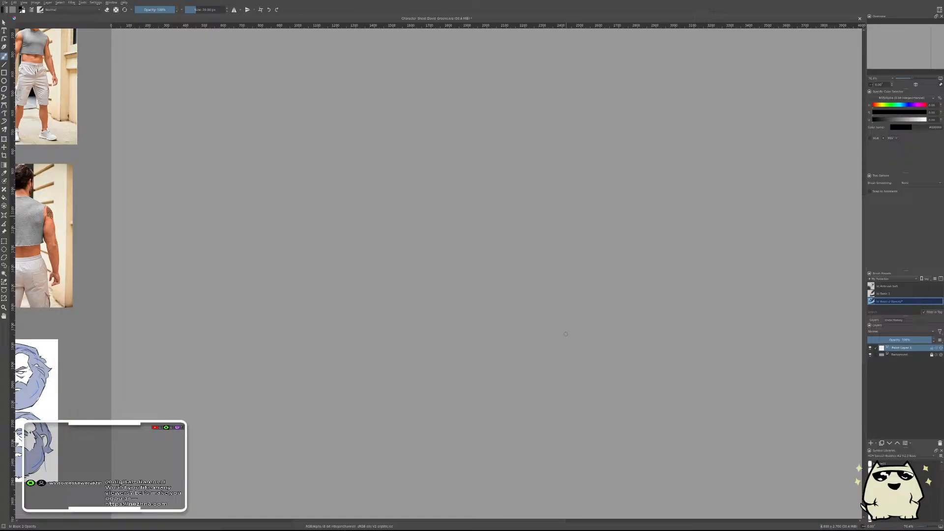
- Save the document
{"action": "left_click_drag", "start_coordinate": [532, 262], "coordinate": [552, 261]}
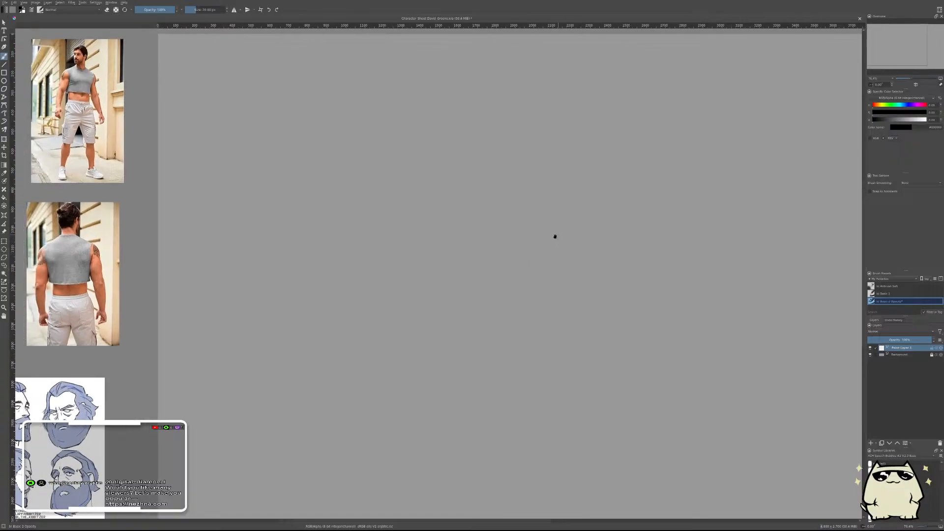
{"action": "scroll", "coordinate": [581, 236], "scroll_direction": "down", "scroll_amount": 2}
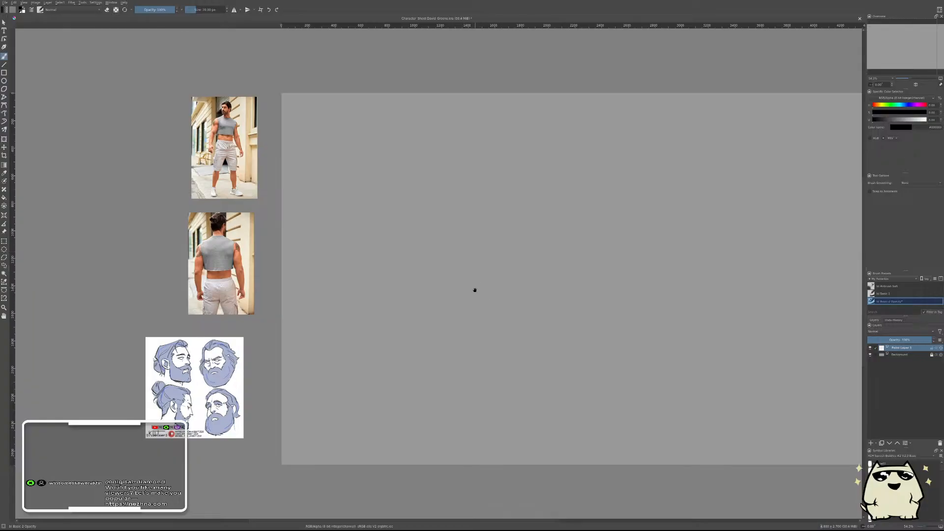
{"action": "left_click_drag", "start_coordinate": [462, 264], "coordinate": [533, 307]}
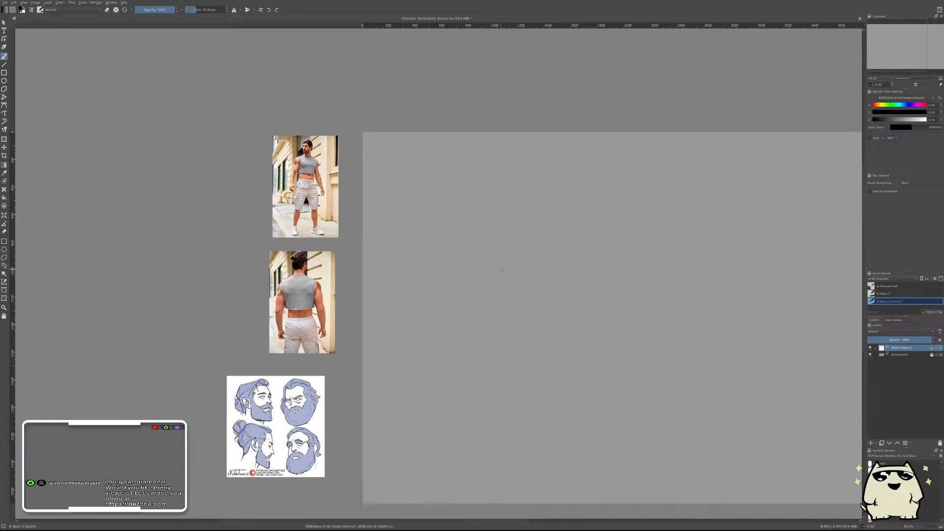
{"action": "key", "text": "ctrl+s"}
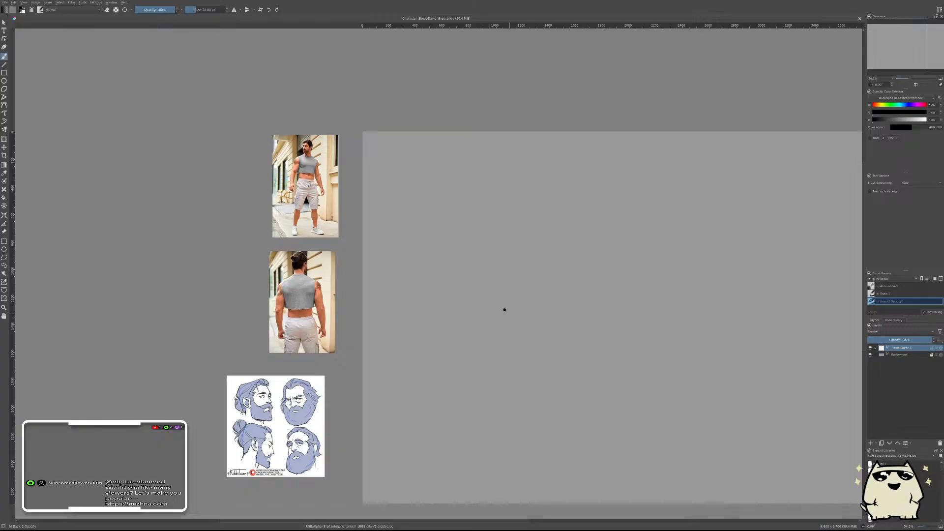
- Move the bearded-heads reference sheet from beside the canvas onto the canvas
{"action": "left_click_drag", "start_coordinate": [504, 310], "coordinate": [491, 303]}
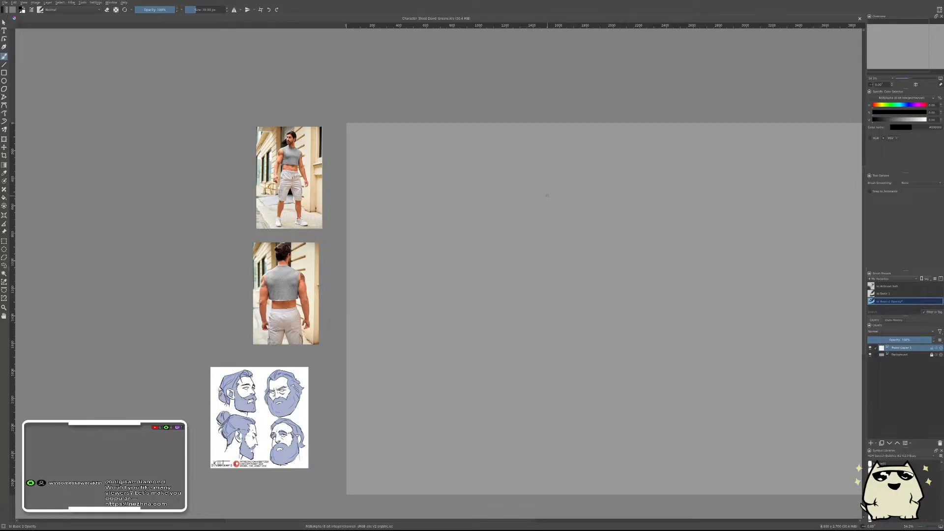
{"action": "left_click_drag", "start_coordinate": [483, 273], "coordinate": [507, 240]}
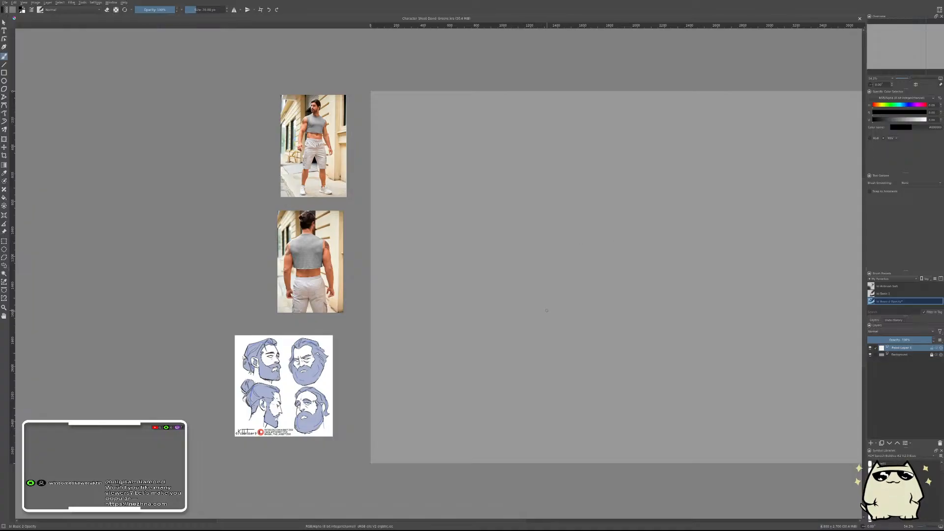
{"action": "scroll", "coordinate": [533, 304], "scroll_direction": "up", "scroll_amount": 4}
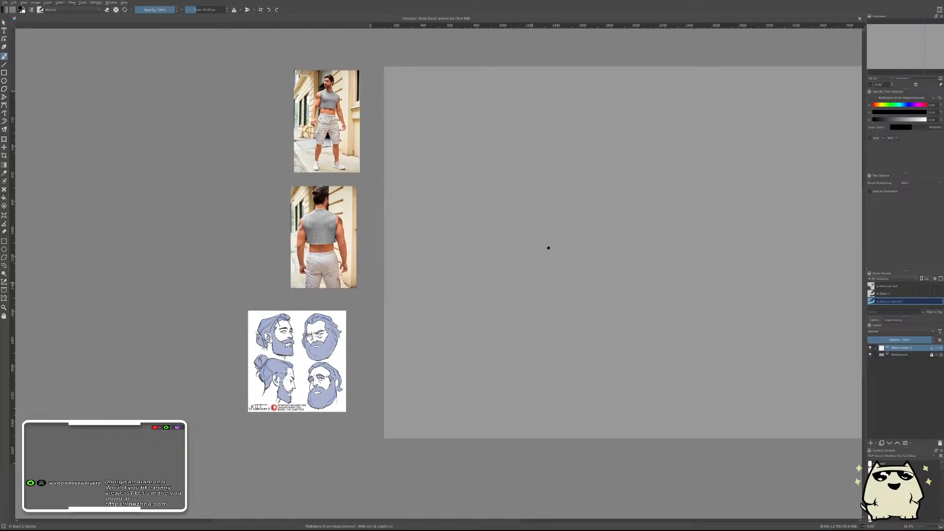
{"action": "scroll", "coordinate": [513, 277], "scroll_direction": "down", "scroll_amount": 1}
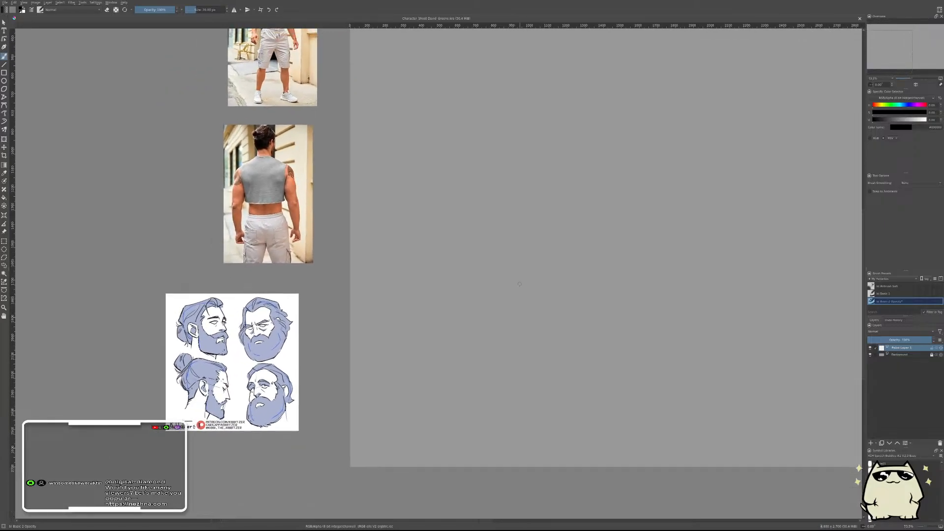
{"action": "mouse_move", "coordinate": [508, 289]}
{"action": "left_mouse_down"}
{"action": "mouse_move", "coordinate": [539, 289]}
{"action": "mouse_move", "coordinate": [512, 305]}
{"action": "left_mouse_up"}
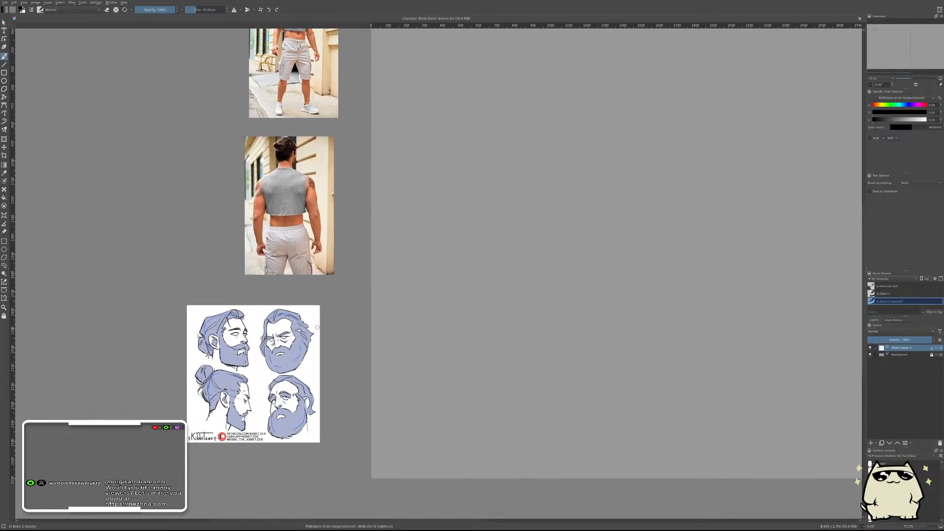
{"action": "left_click", "coordinate": [4, 231]}
{"action": "mouse_move", "coordinate": [273, 366]}
{"action": "left_mouse_down"}
{"action": "mouse_move", "coordinate": [488, 306]}
{"action": "mouse_move", "coordinate": [474, 303]}
{"action": "left_mouse_up"}
{"action": "key", "text": "b"}
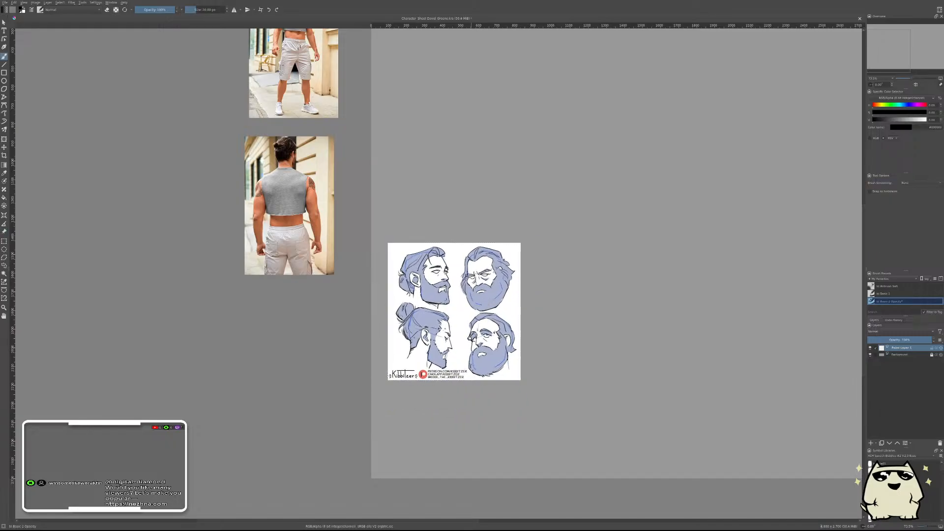
- Lower the opacity of the bearded-heads reference and try brush strokes over the profile head with the hair bun
{"action": "scroll", "coordinate": [469, 338], "scroll_direction": "up", "scroll_amount": 2}
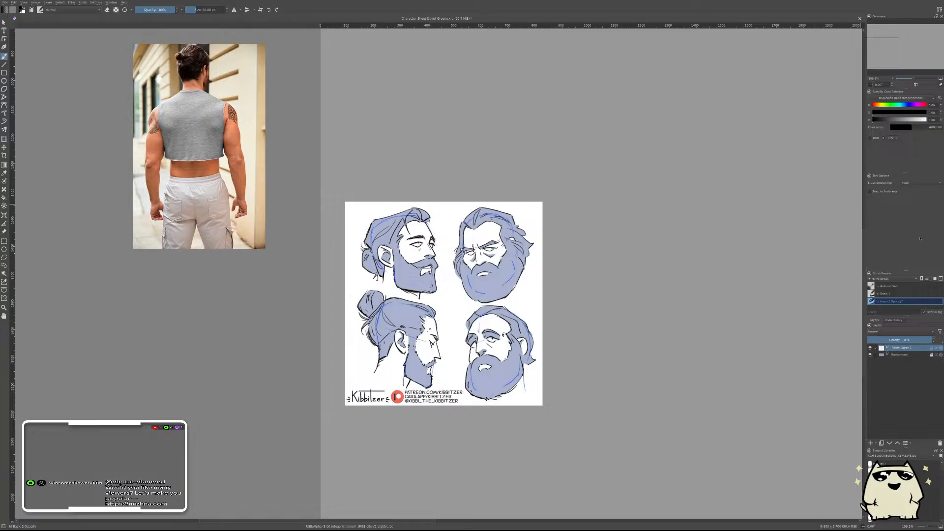
{"action": "key", "text": "r"}
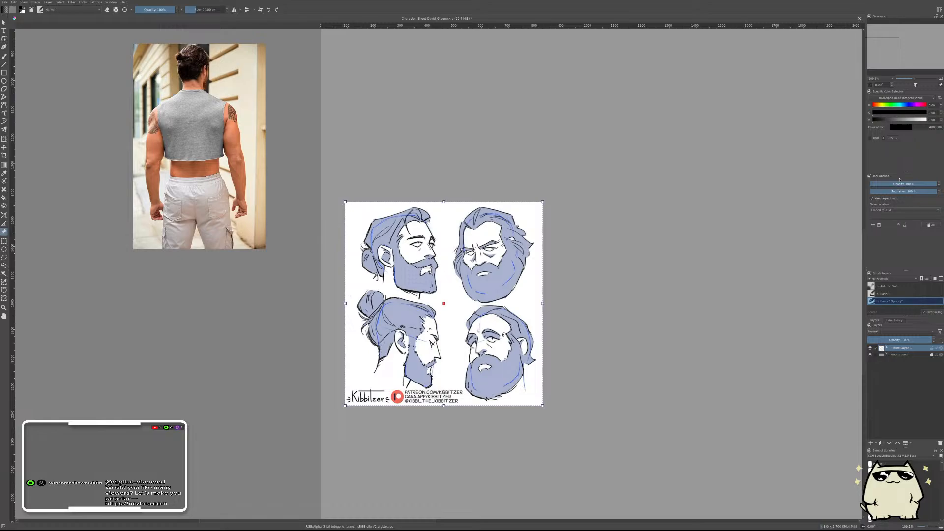
{"action": "key", "text": "b"}
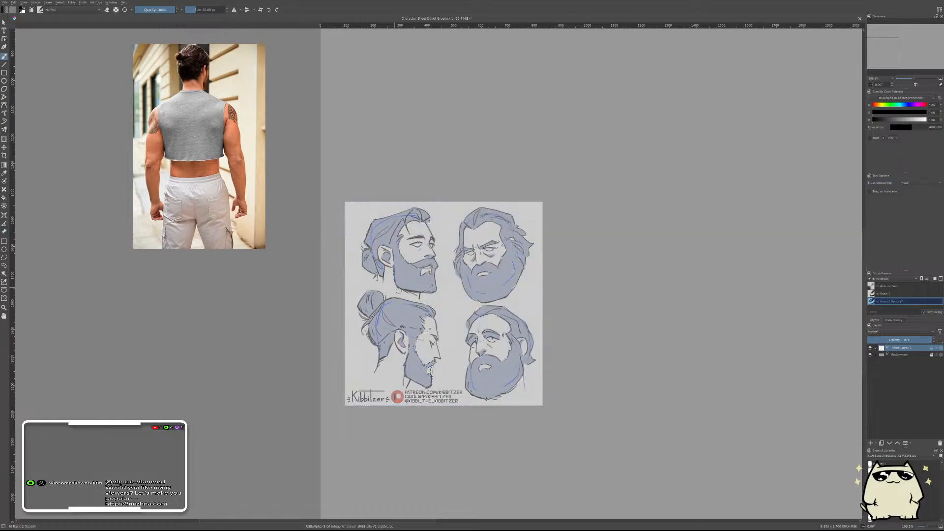
{"action": "mouse_move", "coordinate": [398, 291]}
{"action": "left_mouse_down"}
{"action": "mouse_move", "coordinate": [422, 340]}
{"action": "mouse_move", "coordinate": [389, 334]}
{"action": "mouse_move", "coordinate": [417, 344]}
{"action": "left_mouse_up"}
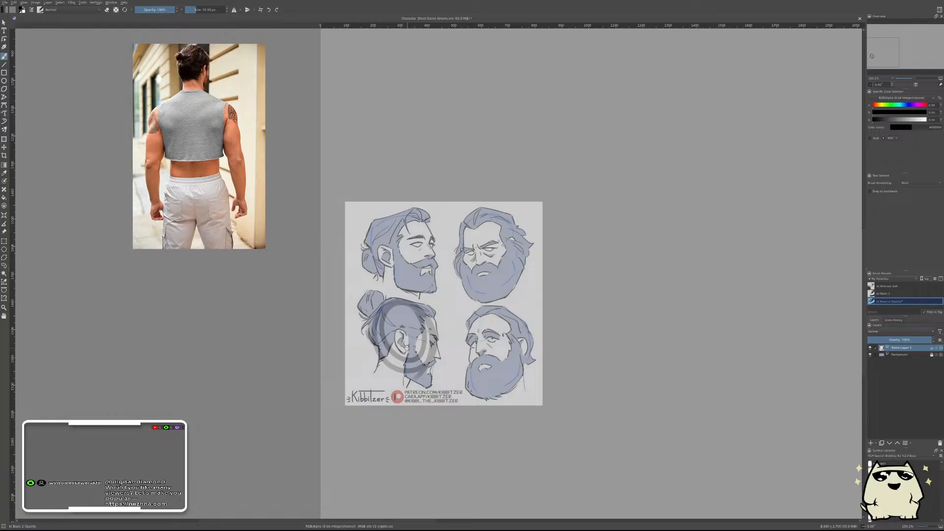
{"action": "key", "text": "ctrl+z"}
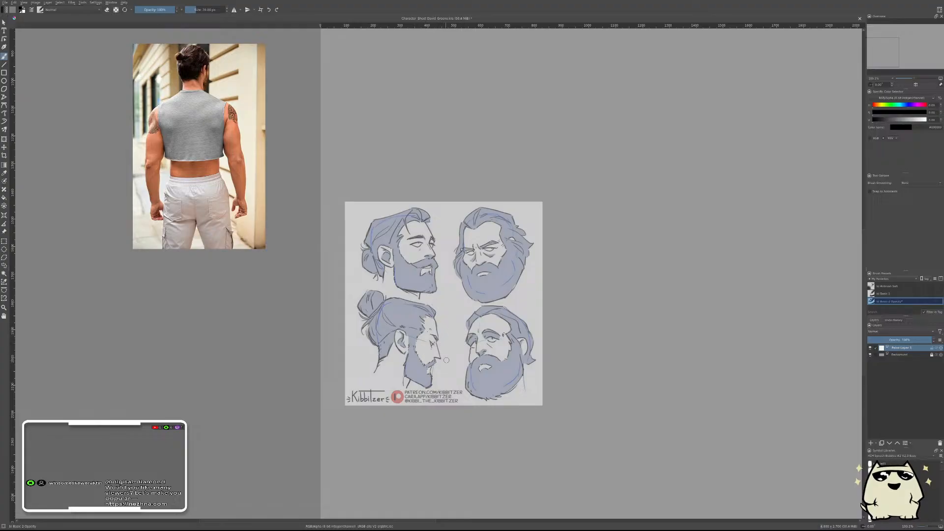
- Test short brush strokes on the blank canvas beside the reference sheet and clear them
{"action": "scroll", "coordinate": [434, 344], "scroll_direction": "down", "scroll_amount": 1}
{"action": "scroll", "coordinate": [437, 319], "scroll_direction": "up", "scroll_amount": 2}
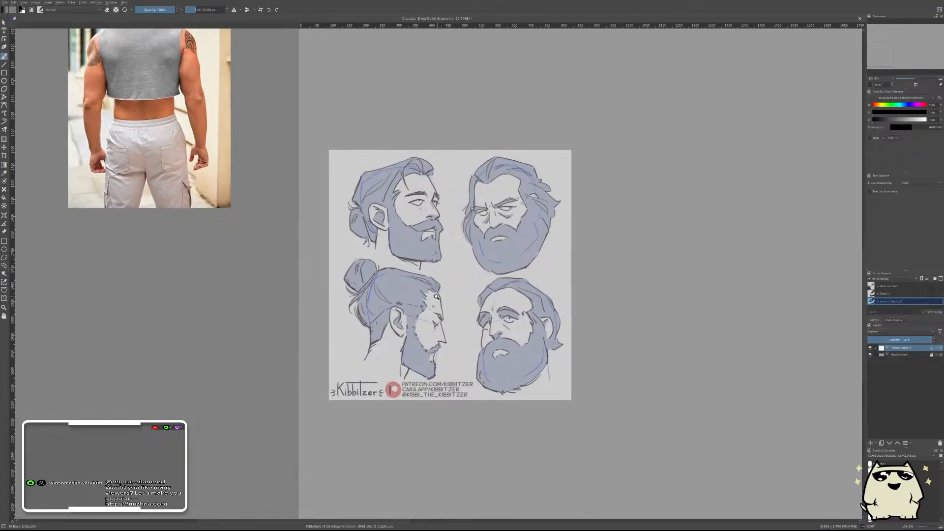
{"action": "scroll", "coordinate": [438, 300], "scroll_direction": "up", "scroll_amount": 1}
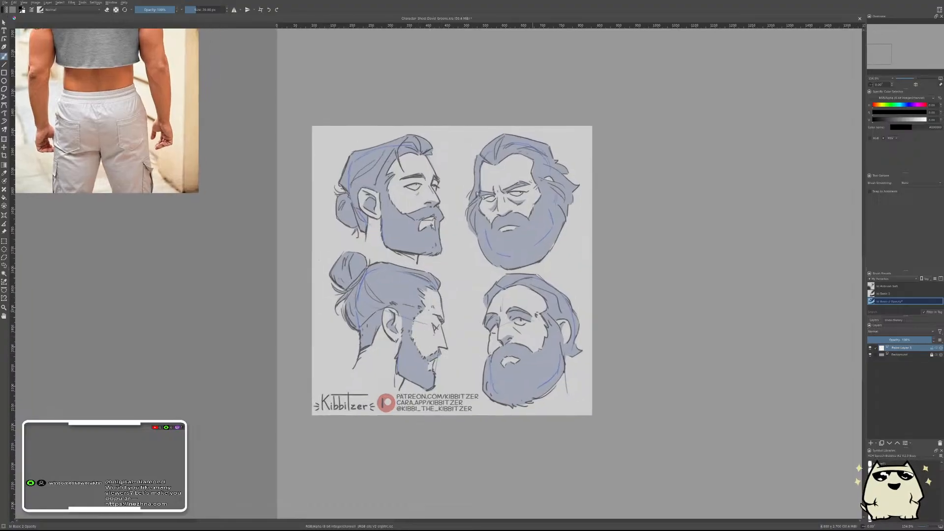
{"action": "mouse_move", "coordinate": [656, 239]}
{"action": "left_mouse_down"}
{"action": "mouse_move", "coordinate": [655, 261]}
{"action": "mouse_move", "coordinate": [670, 260]}
{"action": "left_mouse_up"}
{"action": "left_click_drag", "start_coordinate": [685, 236], "coordinate": [684, 259]}
{"action": "mouse_move", "coordinate": [691, 248]}
{"action": "left_mouse_down"}
{"action": "mouse_move", "coordinate": [718, 247]}
{"action": "mouse_move", "coordinate": [704, 278]}
{"action": "left_mouse_up"}
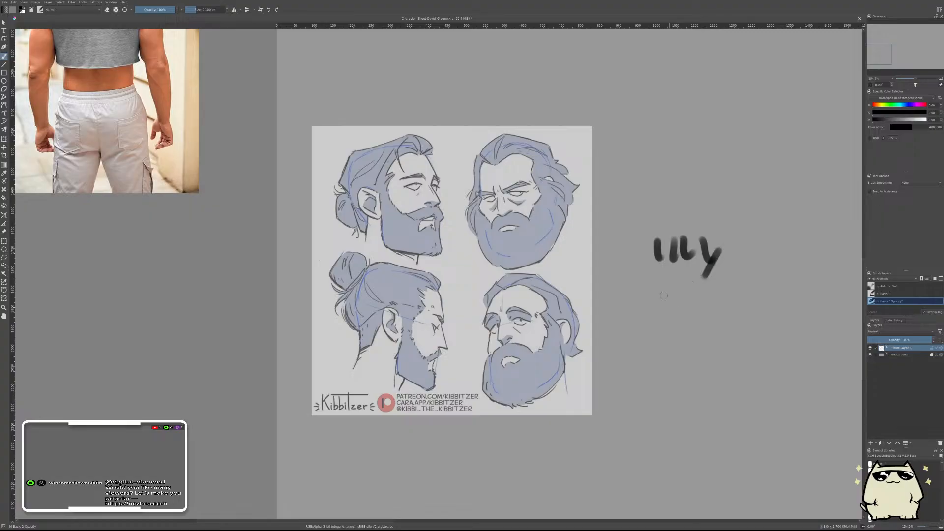
{"action": "key", "text": "Delete"}
{"action": "mouse_move", "coordinate": [628, 252]}
{"action": "left_mouse_down"}
{"action": "mouse_move", "coordinate": [650, 301]}
{"action": "mouse_move", "coordinate": [685, 338]}
{"action": "mouse_move", "coordinate": [737, 363]}
{"action": "left_mouse_up"}
{"action": "key", "text": "Delete"}
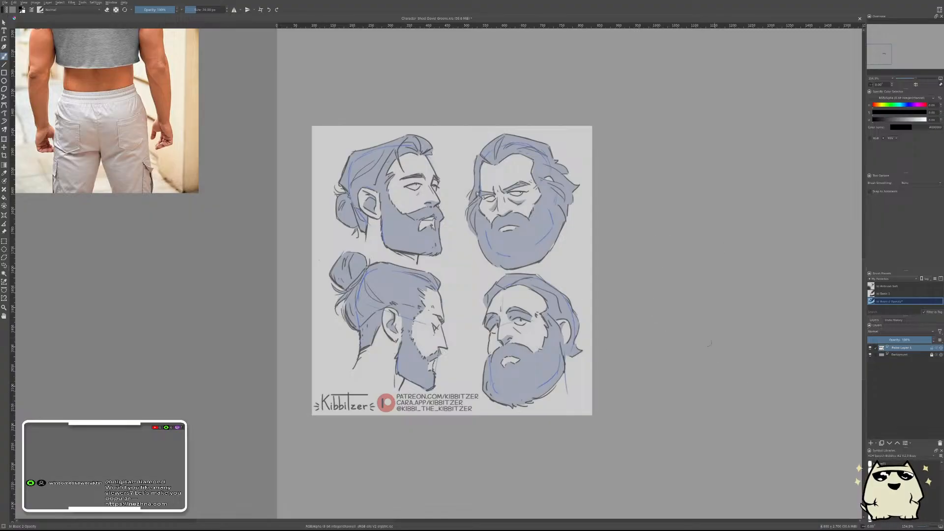
- Paint a descending row of short dark brush marks on the canvas beside the reference sheet
{"action": "left_click_drag", "start_coordinate": [642, 249], "coordinate": [652, 276]}
{"action": "left_click_drag", "start_coordinate": [676, 307], "coordinate": [686, 317]}
{"action": "left_click_drag", "start_coordinate": [696, 316], "coordinate": [702, 327]}
{"action": "left_click_drag", "start_coordinate": [713, 328], "coordinate": [756, 348]}
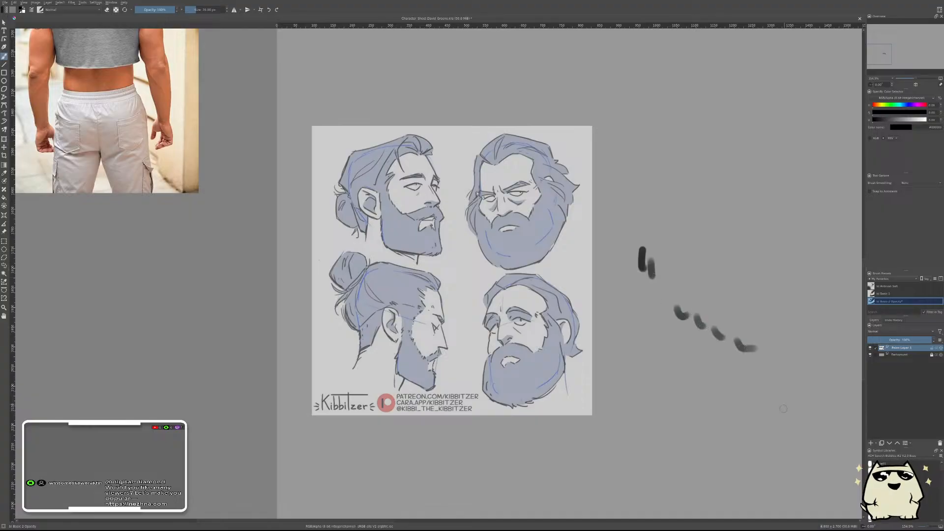
{"action": "left_click_drag", "start_coordinate": [823, 326], "coordinate": [794, 343]}
- Try broad curved strokes with an enlarged brush beneath the short marks, and undo all the test strokes
{"action": "mouse_move", "coordinate": [613, 266]}
{"action": "left_mouse_down"}
{"action": "mouse_move", "coordinate": [670, 339]}
{"action": "mouse_move", "coordinate": [779, 371]}
{"action": "left_mouse_up"}
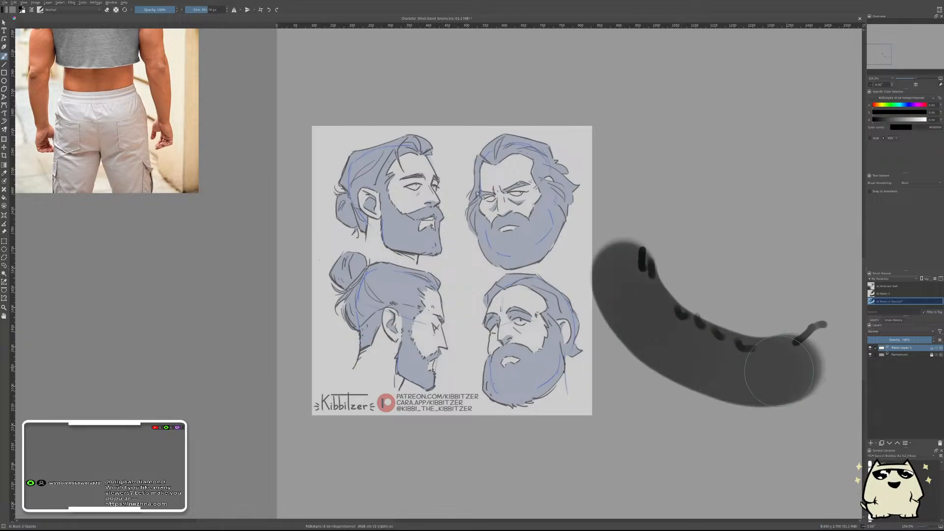
{"action": "key", "text": "ctrl+z"}
{"action": "left_click_drag", "start_coordinate": [624, 276], "coordinate": [683, 372]}
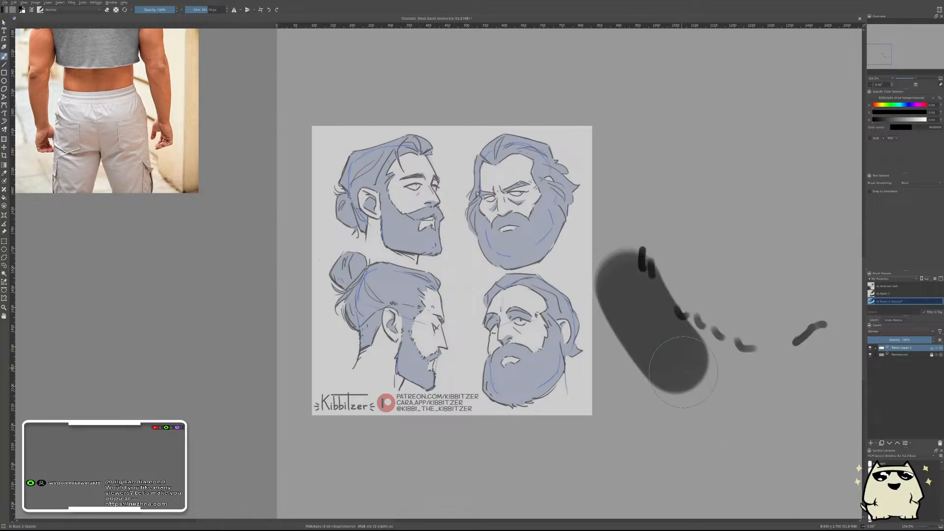
{"action": "key", "text": "ctrl+z"}
{"action": "mouse_move", "coordinate": [633, 267]}
{"action": "left_mouse_down"}
{"action": "mouse_move", "coordinate": [636, 362]}
{"action": "mouse_move", "coordinate": [790, 418]}
{"action": "left_mouse_up"}
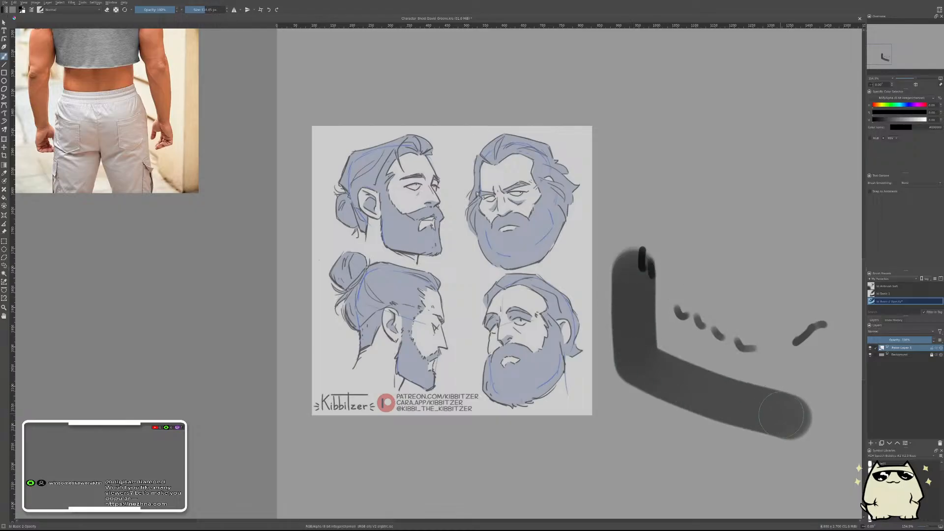
{"action": "left_click_drag", "start_coordinate": [785, 358], "coordinate": [797, 415]}
{"action": "key", "text": "ctrl+z"}
{"action": "key", "text": "ctrl+z"}
{"action": "mouse_move", "coordinate": [638, 258]}
{"action": "left_mouse_down"}
{"action": "mouse_move", "coordinate": [645, 351]}
{"action": "mouse_move", "coordinate": [795, 417]}
{"action": "mouse_move", "coordinate": [804, 362]}
{"action": "mouse_move", "coordinate": [763, 365]}
{"action": "mouse_move", "coordinate": [678, 343]}
{"action": "mouse_move", "coordinate": [649, 302]}
{"action": "mouse_move", "coordinate": [670, 339]}
{"action": "left_mouse_up"}
{"action": "scroll", "coordinate": [737, 421], "scroll_direction": "down", "scroll_amount": 5}
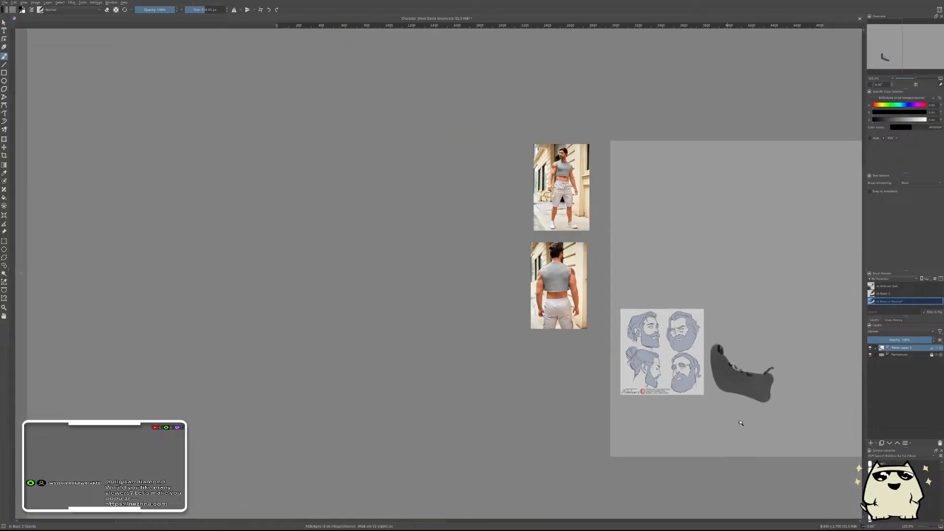
{"action": "scroll", "coordinate": [752, 391], "scroll_direction": "up", "scroll_amount": 4}
{"action": "key", "text": "ctrl+z"}
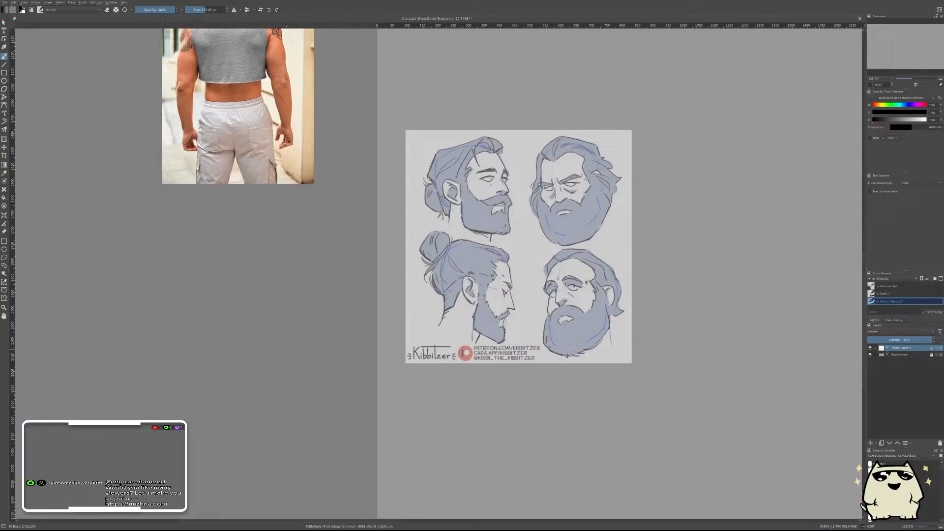
- Set the brush size to 70 px
{"action": "left_click", "coordinate": [197, 10]}
{"action": "type", "text": "70"}
{"action": "key", "text": "Return"}
- Restore the bearded-heads reference to 100% opacity and move it off the canvas, below the back-view photo
{"action": "scroll", "coordinate": [650, 279], "scroll_direction": "down", "scroll_amount": 1}
{"action": "left_click_drag", "start_coordinate": [670, 239], "coordinate": [619, 318]}
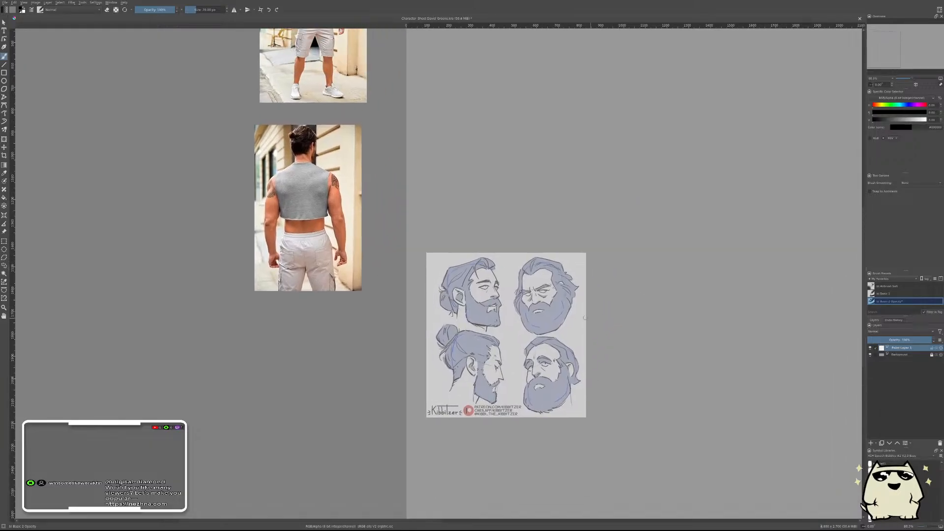
{"action": "key", "text": "r"}
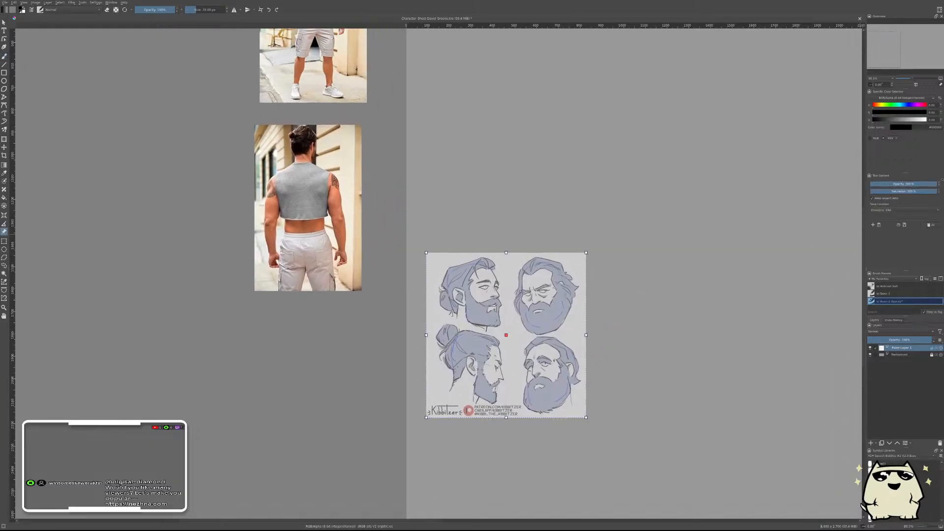
{"action": "left_click_drag", "start_coordinate": [911, 185], "coordinate": [937, 184]}
{"action": "mouse_move", "coordinate": [539, 333]}
{"action": "left_mouse_down"}
{"action": "mouse_move", "coordinate": [308, 400]}
{"action": "mouse_move", "coordinate": [316, 397]}
{"action": "left_mouse_up"}
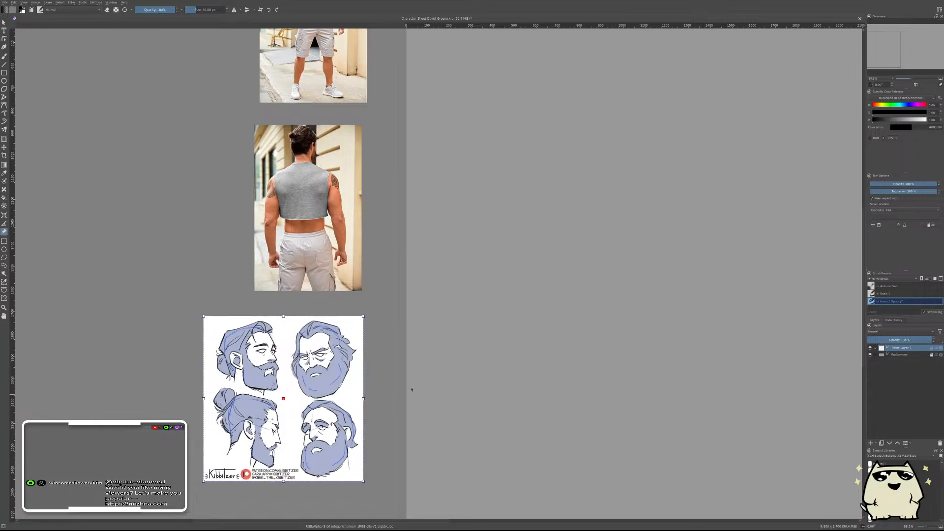
{"action": "key", "text": "b"}
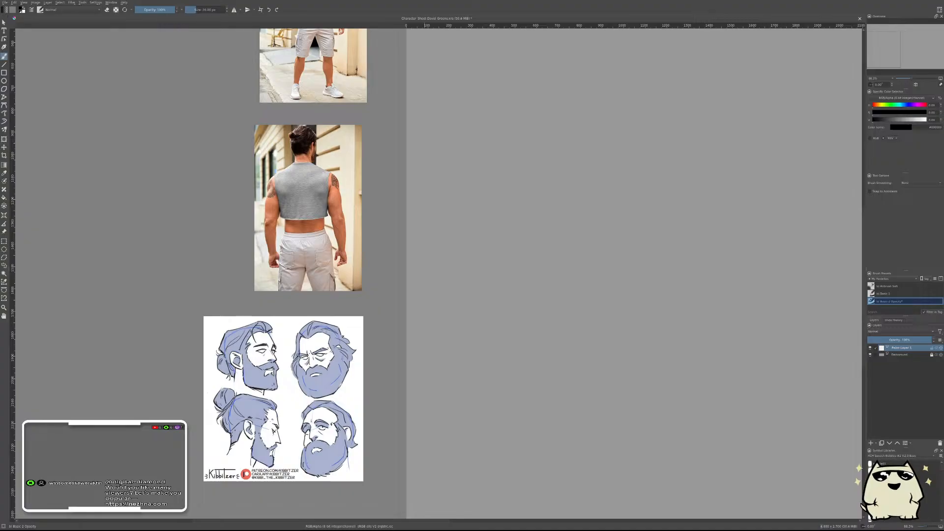
{"action": "left_click_drag", "start_coordinate": [560, 232], "coordinate": [584, 271]}
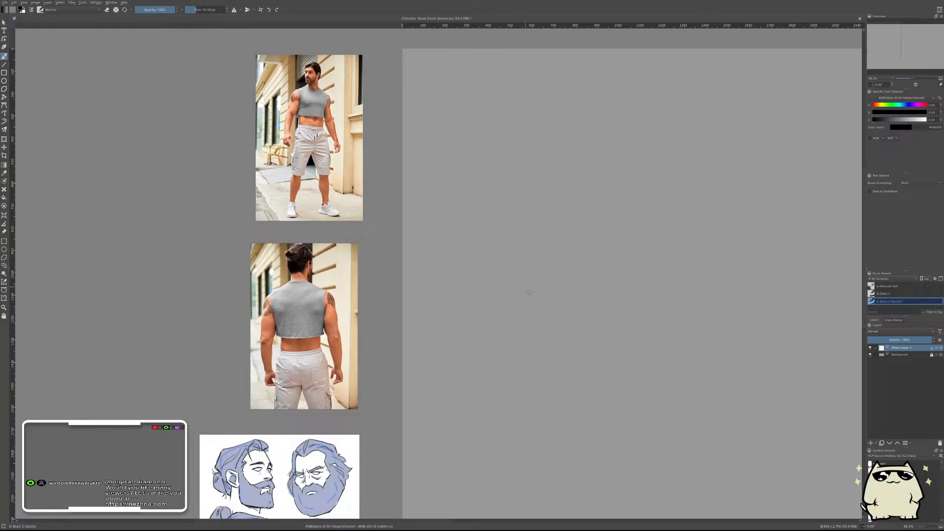
{"action": "left_click_drag", "start_coordinate": [592, 248], "coordinate": [514, 306]}
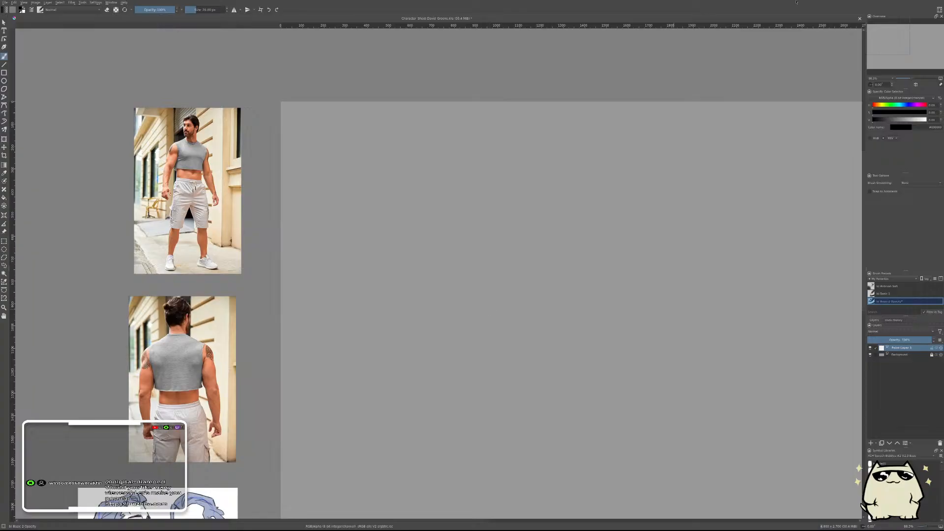
{"action": "left_click_drag", "start_coordinate": [543, 273], "coordinate": [529, 255]}
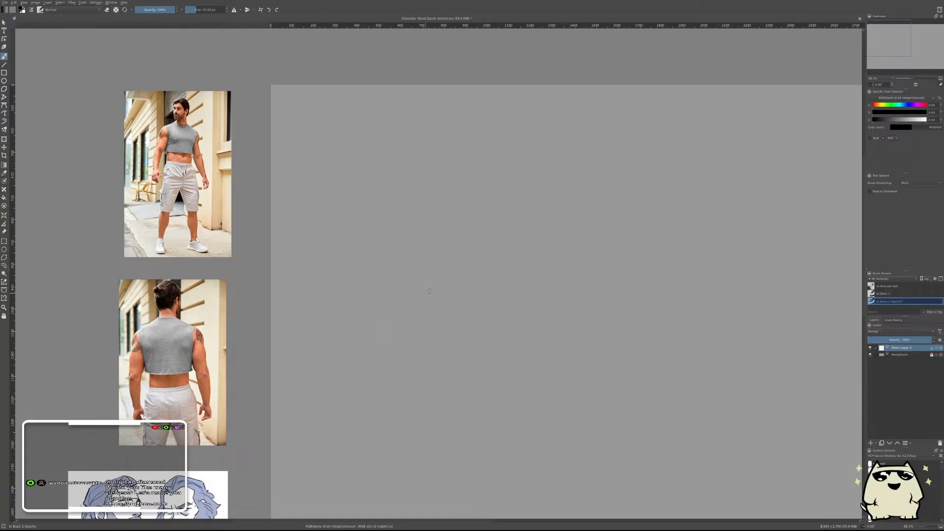
{"action": "left_click_drag", "start_coordinate": [478, 295], "coordinate": [558, 273]}
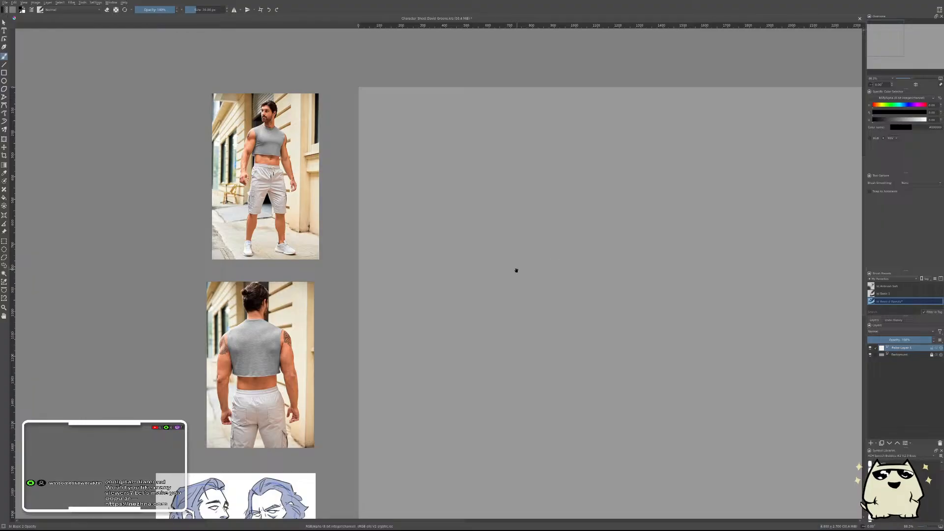
{"action": "left_click_drag", "start_coordinate": [517, 268], "coordinate": [459, 281]}
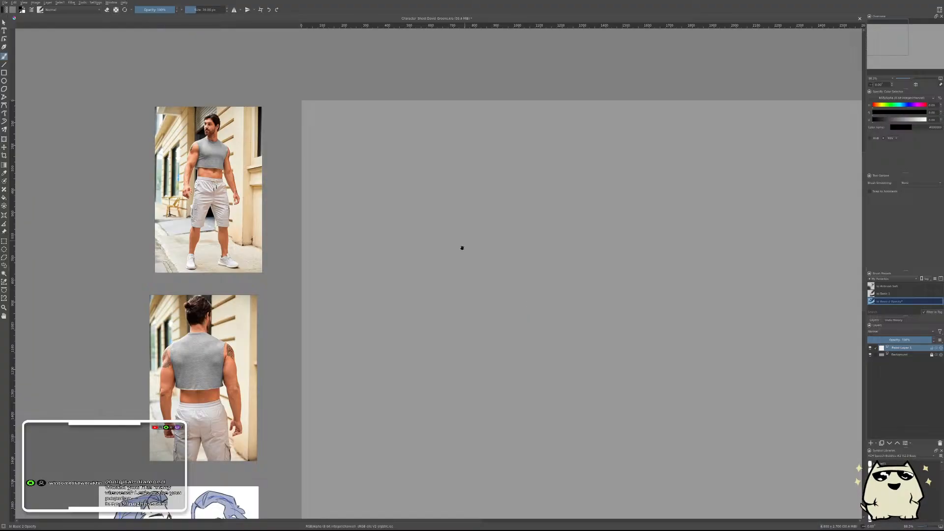
{"action": "left_click_drag", "start_coordinate": [461, 246], "coordinate": [535, 265]}
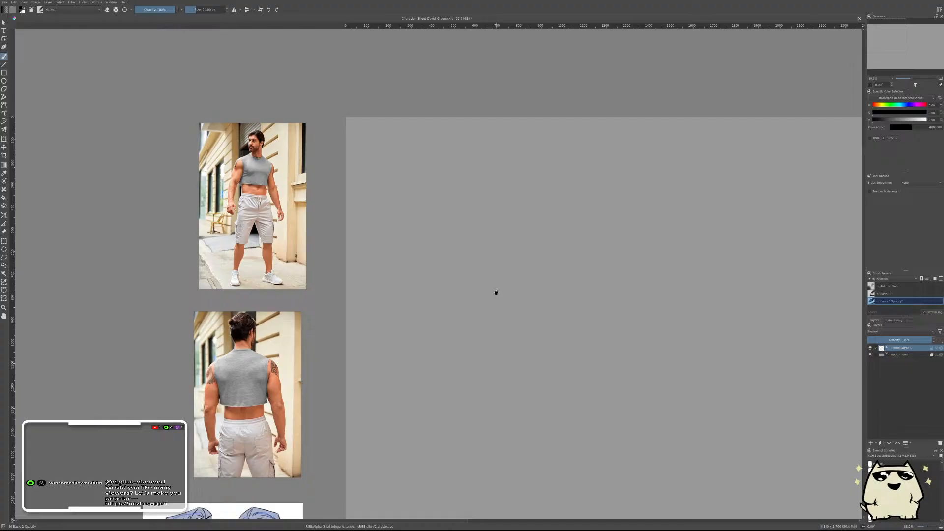
- Move the full-body front-view photo onto the canvas, into its upper-left corner
{"action": "left_click_drag", "start_coordinate": [503, 238], "coordinate": [487, 243]}
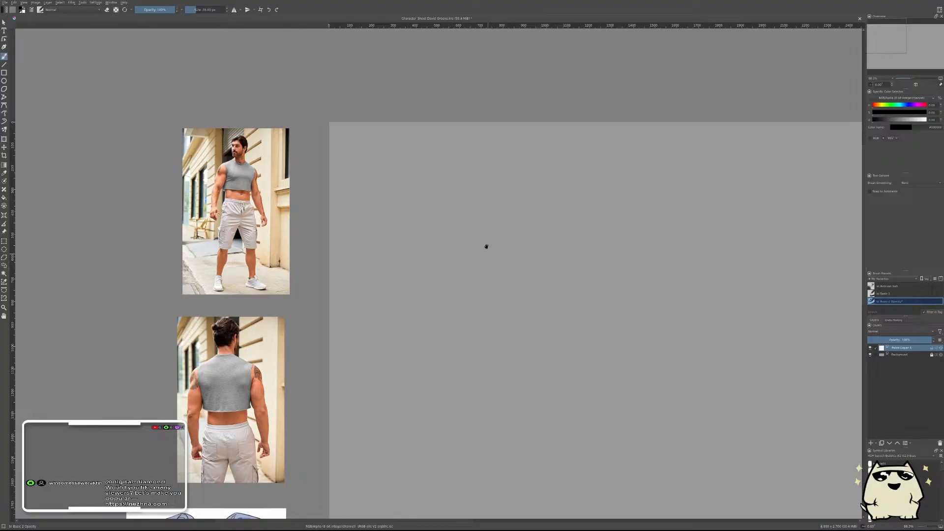
{"action": "left_click_drag", "start_coordinate": [486, 247], "coordinate": [535, 290]}
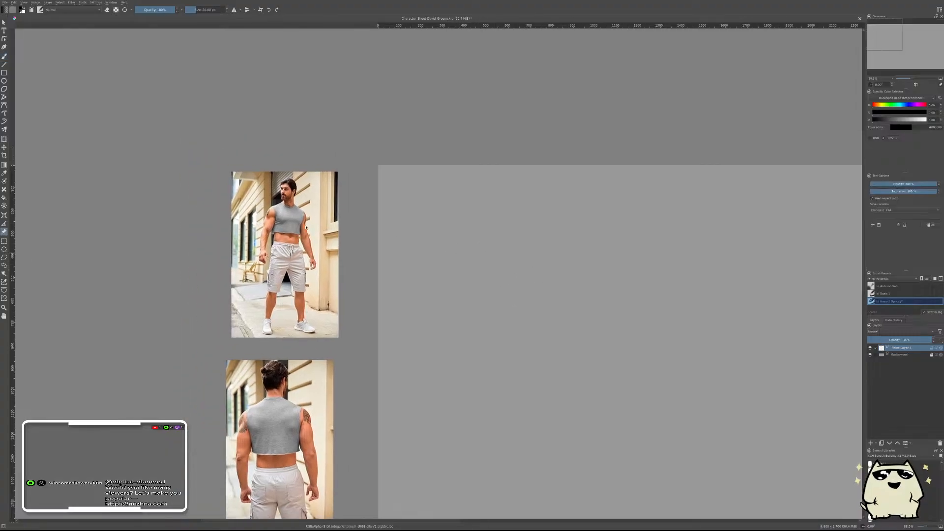
{"action": "left_click_drag", "start_coordinate": [305, 227], "coordinate": [453, 227]}
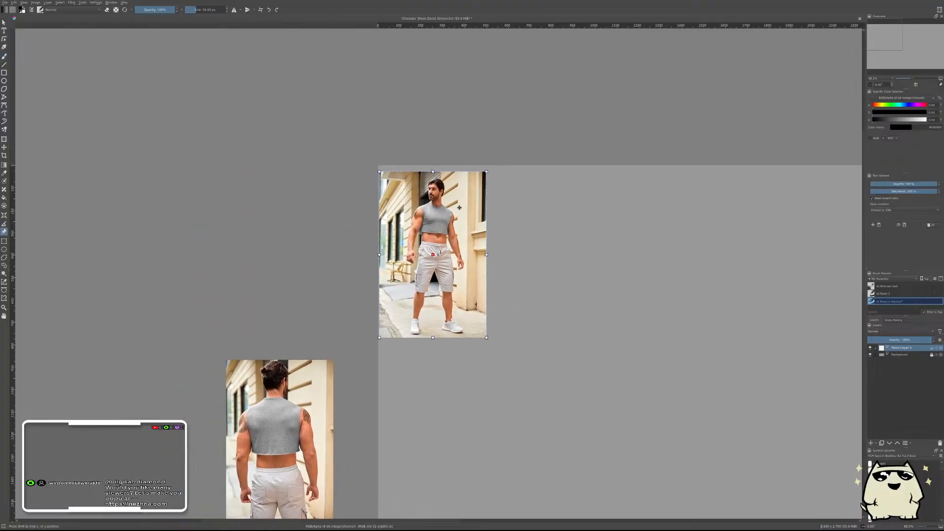
{"action": "key", "text": "b"}
{"action": "mouse_move", "coordinate": [518, 240]}
{"action": "left_mouse_down"}
{"action": "mouse_move", "coordinate": [551, 196]}
{"action": "mouse_move", "coordinate": [547, 209]}
{"action": "mouse_move", "coordinate": [586, 225]}
{"action": "mouse_move", "coordinate": [560, 244]}
{"action": "mouse_move", "coordinate": [555, 278]}
{"action": "mouse_move", "coordinate": [581, 288]}
{"action": "mouse_move", "coordinate": [533, 257]}
{"action": "left_mouse_up"}
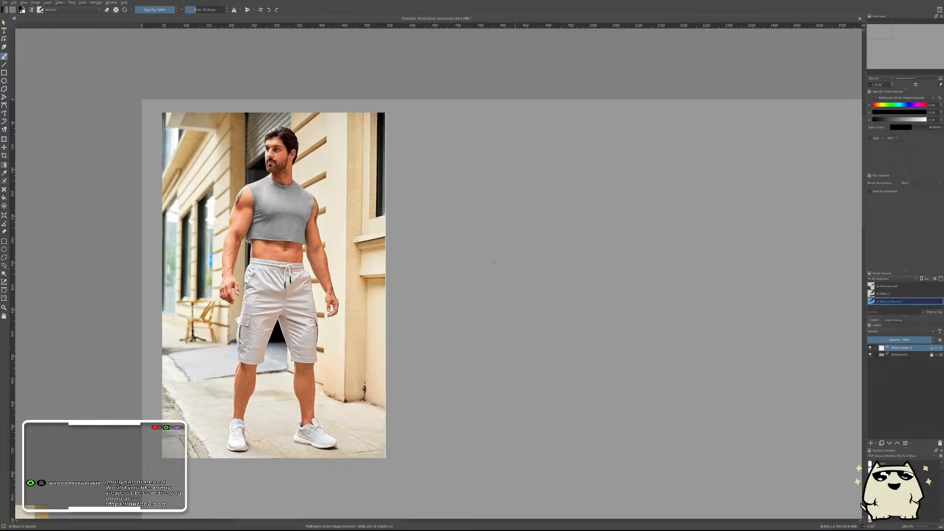
- Try freehand ovals beside the front-view photo and undo each one
{"action": "left_click_drag", "start_coordinate": [503, 166], "coordinate": [560, 257]}
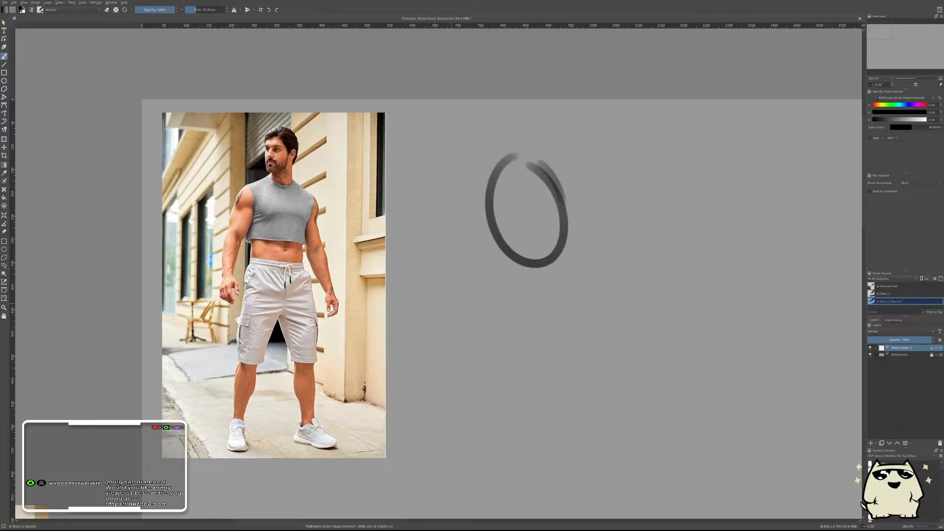
{"action": "key", "text": "ctrl+z"}
{"action": "mouse_move", "coordinate": [475, 209]}
{"action": "left_mouse_down"}
{"action": "mouse_move", "coordinate": [527, 249]}
{"action": "mouse_move", "coordinate": [474, 216]}
{"action": "left_mouse_up"}
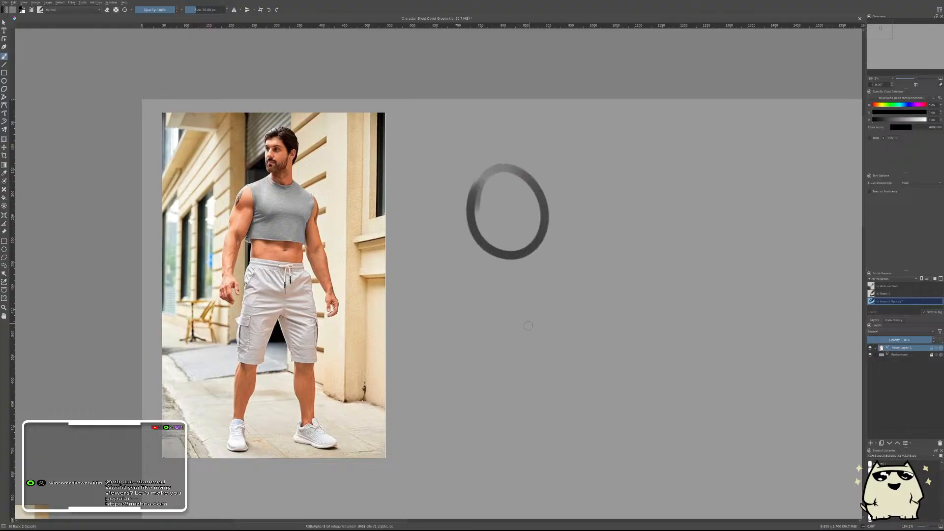
{"action": "key", "text": "ctrl+z"}
- Enlarge the front-view photo proportionally until it nearly fills the canvas height
{"action": "scroll", "coordinate": [563, 301], "scroll_direction": "down", "scroll_amount": 5}
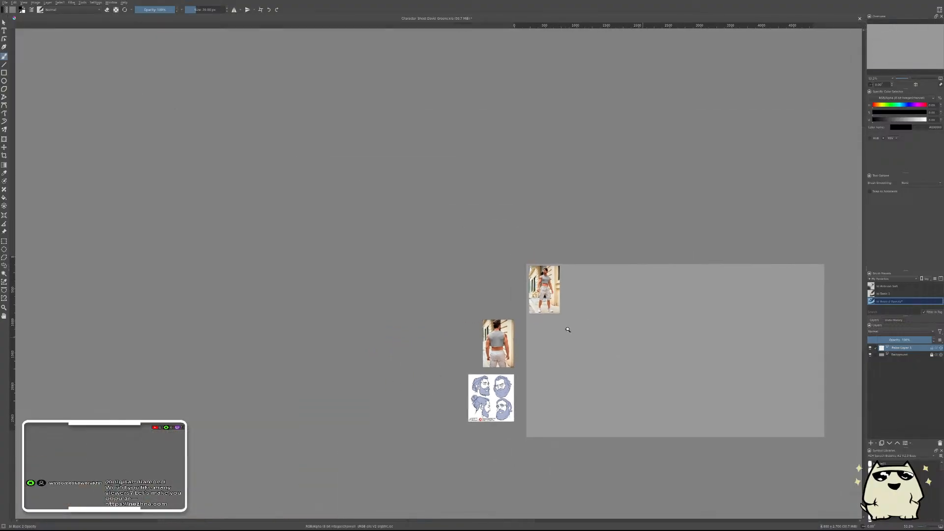
{"action": "scroll", "coordinate": [565, 324], "scroll_direction": "up", "scroll_amount": 3}
{"action": "key", "text": "ctrl+t"}
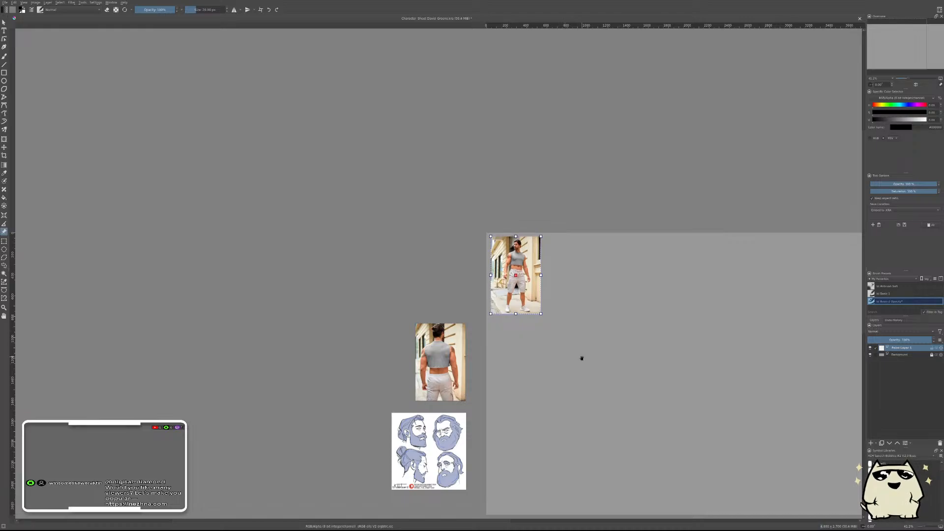
{"action": "left_click_drag", "start_coordinate": [581, 359], "coordinate": [476, 234]}
{"action": "mouse_move", "coordinate": [444, 193]}
{"action": "left_mouse_down"}
{"action": "mouse_move", "coordinate": [559, 387]}
{"action": "mouse_move", "coordinate": [568, 388]}
{"action": "left_mouse_up"}
{"action": "key", "text": "b"}
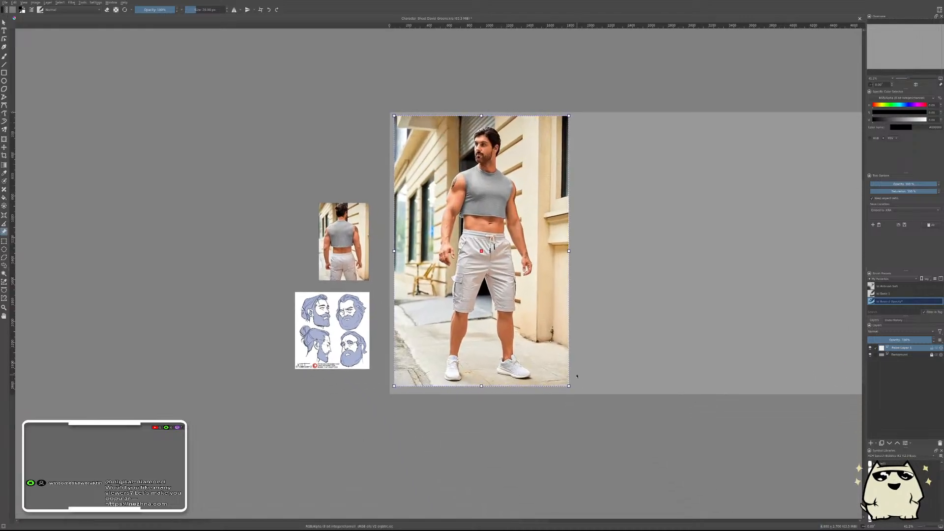
- Reduce the enlarged front-view photo's opacity so it looks slightly faded
{"action": "scroll", "coordinate": [598, 235], "scroll_direction": "down", "scroll_amount": 3}
{"action": "scroll", "coordinate": [597, 235], "scroll_direction": "up", "scroll_amount": 3}
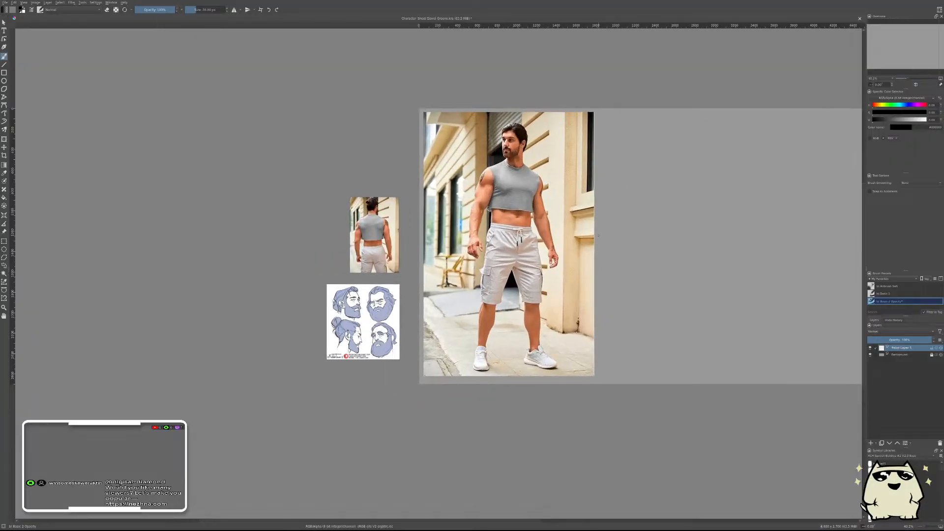
{"action": "scroll", "coordinate": [598, 236], "scroll_direction": "up", "scroll_amount": 4}
{"action": "scroll", "coordinate": [639, 216], "scroll_direction": "down", "scroll_amount": 2}
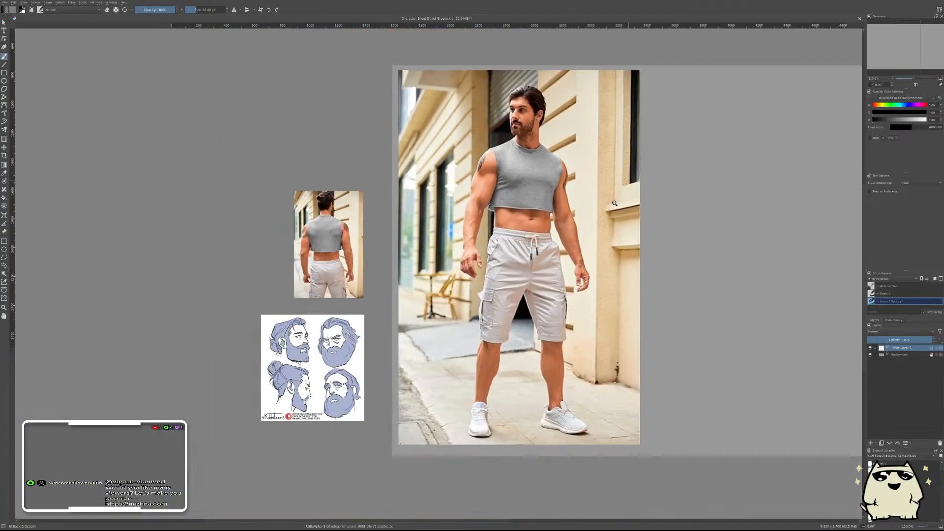
{"action": "scroll", "coordinate": [546, 214], "scroll_direction": "up", "scroll_amount": 3}
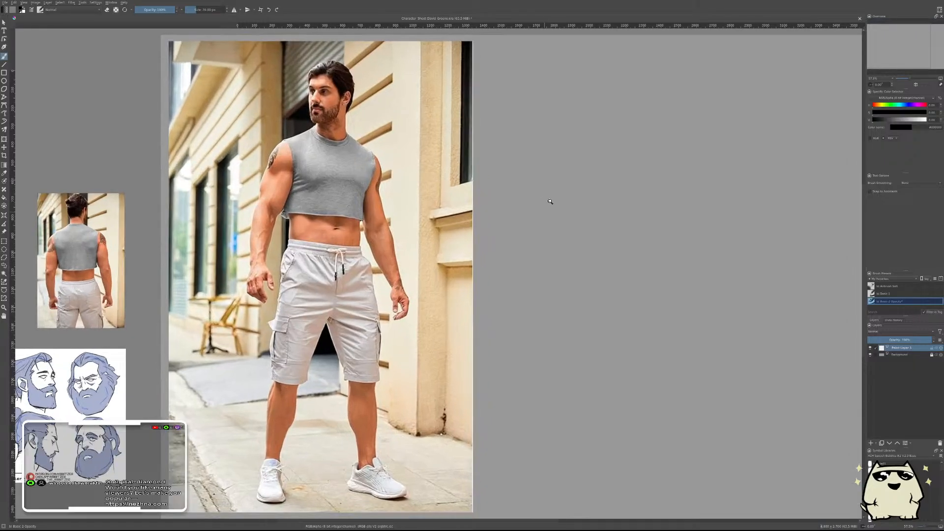
{"action": "key", "text": "shift+r"}
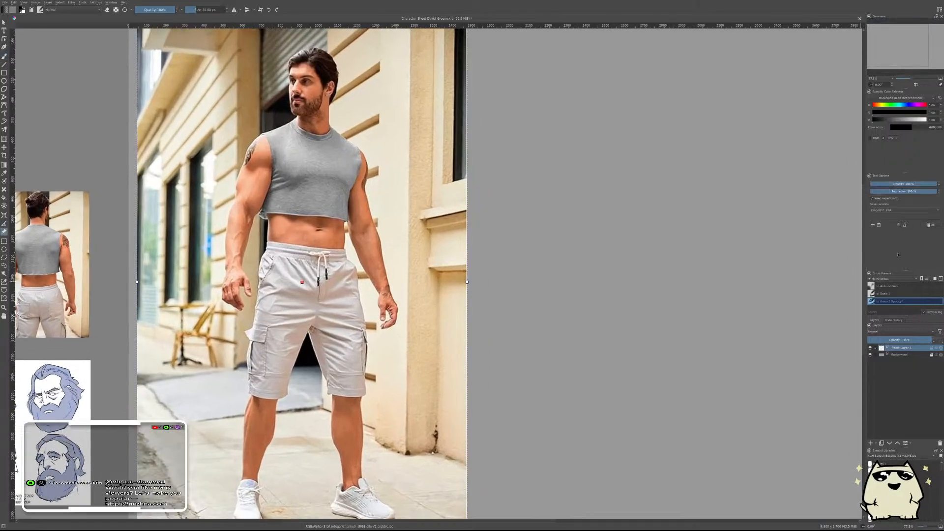
{"action": "left_click_drag", "start_coordinate": [910, 183], "coordinate": [917, 182]}
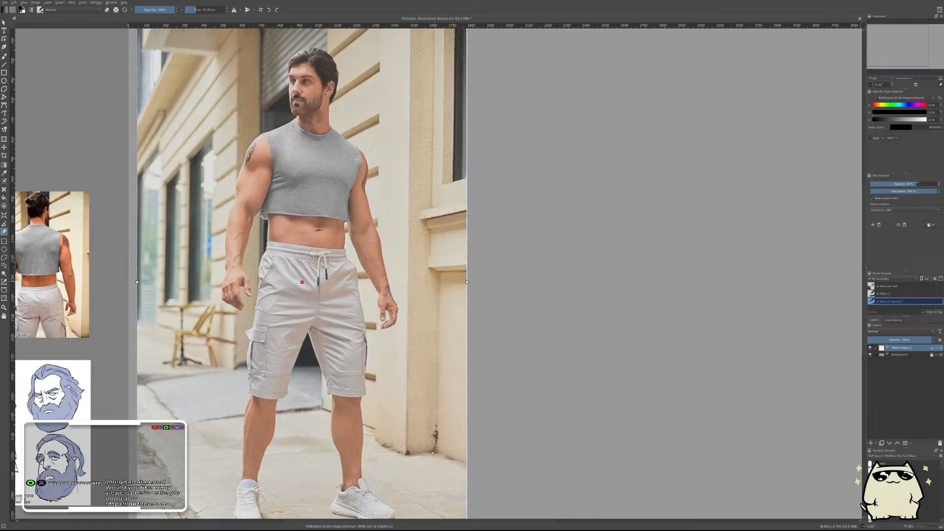
{"action": "left_click", "coordinate": [603, 248]}
{"action": "key", "text": "b"}
- Draw a tall ribcage oval beside the photo, a smaller pelvis oval below it, and a neck curve at the ribcage's top
{"action": "mouse_move", "coordinate": [596, 243]}
{"action": "left_mouse_down"}
{"action": "mouse_move", "coordinate": [627, 206]}
{"action": "mouse_move", "coordinate": [620, 336]}
{"action": "left_mouse_up"}
{"action": "key", "text": "ctrl+z"}
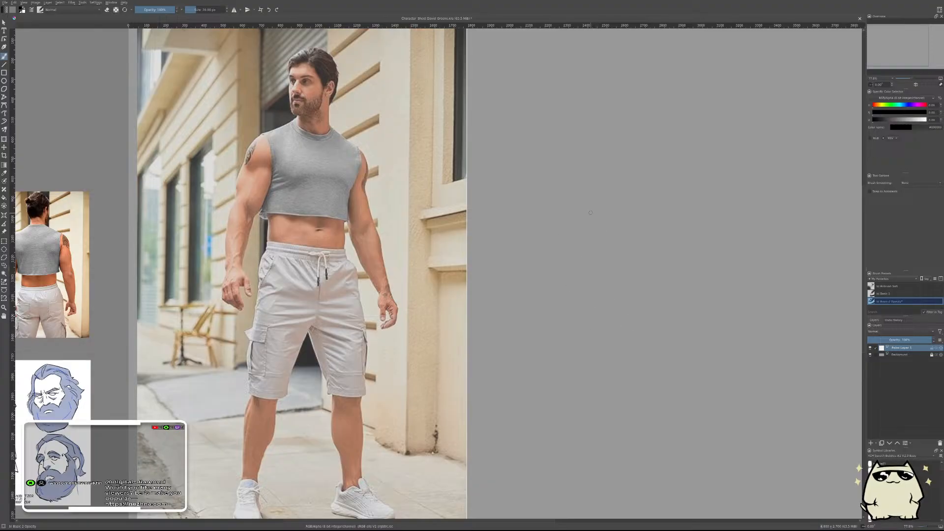
{"action": "scroll", "coordinate": [586, 280], "scroll_direction": "up", "scroll_amount": 5}
{"action": "scroll", "coordinate": [592, 248], "scroll_direction": "down", "scroll_amount": 2}
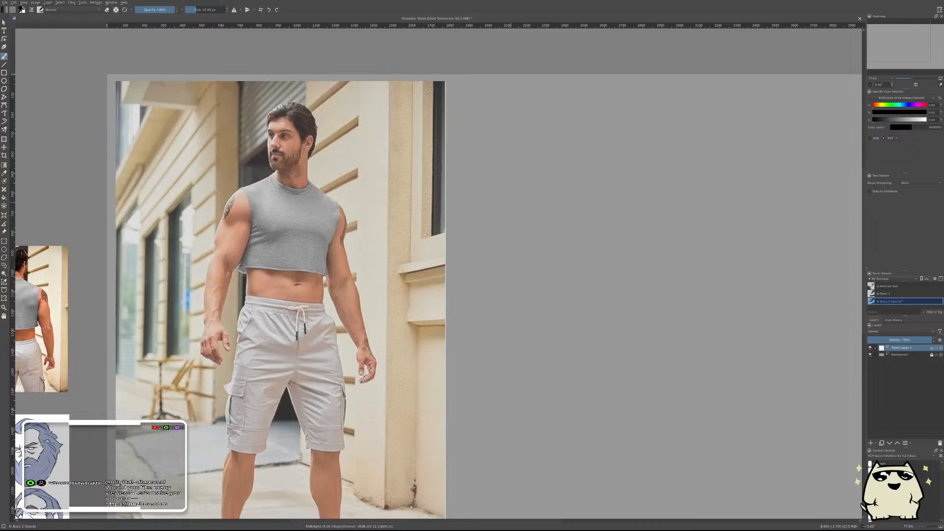
{"action": "mouse_move", "coordinate": [656, 207]}
{"action": "left_mouse_down"}
{"action": "mouse_move", "coordinate": [628, 295]}
{"action": "mouse_move", "coordinate": [655, 283]}
{"action": "left_mouse_up"}
{"action": "key", "text": "ctrl+z"}
{"action": "mouse_move", "coordinate": [579, 147]}
{"action": "left_mouse_down"}
{"action": "mouse_move", "coordinate": [594, 251]}
{"action": "mouse_move", "coordinate": [577, 153]}
{"action": "left_mouse_up"}
{"action": "key", "text": "ctrl+z"}
{"action": "mouse_move", "coordinate": [597, 273]}
{"action": "left_mouse_down"}
{"action": "mouse_move", "coordinate": [596, 164]}
{"action": "mouse_move", "coordinate": [578, 267]}
{"action": "mouse_move", "coordinate": [596, 262]}
{"action": "left_mouse_up"}
{"action": "key", "text": "ctrl+z"}
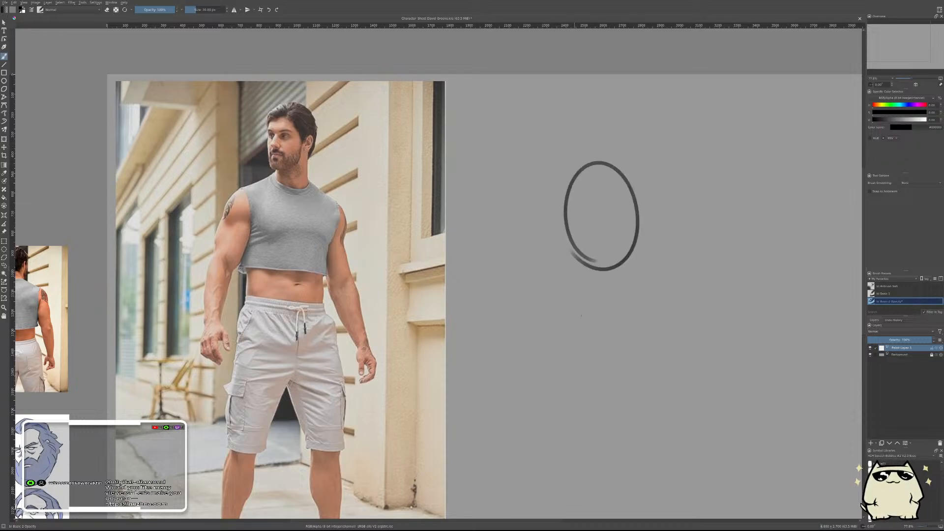
{"action": "mouse_move", "coordinate": [554, 310]}
{"action": "left_mouse_down"}
{"action": "mouse_move", "coordinate": [611, 339]}
{"action": "mouse_move", "coordinate": [573, 350]}
{"action": "left_mouse_up"}
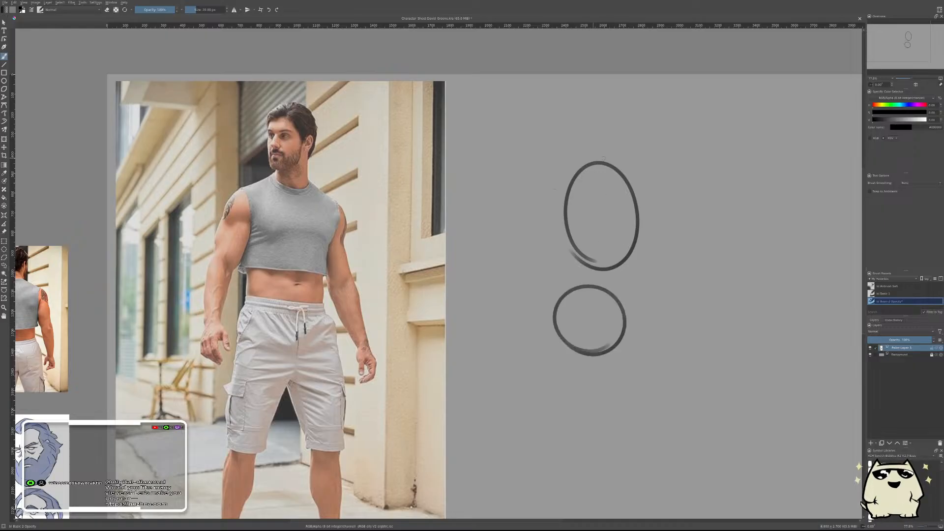
{"action": "left_click_drag", "start_coordinate": [609, 171], "coordinate": [618, 173]}
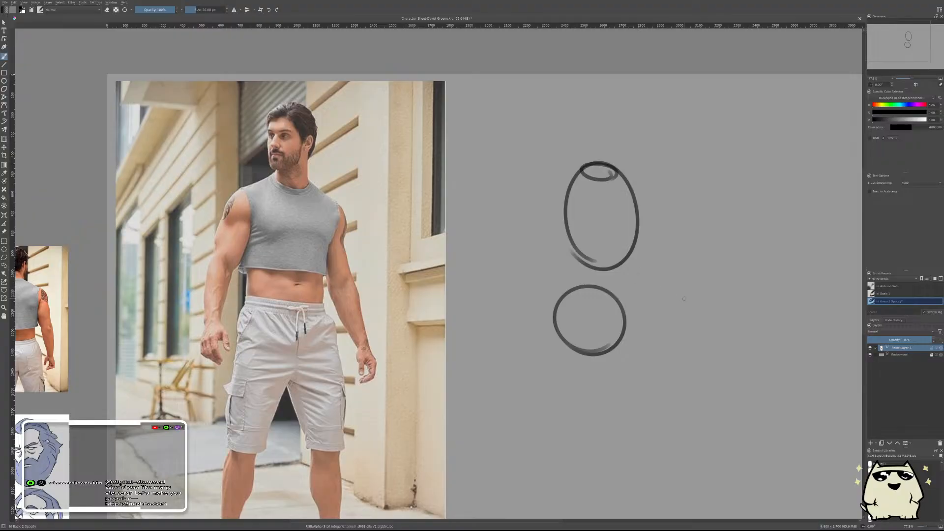
- Rotate the ribcage and pelvis sketch slightly counterclockwise
{"action": "key", "text": "ctrl+t"}
{"action": "mouse_move", "coordinate": [705, 330]}
{"action": "left_mouse_down"}
{"action": "mouse_move", "coordinate": [702, 297]}
{"action": "mouse_move", "coordinate": [700, 316]}
{"action": "left_mouse_up"}
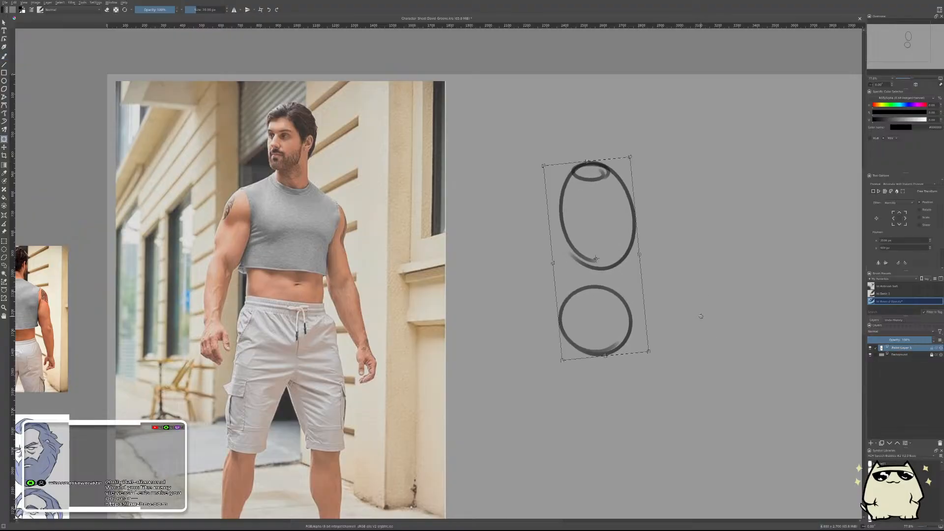
{"action": "key", "text": "b"}
- Draw a short centre line from the neck and a curved rib arch inside the ribcage oval, redoing unsatisfactory strokes
{"action": "mouse_move", "coordinate": [603, 178]}
{"action": "left_mouse_down"}
{"action": "mouse_move", "coordinate": [609, 229]}
{"action": "mouse_move", "coordinate": [576, 260]}
{"action": "left_mouse_up"}
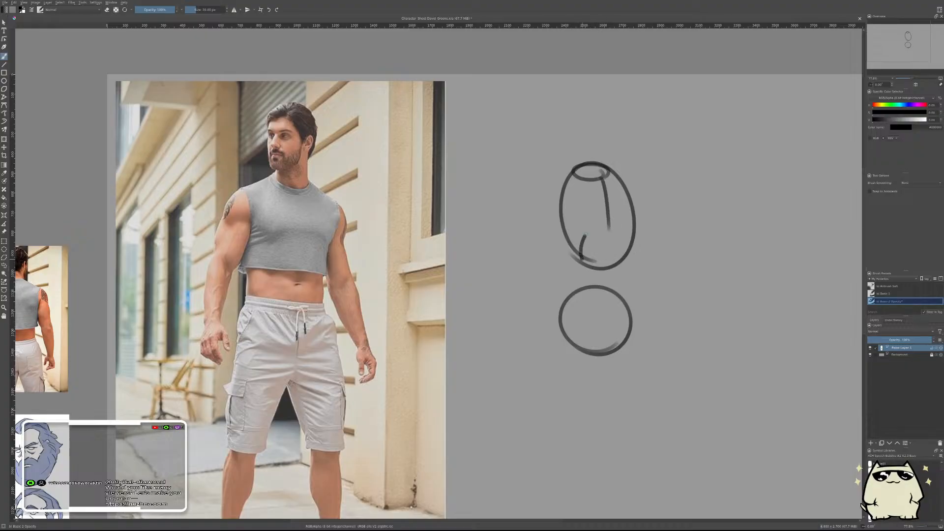
{"action": "key", "text": "ctrl+z"}
{"action": "key", "text": "ctrl+z"}
{"action": "left_click_drag", "start_coordinate": [598, 179], "coordinate": [604, 210]}
{"action": "mouse_move", "coordinate": [578, 251]}
{"action": "left_mouse_down"}
{"action": "mouse_move", "coordinate": [617, 221]}
{"action": "mouse_move", "coordinate": [624, 239]}
{"action": "mouse_move", "coordinate": [595, 232]}
{"action": "mouse_move", "coordinate": [634, 246]}
{"action": "left_mouse_up"}
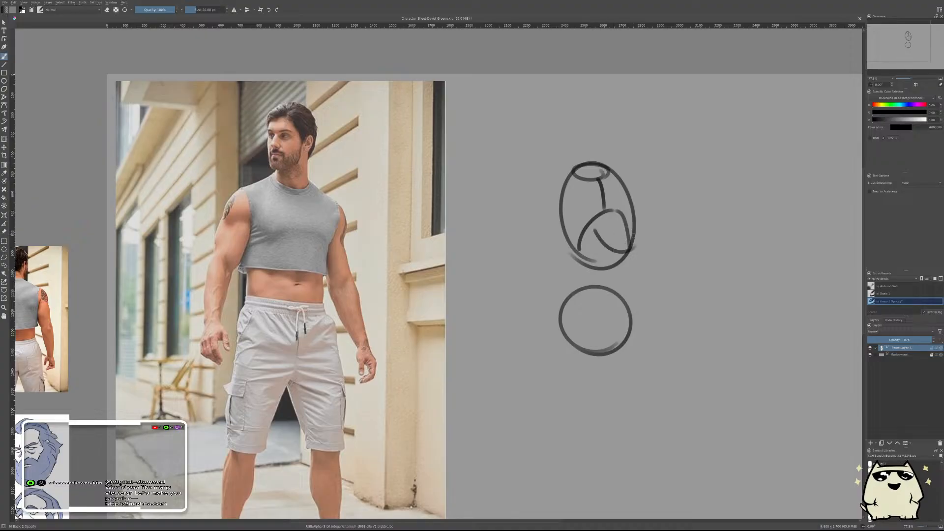
{"action": "key", "text": "ctrl+z"}
{"action": "key", "text": "ctrl+z"}
{"action": "mouse_move", "coordinate": [593, 216]}
{"action": "left_mouse_down"}
{"action": "mouse_move", "coordinate": [577, 250]}
{"action": "mouse_move", "coordinate": [621, 224]}
{"action": "mouse_move", "coordinate": [628, 255]}
{"action": "mouse_move", "coordinate": [616, 253]}
{"action": "left_mouse_up"}
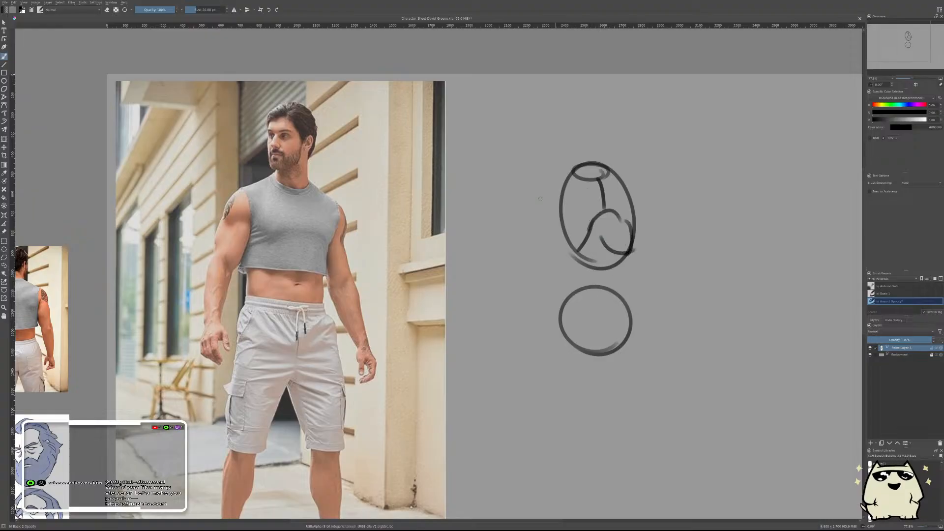
- Draw a round near shoulder and a partial far shoulder on either side of the ribcage's top
{"action": "mouse_move", "coordinate": [558, 177]}
{"action": "left_mouse_down"}
{"action": "mouse_move", "coordinate": [542, 202]}
{"action": "mouse_move", "coordinate": [560, 178]}
{"action": "mouse_move", "coordinate": [561, 200]}
{"action": "mouse_move", "coordinate": [540, 183]}
{"action": "mouse_move", "coordinate": [550, 176]}
{"action": "left_mouse_up"}
{"action": "key", "text": "ctrl+z"}
{"action": "key", "text": "ctrl+z"}
{"action": "mouse_move", "coordinate": [619, 166]}
{"action": "left_mouse_down"}
{"action": "mouse_move", "coordinate": [628, 189]}
{"action": "mouse_move", "coordinate": [621, 165]}
{"action": "left_mouse_up"}
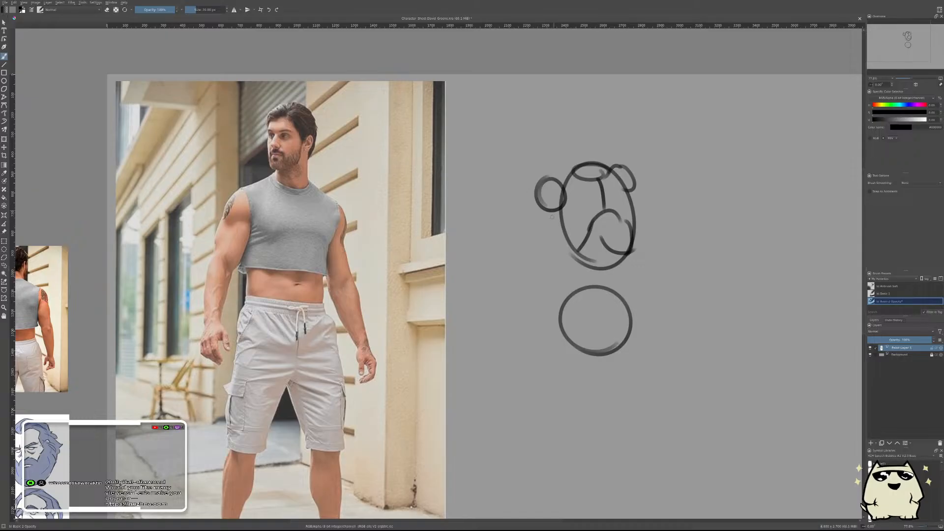
- Draw the upper arm tapering from the round near shoulder down to a small elbow mark
{"action": "left_click_drag", "start_coordinate": [536, 198], "coordinate": [522, 270]}
{"action": "key", "text": "ctrl+z"}
{"action": "key", "text": "ctrl+z"}
{"action": "mouse_move", "coordinate": [558, 207]}
{"action": "left_mouse_down"}
{"action": "mouse_move", "coordinate": [536, 195]}
{"action": "mouse_move", "coordinate": [524, 268]}
{"action": "left_mouse_up"}
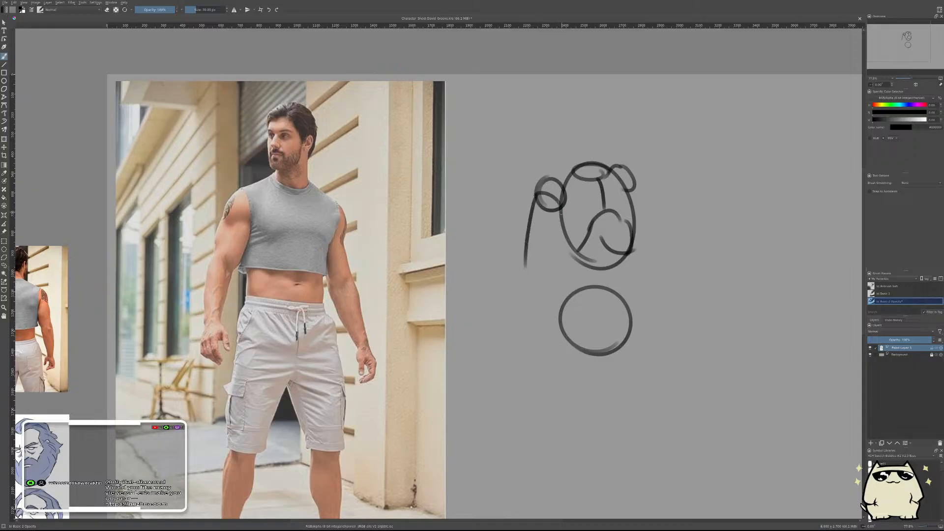
{"action": "left_click_drag", "start_coordinate": [562, 210], "coordinate": [529, 268]}
{"action": "mouse_move", "coordinate": [533, 279]}
{"action": "left_mouse_down"}
{"action": "mouse_move", "coordinate": [487, 245]}
{"action": "mouse_move", "coordinate": [480, 260]}
{"action": "left_mouse_up"}
{"action": "left_click_drag", "start_coordinate": [484, 217], "coordinate": [462, 269]}
{"action": "key", "text": "ctrl+z"}
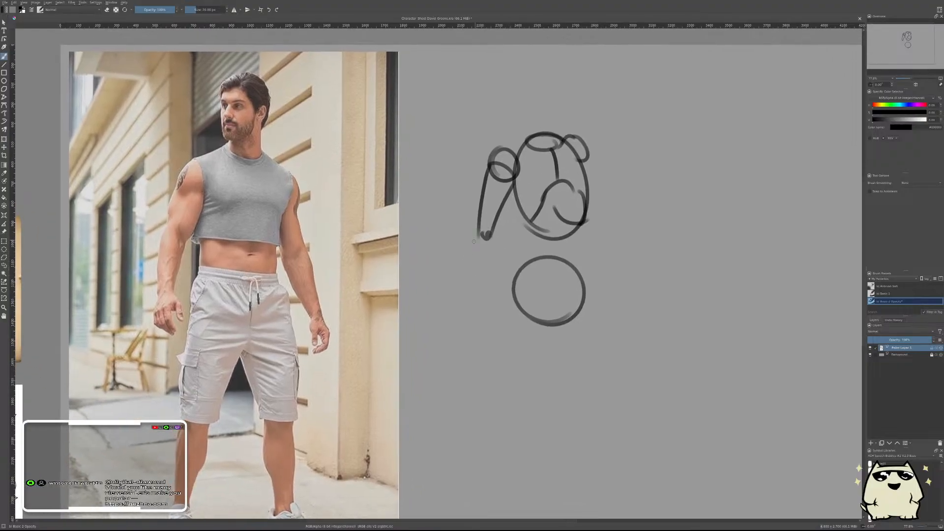
- Draw the forearm from the elbow down to the wrist with a small wedge for the hand, undoing rejected strokes
{"action": "left_click_drag", "start_coordinate": [480, 222], "coordinate": [476, 320]}
{"action": "key", "text": "ctrl+z"}
{"action": "left_click_drag", "start_coordinate": [470, 245], "coordinate": [486, 320]}
{"action": "mouse_move", "coordinate": [493, 233]}
{"action": "left_mouse_down"}
{"action": "mouse_move", "coordinate": [488, 316]}
{"action": "mouse_move", "coordinate": [478, 314]}
{"action": "mouse_move", "coordinate": [476, 332]}
{"action": "mouse_move", "coordinate": [499, 332]}
{"action": "mouse_move", "coordinate": [477, 316]}
{"action": "mouse_move", "coordinate": [471, 328]}
{"action": "mouse_move", "coordinate": [499, 322]}
{"action": "mouse_move", "coordinate": [493, 355]}
{"action": "mouse_move", "coordinate": [493, 333]}
{"action": "left_mouse_up"}
{"action": "key", "text": "ctrl+z"}
{"action": "key", "text": "ctrl+z"}
{"action": "key", "text": "ctrl+z"}
{"action": "key", "text": "ctrl+z"}
{"action": "key", "text": "ctrl+z"}
{"action": "key", "text": "ctrl+z"}
{"action": "key", "text": "ctrl+z"}
{"action": "left_click_drag", "start_coordinate": [492, 333], "coordinate": [491, 348]}
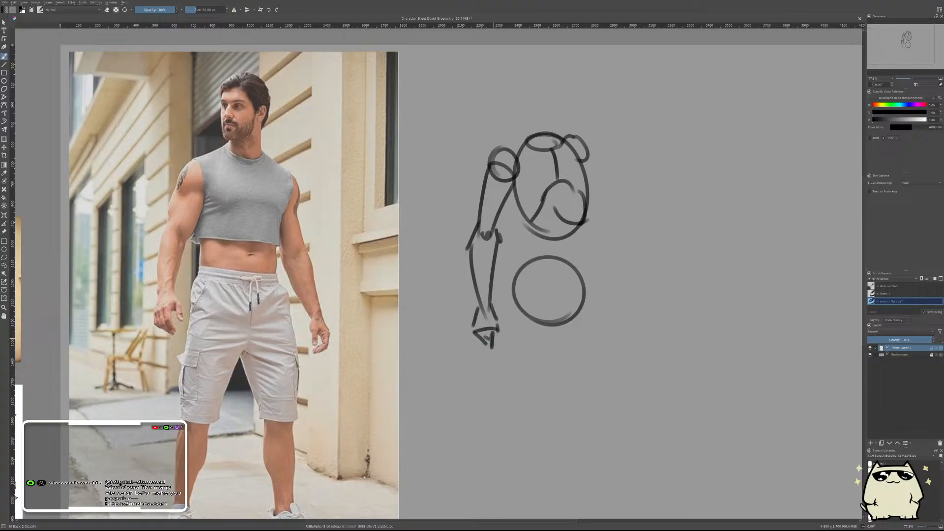
- Overlay the body sketch on the man in the front-view photo to compare proportions, and move it back beside the photo
{"action": "left_click", "coordinate": [4, 231]}
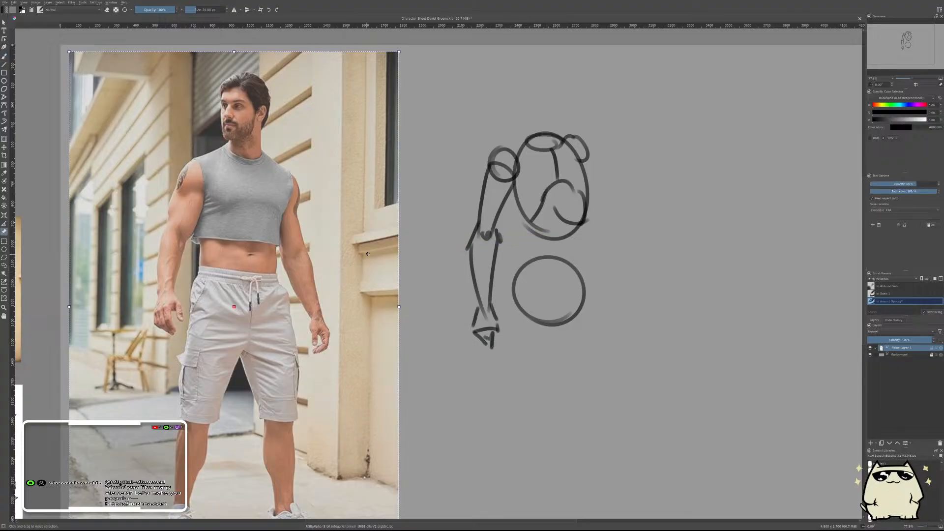
{"action": "key", "text": "ctrl+t"}
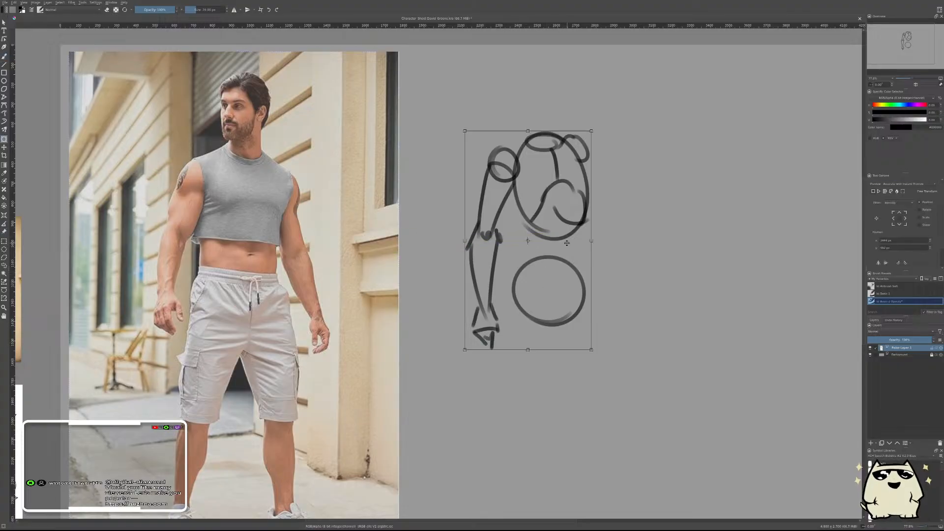
{"action": "mouse_move", "coordinate": [564, 243]}
{"action": "left_mouse_down"}
{"action": "mouse_move", "coordinate": [187, 245]}
{"action": "mouse_move", "coordinate": [255, 260]}
{"action": "mouse_move", "coordinate": [250, 253]}
{"action": "left_mouse_up"}
{"action": "left_click_drag", "start_coordinate": [251, 252], "coordinate": [249, 250]}
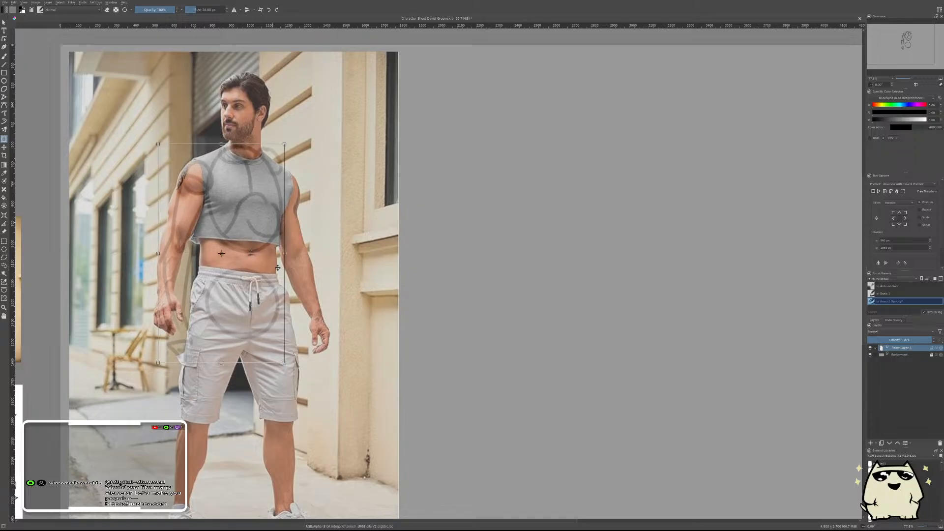
{"action": "key", "text": "shift+r"}
{"action": "left_click", "coordinate": [265, 256]}
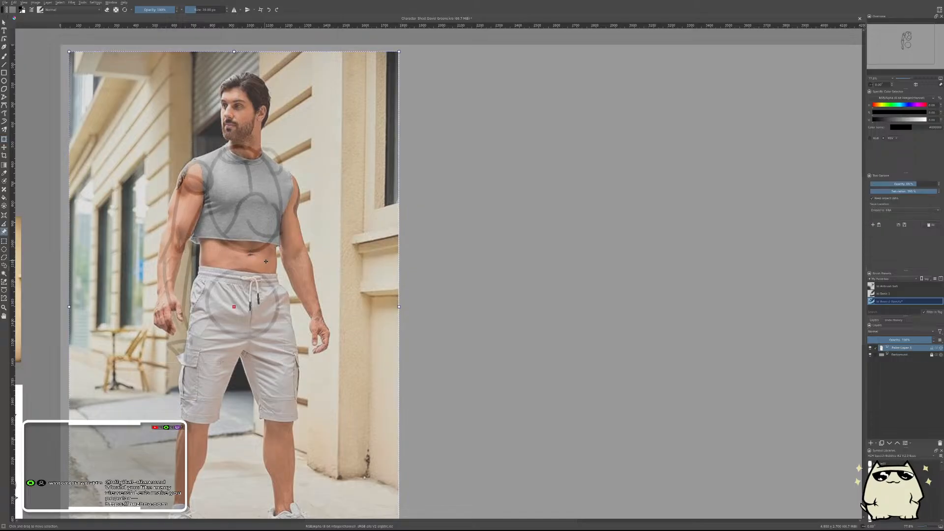
{"action": "key", "text": "ctrl+t"}
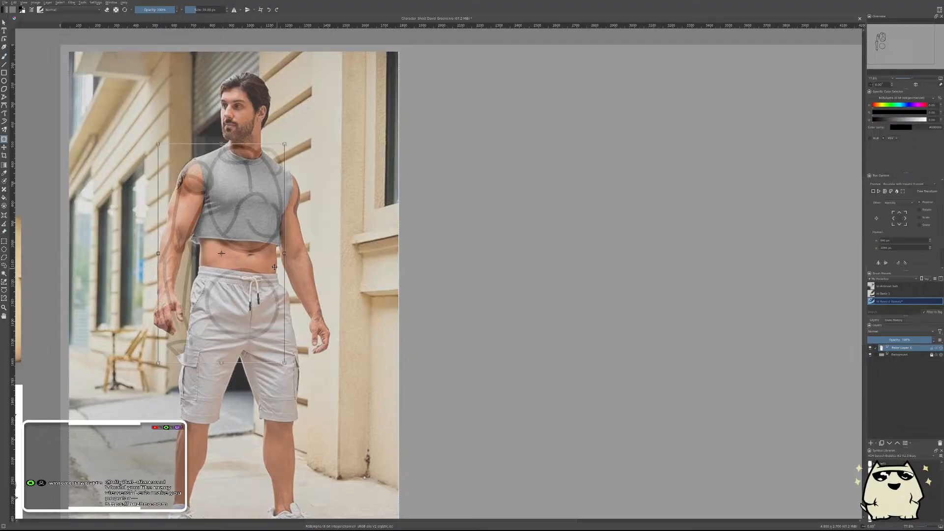
{"action": "mouse_move", "coordinate": [274, 267]}
{"action": "left_mouse_down"}
{"action": "mouse_move", "coordinate": [630, 266]}
{"action": "mouse_move", "coordinate": [586, 266]}
{"action": "left_mouse_up"}
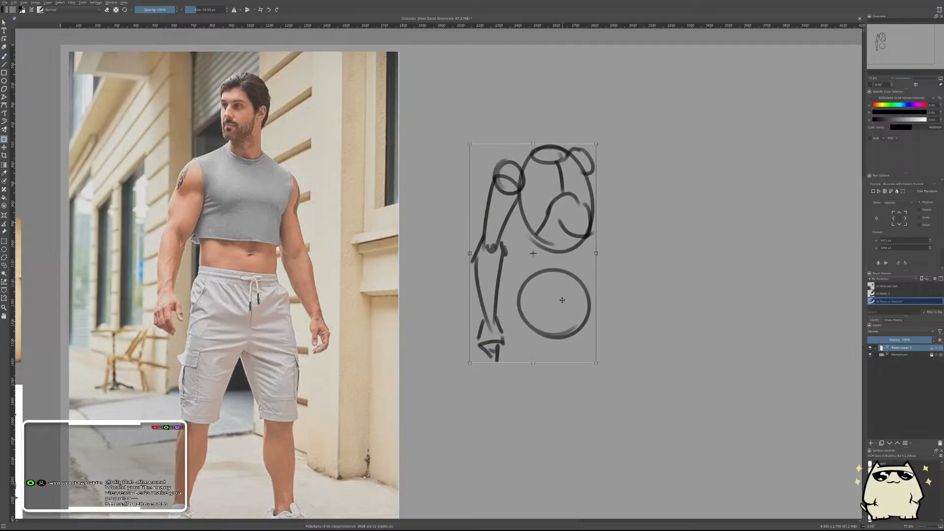
- Draw the far upper arm from the partial far shoulder down to the elbow, undoing rejected strokes
{"action": "key", "text": "b"}
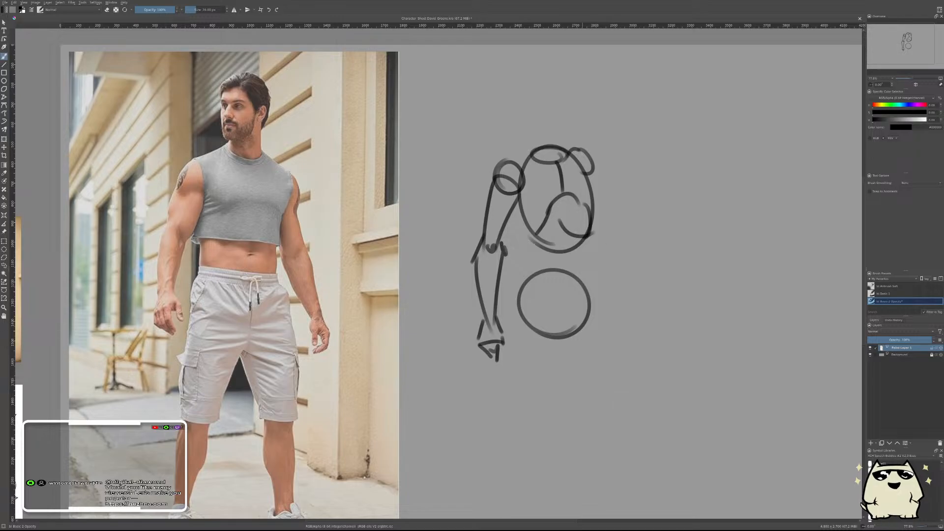
{"action": "left_click_drag", "start_coordinate": [603, 170], "coordinate": [611, 205]}
{"action": "key", "text": "ctrl+z"}
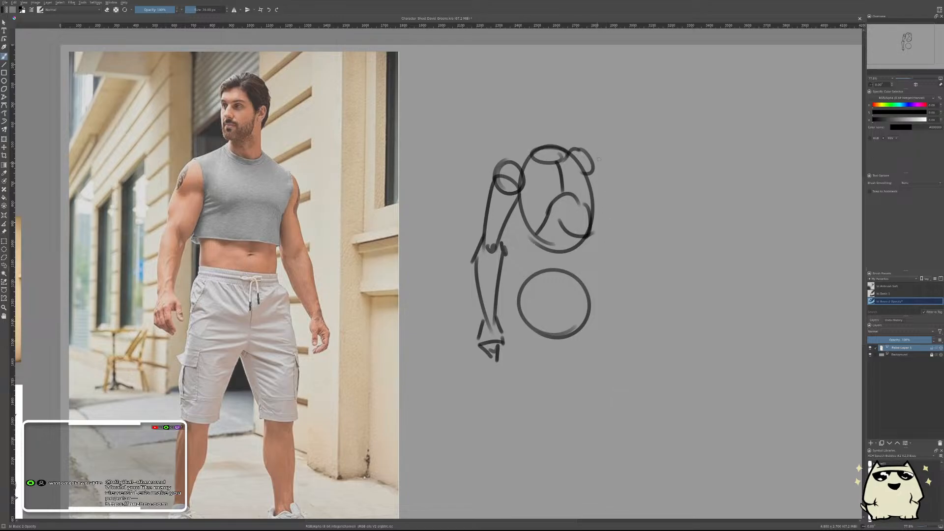
{"action": "left_click_drag", "start_coordinate": [593, 154], "coordinate": [603, 217]}
{"action": "key", "text": "ctrl+z"}
{"action": "left_click_drag", "start_coordinate": [596, 158], "coordinate": [612, 232]}
{"action": "key", "text": "ctrl+z"}
{"action": "left_click_drag", "start_coordinate": [592, 154], "coordinate": [608, 242]}
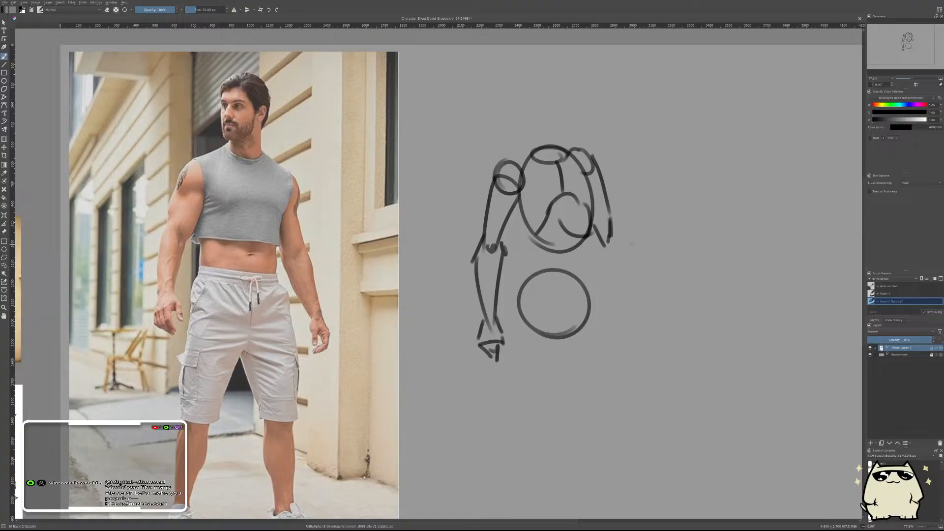
- Draw the far forearm from the elbow to the wrist and add an angular hand shape, undoing rejected strokes
{"action": "left_click_drag", "start_coordinate": [613, 224], "coordinate": [610, 334]}
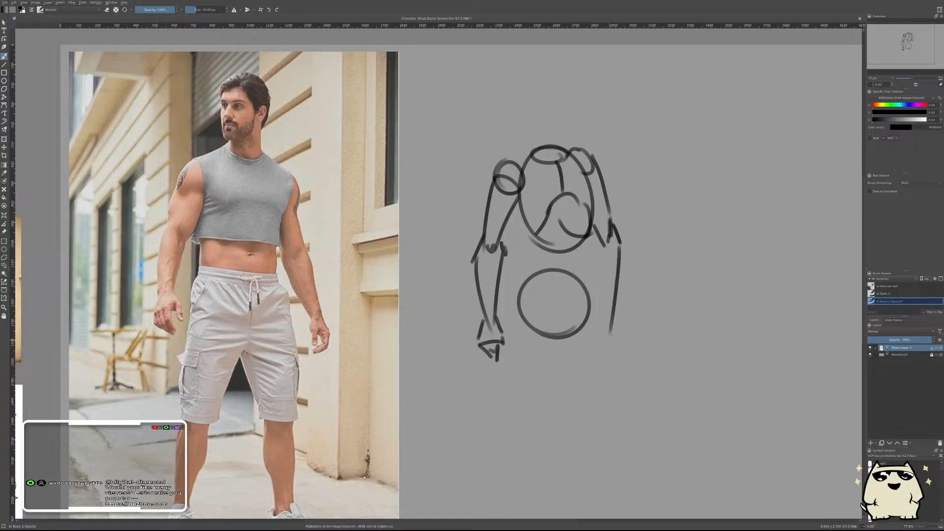
{"action": "key", "text": "ctrl+z"}
{"action": "left_click_drag", "start_coordinate": [623, 245], "coordinate": [616, 301]}
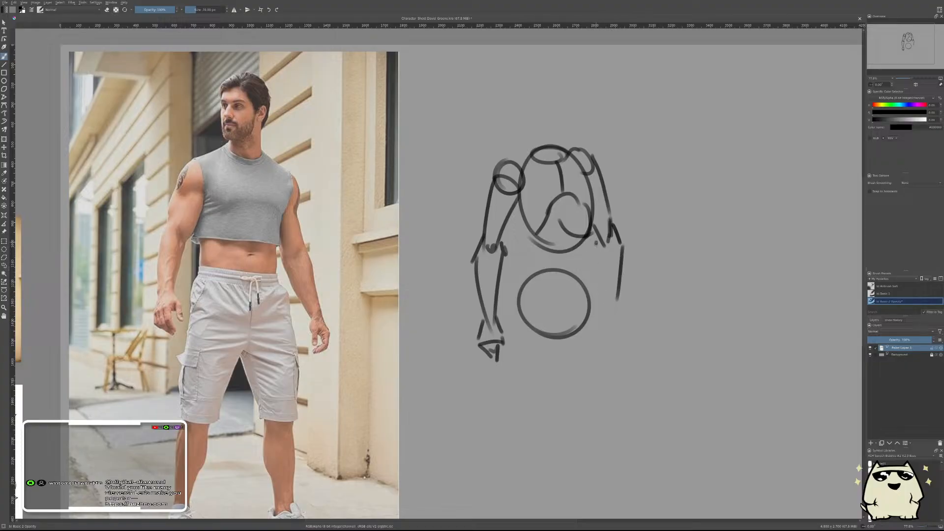
{"action": "mouse_move", "coordinate": [596, 239]}
{"action": "left_mouse_down"}
{"action": "mouse_move", "coordinate": [606, 301]}
{"action": "mouse_move", "coordinate": [629, 312]}
{"action": "mouse_move", "coordinate": [628, 329]}
{"action": "mouse_move", "coordinate": [612, 340]}
{"action": "left_mouse_up"}
{"action": "key", "text": "ctrl+z"}
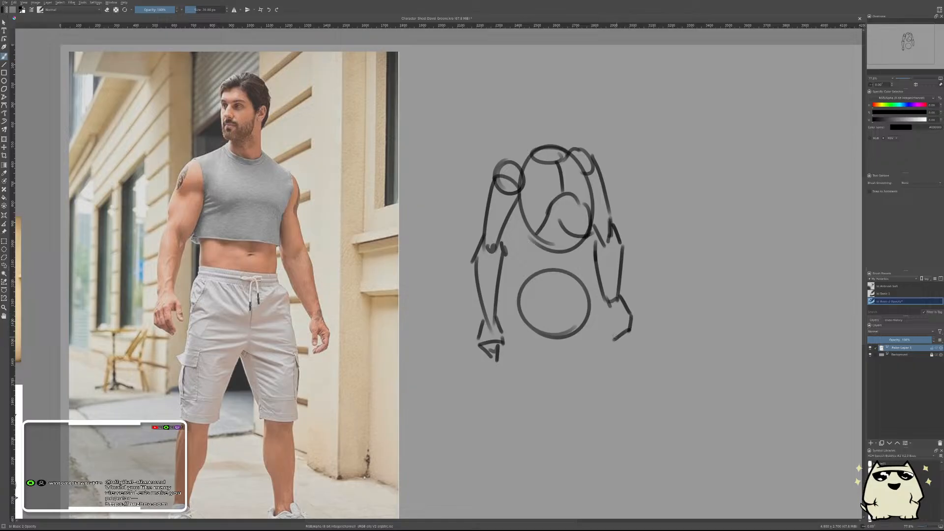
{"action": "mouse_move", "coordinate": [602, 302]}
{"action": "left_mouse_down"}
{"action": "mouse_move", "coordinate": [612, 322]}
{"action": "mouse_move", "coordinate": [623, 321]}
{"action": "mouse_move", "coordinate": [613, 342]}
{"action": "left_mouse_up"}
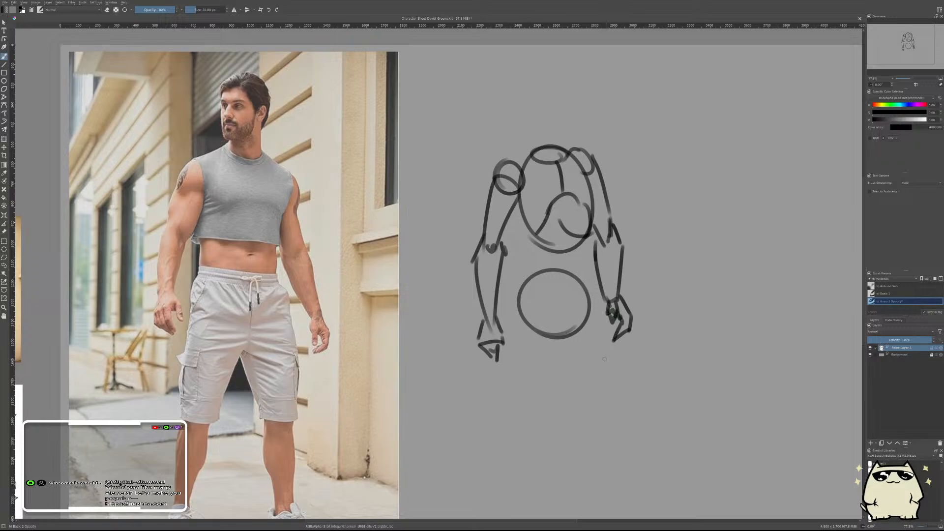
- Rotate the body sketch slightly clockwise over the man in the photo to match his pose, and move it back beside the photo
{"action": "key", "text": "r"}
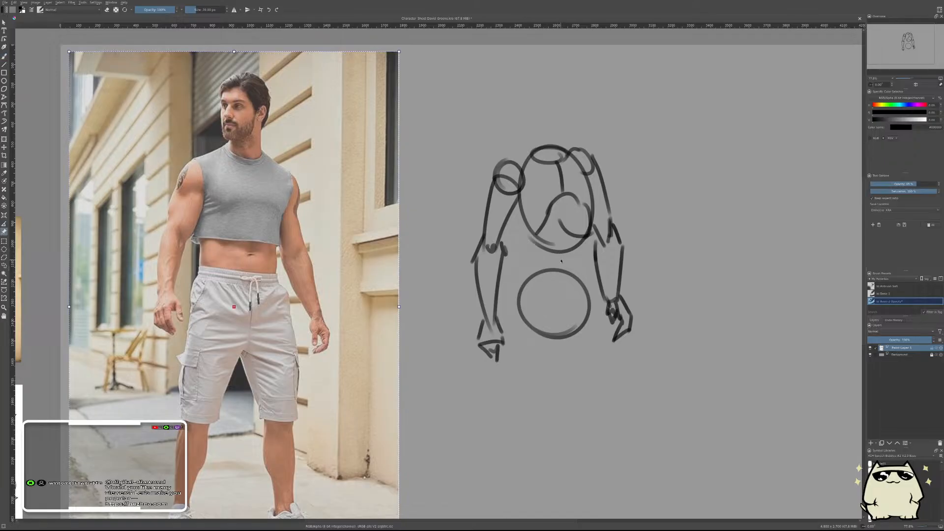
{"action": "key", "text": "ctrl+t"}
{"action": "mouse_move", "coordinate": [565, 275]}
{"action": "left_mouse_down"}
{"action": "mouse_move", "coordinate": [227, 277]}
{"action": "mouse_move", "coordinate": [248, 276]}
{"action": "left_mouse_up"}
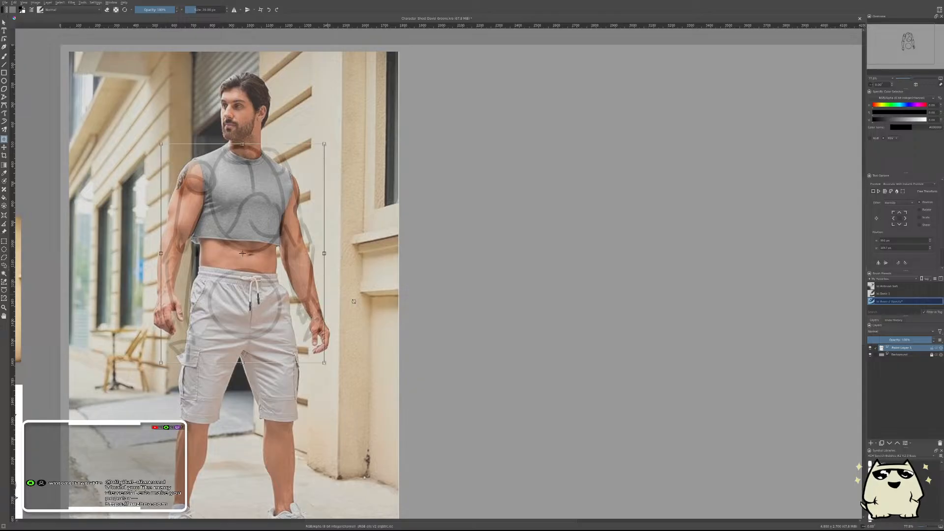
{"action": "left_click_drag", "start_coordinate": [582, 314], "coordinate": [569, 343]}
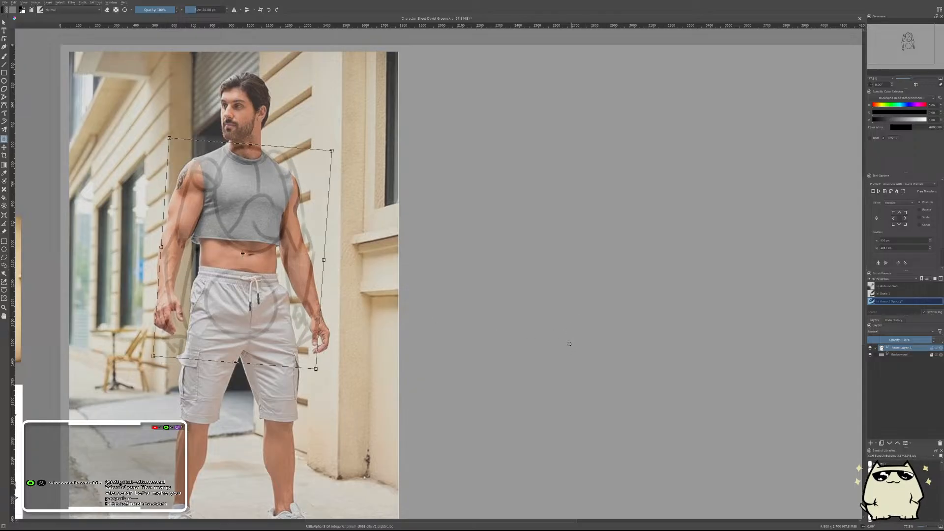
{"action": "left_click_drag", "start_coordinate": [531, 269], "coordinate": [552, 280]}
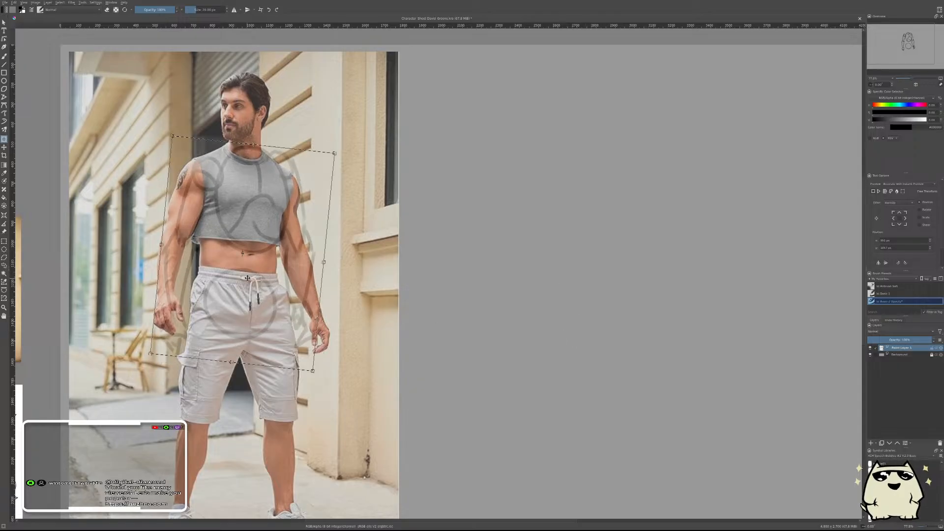
{"action": "left_click_drag", "start_coordinate": [247, 278], "coordinate": [244, 275]}
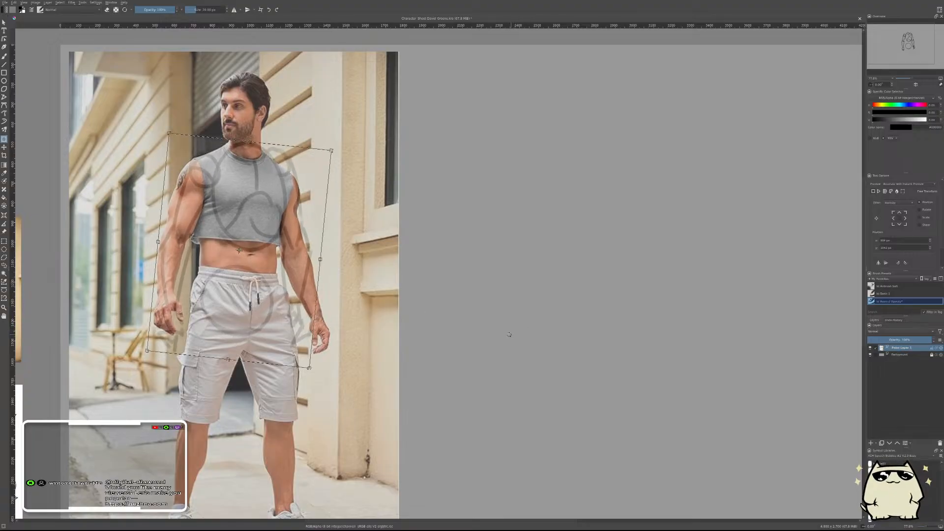
{"action": "key", "text": "Return"}
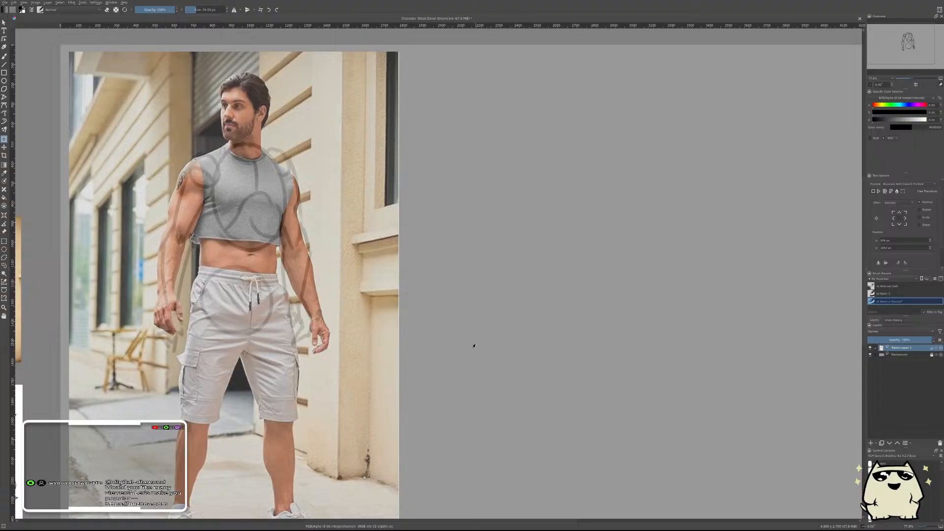
{"action": "left_click", "coordinate": [286, 273]}
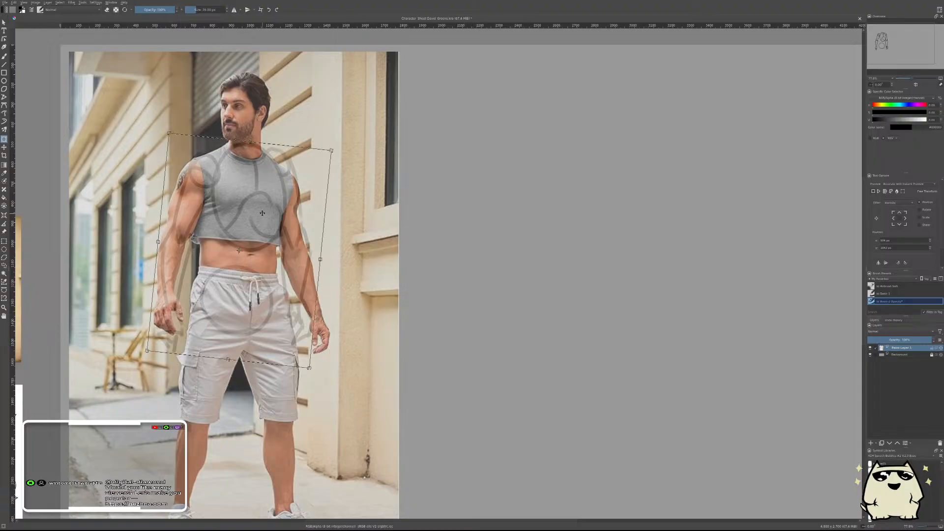
{"action": "mouse_move", "coordinate": [286, 273]}
{"action": "left_mouse_down"}
{"action": "mouse_move", "coordinate": [395, 220]}
{"action": "mouse_move", "coordinate": [250, 219]}
{"action": "mouse_move", "coordinate": [627, 215]}
{"action": "left_mouse_up"}
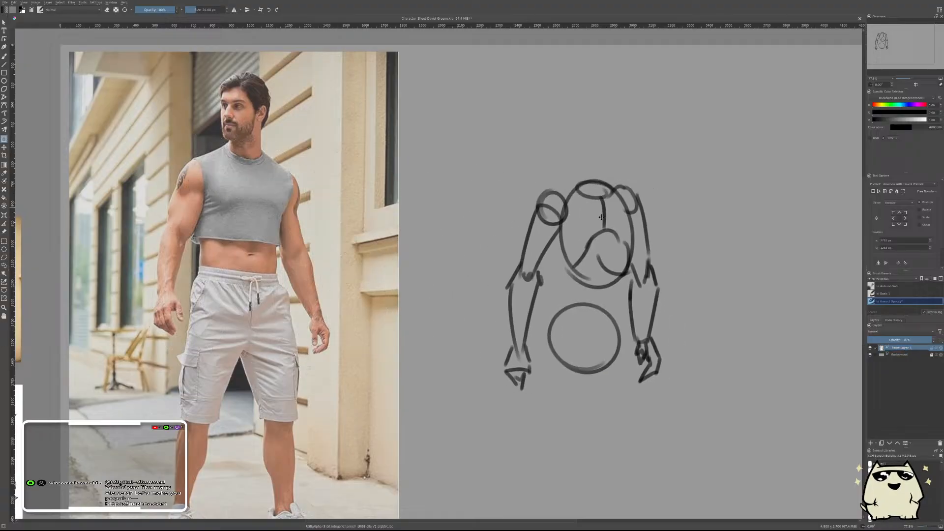
- Draw the head above the ribcage as a circle with a side oval and a squared jaw, undoing rejected strokes
{"action": "key", "text": "b"}
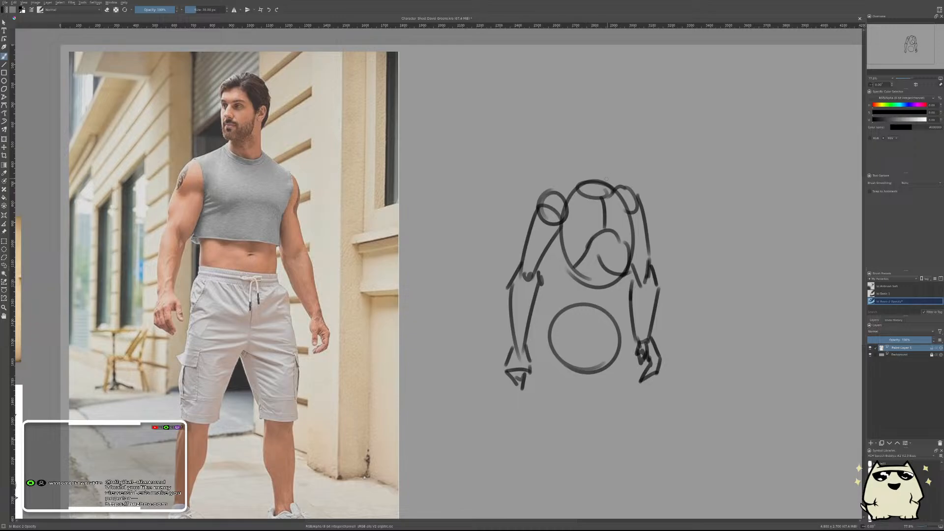
{"action": "mouse_move", "coordinate": [567, 140]}
{"action": "left_mouse_down"}
{"action": "mouse_move", "coordinate": [580, 161]}
{"action": "mouse_move", "coordinate": [570, 142]}
{"action": "mouse_move", "coordinate": [605, 151]}
{"action": "left_mouse_up"}
{"action": "key", "text": "ctrl+z"}
{"action": "key", "text": "ctrl+z"}
{"action": "mouse_move", "coordinate": [585, 102]}
{"action": "left_mouse_down"}
{"action": "mouse_move", "coordinate": [593, 150]}
{"action": "mouse_move", "coordinate": [609, 156]}
{"action": "mouse_move", "coordinate": [589, 129]}
{"action": "mouse_move", "coordinate": [603, 153]}
{"action": "mouse_move", "coordinate": [609, 125]}
{"action": "mouse_move", "coordinate": [571, 173]}
{"action": "mouse_move", "coordinate": [602, 165]}
{"action": "mouse_move", "coordinate": [583, 174]}
{"action": "left_mouse_up"}
{"action": "key", "text": "ctrl+z"}
{"action": "key", "text": "ctrl+z"}
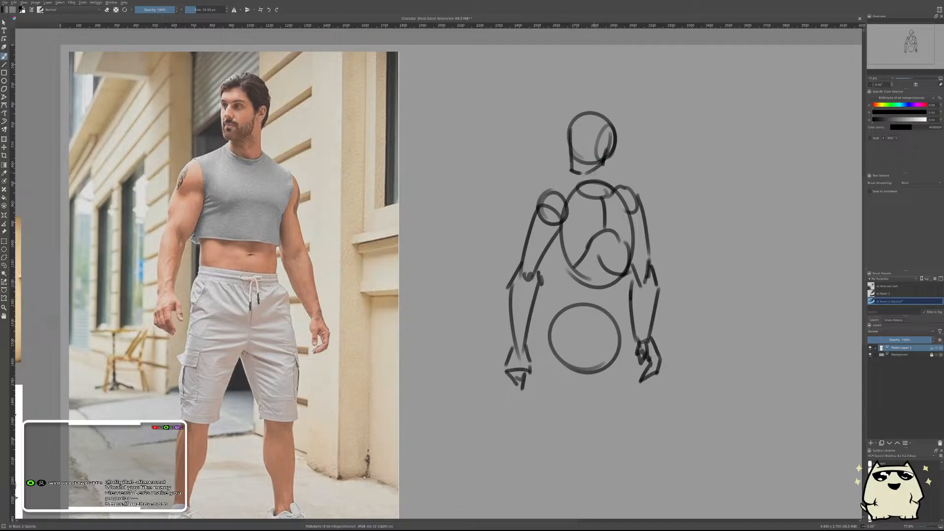
- Overlay the sketch with its head on the photo to compare placement, and return it to the empty canvas
{"action": "key", "text": "r"}
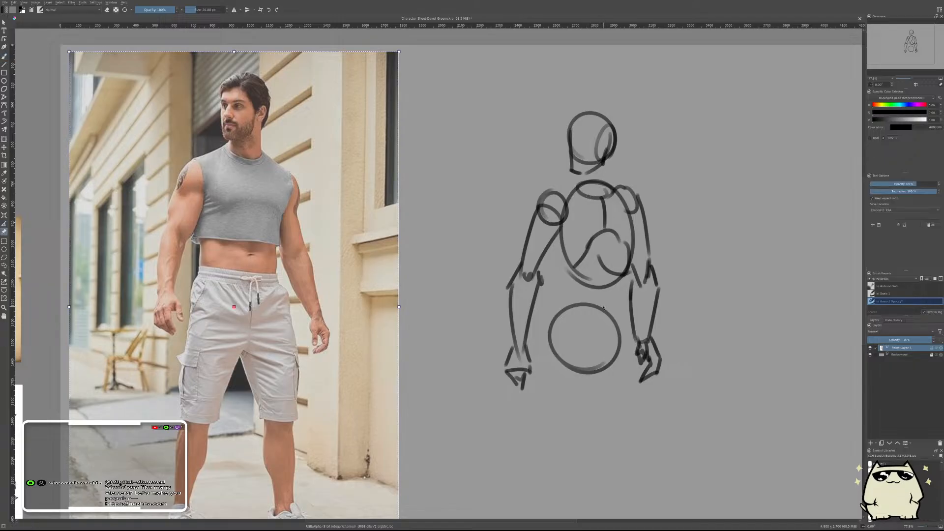
{"action": "key", "text": "ctrl+t"}
{"action": "mouse_move", "coordinate": [603, 307]}
{"action": "left_mouse_down"}
{"action": "mouse_move", "coordinate": [253, 300]}
{"action": "mouse_move", "coordinate": [249, 272]}
{"action": "left_mouse_up"}
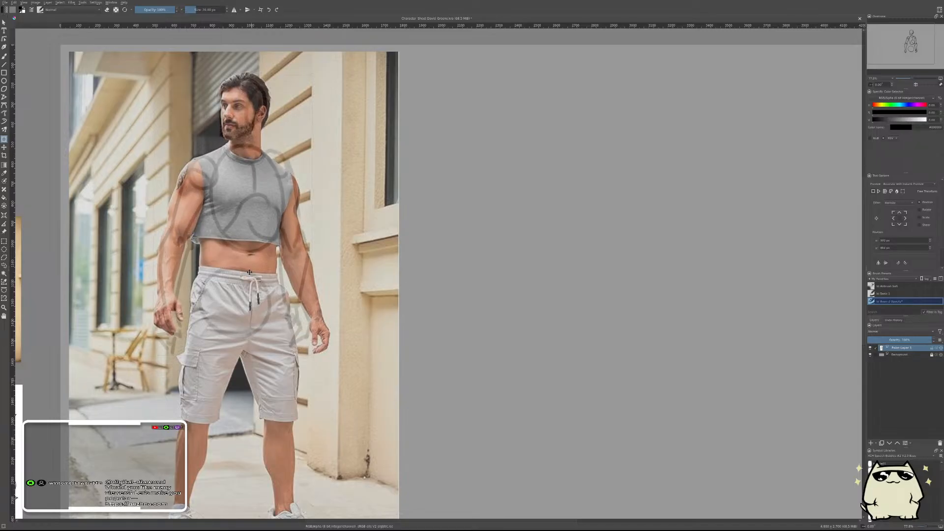
{"action": "left_click_drag", "start_coordinate": [302, 286], "coordinate": [662, 286]}
- Draw the neck under the jaw and the sloping shoulder and collarbone lines joining both shoulders, undoing rejected strokes
{"action": "key", "text": "b"}
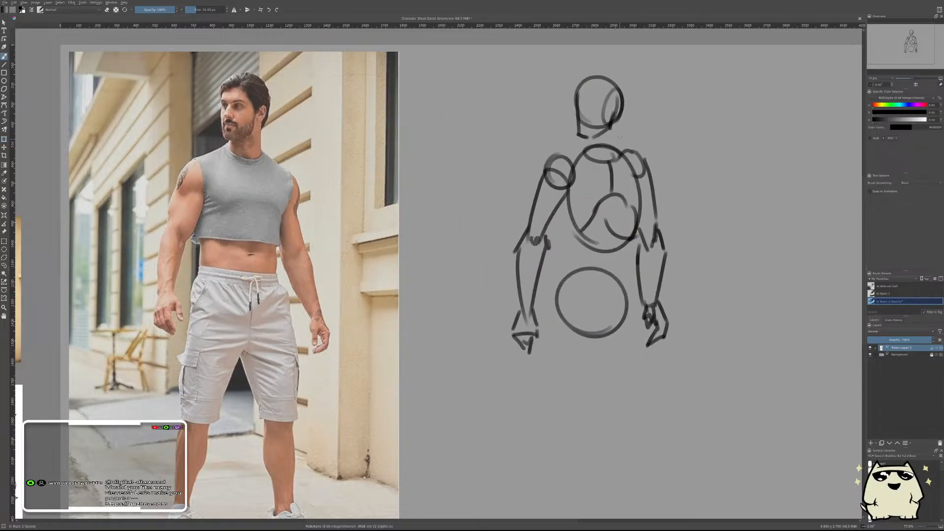
{"action": "left_click_drag", "start_coordinate": [616, 120], "coordinate": [621, 150]}
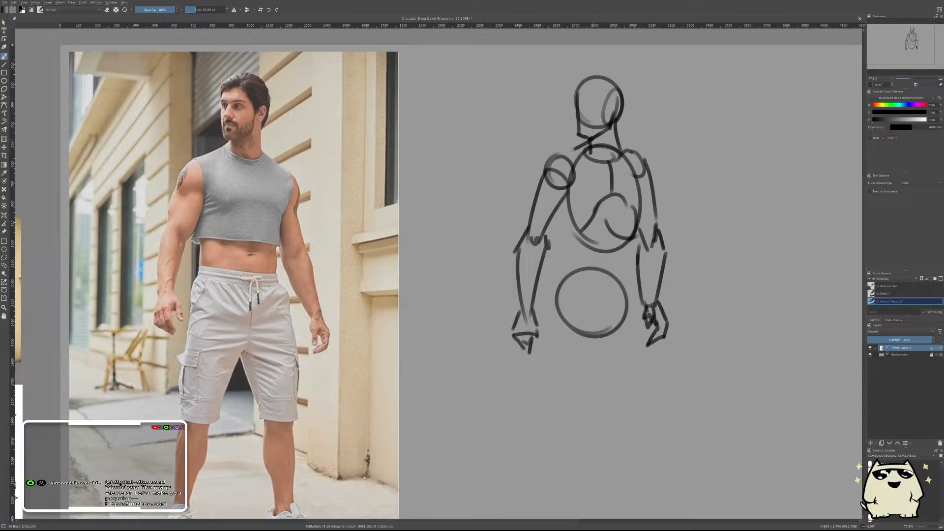
{"action": "mouse_move", "coordinate": [553, 156]}
{"action": "left_mouse_down"}
{"action": "mouse_move", "coordinate": [614, 169]}
{"action": "mouse_move", "coordinate": [591, 160]}
{"action": "mouse_move", "coordinate": [636, 154]}
{"action": "mouse_move", "coordinate": [621, 139]}
{"action": "mouse_move", "coordinate": [639, 157]}
{"action": "left_mouse_up"}
{"action": "key", "text": "ctrl+z"}
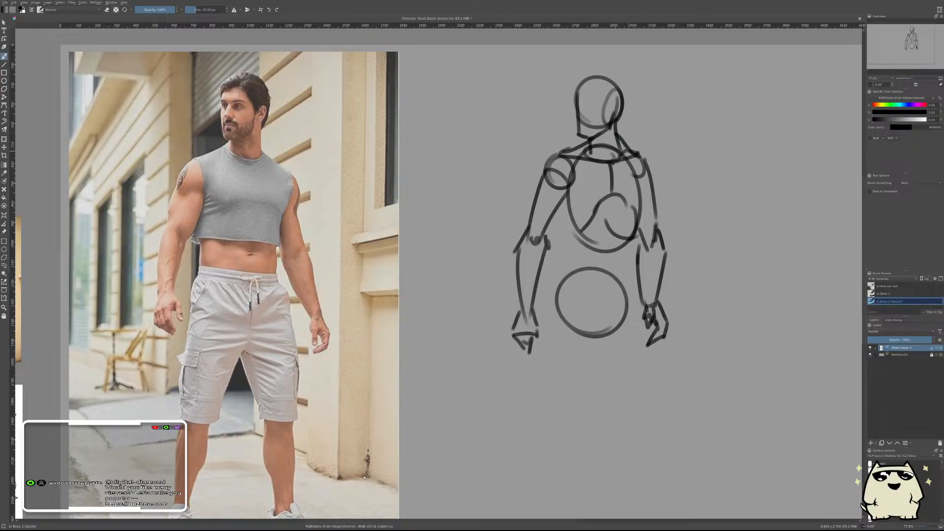
{"action": "key", "text": "ctrl+z"}
{"action": "key", "text": "ctrl+z"}
{"action": "key", "text": "ctrl+z"}
{"action": "key", "text": "ctrl+z"}
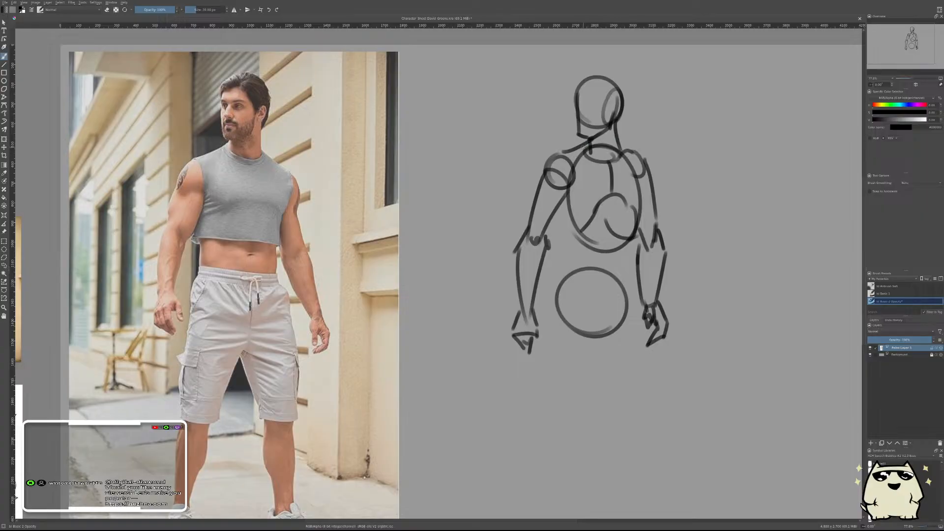
{"action": "mouse_move", "coordinate": [560, 157]}
{"action": "left_mouse_down"}
{"action": "mouse_move", "coordinate": [610, 160]}
{"action": "mouse_move", "coordinate": [635, 149]}
{"action": "mouse_move", "coordinate": [623, 143]}
{"action": "left_mouse_up"}
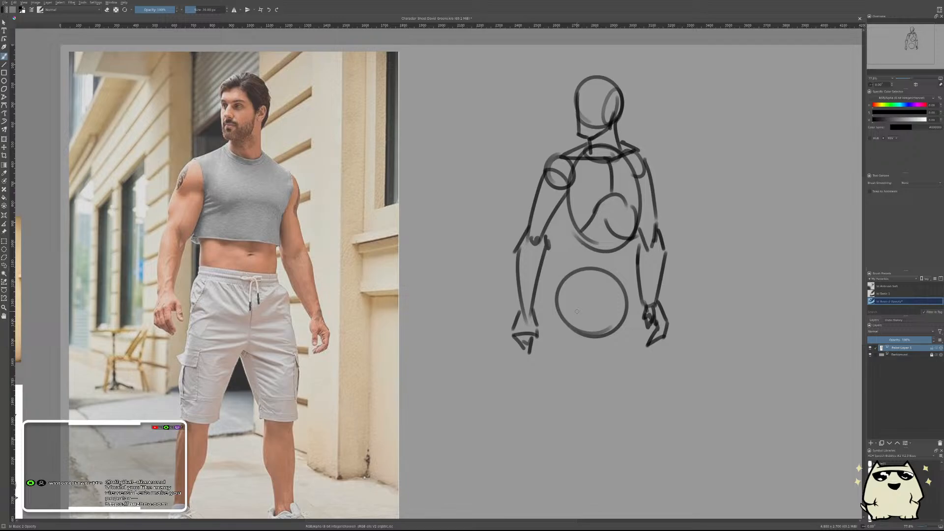
- Mirror the canvas view horizontally and frame the sketch together with the full-length photo
{"action": "key", "text": "m"}
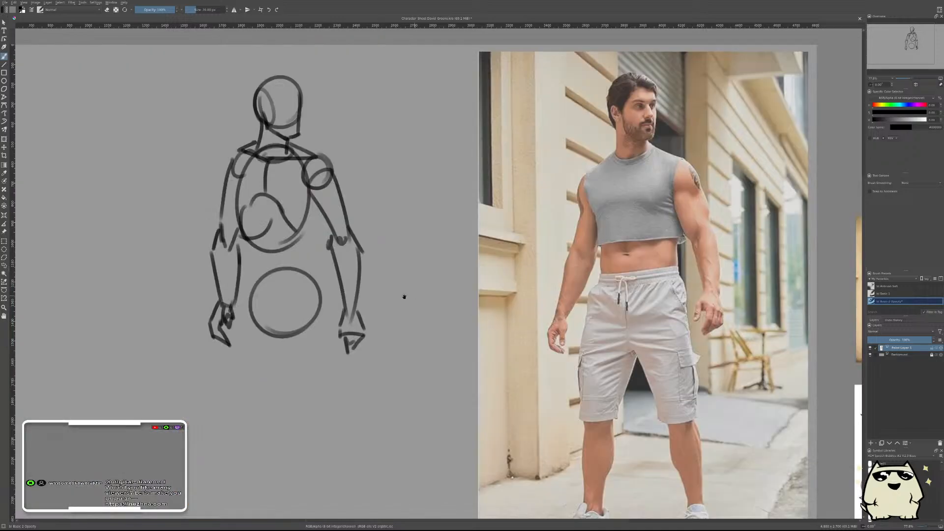
{"action": "mouse_move", "coordinate": [405, 297]}
{"action": "left_mouse_down"}
{"action": "mouse_move", "coordinate": [501, 276]}
{"action": "mouse_move", "coordinate": [460, 318]}
{"action": "left_mouse_up"}
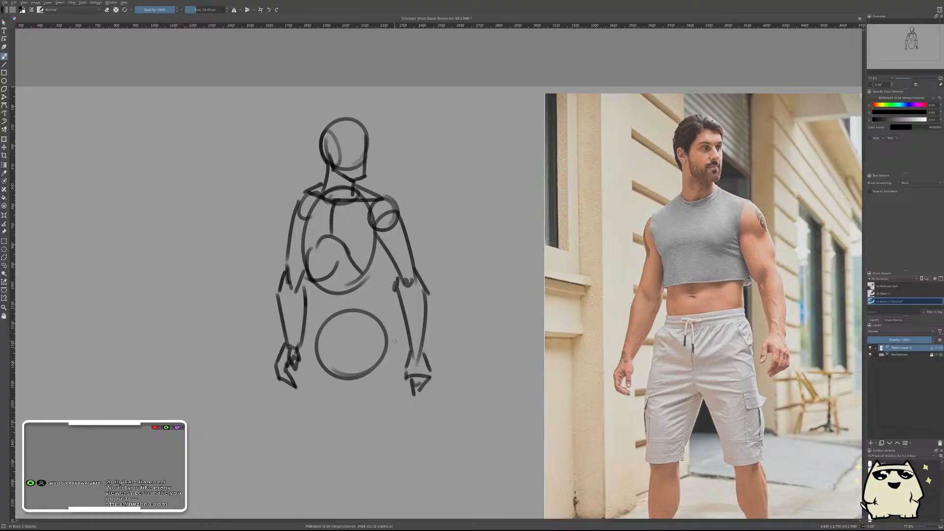
{"action": "left_click_drag", "start_coordinate": [383, 325], "coordinate": [309, 264]}
{"action": "mouse_move", "coordinate": [397, 259]}
{"action": "left_mouse_down"}
{"action": "mouse_move", "coordinate": [423, 299]}
{"action": "mouse_move", "coordinate": [433, 233]}
{"action": "mouse_move", "coordinate": [434, 268]}
{"action": "mouse_move", "coordinate": [484, 287]}
{"action": "left_mouse_up"}
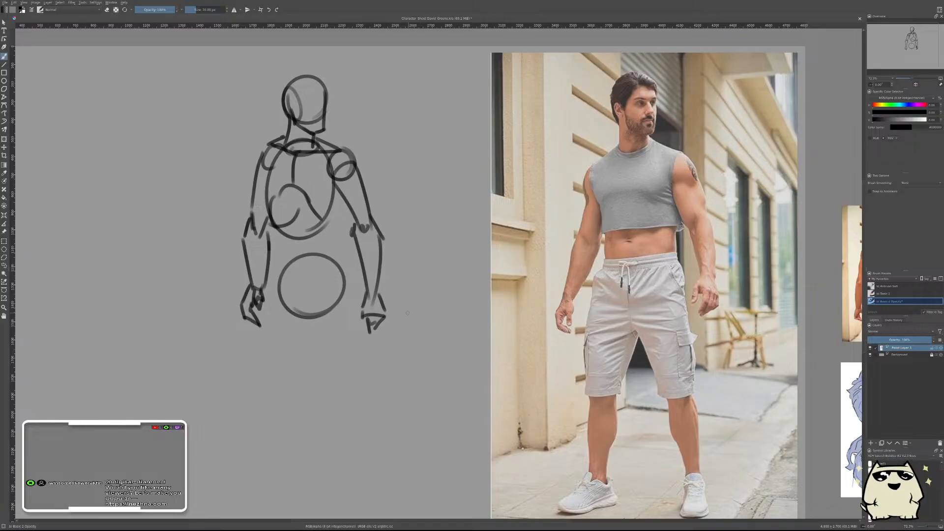
- Select the near arm's lower forearm and hand and move them up to shorten the forearm
{"action": "key", "text": "l"}
{"action": "mouse_move", "coordinate": [353, 326]}
{"action": "left_mouse_down"}
{"action": "mouse_move", "coordinate": [352, 312]}
{"action": "mouse_move", "coordinate": [409, 306]}
{"action": "mouse_move", "coordinate": [401, 350]}
{"action": "mouse_move", "coordinate": [353, 328]}
{"action": "left_mouse_up"}
{"action": "key", "text": "ctrl+t"}
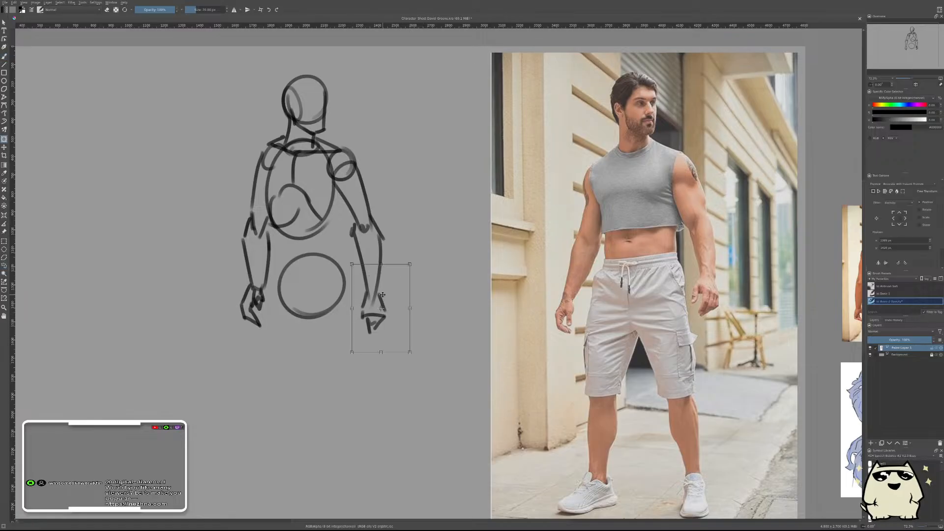
{"action": "left_click_drag", "start_coordinate": [382, 294], "coordinate": [382, 279]}
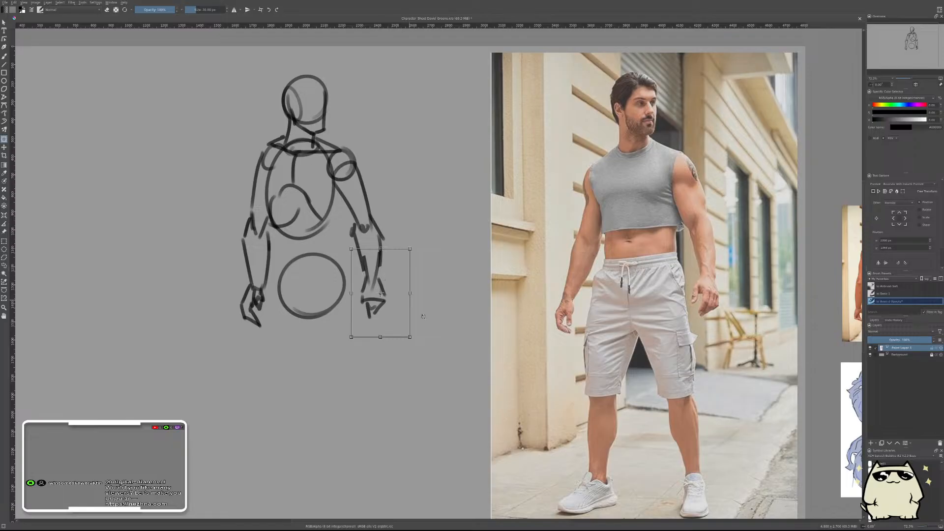
{"action": "key", "text": "Return"}
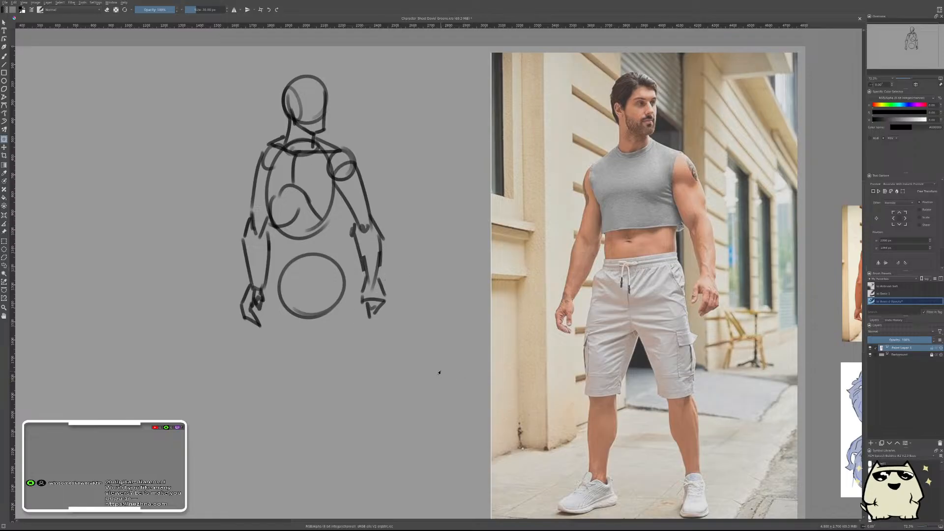
- Overlay the mirrored sketch on the man in the photo to check the proportions, and undo the move
{"action": "key", "text": "b"}
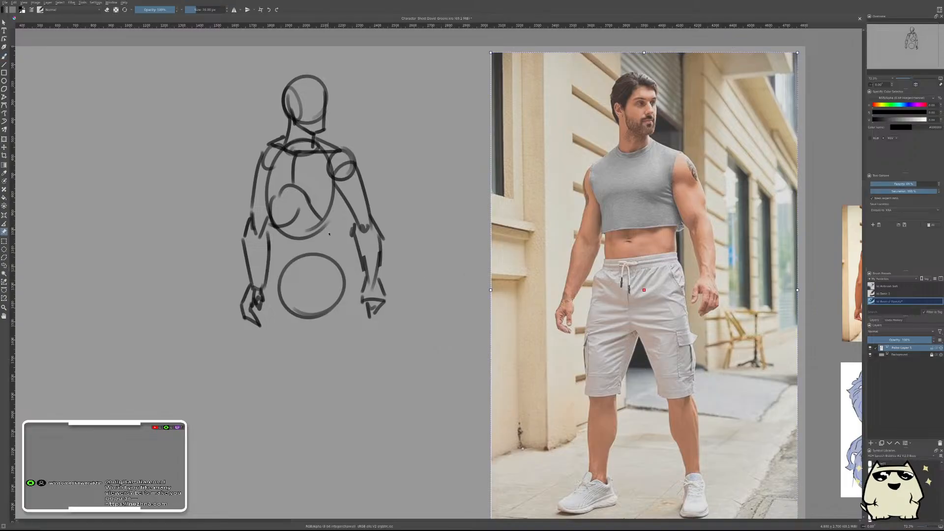
{"action": "key", "text": "ctrl+t"}
{"action": "left_click_drag", "start_coordinate": [315, 241], "coordinate": [661, 234]}
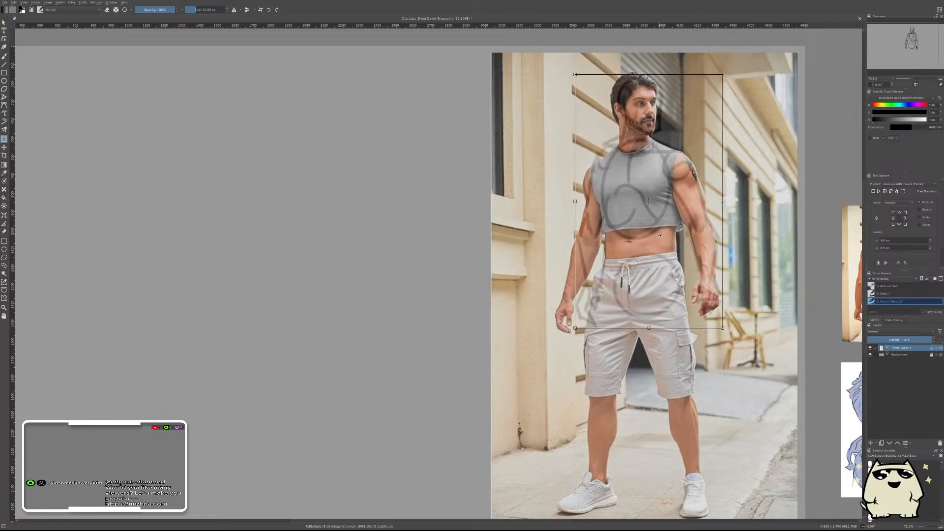
{"action": "key", "text": "ctrl+z"}
- Draw the near hip as an oval overlapping the pelvis circle and a thigh tapering to the knee, undoing rejected strokes
{"action": "key", "text": "b"}
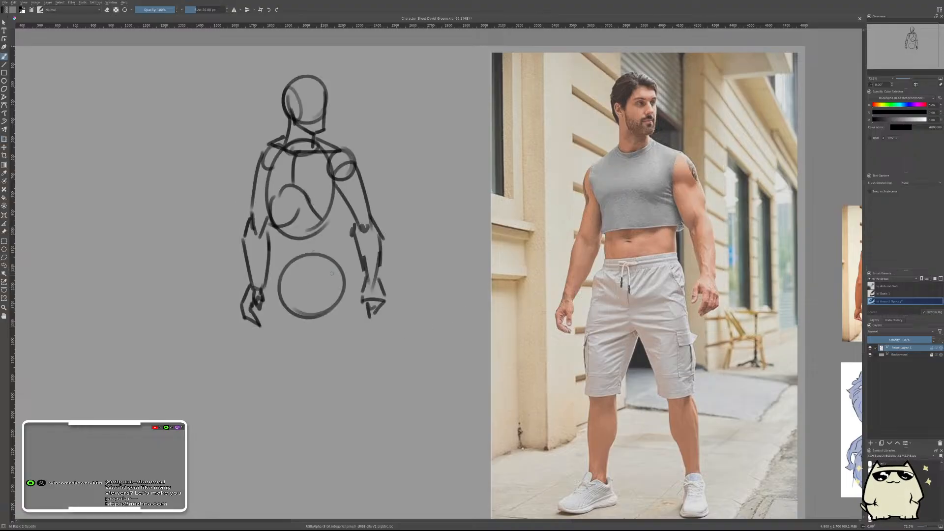
{"action": "left_click_drag", "start_coordinate": [314, 290], "coordinate": [305, 304]}
{"action": "mouse_move", "coordinate": [319, 280]}
{"action": "left_mouse_down"}
{"action": "mouse_move", "coordinate": [351, 300]}
{"action": "mouse_move", "coordinate": [314, 327]}
{"action": "left_mouse_up"}
{"action": "key", "text": "ctrl+z"}
{"action": "key", "text": "ctrl+z"}
{"action": "mouse_move", "coordinate": [344, 282]}
{"action": "left_mouse_down"}
{"action": "mouse_move", "coordinate": [309, 327]}
{"action": "mouse_move", "coordinate": [328, 324]}
{"action": "mouse_move", "coordinate": [355, 291]}
{"action": "mouse_move", "coordinate": [340, 416]}
{"action": "mouse_move", "coordinate": [351, 414]}
{"action": "mouse_move", "coordinate": [351, 315]}
{"action": "left_mouse_up"}
{"action": "key", "text": "ctrl+z"}
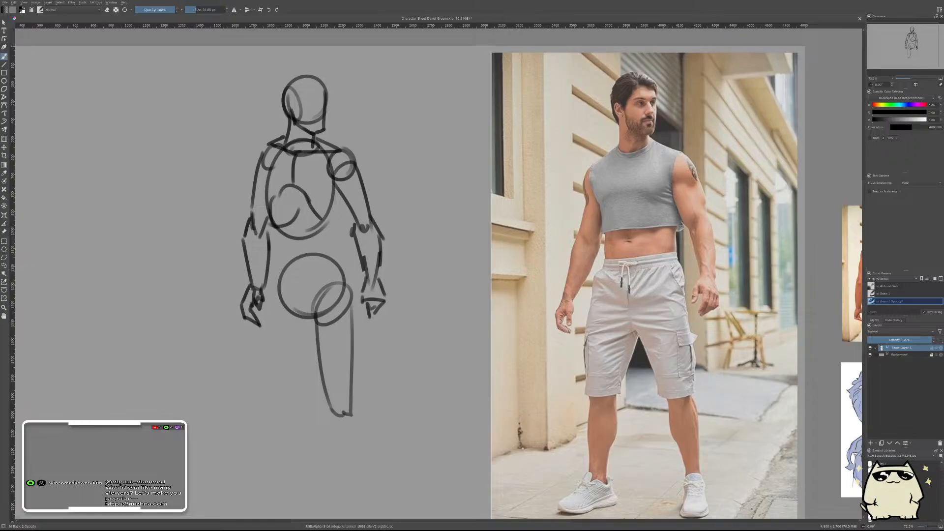
- Overlay the sketch on the man in the photo to check the thigh's proportions, and cancel the move
{"action": "key", "text": "ctrl+t"}
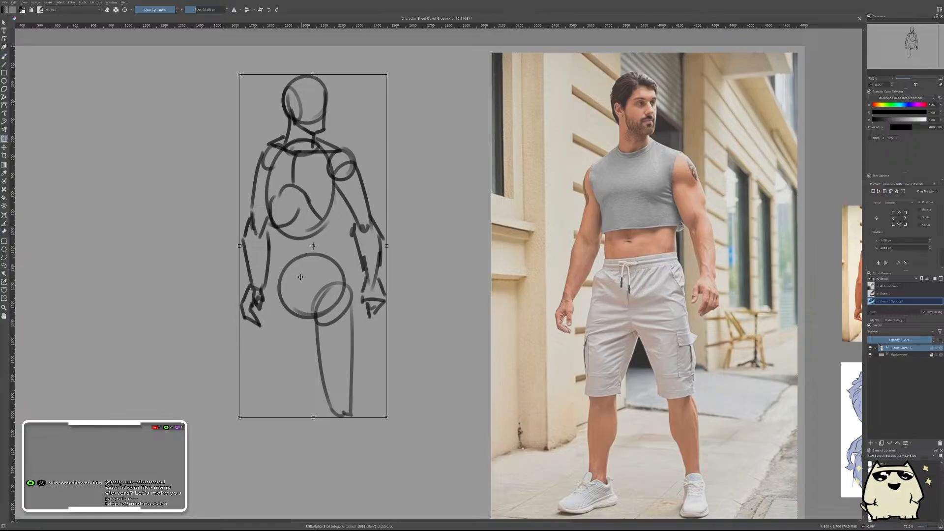
{"action": "mouse_move", "coordinate": [313, 276]}
{"action": "left_mouse_down"}
{"action": "mouse_move", "coordinate": [659, 275]}
{"action": "mouse_move", "coordinate": [640, 276]}
{"action": "left_mouse_up"}
{"action": "key", "text": "Escape"}
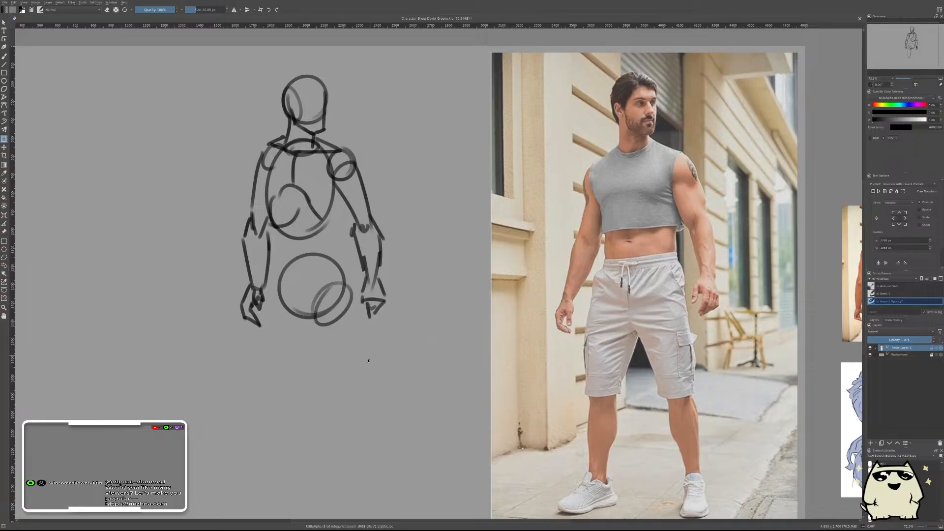
- Redraw the near thigh from the hip oval down to a rounded knee end, undoing rejected strokes
{"action": "key", "text": "b"}
{"action": "mouse_move", "coordinate": [360, 384]}
{"action": "left_mouse_down"}
{"action": "mouse_move", "coordinate": [373, 329]}
{"action": "mouse_move", "coordinate": [385, 338]}
{"action": "mouse_move", "coordinate": [360, 337]}
{"action": "left_mouse_up"}
{"action": "left_click_drag", "start_coordinate": [328, 274], "coordinate": [330, 350]}
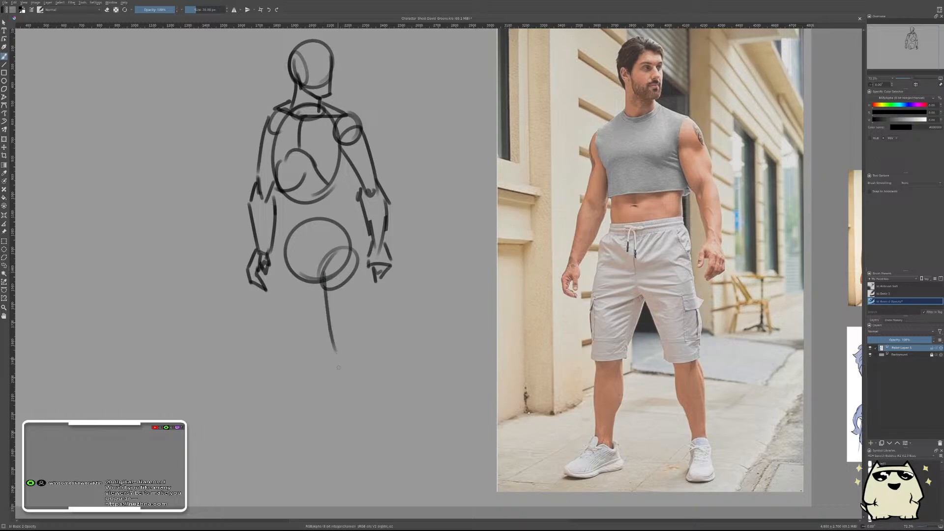
{"action": "key", "text": "ctrl+z"}
{"action": "left_click_drag", "start_coordinate": [324, 274], "coordinate": [344, 369]}
{"action": "key", "text": "ctrl+z"}
{"action": "mouse_move", "coordinate": [322, 276]}
{"action": "left_mouse_down"}
{"action": "mouse_move", "coordinate": [346, 366]}
{"action": "mouse_move", "coordinate": [358, 357]}
{"action": "left_mouse_up"}
{"action": "left_click_drag", "start_coordinate": [358, 272], "coordinate": [359, 364]}
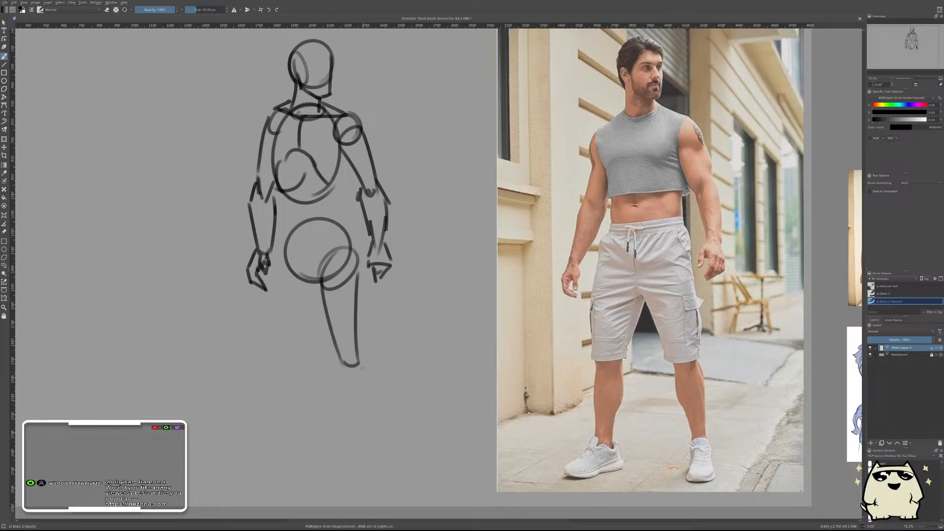
{"action": "key", "text": "ctrl+z"}
{"action": "key", "text": "ctrl+shift+z"}
{"action": "key", "text": "ctrl+z"}
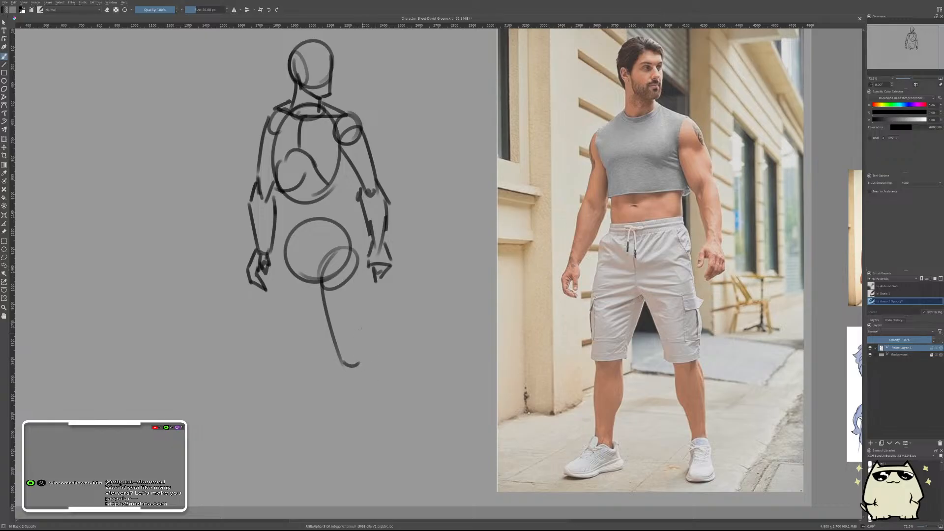
{"action": "key", "text": "ctrl+z"}
{"action": "key", "text": "ctrl+z"}
{"action": "left_click_drag", "start_coordinate": [318, 277], "coordinate": [337, 376]}
{"action": "key", "text": "ctrl+z"}
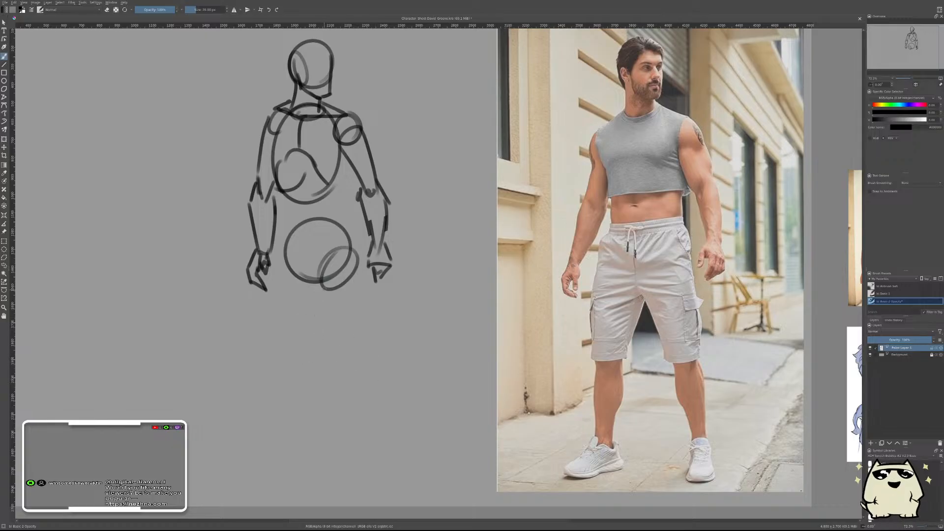
{"action": "mouse_move", "coordinate": [325, 282]}
{"action": "left_mouse_down"}
{"action": "mouse_move", "coordinate": [343, 378]}
{"action": "mouse_move", "coordinate": [363, 370]}
{"action": "left_mouse_up"}
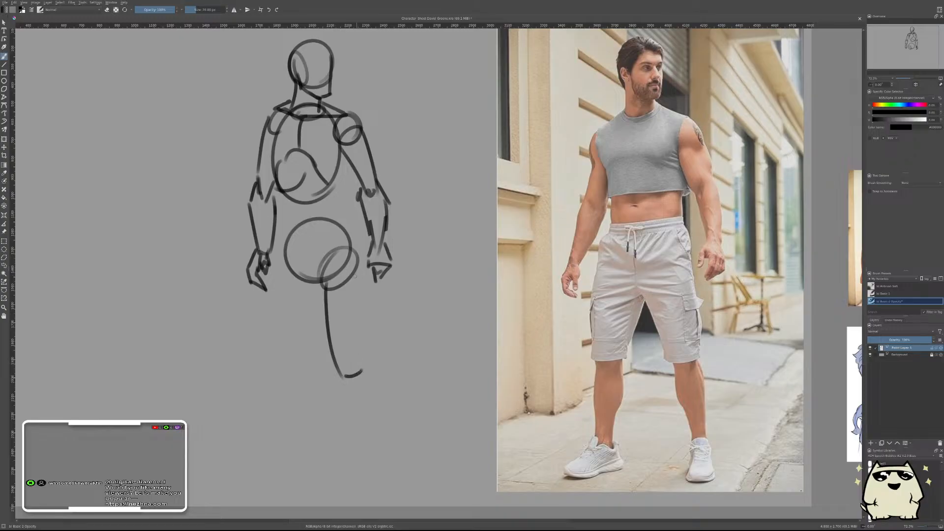
{"action": "left_click_drag", "start_coordinate": [357, 264], "coordinate": [367, 369]}
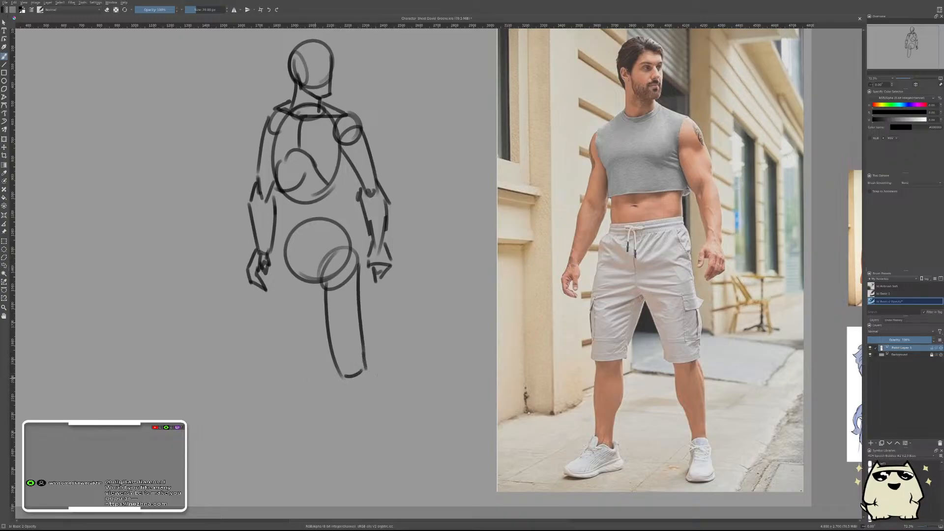
- Draw a small knee circle, the near lower leg tapering to the ankle, and a wedge-shaped foot
{"action": "mouse_move", "coordinate": [348, 365]}
{"action": "left_mouse_down"}
{"action": "mouse_move", "coordinate": [350, 378]}
{"action": "mouse_move", "coordinate": [380, 386]}
{"action": "mouse_move", "coordinate": [381, 454]}
{"action": "left_mouse_up"}
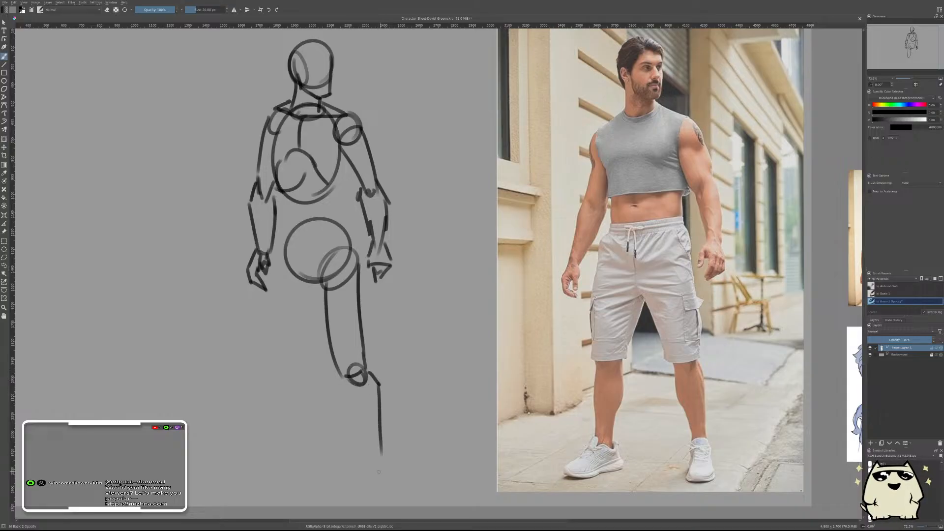
{"action": "key", "text": "ctrl+z"}
{"action": "left_click_drag", "start_coordinate": [379, 387], "coordinate": [376, 470]}
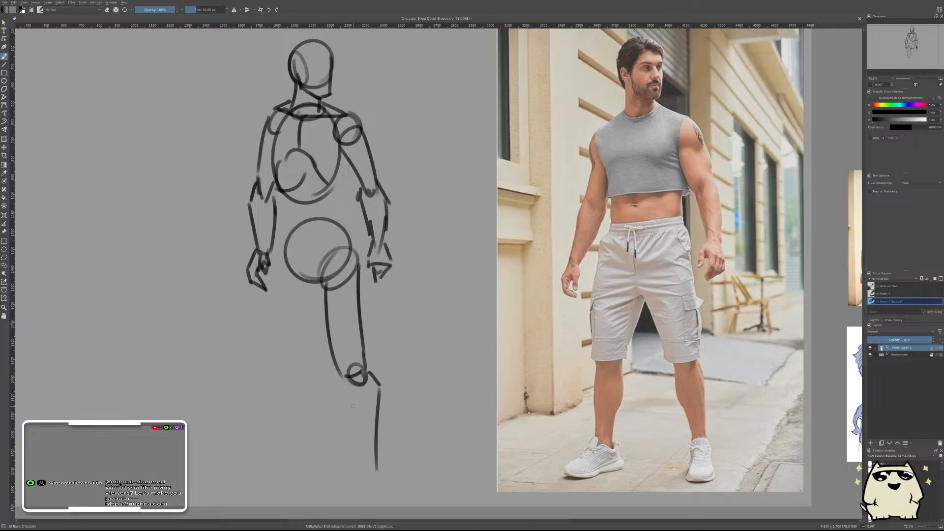
{"action": "left_click_drag", "start_coordinate": [351, 386], "coordinate": [369, 472]}
{"action": "key", "text": "ctrl+z"}
{"action": "mouse_move", "coordinate": [348, 379]}
{"action": "left_mouse_down"}
{"action": "mouse_move", "coordinate": [362, 466]}
{"action": "mouse_move", "coordinate": [378, 470]}
{"action": "mouse_move", "coordinate": [370, 497]}
{"action": "mouse_move", "coordinate": [379, 497]}
{"action": "mouse_move", "coordinate": [354, 497]}
{"action": "mouse_move", "coordinate": [383, 501]}
{"action": "left_mouse_up"}
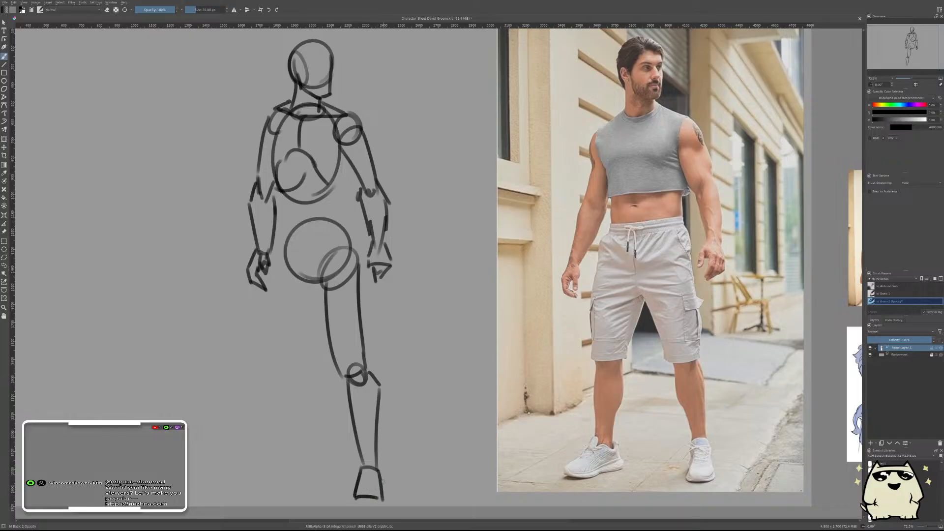
{"action": "left_click_drag", "start_coordinate": [378, 468], "coordinate": [385, 501]}
- Move the whole sketch over the man in the photo to compare the leg length
{"action": "key", "text": "r"}
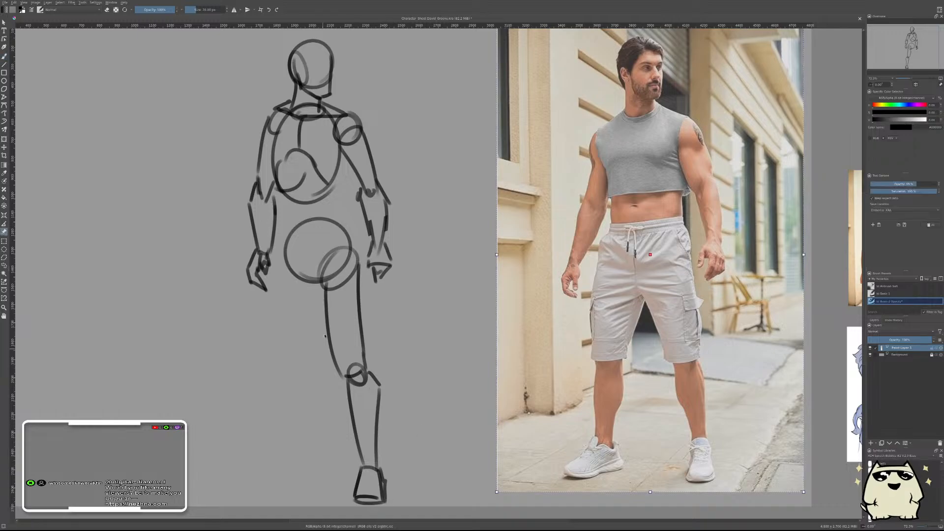
{"action": "key", "text": "ctrl+t"}
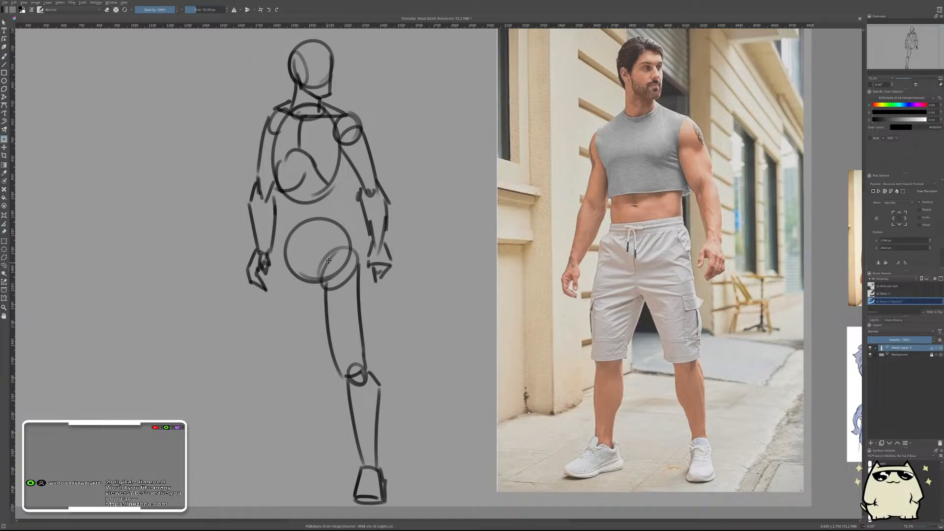
{"action": "mouse_move", "coordinate": [327, 259]}
{"action": "left_mouse_down"}
{"action": "mouse_move", "coordinate": [669, 263]}
{"action": "mouse_move", "coordinate": [643, 265]}
{"action": "mouse_move", "coordinate": [657, 268]}
{"action": "left_mouse_up"}
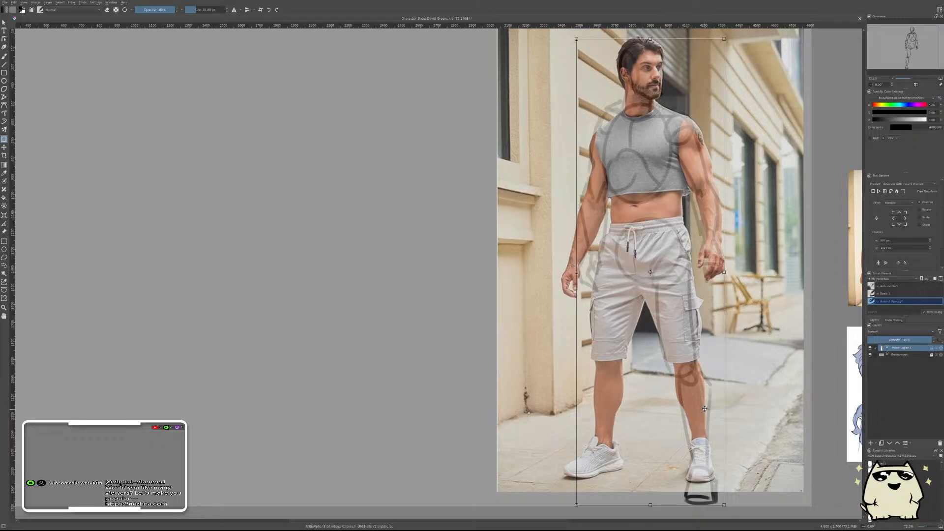
- Select the near knee, lower leg and foot and move them up to match the man's leg in the photo
{"action": "key", "text": "ctrl+r"}
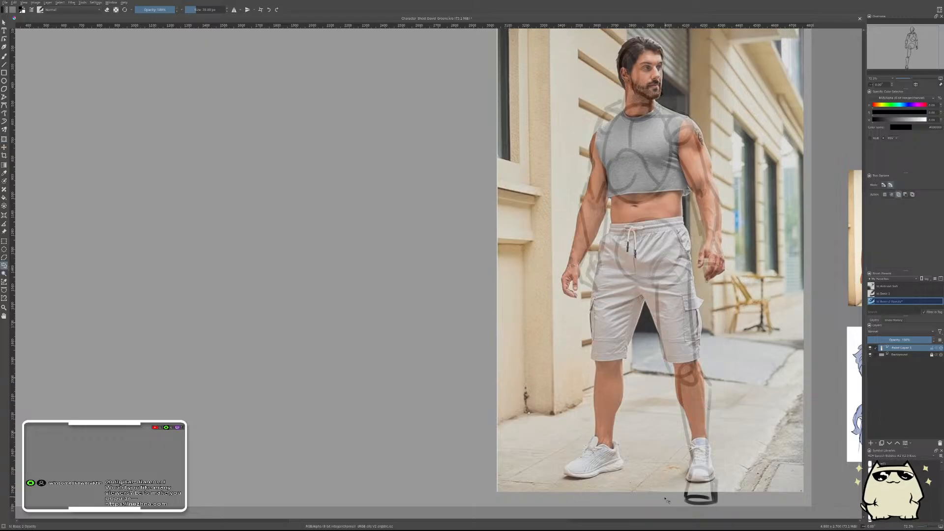
{"action": "mouse_move", "coordinate": [666, 500]}
{"action": "left_mouse_down"}
{"action": "mouse_move", "coordinate": [639, 376]}
{"action": "mouse_move", "coordinate": [683, 341]}
{"action": "mouse_move", "coordinate": [768, 390]}
{"action": "mouse_move", "coordinate": [743, 498]}
{"action": "left_mouse_up"}
{"action": "key", "text": "ctrl+t"}
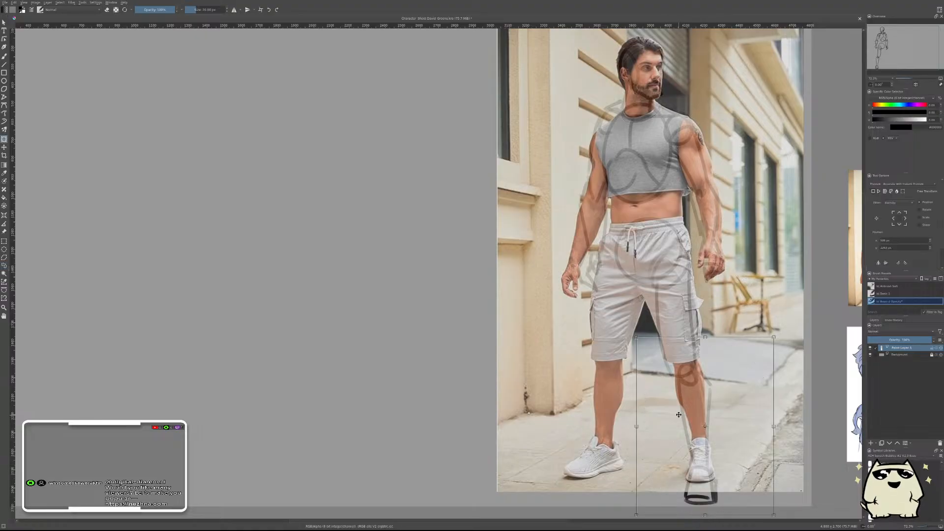
{"action": "mouse_move", "coordinate": [678, 414]}
{"action": "left_mouse_down"}
{"action": "mouse_move", "coordinate": [676, 398]}
{"action": "mouse_move", "coordinate": [678, 408]}
{"action": "left_mouse_up"}
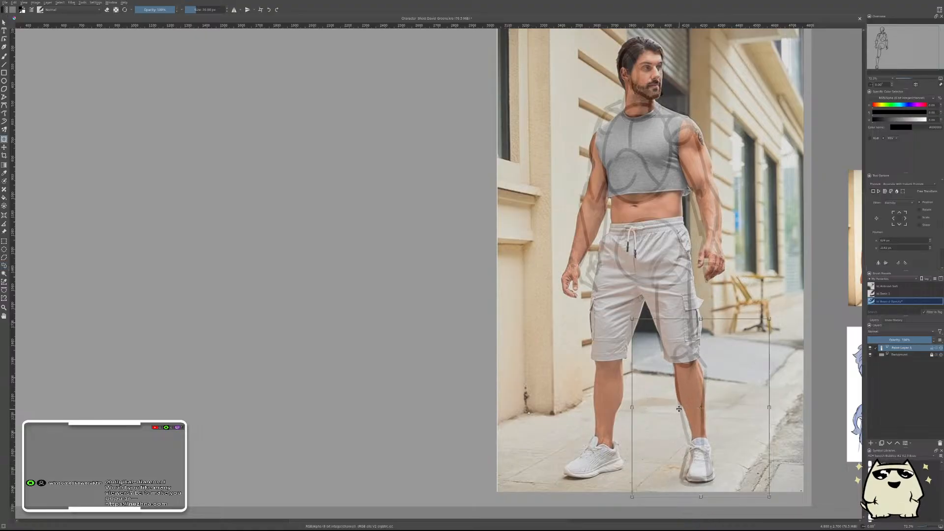
{"action": "key", "text": "Return"}
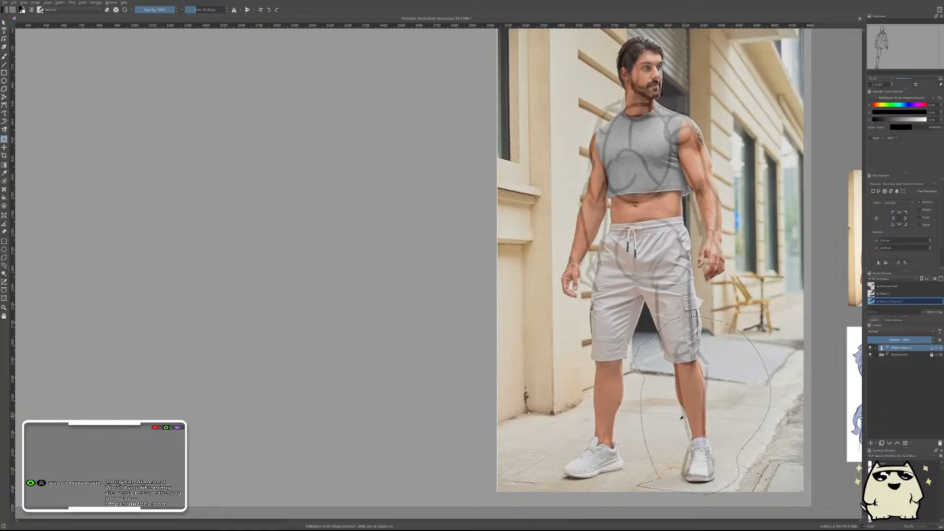
- Clear the selection and move the whole sketch back onto the empty canvas beside the photo
{"action": "key", "text": "ctrl+shift+a"}
{"action": "left_click", "coordinate": [302, 325]}
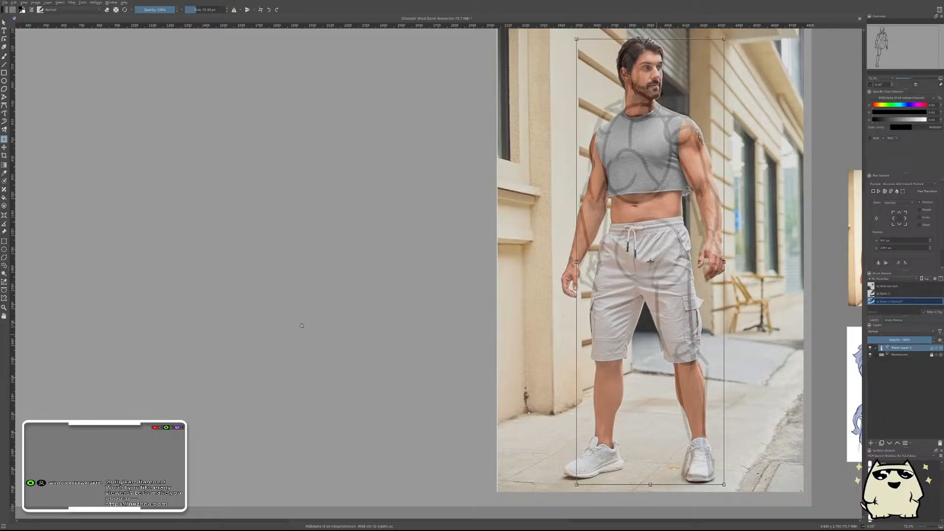
{"action": "mouse_move", "coordinate": [724, 293]}
{"action": "left_mouse_down"}
{"action": "mouse_move", "coordinate": [344, 294]}
{"action": "mouse_move", "coordinate": [378, 294]}
{"action": "left_mouse_up"}
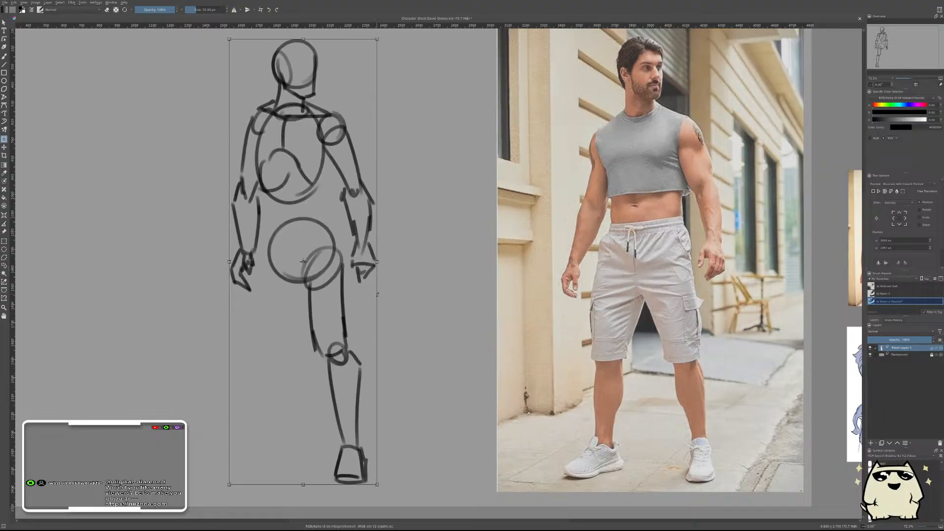
- Mirror the canvas view and draw the far hip as an oval overlapping the pelvis circle, undoing rejected strokes
{"action": "key", "text": "b"}
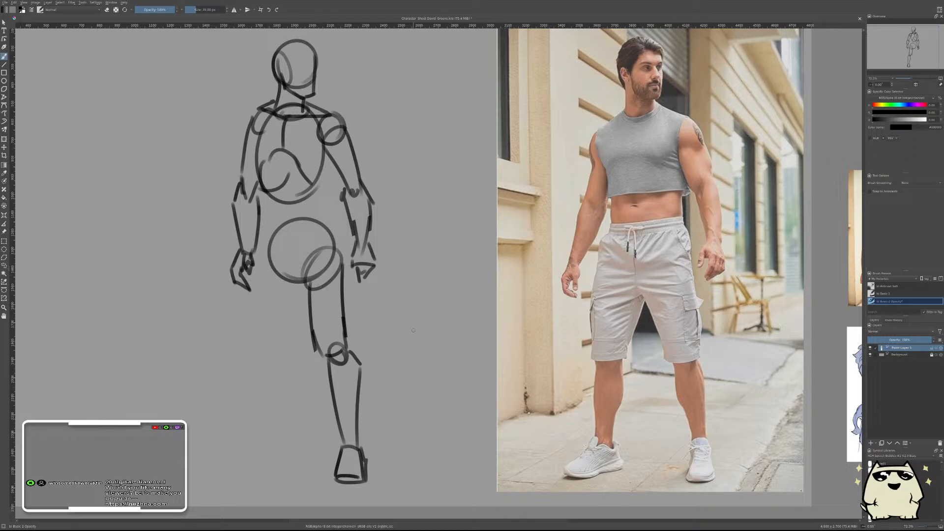
{"action": "key", "text": "m"}
{"action": "mouse_move", "coordinate": [581, 278]}
{"action": "left_mouse_down"}
{"action": "mouse_move", "coordinate": [703, 278]}
{"action": "mouse_move", "coordinate": [611, 280]}
{"action": "left_mouse_up"}
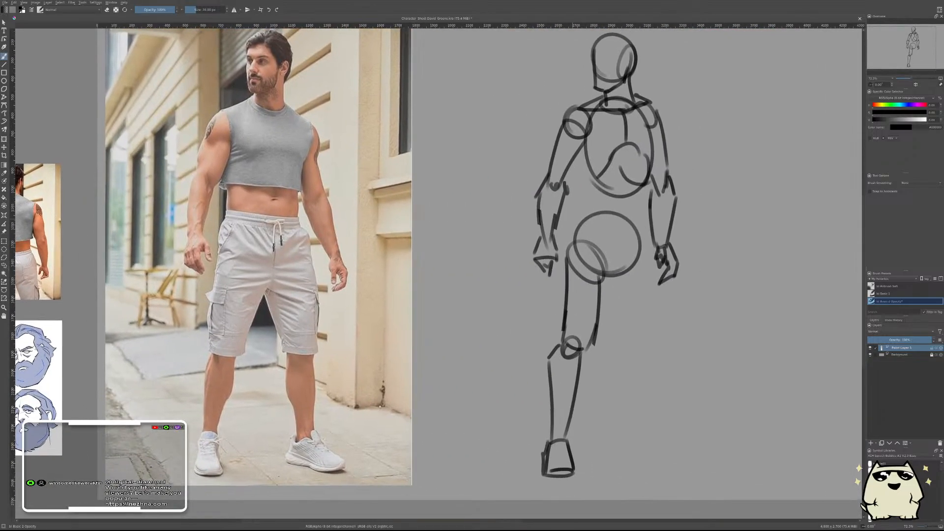
{"action": "left_click_drag", "start_coordinate": [647, 248], "coordinate": [622, 287]}
{"action": "key", "text": "ctrl+z"}
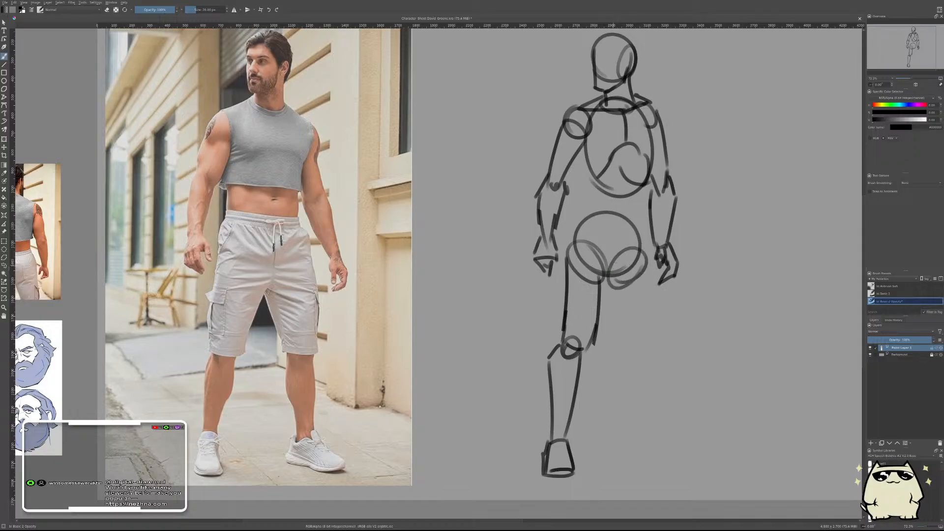
{"action": "key", "text": "ctrl+z"}
{"action": "mouse_move", "coordinate": [645, 247]}
{"action": "left_mouse_down"}
{"action": "mouse_move", "coordinate": [615, 285]}
{"action": "mouse_move", "coordinate": [627, 282]}
{"action": "mouse_move", "coordinate": [640, 257]}
{"action": "left_mouse_up"}
{"action": "key", "text": "ctrl+z"}
{"action": "key", "text": "ctrl+z"}
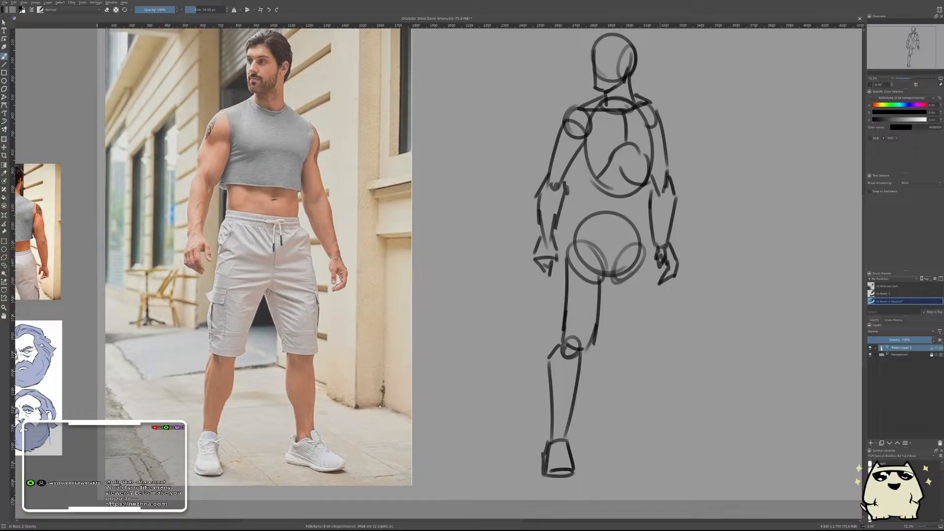
- Try slanted guide lines across the pelvis and shoulders to test the body's tilt, and undo them
{"action": "left_click_drag", "start_coordinate": [573, 237], "coordinate": [655, 231]}
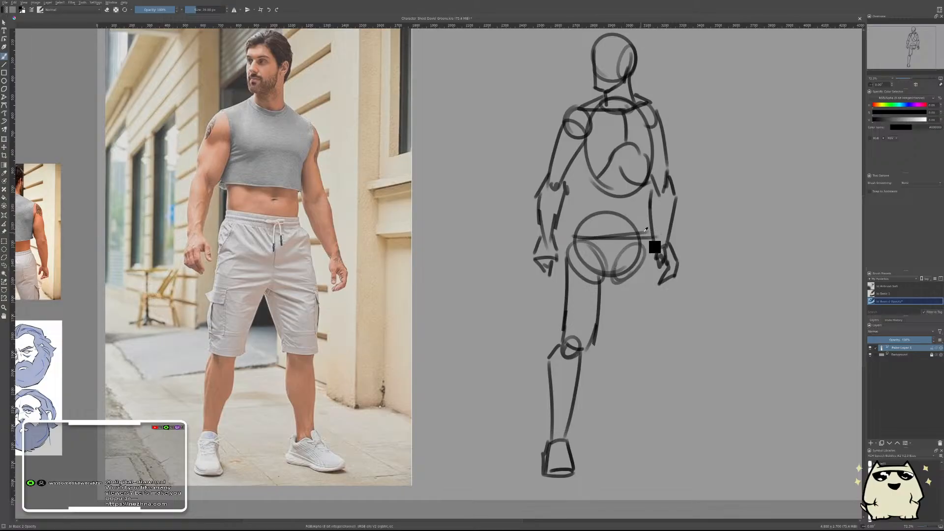
{"action": "key", "text": "ctrl+z"}
{"action": "left_click_drag", "start_coordinate": [576, 229], "coordinate": [645, 242]}
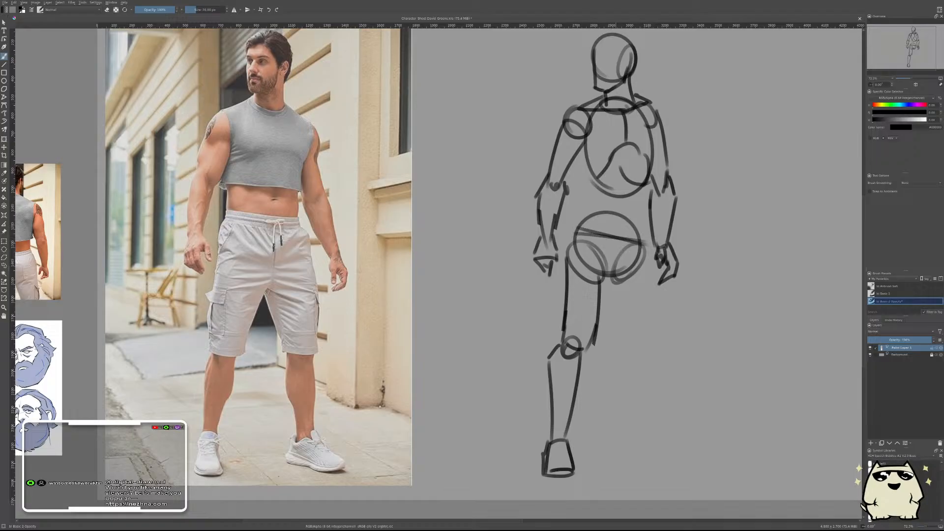
{"action": "left_click_drag", "start_coordinate": [694, 79], "coordinate": [497, 116]}
{"action": "key", "text": "ctrl+z"}
{"action": "left_click_drag", "start_coordinate": [714, 84], "coordinate": [501, 129]}
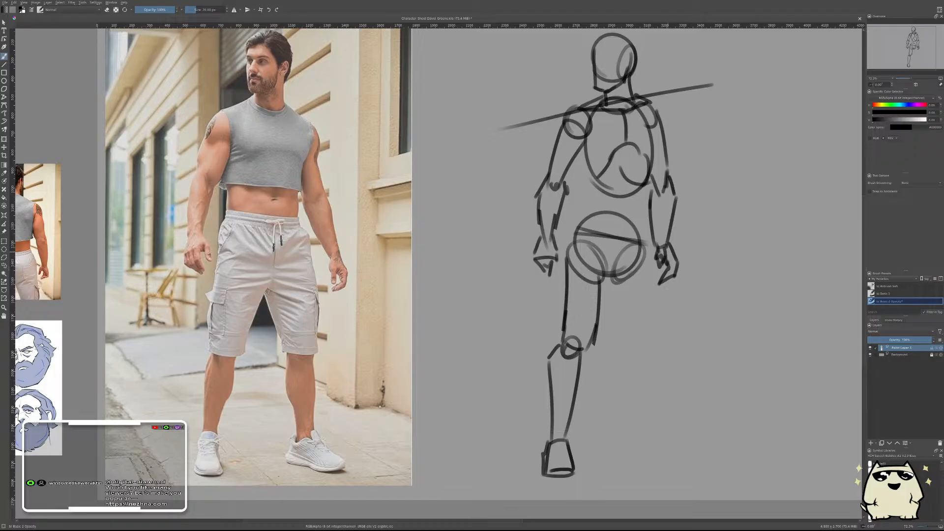
{"action": "key", "text": "ctrl+z"}
{"action": "key", "text": "ctrl+z"}
{"action": "key", "text": "ctrl+z"}
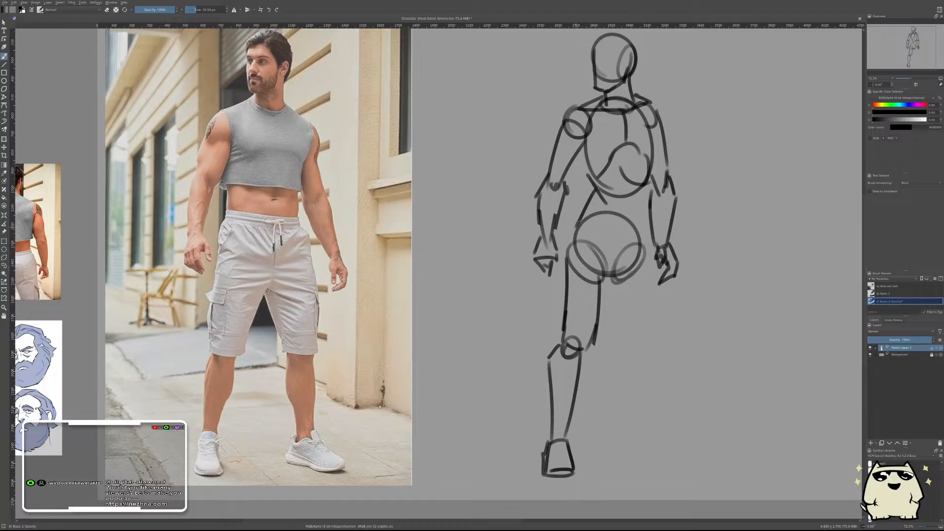
- Draw both waist contours connecting the ribcage to the pelvis, redoing rejected strokes
{"action": "key", "text": "ctrl+z"}
{"action": "mouse_move", "coordinate": [591, 177]}
{"action": "left_mouse_down"}
{"action": "mouse_move", "coordinate": [595, 199]}
{"action": "mouse_move", "coordinate": [576, 239]}
{"action": "left_mouse_up"}
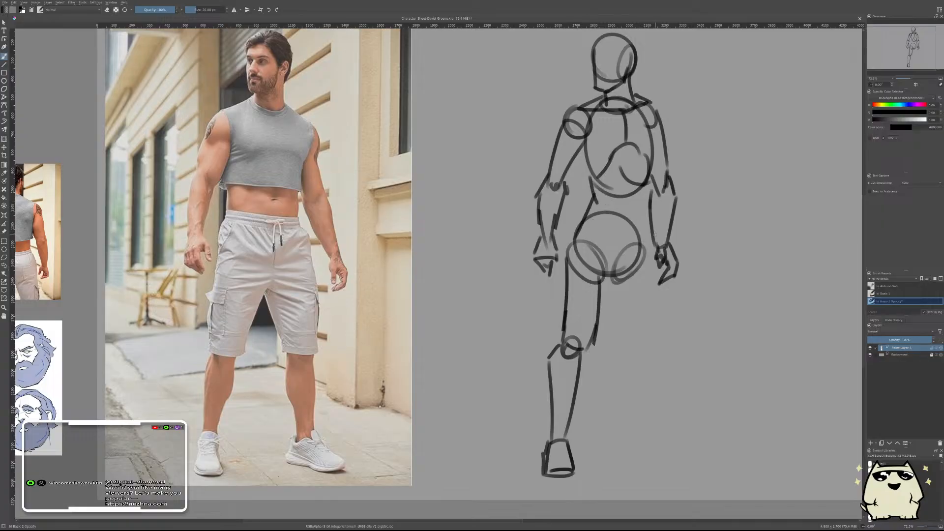
{"action": "left_click_drag", "start_coordinate": [641, 161], "coordinate": [623, 278]}
{"action": "key", "text": "ctrl+z"}
{"action": "mouse_move", "coordinate": [648, 134]}
{"action": "left_mouse_down"}
{"action": "mouse_move", "coordinate": [641, 218]}
{"action": "mouse_move", "coordinate": [625, 261]}
{"action": "left_mouse_up"}
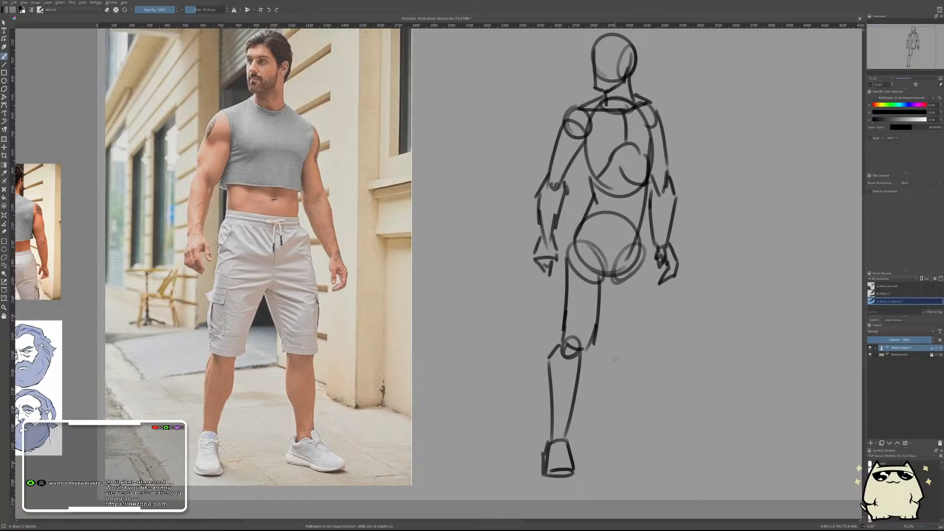
- Mirror the canvas view back and draw the far knee circle, the thigh and the inner calf contour, undoing rejected strokes
{"action": "key", "text": "m"}
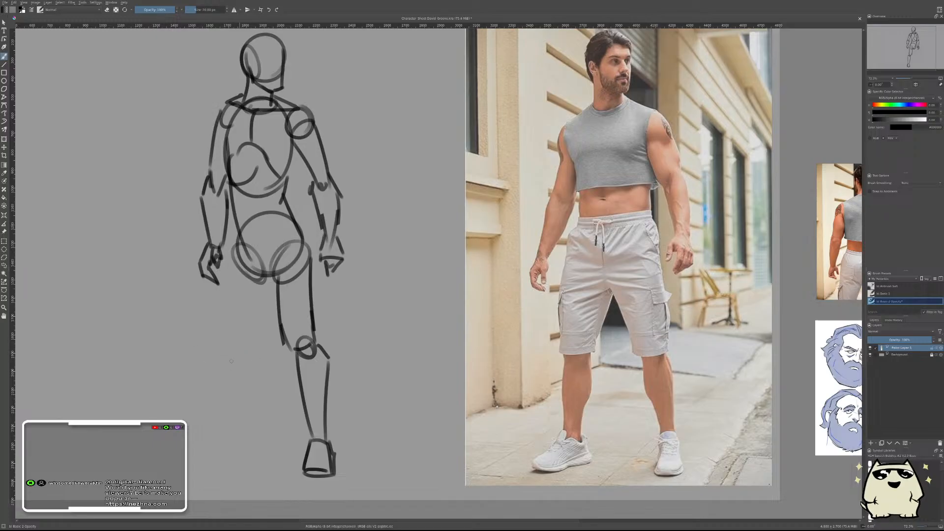
{"action": "left_click_drag", "start_coordinate": [231, 359], "coordinate": [244, 348]}
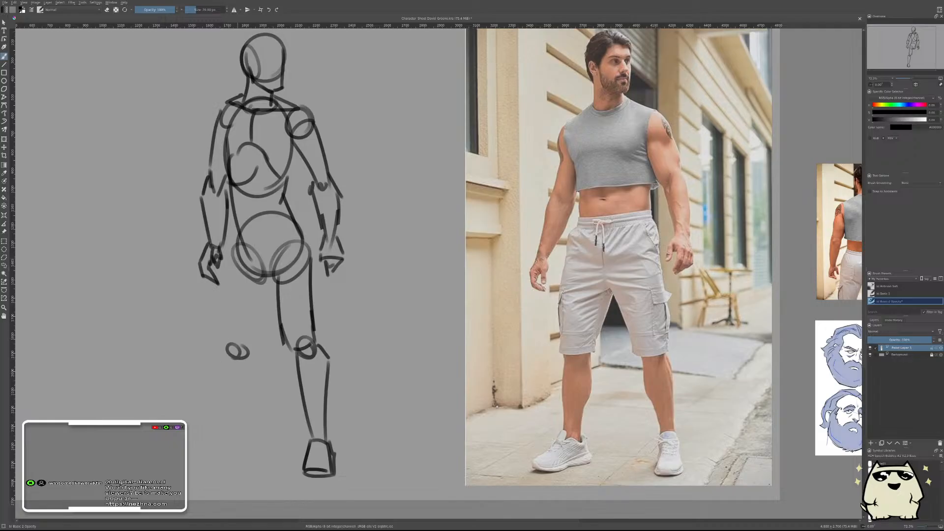
{"action": "mouse_move", "coordinate": [232, 252]}
{"action": "left_mouse_down"}
{"action": "mouse_move", "coordinate": [222, 348]}
{"action": "mouse_move", "coordinate": [243, 352]}
{"action": "left_mouse_up"}
{"action": "mouse_move", "coordinate": [263, 281]}
{"action": "left_mouse_down"}
{"action": "mouse_move", "coordinate": [247, 351]}
{"action": "mouse_move", "coordinate": [260, 382]}
{"action": "mouse_move", "coordinate": [262, 370]}
{"action": "mouse_move", "coordinate": [255, 454]}
{"action": "left_mouse_up"}
{"action": "key", "text": "ctrl+z"}
{"action": "key", "text": "ctrl+z"}
{"action": "key", "text": "ctrl+z"}
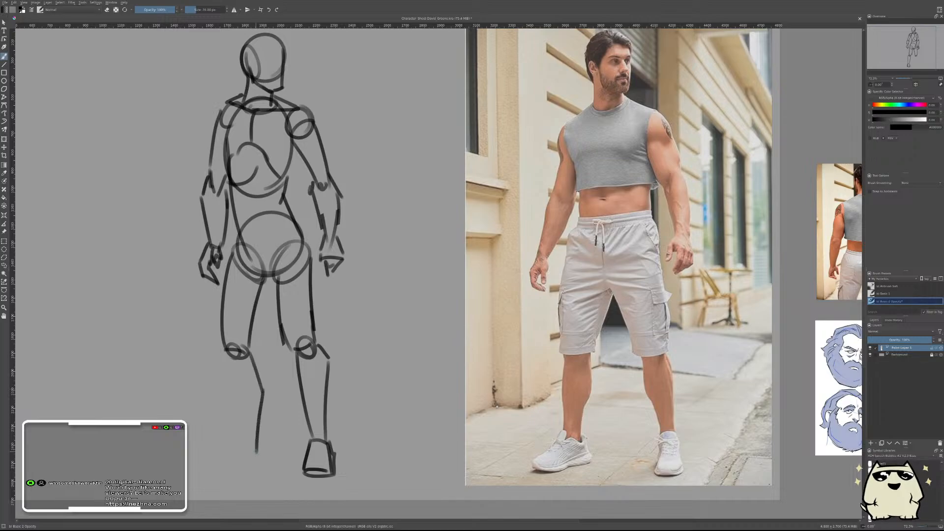
- Close the far lower leg with its outer contour and draw the foot pointing outward
{"action": "left_click_drag", "start_coordinate": [229, 355], "coordinate": [244, 448]}
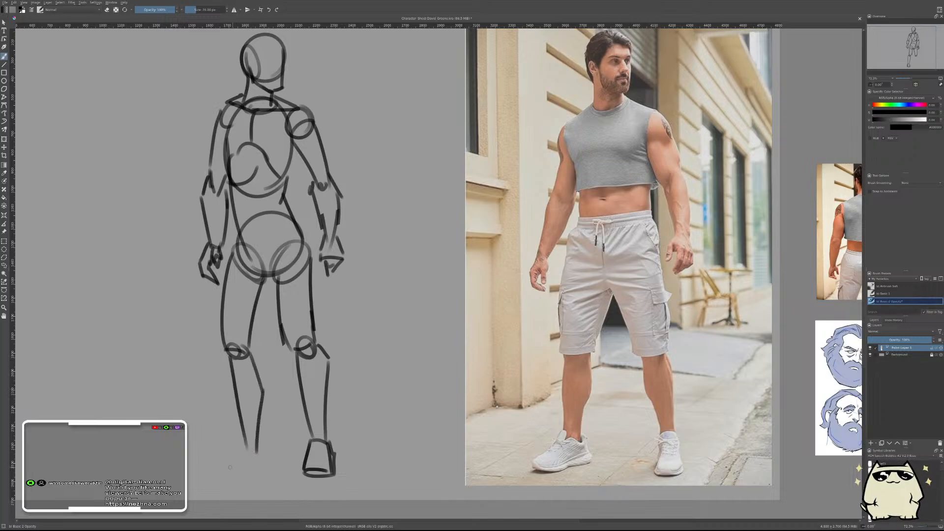
{"action": "mouse_move", "coordinate": [244, 448]}
{"action": "left_mouse_down"}
{"action": "mouse_move", "coordinate": [216, 473]}
{"action": "mouse_move", "coordinate": [231, 479]}
{"action": "left_mouse_up"}
{"action": "mouse_move", "coordinate": [258, 444]}
{"action": "left_mouse_down"}
{"action": "mouse_move", "coordinate": [266, 458]}
{"action": "mouse_move", "coordinate": [242, 478]}
{"action": "left_mouse_up"}
{"action": "key", "text": "ctrl+z"}
{"action": "mouse_move", "coordinate": [260, 445]}
{"action": "left_mouse_down"}
{"action": "mouse_move", "coordinate": [268, 467]}
{"action": "mouse_move", "coordinate": [240, 477]}
{"action": "mouse_move", "coordinate": [215, 476]}
{"action": "left_mouse_up"}
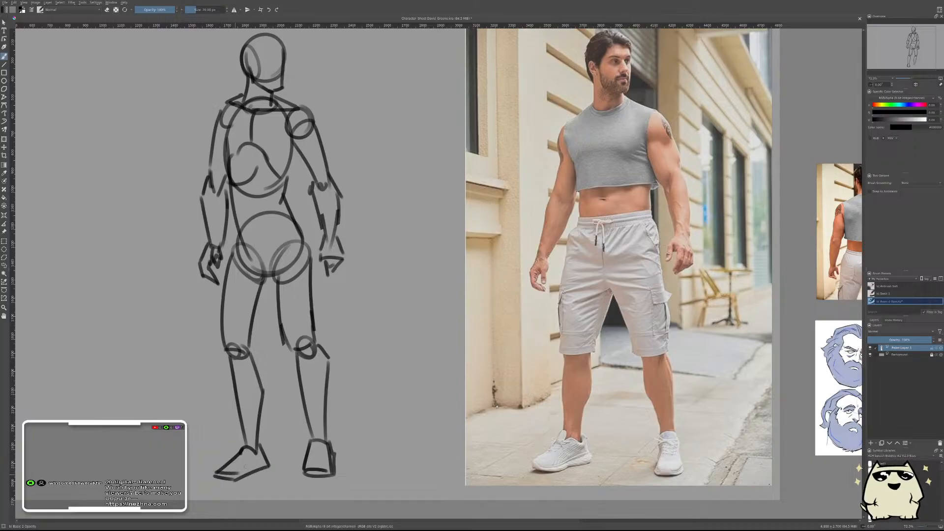
- Move the sketch over the reference photo to compare proportions, and undo the move
{"action": "left_click", "coordinate": [4, 231]}
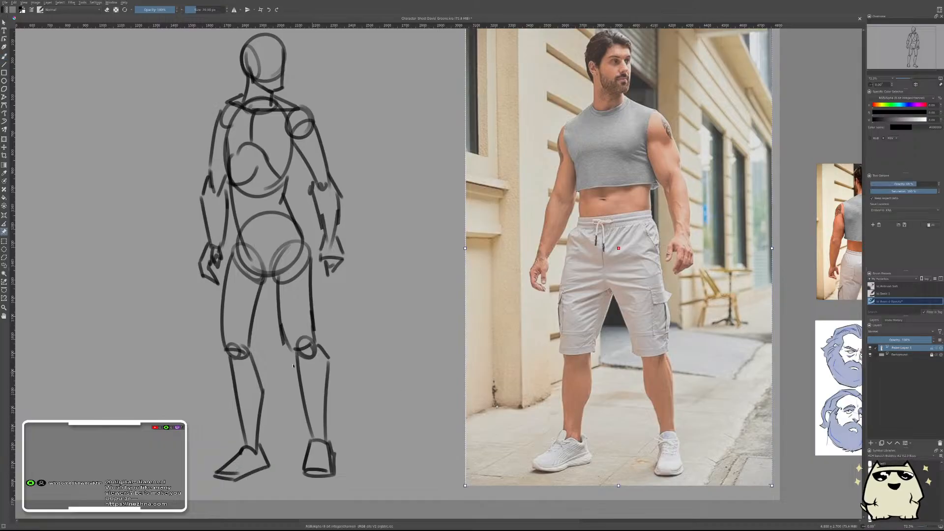
{"action": "key", "text": "ctrl+t"}
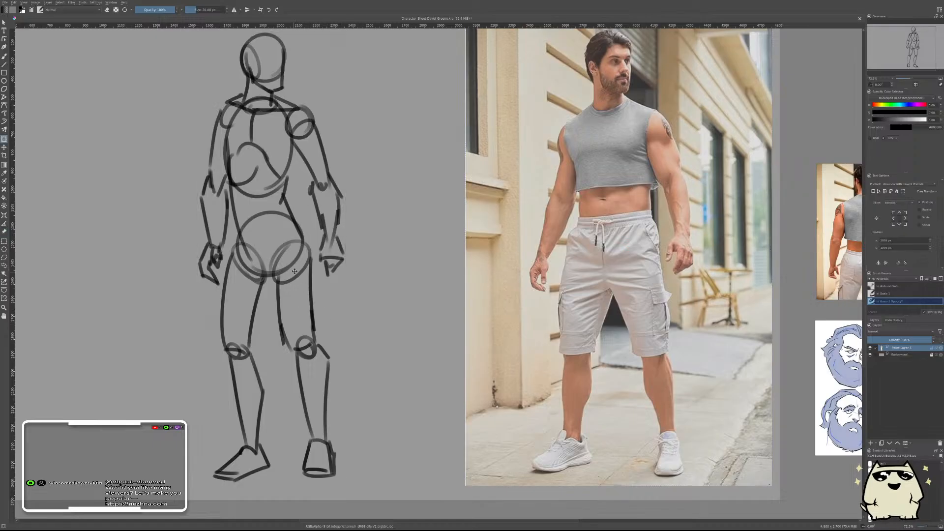
{"action": "left_click_drag", "start_coordinate": [338, 322], "coordinate": [640, 274]}
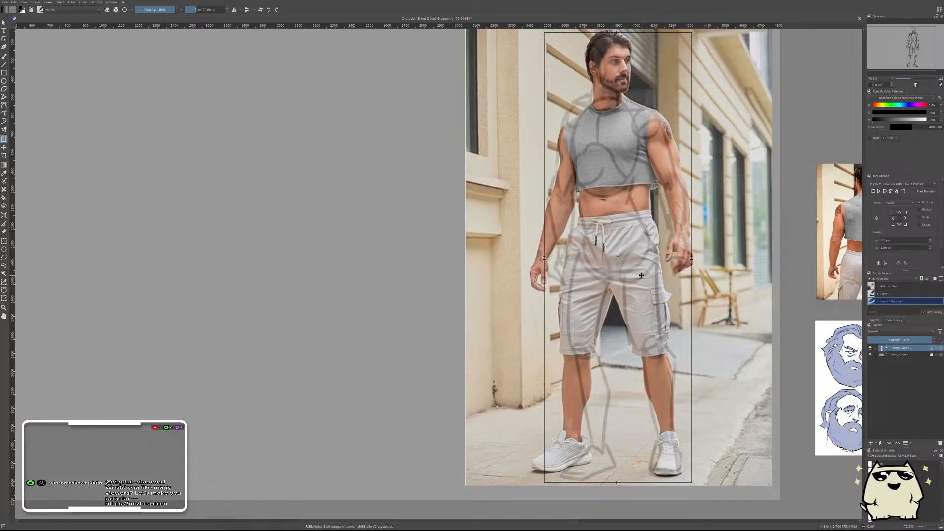
{"action": "key", "text": "ctrl+z"}
{"action": "key", "text": "b"}
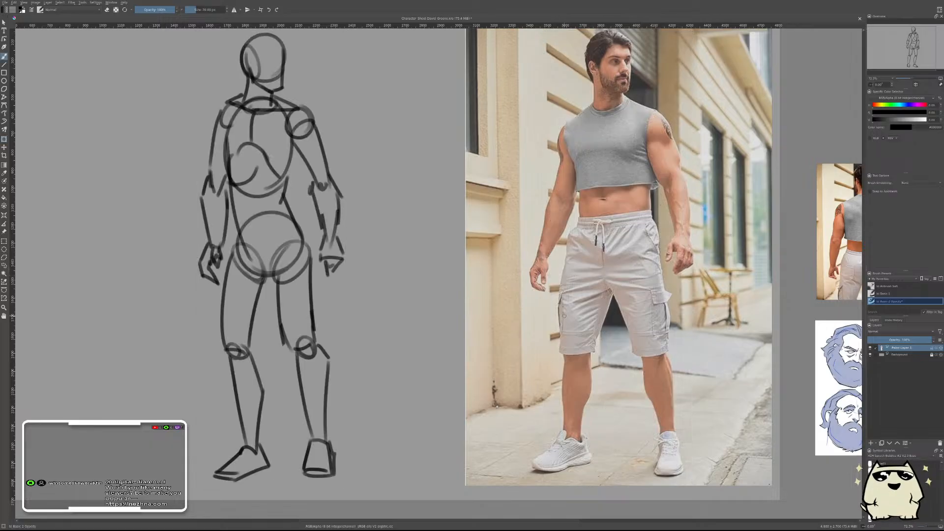
- Mirror the canvas view and draw two straight ground lines meeting at a corner beneath the feet, redrawing the long one lower
{"action": "scroll", "coordinate": [405, 337], "scroll_direction": "down", "scroll_amount": 3}
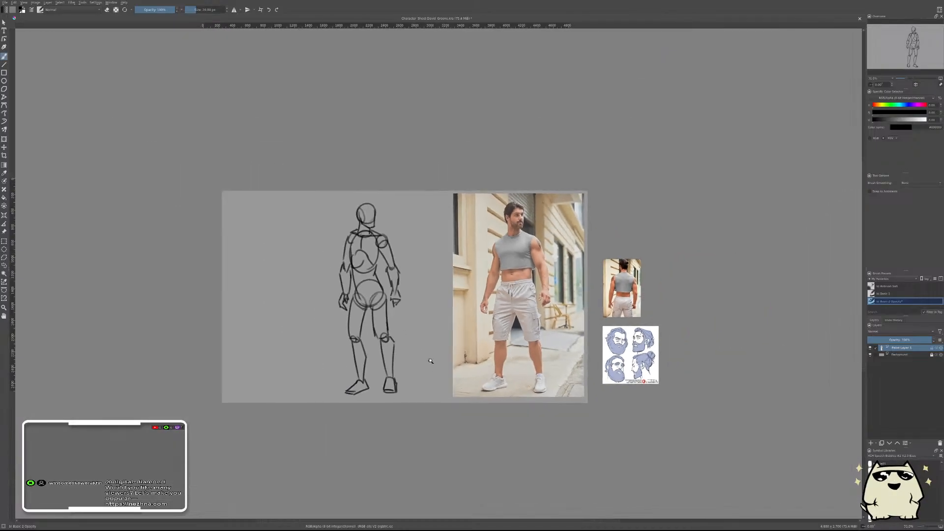
{"action": "scroll", "coordinate": [431, 351], "scroll_direction": "up", "scroll_amount": 1}
{"action": "key", "text": "m"}
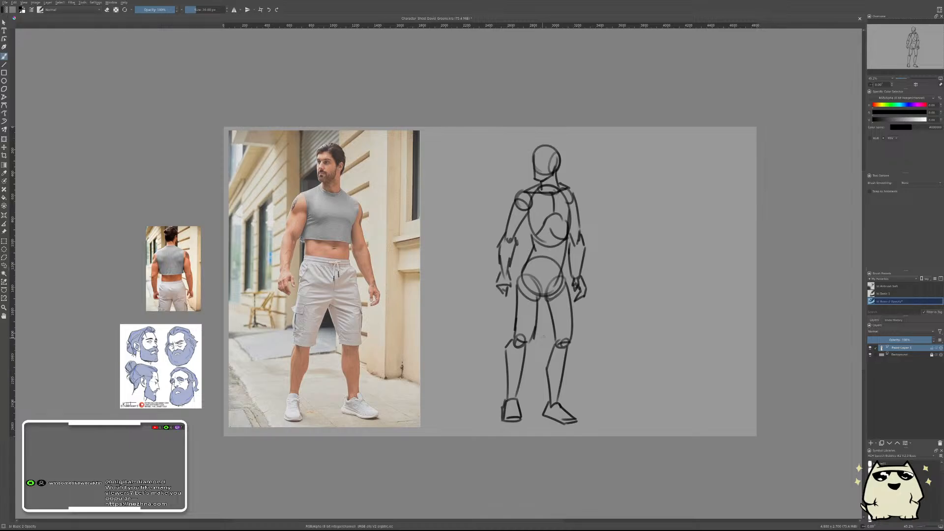
{"action": "left_click_drag", "start_coordinate": [614, 253], "coordinate": [617, 275]}
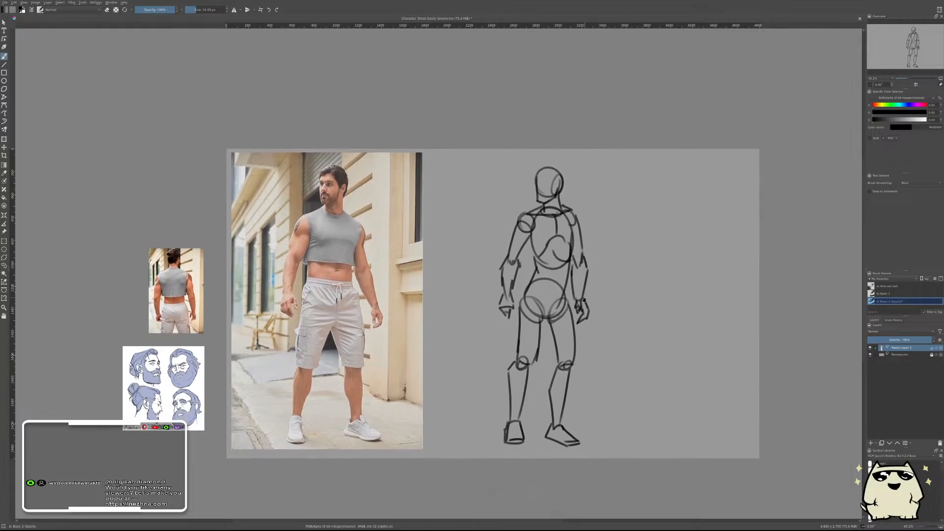
{"action": "scroll", "coordinate": [573, 388], "scroll_direction": "up", "scroll_amount": 1}
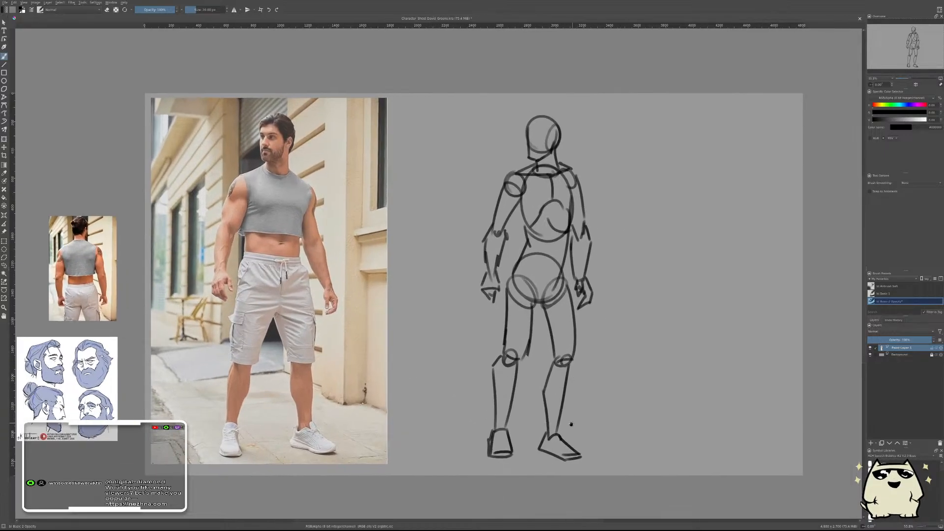
{"action": "key", "text": "v"}
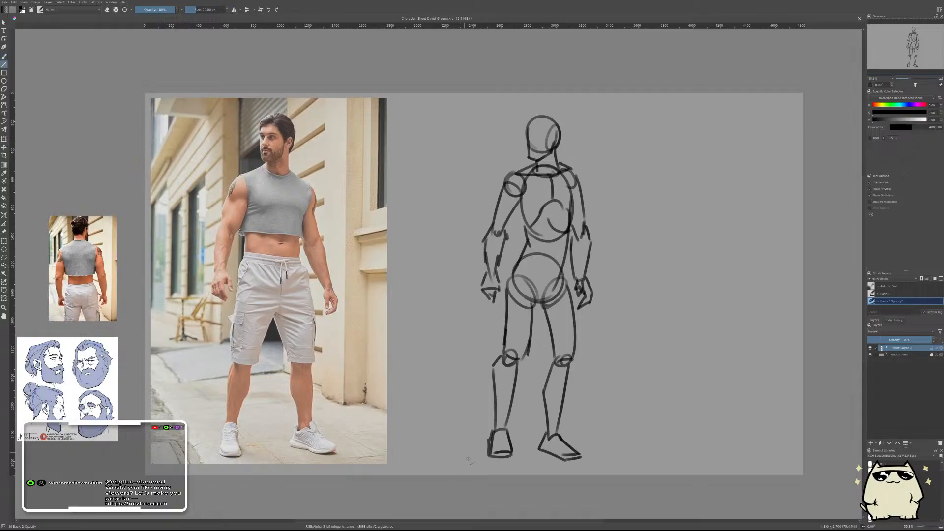
{"action": "mouse_move", "coordinate": [441, 439]}
{"action": "left_mouse_down"}
{"action": "mouse_move", "coordinate": [522, 498]}
{"action": "mouse_move", "coordinate": [498, 493]}
{"action": "left_mouse_up"}
{"action": "left_click_drag", "start_coordinate": [435, 465], "coordinate": [655, 457]}
{"action": "key", "text": "b"}
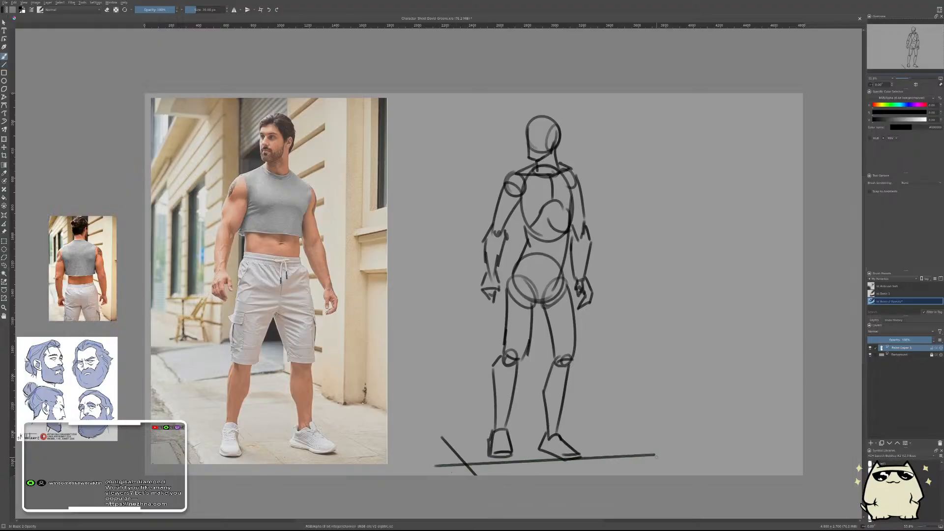
{"action": "key", "text": "ctrl+z"}
{"action": "key", "text": "v"}
{"action": "left_click_drag", "start_coordinate": [435, 476], "coordinate": [659, 458]}
{"action": "key", "text": "b"}
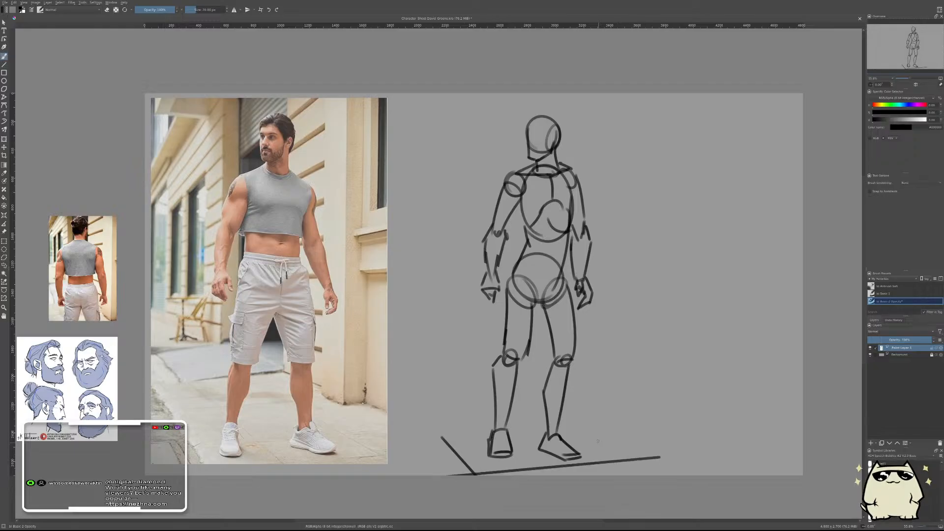
- Overlay the figure and its ground lines on the mirrored reference photo to check the stance, and undo the move
{"action": "key", "text": "r"}
{"action": "key", "text": "ctrl+t"}
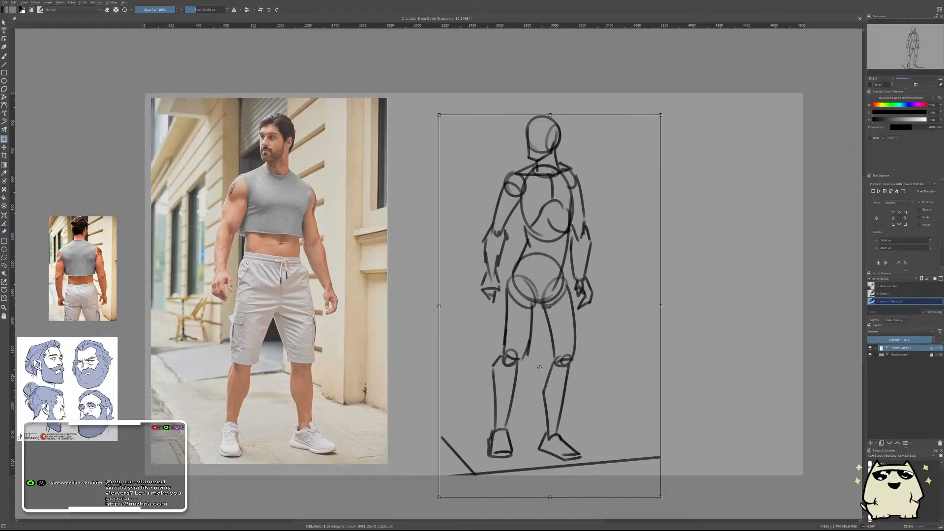
{"action": "left_click_drag", "start_coordinate": [539, 369], "coordinate": [273, 366]}
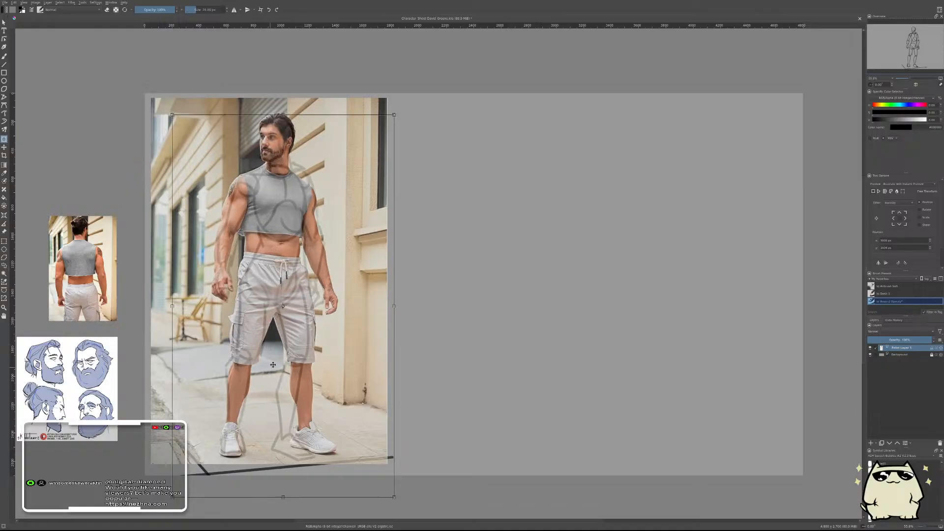
{"action": "key", "text": "ctrl+z"}
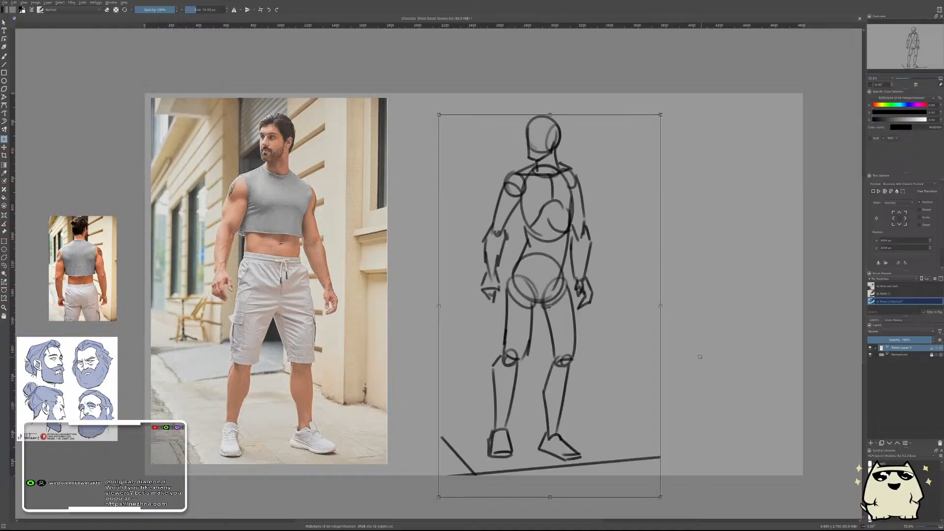
- Fade the whole construction sketch with a large soft eraser, and return to a small drawing brush
{"action": "key", "text": "b"}
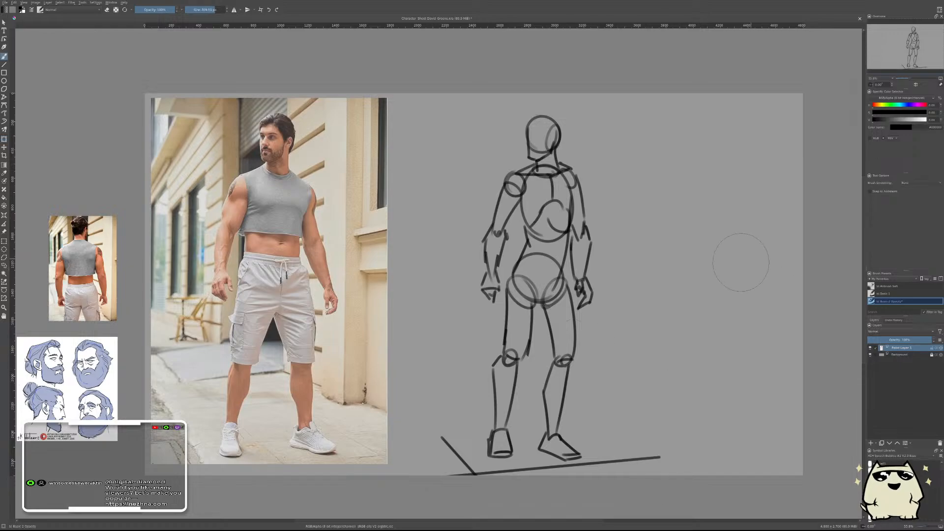
{"action": "key", "text": "e"}
{"action": "mouse_move", "coordinate": [626, 116]}
{"action": "left_mouse_down"}
{"action": "mouse_move", "coordinate": [527, 157]}
{"action": "mouse_move", "coordinate": [632, 236]}
{"action": "mouse_move", "coordinate": [482, 436]}
{"action": "mouse_move", "coordinate": [763, 427]}
{"action": "left_mouse_up"}
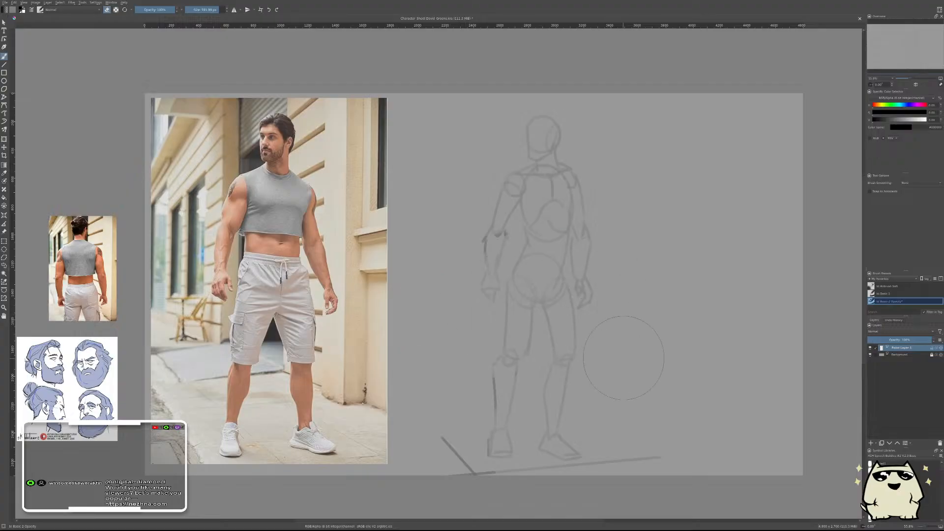
{"action": "key", "text": "e"}
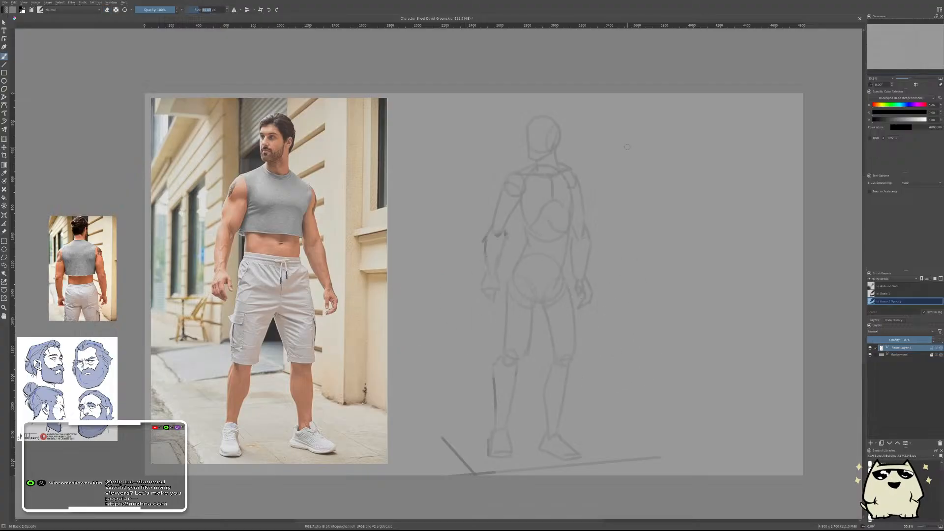
{"action": "key", "text": "bracketleft"}
{"action": "key", "text": "bracketleft"}
{"action": "key", "text": "bracketleft"}
{"action": "key", "text": "bracketleft"}
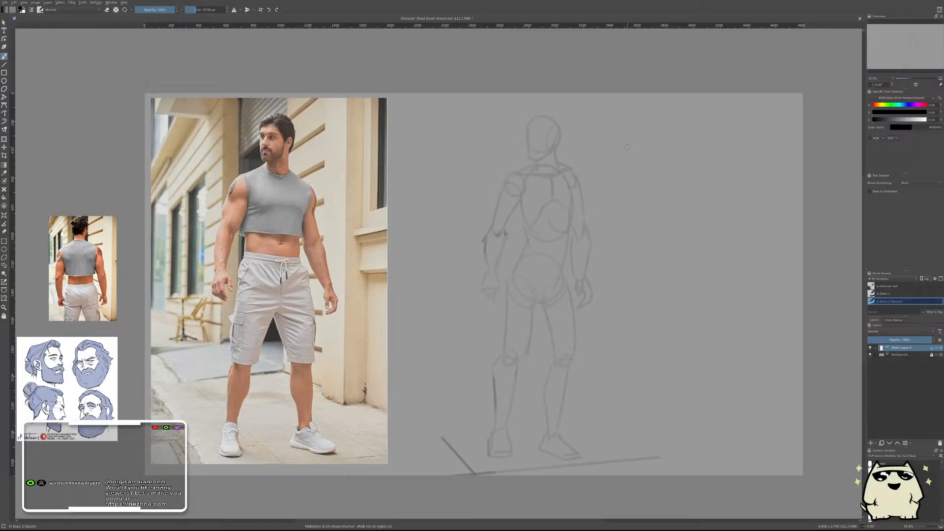
- Try slightly slanted guide lines across the shoulders of the faded figure, undo them and save the document
{"action": "mouse_move", "coordinate": [570, 176]}
{"action": "left_mouse_down"}
{"action": "mouse_move", "coordinate": [567, 219]}
{"action": "mouse_move", "coordinate": [563, 173]}
{"action": "mouse_move", "coordinate": [563, 225]}
{"action": "left_mouse_up"}
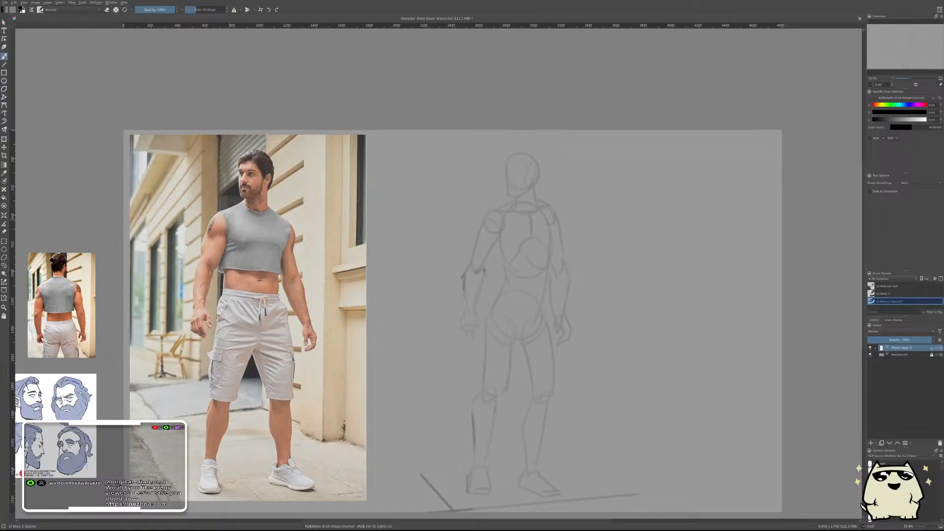
{"action": "left_click_drag", "start_coordinate": [546, 237], "coordinate": [579, 238]}
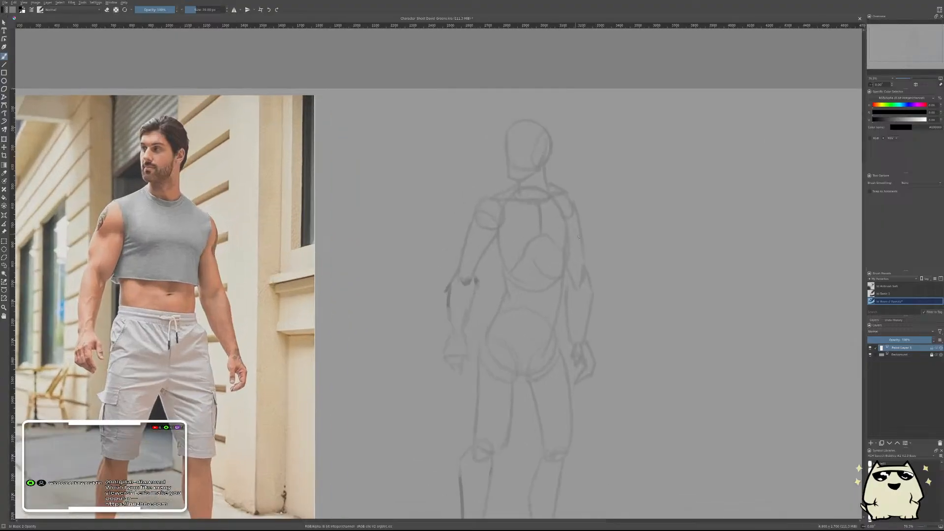
{"action": "left_click_drag", "start_coordinate": [476, 203], "coordinate": [564, 211]}
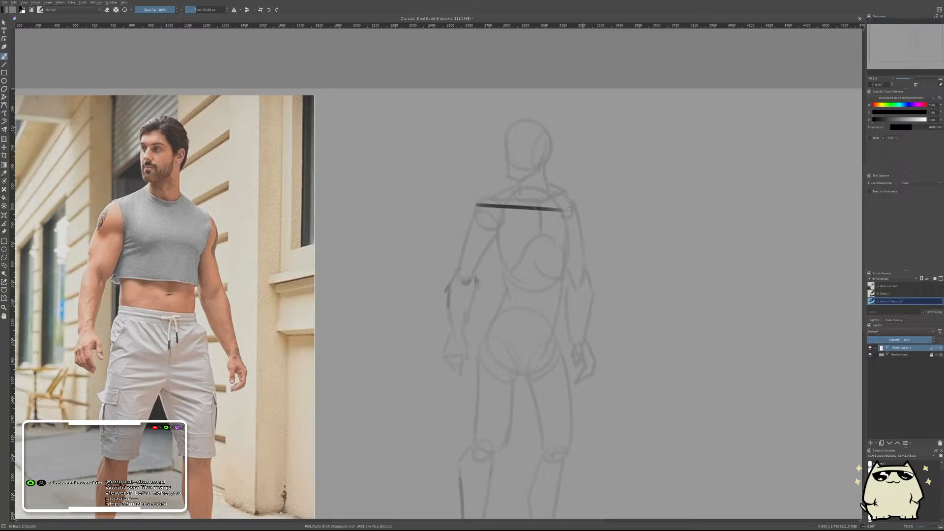
{"action": "key", "text": "ctrl+z"}
{"action": "left_click_drag", "start_coordinate": [478, 200], "coordinate": [568, 207]}
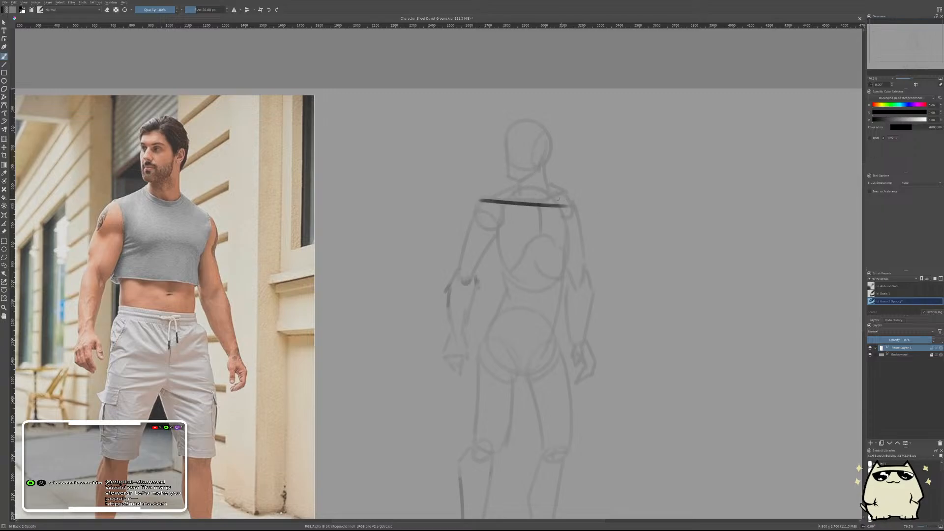
{"action": "key", "text": "ctrl+z"}
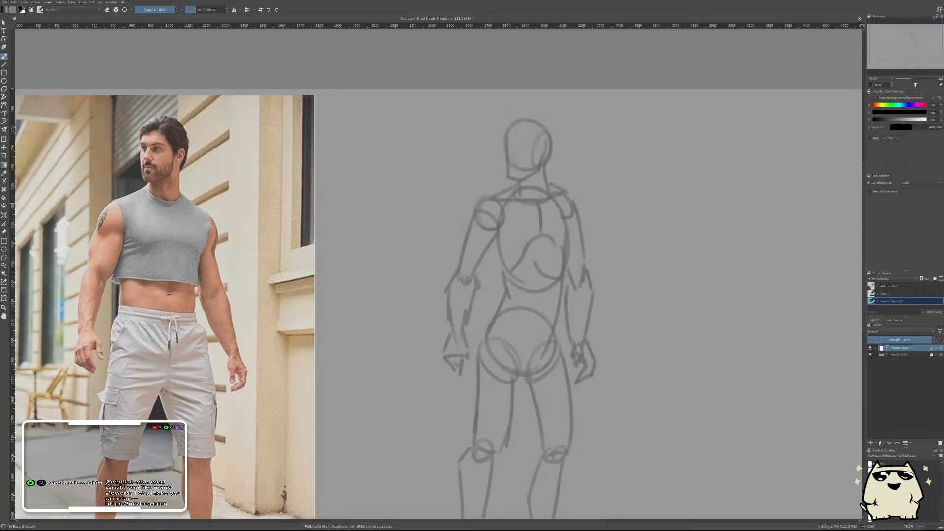
{"action": "key", "text": "ctrl+shift+z"}
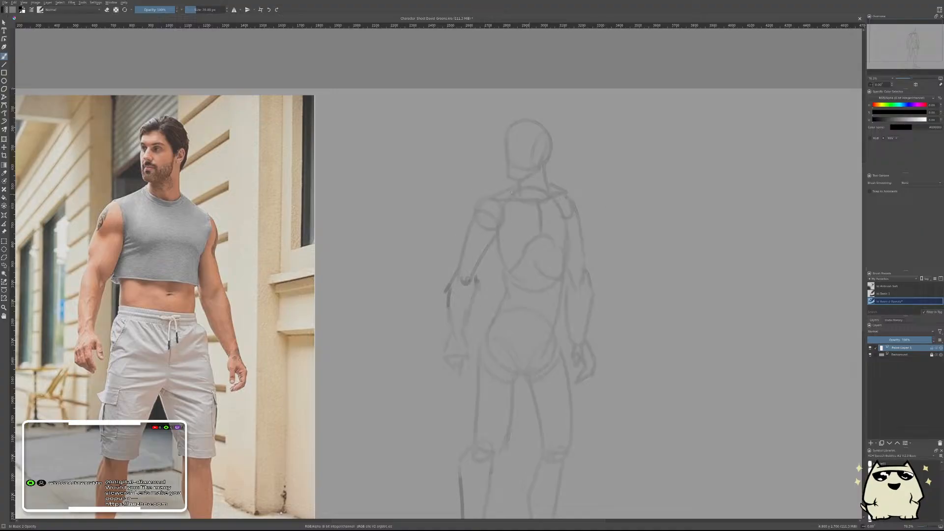
{"action": "key", "text": "ctrl+s"}
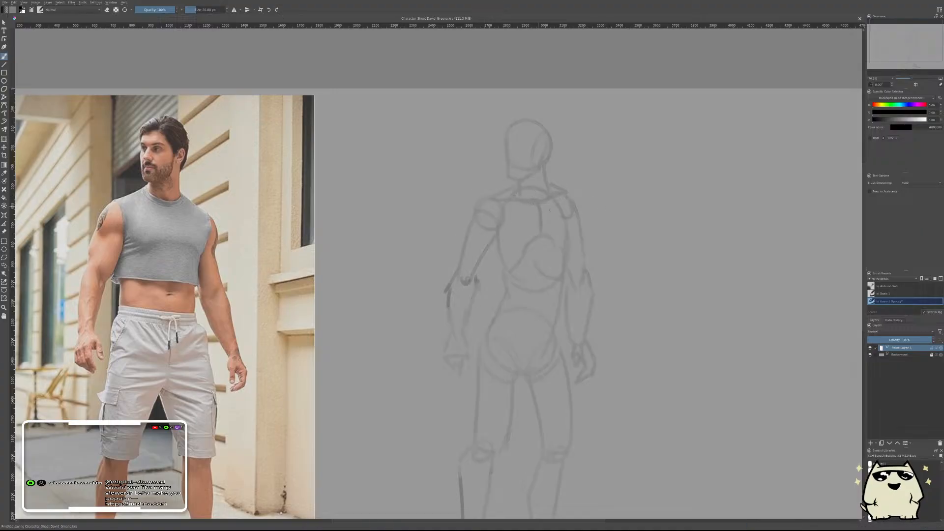
- Try a box over the ribcage with a slanted top face and two side edges, and undo it
{"action": "left_click_drag", "start_coordinate": [502, 199], "coordinate": [572, 207]}
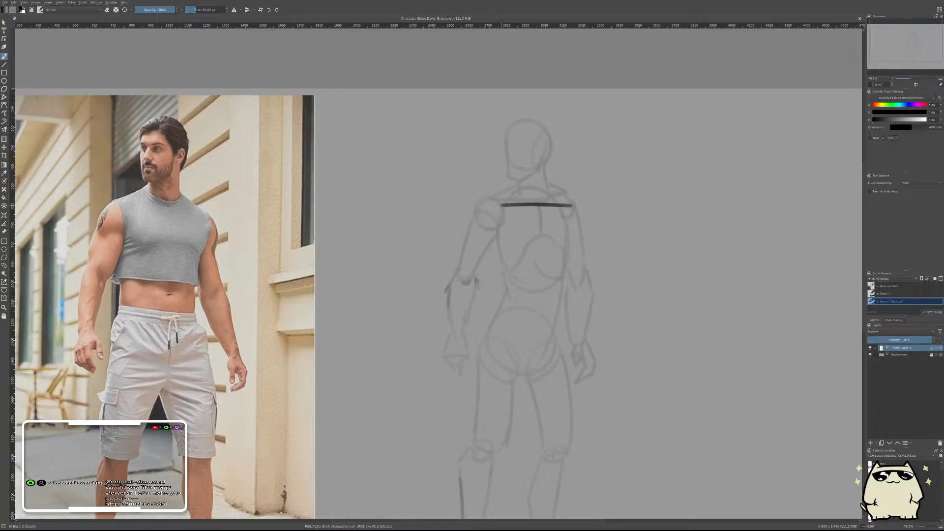
{"action": "key", "text": "ctrl+z"}
{"action": "left_click_drag", "start_coordinate": [501, 198], "coordinate": [574, 205]}
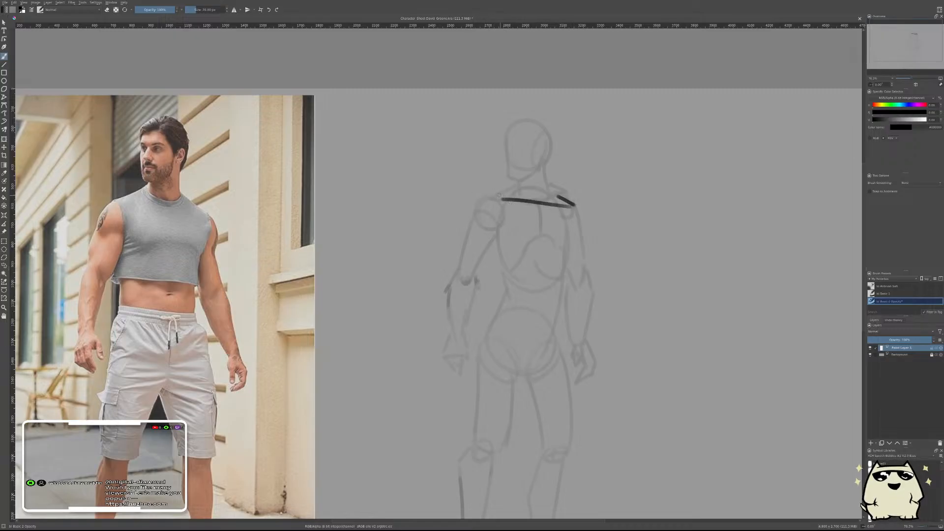
{"action": "left_click_drag", "start_coordinate": [487, 194], "coordinate": [500, 201]}
{"action": "key", "text": "v"}
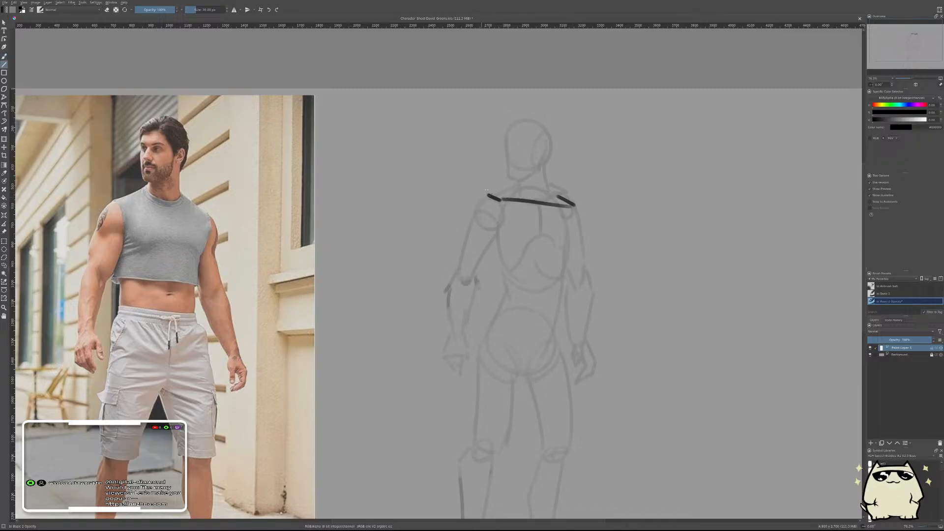
{"action": "mouse_move", "coordinate": [487, 191]}
{"action": "left_mouse_down"}
{"action": "mouse_move", "coordinate": [559, 196]}
{"action": "mouse_move", "coordinate": [568, 261]}
{"action": "left_mouse_up"}
{"action": "key", "text": "b"}
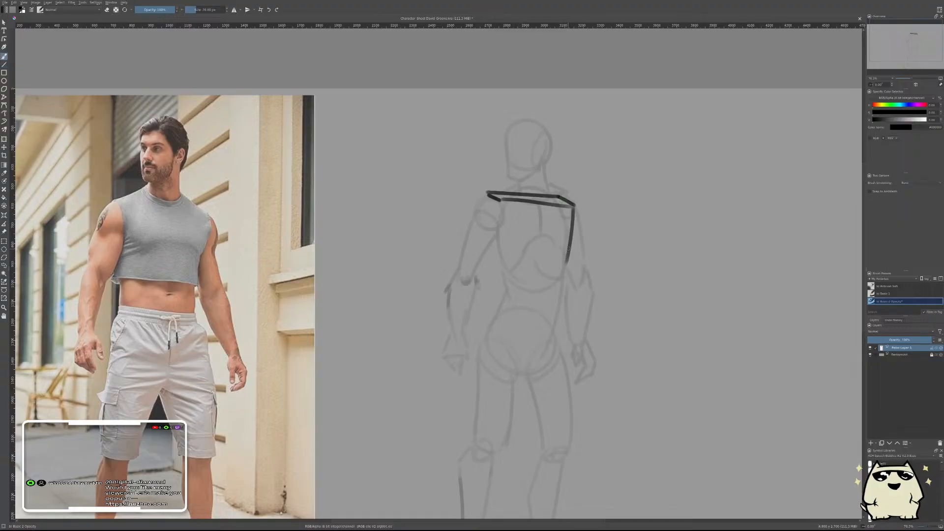
{"action": "key", "text": "ctrl+z"}
{"action": "key", "text": "ctrl+shift+z"}
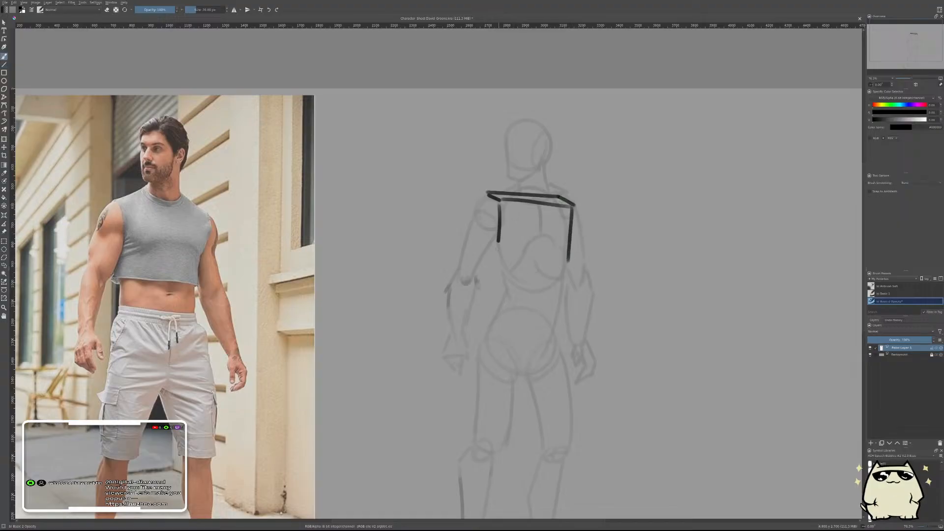
{"action": "key", "text": "ctrl"}
{"action": "key", "text": "ctrl+z"}
{"action": "key", "text": "ctrl+z"}
{"action": "key", "text": "ctrl+z"}
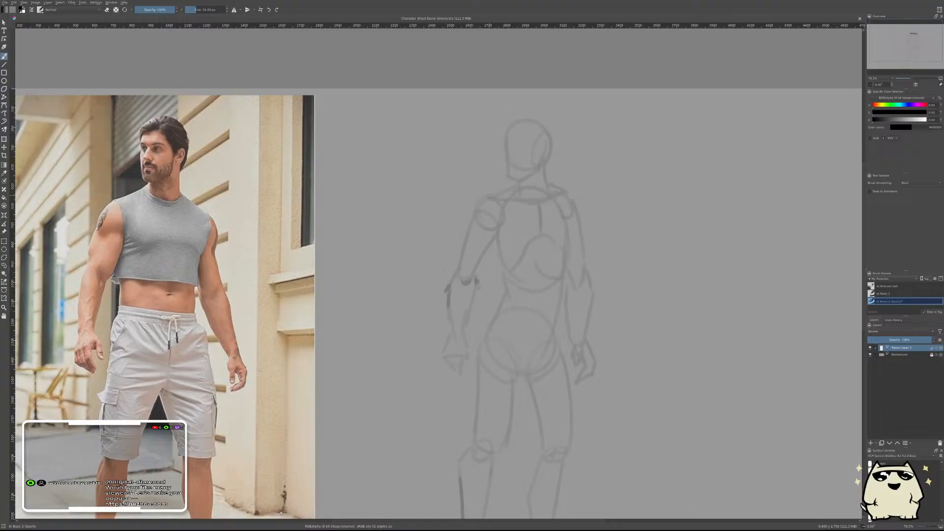
- Try new straight top edges for the ribcage box along the shoulder line, and undo the strokes
{"action": "mouse_move", "coordinate": [490, 194]}
{"action": "left_mouse_down"}
{"action": "mouse_move", "coordinate": [515, 206]}
{"action": "mouse_move", "coordinate": [574, 203]}
{"action": "left_mouse_up"}
{"action": "key", "text": "ctrl+z"}
{"action": "key", "text": "ctrl+shift+z"}
{"action": "key", "text": "ctrl+z"}
{"action": "key", "text": "ctrl+z"}
{"action": "mouse_move", "coordinate": [508, 202]}
{"action": "left_mouse_down"}
{"action": "mouse_move", "coordinate": [592, 212]}
{"action": "mouse_move", "coordinate": [533, 201]}
{"action": "mouse_move", "coordinate": [585, 203]}
{"action": "left_mouse_up"}
{"action": "key", "text": "ctrl+z"}
{"action": "key", "text": "ctrl+z"}
{"action": "key", "text": "ctrl+z"}
- Draw the ribcage box's top face as a flat parallelogram across the shoulders, redoing rejected strokes
{"action": "left_click_drag", "start_coordinate": [508, 201], "coordinate": [567, 206]}
{"action": "key", "text": "ctrl+z"}
{"action": "left_click_drag", "start_coordinate": [508, 202], "coordinate": [569, 201]}
{"action": "key", "text": "ctrl+z"}
{"action": "left_click_drag", "start_coordinate": [508, 202], "coordinate": [575, 203]}
{"action": "mouse_move", "coordinate": [490, 192]}
{"action": "left_mouse_down"}
{"action": "mouse_move", "coordinate": [553, 192]}
{"action": "mouse_move", "coordinate": [578, 249]}
{"action": "left_mouse_up"}
{"action": "key", "text": "ctrl+z"}
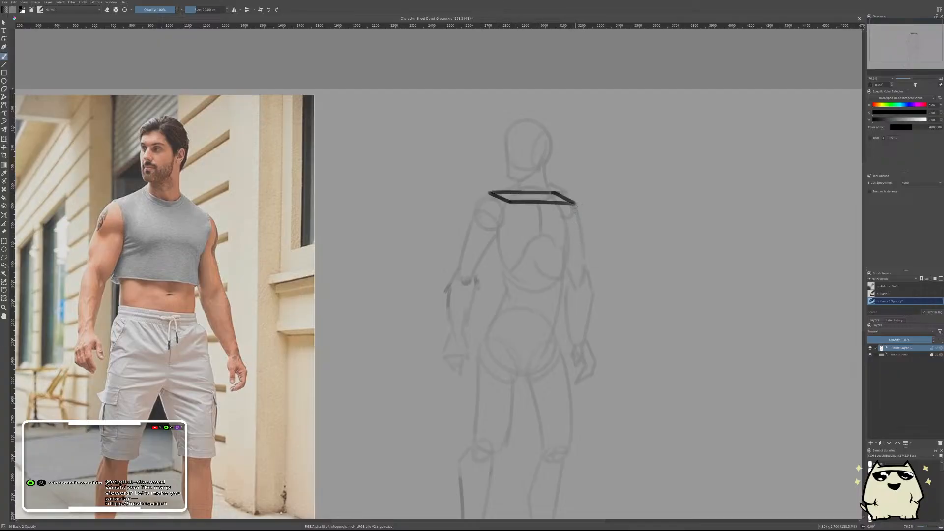
- Draw the ribcage box's wide front face with two vertical edges and a bottom edge at mid-torso
{"action": "left_click_drag", "start_coordinate": [574, 204], "coordinate": [579, 257]}
{"action": "key", "text": "ctrl+z"}
{"action": "left_click_drag", "start_coordinate": [574, 205], "coordinate": [576, 255]}
{"action": "left_click_drag", "start_coordinate": [509, 202], "coordinate": [508, 263]}
{"action": "key", "text": "ctrl+z"}
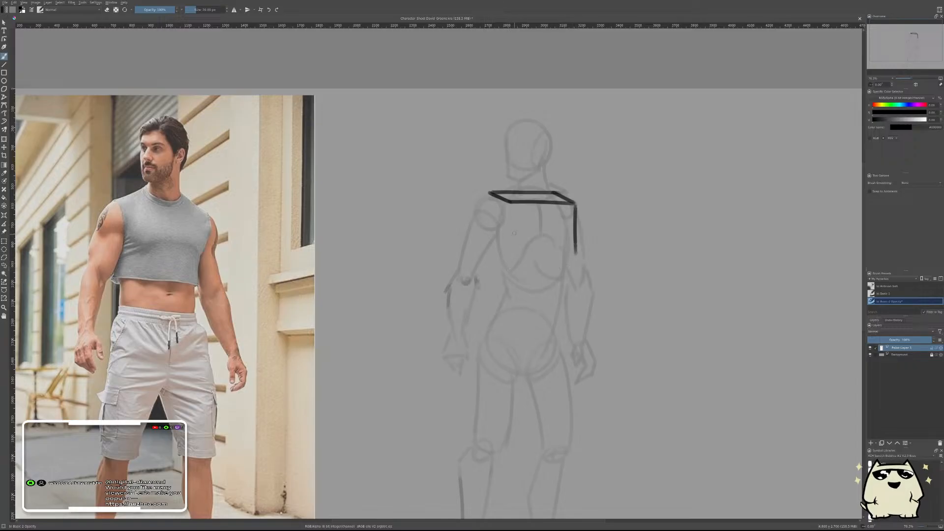
{"action": "mouse_move", "coordinate": [510, 202]}
{"action": "left_mouse_down"}
{"action": "mouse_move", "coordinate": [509, 254]}
{"action": "mouse_move", "coordinate": [575, 254]}
{"action": "left_mouse_up"}
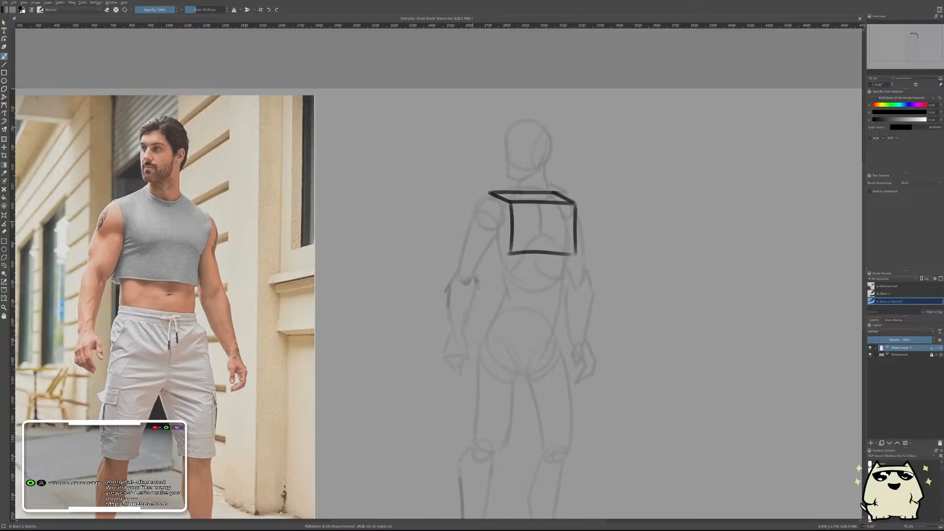
- Close the narrow side face of the ribcage box, redoing its outer vertical edge, and mirror the canvas view
{"action": "left_click_drag", "start_coordinate": [489, 192], "coordinate": [488, 252]}
{"action": "key", "text": "ctrl+z"}
{"action": "left_click_drag", "start_coordinate": [491, 194], "coordinate": [490, 244]}
{"action": "key", "text": "ctrl+z"}
{"action": "left_click_drag", "start_coordinate": [490, 191], "coordinate": [489, 238]}
{"action": "key", "text": "ctrl+z"}
{"action": "key", "text": "m"}
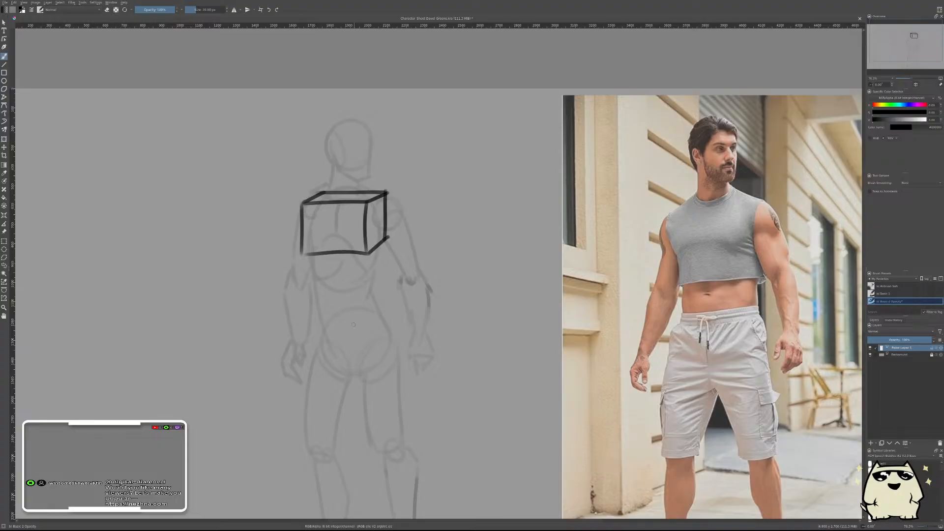
- Draw the pelvis box's top face as a tilted flat parallelogram across the waist of the faded sketch
{"action": "left_click_drag", "start_coordinate": [379, 328], "coordinate": [323, 337]}
{"action": "key", "text": "ctrl+z"}
{"action": "left_click_drag", "start_coordinate": [389, 317], "coordinate": [372, 334]}
{"action": "mouse_move", "coordinate": [336, 307]}
{"action": "left_mouse_down"}
{"action": "mouse_move", "coordinate": [312, 324]}
{"action": "mouse_move", "coordinate": [369, 336]}
{"action": "left_mouse_up"}
- Try steep side edges and a lower edge for the pelvis box beneath its top face, and undo the strokes
{"action": "mouse_move", "coordinate": [336, 306]}
{"action": "left_mouse_down"}
{"action": "mouse_move", "coordinate": [392, 316]}
{"action": "mouse_move", "coordinate": [380, 378]}
{"action": "left_mouse_up"}
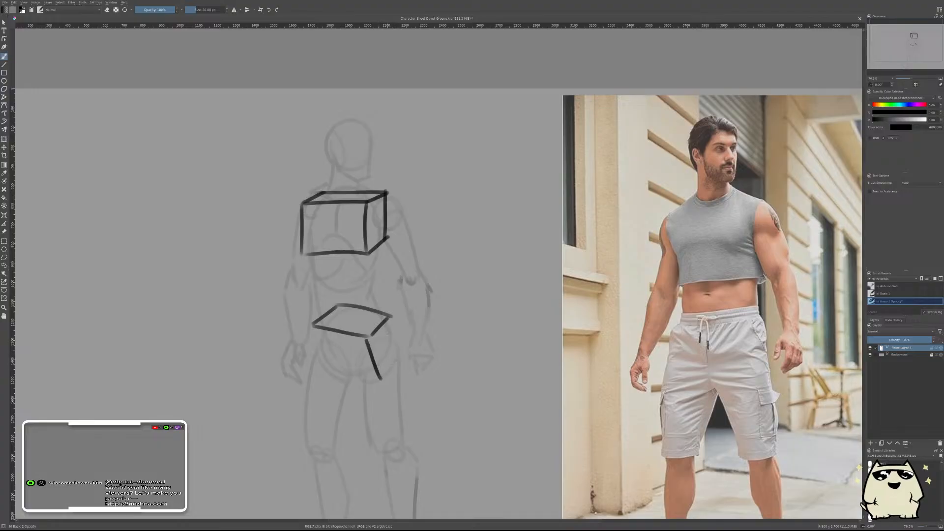
{"action": "key", "text": "ctrl+z"}
{"action": "left_click_drag", "start_coordinate": [369, 338], "coordinate": [380, 378]}
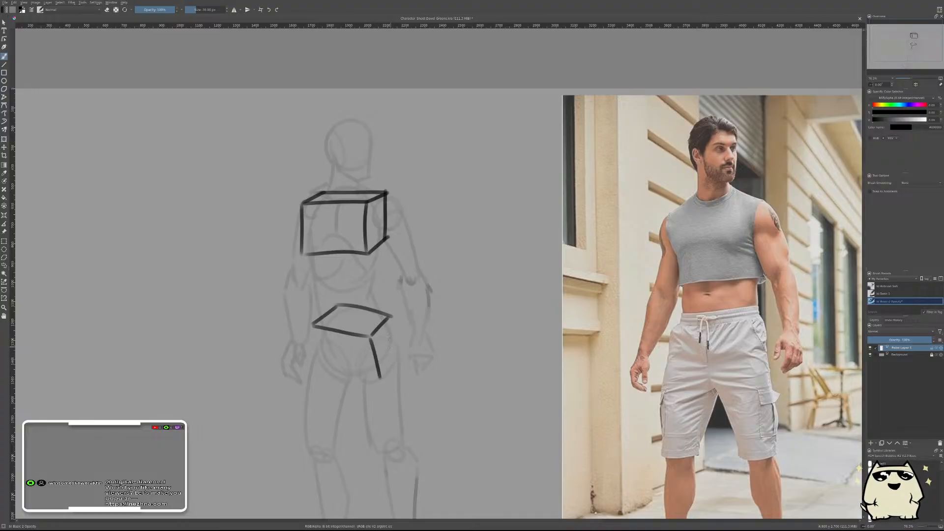
{"action": "left_click_drag", "start_coordinate": [389, 317], "coordinate": [400, 353]}
{"action": "left_click_drag", "start_coordinate": [311, 326], "coordinate": [381, 380]}
{"action": "key", "text": "ctrl+z"}
{"action": "key", "text": "ctrl+z"}
{"action": "key", "text": "ctrl+z"}
{"action": "key", "text": "ctrl+z"}
- Draw the pelvis box's front and side faces tapering down to a narrow base at the crotch, redoing rejected edges
{"action": "left_click_drag", "start_coordinate": [313, 326], "coordinate": [347, 366]}
{"action": "key", "text": "ctrl+z"}
{"action": "left_click_drag", "start_coordinate": [317, 330], "coordinate": [356, 379]}
{"action": "key", "text": "ctrl+z"}
{"action": "left_click_drag", "start_coordinate": [310, 327], "coordinate": [359, 378]}
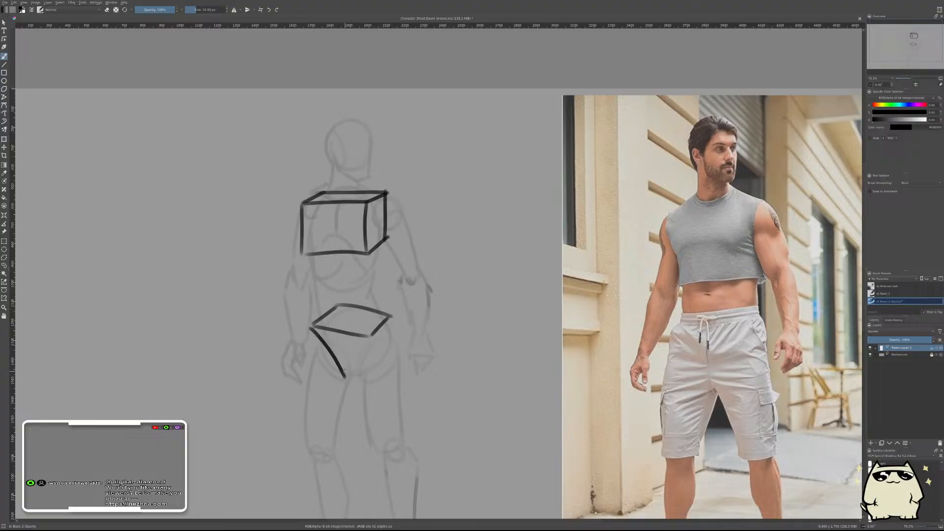
{"action": "left_click_drag", "start_coordinate": [374, 337], "coordinate": [358, 380]}
{"action": "mouse_move", "coordinate": [392, 316]}
{"action": "left_mouse_down"}
{"action": "mouse_move", "coordinate": [387, 339]}
{"action": "mouse_move", "coordinate": [362, 367]}
{"action": "left_mouse_up"}
{"action": "key", "text": "ctrl+z"}
{"action": "key", "text": "ctrl+z"}
{"action": "left_click_drag", "start_coordinate": [395, 319], "coordinate": [372, 364]}
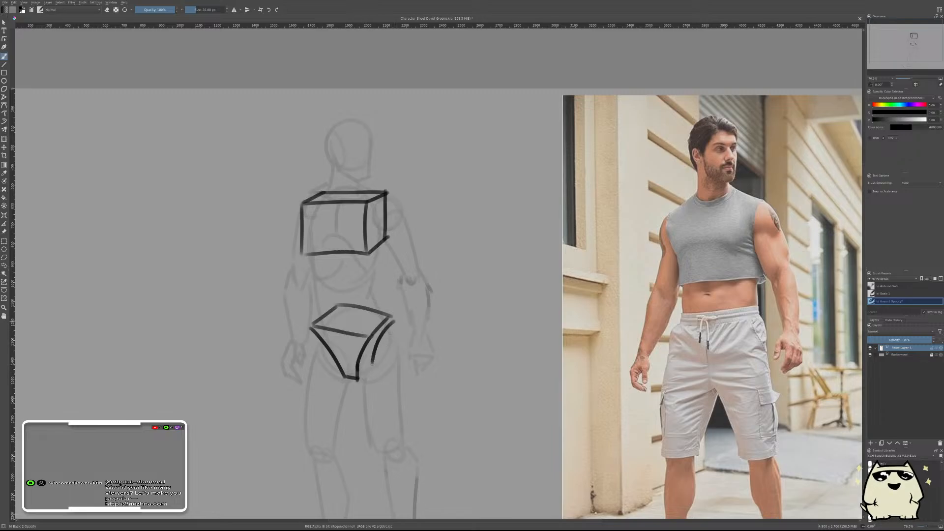
{"action": "key", "text": "ctrl+z"}
{"action": "mouse_move", "coordinate": [395, 315]}
{"action": "left_mouse_down"}
{"action": "mouse_move", "coordinate": [367, 372]}
{"action": "mouse_move", "coordinate": [379, 359]}
{"action": "left_mouse_up"}
- Mirror the canvas view, and mark the hip joint with a circle and the knee with a short curve on the leg nearest the photo
{"action": "scroll", "coordinate": [446, 296], "scroll_direction": "down", "scroll_amount": 5}
{"action": "scroll", "coordinate": [446, 297], "scroll_direction": "up", "scroll_amount": 3}
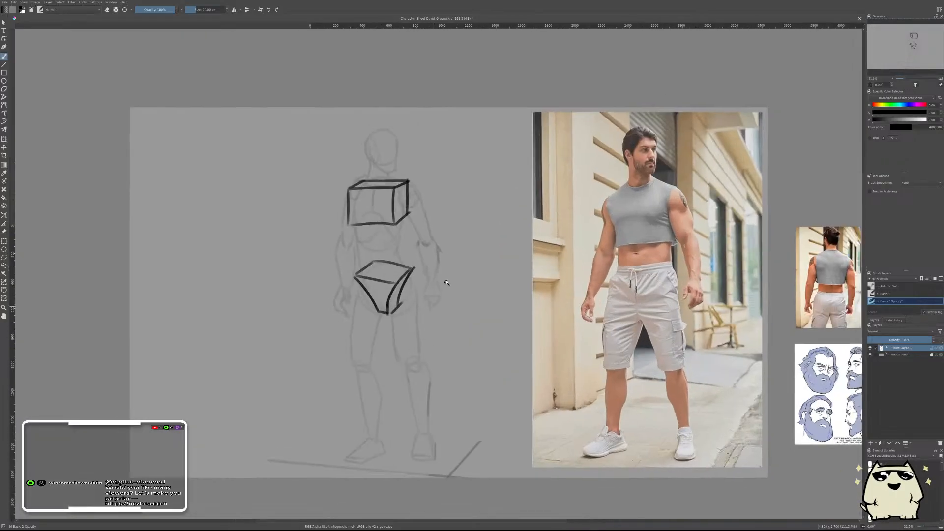
{"action": "scroll", "coordinate": [443, 322], "scroll_direction": "down", "scroll_amount": 2}
{"action": "key", "text": "m"}
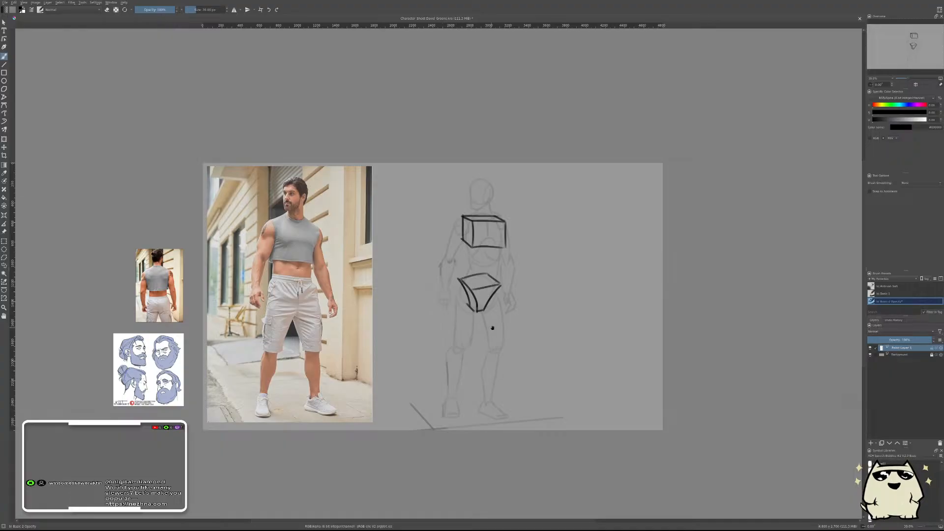
{"action": "mouse_move", "coordinate": [491, 326]}
{"action": "left_mouse_down"}
{"action": "mouse_move", "coordinate": [481, 358]}
{"action": "mouse_move", "coordinate": [492, 322]}
{"action": "left_mouse_up"}
{"action": "mouse_move", "coordinate": [510, 364]}
{"action": "left_mouse_down"}
{"action": "mouse_move", "coordinate": [507, 386]}
{"action": "mouse_move", "coordinate": [502, 352]}
{"action": "left_mouse_up"}
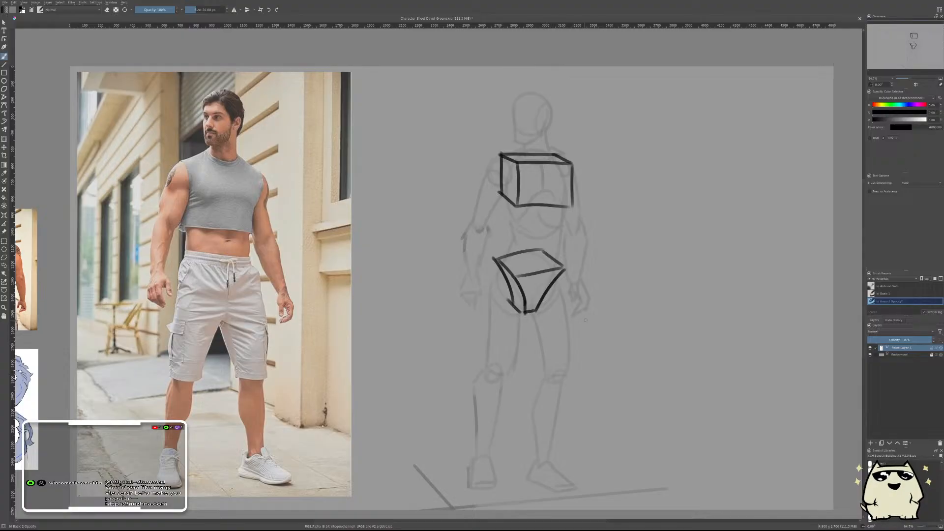
{"action": "mouse_move", "coordinate": [568, 319]}
{"action": "left_mouse_down"}
{"action": "mouse_move", "coordinate": [585, 305]}
{"action": "mouse_move", "coordinate": [576, 347]}
{"action": "mouse_move", "coordinate": [607, 399]}
{"action": "mouse_move", "coordinate": [598, 363]}
{"action": "left_mouse_up"}
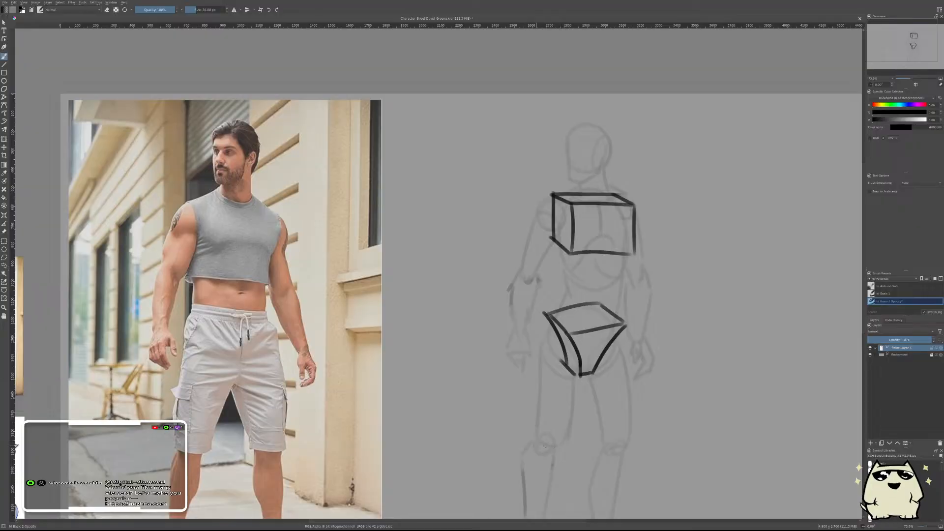
{"action": "mouse_move", "coordinate": [537, 435]}
{"action": "left_mouse_down"}
{"action": "mouse_move", "coordinate": [572, 440]}
{"action": "mouse_move", "coordinate": [562, 439]}
{"action": "left_mouse_up"}
{"action": "key", "text": "ctrl+z"}
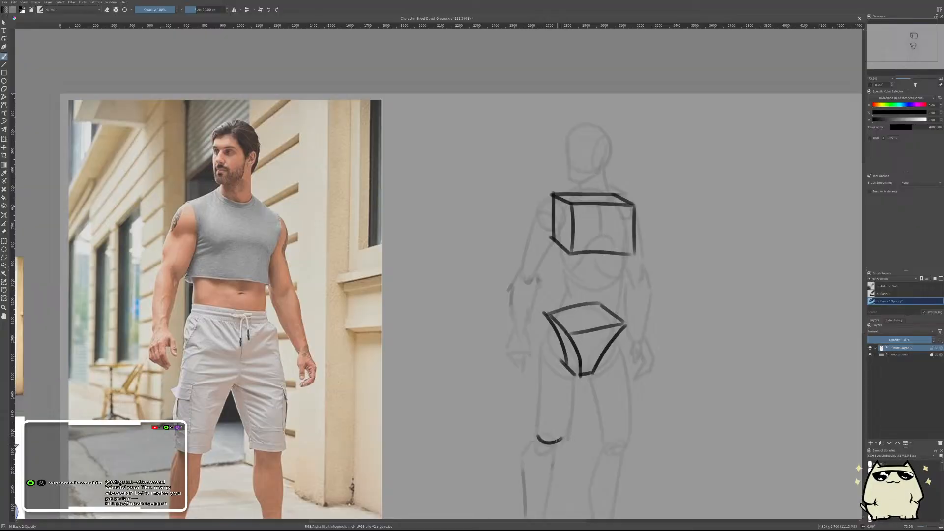
{"action": "mouse_move", "coordinate": [566, 360]}
{"action": "left_mouse_down"}
{"action": "mouse_move", "coordinate": [547, 342]}
{"action": "mouse_move", "coordinate": [572, 347]}
{"action": "left_mouse_up"}
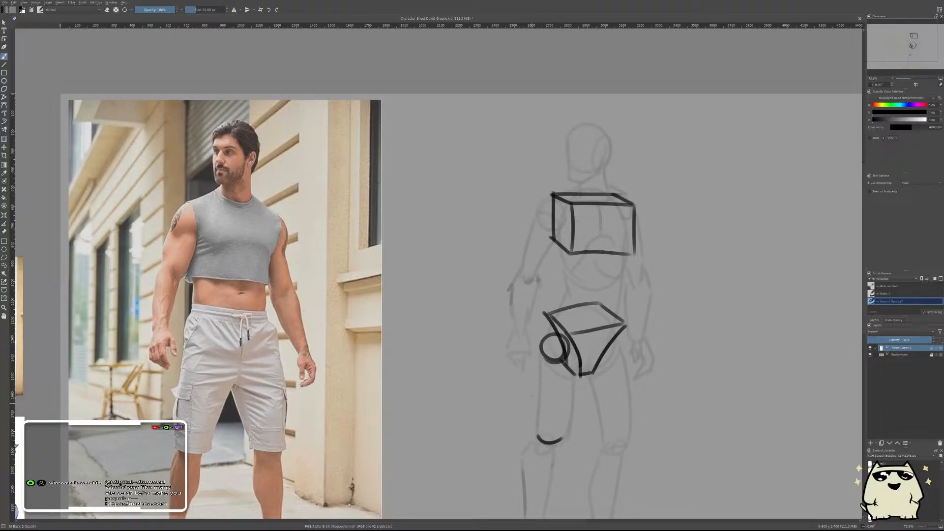
- Try long side lines for the thigh running from the top of the hip circle to the knee curve, and undo them
{"action": "left_click_drag", "start_coordinate": [565, 351], "coordinate": [570, 435]}
{"action": "key", "text": "ctrl+z"}
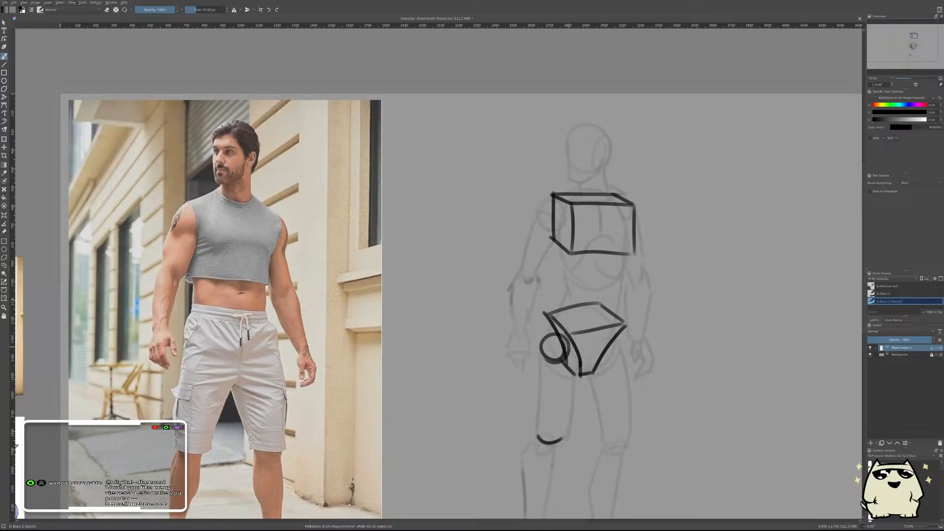
{"action": "left_click_drag", "start_coordinate": [569, 344], "coordinate": [559, 438]}
{"action": "left_click_drag", "start_coordinate": [540, 344], "coordinate": [536, 440]}
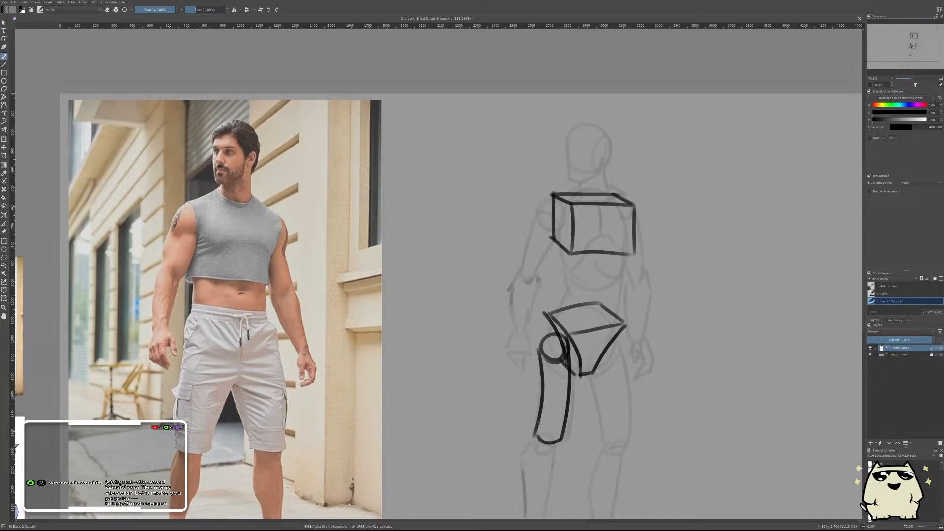
{"action": "key", "text": "ctrl+z"}
{"action": "left_click_drag", "start_coordinate": [540, 344], "coordinate": [536, 440]}
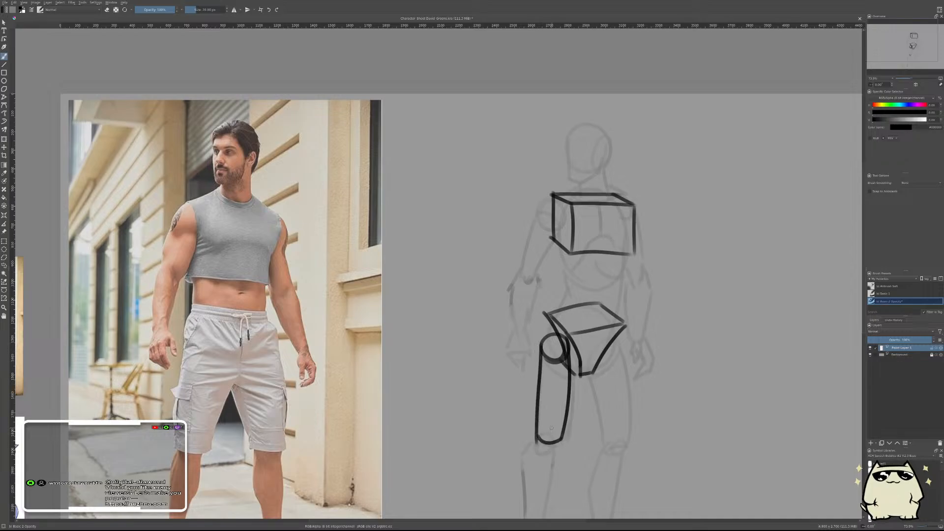
{"action": "key", "text": "ctrl+z"}
{"action": "key", "text": "ctrl+z"}
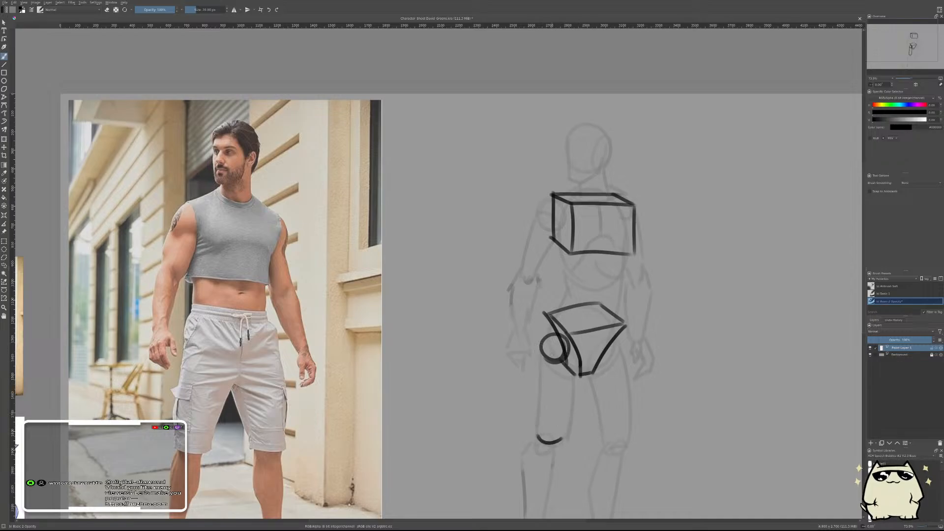
- Draw both sides of the thigh as a tapered cylinder from mid hip circle to the knee curve, redoing rejected strokes
{"action": "mouse_move", "coordinate": [547, 357]}
{"action": "left_mouse_down"}
{"action": "mouse_move", "coordinate": [573, 367]}
{"action": "mouse_move", "coordinate": [564, 425]}
{"action": "left_mouse_up"}
{"action": "key", "text": "ctrl+z"}
{"action": "left_click_drag", "start_coordinate": [572, 357], "coordinate": [563, 440]}
{"action": "key", "text": "ctrl+z"}
{"action": "left_click_drag", "start_coordinate": [572, 353], "coordinate": [563, 437]}
{"action": "left_click_drag", "start_coordinate": [541, 352], "coordinate": [536, 436]}
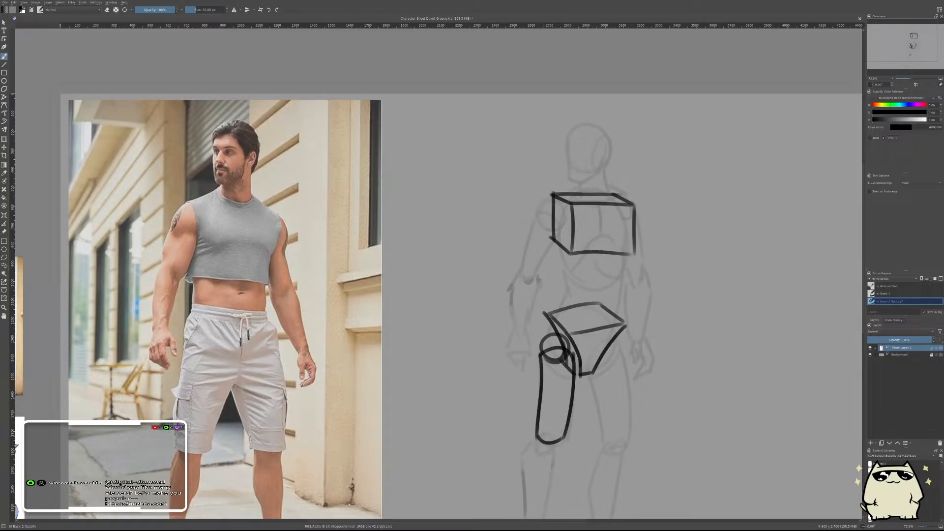
- Draw a small diamond kneecap at the thigh's lower end with a curved cap for the shin around it
{"action": "left_click_drag", "start_coordinate": [625, 388], "coordinate": [663, 300]}
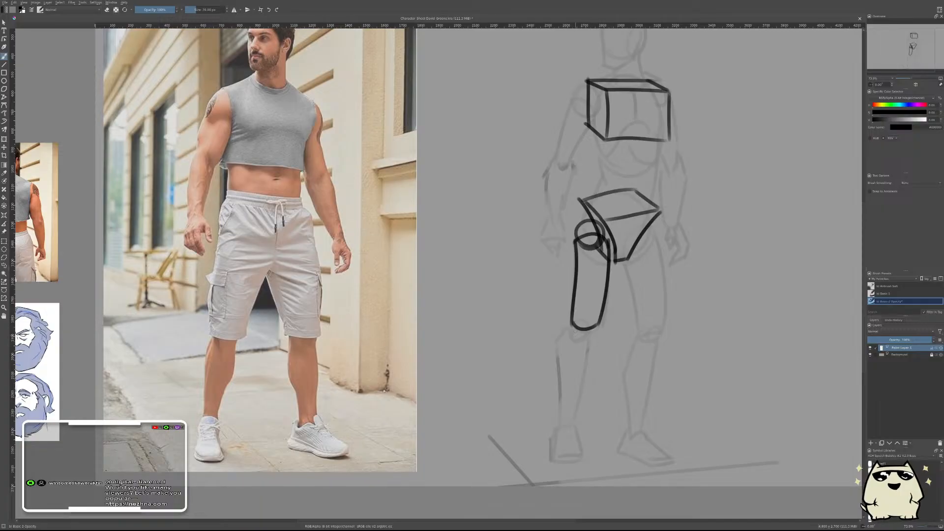
{"action": "mouse_move", "coordinate": [575, 334]}
{"action": "left_mouse_down"}
{"action": "mouse_move", "coordinate": [583, 318]}
{"action": "mouse_move", "coordinate": [582, 342]}
{"action": "mouse_move", "coordinate": [588, 331]}
{"action": "left_mouse_up"}
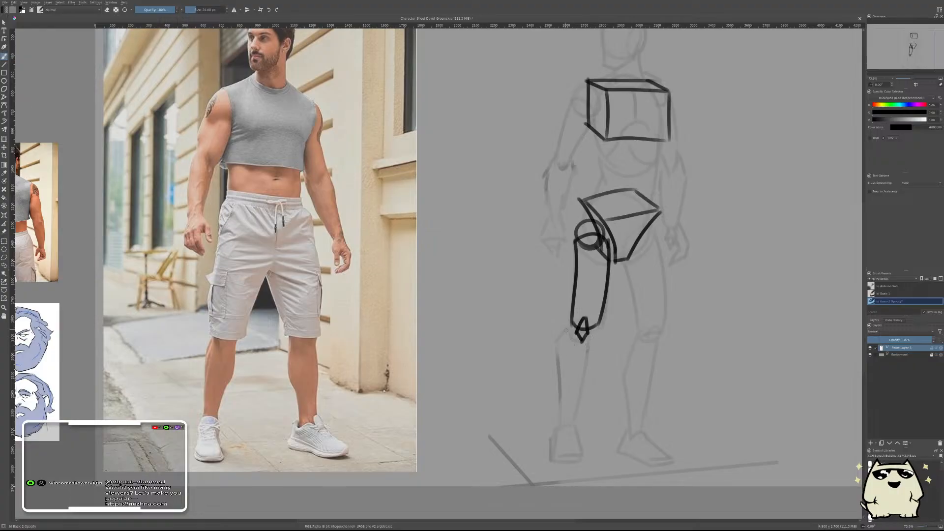
{"action": "mouse_move", "coordinate": [570, 327]}
{"action": "left_mouse_down"}
{"action": "mouse_move", "coordinate": [585, 340]}
{"action": "mouse_move", "coordinate": [597, 335]}
{"action": "mouse_move", "coordinate": [578, 328]}
{"action": "left_mouse_up"}
{"action": "key", "text": "ctrl+z"}
{"action": "key", "text": "ctrl+z"}
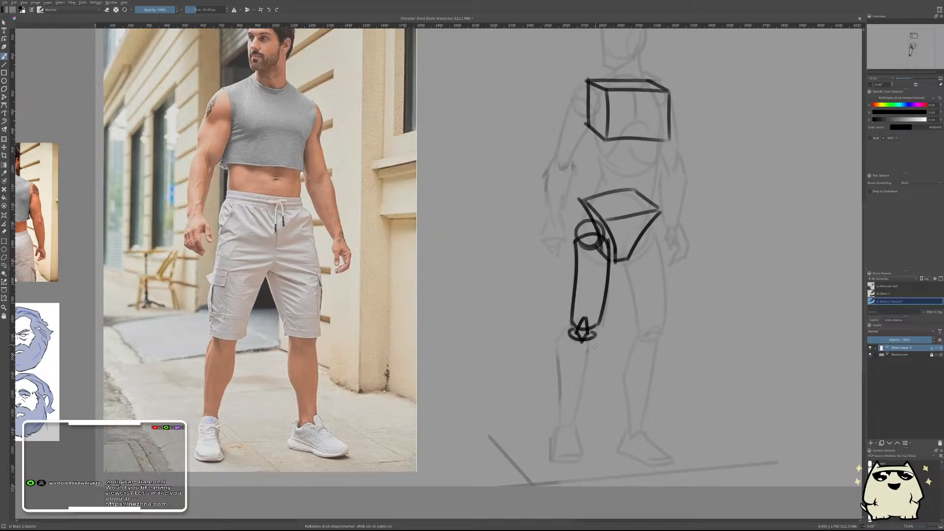
- Draw the shin's inner edge as a slanted line from the knee cap to the ankle, redoing rejected strokes
{"action": "left_click_drag", "start_coordinate": [596, 337], "coordinate": [577, 427]}
{"action": "key", "text": "ctrl+z"}
{"action": "left_click_drag", "start_coordinate": [596, 336], "coordinate": [574, 423]}
{"action": "key", "text": "ctrl+z"}
{"action": "left_click_drag", "start_coordinate": [595, 337], "coordinate": [561, 438]}
{"action": "key", "text": "ctrl+z"}
{"action": "left_click_drag", "start_coordinate": [596, 336], "coordinate": [576, 427]}
- Draw the shin's outer edge from the knee out to the widest point of the calf, redoing it until it fits
{"action": "left_click_drag", "start_coordinate": [571, 329], "coordinate": [557, 374]}
{"action": "key", "text": "ctrl+z"}
{"action": "left_click_drag", "start_coordinate": [571, 328], "coordinate": [556, 373]}
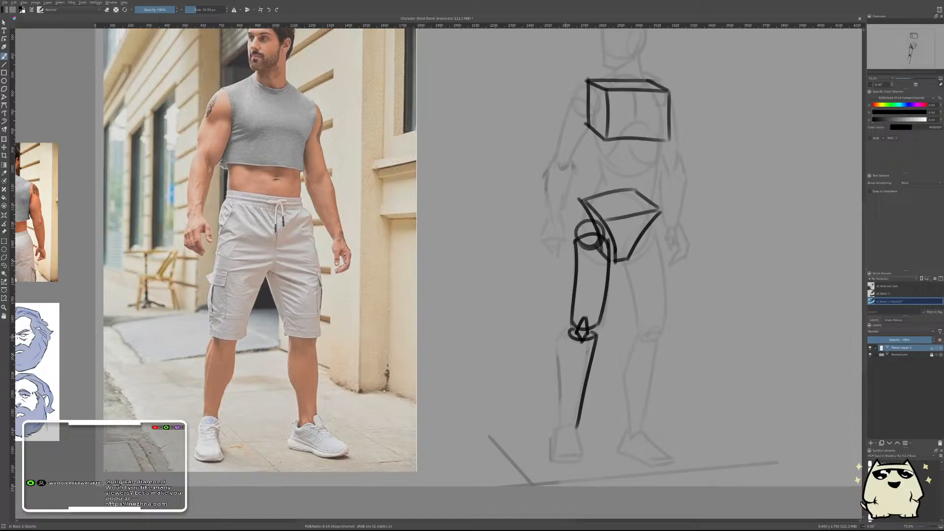
{"action": "left_click_drag", "start_coordinate": [571, 330], "coordinate": [558, 374]}
- Close the lower shin at the ankle and block the foot as a wedge with a flat toe face, and mirror the canvas view
{"action": "mouse_move", "coordinate": [562, 381]}
{"action": "left_mouse_down"}
{"action": "mouse_move", "coordinate": [563, 427]}
{"action": "mouse_move", "coordinate": [580, 428]}
{"action": "mouse_move", "coordinate": [565, 452]}
{"action": "mouse_move", "coordinate": [583, 459]}
{"action": "mouse_move", "coordinate": [553, 465]}
{"action": "left_mouse_up"}
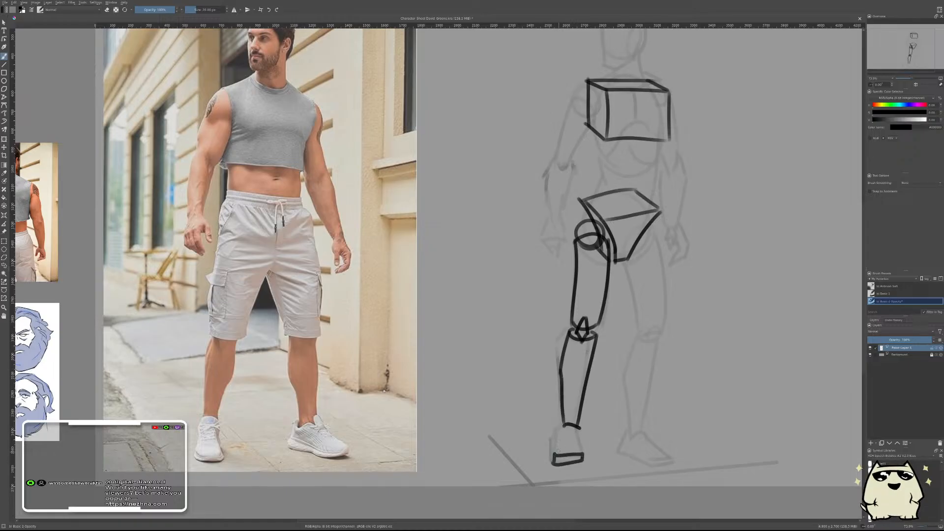
{"action": "mouse_move", "coordinate": [561, 418]}
{"action": "left_mouse_down"}
{"action": "mouse_move", "coordinate": [546, 441]}
{"action": "mouse_move", "coordinate": [552, 465]}
{"action": "left_mouse_up"}
{"action": "left_click_drag", "start_coordinate": [564, 423], "coordinate": [555, 463]}
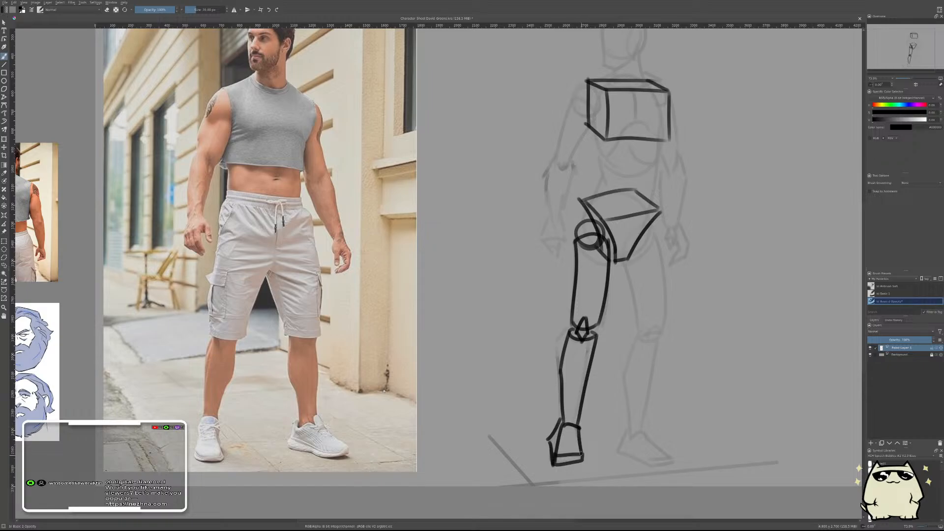
{"action": "left_click_drag", "start_coordinate": [659, 379], "coordinate": [678, 358]}
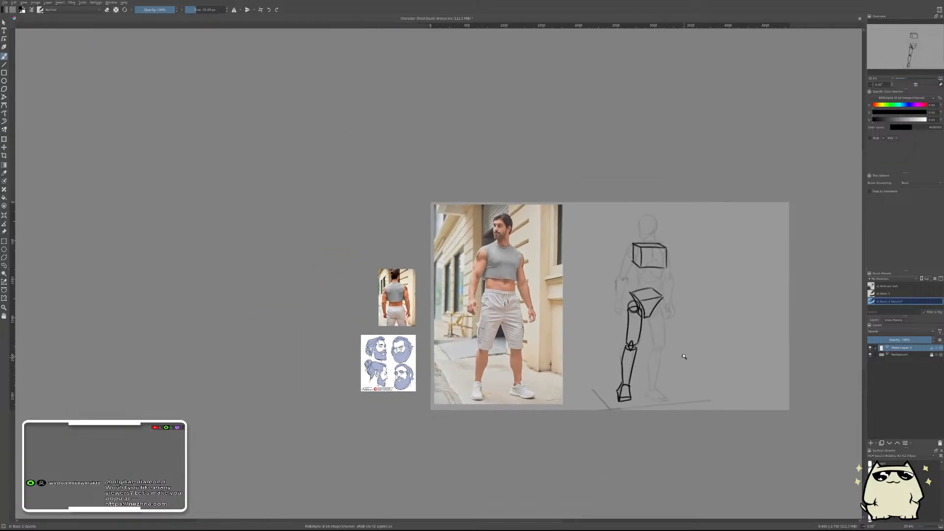
{"action": "key", "text": "m"}
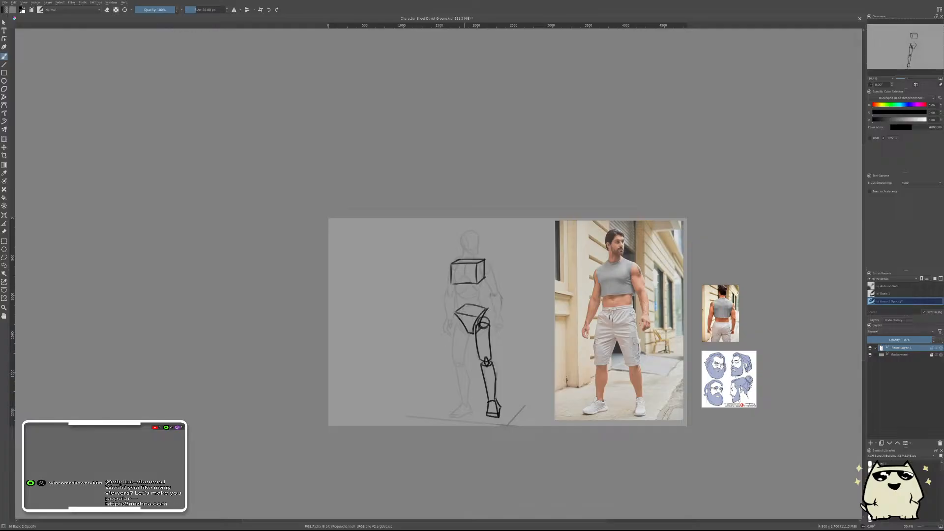
- Sketch arrows beside the bent leg and along the hip and shoulder tilts to explain the pose, and undo them all
{"action": "scroll", "coordinate": [468, 382], "scroll_direction": "up", "scroll_amount": 3}
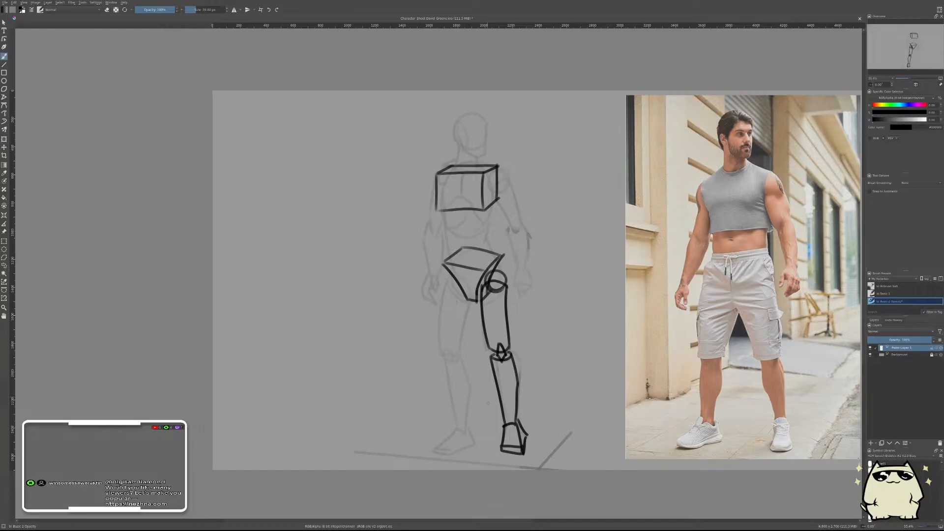
{"action": "mouse_move", "coordinate": [418, 382]}
{"action": "left_mouse_down"}
{"action": "mouse_move", "coordinate": [412, 316]}
{"action": "mouse_move", "coordinate": [406, 333]}
{"action": "mouse_move", "coordinate": [426, 342]}
{"action": "left_mouse_up"}
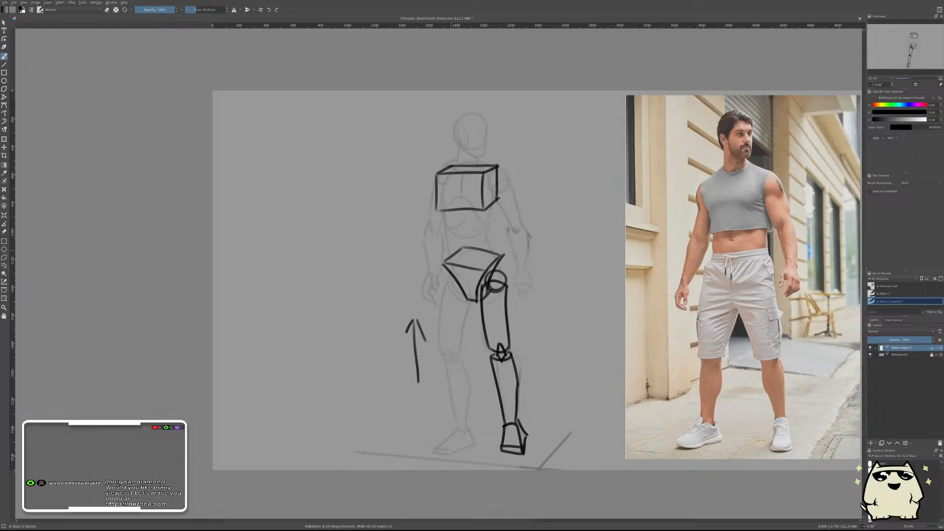
{"action": "mouse_move", "coordinate": [436, 234]}
{"action": "left_mouse_down"}
{"action": "mouse_move", "coordinate": [533, 264]}
{"action": "mouse_move", "coordinate": [514, 269]}
{"action": "left_mouse_up"}
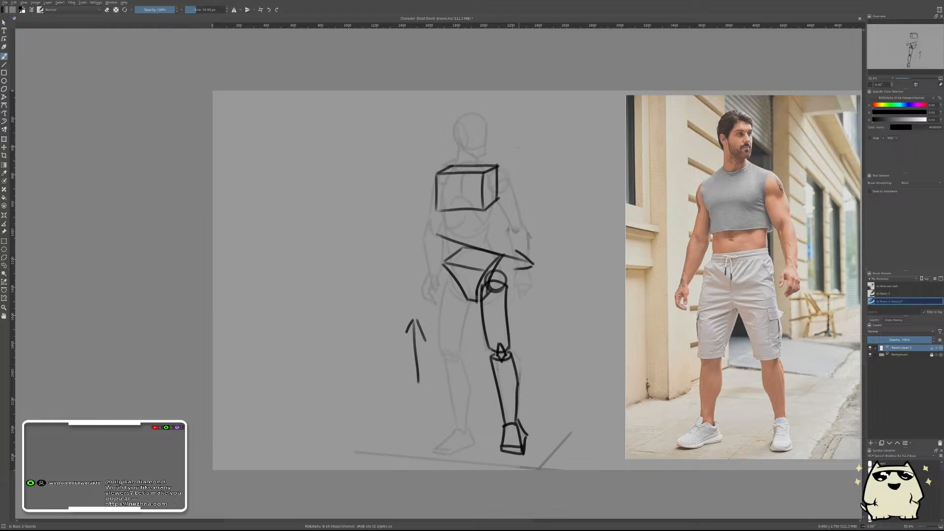
{"action": "left_click_drag", "start_coordinate": [391, 175], "coordinate": [497, 149]}
{"action": "mouse_move", "coordinate": [419, 157]}
{"action": "left_mouse_down"}
{"action": "mouse_move", "coordinate": [391, 174]}
{"action": "mouse_move", "coordinate": [415, 196]}
{"action": "left_mouse_up"}
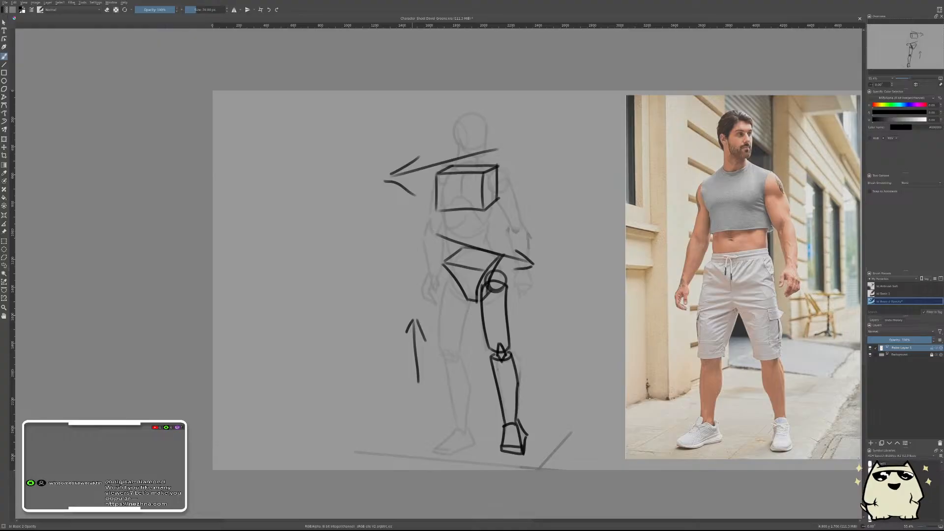
{"action": "key", "text": "ctrl+z"}
{"action": "key", "text": "ctrl+z"}
{"action": "key", "text": "ctrl+z"}
{"action": "key", "text": "ctrl+z"}
{"action": "key", "text": "ctrl+z"}
{"action": "key", "text": "ctrl+z"}
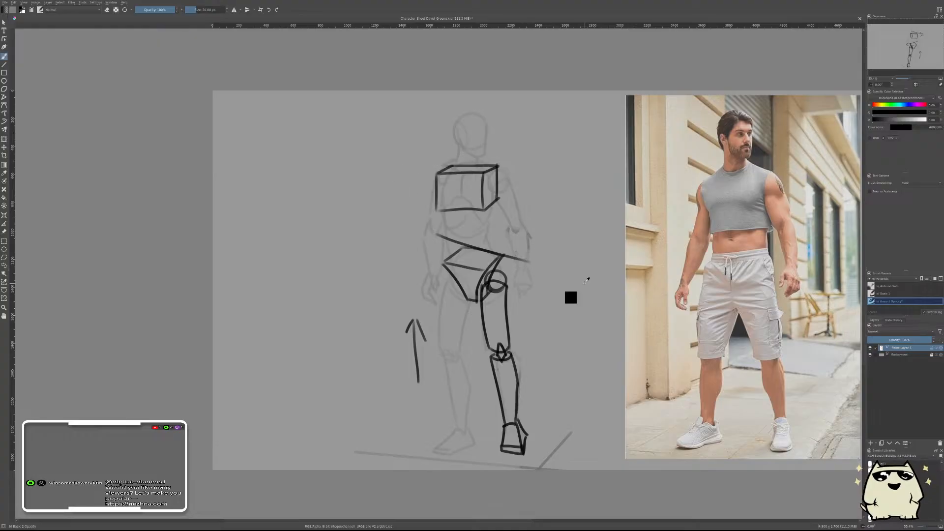
{"action": "key", "text": "ctrl+z"}
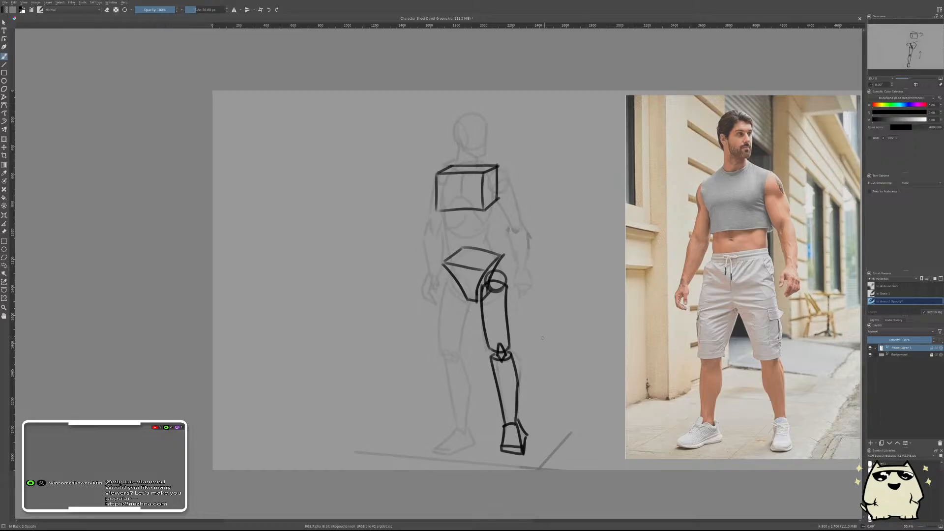
- Block the thigh of the leg farther from the photo with a hip arc, two curved sides and a diamond kneecap
{"action": "mouse_move", "coordinate": [510, 281]}
{"action": "left_mouse_down"}
{"action": "mouse_move", "coordinate": [514, 274]}
{"action": "mouse_move", "coordinate": [495, 289]}
{"action": "mouse_move", "coordinate": [478, 287]}
{"action": "left_mouse_up"}
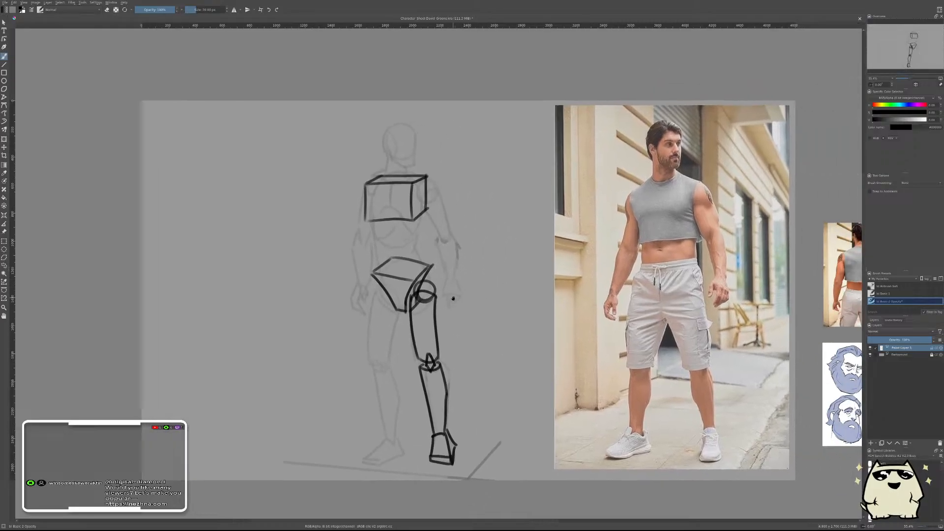
{"action": "mouse_move", "coordinate": [404, 281]}
{"action": "left_mouse_down"}
{"action": "mouse_move", "coordinate": [464, 299]}
{"action": "mouse_move", "coordinate": [419, 357]}
{"action": "left_mouse_up"}
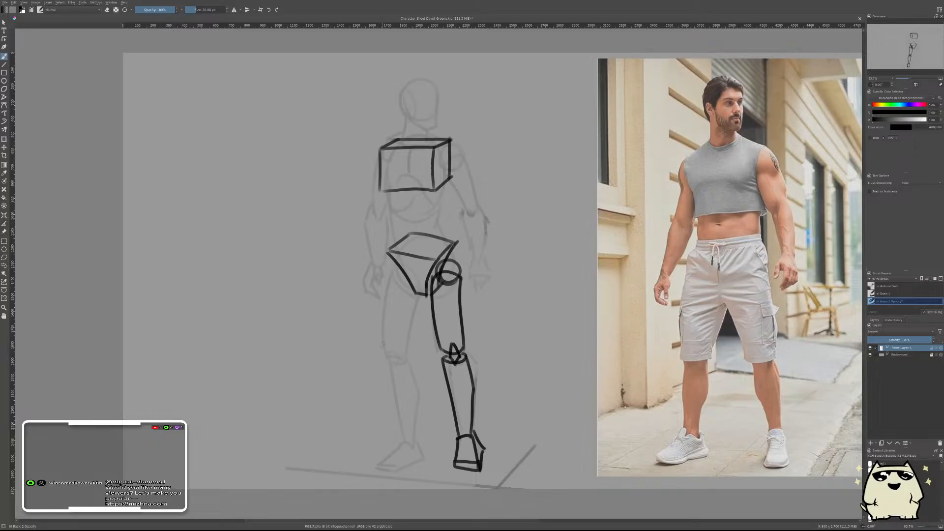
{"action": "mouse_move", "coordinate": [384, 343]}
{"action": "left_mouse_down"}
{"action": "mouse_move", "coordinate": [386, 369]}
{"action": "mouse_move", "coordinate": [389, 358]}
{"action": "left_mouse_up"}
{"action": "mouse_move", "coordinate": [396, 268]}
{"action": "left_mouse_down"}
{"action": "mouse_move", "coordinate": [414, 278]}
{"action": "mouse_move", "coordinate": [380, 332]}
{"action": "left_mouse_up"}
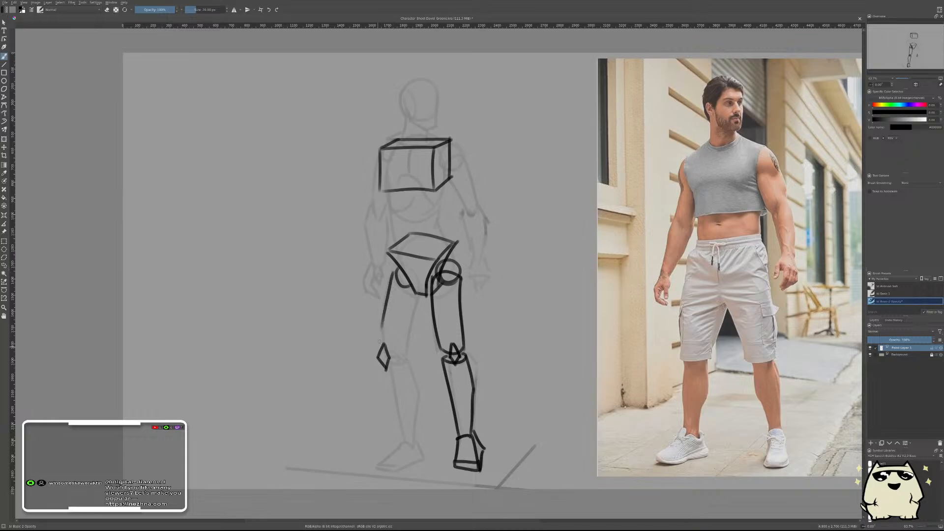
{"action": "mouse_move", "coordinate": [399, 267]}
{"action": "left_mouse_down"}
{"action": "mouse_move", "coordinate": [377, 344]}
{"action": "mouse_move", "coordinate": [401, 347]}
{"action": "left_mouse_up"}
- Draw the curved cap under the farther leg's knee and the shin's inner edge bending at the calf, redoing rejected strokes
{"action": "mouse_move", "coordinate": [413, 289]}
{"action": "left_mouse_down"}
{"action": "mouse_move", "coordinate": [398, 341]}
{"action": "mouse_move", "coordinate": [413, 386]}
{"action": "mouse_move", "coordinate": [402, 460]}
{"action": "left_mouse_up"}
{"action": "key", "text": "ctrl+z"}
{"action": "key", "text": "ctrl+z"}
{"action": "left_click_drag", "start_coordinate": [412, 383], "coordinate": [403, 447]}
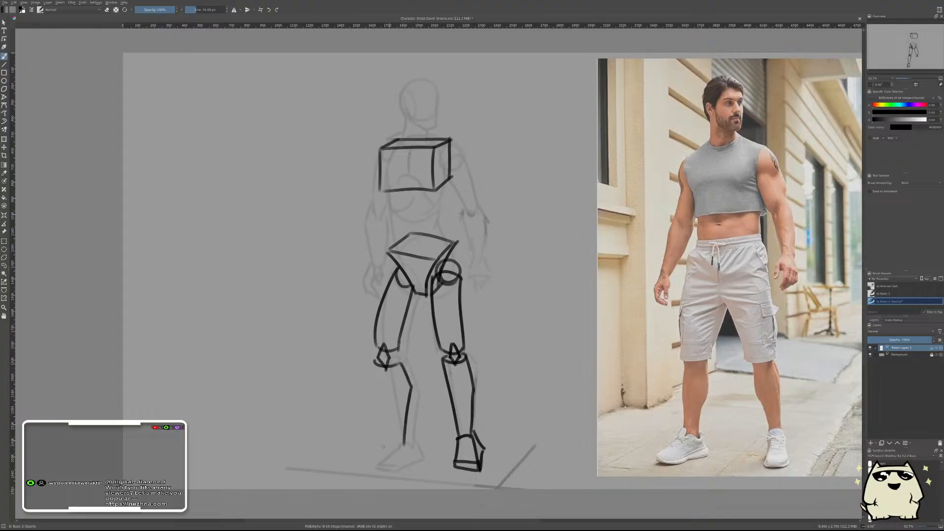
{"action": "left_click_drag", "start_coordinate": [378, 365], "coordinate": [402, 447]}
{"action": "key", "text": "ctrl+z"}
{"action": "key", "text": "ctrl+z"}
{"action": "key", "text": "ctrl+z"}
{"action": "mouse_move", "coordinate": [383, 362]}
{"action": "left_mouse_down"}
{"action": "mouse_move", "coordinate": [417, 408]}
{"action": "mouse_move", "coordinate": [410, 394]}
{"action": "mouse_move", "coordinate": [402, 442]}
{"action": "left_mouse_up"}
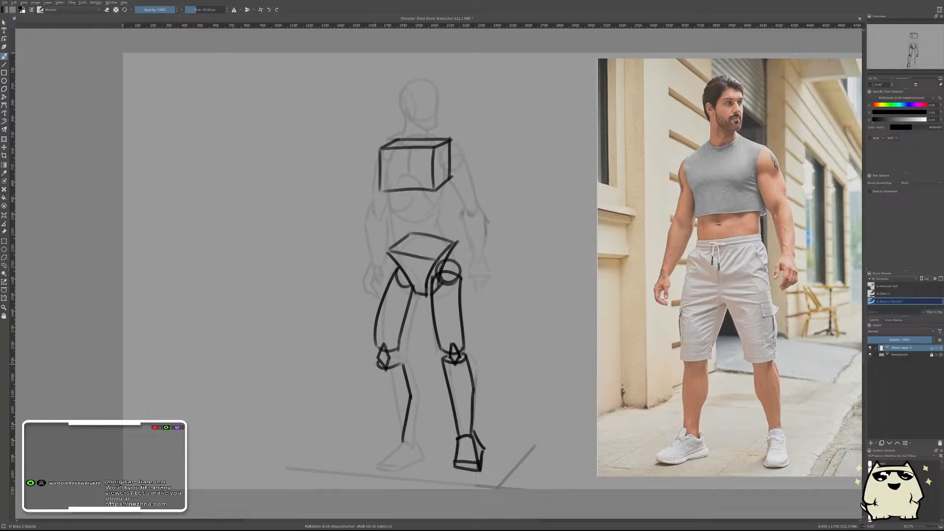
- Try several outer edges for the farther leg's shin from the knee toward the foot, and undo each one
{"action": "left_click_drag", "start_coordinate": [376, 364], "coordinate": [401, 442]}
{"action": "key", "text": "ctrl+z"}
{"action": "left_click_drag", "start_coordinate": [378, 365], "coordinate": [403, 445]}
{"action": "left_click_drag", "start_coordinate": [393, 365], "coordinate": [402, 359]}
{"action": "key", "text": "ctrl+z"}
{"action": "key", "text": "ctrl+z"}
{"action": "left_click_drag", "start_coordinate": [377, 374], "coordinate": [393, 435]}
{"action": "key", "text": "ctrl+z"}
{"action": "left_click_drag", "start_coordinate": [380, 370], "coordinate": [396, 437]}
{"action": "key", "text": "ctrl+z"}
{"action": "mouse_move", "coordinate": [378, 367]}
{"action": "left_mouse_down"}
{"action": "mouse_move", "coordinate": [394, 439]}
{"action": "mouse_move", "coordinate": [365, 472]}
{"action": "left_mouse_up"}
{"action": "key", "text": "ctrl+z"}
- Try the ankle line closing the lower end of the farther leg's shin, and undo the attempts
{"action": "mouse_move", "coordinate": [395, 441]}
{"action": "left_mouse_down"}
{"action": "mouse_move", "coordinate": [373, 465]}
{"action": "mouse_move", "coordinate": [381, 445]}
{"action": "mouse_move", "coordinate": [361, 459]}
{"action": "mouse_move", "coordinate": [382, 465]}
{"action": "mouse_move", "coordinate": [413, 439]}
{"action": "left_mouse_up"}
{"action": "key", "text": "ctrl+z"}
{"action": "key", "text": "ctrl+z"}
{"action": "key", "text": "ctrl+z"}
{"action": "key", "text": "ctrl+z"}
{"action": "key", "text": "ctrl+z"}
{"action": "key", "text": "ctrl+z"}
{"action": "key", "text": "ctrl+z"}
{"action": "key", "text": "ctrl+z"}
{"action": "key", "text": "ctrl+shift+z"}
{"action": "key", "text": "ctrl+shift+z"}
{"action": "key", "text": "ctrl+z"}
- Draw a heel line behind the farther leg's ankle, and undo that leg's strokes back to the kneecap
{"action": "left_click_drag", "start_coordinate": [411, 440], "coordinate": [421, 456]}
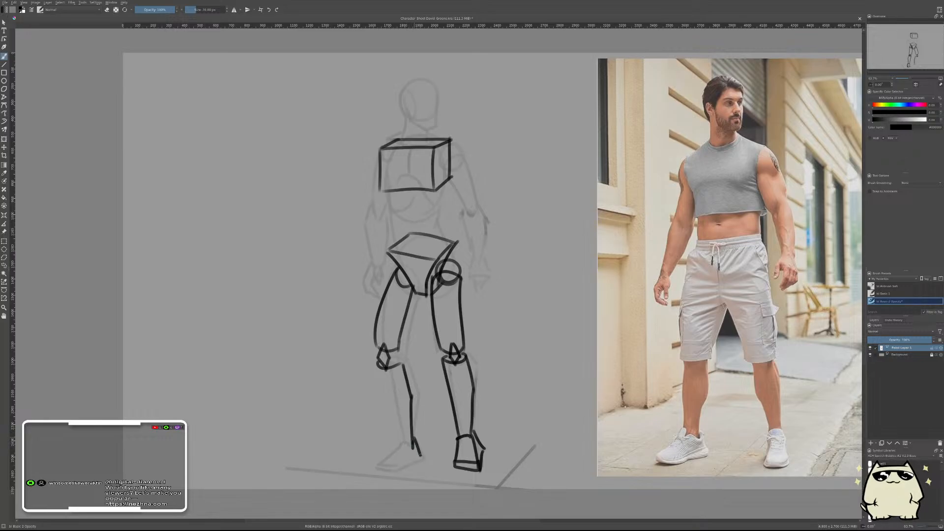
{"action": "key", "text": "ctrl+z"}
{"action": "key", "text": "ctrl+z"}
{"action": "key", "text": "ctrl+z"}
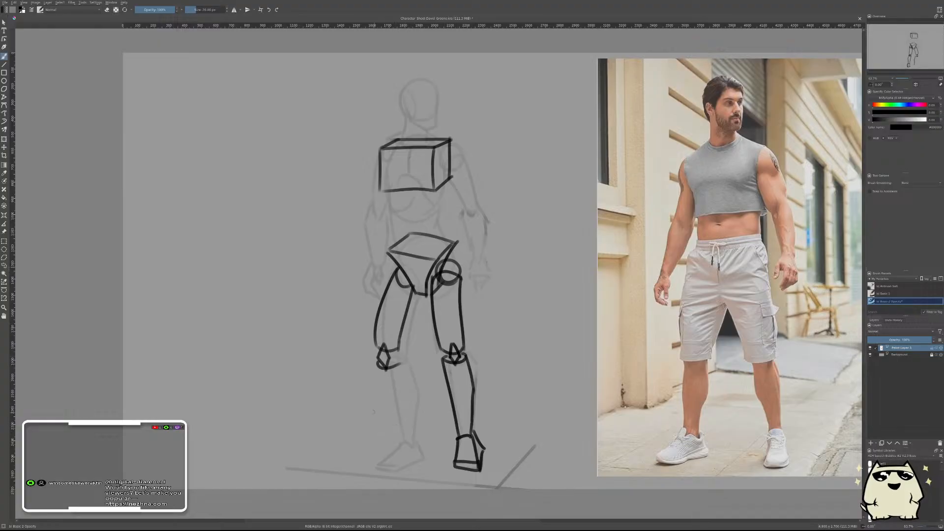
{"action": "key", "text": "ctrl+z"}
- Block the farther leg's shin with a straight outer edge and a bent inner edge, and add a wedge-shaped foot
{"action": "mouse_move", "coordinate": [397, 357]}
{"action": "left_mouse_down"}
{"action": "mouse_move", "coordinate": [410, 399]}
{"action": "mouse_move", "coordinate": [399, 442]}
{"action": "left_mouse_up"}
{"action": "mouse_move", "coordinate": [380, 361]}
{"action": "left_mouse_down"}
{"action": "mouse_move", "coordinate": [397, 447]}
{"action": "mouse_move", "coordinate": [357, 462]}
{"action": "mouse_move", "coordinate": [394, 476]}
{"action": "left_mouse_up"}
{"action": "key", "text": "ctrl+z"}
{"action": "key", "text": "ctrl+z"}
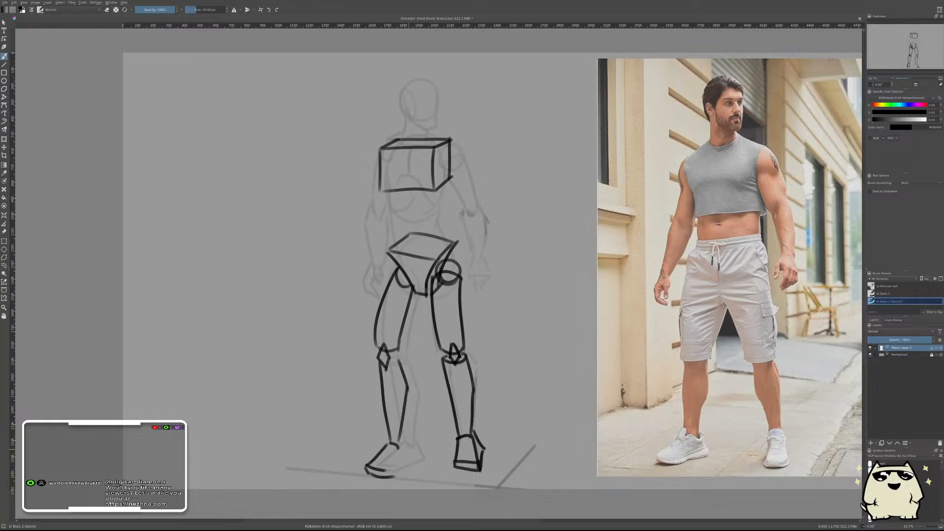
{"action": "mouse_move", "coordinate": [400, 435]}
{"action": "left_mouse_down"}
{"action": "mouse_move", "coordinate": [414, 459]}
{"action": "mouse_move", "coordinate": [409, 451]}
{"action": "mouse_move", "coordinate": [413, 459]}
{"action": "mouse_move", "coordinate": [392, 474]}
{"action": "left_mouse_up"}
- Move the figure layer over the reference photo to compare the leg proportions, and undo the move
{"action": "scroll", "coordinate": [499, 399], "scroll_direction": "down", "scroll_amount": 4}
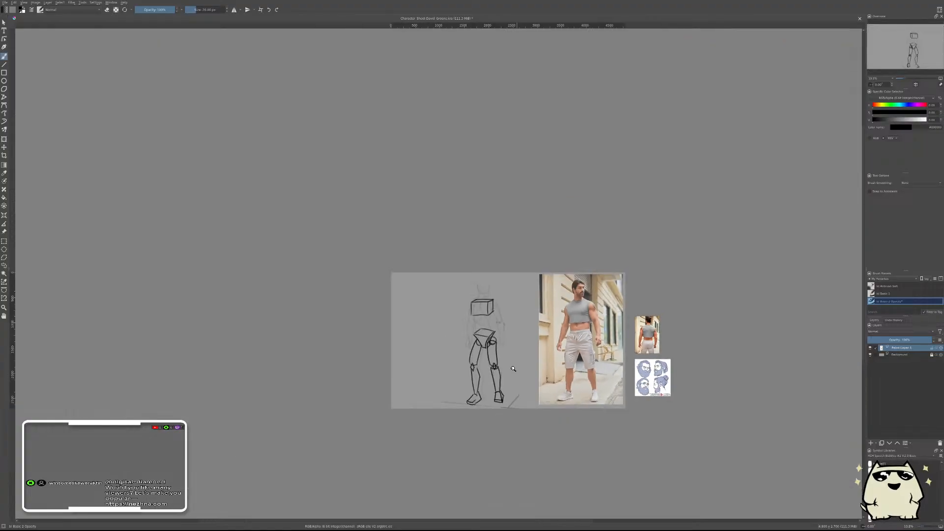
{"action": "scroll", "coordinate": [490, 369], "scroll_direction": "up", "scroll_amount": 2}
{"action": "scroll", "coordinate": [490, 370], "scroll_direction": "up", "scroll_amount": 3}
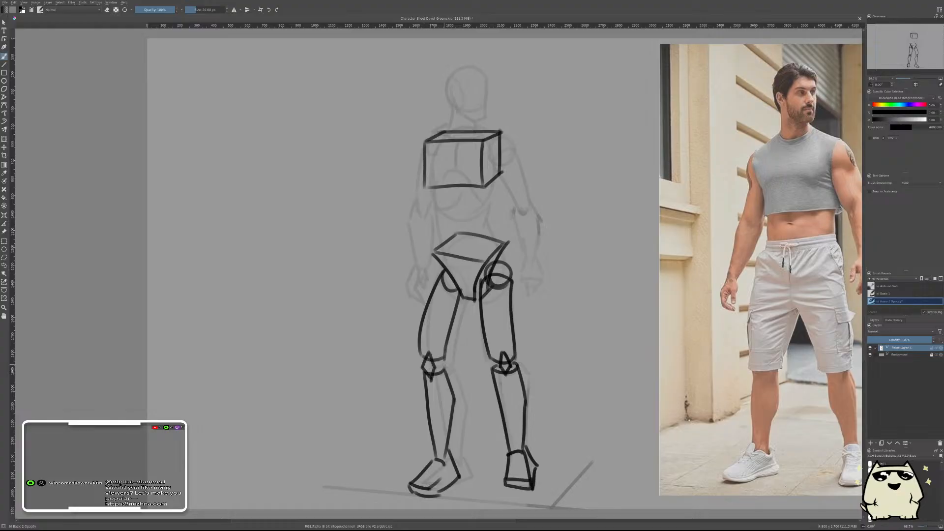
{"action": "scroll", "coordinate": [555, 315], "scroll_direction": "down", "scroll_amount": 5}
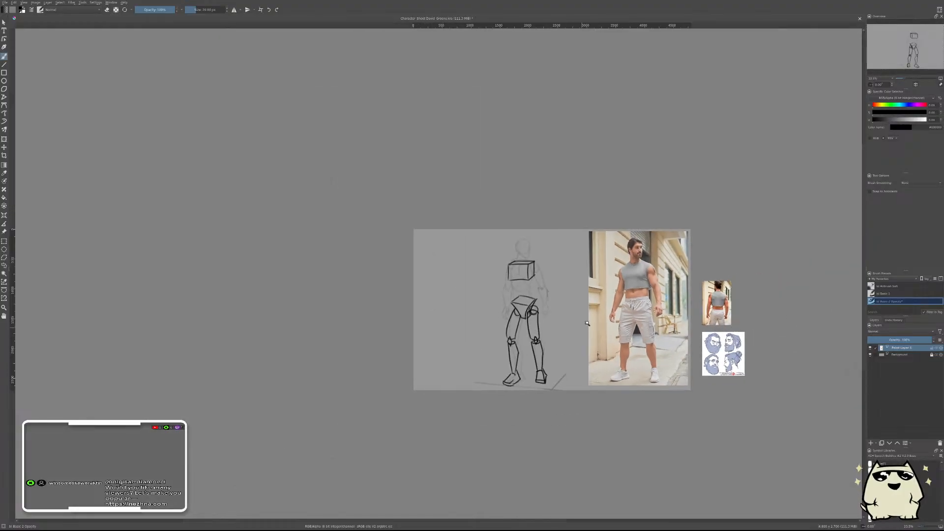
{"action": "scroll", "coordinate": [555, 315], "scroll_direction": "up", "scroll_amount": 3}
{"action": "left_click", "coordinate": [4, 231]}
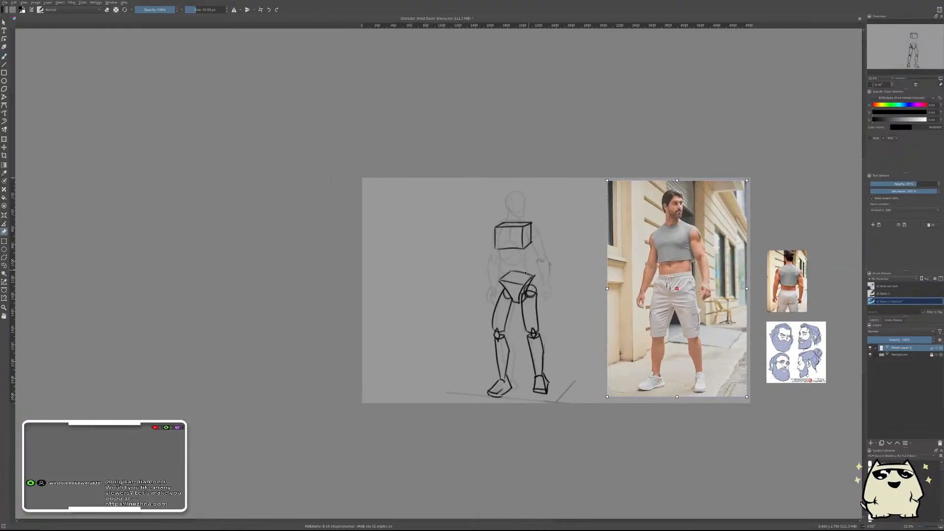
{"action": "key", "text": "ctrl+t"}
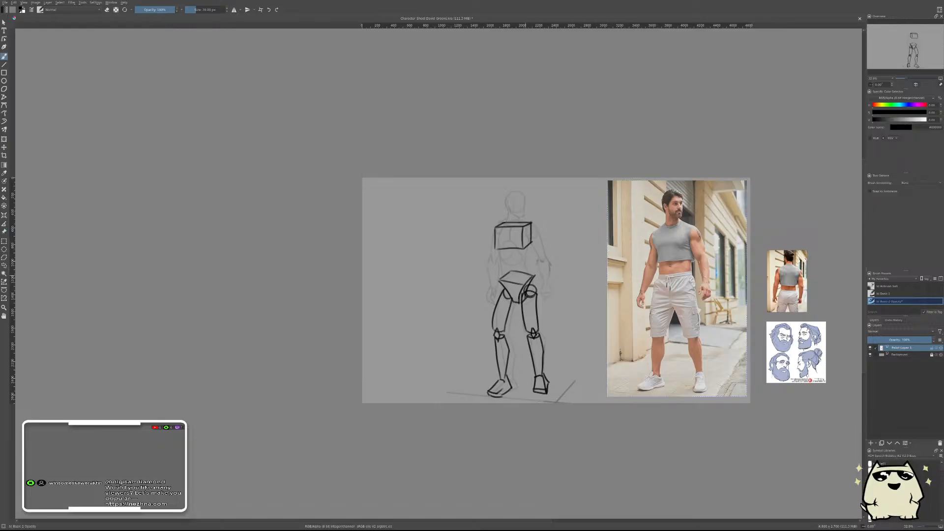
{"action": "left_click_drag", "start_coordinate": [556, 273], "coordinate": [680, 274]}
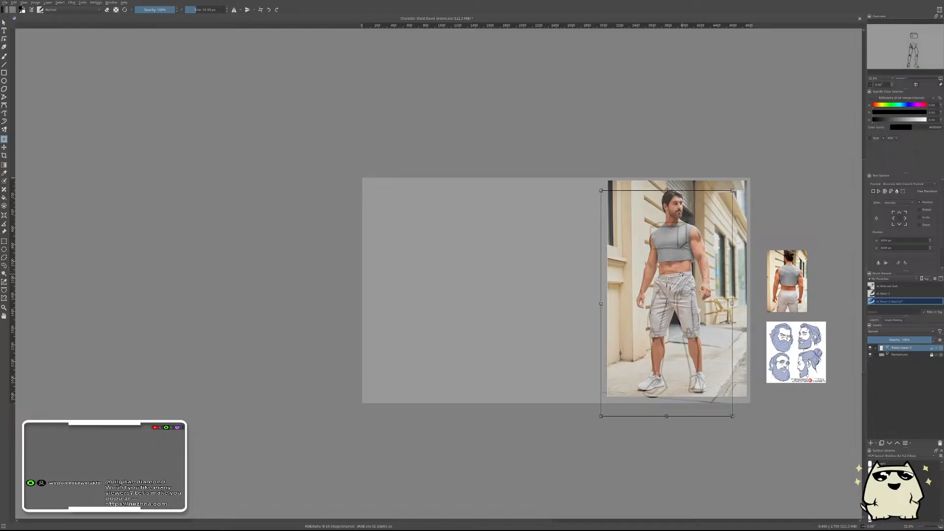
{"action": "key", "text": "ctrl+z"}
- Undo the shin and foot strokes of the farther leg back to its kneecap
{"action": "key", "text": "ctrl+z"}
{"action": "key", "text": "ctrl+z"}
{"action": "key", "text": "ctrl+z"}
{"action": "key", "text": "ctrl+z"}
{"action": "key", "text": "ctrl+z"}
{"action": "key", "text": "ctrl+z"}
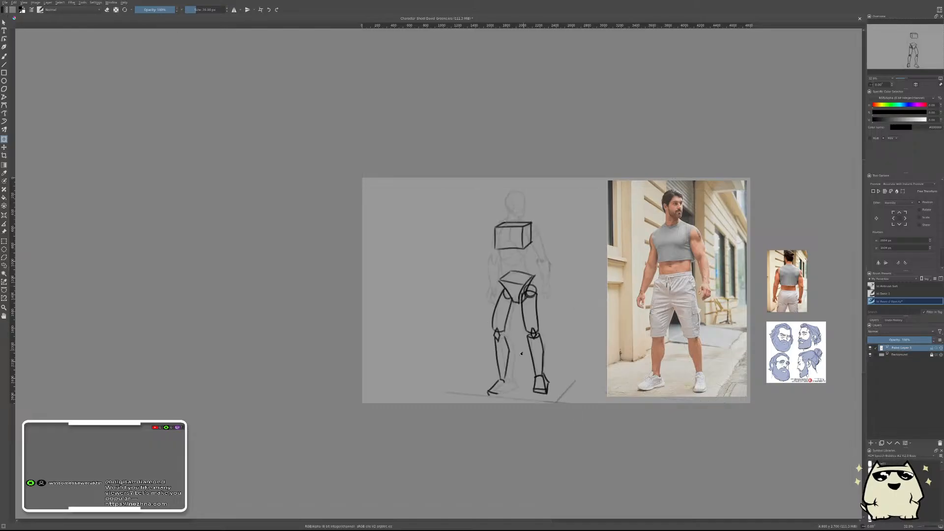
{"action": "key", "text": "ctrl+z"}
{"action": "key", "text": "ctrl+z"}
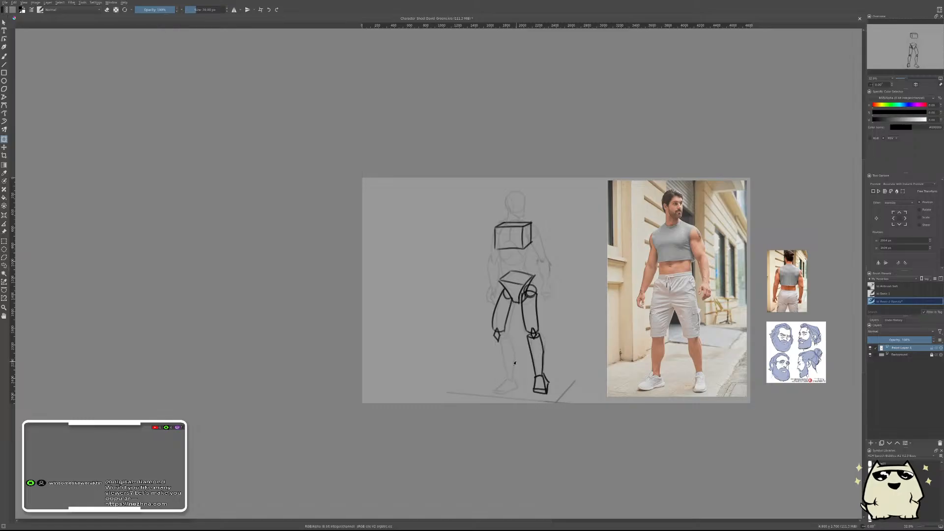
- Redraw the farther leg's shin, placed farther out than the faded sketch, with a near-straight outer edge and a bent inner edge
{"action": "mouse_move", "coordinate": [513, 364]}
{"action": "left_mouse_down"}
{"action": "mouse_move", "coordinate": [512, 335]}
{"action": "mouse_move", "coordinate": [476, 424]}
{"action": "left_mouse_up"}
{"action": "key", "text": "b"}
{"action": "key", "text": "ctrl+z"}
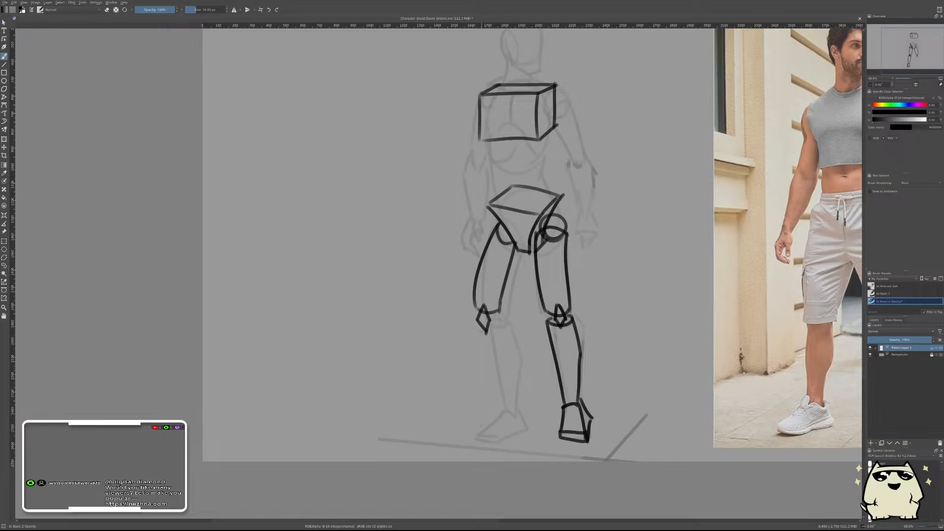
{"action": "left_click_drag", "start_coordinate": [479, 326], "coordinate": [471, 411]}
{"action": "mouse_move", "coordinate": [478, 326]}
{"action": "left_mouse_down"}
{"action": "mouse_move", "coordinate": [498, 324]}
{"action": "mouse_move", "coordinate": [506, 369]}
{"action": "left_mouse_up"}
{"action": "key", "text": "ctrl+z"}
{"action": "mouse_move", "coordinate": [496, 326]}
{"action": "left_mouse_down"}
{"action": "mouse_move", "coordinate": [501, 354]}
{"action": "mouse_move", "coordinate": [481, 416]}
{"action": "left_mouse_up"}
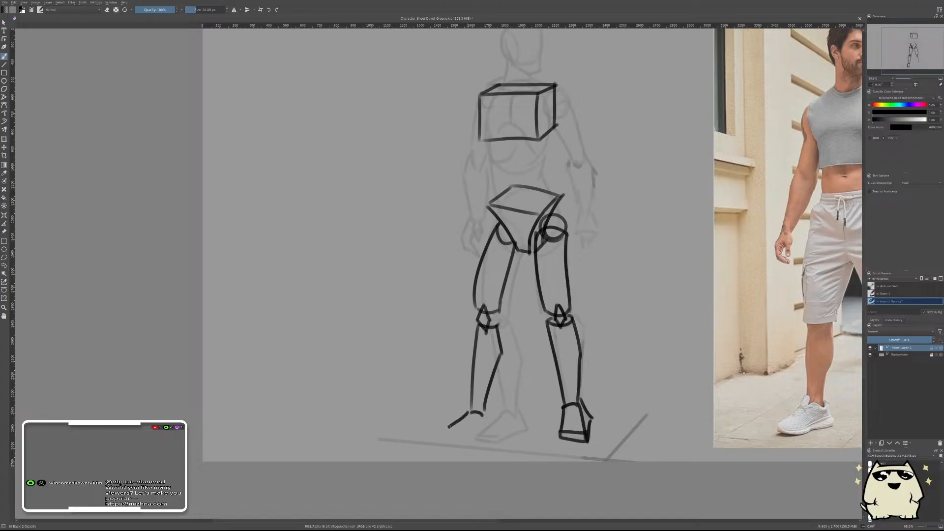
- Block the farther leg's foot as an angled wedge pointing away from the photo, redoing rejected ankle and toe strokes
{"action": "key", "text": "ctrl+z"}
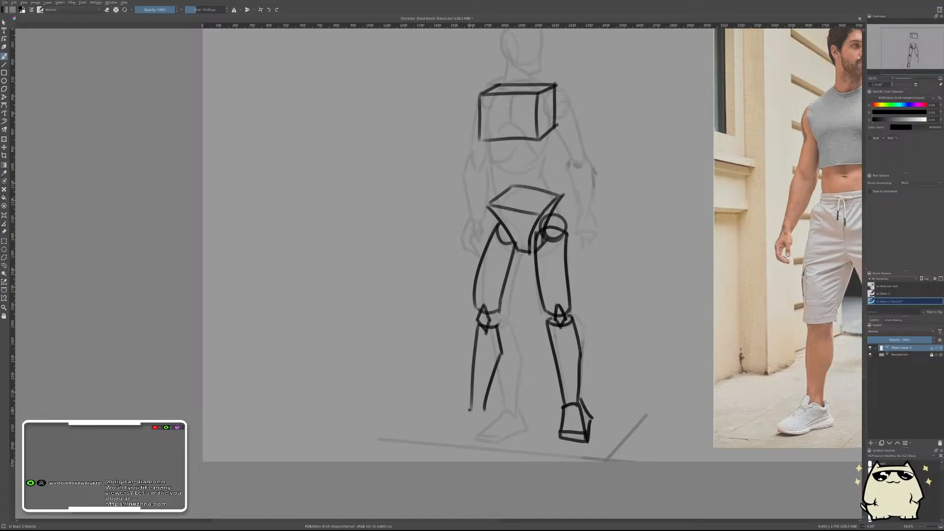
{"action": "mouse_move", "coordinate": [469, 415]}
{"action": "left_mouse_down"}
{"action": "mouse_move", "coordinate": [486, 410]}
{"action": "mouse_move", "coordinate": [494, 426]}
{"action": "mouse_move", "coordinate": [462, 440]}
{"action": "mouse_move", "coordinate": [443, 435]}
{"action": "mouse_move", "coordinate": [470, 411]}
{"action": "mouse_move", "coordinate": [446, 435]}
{"action": "left_mouse_up"}
{"action": "key", "text": "ctrl+z"}
{"action": "key", "text": "ctrl+z"}
{"action": "key", "text": "ctrl+z"}
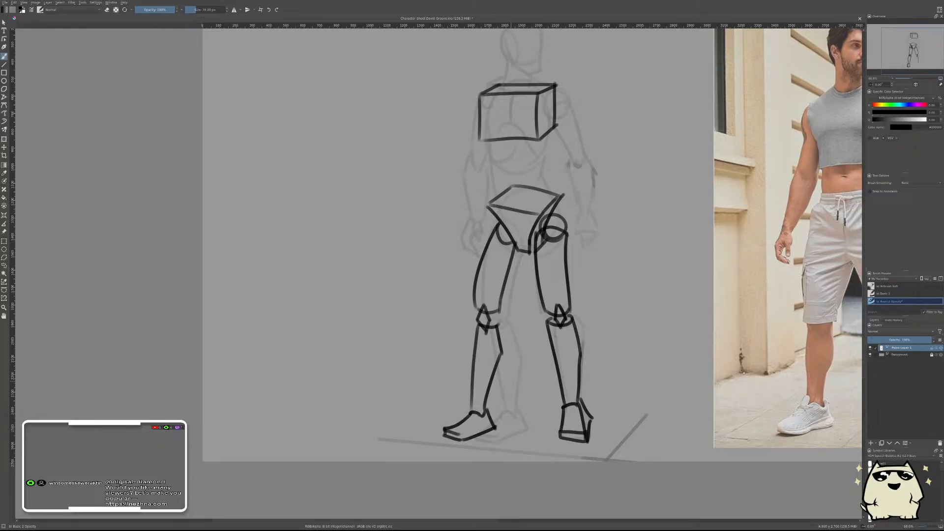
- Overlay the figure with both finished legs on the reference photo to check its proportions, and cancel the transform
{"action": "scroll", "coordinate": [600, 332], "scroll_direction": "down", "scroll_amount": 4}
{"action": "left_click_drag", "start_coordinate": [657, 294], "coordinate": [519, 372]}
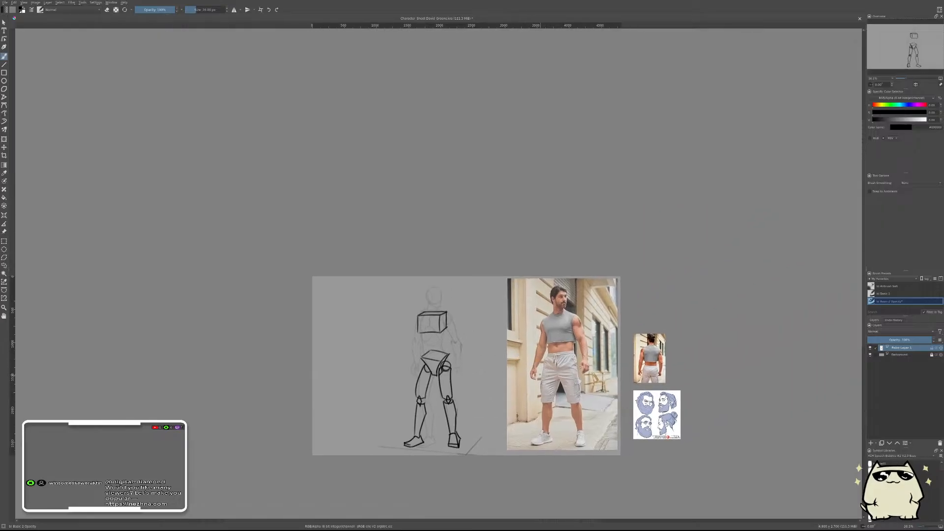
{"action": "key", "text": "r"}
{"action": "key", "text": "ctrl+t"}
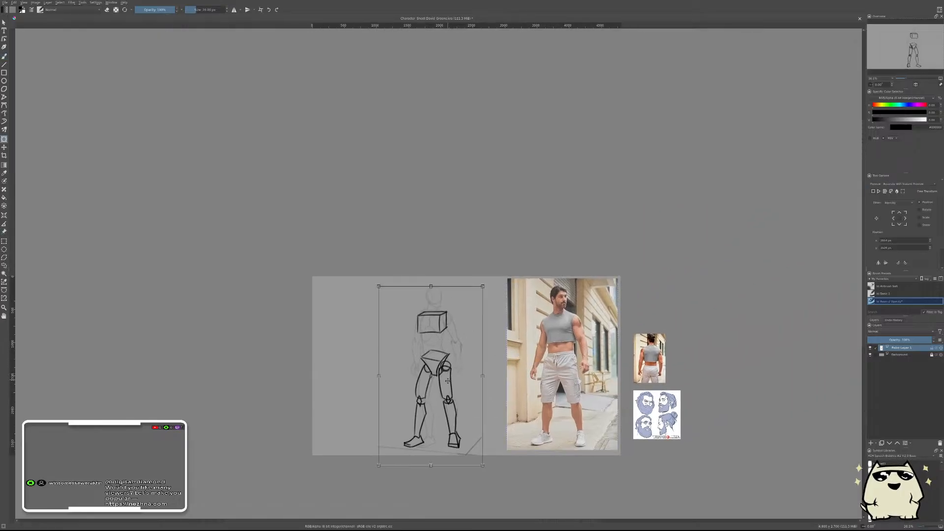
{"action": "left_click_drag", "start_coordinate": [480, 375], "coordinate": [570, 362]}
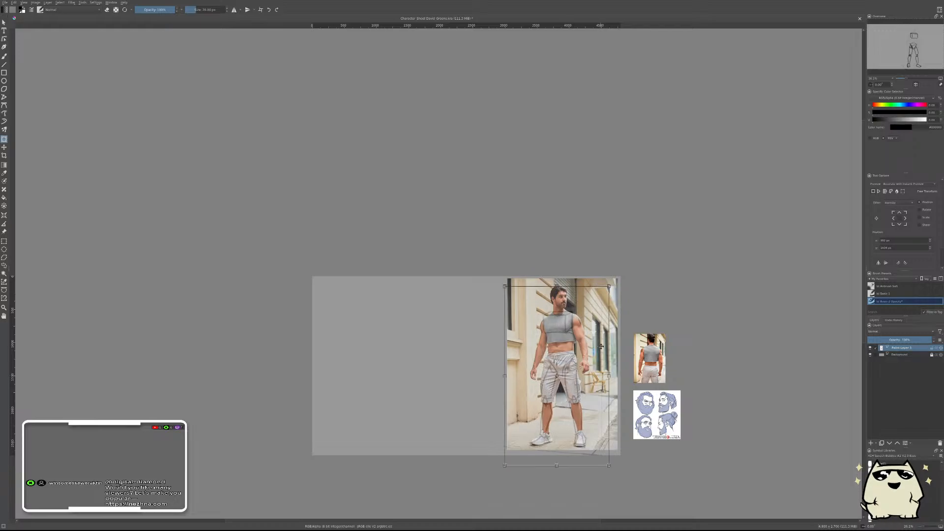
{"action": "key", "text": "Escape"}
- Mirror the canvas view horizontally and save the drawing
{"action": "key", "text": "m"}
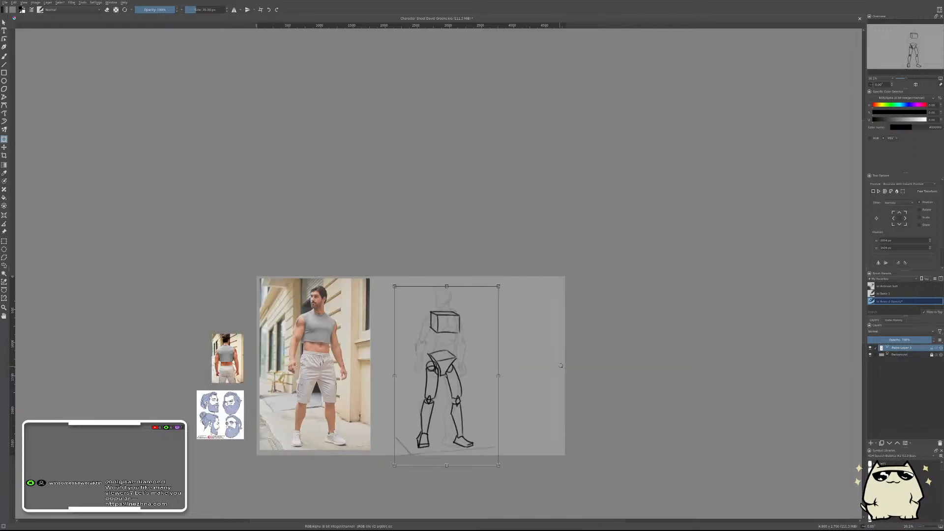
{"action": "key", "text": "ctrl+s"}
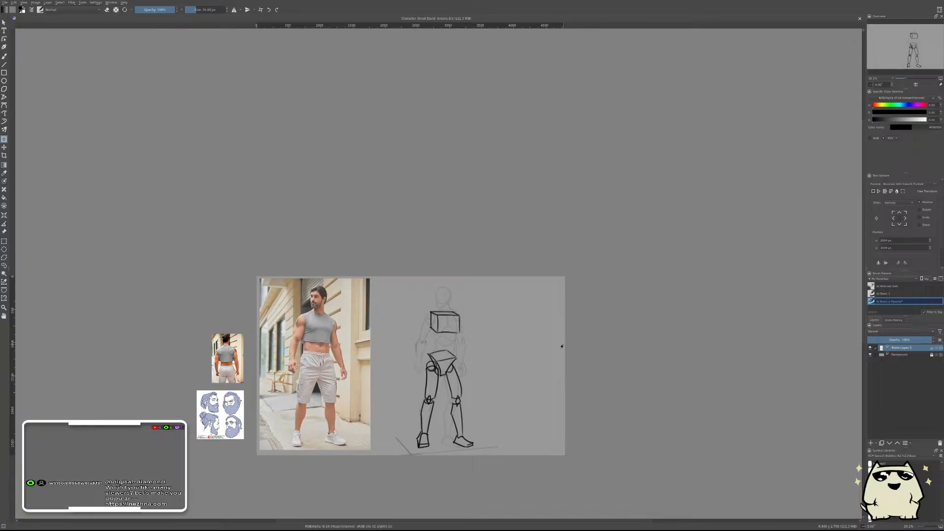
- Draw a shoulder ball at the upper corner of the torso box on the photo's side, undoing rejected circles
{"action": "key", "text": "b"}
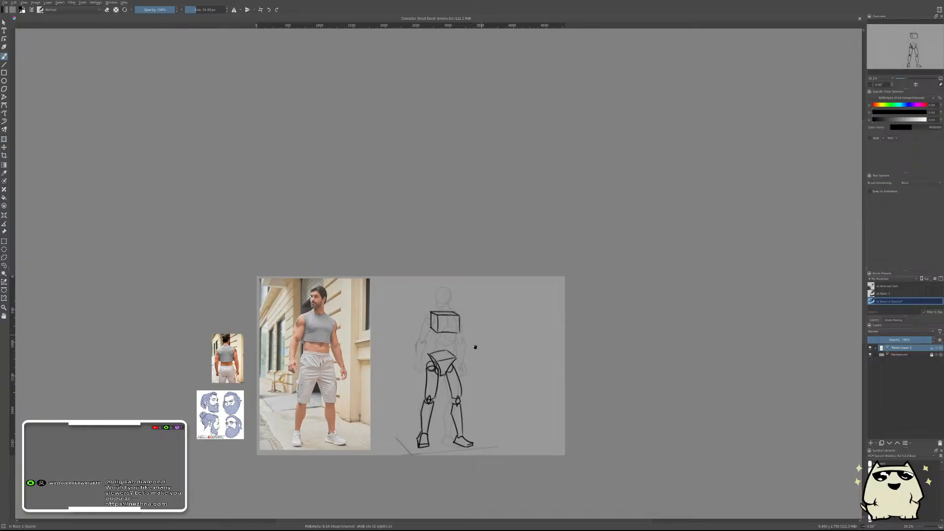
{"action": "left_click_drag", "start_coordinate": [475, 347], "coordinate": [626, 250]}
{"action": "scroll", "coordinate": [581, 307], "scroll_direction": "up", "scroll_amount": 3}
{"action": "scroll", "coordinate": [581, 307], "scroll_direction": "up", "scroll_amount": 3}
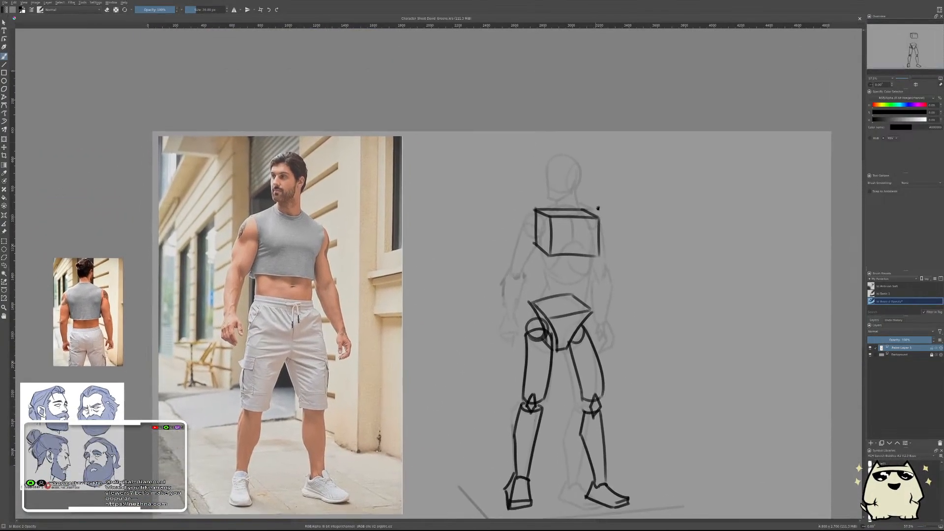
{"action": "left_click_drag", "start_coordinate": [598, 208], "coordinate": [598, 210]}
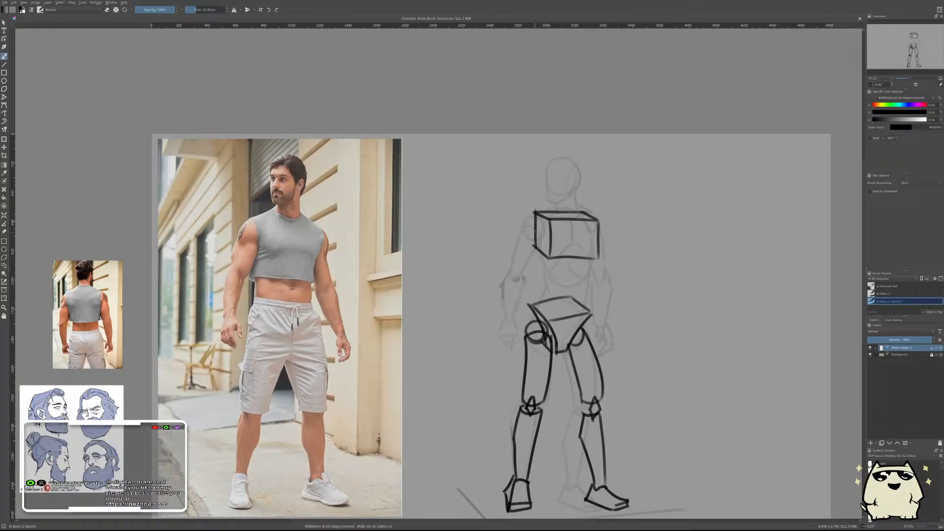
{"action": "mouse_move", "coordinate": [538, 229]}
{"action": "left_mouse_down"}
{"action": "mouse_move", "coordinate": [526, 213]}
{"action": "mouse_move", "coordinate": [545, 234]}
{"action": "mouse_move", "coordinate": [540, 219]}
{"action": "mouse_move", "coordinate": [525, 216]}
{"action": "mouse_move", "coordinate": [527, 232]}
{"action": "mouse_move", "coordinate": [537, 215]}
{"action": "mouse_move", "coordinate": [542, 227]}
{"action": "left_mouse_up"}
{"action": "key", "text": "ctrl+z"}
{"action": "key", "text": "ctrl+z"}
{"action": "key", "text": "ctrl+z"}
{"action": "key", "text": "ctrl+z"}
{"action": "key", "text": "ctrl+z"}
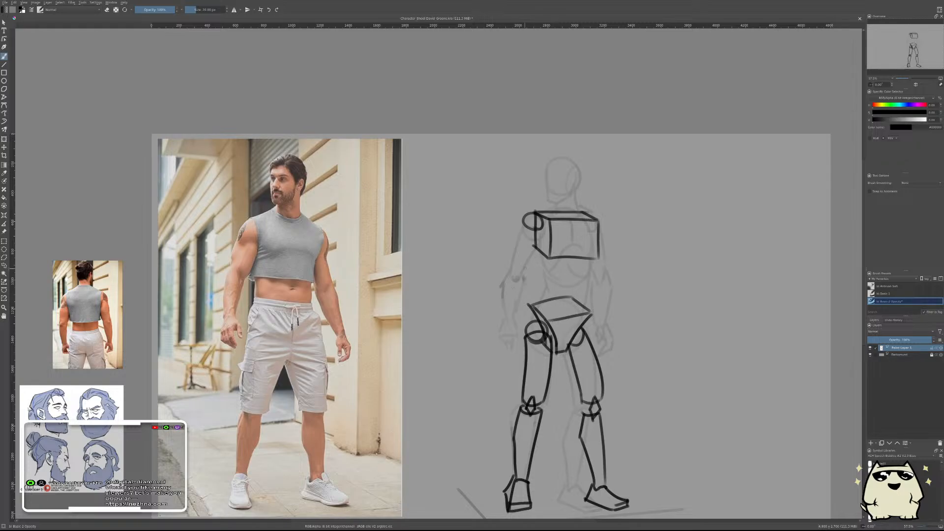
- Draw the elbow circle and the upper arm's two sides between it and the shoulder ball, redoing rejected strokes
{"action": "mouse_move", "coordinate": [518, 270]}
{"action": "left_mouse_down"}
{"action": "mouse_move", "coordinate": [511, 278]}
{"action": "mouse_move", "coordinate": [520, 273]}
{"action": "left_mouse_up"}
{"action": "left_click_drag", "start_coordinate": [541, 222], "coordinate": [519, 272]}
{"action": "key", "text": "ctrl+z"}
{"action": "left_click_drag", "start_coordinate": [542, 224], "coordinate": [520, 273]}
{"action": "left_click_drag", "start_coordinate": [524, 220], "coordinate": [512, 273]}
{"action": "key", "text": "ctrl+z"}
{"action": "left_click_drag", "start_coordinate": [525, 219], "coordinate": [500, 312]}
{"action": "key", "text": "ctrl+z"}
- Draw the forearm's curved outer edge and short wrist line, and reinforce the elbow circle, undoing rejected strokes
{"action": "mouse_move", "coordinate": [513, 269]}
{"action": "left_mouse_down"}
{"action": "mouse_move", "coordinate": [508, 332]}
{"action": "mouse_move", "coordinate": [504, 323]}
{"action": "left_mouse_up"}
{"action": "key", "text": "ctrl+z"}
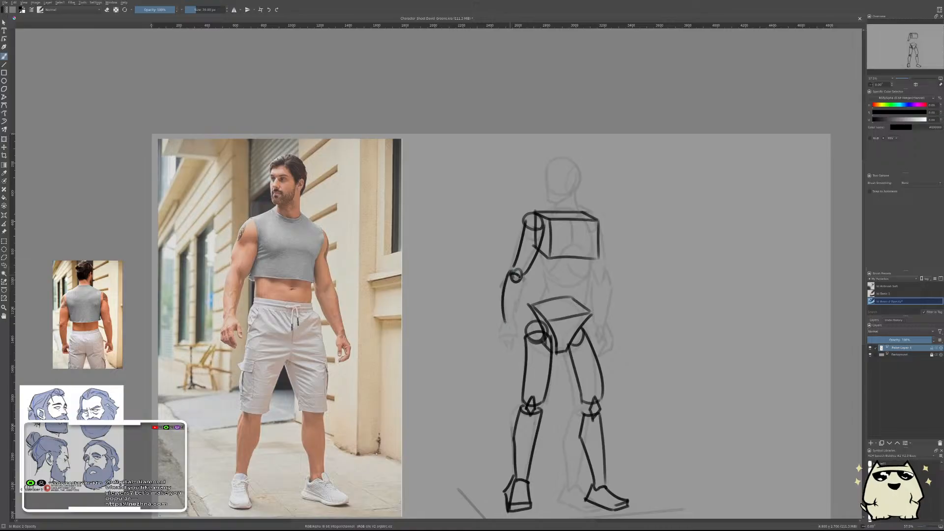
{"action": "left_click_drag", "start_coordinate": [520, 277], "coordinate": [509, 324]}
{"action": "key", "text": "ctrl+z"}
{"action": "mouse_move", "coordinate": [515, 270]}
{"action": "left_mouse_down"}
{"action": "mouse_move", "coordinate": [521, 279]}
{"action": "mouse_move", "coordinate": [515, 270]}
{"action": "left_mouse_up"}
{"action": "left_click_drag", "start_coordinate": [503, 319], "coordinate": [513, 323]}
{"action": "key", "text": "ctrl+z"}
{"action": "left_click_drag", "start_coordinate": [503, 320], "coordinate": [516, 318]}
{"action": "key", "text": "ctrl+z"}
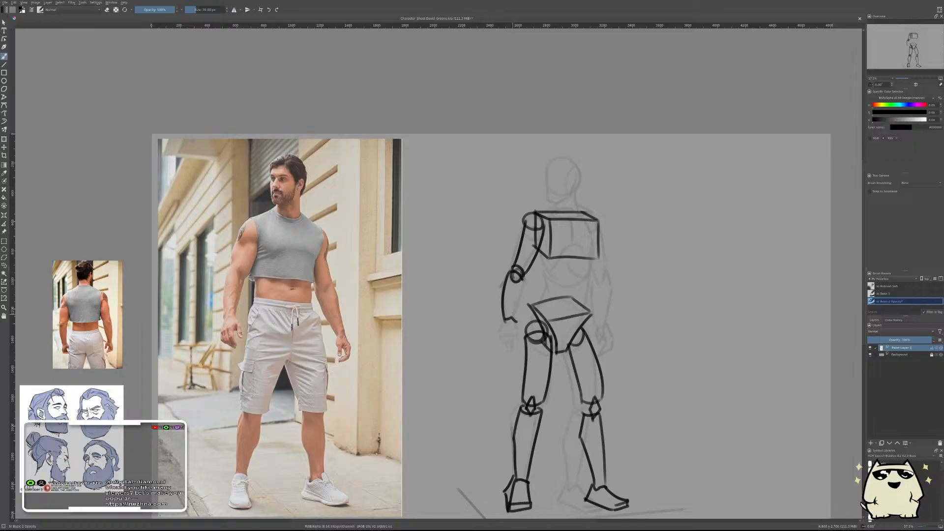
- Close the forearm with its inner edge and block the hand as a small angular shape below the wrist
{"action": "left_click_drag", "start_coordinate": [519, 281], "coordinate": [517, 322]}
{"action": "key", "text": "ctrl+z"}
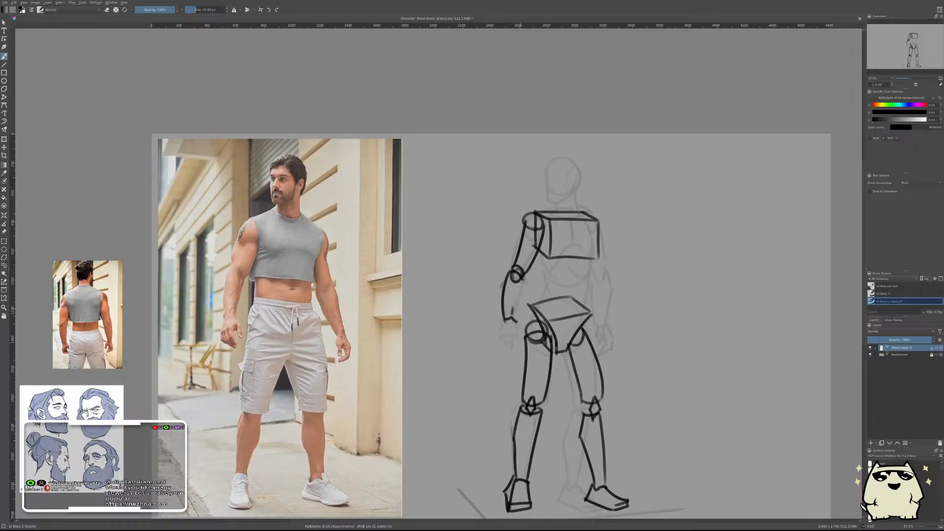
{"action": "left_click_drag", "start_coordinate": [516, 283], "coordinate": [514, 326]}
{"action": "mouse_move", "coordinate": [519, 280]}
{"action": "left_mouse_down"}
{"action": "mouse_move", "coordinate": [514, 321]}
{"action": "mouse_move", "coordinate": [499, 331]}
{"action": "mouse_move", "coordinate": [516, 327]}
{"action": "mouse_move", "coordinate": [507, 348]}
{"action": "mouse_move", "coordinate": [516, 344]}
{"action": "left_mouse_up"}
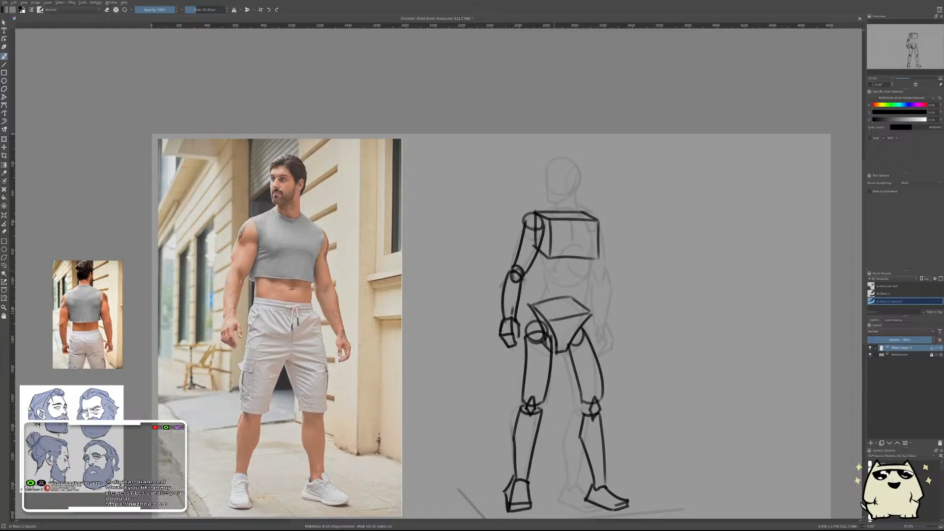
- Flip the mirrored canvas view back to its normal orientation
{"action": "key", "text": "m"}
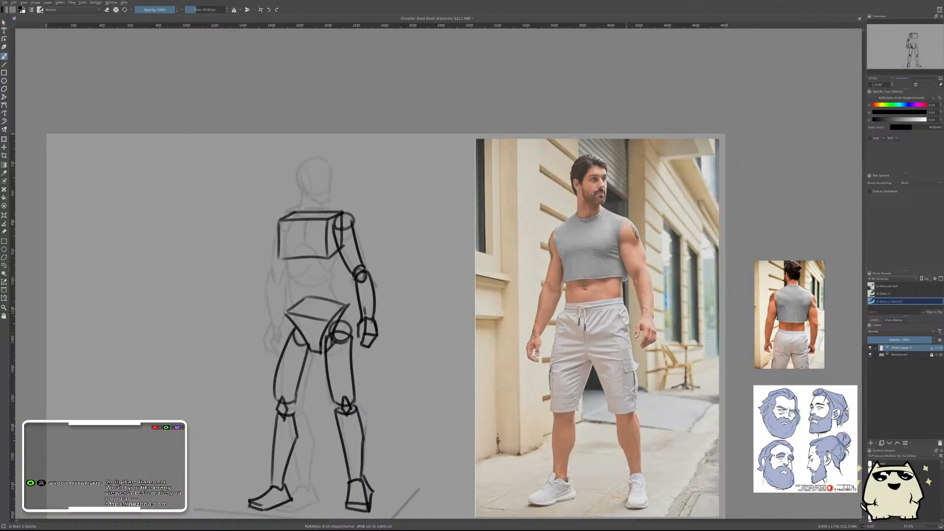
{"action": "mouse_move", "coordinate": [459, 308]}
{"action": "left_mouse_down"}
{"action": "mouse_move", "coordinate": [526, 309]}
{"action": "mouse_move", "coordinate": [598, 276]}
{"action": "mouse_move", "coordinate": [516, 246]}
{"action": "left_mouse_up"}
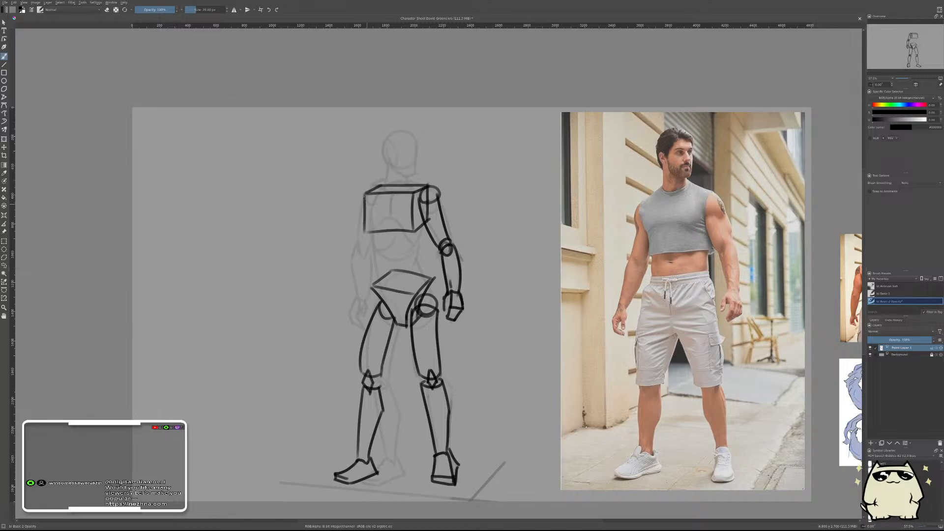
- Try a shoulder ball at the torso box's upper corner farther from the photo, redrawing rejected circles
{"action": "mouse_move", "coordinate": [374, 186]}
{"action": "left_mouse_down"}
{"action": "mouse_move", "coordinate": [352, 207]}
{"action": "mouse_move", "coordinate": [360, 209]}
{"action": "mouse_move", "coordinate": [351, 205]}
{"action": "mouse_move", "coordinate": [369, 195]}
{"action": "left_mouse_up"}
{"action": "key", "text": "ctrl+z"}
{"action": "key", "text": "ctrl+z"}
{"action": "key", "text": "ctrl+z"}
{"action": "key", "text": "ctrl+z"}
- Place the figure over the reference photo to compare the shoulders and arm, and undo the placement
{"action": "left_click", "coordinate": [4, 231]}
{"action": "key", "text": "ctrl+t"}
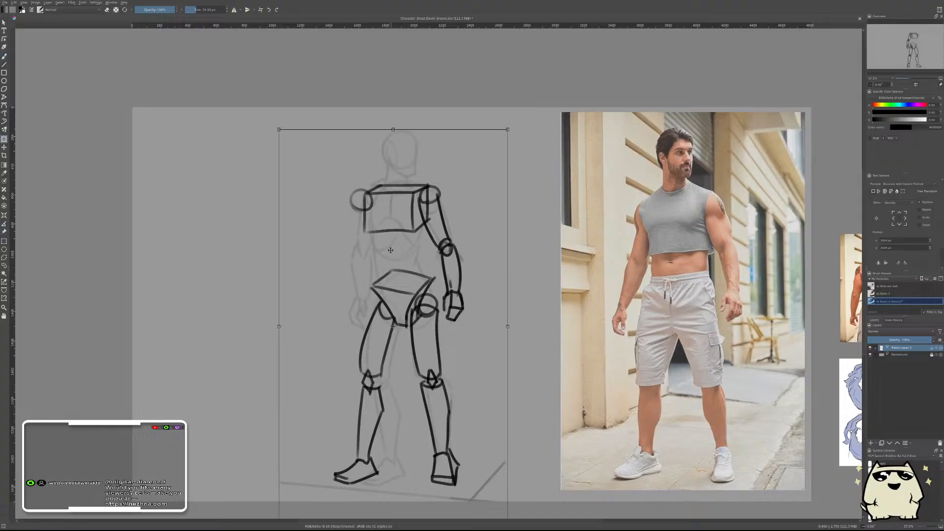
{"action": "mouse_move", "coordinate": [396, 262]}
{"action": "left_mouse_down"}
{"action": "mouse_move", "coordinate": [525, 247]}
{"action": "mouse_move", "coordinate": [679, 266]}
{"action": "left_mouse_up"}
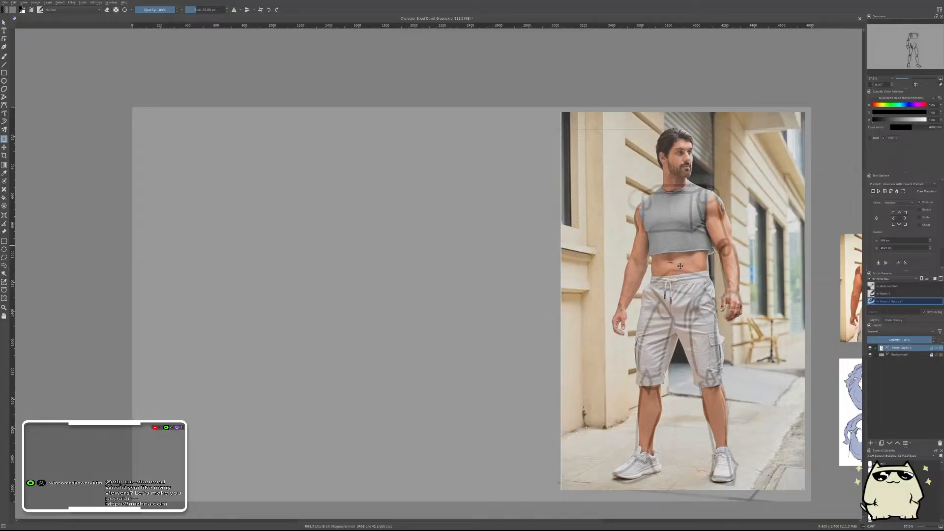
{"action": "key", "text": "ctrl+z"}
{"action": "key", "text": "ctrl+z"}
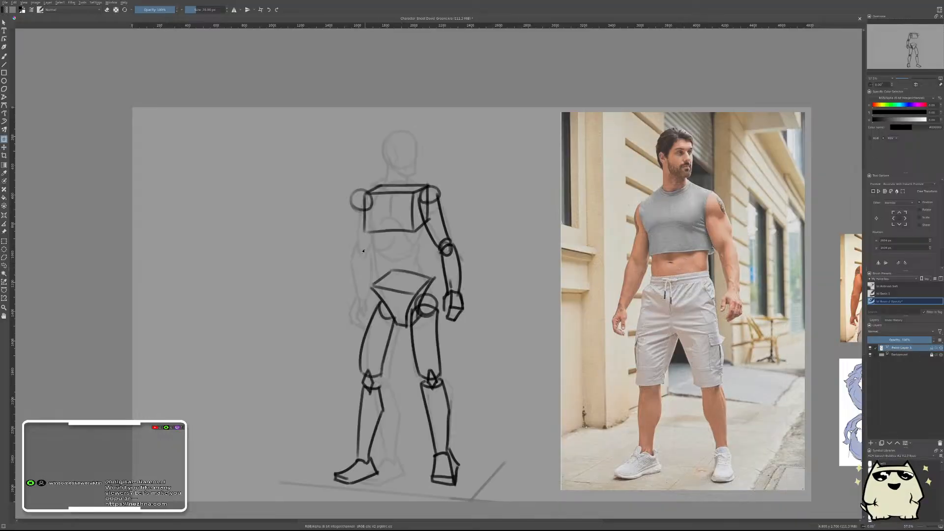
- Undo the farther shoulder ball and erase the torso box's upper edges on that side
{"action": "key", "text": "ctrl+z"}
{"action": "key", "text": "b"}
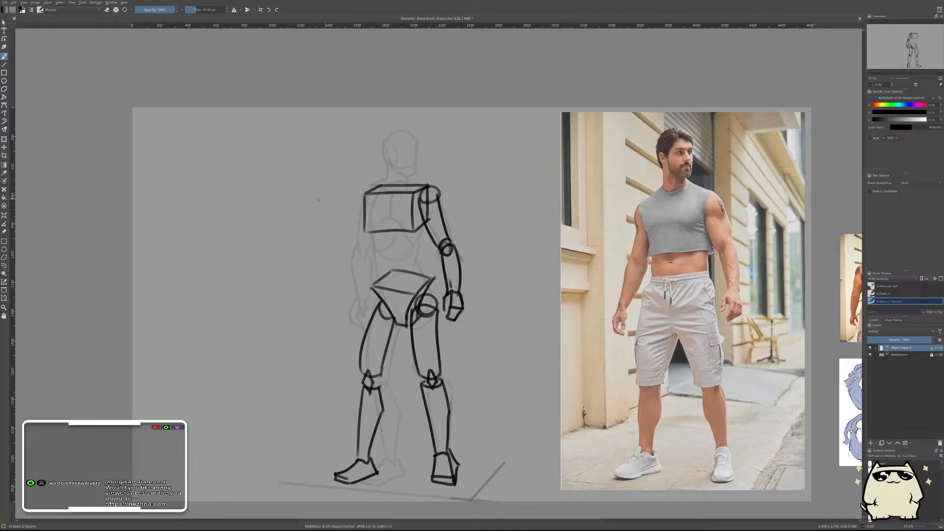
{"action": "key", "text": "e"}
{"action": "mouse_move", "coordinate": [366, 193]}
{"action": "left_mouse_down"}
{"action": "mouse_move", "coordinate": [416, 189]}
{"action": "mouse_move", "coordinate": [408, 182]}
{"action": "left_mouse_up"}
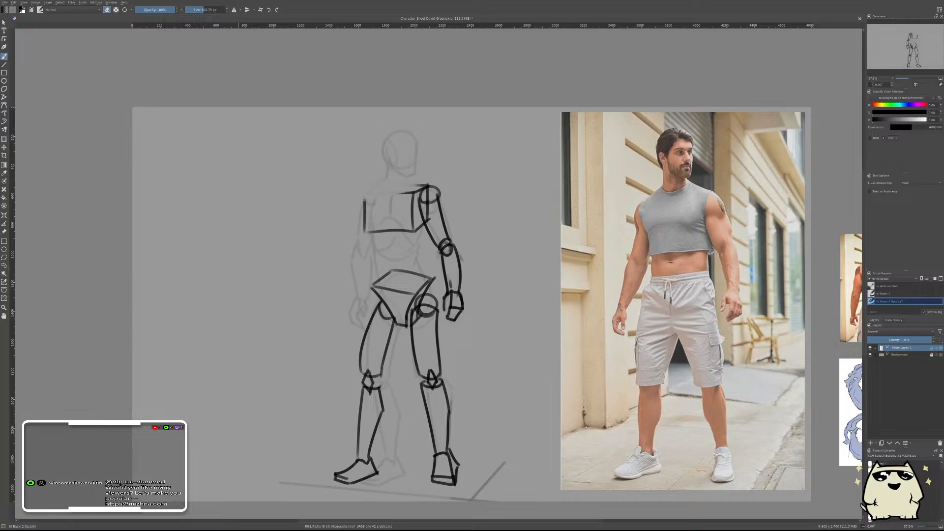
- Erase the torso box's lower edge and reduce the brush size for drawing
{"action": "mouse_move", "coordinate": [367, 231]}
{"action": "left_mouse_down"}
{"action": "mouse_move", "coordinate": [407, 236]}
{"action": "mouse_move", "coordinate": [384, 231]}
{"action": "left_mouse_up"}
{"action": "double_click", "coordinate": [217, 7]}
{"action": "type", "text": "20"}
{"action": "key", "text": "Return"}
{"action": "key", "text": "e"}
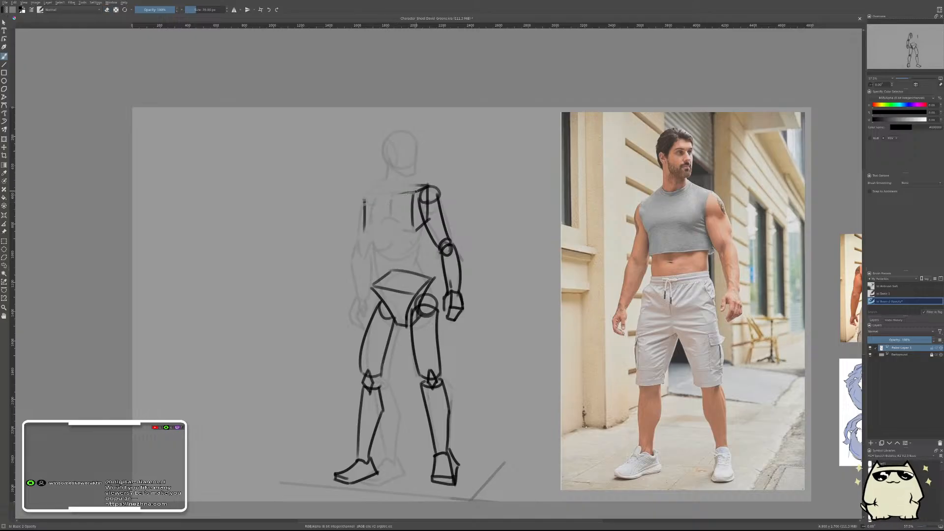
- Redraw the torso box's upper edges, slanting down from the finished shoulder to the corner farther from the photo
{"action": "left_click_drag", "start_coordinate": [353, 207], "coordinate": [416, 192]}
{"action": "key", "text": "ctrl+z"}
{"action": "key", "text": "ctrl+z"}
{"action": "mouse_move", "coordinate": [357, 203]}
{"action": "left_mouse_down"}
{"action": "mouse_move", "coordinate": [416, 193]}
{"action": "mouse_move", "coordinate": [375, 195]}
{"action": "mouse_move", "coordinate": [368, 236]}
{"action": "left_mouse_up"}
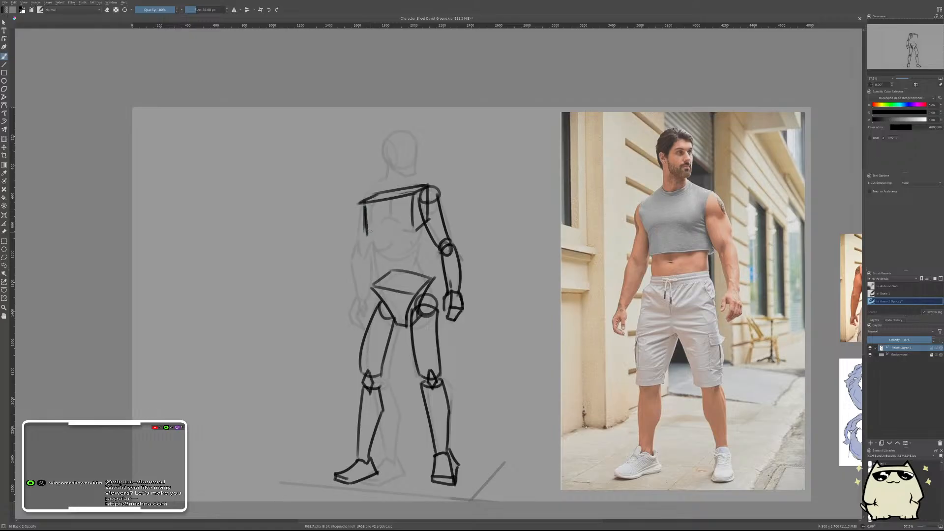
{"action": "key", "text": "ctrl+z"}
- Redraw the torso box's side and slanted lower edges, and erase the leftover old side line
{"action": "left_click_drag", "start_coordinate": [364, 204], "coordinate": [373, 245]}
{"action": "key", "text": "ctrl+z"}
{"action": "mouse_move", "coordinate": [362, 202]}
{"action": "left_mouse_down"}
{"action": "mouse_move", "coordinate": [371, 242]}
{"action": "mouse_move", "coordinate": [426, 228]}
{"action": "left_mouse_up"}
{"action": "key", "text": "ctrl+z"}
{"action": "left_click_drag", "start_coordinate": [366, 240], "coordinate": [426, 227]}
{"action": "left_click_drag", "start_coordinate": [417, 195], "coordinate": [418, 232]}
{"action": "key", "text": "e"}
{"action": "mouse_move", "coordinate": [364, 213]}
{"action": "left_mouse_down"}
{"action": "mouse_move", "coordinate": [365, 229]}
{"action": "mouse_move", "coordinate": [364, 202]}
{"action": "left_mouse_up"}
{"action": "key", "text": "e"}
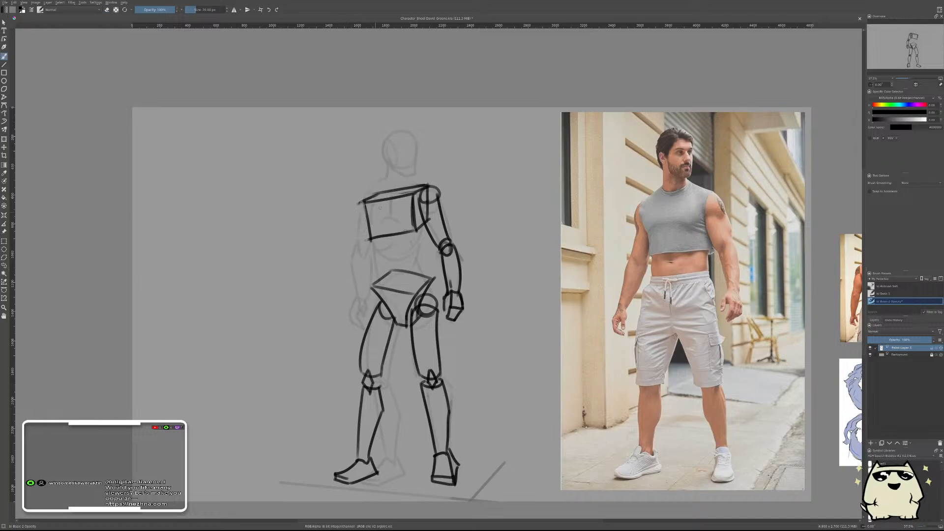
- Erase the overlapping inner lines of the shoulder, elbow and hip balls on the photo's side of the figure
{"action": "key", "text": "e"}
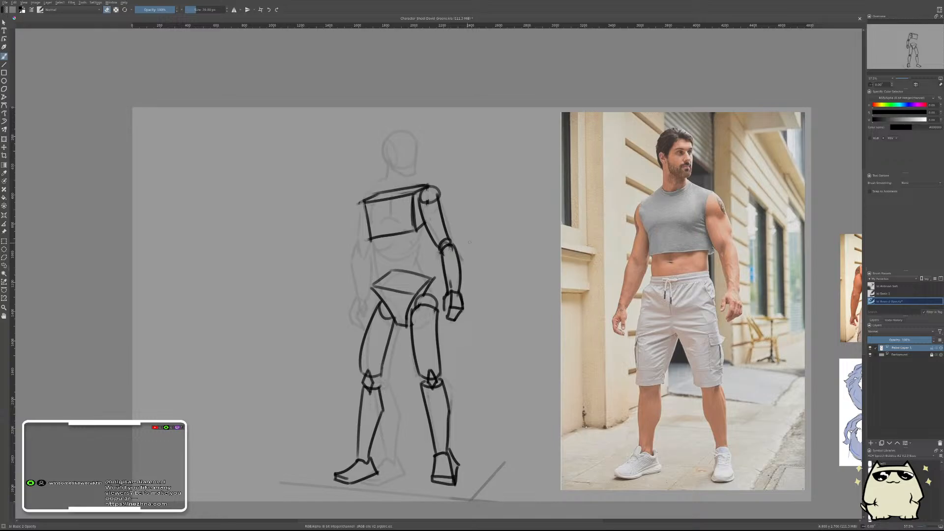
{"action": "key", "text": "e"}
{"action": "key", "text": "e"}
{"action": "key", "text": "e"}
- Draw the farther shoulder ball just outside the torso box's upper corner, replacing the rejected attempts
{"action": "left_click_drag", "start_coordinate": [362, 203], "coordinate": [359, 252]}
{"action": "key", "text": "ctrl+z"}
{"action": "mouse_move", "coordinate": [357, 217]}
{"action": "left_mouse_down"}
{"action": "mouse_move", "coordinate": [373, 221]}
{"action": "mouse_move", "coordinate": [361, 219]}
{"action": "left_mouse_up"}
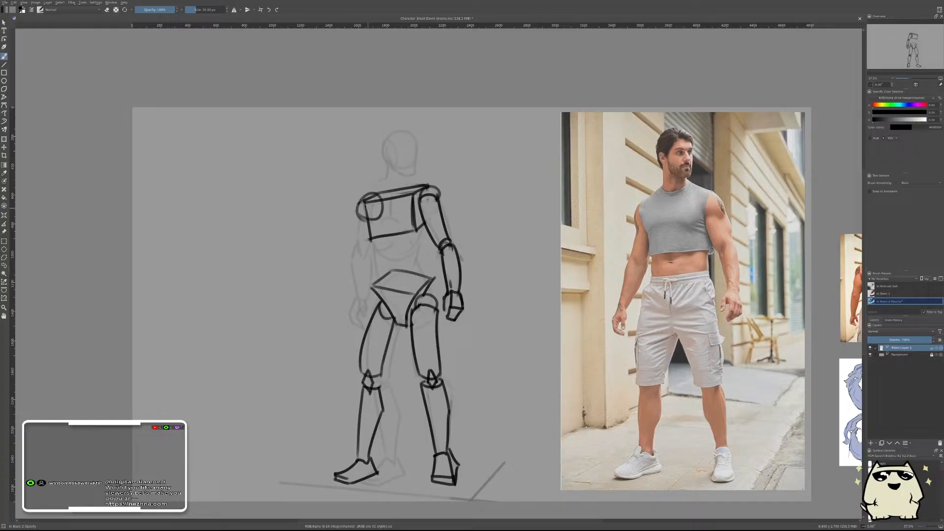
{"action": "key", "text": "ctrl+z"}
{"action": "left_click_drag", "start_coordinate": [357, 197], "coordinate": [365, 196]}
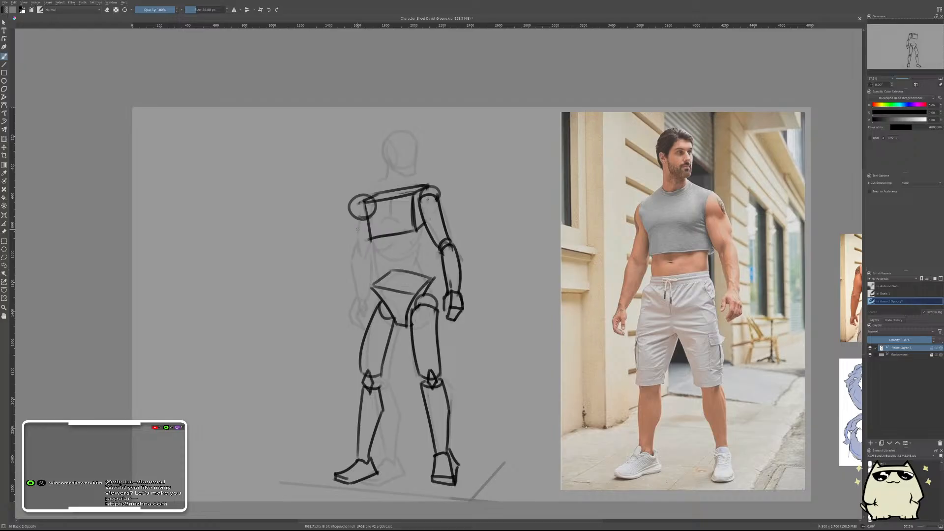
- Place the figure over the reference photo to compare the torso box and new shoulder ball, and undo the placement
{"action": "key", "text": "r"}
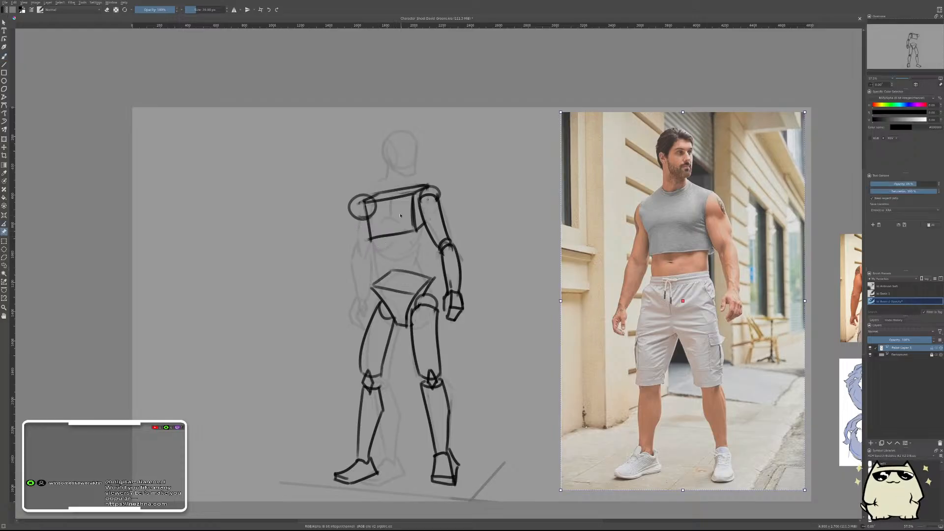
{"action": "key", "text": "ctrl+t"}
{"action": "left_click_drag", "start_coordinate": [398, 220], "coordinate": [674, 233]}
{"action": "key", "text": "ctrl+z"}
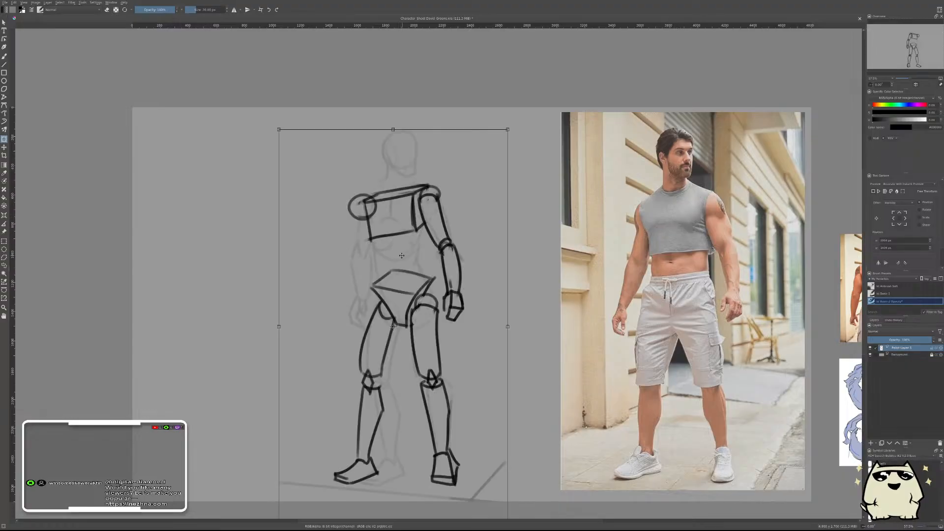
{"action": "key", "text": "b"}
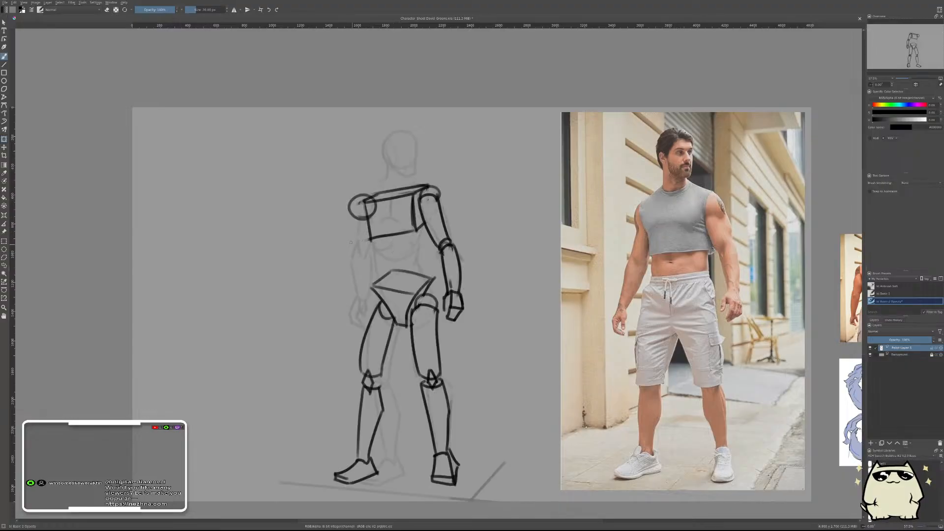
- Block in the farther upper arm as a tapered cylinder from the shoulder ball down to the elbow
{"action": "left_click_drag", "start_coordinate": [351, 222], "coordinate": [374, 213]}
{"action": "key", "text": "ctrl+z"}
{"action": "left_click_drag", "start_coordinate": [350, 214], "coordinate": [369, 224]}
{"action": "key", "text": "ctrl+z"}
{"action": "key", "text": "ctrl+z"}
{"action": "key", "text": "ctrl+z"}
{"action": "left_click_drag", "start_coordinate": [351, 217], "coordinate": [347, 257]}
{"action": "mouse_move", "coordinate": [350, 219]}
{"action": "left_mouse_down"}
{"action": "mouse_move", "coordinate": [346, 259]}
{"action": "mouse_move", "coordinate": [365, 258]}
{"action": "mouse_move", "coordinate": [343, 297]}
{"action": "left_mouse_up"}
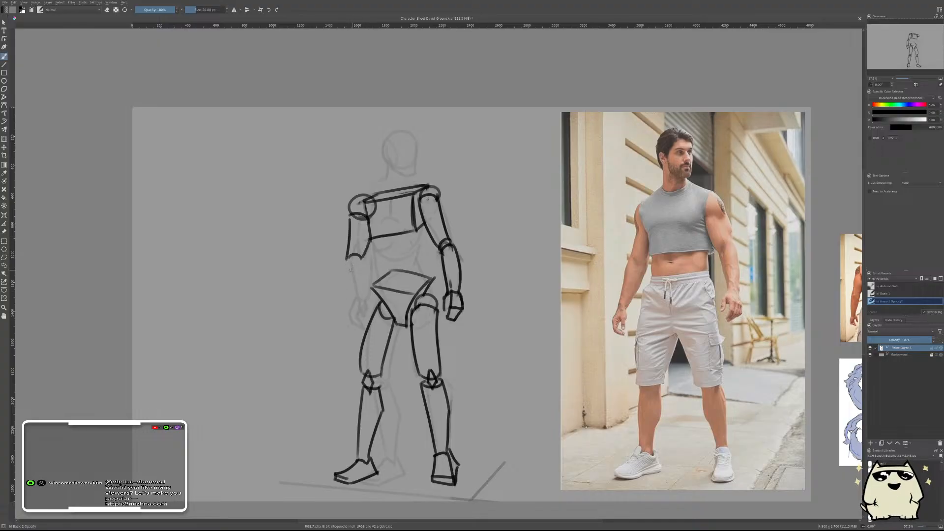
- Sketch the farther elbow joint and both sides of the forearm, redrawing rejected strokes
{"action": "mouse_move", "coordinate": [358, 251]}
{"action": "left_mouse_down"}
{"action": "mouse_move", "coordinate": [347, 268]}
{"action": "mouse_move", "coordinate": [360, 264]}
{"action": "left_mouse_up"}
{"action": "key", "text": "ctrl+z"}
{"action": "key", "text": "ctrl+z"}
{"action": "left_click_drag", "start_coordinate": [350, 262], "coordinate": [345, 304]}
{"action": "key", "text": "ctrl+z"}
{"action": "left_click_drag", "start_coordinate": [349, 263], "coordinate": [344, 302]}
{"action": "key", "text": "ctrl+z"}
{"action": "left_click_drag", "start_coordinate": [350, 260], "coordinate": [348, 299]}
{"action": "key", "text": "ctrl+z"}
{"action": "left_click_drag", "start_coordinate": [360, 262], "coordinate": [353, 300]}
- Place the figure over the reference photo to compare the farther forearm, and undo the placement
{"action": "key", "text": "ctrl+t"}
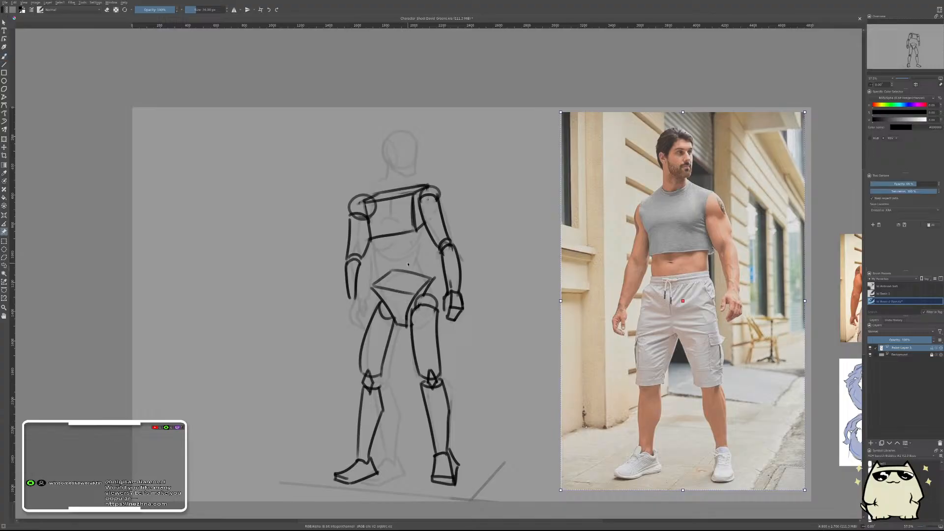
{"action": "left_click_drag", "start_coordinate": [429, 269], "coordinate": [688, 286]}
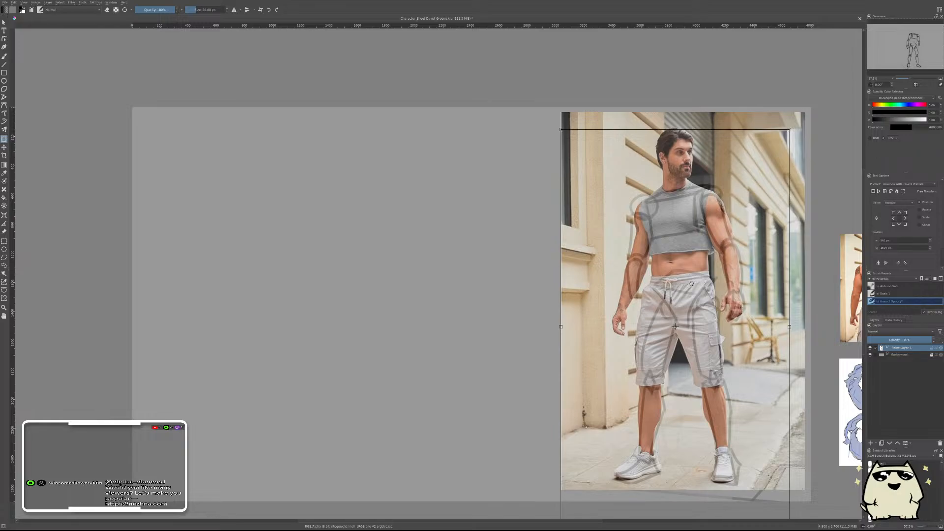
{"action": "key", "text": "ctrl+z"}
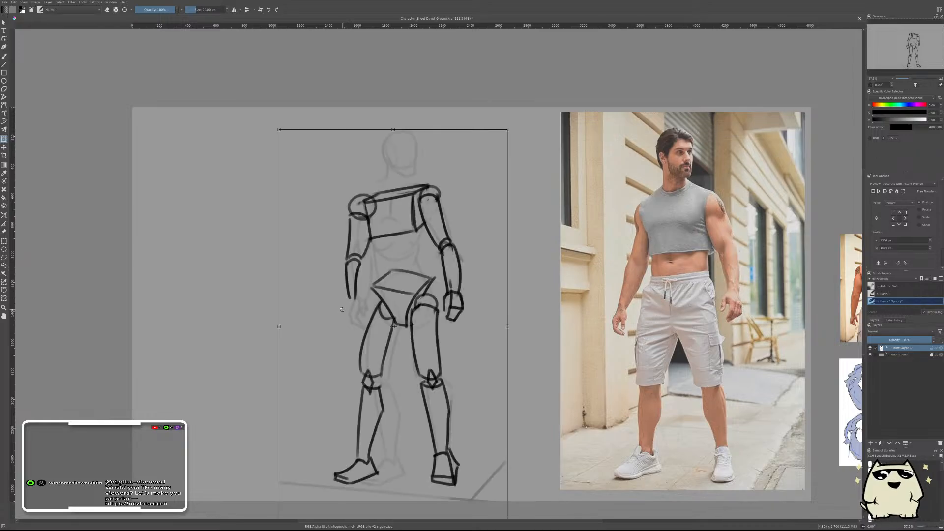
- Undo the short forearm strokes, redraw the forearm longer and block in the hand at its end
{"action": "key", "text": "ctrl+z"}
{"action": "key", "text": "ctrl+z"}
{"action": "key", "text": "ctrl+z"}
{"action": "key", "text": "b"}
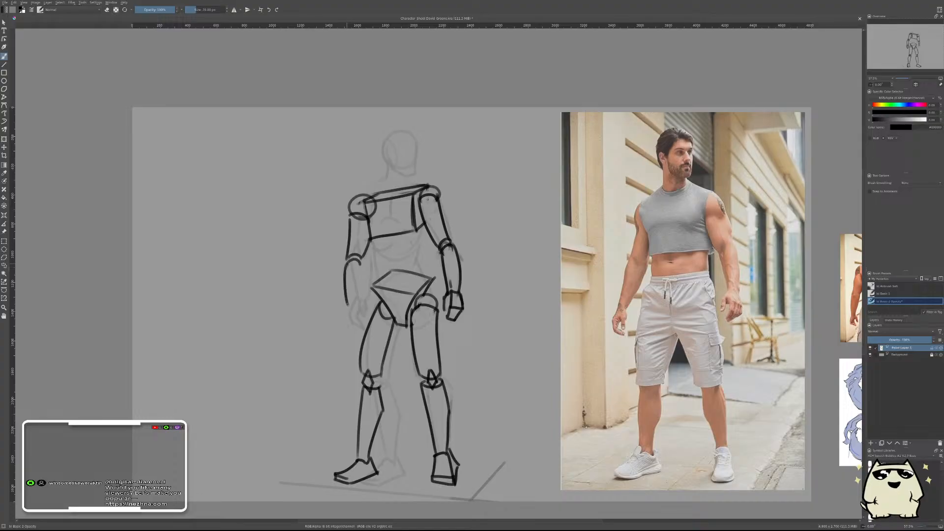
{"action": "left_click_drag", "start_coordinate": [355, 263], "coordinate": [352, 307]}
{"action": "mouse_move", "coordinate": [362, 265]}
{"action": "left_mouse_down"}
{"action": "mouse_move", "coordinate": [338, 330]}
{"action": "mouse_move", "coordinate": [340, 322]}
{"action": "mouse_move", "coordinate": [354, 331]}
{"action": "mouse_move", "coordinate": [359, 314]}
{"action": "mouse_move", "coordinate": [353, 331]}
{"action": "mouse_move", "coordinate": [344, 319]}
{"action": "mouse_move", "coordinate": [353, 331]}
{"action": "left_mouse_up"}
{"action": "key", "text": "ctrl+z"}
{"action": "key", "text": "ctrl+z"}
{"action": "key", "text": "ctrl+z"}
{"action": "key", "text": "ctrl+z"}
{"action": "key", "text": "ctrl+z"}
{"action": "key", "text": "ctrl+z"}
{"action": "key", "text": "ctrl+z"}
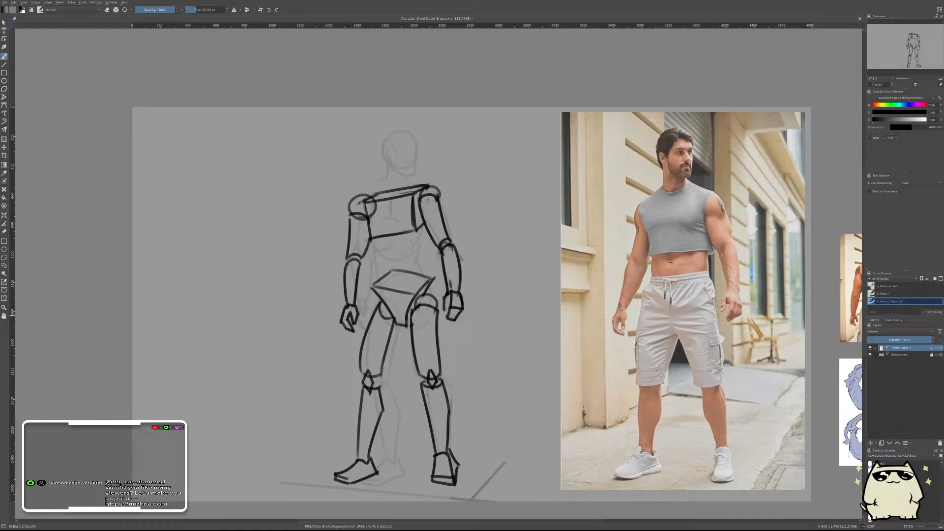
- Place the figure over the reference photo to compare the completed farther arm and hand, and undo the placement
{"action": "left_click", "coordinate": [4, 231]}
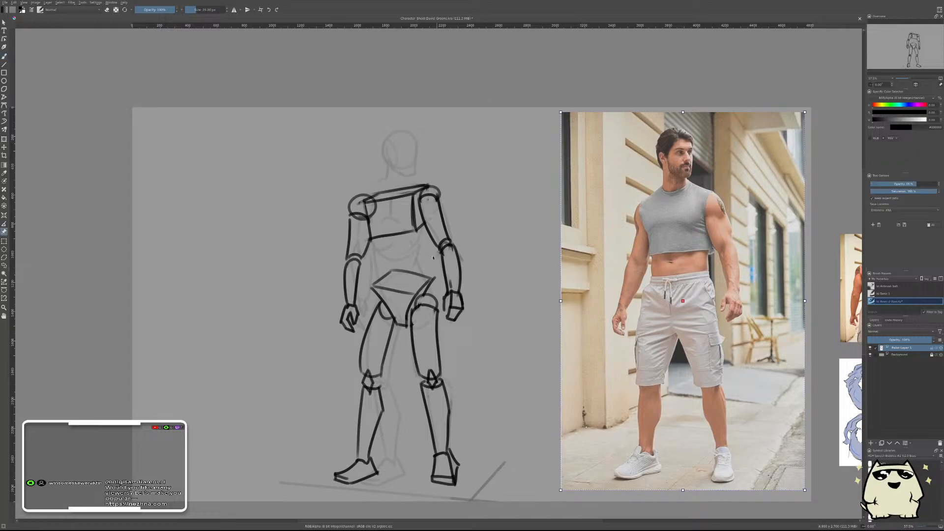
{"action": "key", "text": "ctrl+t"}
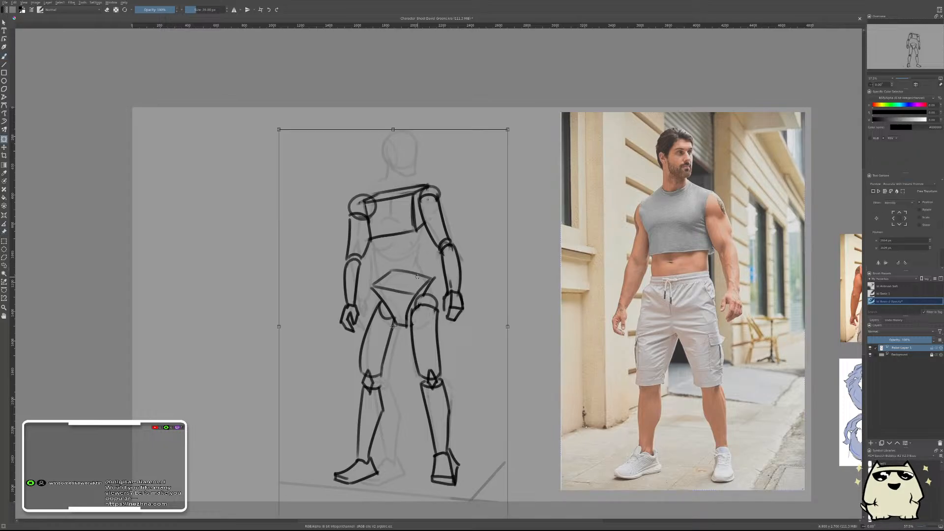
{"action": "left_click_drag", "start_coordinate": [435, 292], "coordinate": [684, 287]}
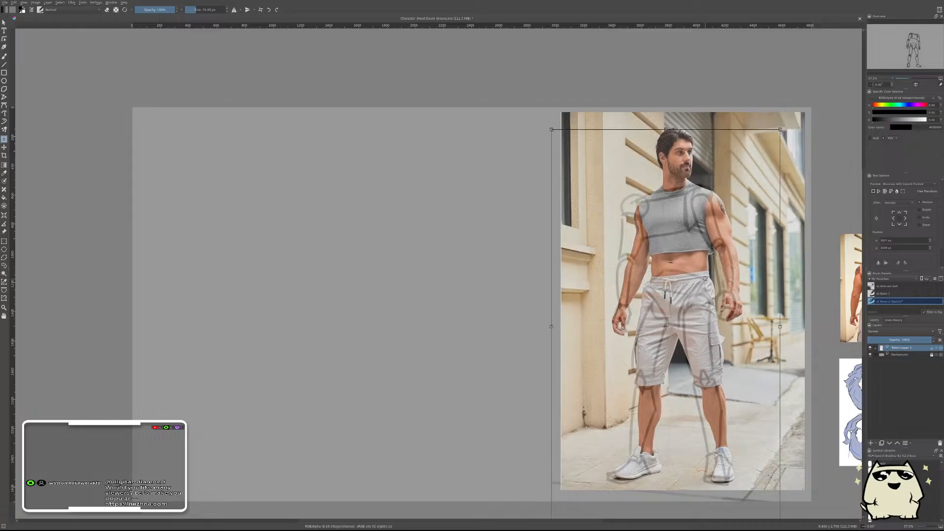
{"action": "left_click_drag", "start_coordinate": [667, 294], "coordinate": [672, 296]}
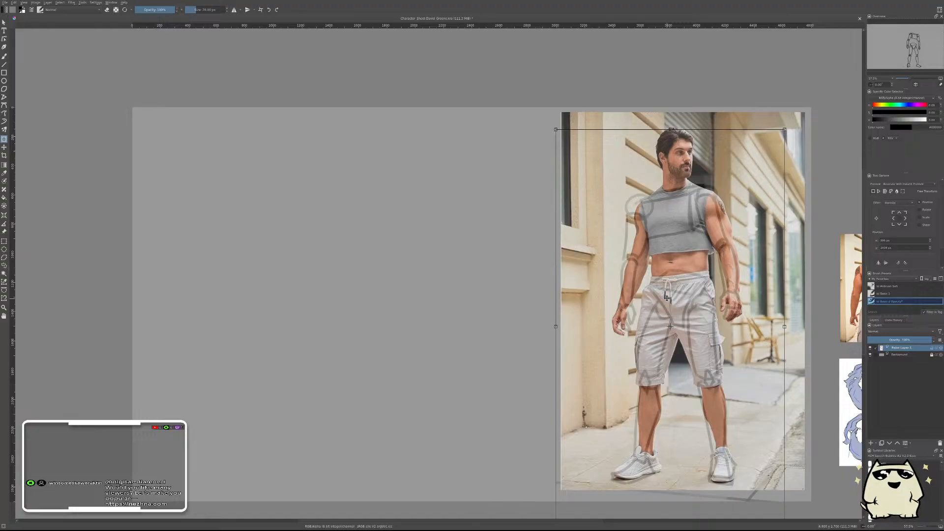
{"action": "key", "text": "ctrl+z"}
{"action": "key", "text": "ctrl+z"}
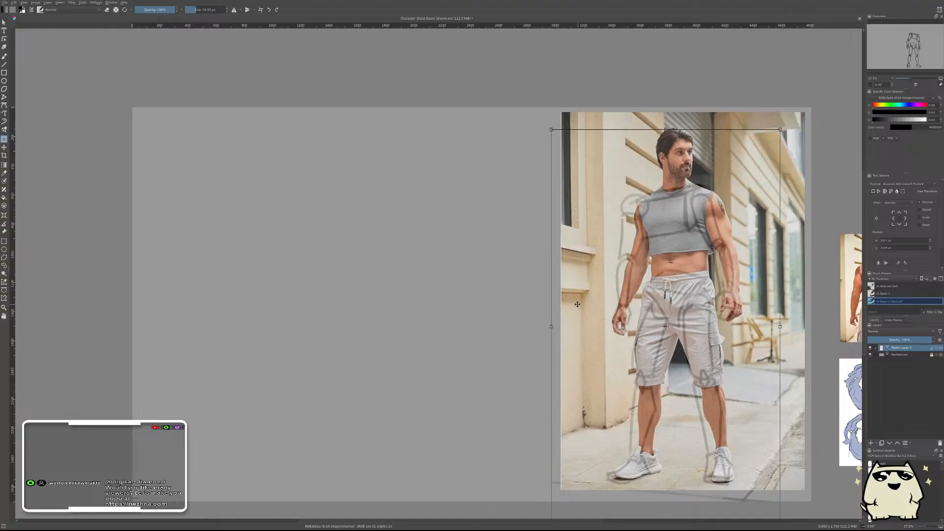
- Mirror the canvas view and draw the head's circle, side oval and jaw over the faded sketch
{"action": "key", "text": "m"}
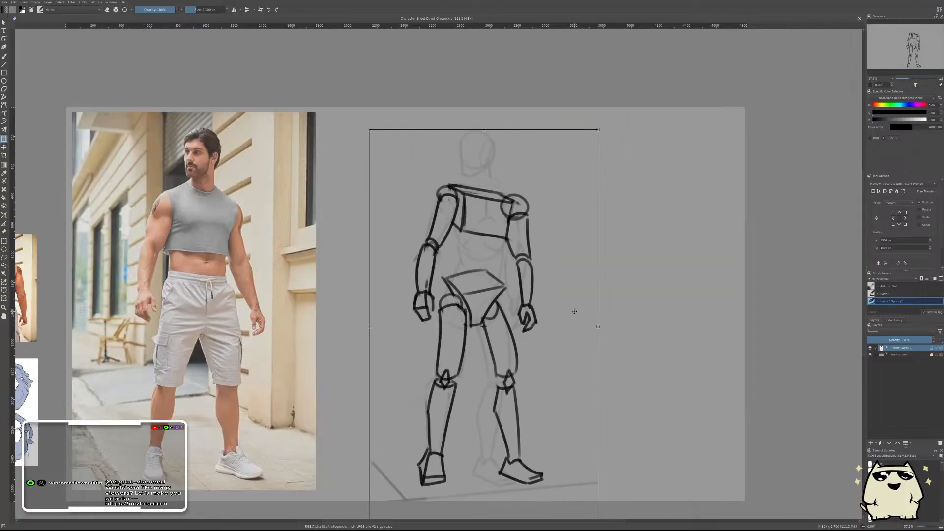
{"action": "key", "text": "b"}
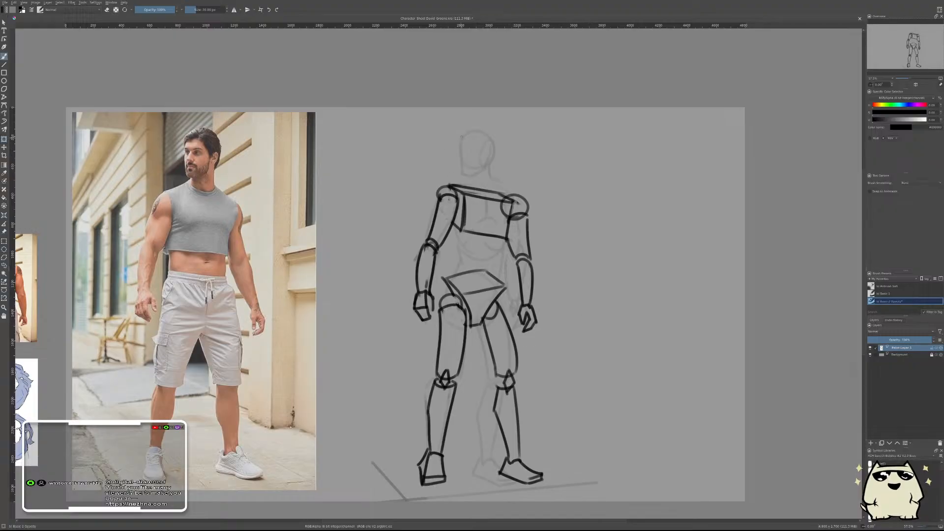
{"action": "mouse_move", "coordinate": [477, 123]}
{"action": "left_mouse_down"}
{"action": "mouse_move", "coordinate": [463, 158]}
{"action": "mouse_move", "coordinate": [503, 133]}
{"action": "mouse_move", "coordinate": [474, 165]}
{"action": "mouse_move", "coordinate": [491, 148]}
{"action": "mouse_move", "coordinate": [484, 131]}
{"action": "mouse_move", "coordinate": [463, 175]}
{"action": "mouse_move", "coordinate": [486, 168]}
{"action": "mouse_move", "coordinate": [471, 179]}
{"action": "mouse_move", "coordinate": [492, 147]}
{"action": "left_mouse_up"}
{"action": "key", "text": "ctrl+z"}
{"action": "key", "text": "ctrl+z"}
{"action": "key", "text": "ctrl+z"}
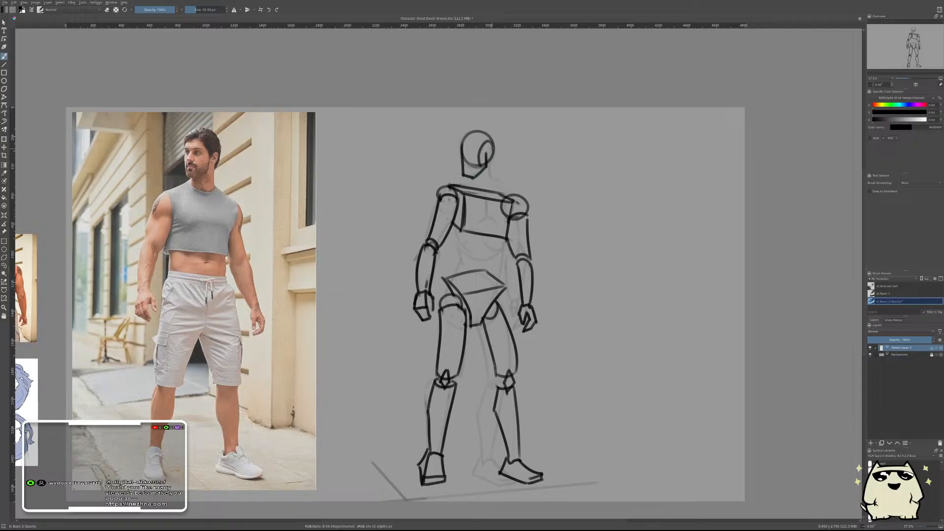
{"action": "key", "text": "ctrl+z"}
{"action": "left_click_drag", "start_coordinate": [485, 166], "coordinate": [494, 146]}
{"action": "key", "text": "ctrl+z"}
- Draw the neck from the head down to the torso box, with a slope out to the shoulder
{"action": "left_click_drag", "start_coordinate": [491, 161], "coordinate": [496, 194]}
{"action": "key", "text": "ctrl+z"}
{"action": "key", "text": "ctrl+z"}
{"action": "left_click_drag", "start_coordinate": [490, 161], "coordinate": [492, 195]}
{"action": "key", "text": "ctrl+z"}
{"action": "mouse_move", "coordinate": [491, 157]}
{"action": "left_mouse_down"}
{"action": "mouse_move", "coordinate": [492, 189]}
{"action": "mouse_move", "coordinate": [495, 180]}
{"action": "mouse_move", "coordinate": [507, 201]}
{"action": "mouse_move", "coordinate": [470, 189]}
{"action": "mouse_move", "coordinate": [494, 195]}
{"action": "left_mouse_up"}
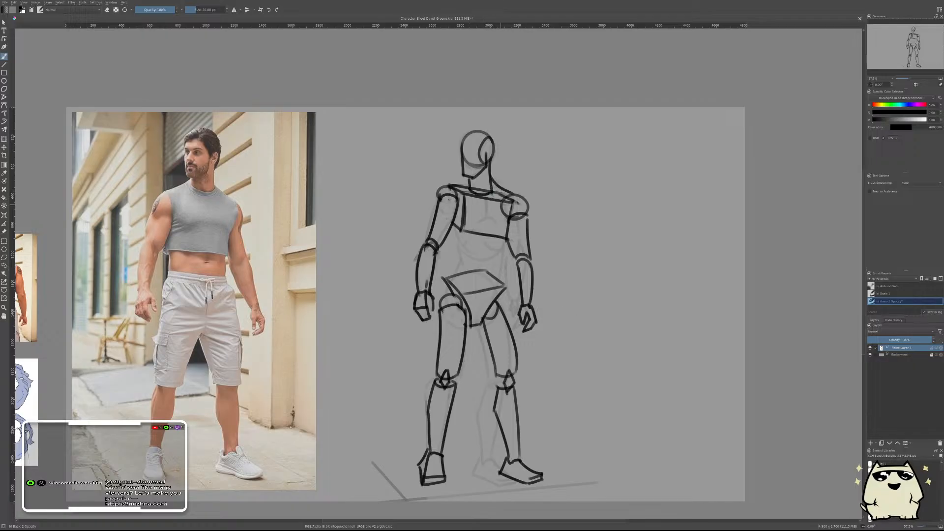
- Place the figure over the mirrored reference photo to check the head and neck, restore it and unmirror the view
{"action": "key", "text": "r"}
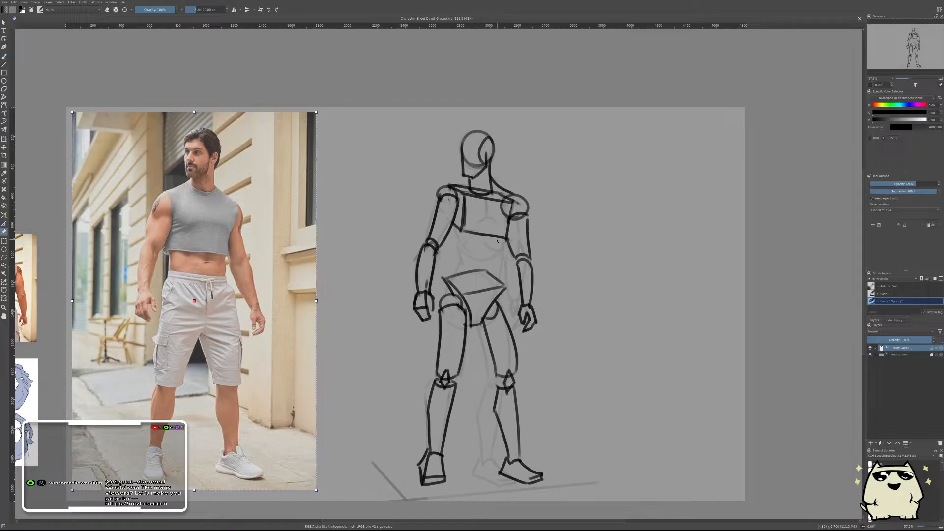
{"action": "key", "text": "ctrl+t"}
{"action": "left_click_drag", "start_coordinate": [495, 241], "coordinate": [211, 273]}
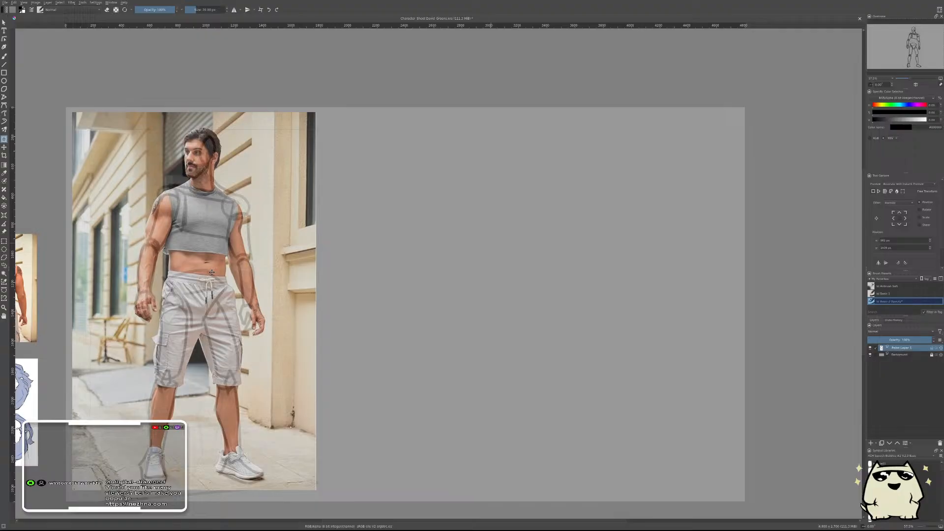
{"action": "left_click_drag", "start_coordinate": [212, 271], "coordinate": [213, 272]}
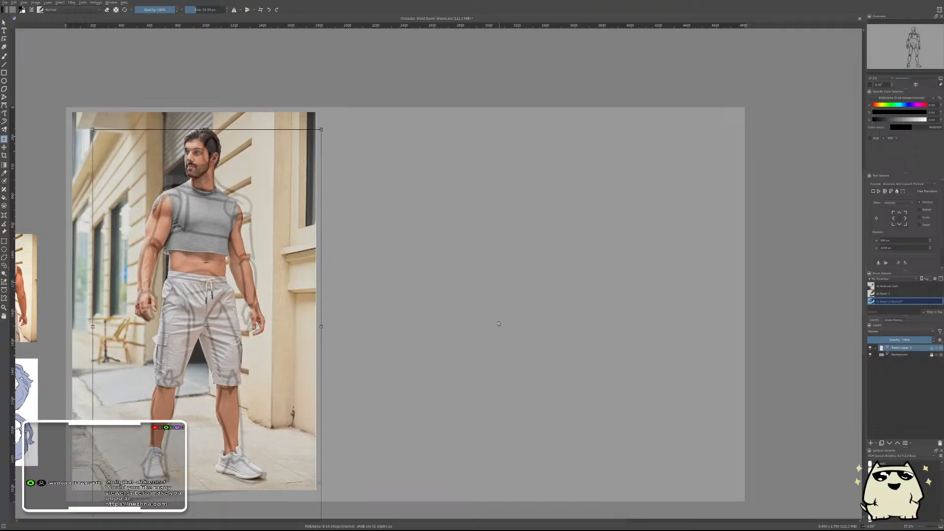
{"action": "key", "text": "m"}
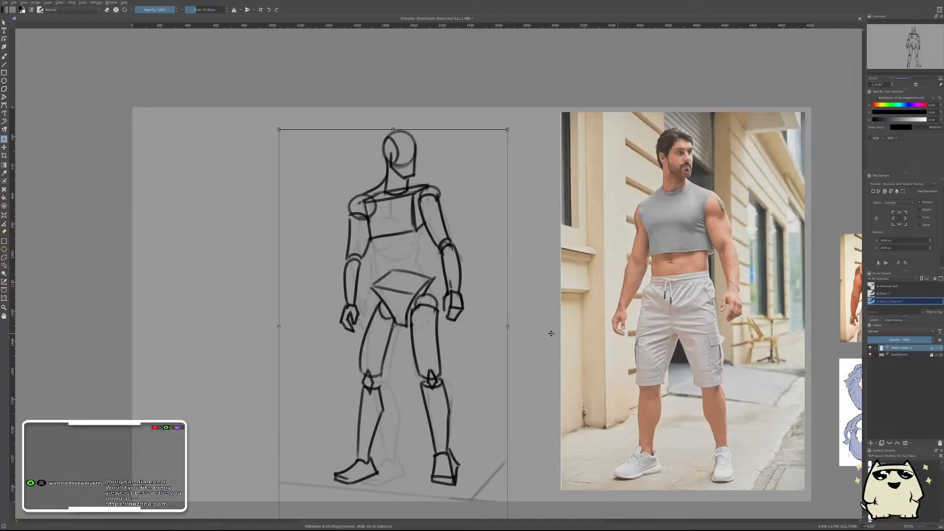
{"action": "key", "text": "b"}
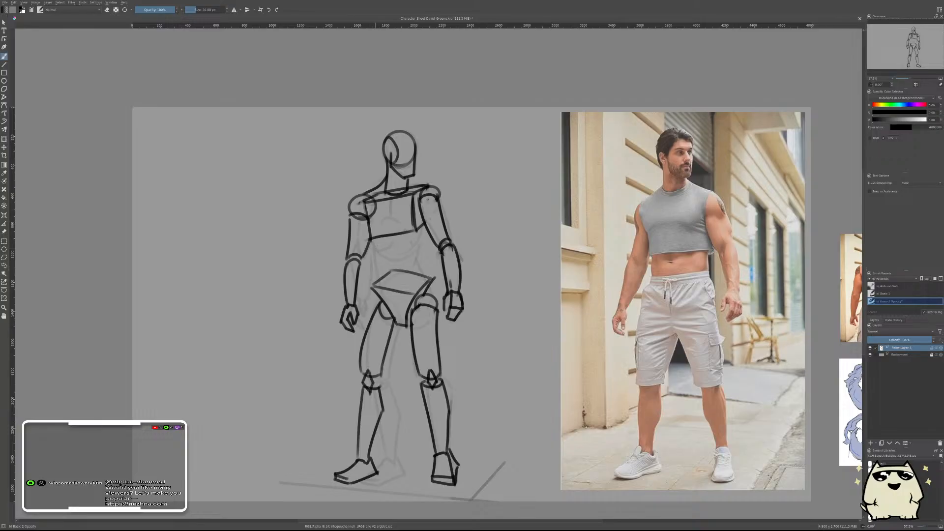
- Erase the torso box's edge inside the neck and cut an arched ribcage notch into its lower edge
{"action": "key", "text": "e"}
{"action": "left_click_drag", "start_coordinate": [391, 194], "coordinate": [404, 190]}
{"action": "key", "text": "e"}
{"action": "mouse_move", "coordinate": [383, 237]}
{"action": "left_mouse_down"}
{"action": "mouse_move", "coordinate": [382, 220]}
{"action": "mouse_move", "coordinate": [401, 230]}
{"action": "left_mouse_up"}
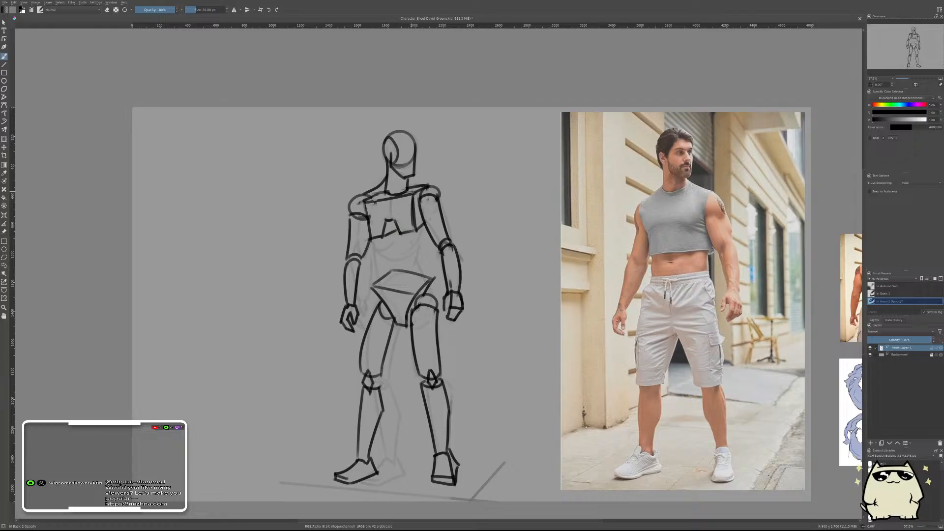
{"action": "left_click_drag", "start_coordinate": [407, 184], "coordinate": [432, 179]}
{"action": "key", "text": "ctrl+z"}
- Place the figure over the reference photo to compare the neck and ribcage notch, and undo the placement
{"action": "key", "text": "ctrl+t"}
{"action": "mouse_move", "coordinate": [407, 250]}
{"action": "left_mouse_down"}
{"action": "mouse_move", "coordinate": [701, 269]}
{"action": "mouse_move", "coordinate": [684, 271]}
{"action": "left_mouse_up"}
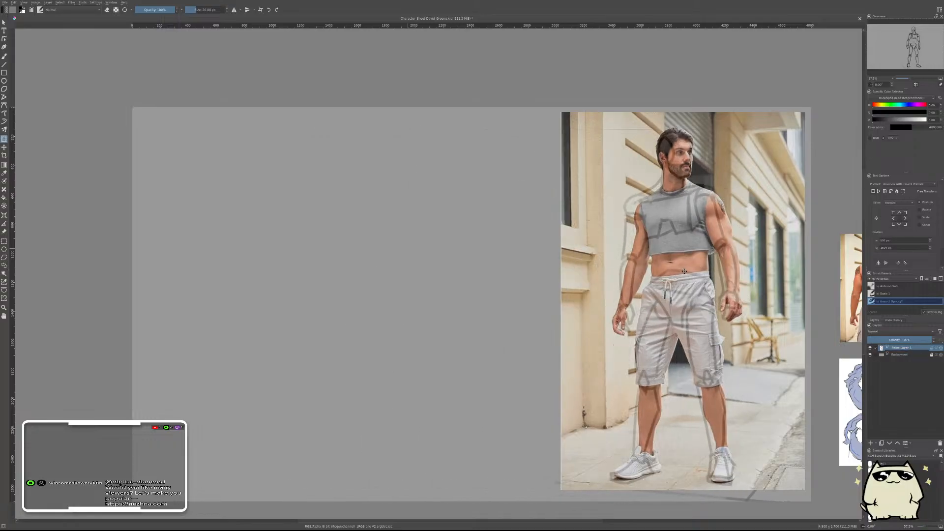
{"action": "key", "text": "ctrl+z"}
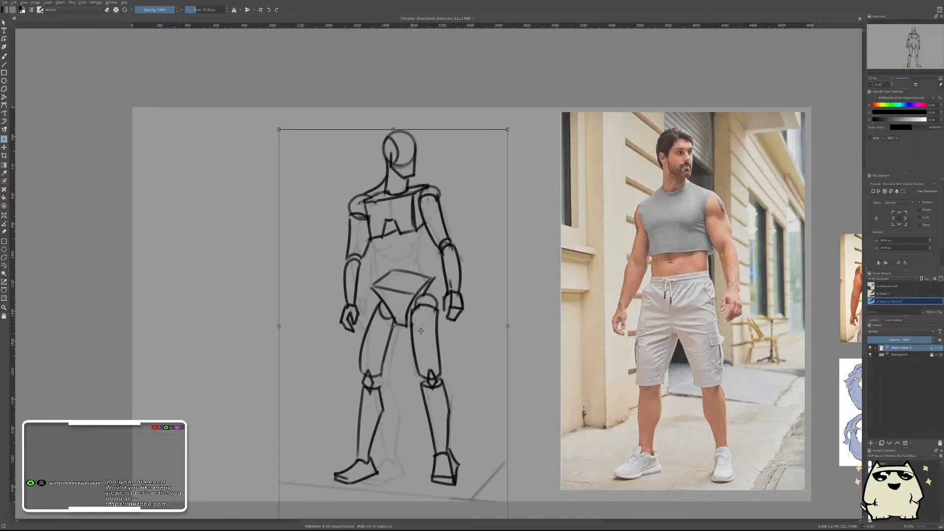
- Mirror the canvas view, place the figure over the reference photo for another comparison and cancel the placement
{"action": "key", "text": "m"}
{"action": "key", "text": "b"}
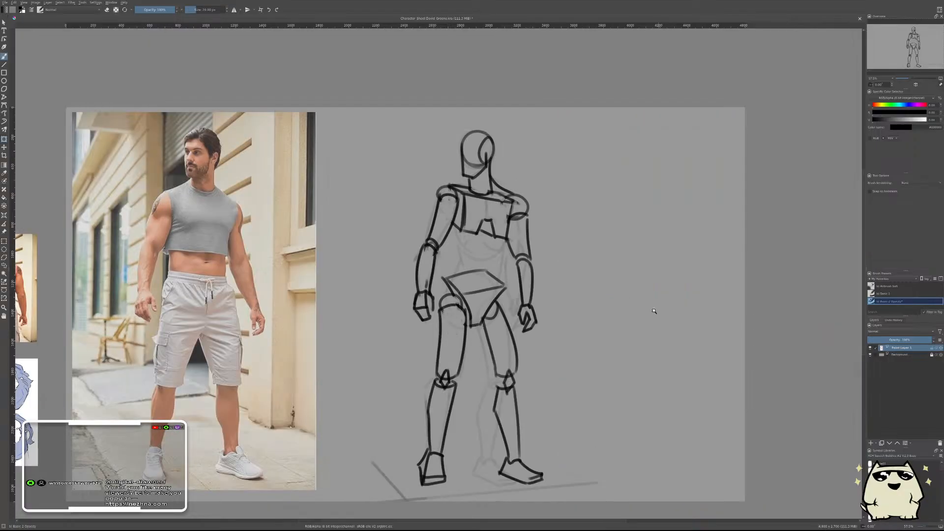
{"action": "mouse_move", "coordinate": [654, 311]}
{"action": "left_mouse_down"}
{"action": "mouse_move", "coordinate": [651, 344]}
{"action": "mouse_move", "coordinate": [594, 256]}
{"action": "mouse_move", "coordinate": [577, 270]}
{"action": "mouse_move", "coordinate": [421, 241]}
{"action": "mouse_move", "coordinate": [294, 256]}
{"action": "mouse_move", "coordinate": [293, 266]}
{"action": "left_mouse_up"}
{"action": "key", "text": "ctrl+t"}
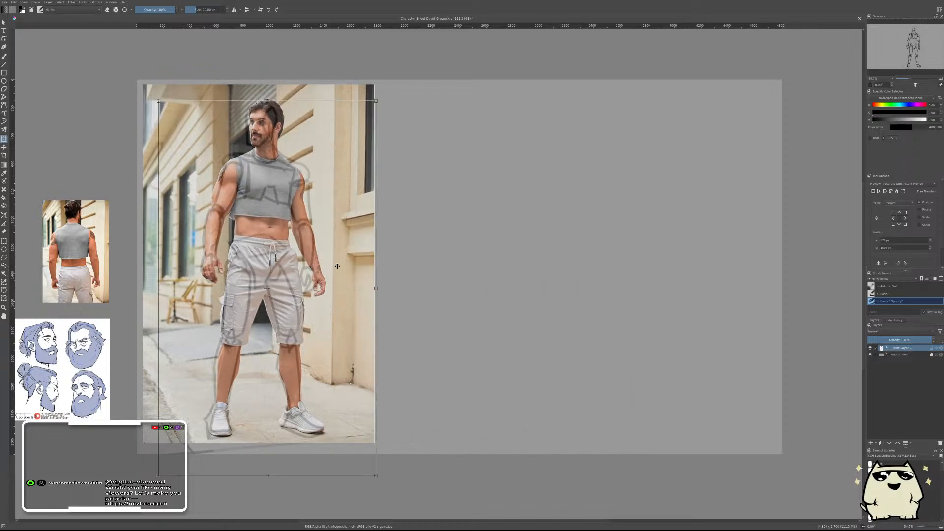
{"action": "key", "text": "Escape"}
{"action": "key", "text": "b"}
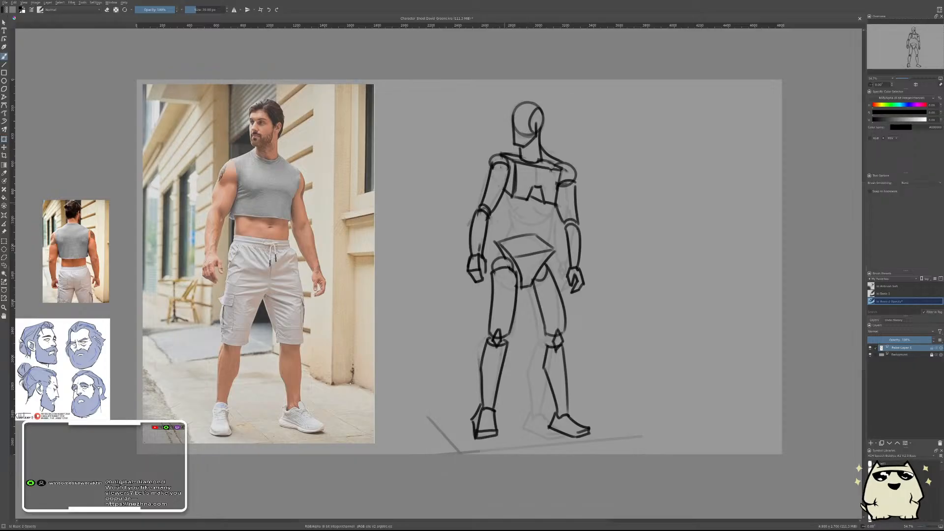
- Redraw the ribcage box's sides and lower edge further down and clean up the arched notch
{"action": "mouse_move", "coordinate": [515, 193]}
{"action": "left_mouse_down"}
{"action": "mouse_move", "coordinate": [510, 214]}
{"action": "mouse_move", "coordinate": [506, 200]}
{"action": "left_mouse_up"}
{"action": "key", "text": "ctrl+z"}
{"action": "key", "text": "e"}
{"action": "key", "text": "e"}
{"action": "mouse_move", "coordinate": [512, 214]}
{"action": "left_mouse_down"}
{"action": "mouse_move", "coordinate": [524, 215]}
{"action": "mouse_move", "coordinate": [531, 198]}
{"action": "mouse_move", "coordinate": [541, 217]}
{"action": "left_mouse_up"}
{"action": "key", "text": "ctrl+z"}
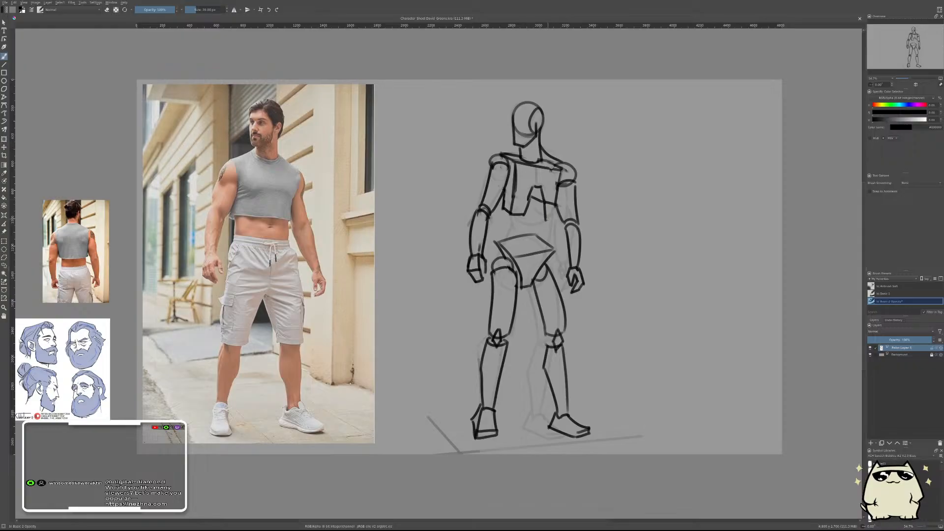
{"action": "left_click_drag", "start_coordinate": [544, 202], "coordinate": [546, 222]}
{"action": "left_click_drag", "start_coordinate": [521, 210], "coordinate": [546, 218]}
{"action": "key", "text": "e"}
{"action": "left_click_drag", "start_coordinate": [536, 199], "coordinate": [539, 205]}
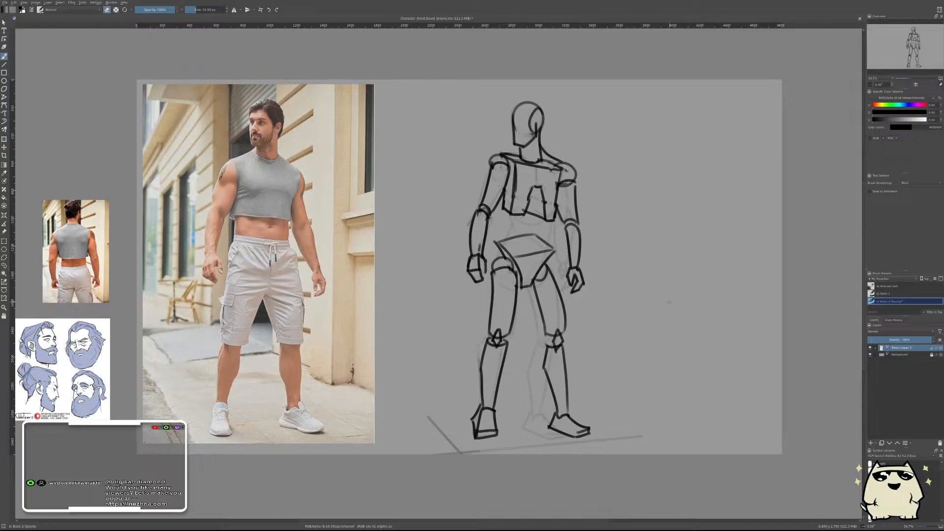
- Mirror the canvas view and draw the waist's side contours and a vertical plane line connecting ribcage and pelvis
{"action": "key", "text": "m"}
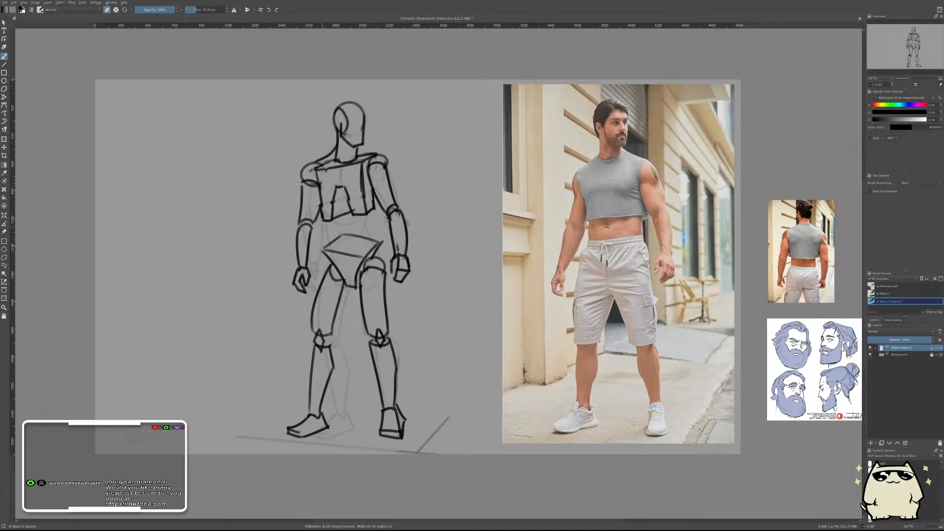
{"action": "key", "text": "e"}
{"action": "mouse_move", "coordinate": [323, 222]}
{"action": "left_mouse_down"}
{"action": "mouse_move", "coordinate": [330, 235]}
{"action": "mouse_move", "coordinate": [321, 255]}
{"action": "left_mouse_up"}
{"action": "left_click_drag", "start_coordinate": [379, 207], "coordinate": [355, 279]}
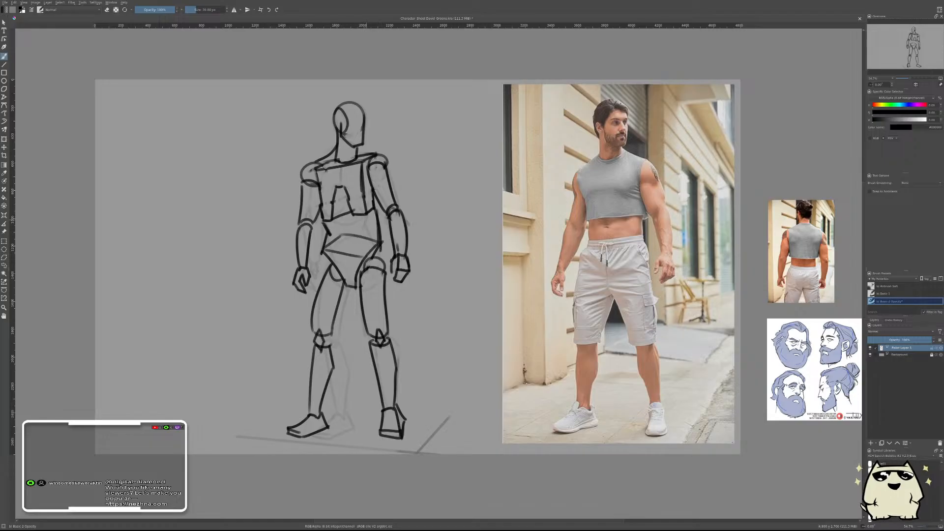
{"action": "left_click_drag", "start_coordinate": [366, 214], "coordinate": [364, 253]}
- Clean up the overlapping lines at the figure's left knee and below its left shoulder
{"action": "key", "text": "e"}
{"action": "key", "text": "e"}
{"action": "key", "text": "e"}
{"action": "key", "text": "e"}
{"action": "left_click_drag", "start_coordinate": [325, 342], "coordinate": [332, 344]}
{"action": "key", "text": "e"}
{"action": "left_click_drag", "start_coordinate": [305, 184], "coordinate": [315, 184]}
{"action": "key", "text": "e"}
- Enlarge the eraser and sweep it over the whole mannequin to fade it into a light underdrawing
{"action": "left_click_drag", "start_coordinate": [438, 258], "coordinate": [555, 206], "text": "shift"}
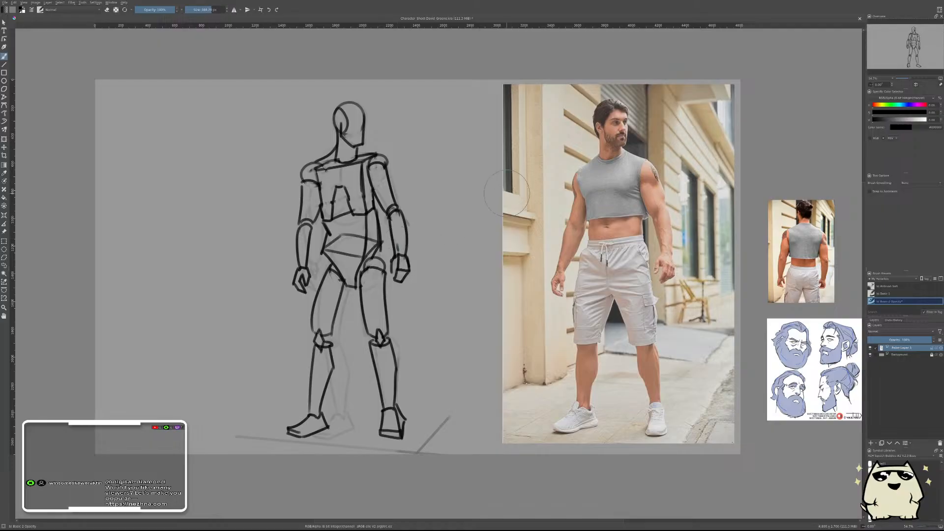
{"action": "key", "text": "e"}
{"action": "mouse_move", "coordinate": [350, 117]}
{"action": "left_mouse_down"}
{"action": "mouse_move", "coordinate": [246, 227]}
{"action": "mouse_move", "coordinate": [457, 158]}
{"action": "mouse_move", "coordinate": [276, 363]}
{"action": "mouse_move", "coordinate": [388, 393]}
{"action": "mouse_move", "coordinate": [432, 435]}
{"action": "left_mouse_up"}
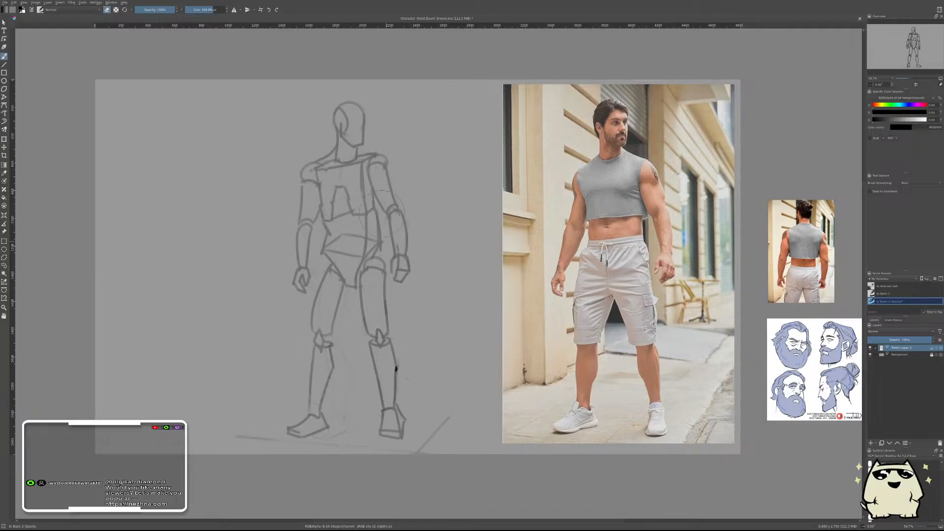
{"action": "mouse_move", "coordinate": [400, 95]}
{"action": "left_mouse_down"}
{"action": "mouse_move", "coordinate": [269, 175]}
{"action": "mouse_move", "coordinate": [404, 134]}
{"action": "mouse_move", "coordinate": [393, 242]}
{"action": "mouse_move", "coordinate": [293, 405]}
{"action": "mouse_move", "coordinate": [423, 438]}
{"action": "left_mouse_up"}
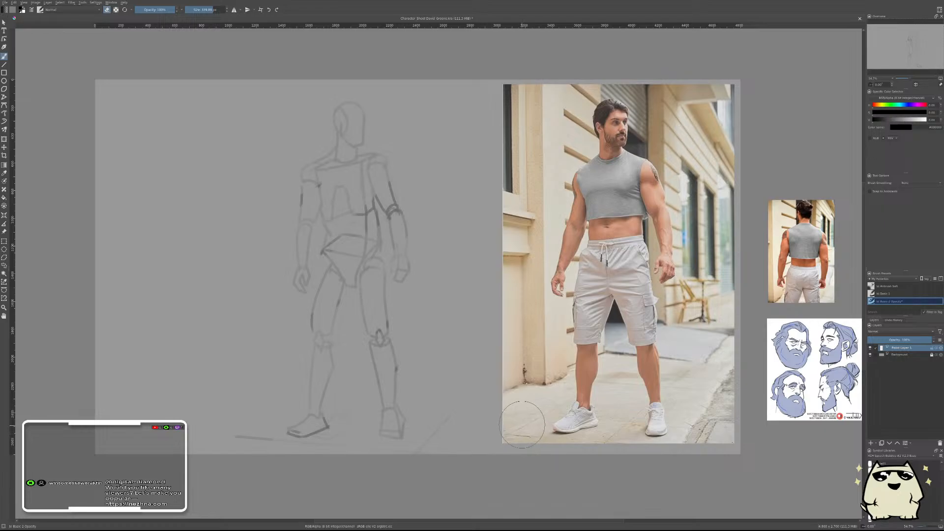
- Return to painting with a brush size of 20 and rename the mannequin's layer as Sketch
{"action": "key", "text": "e"}
{"action": "left_click", "coordinate": [205, 10]}
{"action": "type", "text": "20"}
{"action": "key", "text": "Return"}
{"action": "double_click", "coordinate": [916, 349]}
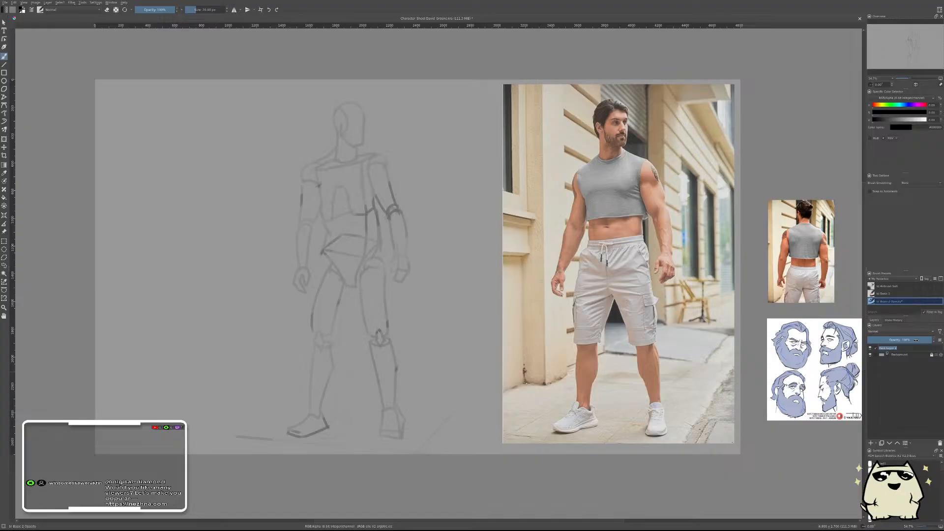
{"action": "type", "text": "b"}
{"action": "type", "text": "ketch"}
{"action": "key", "text": "Return"}
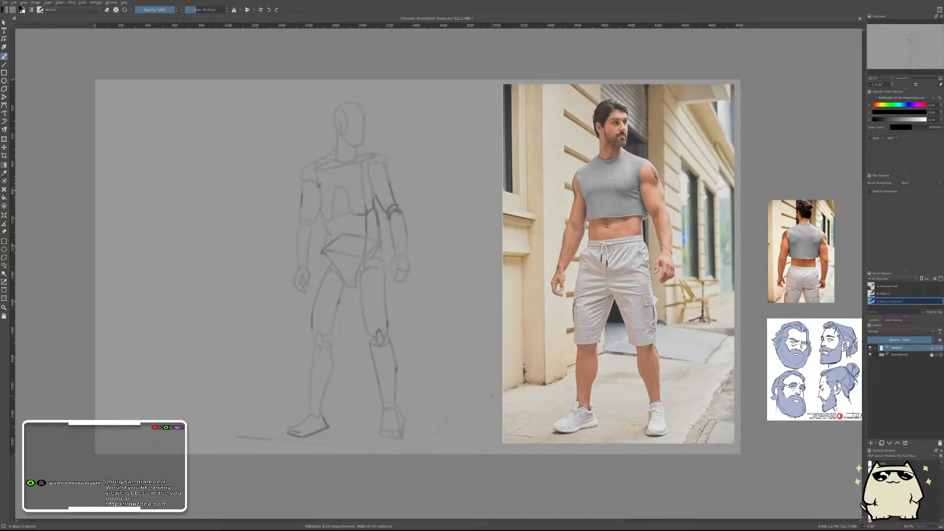
- Unmirror the view, add a paint layer above the sketch and switch to a smaller Basic 1 brush
{"action": "key", "text": "m"}
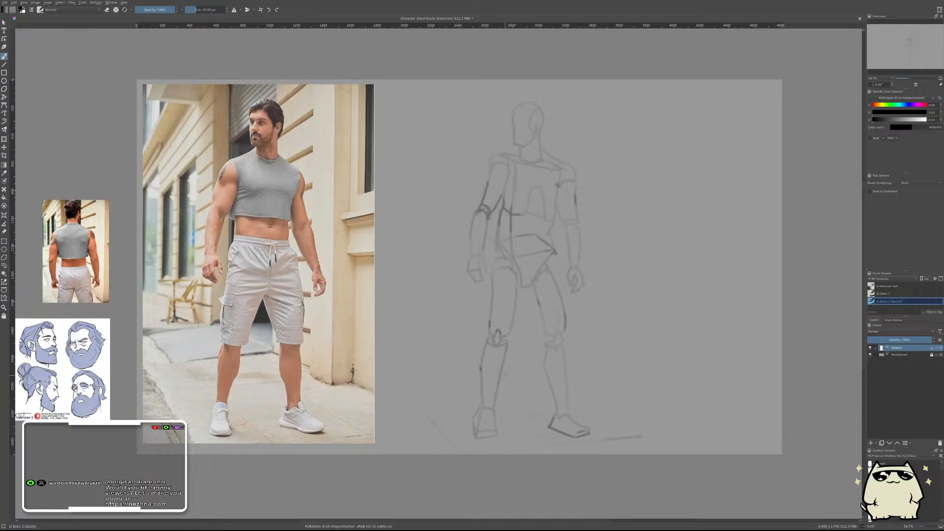
{"action": "left_click_drag", "start_coordinate": [602, 336], "coordinate": [699, 307]}
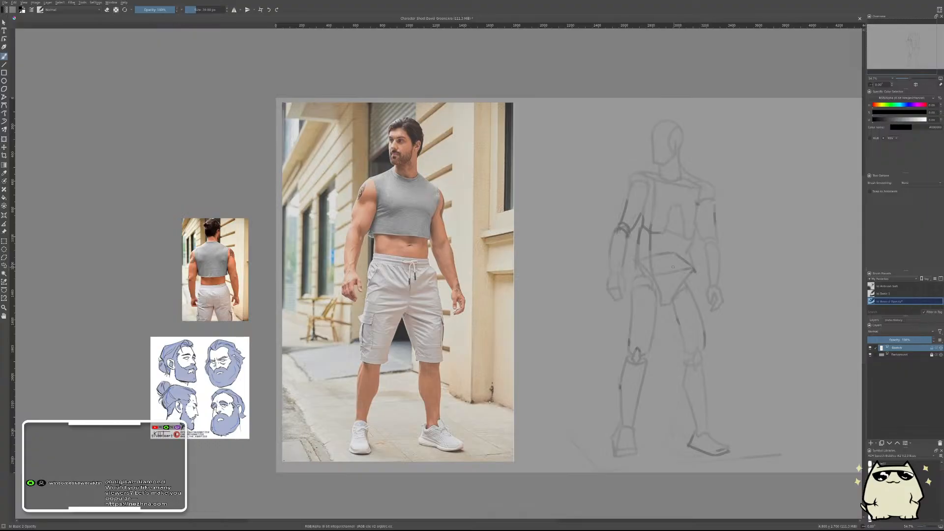
{"action": "mouse_move", "coordinate": [677, 266]}
{"action": "left_mouse_down"}
{"action": "mouse_move", "coordinate": [680, 254]}
{"action": "mouse_move", "coordinate": [684, 264]}
{"action": "left_mouse_up"}
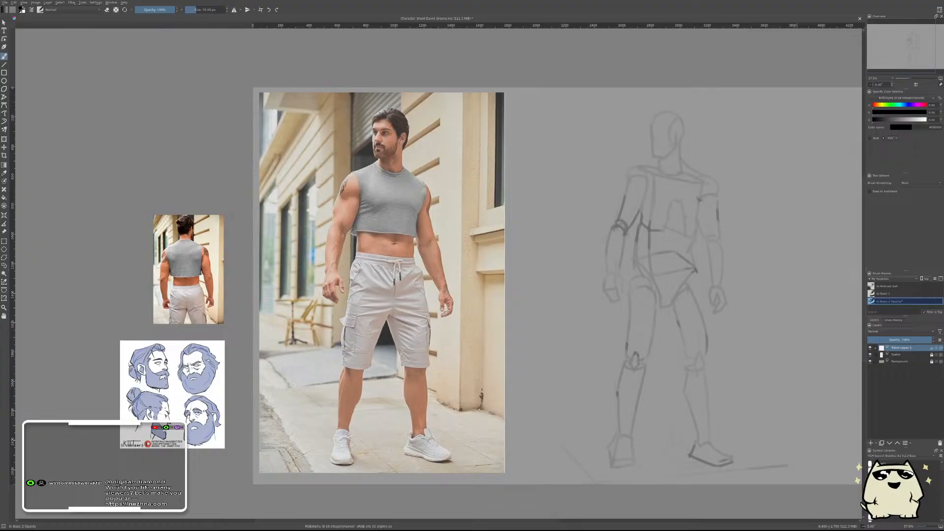
{"action": "left_click", "coordinate": [893, 295]}
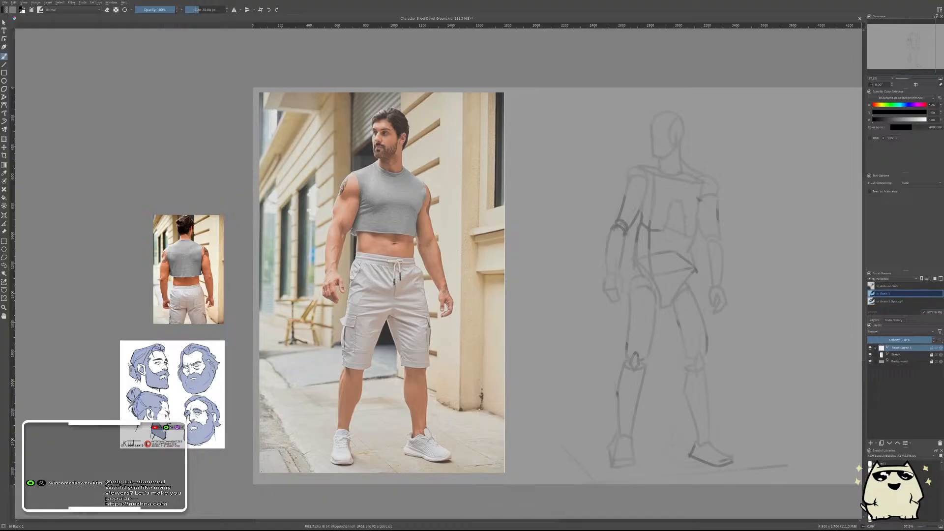
{"action": "left_click_drag", "start_coordinate": [214, 10], "coordinate": [186, 10]}
{"action": "key", "text": "bracketright"}
{"action": "mouse_move", "coordinate": [544, 220]}
{"action": "left_mouse_down"}
{"action": "mouse_move", "coordinate": [556, 207]}
{"action": "mouse_move", "coordinate": [610, 264]}
{"action": "left_mouse_up"}
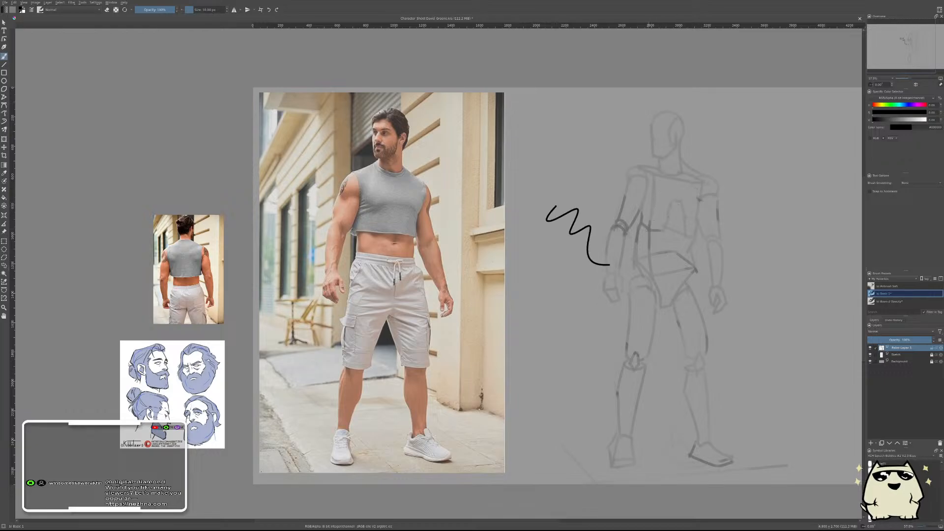
{"action": "key", "text": "ctrl+z"}
{"action": "left_click_drag", "start_coordinate": [629, 194], "coordinate": [610, 242]}
{"action": "key", "text": "ctrl+z"}
{"action": "key", "text": "ctrl+z"}
- Bring the faded figure closer beside the reference photo and save the document
{"action": "left_click_drag", "start_coordinate": [697, 240], "coordinate": [628, 290]}
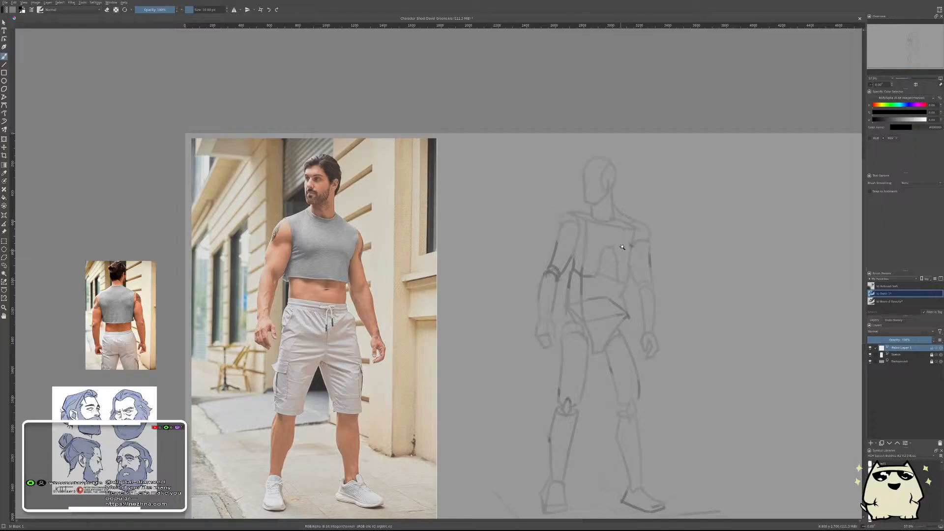
{"action": "scroll", "coordinate": [628, 242], "scroll_direction": "up", "scroll_amount": 2}
{"action": "scroll", "coordinate": [628, 236], "scroll_direction": "down", "scroll_amount": 2}
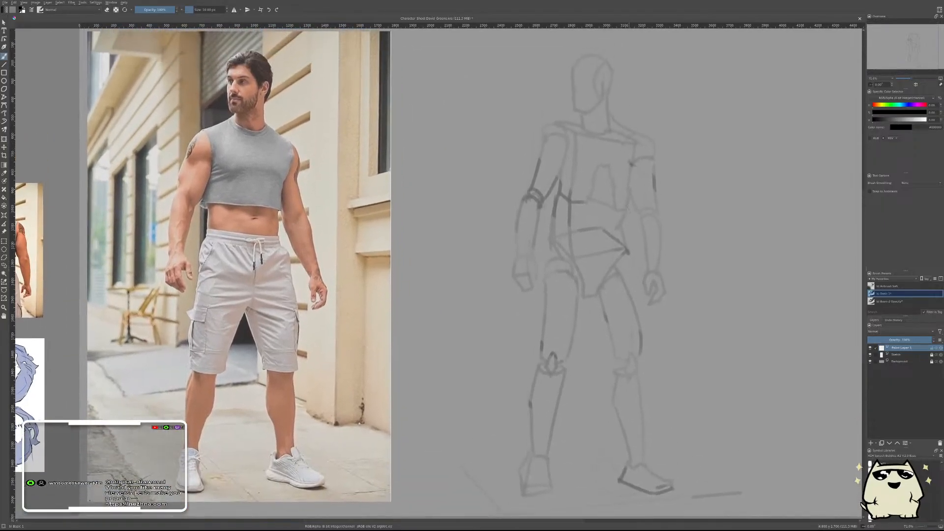
{"action": "key", "text": "ctrl+s"}
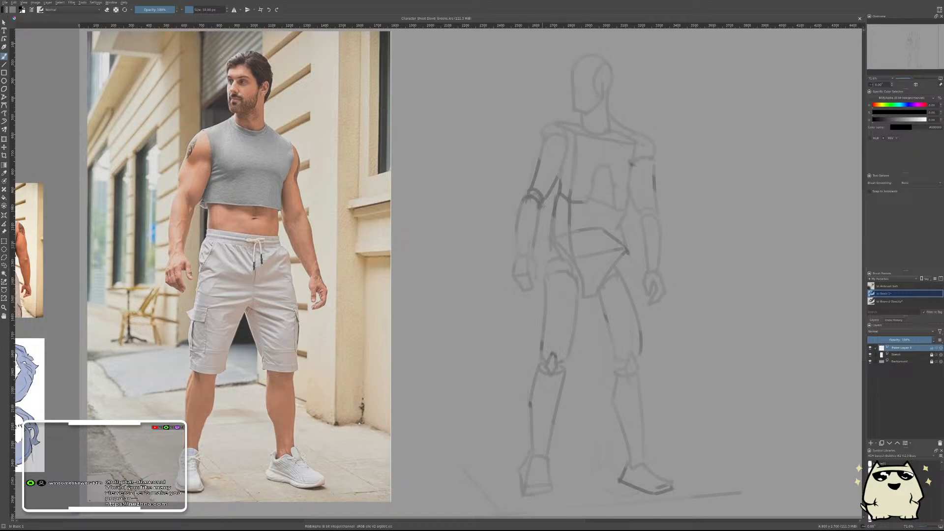
{"action": "key", "text": "ctrl+z"}
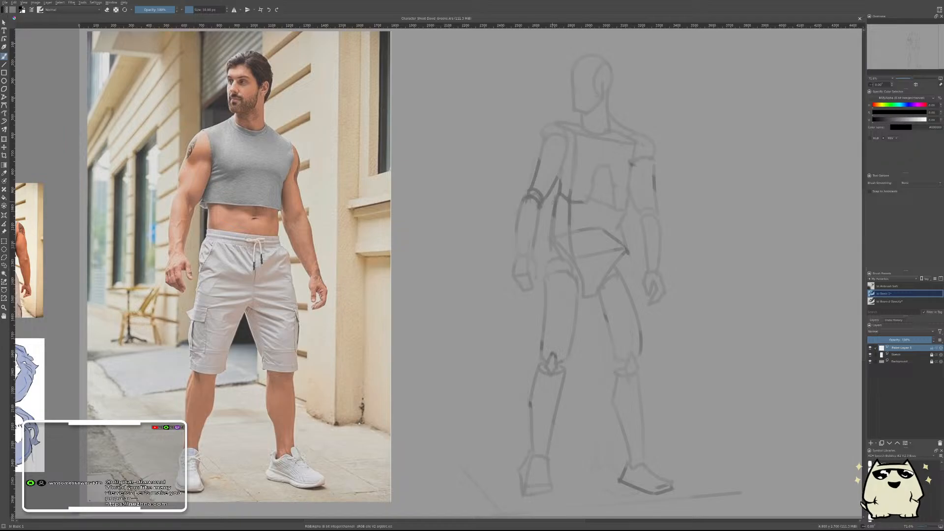
{"action": "key", "text": "ctrl+shift+z"}
{"action": "left_click_drag", "start_coordinate": [585, 202], "coordinate": [619, 202]}
{"action": "key", "text": "ctrl+z"}
{"action": "left_click_drag", "start_coordinate": [556, 206], "coordinate": [643, 204]}
{"action": "key", "text": "ctrl+z"}
{"action": "left_click_drag", "start_coordinate": [555, 201], "coordinate": [634, 212]}
{"action": "key", "text": "ctrl+z"}
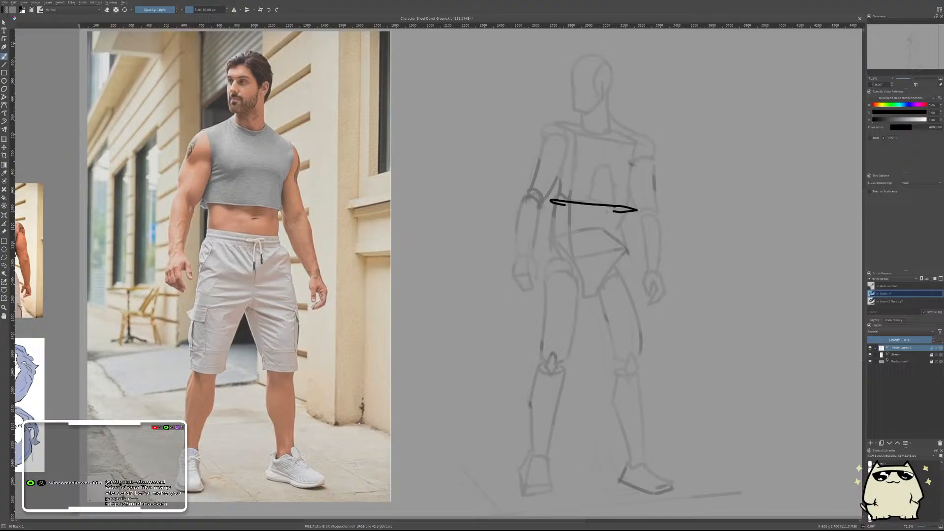
{"action": "key", "text": "ctrl+z"}
{"action": "mouse_move", "coordinate": [559, 189]}
{"action": "left_mouse_down"}
{"action": "mouse_move", "coordinate": [606, 211]}
{"action": "mouse_move", "coordinate": [555, 204]}
{"action": "mouse_move", "coordinate": [635, 215]}
{"action": "left_mouse_up"}
{"action": "key", "text": "ctrl+z"}
{"action": "key", "text": "ctrl+z"}
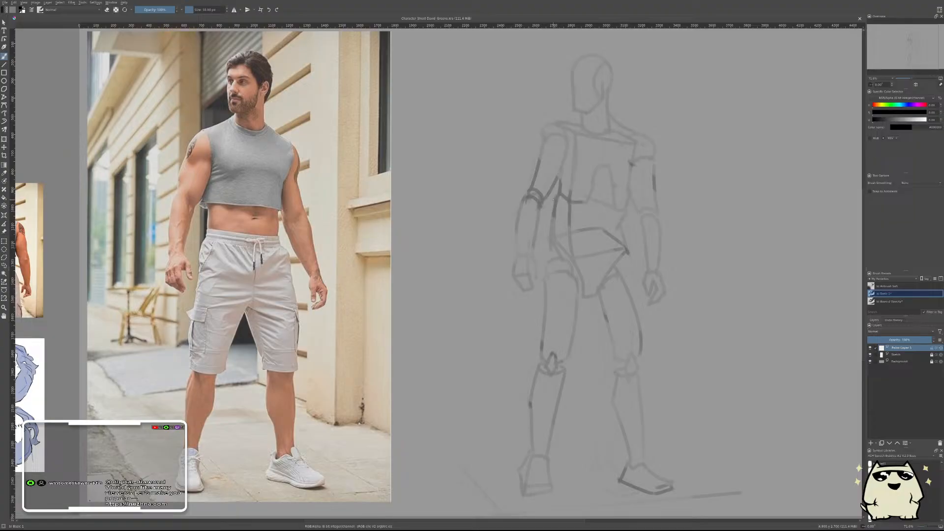
- Draw the crop top's sloping curved hem with its side corner, and the armhole curve over the figure's right shoulder
{"action": "mouse_move", "coordinate": [551, 195]}
{"action": "left_mouse_down"}
{"action": "mouse_move", "coordinate": [625, 212]}
{"action": "mouse_move", "coordinate": [617, 217]}
{"action": "left_mouse_up"}
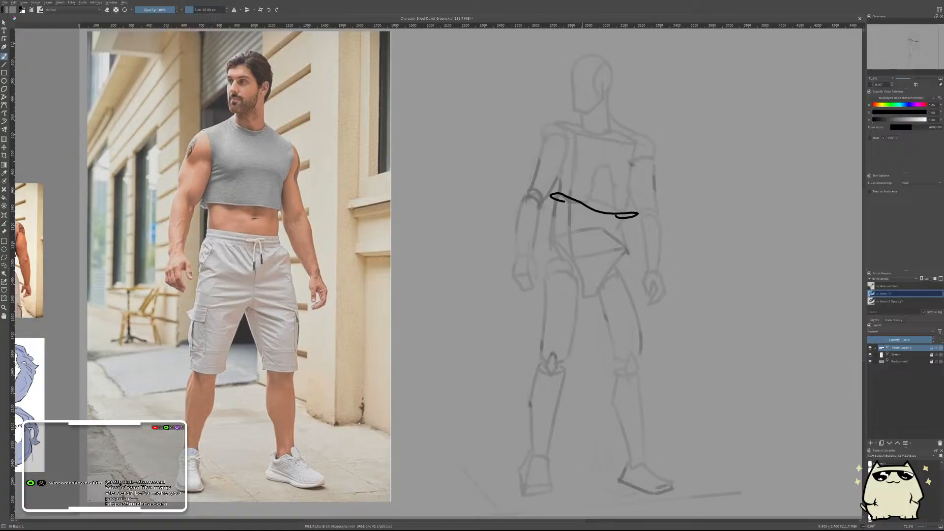
{"action": "mouse_move", "coordinate": [548, 121]}
{"action": "left_mouse_down"}
{"action": "mouse_move", "coordinate": [561, 126]}
{"action": "mouse_move", "coordinate": [573, 158]}
{"action": "left_mouse_up"}
{"action": "key", "text": "ctrl+z"}
{"action": "left_click_drag", "start_coordinate": [546, 125], "coordinate": [570, 153]}
{"action": "left_click_drag", "start_coordinate": [550, 196], "coordinate": [552, 185]}
- Draw the crop top's curved neckline and the shoulder slopes running from the neck to both shoulders
{"action": "mouse_move", "coordinate": [580, 121]}
{"action": "left_mouse_down"}
{"action": "mouse_move", "coordinate": [610, 121]}
{"action": "mouse_move", "coordinate": [588, 125]}
{"action": "left_mouse_up"}
{"action": "key", "text": "ctrl+z"}
{"action": "key", "text": "ctrl+z"}
{"action": "key", "text": "ctrl+z"}
{"action": "key", "text": "ctrl+z"}
{"action": "key", "text": "ctrl+z"}
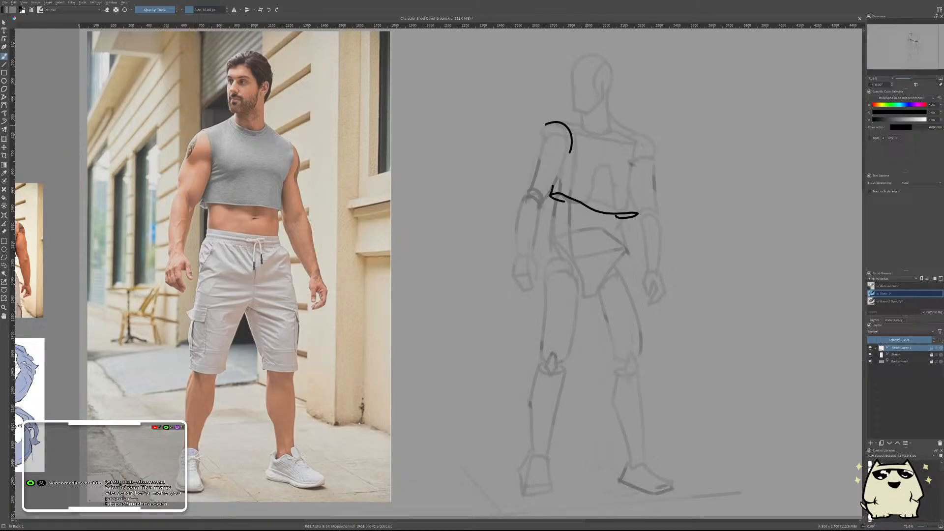
{"action": "left_click_drag", "start_coordinate": [580, 122], "coordinate": [609, 124]}
{"action": "key", "text": "ctrl+z"}
{"action": "key", "text": "ctrl+z"}
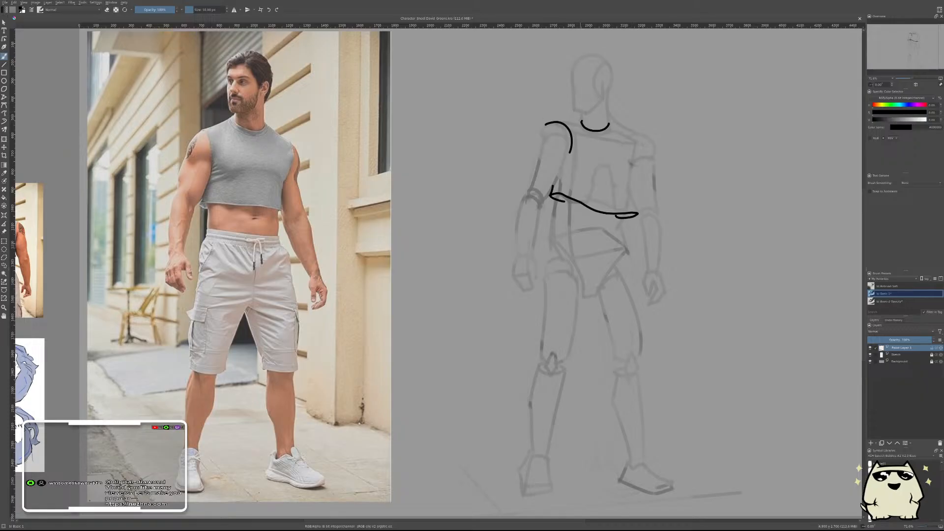
{"action": "left_click_drag", "start_coordinate": [554, 122], "coordinate": [583, 119]}
{"action": "left_click_drag", "start_coordinate": [609, 125], "coordinate": [642, 140]}
{"action": "key", "text": "ctrl+z"}
- Add the left armhole curve and outline the rounded deltoids on both of the figure's shoulders
{"action": "left_click_drag", "start_coordinate": [641, 141], "coordinate": [626, 168]}
{"action": "mouse_move", "coordinate": [642, 141]}
{"action": "left_mouse_down"}
{"action": "mouse_move", "coordinate": [654, 162]}
{"action": "mouse_move", "coordinate": [645, 176]}
{"action": "left_mouse_up"}
{"action": "mouse_move", "coordinate": [543, 158]}
{"action": "left_mouse_down"}
{"action": "mouse_move", "coordinate": [571, 140]}
{"action": "mouse_move", "coordinate": [541, 157]}
{"action": "left_mouse_up"}
{"action": "key", "text": "ctrl+z"}
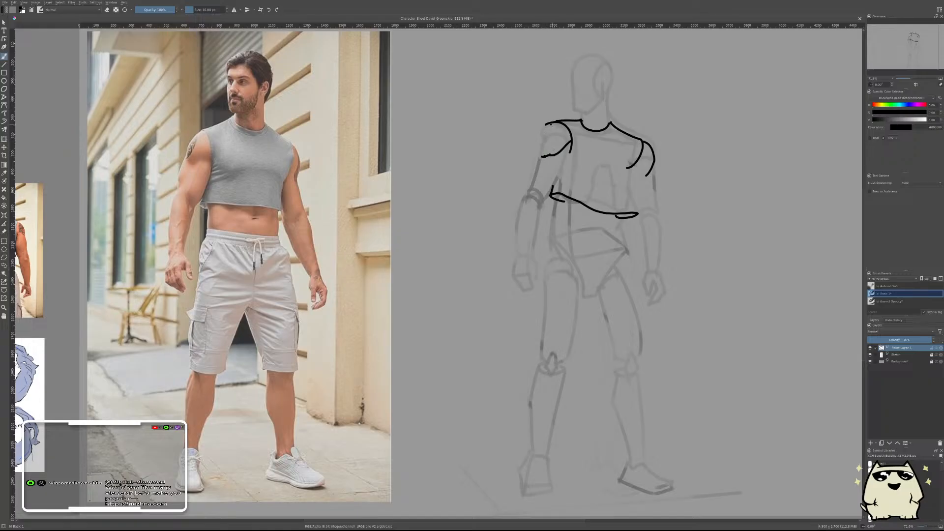
{"action": "left_click_drag", "start_coordinate": [545, 123], "coordinate": [534, 148]}
{"action": "left_click_drag", "start_coordinate": [534, 145], "coordinate": [538, 154]}
- Outline the figure's right upper arm from the deltoid down to the elbow
{"action": "mouse_move", "coordinate": [672, 178]}
{"action": "left_mouse_down"}
{"action": "mouse_move", "coordinate": [635, 204]}
{"action": "mouse_move", "coordinate": [647, 239]}
{"action": "left_mouse_up"}
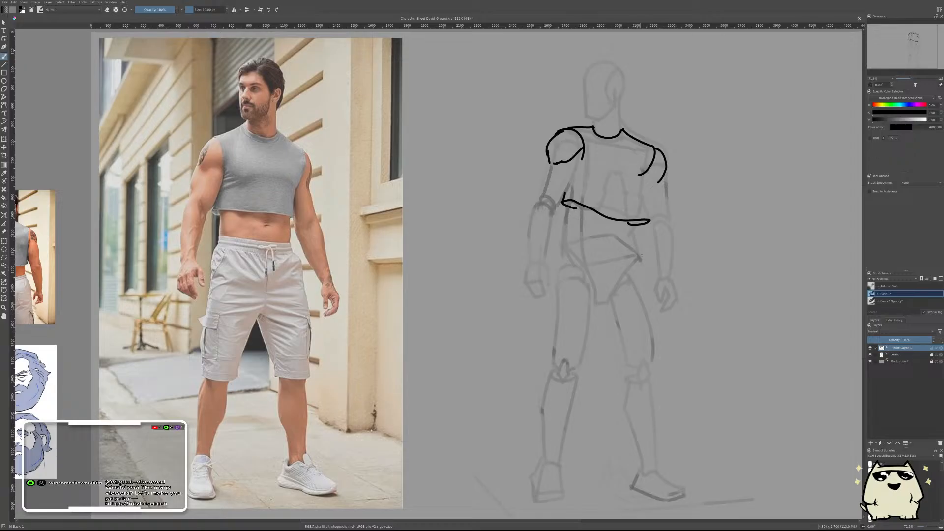
{"action": "left_click_drag", "start_coordinate": [654, 199], "coordinate": [619, 226]}
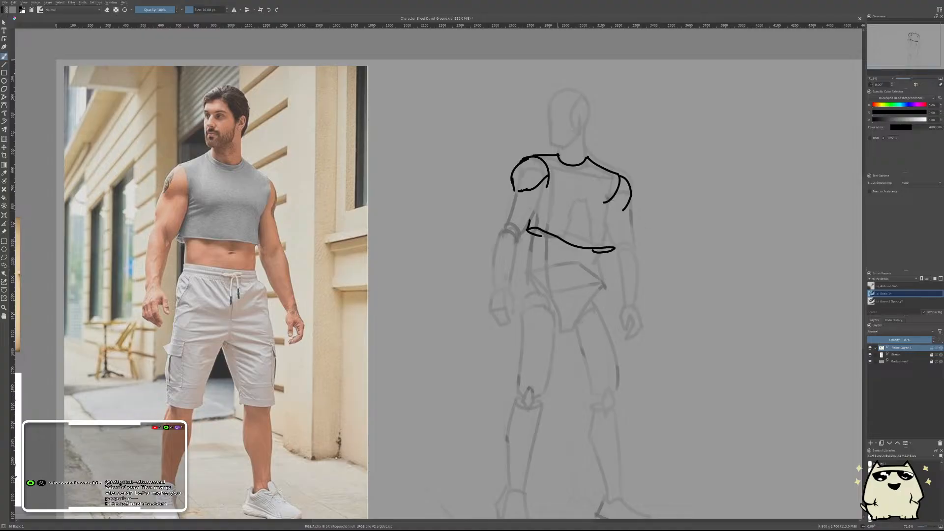
{"action": "mouse_move", "coordinate": [541, 214]}
{"action": "left_mouse_down"}
{"action": "mouse_move", "coordinate": [542, 205]}
{"action": "mouse_move", "coordinate": [520, 205]}
{"action": "mouse_move", "coordinate": [509, 228]}
{"action": "left_mouse_up"}
{"action": "key", "text": "ctrl+z"}
{"action": "key", "text": "ctrl+z"}
{"action": "left_click_drag", "start_coordinate": [521, 185], "coordinate": [512, 221]}
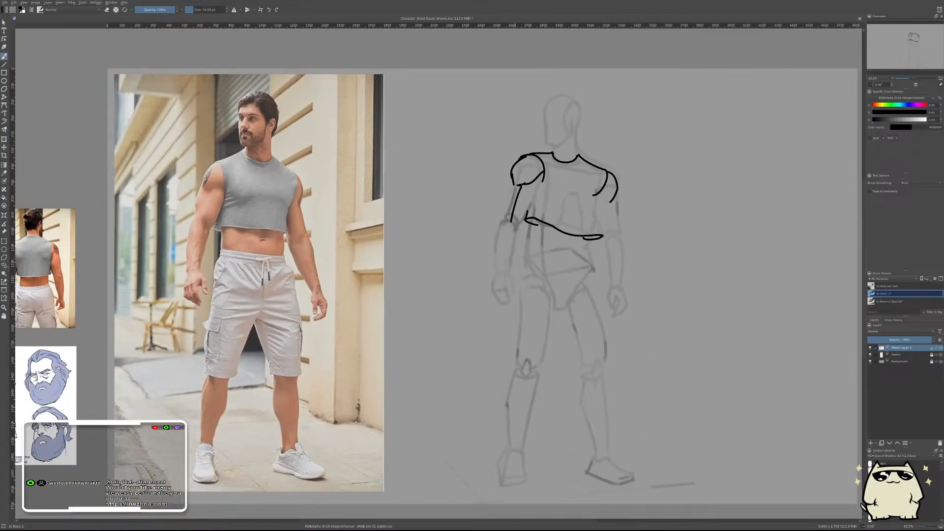
{"action": "key", "text": "ctrl+z"}
{"action": "left_click_drag", "start_coordinate": [522, 185], "coordinate": [513, 226]}
{"action": "left_click_drag", "start_coordinate": [541, 178], "coordinate": [529, 215]}
{"action": "left_click_drag", "start_coordinate": [515, 201], "coordinate": [502, 211]}
{"action": "key", "text": "ctrl+z"}
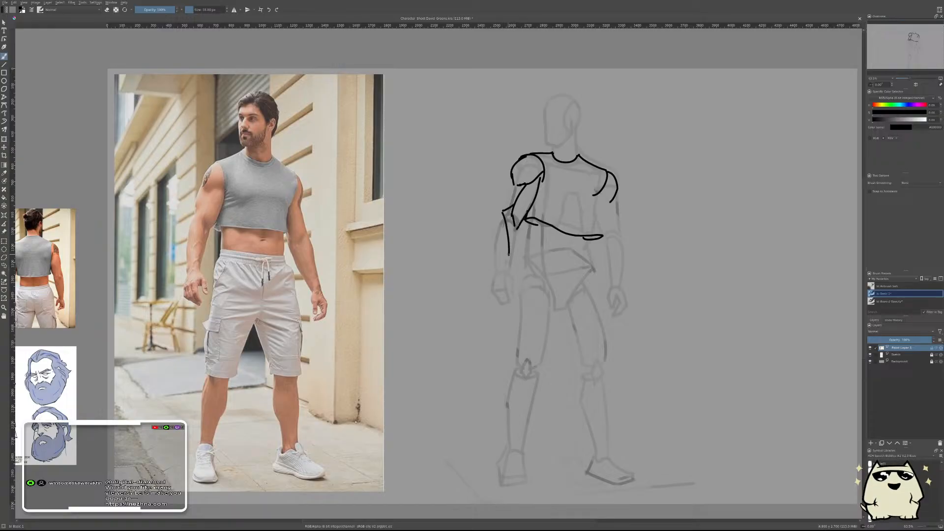
- Draw the right forearm's tapering muscle lines below the elbow and the upper arm's bulging outer contour
{"action": "left_click_drag", "start_coordinate": [503, 210], "coordinate": [510, 253]}
{"action": "left_click_drag", "start_coordinate": [521, 231], "coordinate": [507, 263]}
{"action": "key", "text": "ctrl+z"}
{"action": "left_click_drag", "start_coordinate": [521, 231], "coordinate": [510, 274]}
{"action": "left_click_drag", "start_coordinate": [504, 191], "coordinate": [501, 215]}
{"action": "left_click_drag", "start_coordinate": [514, 181], "coordinate": [500, 218]}
{"action": "key", "text": "ctrl+z"}
{"action": "key", "text": "ctrl+z"}
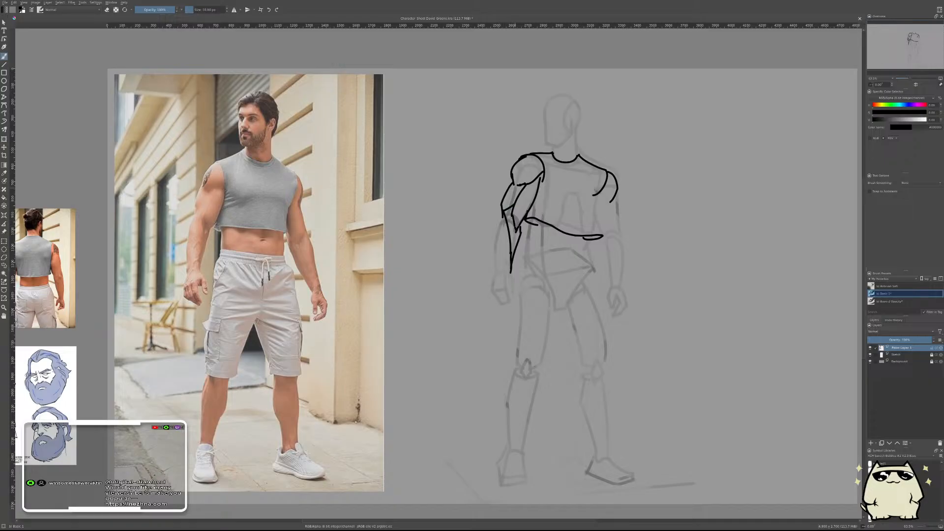
{"action": "left_click_drag", "start_coordinate": [516, 184], "coordinate": [506, 208]}
- Mirror the canvas view and add a short contour stroke at the outer elbow of the figure's right arm
{"action": "scroll", "coordinate": [642, 208], "scroll_direction": "down", "scroll_amount": 5}
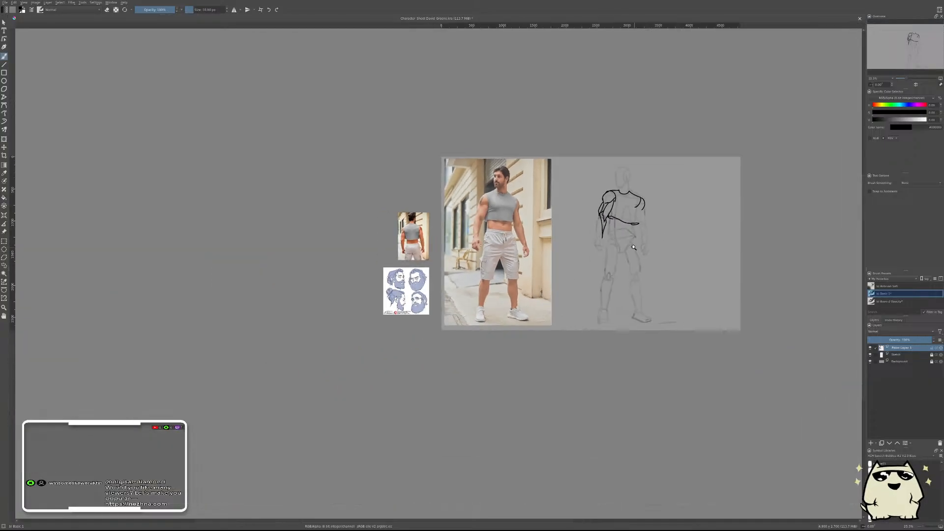
{"action": "scroll", "coordinate": [643, 209], "scroll_direction": "up", "scroll_amount": 3}
{"action": "key", "text": "m"}
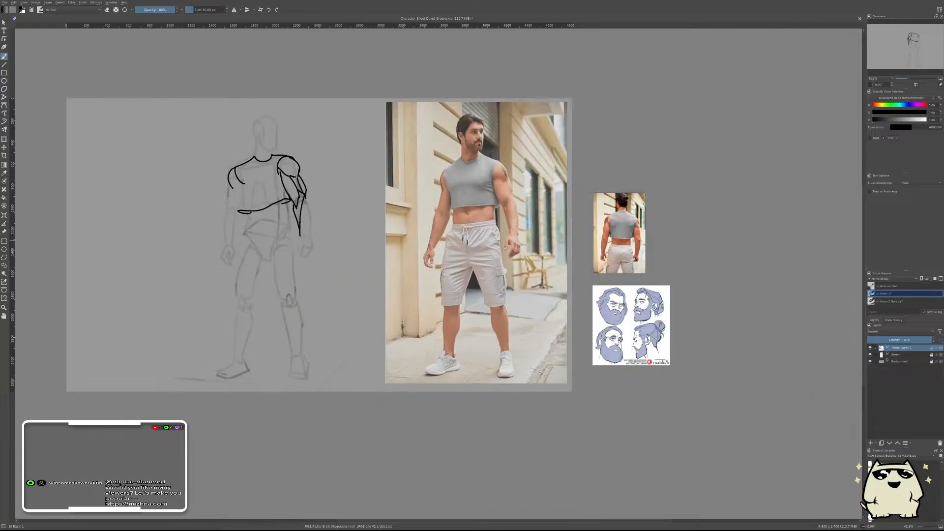
{"action": "left_click_drag", "start_coordinate": [444, 250], "coordinate": [597, 281]}
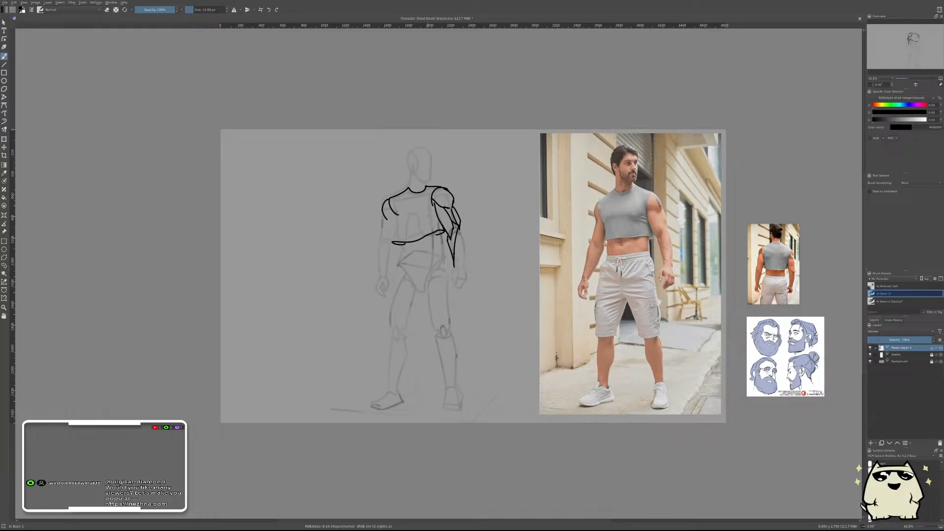
{"action": "scroll", "coordinate": [400, 208], "scroll_direction": "up", "scroll_amount": 3}
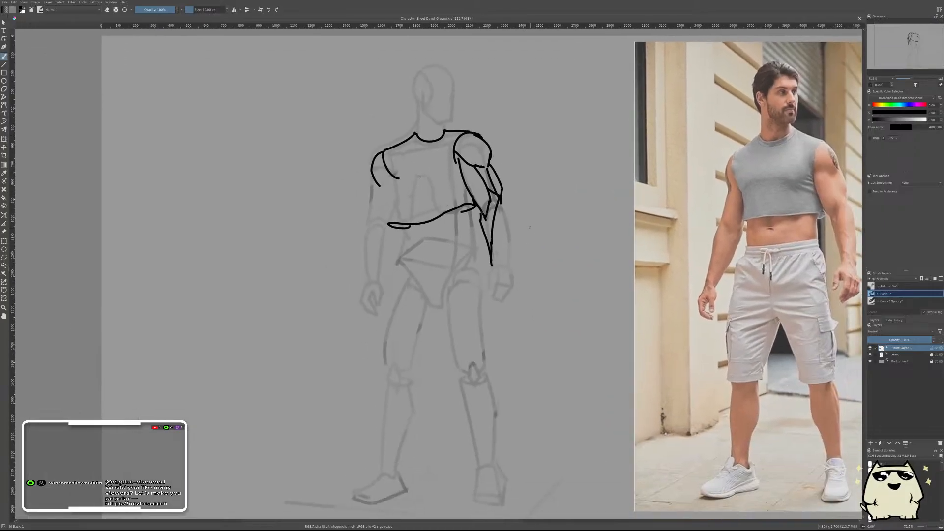
{"action": "left_click_drag", "start_coordinate": [529, 227], "coordinate": [469, 223]}
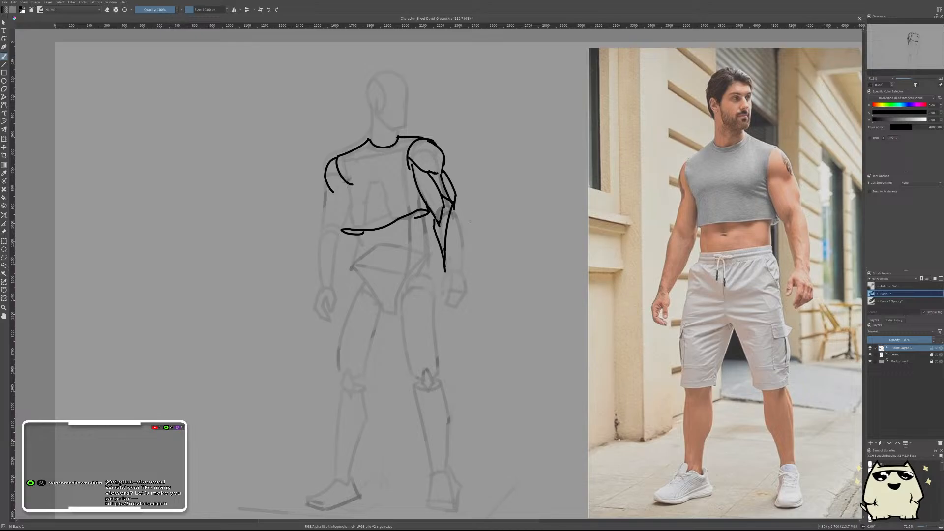
{"action": "left_click_drag", "start_coordinate": [468, 217], "coordinate": [467, 214]}
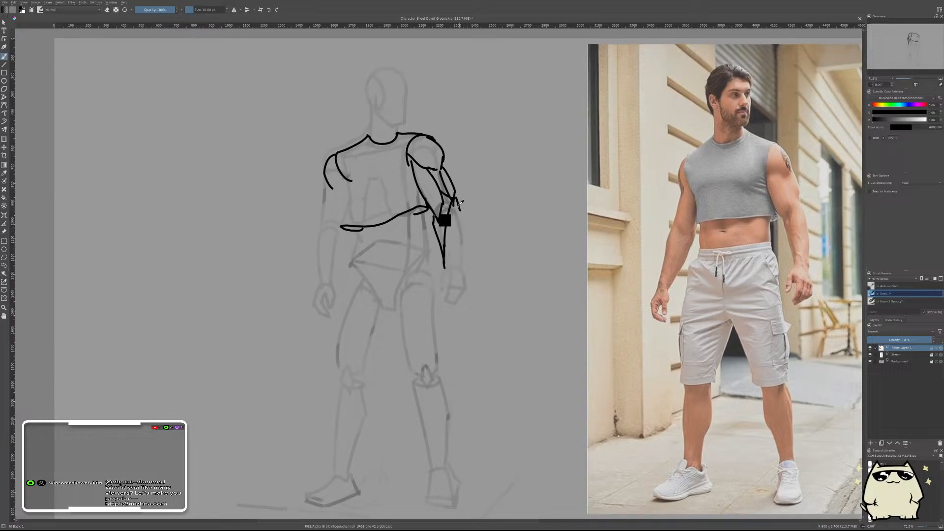
{"action": "left_click_drag", "start_coordinate": [454, 199], "coordinate": [461, 213]}
{"action": "key", "text": "ctrl+z"}
{"action": "key", "text": "ctrl+z"}
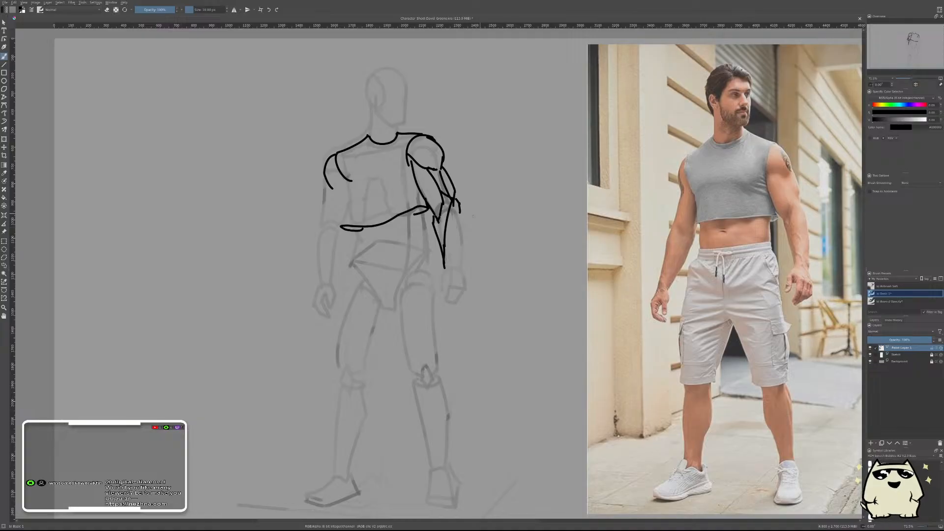
- Restore the unmirrored view and mark the figure's left elbow with short angled strokes beside the crop top's hem
{"action": "key", "text": "m"}
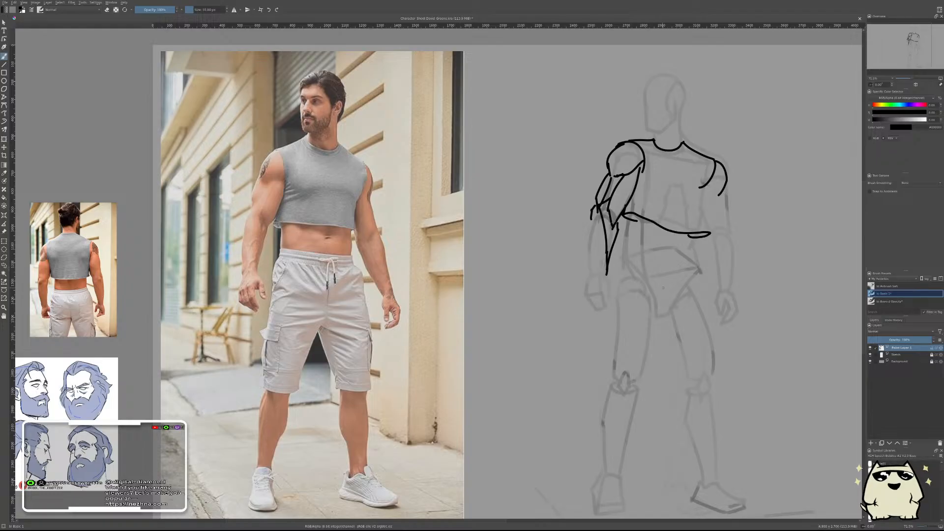
{"action": "left_click_drag", "start_coordinate": [541, 246], "coordinate": [457, 229]}
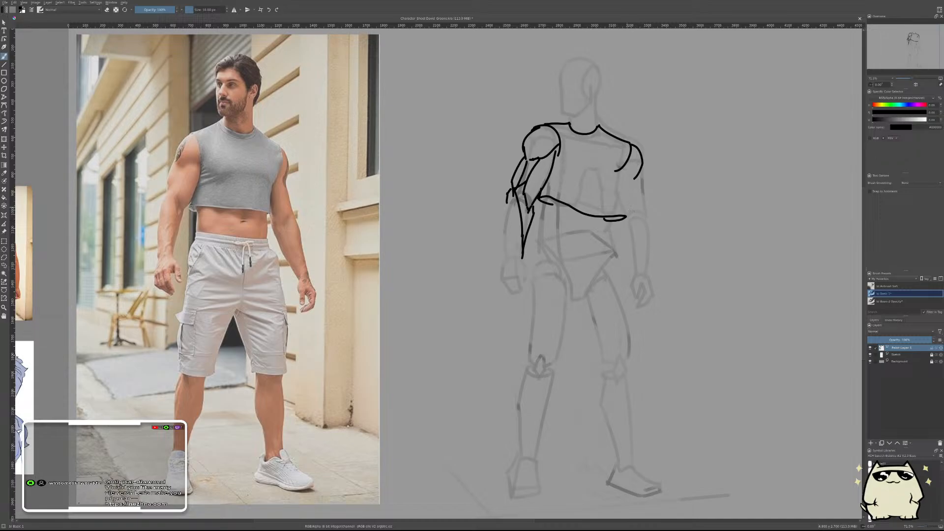
{"action": "left_click_drag", "start_coordinate": [624, 211], "coordinate": [634, 226]}
{"action": "key", "text": "ctrl+z"}
{"action": "mouse_move", "coordinate": [626, 215]}
{"action": "left_mouse_down"}
{"action": "mouse_move", "coordinate": [633, 222]}
{"action": "mouse_move", "coordinate": [644, 213]}
{"action": "left_mouse_up"}
- Draw the left upper arm's bulging outer contour and the inner line from the armhole down to the hem
{"action": "left_click_drag", "start_coordinate": [639, 177], "coordinate": [644, 210]}
{"action": "key", "text": "ctrl+z"}
{"action": "left_click_drag", "start_coordinate": [639, 177], "coordinate": [645, 210]}
{"action": "key", "text": "ctrl+z"}
{"action": "left_click_drag", "start_coordinate": [639, 176], "coordinate": [644, 212]}
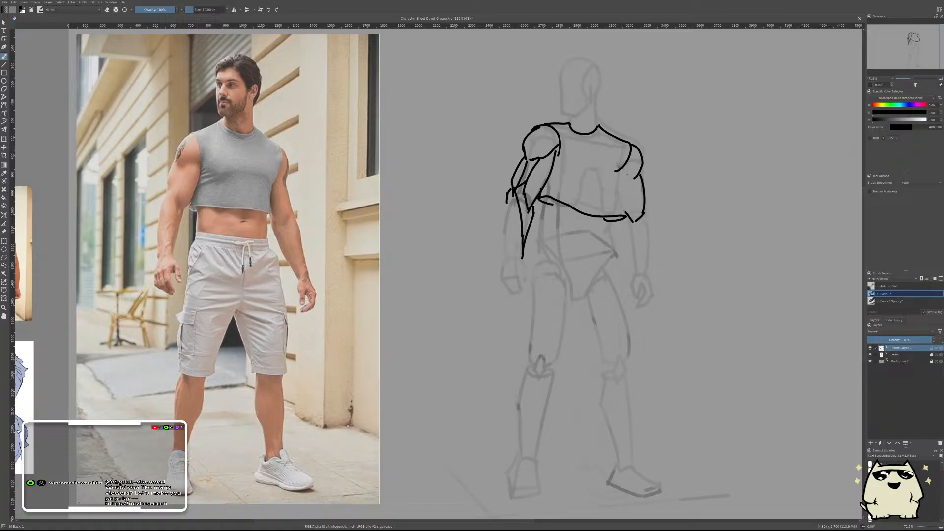
{"action": "left_click_drag", "start_coordinate": [627, 165], "coordinate": [625, 218]}
{"action": "key", "text": "ctrl+z"}
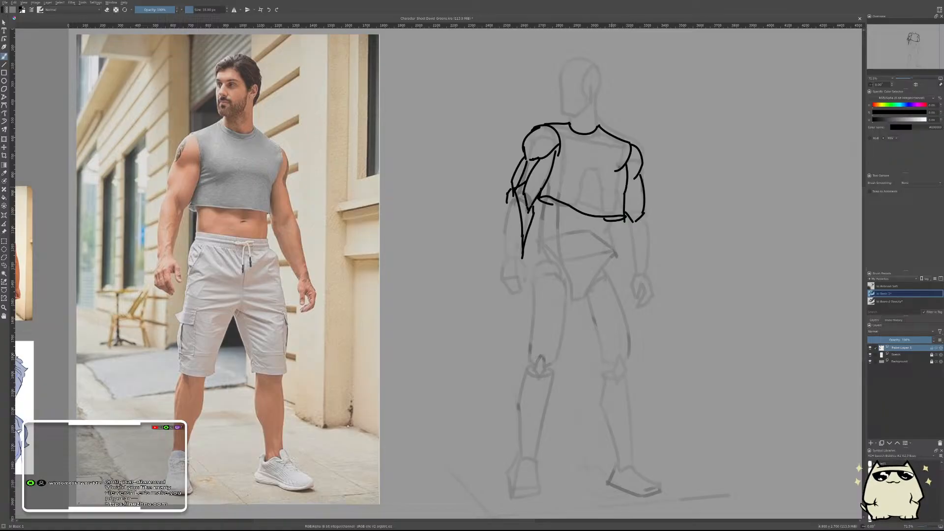
- Draw a curved line across the middle of the crop top to mark the underside of the chest
{"action": "left_click_drag", "start_coordinate": [567, 178], "coordinate": [609, 193]}
{"action": "scroll", "coordinate": [612, 190], "scroll_direction": "up", "scroll_amount": 3}
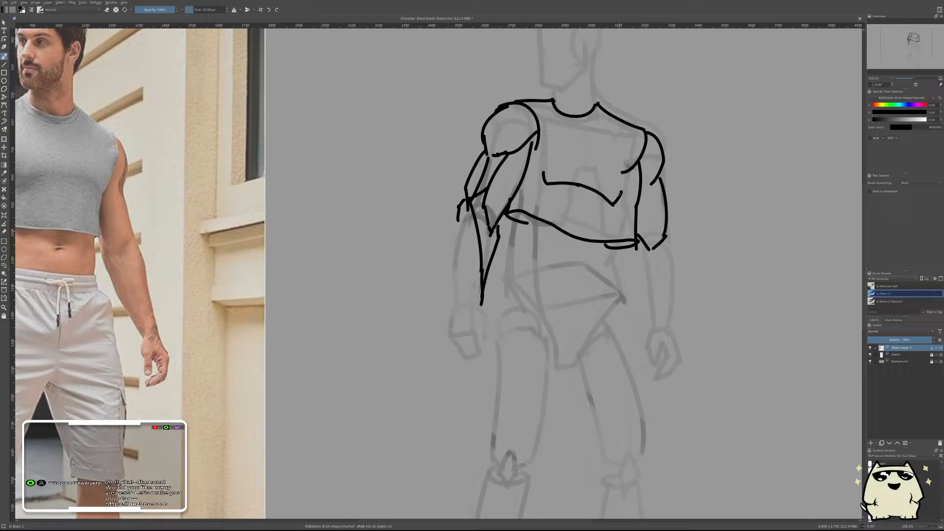
{"action": "scroll", "coordinate": [619, 194], "scroll_direction": "down", "scroll_amount": 5}
{"action": "scroll", "coordinate": [691, 179], "scroll_direction": "up", "scroll_amount": 3}
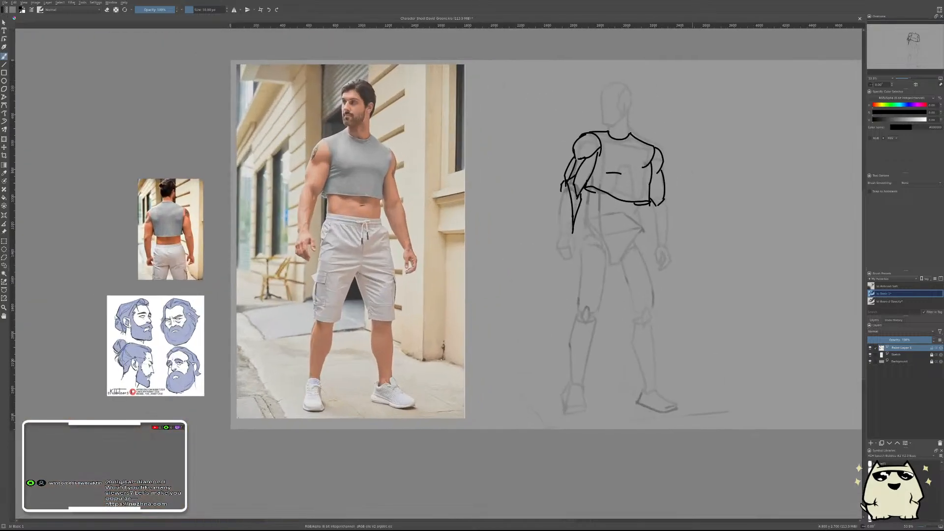
{"action": "key", "text": "ctrl"}
{"action": "scroll", "coordinate": [610, 179], "scroll_direction": "up", "scroll_amount": 2}
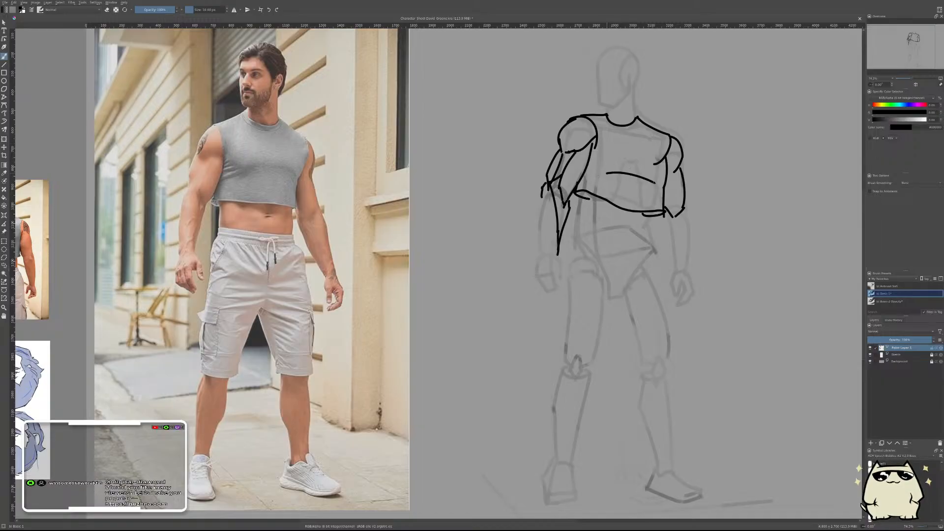
{"action": "left_click_drag", "start_coordinate": [604, 167], "coordinate": [649, 180]}
- Erase the left armhole curve and redraw it as one long side line from the shoulder to the crop top's hem
{"action": "key", "text": "e"}
{"action": "left_click_drag", "start_coordinate": [665, 157], "coordinate": [665, 176]}
{"action": "key", "text": "e"}
{"action": "key", "text": "ctrl+z"}
{"action": "left_click_drag", "start_coordinate": [669, 144], "coordinate": [663, 190]}
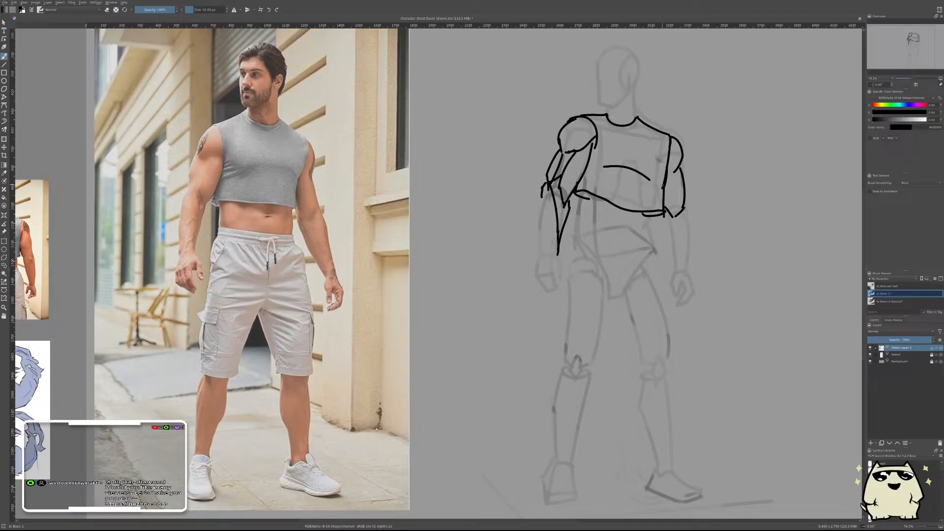
{"action": "key", "text": "ctrl+z"}
{"action": "left_click_drag", "start_coordinate": [670, 142], "coordinate": [666, 184]}
{"action": "key", "text": "ctrl+z"}
{"action": "left_click_drag", "start_coordinate": [669, 135], "coordinate": [662, 193]}
{"action": "key", "text": "e"}
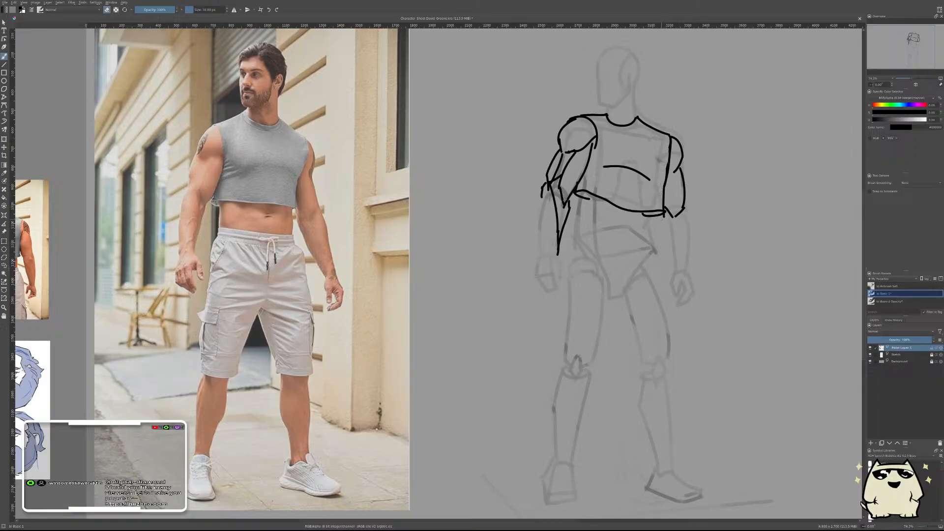
{"action": "mouse_move", "coordinate": [671, 169]}
{"action": "left_mouse_down"}
{"action": "mouse_move", "coordinate": [676, 194]}
{"action": "mouse_move", "coordinate": [685, 167]}
{"action": "left_mouse_up"}
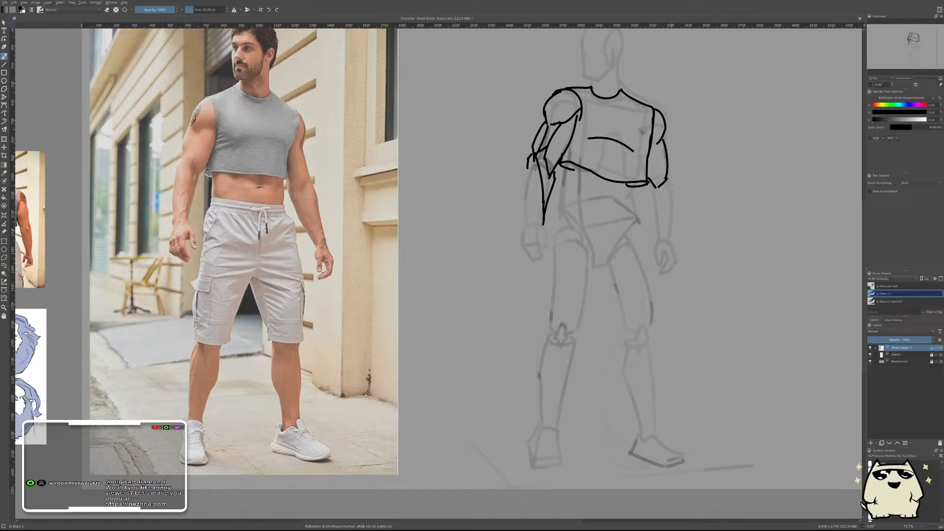
- Draw the left forearm's outer contour from the elbow down to the wrist, refining it in the mirrored view
{"action": "left_click_drag", "start_coordinate": [667, 173], "coordinate": [662, 243]}
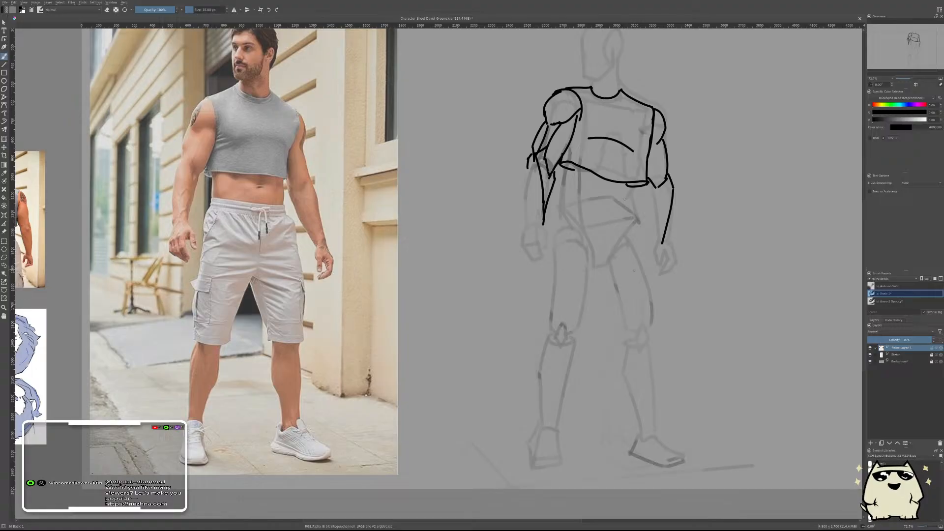
{"action": "key", "text": "m"}
{"action": "mouse_move", "coordinate": [253, 241]}
{"action": "left_mouse_down"}
{"action": "mouse_move", "coordinate": [470, 317]}
{"action": "mouse_move", "coordinate": [451, 259]}
{"action": "mouse_move", "coordinate": [429, 267]}
{"action": "left_mouse_up"}
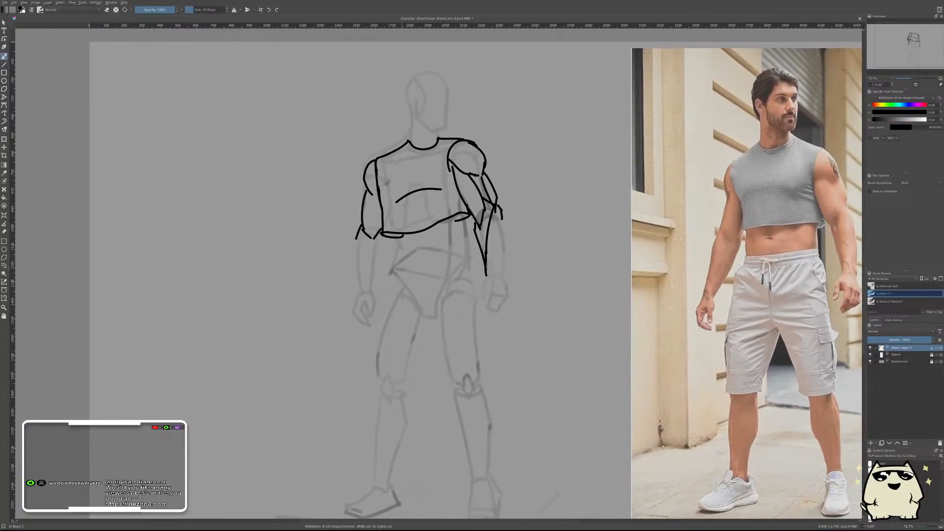
{"action": "scroll", "coordinate": [374, 279], "scroll_direction": "up", "scroll_amount": 2}
{"action": "left_click_drag", "start_coordinate": [349, 229], "coordinate": [357, 292]}
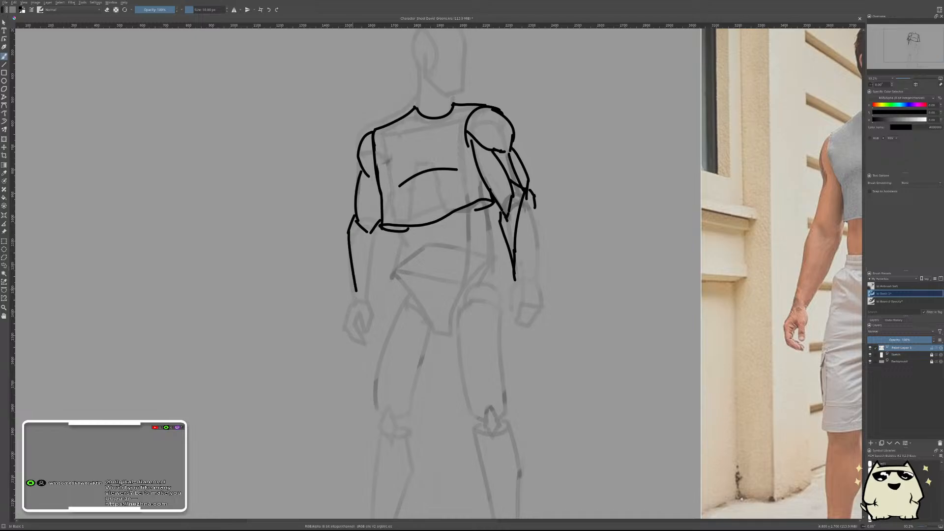
{"action": "key", "text": "ctrl+z"}
{"action": "left_click_drag", "start_coordinate": [348, 232], "coordinate": [354, 302]}
{"action": "key", "text": "ctrl+z"}
{"action": "left_click_drag", "start_coordinate": [349, 231], "coordinate": [356, 300]}
- Draw the left forearm's inner contour, tapering from the elbow beside the hem down to the wrist
{"action": "scroll", "coordinate": [424, 265], "scroll_direction": "down", "scroll_amount": 4}
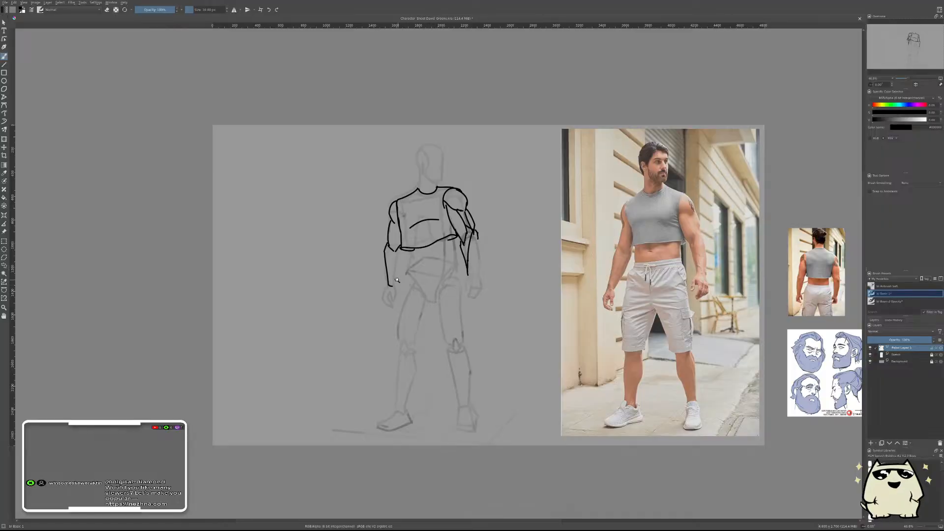
{"action": "scroll", "coordinate": [348, 285], "scroll_direction": "up", "scroll_amount": 2}
{"action": "mouse_move", "coordinate": [429, 297]}
{"action": "left_mouse_down"}
{"action": "mouse_move", "coordinate": [432, 273]}
{"action": "mouse_move", "coordinate": [436, 281]}
{"action": "left_mouse_up"}
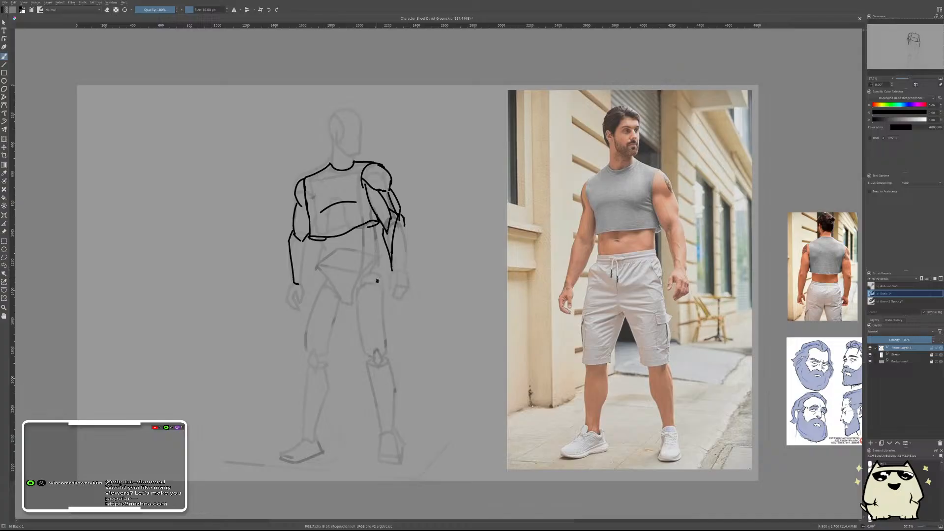
{"action": "scroll", "coordinate": [305, 267], "scroll_direction": "up", "scroll_amount": 2}
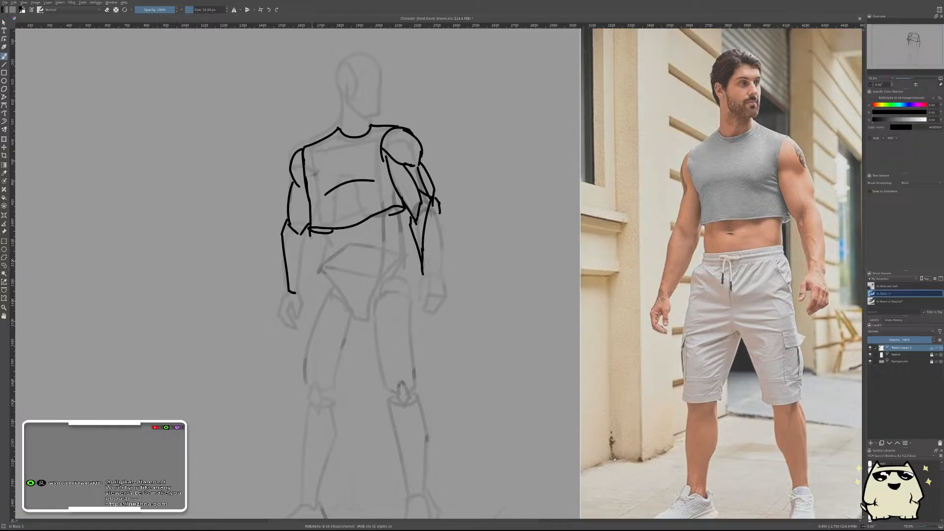
{"action": "left_click_drag", "start_coordinate": [311, 237], "coordinate": [291, 292]}
{"action": "key", "text": "ctrl+z"}
{"action": "left_click_drag", "start_coordinate": [312, 237], "coordinate": [302, 290]}
{"action": "key", "text": "ctrl+z"}
{"action": "left_click_drag", "start_coordinate": [311, 233], "coordinate": [297, 292]}
{"action": "scroll", "coordinate": [303, 286], "scroll_direction": "down", "scroll_amount": 5}
{"action": "scroll", "coordinate": [374, 271], "scroll_direction": "up", "scroll_amount": 1}
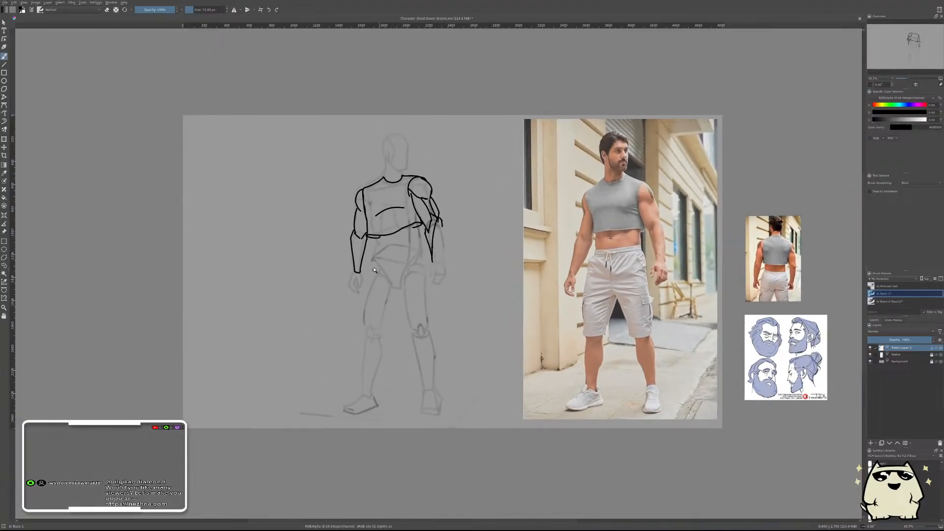
{"action": "scroll", "coordinate": [364, 238], "scroll_direction": "up", "scroll_amount": 3}
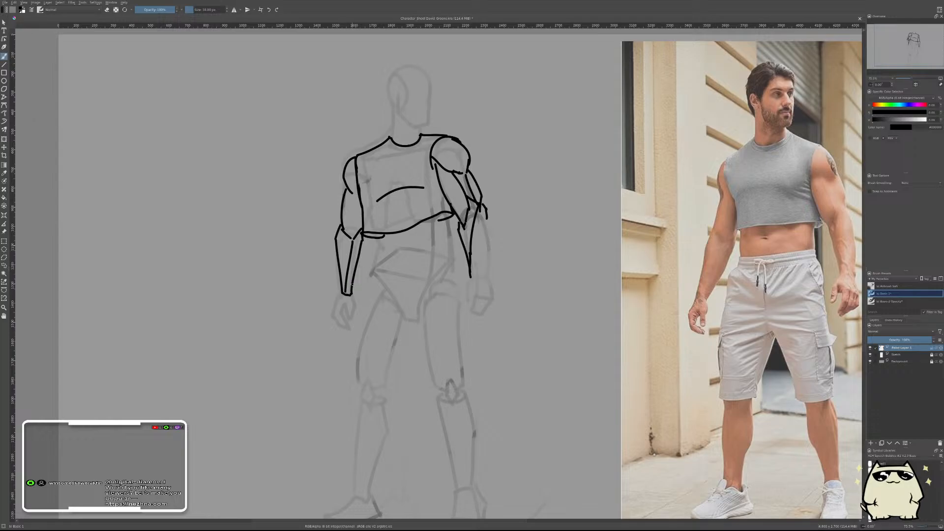
- Add a muscle line inside the left forearm and another along the right forearm, and save the file
{"action": "left_click_drag", "start_coordinate": [355, 238], "coordinate": [347, 293]}
{"action": "left_click_drag", "start_coordinate": [463, 227], "coordinate": [469, 268]}
{"action": "scroll", "coordinate": [529, 243], "scroll_direction": "down", "scroll_amount": 5}
{"action": "scroll", "coordinate": [526, 213], "scroll_direction": "up", "scroll_amount": 3}
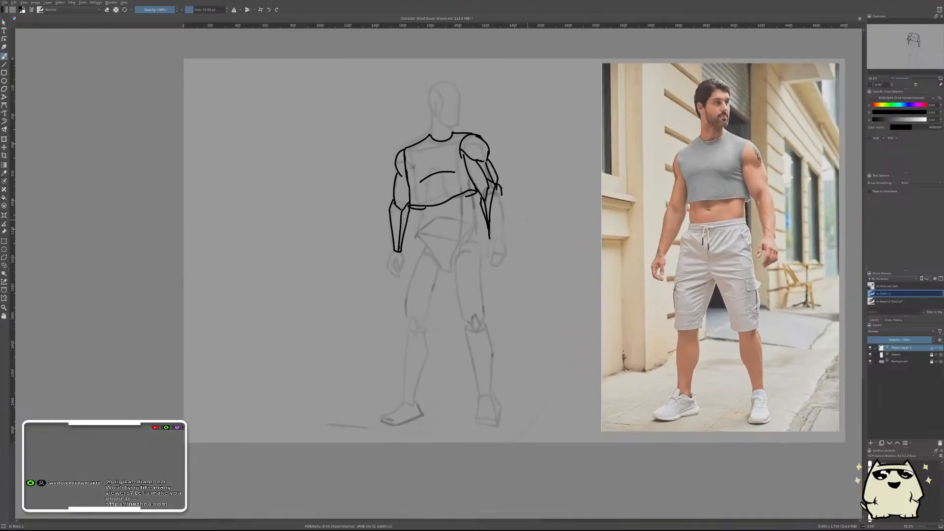
{"action": "key", "text": "ctrl+s"}
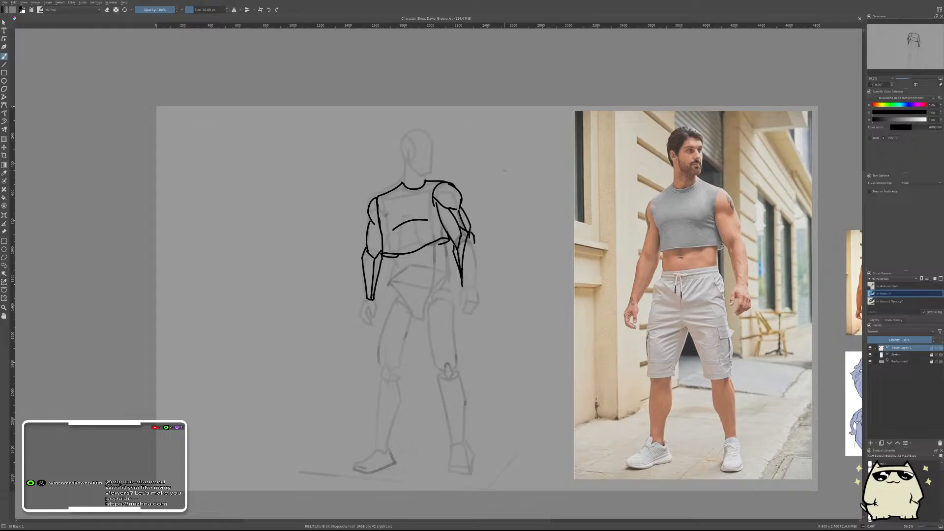
- Erase the crop top's long left side line and replace it with a short armhole curve
{"action": "left_click_drag", "start_coordinate": [514, 235], "coordinate": [470, 247]}
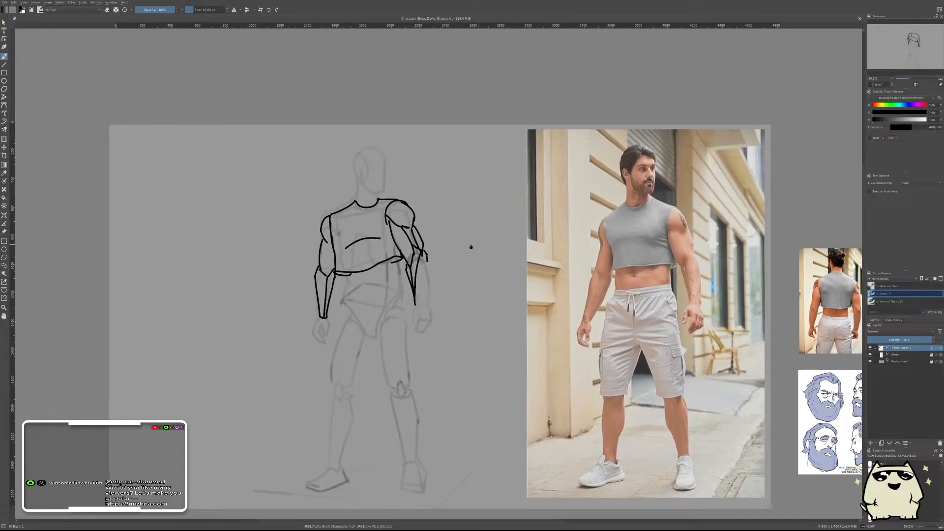
{"action": "scroll", "coordinate": [470, 247], "scroll_direction": "up", "scroll_amount": 3}
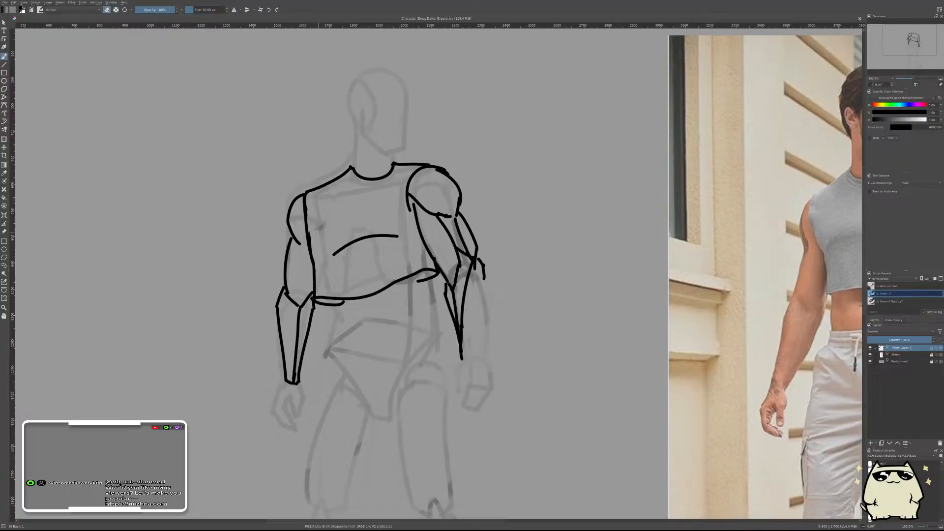
{"action": "left_click_drag", "start_coordinate": [310, 260], "coordinate": [304, 200]}
{"action": "left_click_drag", "start_coordinate": [308, 241], "coordinate": [314, 292]}
{"action": "mouse_move", "coordinate": [342, 212]}
{"action": "left_mouse_down"}
{"action": "mouse_move", "coordinate": [242, 253]}
{"action": "mouse_move", "coordinate": [231, 292]}
{"action": "left_mouse_up"}
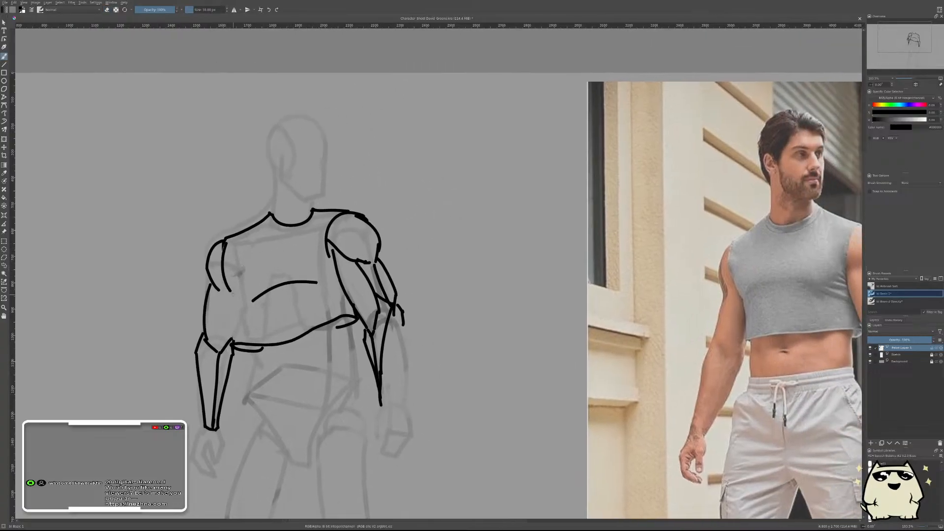
- Redraw the left armhole as a longer curve, add the upper arm's inner contour down to the elbow, and unmirror the view
{"action": "key", "text": "ctrl+z"}
{"action": "mouse_move", "coordinate": [224, 242]}
{"action": "left_mouse_down"}
{"action": "mouse_move", "coordinate": [241, 299]}
{"action": "mouse_move", "coordinate": [237, 334]}
{"action": "left_mouse_up"}
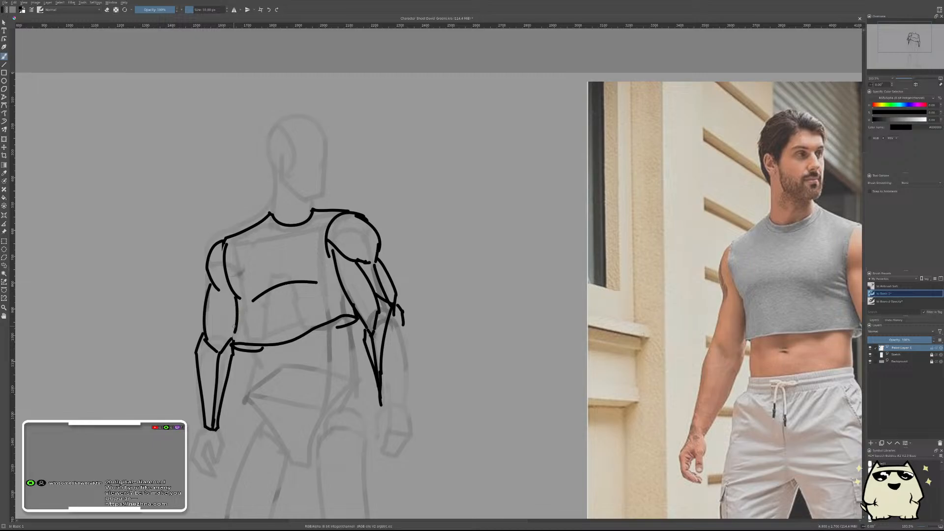
{"action": "left_click_drag", "start_coordinate": [235, 297], "coordinate": [237, 342]}
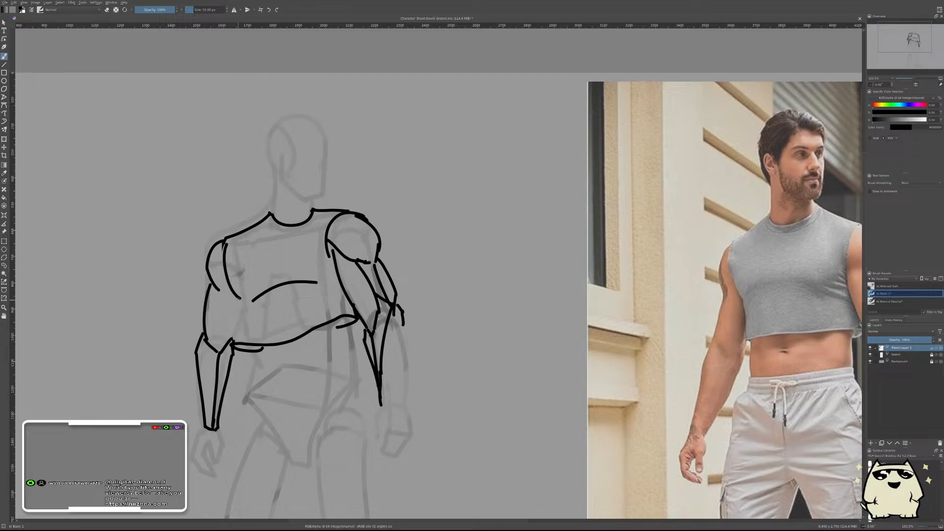
{"action": "key", "text": "ctrl+z"}
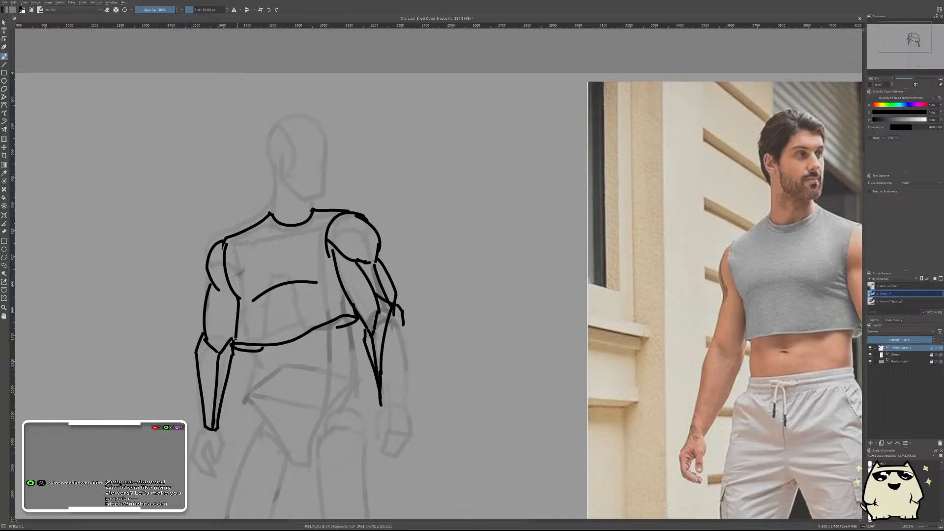
{"action": "scroll", "coordinate": [375, 292], "scroll_direction": "down", "scroll_amount": 6}
{"action": "scroll", "coordinate": [375, 292], "scroll_direction": "up", "scroll_amount": 2}
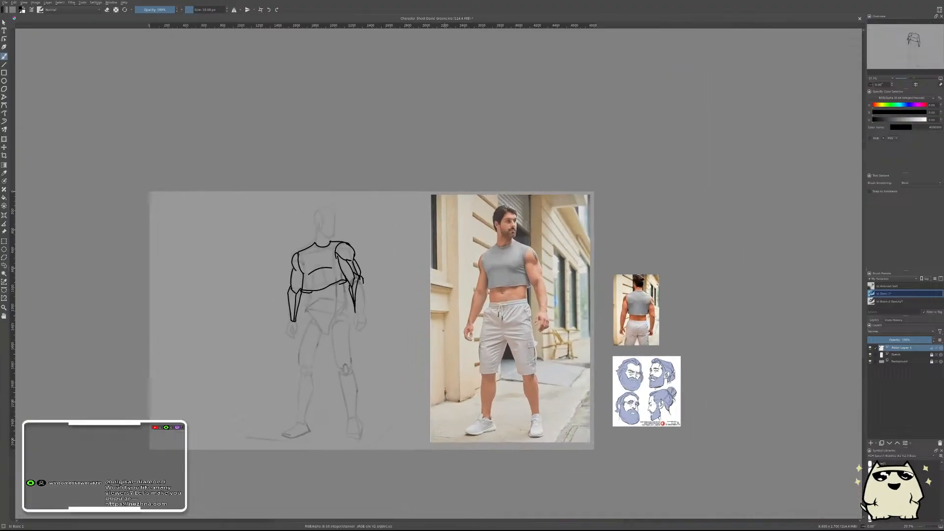
{"action": "key", "text": "m"}
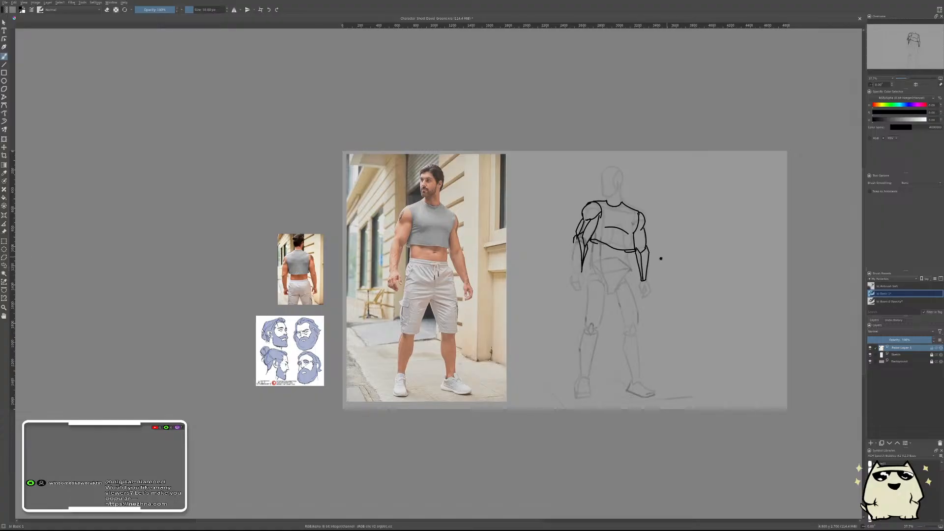
- Draw the shorts' waistband as two parallel curved lines across the hips, closed with short lines at both ends
{"action": "left_click_drag", "start_coordinate": [659, 259], "coordinate": [668, 239]}
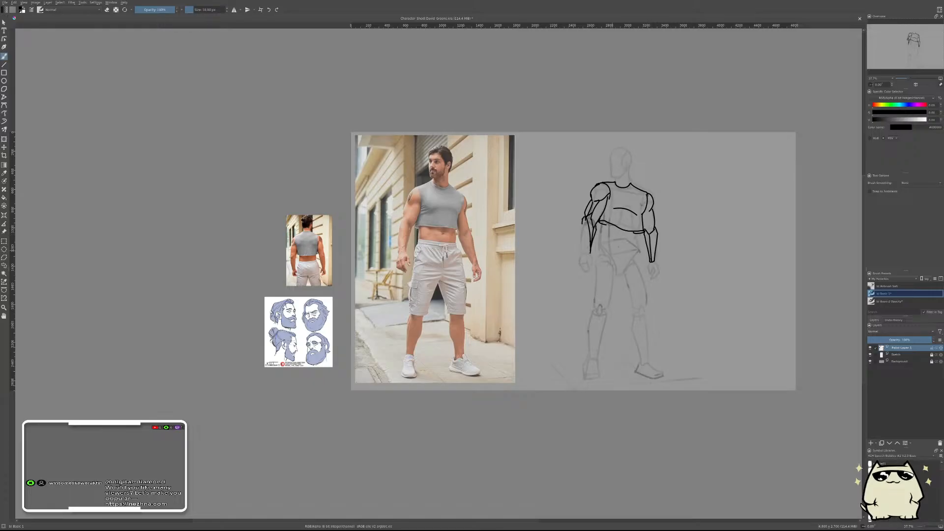
{"action": "scroll", "coordinate": [669, 217], "scroll_direction": "up", "scroll_amount": 3}
{"action": "scroll", "coordinate": [668, 217], "scroll_direction": "down", "scroll_amount": 3}
{"action": "scroll", "coordinate": [669, 216], "scroll_direction": "up", "scroll_amount": 2}
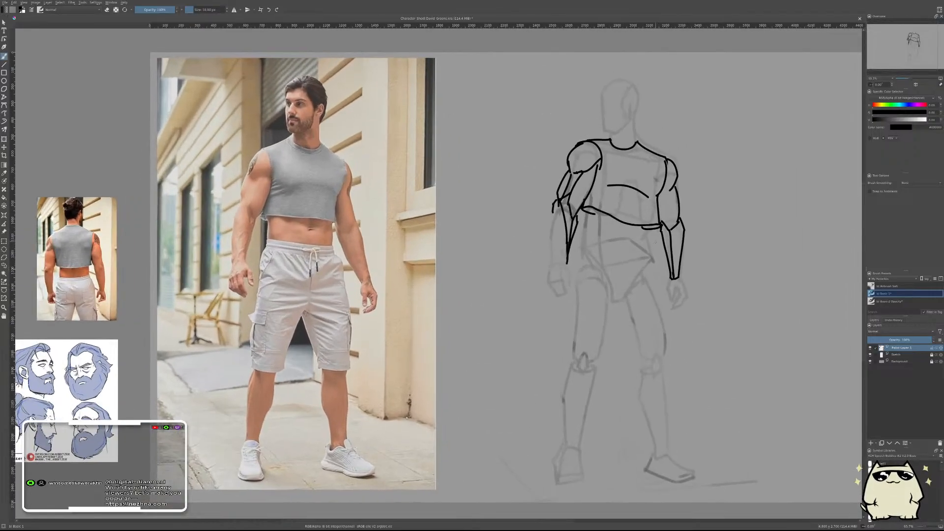
{"action": "scroll", "coordinate": [546, 253], "scroll_direction": "up", "scroll_amount": 2}
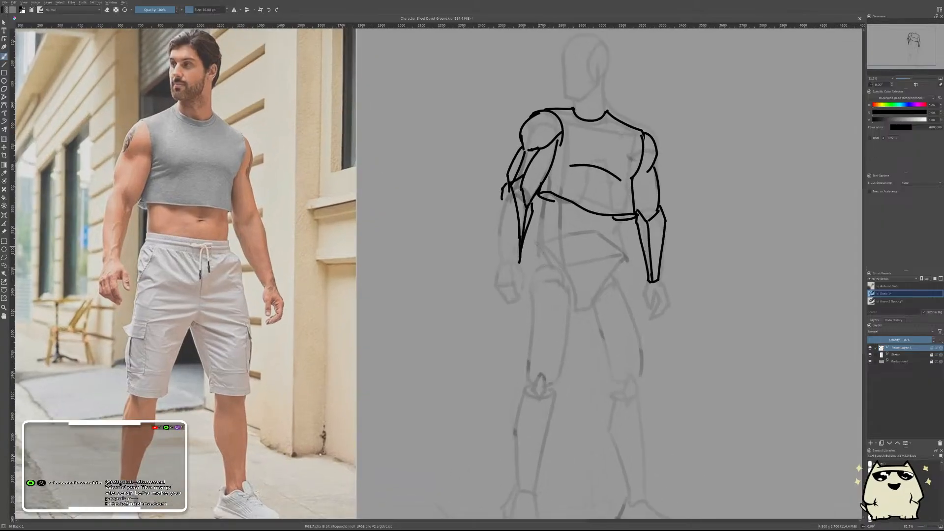
{"action": "mouse_move", "coordinate": [537, 240]}
{"action": "left_mouse_down"}
{"action": "mouse_move", "coordinate": [536, 250]}
{"action": "mouse_move", "coordinate": [615, 250]}
{"action": "left_mouse_up"}
{"action": "key", "text": "ctrl+z"}
{"action": "left_click_drag", "start_coordinate": [536, 241], "coordinate": [621, 253]}
{"action": "left_click_drag", "start_coordinate": [621, 252], "coordinate": [627, 259]}
{"action": "mouse_move", "coordinate": [537, 248]}
{"action": "left_mouse_down"}
{"action": "mouse_move", "coordinate": [598, 265]}
{"action": "mouse_move", "coordinate": [629, 259]}
{"action": "mouse_move", "coordinate": [599, 264]}
{"action": "left_mouse_up"}
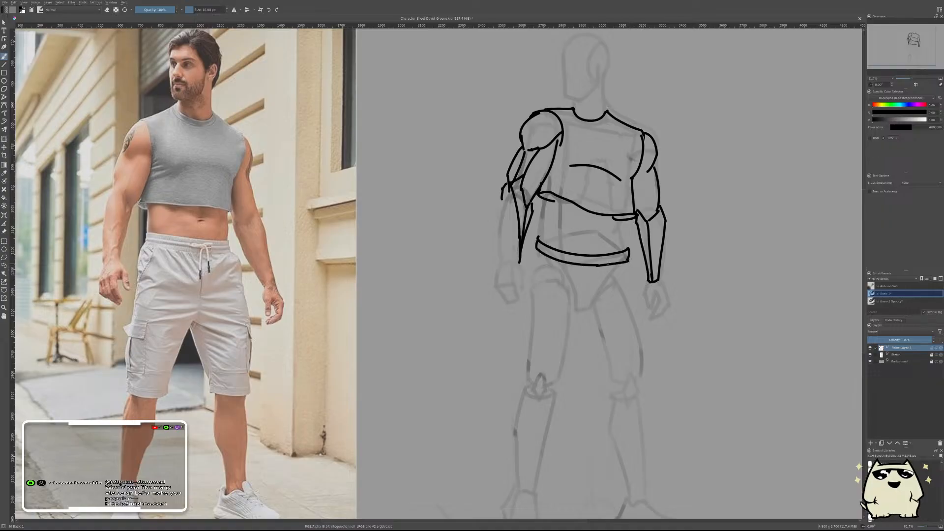
- Draw a short hip line below the waistband's right end and a curved pocket opening at the left hip
{"action": "mouse_move", "coordinate": [608, 264]}
{"action": "left_mouse_down"}
{"action": "mouse_move", "coordinate": [552, 231]}
{"action": "mouse_move", "coordinate": [567, 229]}
{"action": "mouse_move", "coordinate": [564, 247]}
{"action": "left_mouse_up"}
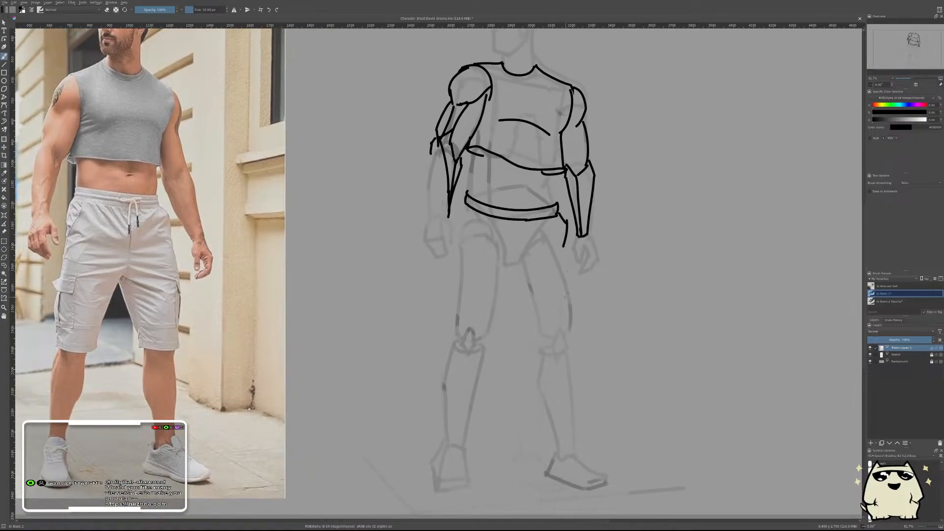
{"action": "left_click_drag", "start_coordinate": [525, 283], "coordinate": [599, 309]}
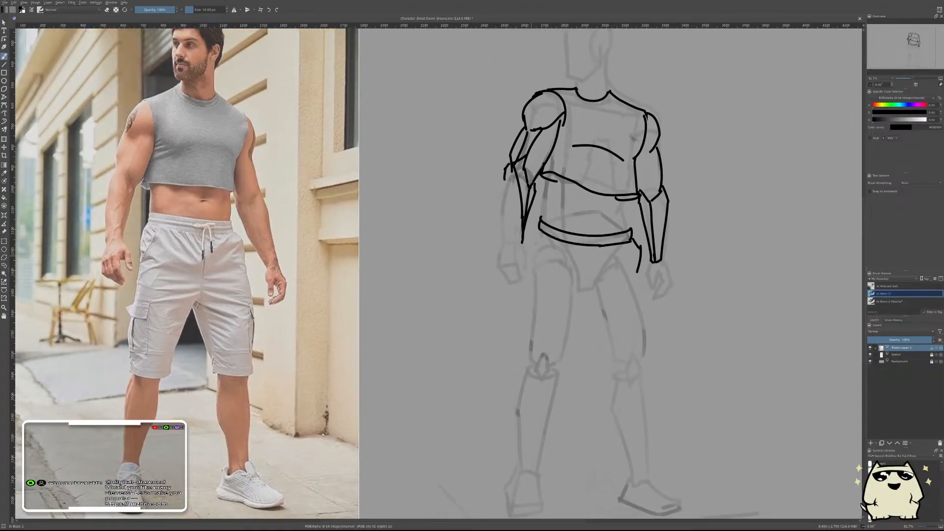
{"action": "left_click_drag", "start_coordinate": [555, 240], "coordinate": [530, 261]}
{"action": "key", "text": "ctrl+z"}
{"action": "left_click_drag", "start_coordinate": [536, 235], "coordinate": [531, 261]}
- Draw the shorts' left leg inner contour from the crotch to the knee and the curved hem across the knee
{"action": "mouse_move", "coordinate": [590, 306]}
{"action": "left_mouse_down"}
{"action": "mouse_move", "coordinate": [573, 268]}
{"action": "mouse_move", "coordinate": [563, 266]}
{"action": "left_mouse_up"}
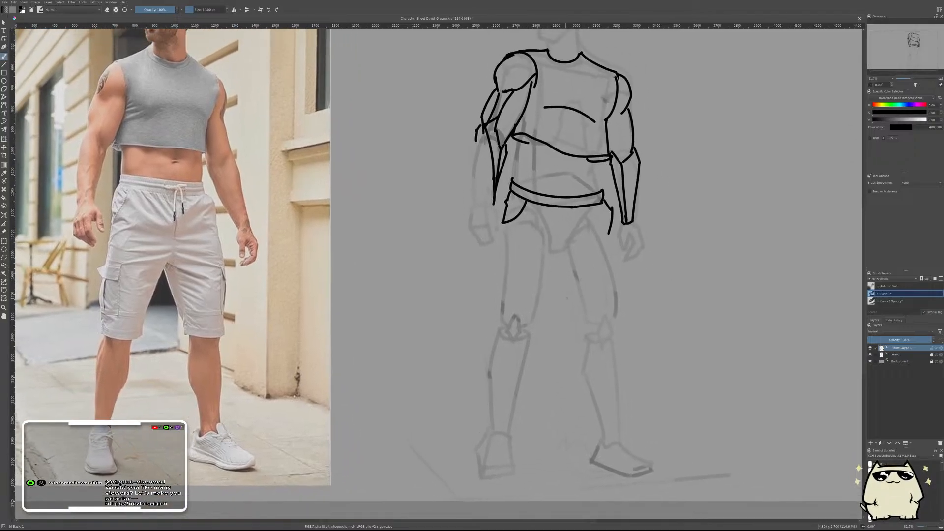
{"action": "left_click_drag", "start_coordinate": [557, 267], "coordinate": [543, 333]}
{"action": "key", "text": "ctrl+z"}
{"action": "key", "text": "ctrl+z"}
{"action": "left_click_drag", "start_coordinate": [554, 259], "coordinate": [547, 300]}
{"action": "key", "text": "ctrl+z"}
{"action": "mouse_move", "coordinate": [553, 263]}
{"action": "left_mouse_down"}
{"action": "mouse_move", "coordinate": [539, 339]}
{"action": "mouse_move", "coordinate": [493, 344]}
{"action": "left_mouse_up"}
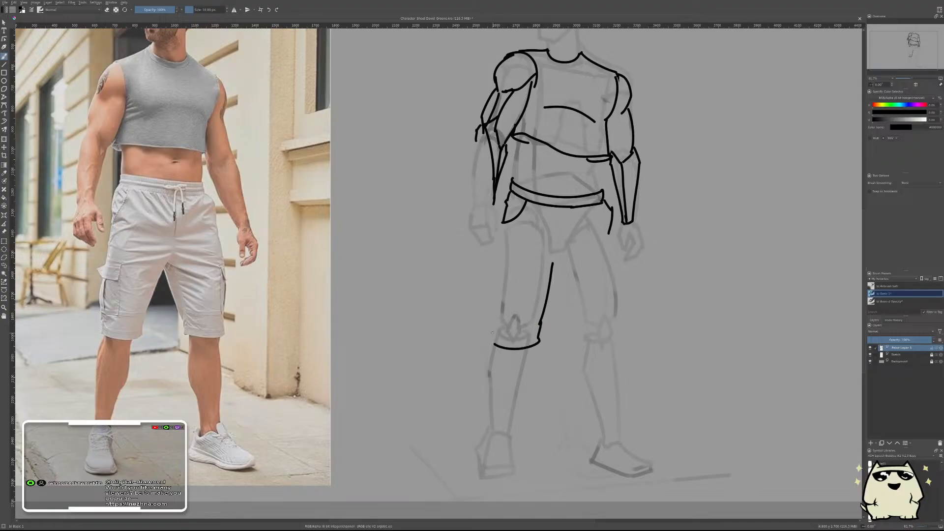
{"action": "left_click_drag", "start_coordinate": [492, 334], "coordinate": [496, 345]}
{"action": "key", "text": "ctrl+z"}
{"action": "left_click_drag", "start_coordinate": [501, 277], "coordinate": [505, 328]}
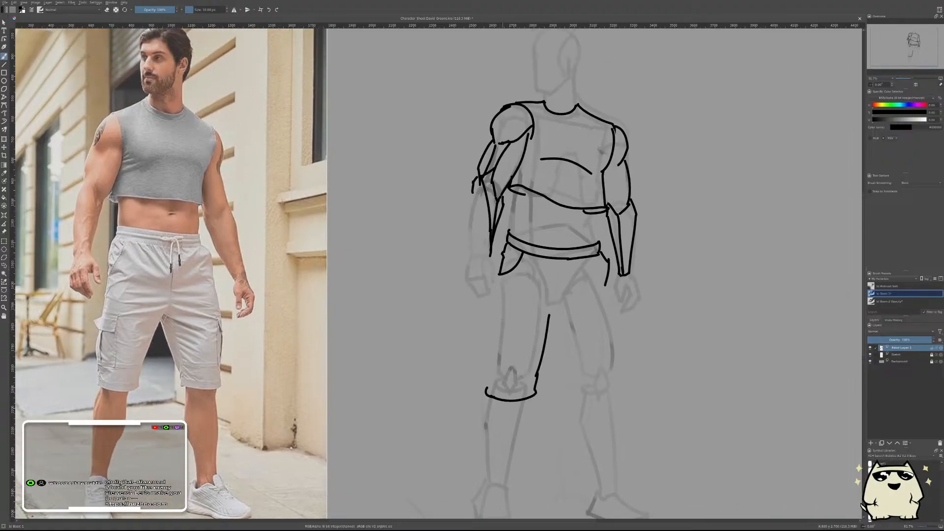
- Draw the left leg's outer shorts contour from the hip to the hem, with a small cargo pocket bump halfway down
{"action": "left_click_drag", "start_coordinate": [498, 274], "coordinate": [494, 342]}
{"action": "key", "text": "ctrl+z"}
{"action": "left_click_drag", "start_coordinate": [499, 274], "coordinate": [496, 347]}
{"action": "left_click_drag", "start_coordinate": [495, 334], "coordinate": [484, 385]}
{"action": "left_click_drag", "start_coordinate": [487, 381], "coordinate": [486, 392]}
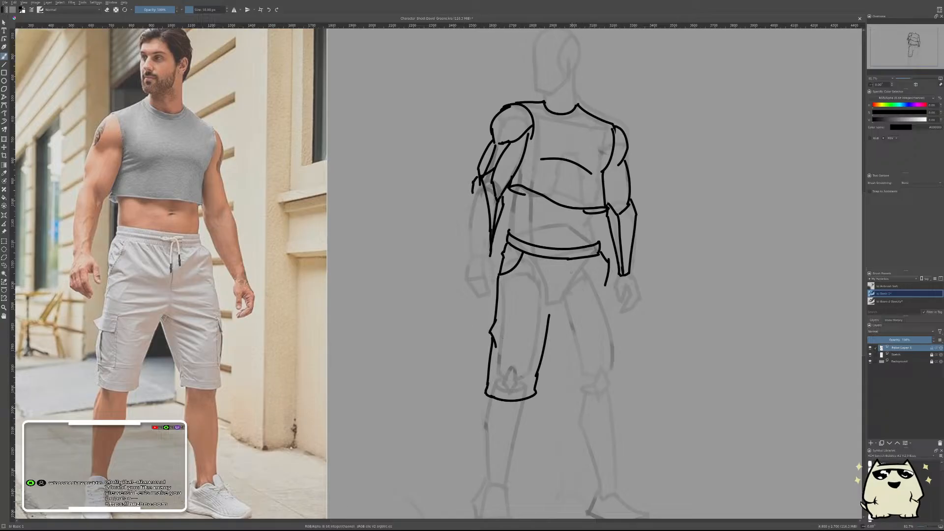
- Draw the shorts' centre front seam from the waistband down to the crotch and join it to the left leg's inner contour
{"action": "left_click_drag", "start_coordinate": [577, 316], "coordinate": [565, 320]}
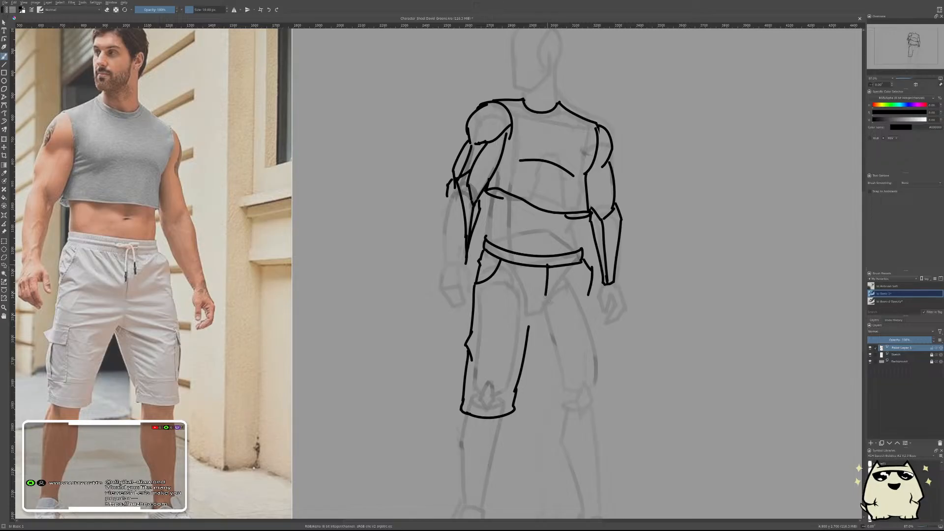
{"action": "left_click_drag", "start_coordinate": [548, 267], "coordinate": [546, 305]}
{"action": "mouse_move", "coordinate": [546, 301]}
{"action": "left_mouse_down"}
{"action": "mouse_move", "coordinate": [535, 334]}
{"action": "mouse_move", "coordinate": [529, 329]}
{"action": "mouse_move", "coordinate": [541, 319]}
{"action": "mouse_move", "coordinate": [535, 328]}
{"action": "mouse_move", "coordinate": [543, 321]}
{"action": "mouse_move", "coordinate": [556, 340]}
{"action": "left_mouse_up"}
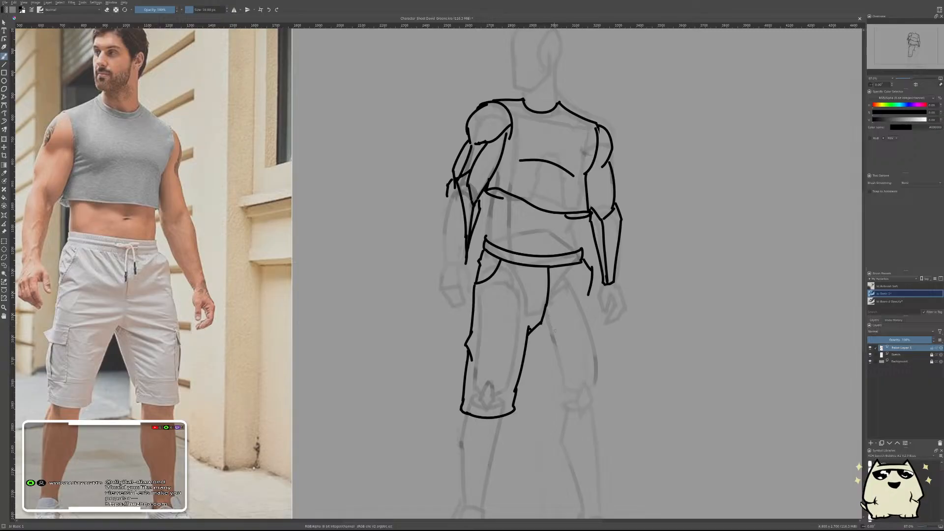
{"action": "left_click_drag", "start_coordinate": [540, 323], "coordinate": [582, 344]}
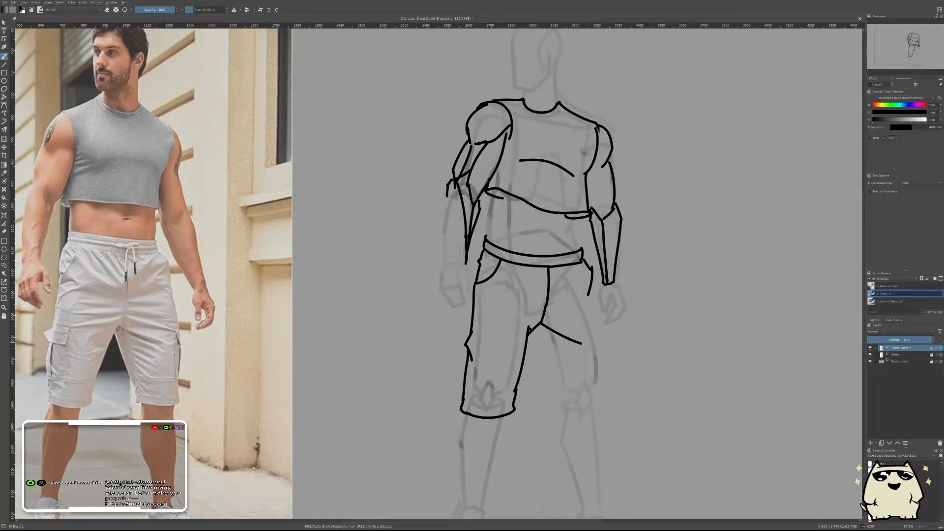
{"action": "left_click_drag", "start_coordinate": [539, 326], "coordinate": [555, 394]}
{"action": "key", "text": "ctrl+z"}
{"action": "key", "text": "ctrl+z"}
{"action": "left_click_drag", "start_coordinate": [540, 322], "coordinate": [563, 346]}
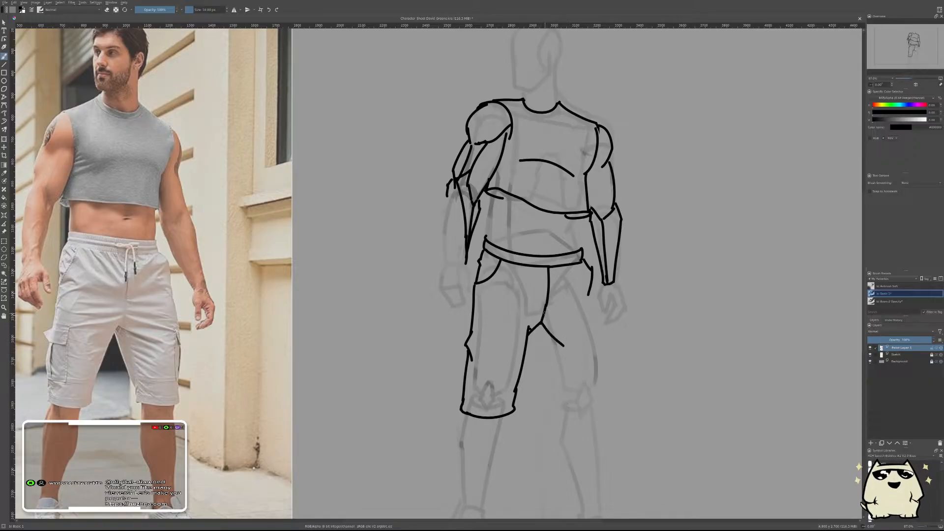
{"action": "left_click_drag", "start_coordinate": [544, 313], "coordinate": [574, 326]}
{"action": "key", "text": "ctrl+z"}
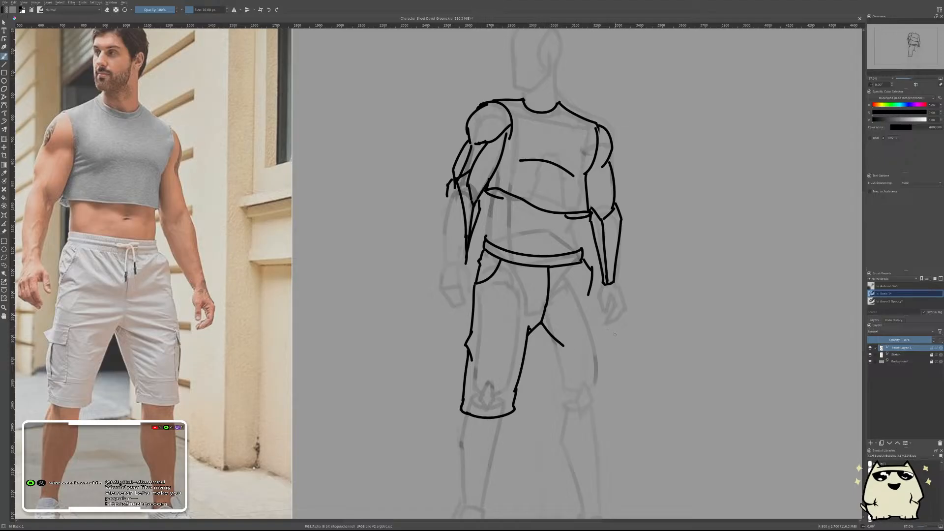
- Mirror the view and draw the bare waist's left contour from the crop top's hem to the waistband
{"action": "left_click_drag", "start_coordinate": [581, 350], "coordinate": [601, 281]}
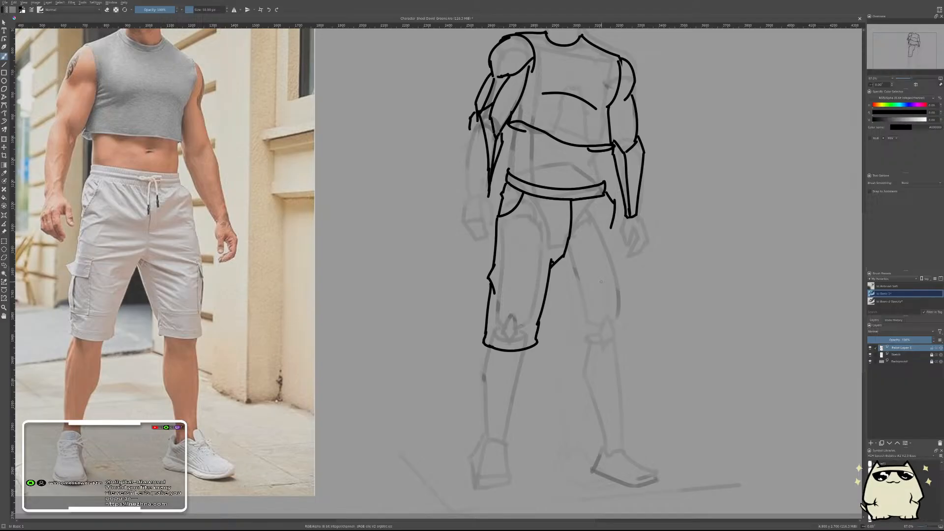
{"action": "key", "text": "m"}
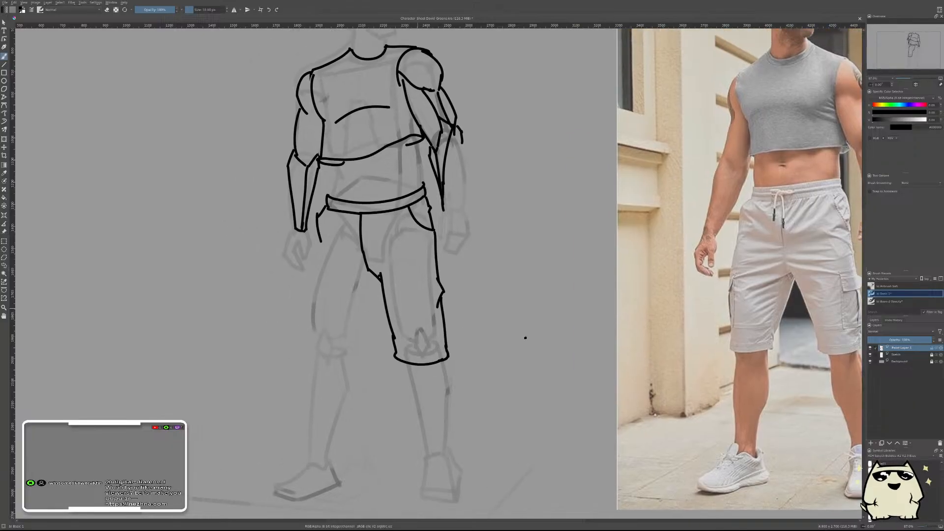
{"action": "mouse_move", "coordinate": [525, 338]}
{"action": "left_mouse_down"}
{"action": "mouse_move", "coordinate": [671, 334]}
{"action": "mouse_move", "coordinate": [629, 266]}
{"action": "mouse_move", "coordinate": [504, 323]}
{"action": "left_mouse_up"}
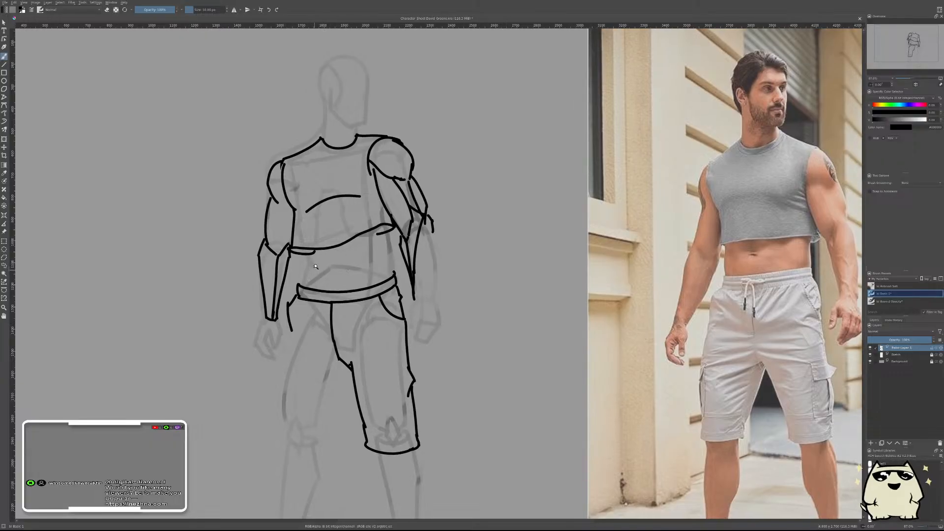
{"action": "scroll", "coordinate": [316, 266], "scroll_direction": "up", "scroll_amount": 2}
{"action": "left_click_drag", "start_coordinate": [294, 247], "coordinate": [295, 289]}
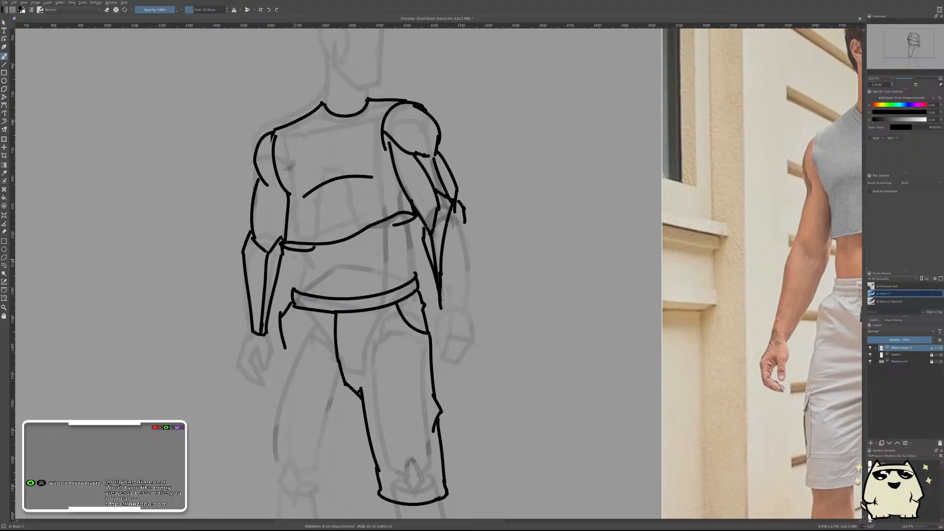
{"action": "left_click_drag", "start_coordinate": [293, 246], "coordinate": [296, 286]}
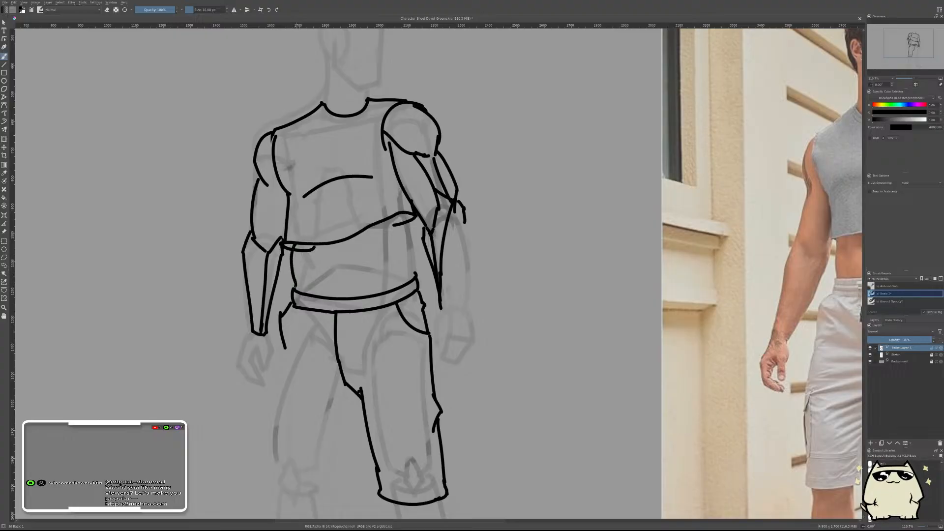
{"action": "key", "text": "ctrl+z"}
{"action": "left_click_drag", "start_coordinate": [293, 246], "coordinate": [297, 292]}
- Erase the stray fold line beneath the left end of the crop top's hem
{"action": "key", "text": "e"}
{"action": "left_click_drag", "start_coordinate": [297, 250], "coordinate": [313, 247]}
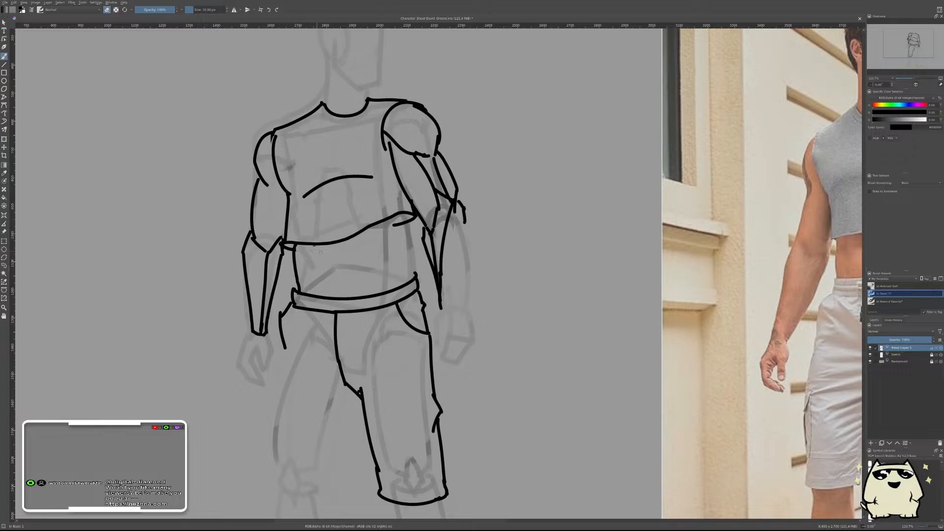
{"action": "scroll", "coordinate": [406, 239], "scroll_direction": "down", "scroll_amount": 4}
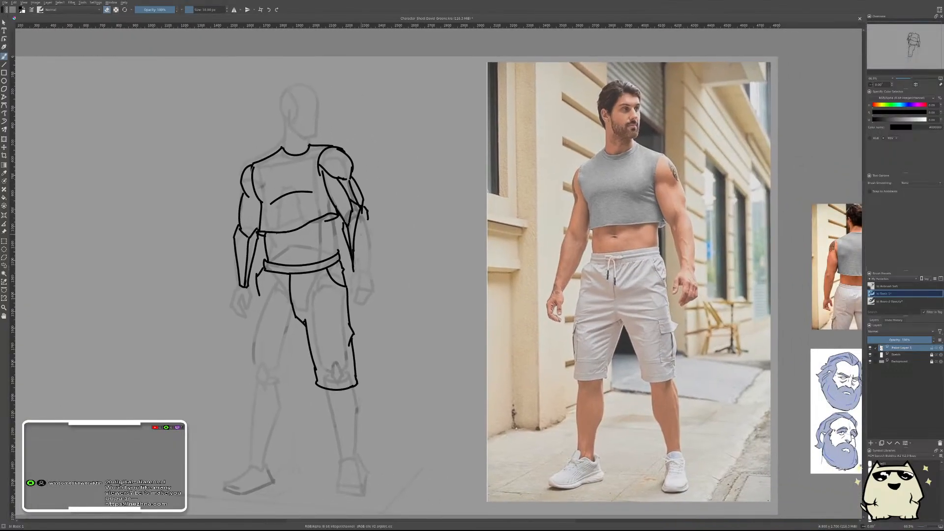
{"action": "key", "text": "e"}
- Draw the bare waist's right contour from the crop top's hem down to the waistband's end
{"action": "scroll", "coordinate": [325, 240], "scroll_direction": "up", "scroll_amount": 4}
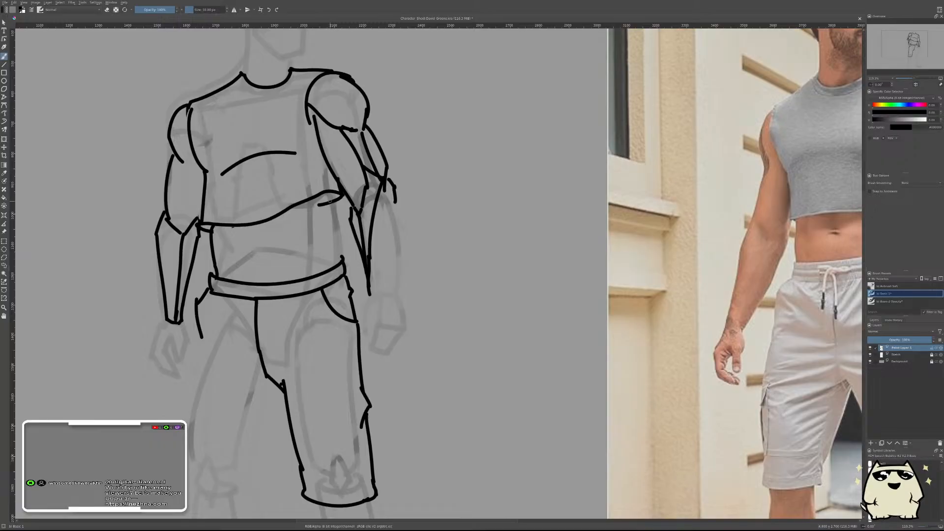
{"action": "left_click_drag", "start_coordinate": [334, 200], "coordinate": [338, 259]}
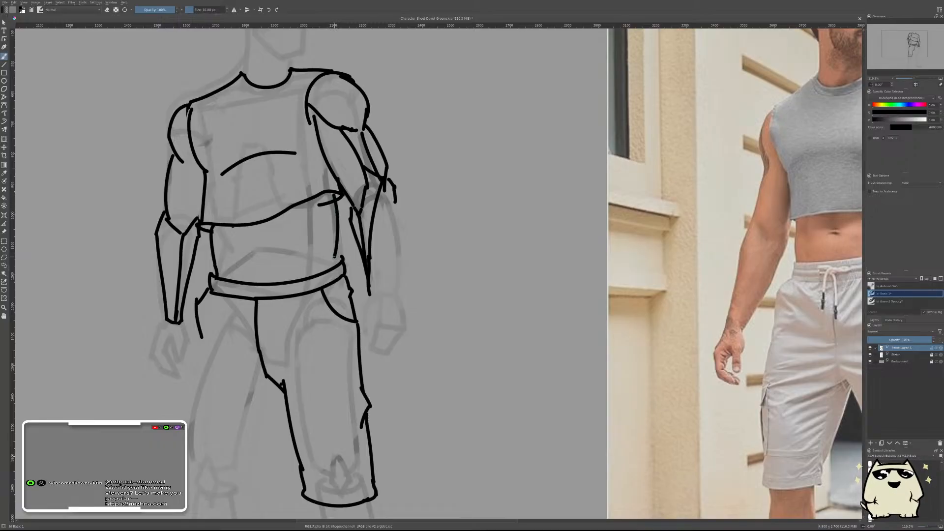
{"action": "key", "text": "ctrl+z"}
{"action": "left_click_drag", "start_coordinate": [334, 193], "coordinate": [340, 264]}
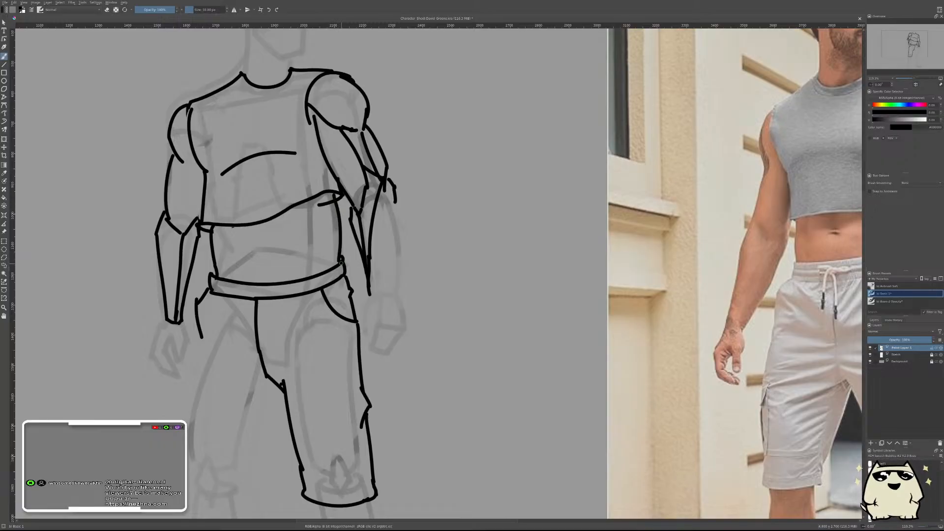
- Erase the short fold line beneath the right end of the crop top's hem and unmirror the view
{"action": "key", "text": "e"}
{"action": "scroll", "coordinate": [487, 256], "scroll_direction": "down", "scroll_amount": 5}
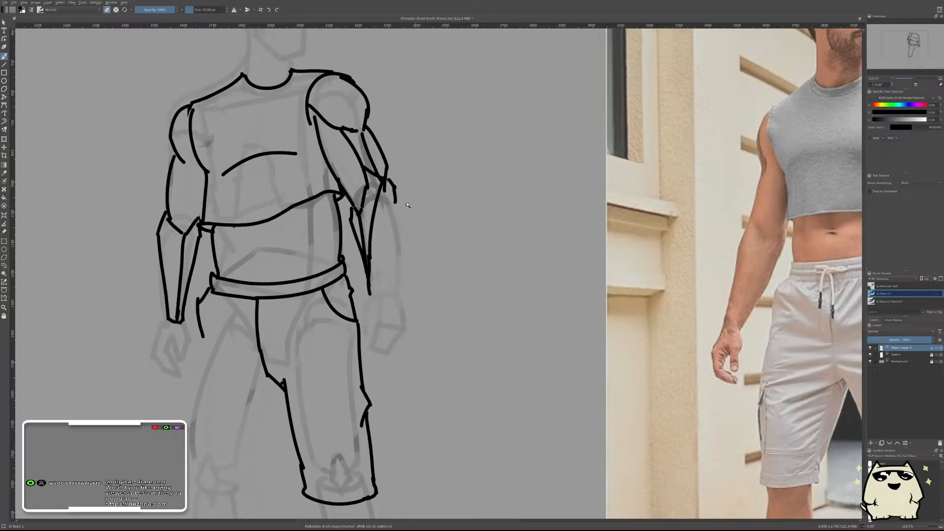
{"action": "scroll", "coordinate": [487, 255], "scroll_direction": "up", "scroll_amount": 1}
{"action": "key", "text": "m"}
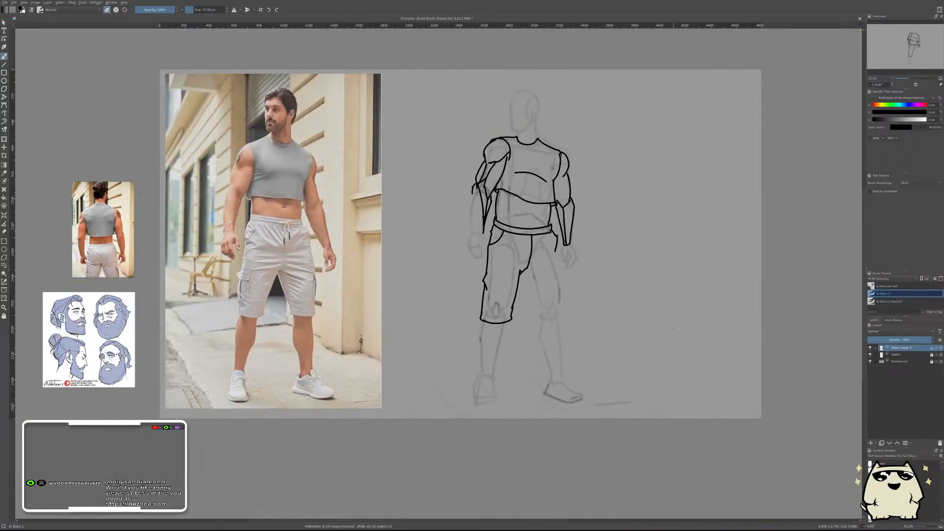
- Draw the shorts' right leg inner contour slanting from the crotch to the knee, ending in a curved hem
{"action": "key", "text": "e"}
{"action": "scroll", "coordinate": [574, 182], "scroll_direction": "up", "scroll_amount": 2}
{"action": "scroll", "coordinate": [553, 188], "scroll_direction": "down", "scroll_amount": 2}
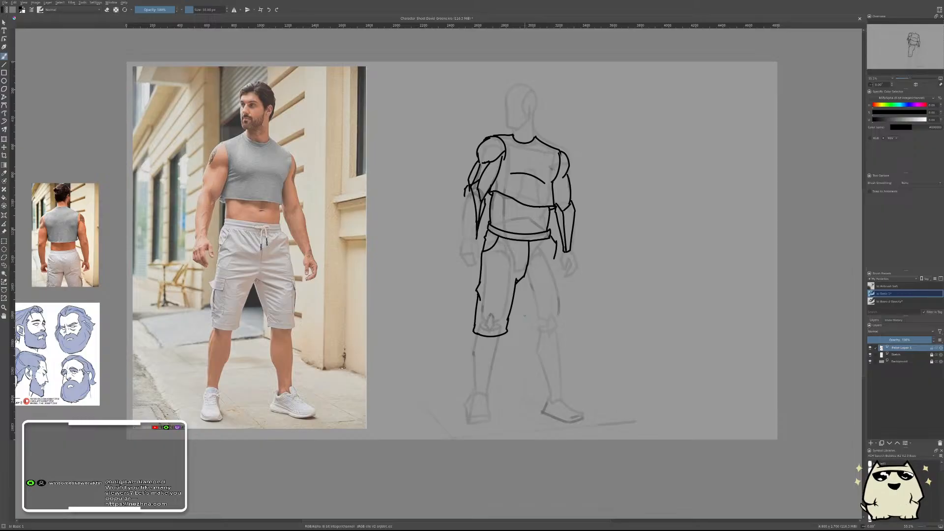
{"action": "scroll", "coordinate": [610, 330], "scroll_direction": "up", "scroll_amount": 5}
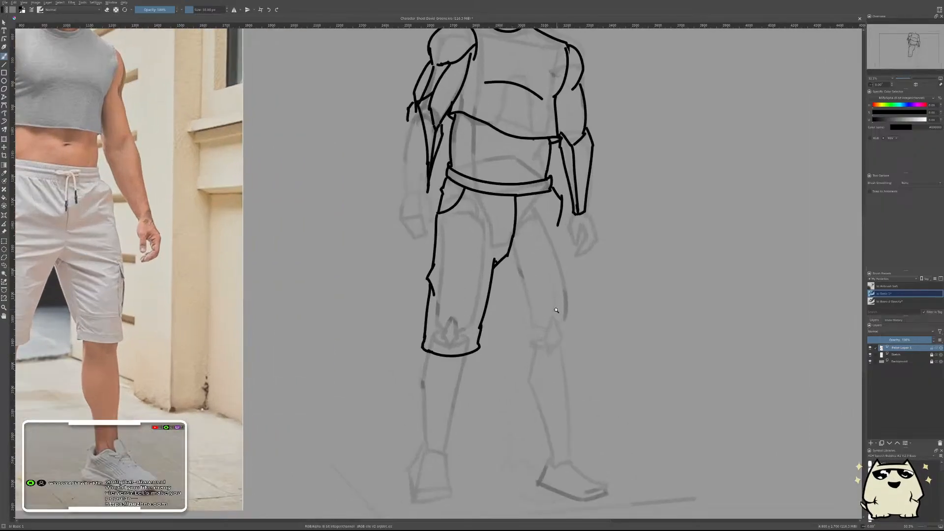
{"action": "left_click_drag", "start_coordinate": [610, 330], "coordinate": [656, 342]}
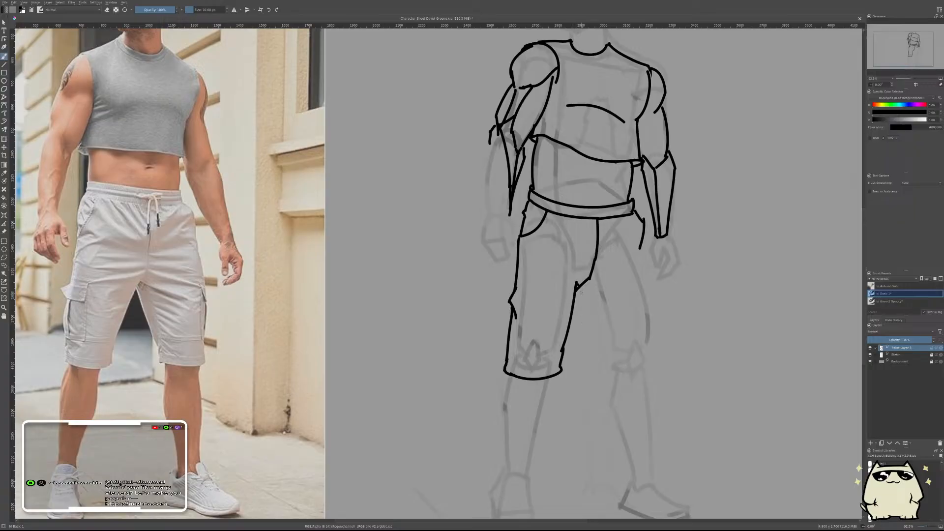
{"action": "left_click_drag", "start_coordinate": [582, 285], "coordinate": [600, 362]}
{"action": "key", "text": "ctrl+z"}
{"action": "left_click_drag", "start_coordinate": [583, 285], "coordinate": [604, 344]}
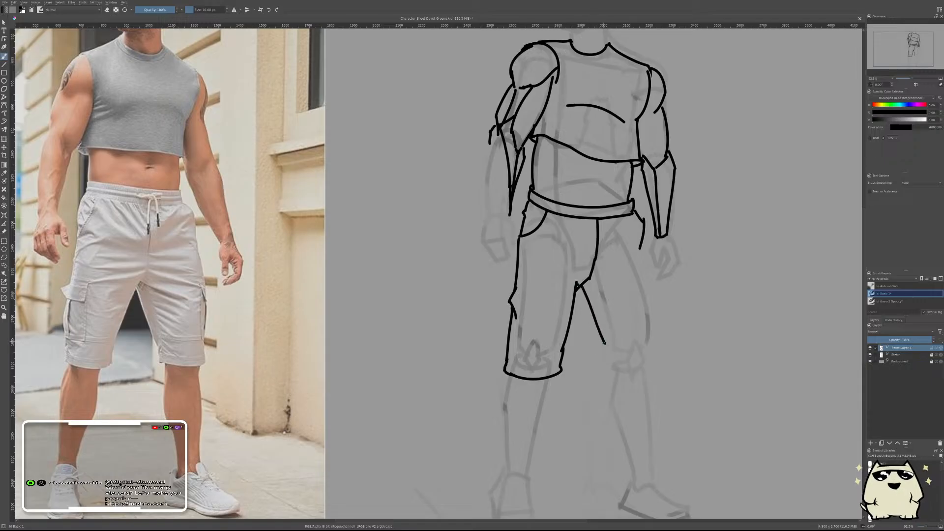
{"action": "key", "text": "ctrl+z"}
{"action": "left_click_drag", "start_coordinate": [583, 287], "coordinate": [612, 350]}
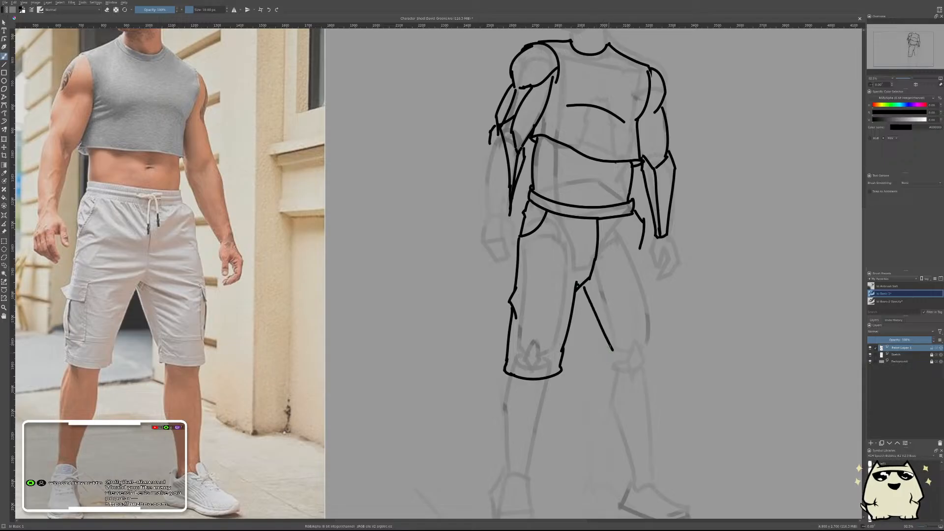
{"action": "key", "text": "ctrl+z"}
{"action": "mouse_move", "coordinate": [583, 286]}
{"action": "left_mouse_down"}
{"action": "mouse_move", "coordinate": [613, 376]}
{"action": "mouse_move", "coordinate": [619, 355]}
{"action": "left_mouse_up"}
{"action": "key", "text": "ctrl+z"}
{"action": "key", "text": "ctrl+z"}
{"action": "mouse_move", "coordinate": [582, 285]}
{"action": "left_mouse_down"}
{"action": "mouse_move", "coordinate": [607, 364]}
{"action": "mouse_move", "coordinate": [634, 375]}
{"action": "mouse_move", "coordinate": [645, 368]}
{"action": "mouse_move", "coordinate": [609, 370]}
{"action": "mouse_move", "coordinate": [651, 364]}
{"action": "left_mouse_up"}
{"action": "key", "text": "ctrl+z"}
{"action": "key", "text": "ctrl+z"}
{"action": "key", "text": "ctrl+z"}
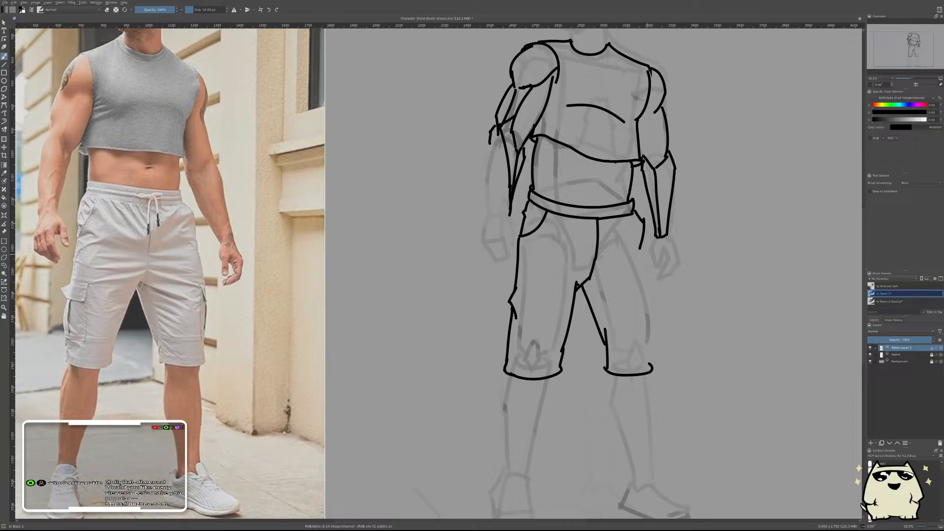
- Draw the right leg's outer shorts contour from the hip line down to the hem, and mirror the view
{"action": "left_click_drag", "start_coordinate": [642, 240], "coordinate": [651, 275]}
{"action": "key", "text": "ctrl+z"}
{"action": "left_click_drag", "start_coordinate": [641, 239], "coordinate": [654, 363]}
{"action": "scroll", "coordinate": [709, 275], "scroll_direction": "down", "scroll_amount": 6}
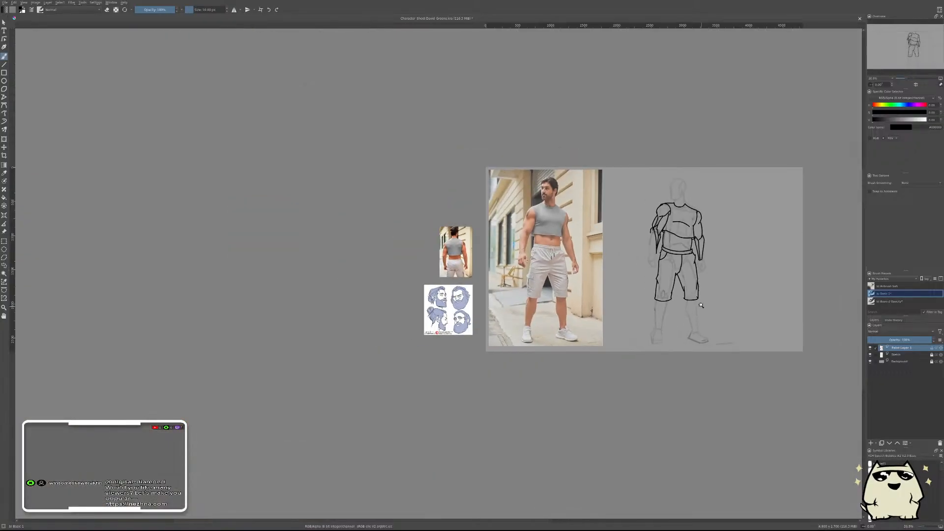
{"action": "scroll", "coordinate": [713, 285], "scroll_direction": "up", "scroll_amount": 1}
{"action": "key", "text": "m"}
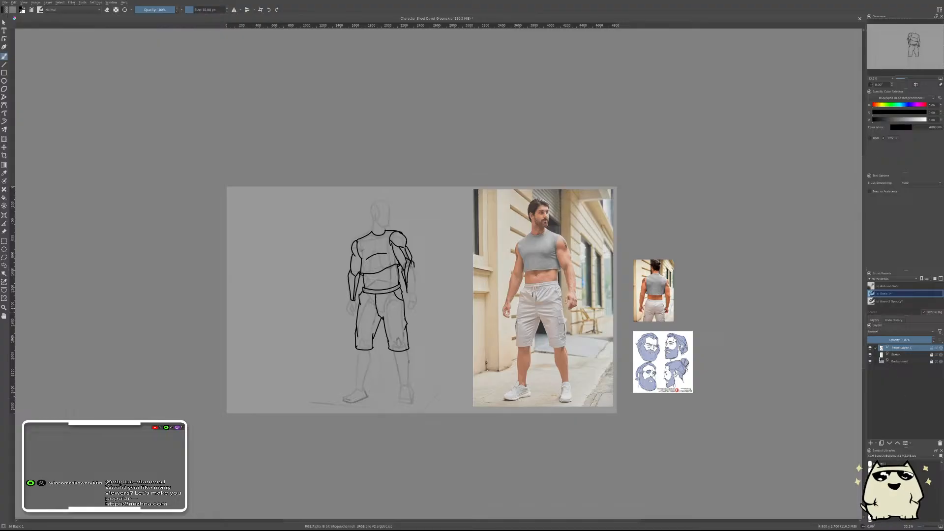
- Draw the left lower leg's outer contour from the shorts' hem down to the ankle
{"action": "left_click", "coordinate": [869, 355]}
{"action": "left_click", "coordinate": [869, 354]}
{"action": "left_click_drag", "start_coordinate": [447, 241], "coordinate": [486, 271]}
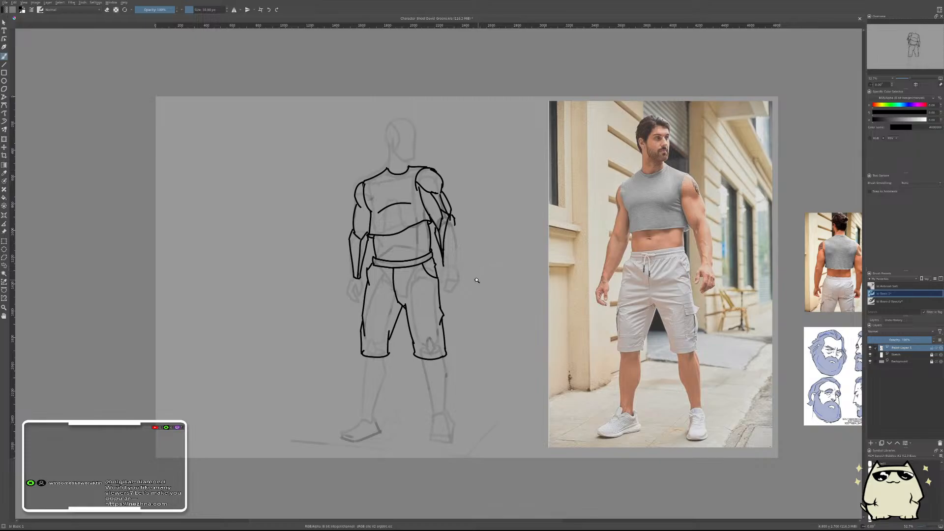
{"action": "scroll", "coordinate": [440, 355], "scroll_direction": "up", "scroll_amount": 3}
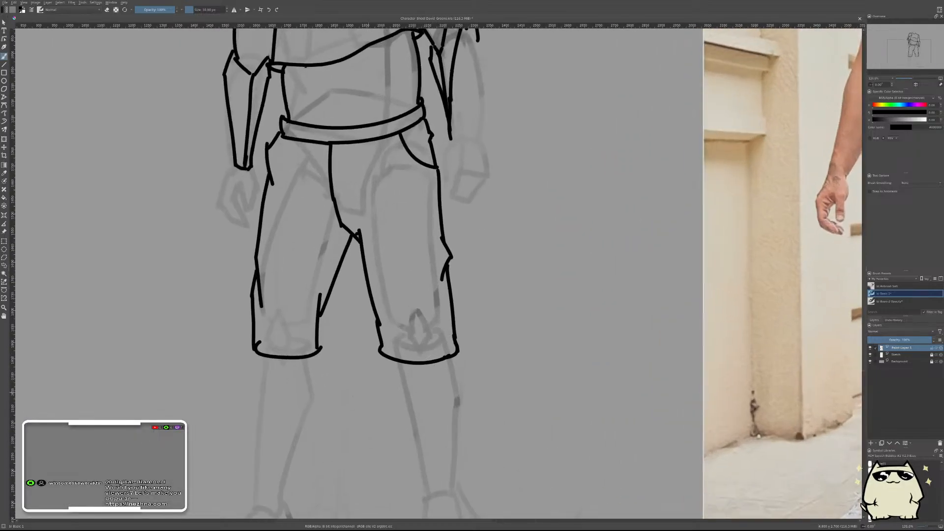
{"action": "left_click_drag", "start_coordinate": [381, 375], "coordinate": [381, 290]}
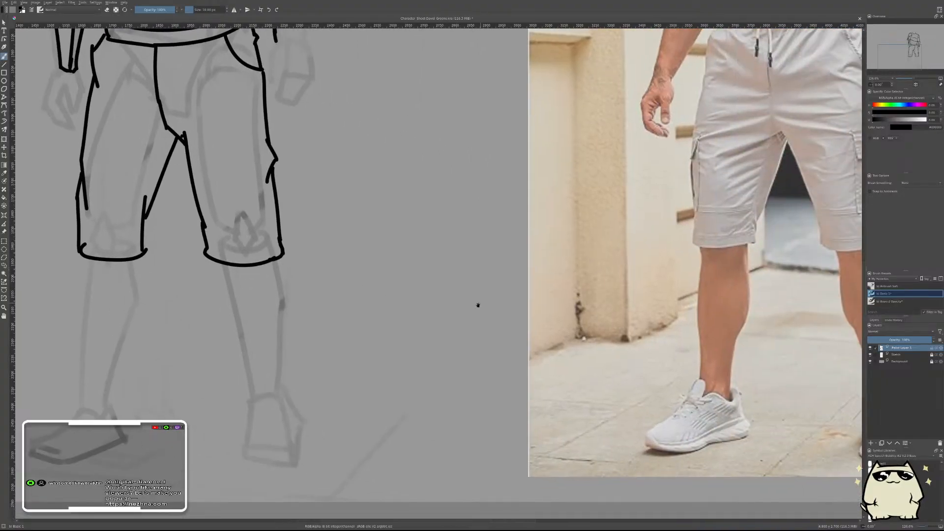
{"action": "mouse_move", "coordinate": [476, 305]}
{"action": "left_mouse_down"}
{"action": "mouse_move", "coordinate": [526, 343]}
{"action": "mouse_move", "coordinate": [787, 359]}
{"action": "left_mouse_up"}
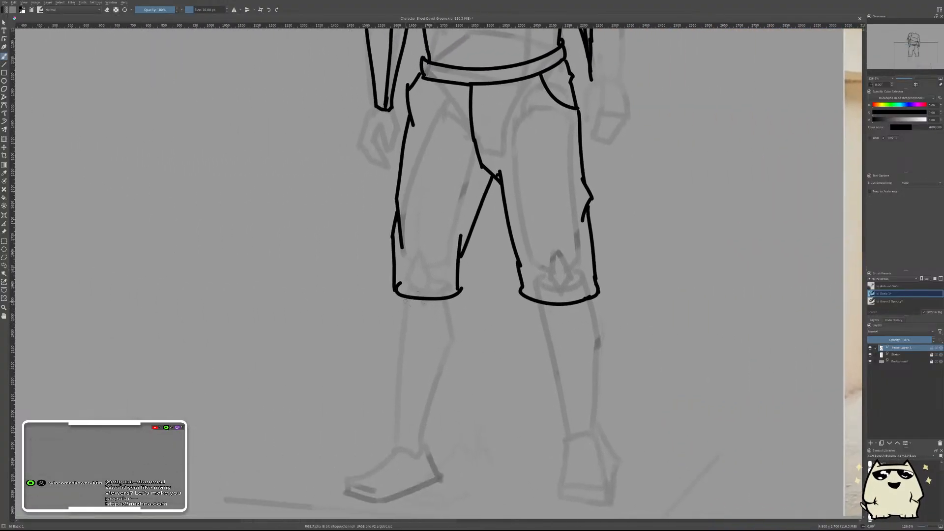
{"action": "left_click_drag", "start_coordinate": [405, 302], "coordinate": [396, 355]}
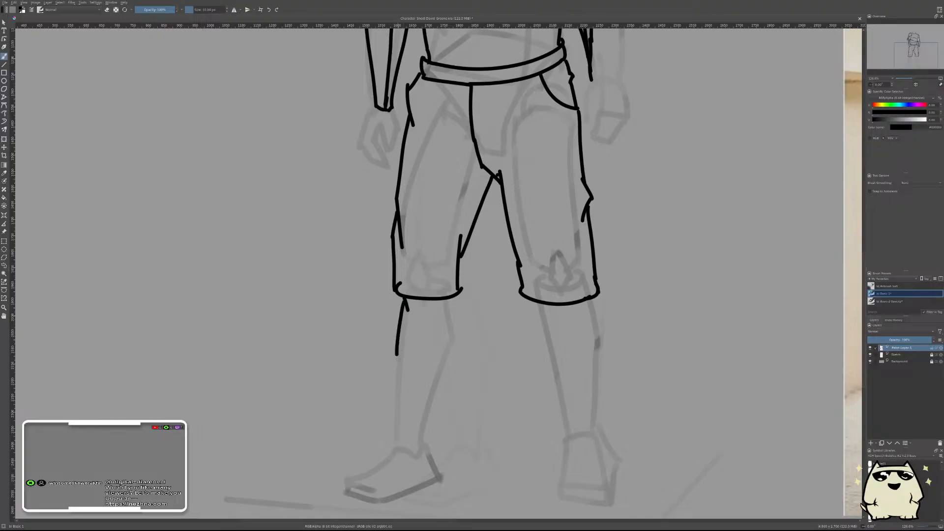
{"action": "left_click_drag", "start_coordinate": [426, 437], "coordinate": [422, 302]}
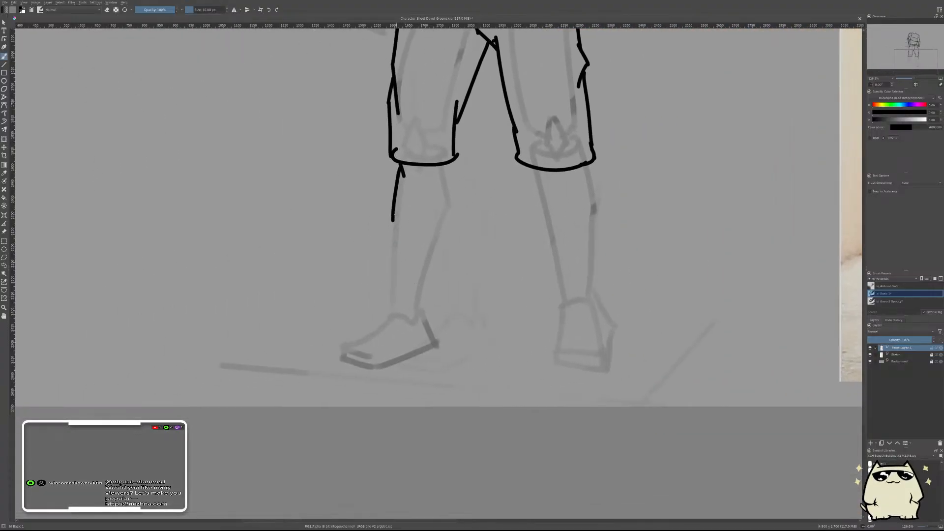
{"action": "left_click_drag", "start_coordinate": [394, 213], "coordinate": [401, 312]}
{"action": "key", "text": "ctrl+z"}
{"action": "left_click_drag", "start_coordinate": [394, 220], "coordinate": [388, 305]}
{"action": "key", "text": "ctrl+z"}
{"action": "left_click_drag", "start_coordinate": [393, 214], "coordinate": [397, 303]}
- Try to draw the left calf's inner contour curving down from the shorts' hem
{"action": "scroll", "coordinate": [625, 242], "scroll_direction": "down", "scroll_amount": 5}
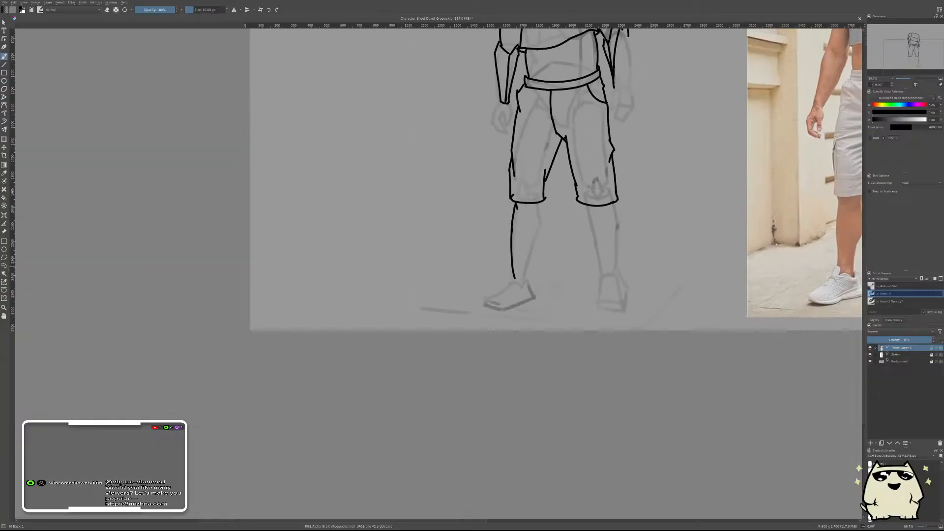
{"action": "left_click_drag", "start_coordinate": [668, 252], "coordinate": [500, 308]}
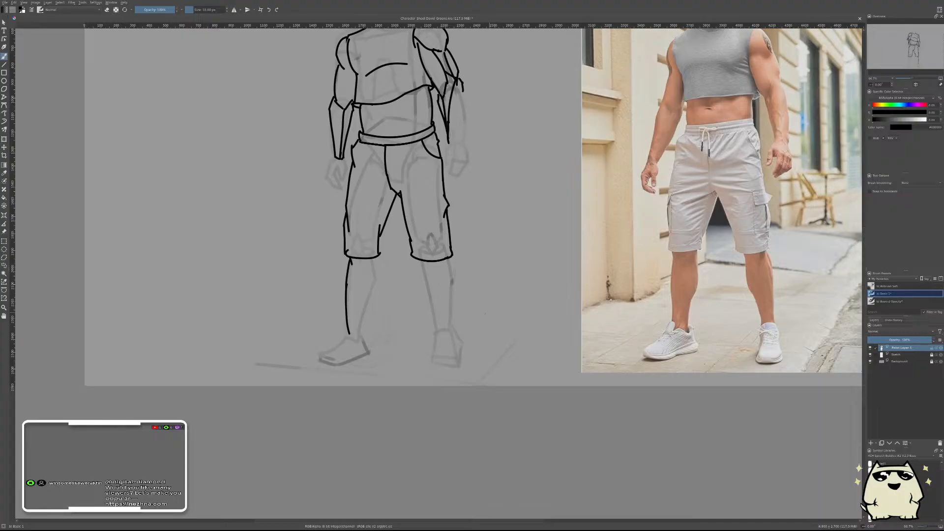
{"action": "scroll", "coordinate": [381, 289], "scroll_direction": "up", "scroll_amount": 2}
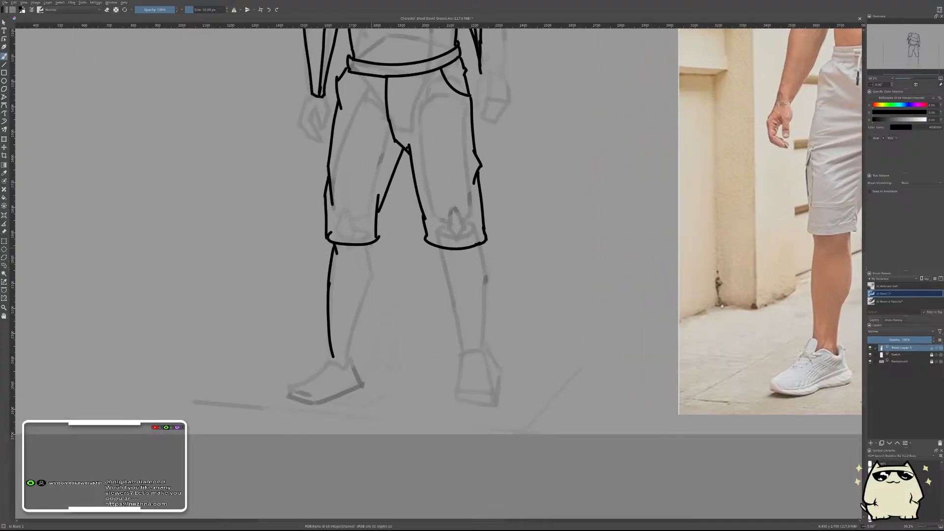
{"action": "left_click_drag", "start_coordinate": [372, 246], "coordinate": [364, 314]}
{"action": "key", "text": "ctrl+z"}
{"action": "left_click_drag", "start_coordinate": [374, 244], "coordinate": [361, 321]}
{"action": "key", "text": "ctrl+z"}
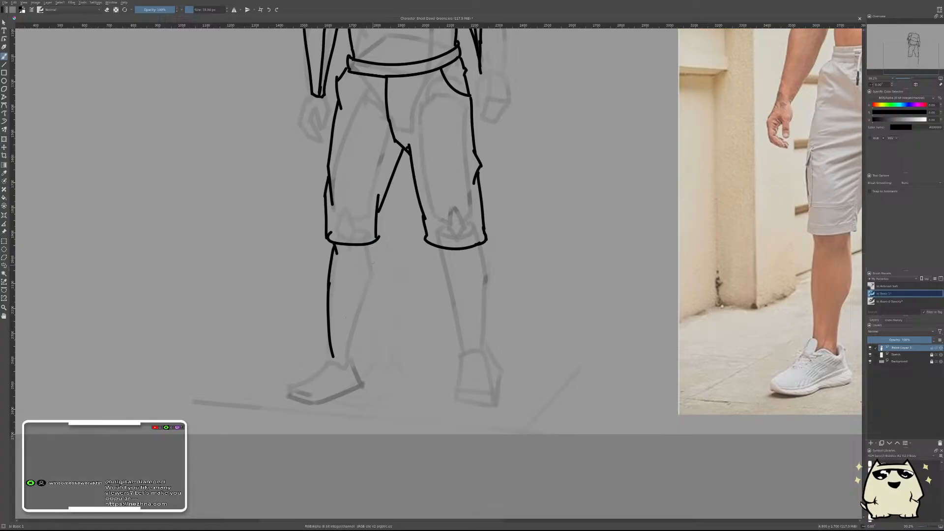
{"action": "left_click_drag", "start_coordinate": [377, 244], "coordinate": [364, 317]}
{"action": "scroll", "coordinate": [575, 298], "scroll_direction": "down", "scroll_amount": 3}
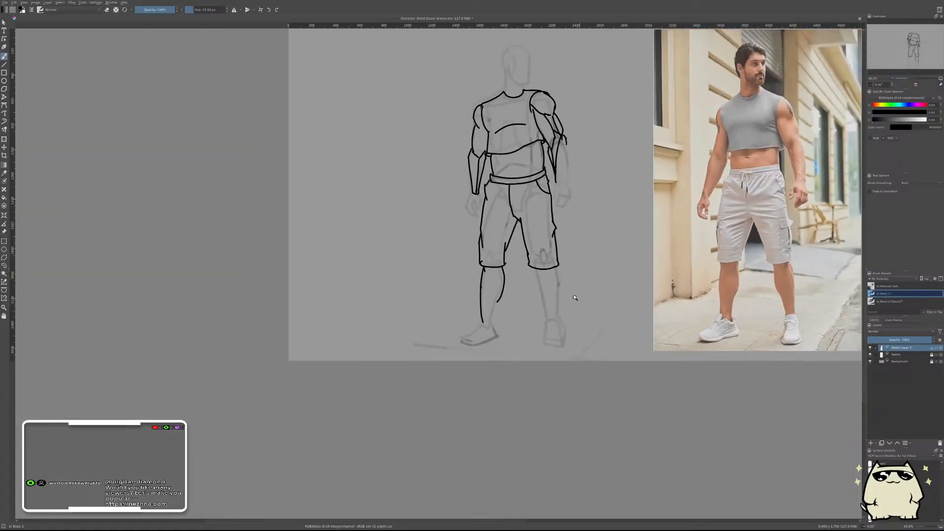
{"action": "scroll", "coordinate": [512, 285], "scroll_direction": "up", "scroll_amount": 5}
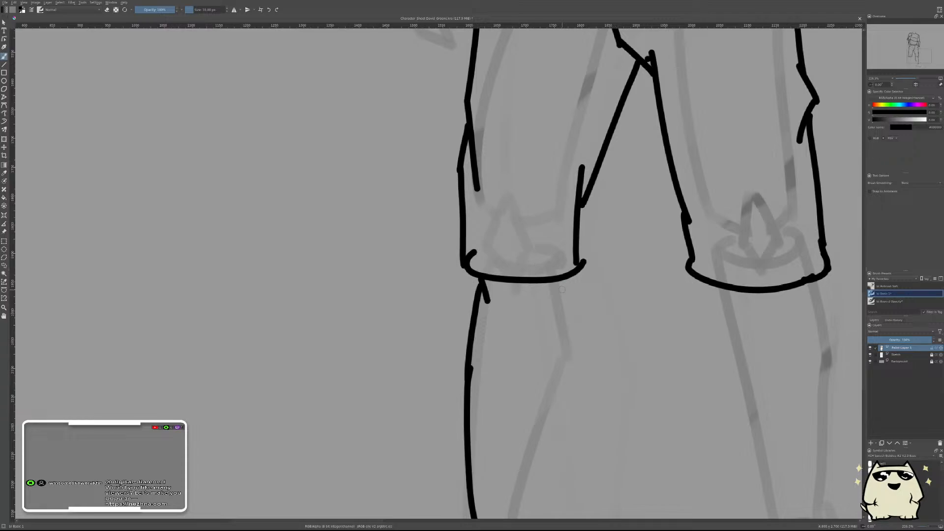
- Draw a short inner knee line beneath the left leg's hem and try a bulging calf curve beside it
{"action": "left_click_drag", "start_coordinate": [562, 280], "coordinate": [554, 409]}
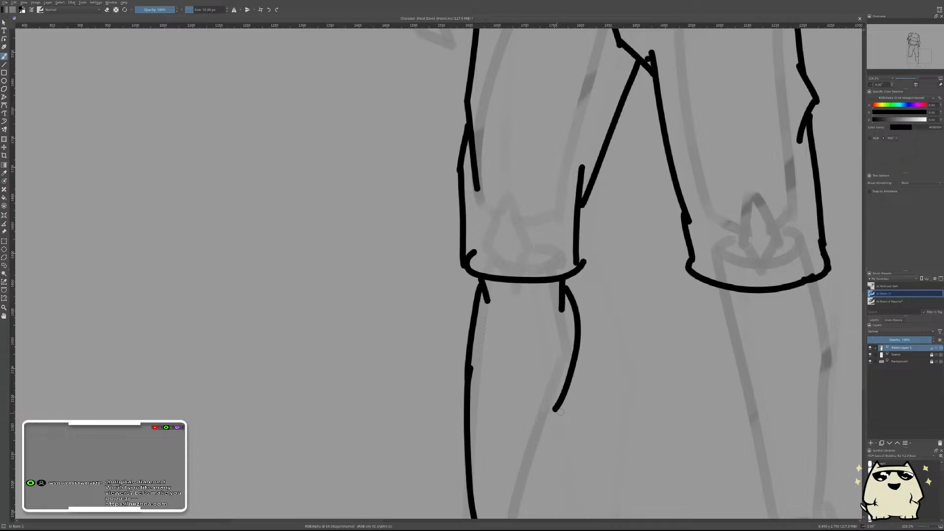
{"action": "mouse_move", "coordinate": [636, 400]}
{"action": "left_mouse_down"}
{"action": "mouse_move", "coordinate": [609, 266]}
{"action": "mouse_move", "coordinate": [590, 284]}
{"action": "left_mouse_up"}
{"action": "key", "text": "ctrl+z"}
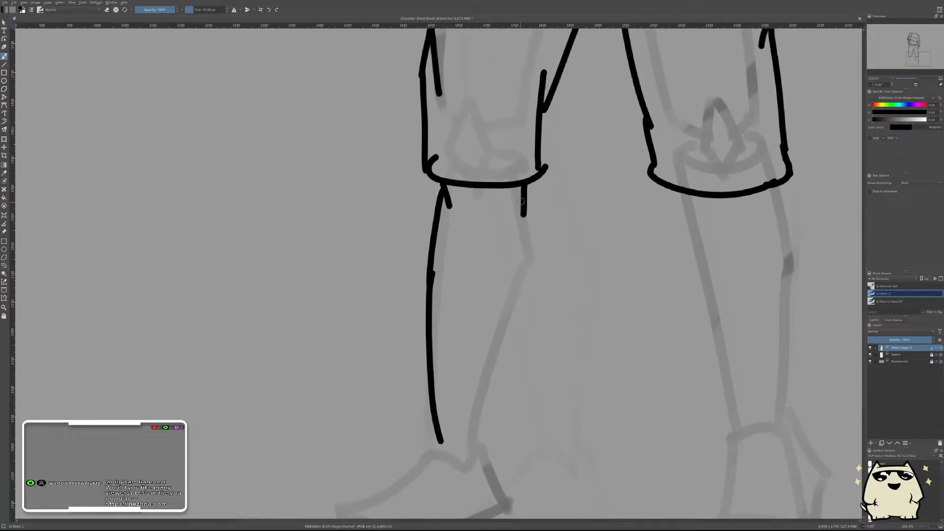
{"action": "mouse_move", "coordinate": [524, 197]}
{"action": "left_mouse_down"}
{"action": "mouse_move", "coordinate": [533, 320]}
{"action": "mouse_move", "coordinate": [495, 383]}
{"action": "left_mouse_up"}
{"action": "scroll", "coordinate": [585, 311], "scroll_direction": "down", "scroll_amount": 6}
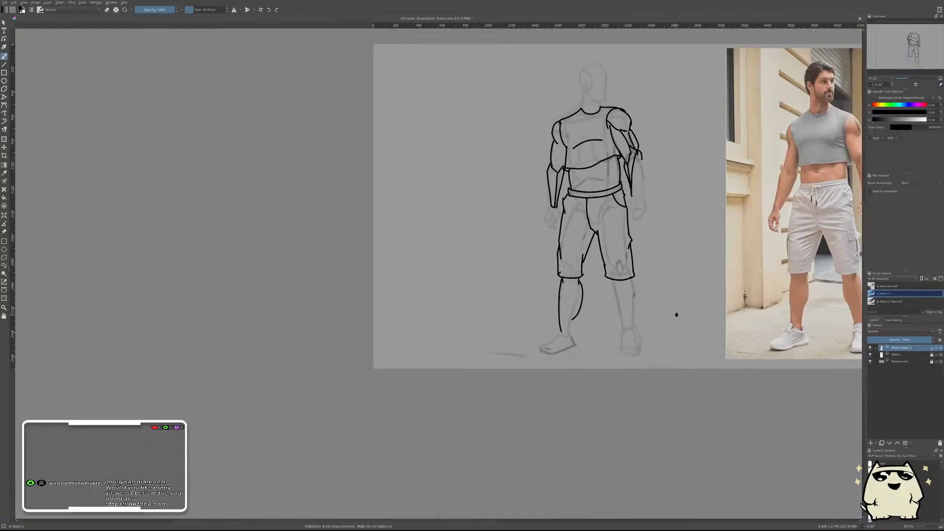
{"action": "scroll", "coordinate": [501, 323], "scroll_direction": "up", "scroll_amount": 3}
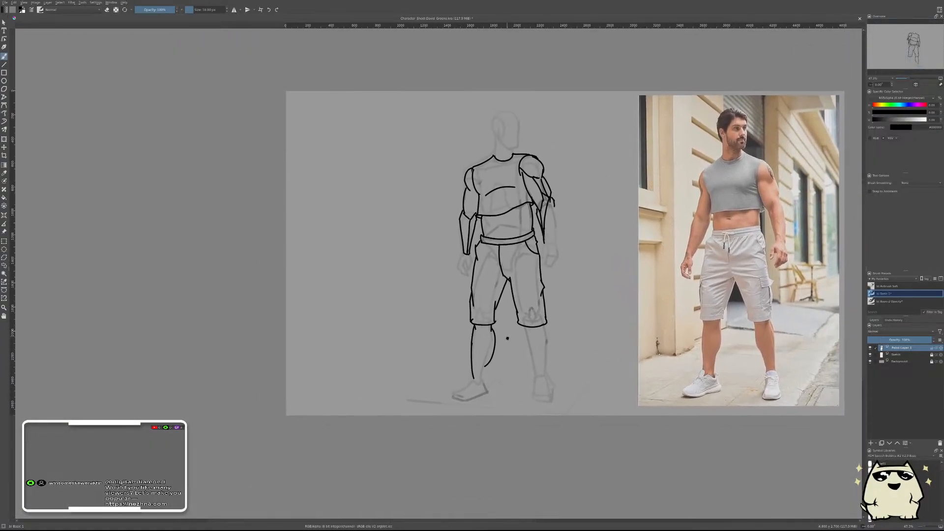
{"action": "scroll", "coordinate": [473, 353], "scroll_direction": "up", "scroll_amount": 2}
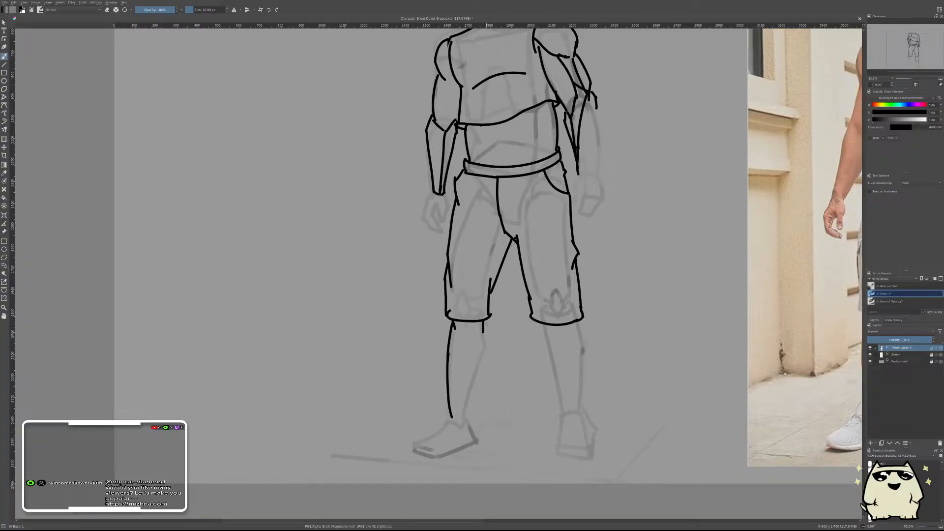
{"action": "key", "text": "ctrl+z"}
- Draw the left leg's inner contour as a bulging calf curve, continued by a line down to the ankle
{"action": "mouse_move", "coordinate": [484, 325]}
{"action": "left_mouse_down"}
{"action": "mouse_move", "coordinate": [485, 369]}
{"action": "mouse_move", "coordinate": [473, 384]}
{"action": "left_mouse_up"}
{"action": "mouse_move", "coordinate": [545, 334]}
{"action": "left_mouse_down"}
{"action": "mouse_move", "coordinate": [411, 324]}
{"action": "mouse_move", "coordinate": [425, 334]}
{"action": "left_mouse_up"}
{"action": "key", "text": "ctrl+z"}
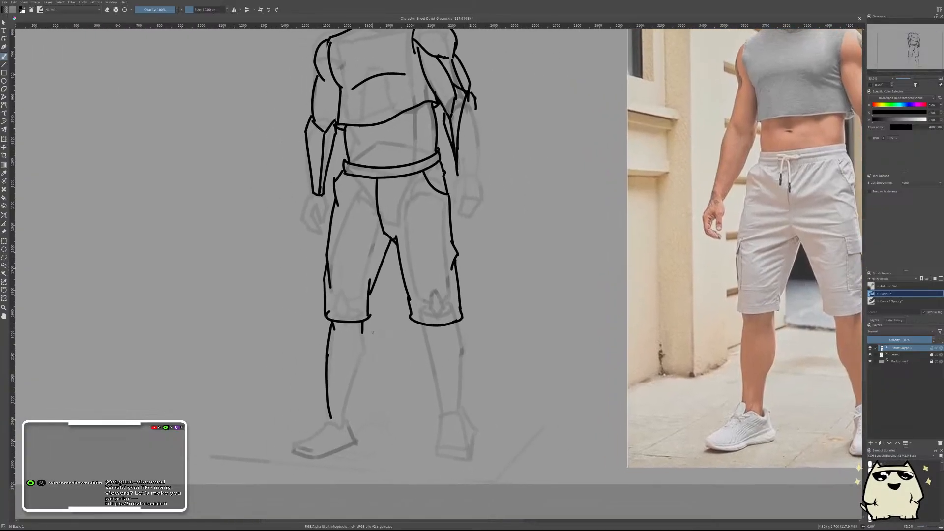
{"action": "left_click_drag", "start_coordinate": [365, 328], "coordinate": [347, 381]}
{"action": "key", "text": "ctrl+z"}
{"action": "left_click_drag", "start_coordinate": [364, 325], "coordinate": [353, 379]}
{"action": "key", "text": "ctrl+z"}
{"action": "mouse_move", "coordinate": [367, 324]}
{"action": "left_mouse_down"}
{"action": "mouse_move", "coordinate": [369, 346]}
{"action": "mouse_move", "coordinate": [347, 387]}
{"action": "left_mouse_up"}
{"action": "key", "text": "ctrl+z"}
{"action": "left_click_drag", "start_coordinate": [364, 324], "coordinate": [346, 385]}
{"action": "left_click_drag", "start_coordinate": [355, 375], "coordinate": [349, 420]}
- Try moving the line drawing over the reference photo to compare proportions, cancel the move and return to the brush
{"action": "scroll", "coordinate": [538, 357], "scroll_direction": "down", "scroll_amount": 5}
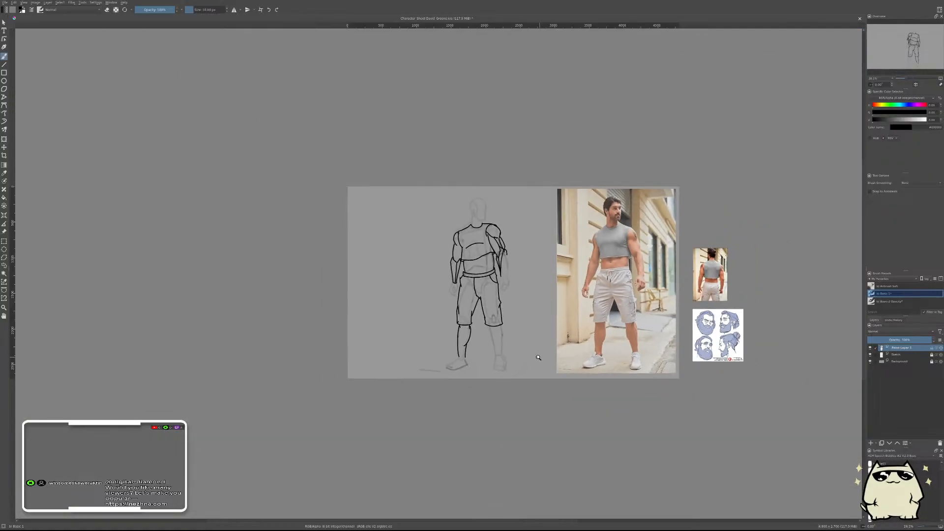
{"action": "scroll", "coordinate": [538, 359], "scroll_direction": "up", "scroll_amount": 3}
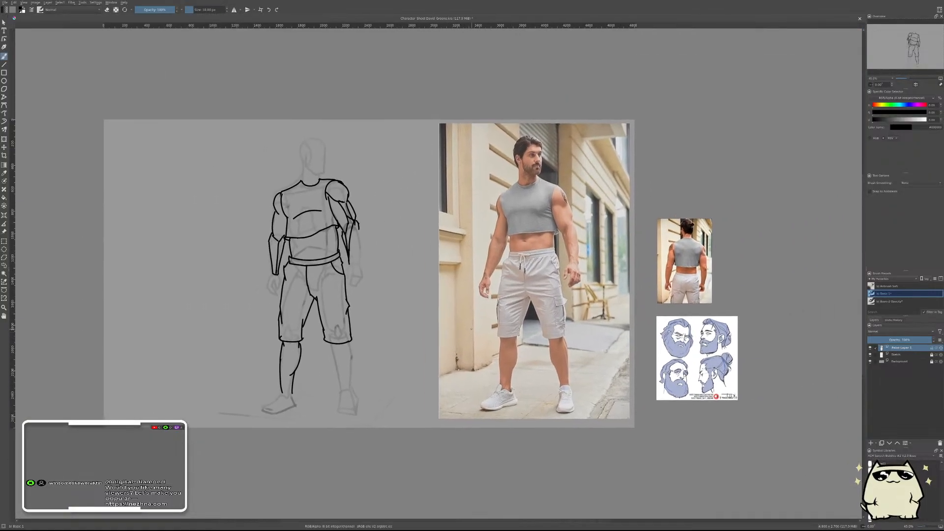
{"action": "key", "text": "ctrl+t"}
{"action": "left_click_drag", "start_coordinate": [335, 304], "coordinate": [552, 304]}
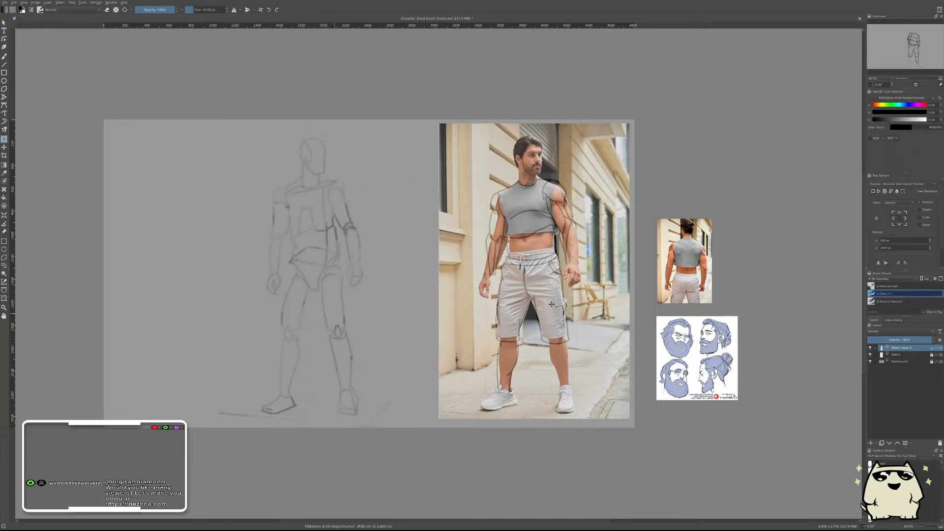
{"action": "key", "text": "Escape"}
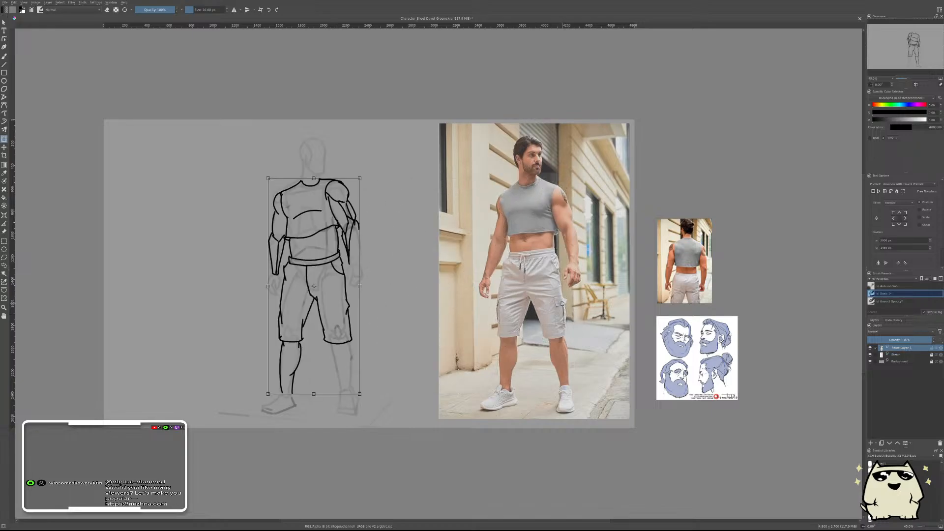
{"action": "key", "text": "b"}
{"action": "left_click_drag", "start_coordinate": [264, 361], "coordinate": [287, 343]}
{"action": "mouse_move", "coordinate": [374, 339]}
{"action": "left_mouse_down"}
{"action": "mouse_move", "coordinate": [378, 358]}
{"action": "mouse_move", "coordinate": [426, 358]}
{"action": "left_mouse_up"}
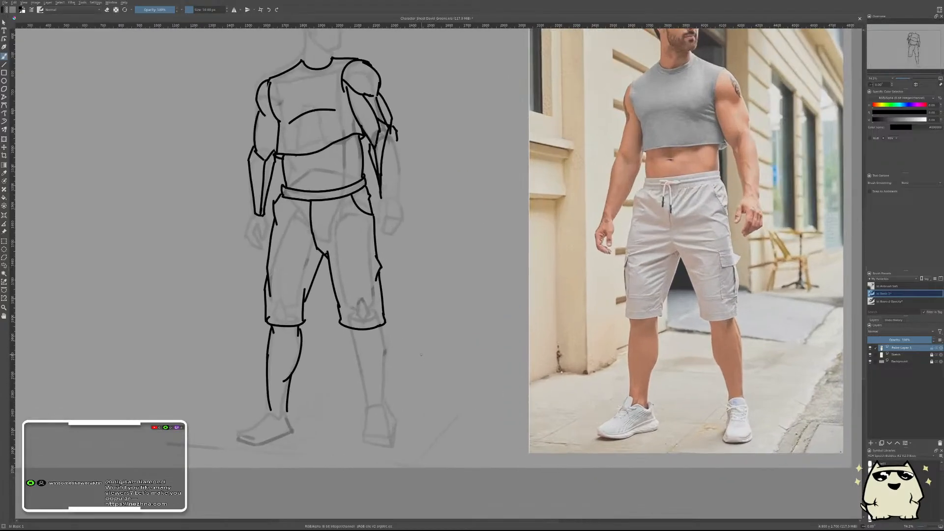
- Mirror the canvas view and ink the ankle opening and tongue of the shoe on the figure's right foot
{"action": "key", "text": "m"}
{"action": "left_click_drag", "start_coordinate": [381, 381], "coordinate": [442, 341]}
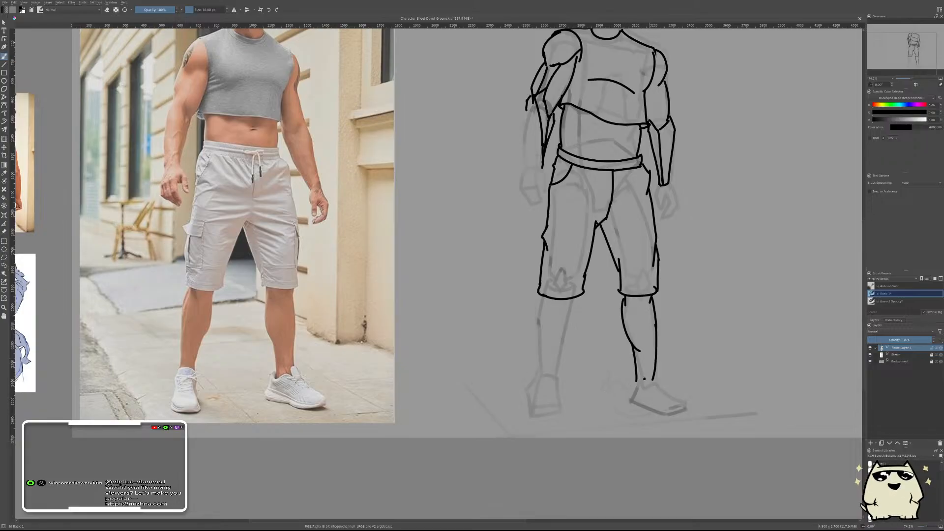
{"action": "mouse_move", "coordinate": [644, 379]}
{"action": "left_mouse_down"}
{"action": "mouse_move", "coordinate": [570, 355]}
{"action": "mouse_move", "coordinate": [581, 343]}
{"action": "mouse_move", "coordinate": [584, 372]}
{"action": "left_mouse_up"}
{"action": "key", "text": "ctrl+z"}
{"action": "key", "text": "ctrl+z"}
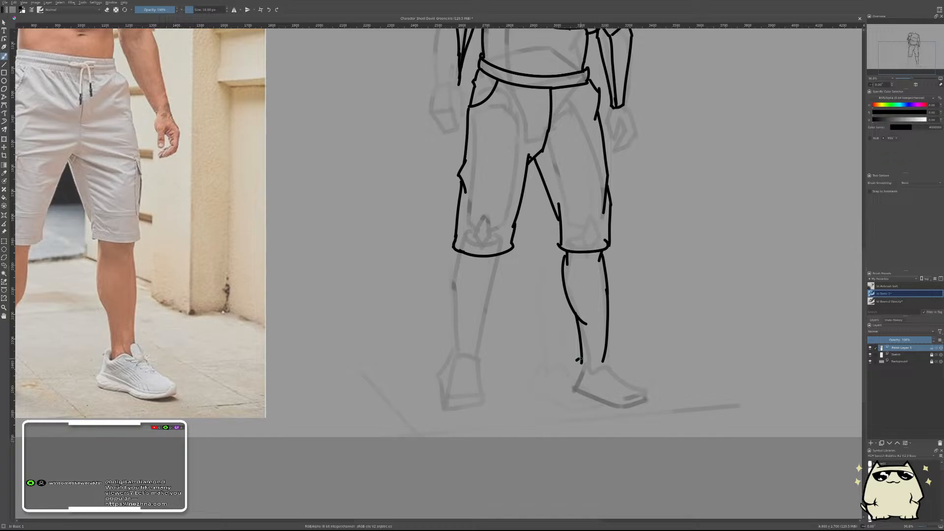
{"action": "mouse_move", "coordinate": [580, 358]}
{"action": "left_mouse_down"}
{"action": "mouse_move", "coordinate": [585, 372]}
{"action": "mouse_move", "coordinate": [603, 370]}
{"action": "mouse_move", "coordinate": [606, 357]}
{"action": "mouse_move", "coordinate": [616, 369]}
{"action": "left_mouse_up"}
{"action": "key", "text": "e"}
{"action": "key", "text": "e"}
{"action": "key", "text": "e"}
{"action": "mouse_move", "coordinate": [644, 380]}
{"action": "left_mouse_down"}
{"action": "mouse_move", "coordinate": [632, 398]}
{"action": "mouse_move", "coordinate": [652, 368]}
{"action": "mouse_move", "coordinate": [617, 367]}
{"action": "mouse_move", "coordinate": [633, 379]}
{"action": "left_mouse_up"}
{"action": "key", "text": "e"}
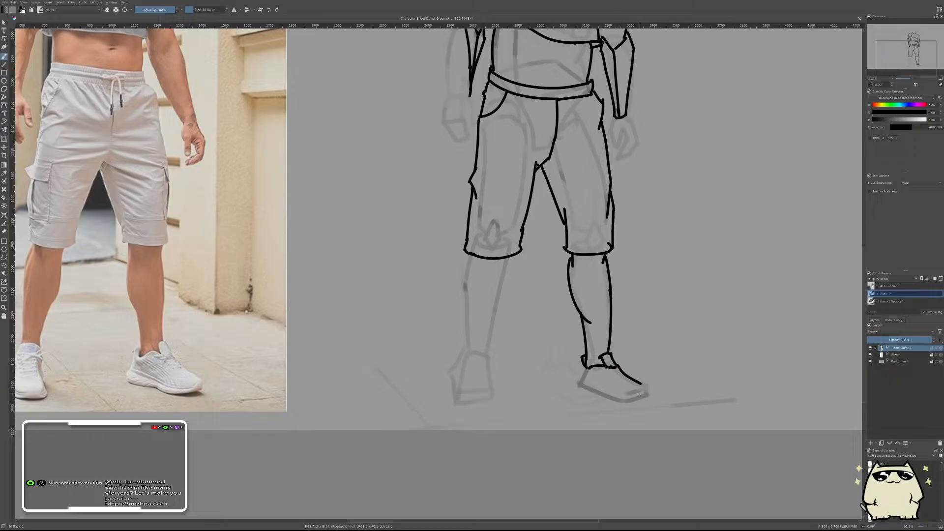
- Ink the heel, sole and rounded toe of the shoe on the figure's right foot
{"action": "left_click_drag", "start_coordinate": [609, 348], "coordinate": [666, 311]}
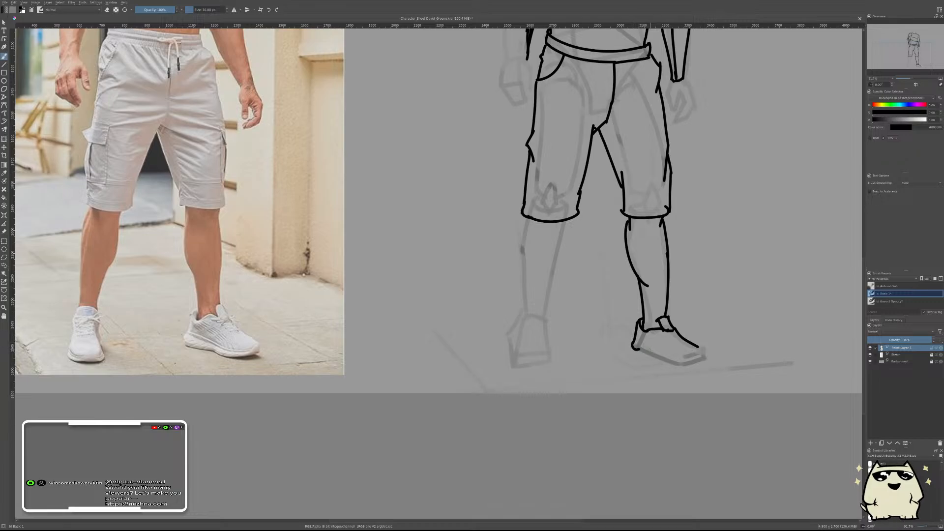
{"action": "mouse_move", "coordinate": [634, 342]}
{"action": "left_mouse_down"}
{"action": "mouse_move", "coordinate": [673, 365]}
{"action": "mouse_move", "coordinate": [698, 360]}
{"action": "left_mouse_up"}
{"action": "mouse_move", "coordinate": [697, 350]}
{"action": "left_mouse_down"}
{"action": "mouse_move", "coordinate": [684, 362]}
{"action": "mouse_move", "coordinate": [698, 361]}
{"action": "left_mouse_up"}
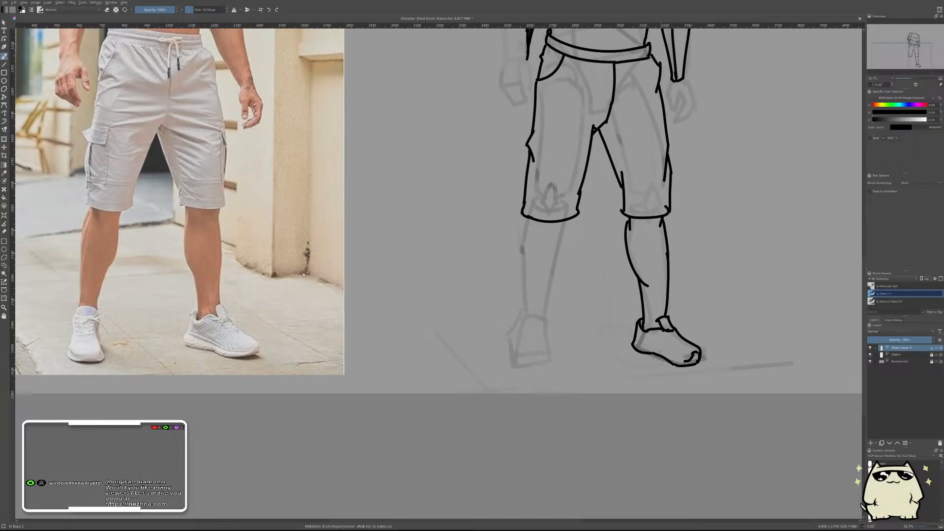
{"action": "scroll", "coordinate": [661, 353], "scroll_direction": "down", "scroll_amount": 4}
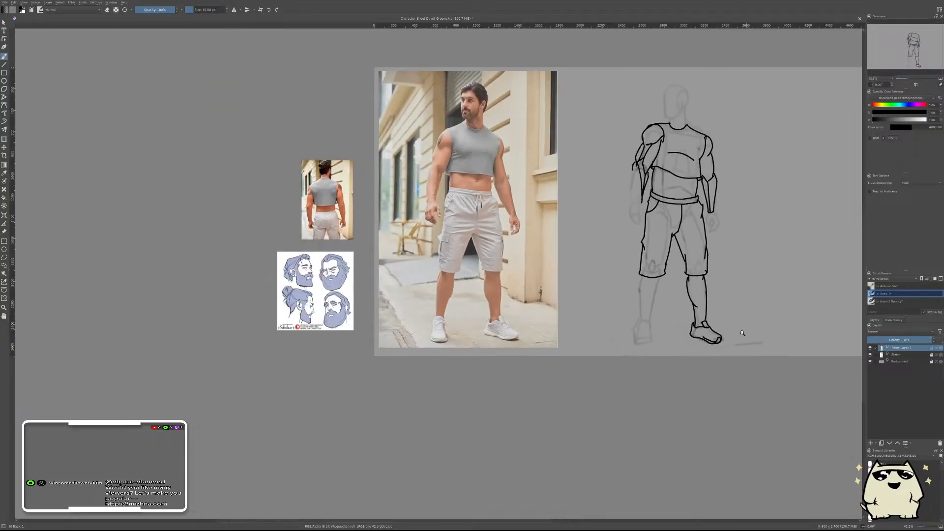
{"action": "scroll", "coordinate": [742, 332], "scroll_direction": "up", "scroll_amount": 3}
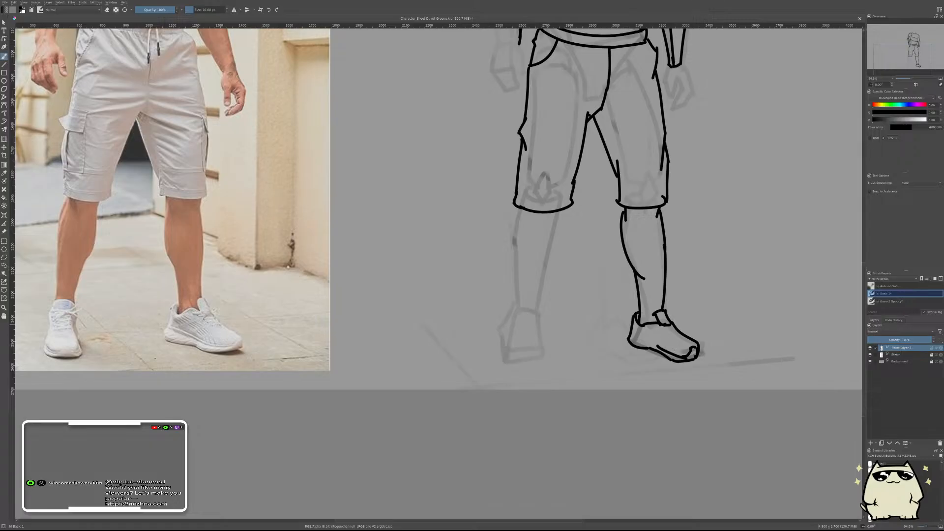
{"action": "left_click_drag", "start_coordinate": [664, 327], "coordinate": [691, 346]}
{"action": "scroll", "coordinate": [754, 270], "scroll_direction": "down", "scroll_amount": 3}
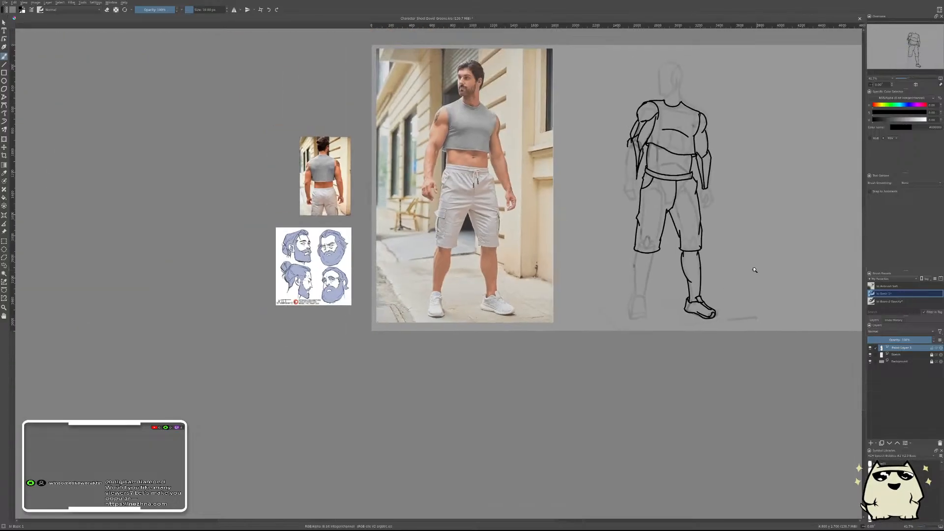
- Flip the canvas view back to its original orientation and compare the inked figure with the reference photo
{"action": "key", "text": "m"}
{"action": "left_click_drag", "start_coordinate": [461, 339], "coordinate": [670, 393]}
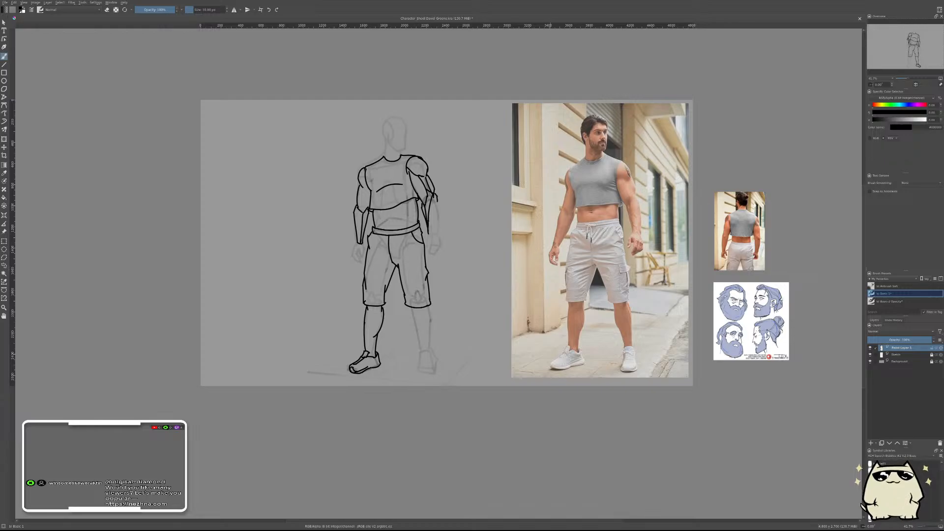
{"action": "left_click_drag", "start_coordinate": [486, 324], "coordinate": [474, 301]}
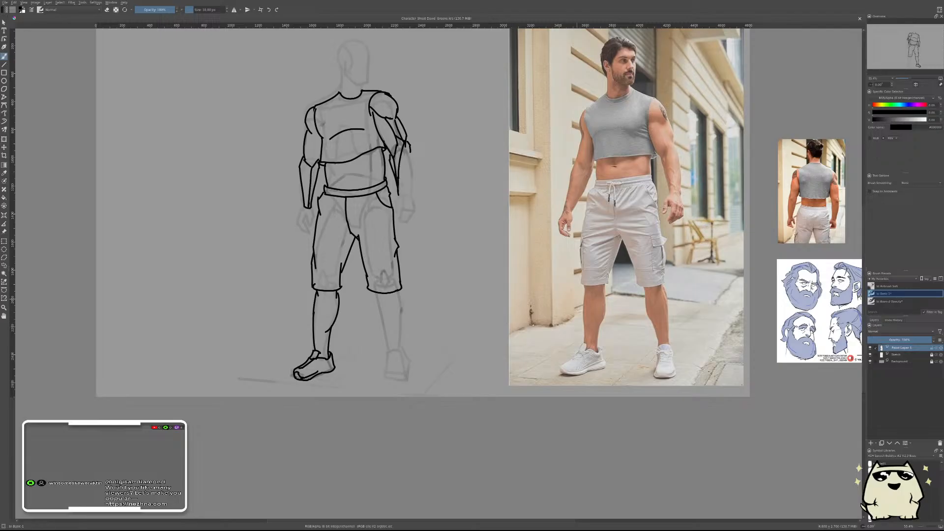
{"action": "mouse_move", "coordinate": [575, 281]}
{"action": "left_mouse_down"}
{"action": "mouse_move", "coordinate": [498, 297]}
{"action": "mouse_move", "coordinate": [549, 293]}
{"action": "left_mouse_up"}
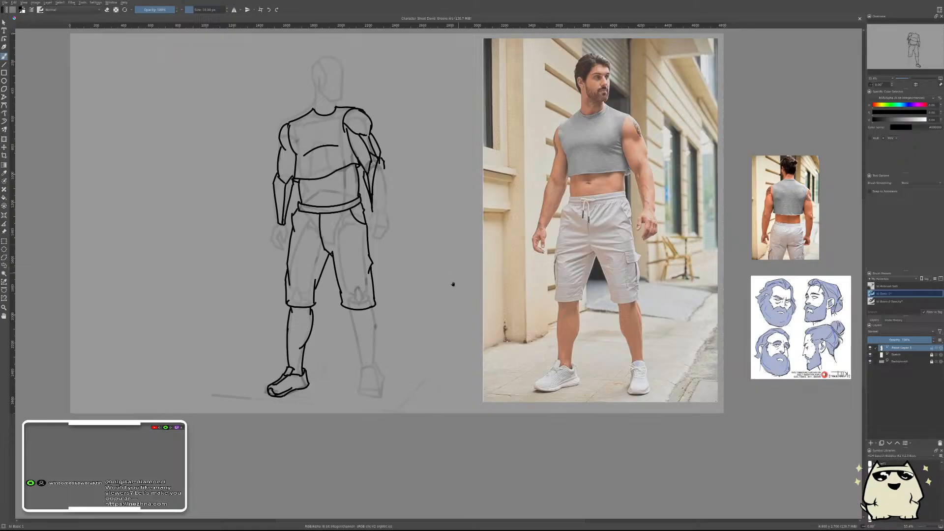
{"action": "mouse_move", "coordinate": [426, 300]}
{"action": "left_mouse_down"}
{"action": "mouse_move", "coordinate": [533, 329]}
{"action": "mouse_move", "coordinate": [584, 301]}
{"action": "mouse_move", "coordinate": [437, 327]}
{"action": "mouse_move", "coordinate": [448, 336]}
{"action": "left_mouse_up"}
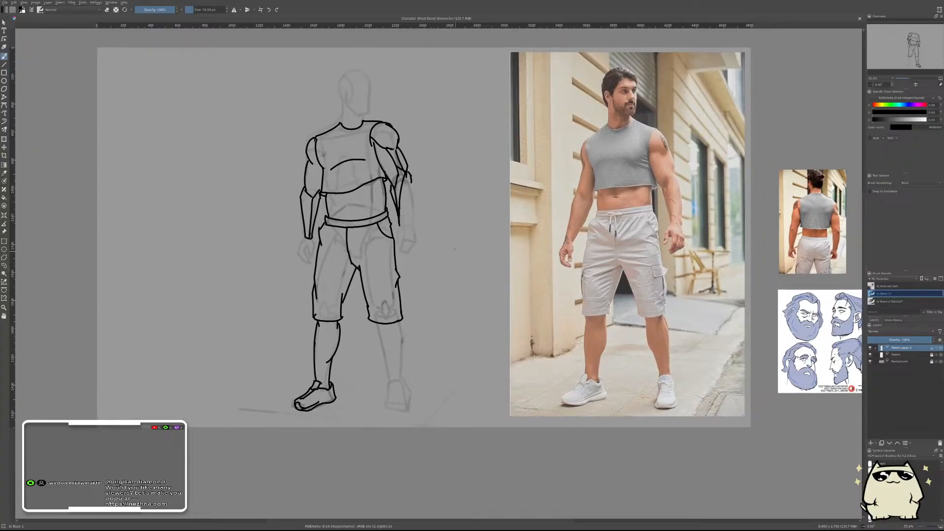
- Ink the outer contour of the figure's left forearm from elbow to wrist, redrawing the lower stroke until it follows the sketch
{"action": "scroll", "coordinate": [430, 212], "scroll_direction": "up", "scroll_amount": 4}
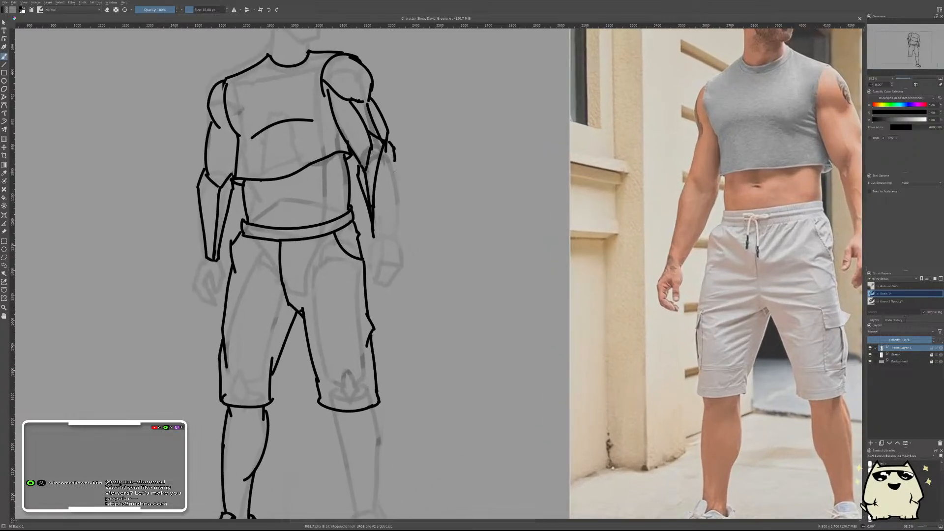
{"action": "left_click_drag", "start_coordinate": [394, 156], "coordinate": [397, 186]}
{"action": "key", "text": "ctrl+z"}
{"action": "left_click_drag", "start_coordinate": [396, 185], "coordinate": [398, 230]}
{"action": "key", "text": "ctrl+z"}
{"action": "left_click_drag", "start_coordinate": [396, 185], "coordinate": [392, 238]}
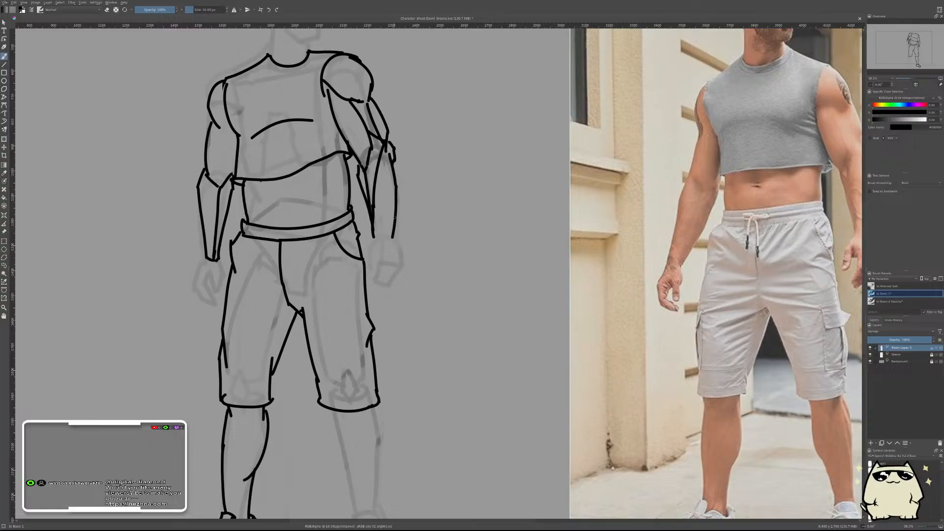
{"action": "key", "text": "ctrl+z"}
{"action": "left_click_drag", "start_coordinate": [396, 182], "coordinate": [388, 223]}
{"action": "key", "text": "ctrl+z"}
{"action": "left_click_drag", "start_coordinate": [397, 181], "coordinate": [396, 231]}
{"action": "key", "text": "ctrl+z"}
{"action": "left_click_drag", "start_coordinate": [396, 193], "coordinate": [392, 225]}
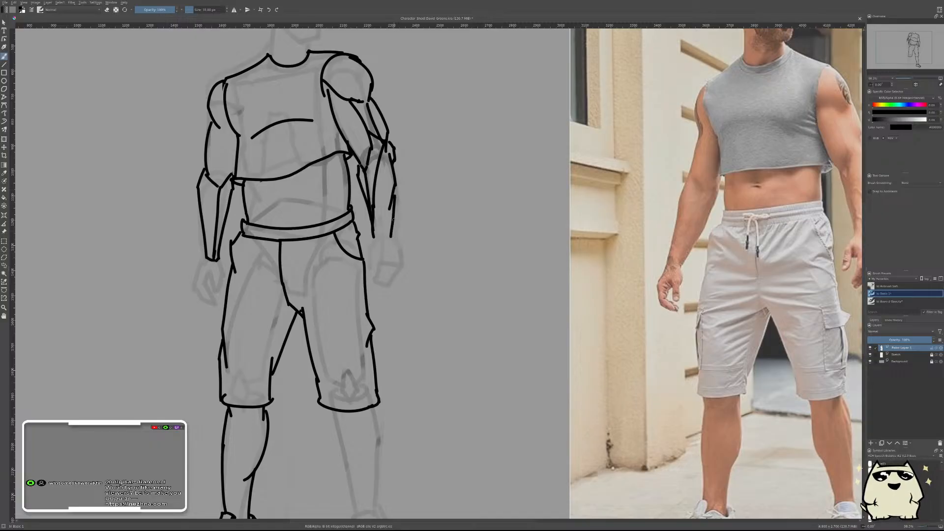
{"action": "key", "text": "ctrl+z"}
{"action": "left_click_drag", "start_coordinate": [394, 192], "coordinate": [393, 236]}
- Check the forearm linework against the whole figure and save the drawing
{"action": "scroll", "coordinate": [394, 241], "scroll_direction": "down", "scroll_amount": 10}
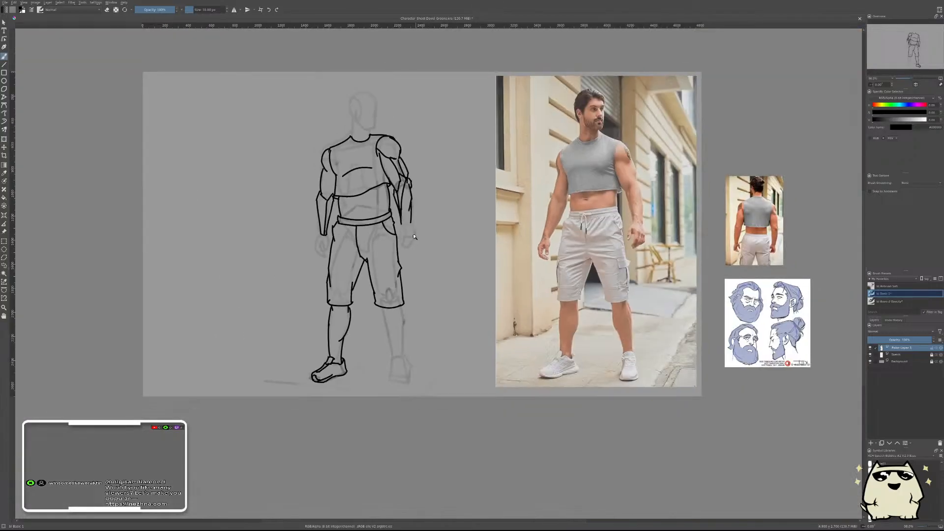
{"action": "scroll", "coordinate": [436, 191], "scroll_direction": "up", "scroll_amount": 10}
{"action": "scroll", "coordinate": [436, 191], "scroll_direction": "down", "scroll_amount": 3}
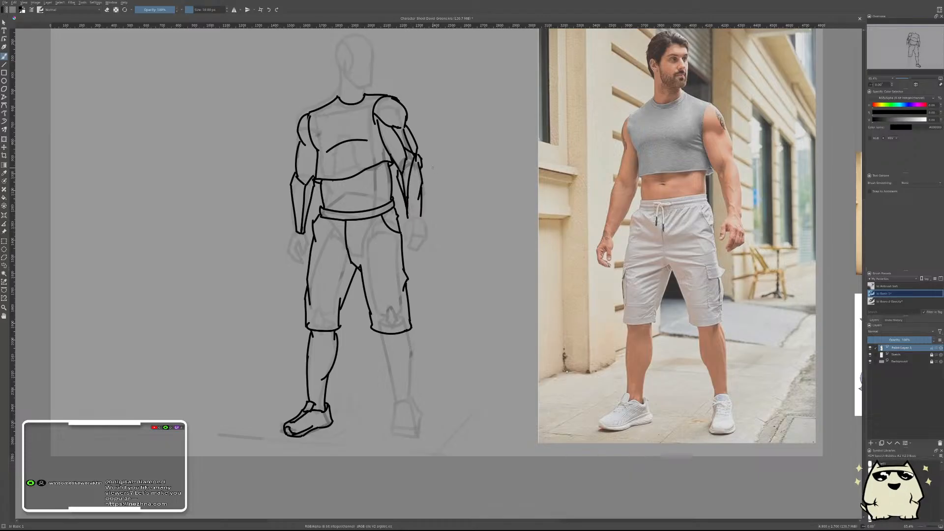
{"action": "scroll", "coordinate": [365, 132], "scroll_direction": "up", "scroll_amount": 5}
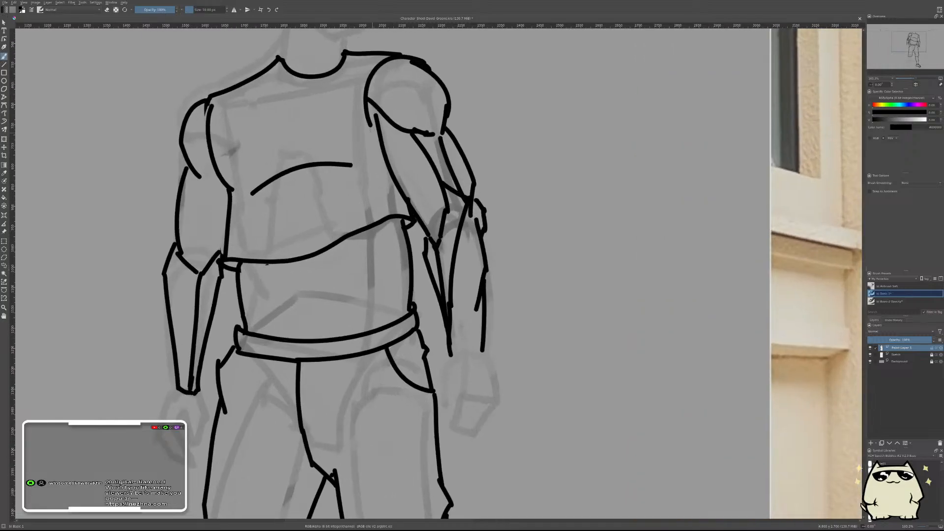
{"action": "scroll", "coordinate": [370, 124], "scroll_direction": "down", "scroll_amount": 5}
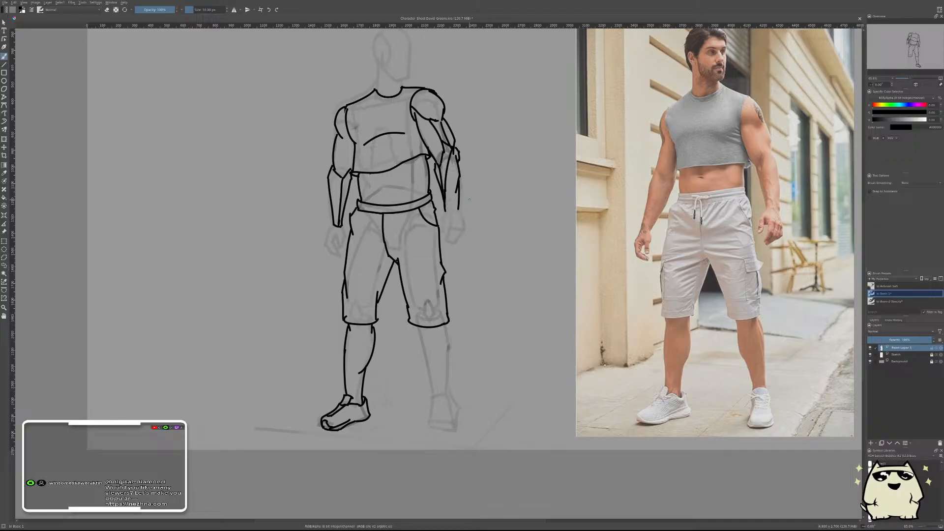
{"action": "left_click_drag", "start_coordinate": [507, 236], "coordinate": [461, 274]}
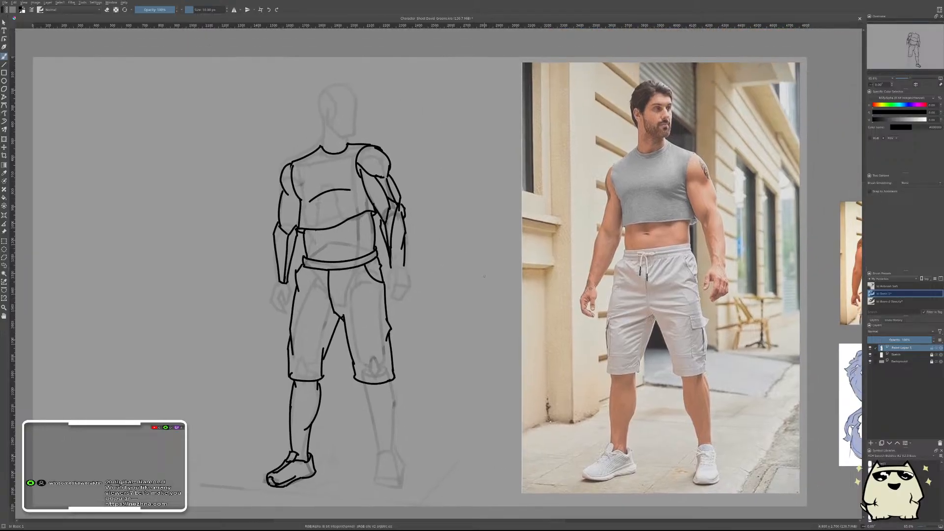
{"action": "key", "text": "ctrl+s"}
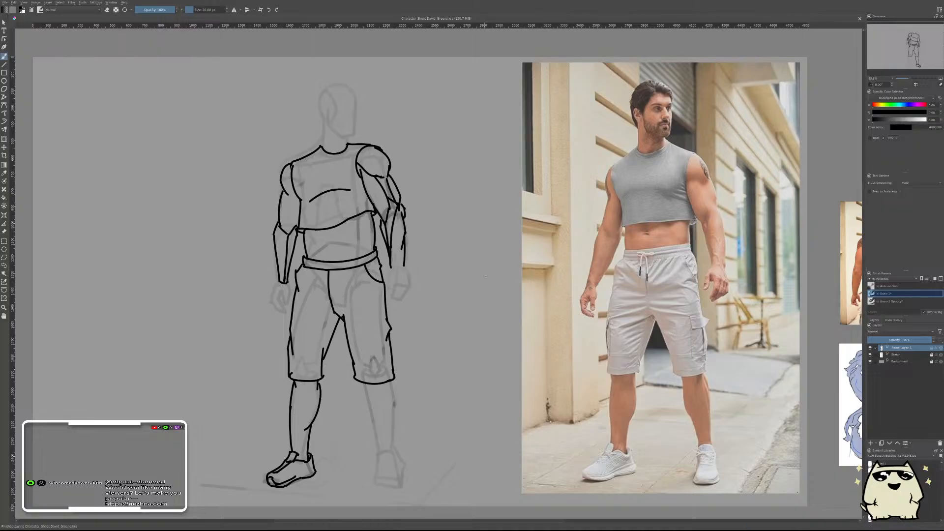
- Ink the inner calf contour of the figure's left leg from the shorts hem down to the ankle in two overlapping strokes
{"action": "left_click_drag", "start_coordinate": [459, 261], "coordinate": [481, 249]}
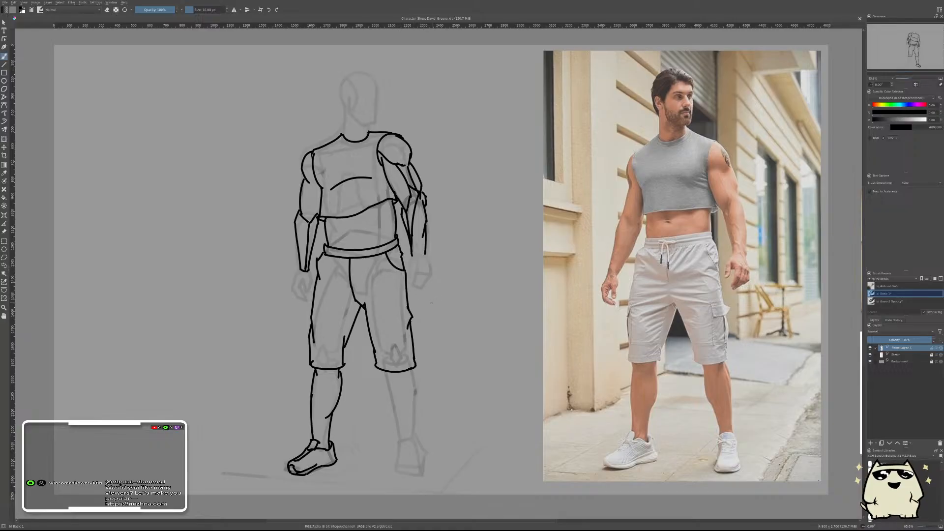
{"action": "scroll", "coordinate": [397, 269], "scroll_direction": "up", "scroll_amount": 3}
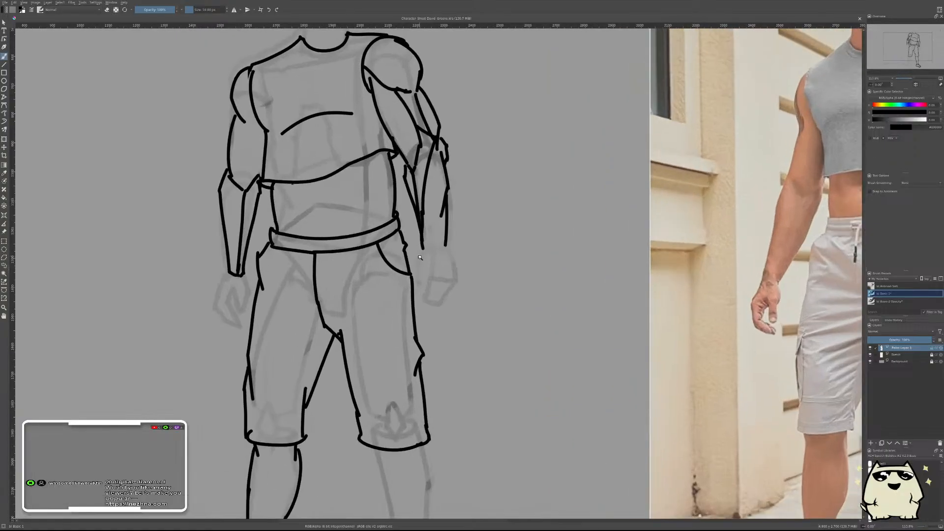
{"action": "left_click_drag", "start_coordinate": [463, 320], "coordinate": [419, 222]}
{"action": "scroll", "coordinate": [462, 271], "scroll_direction": "down", "scroll_amount": 3}
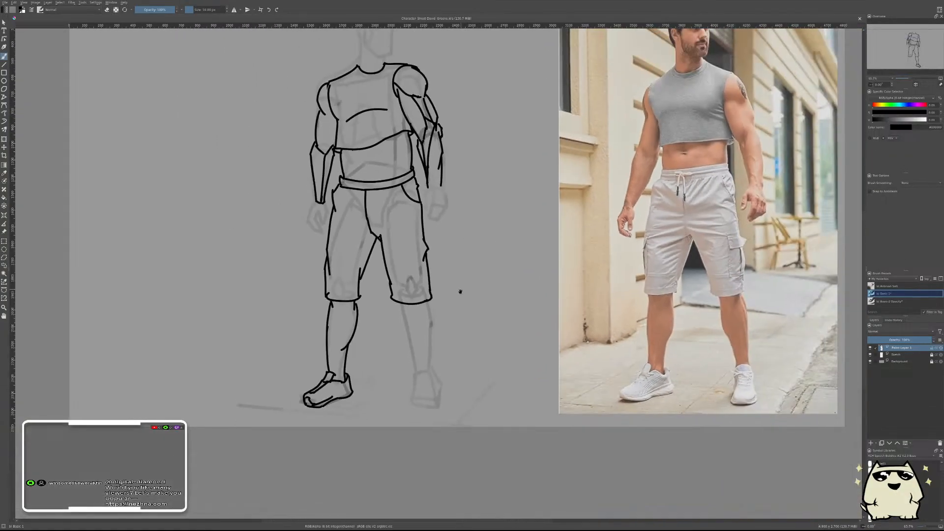
{"action": "scroll", "coordinate": [430, 309], "scroll_direction": "up", "scroll_amount": 1}
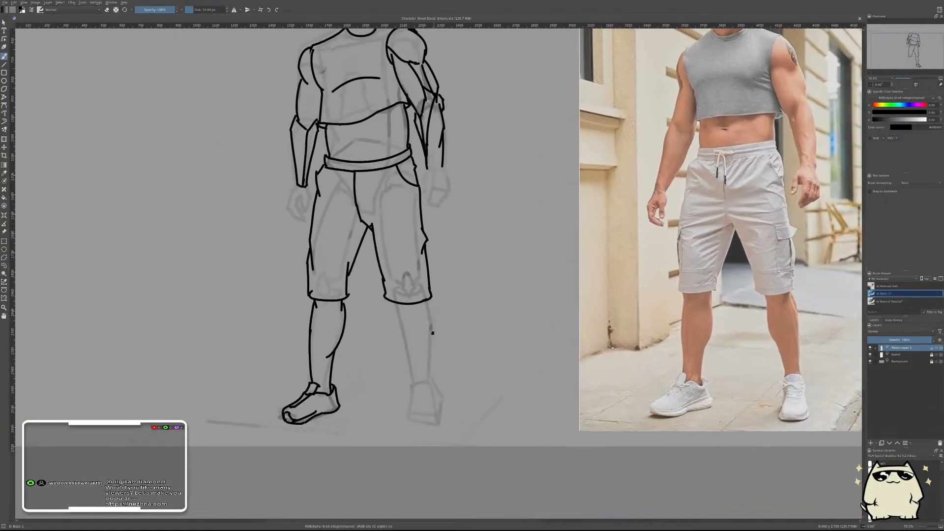
{"action": "left_click_drag", "start_coordinate": [432, 327], "coordinate": [375, 279]}
{"action": "left_click_drag", "start_coordinate": [331, 242], "coordinate": [334, 249]}
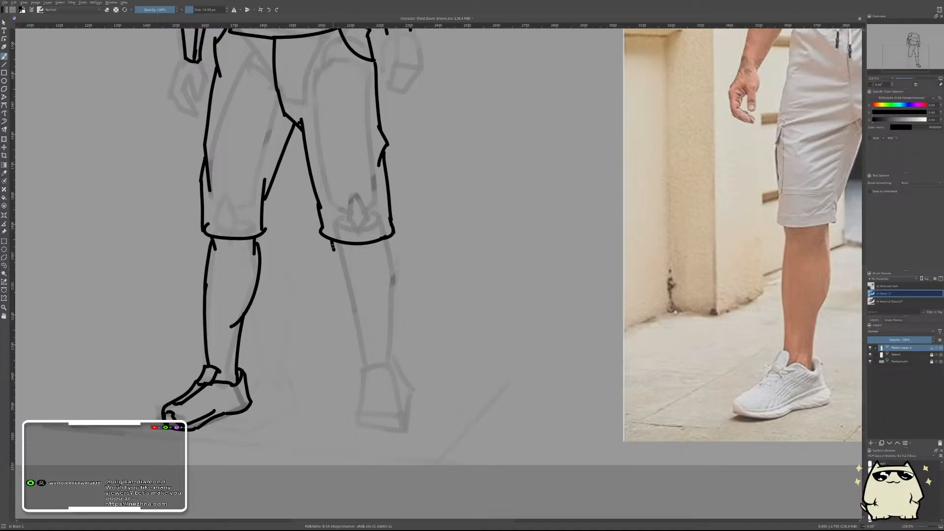
{"action": "left_click_drag", "start_coordinate": [331, 246], "coordinate": [368, 324]}
{"action": "mouse_move", "coordinate": [473, 289]}
{"action": "left_mouse_down"}
{"action": "mouse_move", "coordinate": [299, 289]}
{"action": "mouse_move", "coordinate": [366, 289]}
{"action": "left_mouse_up"}
{"action": "key", "text": "ctrl+z"}
{"action": "mouse_move", "coordinate": [225, 248]}
{"action": "left_mouse_down"}
{"action": "mouse_move", "coordinate": [237, 309]}
{"action": "mouse_move", "coordinate": [233, 284]}
{"action": "mouse_move", "coordinate": [248, 312]}
{"action": "left_mouse_up"}
{"action": "key", "text": "ctrl+z"}
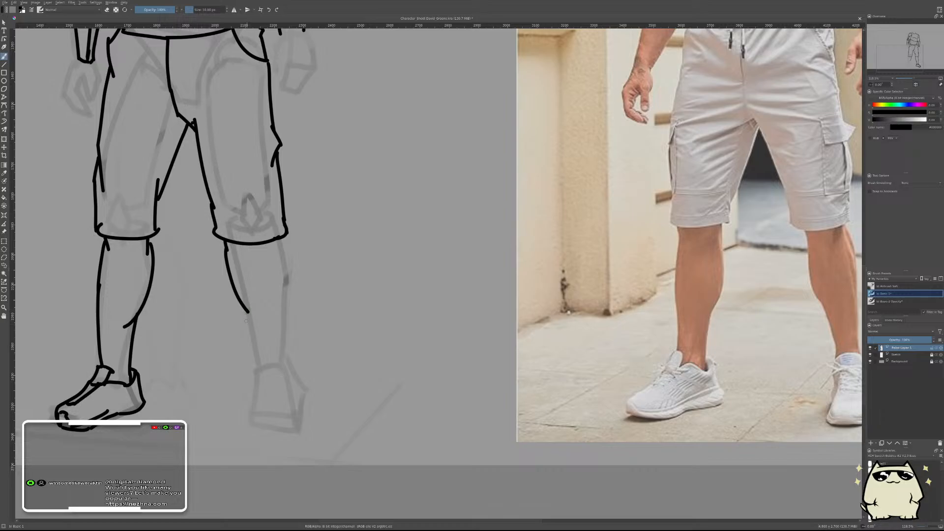
{"action": "left_click_drag", "start_coordinate": [242, 303], "coordinate": [254, 363]}
- Ink the curved ankle opening and small rectangular tongue of the shoe on the figure's left foot
{"action": "scroll", "coordinate": [312, 341], "scroll_direction": "down", "scroll_amount": 3}
{"action": "left_click_drag", "start_coordinate": [355, 308], "coordinate": [283, 285]}
{"action": "left_click_drag", "start_coordinate": [177, 294], "coordinate": [199, 293]}
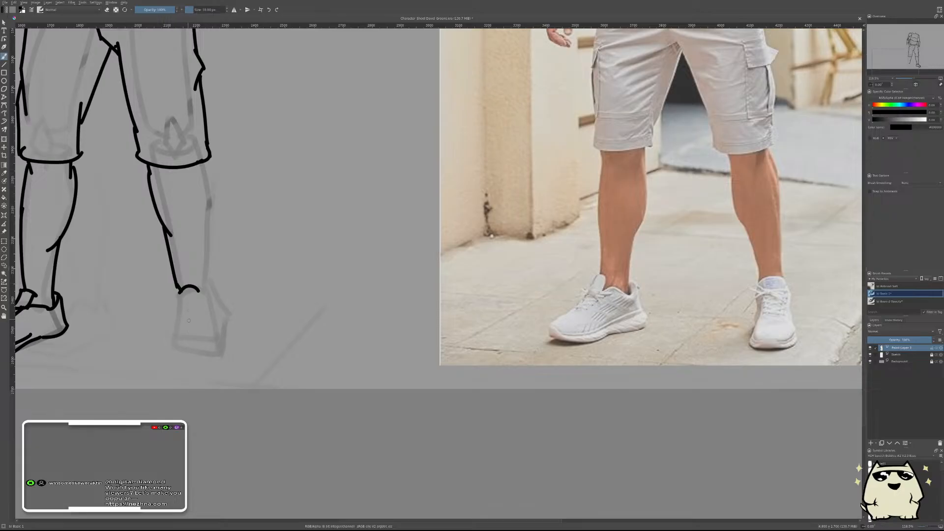
{"action": "left_click_drag", "start_coordinate": [183, 320], "coordinate": [196, 319]}
{"action": "mouse_move", "coordinate": [180, 293]}
{"action": "left_mouse_down"}
{"action": "mouse_move", "coordinate": [192, 310]}
{"action": "mouse_move", "coordinate": [184, 303]}
{"action": "mouse_move", "coordinate": [186, 317]}
{"action": "mouse_move", "coordinate": [195, 318]}
{"action": "mouse_move", "coordinate": [177, 304]}
{"action": "left_mouse_up"}
{"action": "key", "text": "ctrl+z"}
{"action": "key", "text": "ctrl+z"}
{"action": "key", "text": "ctrl+z"}
- Ink the inner side and the curved sole of the shoe on the figure's left foot
{"action": "mouse_move", "coordinate": [178, 301]}
{"action": "left_mouse_down"}
{"action": "mouse_move", "coordinate": [171, 342]}
{"action": "mouse_move", "coordinate": [223, 354]}
{"action": "left_mouse_up"}
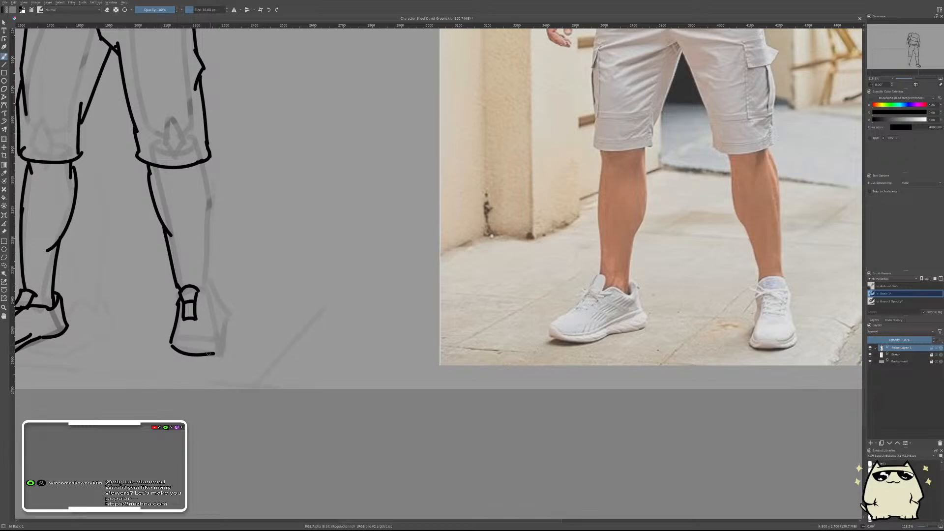
{"action": "key", "text": "ctrl+z"}
{"action": "left_click_drag", "start_coordinate": [171, 341], "coordinate": [219, 354]}
- Ink the outer calf contour of the figure's left leg from the shorts hem to the top of the shoe
{"action": "left_click_drag", "start_coordinate": [229, 315], "coordinate": [275, 352]}
{"action": "left_click_drag", "start_coordinate": [298, 320], "coordinate": [285, 349]}
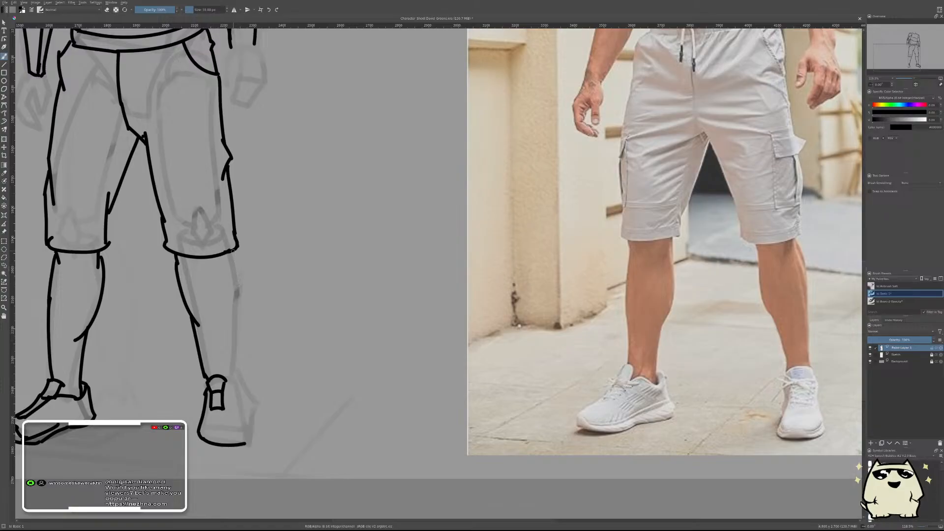
{"action": "left_click_drag", "start_coordinate": [232, 252], "coordinate": [232, 349]}
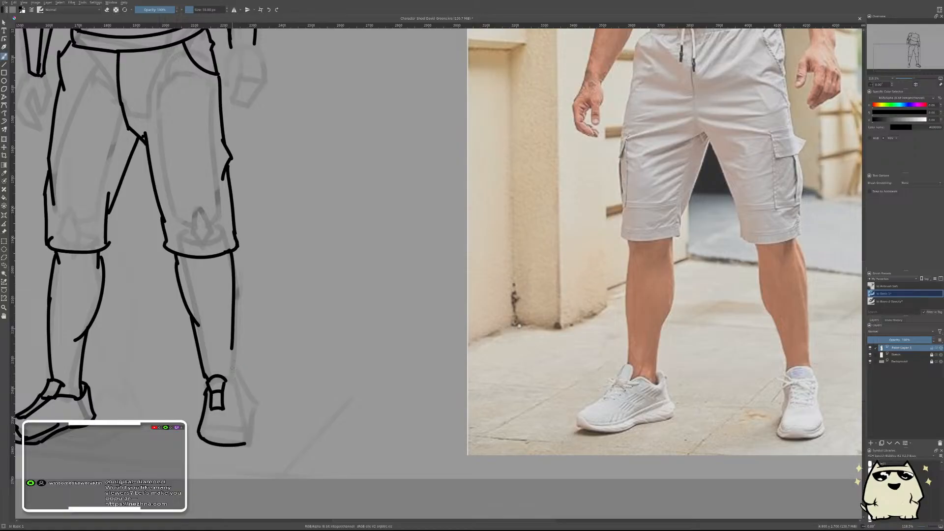
{"action": "key", "text": "ctrl+z"}
{"action": "left_click_drag", "start_coordinate": [232, 254], "coordinate": [230, 366]}
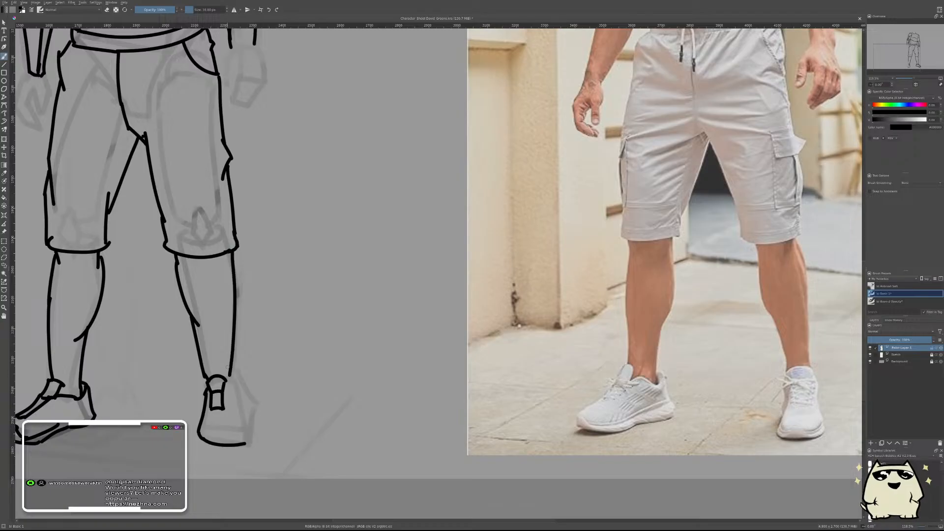
{"action": "scroll", "coordinate": [286, 348], "scroll_direction": "down", "scroll_amount": 5}
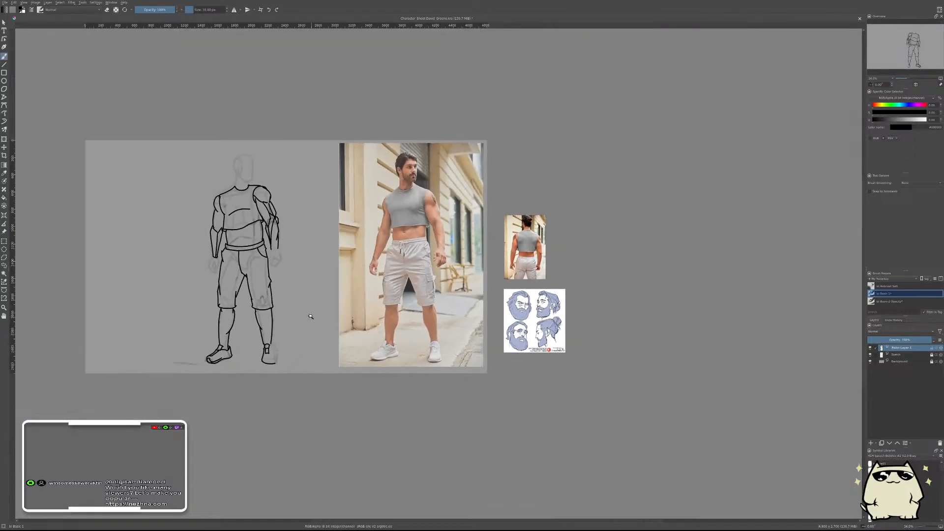
{"action": "scroll", "coordinate": [309, 335], "scroll_direction": "down", "scroll_amount": 2}
{"action": "scroll", "coordinate": [308, 336], "scroll_direction": "up", "scroll_amount": 9}
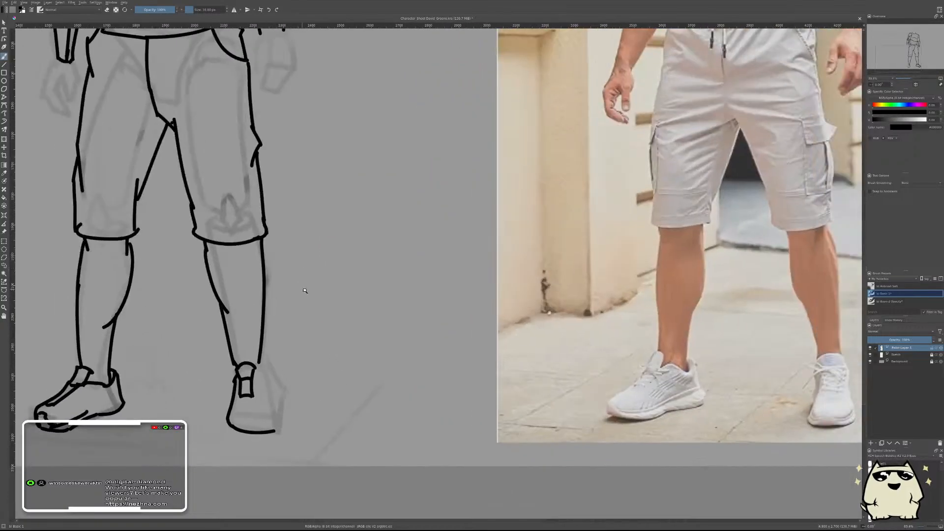
{"action": "scroll", "coordinate": [307, 290], "scroll_direction": "down", "scroll_amount": 5}
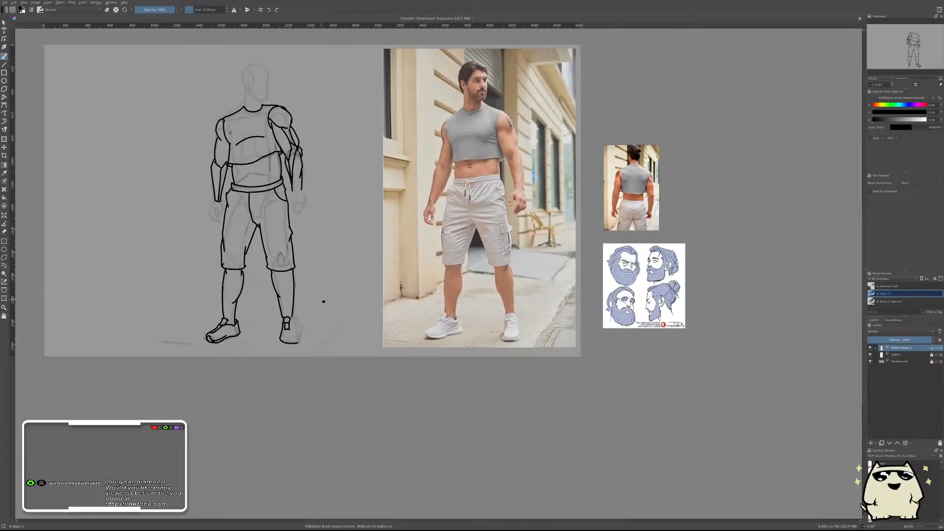
- Flip the canvas view horizontally and try a short stroke for the upper outer side of the shoe on the figure's left foot
{"action": "left_click_drag", "start_coordinate": [322, 299], "coordinate": [379, 305]}
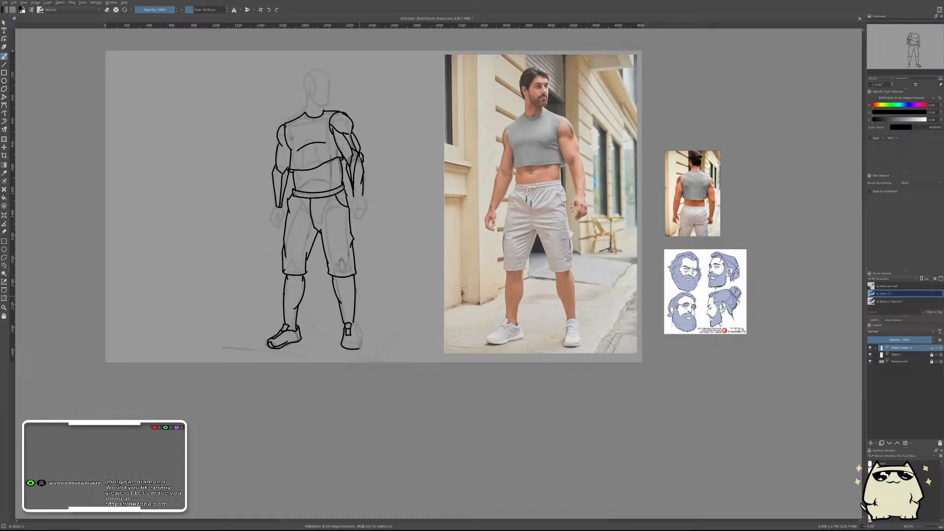
{"action": "key", "text": "m"}
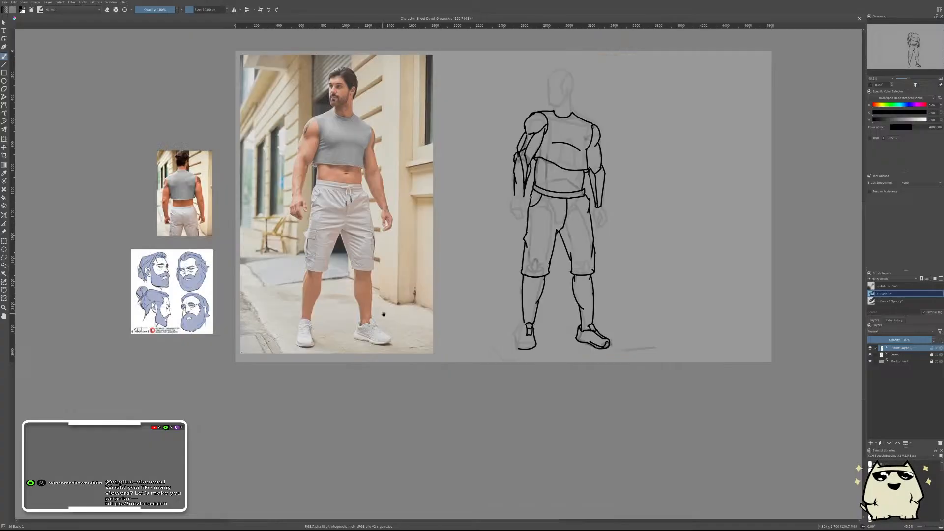
{"action": "scroll", "coordinate": [540, 308], "scroll_direction": "up", "scroll_amount": 5}
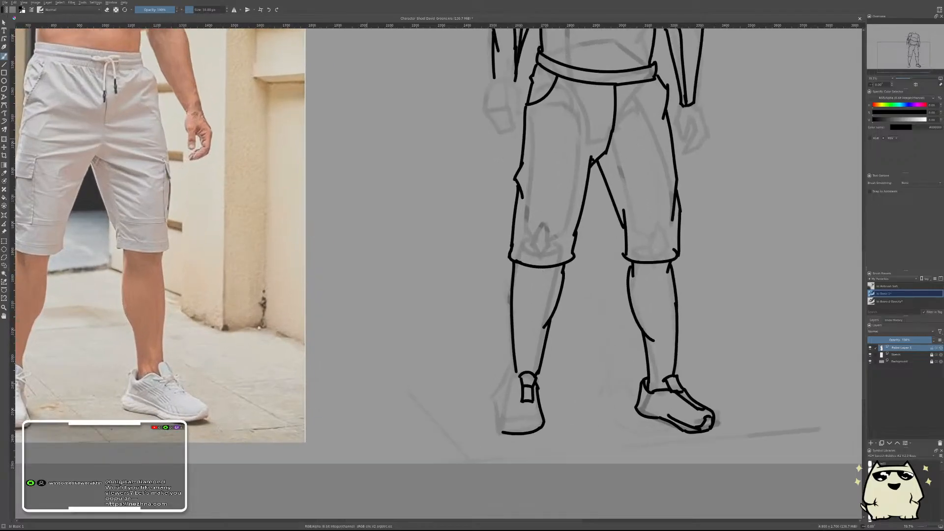
{"action": "scroll", "coordinate": [540, 307], "scroll_direction": "down", "scroll_amount": 3}
{"action": "scroll", "coordinate": [540, 308], "scroll_direction": "up", "scroll_amount": 3}
{"action": "scroll", "coordinate": [529, 325], "scroll_direction": "up", "scroll_amount": 1}
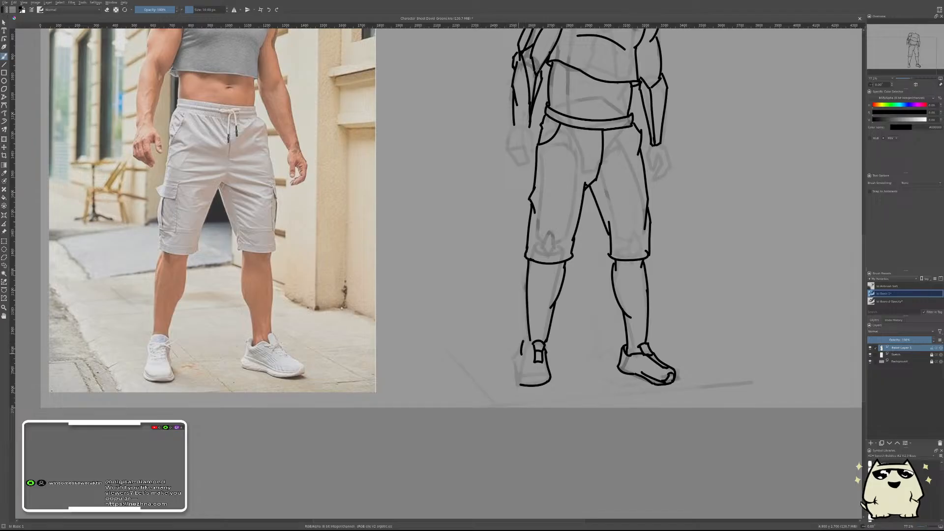
{"action": "left_click_drag", "start_coordinate": [525, 339], "coordinate": [518, 357]}
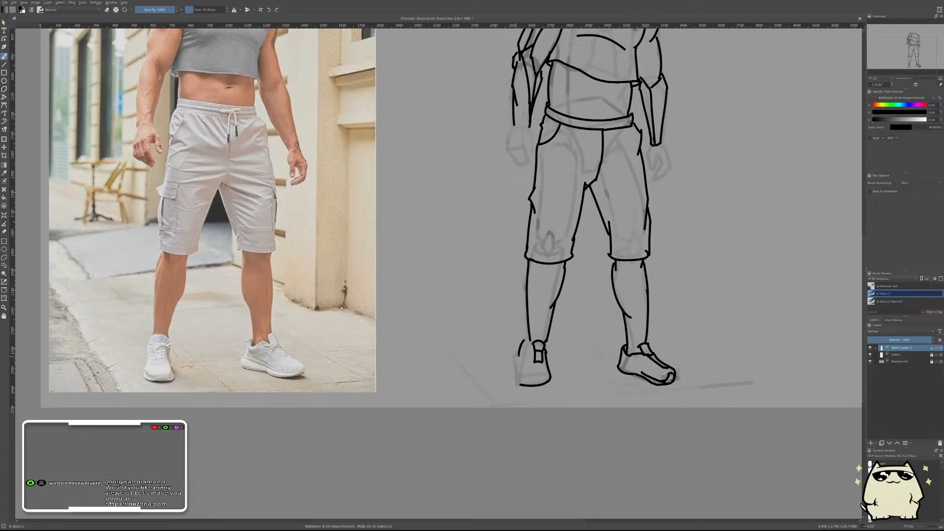
{"action": "scroll", "coordinate": [578, 328], "scroll_direction": "down", "scroll_amount": 5}
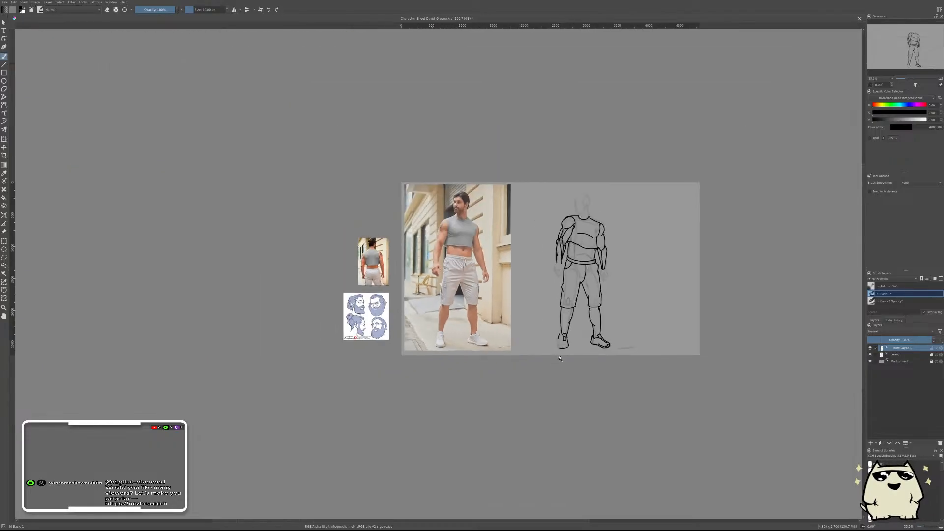
{"action": "scroll", "coordinate": [578, 328], "scroll_direction": "up", "scroll_amount": 5}
{"action": "left_click_drag", "start_coordinate": [530, 374], "coordinate": [556, 340]}
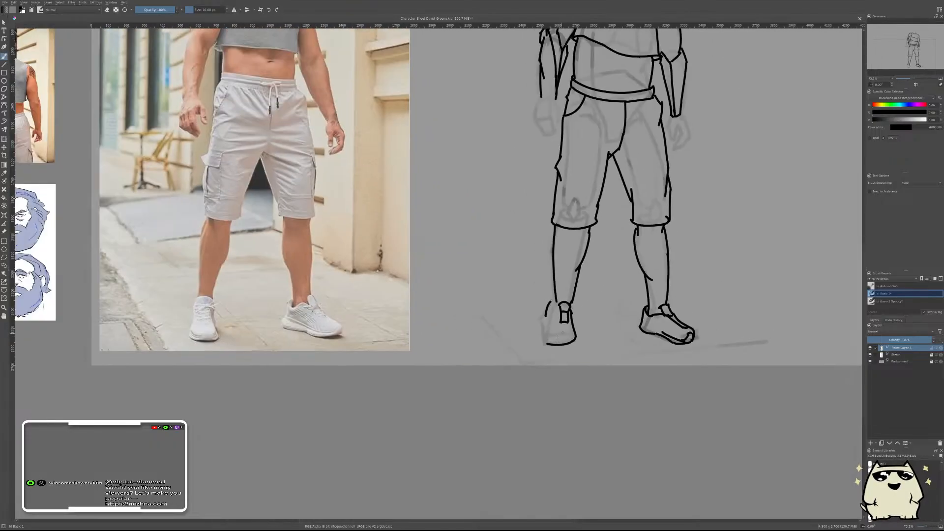
{"action": "scroll", "coordinate": [582, 329], "scroll_direction": "down", "scroll_amount": 5}
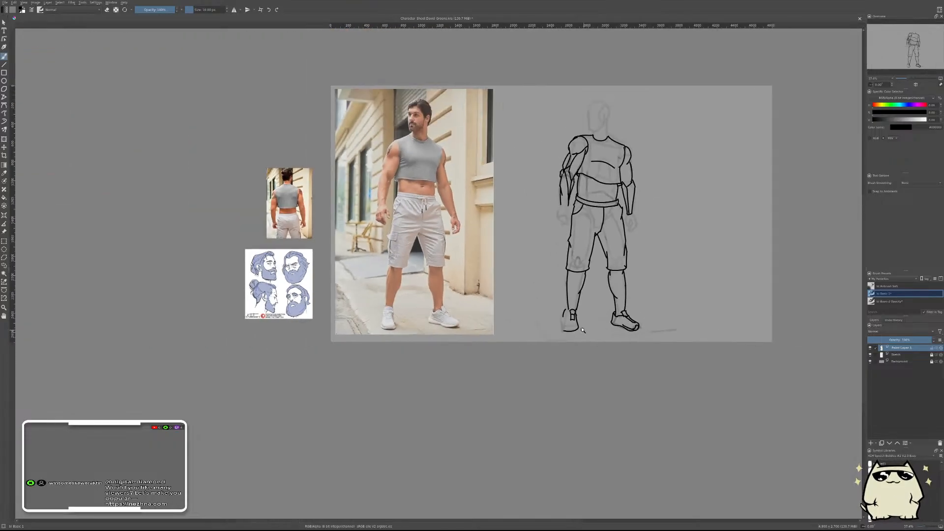
{"action": "key", "text": "m"}
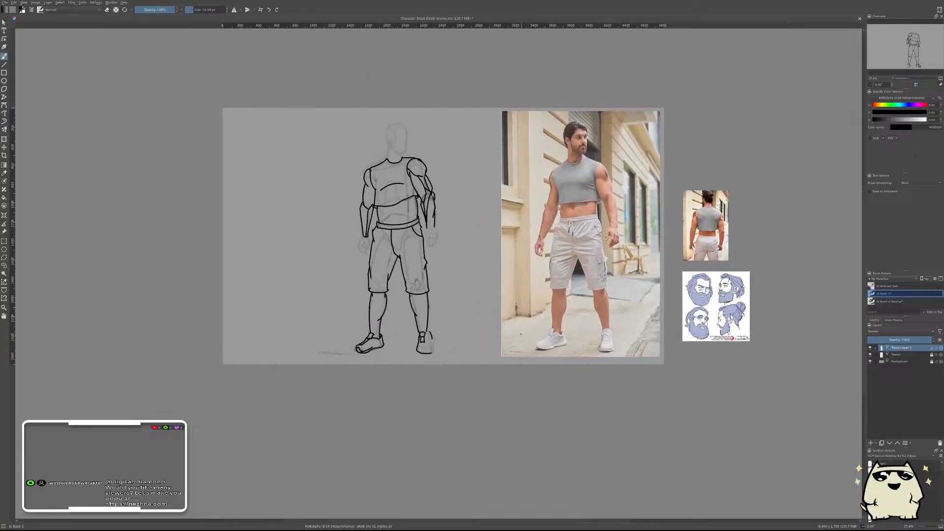
- Ink the missing inner edge and the outer side of the shoe on the figure's left foot, closing it down to the sole
{"action": "scroll", "coordinate": [410, 328], "scroll_direction": "up", "scroll_amount": 4}
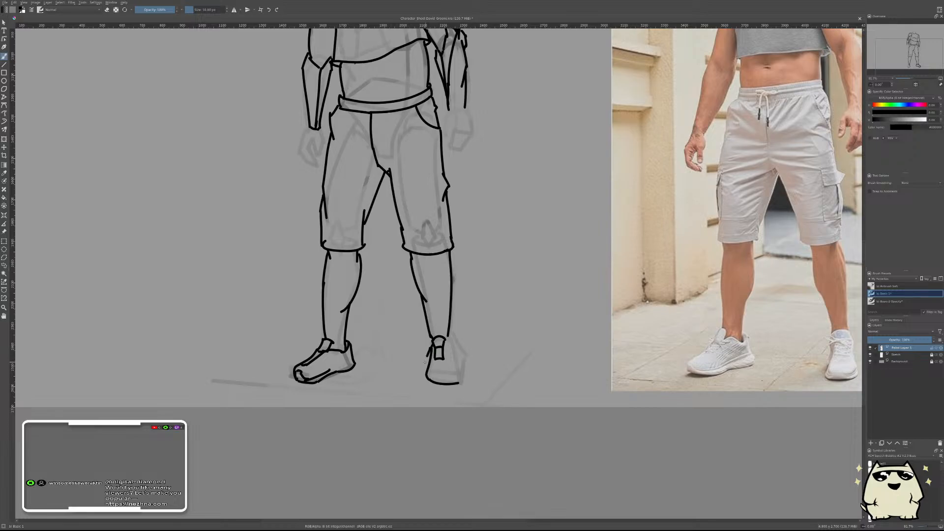
{"action": "left_click_drag", "start_coordinate": [428, 354], "coordinate": [425, 370]}
{"action": "mouse_move", "coordinate": [449, 334]}
{"action": "left_mouse_down"}
{"action": "mouse_move", "coordinate": [458, 382]}
{"action": "mouse_move", "coordinate": [421, 362]}
{"action": "left_mouse_up"}
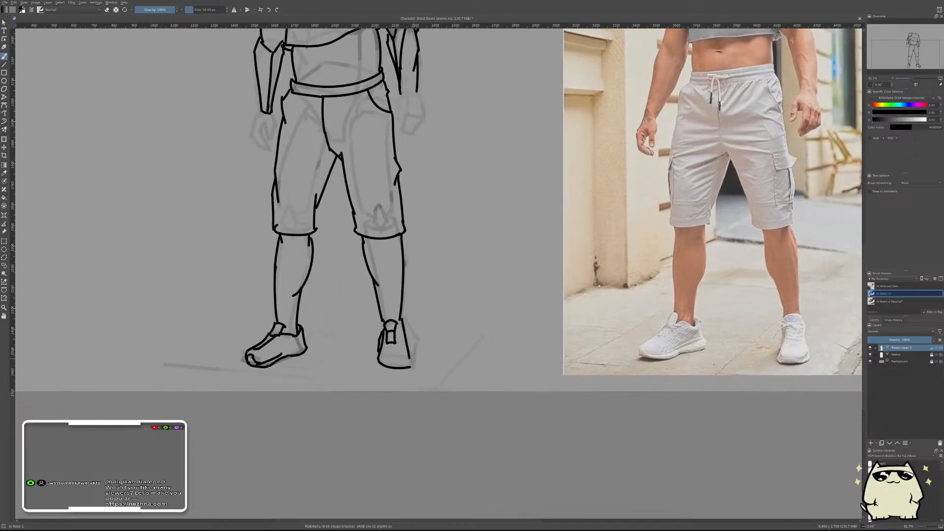
{"action": "left_click_drag", "start_coordinate": [400, 314], "coordinate": [408, 345]}
{"action": "left_click_drag", "start_coordinate": [401, 313], "coordinate": [407, 345]}
{"action": "left_click_drag", "start_coordinate": [411, 346], "coordinate": [412, 367]}
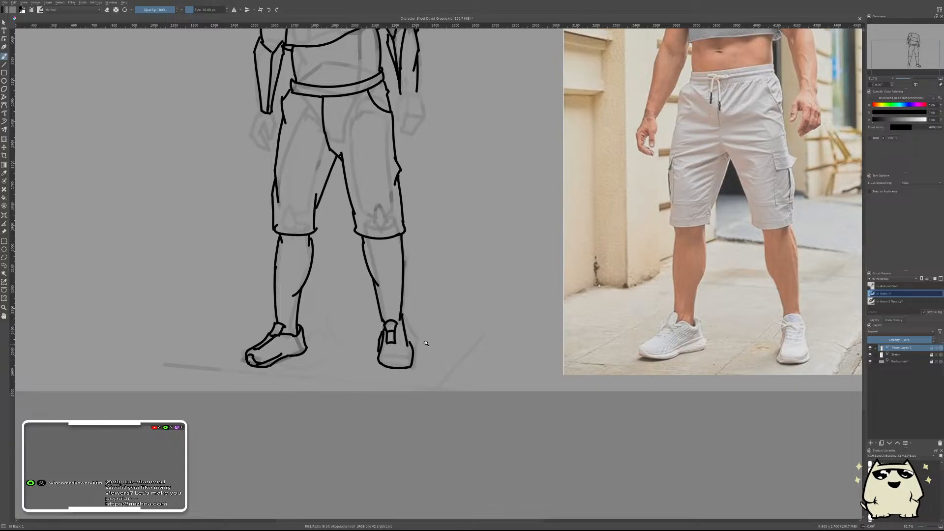
{"action": "scroll", "coordinate": [433, 351], "scroll_direction": "down", "scroll_amount": 3}
{"action": "scroll", "coordinate": [431, 346], "scroll_direction": "up", "scroll_amount": 4}
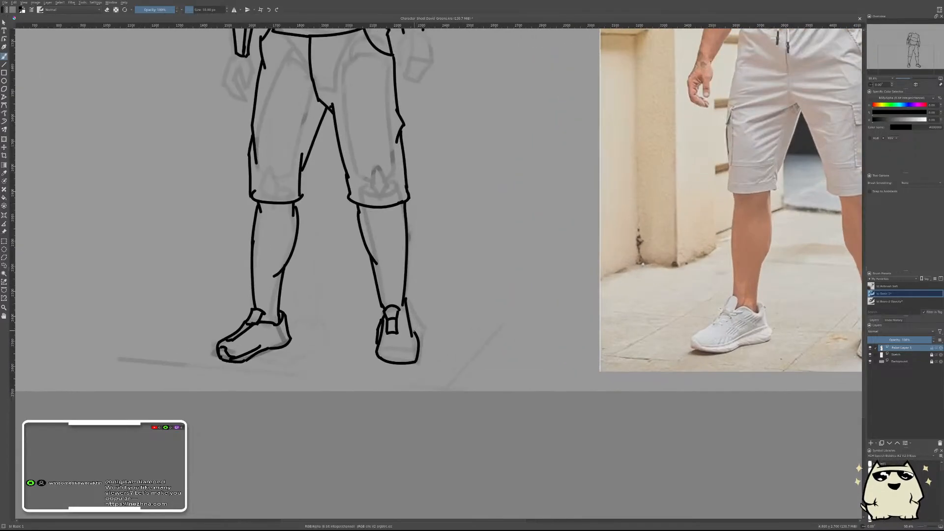
- Save the character drawing with the finished legs and shoes
{"action": "scroll", "coordinate": [442, 331], "scroll_direction": "down", "scroll_amount": 5}
{"action": "scroll", "coordinate": [478, 324], "scroll_direction": "up", "scroll_amount": 1}
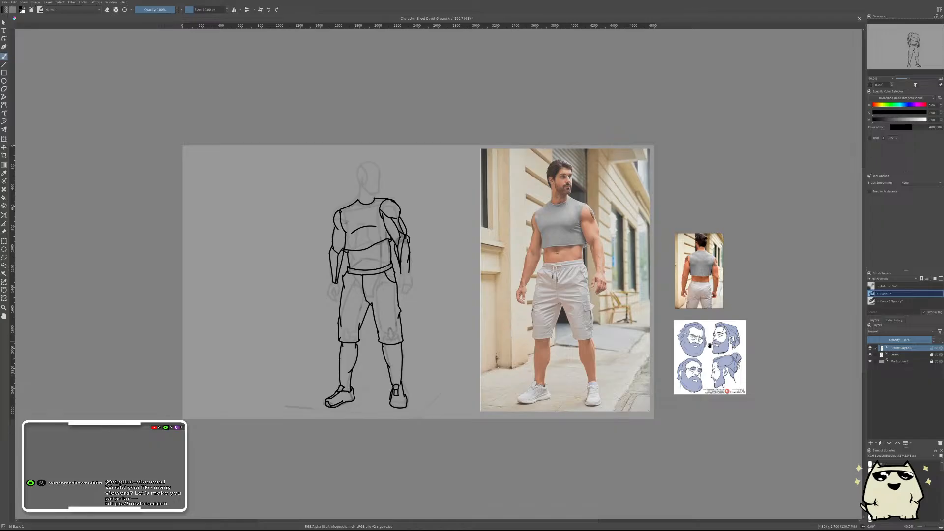
{"action": "scroll", "coordinate": [710, 362], "scroll_direction": "up", "scroll_amount": 4}
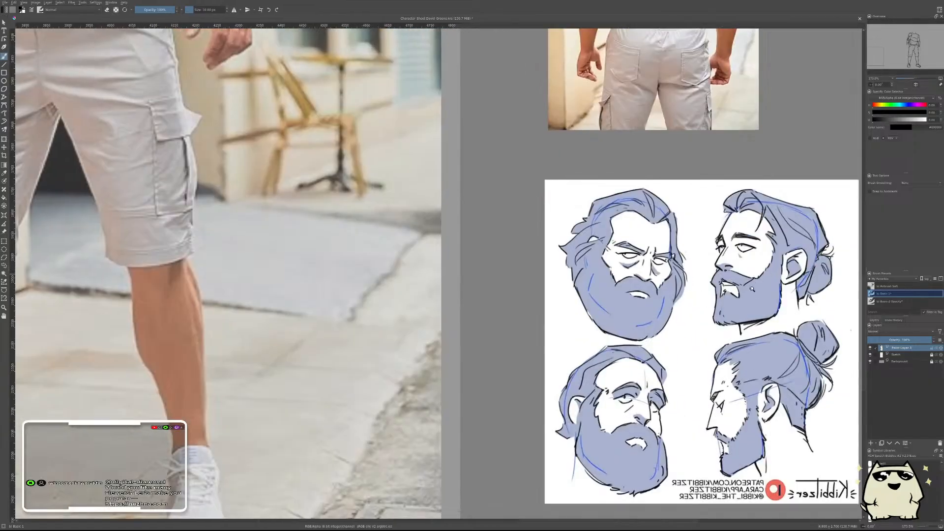
{"action": "scroll", "coordinate": [738, 303], "scroll_direction": "down", "scroll_amount": 2}
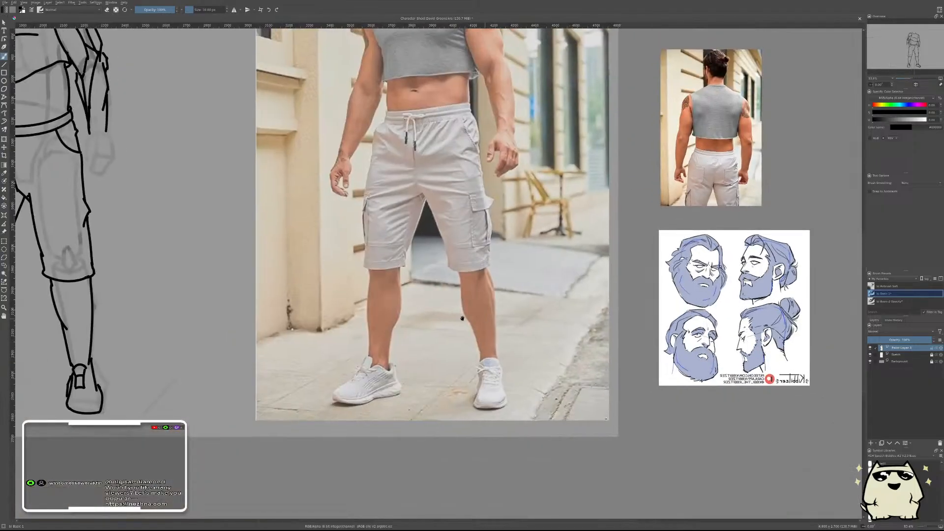
{"action": "left_click_drag", "start_coordinate": [462, 318], "coordinate": [687, 372]}
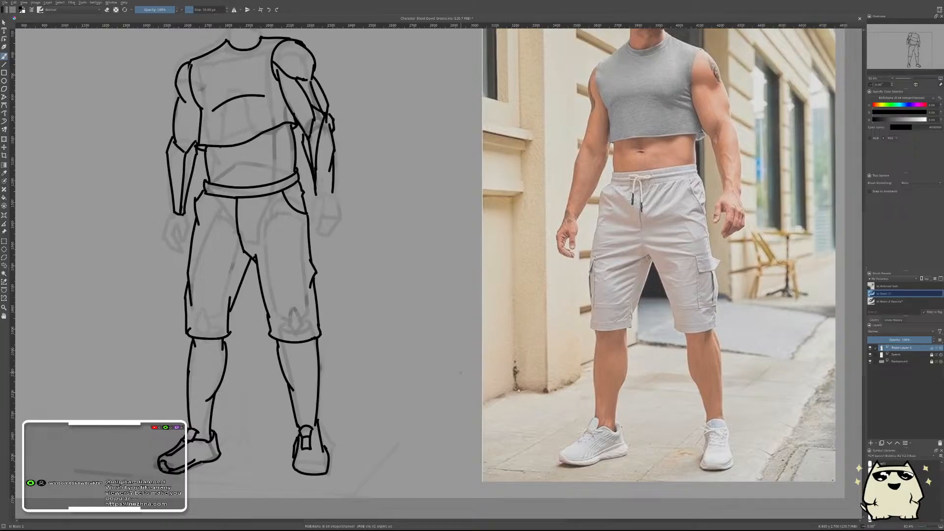
{"action": "key", "text": "ctrl+s"}
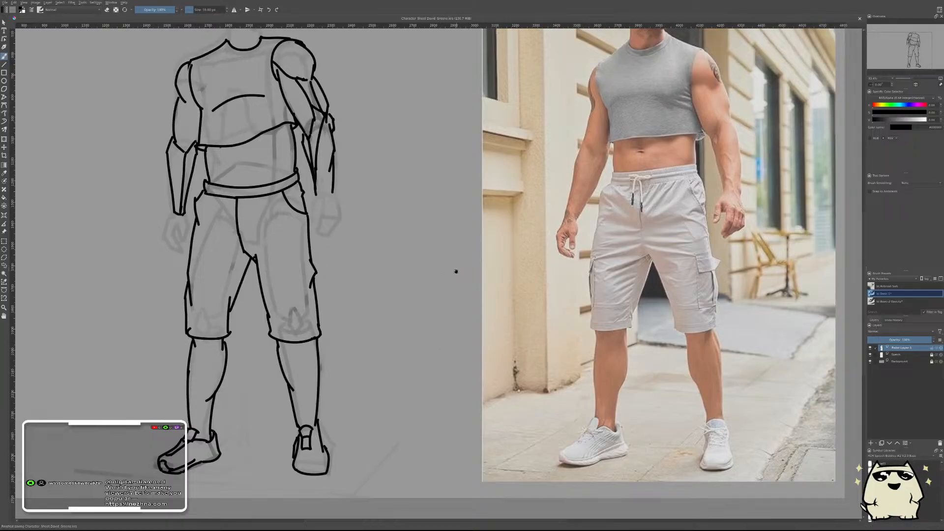
- Flip the canvas view horizontally and compare the inked figure's torso, arms and legs with the reference photo
{"action": "scroll", "coordinate": [456, 271], "scroll_direction": "up", "scroll_amount": 5}
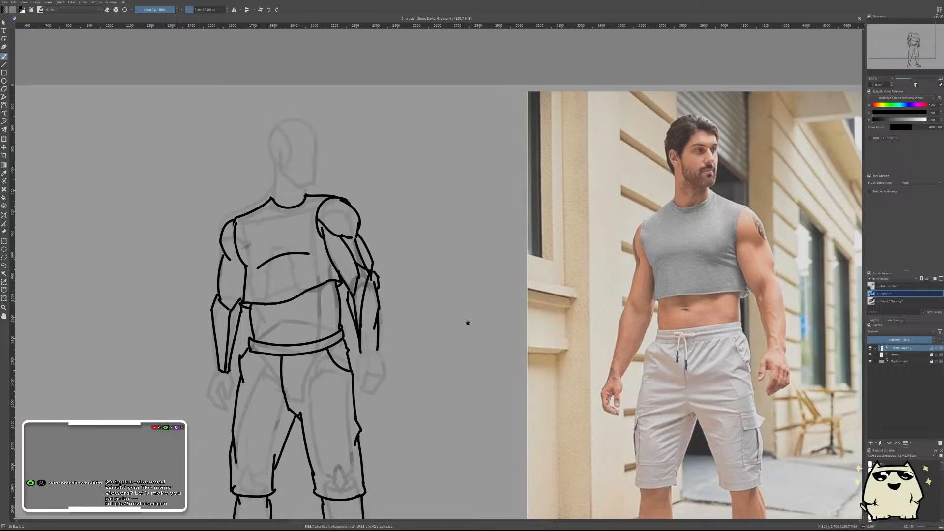
{"action": "left_click_drag", "start_coordinate": [472, 322], "coordinate": [468, 320]}
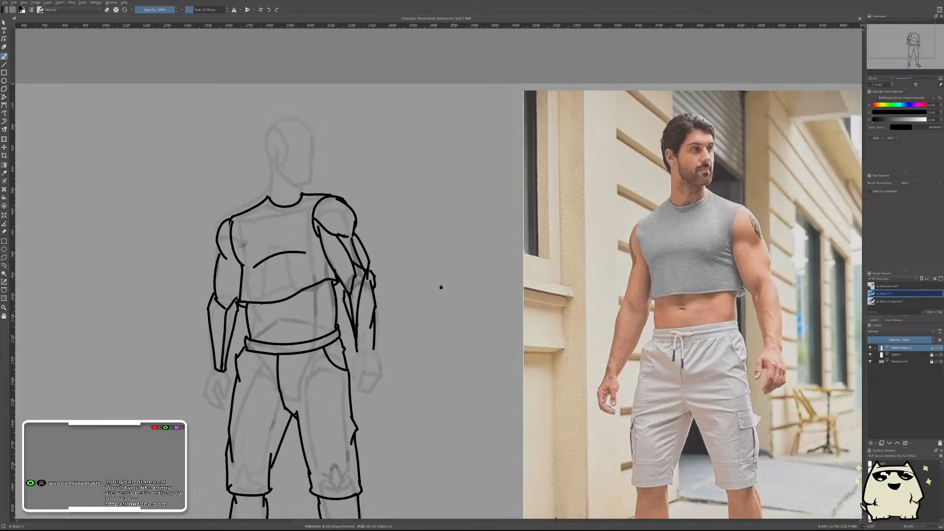
{"action": "mouse_move", "coordinate": [440, 287]}
{"action": "left_mouse_down"}
{"action": "mouse_move", "coordinate": [408, 261]}
{"action": "mouse_move", "coordinate": [419, 290]}
{"action": "mouse_move", "coordinate": [385, 293]}
{"action": "left_mouse_up"}
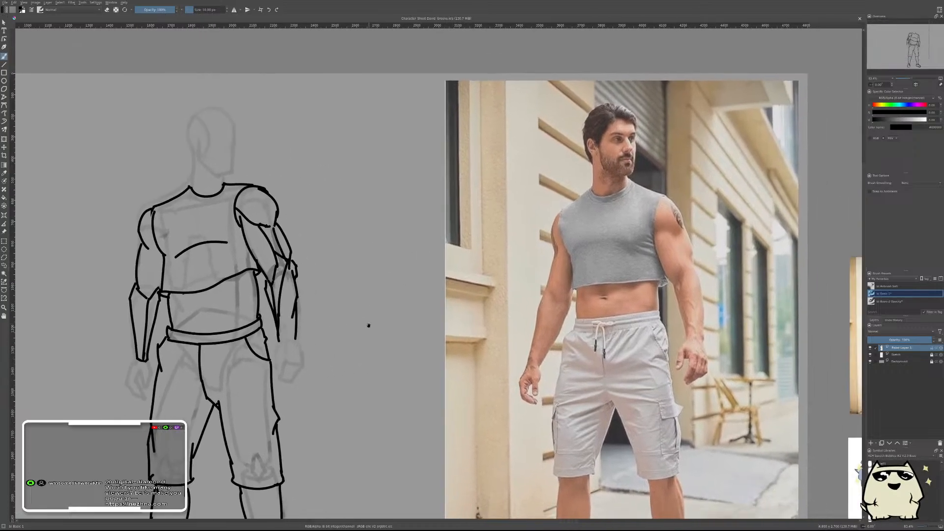
{"action": "key", "text": "m"}
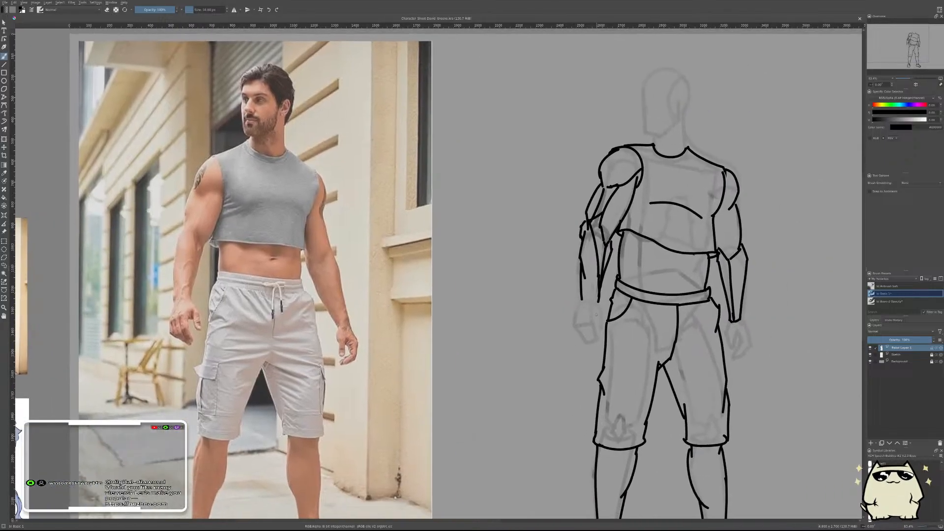
{"action": "scroll", "coordinate": [598, 315], "scroll_direction": "up", "scroll_amount": 1}
{"action": "scroll", "coordinate": [598, 314], "scroll_direction": "down", "scroll_amount": 1}
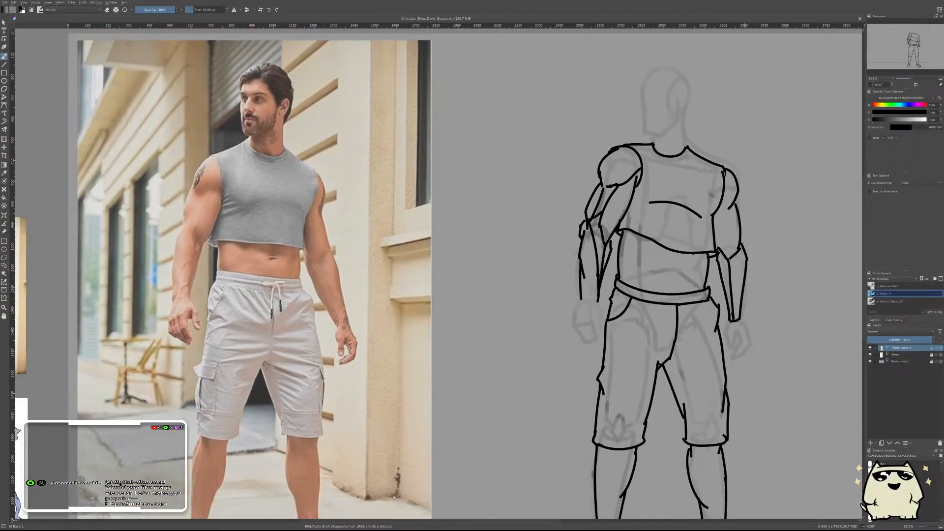
{"action": "scroll", "coordinate": [648, 242], "scroll_direction": "up", "scroll_amount": 1}
{"action": "scroll", "coordinate": [648, 242], "scroll_direction": "down", "scroll_amount": 1}
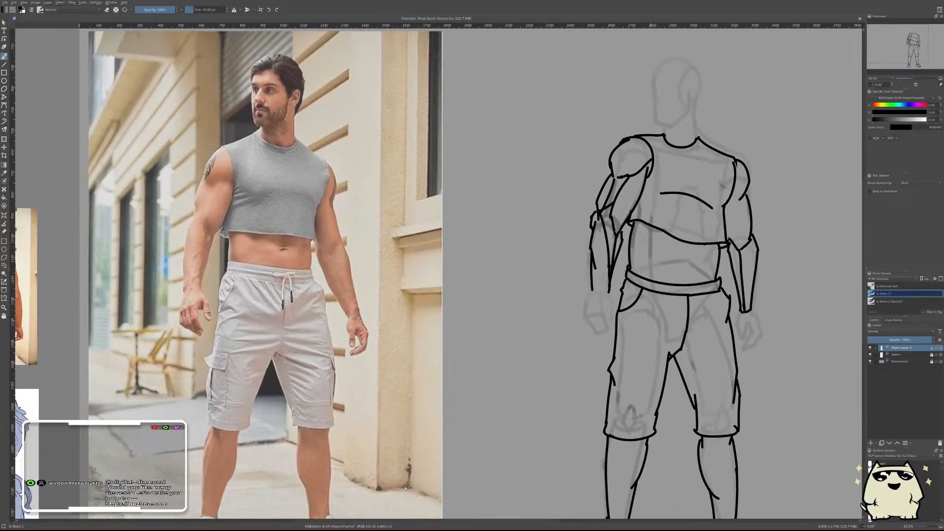
{"action": "scroll", "coordinate": [649, 242], "scroll_direction": "down", "scroll_amount": 3}
{"action": "scroll", "coordinate": [649, 241], "scroll_direction": "up", "scroll_amount": 2}
{"action": "scroll", "coordinate": [648, 242], "scroll_direction": "down", "scroll_amount": 2}
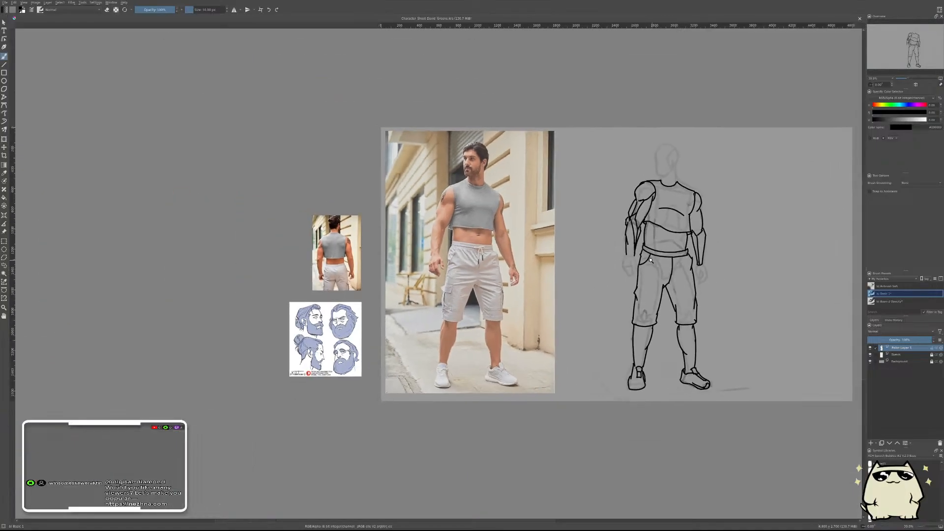
- Ink a small curved navel mark on the figure's bare midriff between the crop top and the waistband
{"action": "scroll", "coordinate": [651, 264], "scroll_direction": "up", "scroll_amount": 2}
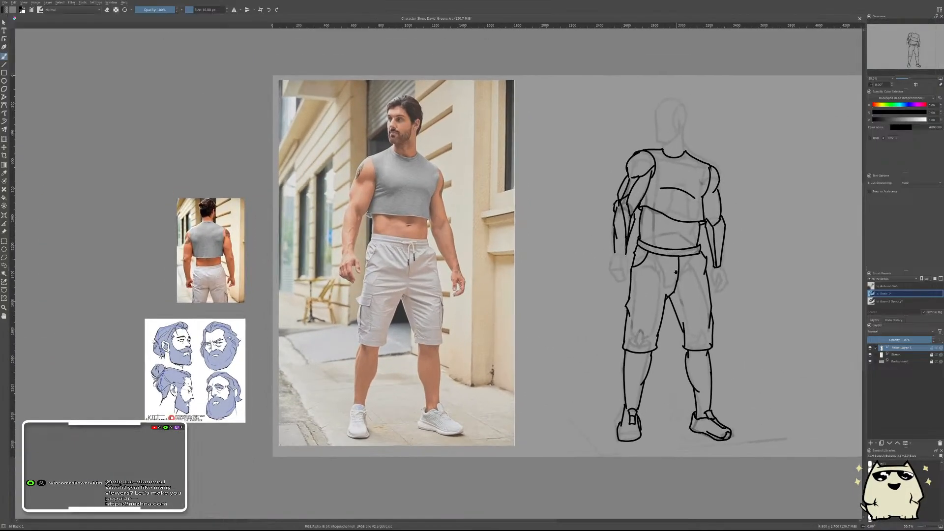
{"action": "scroll", "coordinate": [663, 269], "scroll_direction": "up", "scroll_amount": 1}
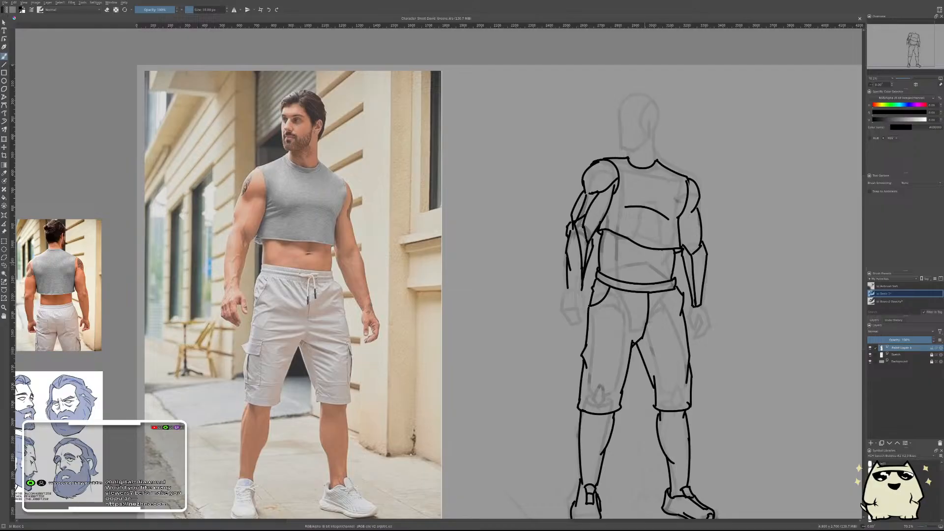
{"action": "key", "text": "ctrl+z"}
{"action": "scroll", "coordinate": [679, 271], "scroll_direction": "down", "scroll_amount": 3}
{"action": "scroll", "coordinate": [708, 290], "scroll_direction": "up", "scroll_amount": 1}
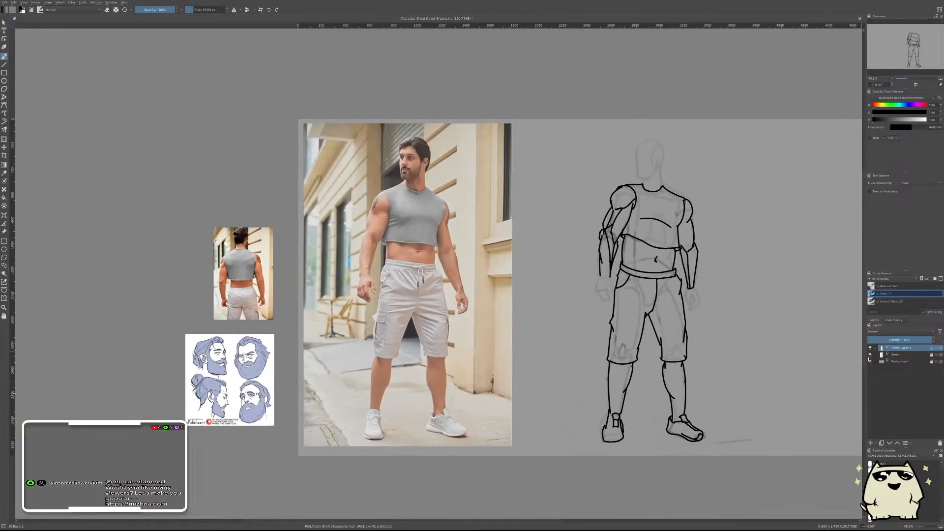
- Hide the Sketch layer to review the ink lines on their own and show the layer again
{"action": "left_click", "coordinate": [870, 355]}
{"action": "scroll", "coordinate": [710, 344], "scroll_direction": "down", "scroll_amount": 2}
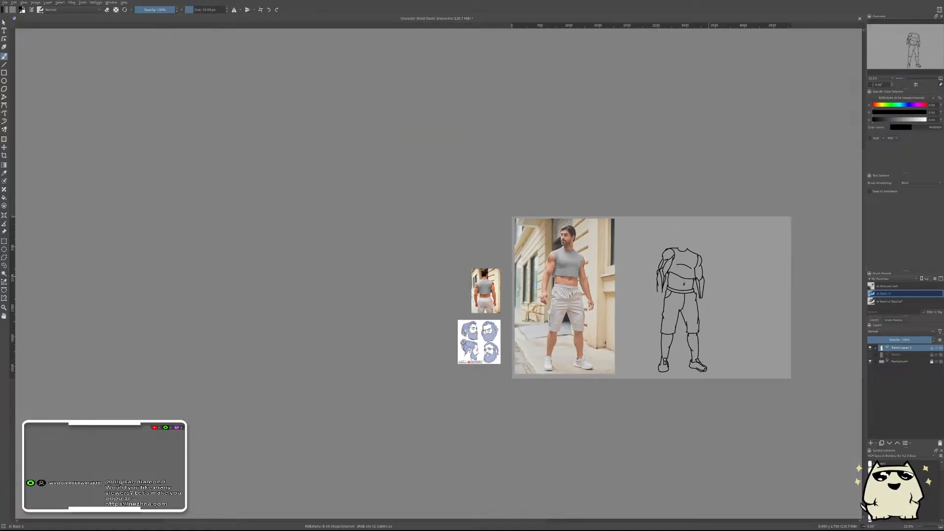
{"action": "scroll", "coordinate": [703, 301], "scroll_direction": "up", "scroll_amount": 2}
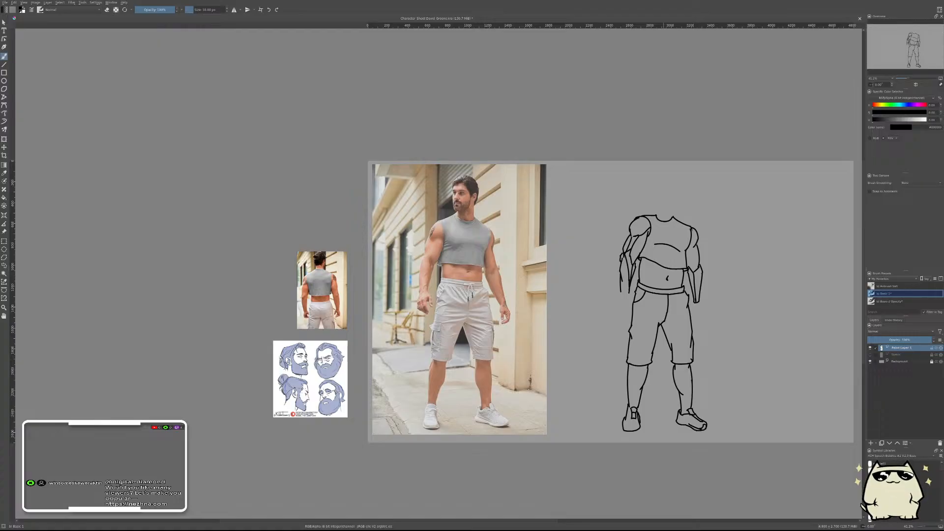
{"action": "left_click", "coordinate": [870, 355]}
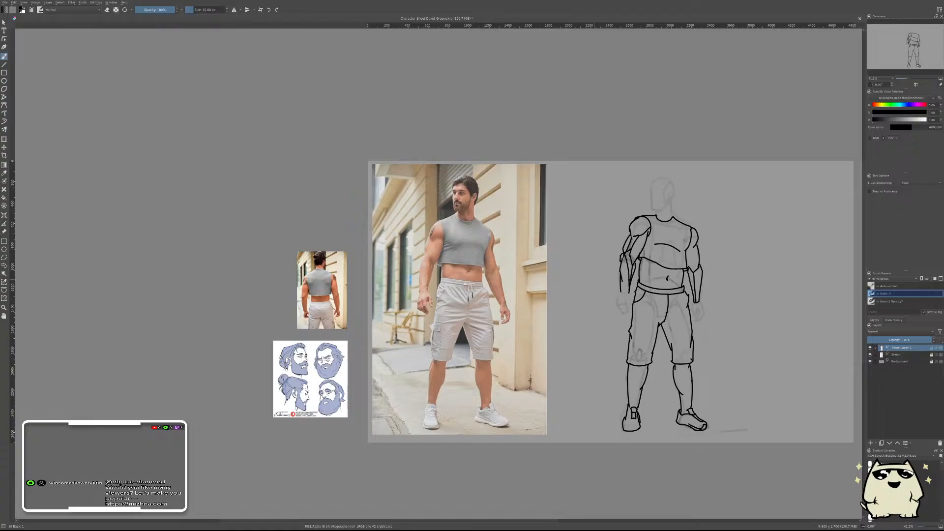
- Examine the reference sheet of bearded heads beside the canvas as a guide for the figure's head
{"action": "scroll", "coordinate": [656, 215], "scroll_direction": "up", "scroll_amount": 2}
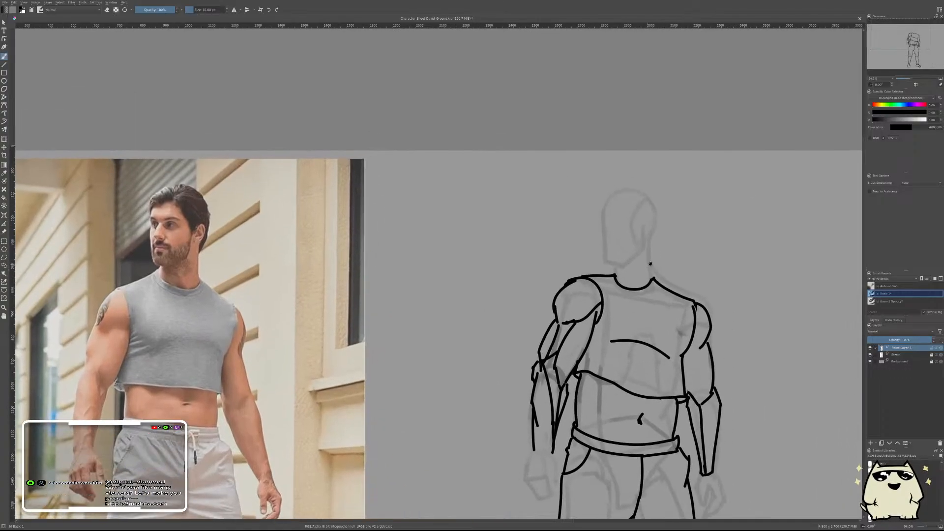
{"action": "scroll", "coordinate": [662, 218], "scroll_direction": "down", "scroll_amount": 4}
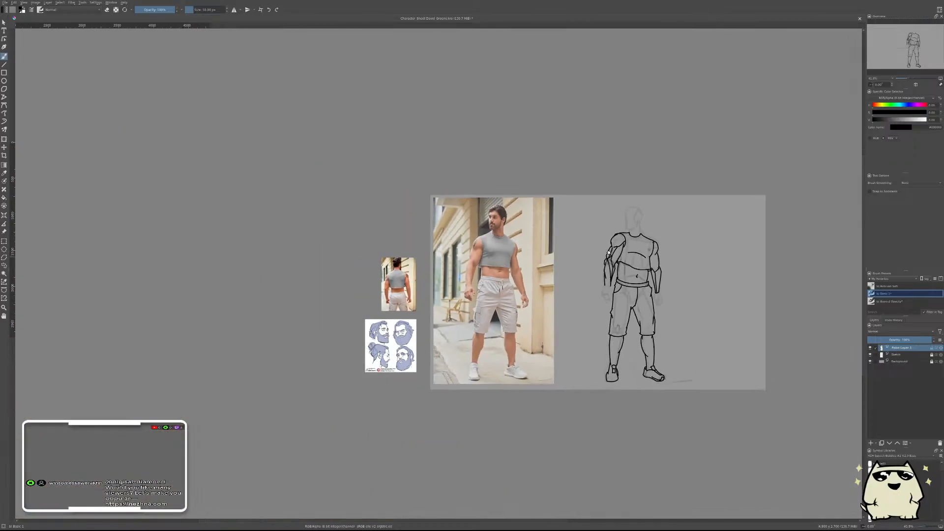
{"action": "scroll", "coordinate": [401, 349], "scroll_direction": "up", "scroll_amount": 4}
{"action": "scroll", "coordinate": [350, 338], "scroll_direction": "up", "scroll_amount": 3}
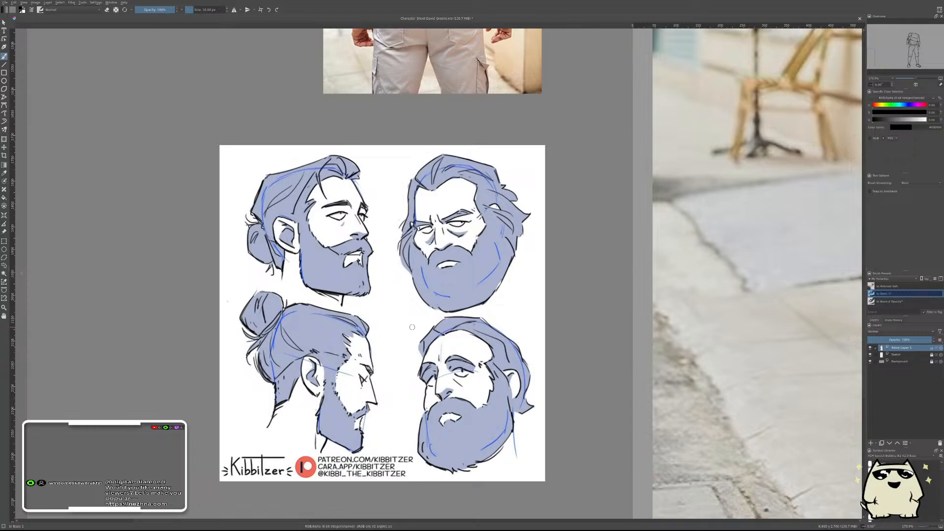
{"action": "scroll", "coordinate": [573, 257], "scroll_direction": "down", "scroll_amount": 6}
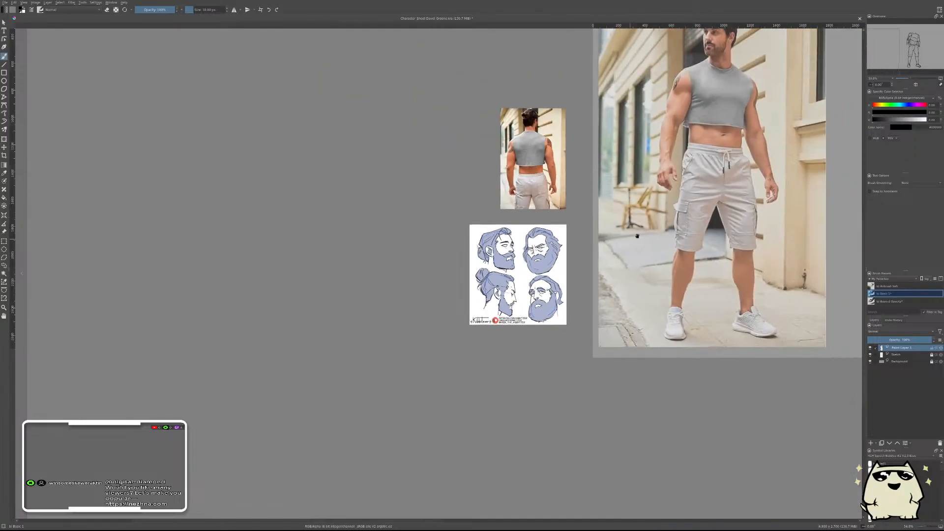
- Ink the top of the hair over the sketched head, starting at the forehead, and add a boxy topknot at the crown
{"action": "scroll", "coordinate": [571, 257], "scroll_direction": "up", "scroll_amount": 3}
{"action": "left_click_drag", "start_coordinate": [570, 257], "coordinate": [597, 221]}
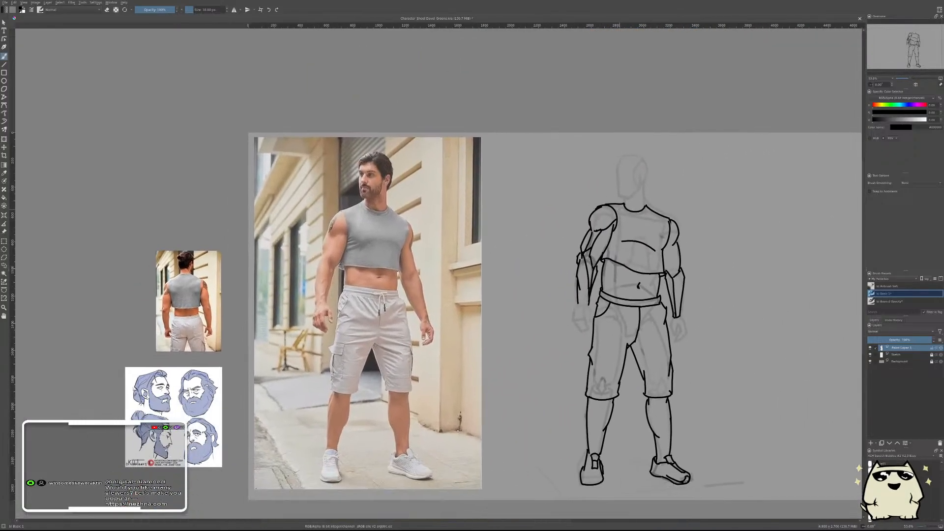
{"action": "scroll", "coordinate": [624, 176], "scroll_direction": "up", "scroll_amount": 5}
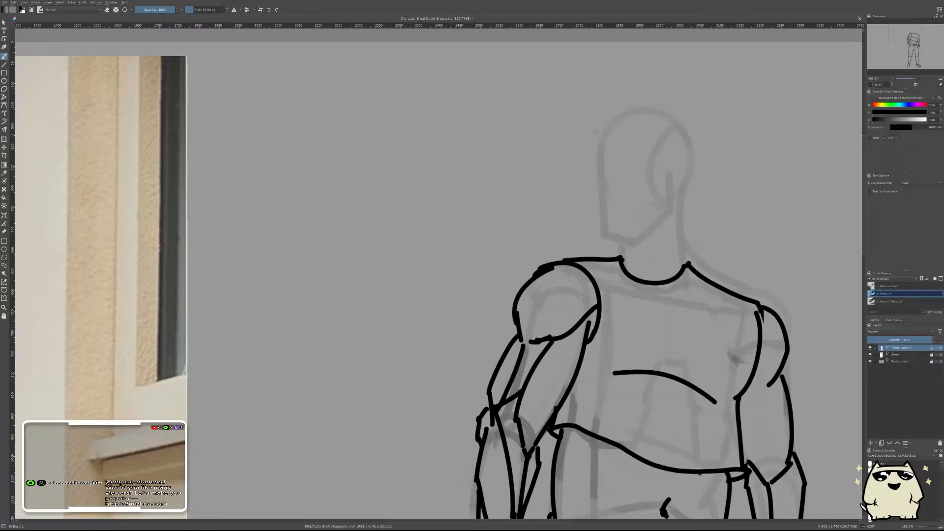
{"action": "mouse_move", "coordinate": [601, 142]}
{"action": "left_mouse_down"}
{"action": "mouse_move", "coordinate": [621, 104]}
{"action": "mouse_move", "coordinate": [678, 100]}
{"action": "mouse_move", "coordinate": [627, 103]}
{"action": "mouse_move", "coordinate": [660, 111]}
{"action": "mouse_move", "coordinate": [625, 104]}
{"action": "mouse_move", "coordinate": [679, 108]}
{"action": "mouse_move", "coordinate": [700, 90]}
{"action": "mouse_move", "coordinate": [679, 90]}
{"action": "mouse_move", "coordinate": [708, 92]}
{"action": "left_mouse_up"}
{"action": "key", "text": "ctrl+z"}
{"action": "key", "text": "ctrl+z"}
{"action": "key", "text": "ctrl+z"}
{"action": "key", "text": "ctrl+z"}
{"action": "key", "text": "ctrl+z"}
{"action": "key", "text": "ctrl+z"}
{"action": "left_click_drag", "start_coordinate": [703, 92], "coordinate": [700, 113]}
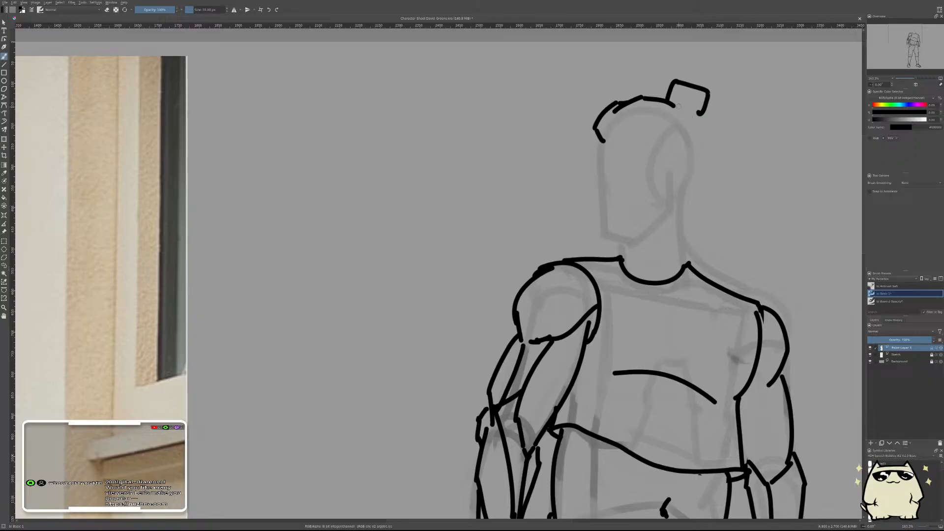
- Undo the boxy topknot and ink it again as a rounded bun at the back of the crown
{"action": "scroll", "coordinate": [721, 155], "scroll_direction": "down", "scroll_amount": 5}
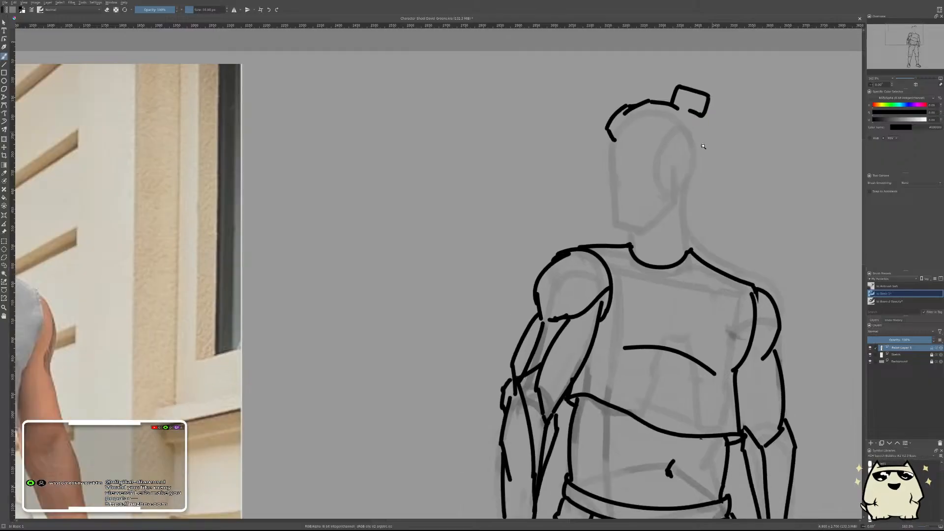
{"action": "scroll", "coordinate": [720, 156], "scroll_direction": "up", "scroll_amount": 5}
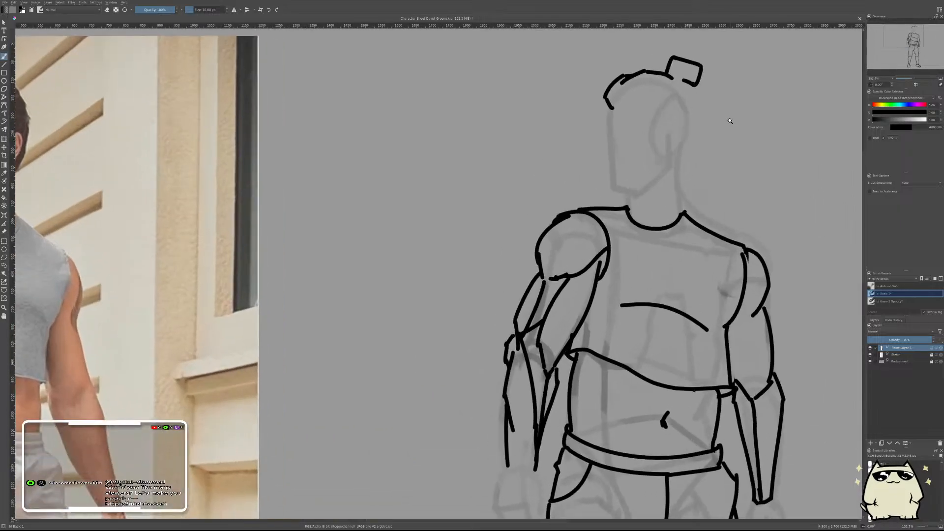
{"action": "key", "text": "ctrl+z"}
{"action": "key", "text": "ctrl+z"}
{"action": "mouse_move", "coordinate": [675, 58]}
{"action": "left_mouse_down"}
{"action": "mouse_move", "coordinate": [705, 70]}
{"action": "mouse_move", "coordinate": [708, 86]}
{"action": "mouse_move", "coordinate": [693, 103]}
{"action": "left_mouse_up"}
- Ink the back of the head as a curve from beneath the bun down towards the nape
{"action": "scroll", "coordinate": [731, 121], "scroll_direction": "down", "scroll_amount": 5}
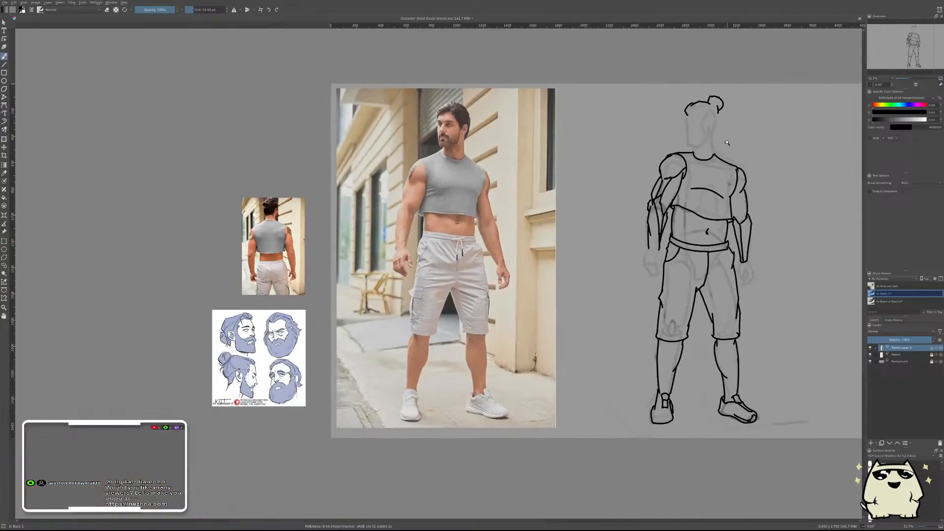
{"action": "scroll", "coordinate": [727, 135], "scroll_direction": "up", "scroll_amount": 2}
{"action": "scroll", "coordinate": [728, 135], "scroll_direction": "up", "scroll_amount": 2}
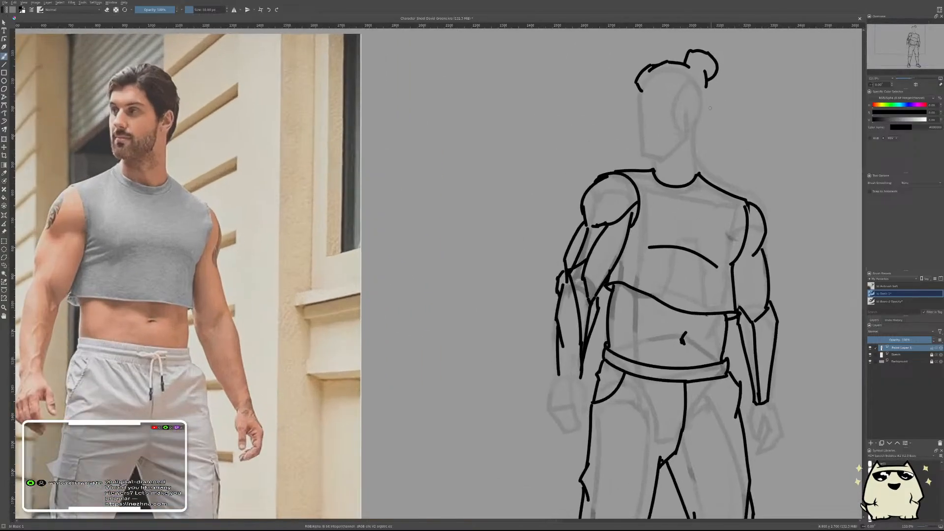
{"action": "key", "text": "ctrl+z"}
{"action": "mouse_move", "coordinate": [703, 71]}
{"action": "left_mouse_down"}
{"action": "mouse_move", "coordinate": [697, 121]}
{"action": "mouse_move", "coordinate": [709, 97]}
{"action": "mouse_move", "coordinate": [696, 116]}
{"action": "mouse_move", "coordinate": [725, 132]}
{"action": "mouse_move", "coordinate": [711, 151]}
{"action": "mouse_move", "coordinate": [741, 104]}
{"action": "mouse_move", "coordinate": [602, 159]}
{"action": "mouse_move", "coordinate": [629, 132]}
{"action": "left_mouse_up"}
{"action": "key", "text": "ctrl+z"}
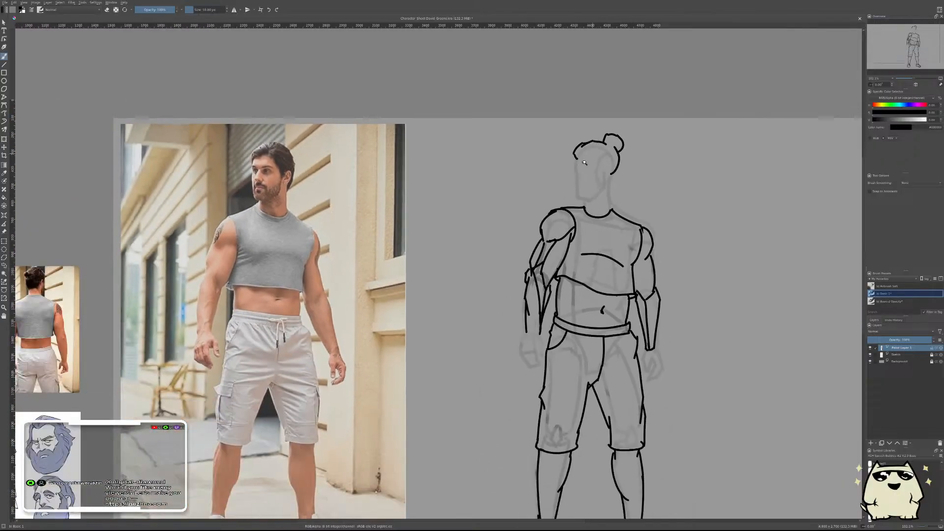
- Ink a jagged front hairline across the forehead, running from the front tuft towards the temple
{"action": "left_click_drag", "start_coordinate": [591, 156], "coordinate": [594, 147]}
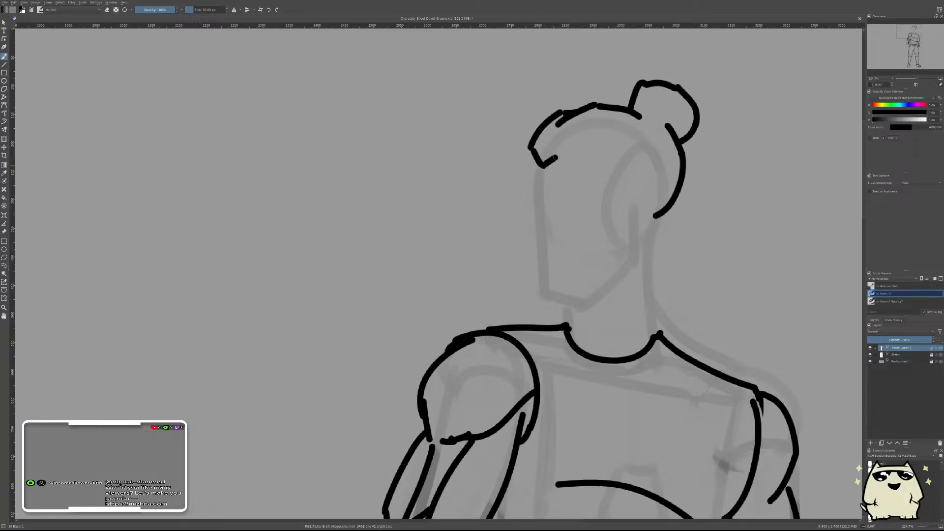
{"action": "mouse_move", "coordinate": [558, 156]}
{"action": "left_mouse_down"}
{"action": "mouse_move", "coordinate": [603, 154]}
{"action": "mouse_move", "coordinate": [570, 165]}
{"action": "mouse_move", "coordinate": [595, 161]}
{"action": "mouse_move", "coordinate": [617, 175]}
{"action": "mouse_move", "coordinate": [627, 229]}
{"action": "left_mouse_up"}
{"action": "key", "text": "ctrl+z"}
{"action": "key", "text": "ctrl+z"}
{"action": "key", "text": "ctrl+z"}
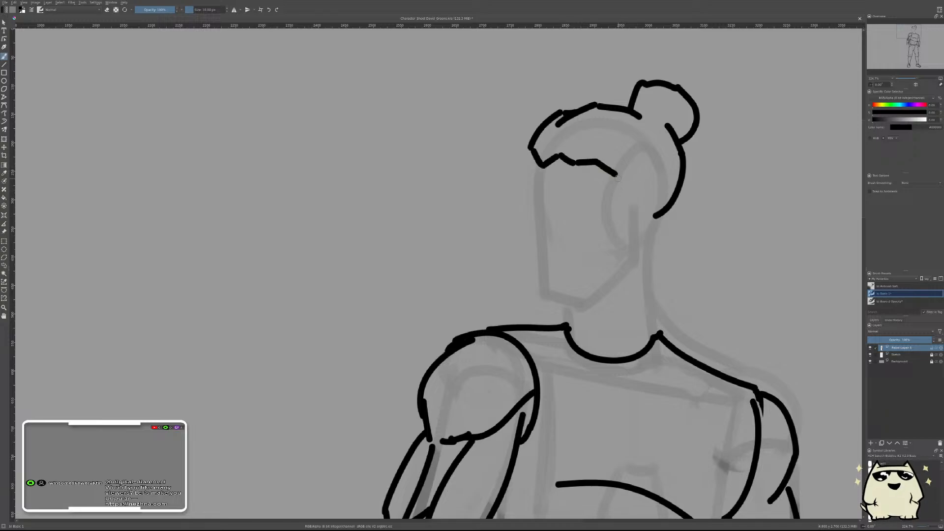
- Ink the sideburn from the temple down to a point and the ear behind it
{"action": "mouse_move", "coordinate": [618, 176]}
{"action": "left_mouse_down"}
{"action": "mouse_move", "coordinate": [626, 207]}
{"action": "mouse_move", "coordinate": [655, 213]}
{"action": "mouse_move", "coordinate": [654, 189]}
{"action": "mouse_move", "coordinate": [634, 241]}
{"action": "left_mouse_up"}
{"action": "key", "text": "ctrl+z"}
{"action": "mouse_move", "coordinate": [664, 233]}
{"action": "left_mouse_down"}
{"action": "mouse_move", "coordinate": [653, 276]}
{"action": "mouse_move", "coordinate": [633, 201]}
{"action": "left_mouse_up"}
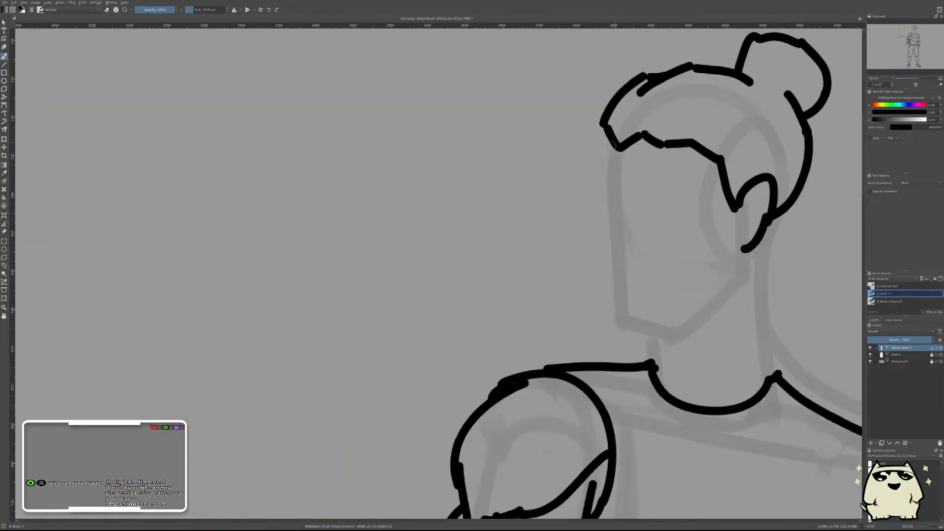
- Ink the forehead and brow contour down the far side of the face from the hairline
{"action": "left_click_drag", "start_coordinate": [619, 146], "coordinate": [601, 202]}
{"action": "key", "text": "ctrl+z"}
{"action": "mouse_move", "coordinate": [620, 147]}
{"action": "left_mouse_down"}
{"action": "mouse_move", "coordinate": [605, 187]}
{"action": "mouse_move", "coordinate": [619, 206]}
{"action": "mouse_move", "coordinate": [611, 237]}
{"action": "left_mouse_up"}
{"action": "key", "text": "ctrl+z"}
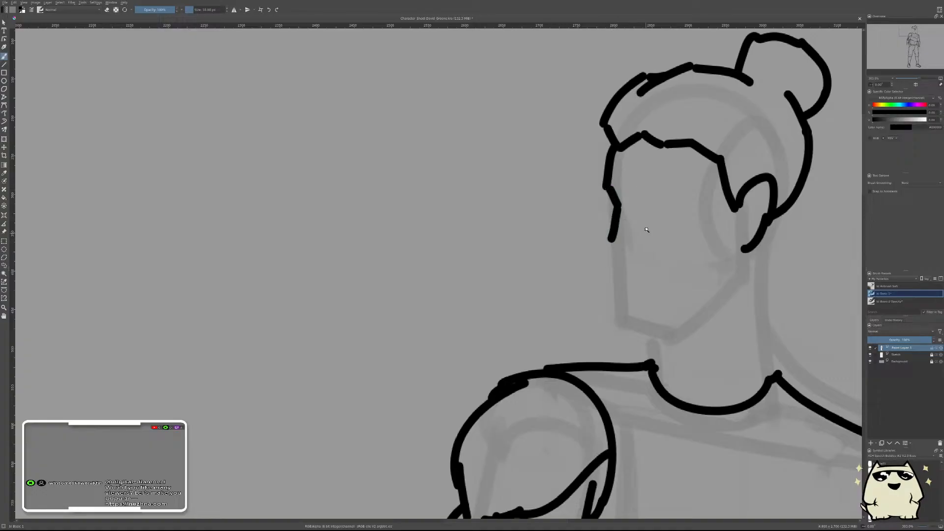
- Redraw the far cheek contour from the eye socket down towards the chin along the sketch
{"action": "scroll", "coordinate": [647, 229], "scroll_direction": "down", "scroll_amount": 6}
{"action": "scroll", "coordinate": [641, 229], "scroll_direction": "up", "scroll_amount": 2}
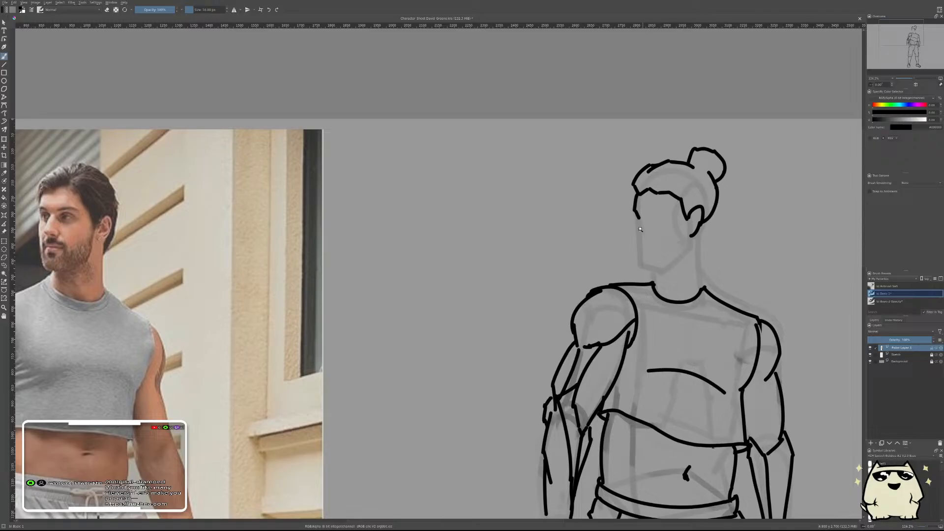
{"action": "scroll", "coordinate": [640, 229], "scroll_direction": "up", "scroll_amount": 3}
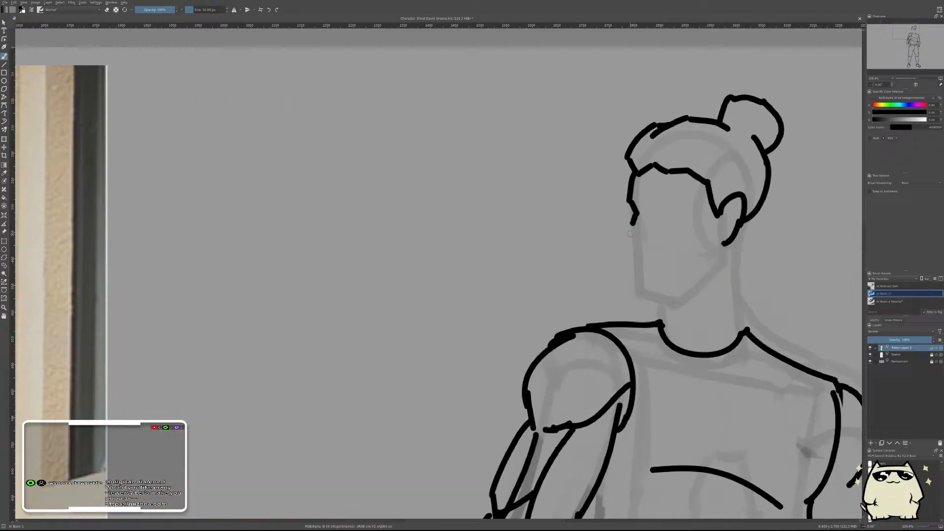
{"action": "left_click_drag", "start_coordinate": [631, 226], "coordinate": [639, 284]}
{"action": "key", "text": "ctrl+z"}
{"action": "left_click_drag", "start_coordinate": [632, 222], "coordinate": [638, 291]}
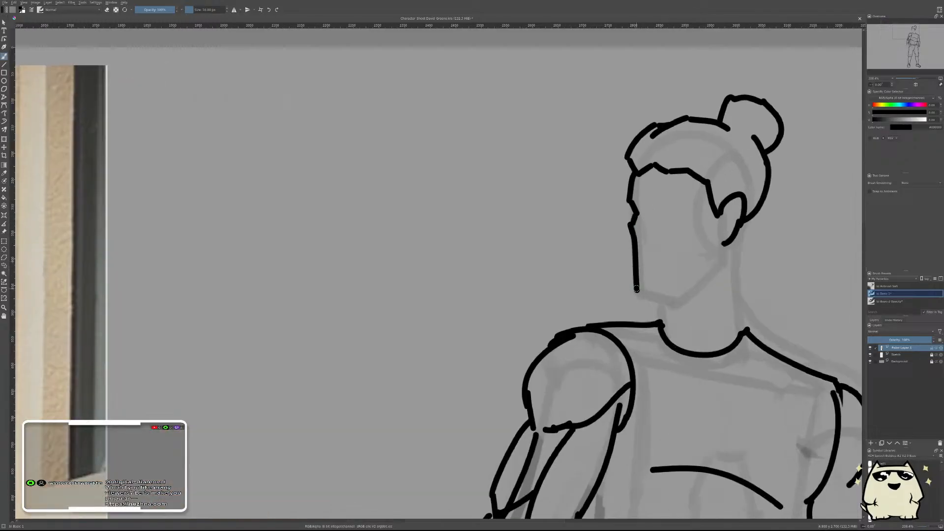
{"action": "key", "text": "ctrl+z"}
{"action": "left_click_drag", "start_coordinate": [632, 218], "coordinate": [639, 295]}
- Re-ink the cheek line with a rounder curve into the chin, and add the jaw and neck lines
{"action": "left_click_drag", "start_coordinate": [702, 289], "coordinate": [549, 276]}
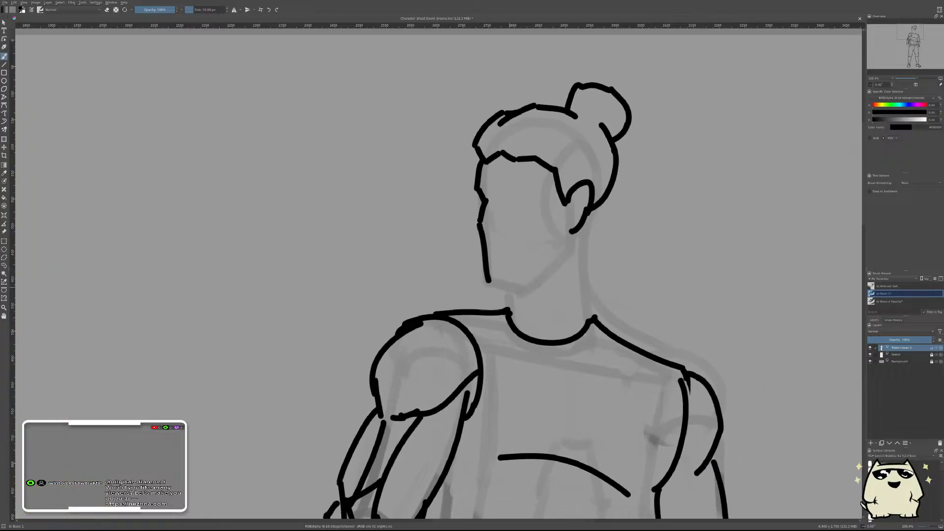
{"action": "key", "text": "ctrl+z"}
{"action": "mouse_move", "coordinate": [480, 221]}
{"action": "left_mouse_down"}
{"action": "mouse_move", "coordinate": [498, 284]}
{"action": "mouse_move", "coordinate": [524, 288]}
{"action": "left_mouse_up"}
{"action": "mouse_move", "coordinate": [571, 218]}
{"action": "left_mouse_down"}
{"action": "mouse_move", "coordinate": [574, 245]}
{"action": "mouse_move", "coordinate": [554, 265]}
{"action": "left_mouse_up"}
{"action": "scroll", "coordinate": [563, 258], "scroll_direction": "down", "scroll_amount": 5}
{"action": "scroll", "coordinate": [563, 257], "scroll_direction": "up", "scroll_amount": 5}
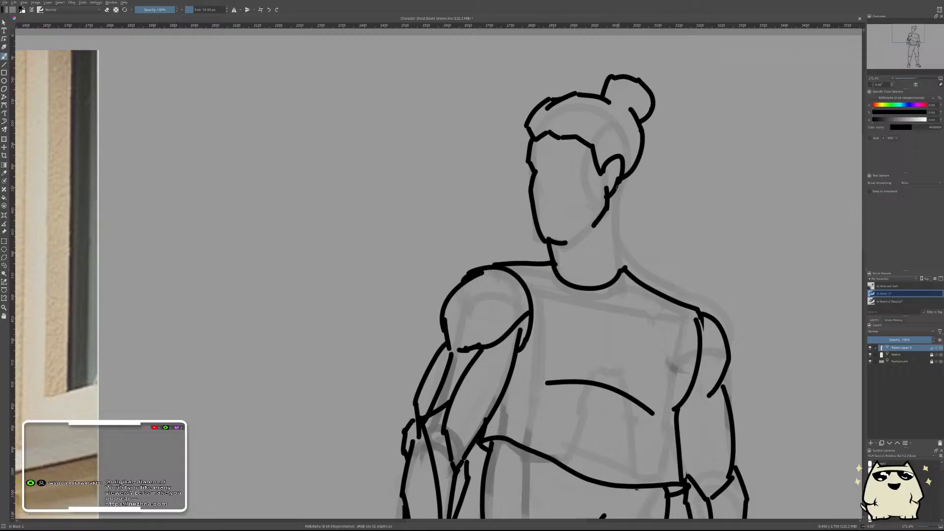
{"action": "left_click_drag", "start_coordinate": [617, 186], "coordinate": [619, 258]}
{"action": "left_click_drag", "start_coordinate": [616, 190], "coordinate": [625, 274]}
- Compare the inked head, neck and shoulders with the reference photo at full-figure and closer views
{"action": "scroll", "coordinate": [667, 252], "scroll_direction": "down", "scroll_amount": 5}
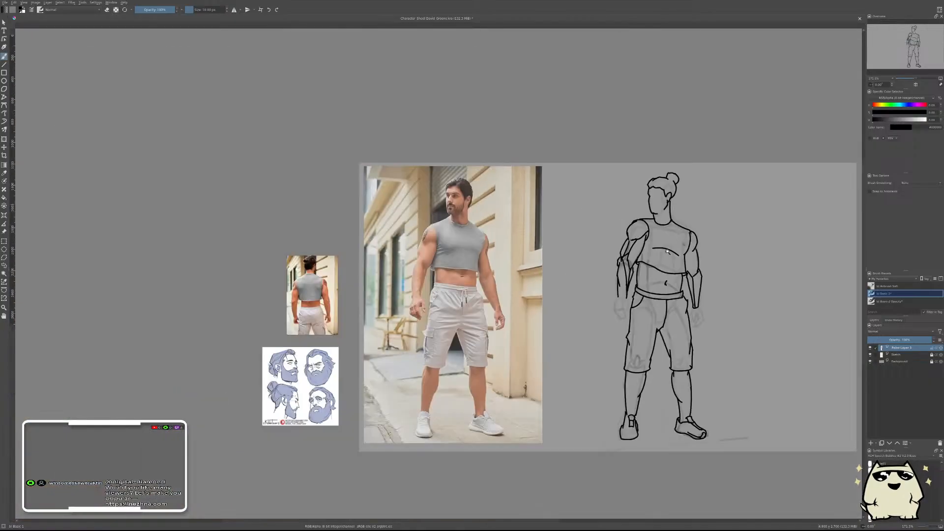
{"action": "scroll", "coordinate": [667, 251], "scroll_direction": "down", "scroll_amount": 3}
{"action": "scroll", "coordinate": [688, 221], "scroll_direction": "up", "scroll_amount": 4}
{"action": "scroll", "coordinate": [703, 202], "scroll_direction": "down", "scroll_amount": 1}
{"action": "scroll", "coordinate": [714, 194], "scroll_direction": "up", "scroll_amount": 1}
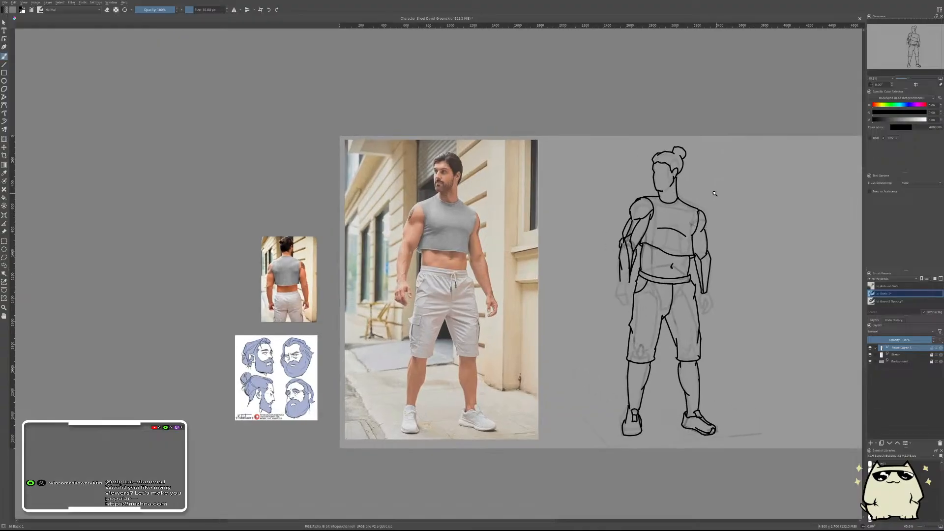
{"action": "scroll", "coordinate": [715, 193], "scroll_direction": "up", "scroll_amount": 3}
{"action": "scroll", "coordinate": [732, 177], "scroll_direction": "down", "scroll_amount": 5}
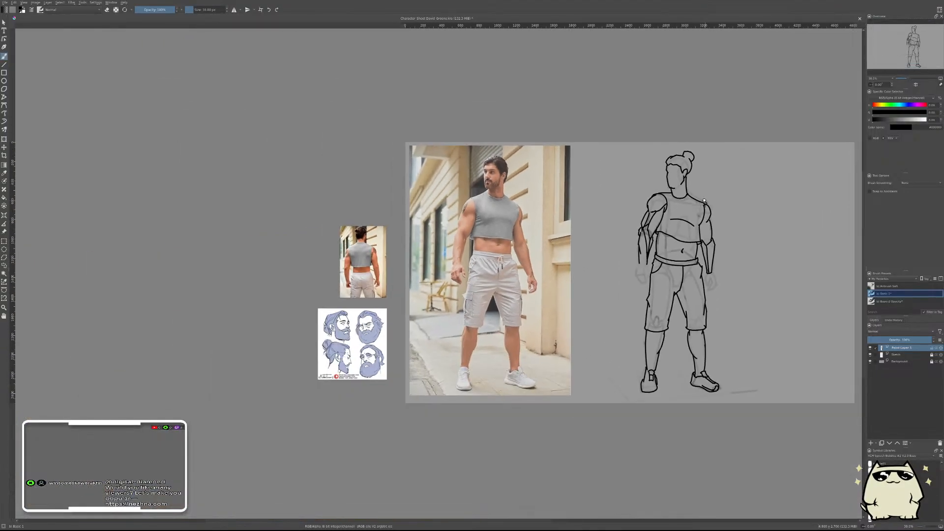
{"action": "scroll", "coordinate": [704, 198], "scroll_direction": "up", "scroll_amount": 4}
{"action": "scroll", "coordinate": [708, 167], "scroll_direction": "down", "scroll_amount": 3}
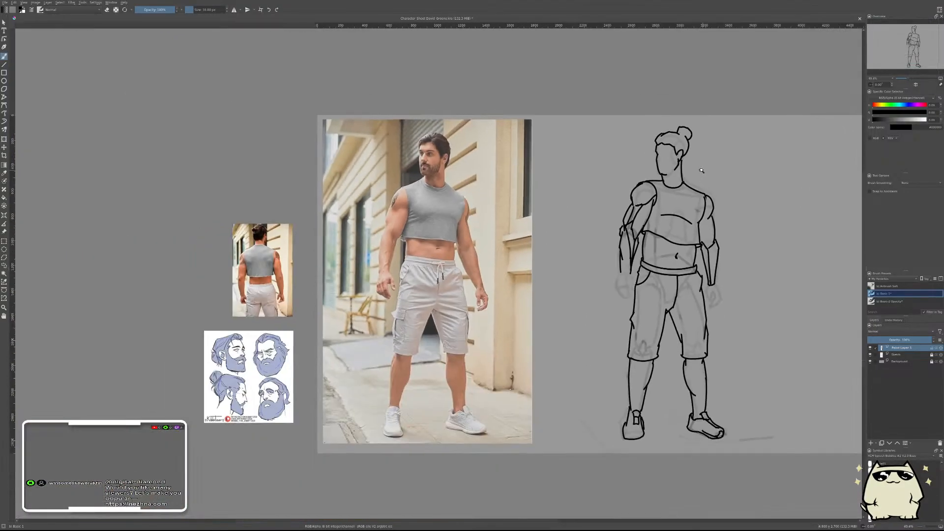
{"action": "scroll", "coordinate": [702, 170], "scroll_direction": "up", "scroll_amount": 4}
{"action": "scroll", "coordinate": [691, 162], "scroll_direction": "down", "scroll_amount": 2}
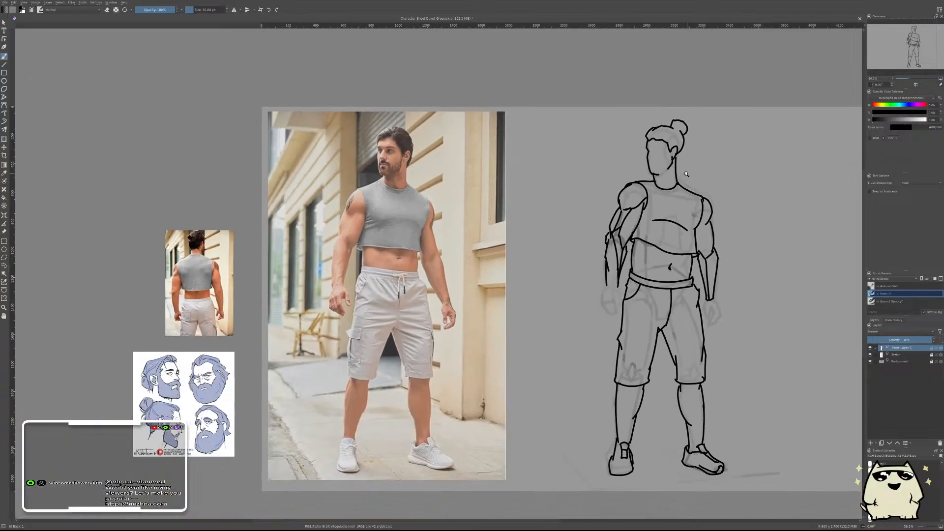
- Remove the trial jaw and neck lines, then ink a rounded chin and a jaw line rising to the ear
{"action": "scroll", "coordinate": [687, 171], "scroll_direction": "up", "scroll_amount": 5}
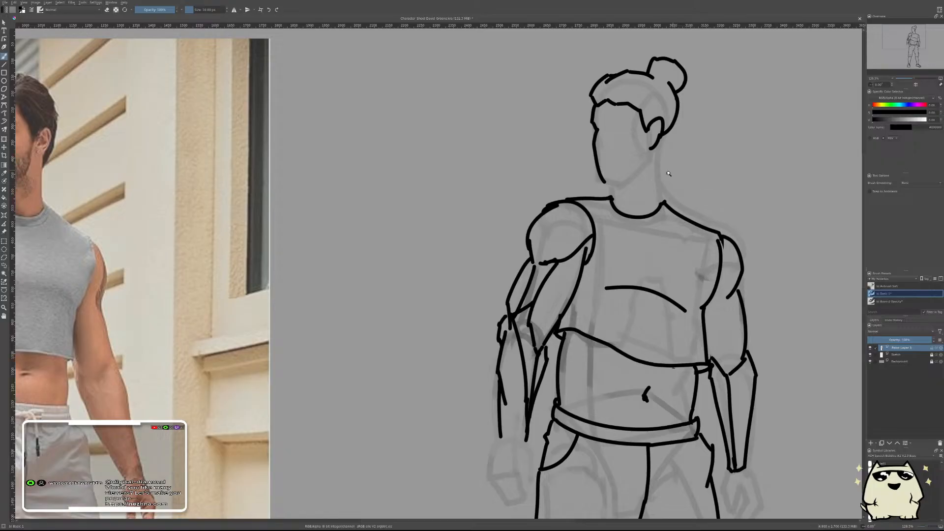
{"action": "scroll", "coordinate": [697, 158], "scroll_direction": "down", "scroll_amount": 4}
{"action": "scroll", "coordinate": [665, 184], "scroll_direction": "up", "scroll_amount": 6}
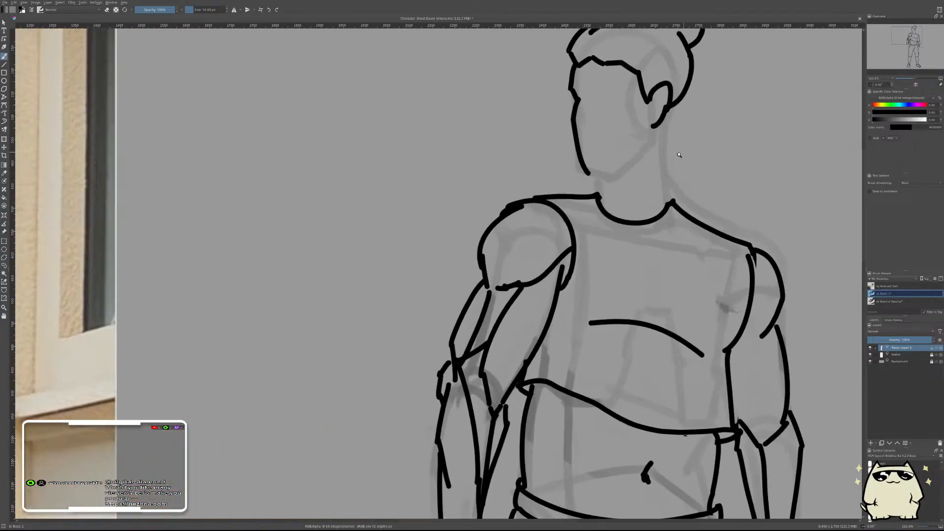
{"action": "key", "text": "ctrl+z"}
{"action": "left_click_drag", "start_coordinate": [585, 170], "coordinate": [610, 175]}
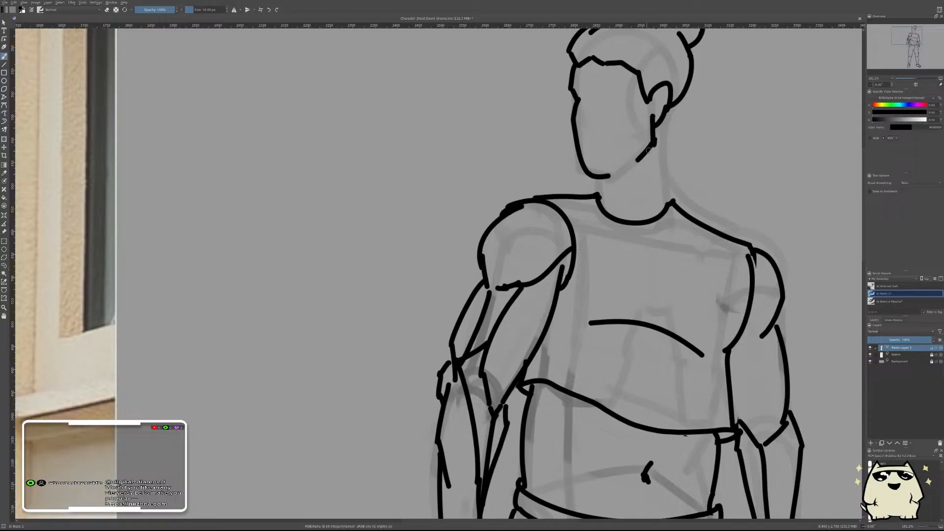
- Check the figure in mirrored view and examine the bearded-head reference sheet for the face and beard shapes
{"action": "scroll", "coordinate": [654, 124], "scroll_direction": "down", "scroll_amount": 5}
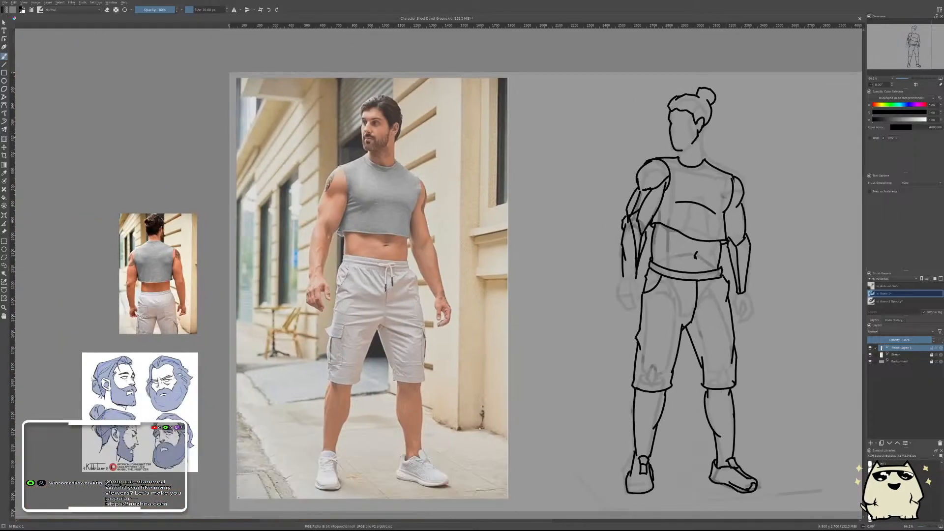
{"action": "key", "text": "m"}
{"action": "key", "text": "m"}
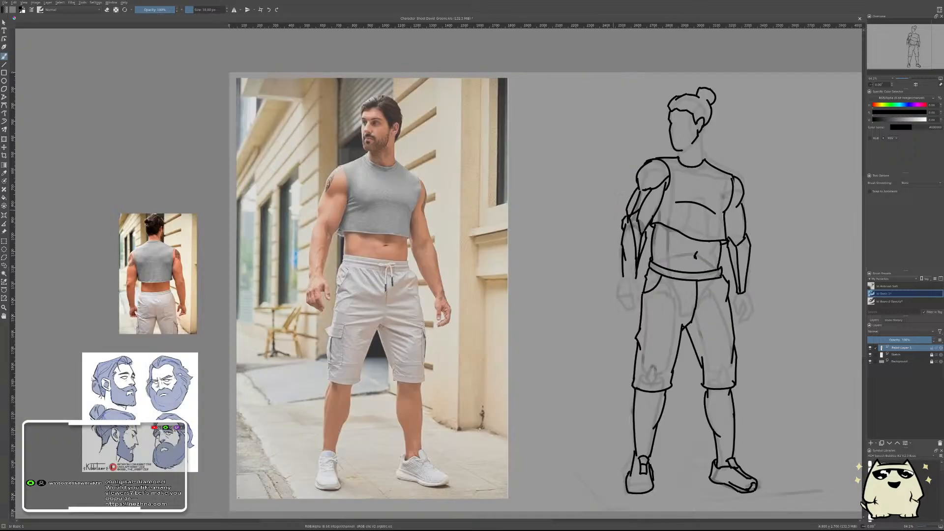
{"action": "left_click_drag", "start_coordinate": [493, 303], "coordinate": [475, 337]}
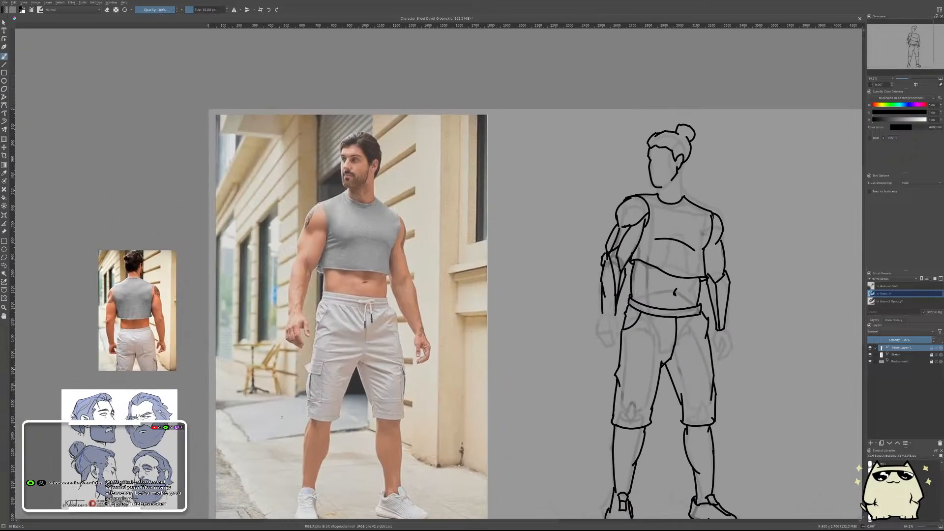
{"action": "left_click_drag", "start_coordinate": [281, 417], "coordinate": [532, 244]}
{"action": "scroll", "coordinate": [356, 299], "scroll_direction": "up", "scroll_amount": 3}
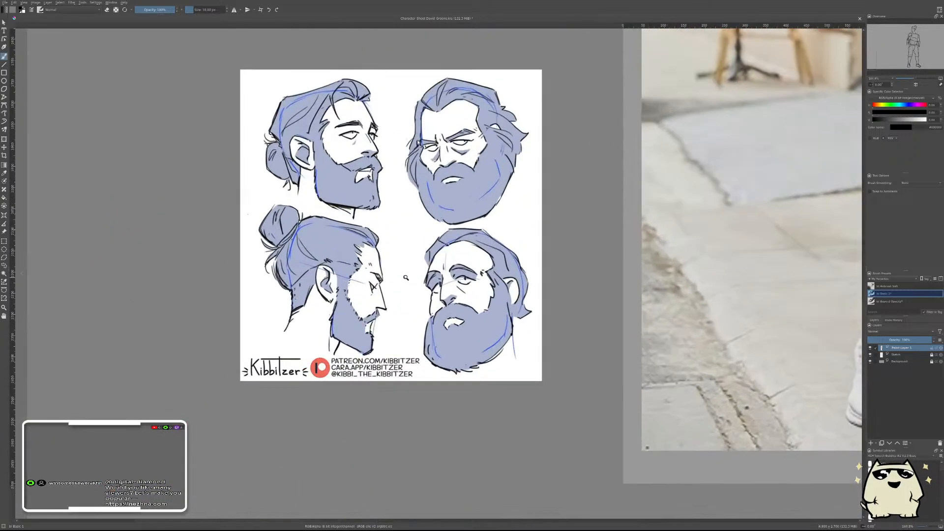
{"action": "scroll", "coordinate": [405, 278], "scroll_direction": "down", "scroll_amount": 5}
- Ink the back of the neck from below the ear to the collar, and the short front neck line beneath the chin
{"action": "scroll", "coordinate": [594, 238], "scroll_direction": "up", "scroll_amount": 4}
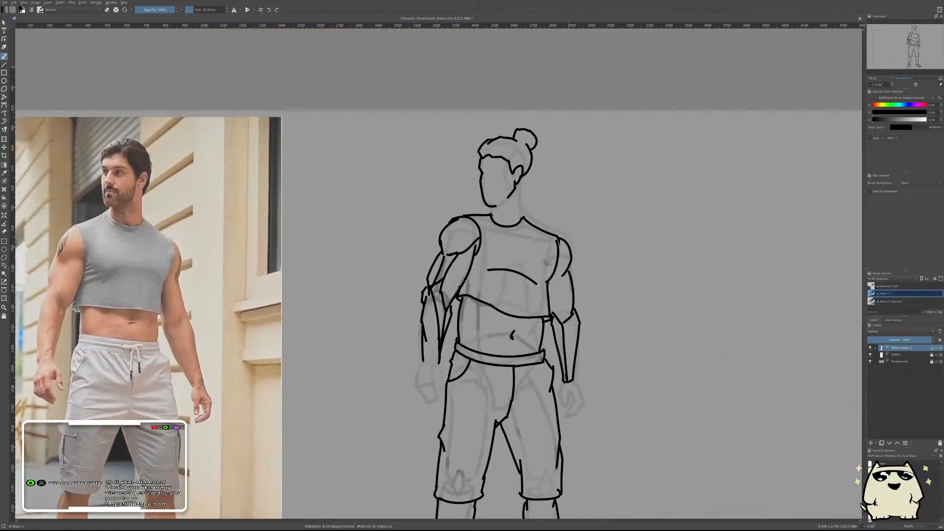
{"action": "scroll", "coordinate": [546, 196], "scroll_direction": "up", "scroll_amount": 2}
{"action": "left_click_drag", "start_coordinate": [505, 173], "coordinate": [510, 228]}
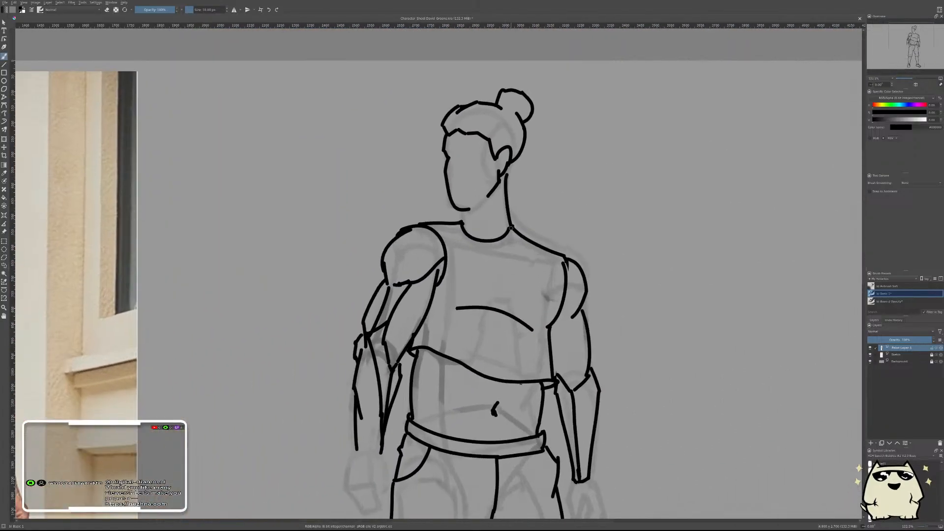
{"action": "scroll", "coordinate": [627, 211], "scroll_direction": "down", "scroll_amount": 5}
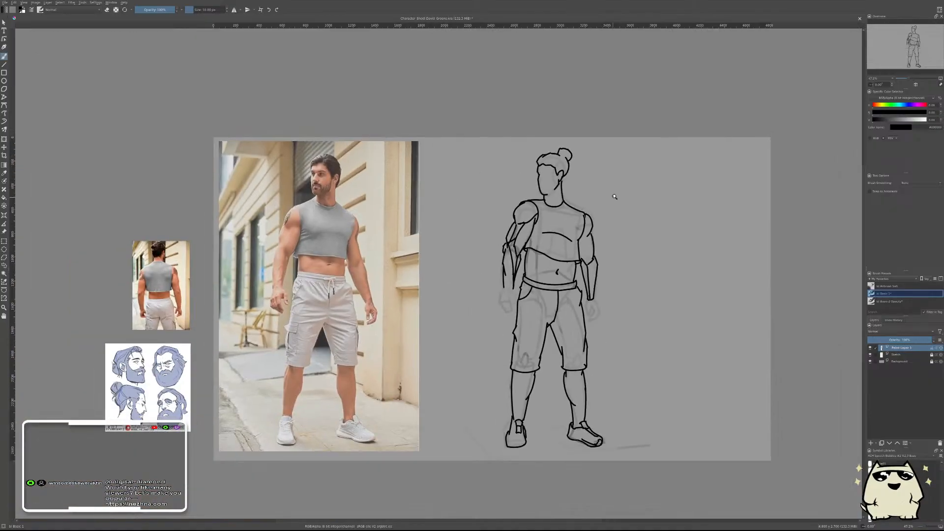
- Extend the back neck line up to the ear lobe and tidy where it meets the ear
{"action": "scroll", "coordinate": [628, 211], "scroll_direction": "up", "scroll_amount": 1}
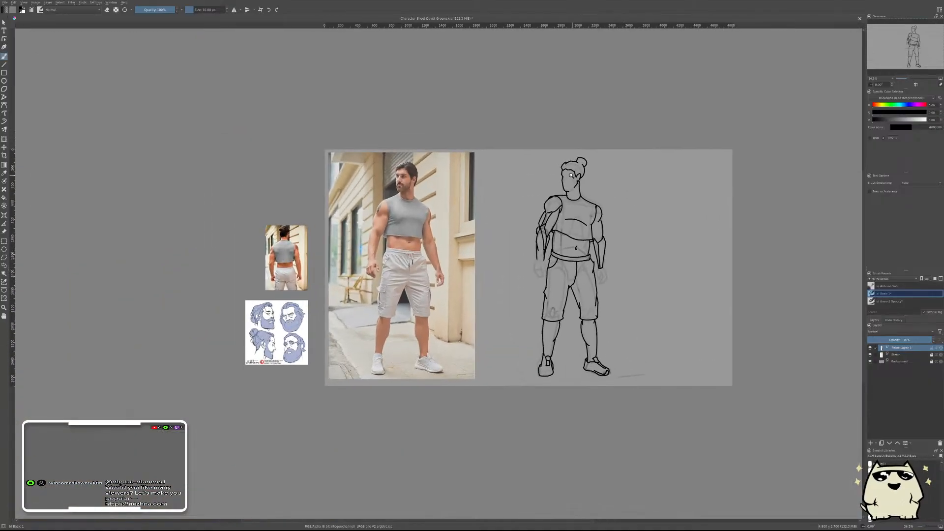
{"action": "scroll", "coordinate": [569, 197], "scroll_direction": "up", "scroll_amount": 8}
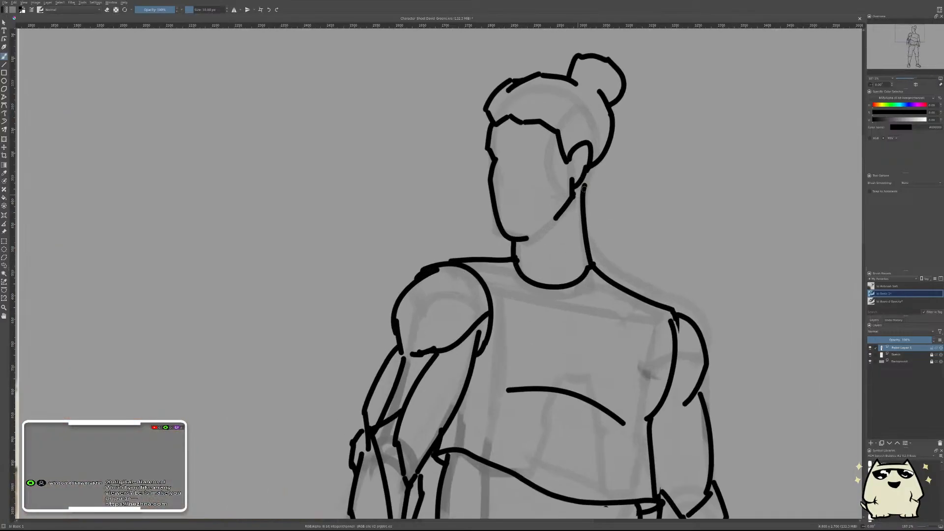
{"action": "mouse_move", "coordinate": [579, 187]}
{"action": "left_mouse_down"}
{"action": "mouse_move", "coordinate": [590, 175]}
{"action": "mouse_move", "coordinate": [582, 169]}
{"action": "left_mouse_up"}
{"action": "key", "text": "e"}
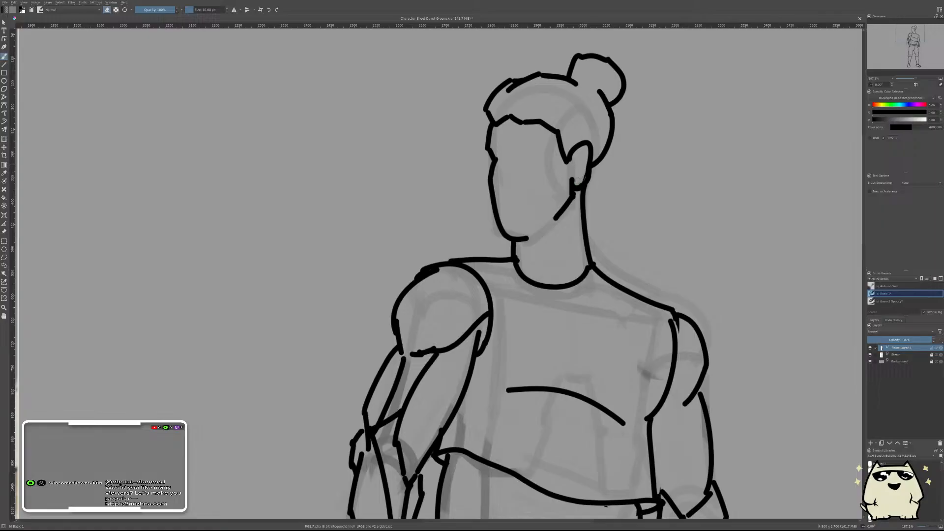
{"action": "scroll", "coordinate": [713, 173], "scroll_direction": "down", "scroll_amount": 8}
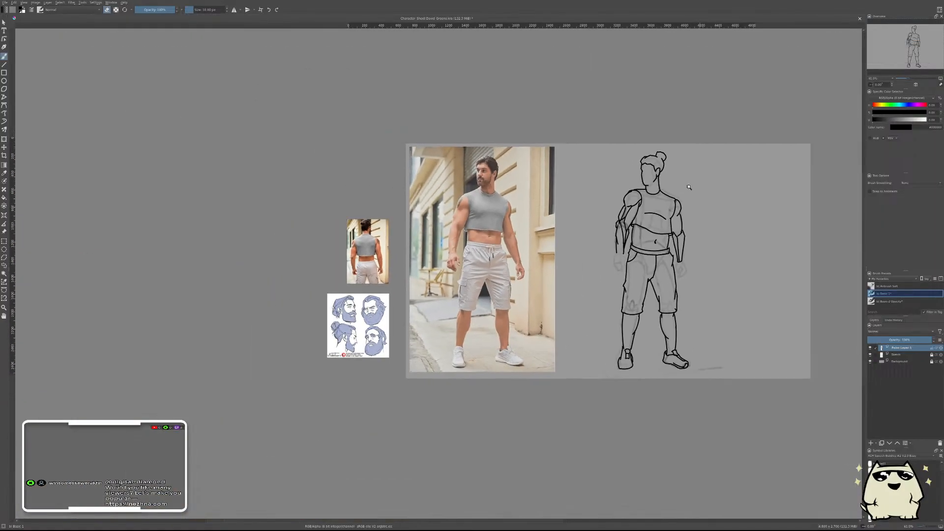
{"action": "scroll", "coordinate": [714, 173], "scroll_direction": "up", "scroll_amount": 2}
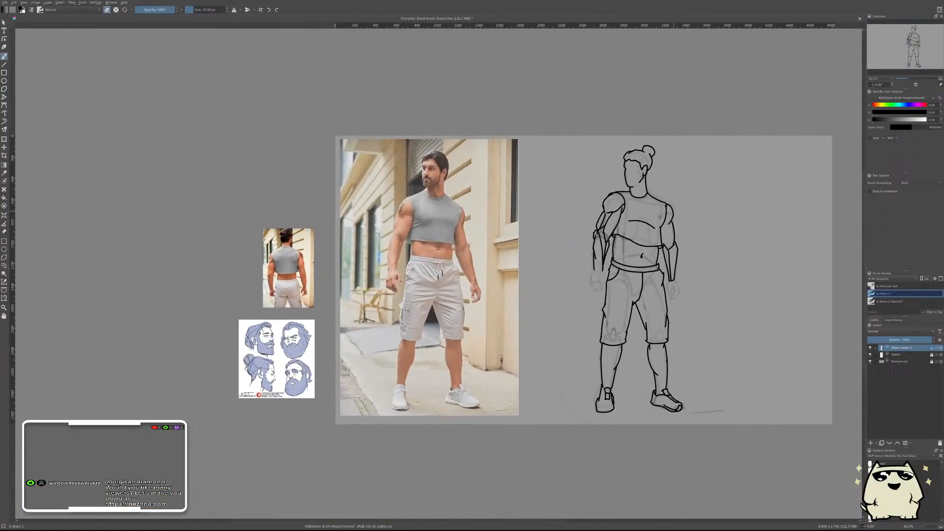
- Move the line art layer over the large reference photo so the inked figure overlaps the man's head and body
{"action": "key", "text": "ctrl+t"}
{"action": "mouse_move", "coordinate": [642, 238]}
{"action": "left_mouse_down"}
{"action": "mouse_move", "coordinate": [444, 239]}
{"action": "mouse_move", "coordinate": [441, 279]}
{"action": "left_mouse_up"}
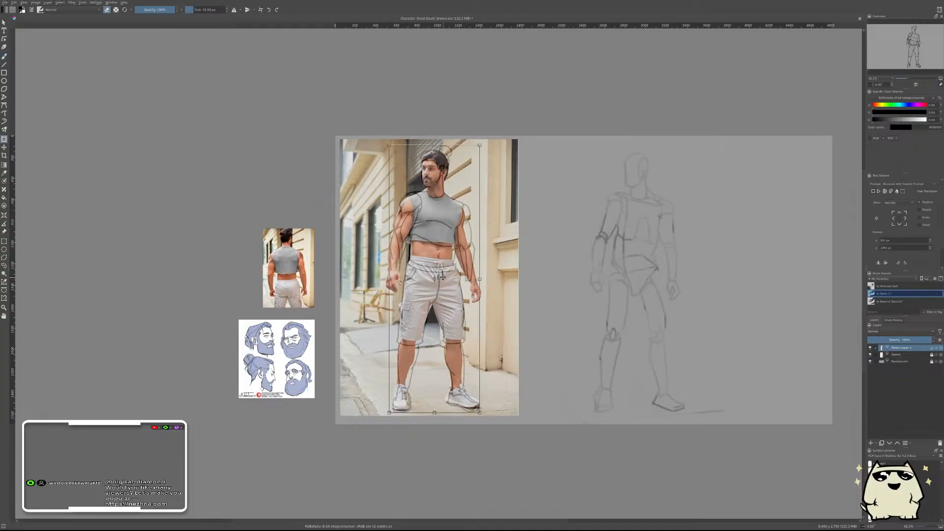
{"action": "scroll", "coordinate": [442, 177], "scroll_direction": "up", "scroll_amount": 5}
{"action": "scroll", "coordinate": [474, 132], "scroll_direction": "down", "scroll_amount": 1}
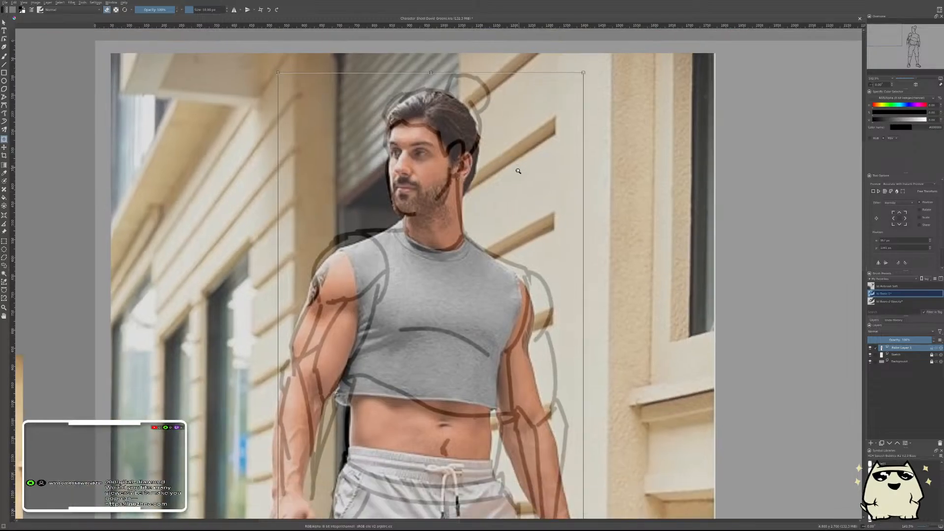
{"action": "left_click_drag", "start_coordinate": [497, 193], "coordinate": [476, 226]}
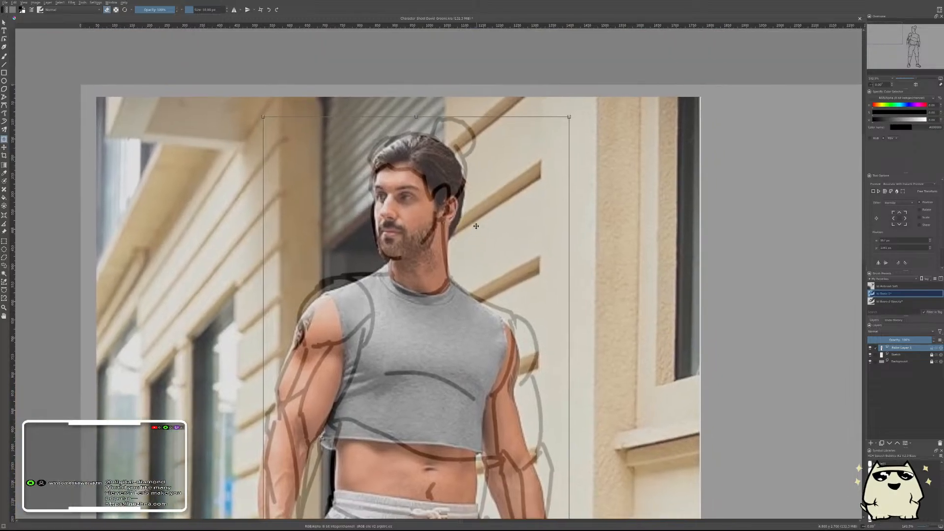
{"action": "key", "text": "b"}
- Erase the old ear and lower back-of-head lines, and redraw both along the ear and hair edge in the photo
{"action": "scroll", "coordinate": [440, 195], "scroll_direction": "up", "scroll_amount": 4}
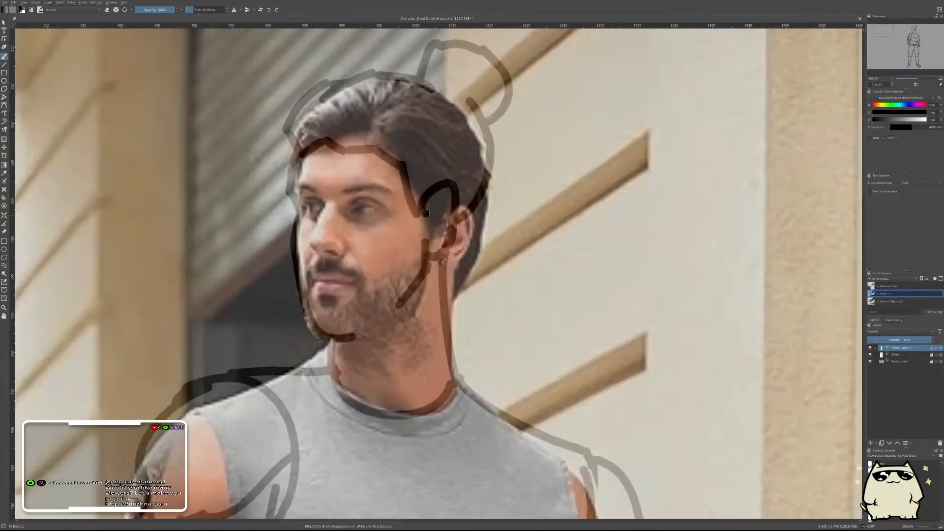
{"action": "key", "text": "e"}
{"action": "mouse_move", "coordinate": [423, 201]}
{"action": "left_mouse_down"}
{"action": "mouse_move", "coordinate": [427, 221]}
{"action": "mouse_move", "coordinate": [442, 189]}
{"action": "mouse_move", "coordinate": [459, 217]}
{"action": "mouse_move", "coordinate": [433, 258]}
{"action": "left_mouse_up"}
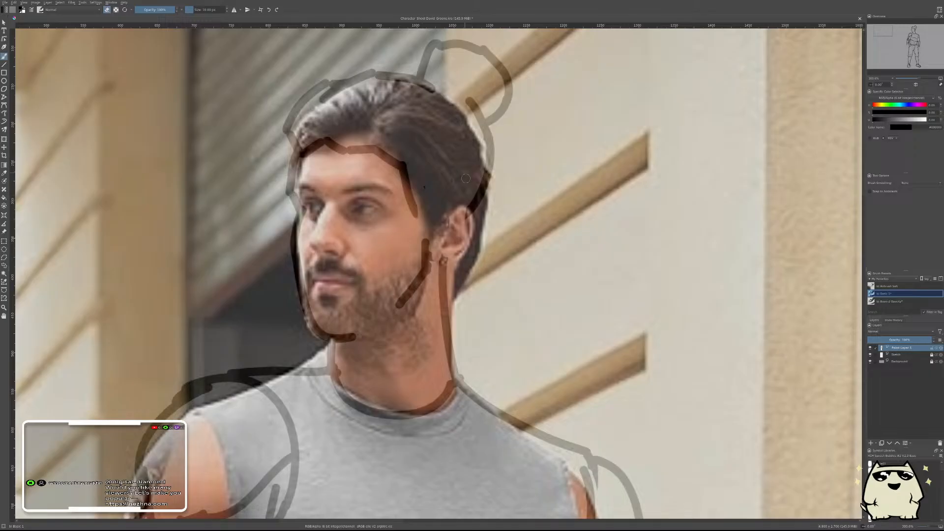
{"action": "mouse_move", "coordinate": [465, 178]}
{"action": "left_mouse_down"}
{"action": "mouse_move", "coordinate": [475, 152]}
{"action": "mouse_move", "coordinate": [486, 164]}
{"action": "mouse_move", "coordinate": [483, 193]}
{"action": "left_mouse_up"}
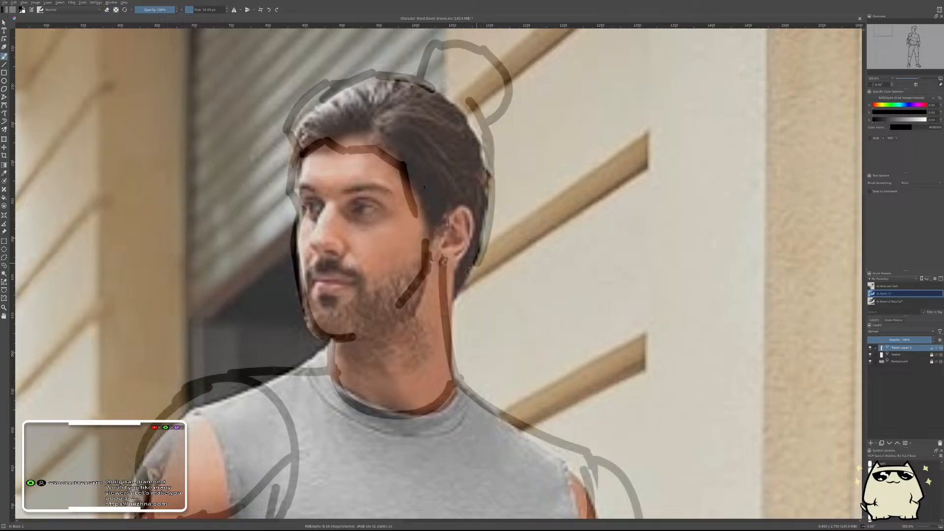
{"action": "mouse_move", "coordinate": [486, 143]}
{"action": "left_mouse_down"}
{"action": "mouse_move", "coordinate": [485, 265]}
{"action": "mouse_move", "coordinate": [465, 284]}
{"action": "left_mouse_up"}
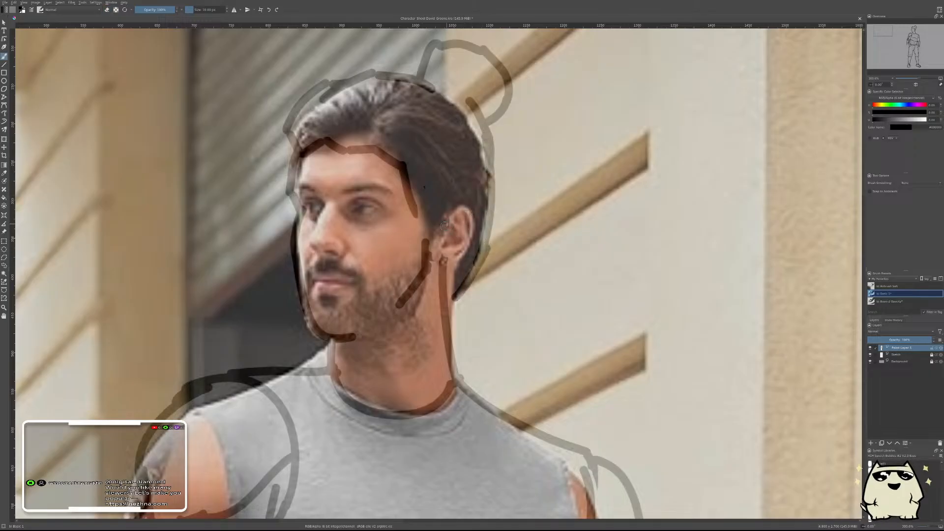
{"action": "mouse_move", "coordinate": [439, 235]}
{"action": "left_mouse_down"}
{"action": "mouse_move", "coordinate": [463, 218]}
{"action": "mouse_move", "coordinate": [470, 239]}
{"action": "mouse_move", "coordinate": [445, 226]}
{"action": "mouse_move", "coordinate": [474, 217]}
{"action": "mouse_move", "coordinate": [450, 275]}
{"action": "mouse_move", "coordinate": [437, 276]}
{"action": "left_mouse_up"}
{"action": "key", "text": "ctrl+z"}
{"action": "key", "text": "ctrl+z"}
{"action": "key", "text": "ctrl+z"}
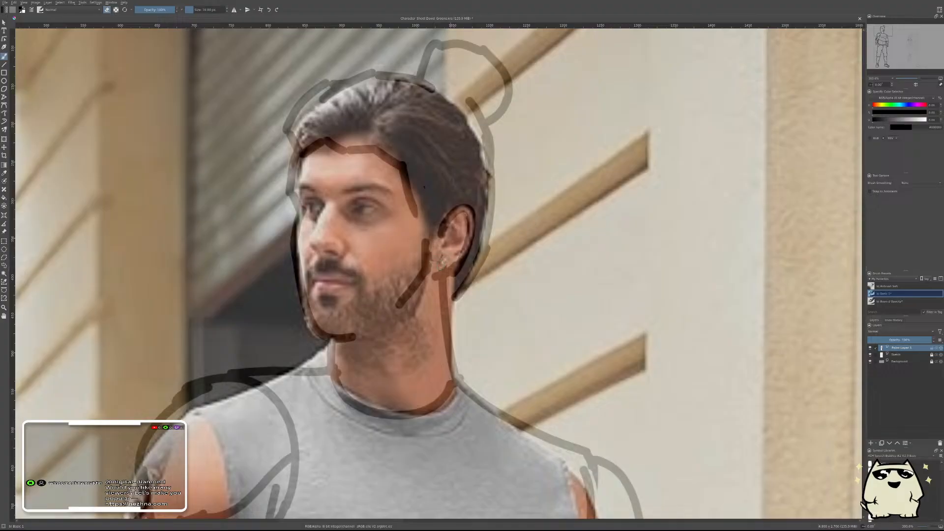
{"action": "scroll", "coordinate": [606, 187], "scroll_direction": "down", "scroll_amount": 6}
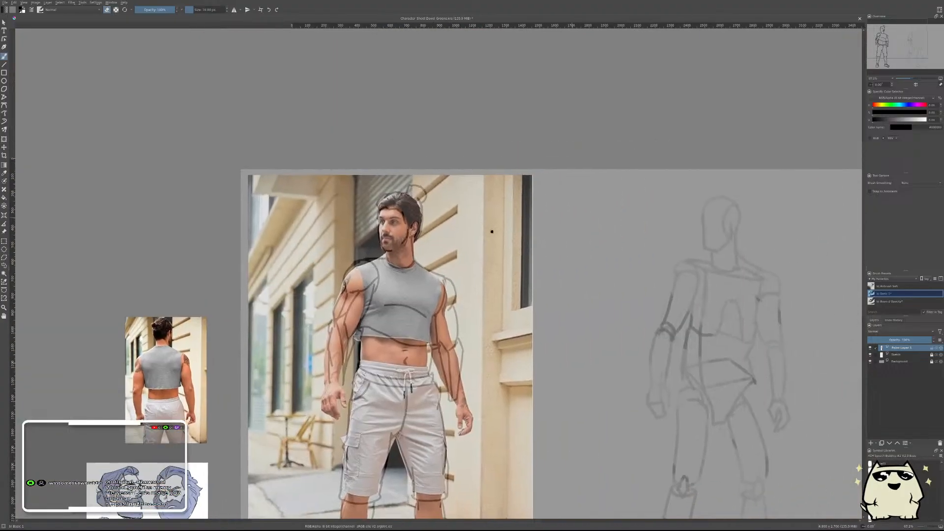
- Move the line art back over the rough sketch, apply the transform and check the figure in mirrored view
{"action": "scroll", "coordinate": [617, 319], "scroll_direction": "up", "scroll_amount": 1}
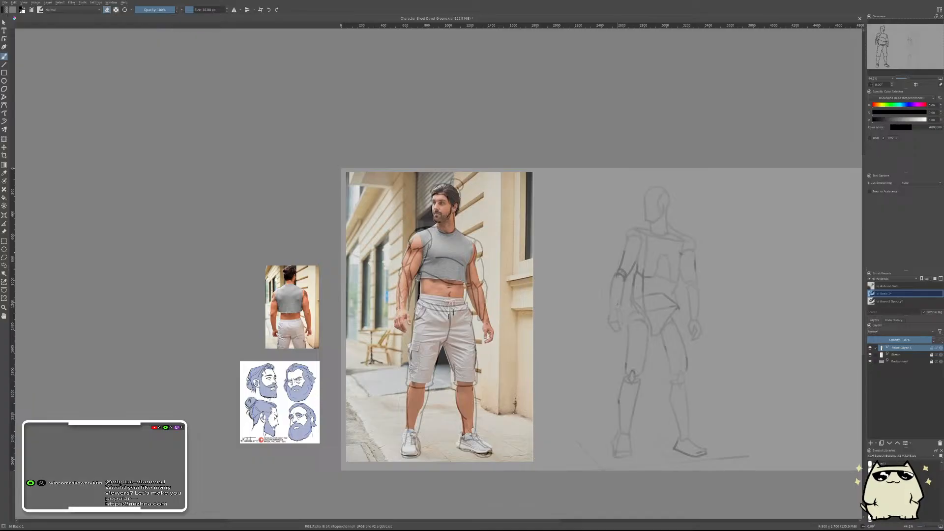
{"action": "key", "text": "ctrl+t"}
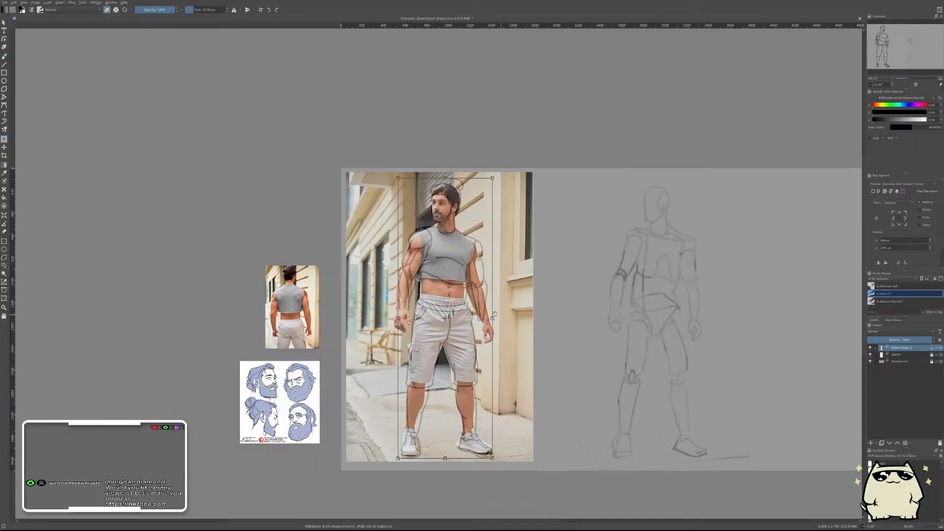
{"action": "left_click_drag", "start_coordinate": [460, 328], "coordinate": [673, 328]}
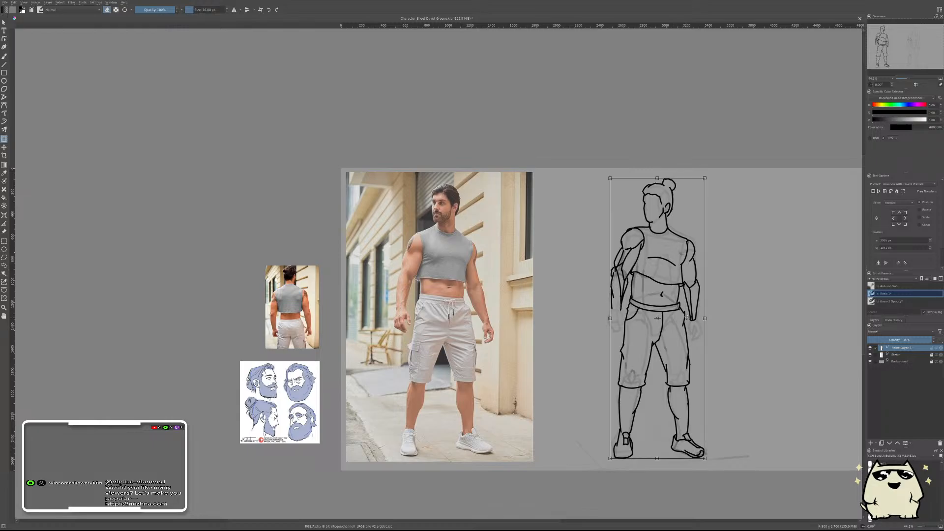
{"action": "key", "text": "Return"}
{"action": "key", "text": "m"}
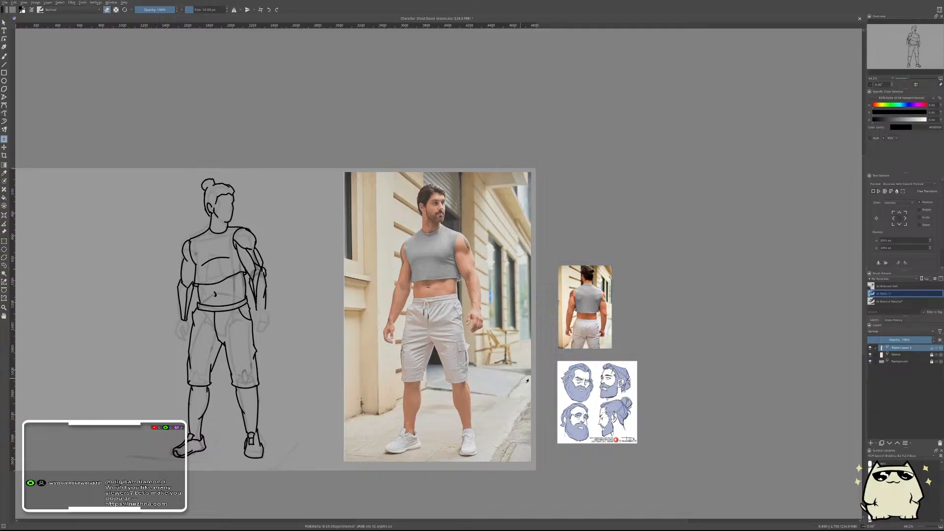
{"action": "key", "text": "m"}
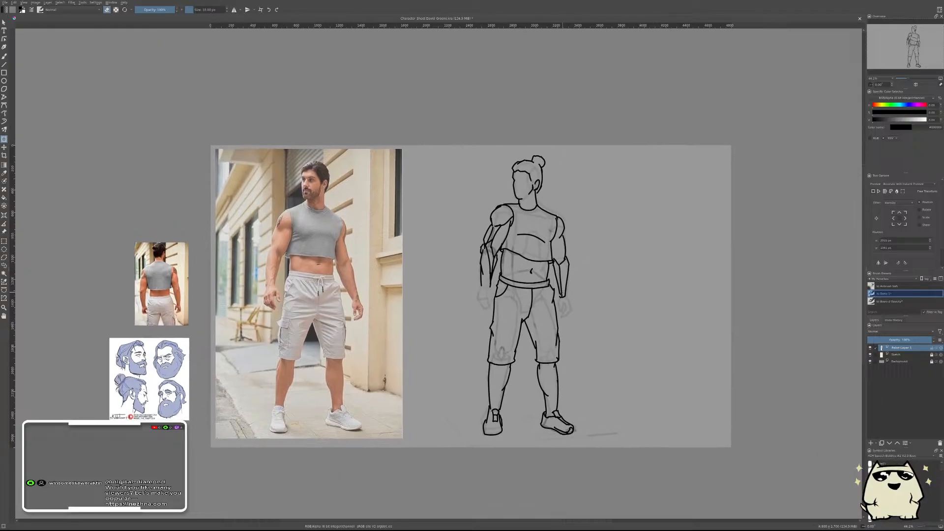
{"action": "left_click_drag", "start_coordinate": [557, 284], "coordinate": [624, 253]}
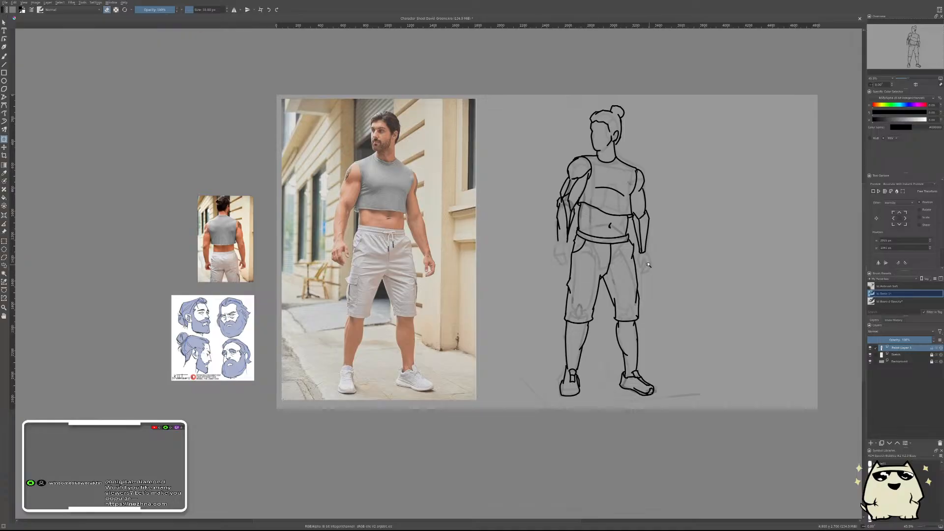
- Ink the figure's left hand beneath the wrist, outlining the back of the hand and the curled fingers
{"action": "left_click_drag", "start_coordinate": [653, 267], "coordinate": [660, 230]}
{"action": "key", "text": "b"}
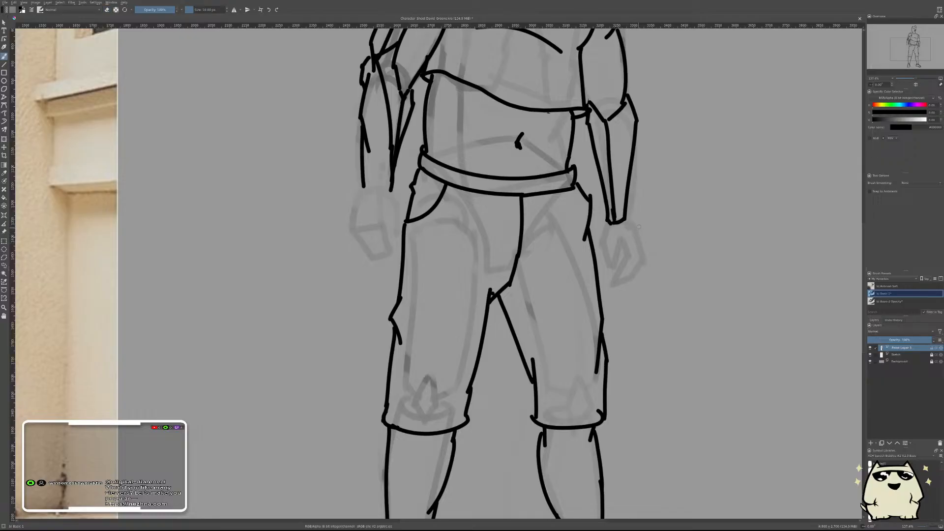
{"action": "left_click_drag", "start_coordinate": [628, 211], "coordinate": [638, 239]}
{"action": "mouse_move", "coordinate": [677, 223]}
{"action": "left_mouse_down"}
{"action": "mouse_move", "coordinate": [675, 248]}
{"action": "mouse_move", "coordinate": [650, 255]}
{"action": "left_mouse_up"}
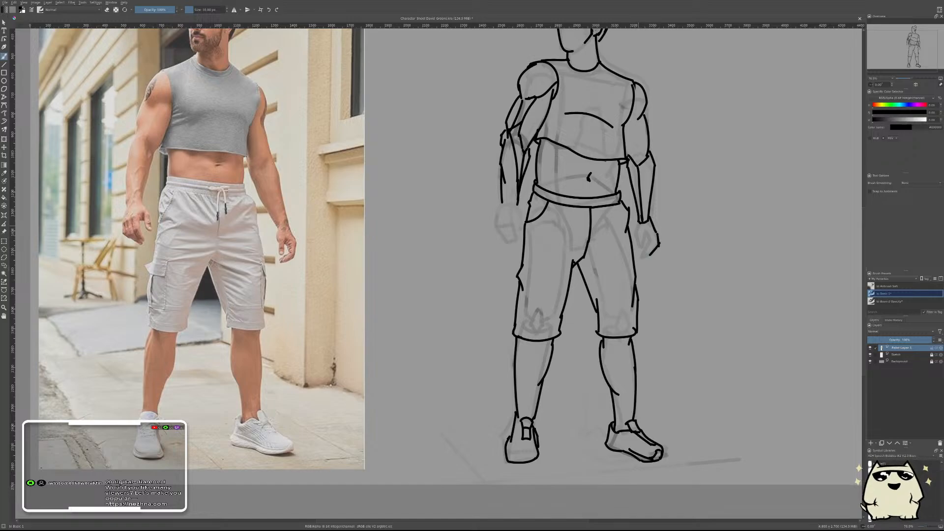
{"action": "left_click_drag", "start_coordinate": [639, 222], "coordinate": [635, 239]}
{"action": "scroll", "coordinate": [719, 217], "scroll_direction": "down", "scroll_amount": 4}
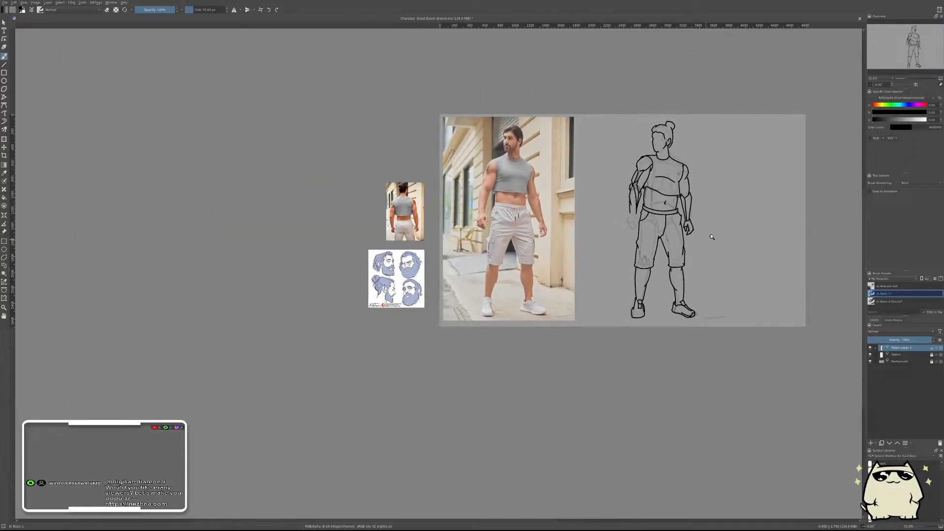
- Ink the figure's right hand beside the shorts pocket, replacing trial strokes for the thumb and fingers
{"action": "scroll", "coordinate": [710, 236], "scroll_direction": "up", "scroll_amount": 2}
{"action": "left_click_drag", "start_coordinate": [712, 187], "coordinate": [695, 278]}
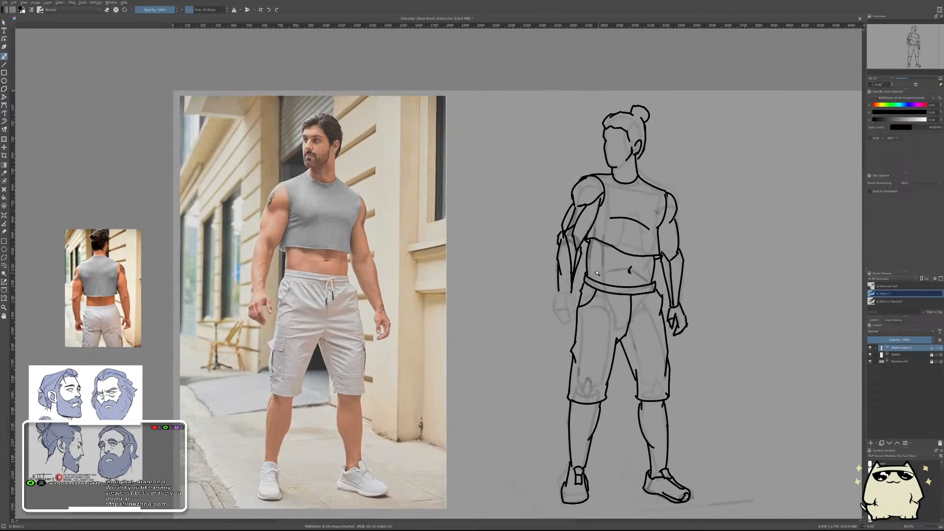
{"action": "scroll", "coordinate": [597, 274], "scroll_direction": "up", "scroll_amount": 1}
{"action": "mouse_move", "coordinate": [550, 310]}
{"action": "left_mouse_down"}
{"action": "mouse_move", "coordinate": [563, 307]}
{"action": "mouse_move", "coordinate": [550, 309]}
{"action": "left_mouse_up"}
{"action": "left_click_drag", "start_coordinate": [570, 286], "coordinate": [562, 311]}
{"action": "key", "text": "ctrl+z"}
{"action": "left_click_drag", "start_coordinate": [566, 306], "coordinate": [571, 317]}
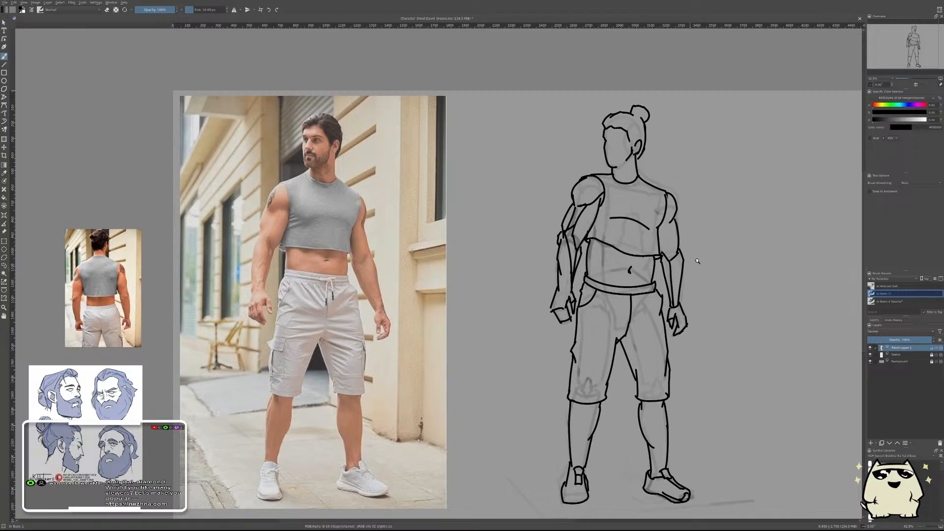
{"action": "mouse_move", "coordinate": [721, 253]}
{"action": "left_mouse_down"}
{"action": "mouse_move", "coordinate": [718, 276]}
{"action": "mouse_move", "coordinate": [679, 242]}
{"action": "left_mouse_up"}
{"action": "key", "text": "ctrl+z"}
{"action": "key", "text": "ctrl+z"}
{"action": "mouse_move", "coordinate": [582, 297]}
{"action": "left_mouse_down"}
{"action": "mouse_move", "coordinate": [597, 286]}
{"action": "mouse_move", "coordinate": [585, 285]}
{"action": "mouse_move", "coordinate": [600, 289]}
{"action": "left_mouse_up"}
- Examine the inked hands and overall proportions in mirrored view against the reference photo, at full-figure and close-up scale
{"action": "left_click_drag", "start_coordinate": [700, 226], "coordinate": [708, 269]}
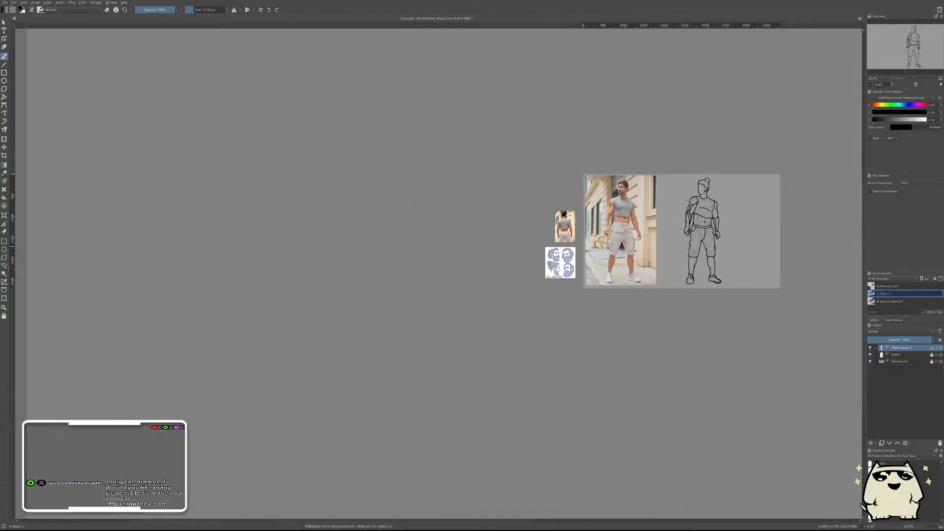
{"action": "left_click_drag", "start_coordinate": [728, 224], "coordinate": [739, 188]}
{"action": "key", "text": "m"}
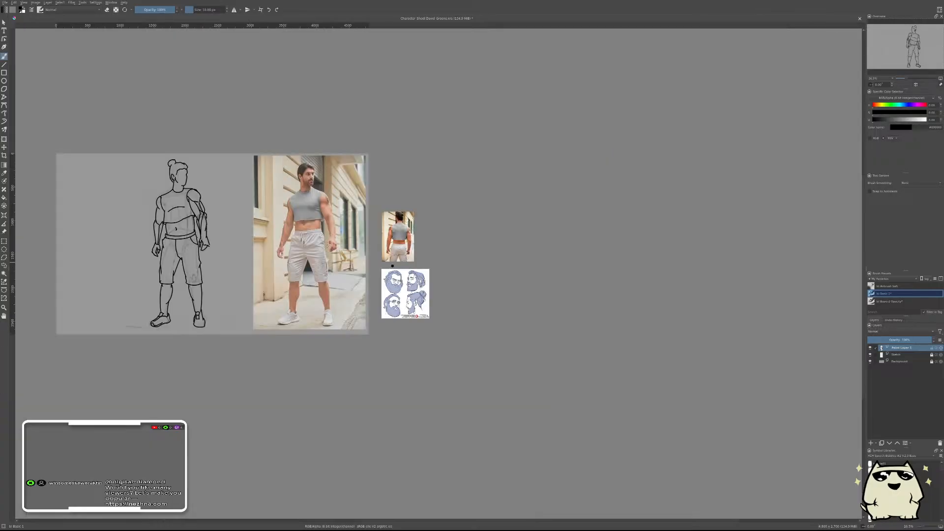
{"action": "left_click_drag", "start_coordinate": [392, 265], "coordinate": [655, 295]}
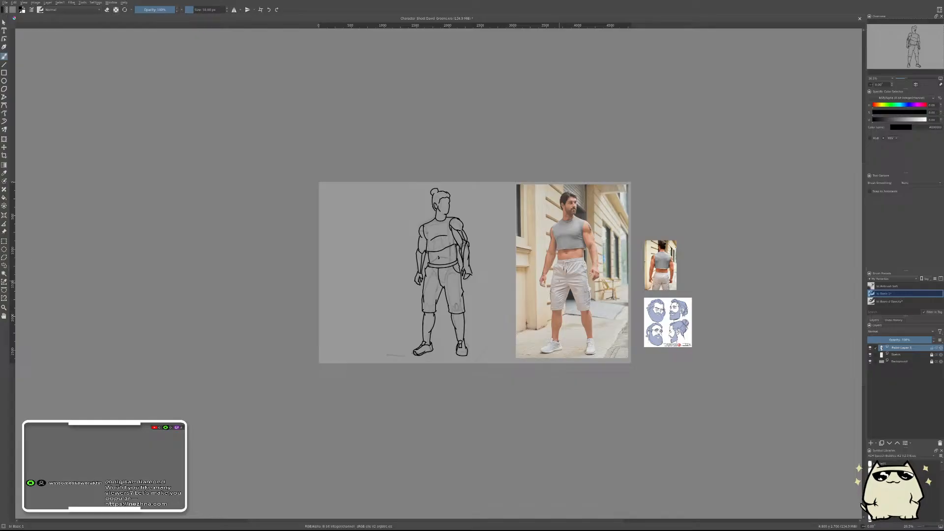
{"action": "left_click_drag", "start_coordinate": [478, 258], "coordinate": [512, 280]}
{"action": "scroll", "coordinate": [504, 333], "scroll_direction": "up", "scroll_amount": 3}
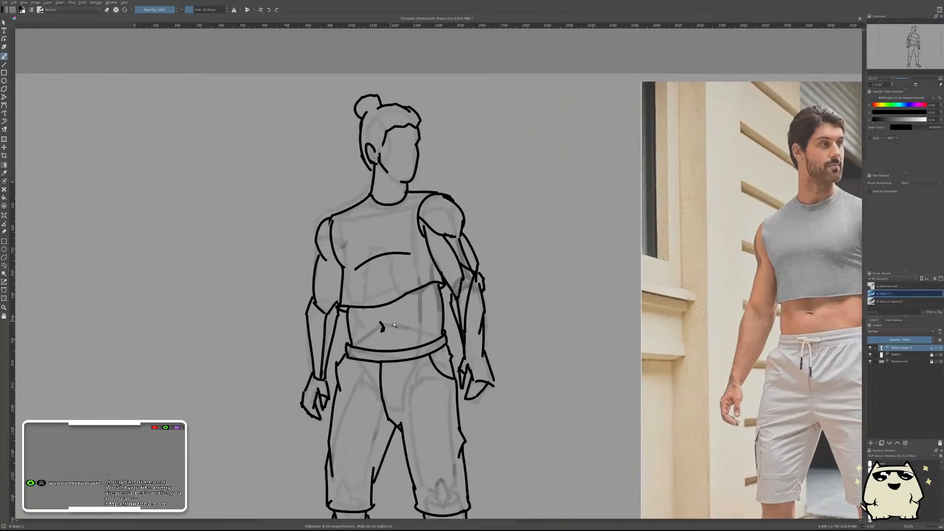
{"action": "scroll", "coordinate": [503, 333], "scroll_direction": "down", "scroll_amount": 5}
{"action": "scroll", "coordinate": [357, 349], "scroll_direction": "up", "scroll_amount": 8}
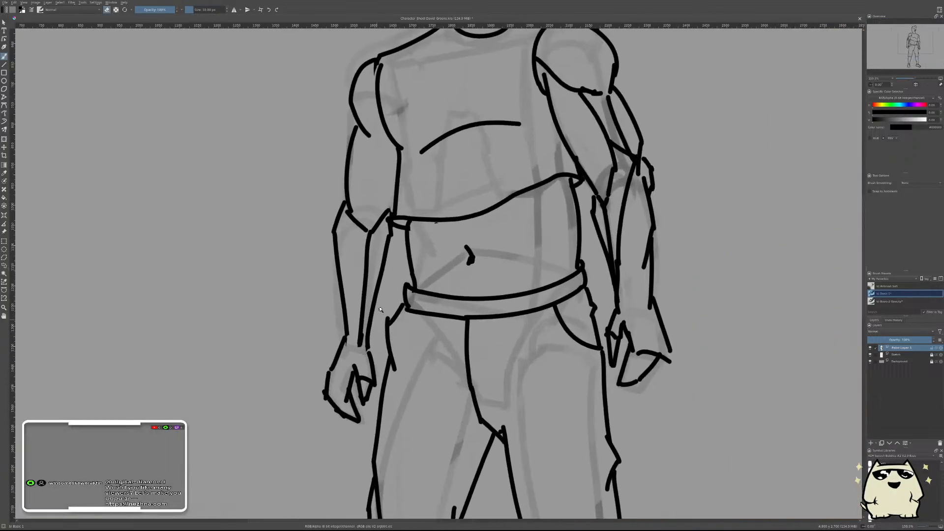
{"action": "scroll", "coordinate": [359, 357], "scroll_direction": "down", "scroll_amount": 4}
{"action": "scroll", "coordinate": [494, 253], "scroll_direction": "up", "scroll_amount": 3}
{"action": "scroll", "coordinate": [494, 253], "scroll_direction": "down", "scroll_amount": 5}
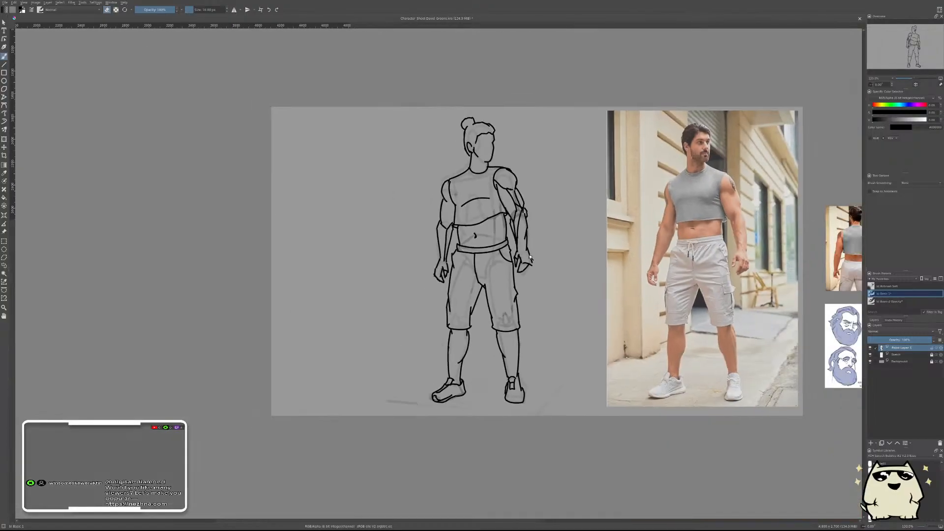
{"action": "scroll", "coordinate": [564, 229], "scroll_direction": "up", "scroll_amount": 2}
{"action": "left_click_drag", "start_coordinate": [565, 229], "coordinate": [478, 274]}
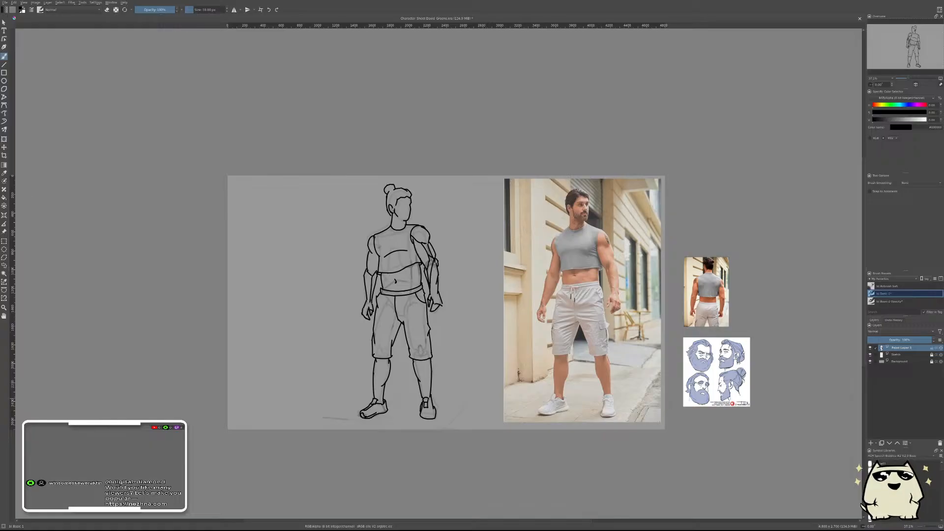
- Hide the rough sketch layer and erase along the sideburn and jaw strokes beside the ear to thin and taper them
{"action": "left_click", "coordinate": [870, 354]}
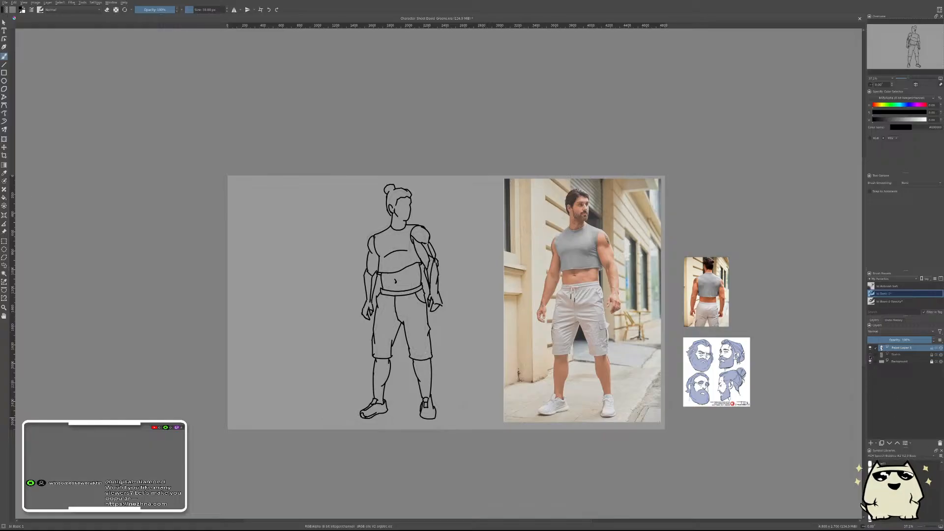
{"action": "scroll", "coordinate": [441, 284], "scroll_direction": "up", "scroll_amount": 5}
{"action": "scroll", "coordinate": [480, 255], "scroll_direction": "down", "scroll_amount": 4}
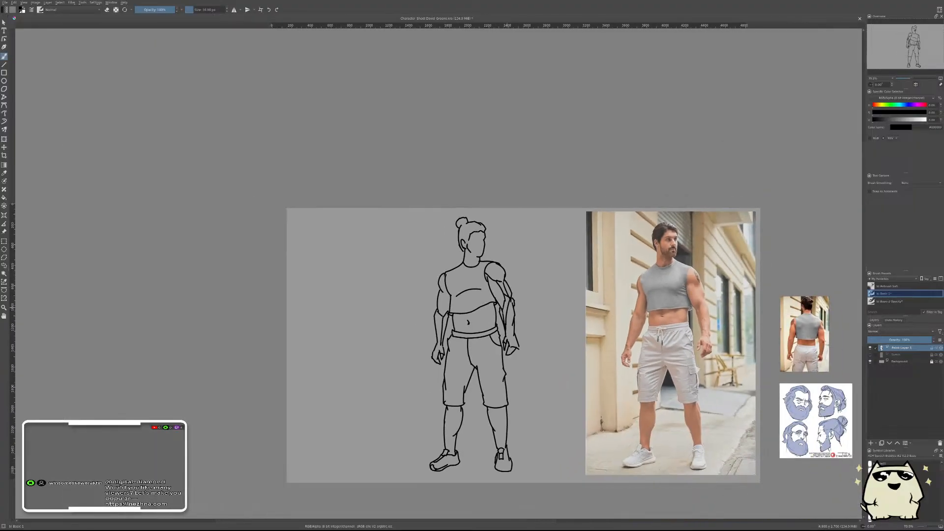
{"action": "scroll", "coordinate": [481, 255], "scroll_direction": "up", "scroll_amount": 6}
{"action": "key", "text": "e"}
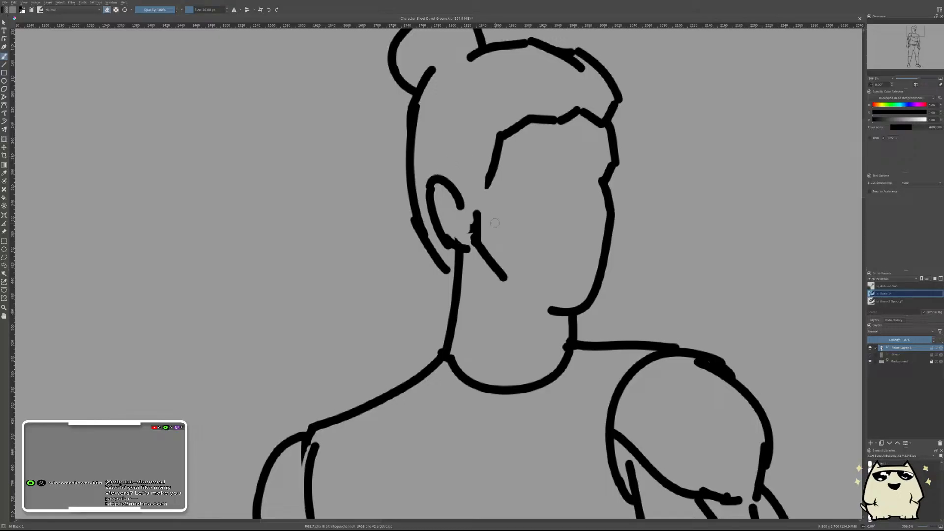
{"action": "mouse_move", "coordinate": [468, 238]}
{"action": "left_mouse_down"}
{"action": "mouse_move", "coordinate": [484, 208]}
{"action": "mouse_move", "coordinate": [483, 238]}
{"action": "mouse_move", "coordinate": [505, 281]}
{"action": "left_mouse_up"}
{"action": "left_click_drag", "start_coordinate": [481, 247], "coordinate": [504, 282]}
{"action": "left_click_drag", "start_coordinate": [468, 226], "coordinate": [467, 232]}
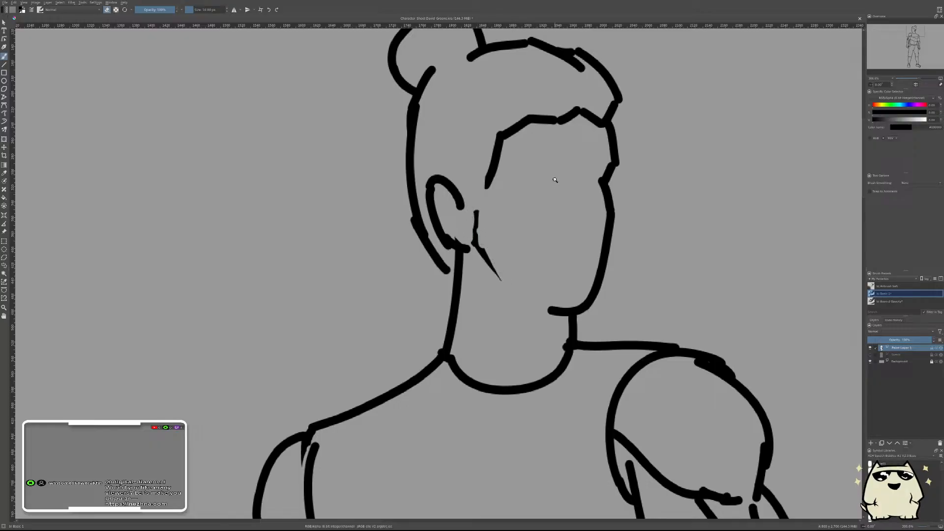
- Mirror the canvas view, switch from erasing to inking and reduce the brush size for fine clothing details on the shorts
{"action": "scroll", "coordinate": [555, 180], "scroll_direction": "down", "scroll_amount": 8}
{"action": "key", "text": "m"}
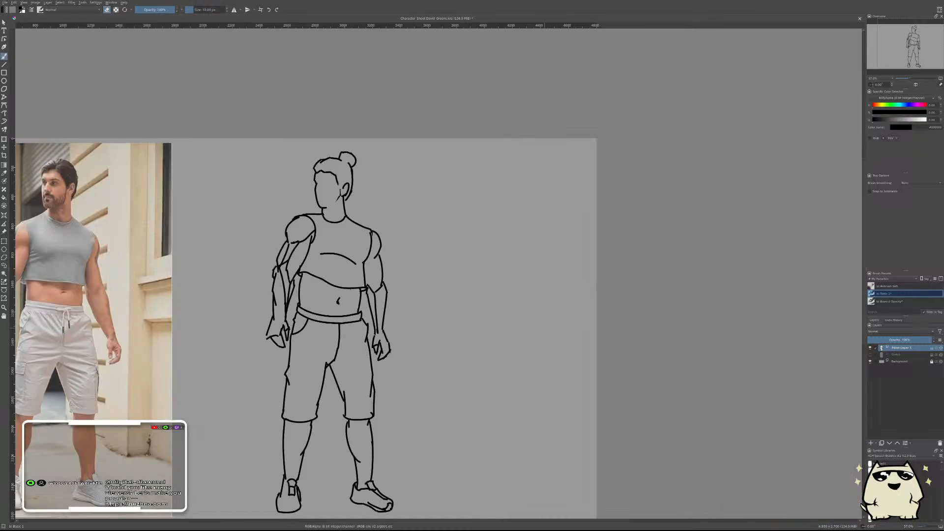
{"action": "left_click_drag", "start_coordinate": [545, 361], "coordinate": [749, 293]}
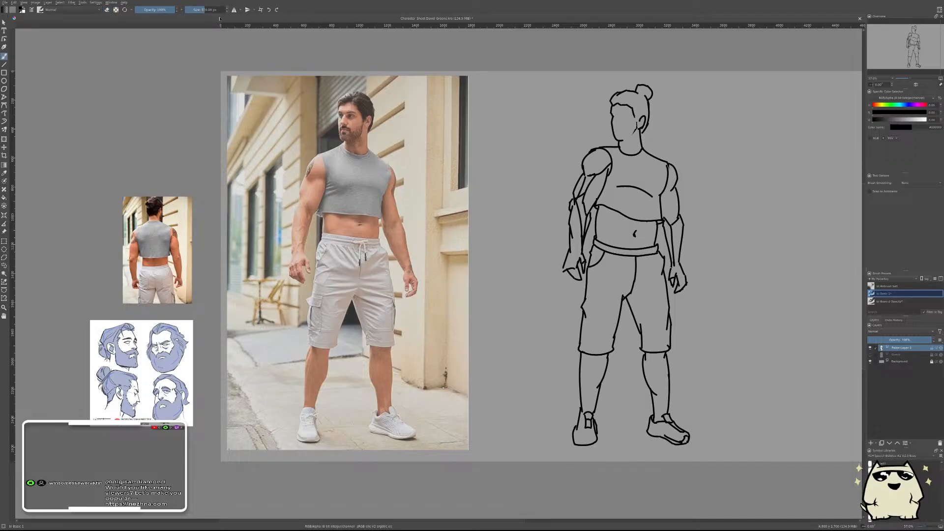
{"action": "key", "text": "bracketleft"}
{"action": "key", "text": "bracketleft"}
{"action": "key", "text": "bracketleft"}
{"action": "key", "text": "bracketleft"}
{"action": "key", "text": "bracketleft"}
{"action": "key", "text": "bracketleft"}
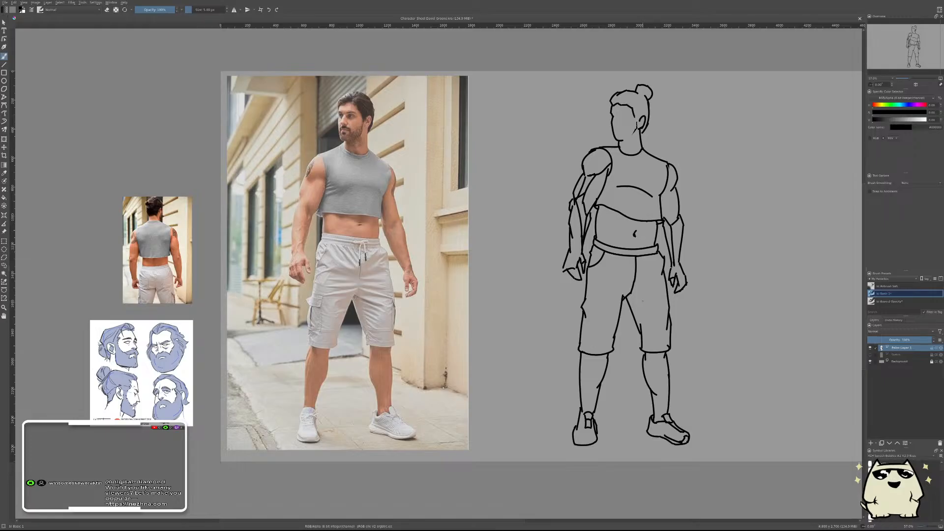
{"action": "scroll", "coordinate": [634, 281], "scroll_direction": "up", "scroll_amount": 2}
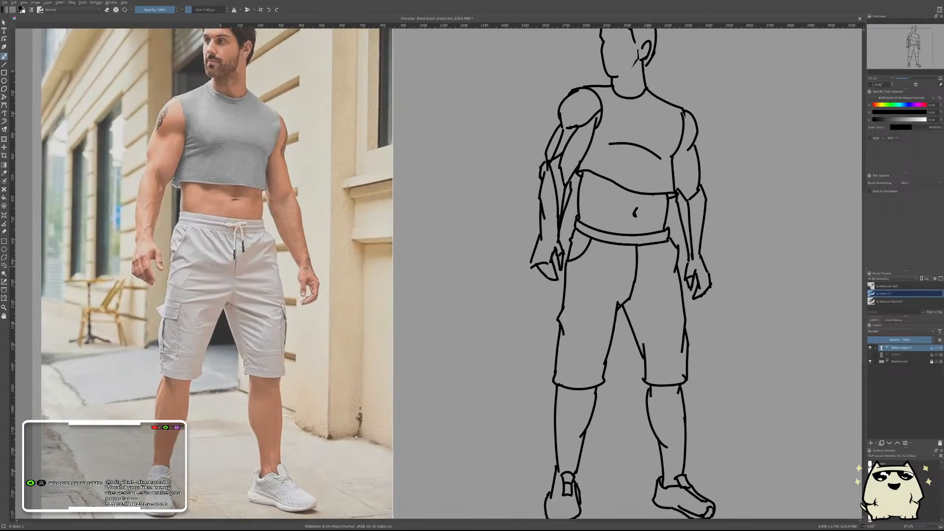
{"action": "scroll", "coordinate": [597, 287], "scroll_direction": "up", "scroll_amount": 1}
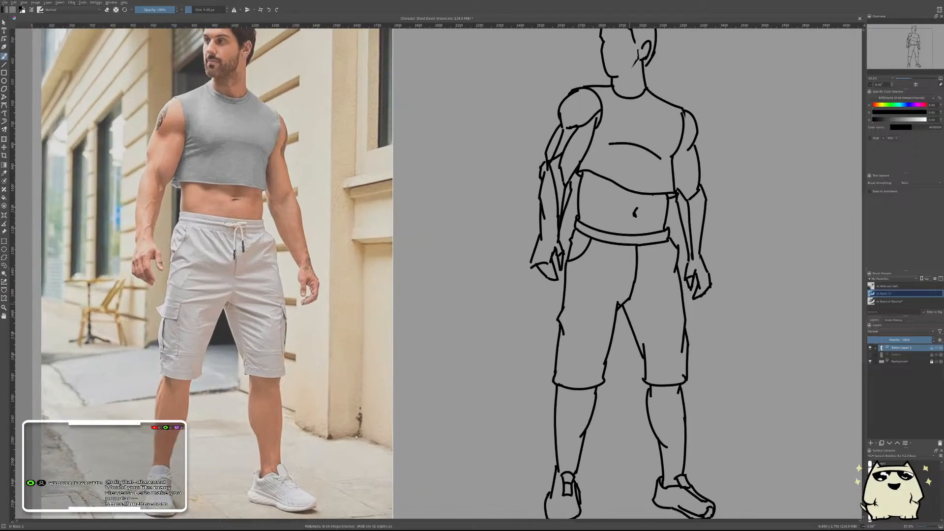
{"action": "scroll", "coordinate": [618, 297], "scroll_direction": "up", "scroll_amount": 1}
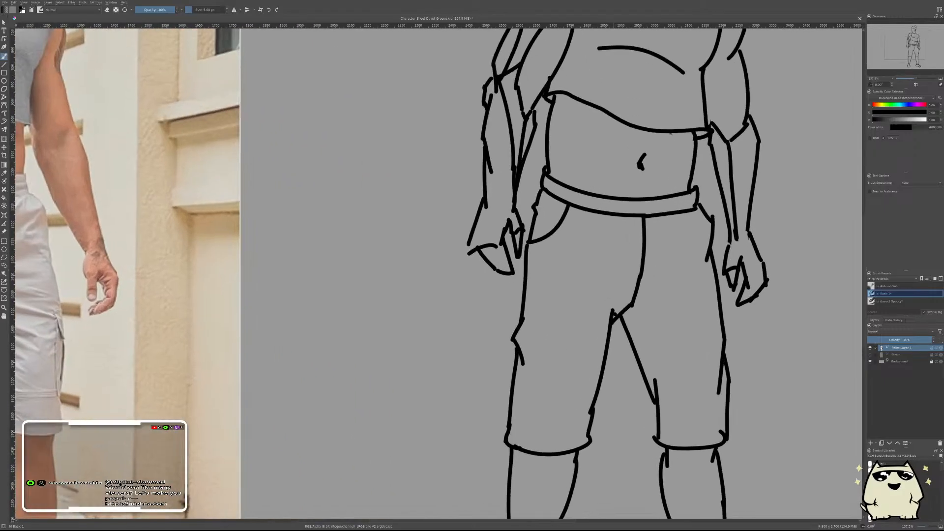
{"action": "left_click_drag", "start_coordinate": [634, 295], "coordinate": [570, 312]}
{"action": "key", "text": "ctrl+z"}
{"action": "left_click_drag", "start_coordinate": [630, 296], "coordinate": [565, 305]}
{"action": "key", "text": "ctrl+z"}
{"action": "scroll", "coordinate": [590, 300], "scroll_direction": "down", "scroll_amount": 2}
{"action": "key", "text": "ctrl+z"}
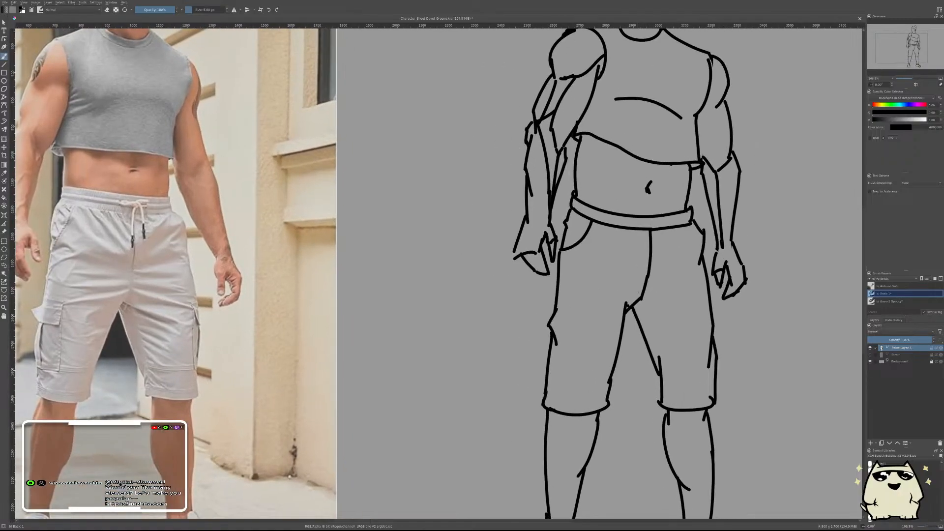
{"action": "left_click_drag", "start_coordinate": [642, 292], "coordinate": [585, 291]}
{"action": "key", "text": "ctrl+z"}
{"action": "key", "text": "ctrl+z"}
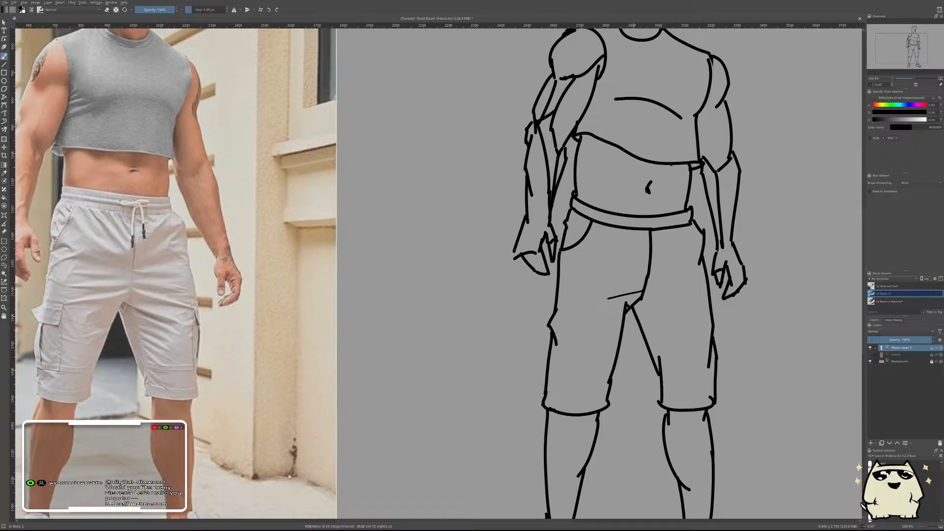
- Ink thin fold lines radiating from the crotch across both legs of the shorts, following the reference photo
{"action": "mouse_move", "coordinate": [642, 291]}
{"action": "left_mouse_down"}
{"action": "mouse_move", "coordinate": [602, 300]}
{"action": "mouse_move", "coordinate": [586, 278]}
{"action": "left_mouse_up"}
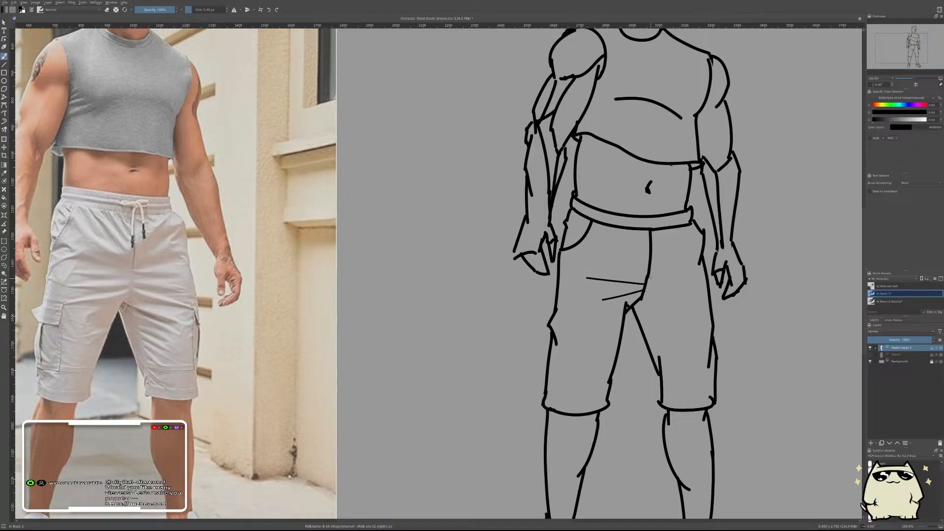
{"action": "mouse_move", "coordinate": [650, 274]}
{"action": "left_mouse_down"}
{"action": "mouse_move", "coordinate": [678, 271]}
{"action": "mouse_move", "coordinate": [630, 297]}
{"action": "left_mouse_up"}
{"action": "scroll", "coordinate": [438, 270], "scroll_direction": "down", "scroll_amount": 3}
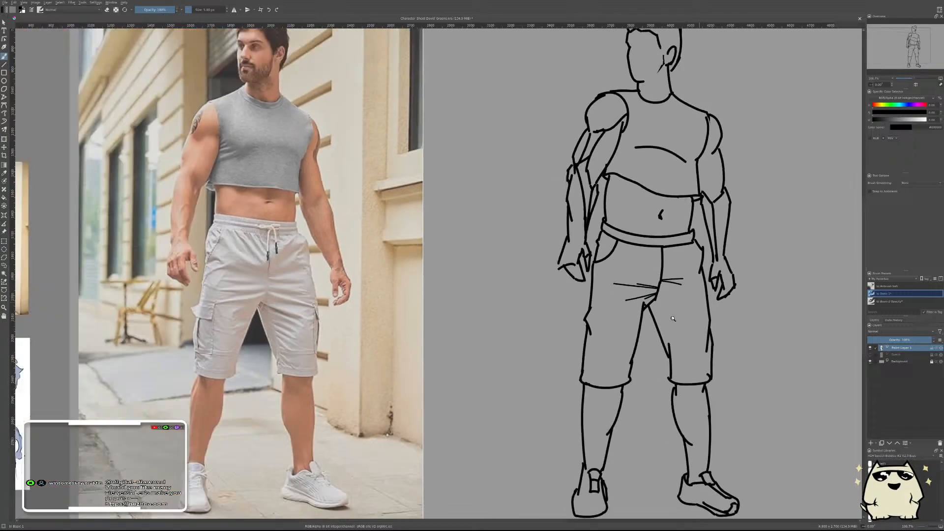
{"action": "scroll", "coordinate": [438, 270], "scroll_direction": "up", "scroll_amount": 3}
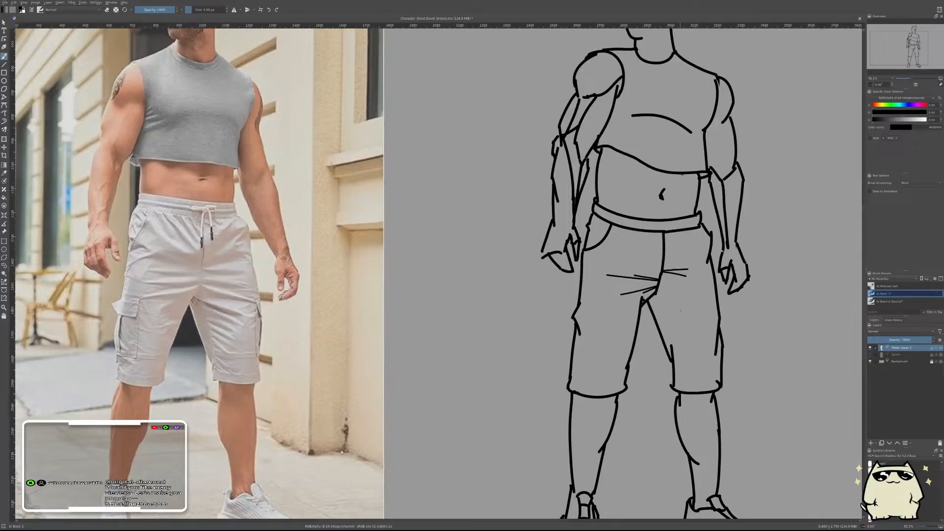
{"action": "mouse_move", "coordinate": [660, 297]}
{"action": "left_mouse_down"}
{"action": "mouse_move", "coordinate": [686, 315]}
{"action": "mouse_move", "coordinate": [686, 326]}
{"action": "left_mouse_up"}
{"action": "mouse_move", "coordinate": [624, 293]}
{"action": "left_mouse_down"}
{"action": "mouse_move", "coordinate": [598, 300]}
{"action": "mouse_move", "coordinate": [604, 343]}
{"action": "left_mouse_up"}
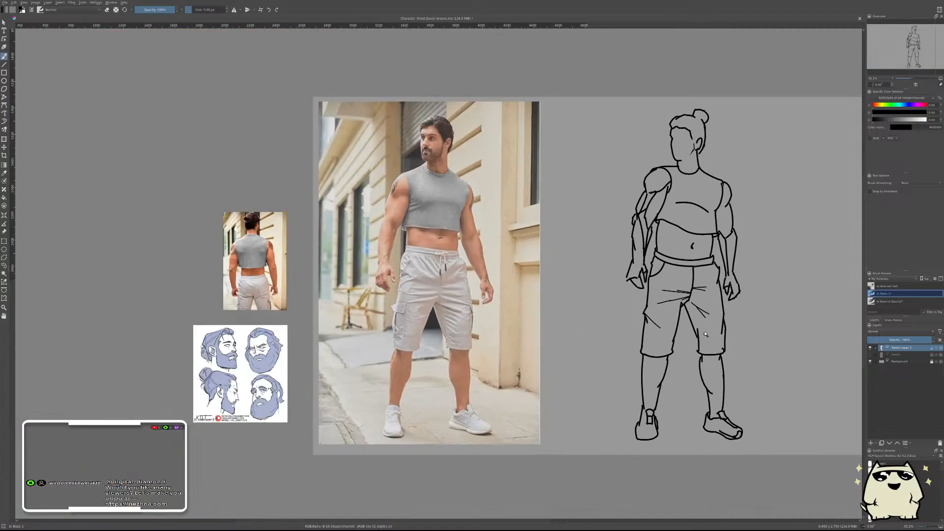
- Draw a small circle for the eye on the blank face, near the front contour
{"action": "scroll", "coordinate": [736, 299], "scroll_direction": "down", "scroll_amount": 3}
{"action": "scroll", "coordinate": [735, 299], "scroll_direction": "up", "scroll_amount": 2}
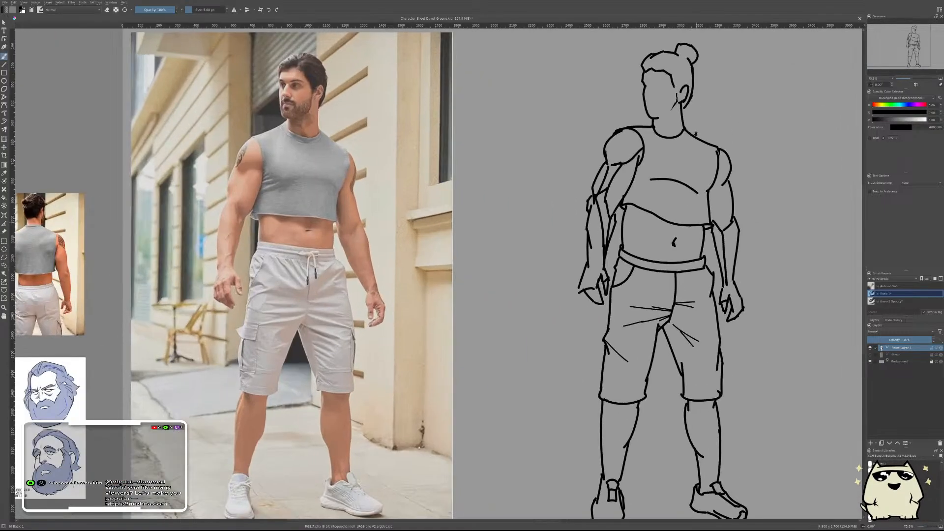
{"action": "scroll", "coordinate": [694, 134], "scroll_direction": "down", "scroll_amount": 1}
{"action": "scroll", "coordinate": [623, 233], "scroll_direction": "up", "scroll_amount": 5}
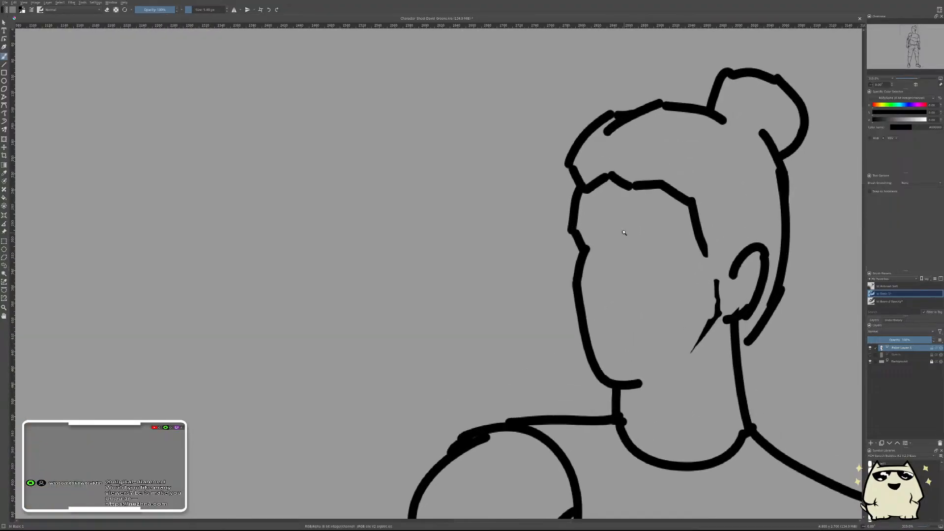
{"action": "scroll", "coordinate": [624, 233], "scroll_direction": "down", "scroll_amount": 5}
{"action": "scroll", "coordinate": [625, 238], "scroll_direction": "up", "scroll_amount": 1}
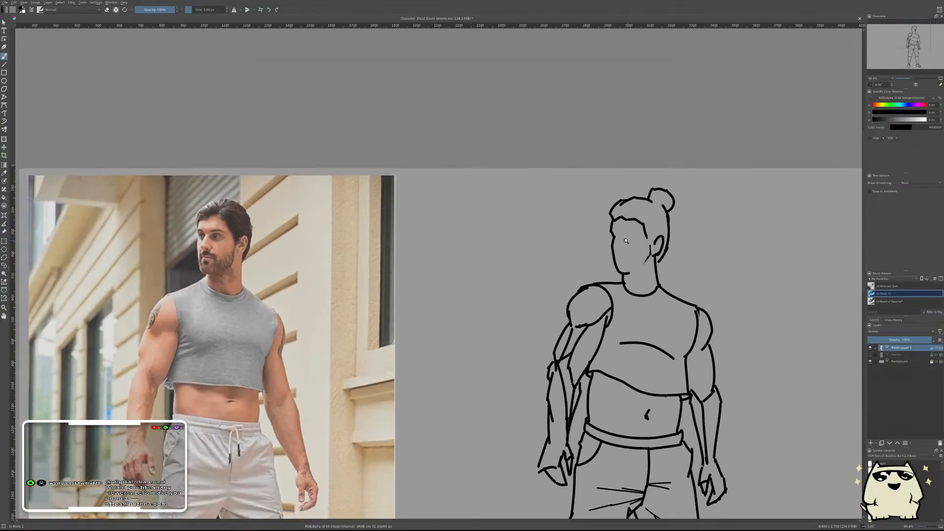
{"action": "scroll", "coordinate": [626, 240], "scroll_direction": "up", "scroll_amount": 4}
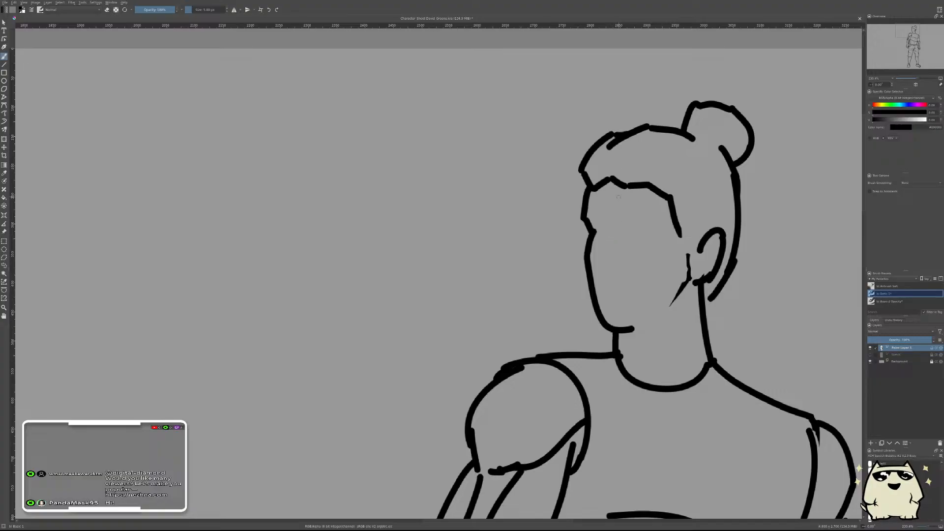
{"action": "scroll", "coordinate": [618, 238], "scroll_direction": "up", "scroll_amount": 1}
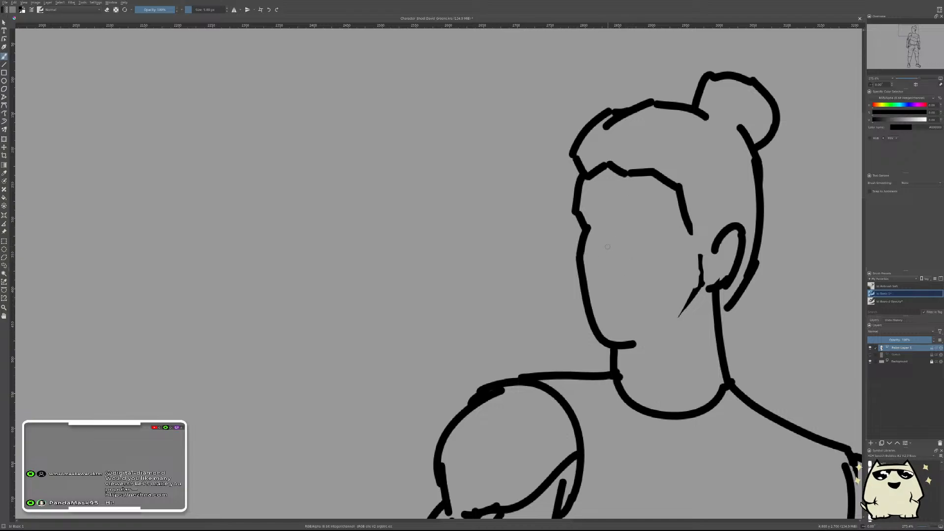
{"action": "left_click_drag", "start_coordinate": [613, 263], "coordinate": [619, 256]}
{"action": "key", "text": "ctrl+z"}
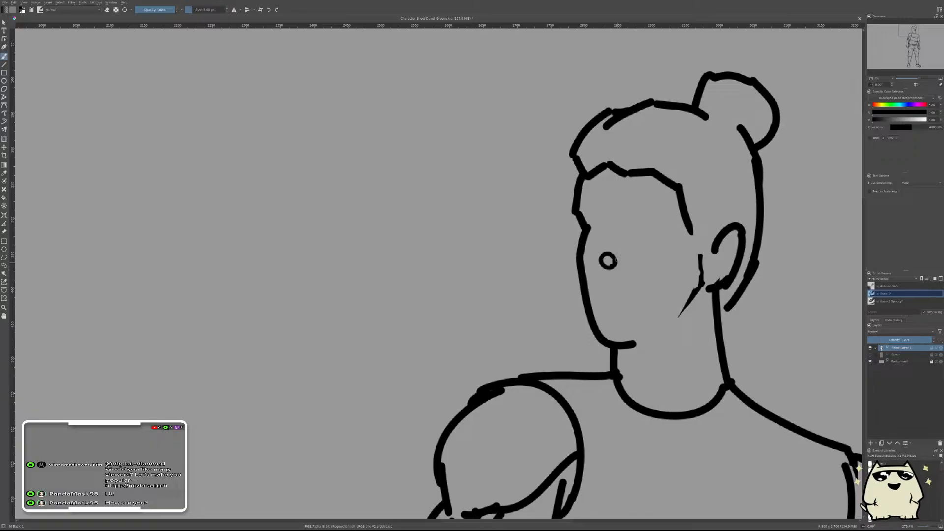
- Examine the eye's size and placement at close-up and full-figure scale against the reference photo and the bearded-head sheet
{"action": "scroll", "coordinate": [621, 258], "scroll_direction": "down", "scroll_amount": 8}
{"action": "scroll", "coordinate": [628, 266], "scroll_direction": "up", "scroll_amount": 1}
{"action": "scroll", "coordinate": [627, 267], "scroll_direction": "down", "scroll_amount": 1}
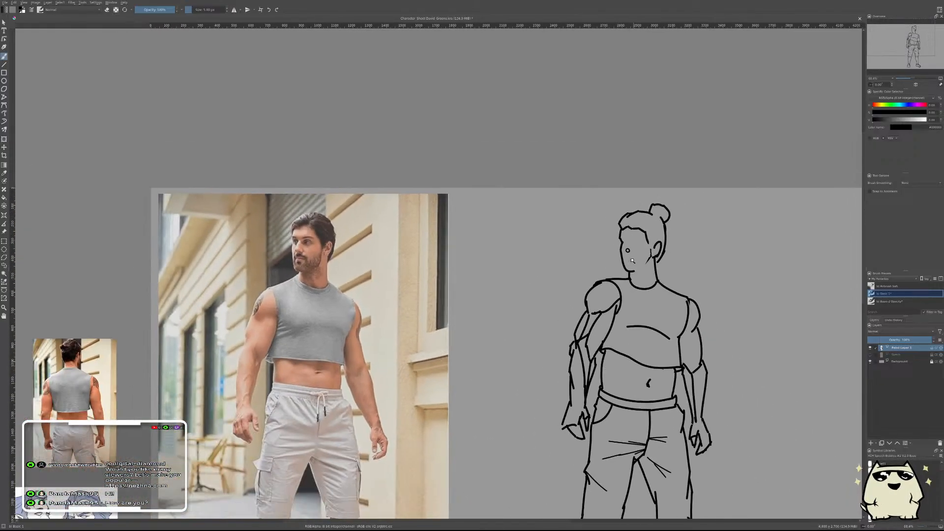
{"action": "scroll", "coordinate": [629, 260], "scroll_direction": "up", "scroll_amount": 3}
{"action": "scroll", "coordinate": [632, 248], "scroll_direction": "up", "scroll_amount": 5}
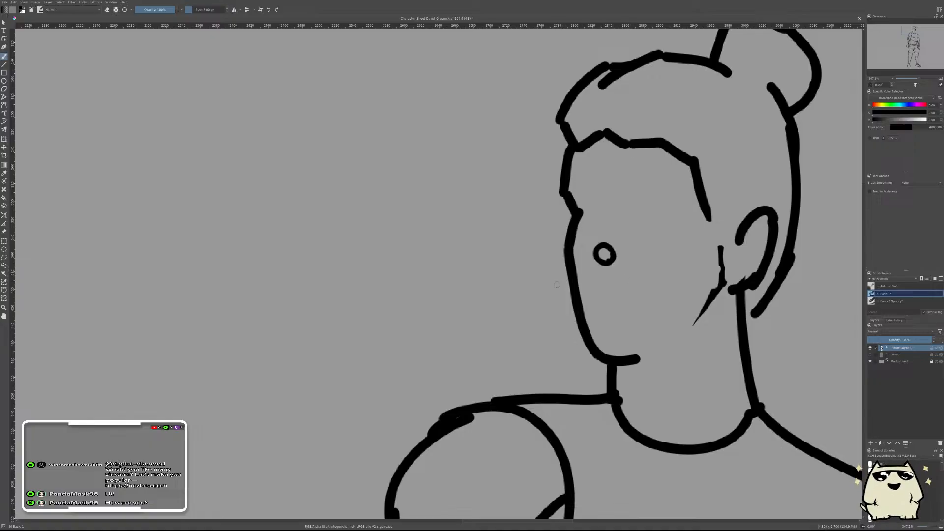
{"action": "scroll", "coordinate": [630, 256], "scroll_direction": "down", "scroll_amount": 5}
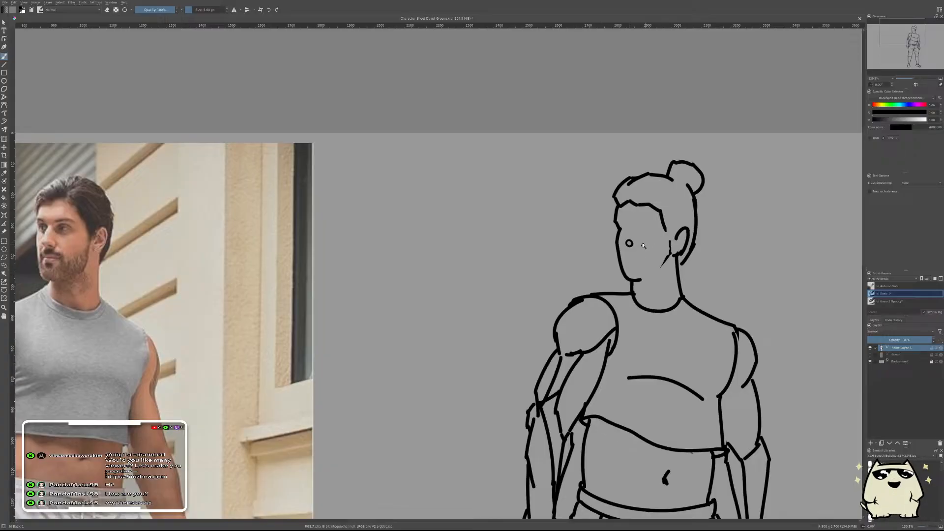
{"action": "scroll", "coordinate": [637, 225], "scroll_direction": "up", "scroll_amount": 2}
{"action": "scroll", "coordinate": [638, 225], "scroll_direction": "down", "scroll_amount": 2}
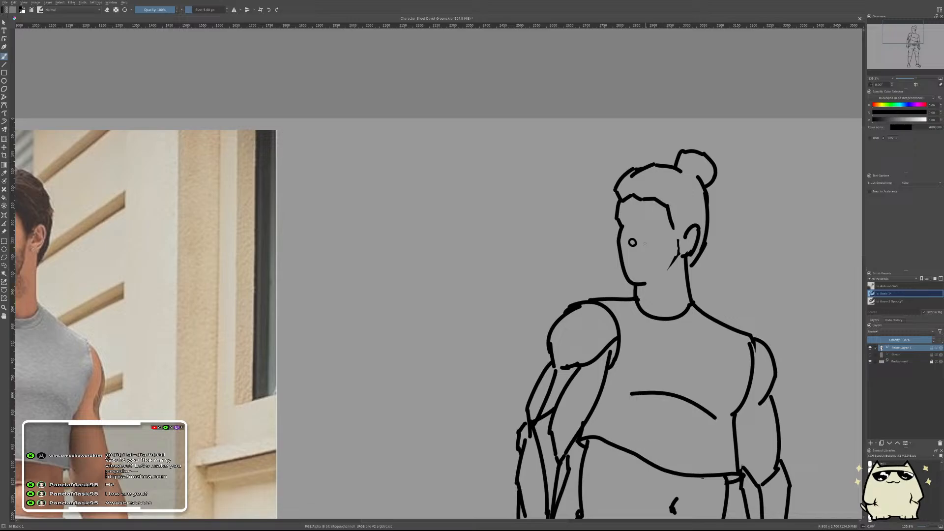
{"action": "scroll", "coordinate": [593, 300], "scroll_direction": "down", "scroll_amount": 2}
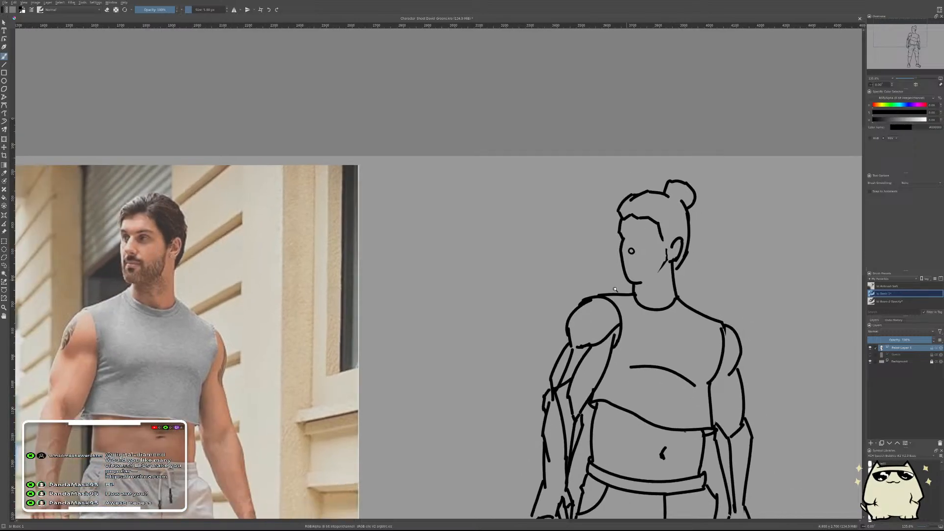
{"action": "scroll", "coordinate": [682, 242], "scroll_direction": "up", "scroll_amount": 1}
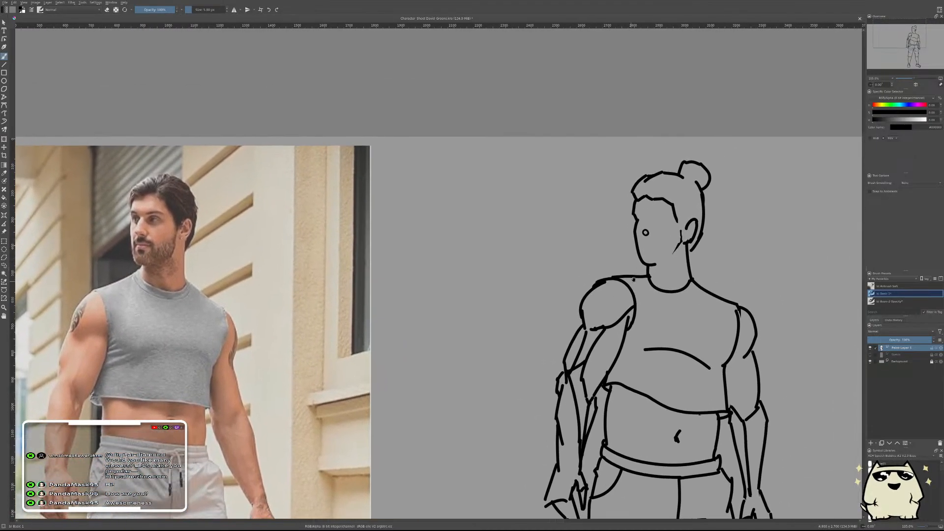
{"action": "scroll", "coordinate": [631, 231], "scroll_direction": "up", "scroll_amount": 4}
{"action": "scroll", "coordinate": [631, 232], "scroll_direction": "down", "scroll_amount": 5}
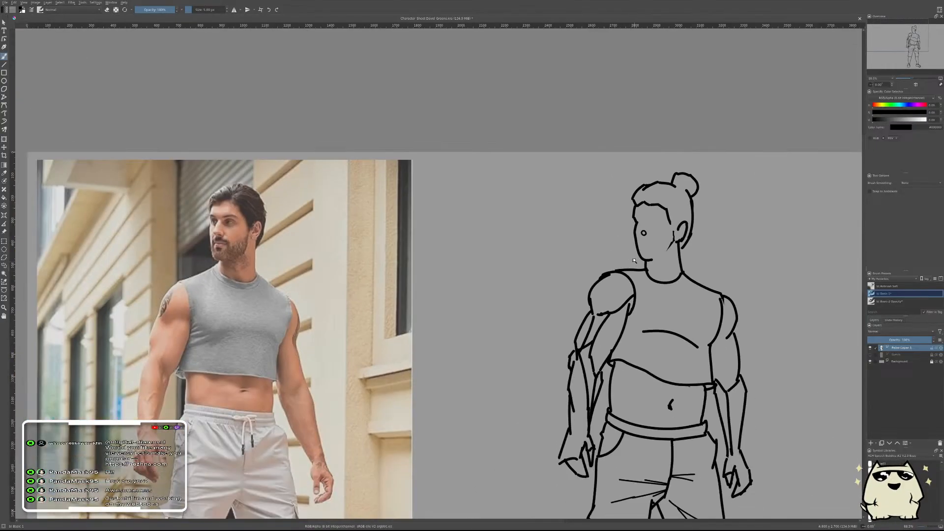
{"action": "scroll", "coordinate": [631, 261], "scroll_direction": "down", "scroll_amount": 2}
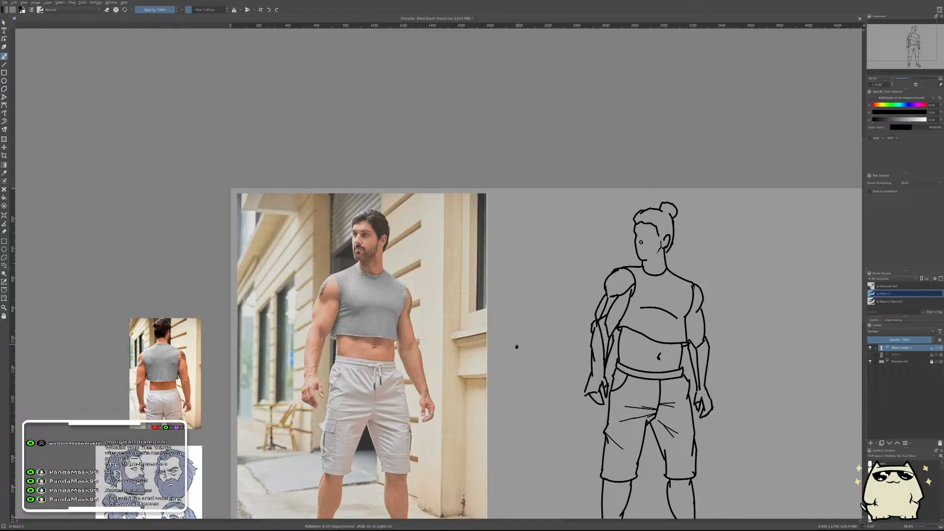
{"action": "mouse_move", "coordinate": [507, 354]}
{"action": "left_mouse_down"}
{"action": "mouse_move", "coordinate": [629, 236]}
{"action": "mouse_move", "coordinate": [717, 192]}
{"action": "left_mouse_up"}
{"action": "scroll", "coordinate": [487, 294], "scroll_direction": "up", "scroll_amount": 4}
{"action": "scroll", "coordinate": [487, 294], "scroll_direction": "down", "scroll_amount": 2}
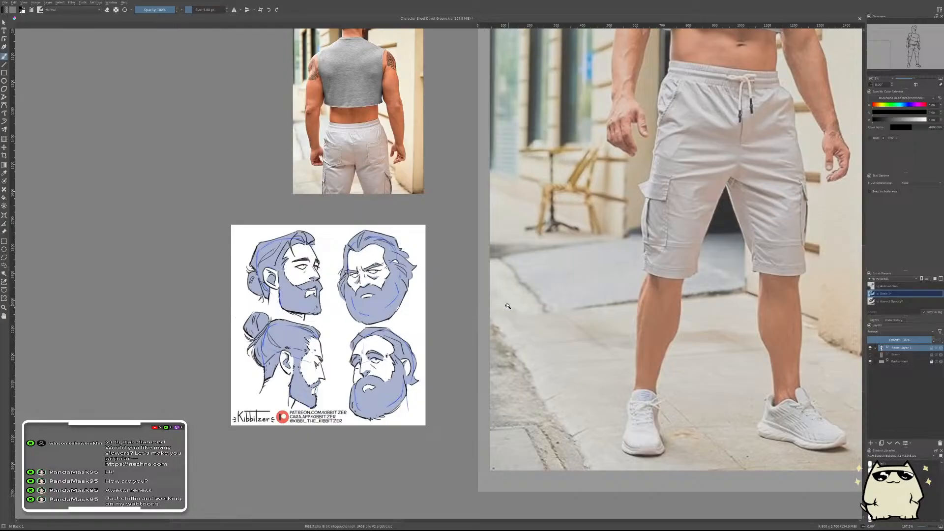
{"action": "scroll", "coordinate": [508, 306], "scroll_direction": "down", "scroll_amount": 3}
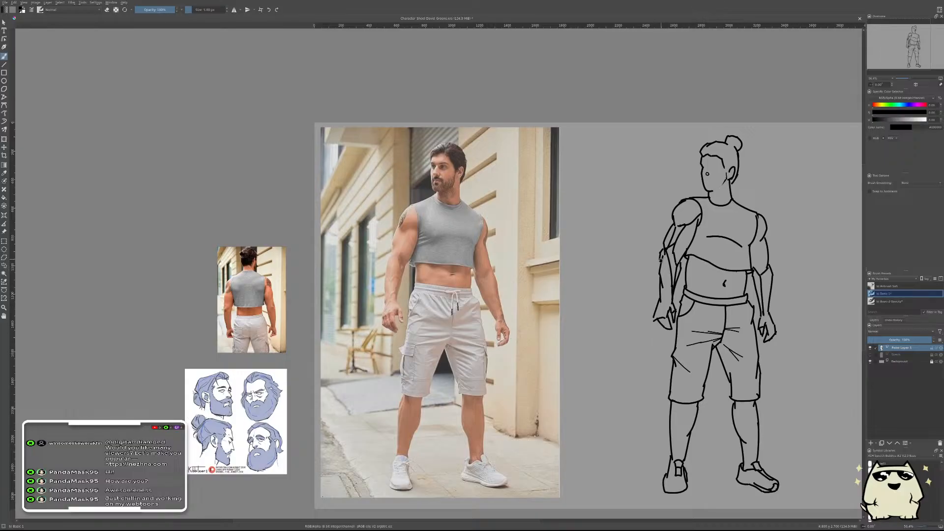
- Erase part of the small circle on the face so that only a short curved nose mark remains
{"action": "left_click_drag", "start_coordinate": [656, 256], "coordinate": [596, 292]}
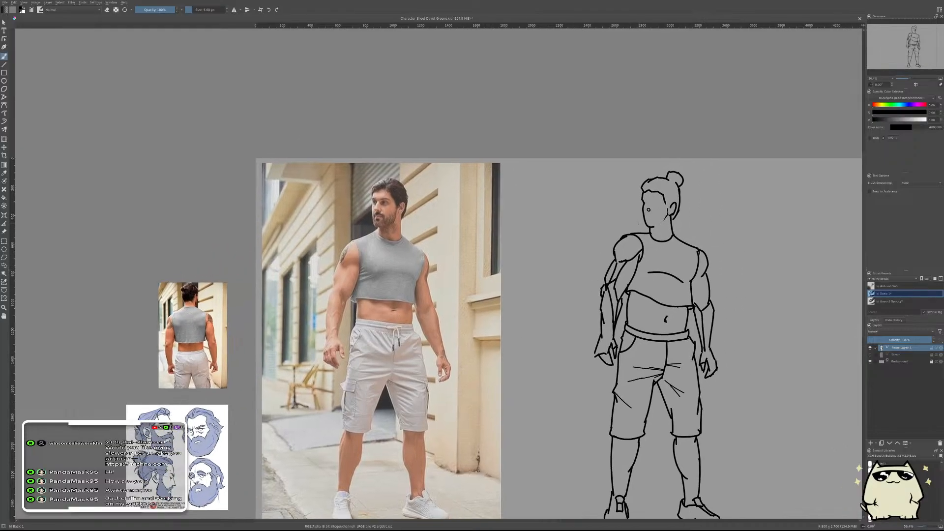
{"action": "scroll", "coordinate": [639, 225], "scroll_direction": "up", "scroll_amount": 1}
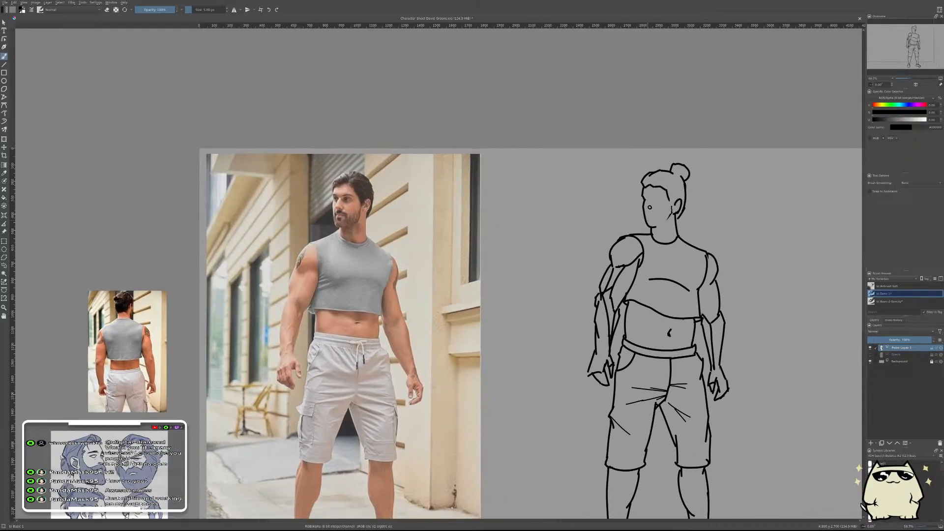
{"action": "mouse_move", "coordinate": [647, 226]}
{"action": "left_mouse_down"}
{"action": "mouse_move", "coordinate": [664, 195]}
{"action": "mouse_move", "coordinate": [631, 238]}
{"action": "left_mouse_up"}
{"action": "scroll", "coordinate": [635, 224], "scroll_direction": "up", "scroll_amount": 8}
{"action": "key", "text": "e"}
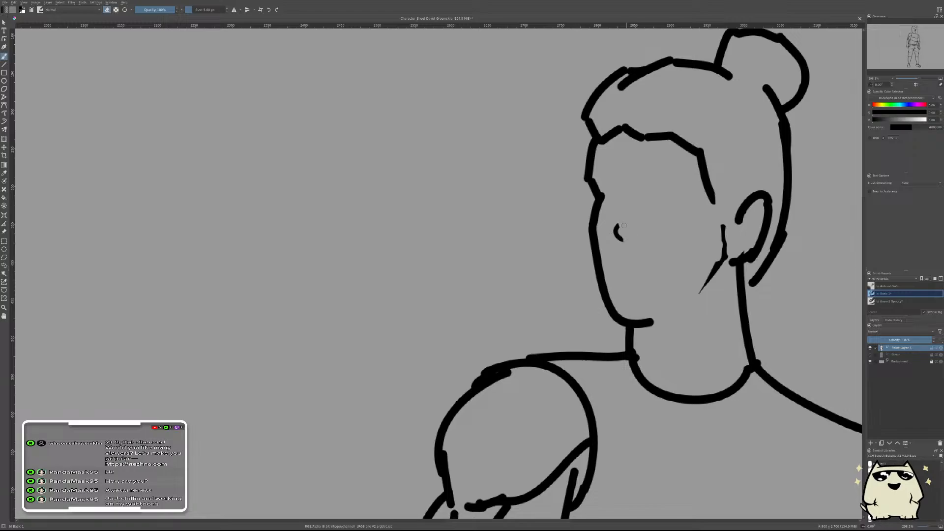
{"action": "scroll", "coordinate": [652, 206], "scroll_direction": "down", "scroll_amount": 10}
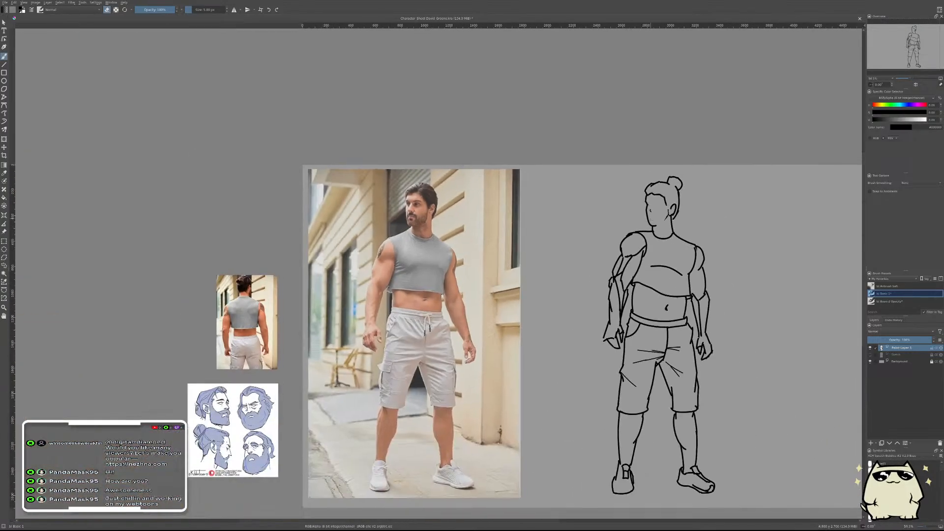
{"action": "key", "text": "e"}
{"action": "scroll", "coordinate": [648, 211], "scroll_direction": "up", "scroll_amount": 9}
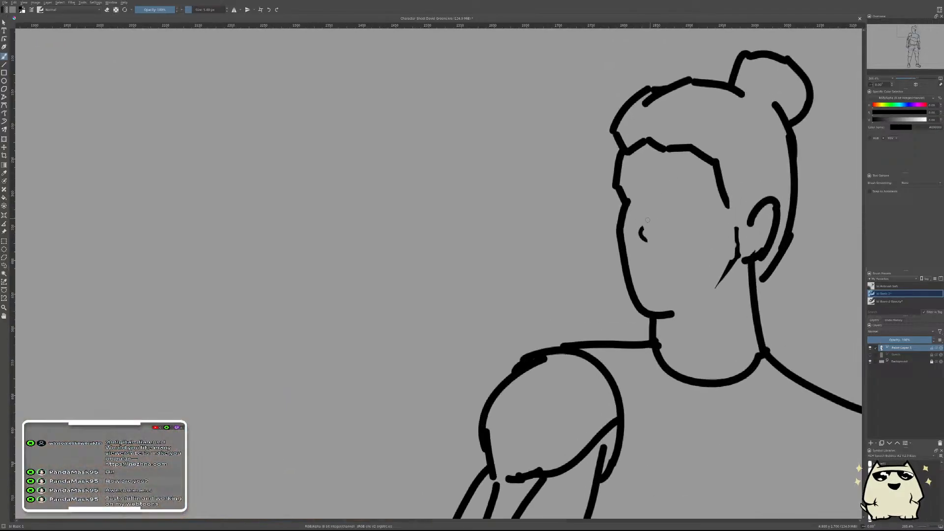
{"action": "scroll", "coordinate": [660, 177], "scroll_direction": "down", "scroll_amount": 8}
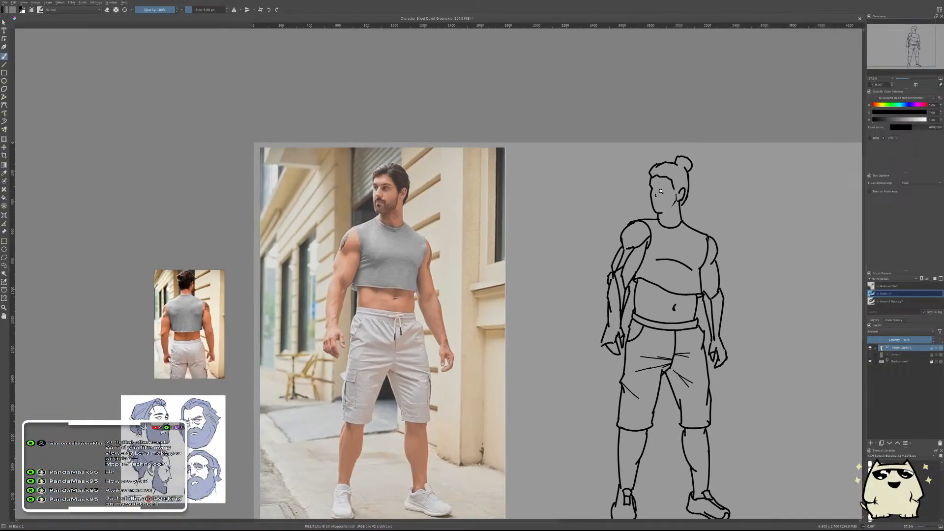
{"action": "scroll", "coordinate": [677, 170], "scroll_direction": "up", "scroll_amount": 3}
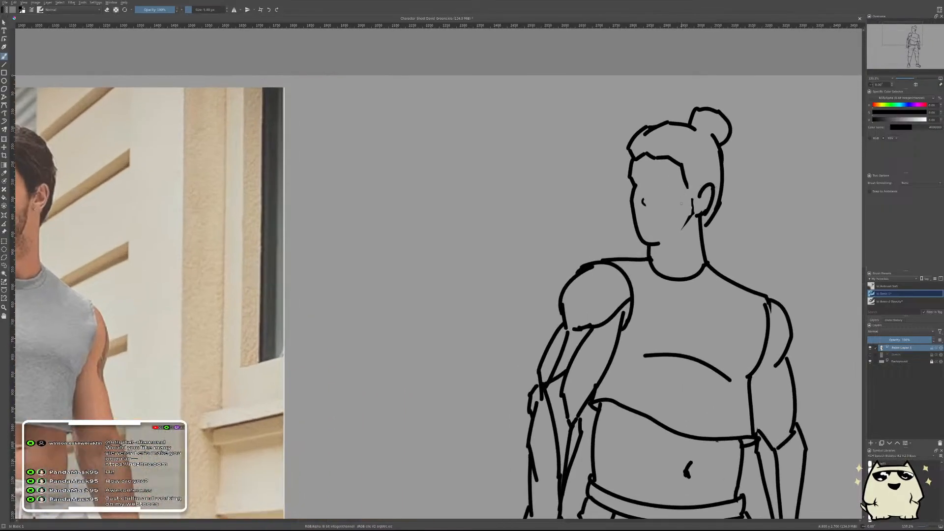
{"action": "scroll", "coordinate": [669, 206], "scroll_direction": "down", "scroll_amount": 6}
{"action": "scroll", "coordinate": [667, 213], "scroll_direction": "down", "scroll_amount": 2}
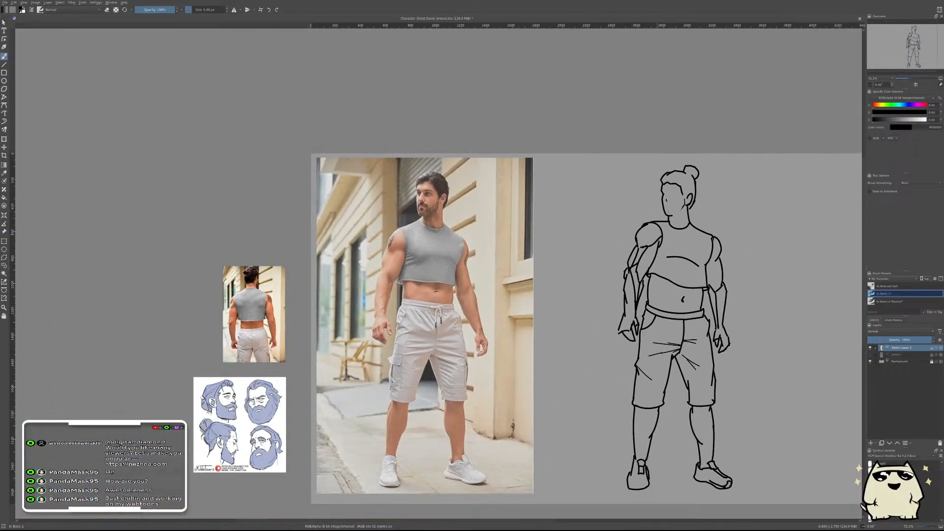
- Move the bearded-head reference sheet between the photo and the inked figure, lower its opacity, and return to the brush
{"action": "left_click", "coordinate": [4, 231]}
{"action": "left_click", "coordinate": [260, 422]}
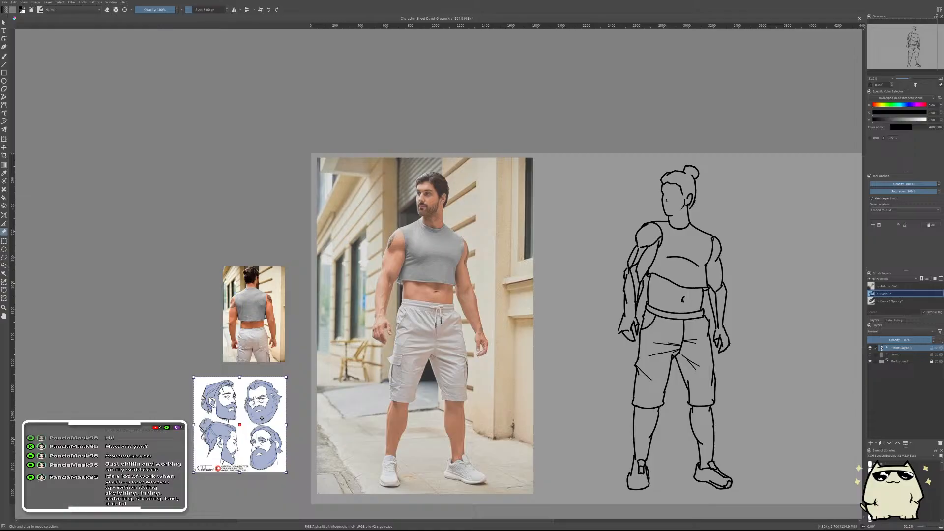
{"action": "mouse_move", "coordinate": [262, 418]}
{"action": "left_mouse_down"}
{"action": "mouse_move", "coordinate": [451, 303]}
{"action": "mouse_move", "coordinate": [600, 195]}
{"action": "left_mouse_up"}
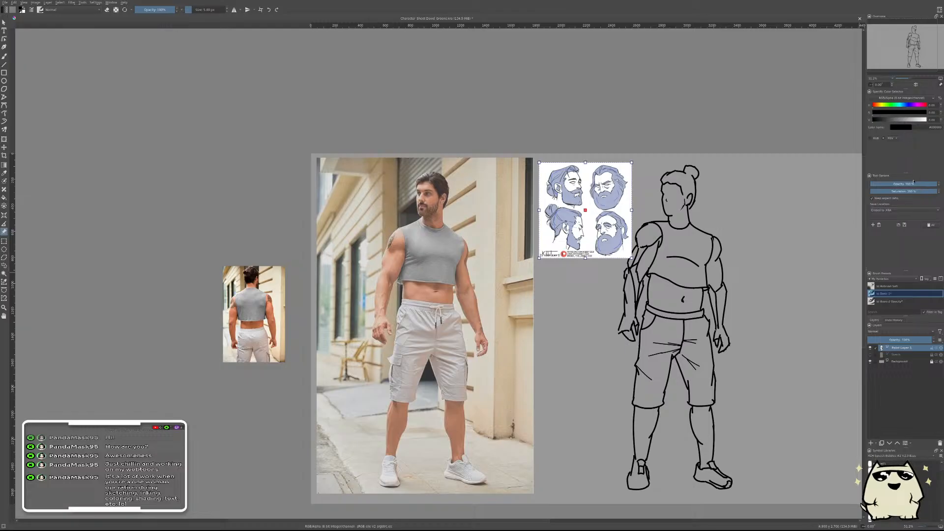
{"action": "left_click", "coordinate": [914, 183]}
{"action": "type", "text": "49"}
{"action": "key", "text": "Return"}
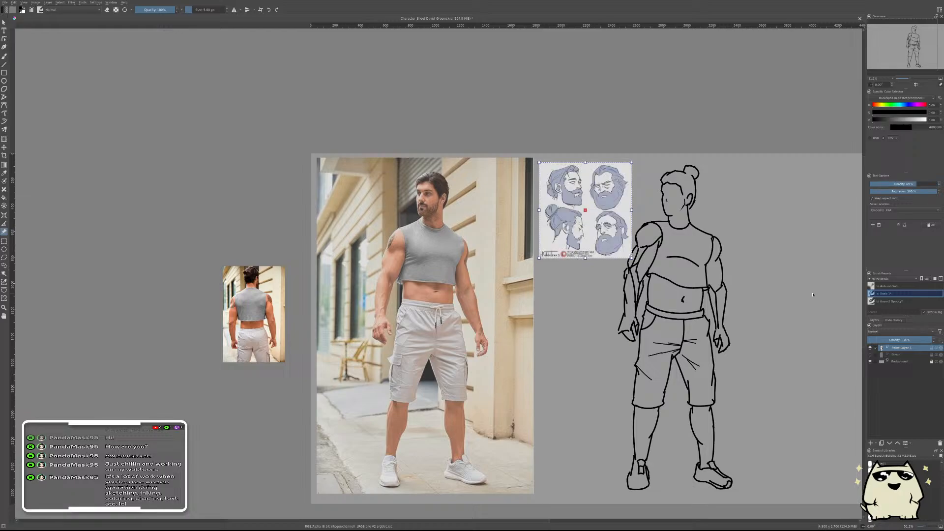
{"action": "key", "text": "b"}
- Examine the figure's face at close range beside the bearded-head sheet, in both mirrored and normal view
{"action": "scroll", "coordinate": [695, 219], "scroll_direction": "up", "scroll_amount": 4}
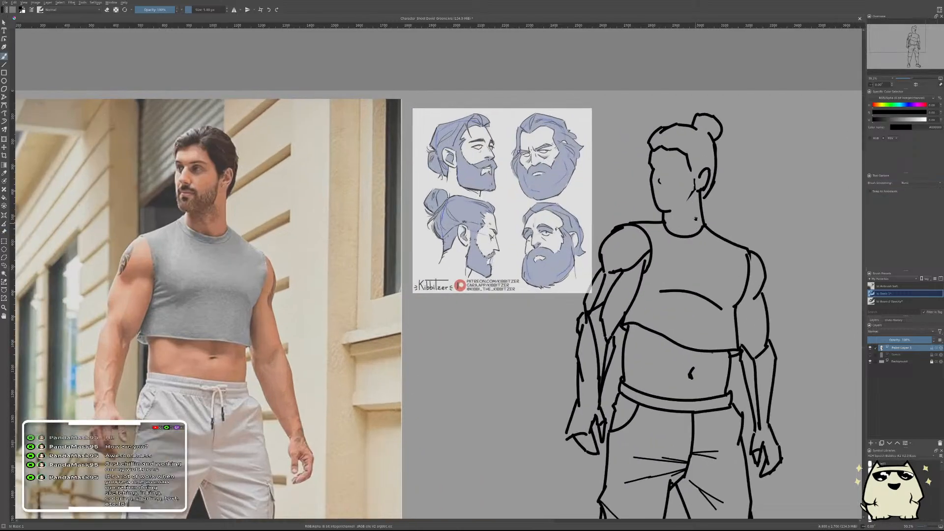
{"action": "scroll", "coordinate": [696, 219], "scroll_direction": "up", "scroll_amount": 5}
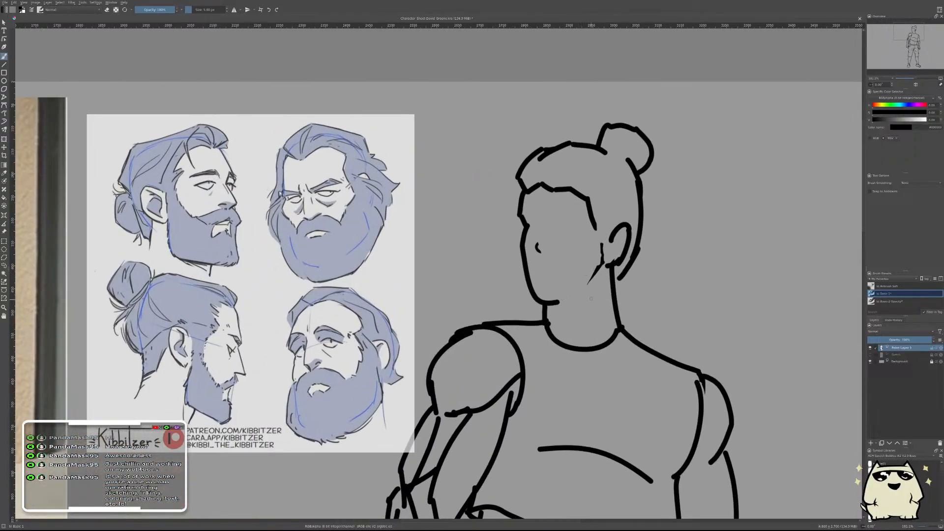
{"action": "left_click_drag", "start_coordinate": [591, 299], "coordinate": [657, 350]}
{"action": "left_click_drag", "start_coordinate": [624, 302], "coordinate": [638, 257]}
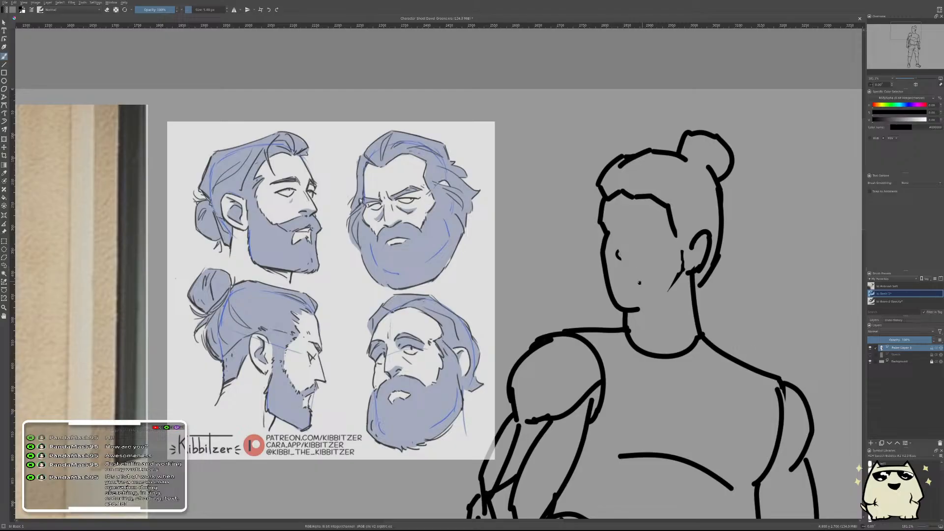
{"action": "left_click_drag", "start_coordinate": [640, 283], "coordinate": [666, 266]}
{"action": "key", "text": "m"}
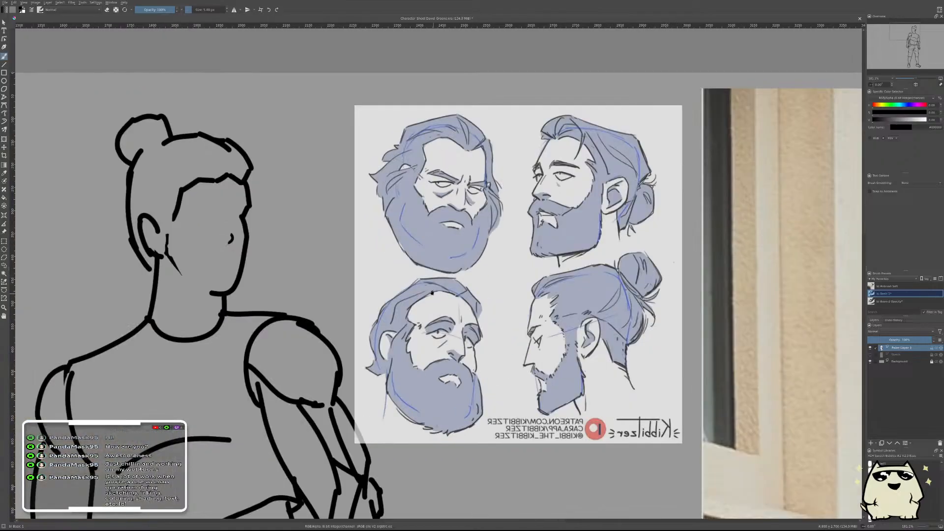
{"action": "left_click_drag", "start_coordinate": [432, 292], "coordinate": [628, 319]}
{"action": "key", "text": "m"}
{"action": "left_click_drag", "start_coordinate": [438, 333], "coordinate": [679, 301]}
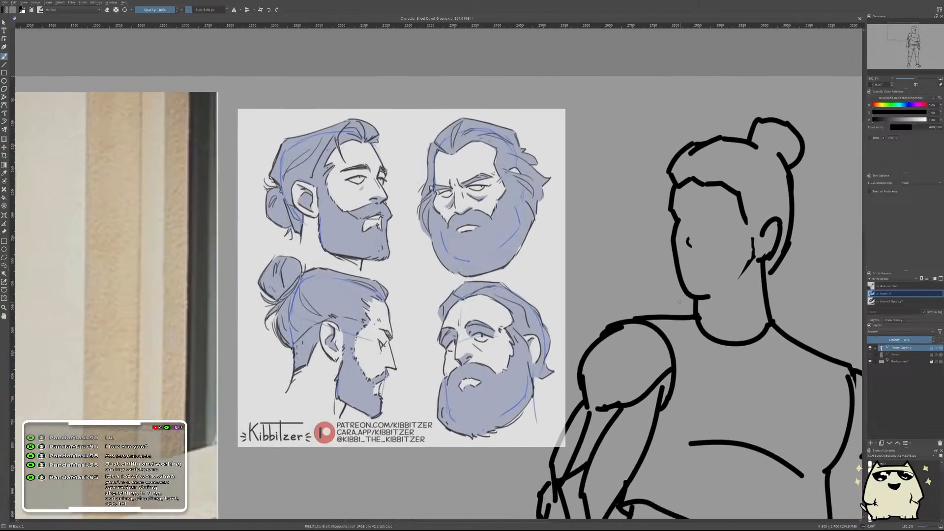
{"action": "mouse_move", "coordinate": [711, 251]}
{"action": "left_mouse_down"}
{"action": "mouse_move", "coordinate": [630, 196]}
{"action": "mouse_move", "coordinate": [614, 203]}
{"action": "left_mouse_up"}
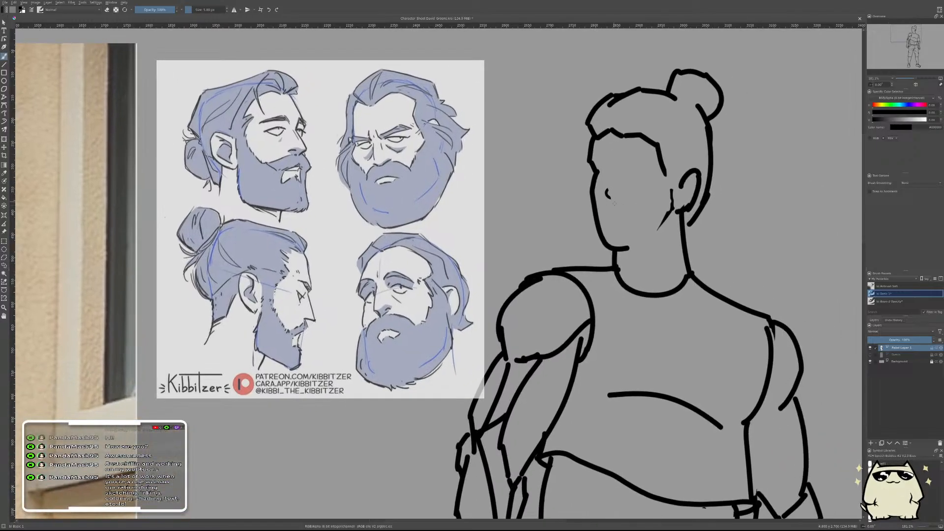
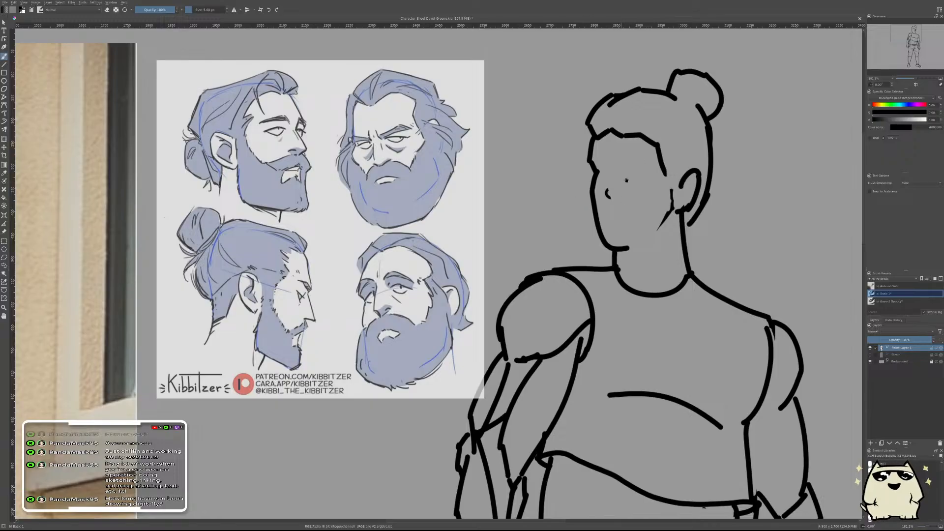
{"action": "left_click_drag", "start_coordinate": [627, 180], "coordinate": [551, 221]}
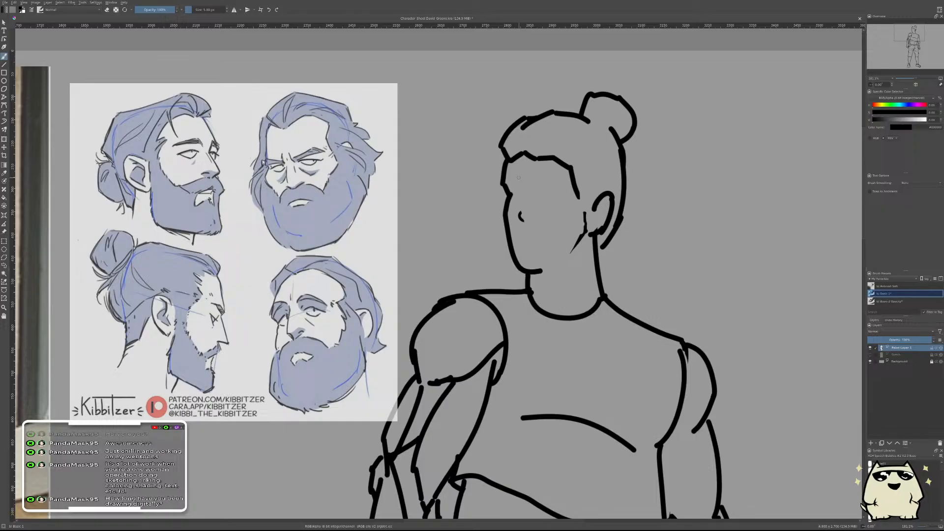
{"action": "scroll", "coordinate": [554, 202], "scroll_direction": "up", "scroll_amount": 1}
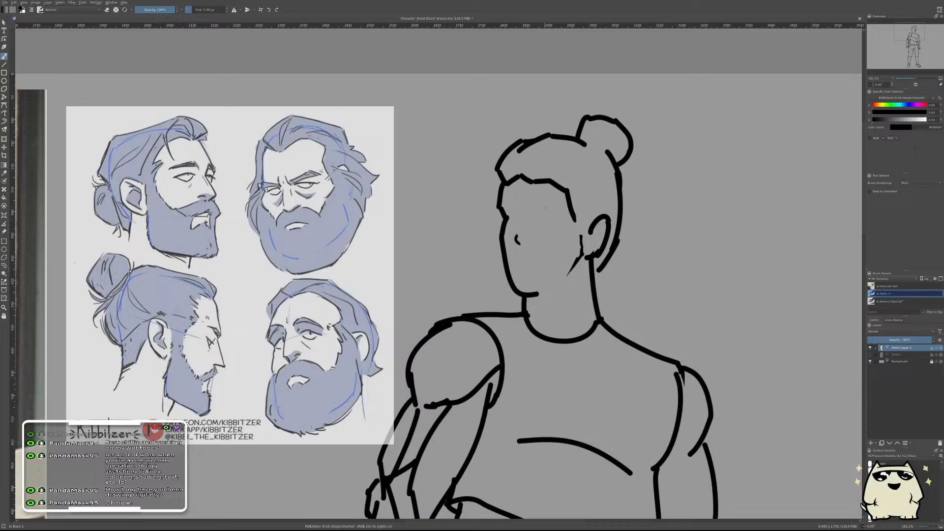
- Draw a thick near eyebrow and a short far eyebrow at the face contour, following the reference heads
{"action": "left_click_drag", "start_coordinate": [531, 210], "coordinate": [561, 213]}
{"action": "key", "text": "ctrl+z"}
{"action": "left_click_drag", "start_coordinate": [514, 213], "coordinate": [502, 206]}
{"action": "mouse_move", "coordinate": [532, 214]}
{"action": "left_mouse_down"}
{"action": "mouse_move", "coordinate": [564, 215]}
{"action": "mouse_move", "coordinate": [504, 207]}
{"action": "left_mouse_up"}
{"action": "key", "text": "e"}
{"action": "key", "text": "e"}
{"action": "scroll", "coordinate": [549, 238], "scroll_direction": "down", "scroll_amount": 3}
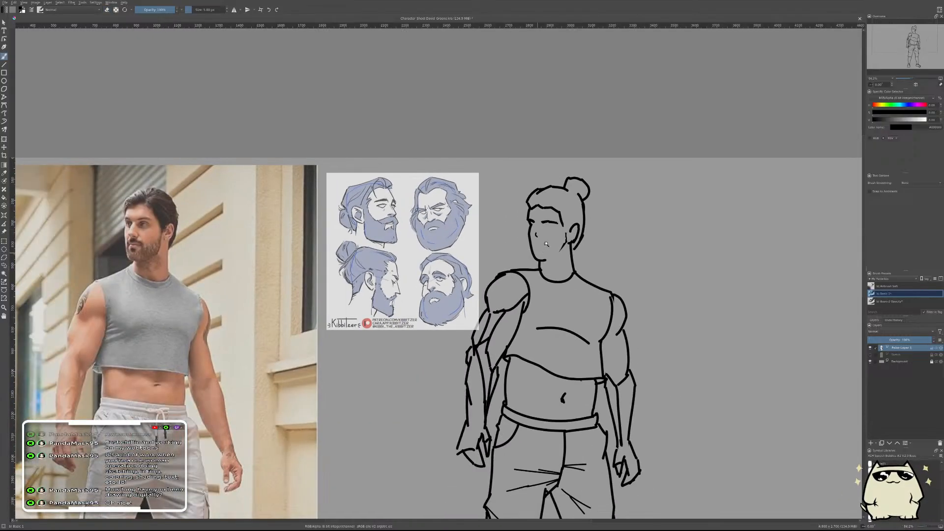
- Try to draw a thin upper eyelid line just beneath the near eyebrow
{"action": "scroll", "coordinate": [541, 231], "scroll_direction": "up", "scroll_amount": 4}
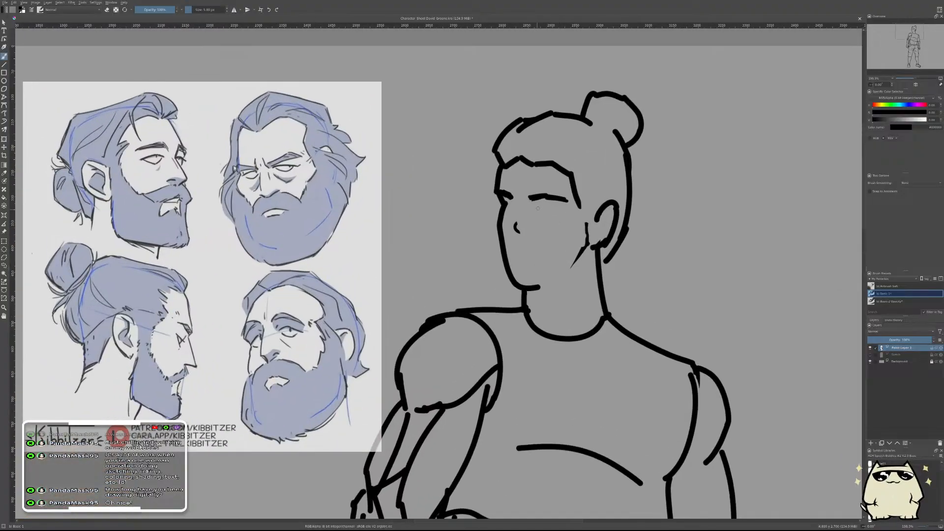
{"action": "left_click_drag", "start_coordinate": [538, 205], "coordinate": [558, 203]}
{"action": "key", "text": "ctrl+z"}
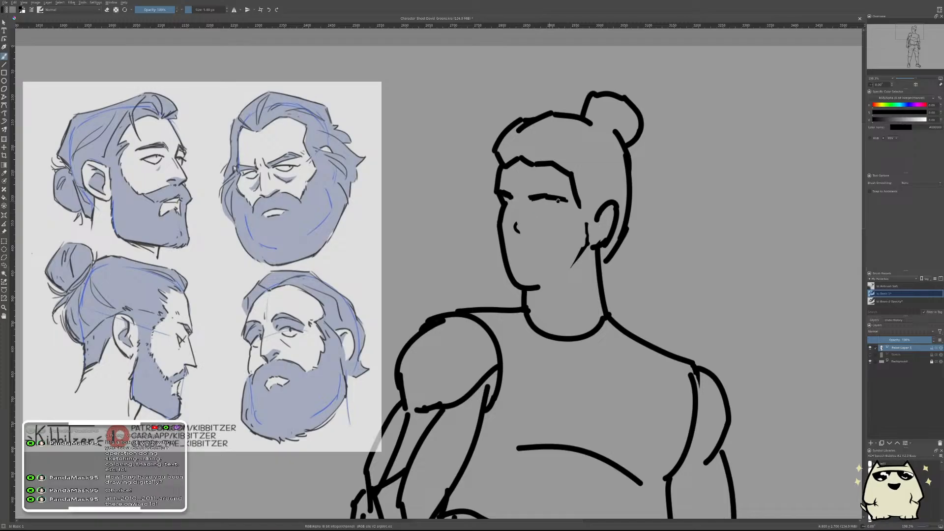
{"action": "left_click_drag", "start_coordinate": [573, 216], "coordinate": [522, 209]}
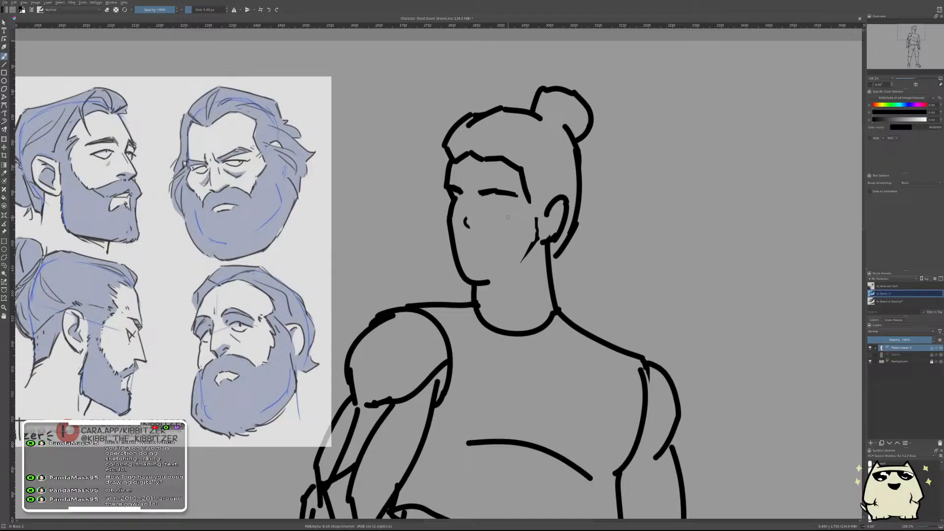
{"action": "mouse_move", "coordinate": [514, 215]}
{"action": "left_mouse_down"}
{"action": "mouse_move", "coordinate": [561, 234]}
{"action": "mouse_move", "coordinate": [527, 237]}
{"action": "mouse_move", "coordinate": [551, 250]}
{"action": "mouse_move", "coordinate": [536, 241]}
{"action": "left_mouse_up"}
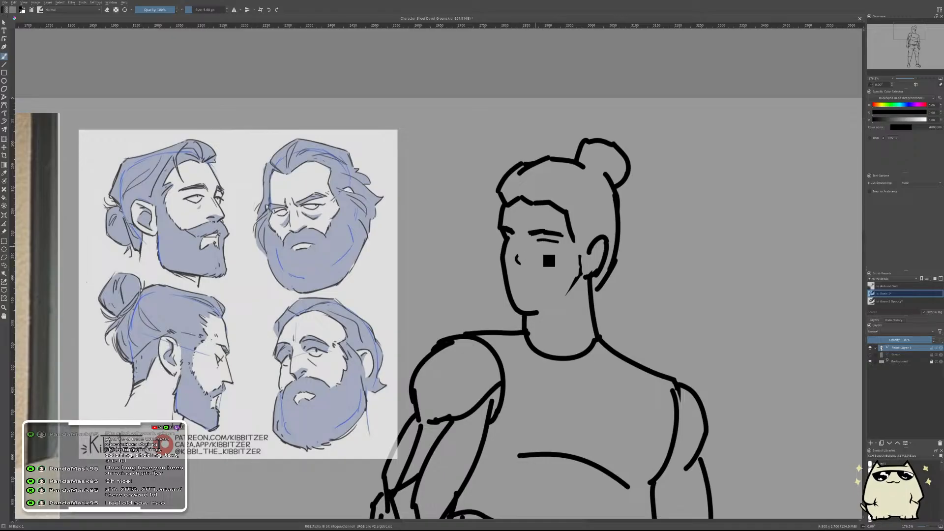
{"action": "scroll", "coordinate": [546, 248], "scroll_direction": "up", "scroll_amount": 1}
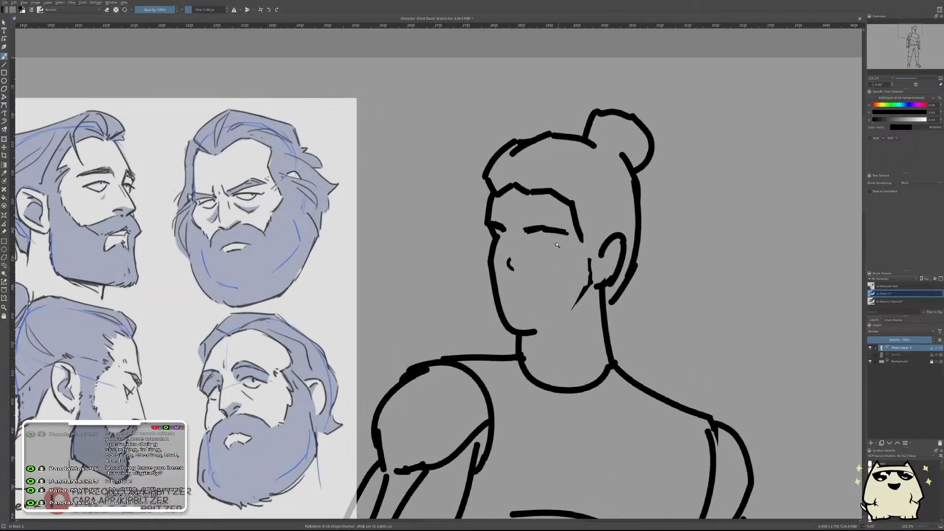
{"action": "scroll", "coordinate": [556, 245], "scroll_direction": "down", "scroll_amount": 1}
{"action": "left_click_drag", "start_coordinate": [534, 237], "coordinate": [565, 242]}
{"action": "key", "text": "ctrl+z"}
{"action": "key", "text": "ctrl+z"}
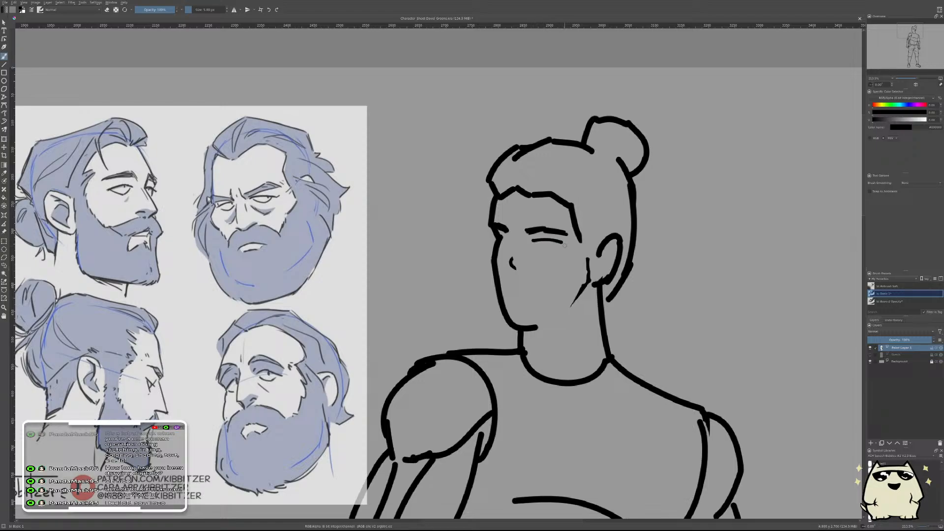
{"action": "key", "text": "ctrl+z"}
- Draw the near eye below its eyebrow with a flat upper lid line and a rounded iris, undoing the trial far eye
{"action": "mouse_move", "coordinate": [537, 240]}
{"action": "left_mouse_down"}
{"action": "mouse_move", "coordinate": [564, 243]}
{"action": "mouse_move", "coordinate": [550, 250]}
{"action": "left_mouse_up"}
{"action": "left_click_drag", "start_coordinate": [503, 236], "coordinate": [505, 245]}
{"action": "scroll", "coordinate": [539, 269], "scroll_direction": "down", "scroll_amount": 5}
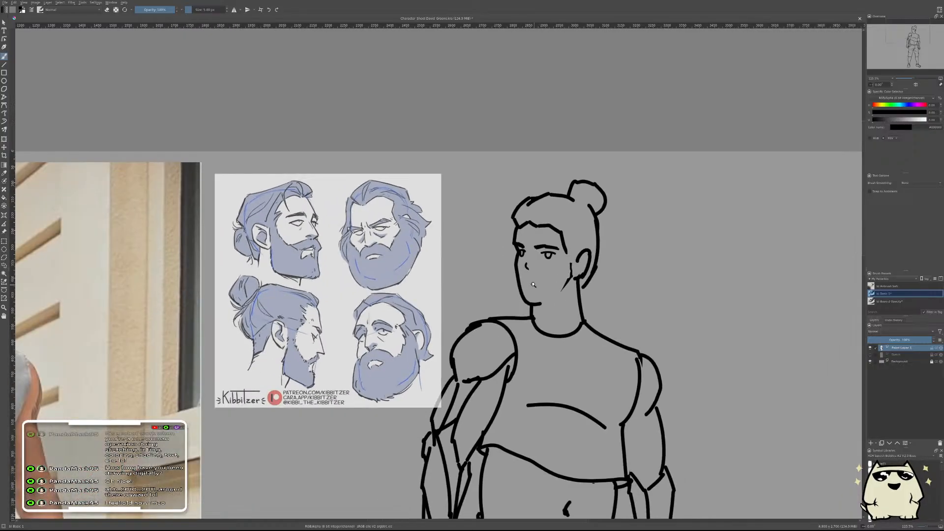
{"action": "scroll", "coordinate": [557, 268], "scroll_direction": "up", "scroll_amount": 5}
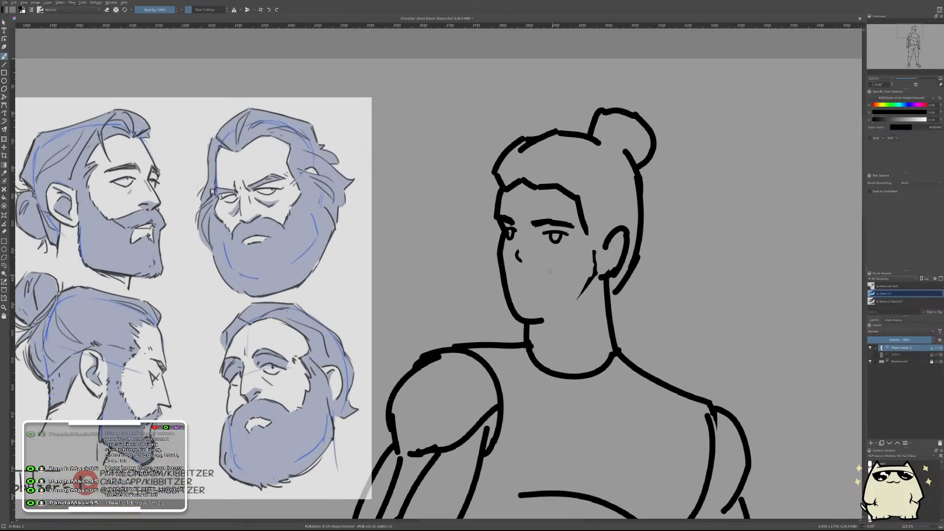
{"action": "key", "text": "ctrl+z"}
{"action": "key", "text": "ctrl+z"}
{"action": "mouse_move", "coordinate": [545, 241]}
{"action": "left_mouse_down"}
{"action": "mouse_move", "coordinate": [545, 227]}
{"action": "mouse_move", "coordinate": [570, 234]}
{"action": "left_mouse_up"}
{"action": "key", "text": "ctrl+z"}
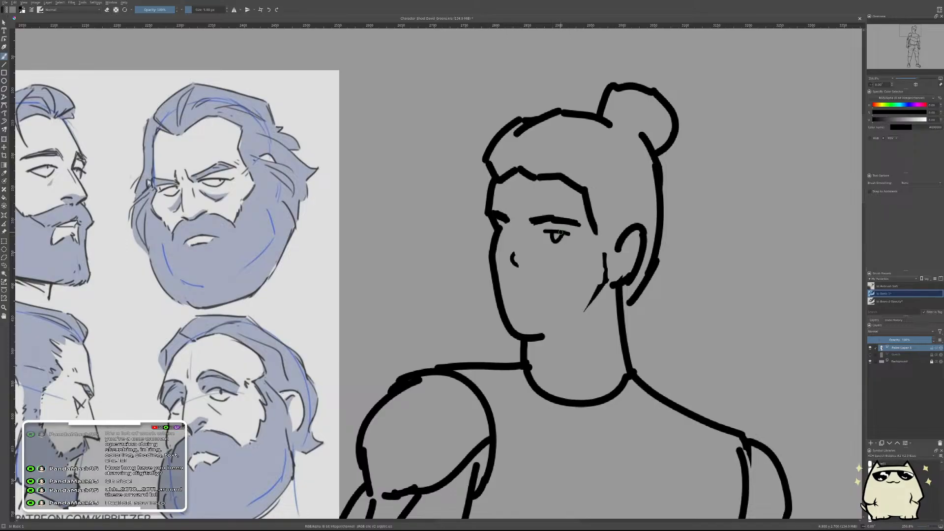
{"action": "left_click_drag", "start_coordinate": [549, 234], "coordinate": [566, 234]}
- Examine the near eye and the blank mouth area at several scales against the bearded-head sheet
{"action": "scroll", "coordinate": [555, 254], "scroll_direction": "down", "scroll_amount": 5}
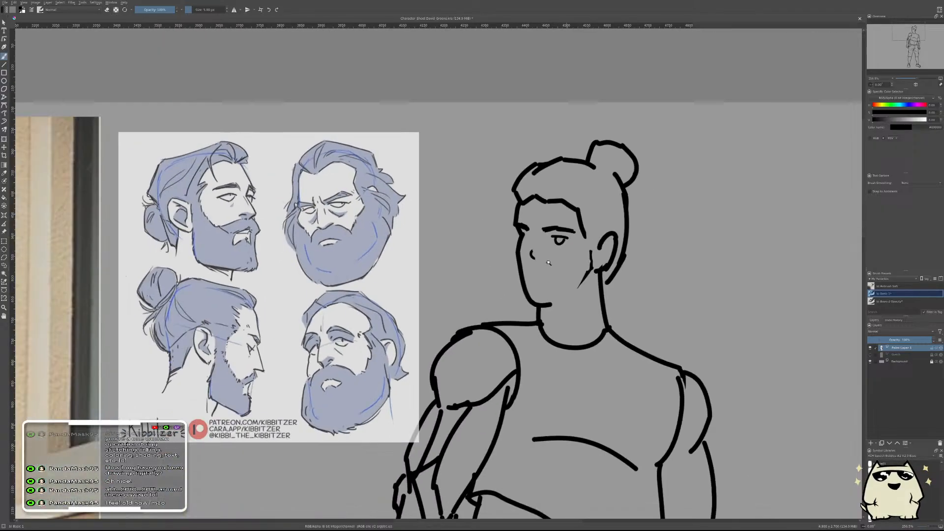
{"action": "scroll", "coordinate": [570, 226], "scroll_direction": "up", "scroll_amount": 5}
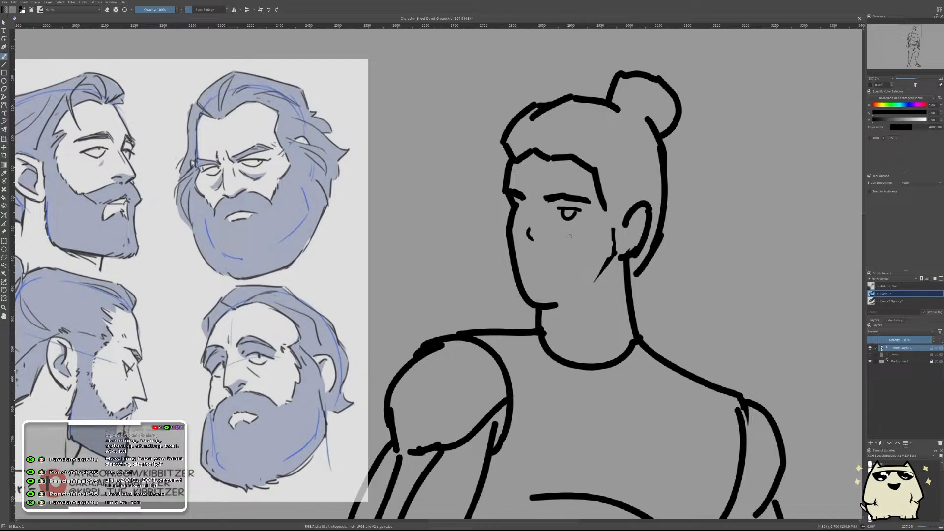
{"action": "mouse_move", "coordinate": [585, 237]}
{"action": "left_mouse_down"}
{"action": "mouse_move", "coordinate": [541, 250]}
{"action": "mouse_move", "coordinate": [551, 251]}
{"action": "left_mouse_up"}
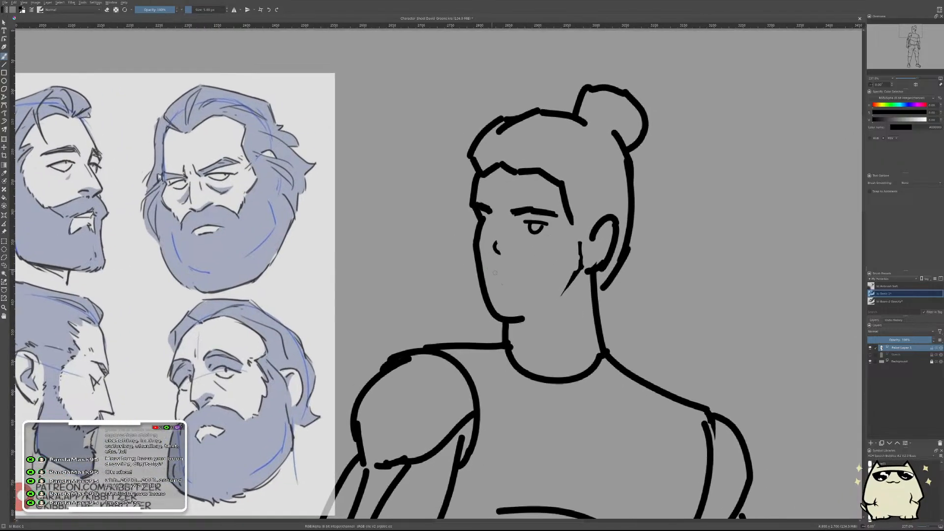
{"action": "scroll", "coordinate": [495, 273], "scroll_direction": "down", "scroll_amount": 2}
{"action": "scroll", "coordinate": [494, 272], "scroll_direction": "up", "scroll_amount": 3}
{"action": "scroll", "coordinate": [493, 266], "scroll_direction": "up", "scroll_amount": 1}
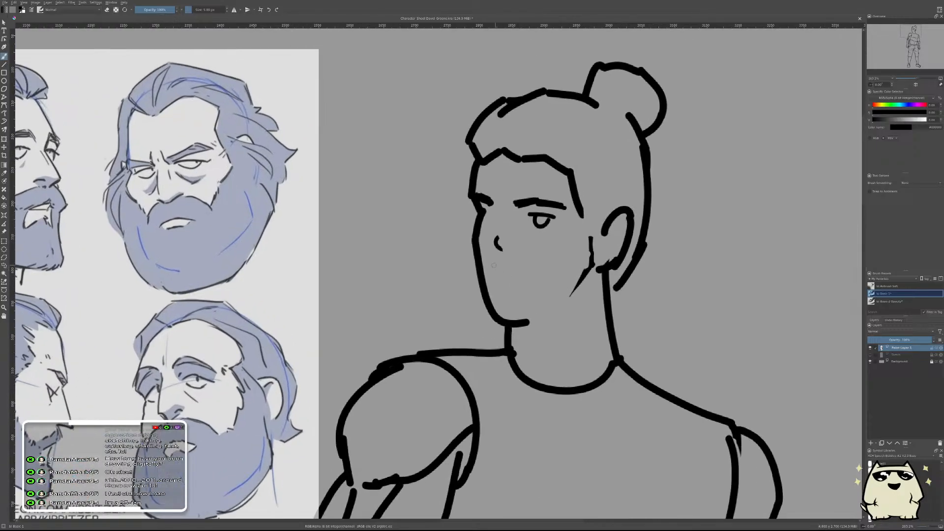
{"action": "scroll", "coordinate": [493, 266], "scroll_direction": "down", "scroll_amount": 3}
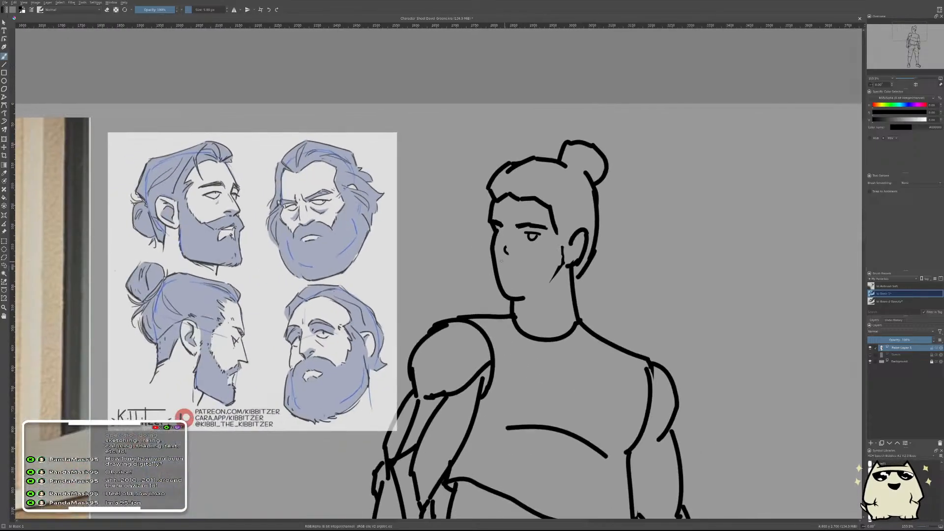
- Select the nose mark and shift it slightly lower on the face with a transform
{"action": "key", "text": "l"}
{"action": "key", "text": "ctrl+t"}
{"action": "left_click_drag", "start_coordinate": [507, 257], "coordinate": [508, 261]}
{"action": "key", "text": "Return"}
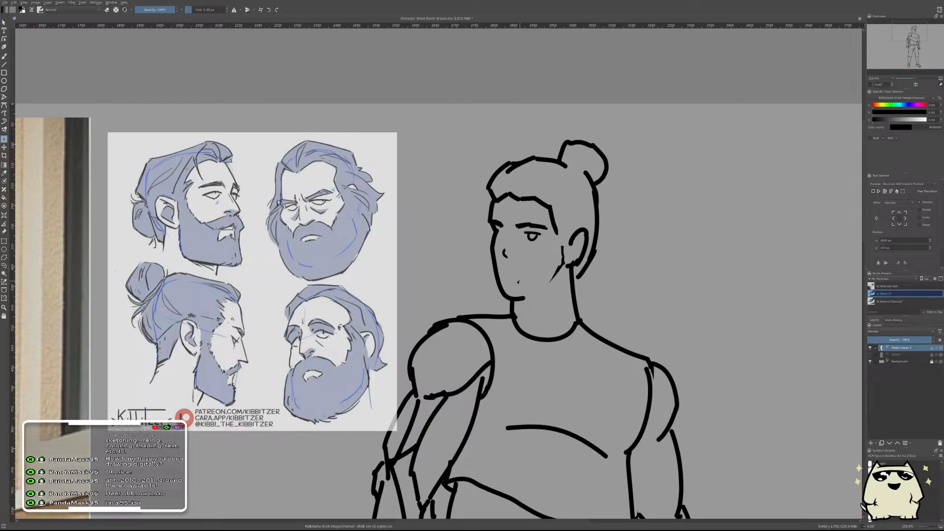
{"action": "key", "text": "b"}
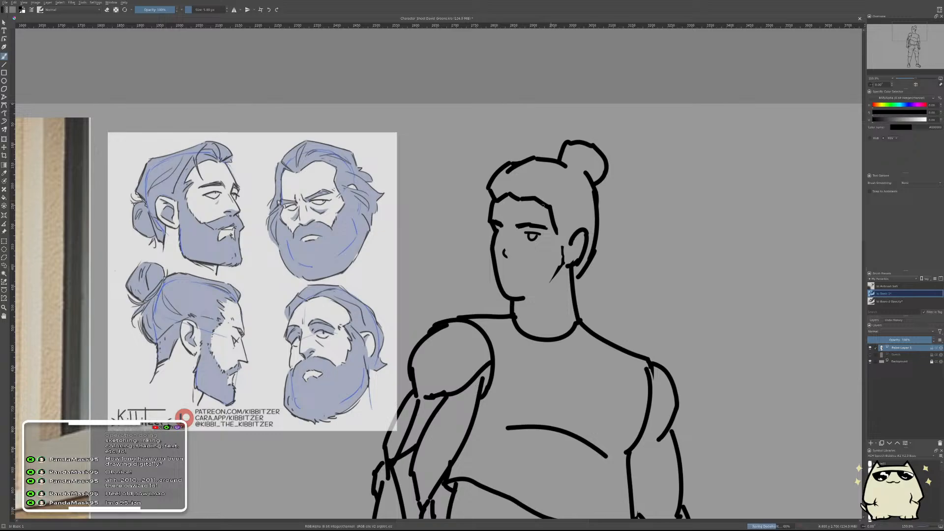
- Draw a ragged beard edge from the temple across the cheek and under the nose to the front face contour
{"action": "key", "text": "m"}
{"action": "left_click_drag", "start_coordinate": [479, 275], "coordinate": [629, 264]}
{"action": "key", "text": "m"}
{"action": "left_click_drag", "start_coordinate": [452, 264], "coordinate": [662, 249]}
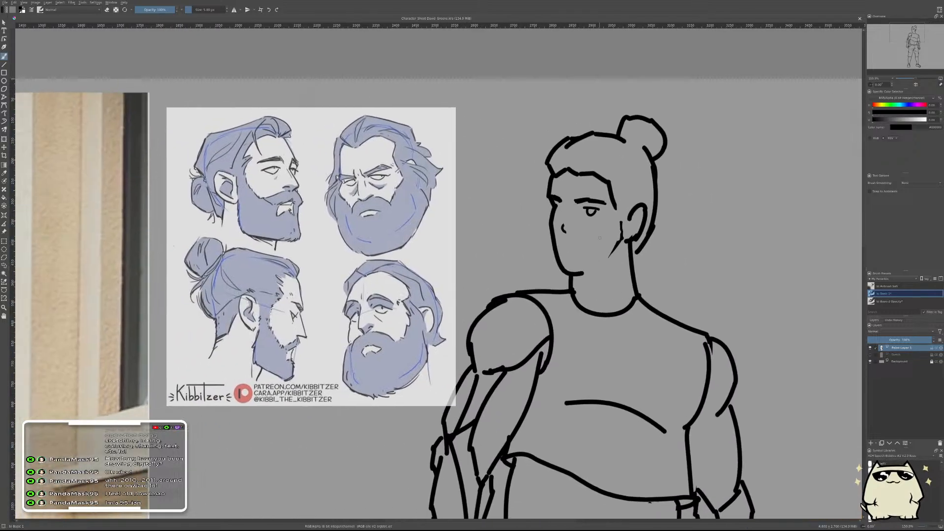
{"action": "left_click_drag", "start_coordinate": [596, 260], "coordinate": [541, 255]}
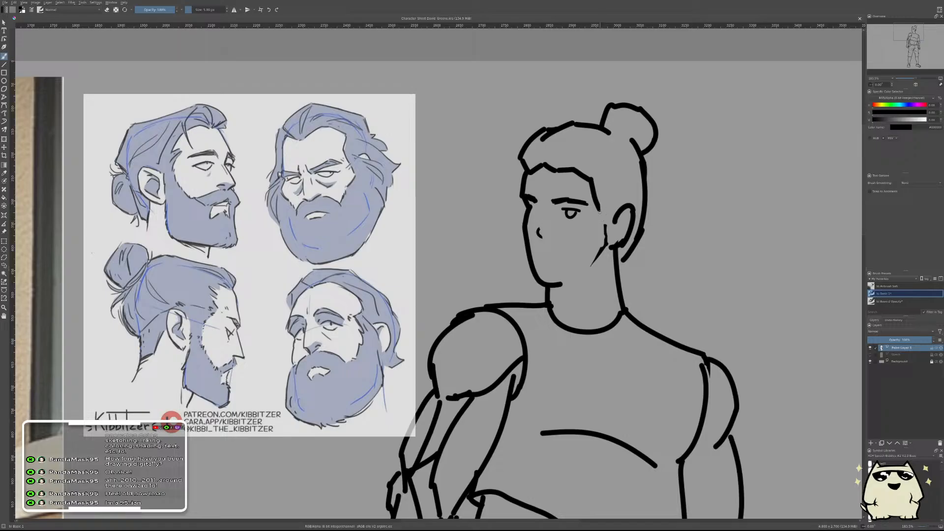
{"action": "mouse_move", "coordinate": [599, 213]}
{"action": "left_mouse_down"}
{"action": "mouse_move", "coordinate": [571, 249]}
{"action": "mouse_move", "coordinate": [536, 246]}
{"action": "left_mouse_up"}
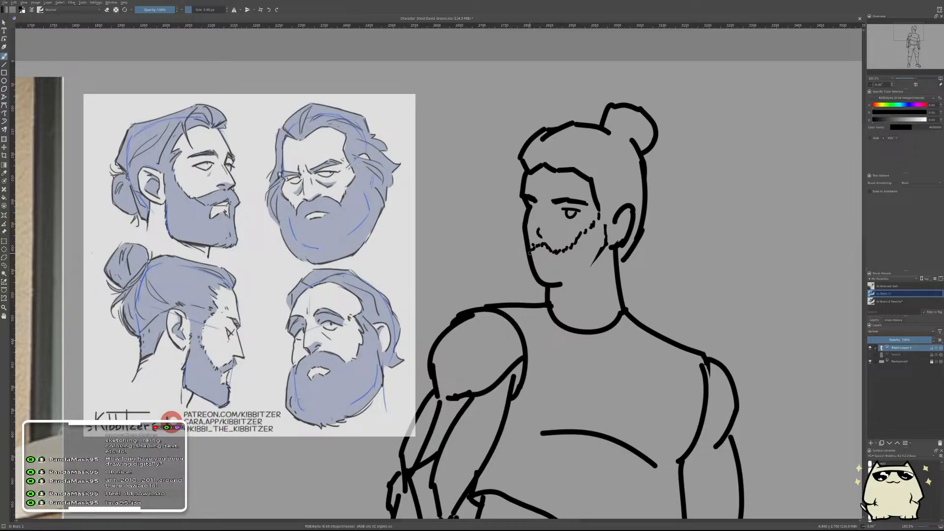
- Erase gaps into the cheek beard line and clear the smooth contour at the front of the jaw
{"action": "key", "text": "e"}
{"action": "key", "text": "e"}
{"action": "key", "text": "e"}
{"action": "mouse_move", "coordinate": [573, 244]}
{"action": "left_mouse_down"}
{"action": "mouse_move", "coordinate": [582, 232]}
{"action": "mouse_move", "coordinate": [561, 257]}
{"action": "left_mouse_up"}
{"action": "mouse_move", "coordinate": [593, 229]}
{"action": "left_mouse_down"}
{"action": "mouse_move", "coordinate": [579, 254]}
{"action": "mouse_move", "coordinate": [589, 232]}
{"action": "mouse_move", "coordinate": [572, 256]}
{"action": "mouse_move", "coordinate": [578, 240]}
{"action": "mouse_move", "coordinate": [565, 255]}
{"action": "mouse_move", "coordinate": [547, 268]}
{"action": "left_mouse_up"}
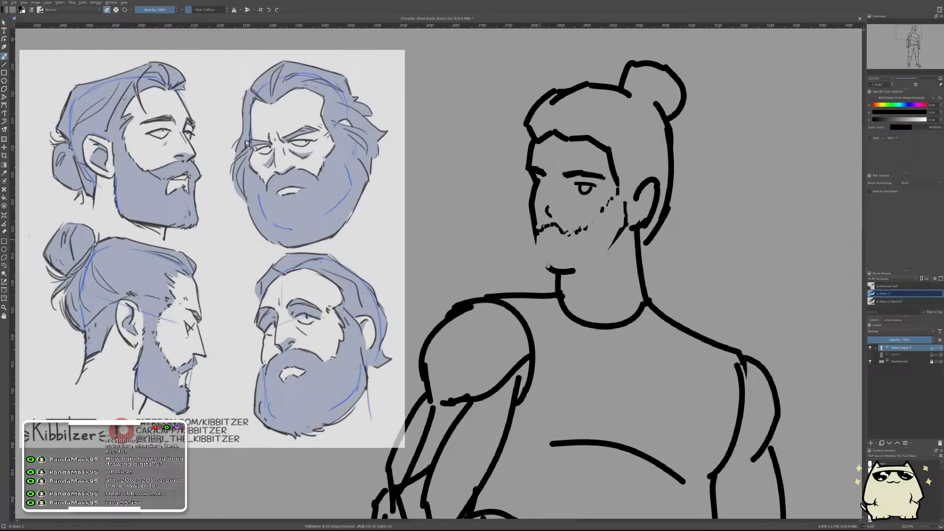
- Draw a jagged beard outline down the front of the jaw and around underneath the chin
{"action": "key", "text": "e"}
{"action": "left_click_drag", "start_coordinate": [536, 236], "coordinate": [539, 249]}
{"action": "key", "text": "ctrl+z"}
{"action": "mouse_move", "coordinate": [535, 238]}
{"action": "left_mouse_down"}
{"action": "mouse_move", "coordinate": [538, 262]}
{"action": "mouse_move", "coordinate": [553, 274]}
{"action": "left_mouse_up"}
{"action": "scroll", "coordinate": [589, 259], "scroll_direction": "down", "scroll_amount": 4}
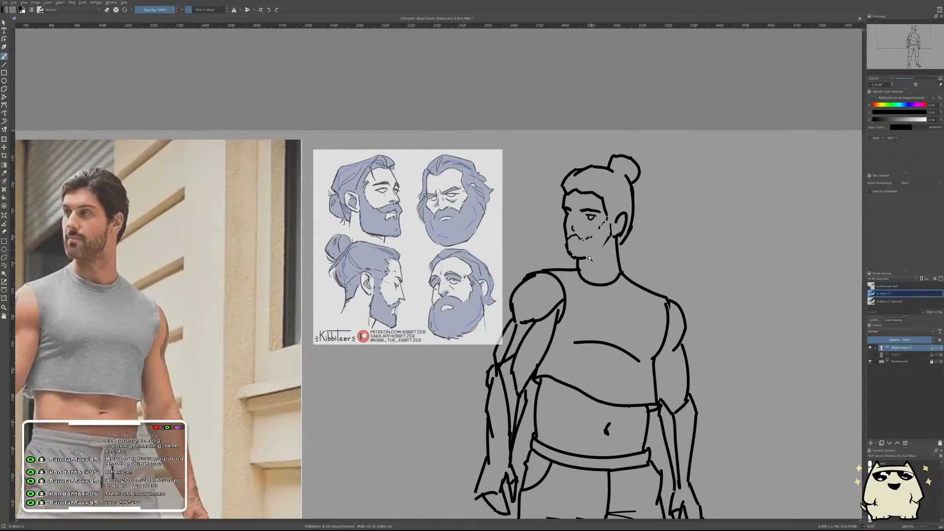
{"action": "scroll", "coordinate": [590, 259], "scroll_direction": "up", "scroll_amount": 8}
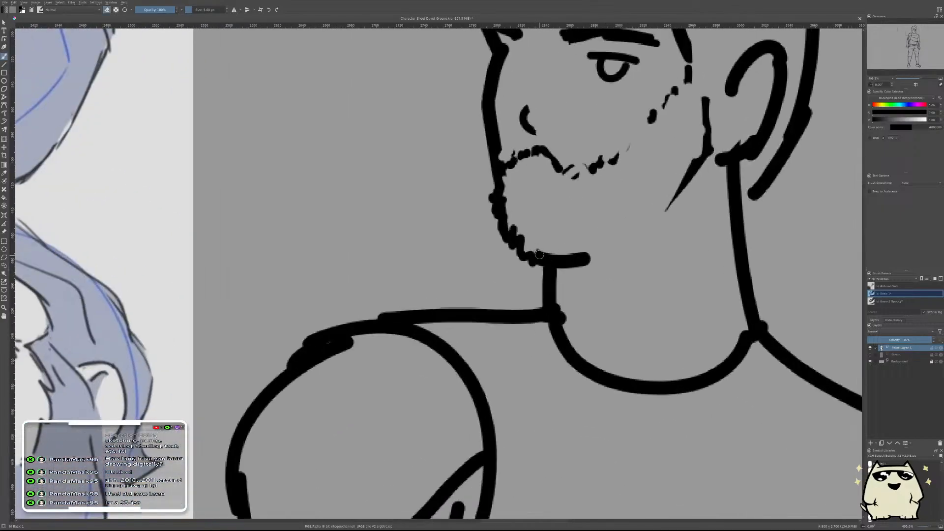
{"action": "mouse_move", "coordinate": [539, 255]}
{"action": "left_mouse_down"}
{"action": "mouse_move", "coordinate": [586, 259]}
{"action": "mouse_move", "coordinate": [538, 260]}
{"action": "mouse_move", "coordinate": [611, 267]}
{"action": "left_mouse_up"}
{"action": "key", "text": "e"}
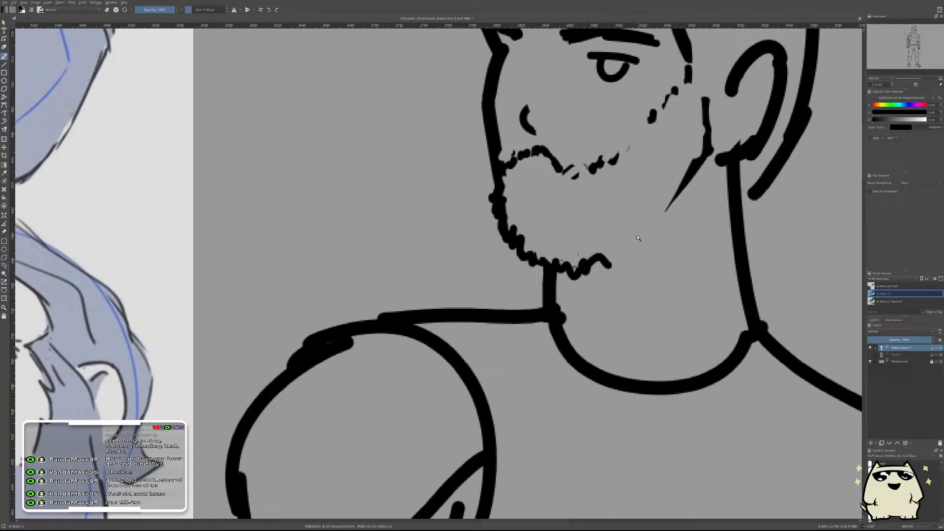
- Replace the straight jaw line below the ear with broken beard strokes curving down to the chin
{"action": "scroll", "coordinate": [638, 238], "scroll_direction": "down", "scroll_amount": 7}
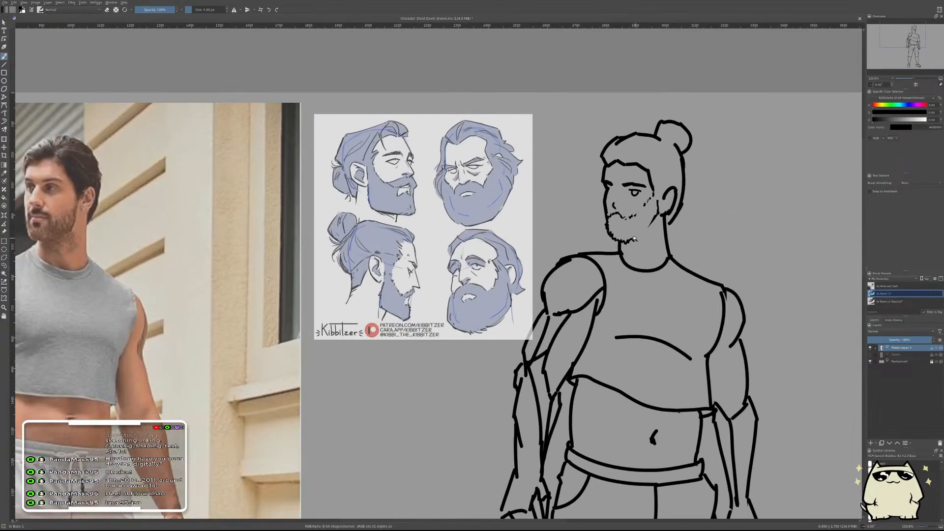
{"action": "scroll", "coordinate": [648, 237], "scroll_direction": "up", "scroll_amount": 4}
{"action": "scroll", "coordinate": [647, 227], "scroll_direction": "down", "scroll_amount": 1}
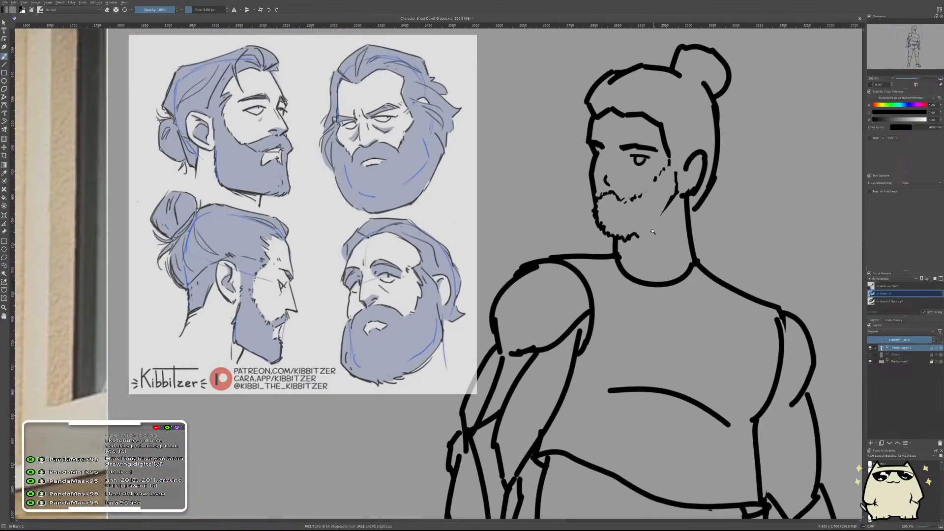
{"action": "scroll", "coordinate": [648, 241], "scroll_direction": "up", "scroll_amount": 2}
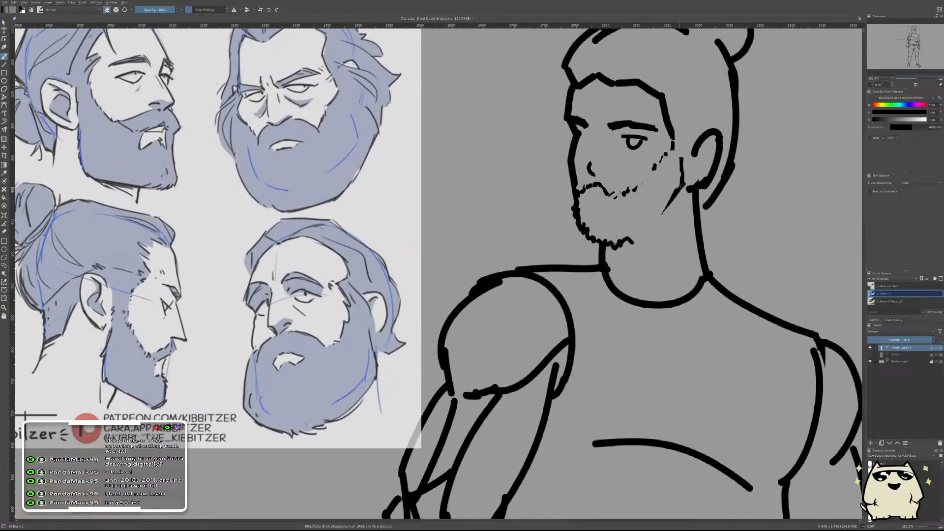
{"action": "left_click_drag", "start_coordinate": [683, 181], "coordinate": [658, 219]}
{"action": "key", "text": "e"}
{"action": "mouse_move", "coordinate": [682, 162]}
{"action": "left_mouse_down"}
{"action": "mouse_move", "coordinate": [686, 184]}
{"action": "mouse_move", "coordinate": [699, 185]}
{"action": "mouse_move", "coordinate": [684, 177]}
{"action": "mouse_move", "coordinate": [684, 203]}
{"action": "mouse_move", "coordinate": [637, 241]}
{"action": "mouse_move", "coordinate": [650, 236]}
{"action": "left_mouse_up"}
{"action": "key", "text": "ctrl+z"}
{"action": "key", "text": "ctrl+z"}
{"action": "key", "text": "e"}
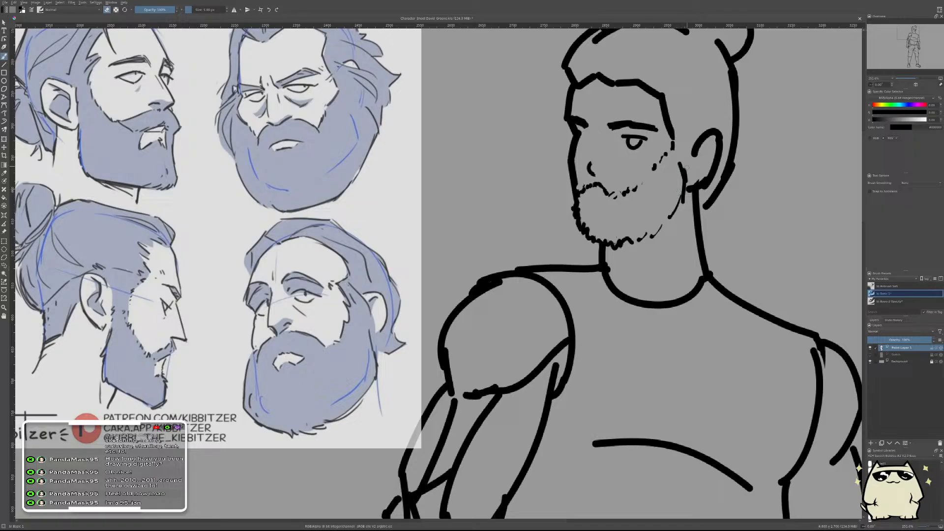
{"action": "left_click_drag", "start_coordinate": [686, 168], "coordinate": [681, 162]}
- Examine the bearded head at several scales, mirrored and unmirrored, against the reference heads and photo
{"action": "scroll", "coordinate": [693, 172], "scroll_direction": "down", "scroll_amount": 8}
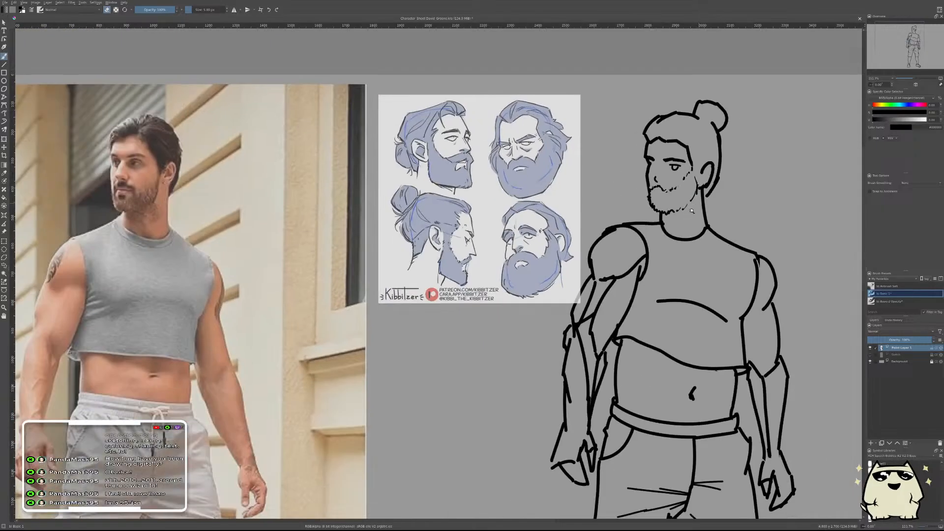
{"action": "scroll", "coordinate": [692, 215], "scroll_direction": "up", "scroll_amount": 2}
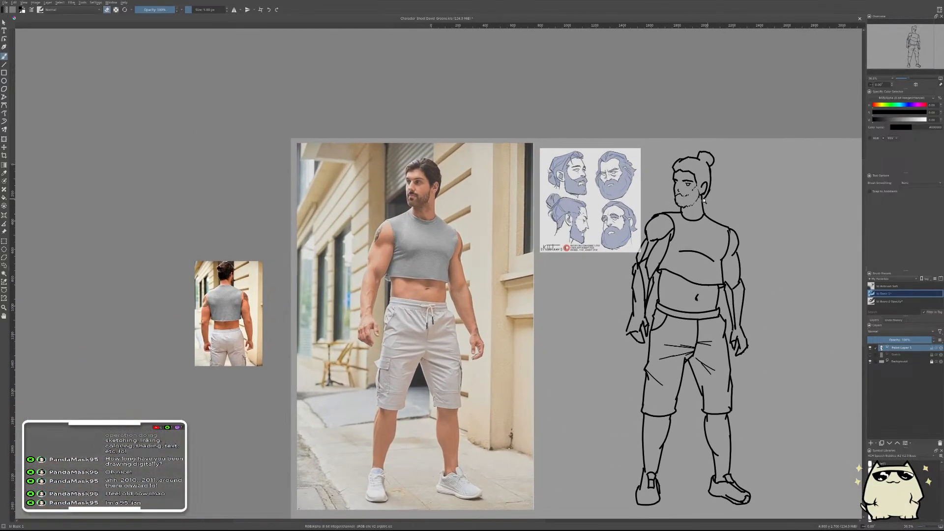
{"action": "key", "text": "m"}
{"action": "left_click_drag", "start_coordinate": [496, 264], "coordinate": [714, 266]}
{"action": "scroll", "coordinate": [563, 293], "scroll_direction": "up", "scroll_amount": 5}
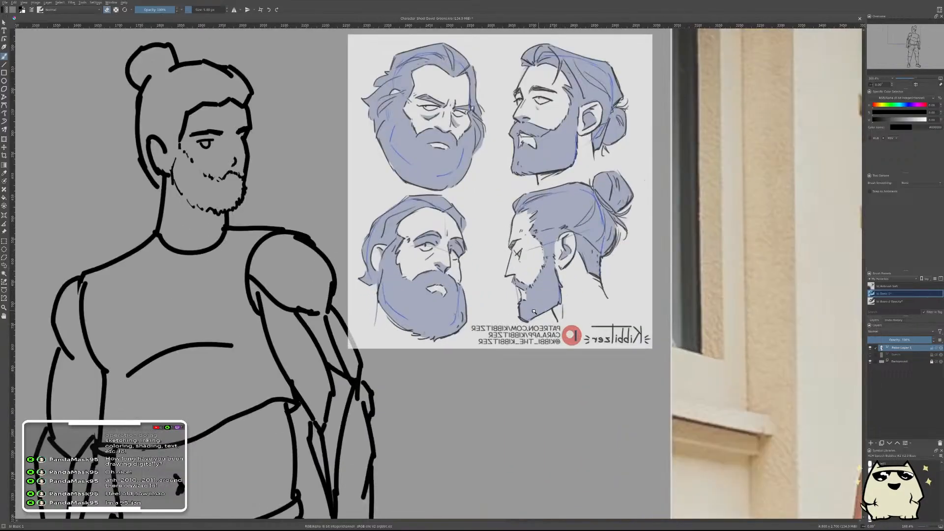
{"action": "scroll", "coordinate": [563, 293], "scroll_direction": "down", "scroll_amount": 5}
{"action": "scroll", "coordinate": [563, 293], "scroll_direction": "up", "scroll_amount": 6}
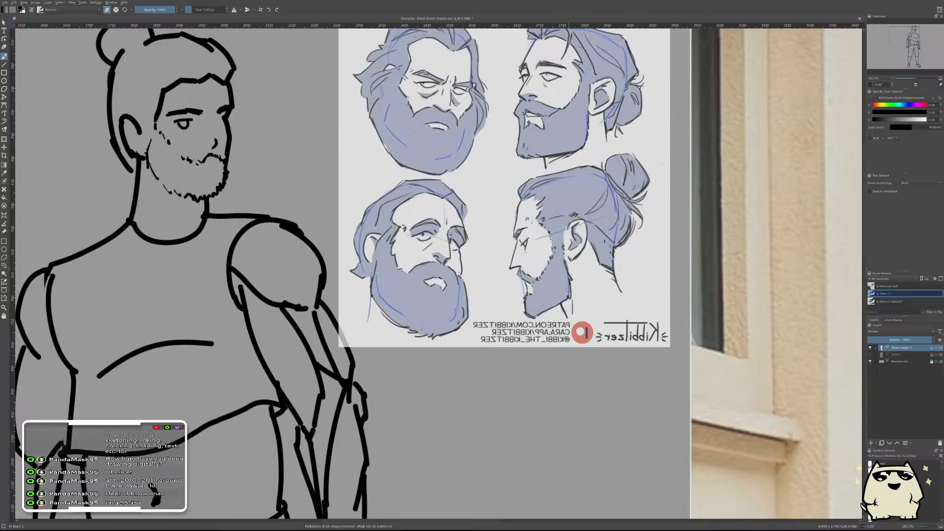
{"action": "left_click_drag", "start_coordinate": [534, 288], "coordinate": [638, 277]}
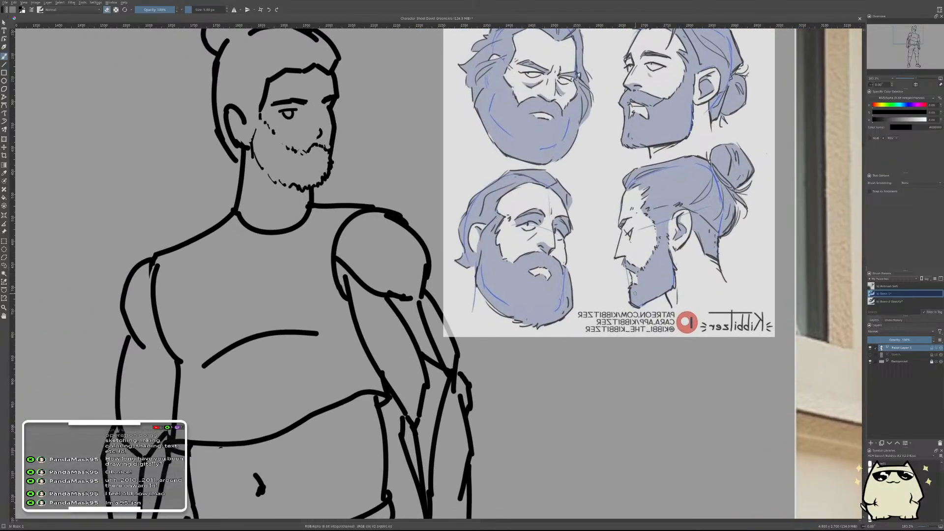
{"action": "left_click_drag", "start_coordinate": [386, 202], "coordinate": [555, 238]}
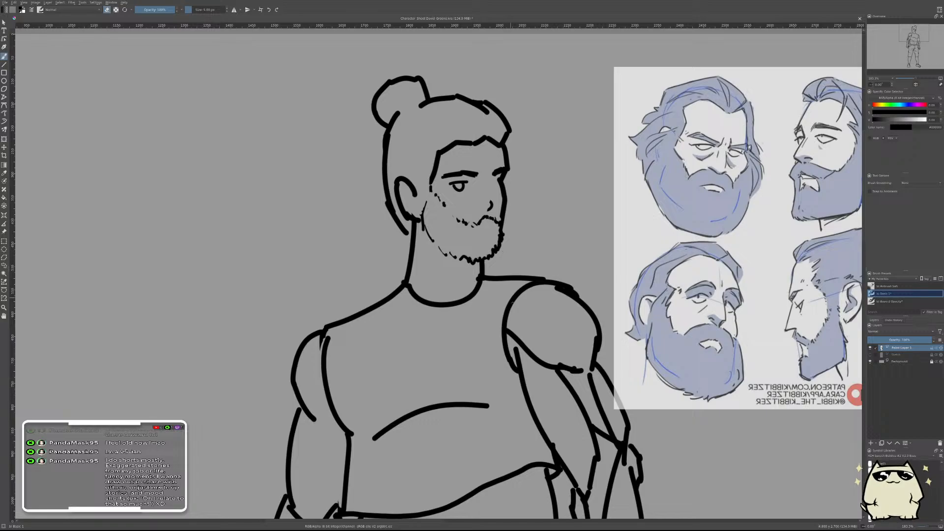
{"action": "scroll", "coordinate": [536, 225], "scroll_direction": "down", "scroll_amount": 3}
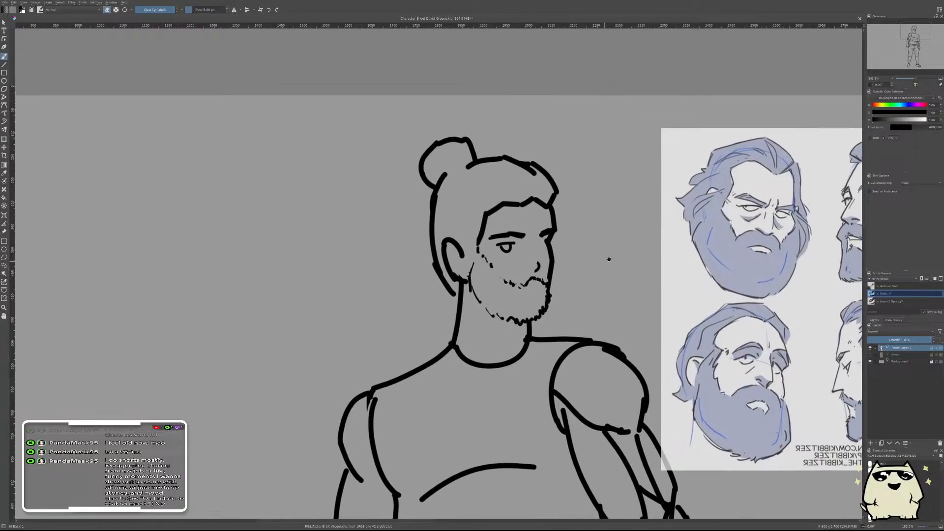
{"action": "key", "text": "m"}
{"action": "scroll", "coordinate": [589, 303], "scroll_direction": "up", "scroll_amount": 3}
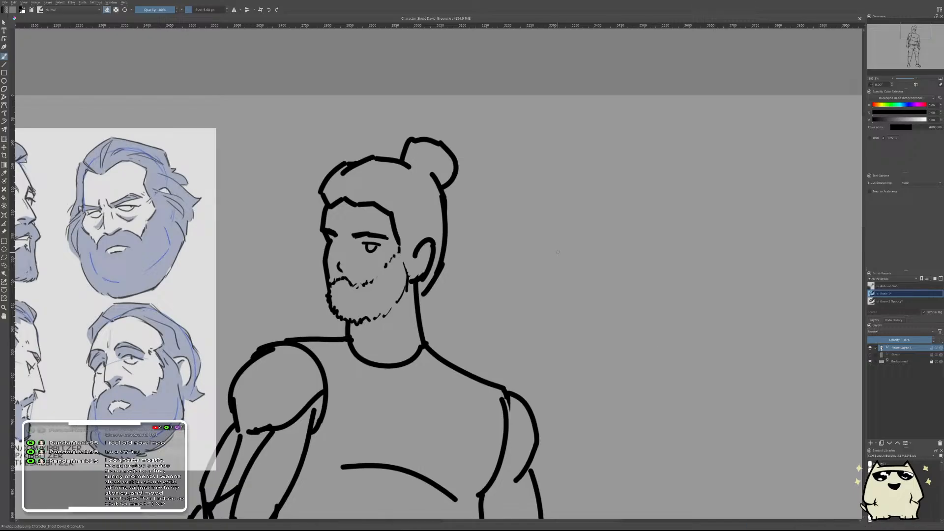
{"action": "left_click_drag", "start_coordinate": [532, 260], "coordinate": [681, 245]}
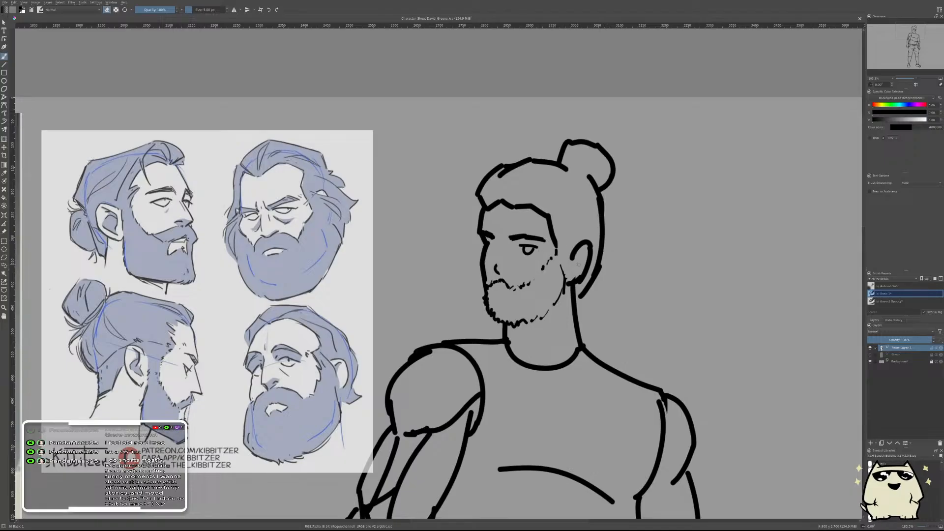
{"action": "scroll", "coordinate": [599, 244], "scroll_direction": "down", "scroll_amount": 5}
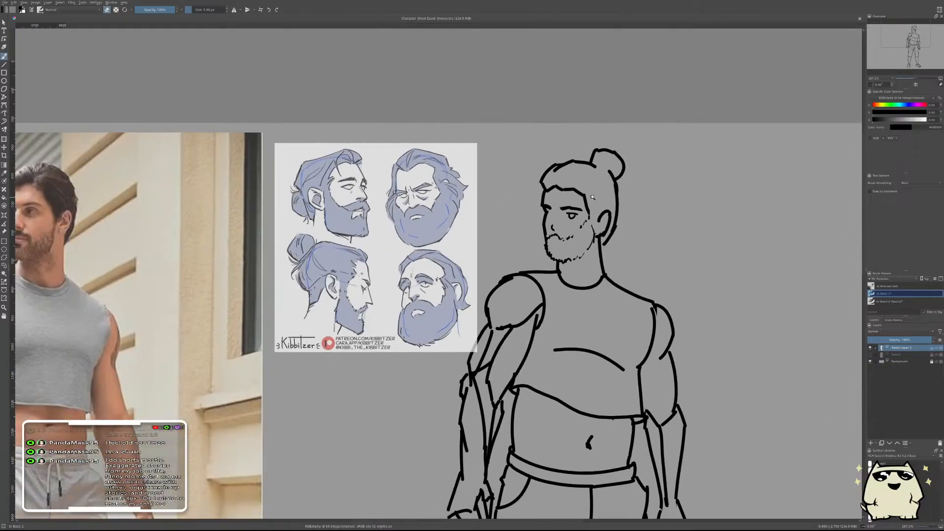
{"action": "scroll", "coordinate": [439, 273], "scroll_direction": "up", "scroll_amount": 2}
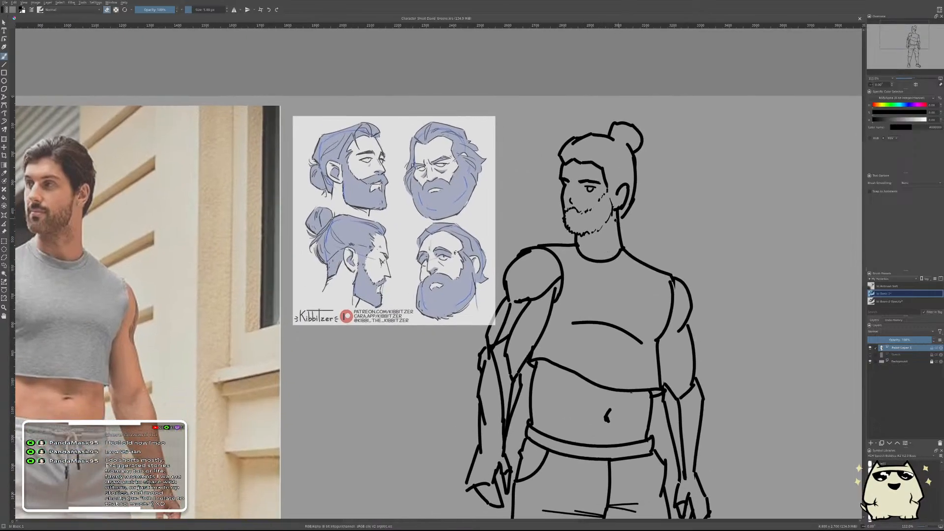
{"action": "scroll", "coordinate": [585, 244], "scroll_direction": "up", "scroll_amount": 3}
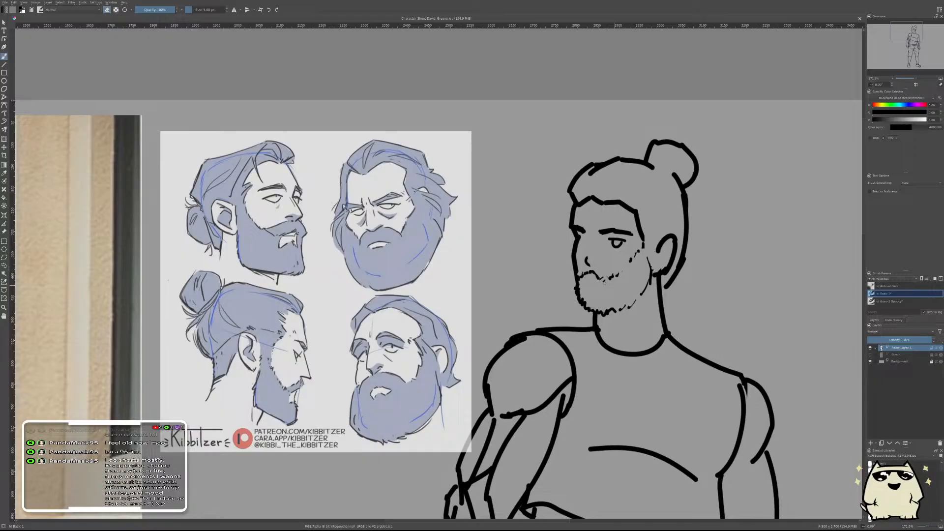
{"action": "scroll", "coordinate": [604, 283], "scroll_direction": "up", "scroll_amount": 2}
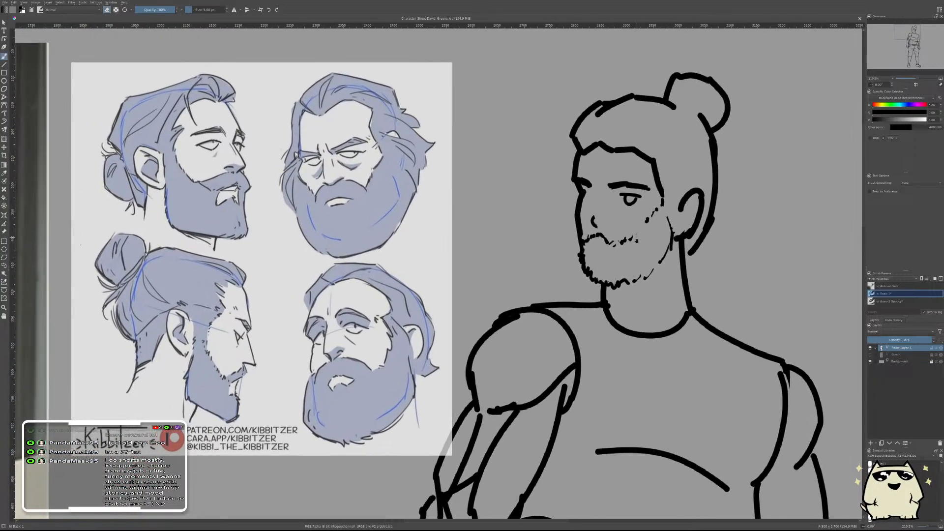
- Rework the front of the moustache so its ragged tip bulges slightly past the face contour
{"action": "left_click_drag", "start_coordinate": [597, 294], "coordinate": [641, 253]}
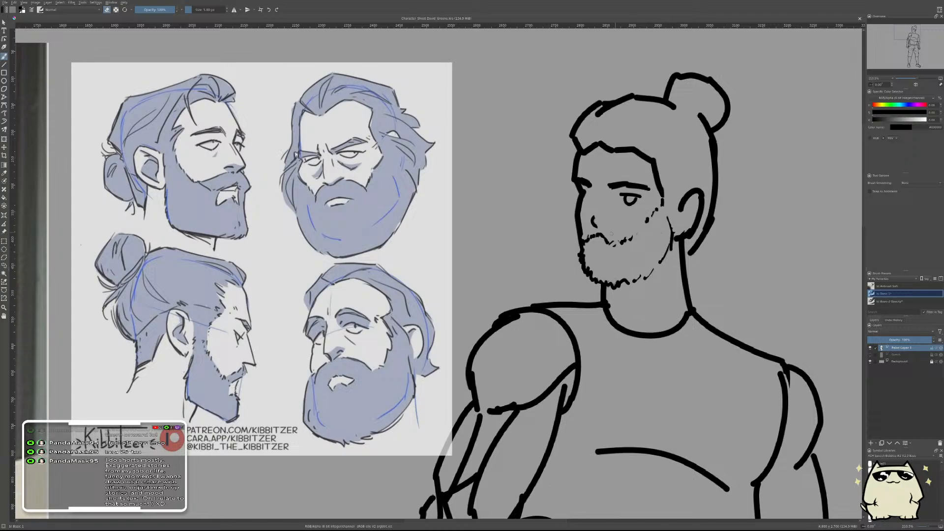
{"action": "key", "text": "e"}
{"action": "left_click_drag", "start_coordinate": [581, 232], "coordinate": [578, 252]}
{"action": "key", "text": "e"}
{"action": "key", "text": "ctrl+z"}
{"action": "key", "text": "ctrl+z"}
{"action": "key", "text": "e"}
{"action": "scroll", "coordinate": [437, 270], "scroll_direction": "down", "scroll_amount": 4}
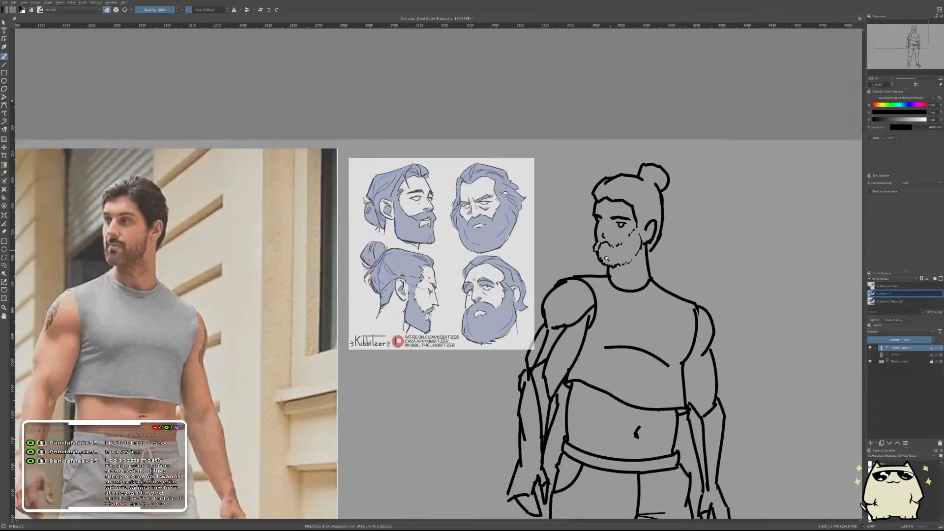
- Redraw the front hairline above the forehead with short, slanted hair strands in place of the smooth line
{"action": "scroll", "coordinate": [437, 270], "scroll_direction": "up", "scroll_amount": 4}
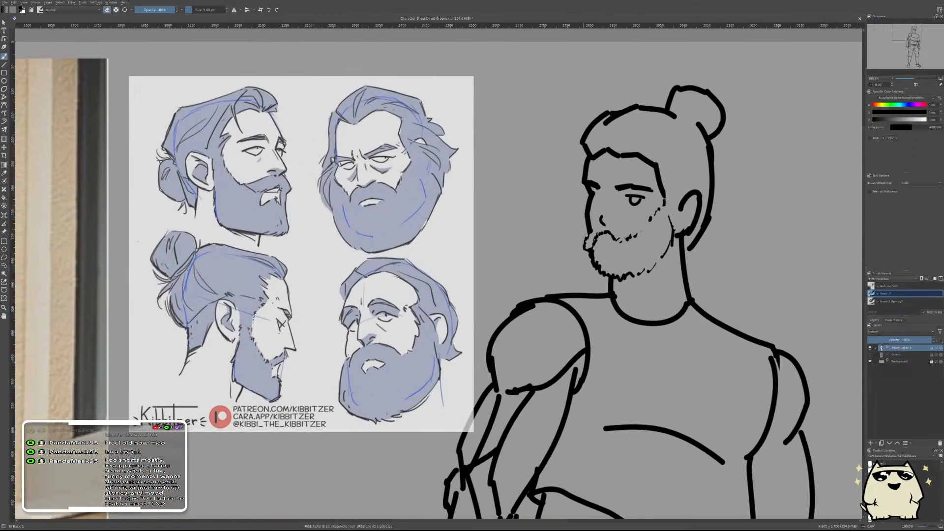
{"action": "scroll", "coordinate": [647, 251], "scroll_direction": "down", "scroll_amount": 3}
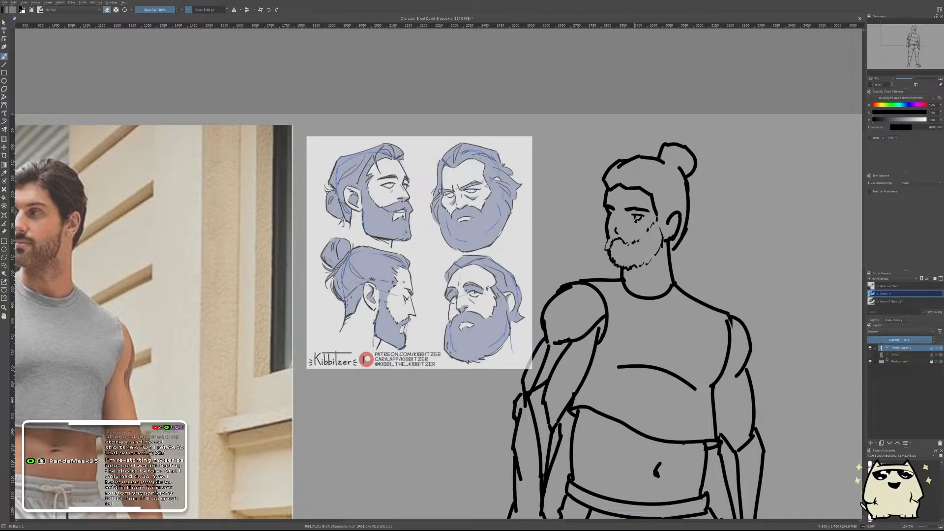
{"action": "scroll", "coordinate": [631, 192], "scroll_direction": "up", "scroll_amount": 3}
{"action": "scroll", "coordinate": [631, 191], "scroll_direction": "up", "scroll_amount": 4}
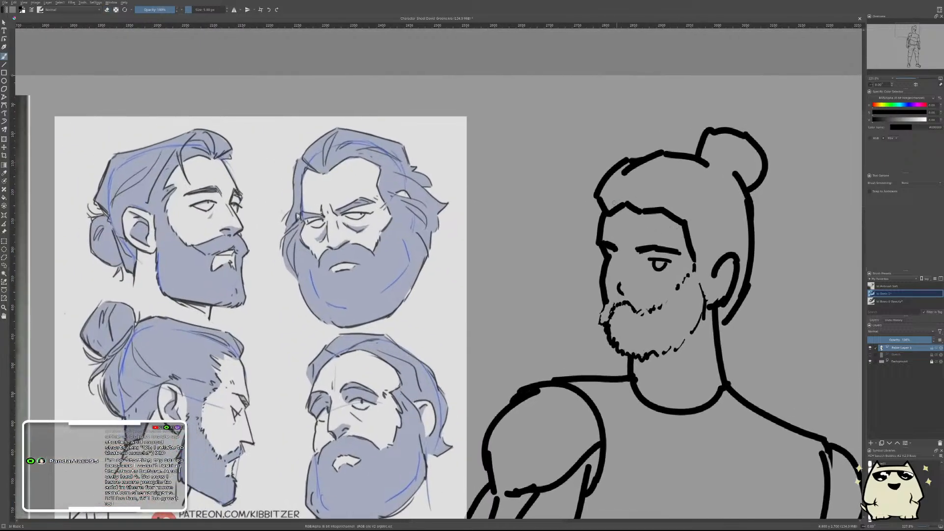
{"action": "mouse_move", "coordinate": [617, 206]}
{"action": "left_mouse_down"}
{"action": "mouse_move", "coordinate": [630, 196]}
{"action": "mouse_move", "coordinate": [615, 211]}
{"action": "mouse_move", "coordinate": [665, 211]}
{"action": "mouse_move", "coordinate": [684, 223]}
{"action": "mouse_move", "coordinate": [691, 253]}
{"action": "left_mouse_up"}
{"action": "key", "text": "e"}
{"action": "key", "text": "e"}
{"action": "mouse_move", "coordinate": [625, 209]}
{"action": "left_mouse_down"}
{"action": "mouse_move", "coordinate": [643, 193]}
{"action": "mouse_move", "coordinate": [660, 195]}
{"action": "mouse_move", "coordinate": [646, 208]}
{"action": "mouse_move", "coordinate": [703, 182]}
{"action": "mouse_move", "coordinate": [692, 189]}
{"action": "left_mouse_up"}
{"action": "key", "text": "ctrl+z"}
{"action": "key", "text": "e"}
{"action": "key", "text": "e"}
{"action": "key", "text": "e"}
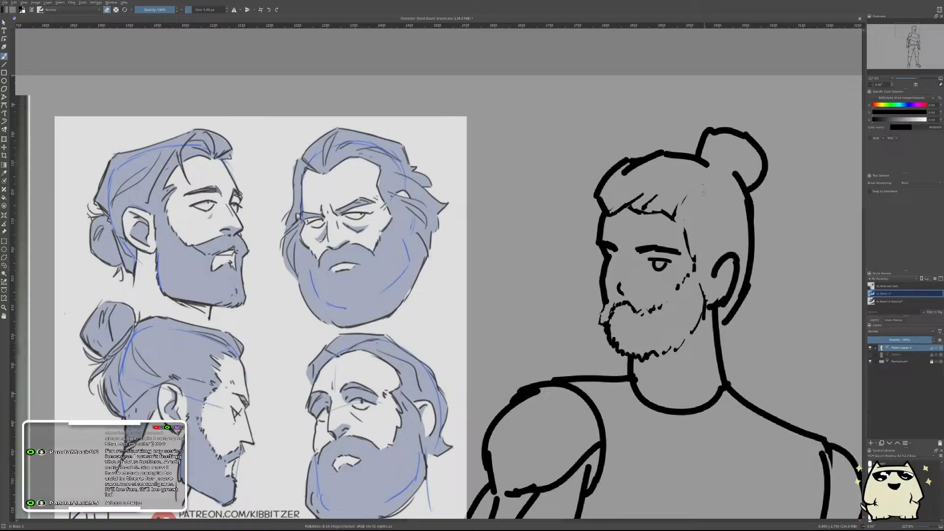
- Draw tapered hair strands sweeping up from the temple in front of the ear
{"action": "key", "text": "e"}
{"action": "mouse_move", "coordinate": [687, 240]}
{"action": "left_mouse_down"}
{"action": "mouse_move", "coordinate": [706, 194]}
{"action": "mouse_move", "coordinate": [697, 214]}
{"action": "mouse_move", "coordinate": [704, 206]}
{"action": "left_mouse_up"}
{"action": "key", "text": "e"}
{"action": "key", "text": "e"}
{"action": "key", "text": "e"}
- Trim the overlapping strokes on the front crown outline and undo the trial stroke below the bun
{"action": "left_click_drag", "start_coordinate": [635, 164], "coordinate": [625, 170]}
{"action": "key", "text": "e"}
{"action": "left_click_drag", "start_coordinate": [724, 159], "coordinate": [739, 175]}
{"action": "key", "text": "ctrl+z"}
{"action": "key", "text": "e"}
{"action": "scroll", "coordinate": [719, 186], "scroll_direction": "down", "scroll_amount": 3}
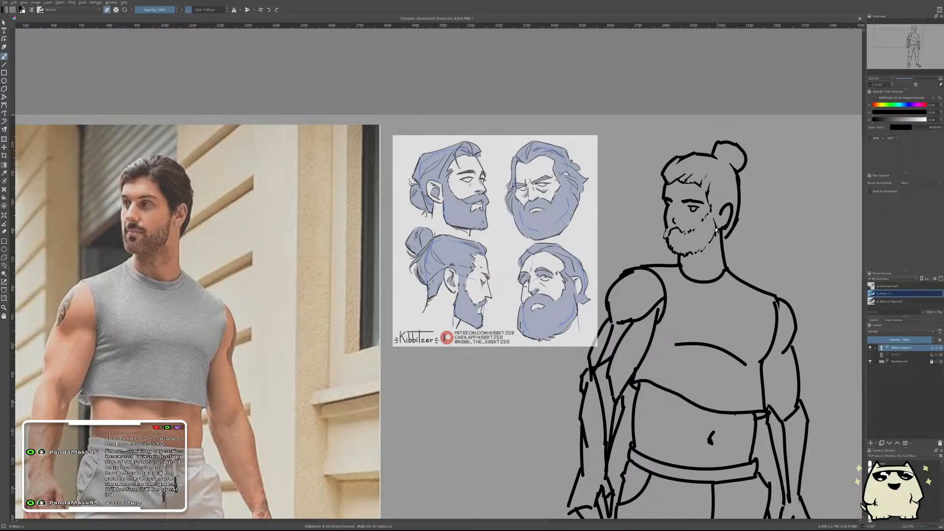
- Thin the thick outline along the back of the head, from below the bun down to the nape
{"action": "scroll", "coordinate": [747, 244], "scroll_direction": "up", "scroll_amount": 2}
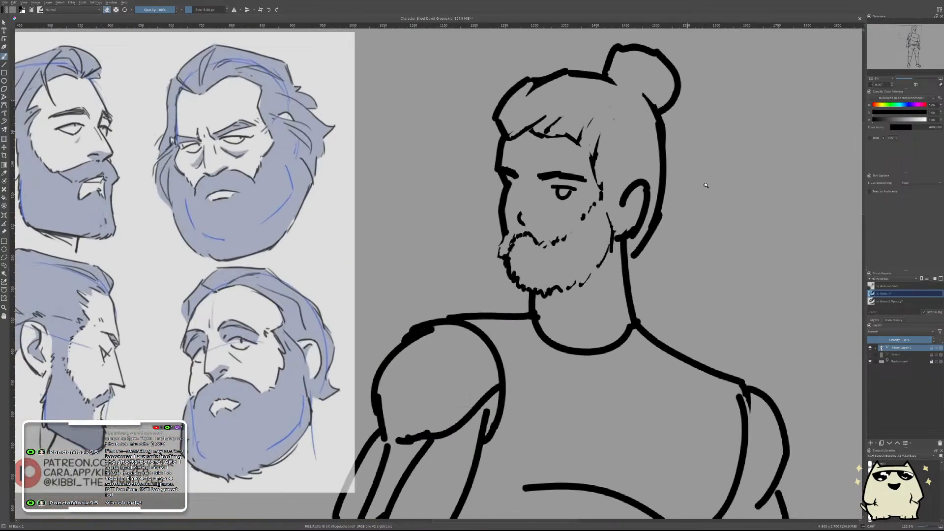
{"action": "key", "text": "e"}
{"action": "left_click_drag", "start_coordinate": [654, 128], "coordinate": [656, 181]}
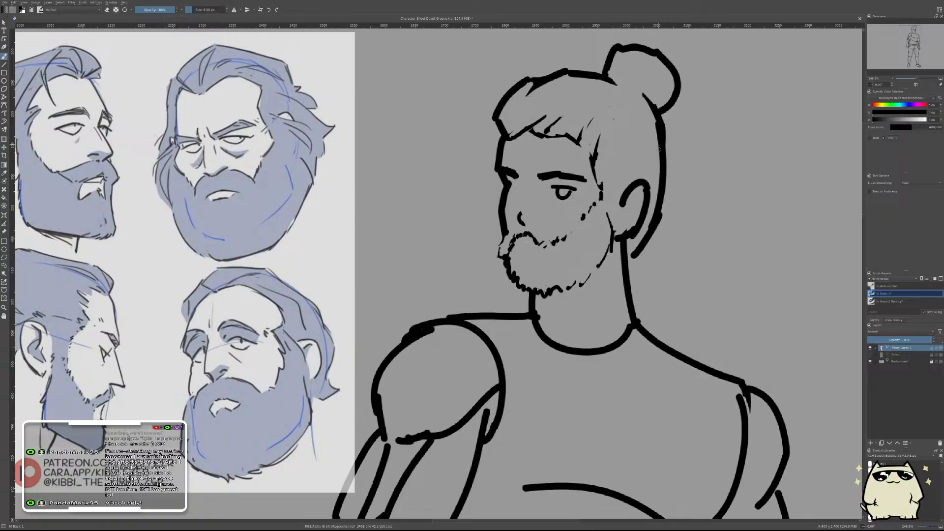
{"action": "key", "text": "e"}
{"action": "mouse_move", "coordinate": [655, 126]}
{"action": "left_mouse_down"}
{"action": "mouse_move", "coordinate": [660, 184]}
{"action": "mouse_move", "coordinate": [658, 142]}
{"action": "left_mouse_up"}
{"action": "left_click_drag", "start_coordinate": [659, 186], "coordinate": [639, 247]}
{"action": "left_click_drag", "start_coordinate": [654, 216], "coordinate": [633, 270]}
{"action": "key", "text": "e"}
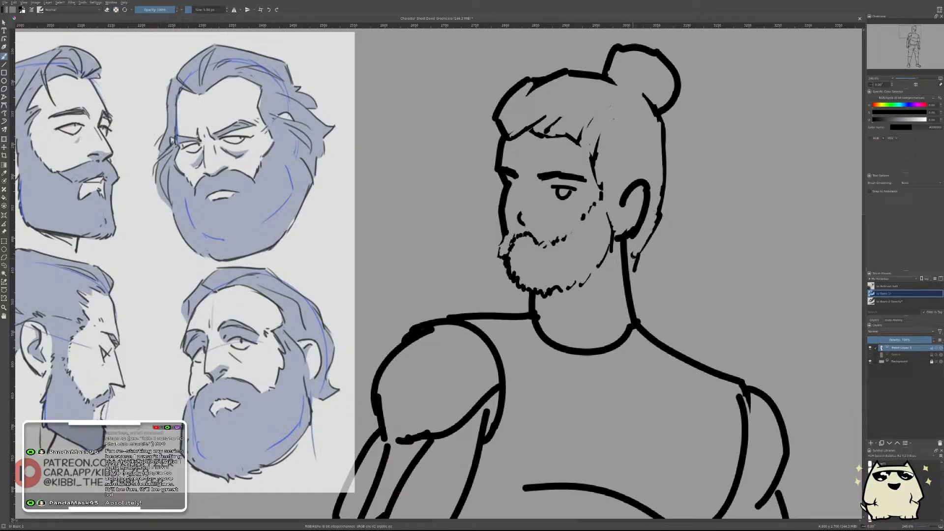
- Refine the nape hairline behind the ear into a thin angled line with a short stroke joining it to the ear
{"action": "scroll", "coordinate": [673, 232], "scroll_direction": "down", "scroll_amount": 3}
{"action": "scroll", "coordinate": [674, 232], "scroll_direction": "up", "scroll_amount": 3}
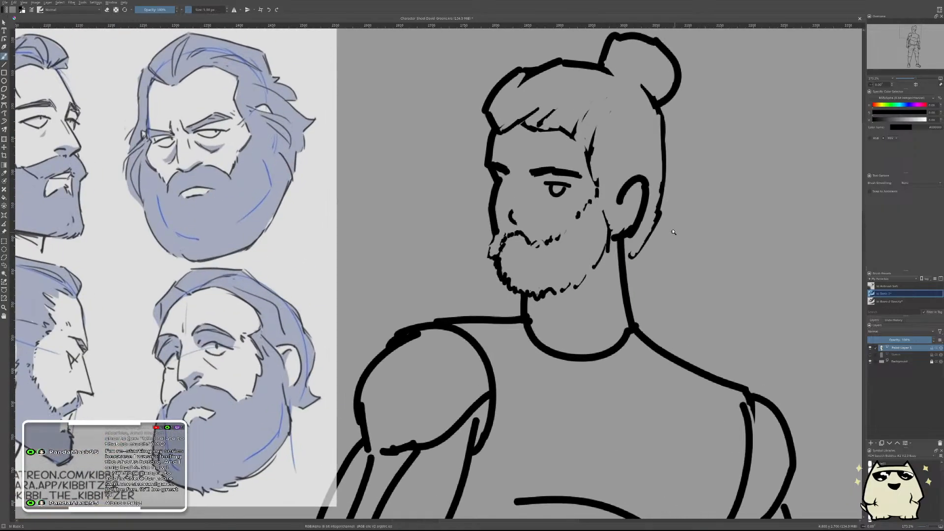
{"action": "scroll", "coordinate": [673, 232], "scroll_direction": "down", "scroll_amount": 3}
{"action": "scroll", "coordinate": [664, 221], "scroll_direction": "up", "scroll_amount": 5}
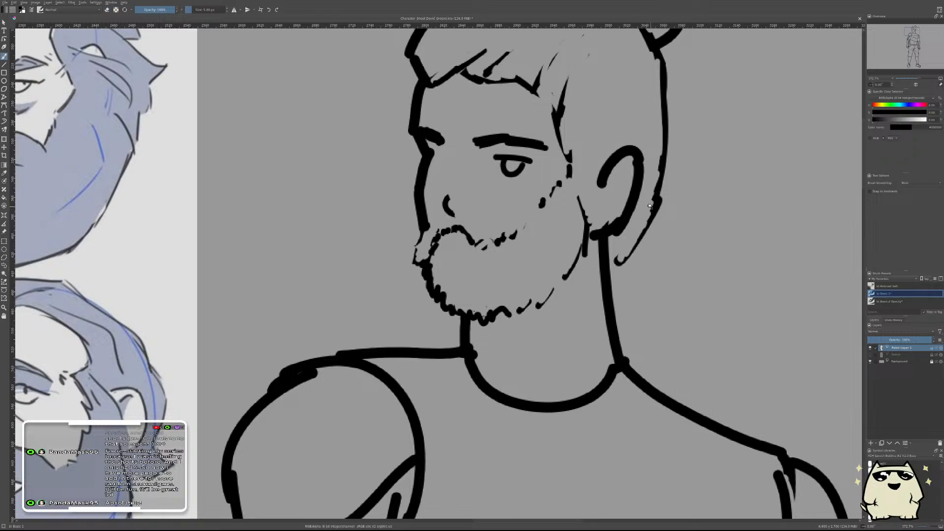
{"action": "scroll", "coordinate": [649, 206], "scroll_direction": "down", "scroll_amount": 2}
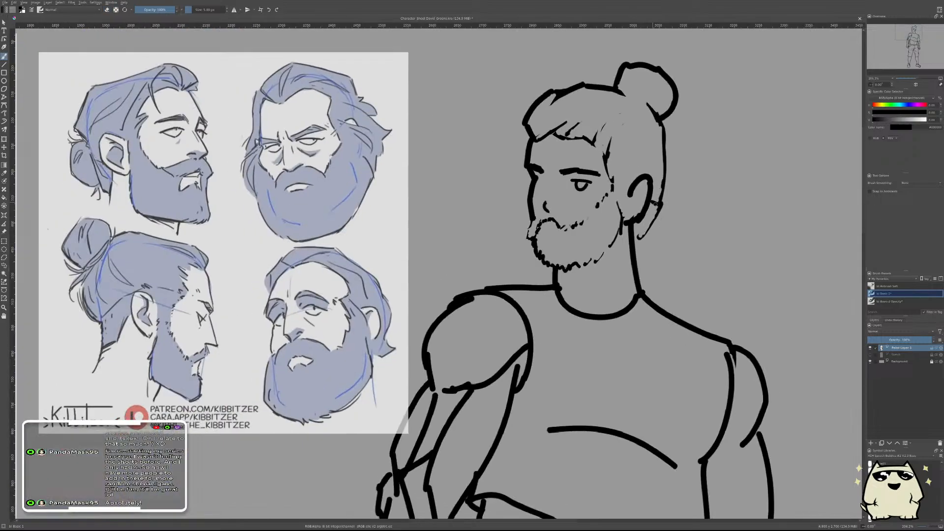
{"action": "mouse_move", "coordinate": [658, 207]}
{"action": "left_mouse_down"}
{"action": "mouse_move", "coordinate": [634, 236]}
{"action": "mouse_move", "coordinate": [649, 228]}
{"action": "left_mouse_up"}
{"action": "key", "text": "e"}
- Check the whole figure against the photo and head references in mirrored and unmirrored views
{"action": "scroll", "coordinate": [661, 207], "scroll_direction": "down", "scroll_amount": 6}
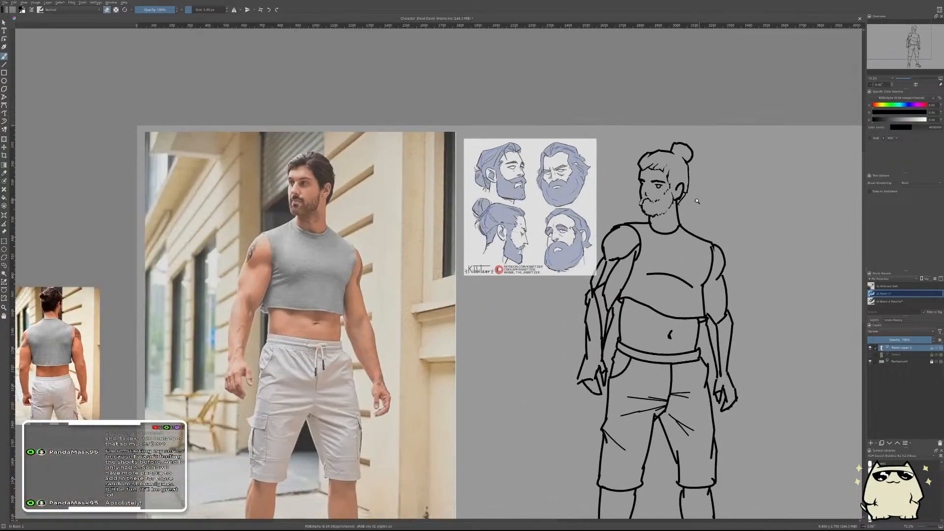
{"action": "mouse_move", "coordinate": [696, 201]}
{"action": "left_mouse_down"}
{"action": "mouse_move", "coordinate": [701, 192]}
{"action": "mouse_move", "coordinate": [722, 205]}
{"action": "mouse_move", "coordinate": [739, 199]}
{"action": "mouse_move", "coordinate": [741, 178]}
{"action": "mouse_move", "coordinate": [708, 200]}
{"action": "mouse_move", "coordinate": [638, 202]}
{"action": "left_mouse_up"}
{"action": "key", "text": "m"}
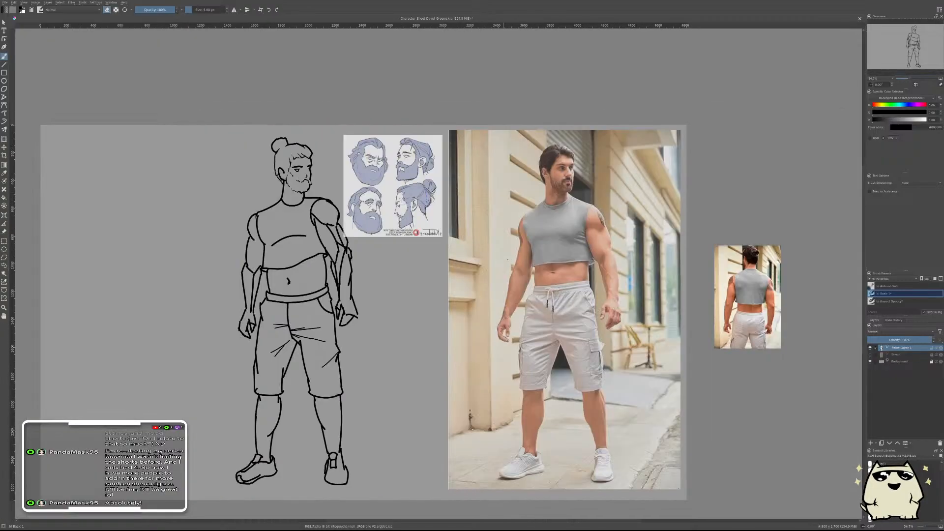
{"action": "left_click_drag", "start_coordinate": [454, 260], "coordinate": [604, 300]}
{"action": "key", "text": "m"}
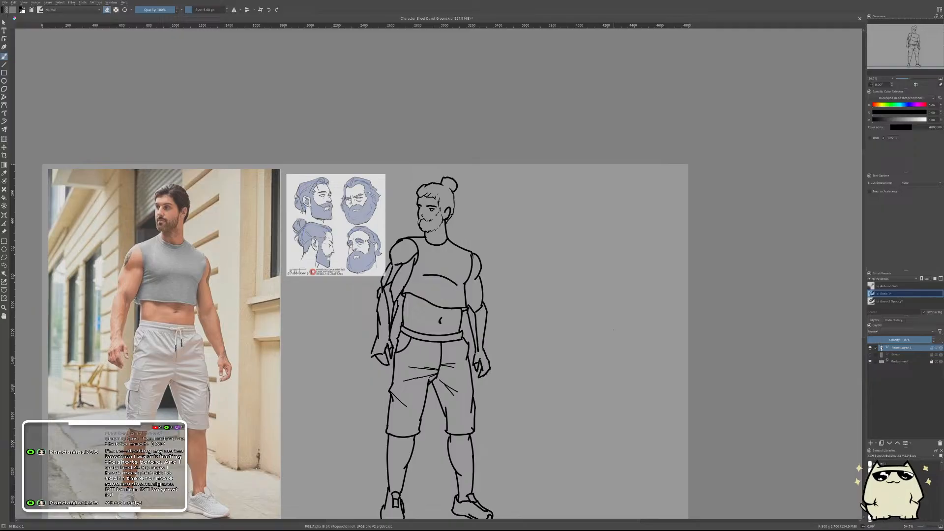
{"action": "left_click_drag", "start_coordinate": [493, 186], "coordinate": [597, 239]}
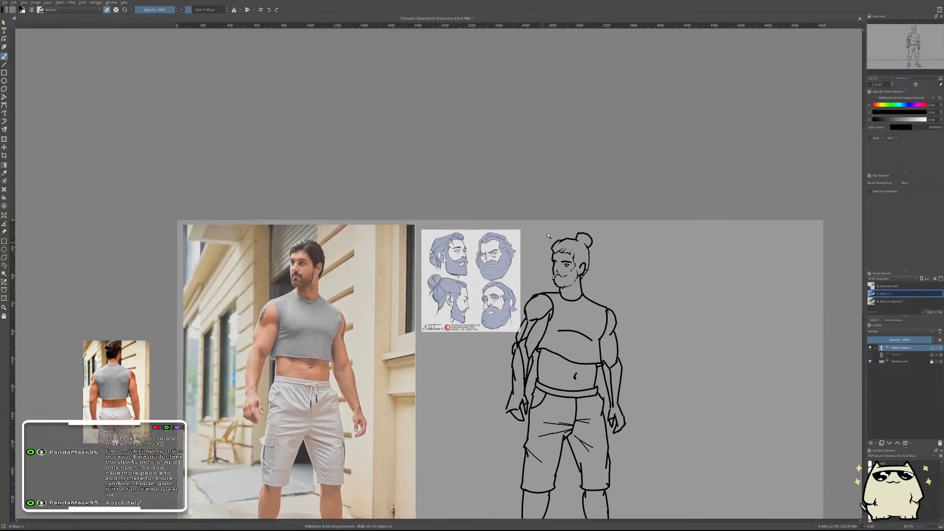
{"action": "scroll", "coordinate": [596, 239], "scroll_direction": "up", "scroll_amount": 5}
{"action": "scroll", "coordinate": [660, 225], "scroll_direction": "up", "scroll_amount": 2}
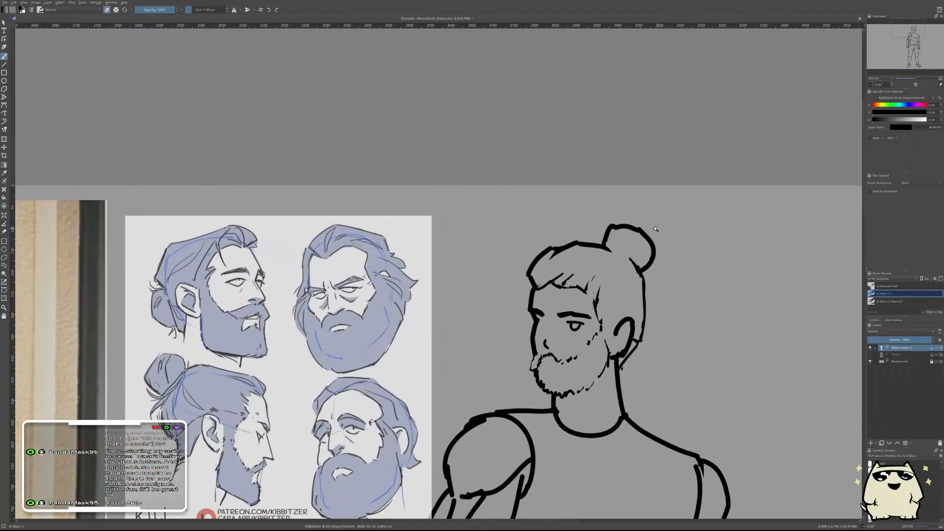
- Draw two curved hair strands inside the bun that follow its outline, undoing the trial strokes and keeping the lines thin
{"action": "scroll", "coordinate": [657, 226], "scroll_direction": "up", "scroll_amount": 3}
{"action": "mouse_move", "coordinate": [605, 260]}
{"action": "left_mouse_down"}
{"action": "mouse_move", "coordinate": [621, 239]}
{"action": "mouse_move", "coordinate": [600, 254]}
{"action": "left_mouse_up"}
{"action": "key", "text": "ctrl+z"}
{"action": "mouse_move", "coordinate": [603, 244]}
{"action": "left_mouse_down"}
{"action": "mouse_move", "coordinate": [619, 235]}
{"action": "mouse_move", "coordinate": [640, 273]}
{"action": "left_mouse_up"}
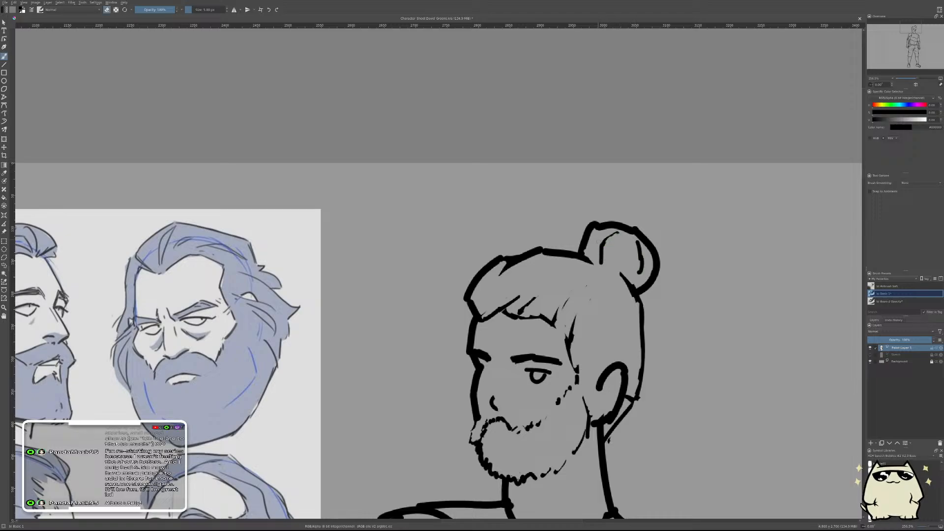
{"action": "key", "text": "ctrl+z"}
{"action": "key", "text": "ctrl+z"}
{"action": "key", "text": "ctrl+z"}
{"action": "key", "text": "ctrl+z"}
{"action": "scroll", "coordinate": [638, 256], "scroll_direction": "down", "scroll_amount": 3}
{"action": "scroll", "coordinate": [647, 248], "scroll_direction": "up", "scroll_amount": 3}
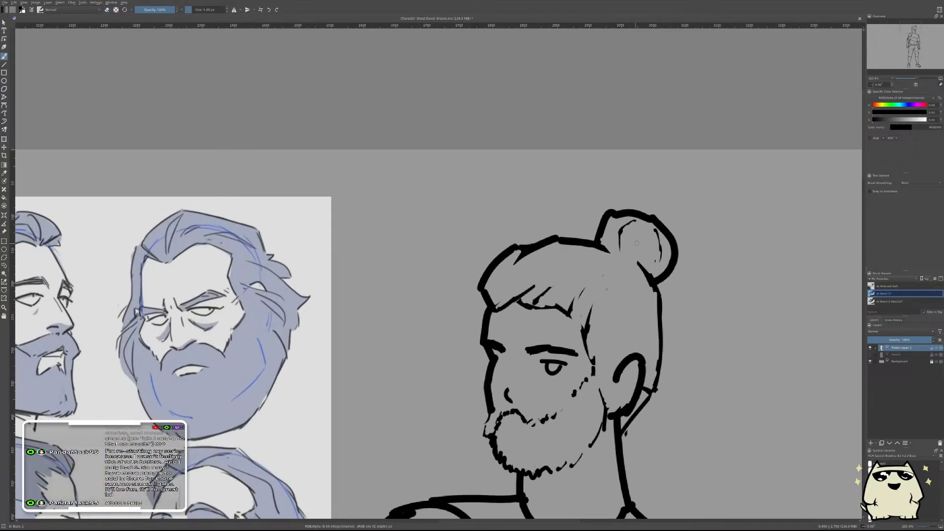
- Add short, tapered hair strands in the middle of the bun to suggest the twisted hair
{"action": "mouse_move", "coordinate": [639, 229]}
{"action": "left_mouse_down"}
{"action": "mouse_move", "coordinate": [640, 254]}
{"action": "mouse_move", "coordinate": [650, 252]}
{"action": "mouse_move", "coordinate": [638, 230]}
{"action": "left_mouse_up"}
{"action": "key", "text": "e"}
{"action": "scroll", "coordinate": [675, 216], "scroll_direction": "down", "scroll_amount": 2}
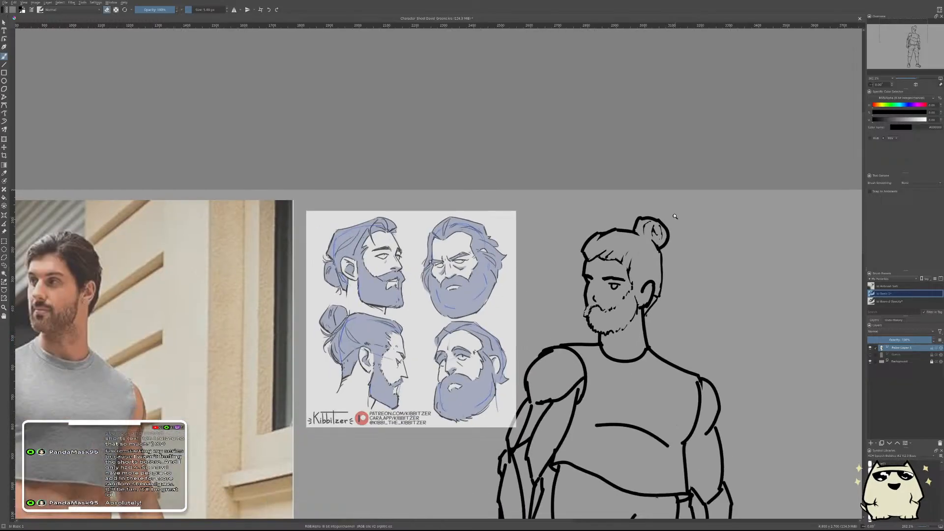
{"action": "scroll", "coordinate": [675, 217], "scroll_direction": "down", "scroll_amount": 4}
{"action": "scroll", "coordinate": [678, 212], "scroll_direction": "up", "scroll_amount": 6}
{"action": "scroll", "coordinate": [682, 207], "scroll_direction": "down", "scroll_amount": 3}
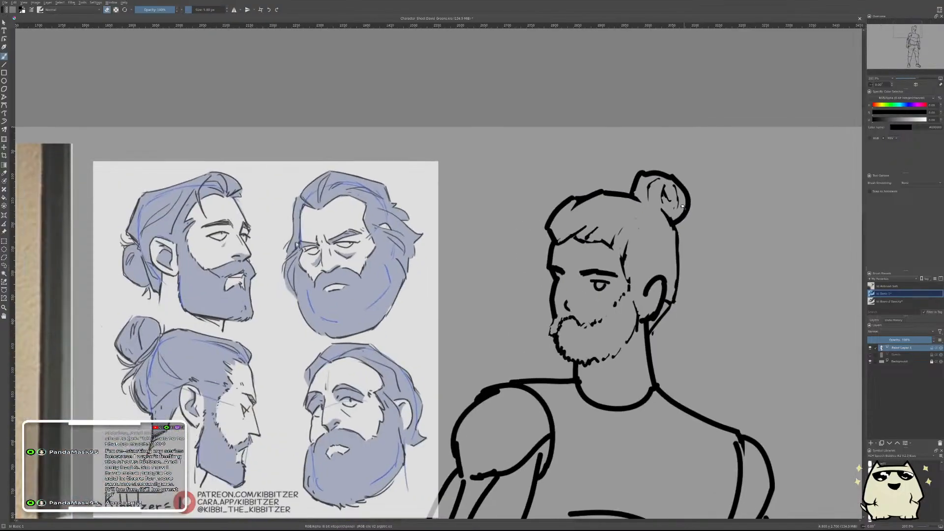
- Thin the ear's outline and draw a small angled fold inside the ear
{"action": "scroll", "coordinate": [682, 206], "scroll_direction": "down", "scroll_amount": 2}
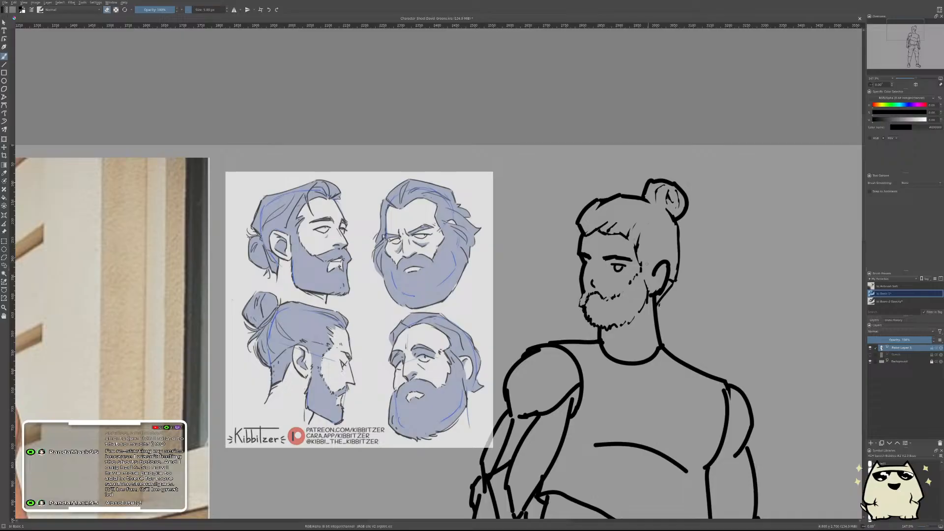
{"action": "scroll", "coordinate": [647, 264], "scroll_direction": "up", "scroll_amount": 2}
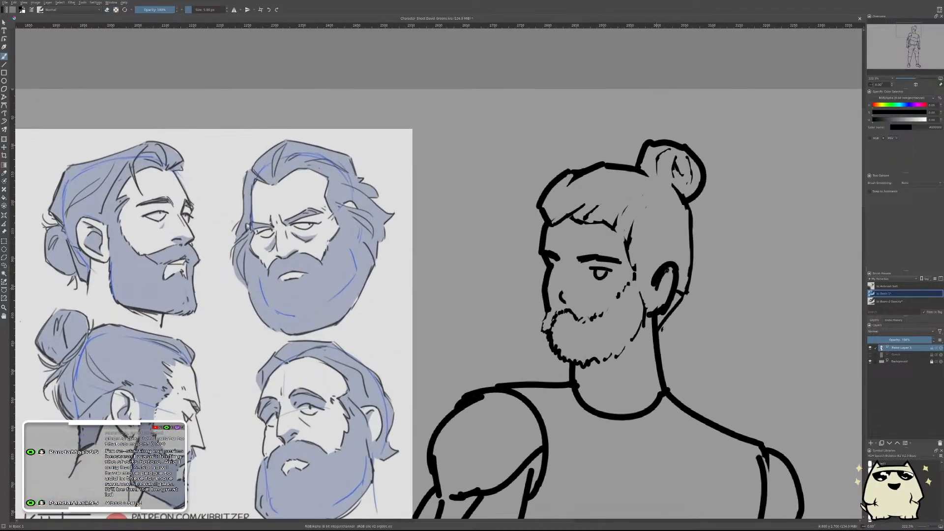
{"action": "key", "text": "e"}
{"action": "mouse_move", "coordinate": [671, 268]}
{"action": "left_mouse_down"}
{"action": "mouse_move", "coordinate": [673, 293]}
{"action": "mouse_move", "coordinate": [656, 308]}
{"action": "left_mouse_up"}
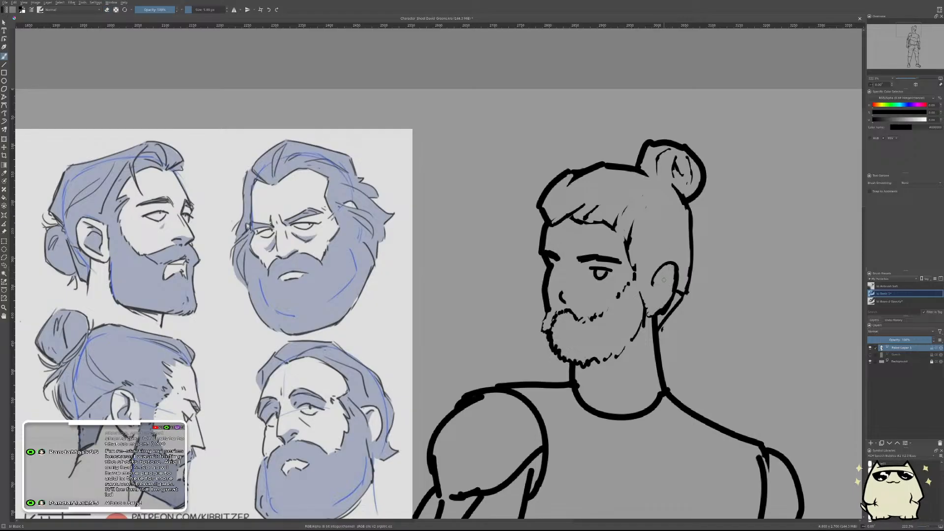
{"action": "scroll", "coordinate": [662, 282], "scroll_direction": "down", "scroll_amount": 5}
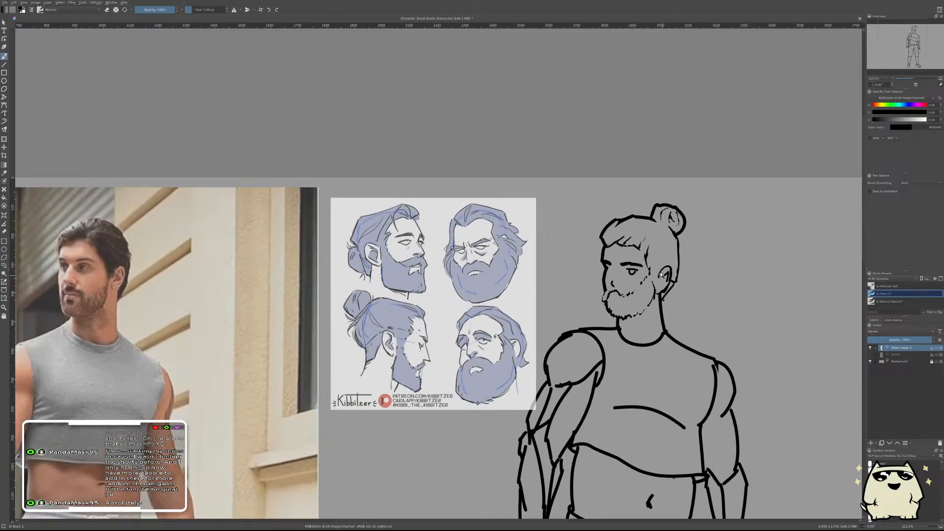
{"action": "scroll", "coordinate": [638, 249], "scroll_direction": "up", "scroll_amount": 6}
{"action": "scroll", "coordinate": [638, 249], "scroll_direction": "down", "scroll_amount": 4}
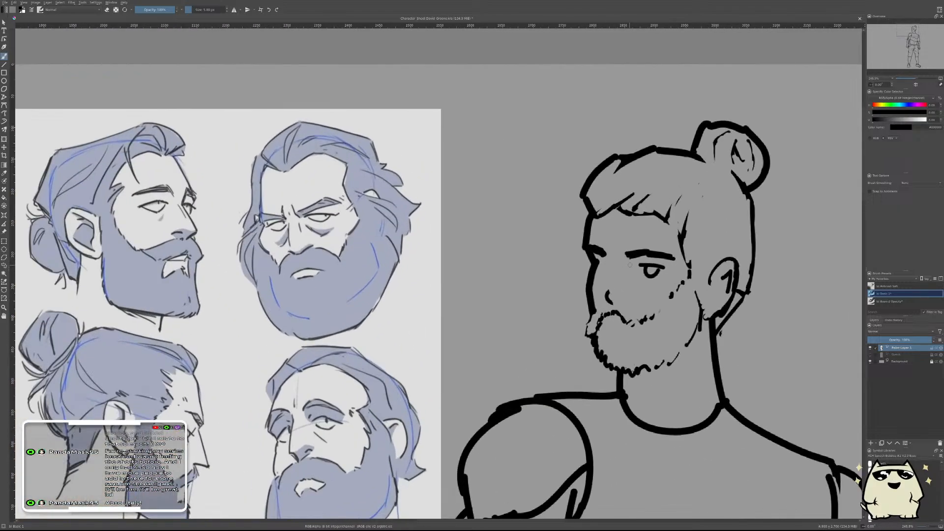
{"action": "scroll", "coordinate": [634, 278], "scroll_direction": "up", "scroll_amount": 3}
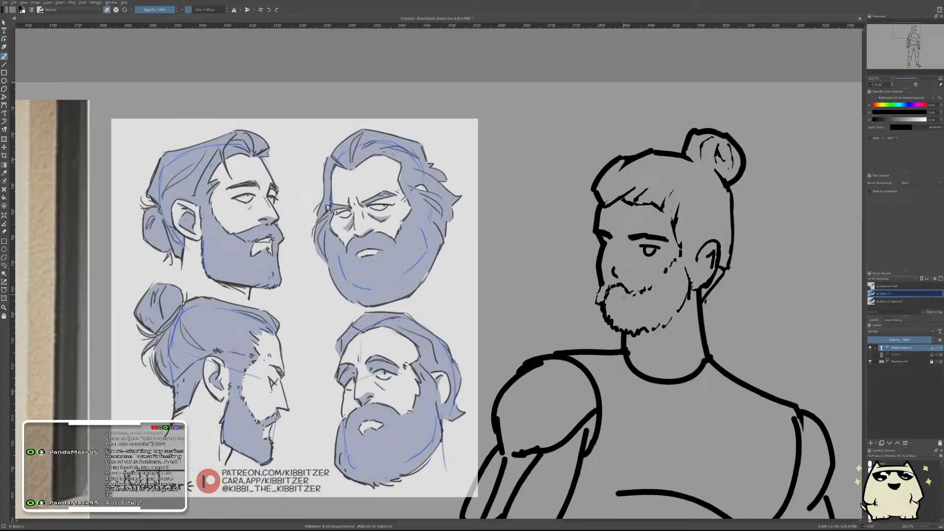
- Clean up the moustache's front tip into a pointed outline and thin the face contour between the brow and the moustache
{"action": "key", "text": "e"}
{"action": "key", "text": "e"}
{"action": "key", "text": "e"}
{"action": "left_click_drag", "start_coordinate": [599, 284], "coordinate": [597, 294]}
{"action": "key", "text": "e"}
{"action": "left_click_drag", "start_coordinate": [606, 244], "coordinate": [602, 275]}
- Draw a slanted, tapered neck muscle line running from below the jaw towards the base of the throat
{"action": "scroll", "coordinate": [668, 260], "scroll_direction": "down", "scroll_amount": 5}
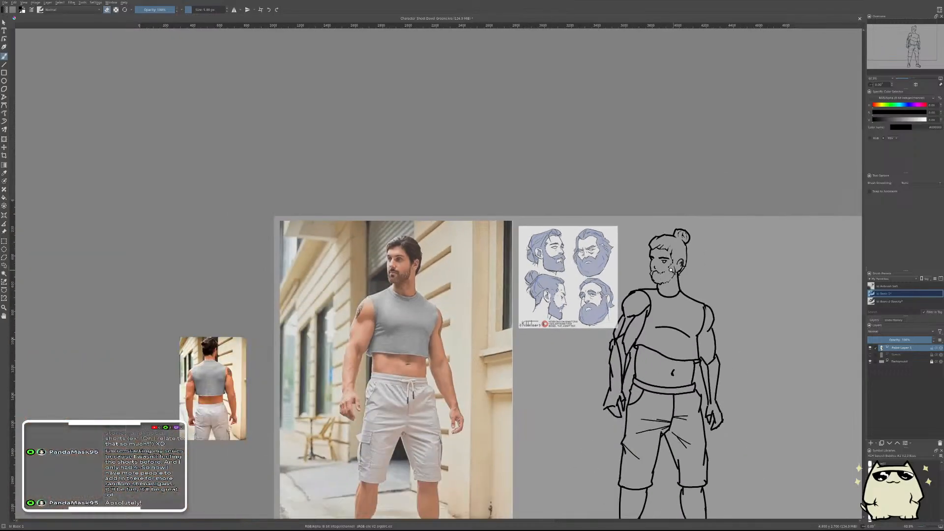
{"action": "scroll", "coordinate": [669, 260], "scroll_direction": "up", "scroll_amount": 1}
{"action": "scroll", "coordinate": [668, 260], "scroll_direction": "up", "scroll_amount": 2}
{"action": "scroll", "coordinate": [676, 260], "scroll_direction": "down", "scroll_amount": 1}
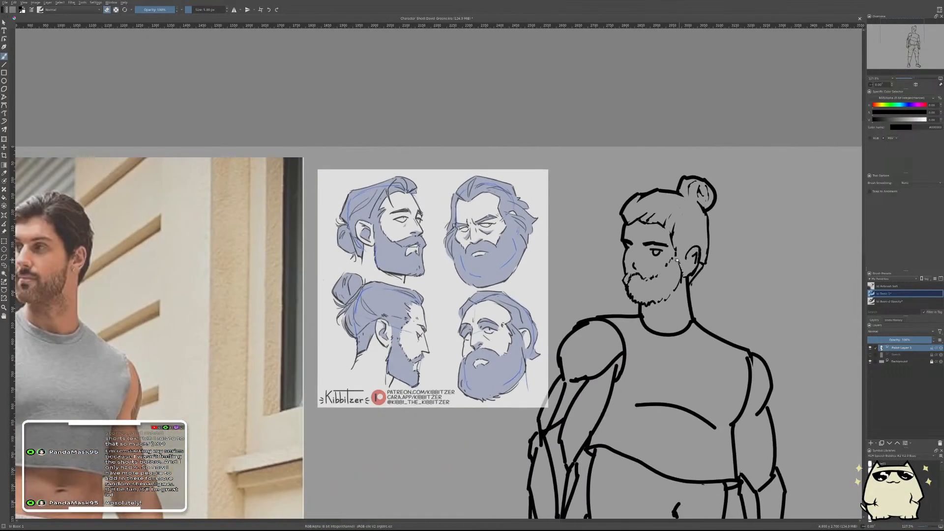
{"action": "scroll", "coordinate": [677, 289], "scroll_direction": "up", "scroll_amount": 2}
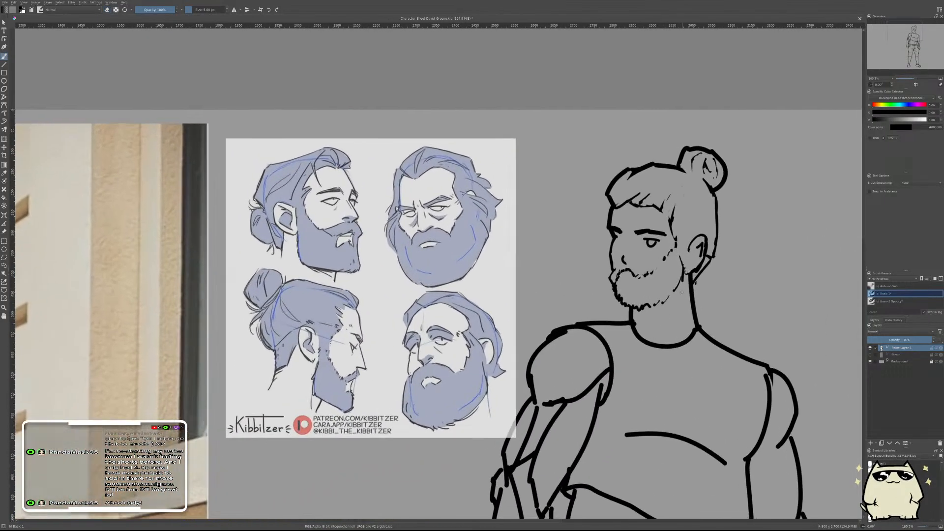
{"action": "left_click_drag", "start_coordinate": [682, 292], "coordinate": [662, 330]}
{"action": "scroll", "coordinate": [734, 238], "scroll_direction": "down", "scroll_amount": 10}
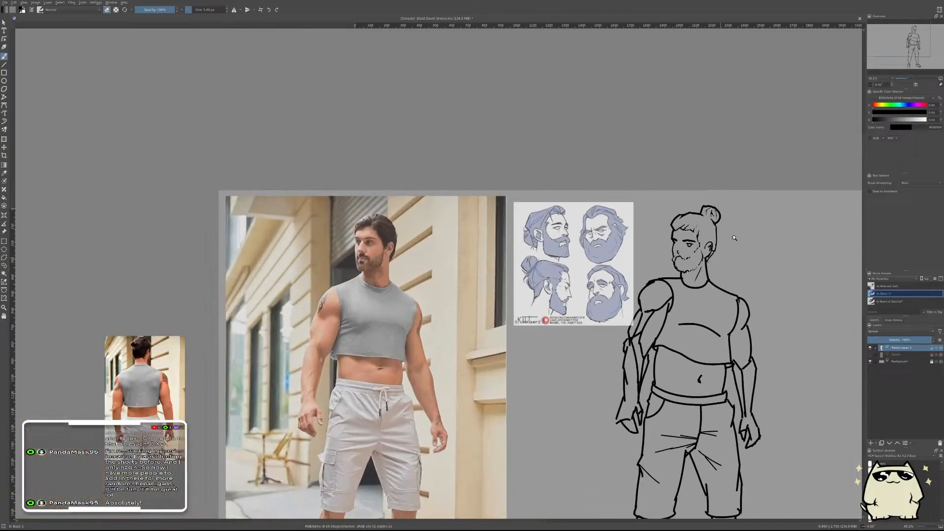
{"action": "scroll", "coordinate": [734, 238], "scroll_direction": "up", "scroll_amount": 4}
- Thicken the inner ends of both eyebrows into bolder, more angular shapes while viewing the canvas mirrored
{"action": "key", "text": "m"}
{"action": "scroll", "coordinate": [437, 344], "scroll_direction": "up", "scroll_amount": 1}
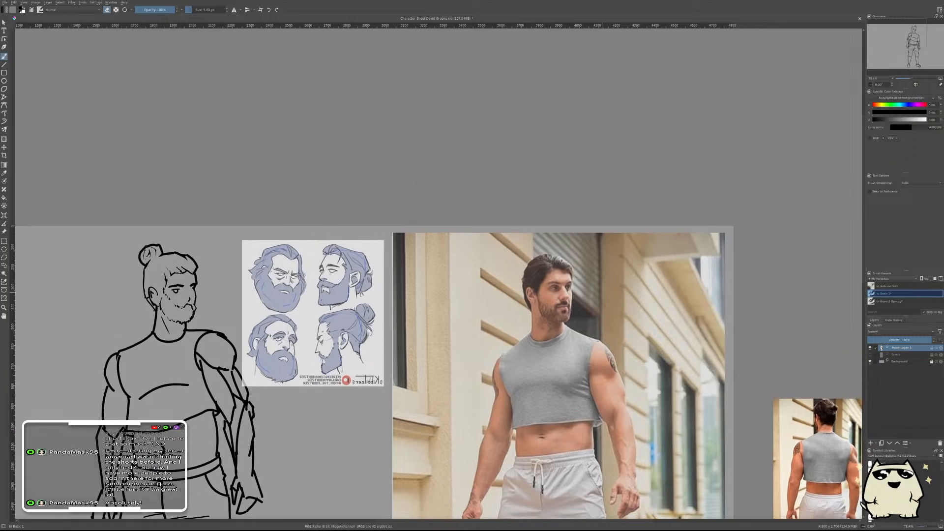
{"action": "left_click_drag", "start_coordinate": [305, 315], "coordinate": [601, 311]}
{"action": "scroll", "coordinate": [498, 262], "scroll_direction": "up", "scroll_amount": 3}
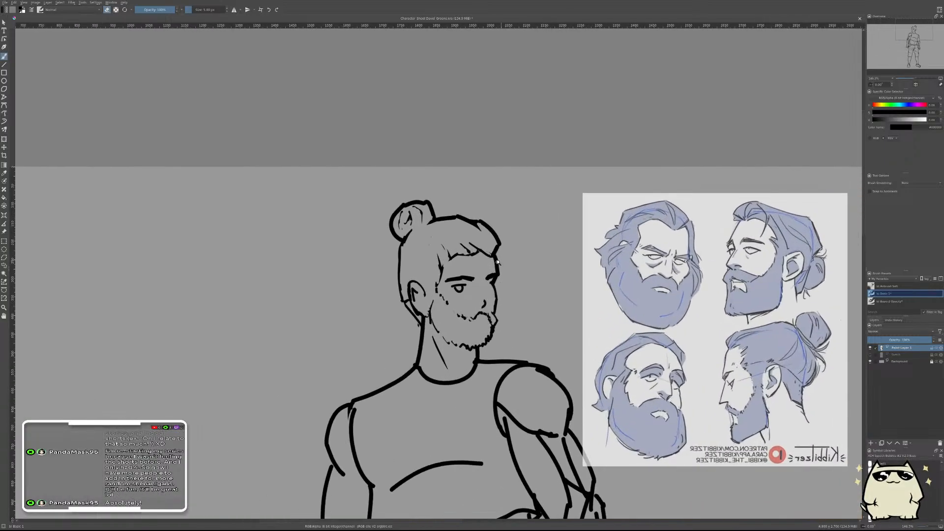
{"action": "scroll", "coordinate": [498, 262], "scroll_direction": "down", "scroll_amount": 1}
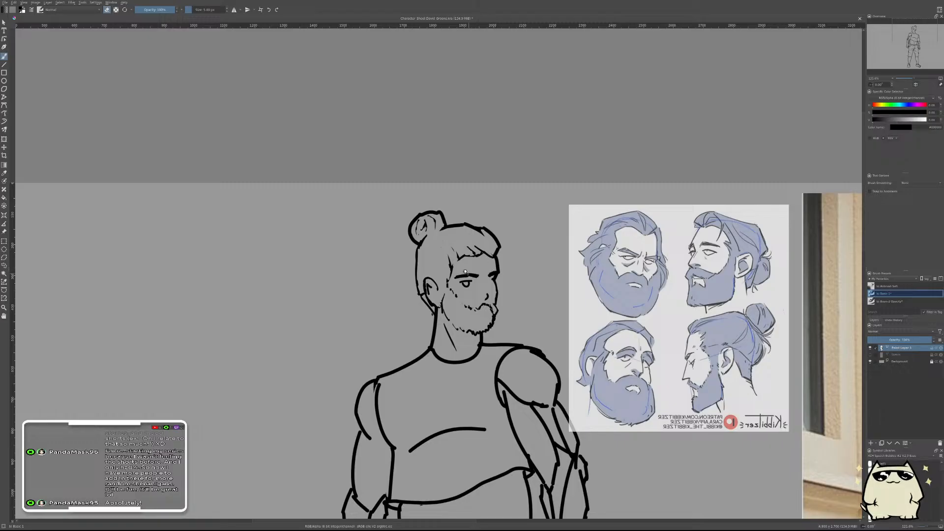
{"action": "scroll", "coordinate": [473, 264], "scroll_direction": "up", "scroll_amount": 5}
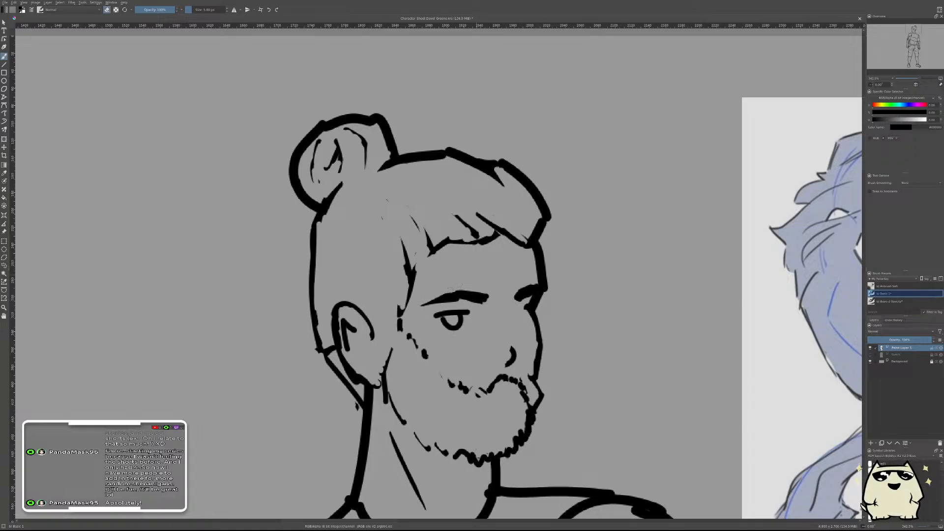
{"action": "left_click_drag", "start_coordinate": [455, 301], "coordinate": [489, 299]}
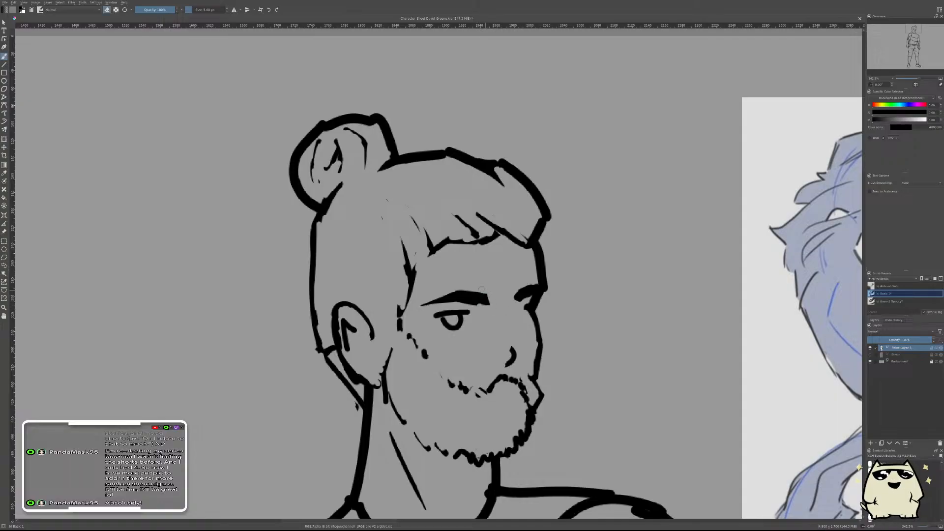
{"action": "key", "text": "e"}
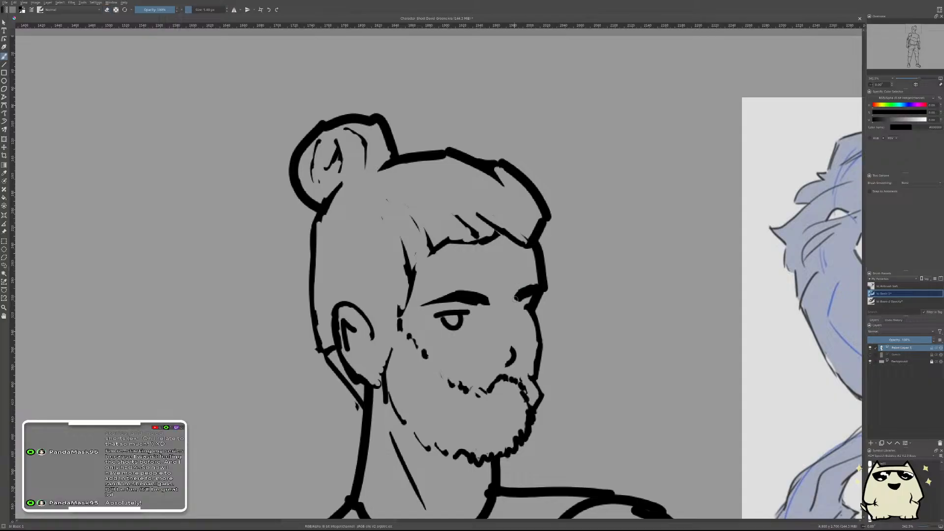
{"action": "mouse_move", "coordinate": [516, 293]}
{"action": "left_mouse_down"}
{"action": "mouse_move", "coordinate": [533, 284]}
{"action": "mouse_move", "coordinate": [513, 302]}
{"action": "left_mouse_up"}
{"action": "key", "text": "e"}
- Review the reshaped eyebrows at different scales and return the canvas to its unmirrored orientation
{"action": "scroll", "coordinate": [517, 286], "scroll_direction": "down", "scroll_amount": 5}
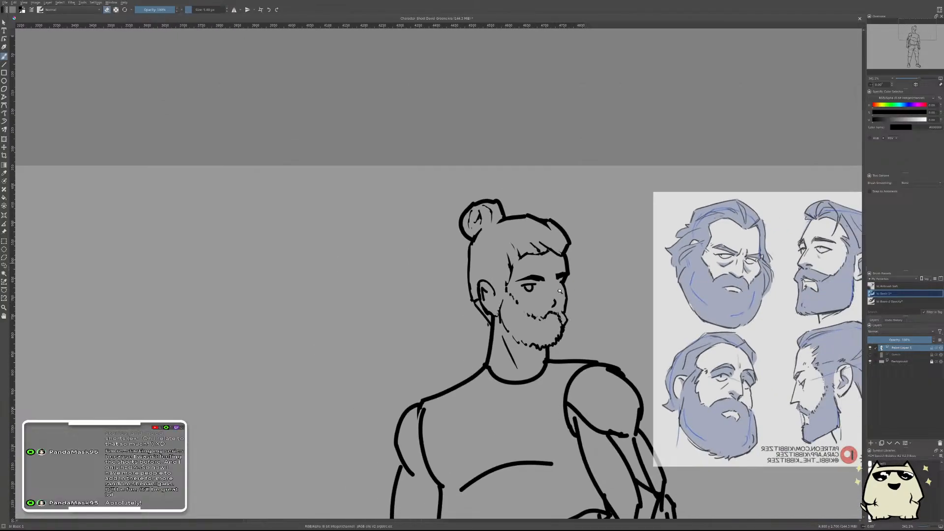
{"action": "scroll", "coordinate": [639, 276], "scroll_direction": "down", "scroll_amount": 2}
{"action": "scroll", "coordinate": [603, 270], "scroll_direction": "up", "scroll_amount": 4}
{"action": "scroll", "coordinate": [603, 271], "scroll_direction": "down", "scroll_amount": 1}
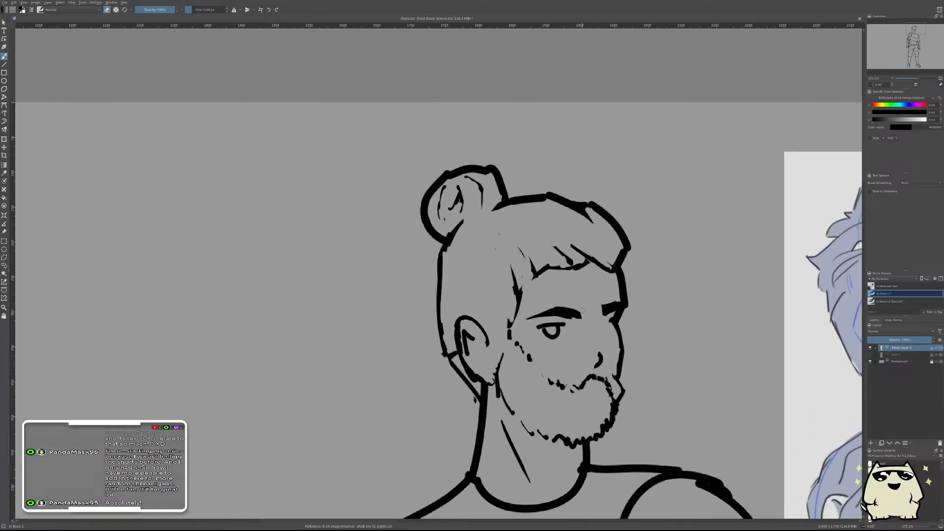
{"action": "scroll", "coordinate": [607, 307], "scroll_direction": "down", "scroll_amount": 4}
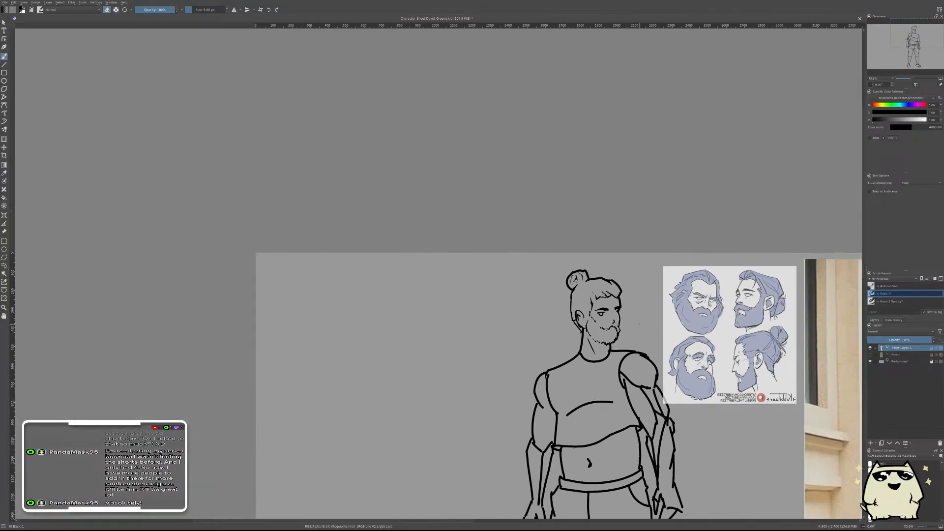
{"action": "left_click_drag", "start_coordinate": [769, 337], "coordinate": [691, 320]}
{"action": "scroll", "coordinate": [499, 326], "scroll_direction": "up", "scroll_amount": 6}
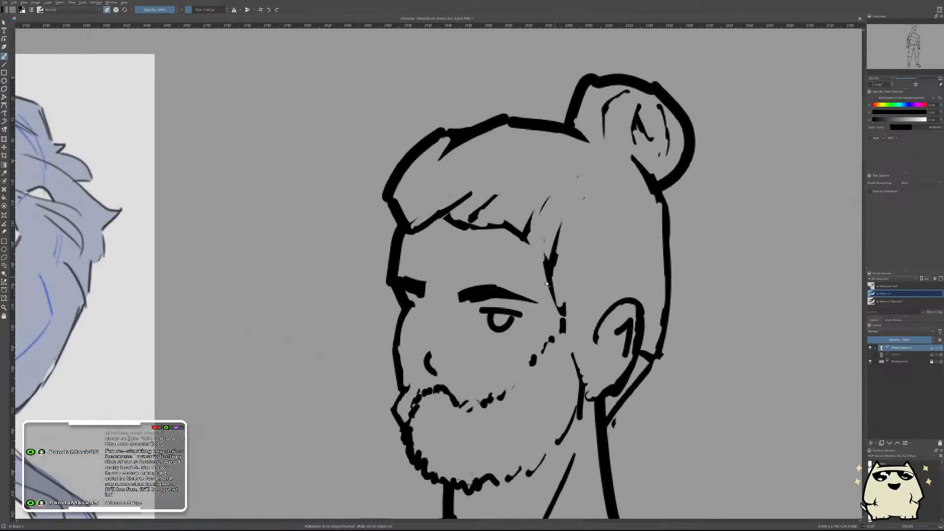
- Darken the iris of the fully visible eye into a solid pupil with a small highlight and check it against the references
{"action": "left_click_drag", "start_coordinate": [500, 326], "coordinate": [501, 320]}
{"action": "key", "text": "e"}
{"action": "scroll", "coordinate": [616, 293], "scroll_direction": "down", "scroll_amount": 7}
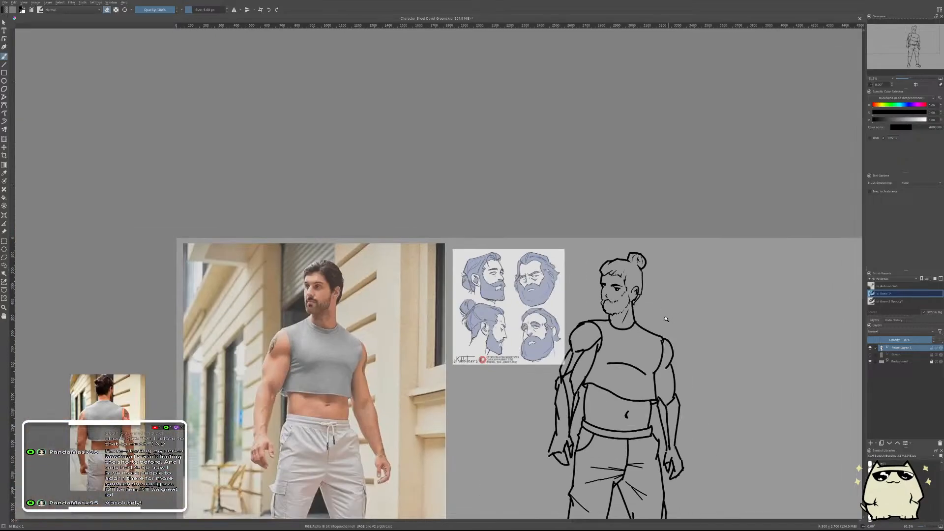
{"action": "scroll", "coordinate": [665, 319], "scroll_direction": "up", "scroll_amount": 5}
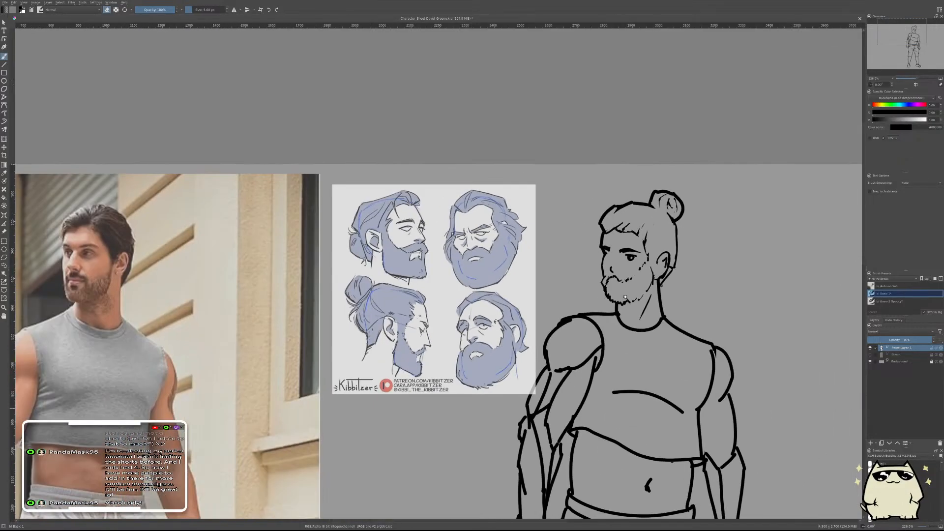
{"action": "scroll", "coordinate": [613, 287], "scroll_direction": "up", "scroll_amount": 3}
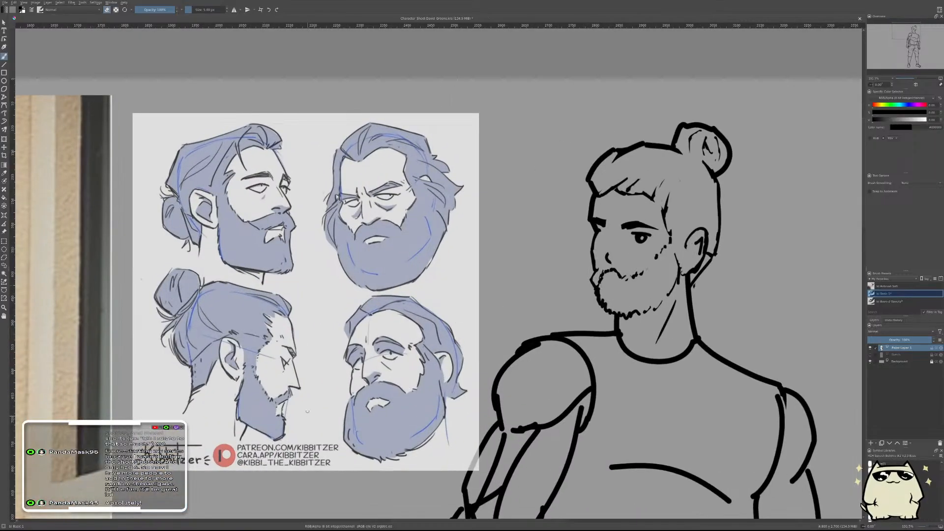
{"action": "scroll", "coordinate": [609, 268], "scroll_direction": "down", "scroll_amount": 1}
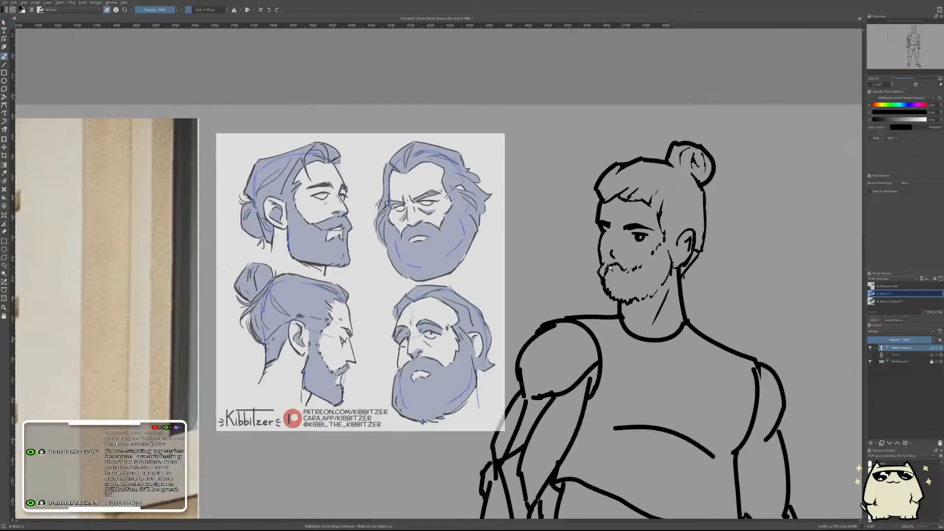
{"action": "scroll", "coordinate": [609, 268], "scroll_direction": "down", "scroll_amount": 2}
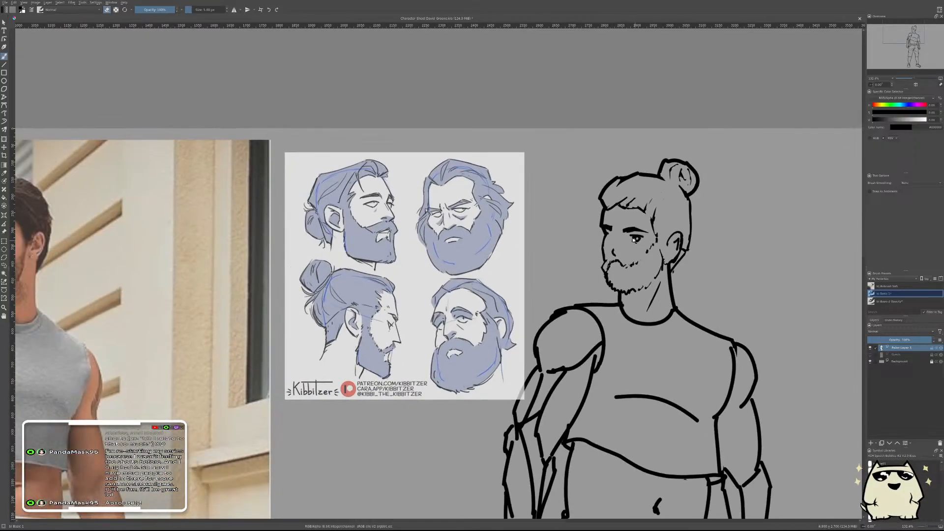
- Redraw the nose as a short, angular stroke above the moustache and compare it with the references
{"action": "scroll", "coordinate": [631, 241], "scroll_direction": "up", "scroll_amount": 3}
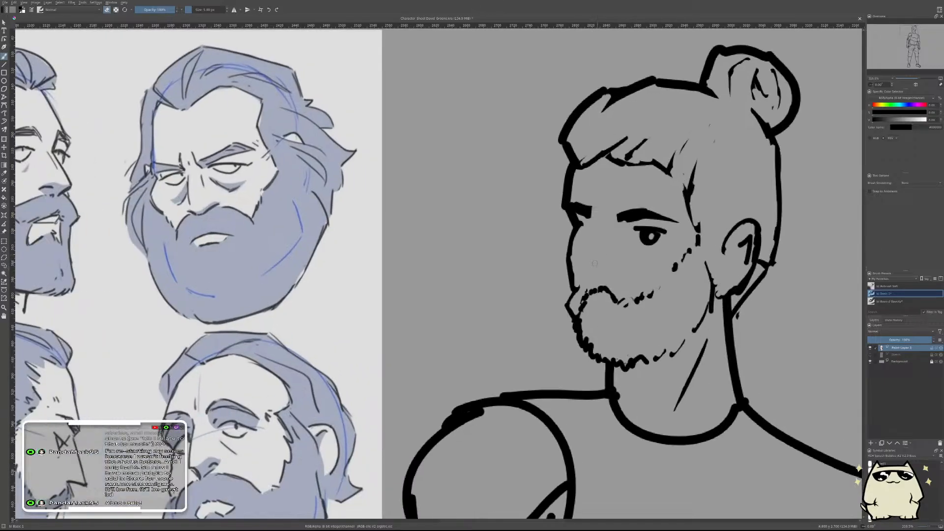
{"action": "left_click_drag", "start_coordinate": [602, 249], "coordinate": [596, 268]}
{"action": "key", "text": "ctrl+z"}
{"action": "scroll", "coordinate": [637, 284], "scroll_direction": "down", "scroll_amount": 5}
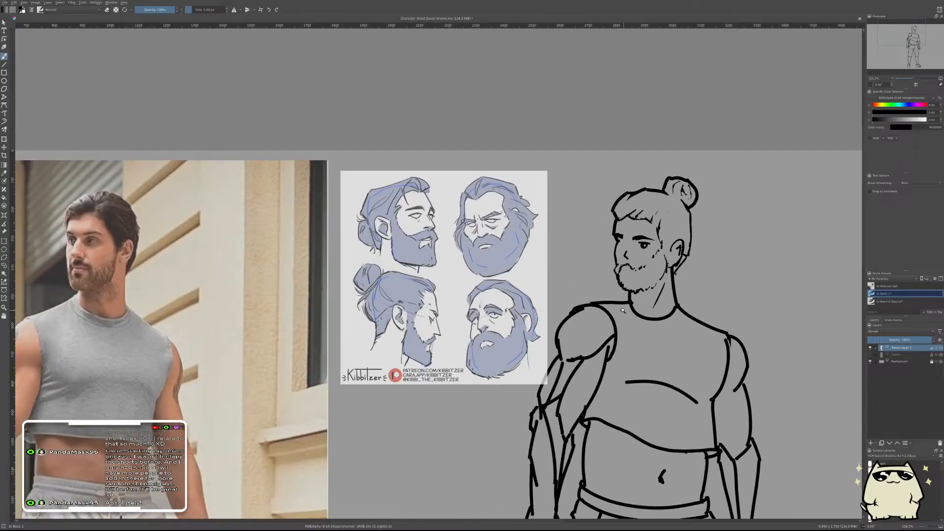
{"action": "scroll", "coordinate": [622, 306], "scroll_direction": "up", "scroll_amount": 5}
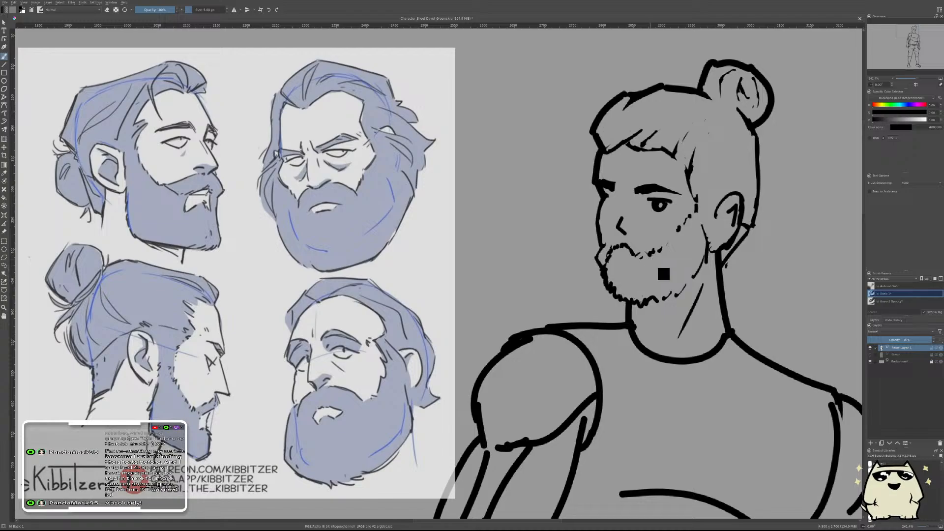
- Try a short, downturned mouth line just beneath the moustache
{"action": "scroll", "coordinate": [656, 245], "scroll_direction": "down", "scroll_amount": 2}
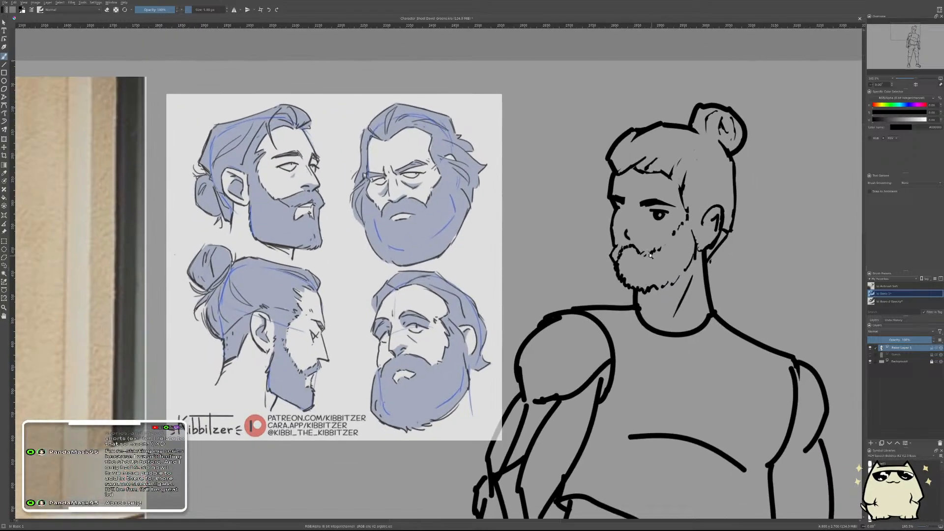
{"action": "scroll", "coordinate": [639, 260], "scroll_direction": "up", "scroll_amount": 3}
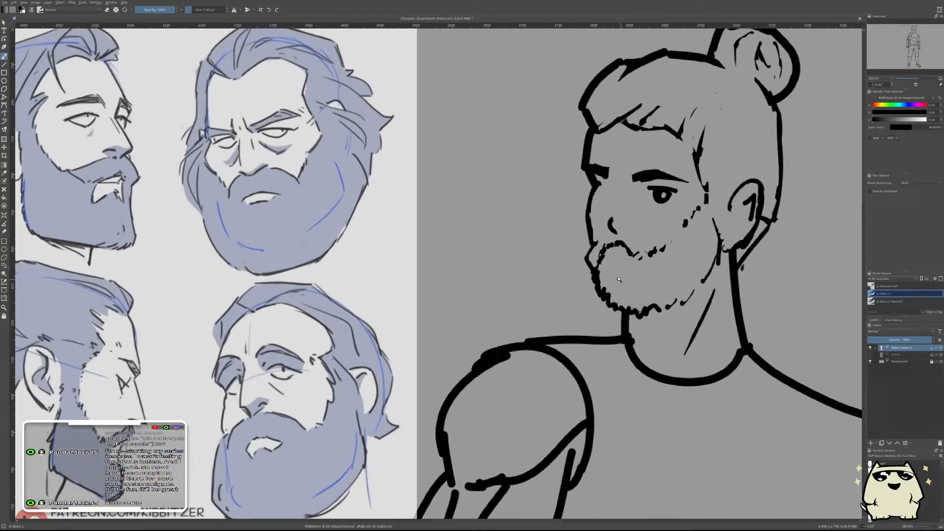
{"action": "scroll", "coordinate": [633, 268], "scroll_direction": "up", "scroll_amount": 1}
{"action": "left_click_drag", "start_coordinate": [604, 260], "coordinate": [631, 266]}
{"action": "key", "text": "ctrl+z"}
{"action": "scroll", "coordinate": [661, 294], "scroll_direction": "down", "scroll_amount": 2}
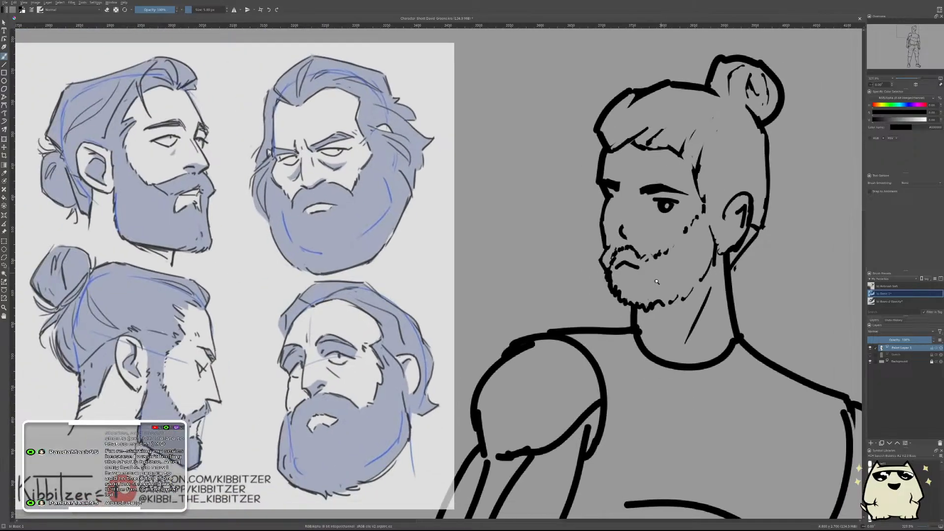
{"action": "scroll", "coordinate": [623, 281], "scroll_direction": "up", "scroll_amount": 1}
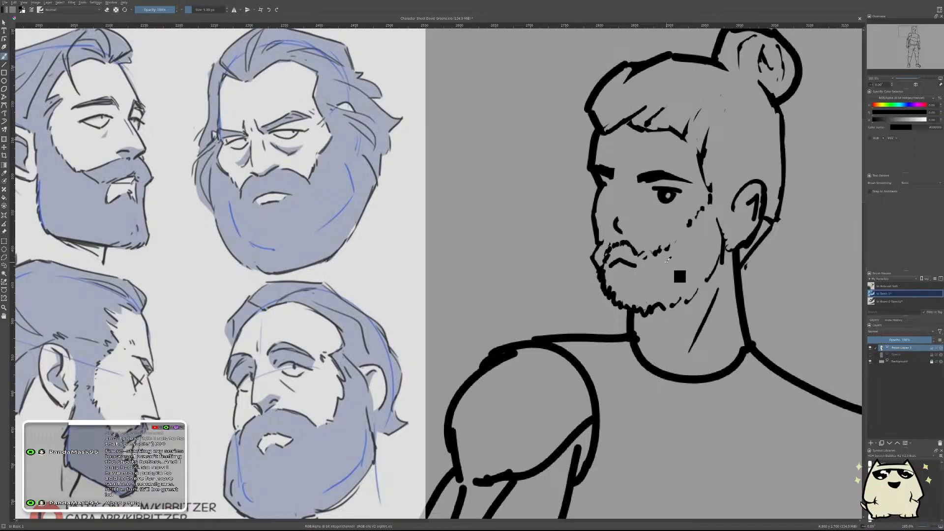
{"action": "key", "text": "ctrl+z"}
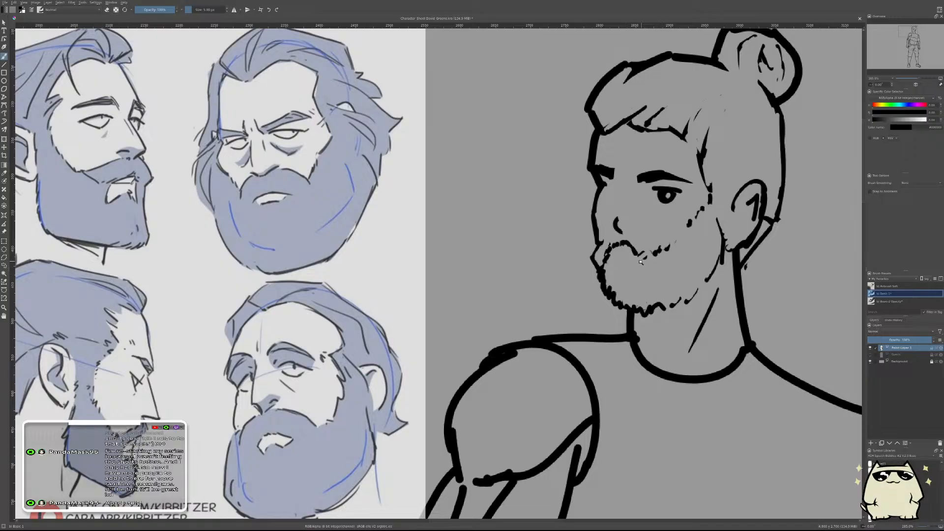
- Thin the moustache's upper outline along its front side and around the dip below the nose
{"action": "scroll", "coordinate": [641, 262], "scroll_direction": "down", "scroll_amount": 3}
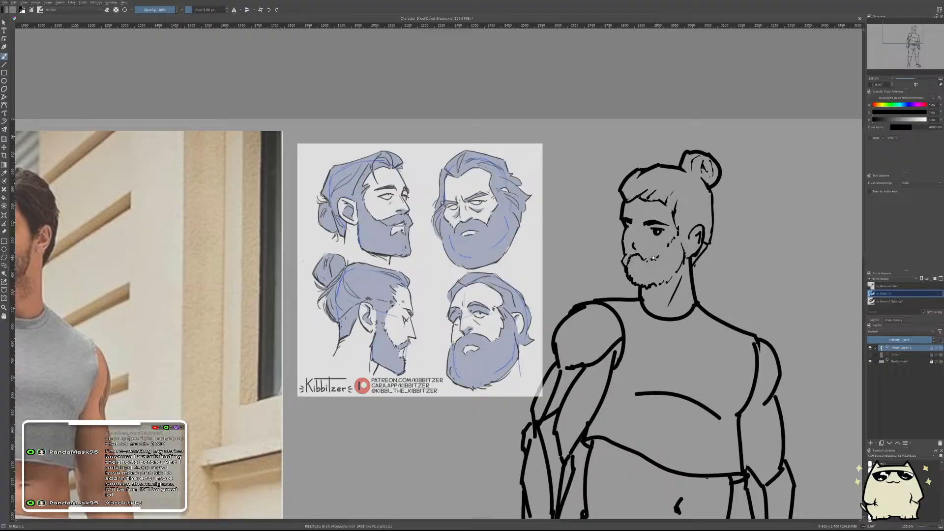
{"action": "scroll", "coordinate": [653, 258], "scroll_direction": "up", "scroll_amount": 3}
{"action": "scroll", "coordinate": [620, 256], "scroll_direction": "up", "scroll_amount": 2}
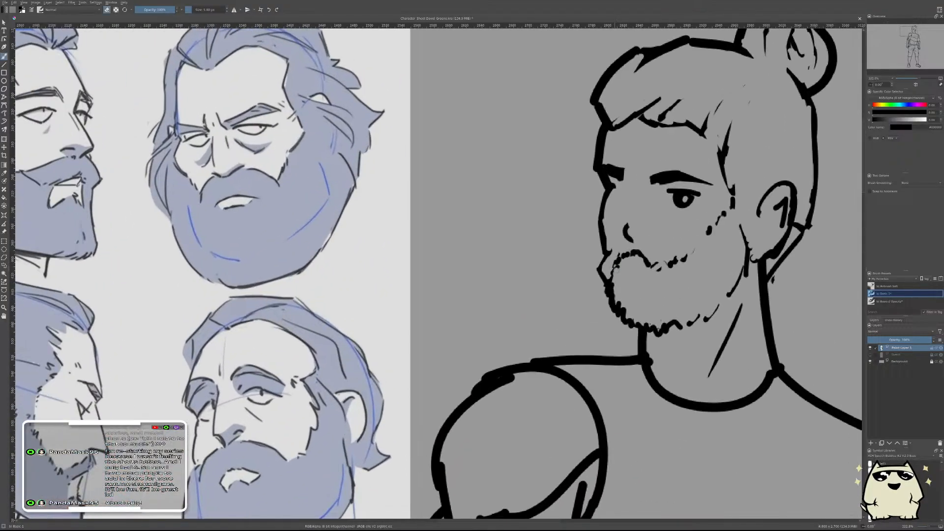
{"action": "left_click_drag", "start_coordinate": [615, 268], "coordinate": [638, 252]}
{"action": "mouse_move", "coordinate": [641, 251]}
{"action": "left_mouse_down"}
{"action": "mouse_move", "coordinate": [629, 248]}
{"action": "mouse_move", "coordinate": [610, 271]}
{"action": "left_mouse_up"}
{"action": "key", "text": "e"}
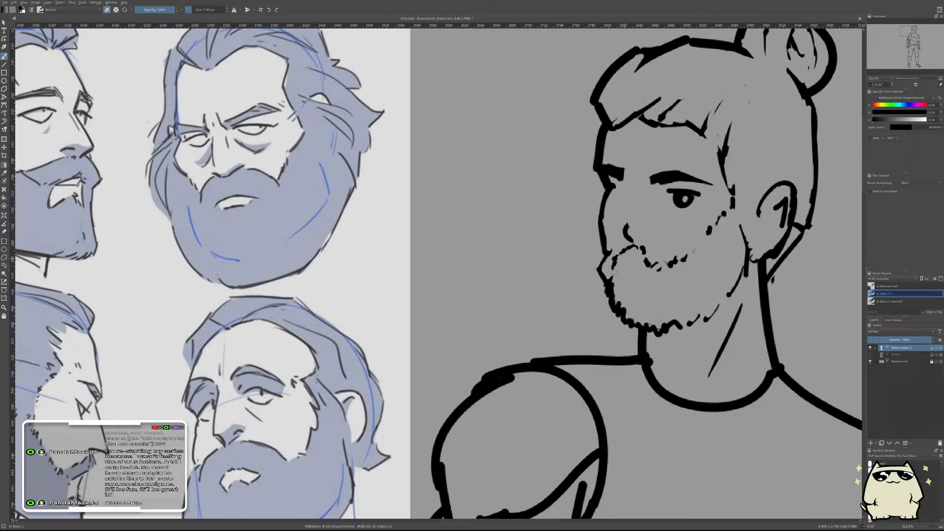
{"action": "scroll", "coordinate": [640, 258], "scroll_direction": "down", "scroll_amount": 4}
{"action": "scroll", "coordinate": [635, 266], "scroll_direction": "up", "scroll_amount": 2}
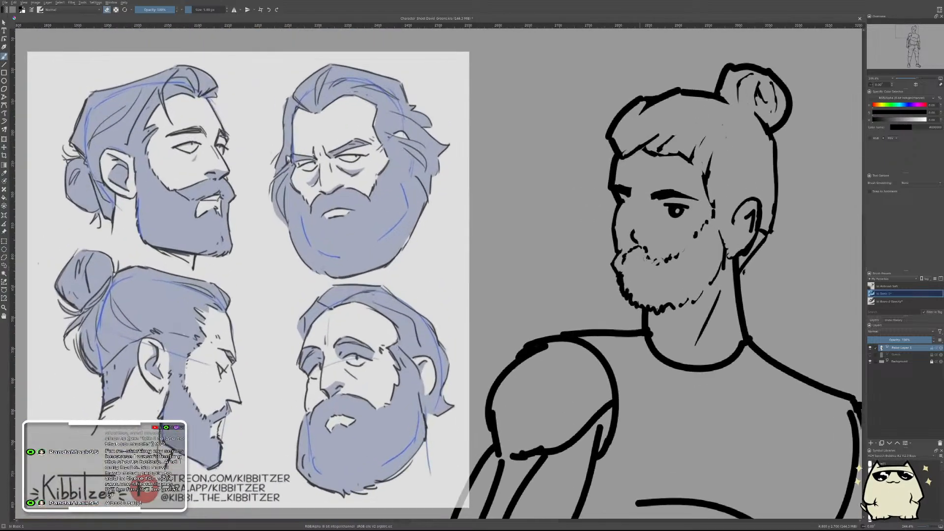
{"action": "key", "text": "e"}
{"action": "left_click_drag", "start_coordinate": [647, 251], "coordinate": [661, 259]}
{"action": "scroll", "coordinate": [649, 275], "scroll_direction": "down", "scroll_amount": 3}
{"action": "scroll", "coordinate": [649, 276], "scroll_direction": "up", "scroll_amount": 3}
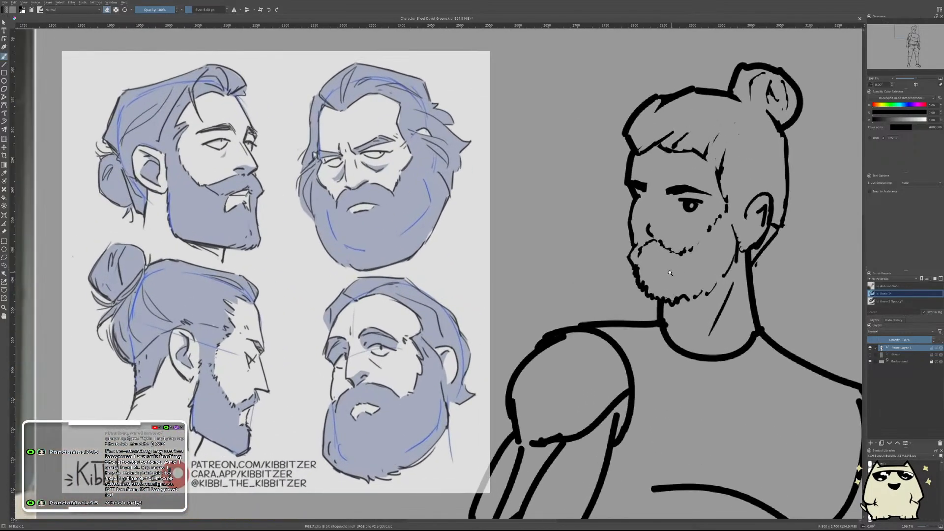
- Draw a thin mouth line beneath the moustache and short beard strokes around the area below the lower lip
{"action": "scroll", "coordinate": [649, 276], "scroll_direction": "up", "scroll_amount": 2}
{"action": "left_click_drag", "start_coordinate": [642, 247], "coordinate": [670, 255]}
{"action": "key", "text": "ctrl+z"}
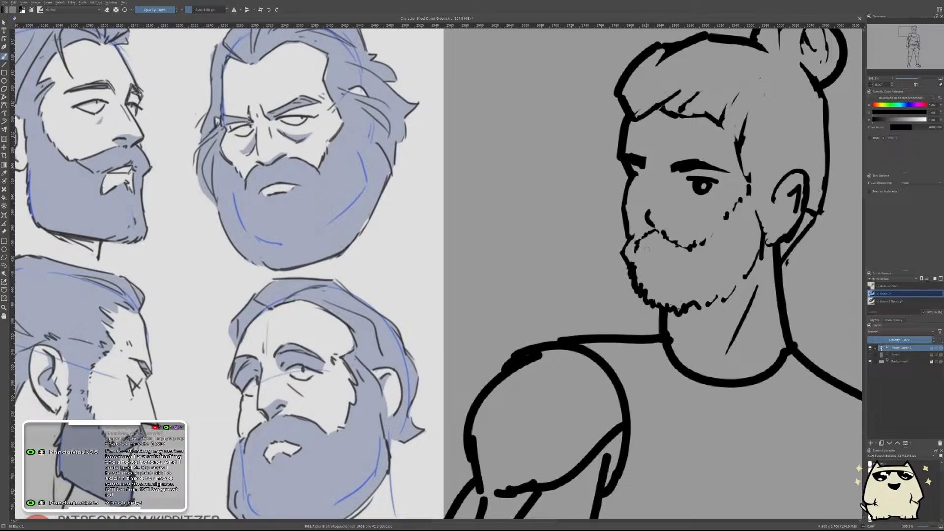
{"action": "key", "text": "e"}
{"action": "left_click_drag", "start_coordinate": [670, 253], "coordinate": [662, 249]}
{"action": "mouse_move", "coordinate": [677, 261]}
{"action": "left_mouse_down"}
{"action": "mouse_move", "coordinate": [676, 276]}
{"action": "mouse_move", "coordinate": [668, 273]}
{"action": "left_mouse_up"}
{"action": "left_click", "coordinate": [667, 276]}
{"action": "key", "text": "ctrl+z"}
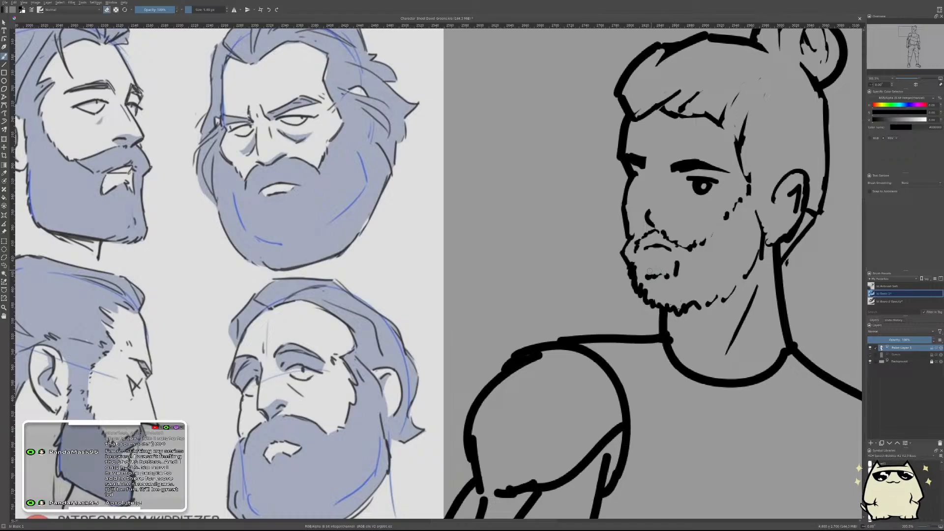
- Review the new mouth and beard details at full-figure and close-up scale, including with the canvas mirrored
{"action": "left_click_drag", "start_coordinate": [718, 228], "coordinate": [649, 273]}
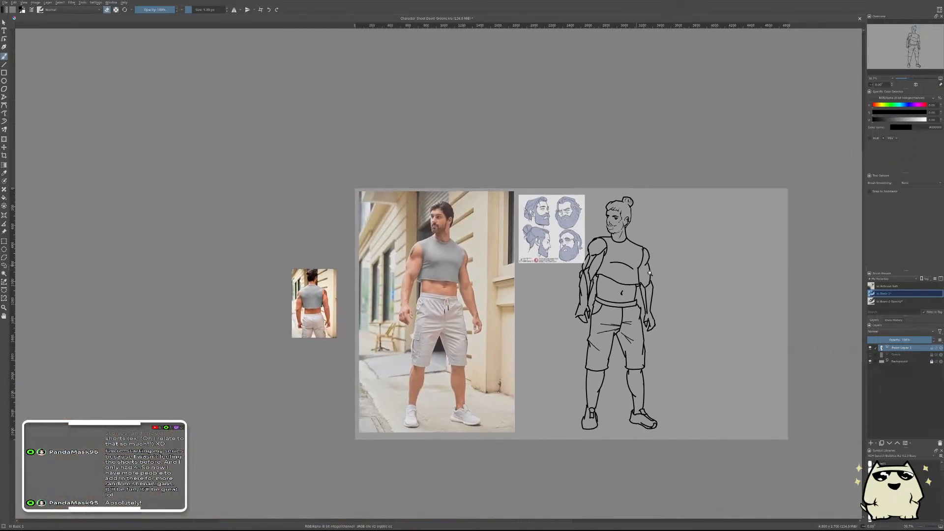
{"action": "scroll", "coordinate": [649, 273], "scroll_direction": "up", "scroll_amount": 2}
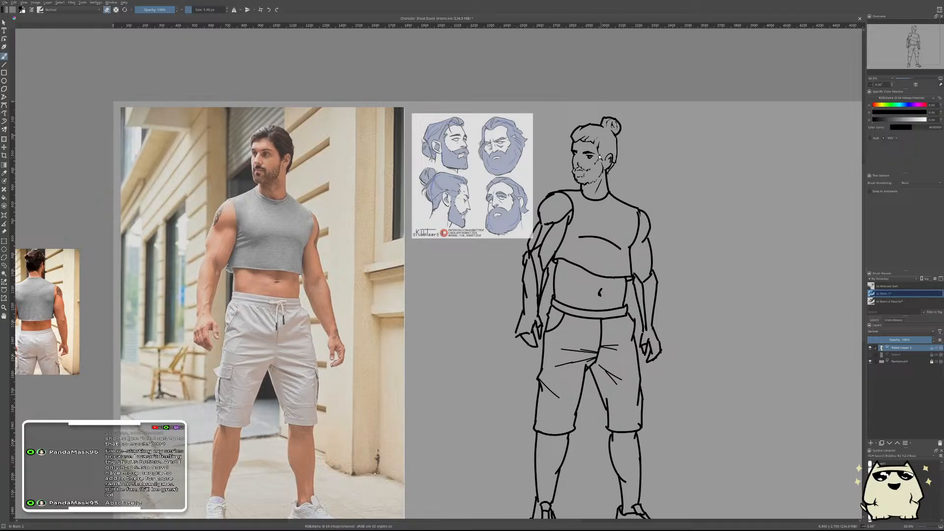
{"action": "scroll", "coordinate": [600, 155], "scroll_direction": "up", "scroll_amount": 3}
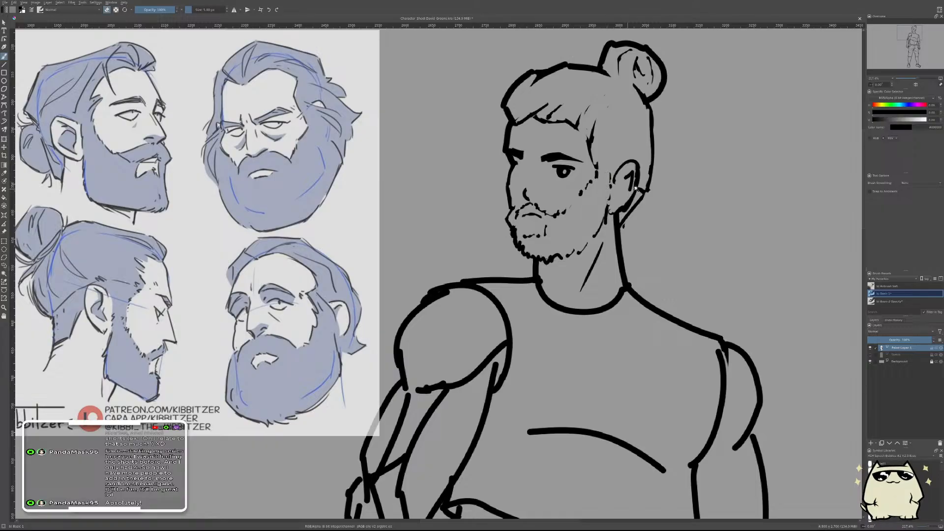
{"action": "scroll", "coordinate": [680, 213], "scroll_direction": "down", "scroll_amount": 5}
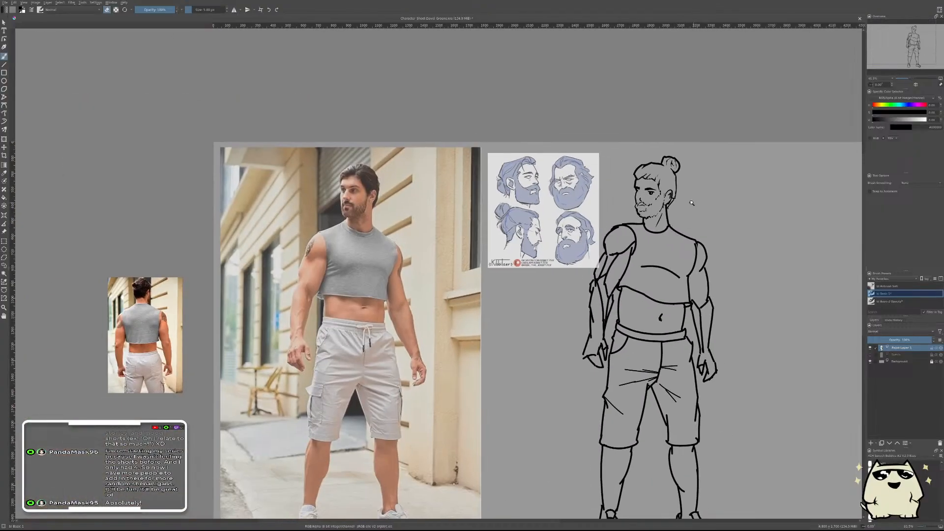
{"action": "scroll", "coordinate": [692, 203], "scroll_direction": "up", "scroll_amount": 1}
{"action": "key", "text": "m"}
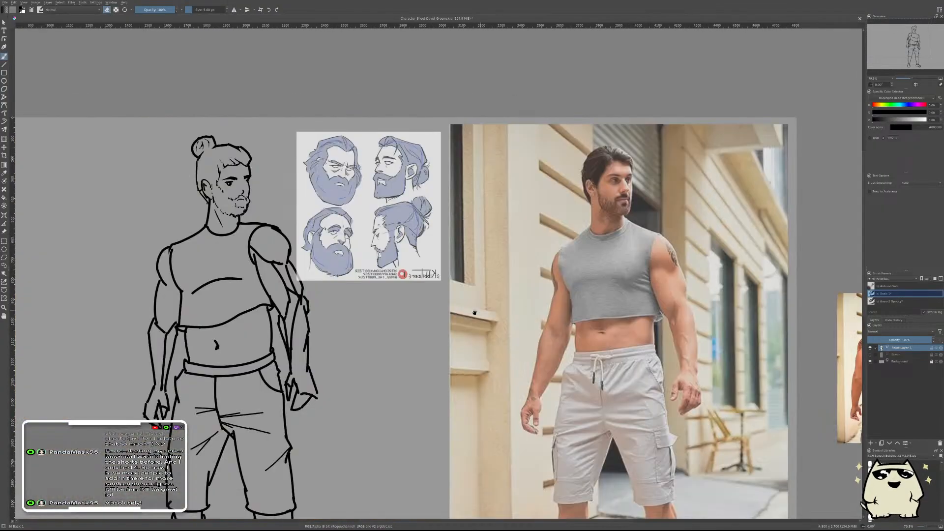
{"action": "left_click_drag", "start_coordinate": [608, 305], "coordinate": [528, 346]}
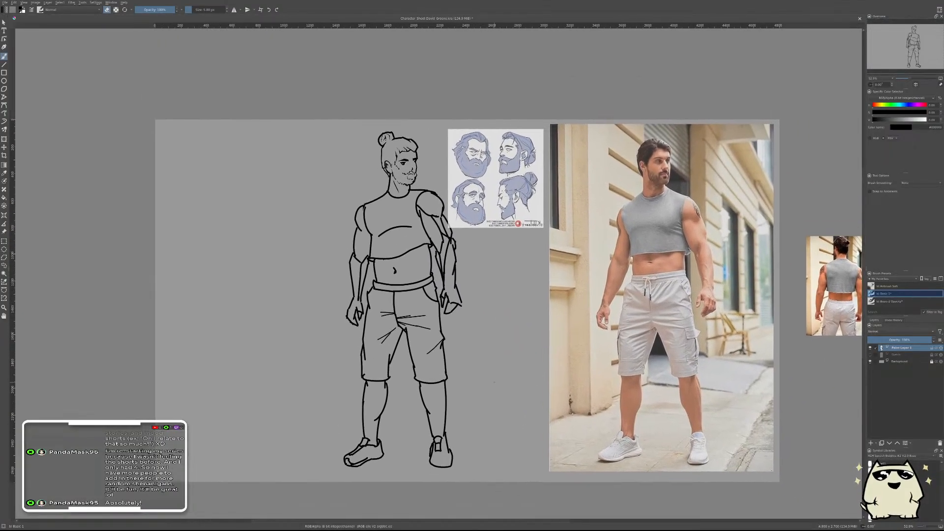
- Move the bearded heads reference sheet above the canvas edge, clear of the figure, and return the canvas to its unmirrored orientation
{"action": "left_click", "coordinate": [4, 231]}
{"action": "left_click_drag", "start_coordinate": [478, 128], "coordinate": [468, 28]}
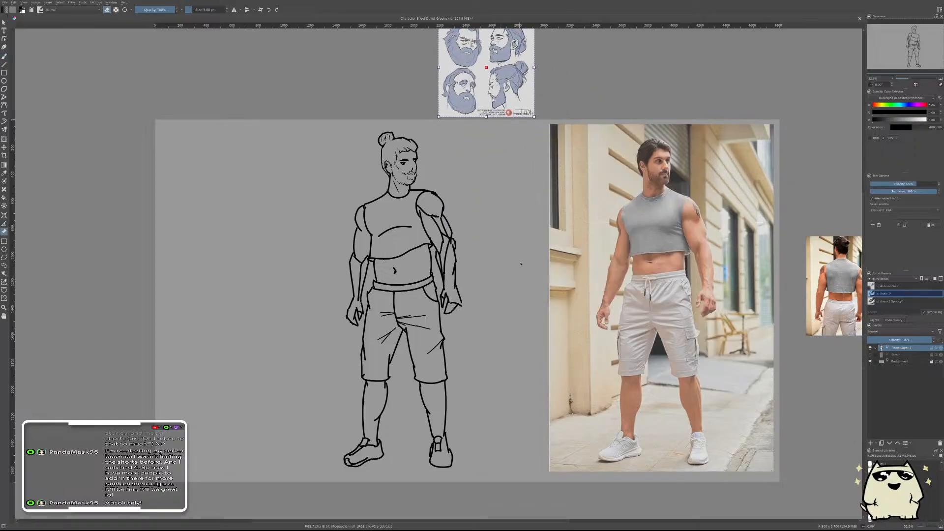
{"action": "left_click_drag", "start_coordinate": [526, 268], "coordinate": [603, 311]}
{"action": "key", "text": "m"}
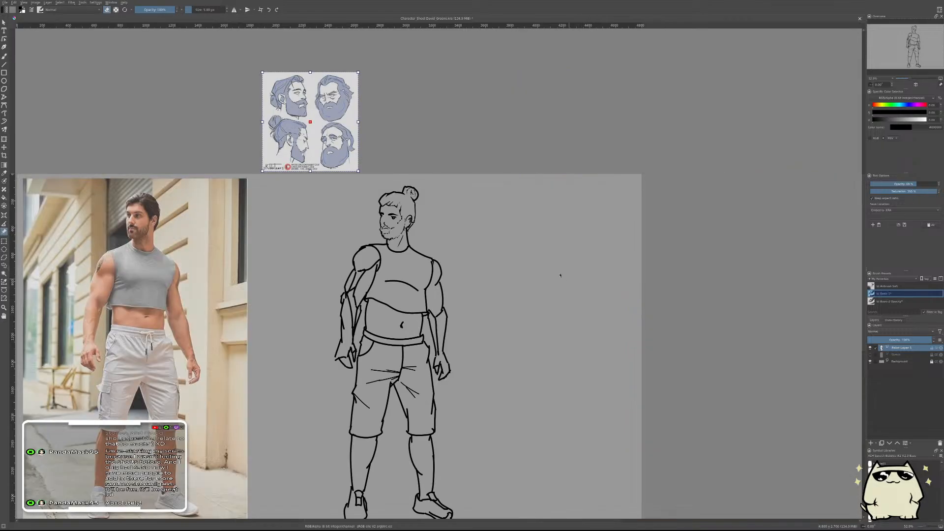
{"action": "key", "text": "b"}
- Draw a thin, curved hair strand down the side of the head from below the bun towards the ear and save the file
{"action": "scroll", "coordinate": [415, 221], "scroll_direction": "up", "scroll_amount": 5}
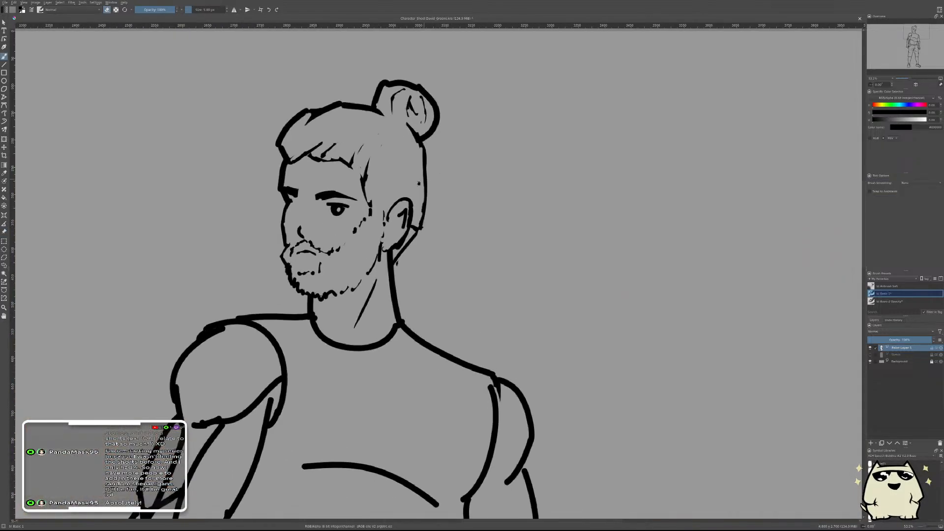
{"action": "left_click_drag", "start_coordinate": [388, 147], "coordinate": [430, 246]}
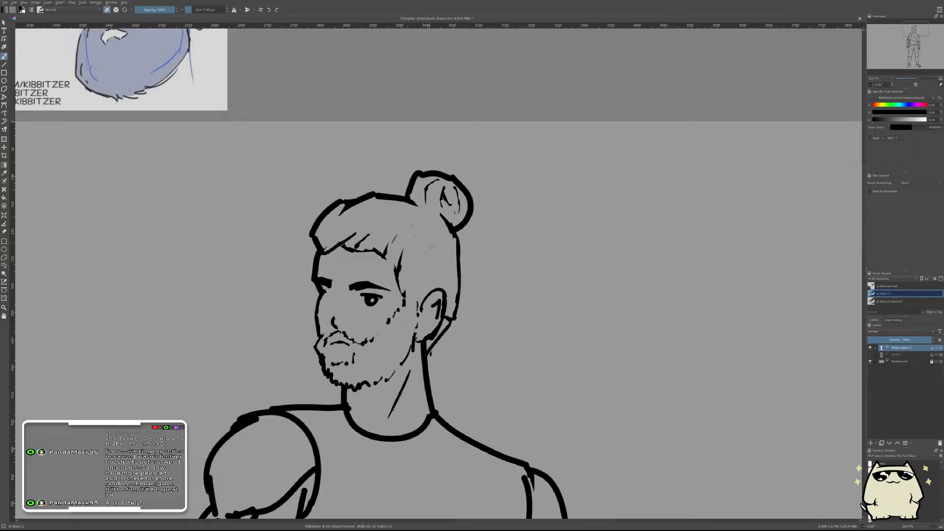
{"action": "left_click_drag", "start_coordinate": [437, 241], "coordinate": [426, 284]}
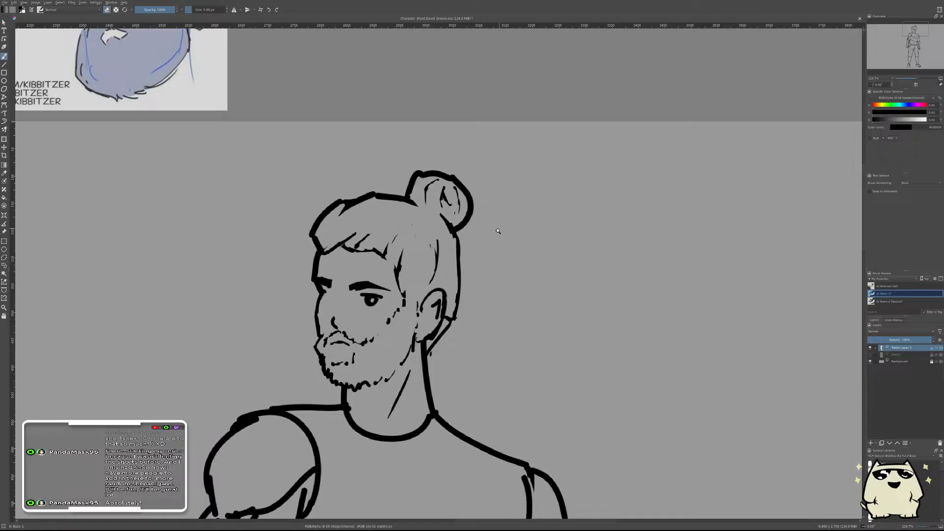
{"action": "scroll", "coordinate": [497, 231], "scroll_direction": "down", "scroll_amount": 8}
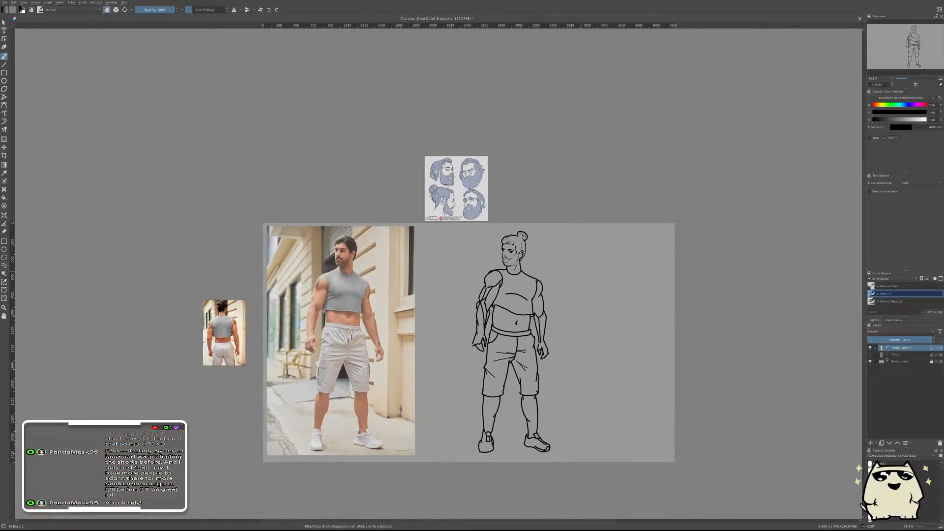
{"action": "key", "text": "ctrl+s"}
- Add a new paint layer and place it directly beneath the line art layer
{"action": "left_click_drag", "start_coordinate": [553, 233], "coordinate": [571, 235]}
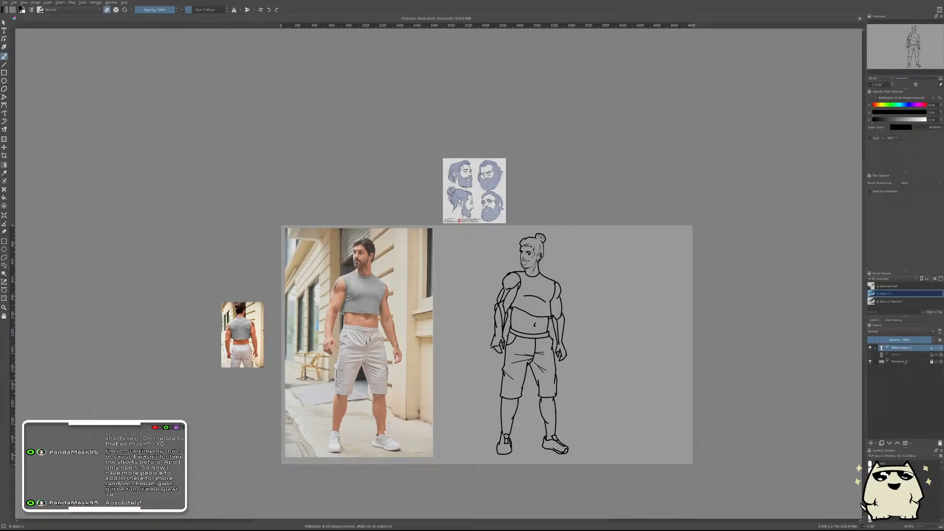
{"action": "key", "text": "Insert"}
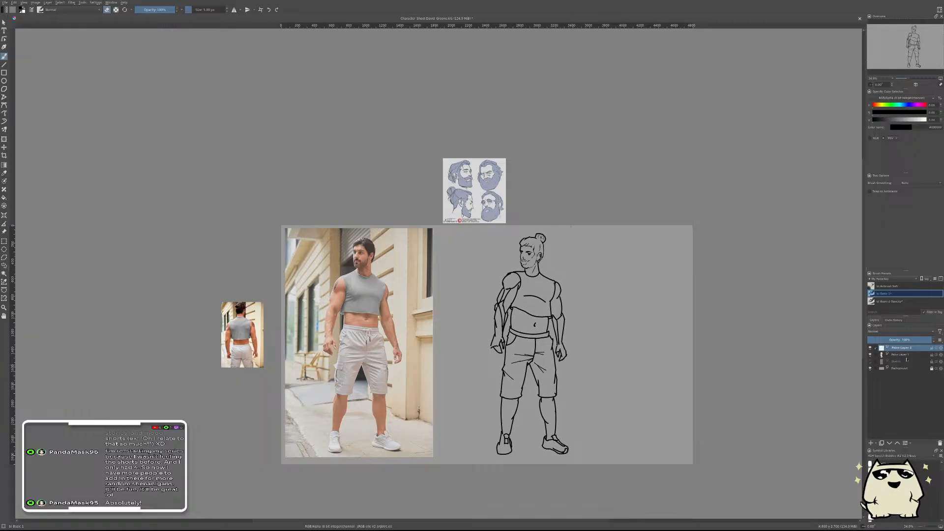
{"action": "key", "text": "ctrl+Page_Down"}
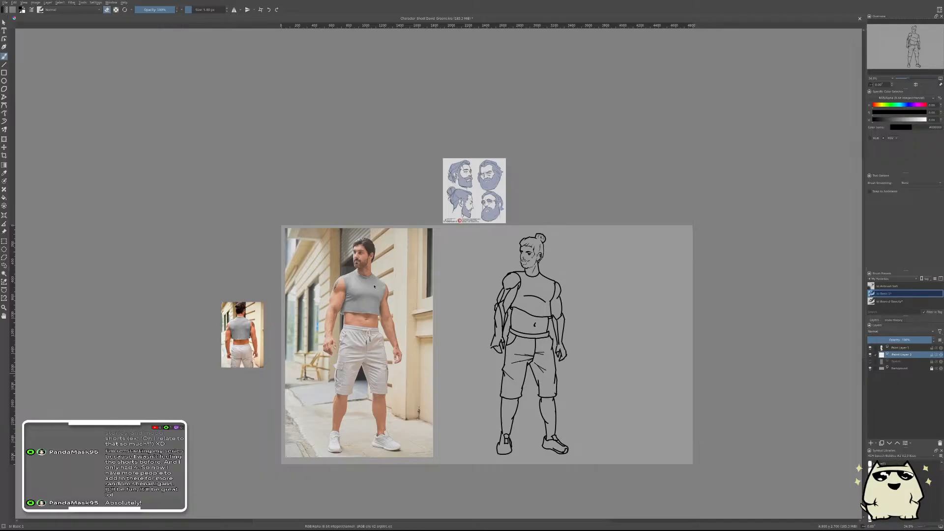
- Confirm the halftone filter mask on the paint layer beneath the line art, reselect that layer and choose a dark grey
{"action": "key", "text": "Return"}
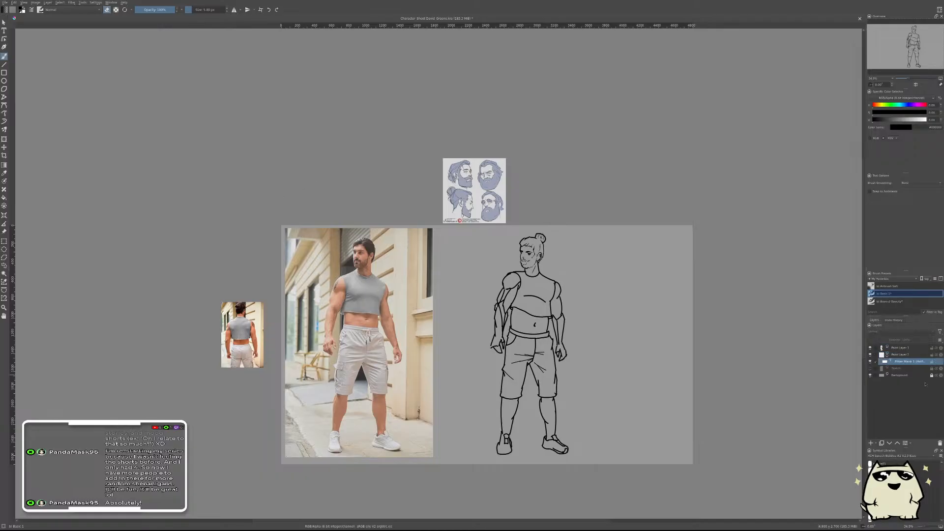
{"action": "left_click", "coordinate": [900, 355]}
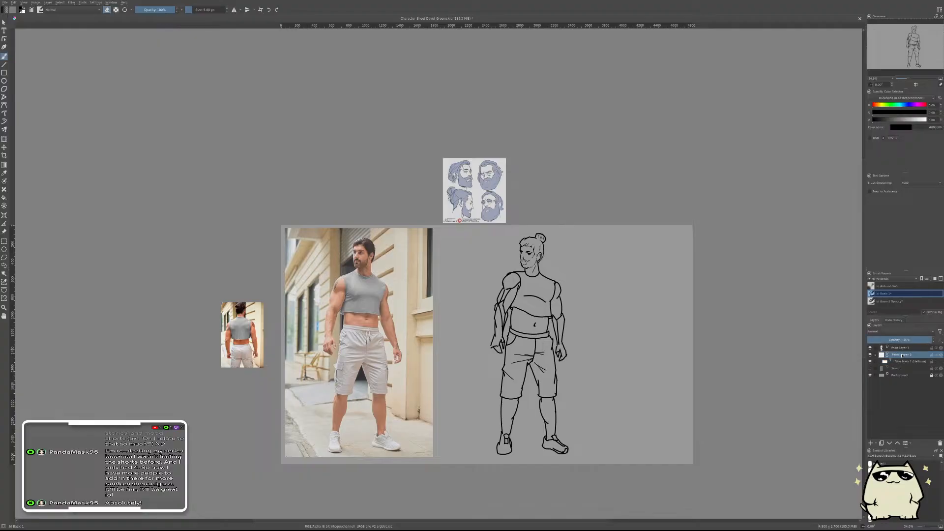
{"action": "left_click", "coordinate": [894, 120]}
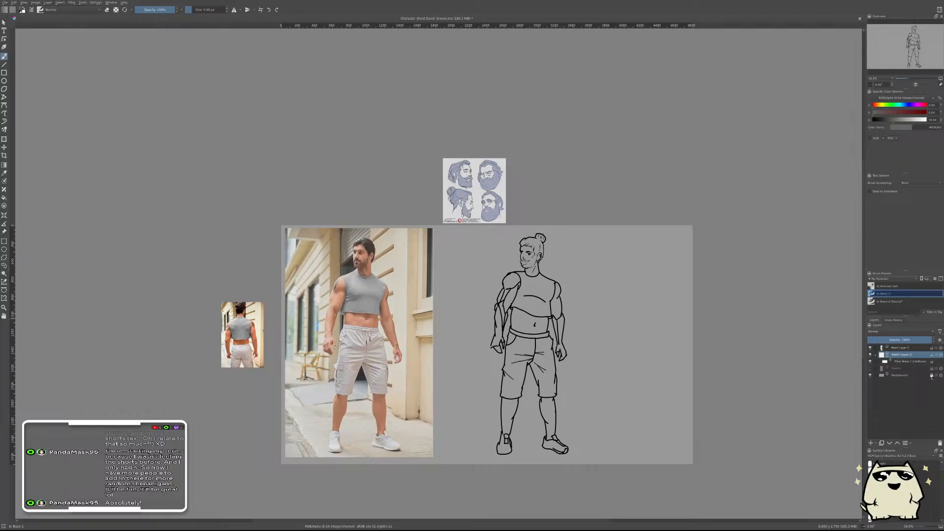
- Fill the background layer with white, lock it, and return to painting in dark grey on the layer beneath the line art
{"action": "left_click", "coordinate": [899, 375]}
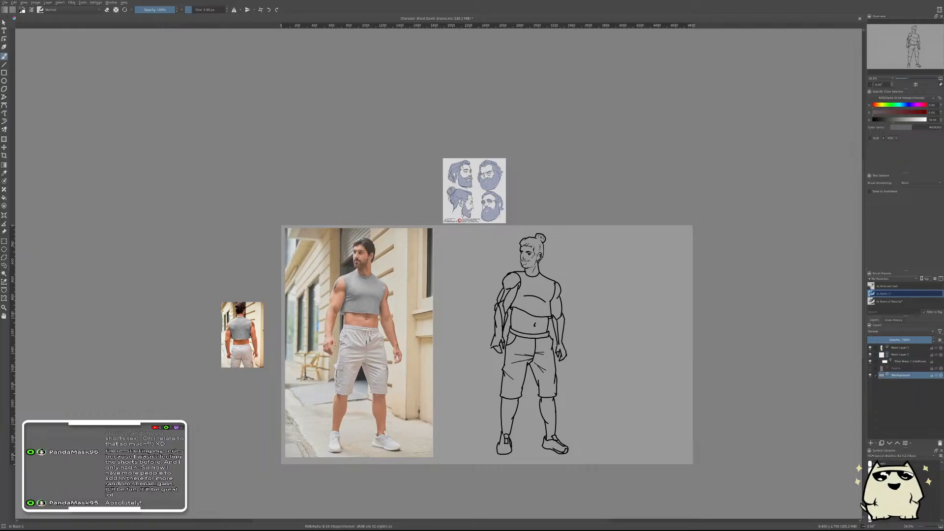
{"action": "key", "text": "x"}
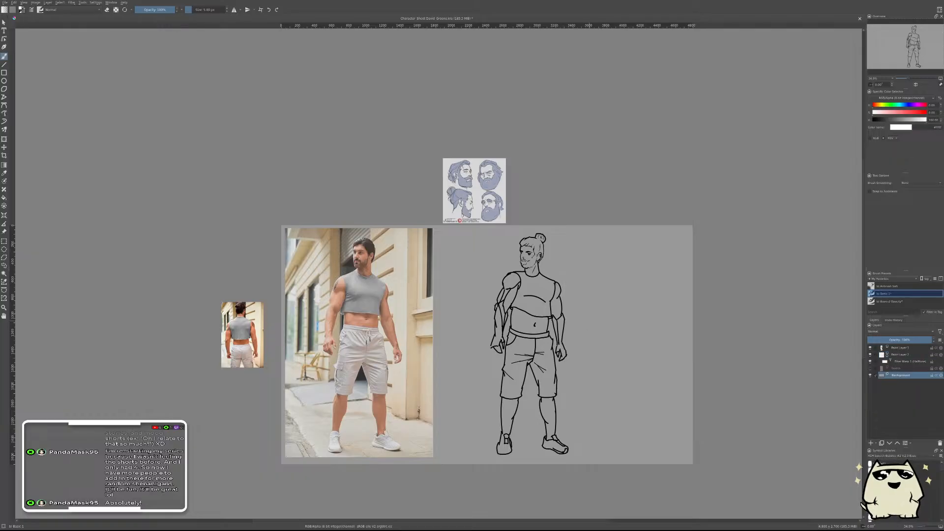
{"action": "key", "text": "f"}
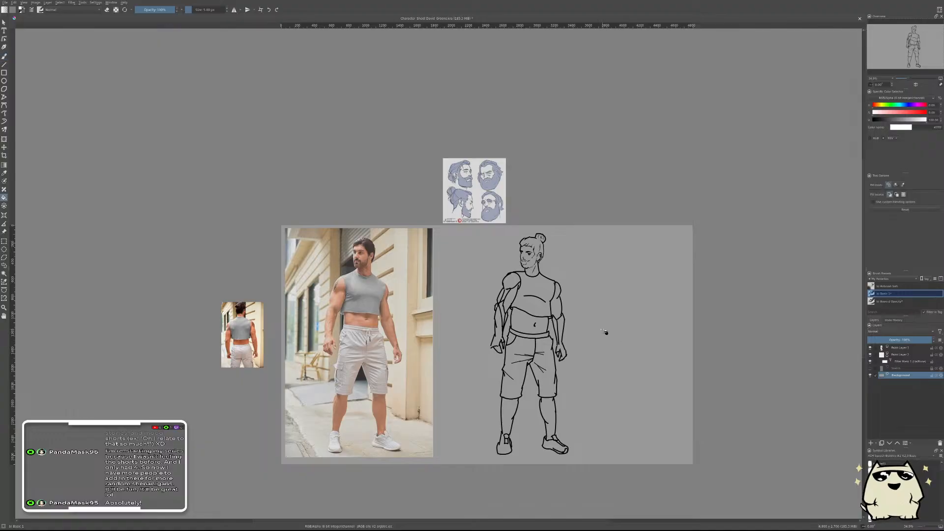
{"action": "left_click", "coordinate": [606, 331]}
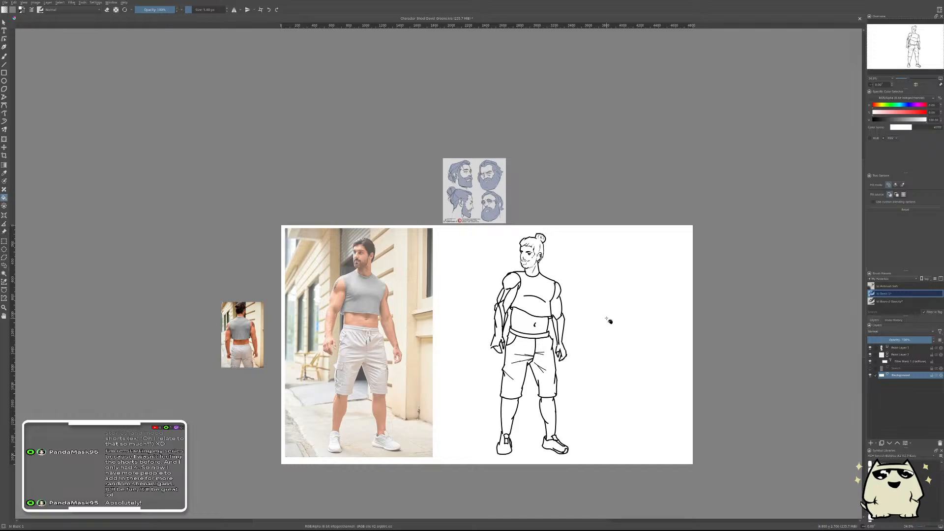
{"action": "key", "text": "x"}
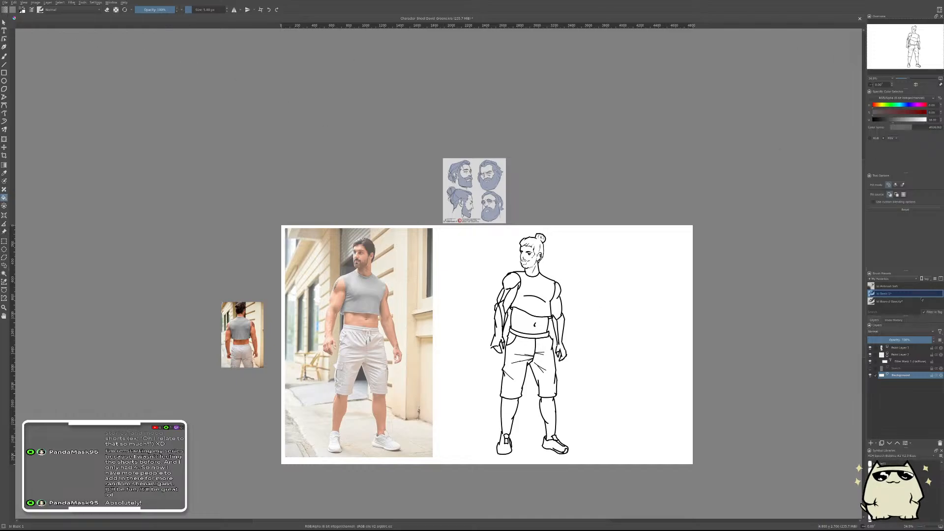
{"action": "left_click", "coordinate": [932, 376]}
{"action": "left_click", "coordinate": [912, 362]}
{"action": "left_click", "coordinate": [904, 354]}
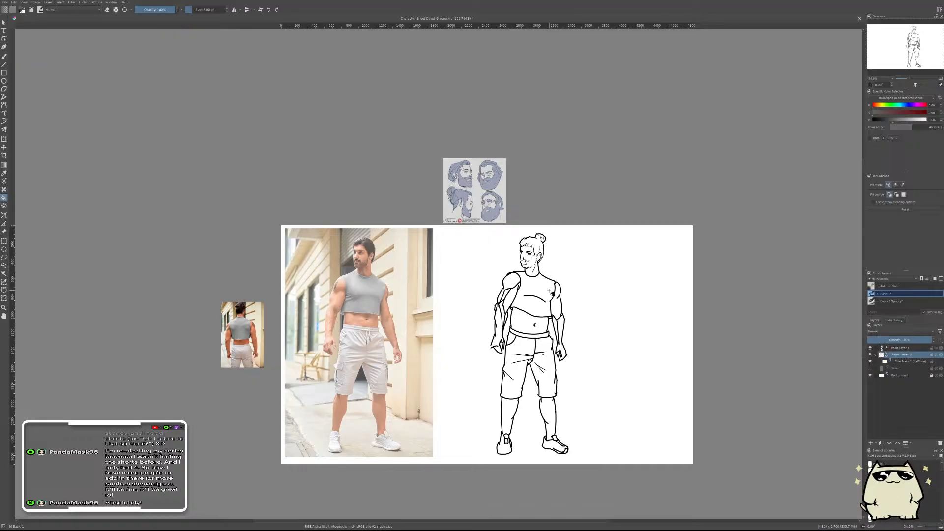
{"action": "key", "text": "b"}
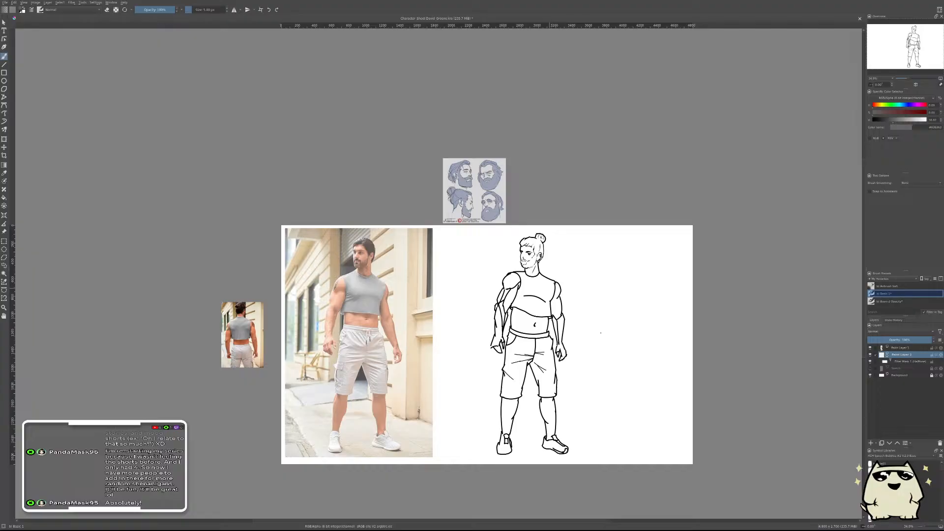
- Try dark grey halftone strokes on the side of the head and on the front of the hair, undoing each one
{"action": "scroll", "coordinate": [555, 246], "scroll_direction": "up", "scroll_amount": 3}
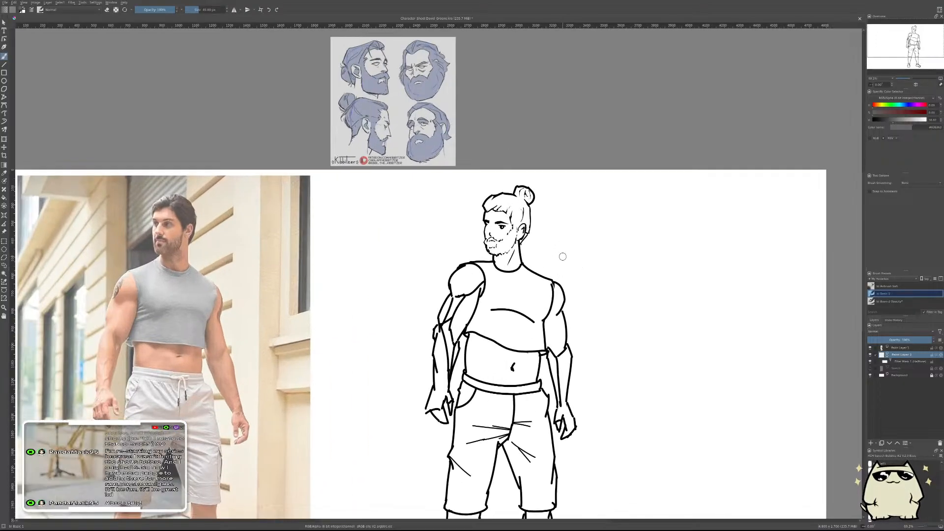
{"action": "scroll", "coordinate": [545, 221], "scroll_direction": "up", "scroll_amount": 2}
{"action": "left_click_drag", "start_coordinate": [517, 202], "coordinate": [516, 219]}
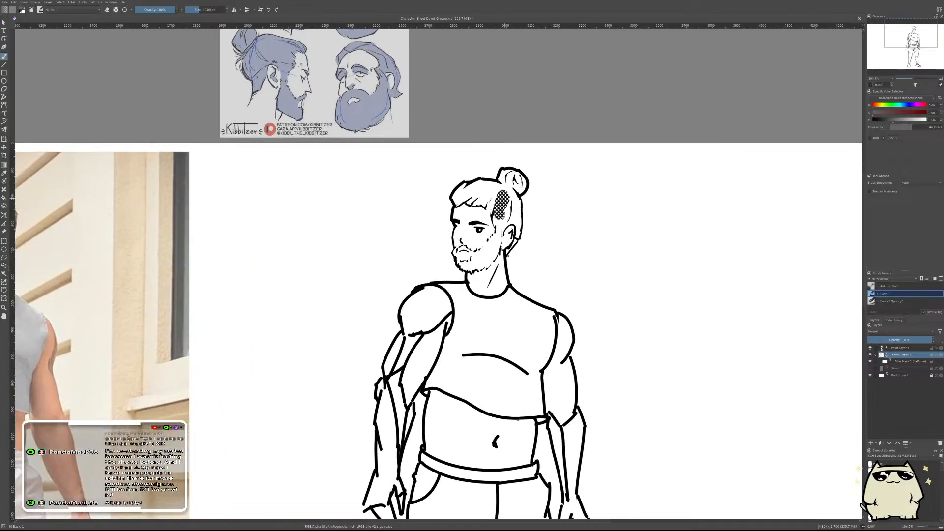
{"action": "key", "text": "ctrl+z"}
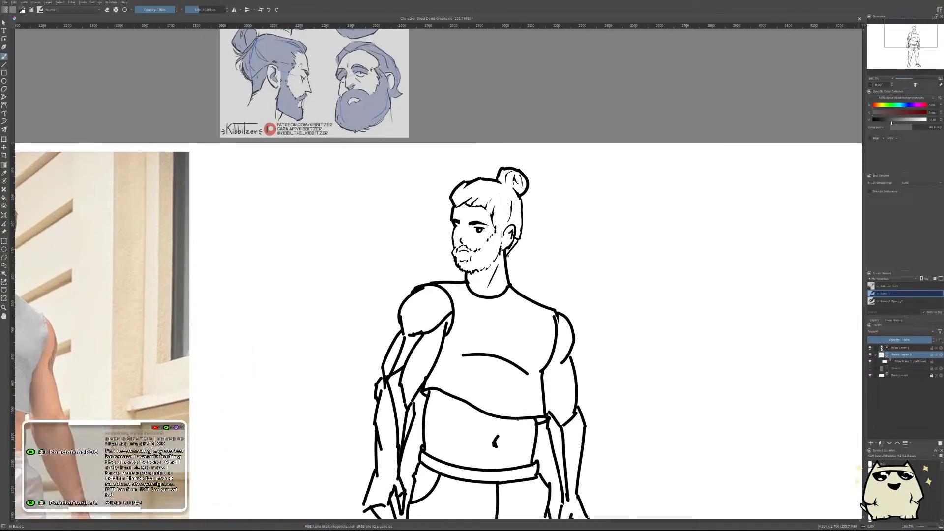
{"action": "scroll", "coordinate": [656, 217], "scroll_direction": "down", "scroll_amount": 3}
{"action": "scroll", "coordinate": [660, 213], "scroll_direction": "up", "scroll_amount": 5}
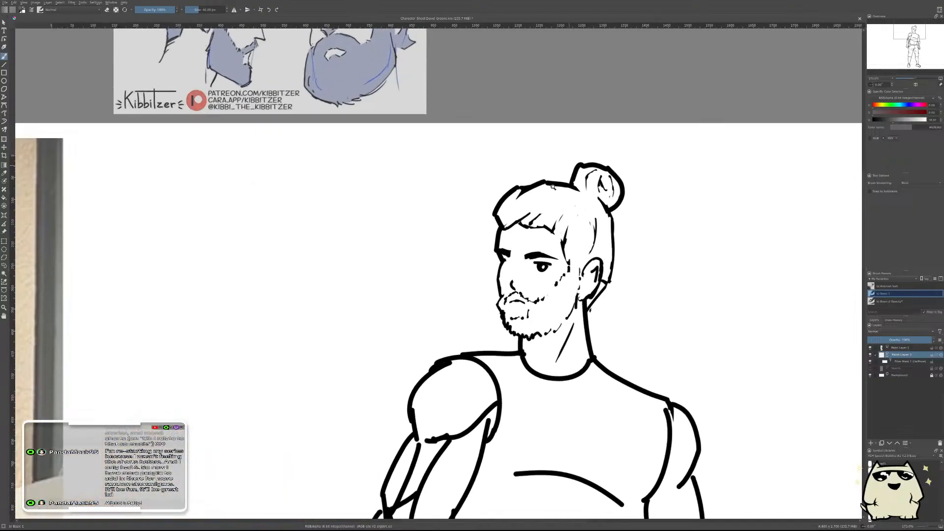
{"action": "scroll", "coordinate": [552, 187], "scroll_direction": "up", "scroll_amount": 3}
{"action": "left_click_drag", "start_coordinate": [494, 228], "coordinate": [509, 208]}
{"action": "scroll", "coordinate": [661, 196], "scroll_direction": "down", "scroll_amount": 5}
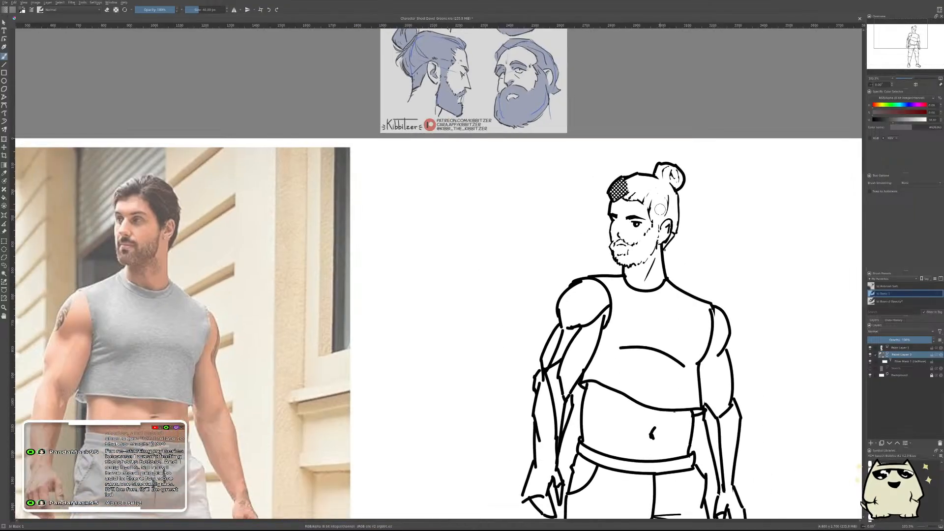
{"action": "key", "text": "ctrl+z"}
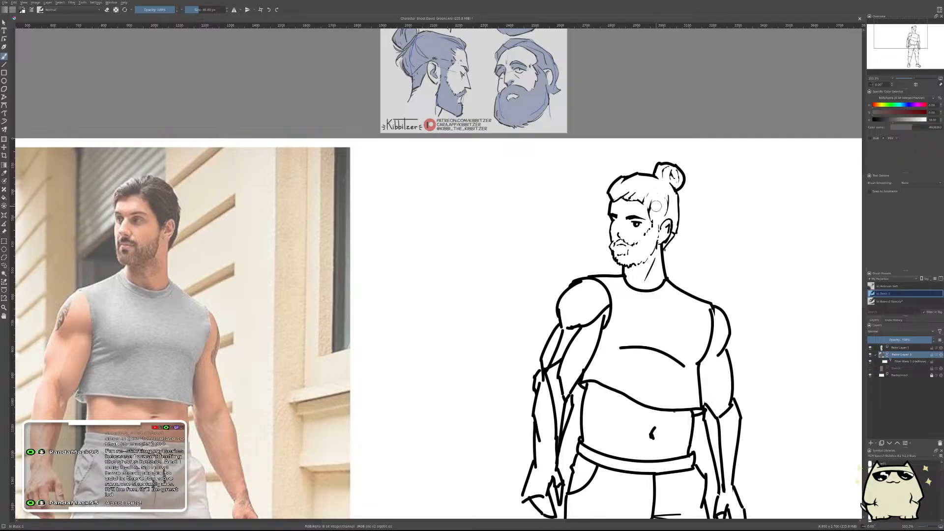
{"action": "scroll", "coordinate": [683, 262], "scroll_direction": "down", "scroll_amount": 4}
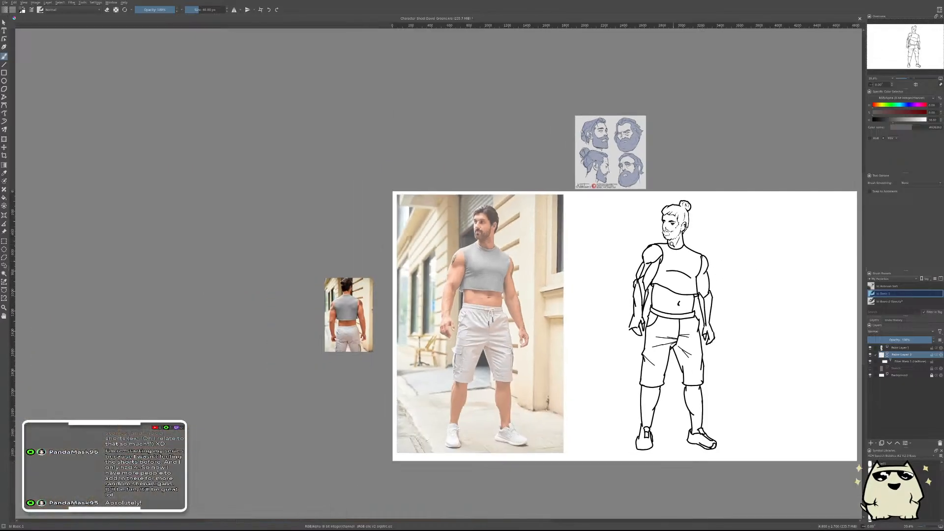
- Paint the top of the hair, the fringe and the bun in dark grey within the line art
{"action": "scroll", "coordinate": [670, 242], "scroll_direction": "up", "scroll_amount": 6}
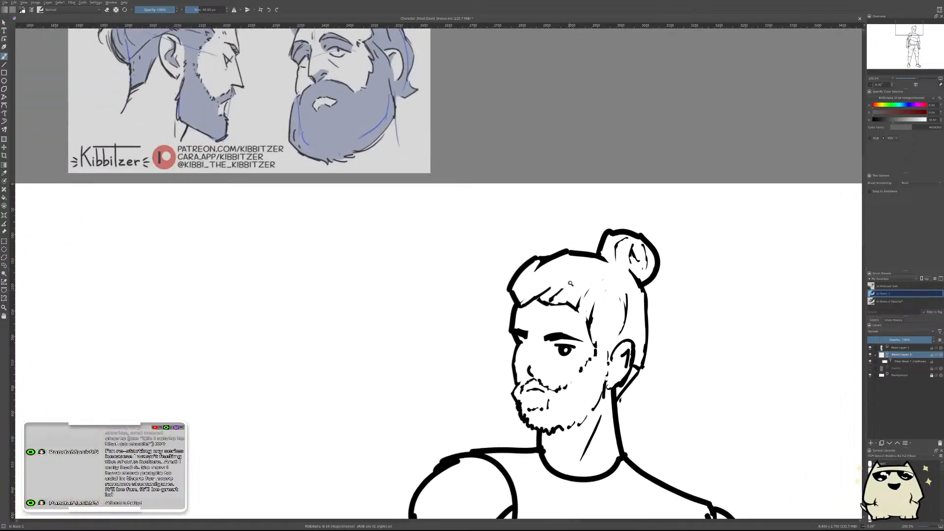
{"action": "left_click", "coordinate": [498, 294]}
{"action": "mouse_move", "coordinate": [498, 293]}
{"action": "left_mouse_down"}
{"action": "mouse_move", "coordinate": [534, 258]}
{"action": "mouse_move", "coordinate": [555, 292]}
{"action": "mouse_move", "coordinate": [558, 252]}
{"action": "mouse_move", "coordinate": [635, 269]}
{"action": "mouse_move", "coordinate": [640, 247]}
{"action": "mouse_move", "coordinate": [625, 236]}
{"action": "mouse_move", "coordinate": [674, 250]}
{"action": "mouse_move", "coordinate": [657, 219]}
{"action": "mouse_move", "coordinate": [689, 260]}
{"action": "mouse_move", "coordinate": [644, 286]}
{"action": "mouse_move", "coordinate": [603, 284]}
{"action": "mouse_move", "coordinate": [582, 299]}
{"action": "mouse_move", "coordinate": [598, 308]}
{"action": "mouse_move", "coordinate": [618, 355]}
{"action": "mouse_move", "coordinate": [643, 300]}
{"action": "mouse_move", "coordinate": [663, 313]}
{"action": "left_mouse_up"}
{"action": "scroll", "coordinate": [663, 312], "scroll_direction": "down", "scroll_amount": 5}
{"action": "scroll", "coordinate": [689, 305], "scroll_direction": "up", "scroll_amount": 3}
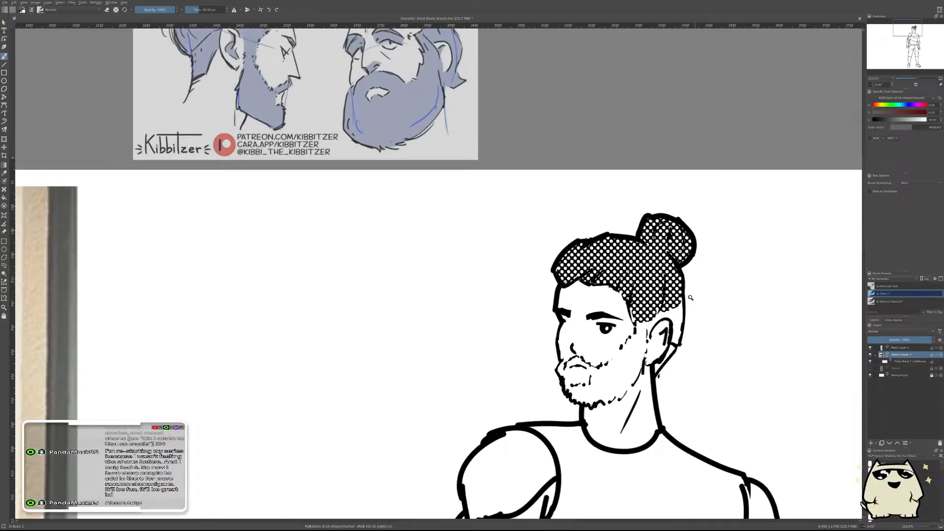
- Continue the dark grey from the side of the head over the ear and sideburn, covering the whole beard and moustache
{"action": "scroll", "coordinate": [715, 300], "scroll_direction": "down", "scroll_amount": 5}
{"action": "scroll", "coordinate": [715, 299], "scroll_direction": "up", "scroll_amount": 3}
{"action": "scroll", "coordinate": [727, 281], "scroll_direction": "up", "scroll_amount": 5}
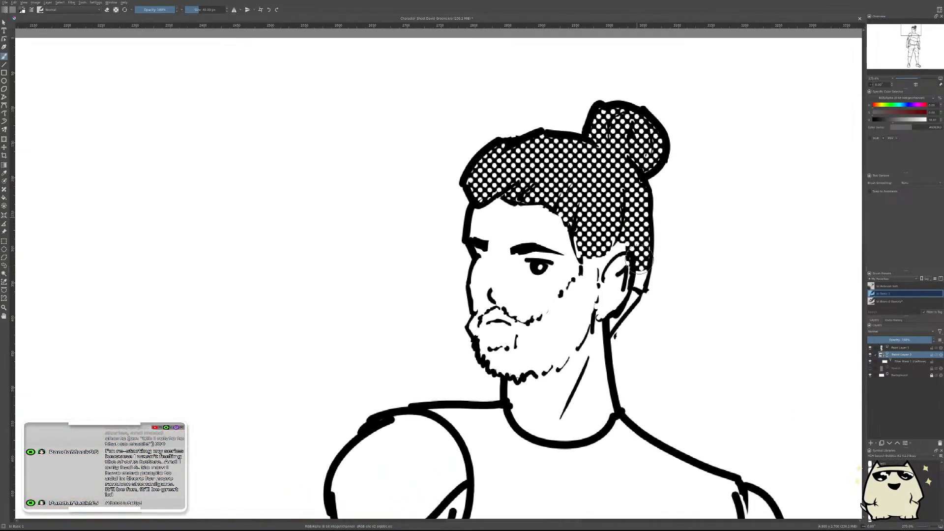
{"action": "mouse_move", "coordinate": [639, 258]}
{"action": "left_mouse_down"}
{"action": "mouse_move", "coordinate": [622, 299]}
{"action": "mouse_move", "coordinate": [613, 269]}
{"action": "mouse_move", "coordinate": [594, 267]}
{"action": "mouse_move", "coordinate": [580, 307]}
{"action": "mouse_move", "coordinate": [574, 303]}
{"action": "mouse_move", "coordinate": [548, 341]}
{"action": "mouse_move", "coordinate": [577, 328]}
{"action": "mouse_move", "coordinate": [601, 295]}
{"action": "left_mouse_up"}
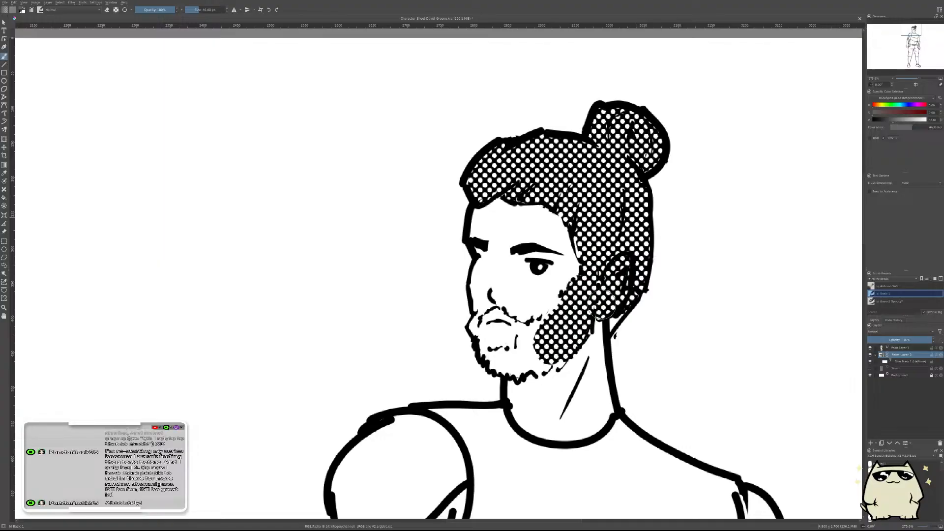
{"action": "mouse_move", "coordinate": [551, 320]}
{"action": "left_mouse_down"}
{"action": "mouse_move", "coordinate": [529, 359]}
{"action": "mouse_move", "coordinate": [509, 350]}
{"action": "mouse_move", "coordinate": [496, 322]}
{"action": "mouse_move", "coordinate": [519, 329]}
{"action": "mouse_move", "coordinate": [481, 330]}
{"action": "mouse_move", "coordinate": [507, 361]}
{"action": "mouse_move", "coordinate": [546, 364]}
{"action": "left_mouse_up"}
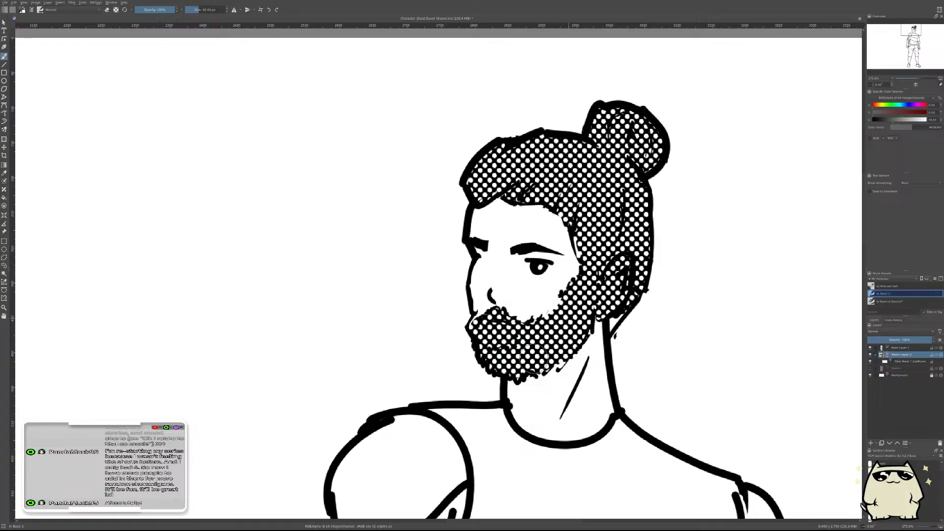
- Fill in around the ear at reduced layer opacity, hide the halftone filter mask and restore the layer's opacity to 100%
{"action": "left_click_drag", "start_coordinate": [906, 339], "coordinate": [889, 339]}
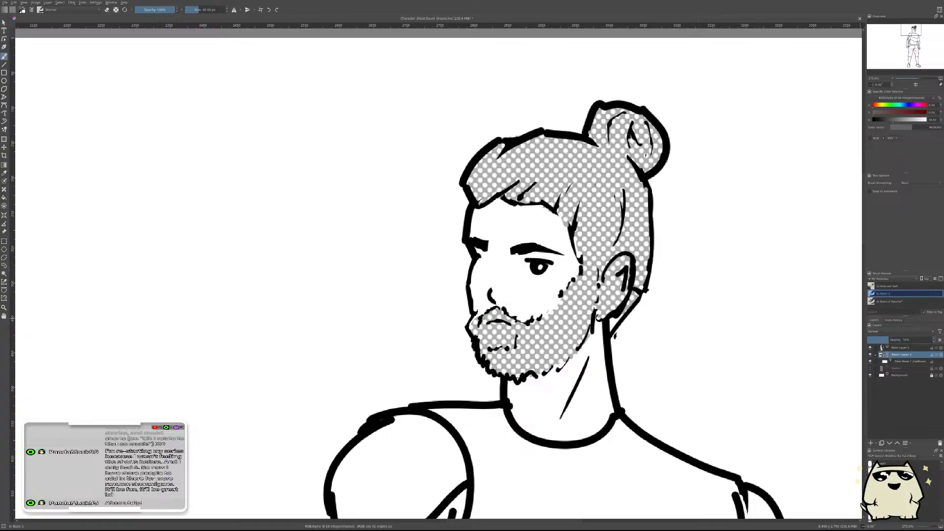
{"action": "left_click_drag", "start_coordinate": [614, 261], "coordinate": [610, 303]}
{"action": "left_click", "coordinate": [870, 361]}
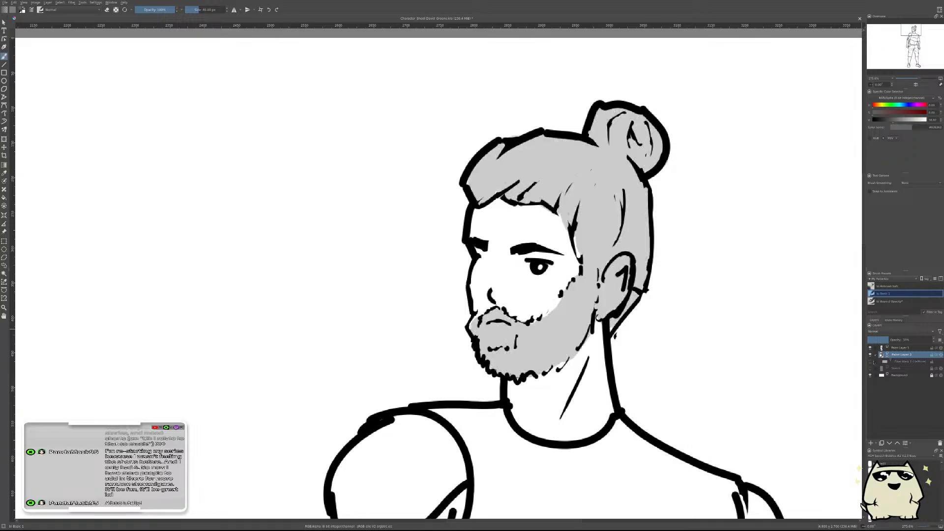
{"action": "left_click_drag", "start_coordinate": [899, 340], "coordinate": [934, 340]}
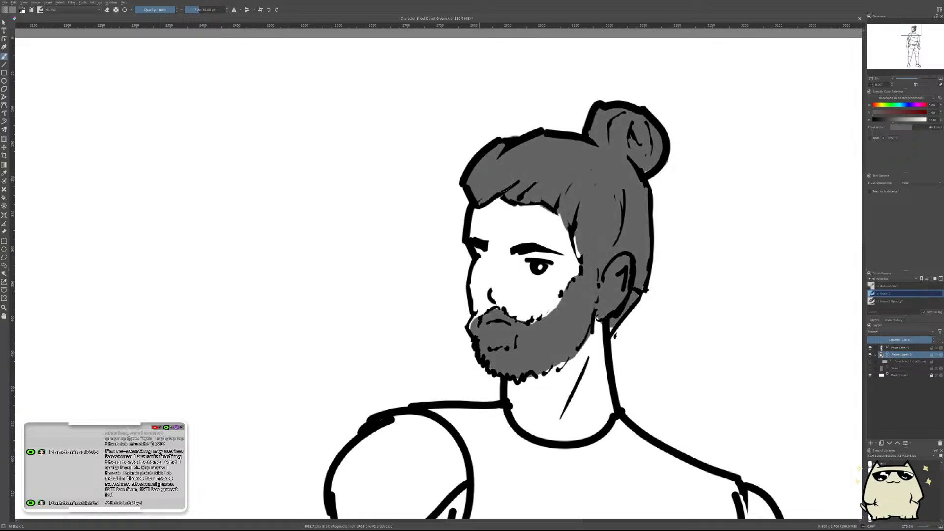
- Fill the remaining gaps in the dark grey along the hairline, below the ear and along the jaw edge of the beard
{"action": "mouse_move", "coordinate": [530, 203]}
{"action": "left_mouse_down"}
{"action": "mouse_move", "coordinate": [543, 201]}
{"action": "mouse_move", "coordinate": [560, 220]}
{"action": "mouse_move", "coordinate": [578, 256]}
{"action": "left_mouse_up"}
{"action": "left_click_drag", "start_coordinate": [607, 316], "coordinate": [605, 319]}
{"action": "left_click_drag", "start_coordinate": [560, 354], "coordinate": [546, 362]}
{"action": "scroll", "coordinate": [597, 329], "scroll_direction": "down", "scroll_amount": 2}
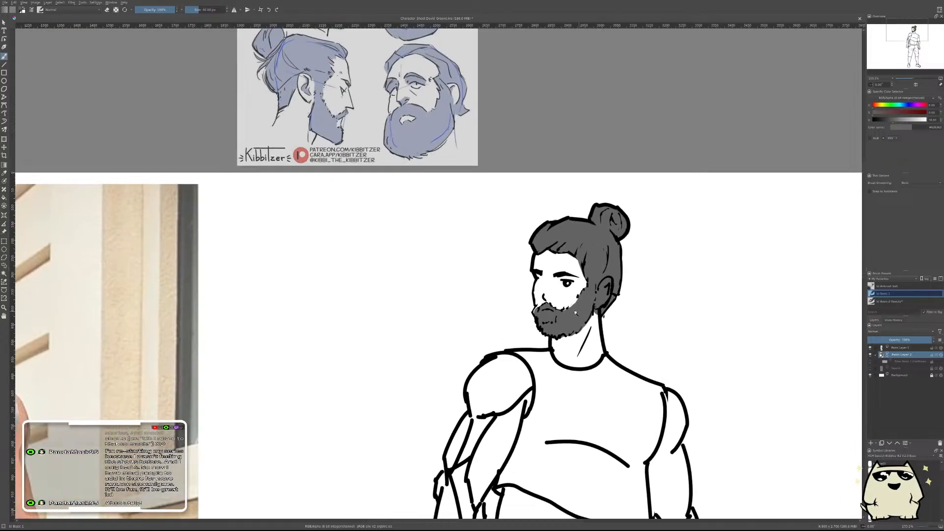
{"action": "scroll", "coordinate": [581, 325], "scroll_direction": "up", "scroll_amount": 2}
{"action": "scroll", "coordinate": [598, 298], "scroll_direction": "down", "scroll_amount": 3}
{"action": "scroll", "coordinate": [639, 252], "scroll_direction": "down", "scroll_amount": 1}
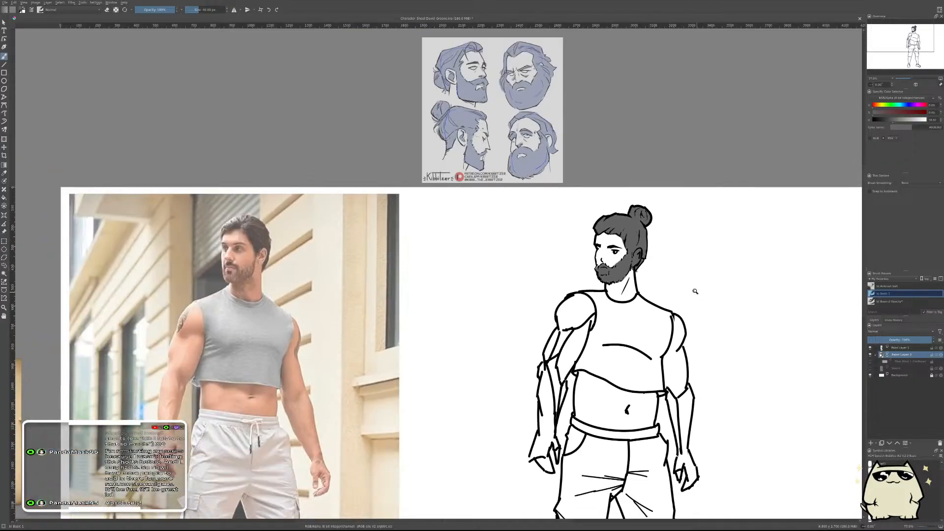
{"action": "scroll", "coordinate": [674, 216], "scroll_direction": "up", "scroll_amount": 5}
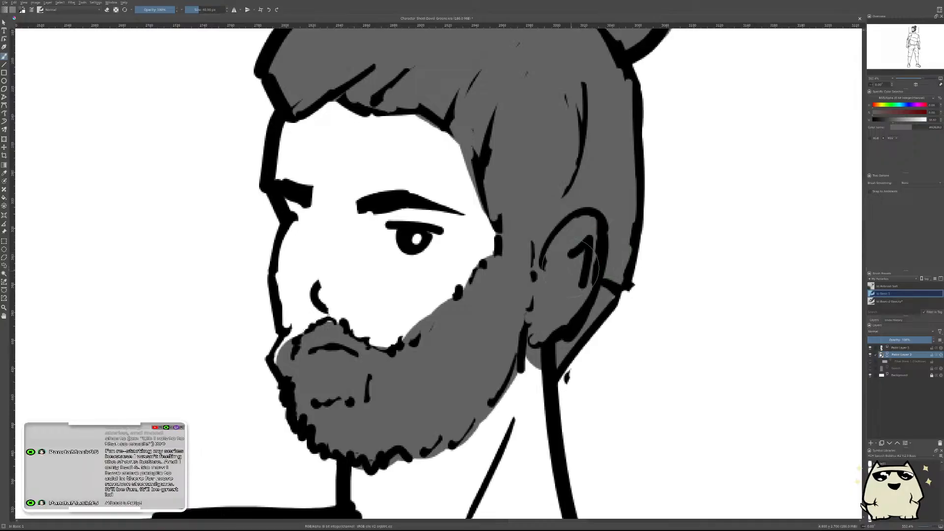
{"action": "scroll", "coordinate": [570, 260], "scroll_direction": "down", "scroll_amount": 4}
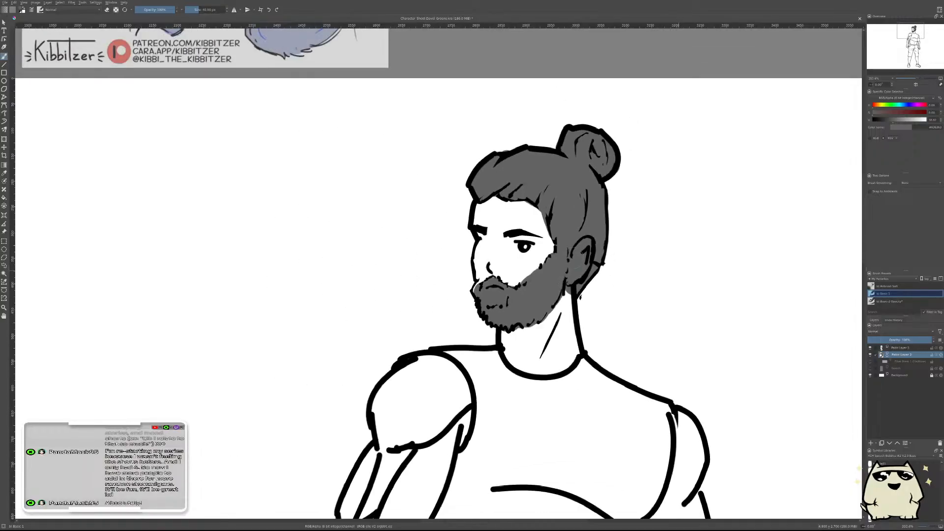
- Erase the dark grey from the ear and earlobe, and clean up the hair edge behind the ear
{"action": "left_click_drag", "start_coordinate": [585, 249], "coordinate": [576, 269]}
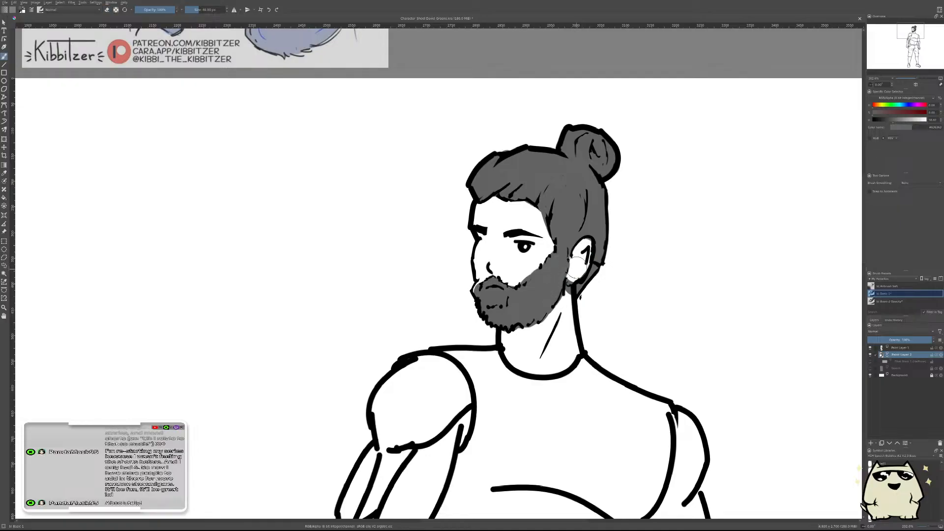
{"action": "left_click_drag", "start_coordinate": [577, 268], "coordinate": [574, 290]}
{"action": "left_click_drag", "start_coordinate": [585, 249], "coordinate": [572, 310]}
{"action": "key", "text": "e"}
{"action": "mouse_move", "coordinate": [600, 278]}
{"action": "left_mouse_down"}
{"action": "mouse_move", "coordinate": [582, 300]}
{"action": "mouse_move", "coordinate": [593, 296]}
{"action": "left_mouse_up"}
{"action": "key", "text": "e"}
{"action": "mouse_move", "coordinate": [680, 238]}
{"action": "left_mouse_down"}
{"action": "mouse_move", "coordinate": [674, 253]}
{"action": "mouse_move", "coordinate": [689, 241]}
{"action": "left_mouse_up"}
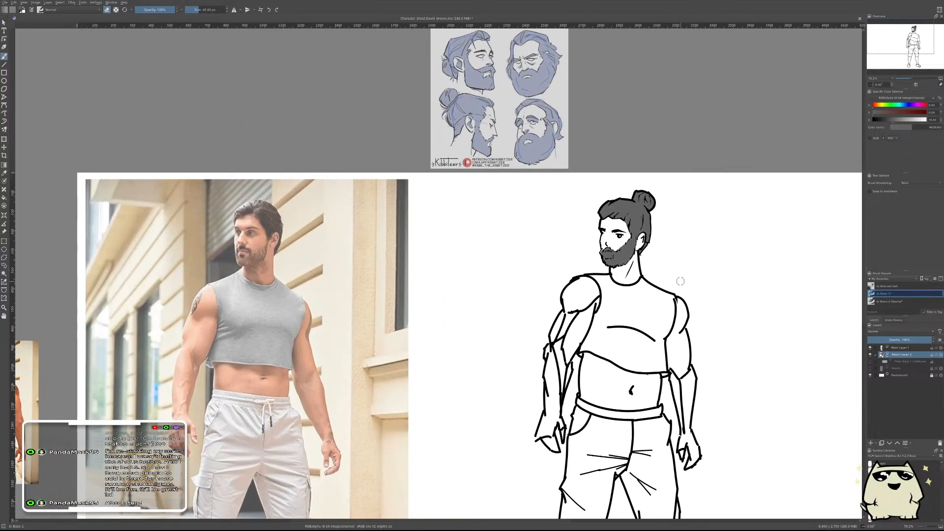
- In the mirrored view, mix a mid grey and block it in on the crop top from the neckline down the armhole side
{"action": "key", "text": "m"}
{"action": "left_click_drag", "start_coordinate": [423, 320], "coordinate": [670, 302]}
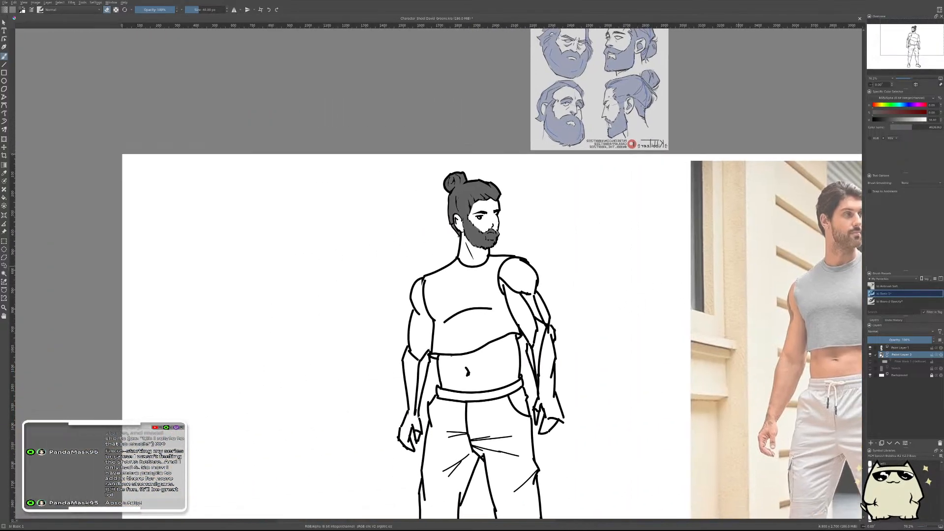
{"action": "mouse_move", "coordinate": [892, 119]}
{"action": "left_mouse_down"}
{"action": "mouse_move", "coordinate": [911, 121]}
{"action": "mouse_move", "coordinate": [903, 121]}
{"action": "left_mouse_up"}
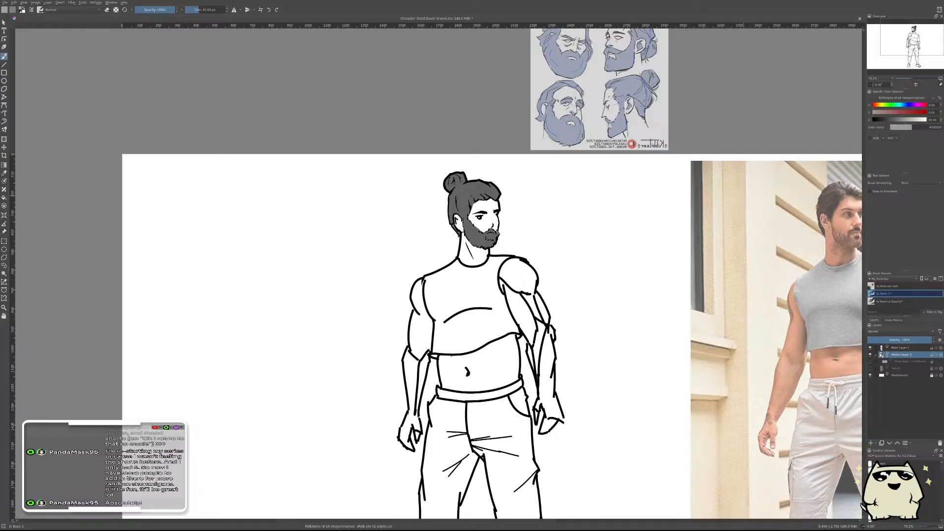
{"action": "scroll", "coordinate": [484, 287], "scroll_direction": "up", "scroll_amount": 4}
{"action": "mouse_move", "coordinate": [465, 279]}
{"action": "left_mouse_down"}
{"action": "mouse_move", "coordinate": [433, 340]}
{"action": "mouse_move", "coordinate": [447, 320]}
{"action": "left_mouse_up"}
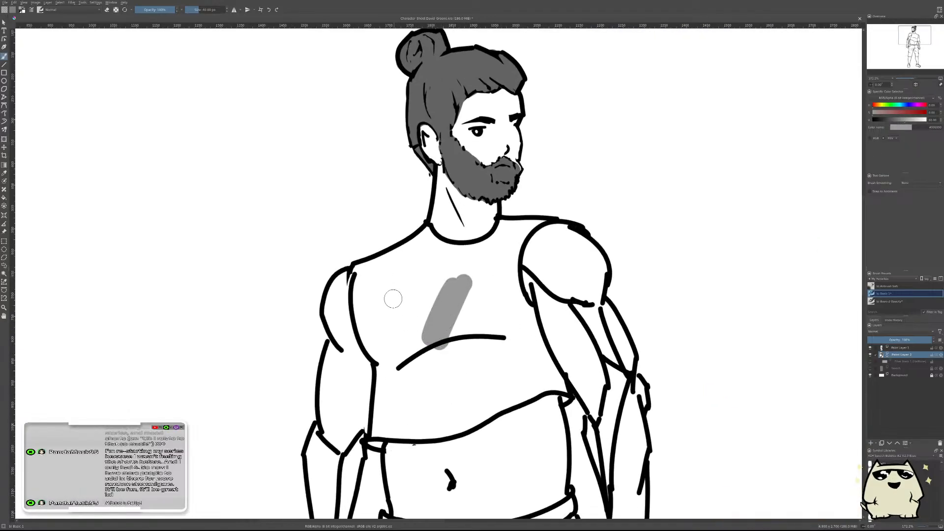
{"action": "mouse_move", "coordinate": [431, 232]}
{"action": "left_mouse_down"}
{"action": "mouse_move", "coordinate": [374, 276]}
{"action": "mouse_move", "coordinate": [353, 277]}
{"action": "left_mouse_up"}
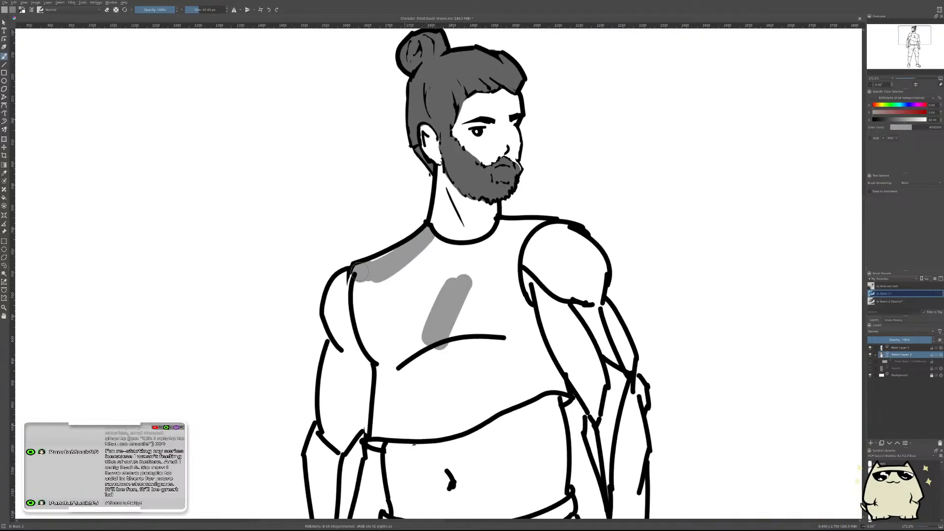
{"action": "mouse_move", "coordinate": [411, 262]}
{"action": "left_mouse_down"}
{"action": "mouse_move", "coordinate": [371, 326]}
{"action": "mouse_move", "coordinate": [362, 283]}
{"action": "mouse_move", "coordinate": [364, 328]}
{"action": "mouse_move", "coordinate": [364, 317]}
{"action": "mouse_move", "coordinate": [382, 362]}
{"action": "mouse_move", "coordinate": [387, 274]}
{"action": "mouse_move", "coordinate": [375, 300]}
{"action": "mouse_move", "coordinate": [363, 304]}
{"action": "mouse_move", "coordinate": [359, 289]}
{"action": "mouse_move", "coordinate": [396, 353]}
{"action": "mouse_move", "coordinate": [375, 441]}
{"action": "mouse_move", "coordinate": [412, 382]}
{"action": "mouse_move", "coordinate": [407, 361]}
{"action": "mouse_move", "coordinate": [394, 388]}
{"action": "mouse_move", "coordinate": [451, 295]}
{"action": "mouse_move", "coordinate": [437, 292]}
{"action": "mouse_move", "coordinate": [431, 332]}
{"action": "left_mouse_up"}
- Tidy the inner edge of the grey with white at a larger brush size, and extend the mid grey across the chest
{"action": "key", "text": "x"}
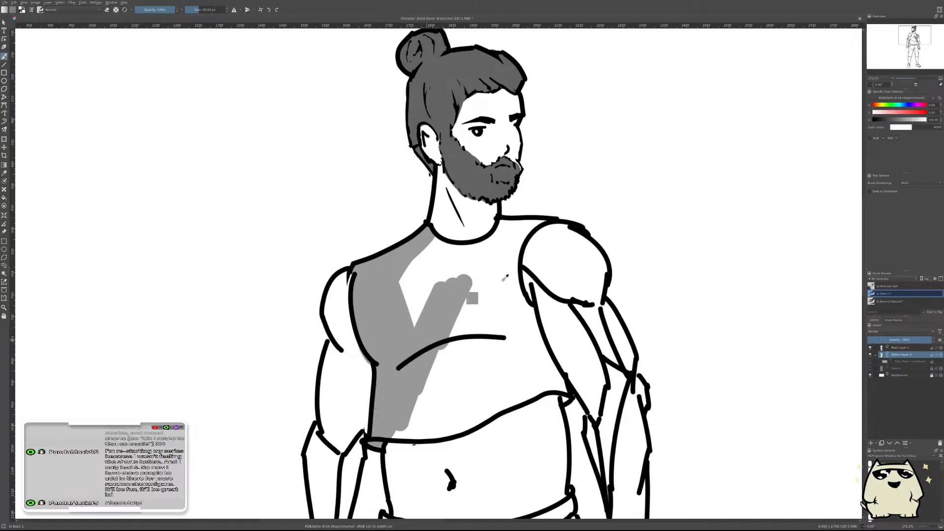
{"action": "mouse_move", "coordinate": [438, 327]}
{"action": "left_mouse_down", "text": "shift"}
{"action": "mouse_move", "coordinate": [480, 290]}
{"action": "mouse_move", "coordinate": [441, 293]}
{"action": "left_mouse_up", "text": "shift"}
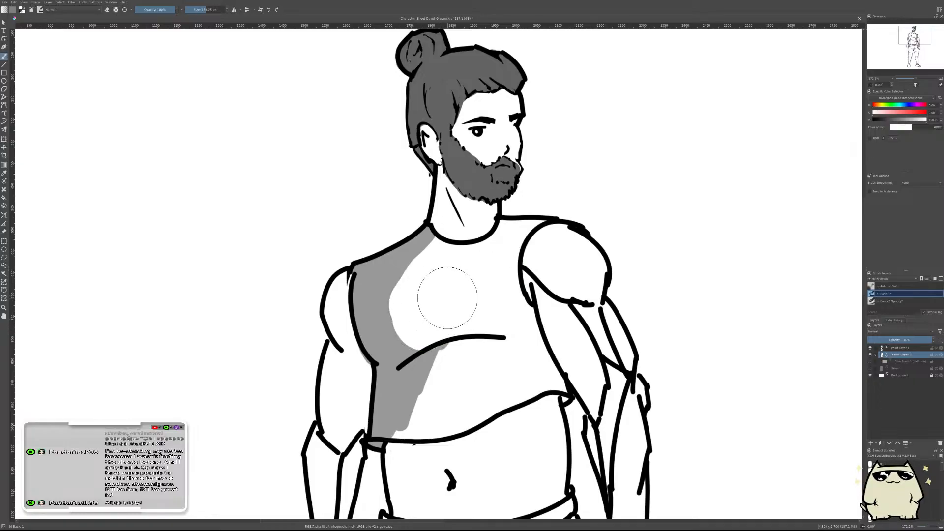
{"action": "left_click", "coordinate": [384, 306], "text": "ctrl"}
{"action": "mouse_move", "coordinate": [393, 315]}
{"action": "left_mouse_down"}
{"action": "mouse_move", "coordinate": [413, 336]}
{"action": "mouse_move", "coordinate": [435, 267]}
{"action": "mouse_move", "coordinate": [429, 379]}
{"action": "mouse_move", "coordinate": [403, 413]}
{"action": "mouse_move", "coordinate": [490, 375]}
{"action": "mouse_move", "coordinate": [434, 408]}
{"action": "mouse_move", "coordinate": [471, 397]}
{"action": "mouse_move", "coordinate": [489, 352]}
{"action": "mouse_move", "coordinate": [447, 274]}
{"action": "left_mouse_up"}
- Fill the rest of the crop top with mid grey along the neckline, far armhole and hem, using a smaller brush
{"action": "key", "text": "bracketleft"}
{"action": "key", "text": "bracketleft"}
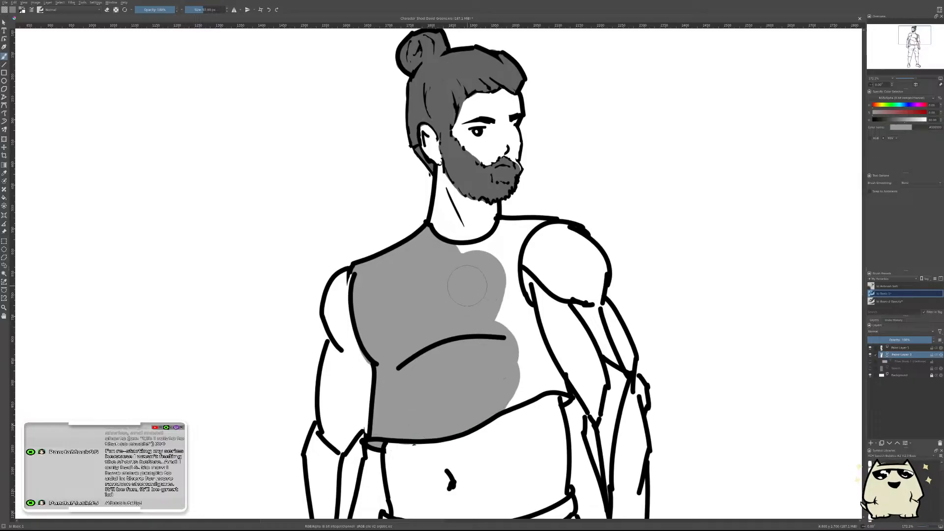
{"action": "key", "text": "bracketleft"}
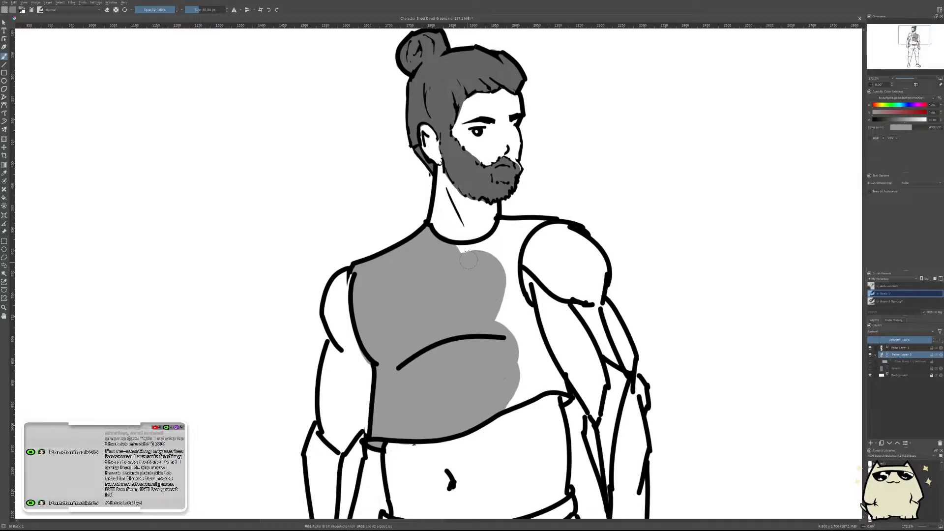
{"action": "left_click_drag", "start_coordinate": [456, 252], "coordinate": [485, 247]}
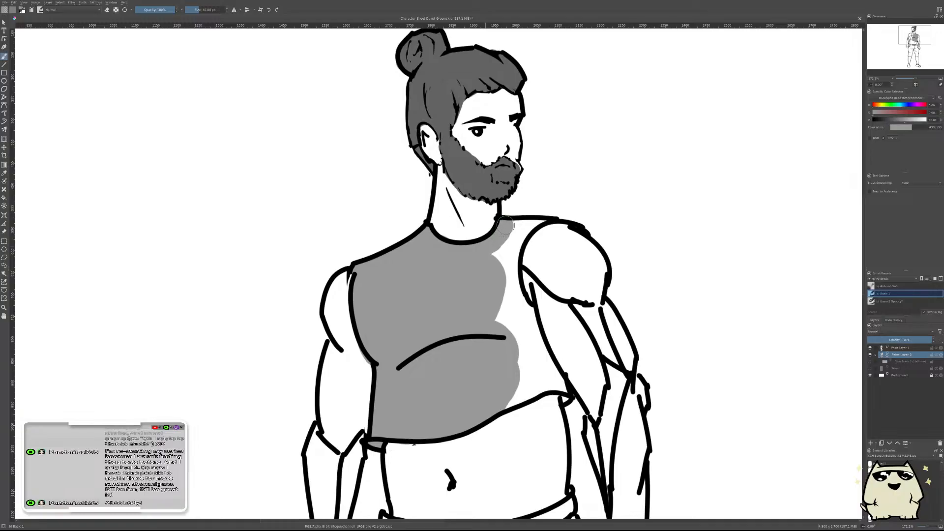
{"action": "mouse_move", "coordinate": [505, 225]}
{"action": "left_mouse_down"}
{"action": "mouse_move", "coordinate": [542, 222]}
{"action": "mouse_move", "coordinate": [523, 241]}
{"action": "mouse_move", "coordinate": [537, 239]}
{"action": "mouse_move", "coordinate": [495, 228]}
{"action": "mouse_move", "coordinate": [498, 239]}
{"action": "mouse_move", "coordinate": [504, 226]}
{"action": "mouse_move", "coordinate": [543, 225]}
{"action": "mouse_move", "coordinate": [492, 285]}
{"action": "left_mouse_up"}
{"action": "key", "text": "ctrl+z"}
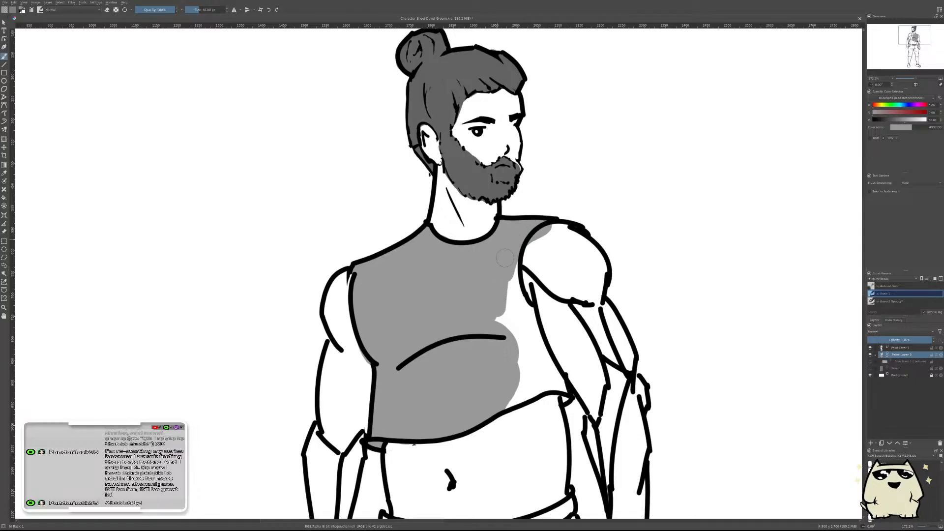
{"action": "mouse_move", "coordinate": [515, 249]}
{"action": "left_mouse_down"}
{"action": "mouse_move", "coordinate": [517, 306]}
{"action": "mouse_move", "coordinate": [567, 396]}
{"action": "mouse_move", "coordinate": [530, 335]}
{"action": "mouse_move", "coordinate": [512, 351]}
{"action": "mouse_move", "coordinate": [505, 346]}
{"action": "mouse_move", "coordinate": [526, 329]}
{"action": "mouse_move", "coordinate": [519, 355]}
{"action": "left_mouse_up"}
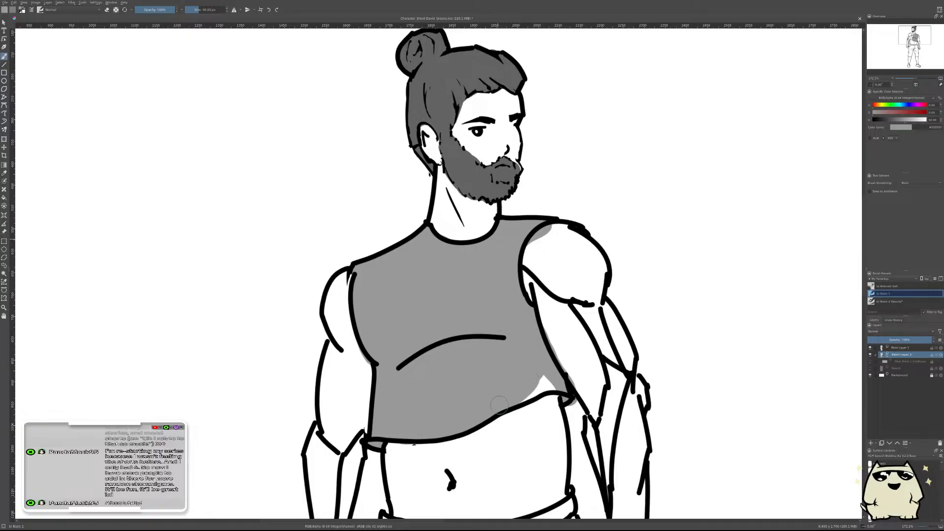
{"action": "left_click_drag", "start_coordinate": [506, 409], "coordinate": [547, 379]}
- Erase the grey that spills over the crop top's armhole onto the shoulder
{"action": "key", "text": "e"}
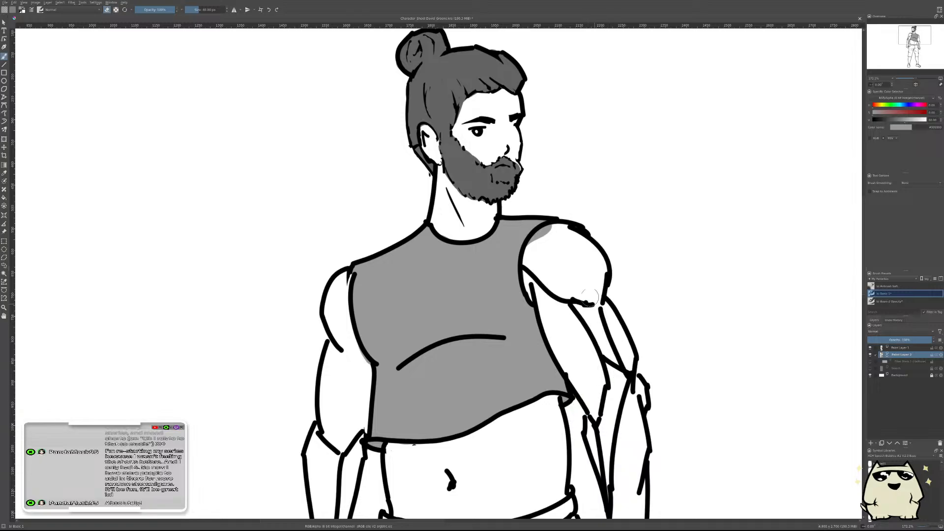
{"action": "key", "text": "e"}
{"action": "mouse_move", "coordinate": [549, 249]}
{"action": "left_mouse_down"}
{"action": "mouse_move", "coordinate": [553, 235]}
{"action": "mouse_move", "coordinate": [537, 241]}
{"action": "left_mouse_up"}
- Flip the view back, choose a lighter grey and lay the first strokes down the shorts' outer leg, from waistband to thigh
{"action": "left_click_drag", "start_coordinate": [668, 237], "coordinate": [706, 287]}
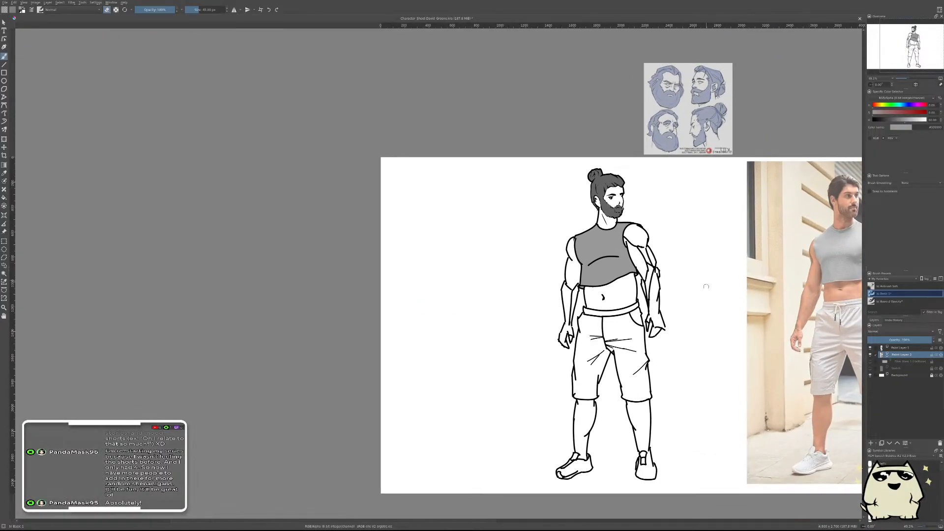
{"action": "key", "text": "m"}
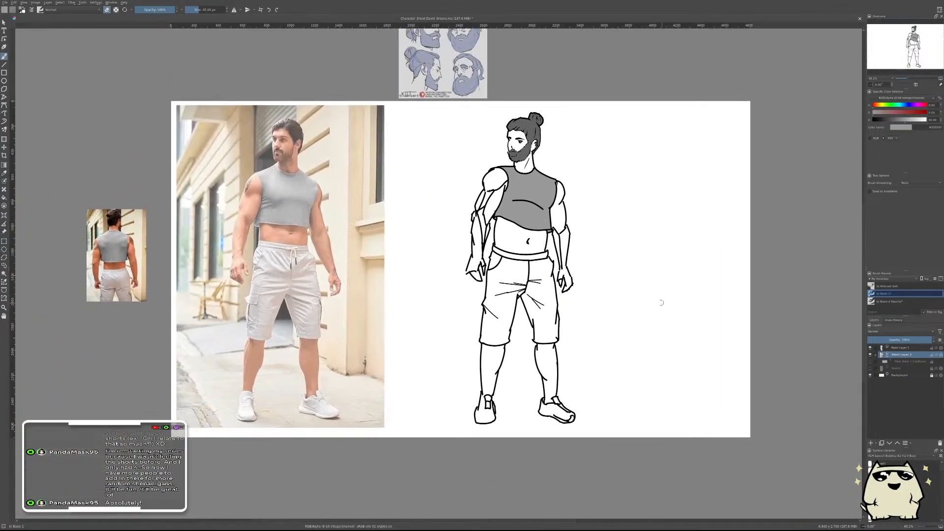
{"action": "left_click_drag", "start_coordinate": [627, 277], "coordinate": [614, 216]}
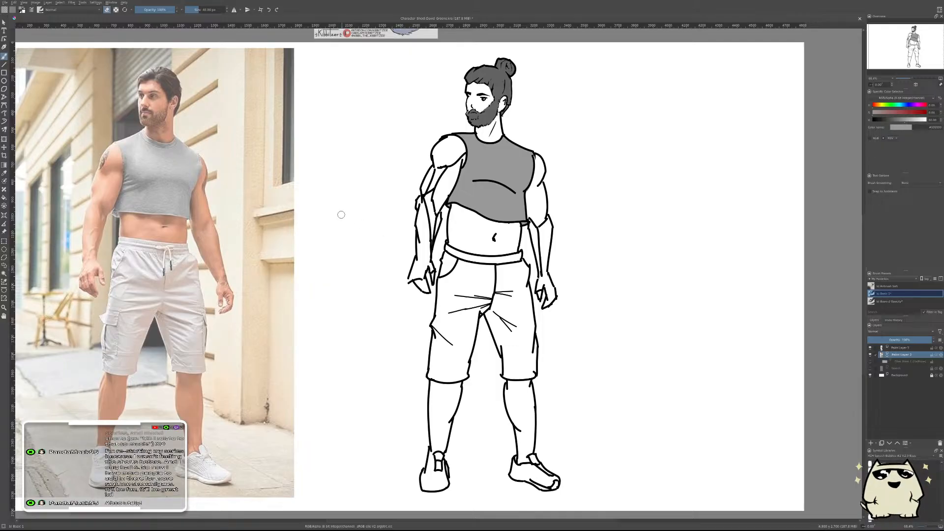
{"action": "left_click_drag", "start_coordinate": [475, 320], "coordinate": [499, 276]}
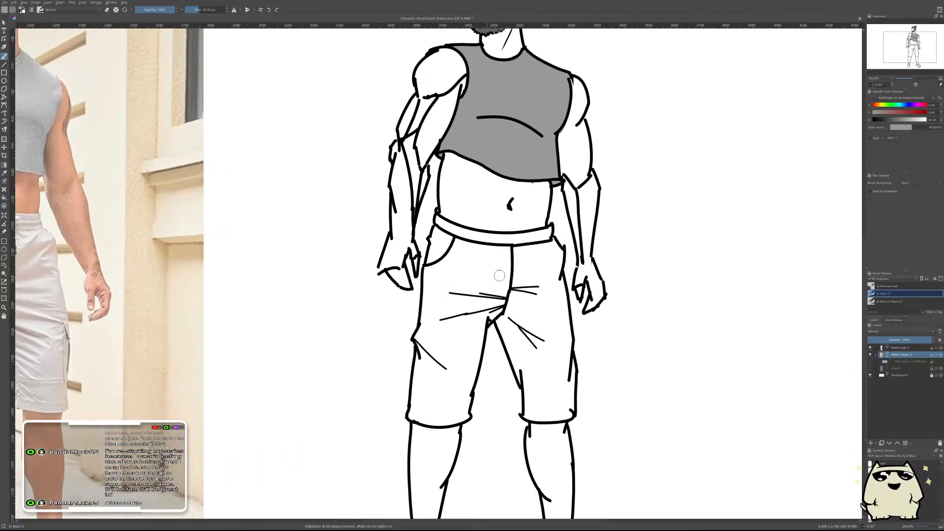
{"action": "left_click", "coordinate": [915, 120]}
{"action": "left_click_drag", "start_coordinate": [460, 309], "coordinate": [456, 365]}
{"action": "mouse_move", "coordinate": [492, 227]}
{"action": "left_mouse_down"}
{"action": "mouse_move", "coordinate": [492, 197]}
{"action": "mouse_move", "coordinate": [492, 275]}
{"action": "mouse_move", "coordinate": [488, 215]}
{"action": "left_mouse_up"}
{"action": "scroll", "coordinate": [487, 215], "scroll_direction": "up", "scroll_amount": 3}
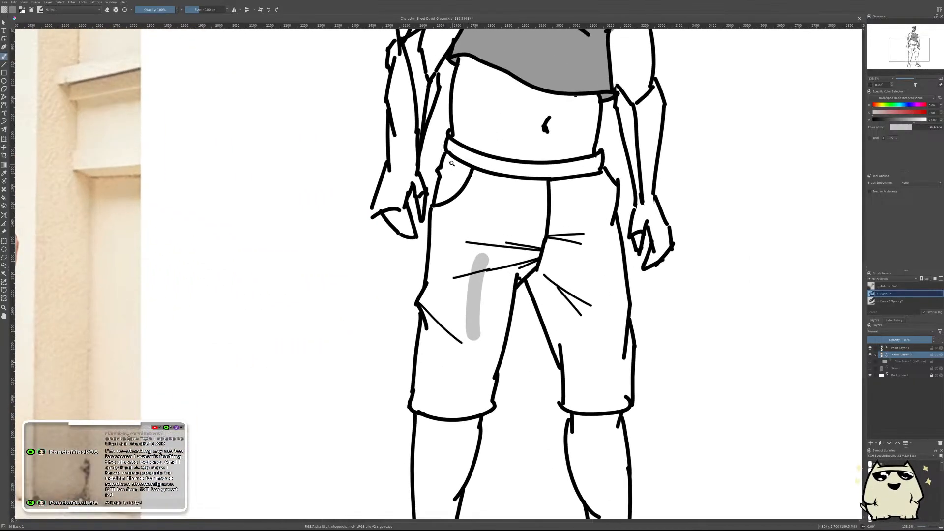
{"action": "scroll", "coordinate": [447, 142], "scroll_direction": "up", "scroll_amount": 5}
{"action": "left_click_drag", "start_coordinate": [447, 143], "coordinate": [449, 202]}
{"action": "key", "text": "ctrl+z"}
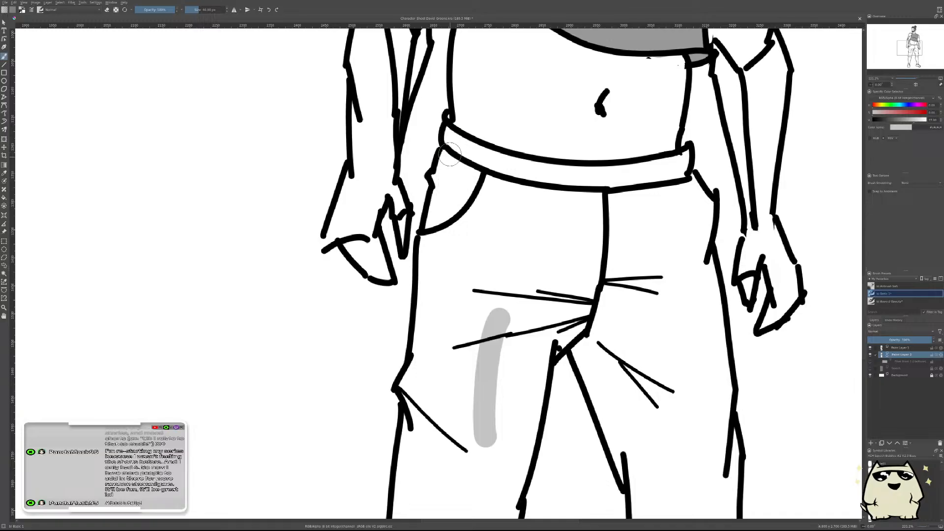
{"action": "mouse_move", "coordinate": [449, 135]}
{"action": "left_mouse_down"}
{"action": "mouse_move", "coordinate": [423, 283]}
{"action": "mouse_move", "coordinate": [428, 339]}
{"action": "left_mouse_up"}
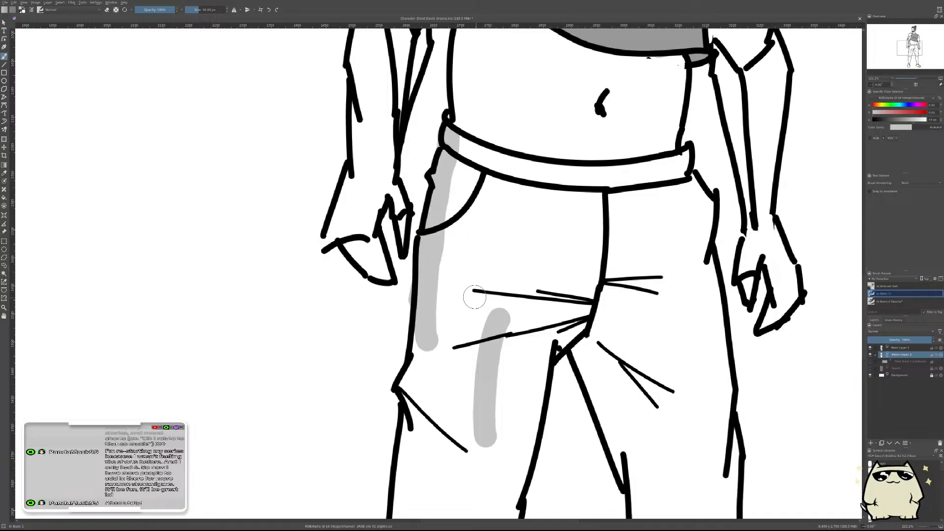
- Enlarge the brush and fill the waistband and both legs of the shorts with the light grey
{"action": "key", "text": "bracketright"}
{"action": "key", "text": "bracketright"}
{"action": "key", "text": "bracketright"}
{"action": "mouse_move", "coordinate": [472, 307]}
{"action": "left_mouse_down"}
{"action": "mouse_move", "coordinate": [494, 263]}
{"action": "mouse_move", "coordinate": [466, 220]}
{"action": "mouse_move", "coordinate": [489, 249]}
{"action": "mouse_move", "coordinate": [460, 179]}
{"action": "mouse_move", "coordinate": [470, 147]}
{"action": "mouse_move", "coordinate": [599, 197]}
{"action": "mouse_move", "coordinate": [491, 167]}
{"action": "mouse_move", "coordinate": [593, 193]}
{"action": "mouse_move", "coordinate": [698, 177]}
{"action": "mouse_move", "coordinate": [674, 236]}
{"action": "left_mouse_up"}
{"action": "scroll", "coordinate": [674, 236], "scroll_direction": "down", "scroll_amount": 6}
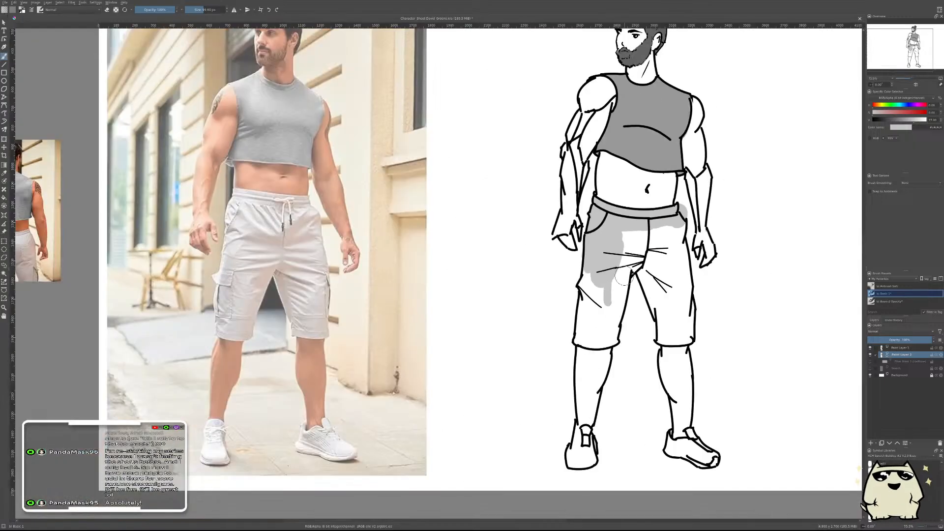
{"action": "scroll", "coordinate": [613, 251], "scroll_direction": "up", "scroll_amount": 5}
{"action": "mouse_move", "coordinate": [661, 197]}
{"action": "left_mouse_down"}
{"action": "mouse_move", "coordinate": [619, 255]}
{"action": "mouse_move", "coordinate": [626, 263]}
{"action": "mouse_move", "coordinate": [561, 281]}
{"action": "mouse_move", "coordinate": [539, 435]}
{"action": "mouse_move", "coordinate": [600, 432]}
{"action": "mouse_move", "coordinate": [565, 379]}
{"action": "mouse_move", "coordinate": [611, 354]}
{"action": "mouse_move", "coordinate": [602, 407]}
{"action": "mouse_move", "coordinate": [627, 305]}
{"action": "mouse_move", "coordinate": [614, 301]}
{"action": "left_mouse_up"}
{"action": "mouse_move", "coordinate": [615, 342]}
{"action": "left_mouse_down"}
{"action": "mouse_move", "coordinate": [648, 276]}
{"action": "mouse_move", "coordinate": [640, 283]}
{"action": "mouse_move", "coordinate": [645, 255]}
{"action": "mouse_move", "coordinate": [701, 249]}
{"action": "mouse_move", "coordinate": [743, 205]}
{"action": "mouse_move", "coordinate": [739, 223]}
{"action": "mouse_move", "coordinate": [743, 201]}
{"action": "mouse_move", "coordinate": [722, 292]}
{"action": "mouse_move", "coordinate": [699, 317]}
{"action": "mouse_move", "coordinate": [675, 297]}
{"action": "mouse_move", "coordinate": [712, 382]}
{"action": "mouse_move", "coordinate": [714, 434]}
{"action": "mouse_move", "coordinate": [747, 425]}
{"action": "mouse_move", "coordinate": [733, 351]}
{"action": "mouse_move", "coordinate": [715, 380]}
{"action": "mouse_move", "coordinate": [737, 340]}
{"action": "mouse_move", "coordinate": [747, 239]}
{"action": "mouse_move", "coordinate": [763, 429]}
{"action": "mouse_move", "coordinate": [723, 396]}
{"action": "left_mouse_up"}
- Show the halftone filter mask and examine the dot pattern on the hair, top and shorts at different zoom levels
{"action": "scroll", "coordinate": [723, 395], "scroll_direction": "down", "scroll_amount": 5}
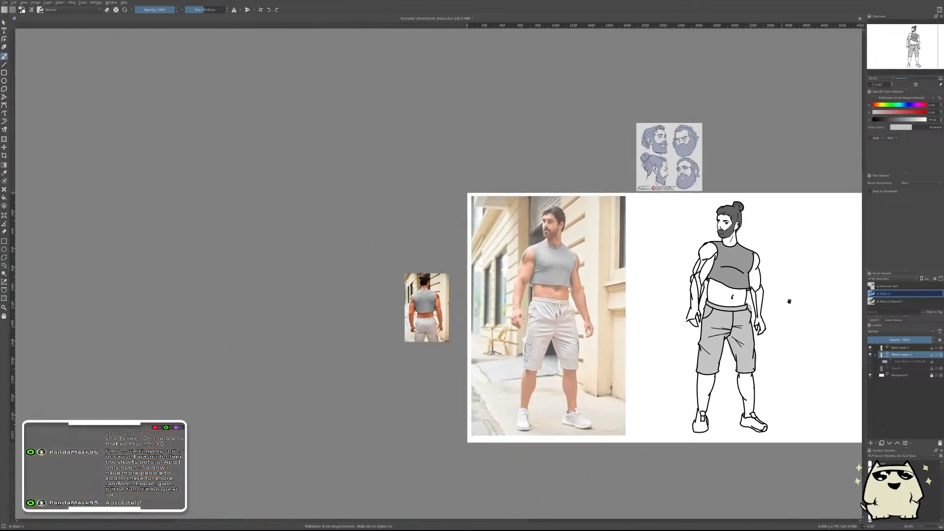
{"action": "left_click", "coordinate": [870, 361]}
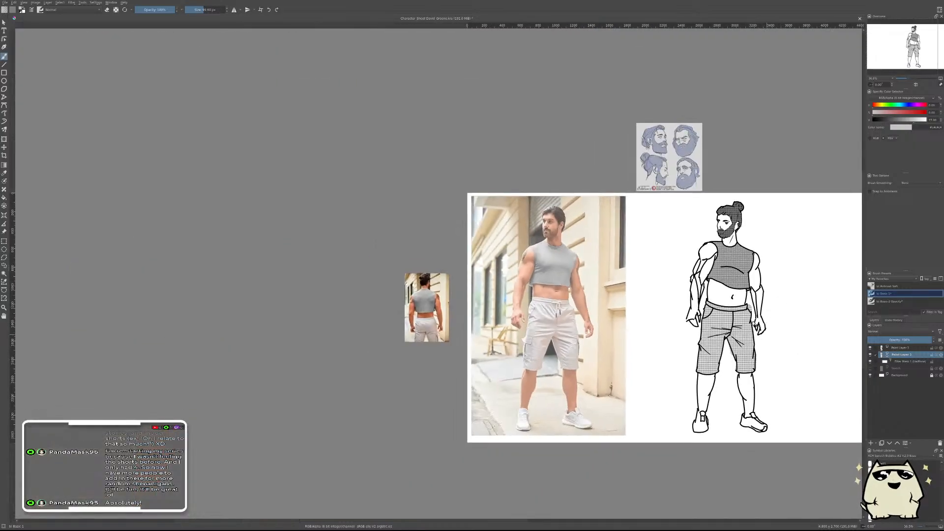
{"action": "scroll", "coordinate": [749, 274], "scroll_direction": "up", "scroll_amount": 2}
{"action": "scroll", "coordinate": [749, 273], "scroll_direction": "down", "scroll_amount": 1}
{"action": "scroll", "coordinate": [629, 324], "scroll_direction": "up", "scroll_amount": 4}
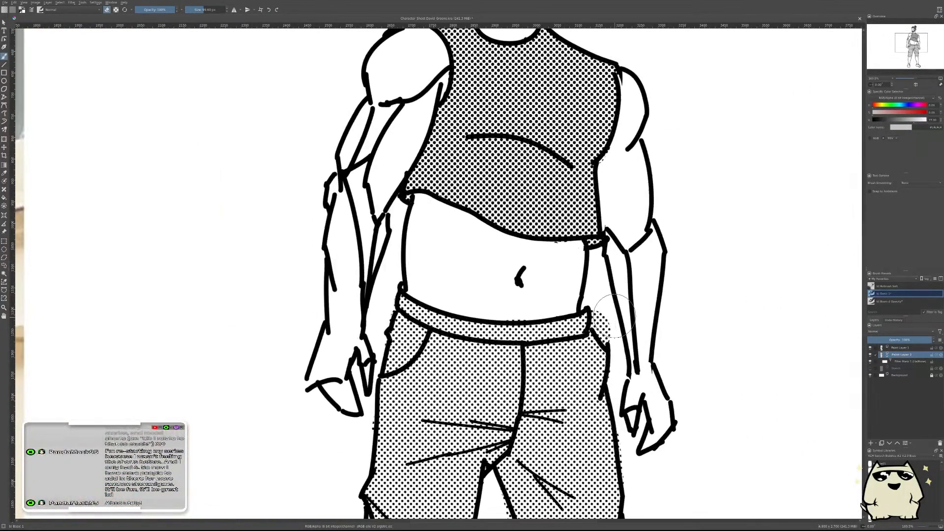
{"action": "scroll", "coordinate": [645, 304], "scroll_direction": "up", "scroll_amount": 3}
{"action": "scroll", "coordinate": [645, 303], "scroll_direction": "down", "scroll_amount": 7}
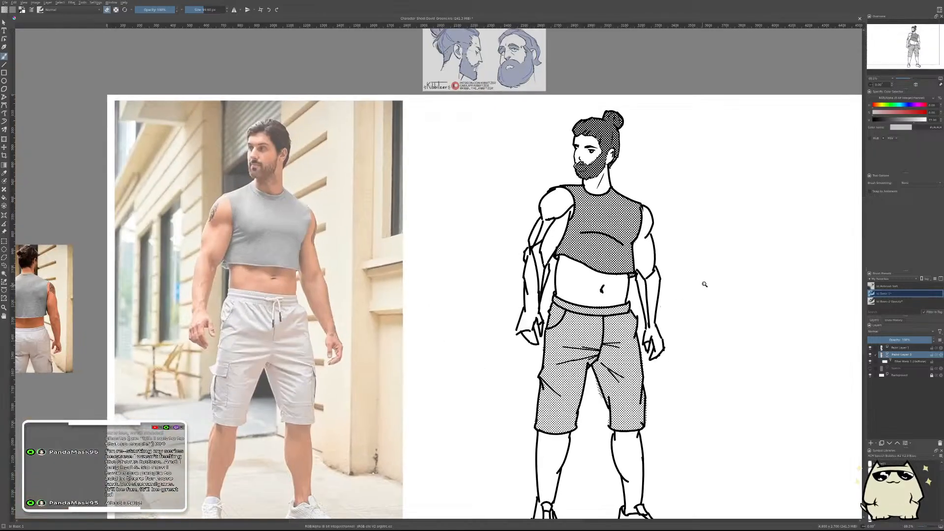
{"action": "scroll", "coordinate": [721, 278], "scroll_direction": "up", "scroll_amount": 2}
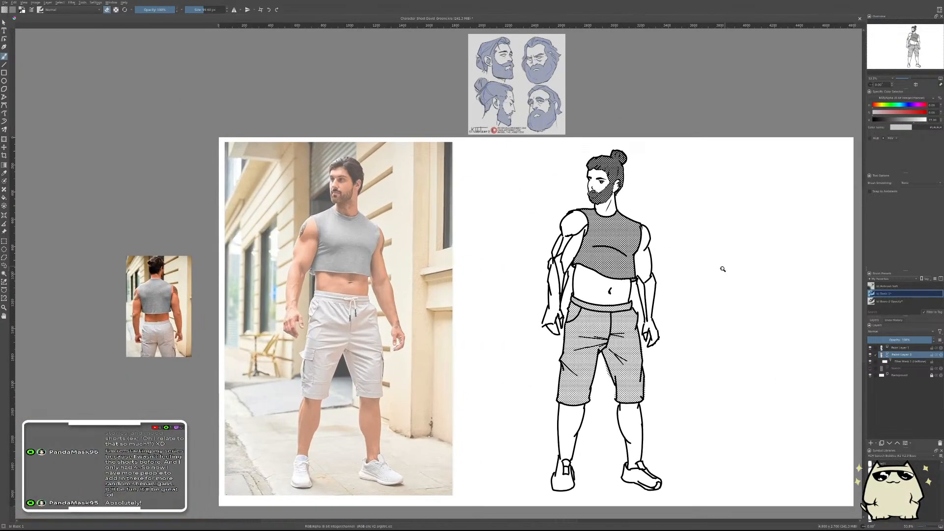
- Hide the halftone filter mask and clear the dark grey from the mouth area inside the beard
{"action": "scroll", "coordinate": [712, 270], "scroll_direction": "up", "scroll_amount": 4}
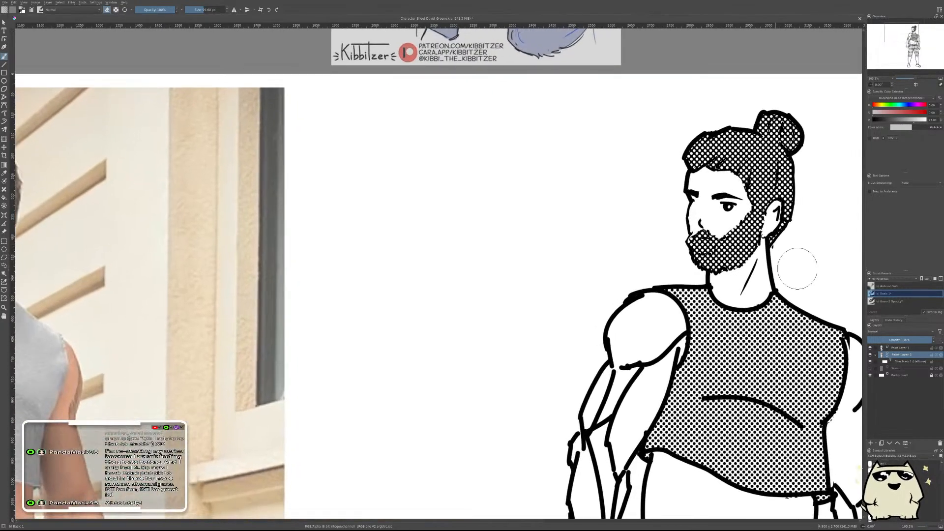
{"action": "scroll", "coordinate": [688, 256], "scroll_direction": "up", "scroll_amount": 2}
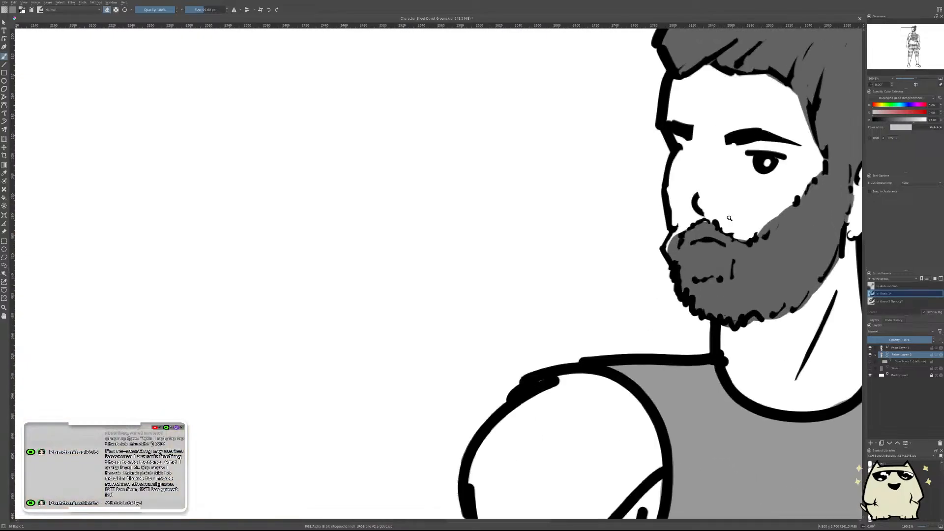
{"action": "left_click_drag", "start_coordinate": [694, 290], "coordinate": [708, 290]}
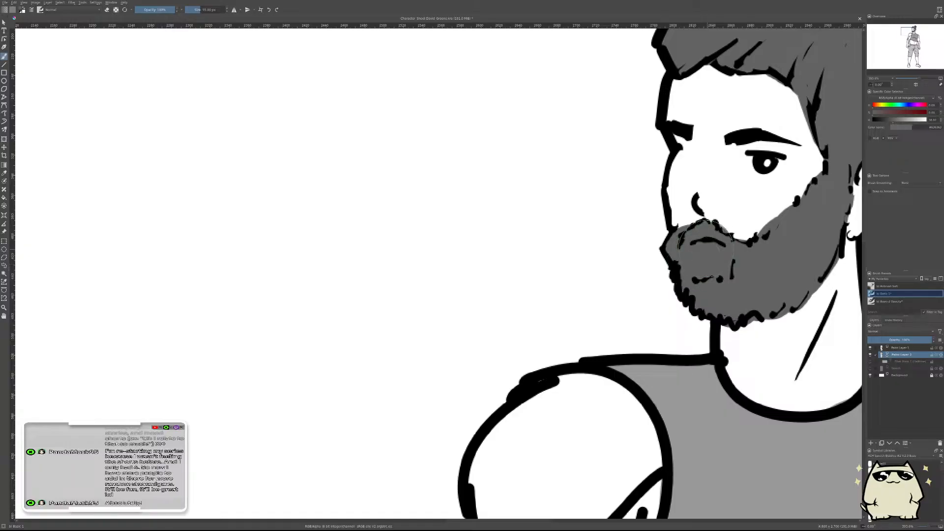
{"action": "mouse_move", "coordinate": [709, 267]}
{"action": "left_mouse_down"}
{"action": "mouse_move", "coordinate": [686, 266]}
{"action": "mouse_move", "coordinate": [715, 263]}
{"action": "left_mouse_up"}
{"action": "left_click_drag", "start_coordinate": [772, 232], "coordinate": [781, 245]}
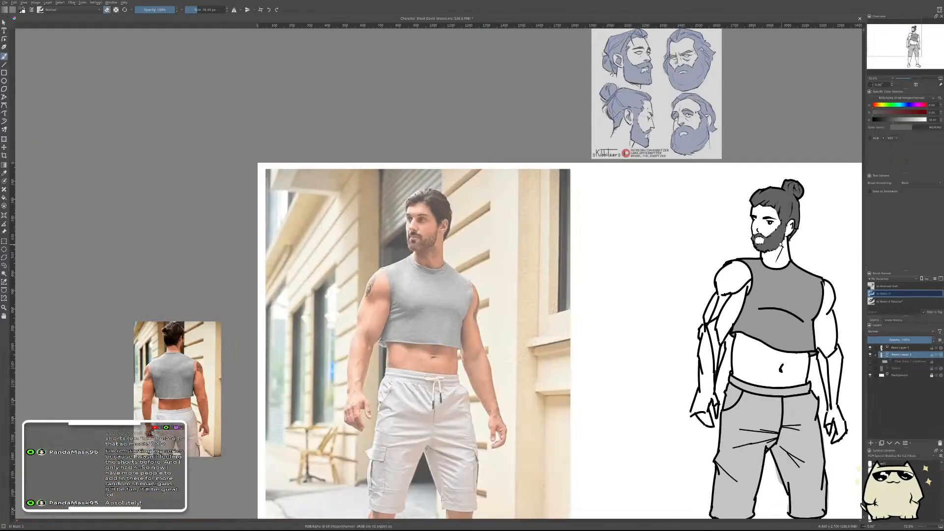
{"action": "mouse_move", "coordinate": [832, 219]}
{"action": "left_mouse_down"}
{"action": "mouse_move", "coordinate": [649, 276]}
{"action": "mouse_move", "coordinate": [616, 298]}
{"action": "mouse_move", "coordinate": [667, 257]}
{"action": "mouse_move", "coordinate": [667, 268]}
{"action": "mouse_move", "coordinate": [635, 216]}
{"action": "mouse_move", "coordinate": [644, 206]}
{"action": "mouse_move", "coordinate": [642, 217]}
{"action": "left_mouse_up"}
- Show the halftone filter mask again, then erase the overlapping inner lines of the bent arm on the line art layer
{"action": "left_click", "coordinate": [870, 362]}
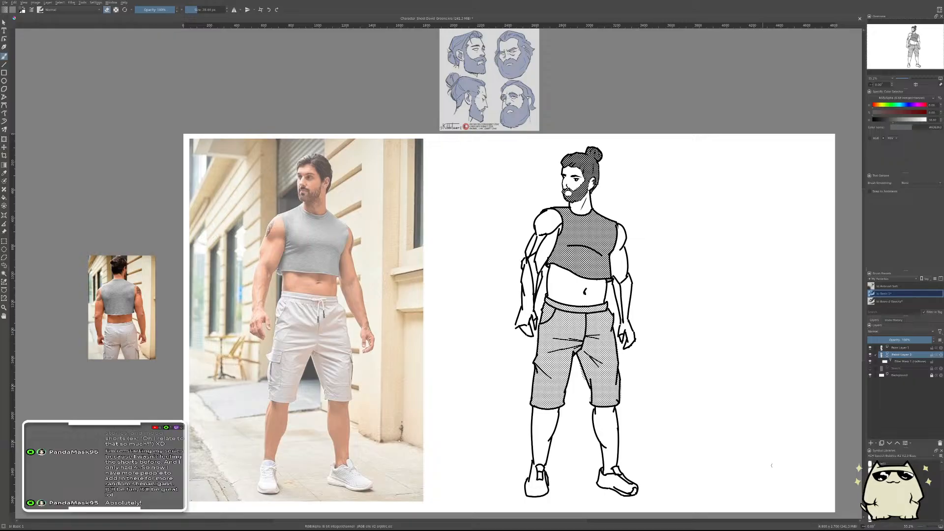
{"action": "key", "text": "Page_Up"}
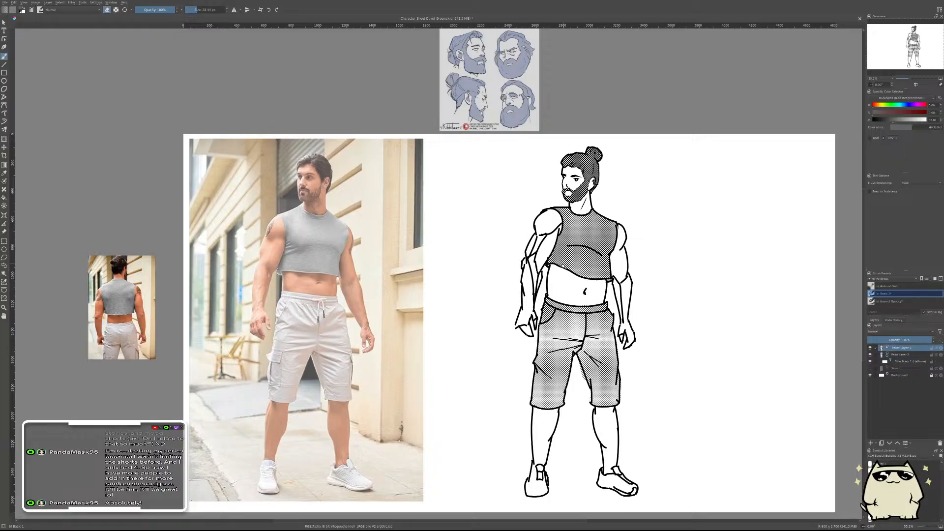
{"action": "left_click_drag", "start_coordinate": [560, 280], "coordinate": [525, 195]}
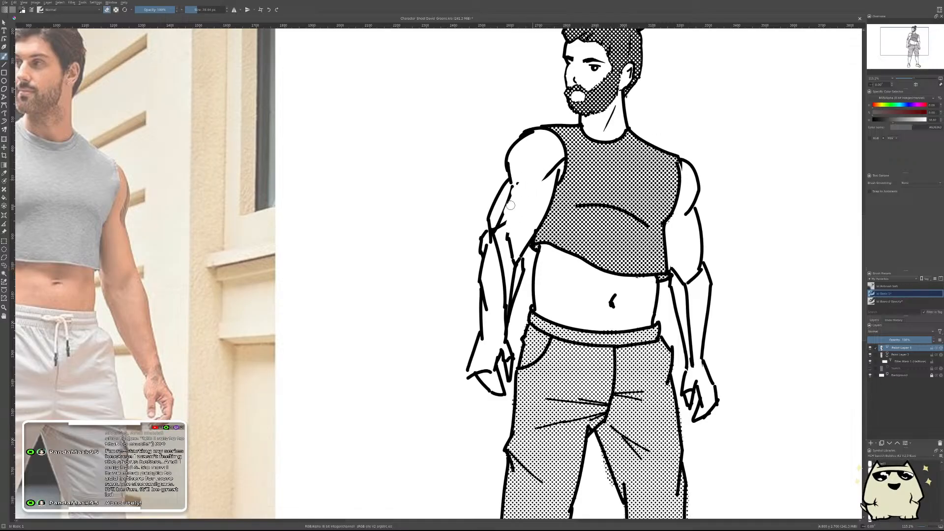
{"action": "key", "text": "ctrl+z"}
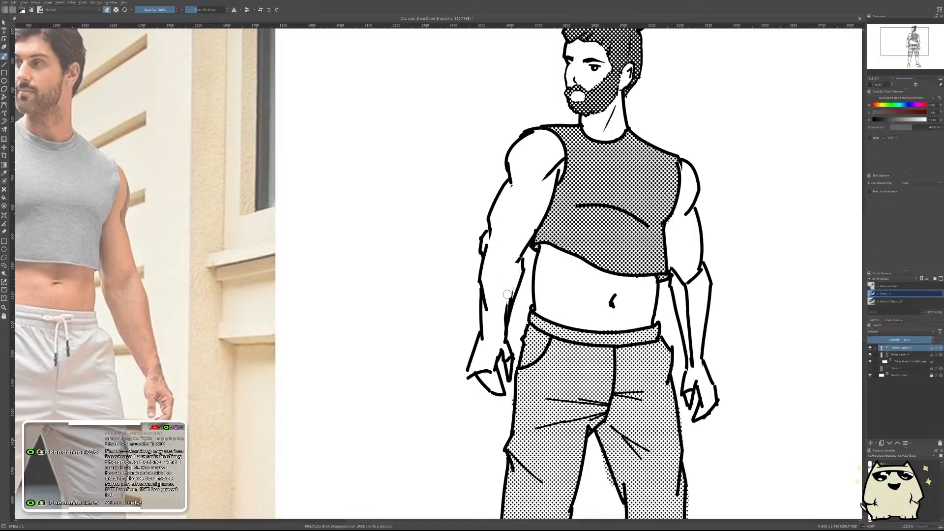
{"action": "left_click_drag", "start_coordinate": [507, 294], "coordinate": [502, 310]}
- Set the brush size to 10 px and draw a short black crease line on the inner elbow of the cleaned-up arm
{"action": "type", "text": "10"}
{"action": "scroll", "coordinate": [504, 260], "scroll_direction": "up", "scroll_amount": 2}
{"action": "left_click_drag", "start_coordinate": [479, 233], "coordinate": [498, 279]}
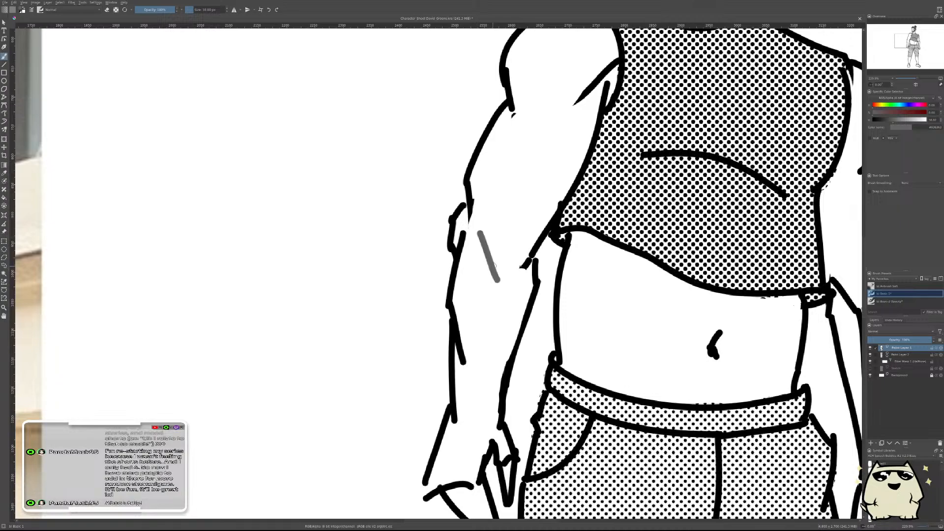
{"action": "key", "text": "ctrl+z"}
{"action": "key", "text": "d"}
{"action": "left_click_drag", "start_coordinate": [480, 230], "coordinate": [499, 278]}
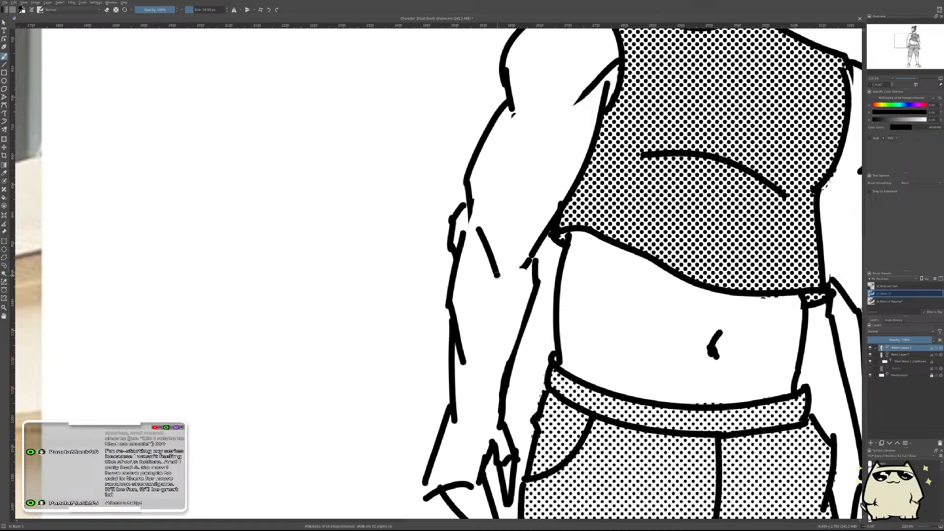
- Undo the last elbow crease and redraw it as a thin V-shaped mark, tapering the adjoining upper-arm line at the bent arm's inner elbow
{"action": "key", "text": "ctrl+z"}
{"action": "left_click_drag", "start_coordinate": [484, 233], "coordinate": [500, 269]}
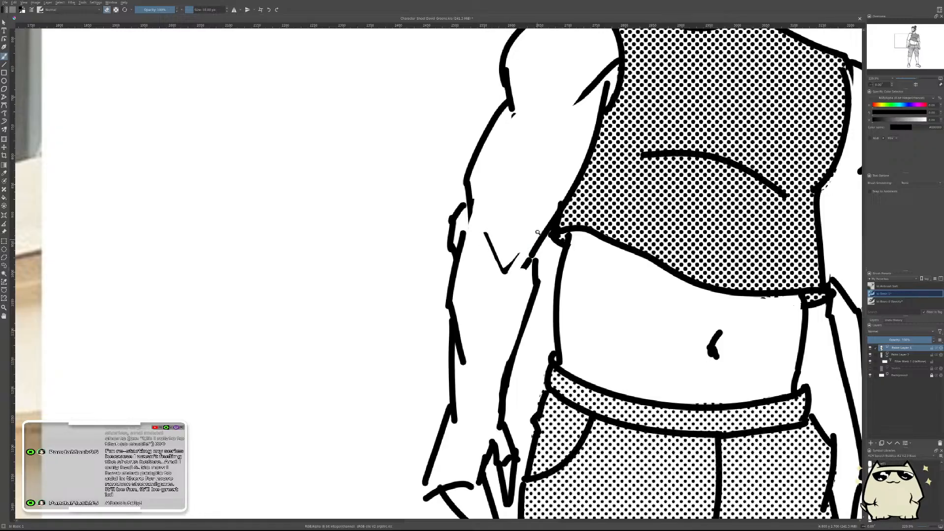
{"action": "left_click_drag", "start_coordinate": [537, 232], "coordinate": [534, 266]}
{"action": "key", "text": "e"}
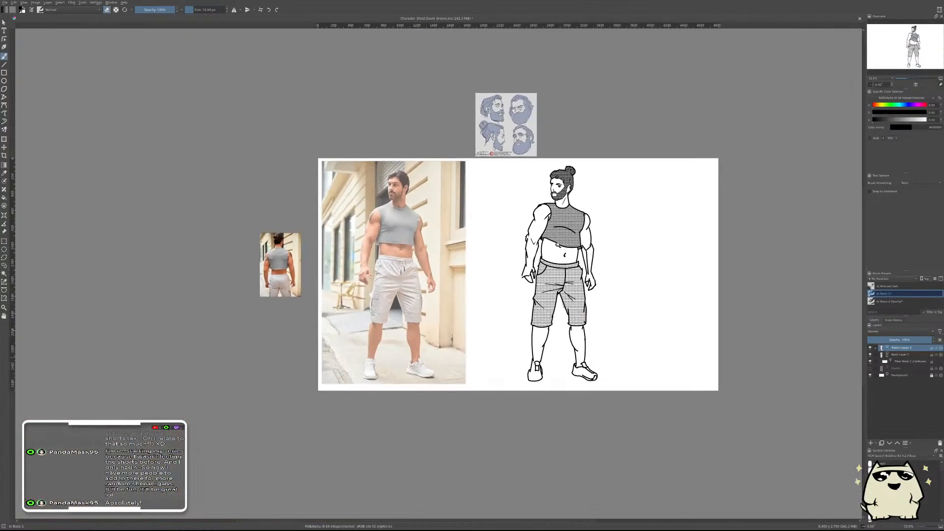
- Erase the overlapping elbow lines and the inner forearm line of the straight arm, leaving only its outer contours
{"action": "left_click_drag", "start_coordinate": [590, 238], "coordinate": [591, 220]}
{"action": "key", "text": "e"}
{"action": "left_click_drag", "start_coordinate": [541, 257], "coordinate": [558, 290]}
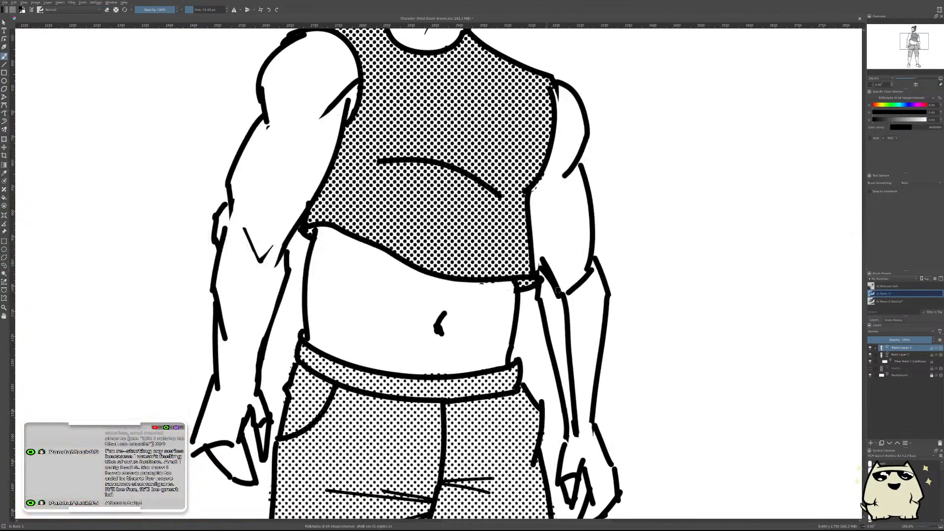
{"action": "key", "text": "ctrl+z"}
{"action": "key", "text": "ctrl+z"}
{"action": "left_click_drag", "start_coordinate": [586, 278], "coordinate": [567, 313]}
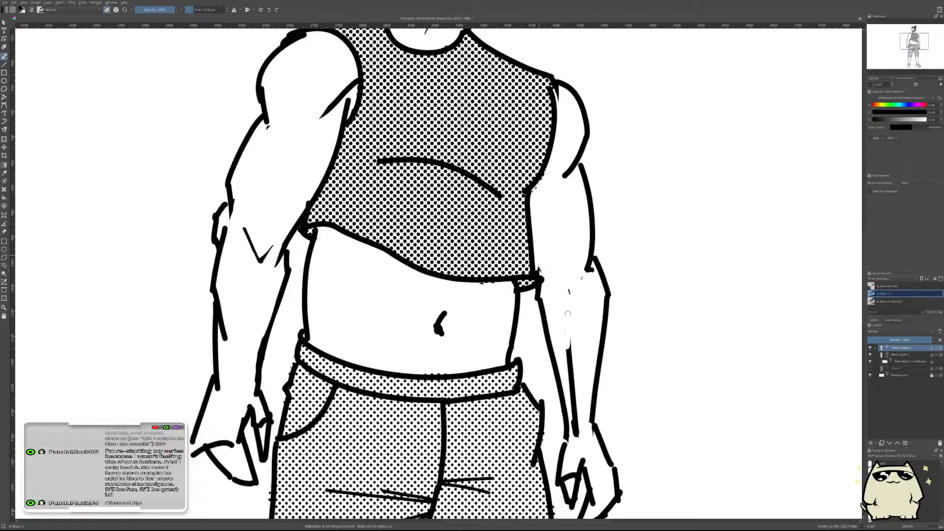
{"action": "left_click_drag", "start_coordinate": [568, 359], "coordinate": [575, 432]}
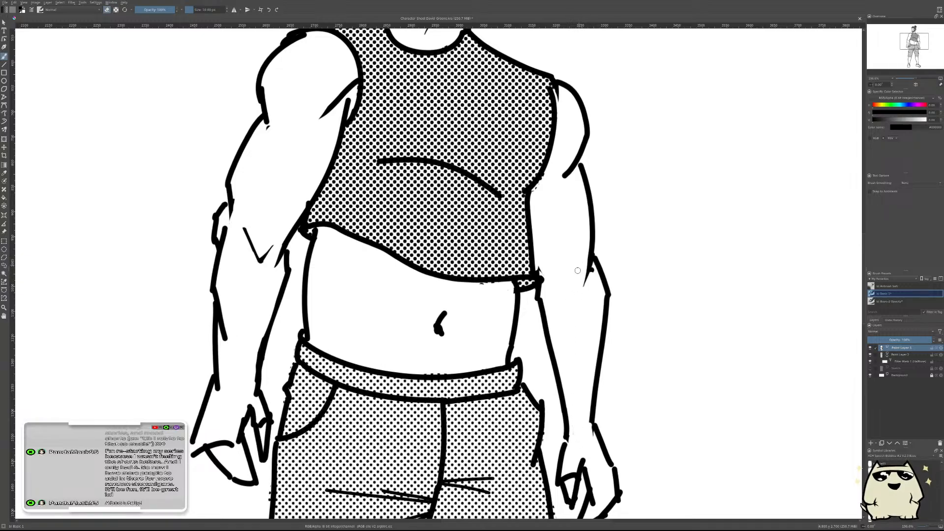
- Taper the blunt lower ends of the shoulder contour lines on both arms with the eraser
{"action": "scroll", "coordinate": [578, 270], "scroll_direction": "down", "scroll_amount": 6}
{"action": "scroll", "coordinate": [586, 152], "scroll_direction": "up", "scroll_amount": 8}
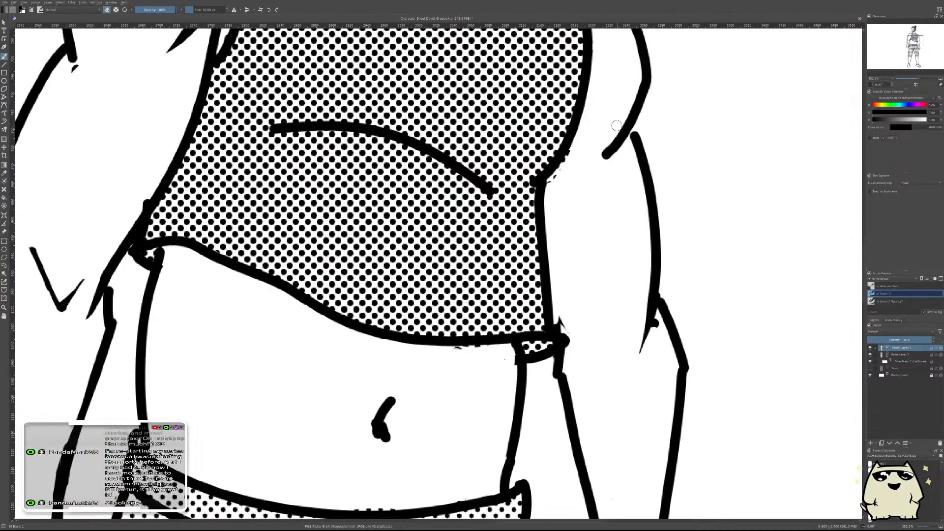
{"action": "left_click_drag", "start_coordinate": [616, 125], "coordinate": [602, 157]}
{"action": "scroll", "coordinate": [608, 129], "scroll_direction": "down", "scroll_amount": 6}
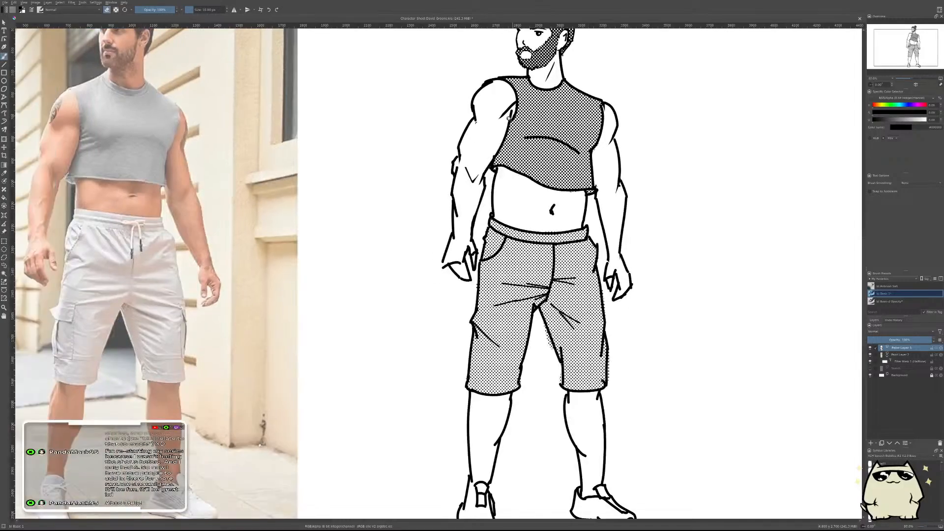
{"action": "scroll", "coordinate": [432, 110], "scroll_direction": "up", "scroll_amount": 5}
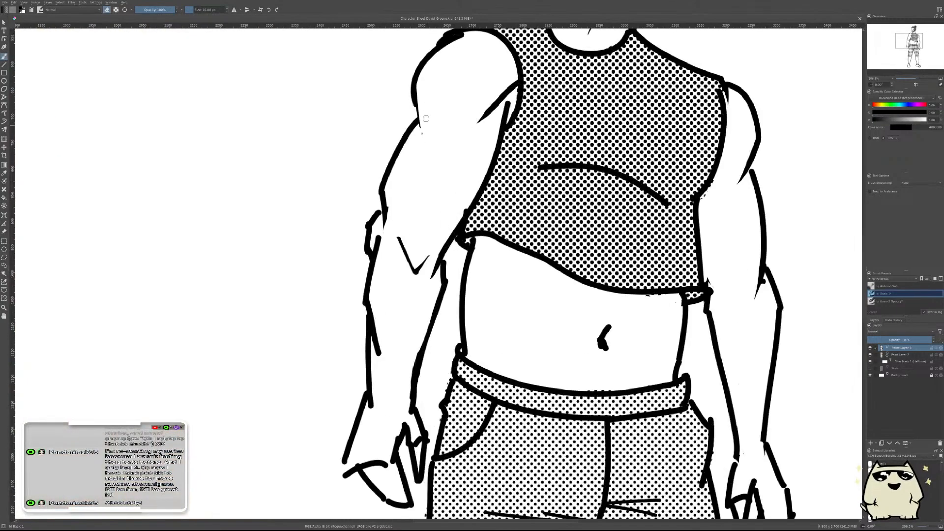
{"action": "left_click_drag", "start_coordinate": [414, 98], "coordinate": [424, 138]}
{"action": "key", "text": "e"}
{"action": "scroll", "coordinate": [441, 112], "scroll_direction": "down", "scroll_amount": 5}
{"action": "scroll", "coordinate": [462, 116], "scroll_direction": "up", "scroll_amount": 3}
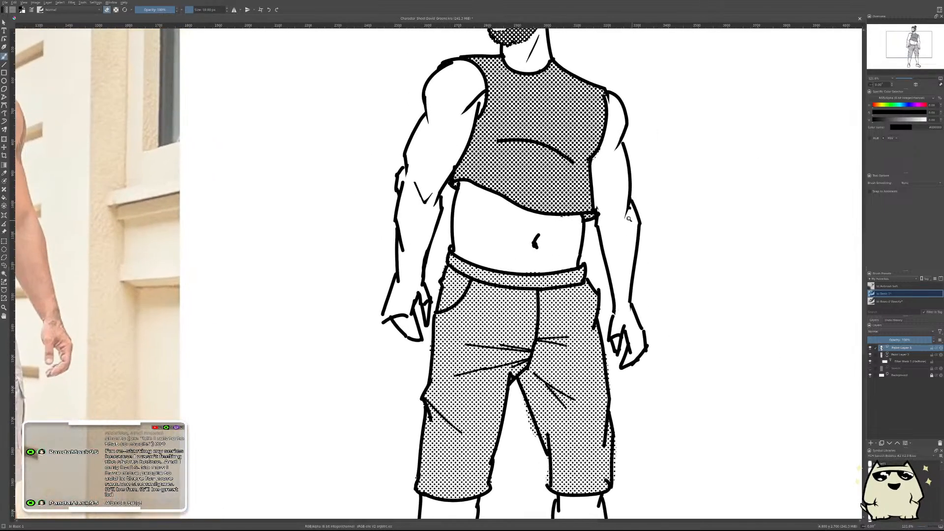
{"action": "scroll", "coordinate": [629, 218], "scroll_direction": "down", "scroll_amount": 5}
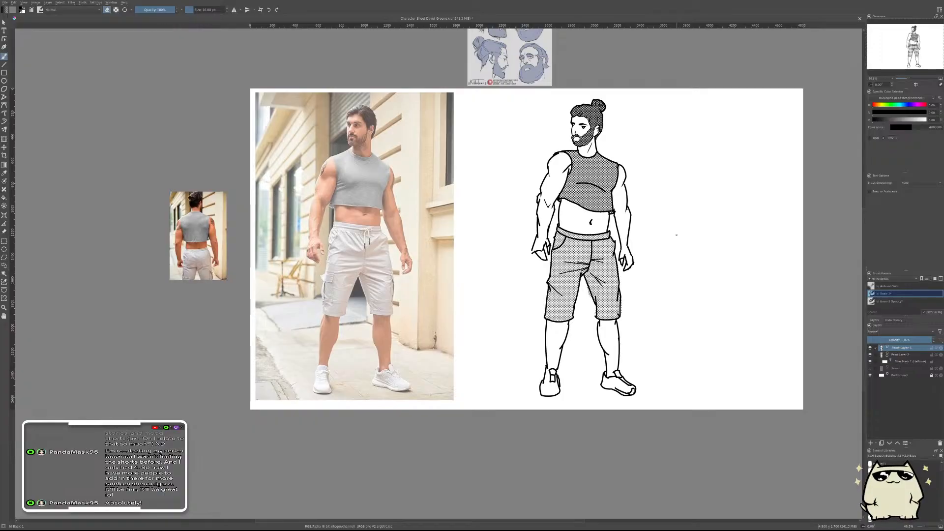
- Mirror the canvas view to check the face and erase the far eye beneath its eyebrow
{"action": "key", "text": "m"}
{"action": "left_click_drag", "start_coordinate": [541, 288], "coordinate": [663, 297]}
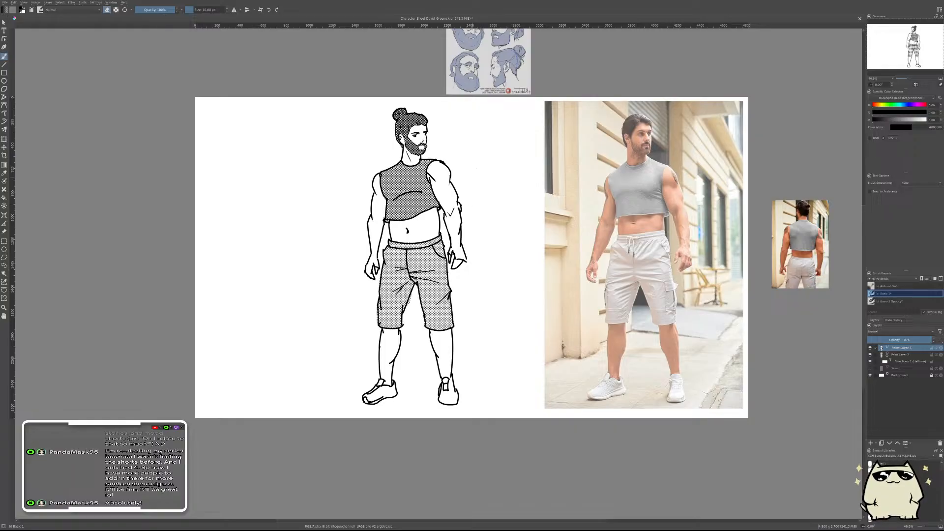
{"action": "mouse_move", "coordinate": [423, 147]}
{"action": "left_mouse_down"}
{"action": "mouse_move", "coordinate": [449, 147]}
{"action": "mouse_move", "coordinate": [487, 97]}
{"action": "mouse_move", "coordinate": [452, 120]}
{"action": "mouse_move", "coordinate": [570, 242]}
{"action": "mouse_move", "coordinate": [577, 216]}
{"action": "mouse_move", "coordinate": [516, 212]}
{"action": "left_mouse_up"}
{"action": "mouse_move", "coordinate": [540, 212]}
{"action": "left_mouse_down"}
{"action": "mouse_move", "coordinate": [521, 218]}
{"action": "mouse_move", "coordinate": [540, 213]}
{"action": "mouse_move", "coordinate": [522, 215]}
{"action": "mouse_move", "coordinate": [513, 229]}
{"action": "mouse_move", "coordinate": [531, 217]}
{"action": "left_mouse_up"}
{"action": "key", "text": "ctrl+z"}
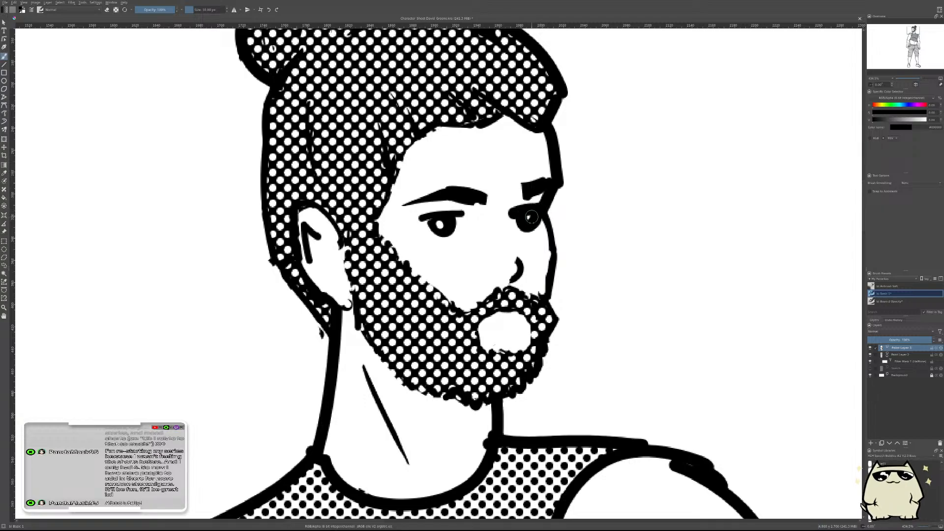
{"action": "key", "text": "e"}
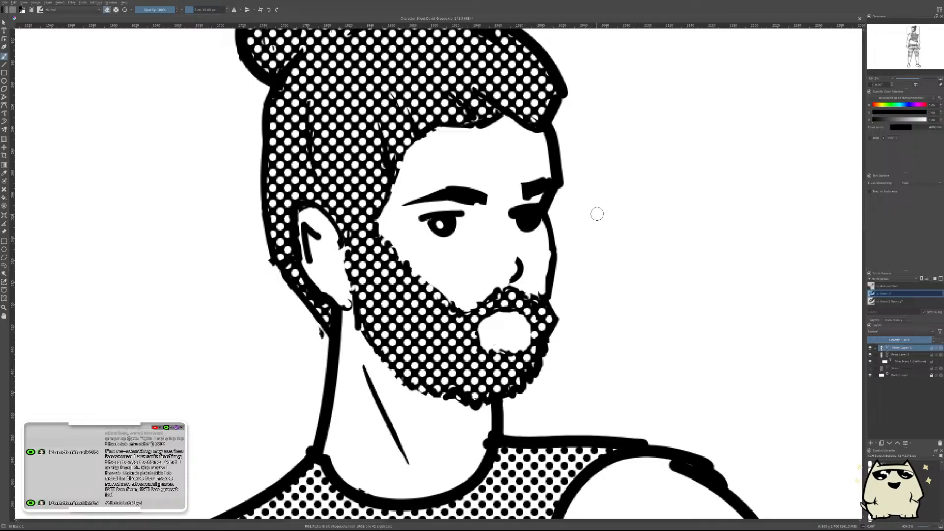
{"action": "scroll", "coordinate": [618, 205], "scroll_direction": "down", "scroll_amount": 5}
{"action": "scroll", "coordinate": [662, 205], "scroll_direction": "up", "scroll_amount": 4}
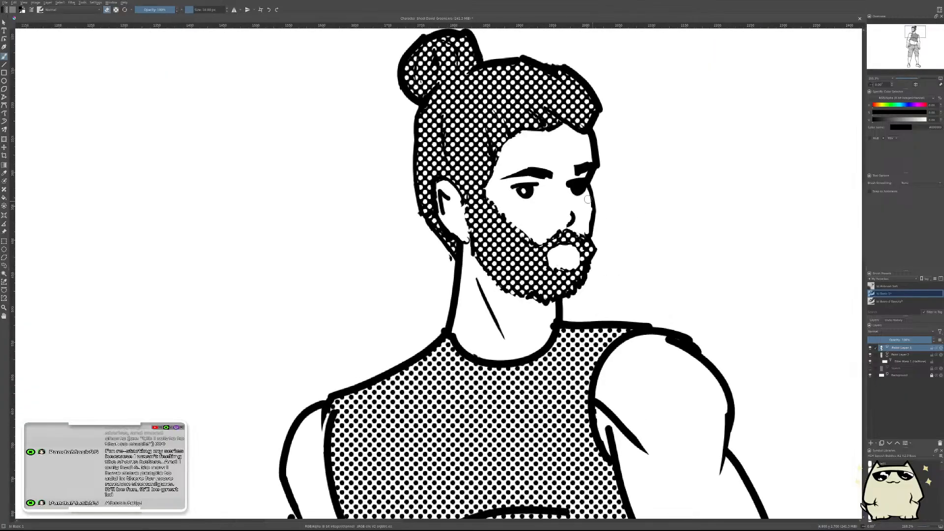
{"action": "left_click_drag", "start_coordinate": [570, 195], "coordinate": [582, 182]}
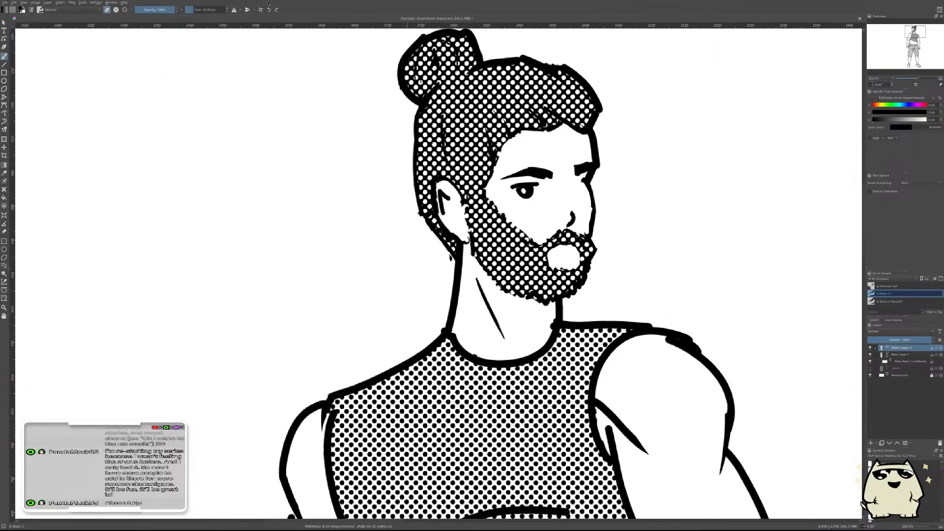
- Set the brush size to 5 px, redraw the far eye smaller beneath its eyebrow, and turn off the mirrored view
{"action": "left_click", "coordinate": [205, 9]}
{"action": "type", "text": "5"}
{"action": "key", "text": "Return"}
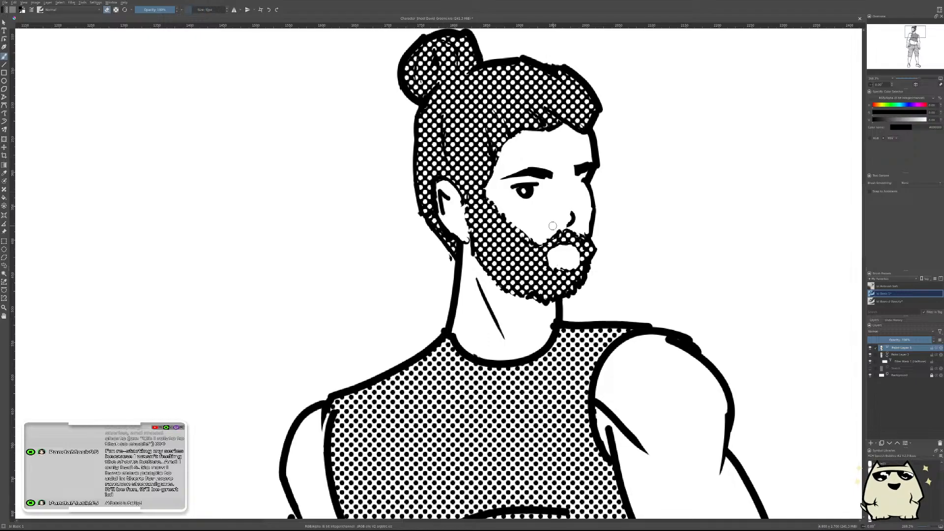
{"action": "scroll", "coordinate": [563, 192], "scroll_direction": "up", "scroll_amount": 2}
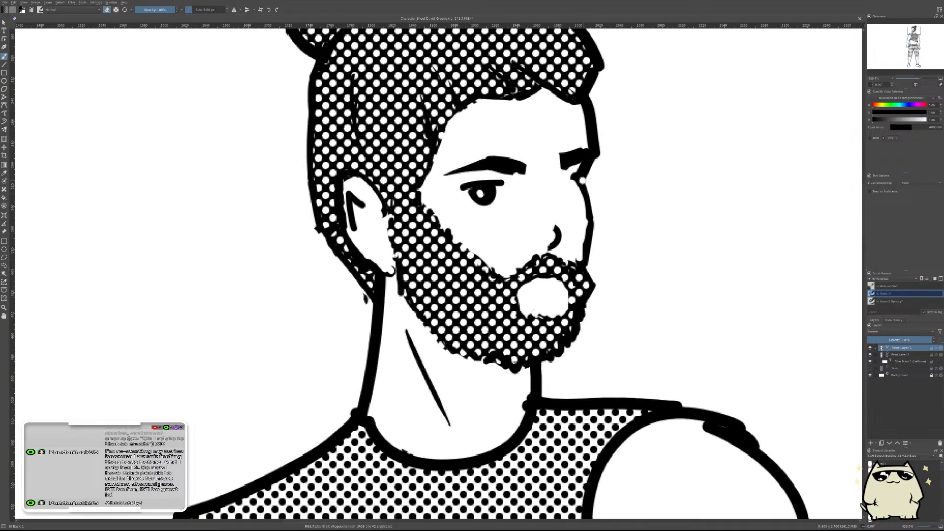
{"action": "key", "text": "e"}
{"action": "mouse_move", "coordinate": [580, 175]}
{"action": "left_mouse_down"}
{"action": "mouse_move", "coordinate": [555, 182]}
{"action": "mouse_move", "coordinate": [572, 186]}
{"action": "left_mouse_up"}
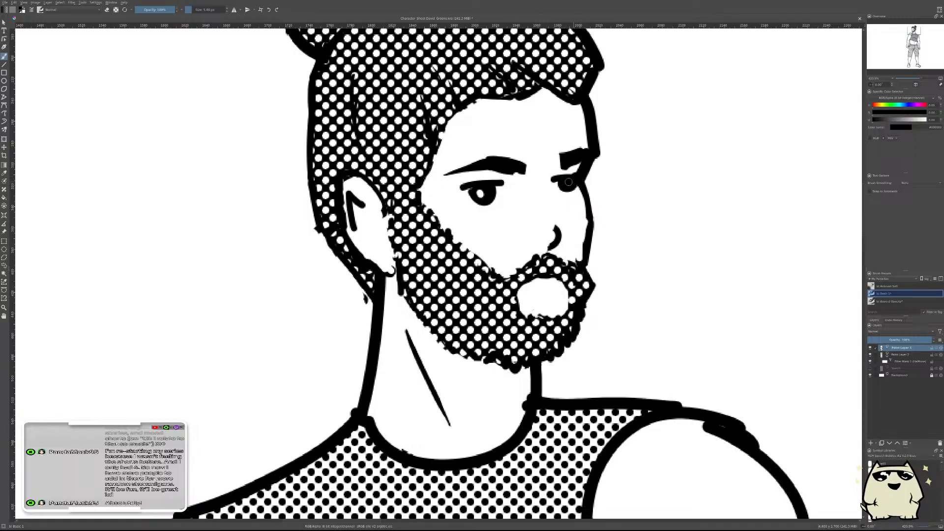
{"action": "key", "text": "e"}
{"action": "scroll", "coordinate": [571, 190], "scroll_direction": "down", "scroll_amount": 5}
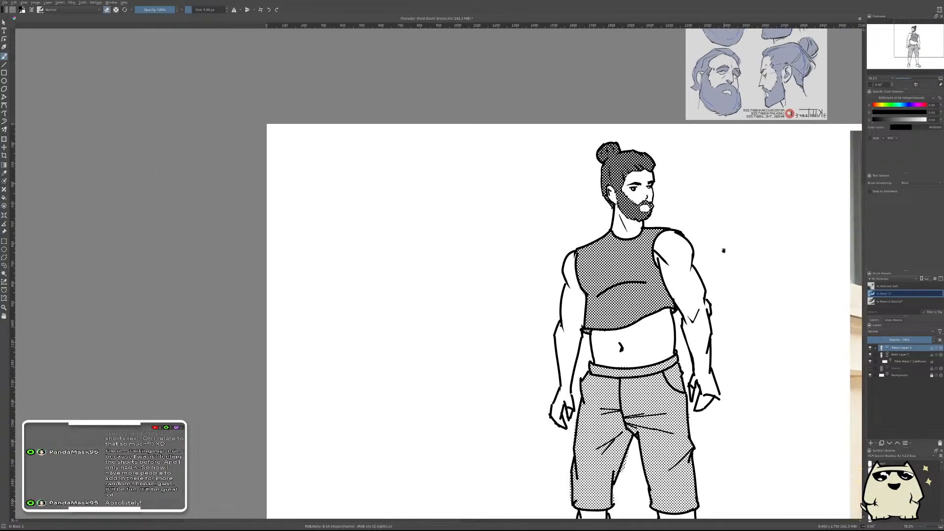
{"action": "left_click_drag", "start_coordinate": [722, 249], "coordinate": [614, 135]}
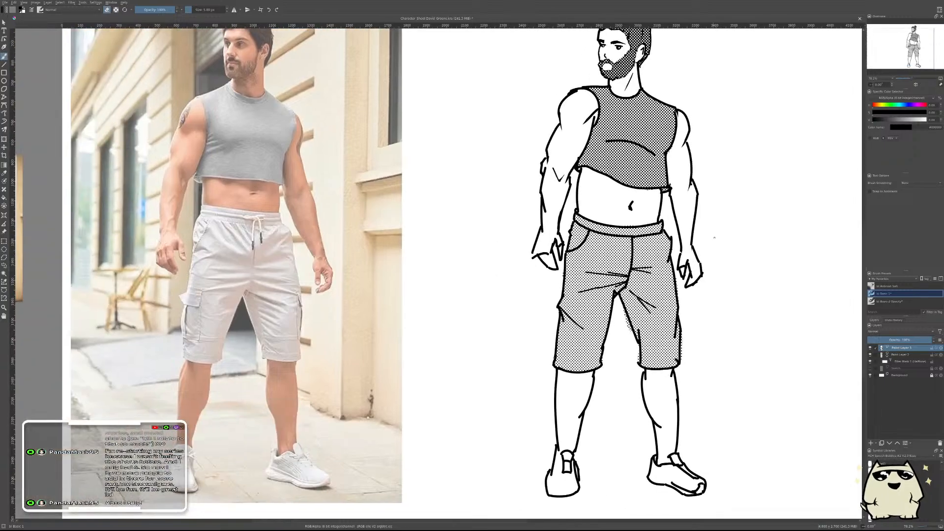
{"action": "scroll", "coordinate": [726, 215], "scroll_direction": "down", "scroll_amount": 4}
{"action": "scroll", "coordinate": [726, 215], "scroll_direction": "up", "scroll_amount": 2}
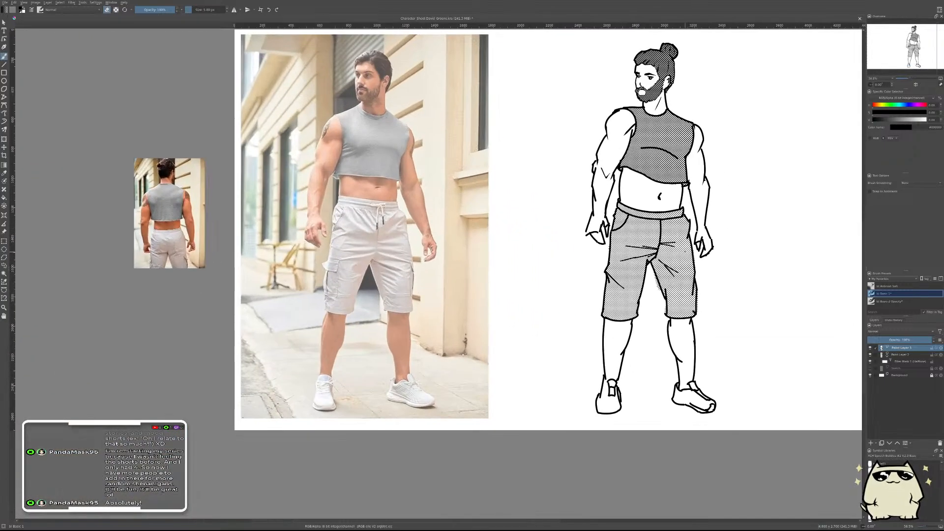
- On the halftone fill layer, erase the dots spilling past the outer and inner leg outlines of the shorts
{"action": "left_click", "coordinate": [903, 355]}
{"action": "scroll", "coordinate": [649, 293], "scroll_direction": "up", "scroll_amount": 5}
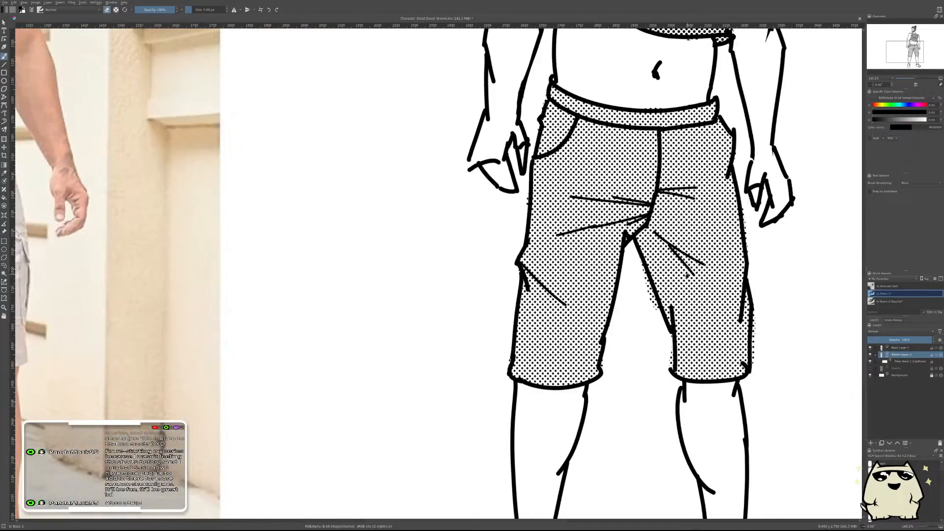
{"action": "scroll", "coordinate": [684, 278], "scroll_direction": "down", "scroll_amount": 2}
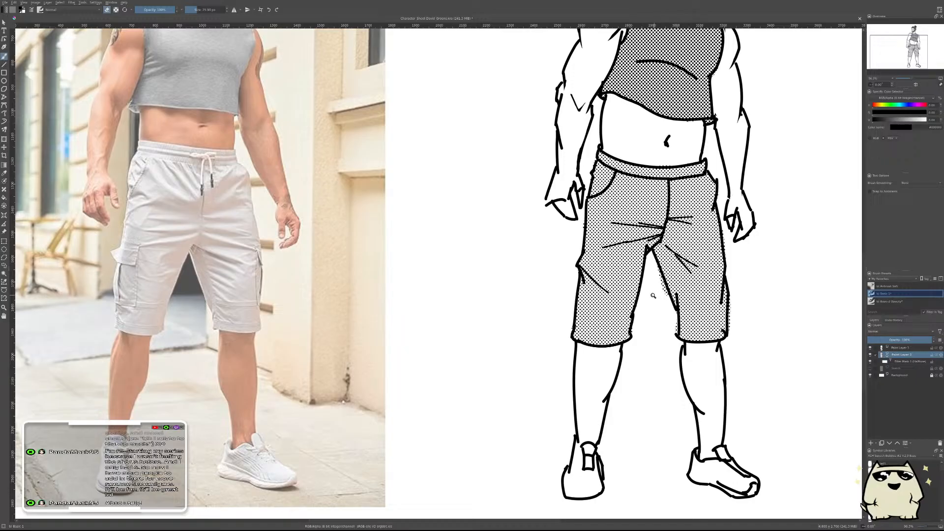
{"action": "scroll", "coordinate": [652, 295], "scroll_direction": "up", "scroll_amount": 3}
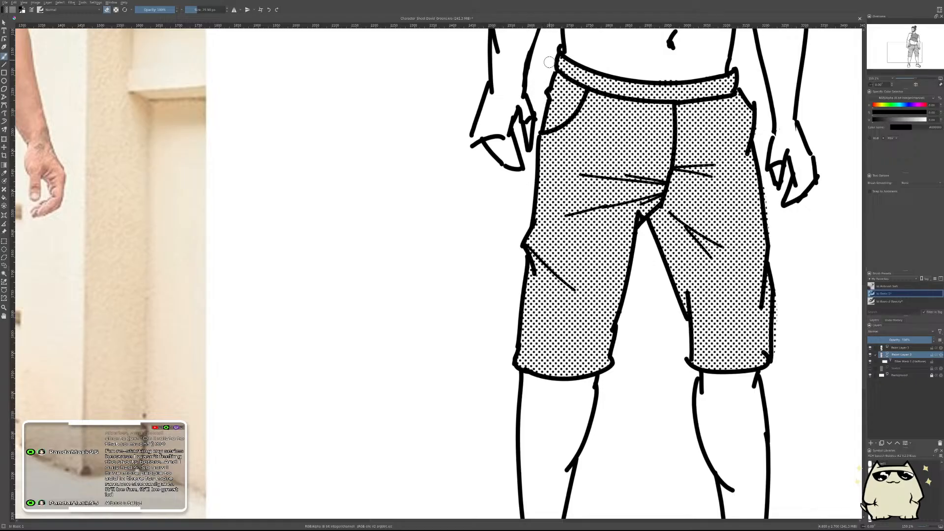
{"action": "left_click_drag", "start_coordinate": [549, 63], "coordinate": [452, 145]}
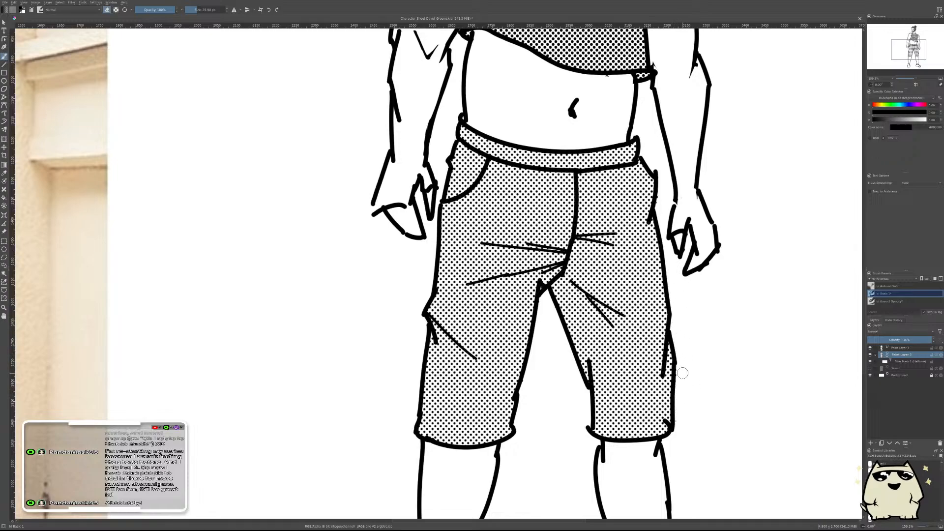
{"action": "mouse_move", "coordinate": [722, 343]}
{"action": "left_mouse_down"}
{"action": "mouse_move", "coordinate": [745, 297]}
{"action": "mouse_move", "coordinate": [744, 223]}
{"action": "mouse_move", "coordinate": [743, 273]}
{"action": "left_mouse_up"}
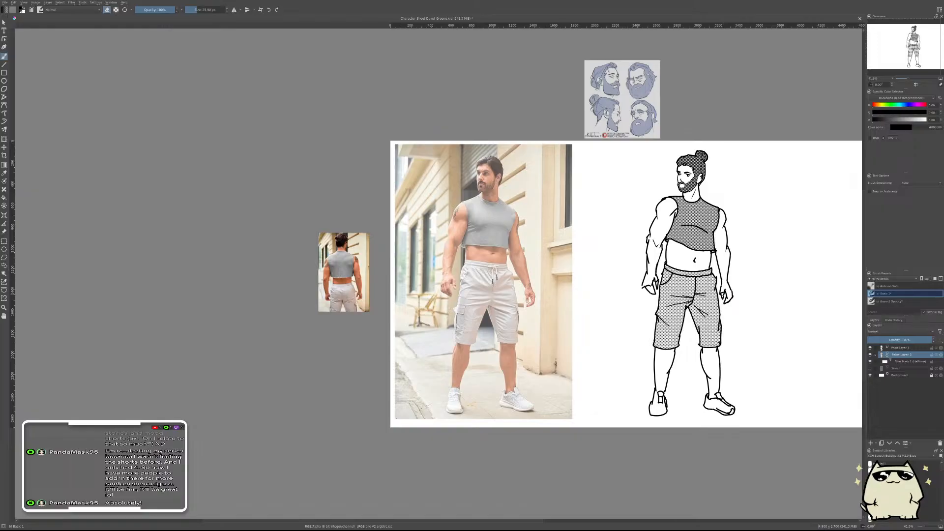
{"action": "scroll", "coordinate": [725, 222], "scroll_direction": "up", "scroll_amount": 3}
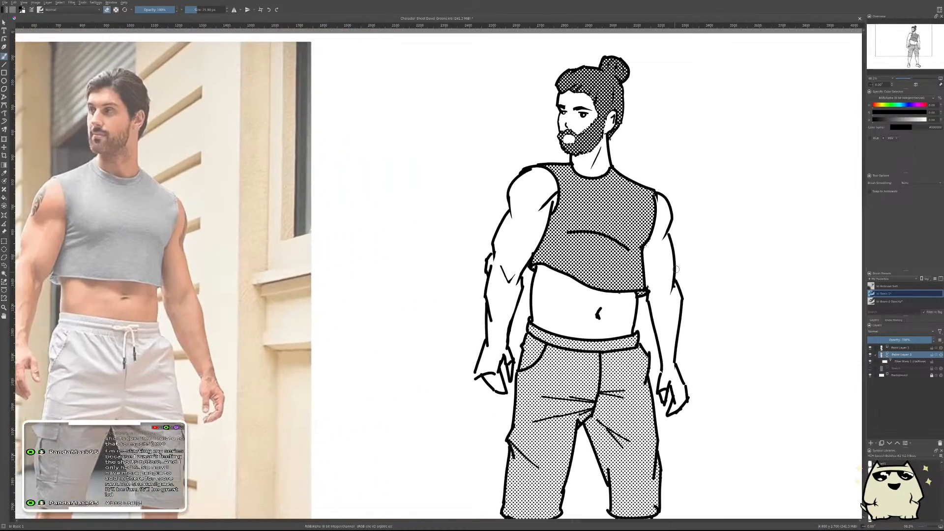
{"action": "scroll", "coordinate": [664, 288], "scroll_direction": "down", "scroll_amount": 5}
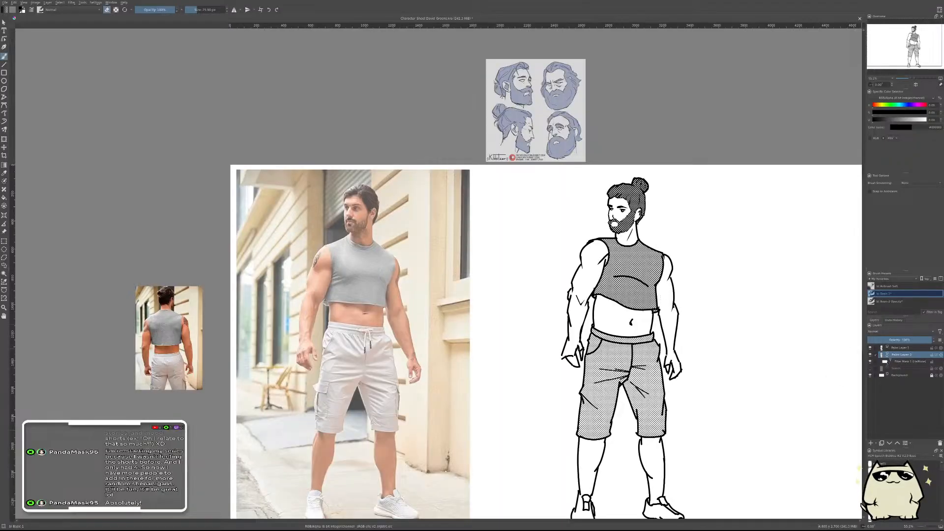
- Rename the grey shading layer that carries the filter mask as Halftone
{"action": "left_click", "coordinate": [909, 349]}
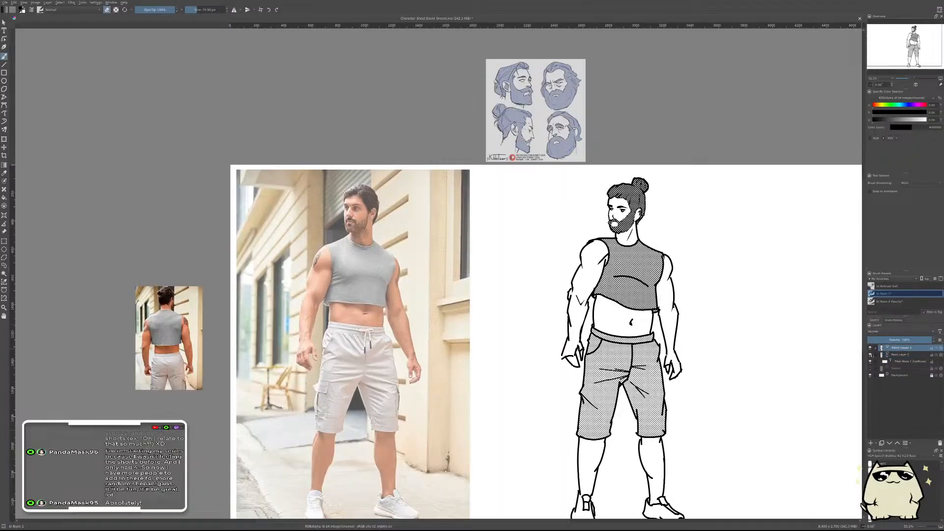
{"action": "scroll", "coordinate": [636, 262], "scroll_direction": "up", "scroll_amount": 5}
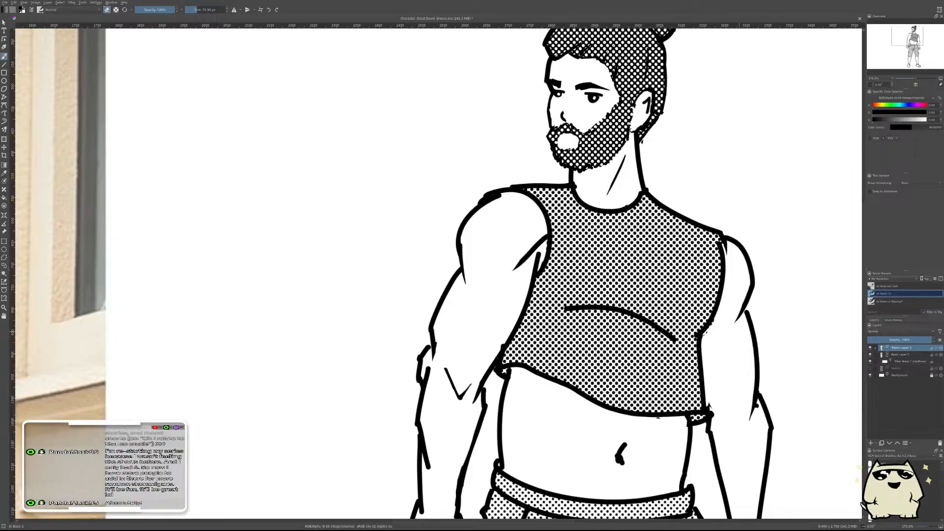
{"action": "double_click", "coordinate": [900, 353]}
{"action": "type", "text": "H"}
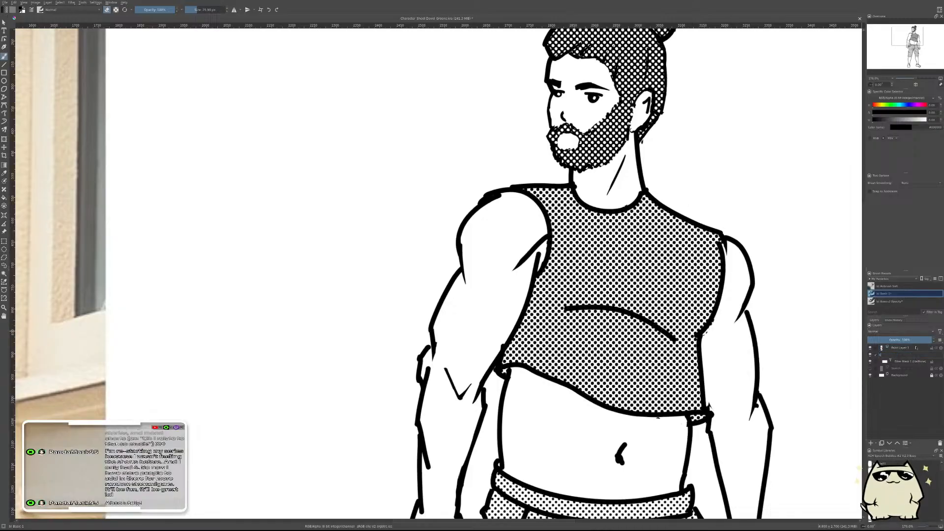
{"action": "type", "text": "alftone"}
{"action": "key", "text": "Return"}
{"action": "scroll", "coordinate": [668, 216], "scroll_direction": "down", "scroll_amount": 5}
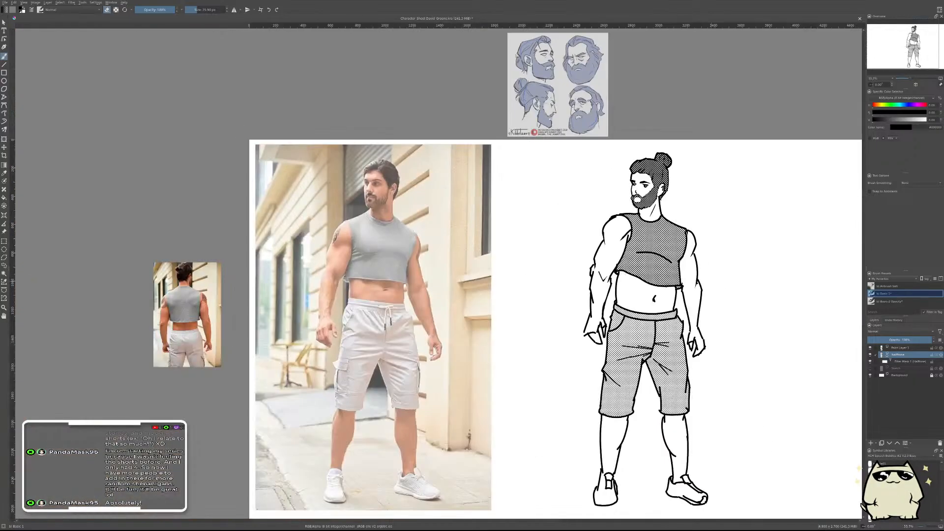
- Compare the figure's shading with the halftone filter mask hidden and shown, and inspect the dot pattern at different zoom levels
{"action": "left_click", "coordinate": [870, 362]}
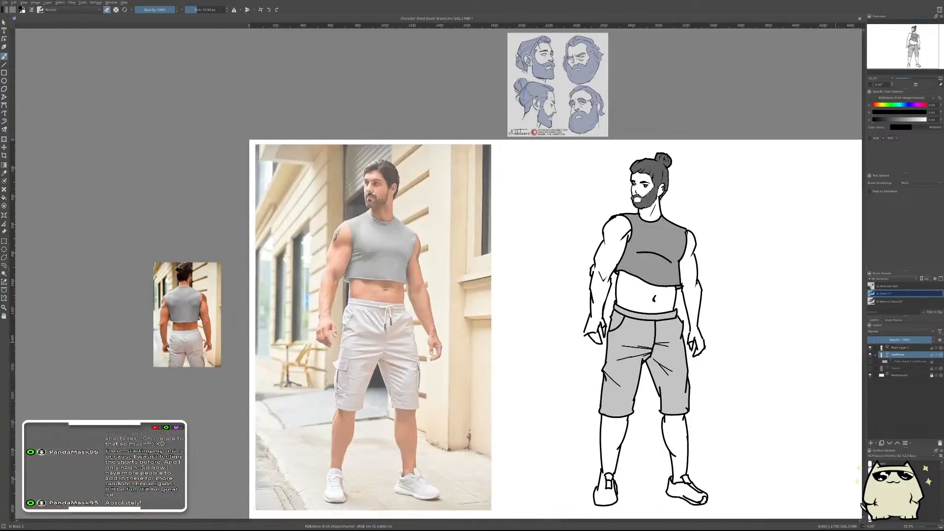
{"action": "scroll", "coordinate": [639, 187], "scroll_direction": "up", "scroll_amount": 5}
{"action": "scroll", "coordinate": [639, 186], "scroll_direction": "down", "scroll_amount": 6}
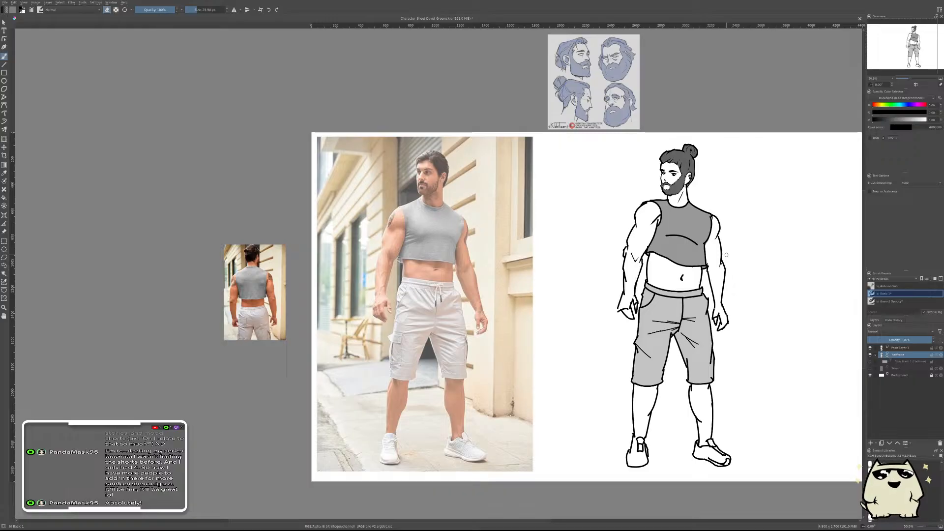
{"action": "left_click", "coordinate": [870, 362]}
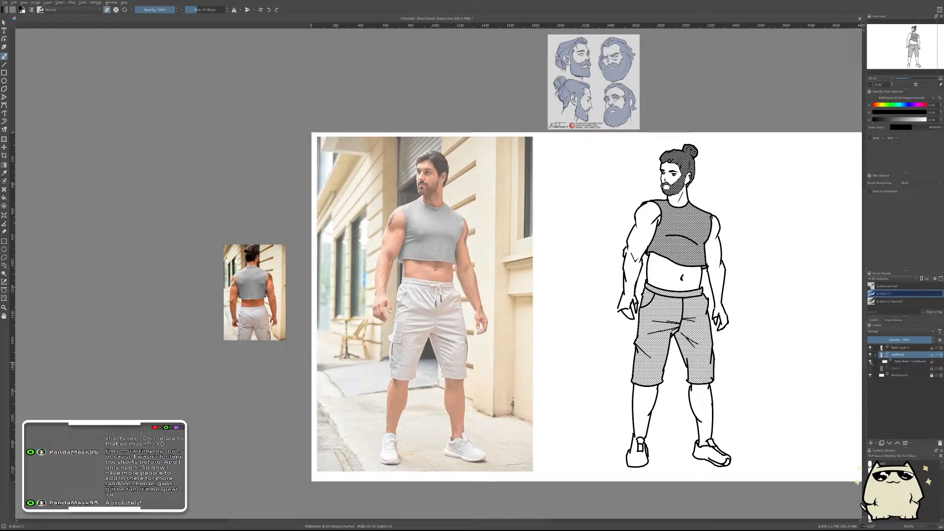
{"action": "left_click", "coordinate": [901, 362]}
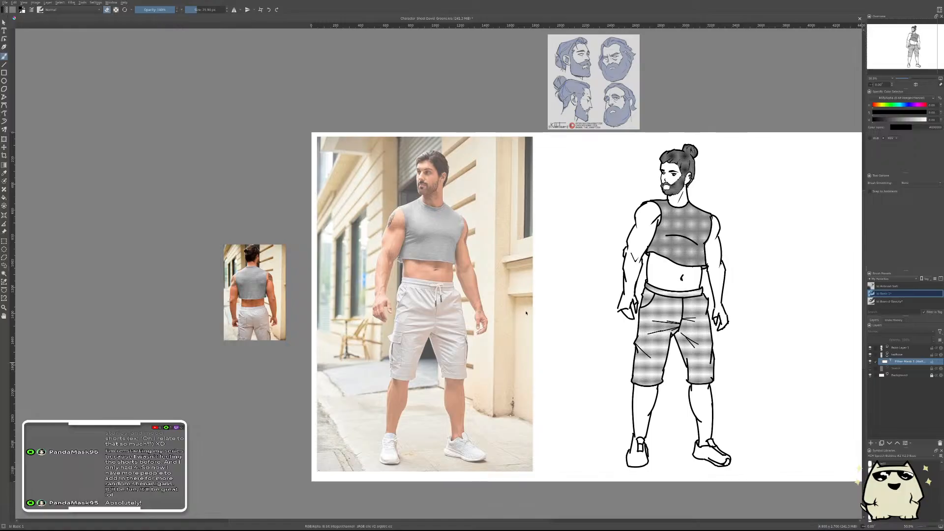
{"action": "scroll", "coordinate": [627, 192], "scroll_direction": "up", "scroll_amount": 3}
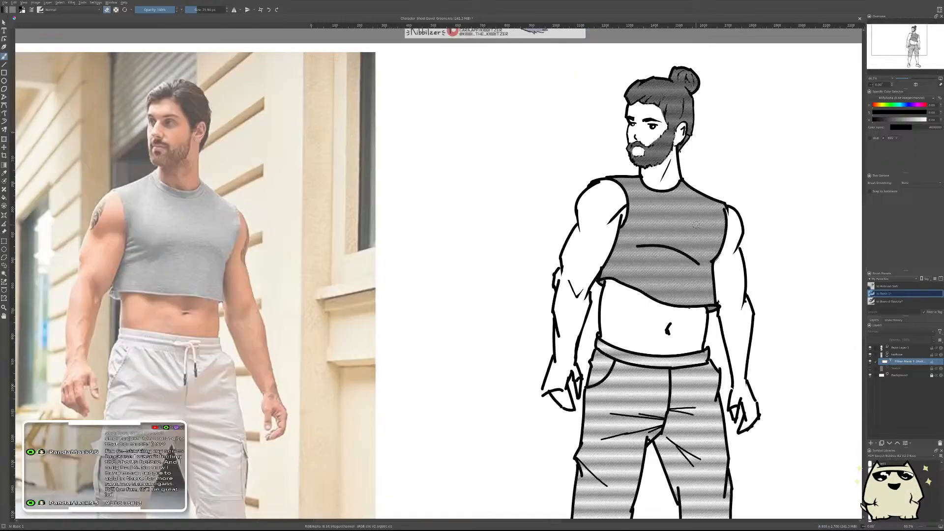
{"action": "key", "text": "1"}
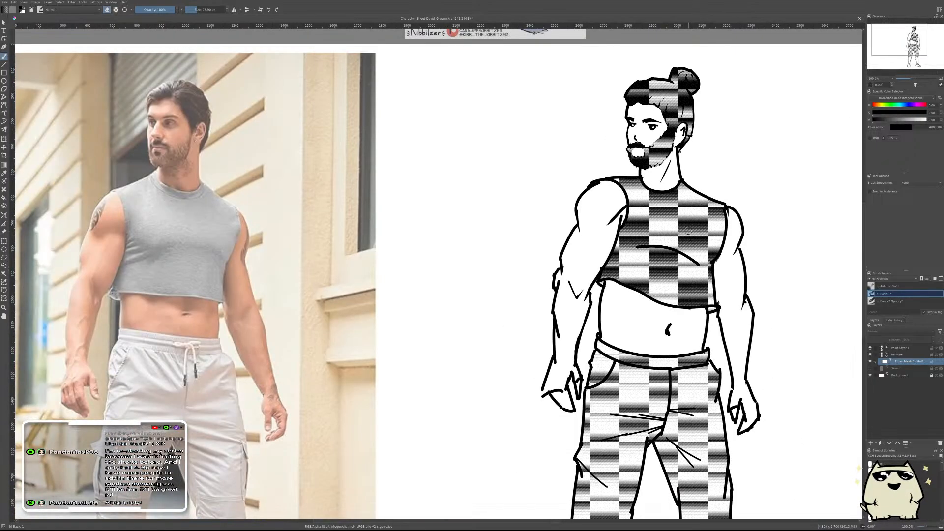
{"action": "left_click_drag", "start_coordinate": [686, 313], "coordinate": [589, 308]}
{"action": "mouse_move", "coordinate": [623, 270]}
{"action": "left_mouse_down"}
{"action": "mouse_move", "coordinate": [633, 210]}
{"action": "mouse_move", "coordinate": [642, 279]}
{"action": "mouse_move", "coordinate": [647, 266]}
{"action": "left_mouse_up"}
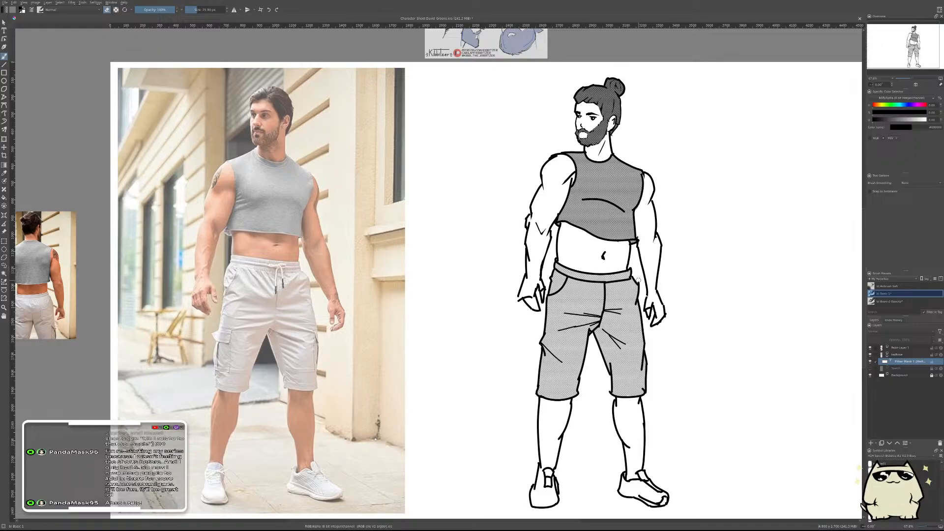
- Check the drawn figure against the reference photo in mirrored canvas view and return to the normal orientation
{"action": "key", "text": "m"}
{"action": "left_click_drag", "start_coordinate": [459, 238], "coordinate": [574, 282]}
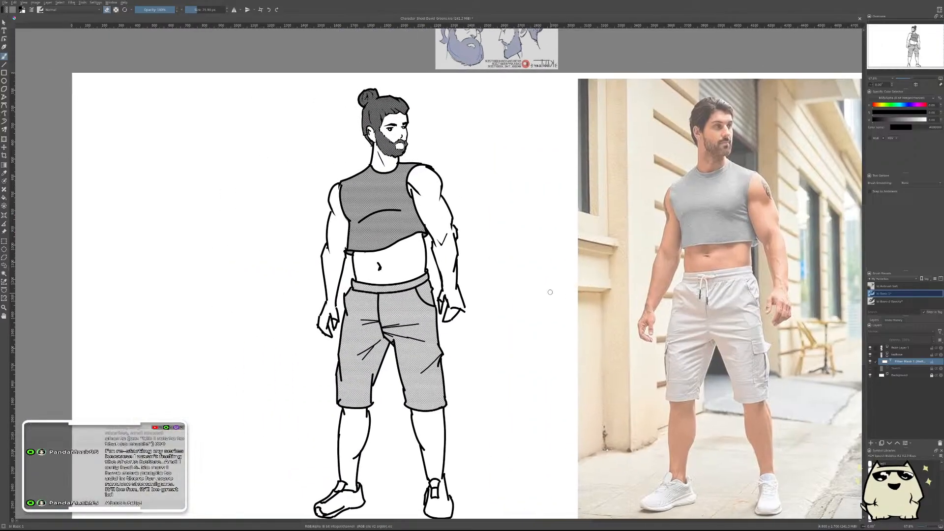
{"action": "scroll", "coordinate": [562, 286], "scroll_direction": "down", "scroll_amount": 2}
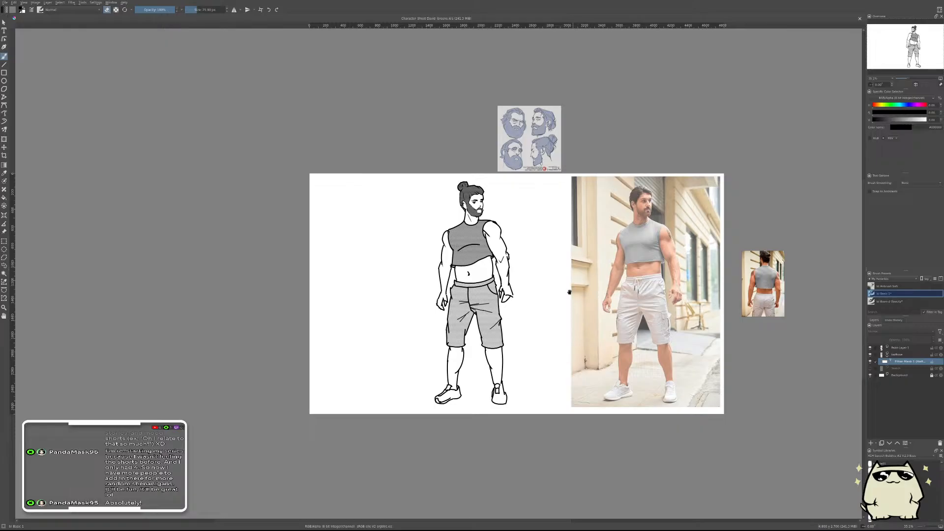
{"action": "left_click_drag", "start_coordinate": [569, 292], "coordinate": [553, 240]}
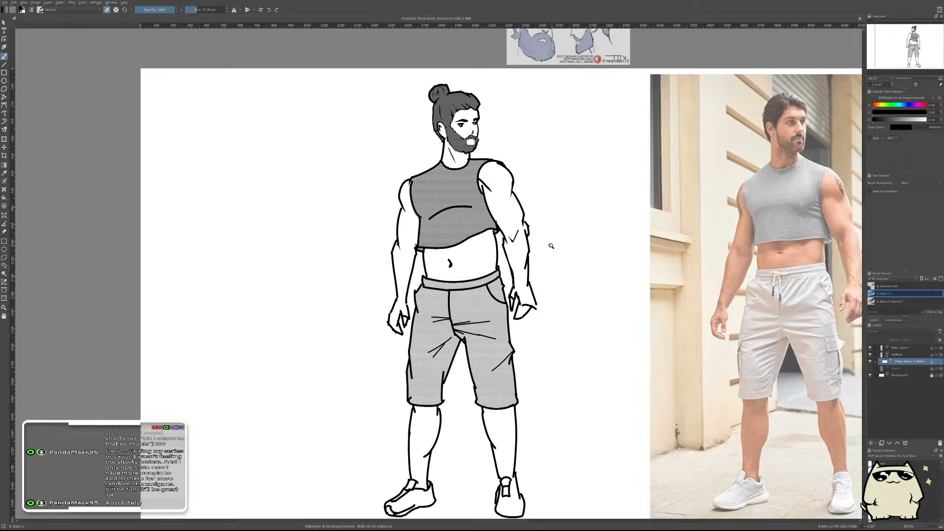
{"action": "left_click_drag", "start_coordinate": [550, 246], "coordinate": [552, 259]}
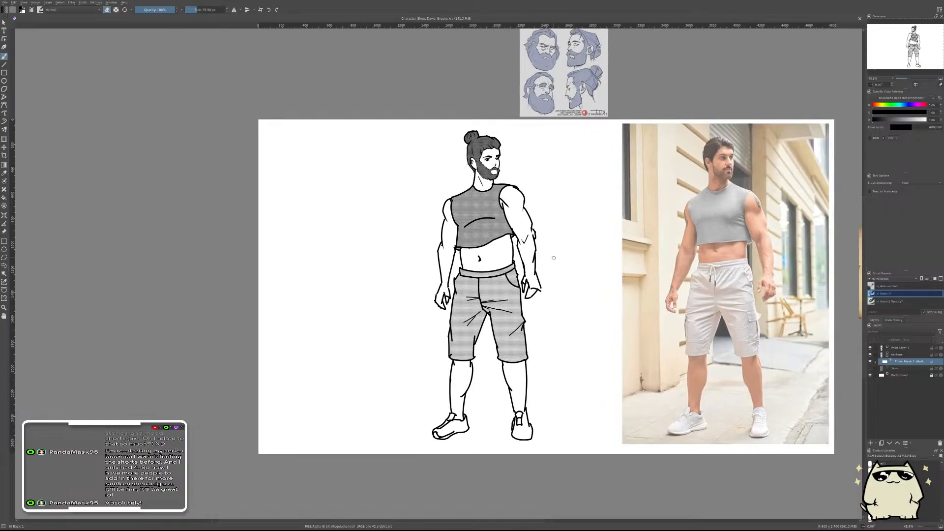
{"action": "key", "text": "m"}
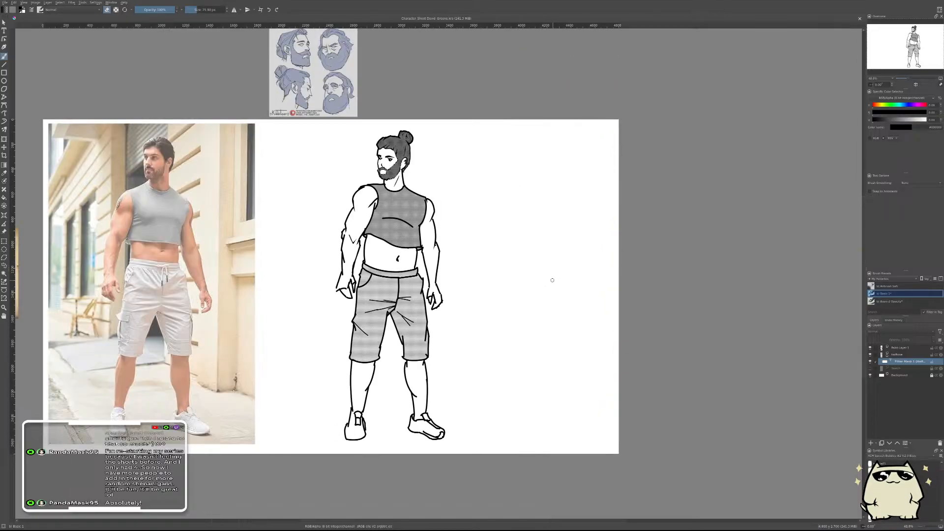
{"action": "left_click_drag", "start_coordinate": [550, 276], "coordinate": [613, 287]}
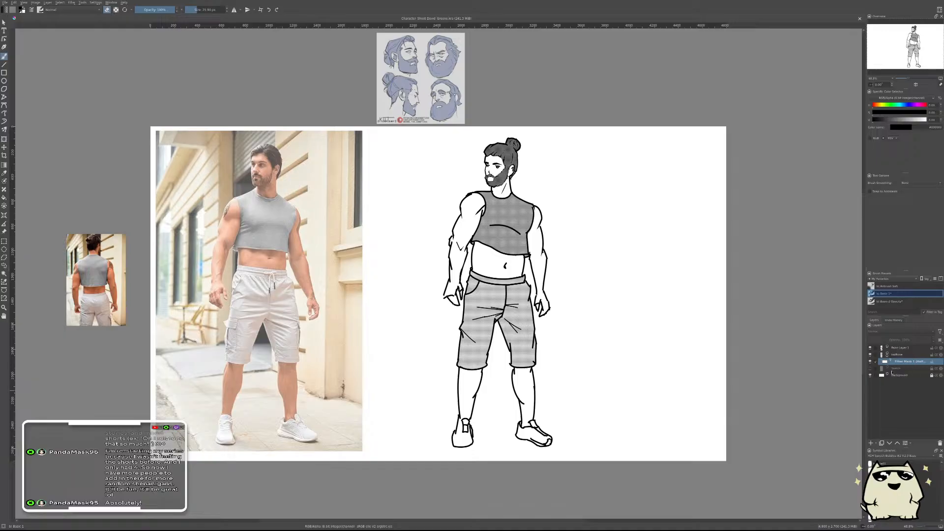
- Show the sketch layer beneath the figure and rename the line art layer as Rough Ink
{"action": "left_click", "coordinate": [870, 369]}
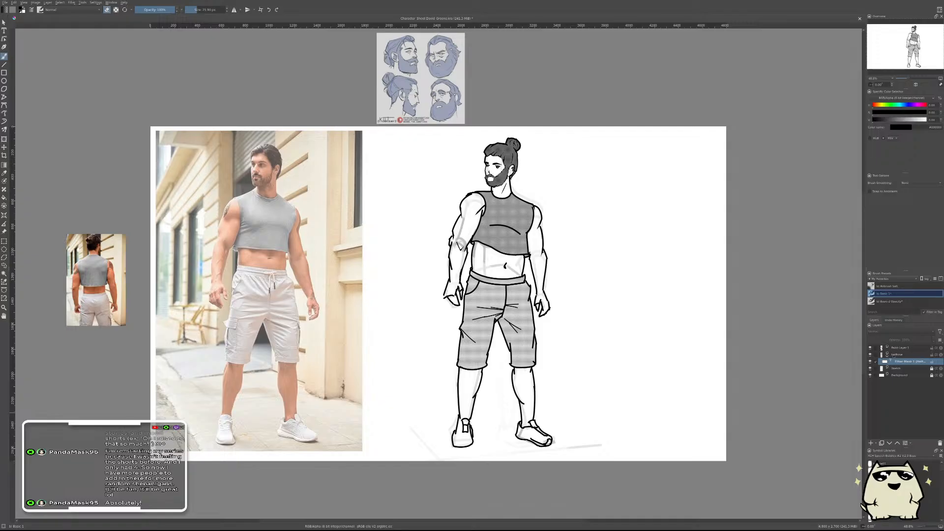
{"action": "left_click", "coordinate": [905, 349]}
{"action": "key", "text": "F2"}
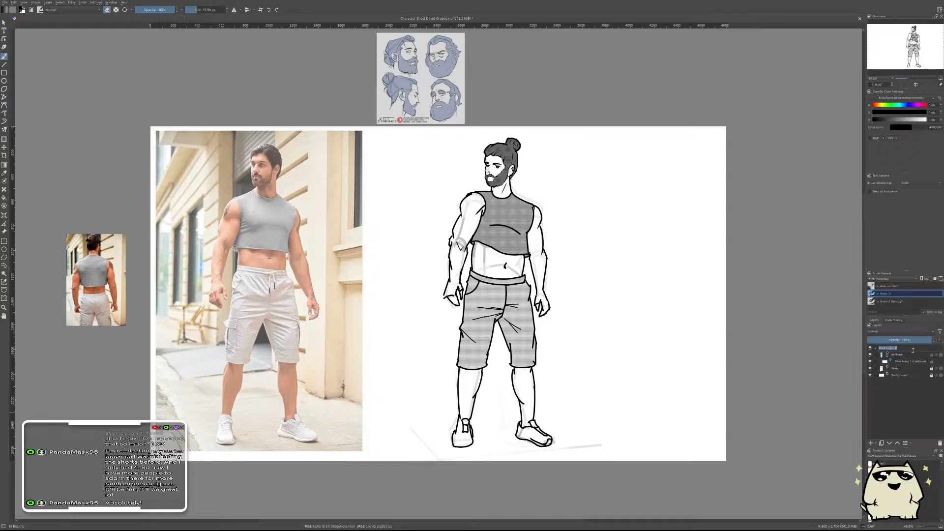
{"action": "type", "text": "Rough Ink"}
{"action": "key", "text": "Return"}
{"action": "scroll", "coordinate": [496, 249], "scroll_direction": "up", "scroll_amount": 2}
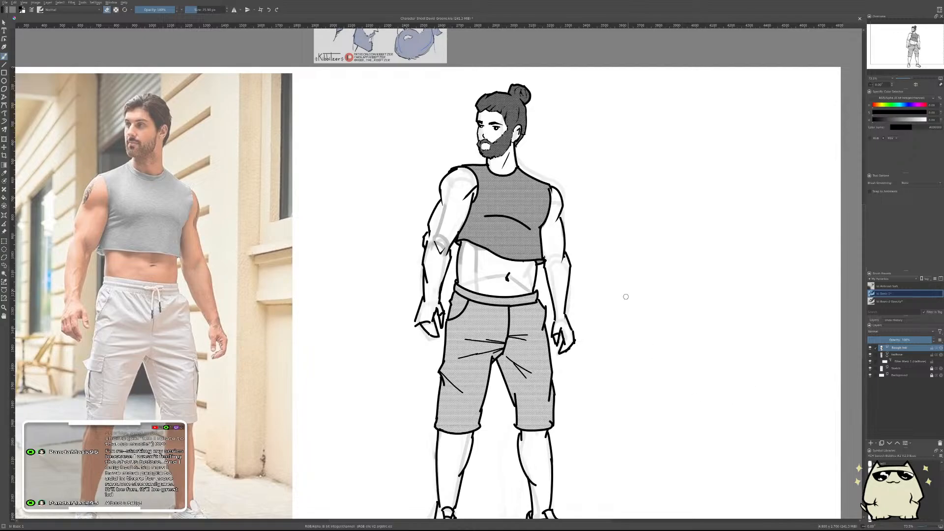
{"action": "scroll", "coordinate": [625, 290], "scroll_direction": "up", "scroll_amount": 2}
{"action": "scroll", "coordinate": [629, 287], "scroll_direction": "down", "scroll_amount": 2}
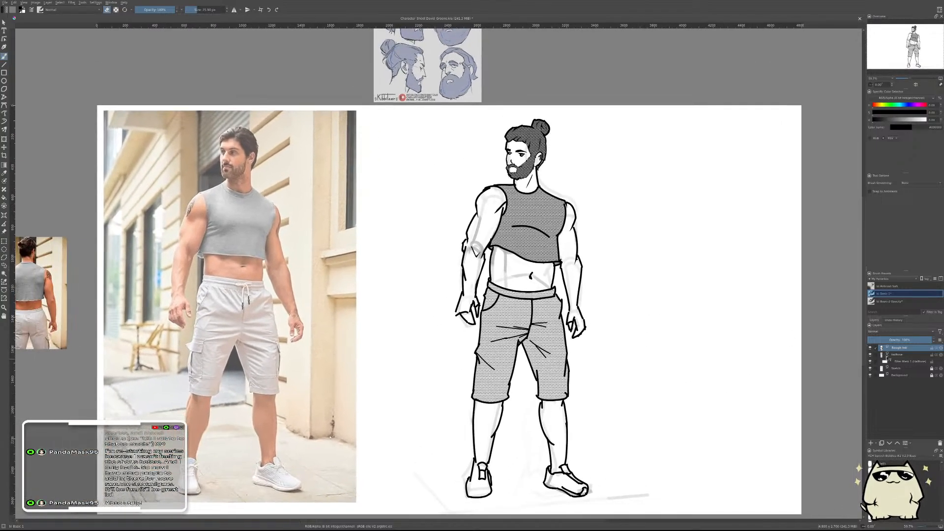
- Group the Rough Ink, Halftone and Sketch layers, name the group Front and collapse it
{"action": "left_click", "coordinate": [886, 355]}
{"action": "left_click", "coordinate": [899, 363], "text": "shift"}
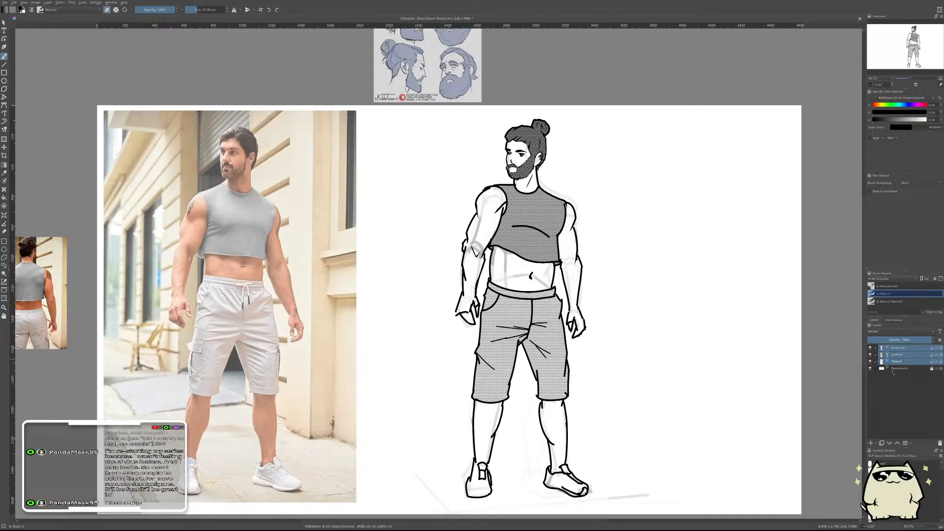
{"action": "key", "text": "ctrl+g"}
{"action": "left_click", "coordinate": [908, 349]}
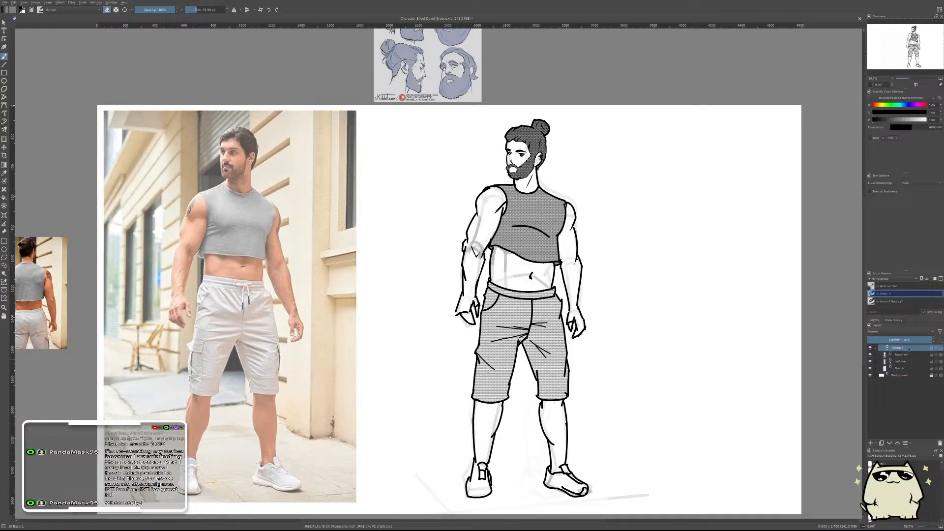
{"action": "double_click", "coordinate": [897, 348]}
{"action": "type", "text": "H"}
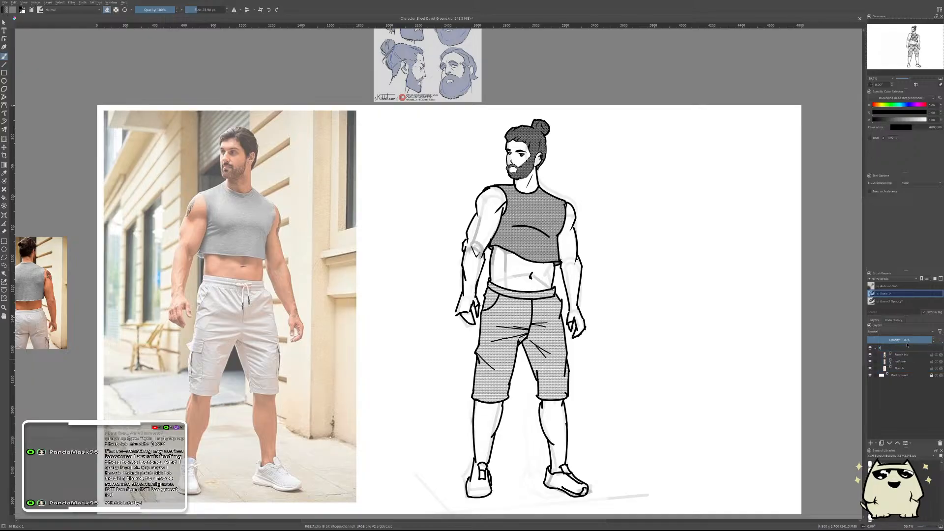
{"action": "type", "text": "ront"}
{"action": "key", "text": "Return"}
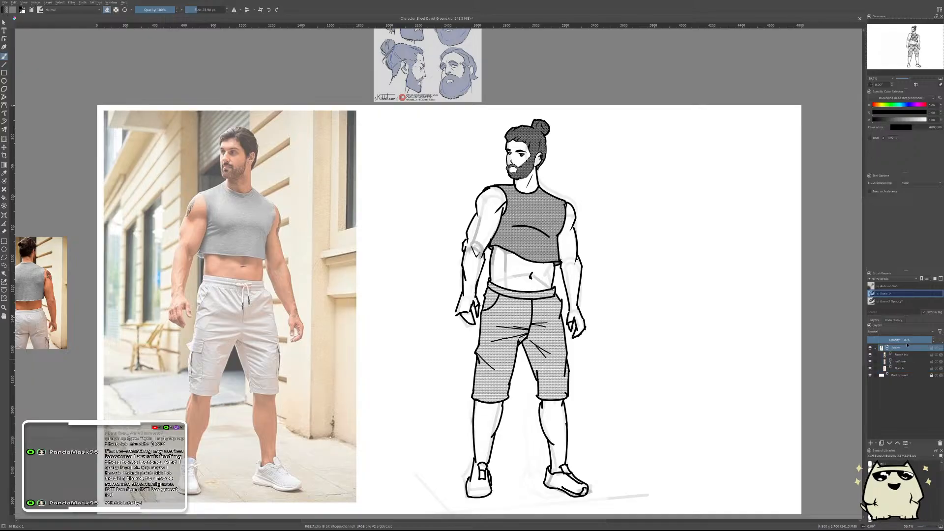
{"action": "left_click", "coordinate": [875, 348]}
{"action": "scroll", "coordinate": [619, 322], "scroll_direction": "down", "scroll_amount": 2}
{"action": "scroll", "coordinate": [628, 320], "scroll_direction": "up", "scroll_amount": 1}
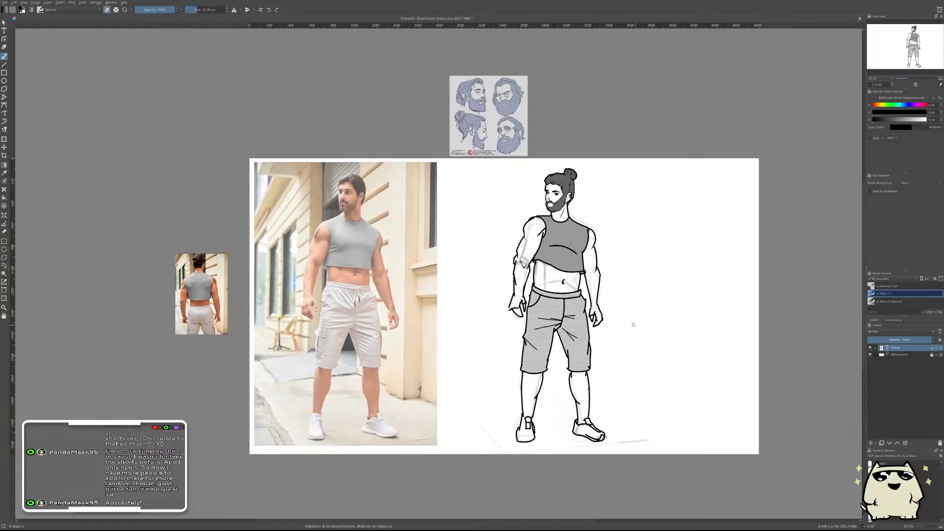
- Lock the Front group, move the front-view photo off the canvas and place the back-view photo in the canvas's upper-left corner
{"action": "left_click", "coordinate": [933, 348]}
{"action": "key", "text": "shift+r"}
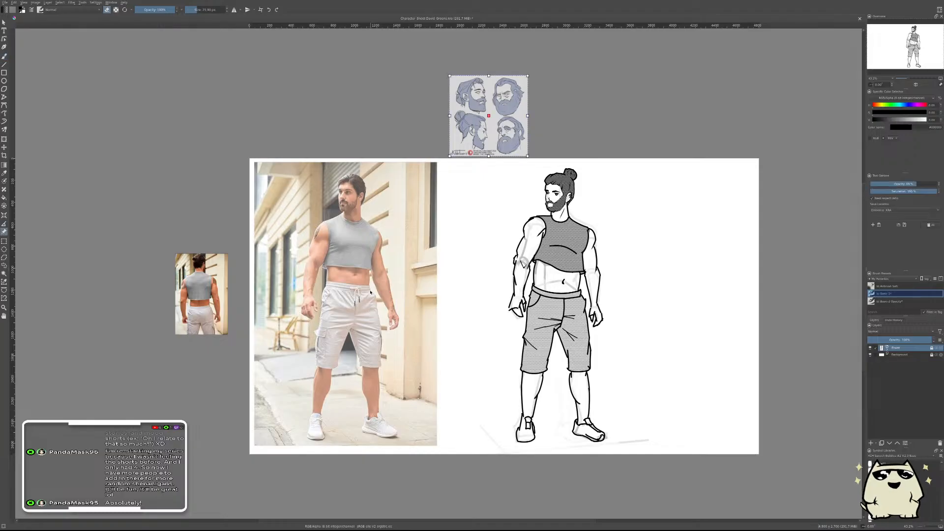
{"action": "left_click_drag", "start_coordinate": [425, 261], "coordinate": [273, 178]}
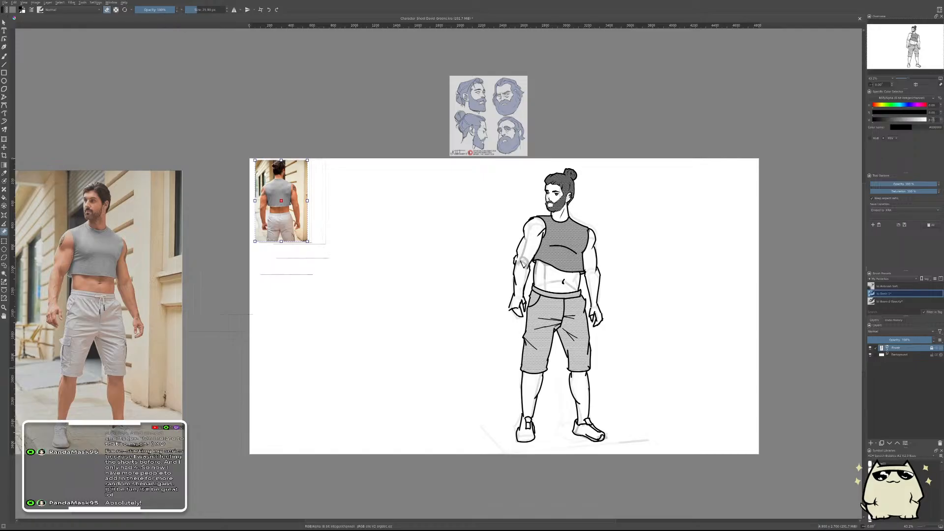
- Fill the Background layer with a mid grey
{"action": "left_click", "coordinate": [905, 120]}
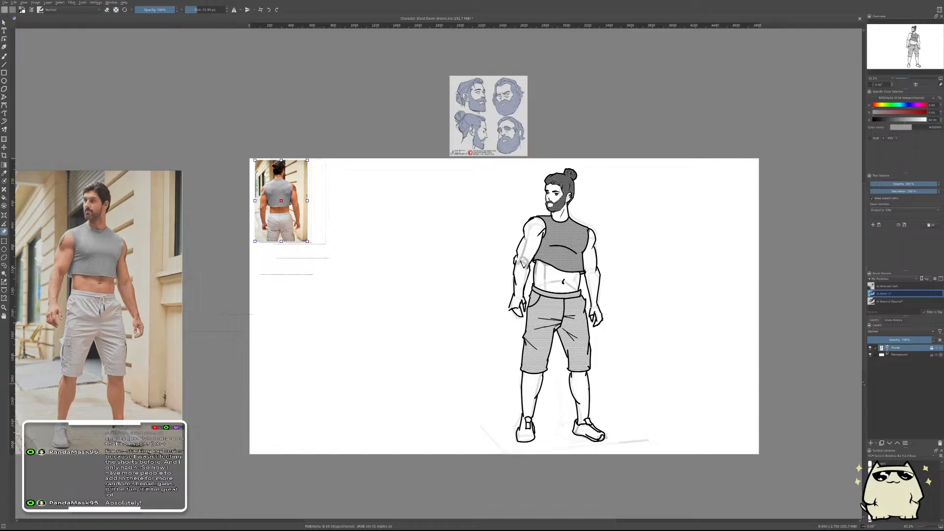
{"action": "left_click", "coordinate": [916, 356]}
{"action": "key", "text": "f"}
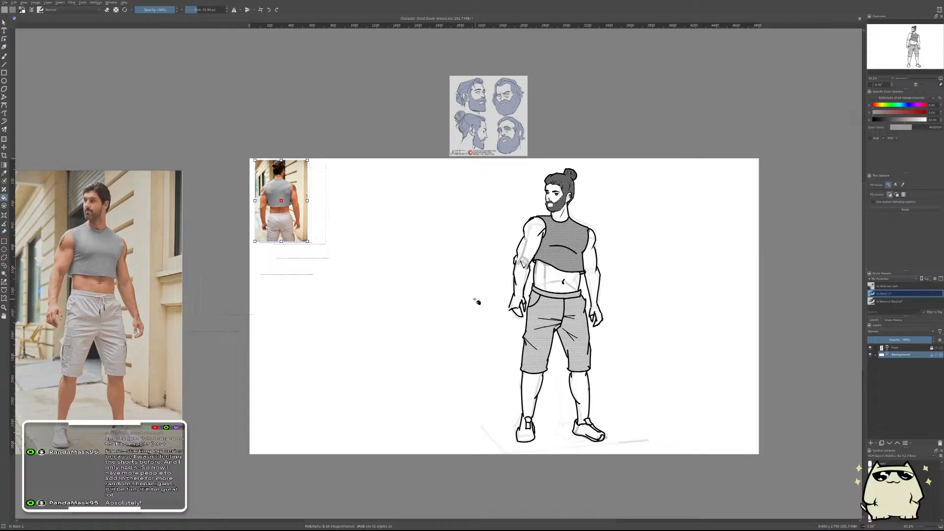
{"action": "left_click", "coordinate": [477, 303]}
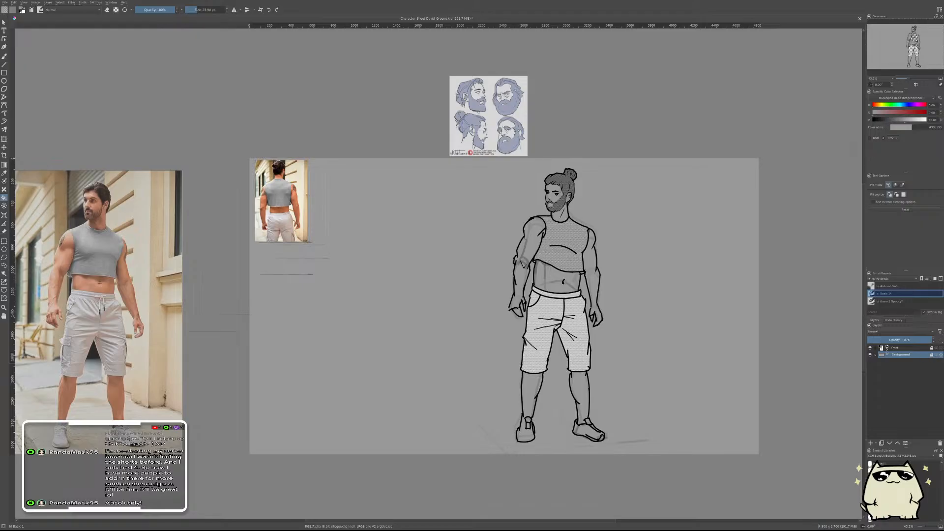
- Expand the Front group to review its layers and add a new paint layer above the group
{"action": "left_click", "coordinate": [886, 349]}
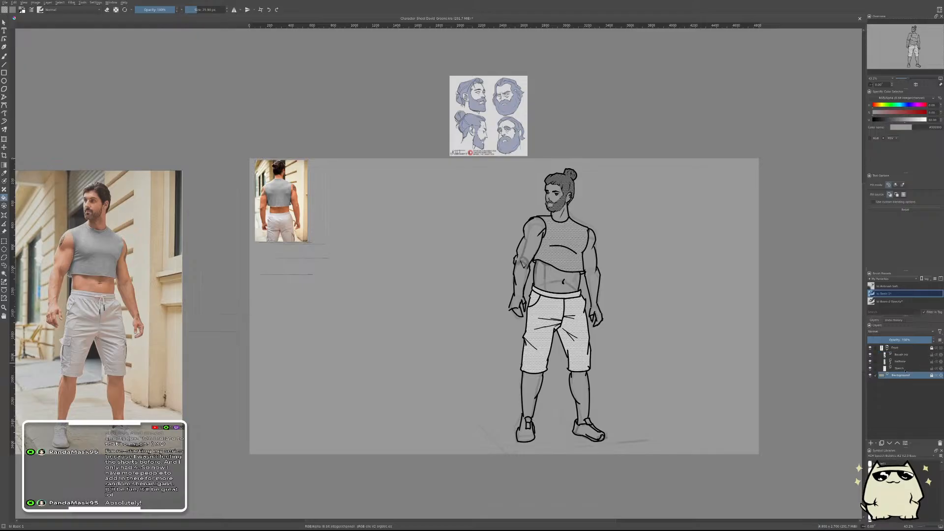
{"action": "left_click", "coordinate": [905, 362]}
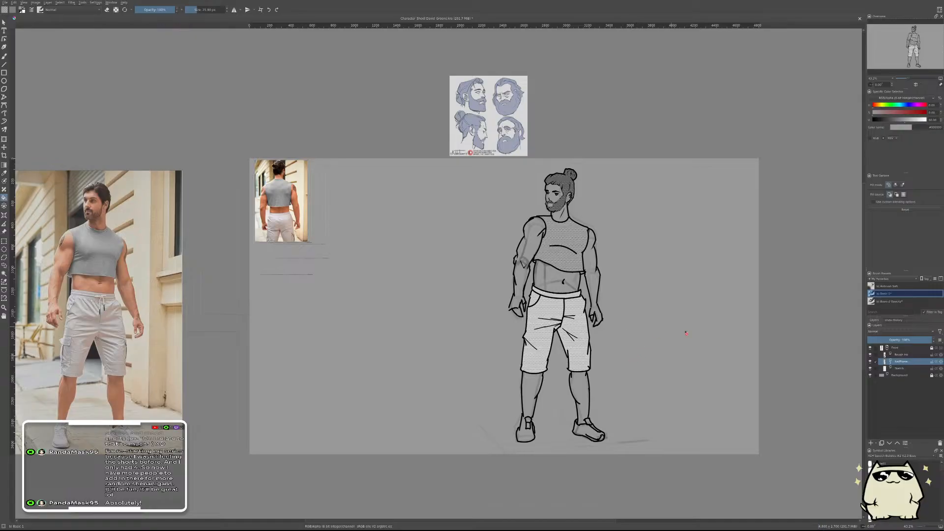
{"action": "left_click", "coordinate": [898, 368]}
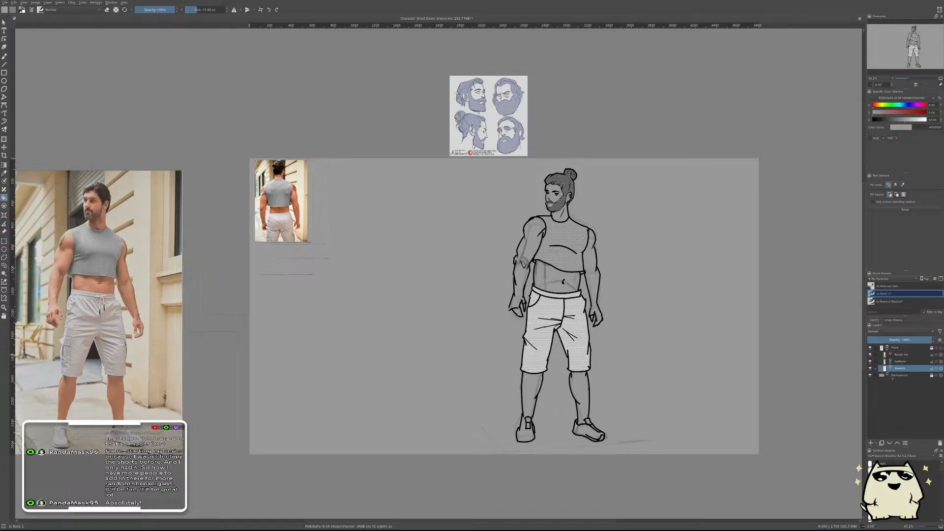
{"action": "key", "text": "Insert"}
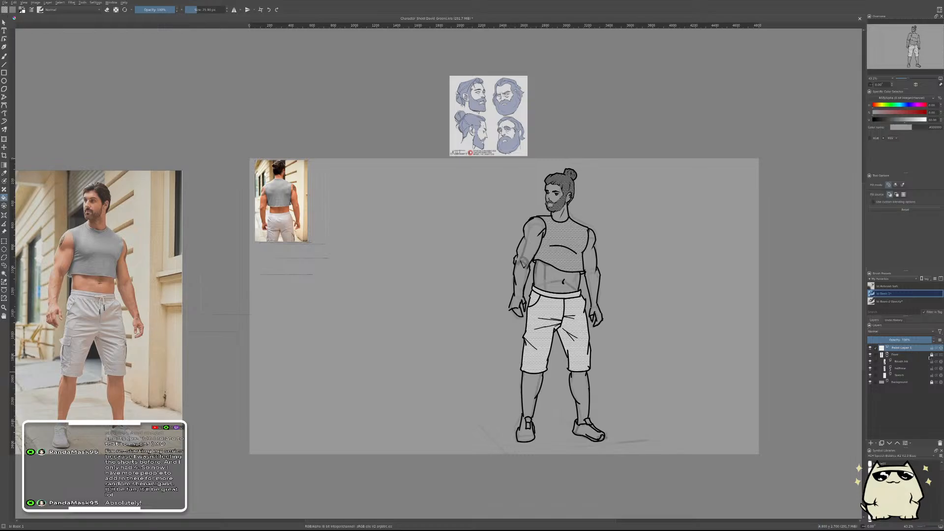
- Move the new paint layer into the Front group between Halftone and Sketch, and make white the active colour
{"action": "left_click_drag", "start_coordinate": [903, 348], "coordinate": [910, 374]}
{"action": "key", "text": "b"}
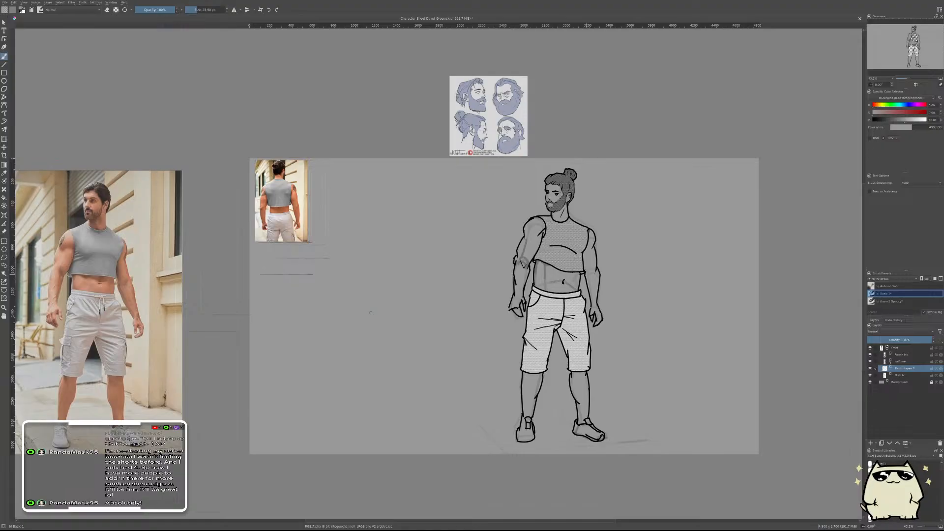
{"action": "key", "text": "x"}
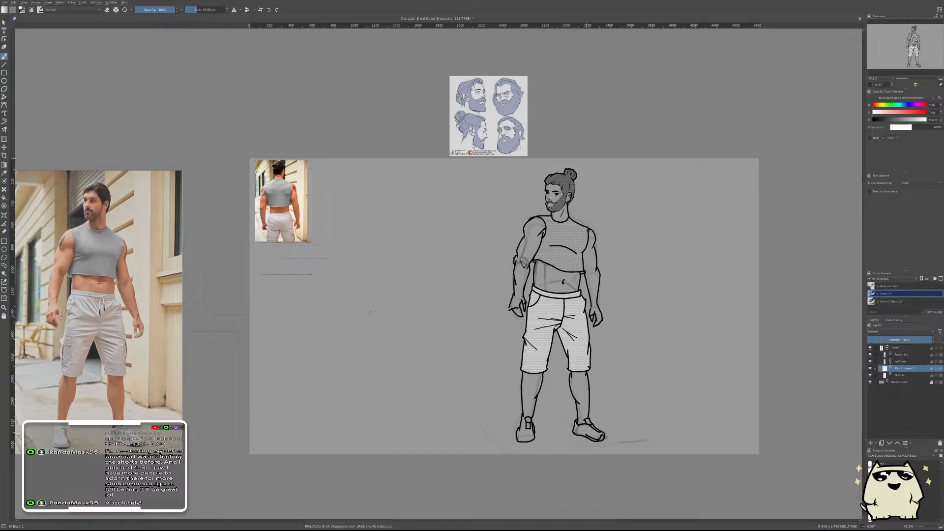
- Start an additive outline-following selection of the front-view figure along the top of the hair and around the bun
{"action": "key", "text": "ctrl+shift+l"}
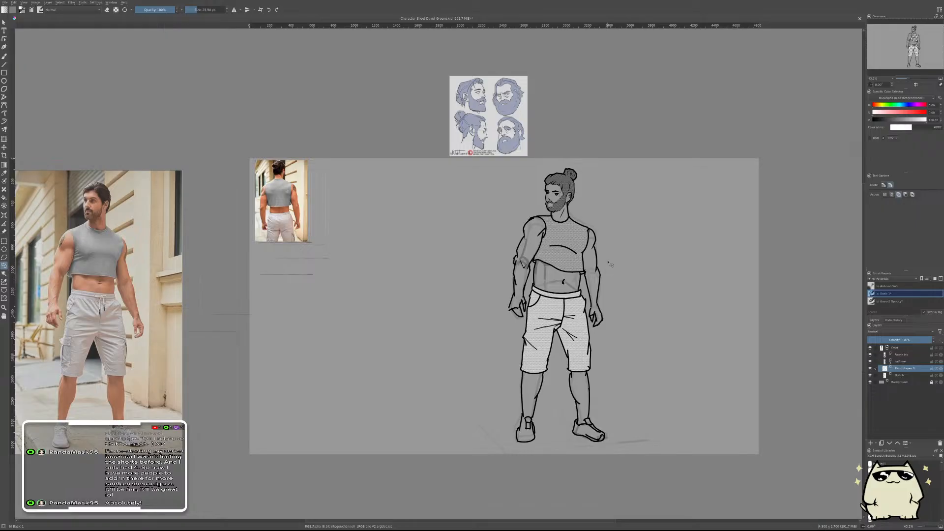
{"action": "scroll", "coordinate": [599, 247], "scroll_direction": "up", "scroll_amount": 3}
{"action": "scroll", "coordinate": [565, 157], "scroll_direction": "up", "scroll_amount": 3}
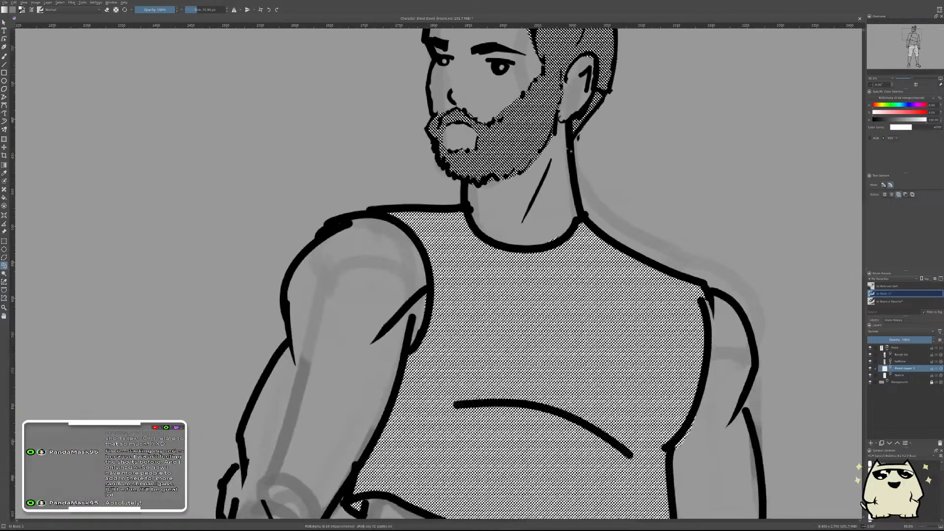
{"action": "scroll", "coordinate": [565, 156], "scroll_direction": "up", "scroll_amount": 5}
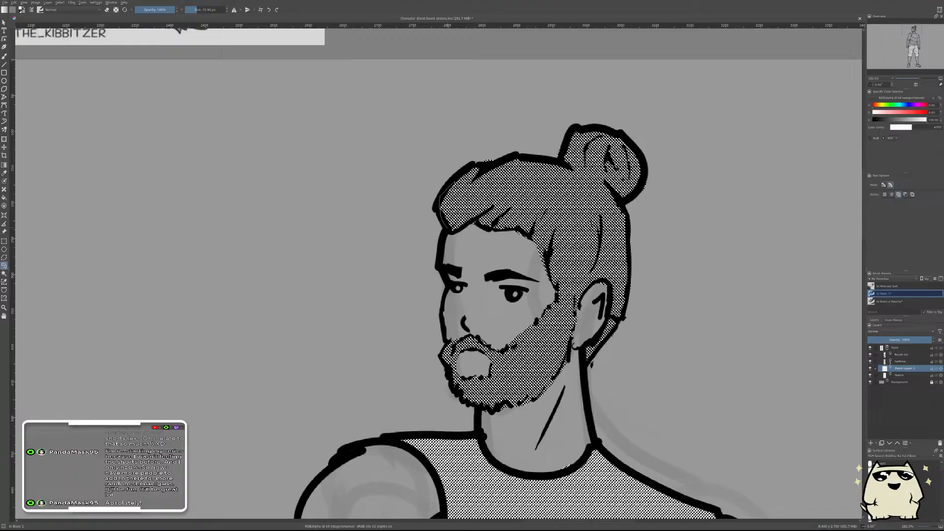
{"action": "mouse_move", "coordinate": [485, 164]}
{"action": "left_mouse_down"}
{"action": "mouse_move", "coordinate": [560, 161]}
{"action": "mouse_move", "coordinate": [573, 136]}
{"action": "left_mouse_up"}
{"action": "mouse_move", "coordinate": [650, 183]}
{"action": "left_mouse_down"}
{"action": "mouse_move", "coordinate": [619, 212]}
{"action": "mouse_move", "coordinate": [595, 216]}
{"action": "left_mouse_up"}
{"action": "left_click_drag", "start_coordinate": [492, 295], "coordinate": [424, 255]}
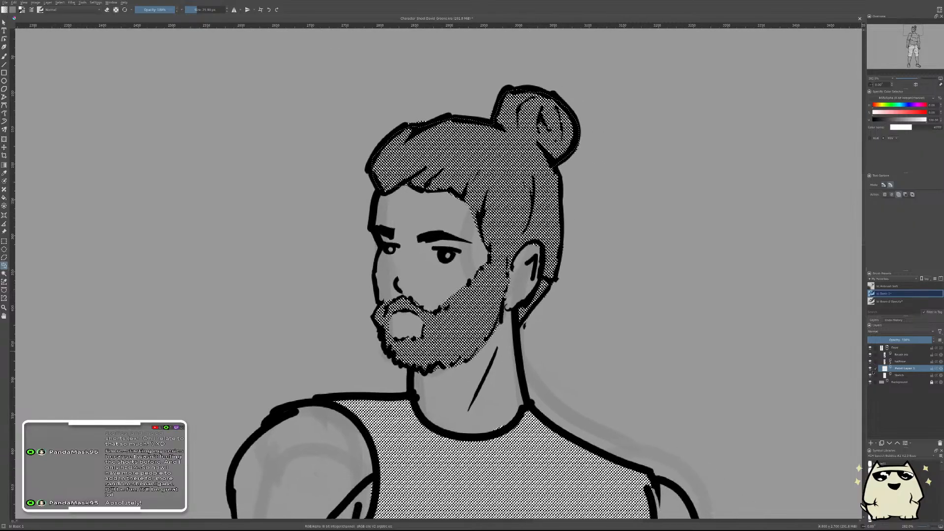
- Hide the Halftone layer and extend the selection down the back of the head, the neck and the figure's left shoulder
{"action": "left_click", "coordinate": [869, 361]}
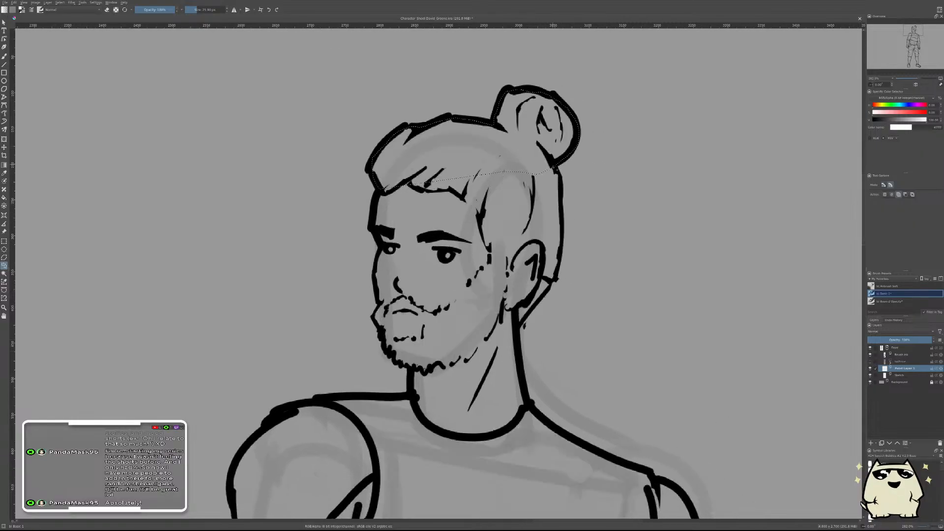
{"action": "mouse_move", "coordinate": [558, 168]}
{"action": "left_mouse_down"}
{"action": "mouse_move", "coordinate": [563, 263]}
{"action": "mouse_move", "coordinate": [536, 312]}
{"action": "left_mouse_up"}
{"action": "mouse_move", "coordinate": [496, 336]}
{"action": "left_mouse_down"}
{"action": "mouse_move", "coordinate": [467, 235]}
{"action": "mouse_move", "coordinate": [473, 165]}
{"action": "left_mouse_up"}
{"action": "left_click_drag", "start_coordinate": [605, 324], "coordinate": [643, 199]}
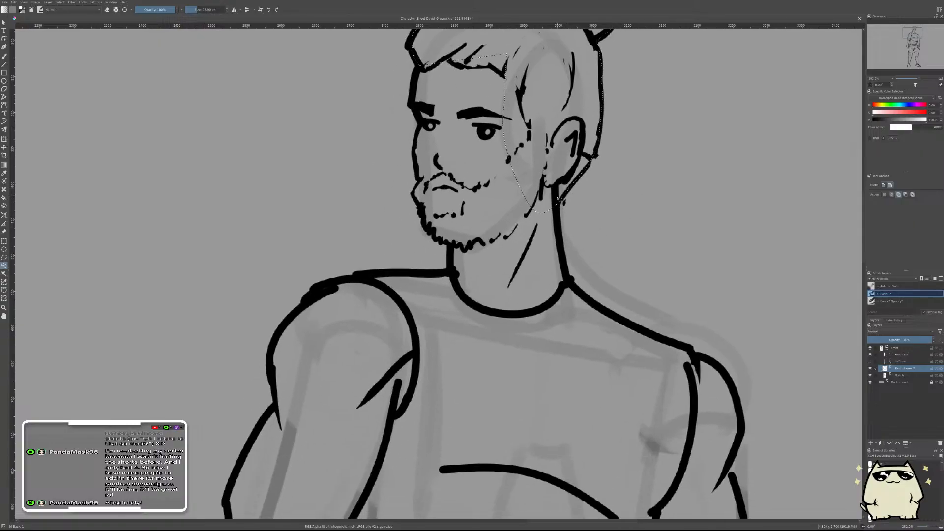
{"action": "mouse_move", "coordinate": [555, 182]}
{"action": "left_mouse_down"}
{"action": "mouse_move", "coordinate": [564, 244]}
{"action": "mouse_move", "coordinate": [473, 156]}
{"action": "mouse_move", "coordinate": [538, 208]}
{"action": "mouse_move", "coordinate": [627, 247]}
{"action": "mouse_move", "coordinate": [640, 265]}
{"action": "mouse_move", "coordinate": [580, 309]}
{"action": "mouse_move", "coordinate": [467, 280]}
{"action": "mouse_move", "coordinate": [638, 207]}
{"action": "mouse_move", "coordinate": [577, 134]}
{"action": "mouse_move", "coordinate": [604, 148]}
{"action": "mouse_move", "coordinate": [612, 169]}
{"action": "mouse_move", "coordinate": [604, 228]}
{"action": "left_mouse_up"}
{"action": "scroll", "coordinate": [619, 164], "scroll_direction": "down", "scroll_amount": 3}
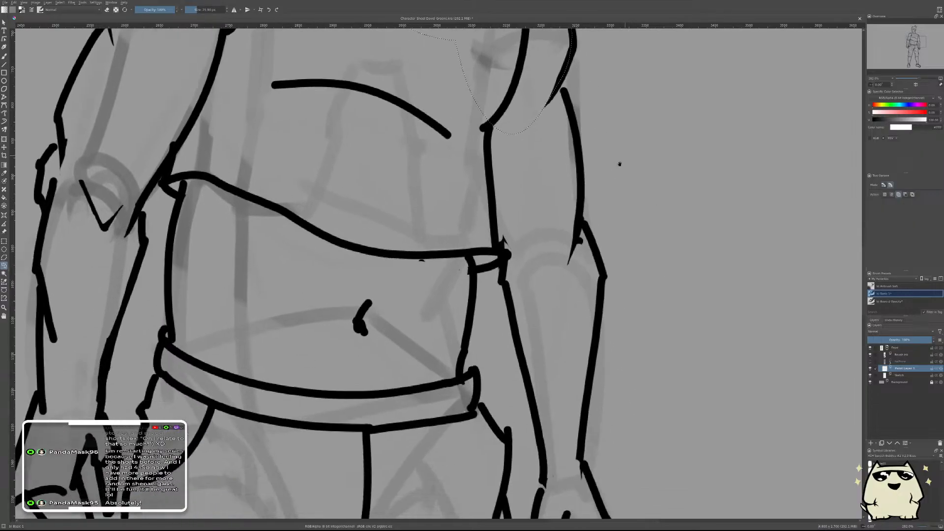
- Extend the selection along the outer edge of the figure's left arm from the upper arm past the elbow to the wrist
{"action": "mouse_move", "coordinate": [577, 114]}
{"action": "left_mouse_down"}
{"action": "mouse_move", "coordinate": [579, 241]}
{"action": "mouse_move", "coordinate": [550, 286]}
{"action": "mouse_move", "coordinate": [492, 123]}
{"action": "left_mouse_up"}
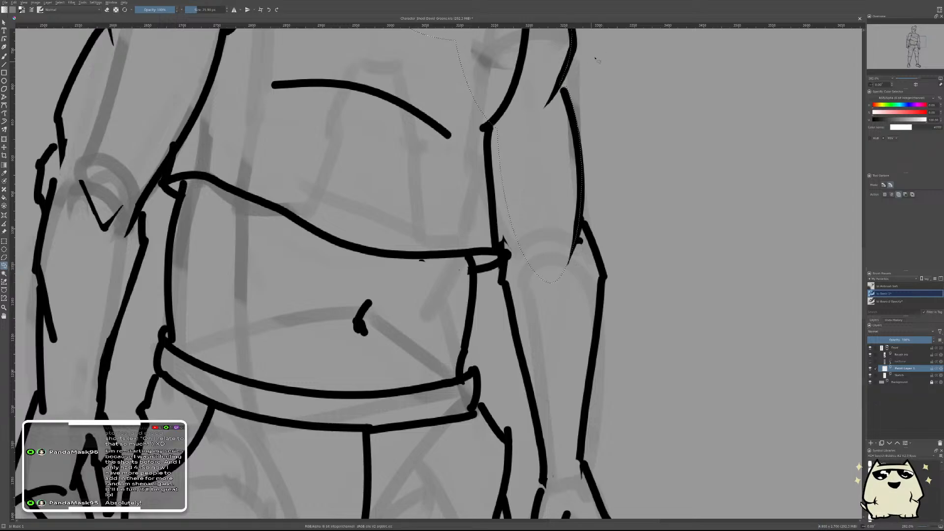
{"action": "mouse_move", "coordinate": [571, 203]}
{"action": "left_mouse_down"}
{"action": "mouse_move", "coordinate": [604, 280]}
{"action": "mouse_move", "coordinate": [513, 222]}
{"action": "left_mouse_up"}
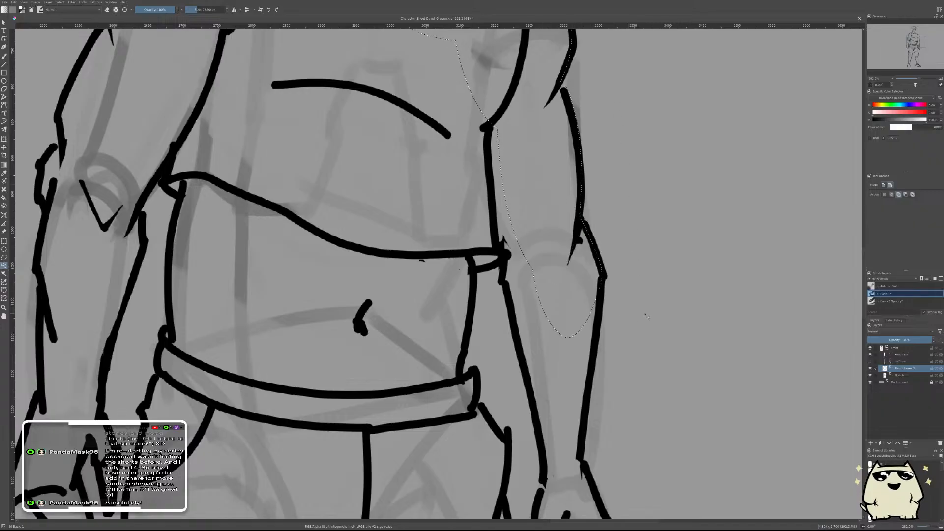
{"action": "left_click_drag", "start_coordinate": [663, 311], "coordinate": [679, 167]}
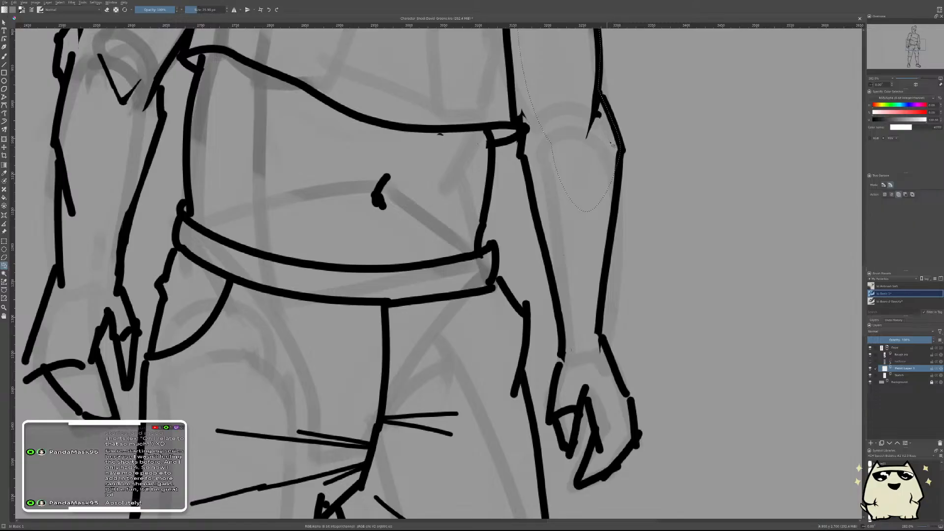
{"action": "mouse_move", "coordinate": [616, 172]}
{"action": "left_mouse_down"}
{"action": "mouse_move", "coordinate": [613, 253]}
{"action": "mouse_move", "coordinate": [592, 336]}
{"action": "mouse_move", "coordinate": [572, 178]}
{"action": "mouse_move", "coordinate": [587, 145]}
{"action": "left_mouse_up"}
{"action": "mouse_move", "coordinate": [620, 168]}
{"action": "left_mouse_down"}
{"action": "mouse_move", "coordinate": [630, 217]}
{"action": "mouse_move", "coordinate": [662, 82]}
{"action": "left_mouse_up"}
{"action": "key", "text": "ctrl+z"}
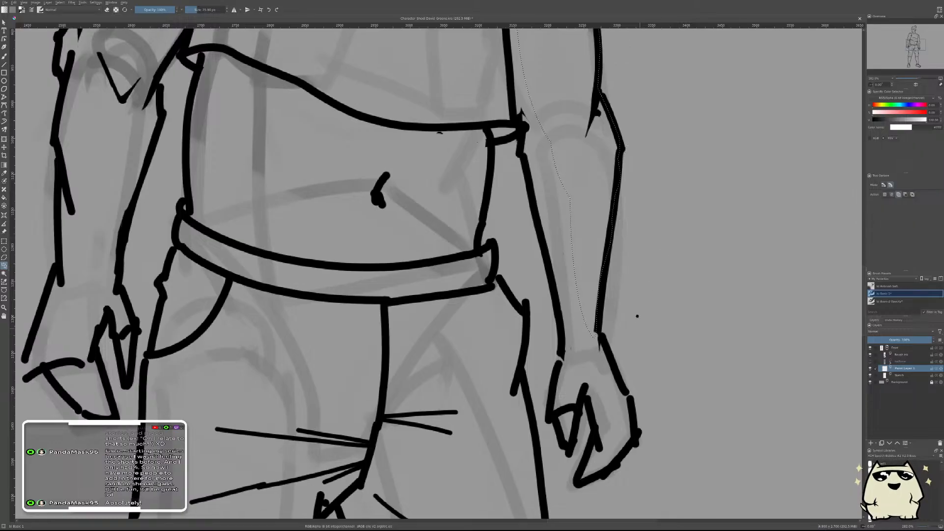
- Add the figure's left hand to the selection, following the ink outline around the knuckles and fingers
{"action": "scroll", "coordinate": [637, 316], "scroll_direction": "down", "scroll_amount": 3}
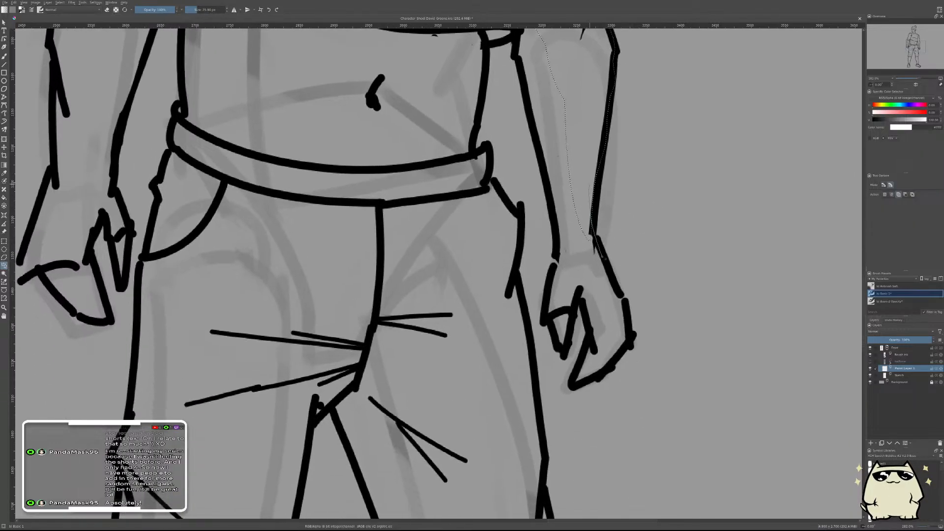
{"action": "mouse_move", "coordinate": [597, 254]}
{"action": "left_mouse_down"}
{"action": "mouse_move", "coordinate": [628, 313]}
{"action": "mouse_move", "coordinate": [628, 329]}
{"action": "mouse_move", "coordinate": [607, 335]}
{"action": "mouse_move", "coordinate": [576, 174]}
{"action": "mouse_move", "coordinate": [621, 345]}
{"action": "left_mouse_up"}
{"action": "mouse_move", "coordinate": [580, 225]}
{"action": "left_mouse_down"}
{"action": "mouse_move", "coordinate": [556, 253]}
{"action": "mouse_move", "coordinate": [549, 311]}
{"action": "mouse_move", "coordinate": [564, 347]}
{"action": "mouse_move", "coordinate": [585, 291]}
{"action": "mouse_move", "coordinate": [585, 219]}
{"action": "mouse_move", "coordinate": [591, 312]}
{"action": "mouse_move", "coordinate": [575, 279]}
{"action": "mouse_move", "coordinate": [596, 286]}
{"action": "mouse_move", "coordinate": [602, 317]}
{"action": "mouse_move", "coordinate": [605, 221]}
{"action": "left_mouse_up"}
{"action": "mouse_move", "coordinate": [595, 256]}
{"action": "left_mouse_down"}
{"action": "mouse_move", "coordinate": [579, 293]}
{"action": "mouse_move", "coordinate": [587, 304]}
{"action": "mouse_move", "coordinate": [615, 287]}
{"action": "mouse_move", "coordinate": [625, 249]}
{"action": "left_mouse_up"}
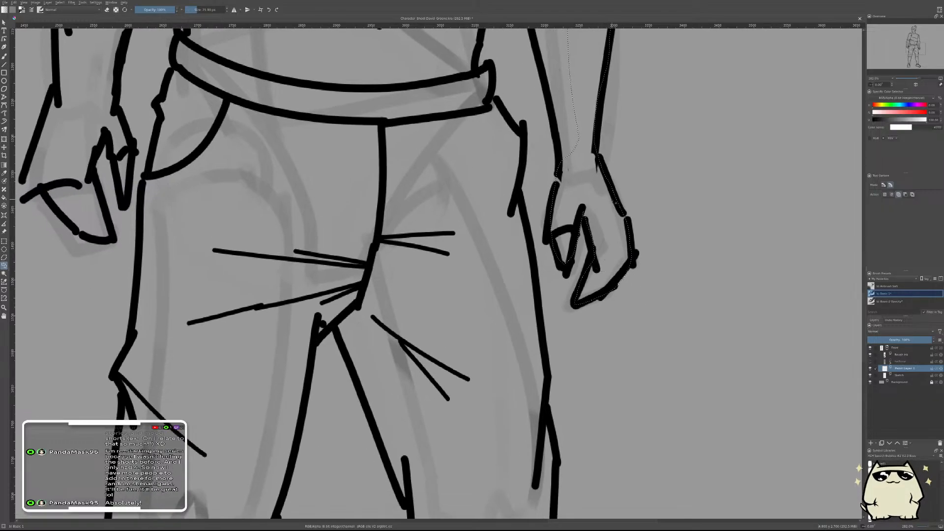
{"action": "left_click_drag", "start_coordinate": [604, 194], "coordinate": [604, 215]}
- Add the side of the crop top below the armpit and the inner edge of the left forearm to the selection
{"action": "scroll", "coordinate": [604, 215], "scroll_direction": "down", "scroll_amount": 2}
{"action": "scroll", "coordinate": [607, 147], "scroll_direction": "up", "scroll_amount": 6}
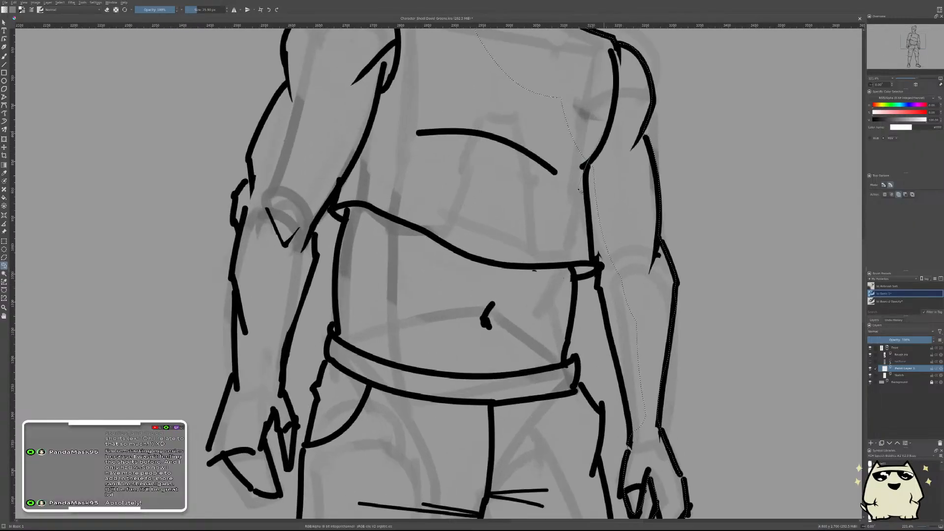
{"action": "mouse_move", "coordinate": [587, 165]}
{"action": "left_mouse_down"}
{"action": "mouse_move", "coordinate": [597, 268]}
{"action": "mouse_move", "coordinate": [573, 279]}
{"action": "mouse_move", "coordinate": [544, 182]}
{"action": "mouse_move", "coordinate": [565, 127]}
{"action": "left_mouse_up"}
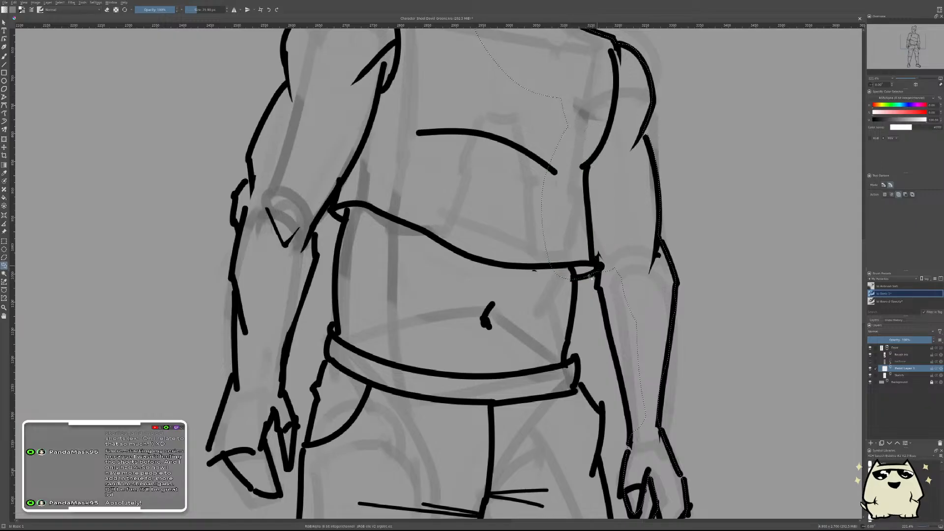
{"action": "scroll", "coordinate": [600, 226], "scroll_direction": "down", "scroll_amount": 2}
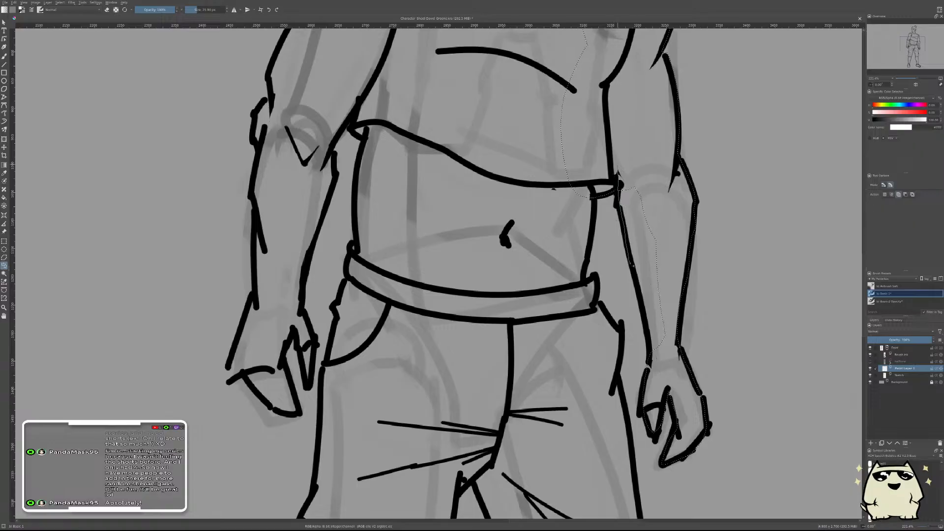
{"action": "mouse_move", "coordinate": [632, 265]}
{"action": "left_mouse_down"}
{"action": "mouse_move", "coordinate": [650, 349]}
{"action": "mouse_move", "coordinate": [669, 324]}
{"action": "mouse_move", "coordinate": [656, 212]}
{"action": "mouse_move", "coordinate": [627, 178]}
{"action": "left_mouse_up"}
- Extend the selection down the figure's left waist and around the end of the shorts' waistband
{"action": "scroll", "coordinate": [637, 194], "scroll_direction": "down", "scroll_amount": 10}
{"action": "scroll", "coordinate": [639, 217], "scroll_direction": "up", "scroll_amount": 8}
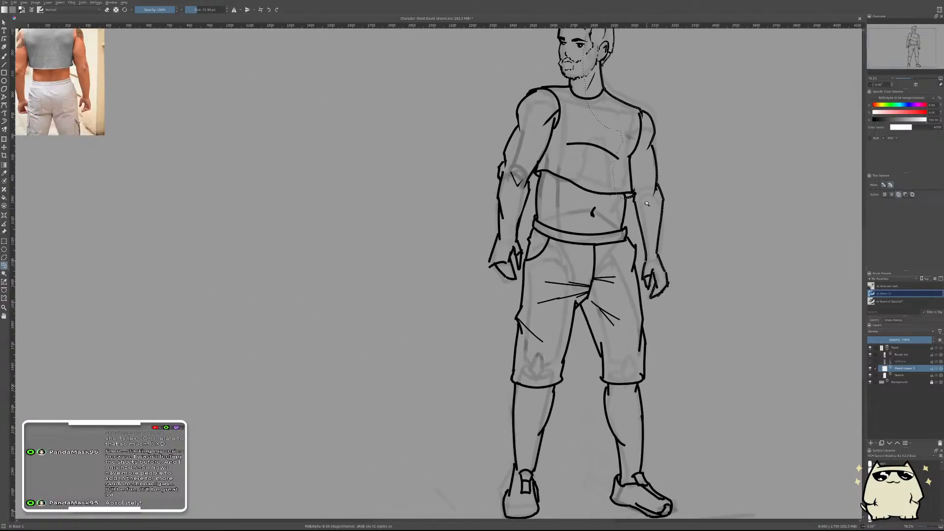
{"action": "scroll", "coordinate": [634, 224], "scroll_direction": "up", "scroll_amount": 4}
{"action": "left_click_drag", "start_coordinate": [594, 144], "coordinate": [603, 254]}
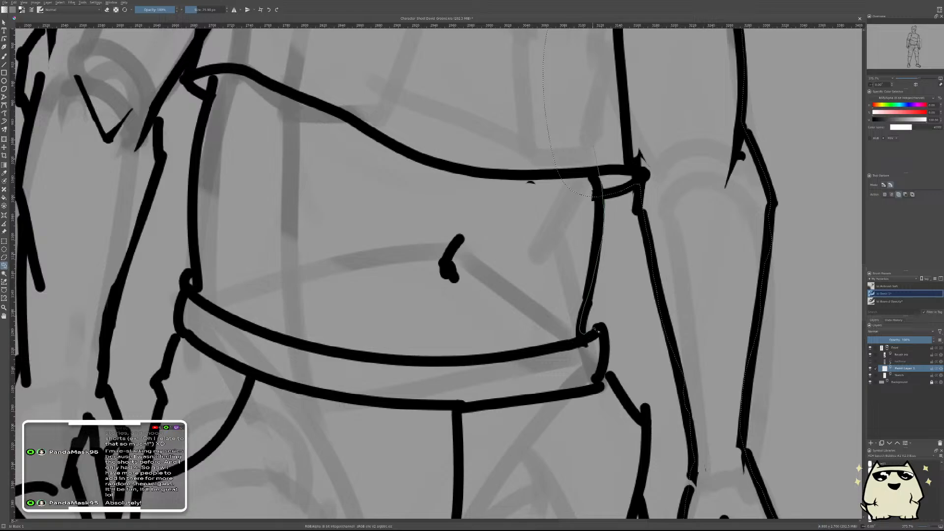
{"action": "left_click_drag", "start_coordinate": [598, 331], "coordinate": [610, 378]}
{"action": "left_click_drag", "start_coordinate": [641, 429], "coordinate": [644, 433]}
{"action": "key", "text": "1"}
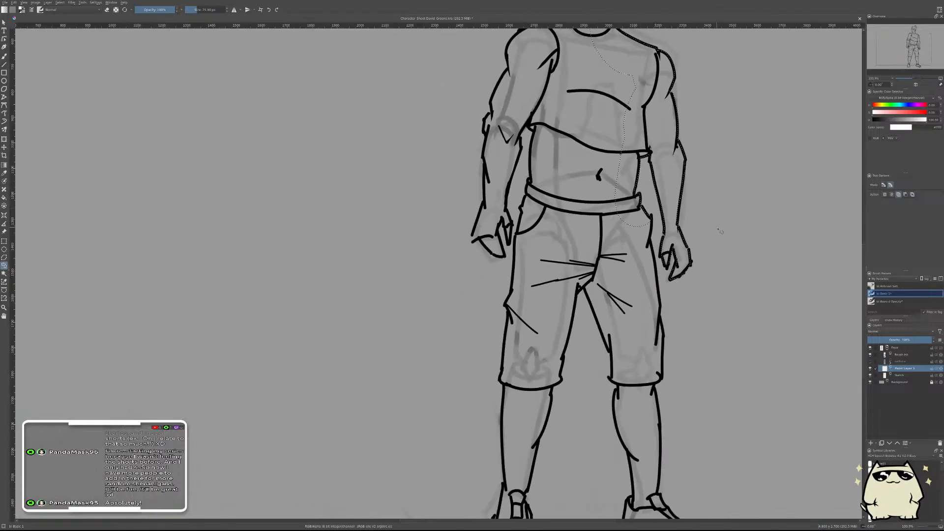
- Extend the selection from the left hip down the outer edge of the shorts and along the left leg's hem
{"action": "scroll", "coordinate": [737, 300], "scroll_direction": "down", "scroll_amount": 5}
{"action": "scroll", "coordinate": [708, 263], "scroll_direction": "up", "scroll_amount": 8}
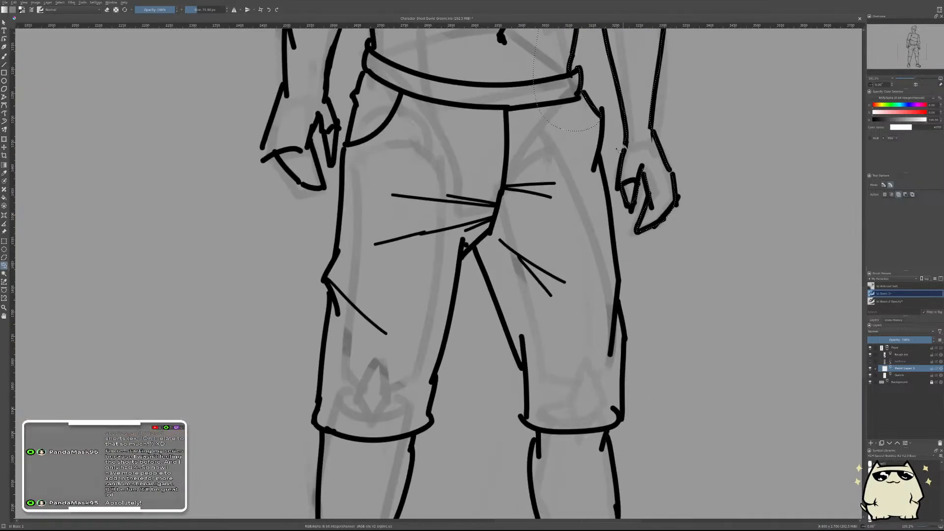
{"action": "scroll", "coordinate": [618, 126], "scroll_direction": "up", "scroll_amount": 3}
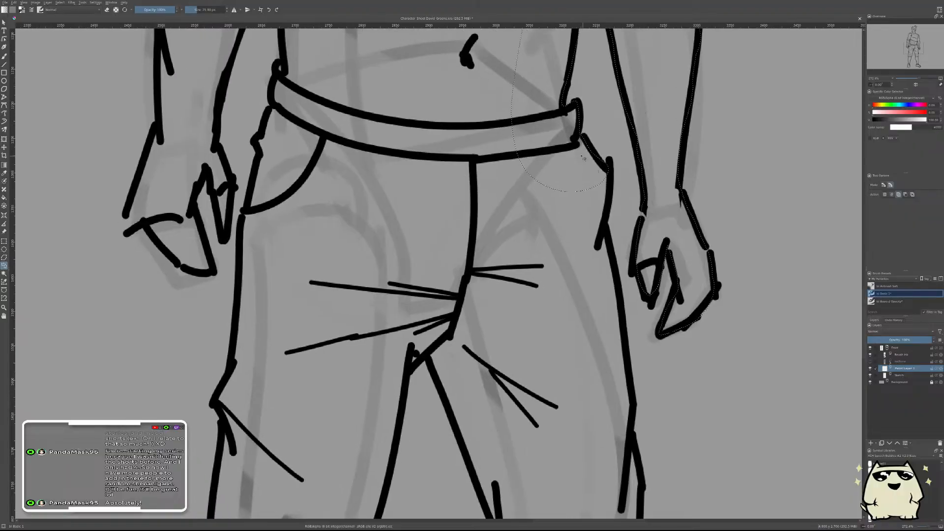
{"action": "mouse_move", "coordinate": [598, 162]}
{"action": "left_mouse_down"}
{"action": "mouse_move", "coordinate": [615, 177]}
{"action": "mouse_move", "coordinate": [607, 219]}
{"action": "mouse_move", "coordinate": [638, 410]}
{"action": "mouse_move", "coordinate": [634, 438]}
{"action": "mouse_move", "coordinate": [525, 270]}
{"action": "left_mouse_up"}
{"action": "mouse_move", "coordinate": [590, 409]}
{"action": "left_mouse_down"}
{"action": "mouse_move", "coordinate": [541, 202]}
{"action": "mouse_move", "coordinate": [593, 241]}
{"action": "mouse_move", "coordinate": [596, 350]}
{"action": "left_mouse_up"}
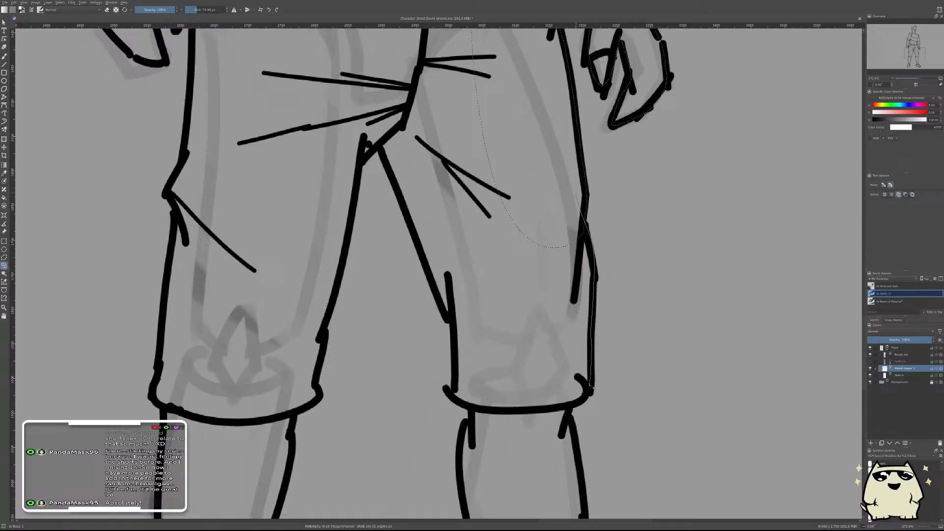
{"action": "mouse_move", "coordinate": [593, 389]}
{"action": "left_mouse_down"}
{"action": "mouse_move", "coordinate": [587, 361]}
{"action": "mouse_move", "coordinate": [590, 395]}
{"action": "mouse_move", "coordinate": [508, 409]}
{"action": "left_mouse_up"}
- Extend the selection down the outer edge of the figure's left lower leg from the shorts' hem to the ankle
{"action": "scroll", "coordinate": [564, 343], "scroll_direction": "down", "scroll_amount": 5}
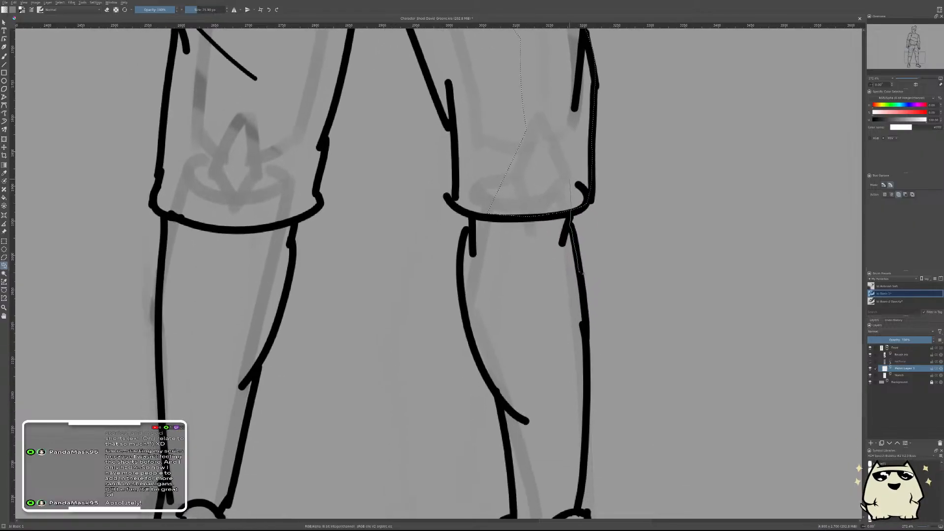
{"action": "left_click_drag", "start_coordinate": [589, 340], "coordinate": [590, 372]}
{"action": "mouse_move", "coordinate": [589, 407]}
{"action": "left_mouse_down"}
{"action": "mouse_move", "coordinate": [546, 320]}
{"action": "mouse_move", "coordinate": [535, 217]}
{"action": "left_mouse_up"}
{"action": "scroll", "coordinate": [651, 284], "scroll_direction": "down", "scroll_amount": 3}
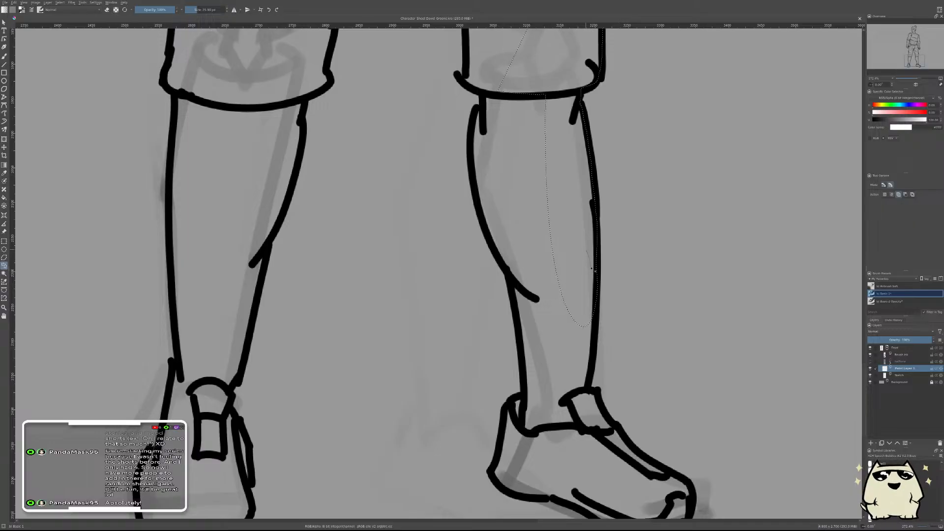
{"action": "left_click_drag", "start_coordinate": [587, 252], "coordinate": [597, 333]}
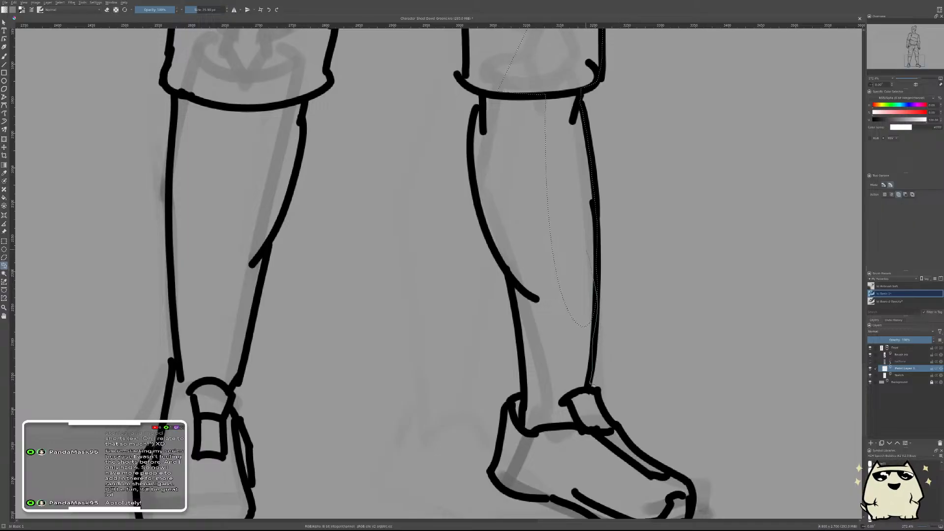
- Add the figure's left shoe to the selection, following its outline from the tongue around the toe and sole to the heel
{"action": "left_click_drag", "start_coordinate": [593, 385], "coordinate": [602, 406]}
{"action": "left_click_drag", "start_coordinate": [614, 450], "coordinate": [617, 445]}
{"action": "mouse_move", "coordinate": [592, 408]}
{"action": "left_mouse_down"}
{"action": "mouse_move", "coordinate": [504, 204]}
{"action": "mouse_move", "coordinate": [536, 228]}
{"action": "left_mouse_up"}
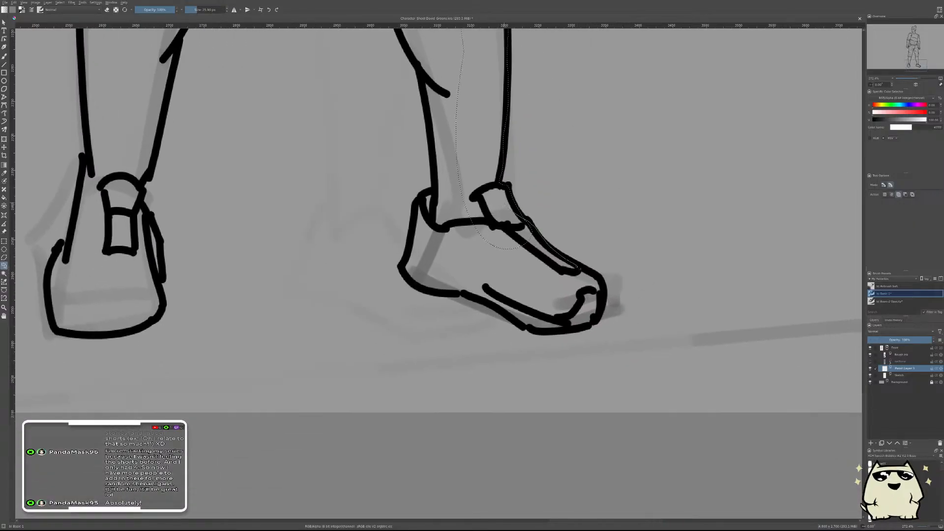
{"action": "mouse_move", "coordinate": [579, 269]}
{"action": "left_mouse_down"}
{"action": "mouse_move", "coordinate": [608, 292]}
{"action": "mouse_move", "coordinate": [601, 322]}
{"action": "mouse_move", "coordinate": [566, 336]}
{"action": "mouse_move", "coordinate": [541, 329]}
{"action": "left_mouse_up"}
{"action": "mouse_move", "coordinate": [421, 197]}
{"action": "left_mouse_down"}
{"action": "mouse_move", "coordinate": [489, 214]}
{"action": "mouse_move", "coordinate": [531, 280]}
{"action": "left_mouse_up"}
{"action": "mouse_move", "coordinate": [541, 330]}
{"action": "left_mouse_down"}
{"action": "mouse_move", "coordinate": [470, 295]}
{"action": "mouse_move", "coordinate": [442, 298]}
{"action": "mouse_move", "coordinate": [408, 282]}
{"action": "mouse_move", "coordinate": [400, 266]}
{"action": "mouse_move", "coordinate": [421, 197]}
{"action": "left_mouse_up"}
- Extend the selection up the inner edge of the figure's left lower leg from the ankle over the calf to the hem
{"action": "left_click_drag", "start_coordinate": [483, 211], "coordinate": [558, 353]}
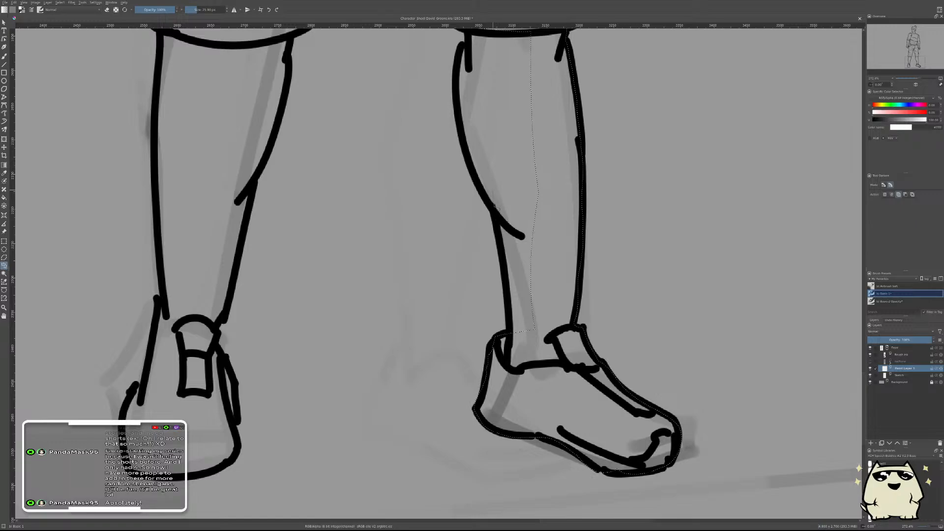
{"action": "left_click_drag", "start_coordinate": [502, 255], "coordinate": [509, 318]}
{"action": "left_click_drag", "start_coordinate": [477, 142], "coordinate": [499, 285]}
{"action": "mouse_move", "coordinate": [493, 182]}
{"action": "left_mouse_down"}
{"action": "mouse_move", "coordinate": [483, 220]}
{"action": "mouse_move", "coordinate": [492, 292]}
{"action": "left_mouse_up"}
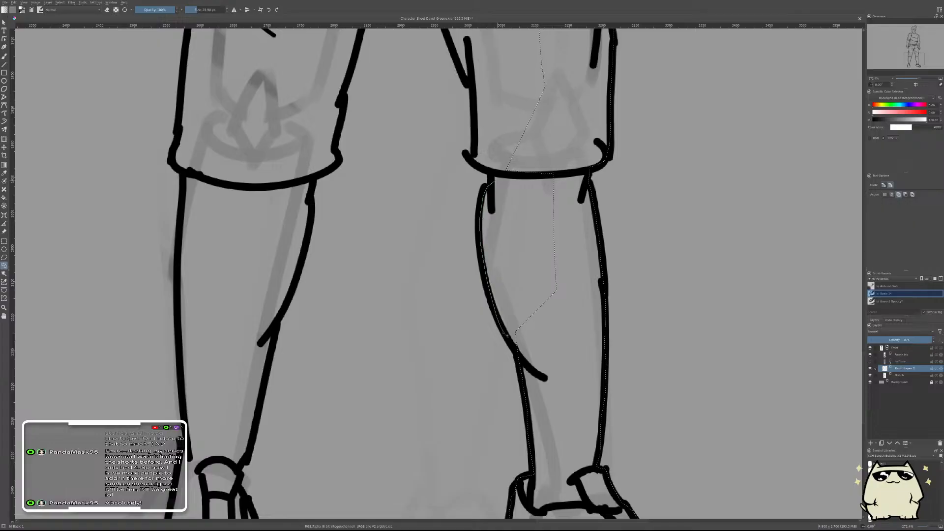
{"action": "left_click_drag", "start_coordinate": [504, 334], "coordinate": [506, 339]}
- Extend the selection up the inner edge of the shorts' left leg from the hem to the crotch
{"action": "left_click_drag", "start_coordinate": [442, 197], "coordinate": [475, 393]}
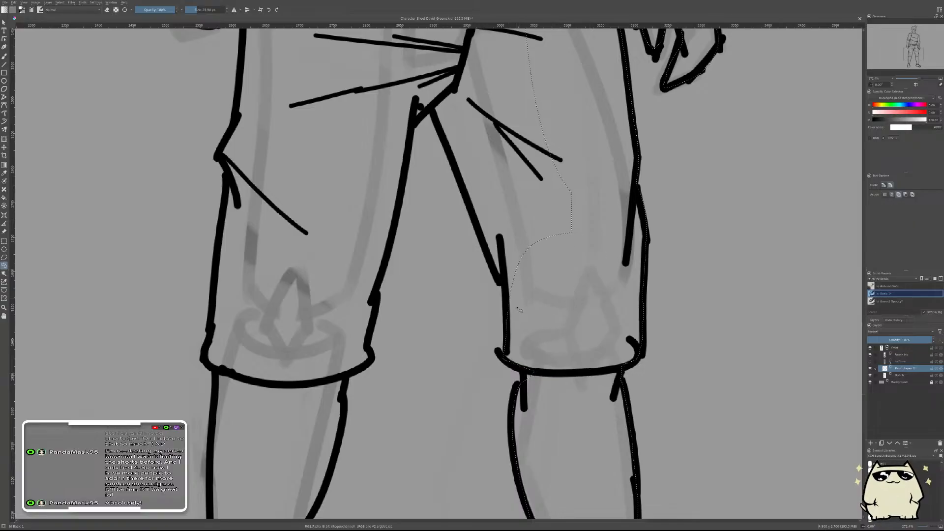
{"action": "mouse_move", "coordinate": [516, 301]}
{"action": "left_mouse_down"}
{"action": "mouse_move", "coordinate": [497, 277]}
{"action": "mouse_move", "coordinate": [465, 177]}
{"action": "left_mouse_up"}
{"action": "left_click_drag", "start_coordinate": [504, 273], "coordinate": [508, 311]}
{"action": "mouse_move", "coordinate": [535, 208]}
{"action": "left_mouse_down"}
{"action": "mouse_move", "coordinate": [569, 312]}
{"action": "mouse_move", "coordinate": [568, 301]}
{"action": "mouse_move", "coordinate": [558, 360]}
{"action": "mouse_move", "coordinate": [521, 293]}
{"action": "left_mouse_up"}
{"action": "left_click_drag", "start_coordinate": [546, 247], "coordinate": [548, 245]}
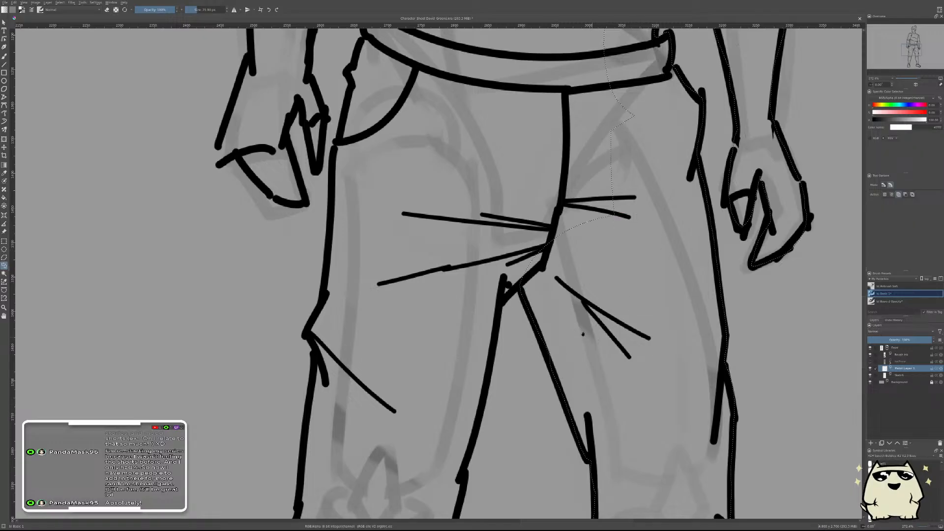
- Add the crotch area and the upper inner thigh of the shorts' right leg to the selection
{"action": "mouse_move", "coordinate": [545, 180]}
{"action": "left_mouse_down"}
{"action": "mouse_move", "coordinate": [683, 227]}
{"action": "mouse_move", "coordinate": [667, 306]}
{"action": "left_mouse_up"}
{"action": "mouse_move", "coordinate": [653, 421]}
{"action": "left_mouse_down"}
{"action": "mouse_move", "coordinate": [643, 240]}
{"action": "mouse_move", "coordinate": [603, 262]}
{"action": "left_mouse_up"}
{"action": "left_click_drag", "start_coordinate": [701, 174], "coordinate": [612, 246]}
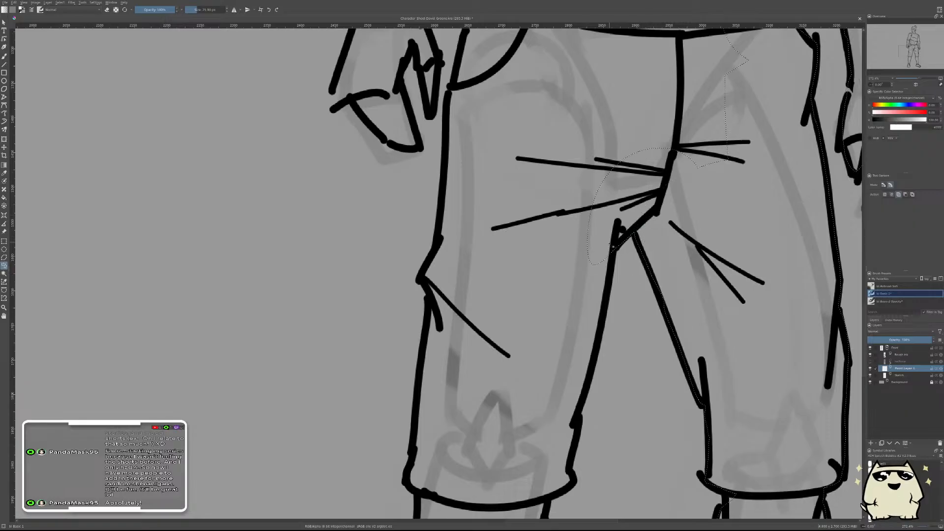
{"action": "mouse_move", "coordinate": [605, 304]}
{"action": "left_mouse_down"}
{"action": "mouse_move", "coordinate": [527, 295]}
{"action": "mouse_move", "coordinate": [564, 150]}
{"action": "left_mouse_up"}
- Extend the selection down the inner edge of the shorts' right leg to the inner part of its hem
{"action": "scroll", "coordinate": [573, 120], "scroll_direction": "down", "scroll_amount": 5}
{"action": "left_click_drag", "start_coordinate": [609, 83], "coordinate": [615, 136]}
{"action": "left_click_drag", "start_coordinate": [612, 172], "coordinate": [578, 274]}
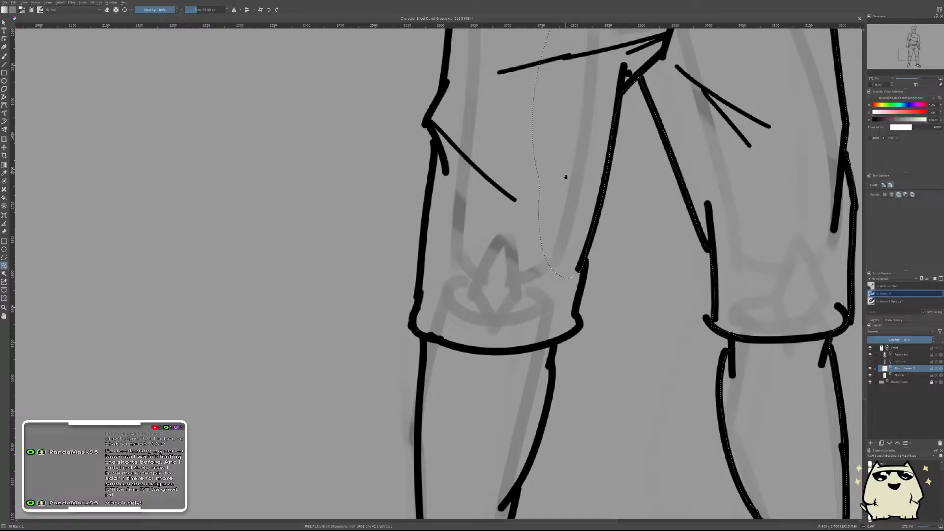
{"action": "scroll", "coordinate": [565, 177], "scroll_direction": "down", "scroll_amount": 4}
{"action": "mouse_move", "coordinate": [577, 147]}
{"action": "left_mouse_down"}
{"action": "mouse_move", "coordinate": [576, 218]}
{"action": "mouse_move", "coordinate": [545, 234]}
{"action": "mouse_move", "coordinate": [525, 103]}
{"action": "left_mouse_up"}
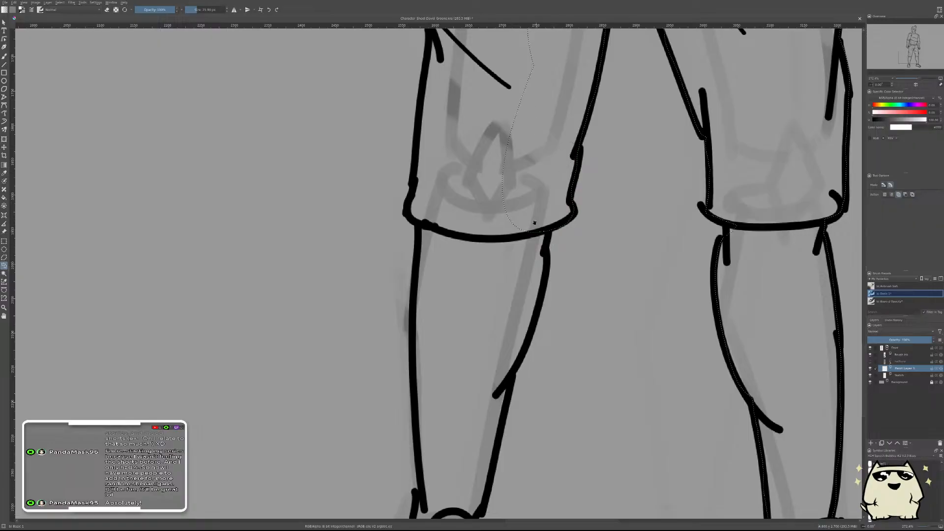
- Extend the selection down the inner edge of the figure's right lower leg from the shorts' hem over the calf to the ankle
{"action": "mouse_move", "coordinate": [535, 224]}
{"action": "left_mouse_down"}
{"action": "mouse_move", "coordinate": [576, 129]}
{"action": "mouse_move", "coordinate": [590, 171]}
{"action": "mouse_move", "coordinate": [557, 278]}
{"action": "mouse_move", "coordinate": [505, 222]}
{"action": "mouse_move", "coordinate": [516, 143]}
{"action": "left_mouse_up"}
{"action": "scroll", "coordinate": [575, 200], "scroll_direction": "down", "scroll_amount": 3}
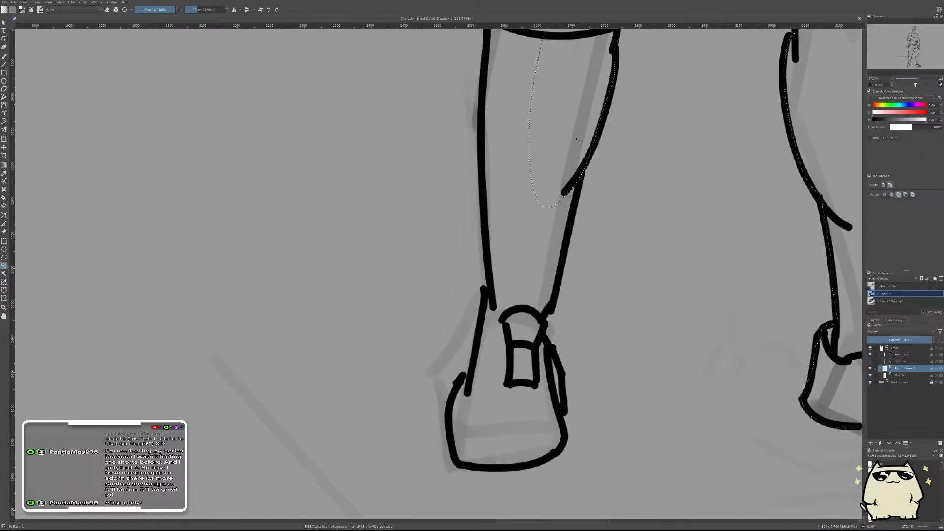
{"action": "mouse_move", "coordinate": [572, 230]}
{"action": "left_mouse_down"}
{"action": "mouse_move", "coordinate": [550, 315]}
{"action": "mouse_move", "coordinate": [545, 324]}
{"action": "mouse_move", "coordinate": [529, 317]}
{"action": "left_mouse_up"}
{"action": "scroll", "coordinate": [583, 281], "scroll_direction": "down", "scroll_amount": 3}
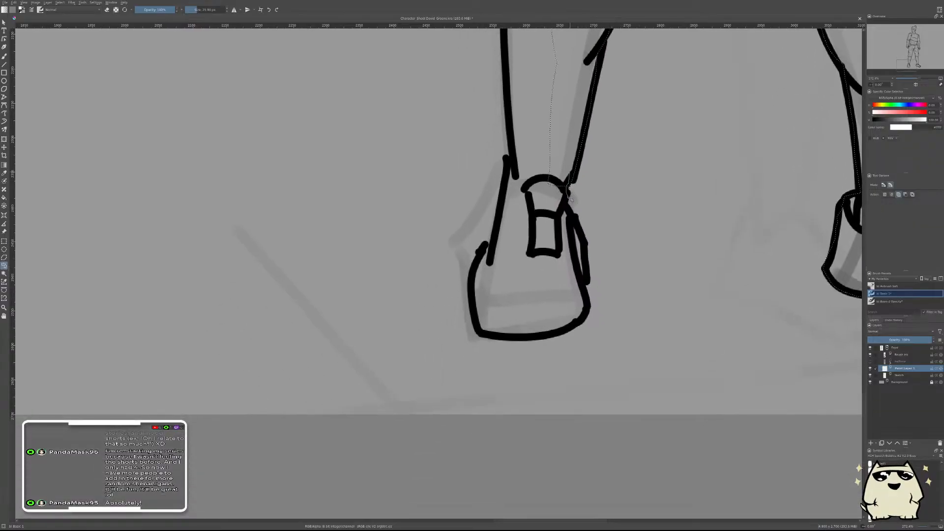
- Add the figure's right shoe to the selection along its inner side, sole and outer side
{"action": "mouse_move", "coordinate": [568, 211]}
{"action": "left_mouse_down"}
{"action": "mouse_move", "coordinate": [579, 226]}
{"action": "mouse_move", "coordinate": [584, 287]}
{"action": "mouse_move", "coordinate": [541, 336]}
{"action": "mouse_move", "coordinate": [525, 339]}
{"action": "mouse_move", "coordinate": [524, 258]}
{"action": "left_mouse_up"}
{"action": "left_click_drag", "start_coordinate": [552, 290], "coordinate": [620, 305]}
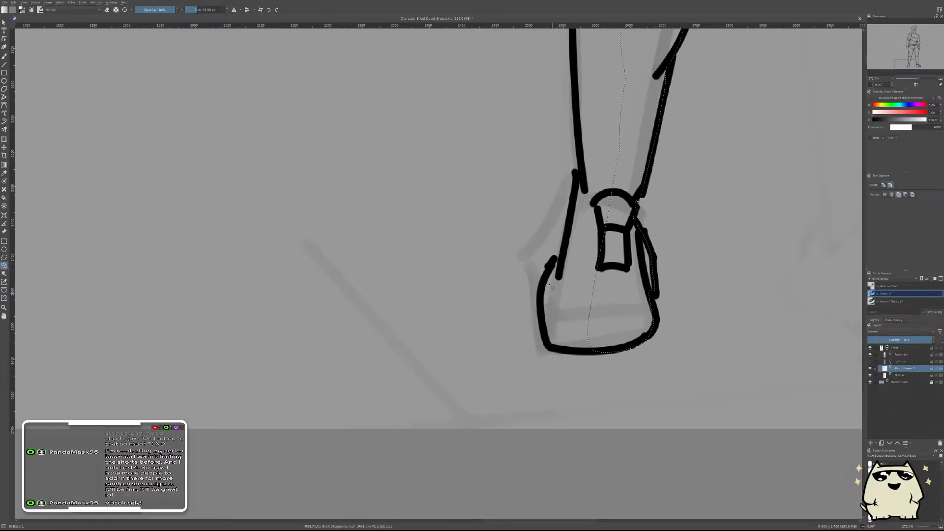
{"action": "left_click_drag", "start_coordinate": [559, 258], "coordinate": [543, 325]}
{"action": "left_click_drag", "start_coordinate": [579, 353], "coordinate": [580, 352]}
- Extend the selection up the outer edge of the figure's right lower leg from the shoe to the shorts' hem
{"action": "mouse_move", "coordinate": [551, 256]}
{"action": "left_mouse_down"}
{"action": "mouse_move", "coordinate": [587, 263]}
{"action": "mouse_move", "coordinate": [611, 405]}
{"action": "left_mouse_up"}
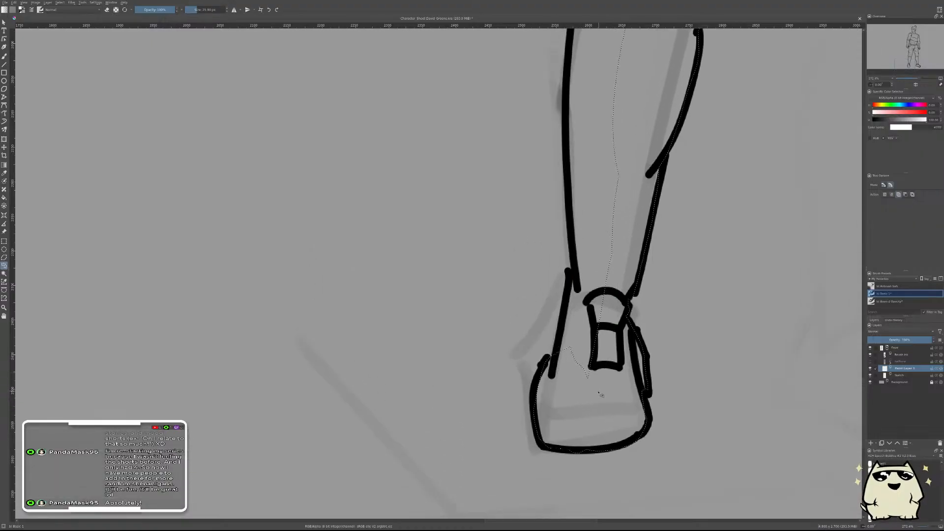
{"action": "mouse_move", "coordinate": [600, 394]}
{"action": "left_mouse_down"}
{"action": "mouse_move", "coordinate": [576, 392]}
{"action": "mouse_move", "coordinate": [564, 371]}
{"action": "left_mouse_up"}
{"action": "mouse_move", "coordinate": [591, 255]}
{"action": "left_mouse_down"}
{"action": "mouse_move", "coordinate": [569, 413]}
{"action": "mouse_move", "coordinate": [547, 364]}
{"action": "mouse_move", "coordinate": [549, 206]}
{"action": "left_mouse_up"}
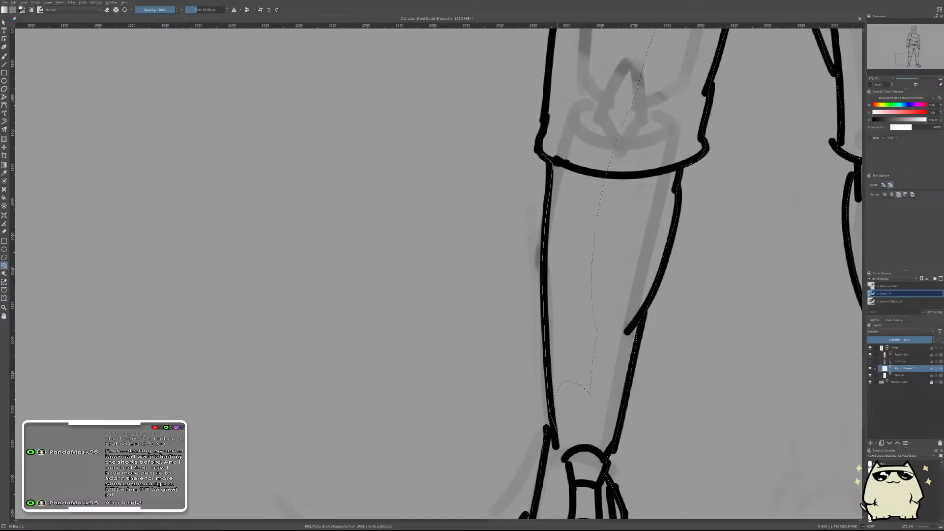
- Extend the selection up the outer edge of the shorts' right leg from the hem past the side fold to the pocket
{"action": "left_click_drag", "start_coordinate": [539, 150], "coordinate": [620, 129]}
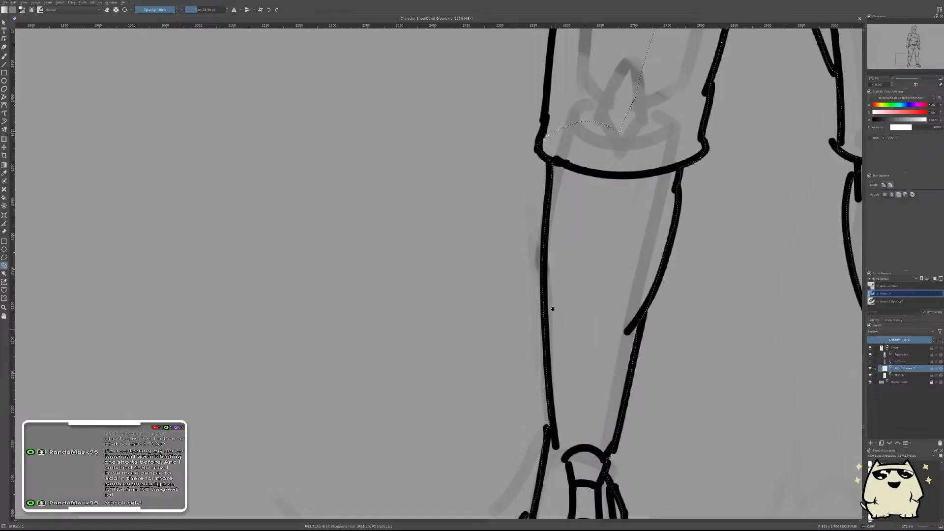
{"action": "scroll", "coordinate": [552, 308], "scroll_direction": "up", "scroll_amount": 3}
{"action": "scroll", "coordinate": [551, 417], "scroll_direction": "up", "scroll_amount": 3}
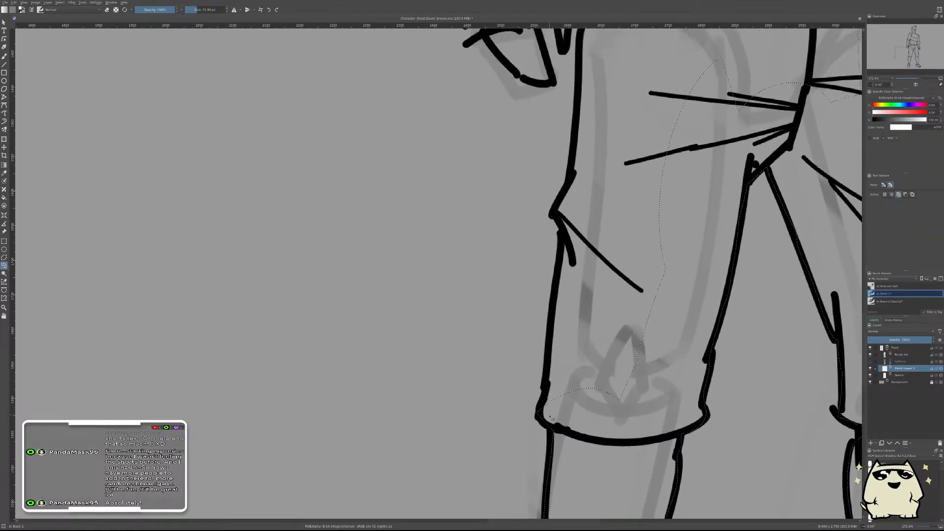
{"action": "mouse_move", "coordinate": [541, 414]}
{"action": "left_mouse_down"}
{"action": "mouse_move", "coordinate": [555, 216]}
{"action": "mouse_move", "coordinate": [565, 202]}
{"action": "mouse_move", "coordinate": [639, 212]}
{"action": "mouse_move", "coordinate": [683, 291]}
{"action": "left_mouse_up"}
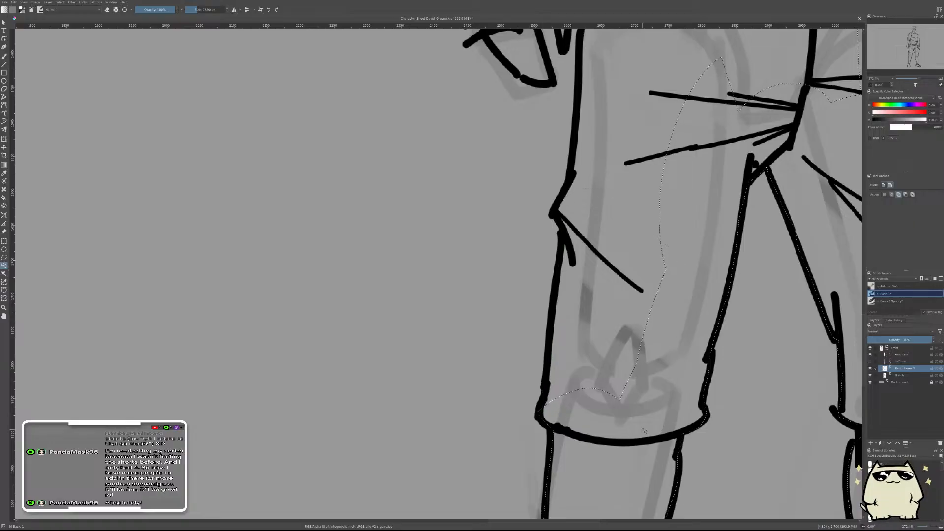
{"action": "scroll", "coordinate": [610, 363], "scroll_direction": "up", "scroll_amount": 3}
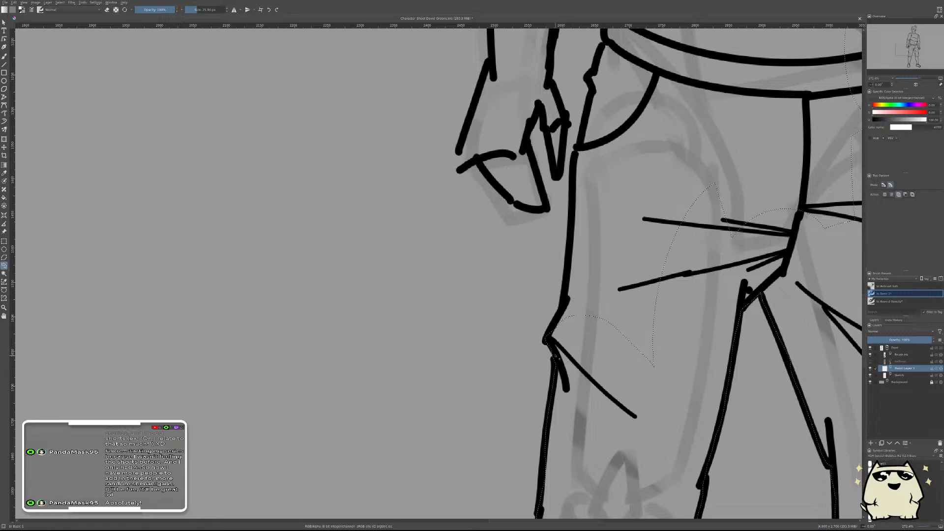
{"action": "mouse_move", "coordinate": [548, 336]}
{"action": "left_mouse_down"}
{"action": "mouse_move", "coordinate": [573, 270]}
{"action": "mouse_move", "coordinate": [579, 149]}
{"action": "mouse_move", "coordinate": [663, 167]}
{"action": "mouse_move", "coordinate": [683, 275]}
{"action": "mouse_move", "coordinate": [555, 344]}
{"action": "left_mouse_up"}
{"action": "scroll", "coordinate": [627, 307], "scroll_direction": "up", "scroll_amount": 3}
{"action": "scroll", "coordinate": [626, 307], "scroll_direction": "up", "scroll_amount": 4}
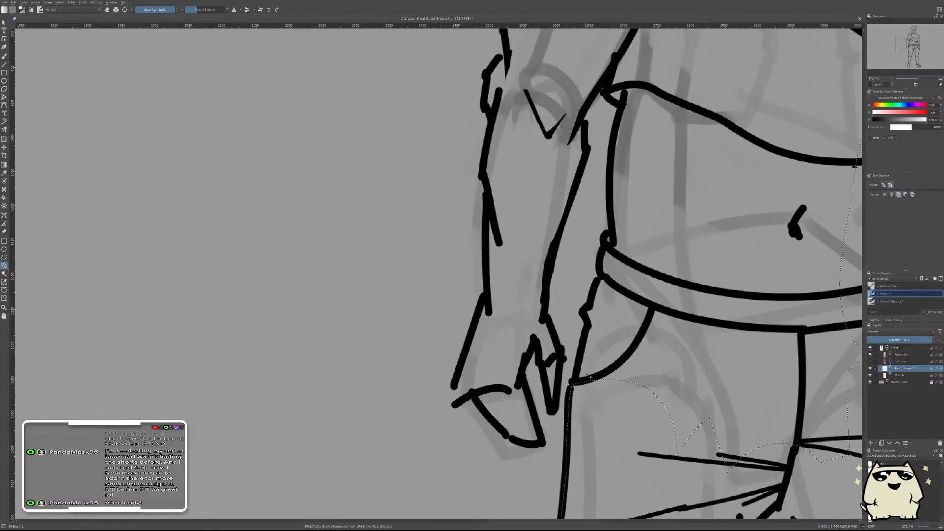
- Extend the selection up the figure's right hip over the pocket and waistband, then along the bare waist to the crop top's hem
{"action": "left_click_drag", "start_coordinate": [579, 365], "coordinate": [596, 290]}
{"action": "left_click_drag", "start_coordinate": [604, 251], "coordinate": [604, 237]}
{"action": "left_click_drag", "start_coordinate": [601, 475], "coordinate": [600, 473]}
{"action": "left_click_drag", "start_coordinate": [619, 259], "coordinate": [582, 398]}
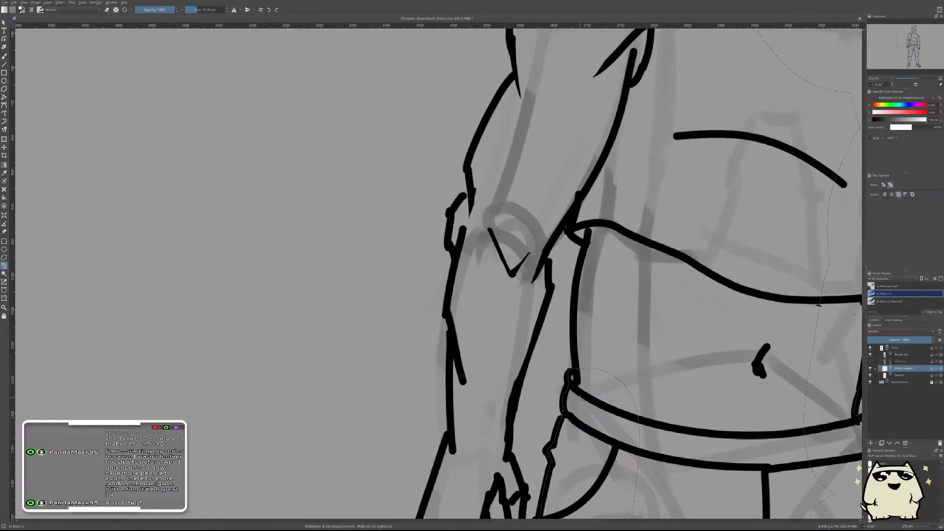
{"action": "mouse_move", "coordinate": [573, 306]}
{"action": "left_mouse_down"}
{"action": "mouse_move", "coordinate": [589, 230]}
{"action": "mouse_move", "coordinate": [569, 230]}
{"action": "left_mouse_up"}
{"action": "left_click_drag", "start_coordinate": [623, 190], "coordinate": [623, 191]}
{"action": "mouse_move", "coordinate": [618, 308]}
{"action": "left_mouse_down"}
{"action": "mouse_move", "coordinate": [646, 165]}
{"action": "mouse_move", "coordinate": [623, 355]}
{"action": "left_mouse_up"}
- Add the unselected interior areas of the shorts, belly and chest to the selection
{"action": "mouse_move", "coordinate": [710, 293]}
{"action": "left_mouse_down"}
{"action": "mouse_move", "coordinate": [731, 328]}
{"action": "mouse_move", "coordinate": [596, 261]}
{"action": "left_mouse_up"}
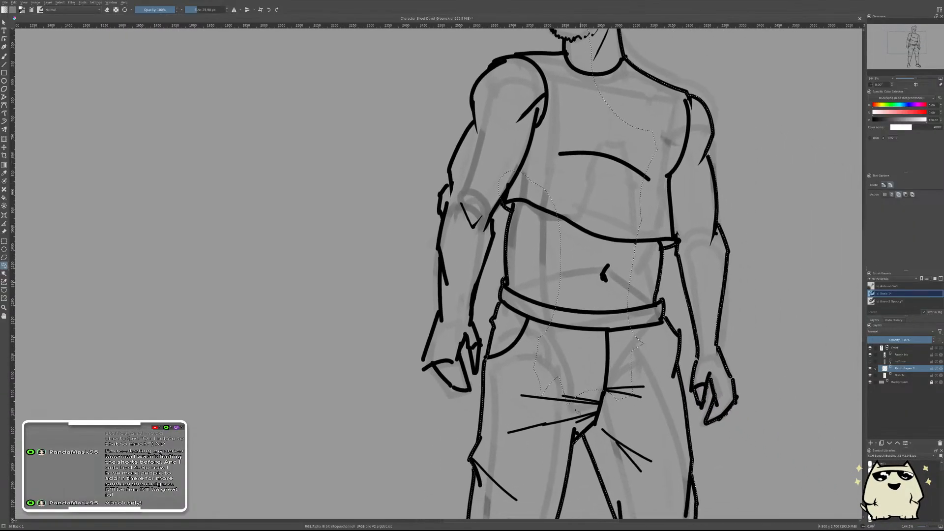
{"action": "left_click_drag", "start_coordinate": [537, 409], "coordinate": [609, 412]}
{"action": "left_click_drag", "start_coordinate": [654, 367], "coordinate": [643, 241]}
{"action": "mouse_move", "coordinate": [577, 229]}
{"action": "left_mouse_down"}
{"action": "mouse_move", "coordinate": [539, 246]}
{"action": "mouse_move", "coordinate": [526, 333]}
{"action": "mouse_move", "coordinate": [539, 359]}
{"action": "left_mouse_up"}
{"action": "left_click_drag", "start_coordinate": [576, 284], "coordinate": [555, 469]}
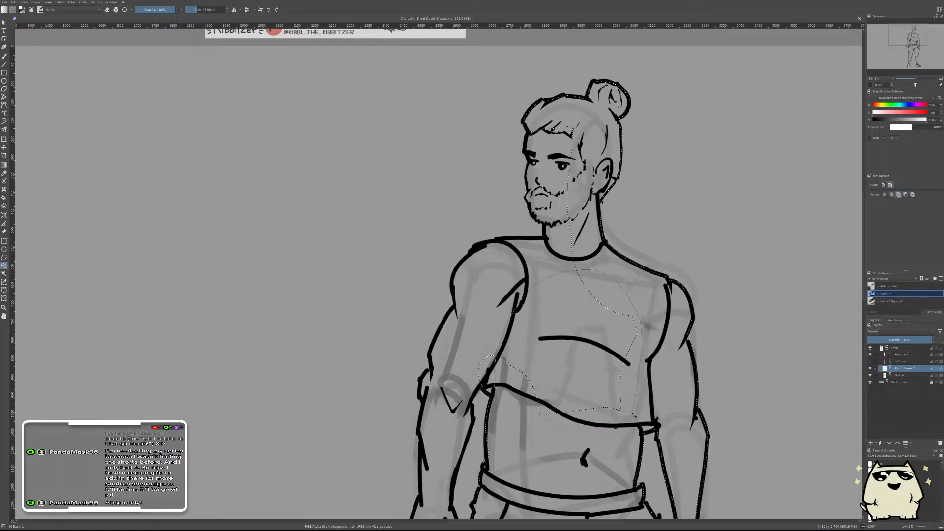
{"action": "mouse_move", "coordinate": [633, 414]}
{"action": "left_mouse_down"}
{"action": "mouse_move", "coordinate": [522, 409]}
{"action": "mouse_move", "coordinate": [734, 320]}
{"action": "left_mouse_up"}
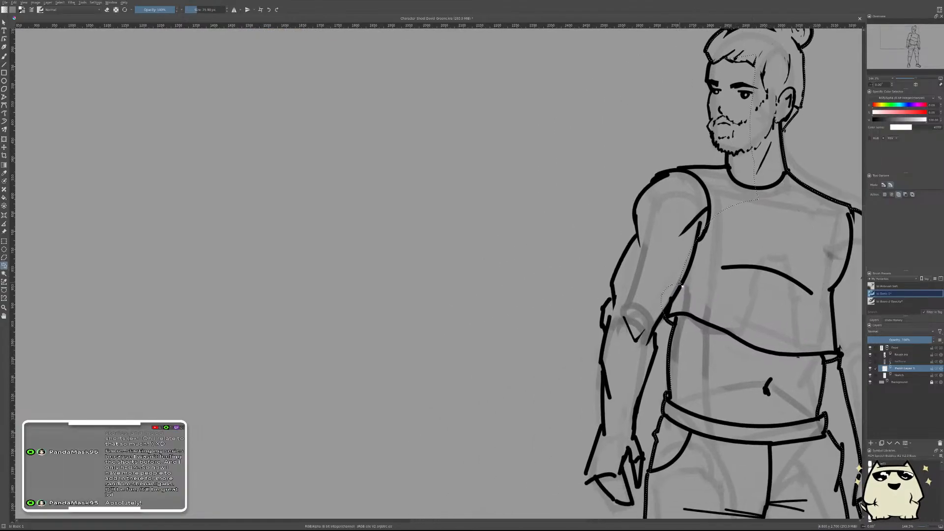
- Extend the selection down the inner edge of the figure's right arm from the armpit to the wrist
{"action": "scroll", "coordinate": [610, 315], "scroll_direction": "down", "scroll_amount": 3}
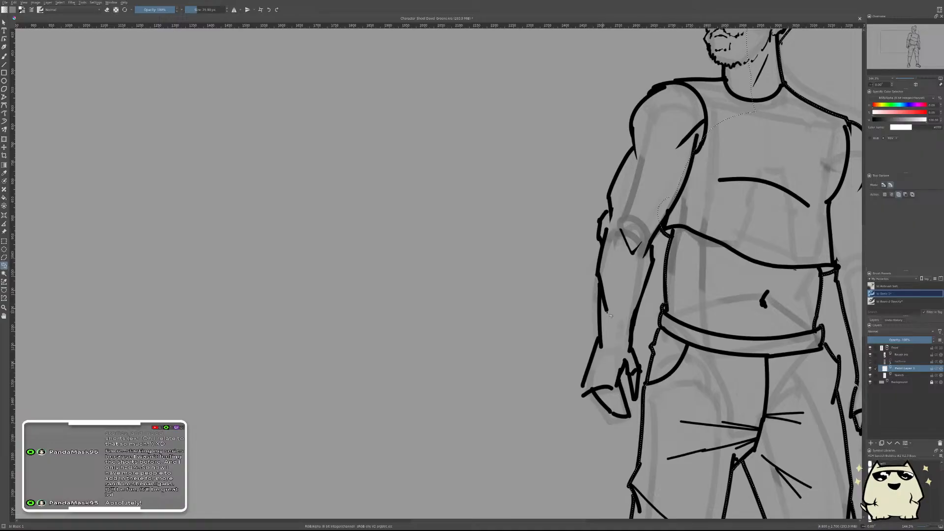
{"action": "left_click_drag", "start_coordinate": [665, 227], "coordinate": [669, 217]}
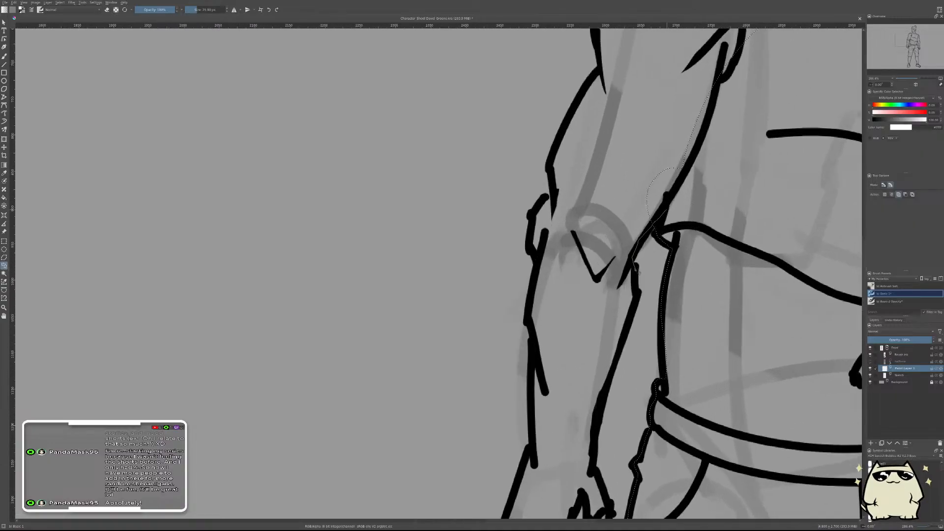
{"action": "left_click_drag", "start_coordinate": [640, 297], "coordinate": [589, 475]}
{"action": "left_click_drag", "start_coordinate": [593, 415], "coordinate": [601, 190]}
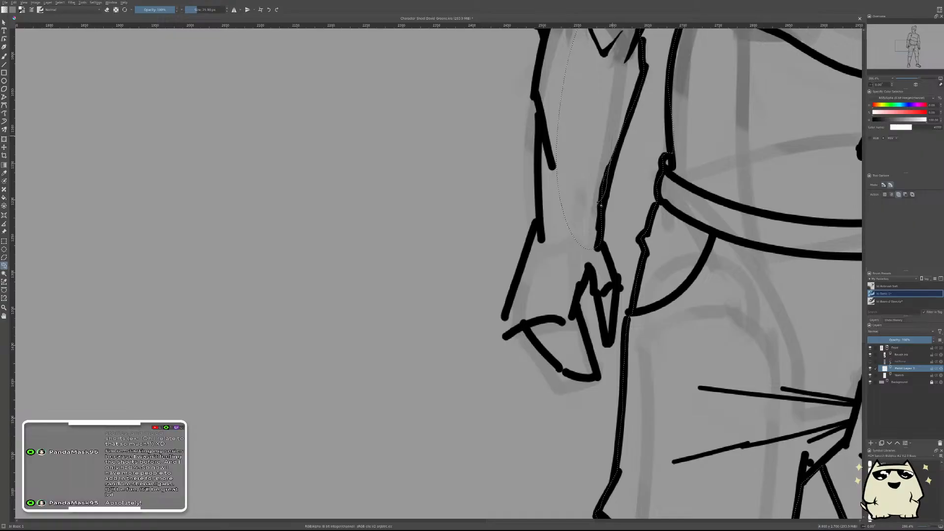
- Add the figure's right hand and the outer edge of the forearm up to the elbow to the selection
{"action": "mouse_move", "coordinate": [595, 248]}
{"action": "left_mouse_down"}
{"action": "mouse_move", "coordinate": [619, 299]}
{"action": "mouse_move", "coordinate": [613, 345]}
{"action": "mouse_move", "coordinate": [590, 257]}
{"action": "mouse_move", "coordinate": [588, 302]}
{"action": "mouse_move", "coordinate": [598, 262]}
{"action": "mouse_move", "coordinate": [583, 296]}
{"action": "left_mouse_up"}
{"action": "mouse_move", "coordinate": [585, 333]}
{"action": "left_mouse_down"}
{"action": "mouse_move", "coordinate": [596, 379]}
{"action": "mouse_move", "coordinate": [563, 374]}
{"action": "mouse_move", "coordinate": [534, 334]}
{"action": "left_mouse_up"}
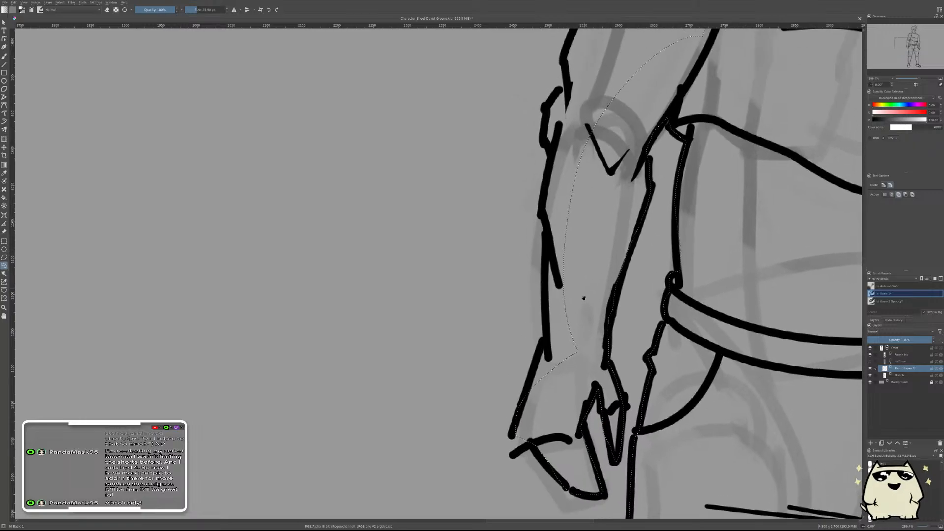
{"action": "scroll", "coordinate": [509, 303], "scroll_direction": "up", "scroll_amount": 3}
{"action": "mouse_move", "coordinate": [529, 414]}
{"action": "left_mouse_down"}
{"action": "mouse_move", "coordinate": [545, 341]}
{"action": "mouse_move", "coordinate": [550, 239]}
{"action": "mouse_move", "coordinate": [578, 216]}
{"action": "mouse_move", "coordinate": [592, 375]}
{"action": "mouse_move", "coordinate": [555, 247]}
{"action": "mouse_move", "coordinate": [579, 311]}
{"action": "mouse_move", "coordinate": [573, 417]}
{"action": "left_mouse_up"}
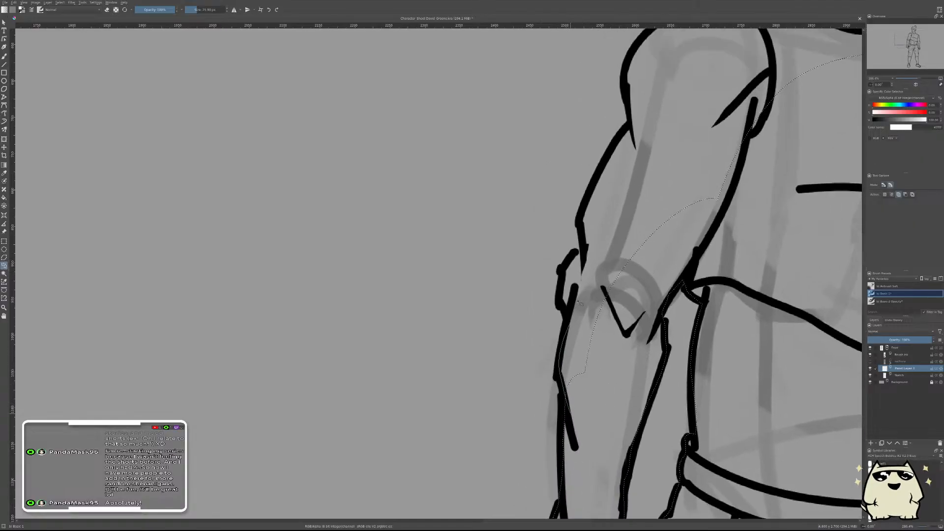
{"action": "mouse_move", "coordinate": [602, 414]}
{"action": "left_mouse_down"}
{"action": "mouse_move", "coordinate": [565, 272]}
{"action": "mouse_move", "coordinate": [609, 295]}
{"action": "mouse_move", "coordinate": [603, 368]}
{"action": "left_mouse_up"}
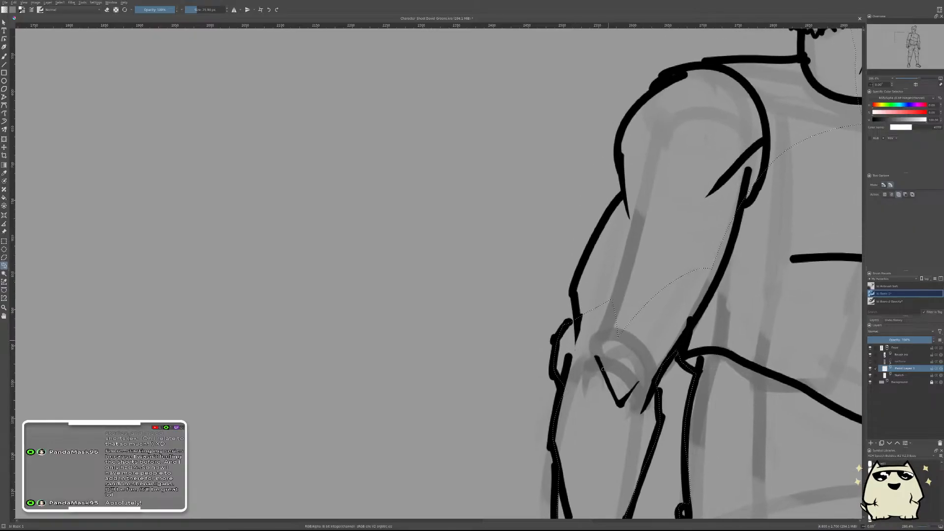
- Extend the selection up the outer edge of the figure's right upper arm and around the shoulder
{"action": "scroll", "coordinate": [603, 369], "scroll_direction": "up", "scroll_amount": 2}
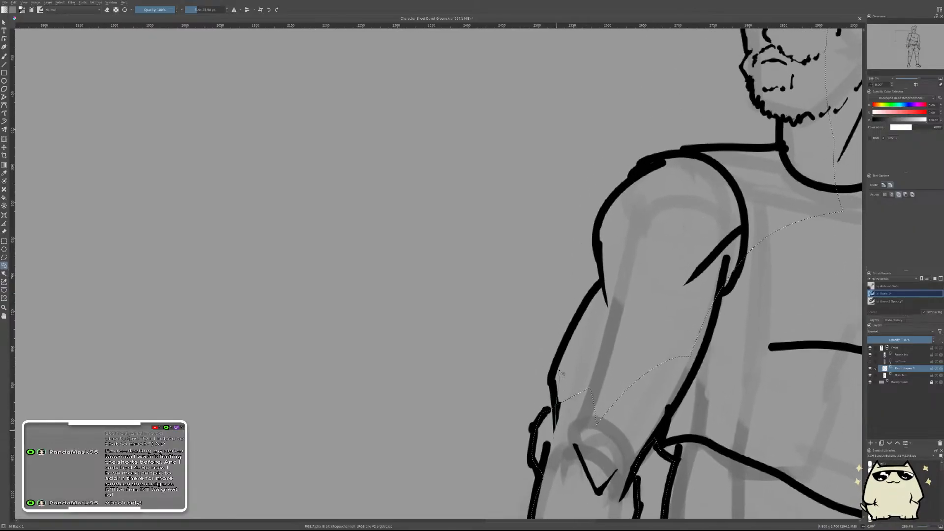
{"action": "mouse_move", "coordinate": [599, 299]}
{"action": "left_mouse_down"}
{"action": "mouse_move", "coordinate": [569, 475]}
{"action": "mouse_move", "coordinate": [554, 368]}
{"action": "mouse_move", "coordinate": [604, 281]}
{"action": "left_mouse_up"}
{"action": "scroll", "coordinate": [592, 366], "scroll_direction": "up", "scroll_amount": 3}
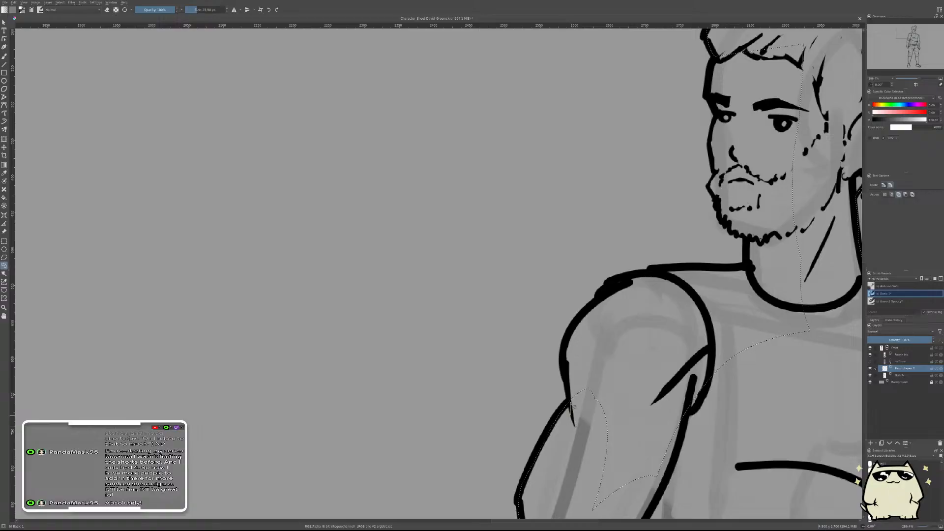
{"action": "mouse_move", "coordinate": [569, 369]}
{"action": "left_mouse_down"}
{"action": "mouse_move", "coordinate": [576, 328]}
{"action": "mouse_move", "coordinate": [635, 281]}
{"action": "mouse_move", "coordinate": [705, 404]}
{"action": "mouse_move", "coordinate": [610, 428]}
{"action": "left_mouse_up"}
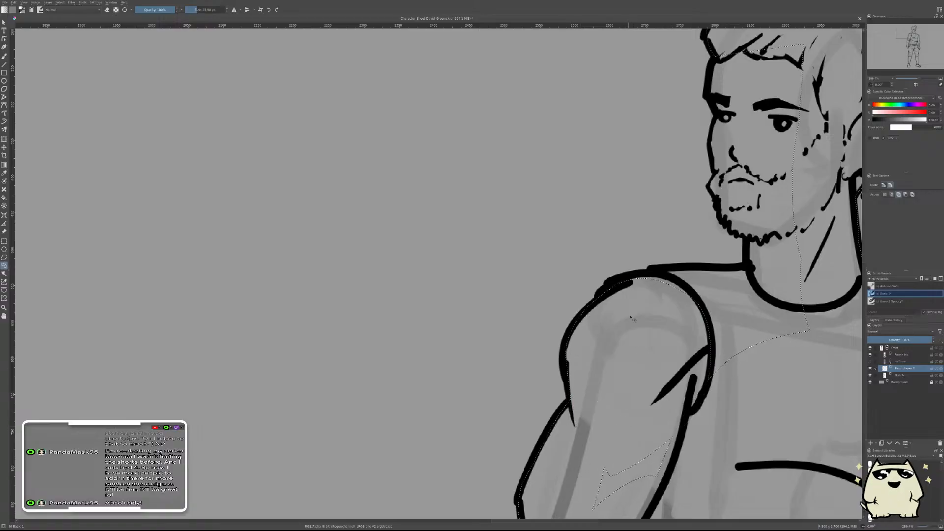
- Add the top of the right shoulder up to the neck and the remaining upper chest to the selection
{"action": "scroll", "coordinate": [615, 388], "scroll_direction": "down", "scroll_amount": 3}
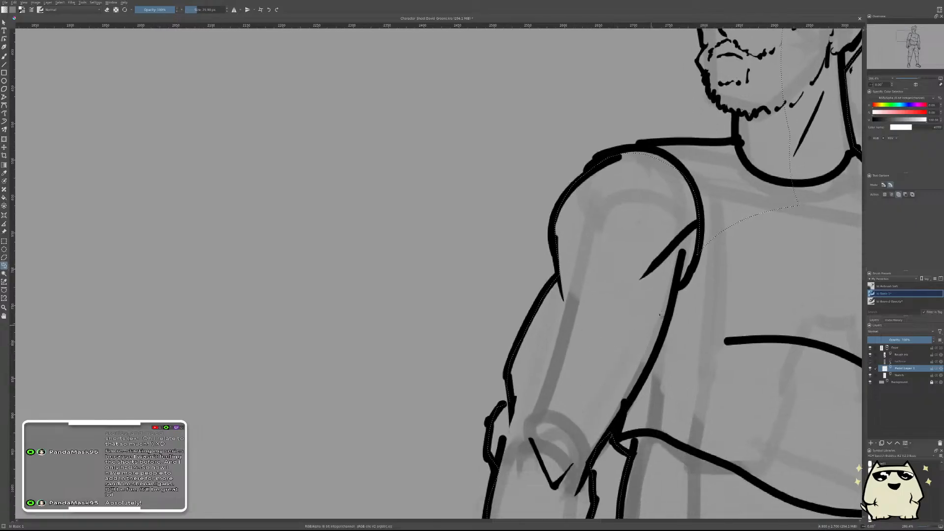
{"action": "scroll", "coordinate": [660, 314], "scroll_direction": "up", "scroll_amount": 4}
{"action": "scroll", "coordinate": [514, 184], "scroll_direction": "down", "scroll_amount": 6}
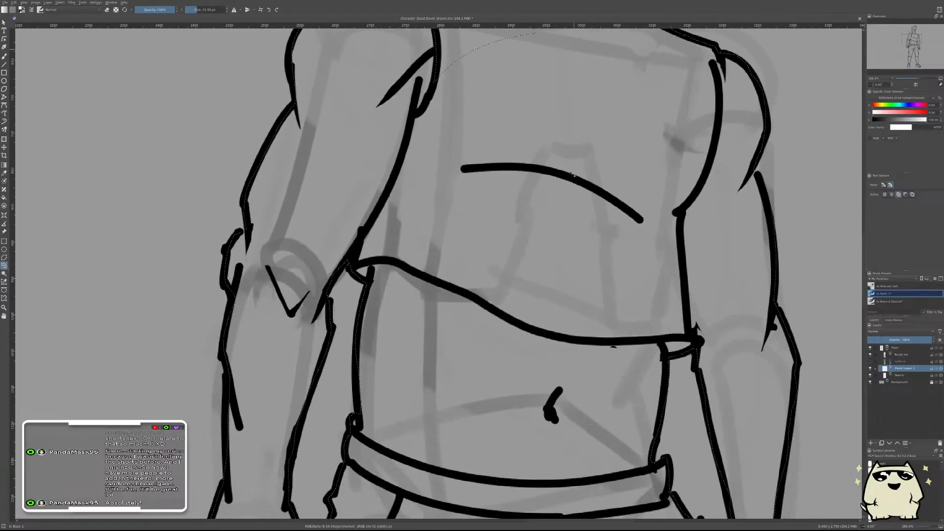
{"action": "scroll", "coordinate": [572, 174], "scroll_direction": "down", "scroll_amount": 5}
{"action": "scroll", "coordinate": [593, 246], "scroll_direction": "up", "scroll_amount": 4}
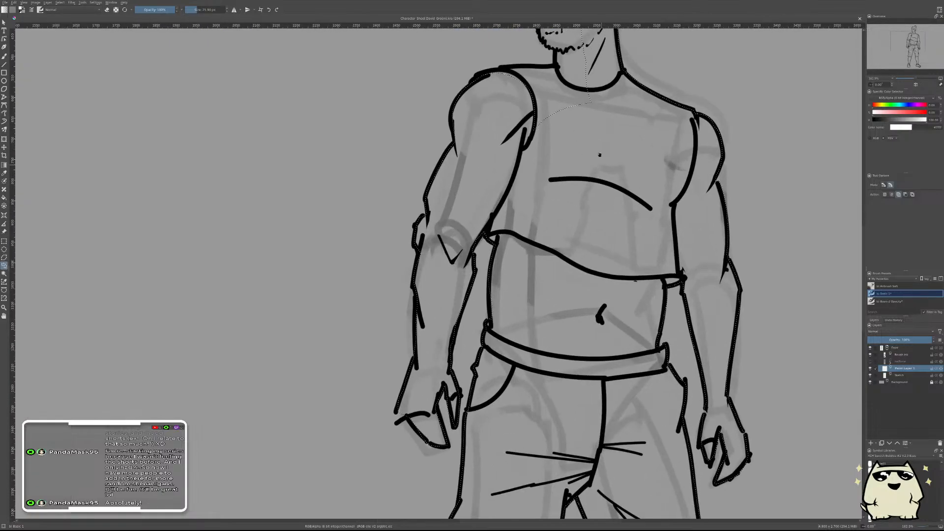
{"action": "scroll", "coordinate": [599, 154], "scroll_direction": "up", "scroll_amount": 5}
{"action": "scroll", "coordinate": [492, 295], "scroll_direction": "up", "scroll_amount": 3}
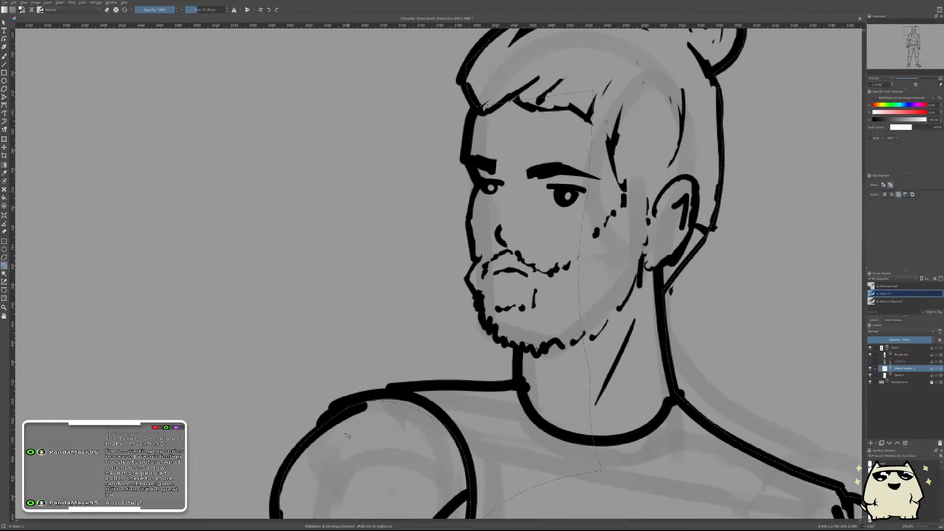
{"action": "mouse_move", "coordinate": [329, 438]}
{"action": "left_mouse_down"}
{"action": "mouse_move", "coordinate": [357, 409]}
{"action": "mouse_move", "coordinate": [393, 395]}
{"action": "mouse_move", "coordinate": [541, 385]}
{"action": "mouse_move", "coordinate": [617, 485]}
{"action": "left_mouse_up"}
{"action": "scroll", "coordinate": [604, 413], "scroll_direction": "down", "scroll_amount": 4}
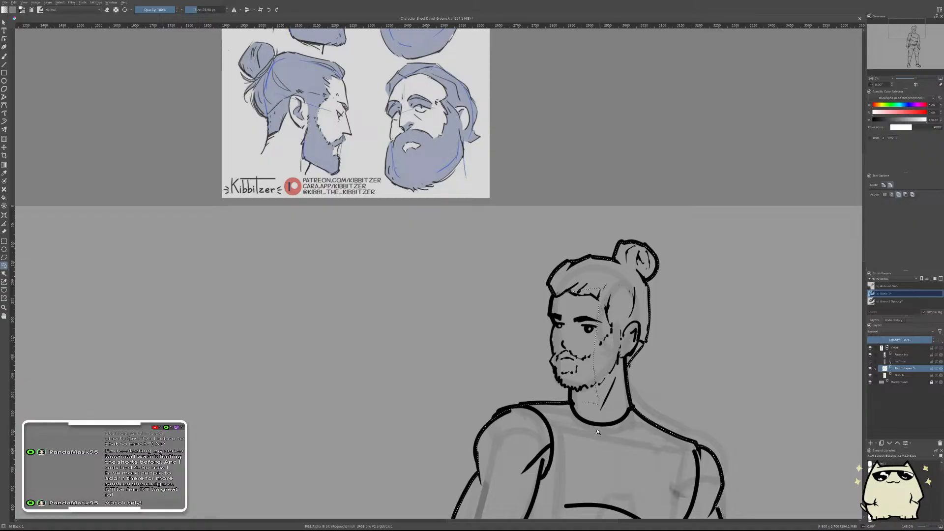
- Extend the selection up the front of the neck, along the beard and over the face to the hairline
{"action": "scroll", "coordinate": [598, 431], "scroll_direction": "up", "scroll_amount": 3}
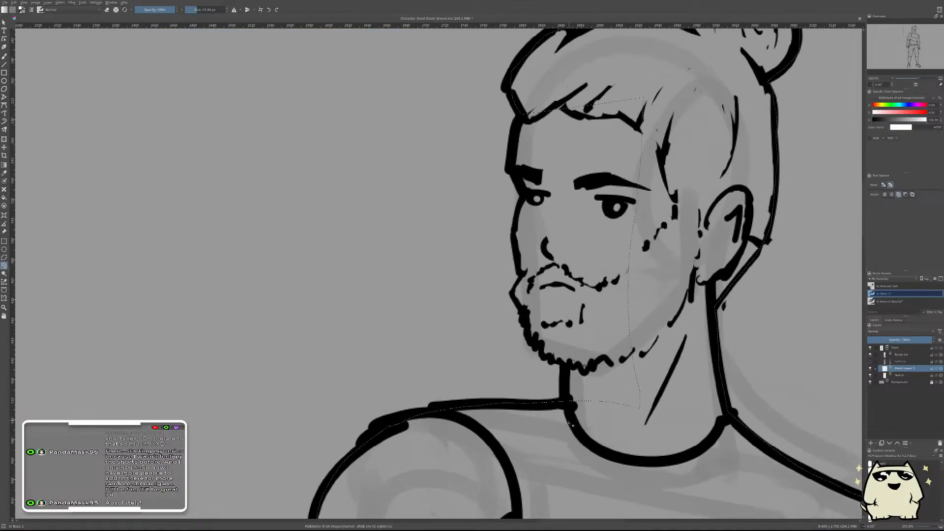
{"action": "mouse_move", "coordinate": [565, 386]}
{"action": "left_mouse_down"}
{"action": "mouse_move", "coordinate": [579, 378]}
{"action": "mouse_move", "coordinate": [529, 330]}
{"action": "mouse_move", "coordinate": [525, 271]}
{"action": "left_mouse_up"}
{"action": "scroll", "coordinate": [541, 388], "scroll_direction": "up", "scroll_amount": 3}
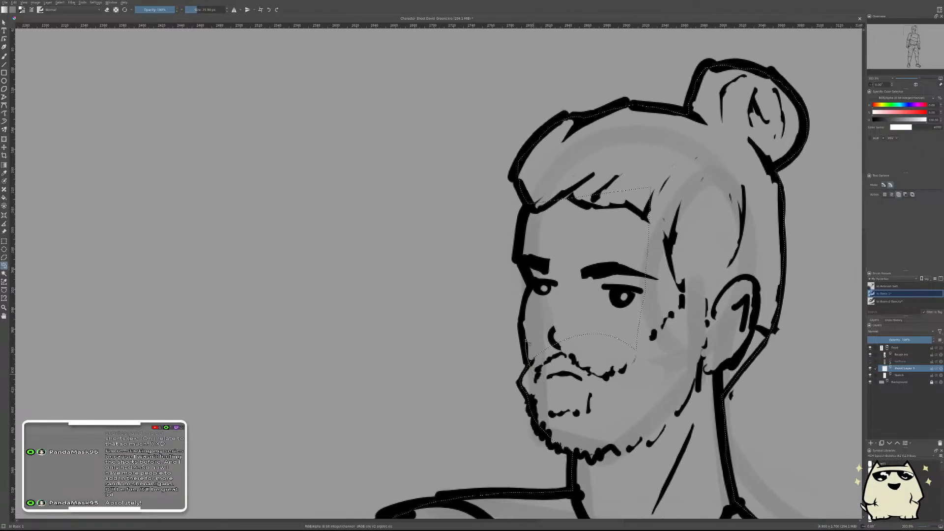
{"action": "mouse_move", "coordinate": [532, 292]}
{"action": "left_mouse_down"}
{"action": "mouse_move", "coordinate": [625, 271]}
{"action": "mouse_move", "coordinate": [540, 300]}
{"action": "left_mouse_up"}
- Fill the selected figure silhouette with white and clear the selection
{"action": "scroll", "coordinate": [617, 333], "scroll_direction": "down", "scroll_amount": 5}
{"action": "key", "text": "f"}
{"action": "scroll", "coordinate": [617, 332], "scroll_direction": "down", "scroll_amount": 4}
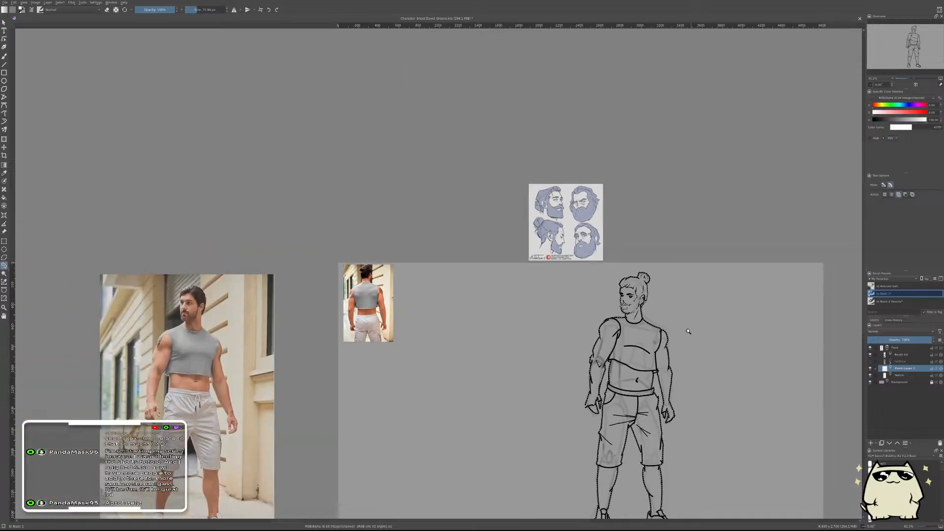
{"action": "left_click", "coordinate": [642, 359]}
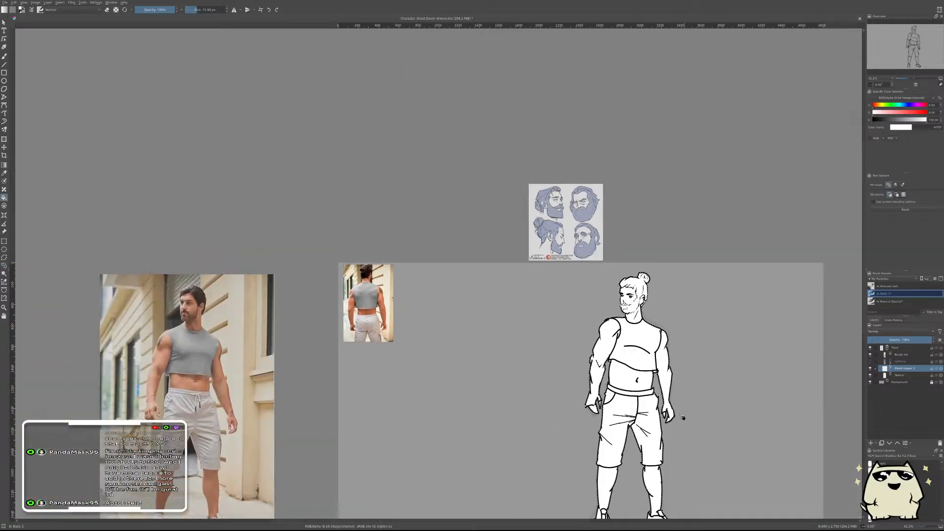
{"action": "scroll", "coordinate": [682, 418], "scroll_direction": "down", "scroll_amount": 3}
{"action": "key", "text": "ctrl+shift+a"}
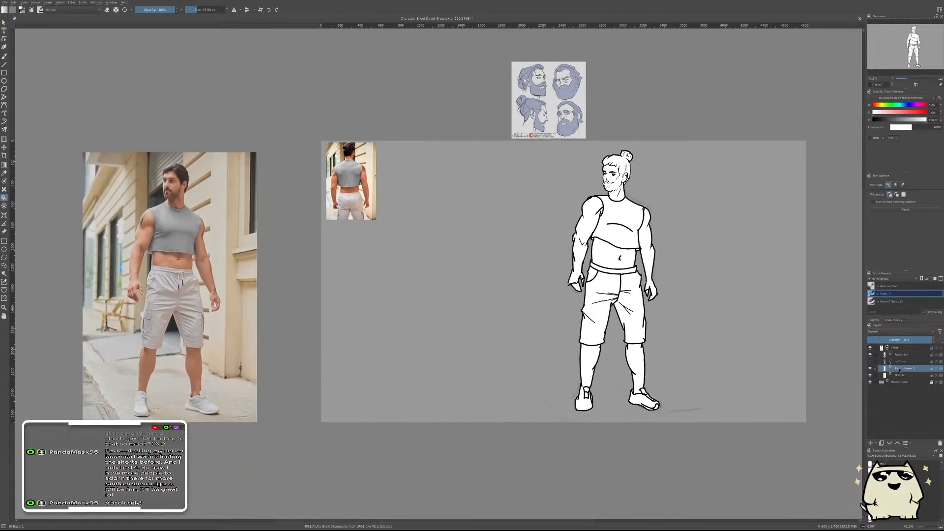
- Show the layer with the hair and clothing tones, then collapse and lock the Front group
{"action": "left_click", "coordinate": [869, 361]}
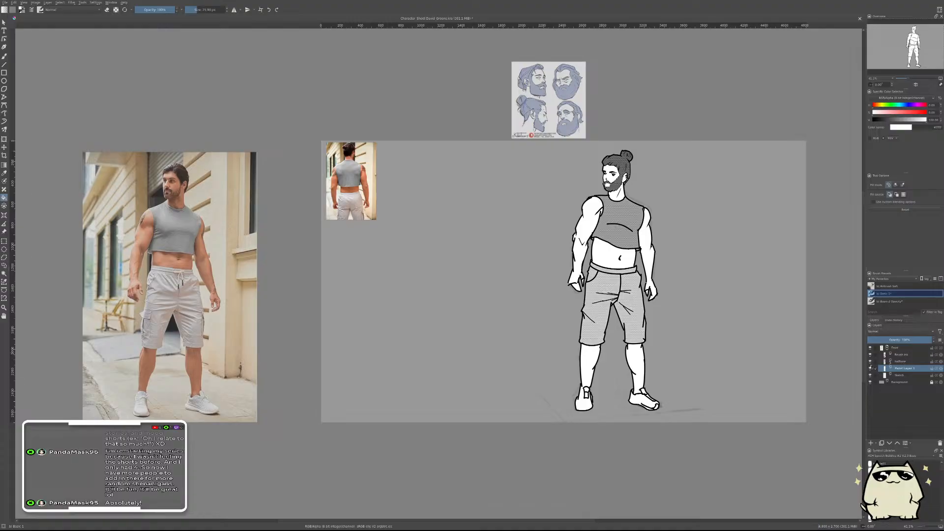
{"action": "left_click", "coordinate": [886, 348]}
{"action": "scroll", "coordinate": [674, 268], "scroll_direction": "down", "scroll_amount": 4}
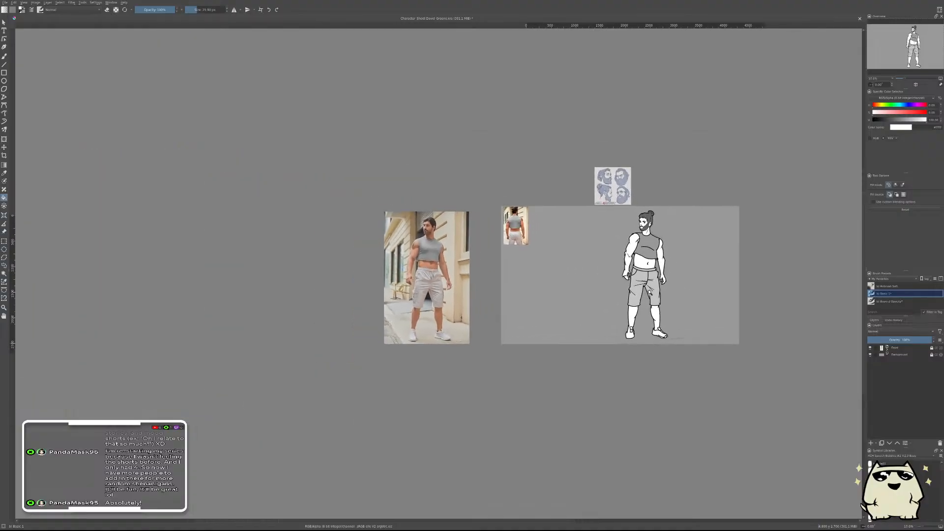
- Move the whole Front group across to the right end of the canvas and lock the group
{"action": "scroll", "coordinate": [674, 268], "scroll_direction": "up", "scroll_amount": 2}
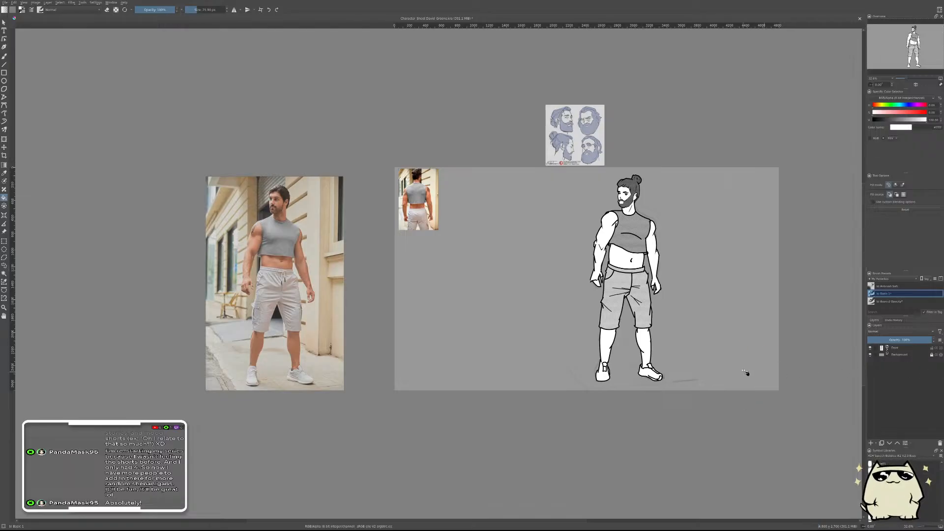
{"action": "key", "text": "t"}
{"action": "left_click_drag", "start_coordinate": [625, 287], "coordinate": [716, 288]}
{"action": "key", "text": "ctrl+z"}
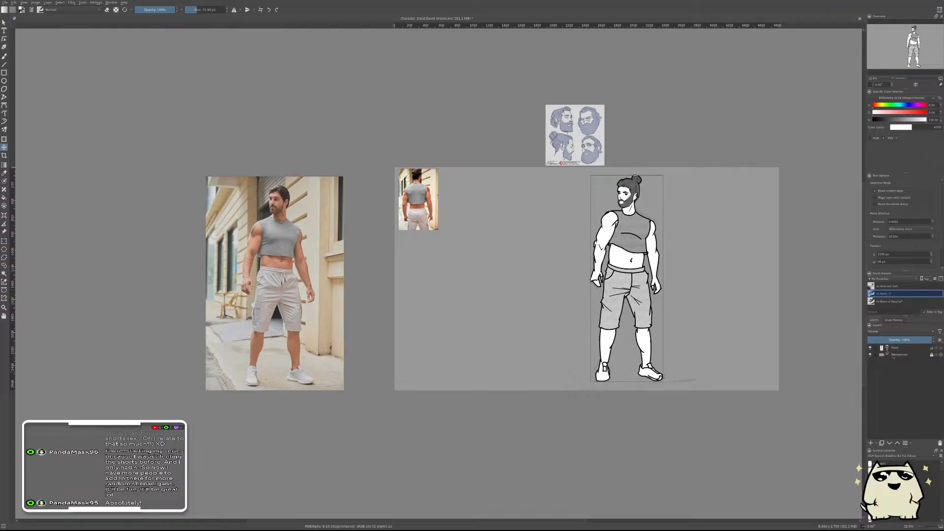
{"action": "left_click", "coordinate": [886, 348]}
{"action": "left_click_drag", "start_coordinate": [628, 259], "coordinate": [721, 259]}
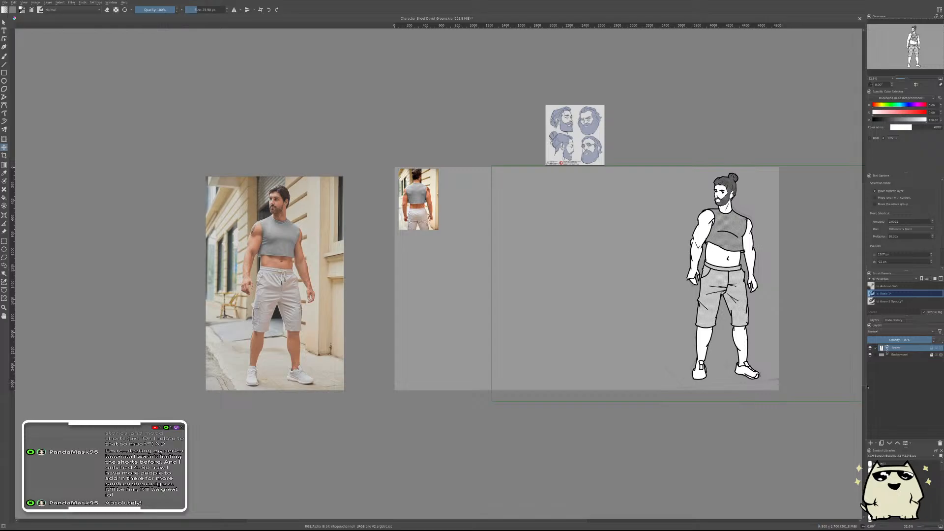
{"action": "key", "text": "b"}
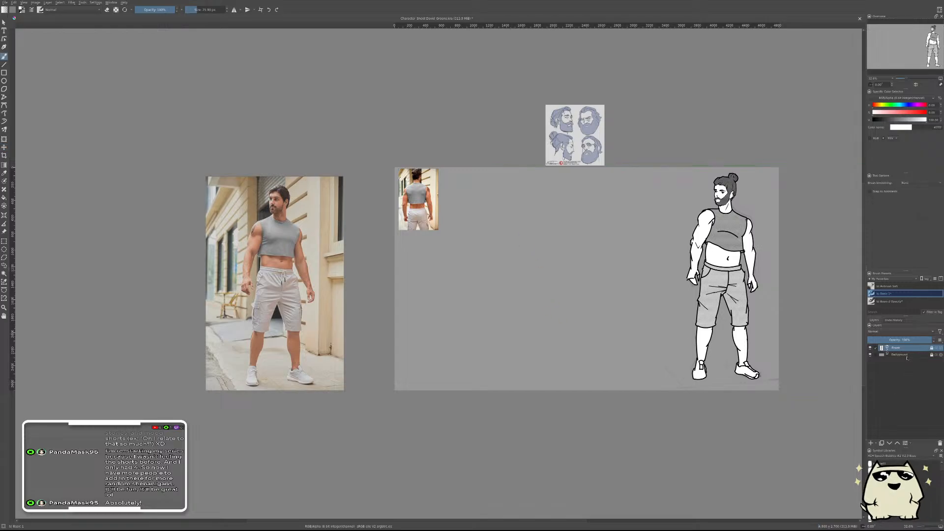
- Add a new paint layer between the Front group and Background, and ready the Basic-2 Opacity brush with black
{"action": "key", "text": "Insert"}
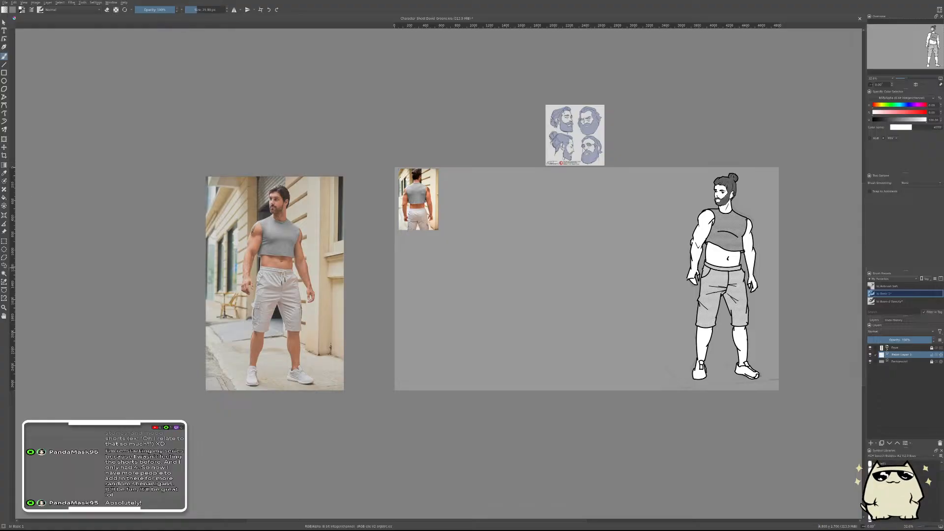
{"action": "key", "text": "x"}
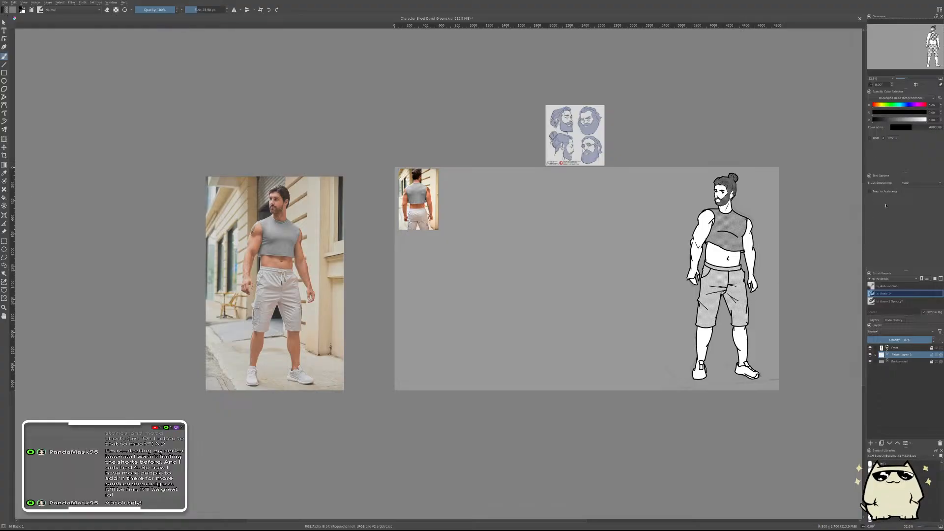
{"action": "left_click", "coordinate": [871, 301]}
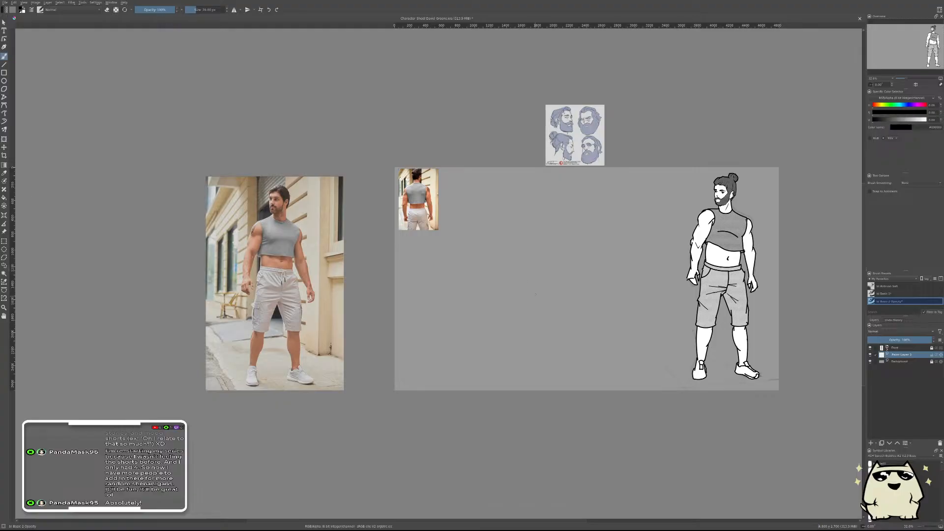
{"action": "mouse_move", "coordinate": [518, 284]}
{"action": "left_mouse_down"}
{"action": "mouse_move", "coordinate": [558, 295]}
{"action": "mouse_move", "coordinate": [461, 264]}
{"action": "left_mouse_up"}
{"action": "left_click_drag", "start_coordinate": [566, 237], "coordinate": [537, 389]}
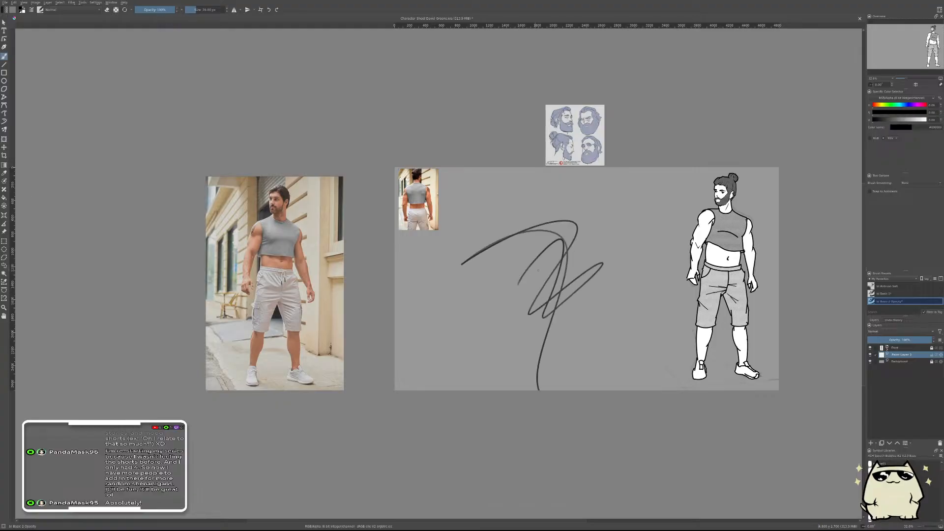
{"action": "key", "text": "Delete"}
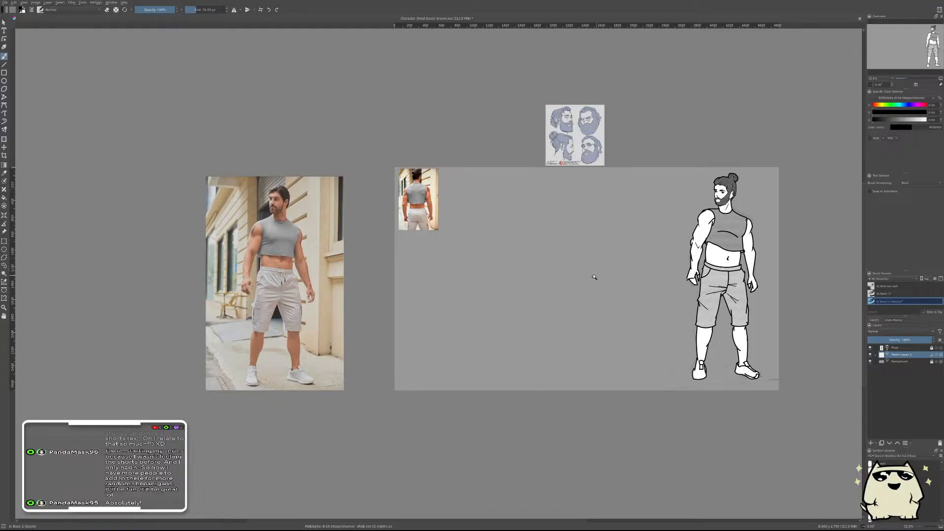
{"action": "left_click_drag", "start_coordinate": [594, 276], "coordinate": [543, 268]}
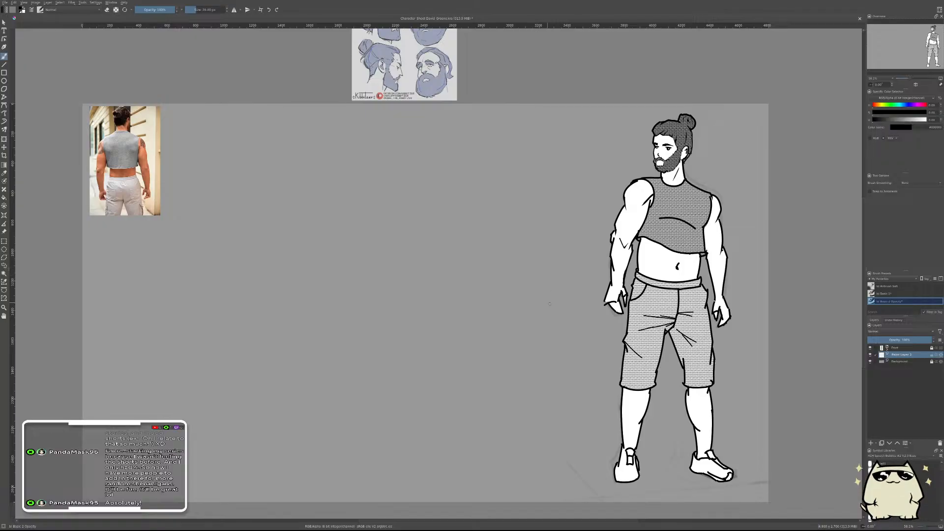
{"action": "key", "text": "m"}
{"action": "key", "text": "m"}
{"action": "left_click_drag", "start_coordinate": [506, 234], "coordinate": [568, 278]}
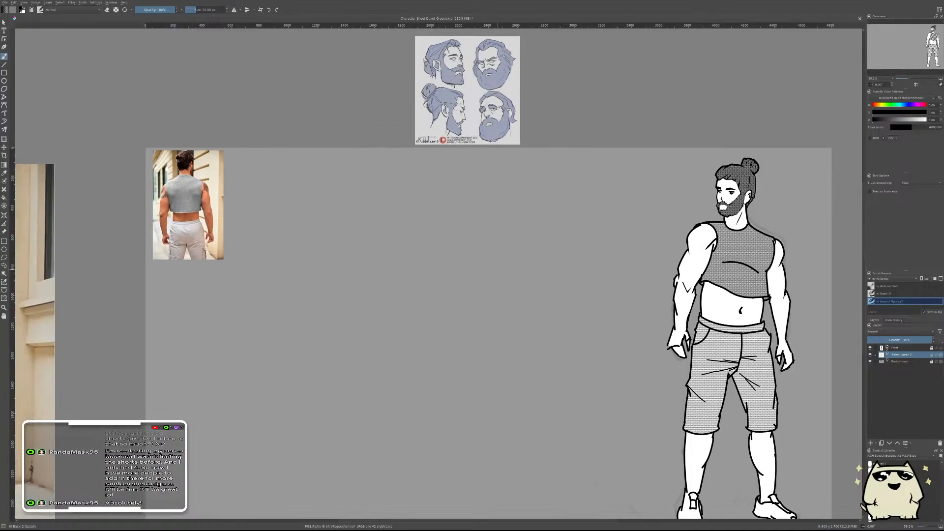
{"action": "left_click_drag", "start_coordinate": [519, 262], "coordinate": [521, 237]}
{"action": "key", "text": "ctrl+z"}
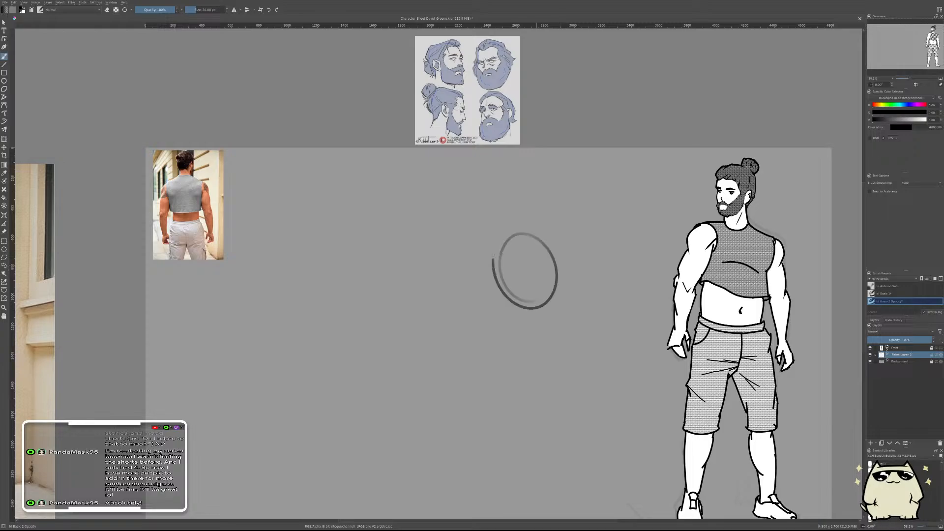
{"action": "key", "text": "ctrl+z"}
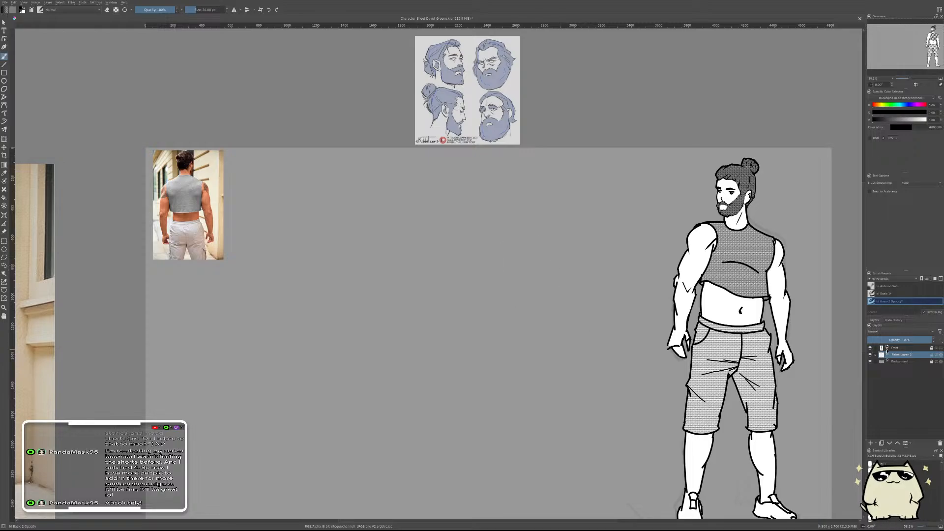
- Expand the Front group and hide its line art, tone and white base layers, leaving only the construction sketch visible
{"action": "left_click", "coordinate": [874, 347]}
{"action": "left_click", "coordinate": [870, 355]}
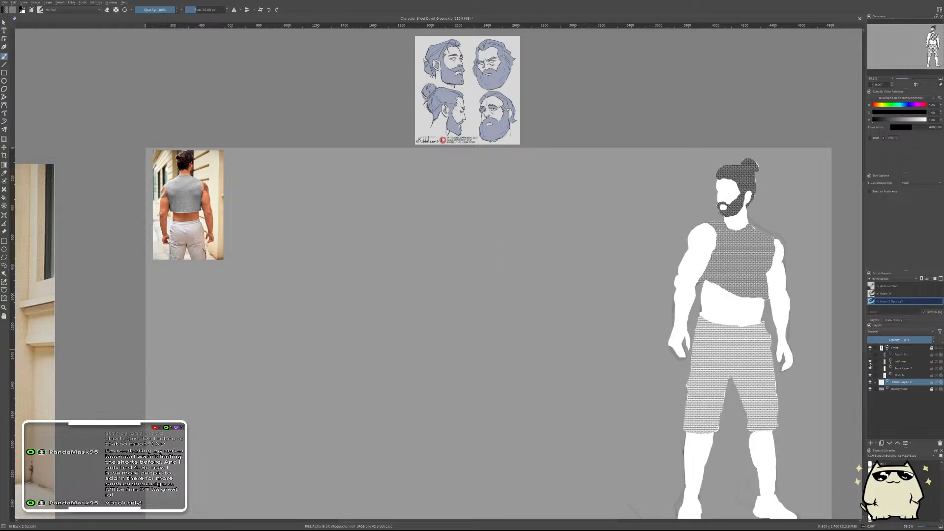
{"action": "left_click", "coordinate": [870, 361]}
{"action": "left_click", "coordinate": [870, 368]}
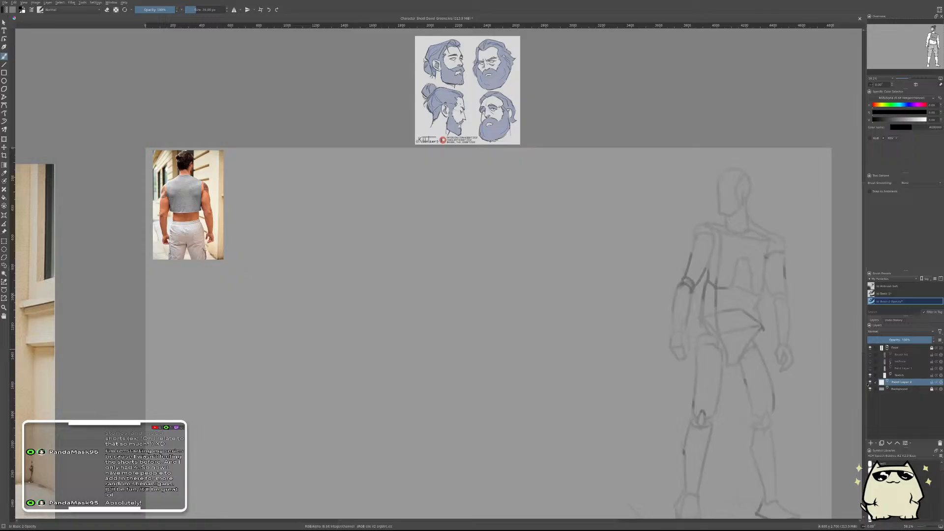
{"action": "left_click_drag", "start_coordinate": [609, 282], "coordinate": [543, 199]}
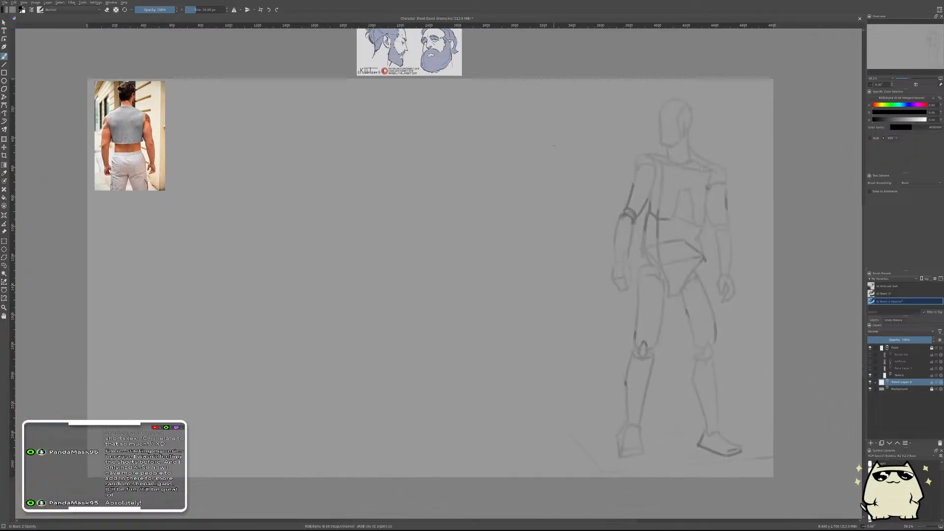
{"action": "left_click_drag", "start_coordinate": [554, 146], "coordinate": [551, 118]}
{"action": "key", "text": "ctrl+z"}
{"action": "left_click_drag", "start_coordinate": [527, 182], "coordinate": [525, 223]}
{"action": "left_click_drag", "start_coordinate": [524, 156], "coordinate": [530, 223]}
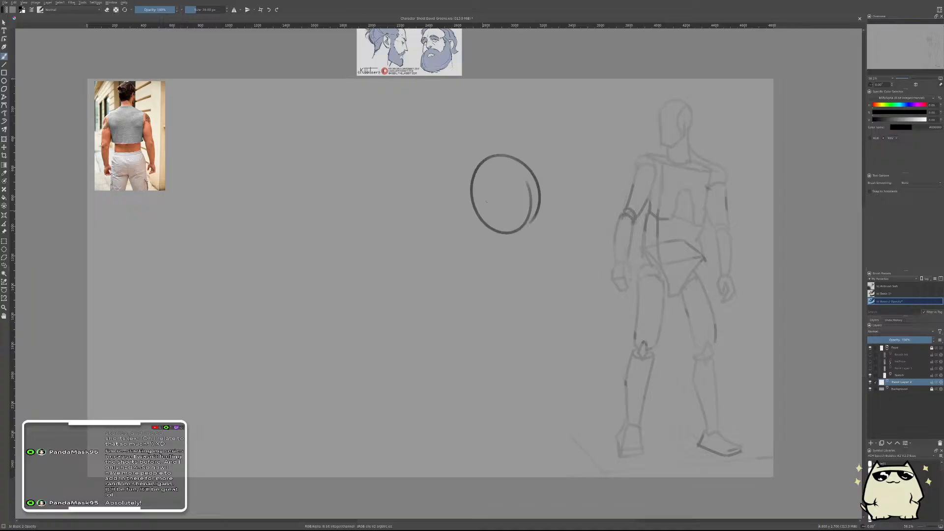
{"action": "key", "text": "ctrl+z"}
{"action": "key", "text": "ctrl+z"}
- Sketch an egg-shaped ribcage with a wider pelvis oval below it, beside the front-view construction figure
{"action": "mouse_move", "coordinate": [487, 158]}
{"action": "left_mouse_down"}
{"action": "mouse_move", "coordinate": [528, 241]}
{"action": "mouse_move", "coordinate": [528, 149]}
{"action": "mouse_move", "coordinate": [493, 215]}
{"action": "left_mouse_up"}
{"action": "key", "text": "ctrl+z"}
{"action": "mouse_move", "coordinate": [539, 294]}
{"action": "left_mouse_down"}
{"action": "mouse_move", "coordinate": [533, 253]}
{"action": "mouse_move", "coordinate": [516, 311]}
{"action": "mouse_move", "coordinate": [552, 252]}
{"action": "mouse_move", "coordinate": [509, 287]}
{"action": "left_mouse_up"}
{"action": "key", "text": "ctrl+z"}
{"action": "key", "text": "ctrl+z"}
{"action": "mouse_move", "coordinate": [486, 251]}
{"action": "left_mouse_down"}
{"action": "mouse_move", "coordinate": [481, 271]}
{"action": "mouse_move", "coordinate": [486, 252]}
{"action": "left_mouse_up"}
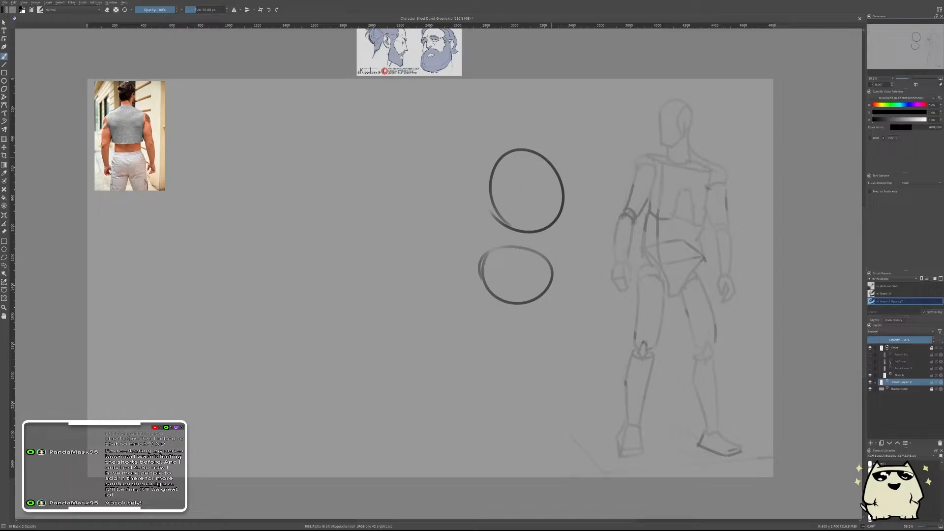
{"action": "mouse_move", "coordinate": [502, 158]}
{"action": "left_mouse_down"}
{"action": "mouse_move", "coordinate": [527, 150]}
{"action": "mouse_move", "coordinate": [520, 159]}
{"action": "mouse_move", "coordinate": [535, 193]}
{"action": "left_mouse_up"}
{"action": "key", "text": "ctrl+z"}
{"action": "key", "text": "ctrl+z"}
{"action": "key", "text": "ctrl+z"}
{"action": "mouse_move", "coordinate": [509, 224]}
{"action": "left_mouse_down"}
{"action": "mouse_move", "coordinate": [524, 195]}
{"action": "mouse_move", "coordinate": [543, 190]}
{"action": "mouse_move", "coordinate": [554, 214]}
{"action": "left_mouse_up"}
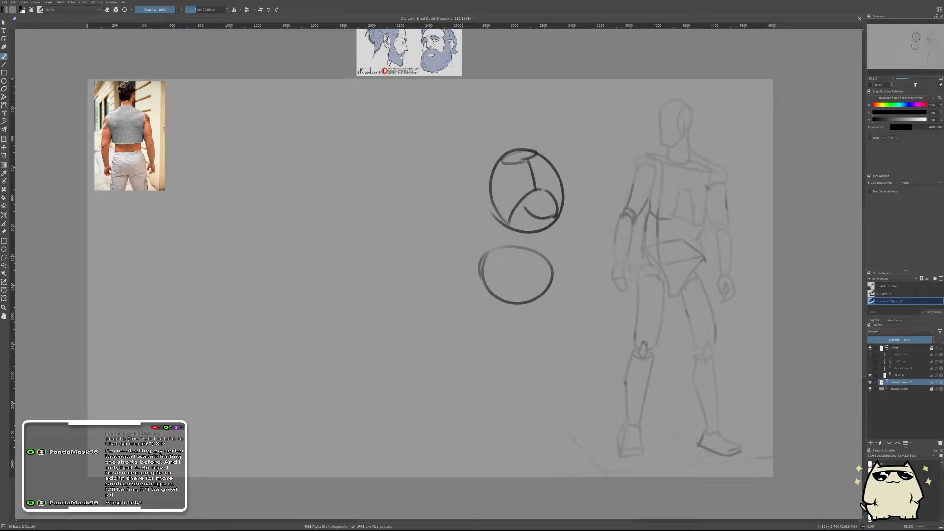
{"action": "left_click_drag", "start_coordinate": [467, 256], "coordinate": [546, 286]}
{"action": "key", "text": "ctrl+z"}
{"action": "key", "text": "ctrl+z"}
{"action": "key", "text": "ctrl+z"}
{"action": "key", "text": "ctrl+z"}
{"action": "key", "text": "ctrl+z"}
{"action": "key", "text": "ctrl+z"}
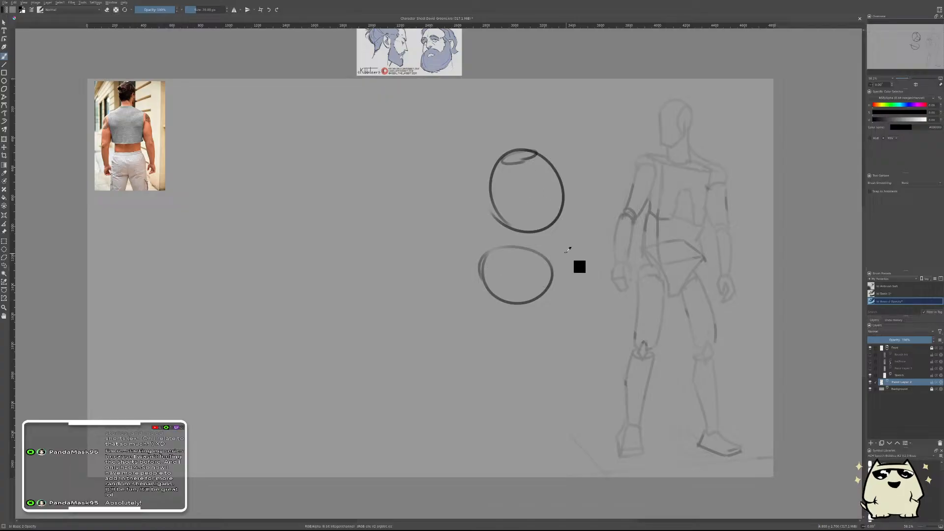
- Draw the ribcage's curved centre line and lower rib arch, and a slanted line across the pelvis oval
{"action": "mouse_move", "coordinate": [501, 159]}
{"action": "left_mouse_down"}
{"action": "mouse_move", "coordinate": [528, 226]}
{"action": "mouse_move", "coordinate": [535, 188]}
{"action": "mouse_move", "coordinate": [505, 221]}
{"action": "mouse_move", "coordinate": [550, 214]}
{"action": "mouse_move", "coordinate": [517, 210]}
{"action": "mouse_move", "coordinate": [494, 227]}
{"action": "left_mouse_up"}
{"action": "key", "text": "ctrl+z"}
{"action": "key", "text": "ctrl+z"}
{"action": "key", "text": "ctrl+z"}
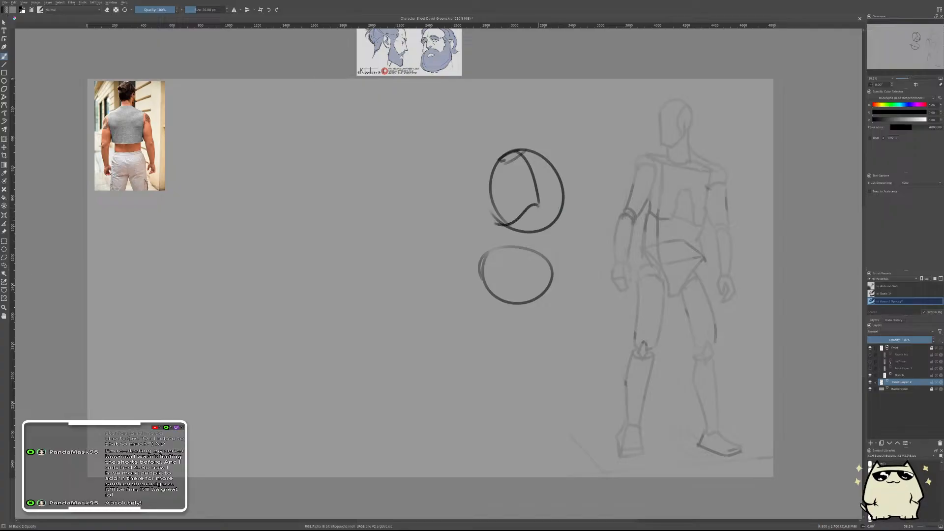
{"action": "mouse_move", "coordinate": [539, 203]}
{"action": "left_mouse_down"}
{"action": "mouse_move", "coordinate": [562, 212]}
{"action": "mouse_move", "coordinate": [506, 222]}
{"action": "left_mouse_up"}
{"action": "key", "text": "ctrl+z"}
{"action": "key", "text": "ctrl+z"}
{"action": "left_click_drag", "start_coordinate": [481, 255], "coordinate": [564, 270]}
{"action": "left_click_drag", "start_coordinate": [482, 254], "coordinate": [554, 276]}
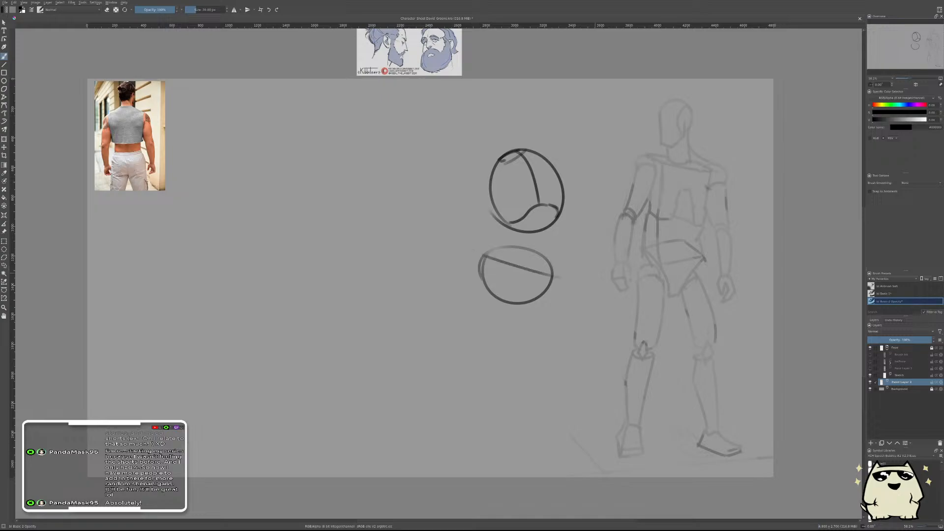
- Draw a slanted shoulder line and connect the ribcage to the pelvis with a contour on each side of the waist
{"action": "left_click_drag", "start_coordinate": [465, 169], "coordinate": [578, 145]}
{"action": "left_click_drag", "start_coordinate": [565, 187], "coordinate": [551, 284]}
{"action": "key", "text": "ctrl+z"}
{"action": "left_click_drag", "start_coordinate": [566, 186], "coordinate": [551, 284]}
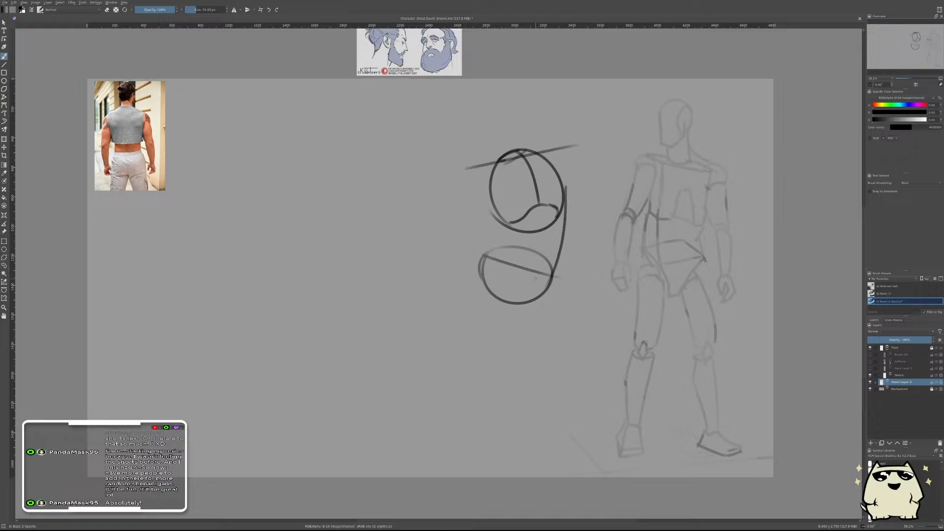
{"action": "left_click_drag", "start_coordinate": [560, 184], "coordinate": [553, 280]}
{"action": "left_click_drag", "start_coordinate": [489, 206], "coordinate": [484, 260]}
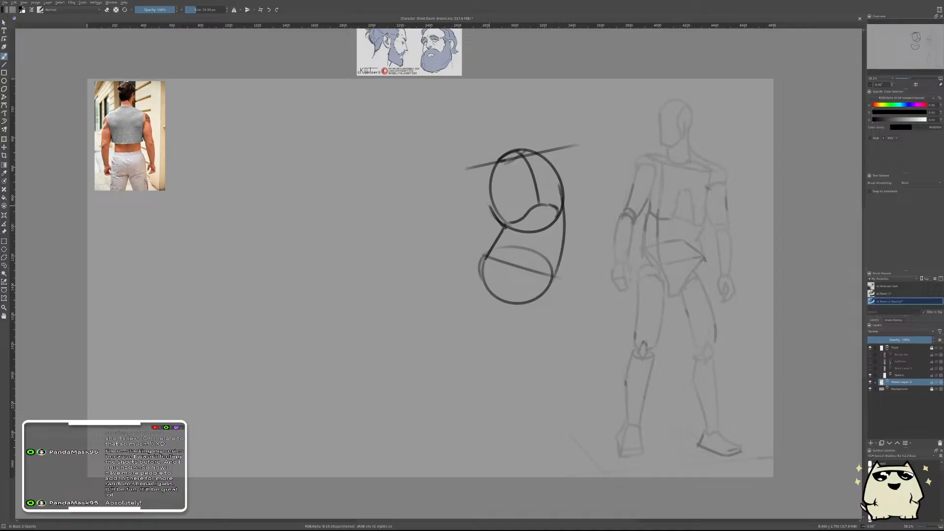
{"action": "key", "text": "ctrl+z"}
{"action": "mouse_move", "coordinate": [490, 212]}
{"action": "left_mouse_down"}
{"action": "mouse_move", "coordinate": [505, 232]}
{"action": "mouse_move", "coordinate": [482, 260]}
{"action": "left_mouse_up"}
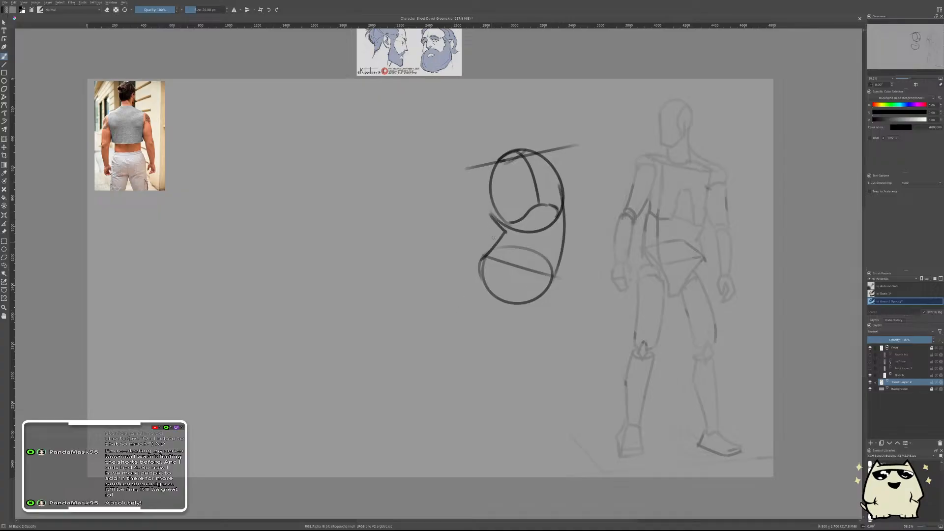
{"action": "left_click_drag", "start_coordinate": [488, 199], "coordinate": [496, 222]}
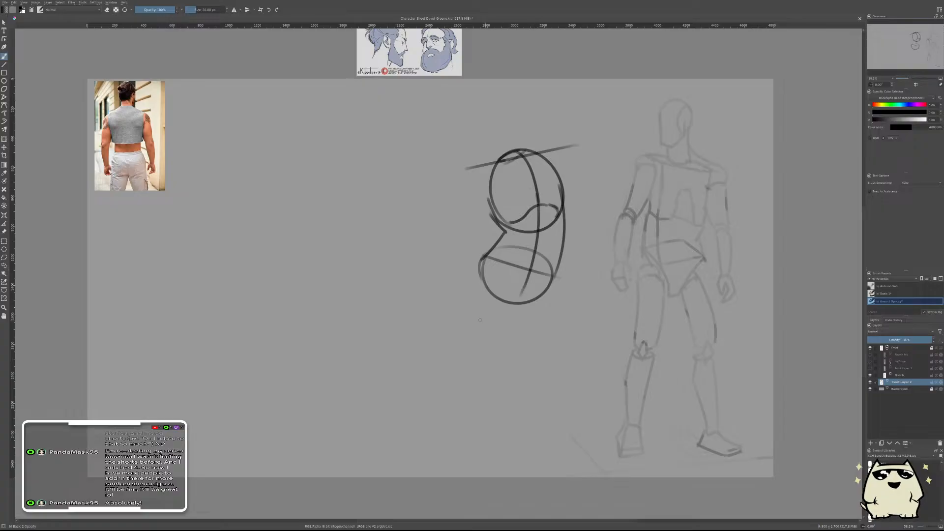
- Extend the centre line down through the pelvis and add a small hip-socket oval at its lower edge
{"action": "mouse_move", "coordinate": [539, 203]}
{"action": "left_mouse_down"}
{"action": "mouse_move", "coordinate": [514, 293]}
{"action": "mouse_move", "coordinate": [496, 302]}
{"action": "left_mouse_up"}
{"action": "mouse_move", "coordinate": [561, 311]}
{"action": "left_mouse_down"}
{"action": "mouse_move", "coordinate": [533, 250]}
{"action": "mouse_move", "coordinate": [492, 237]}
{"action": "mouse_move", "coordinate": [519, 301]}
{"action": "left_mouse_up"}
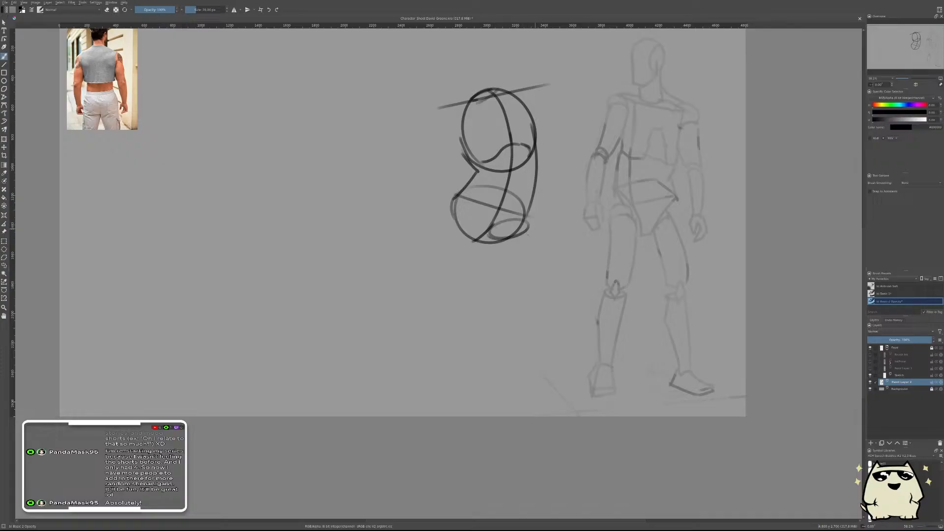
{"action": "key", "text": "ctrl+z"}
{"action": "left_click_drag", "start_coordinate": [527, 222], "coordinate": [501, 313]}
{"action": "key", "text": "ctrl+z"}
{"action": "left_click_drag", "start_coordinate": [527, 222], "coordinate": [515, 308]}
{"action": "left_click_drag", "start_coordinate": [493, 238], "coordinate": [500, 303]}
{"action": "key", "text": "ctrl+z"}
{"action": "left_click_drag", "start_coordinate": [493, 238], "coordinate": [497, 312]}
{"action": "key", "text": "ctrl+z"}
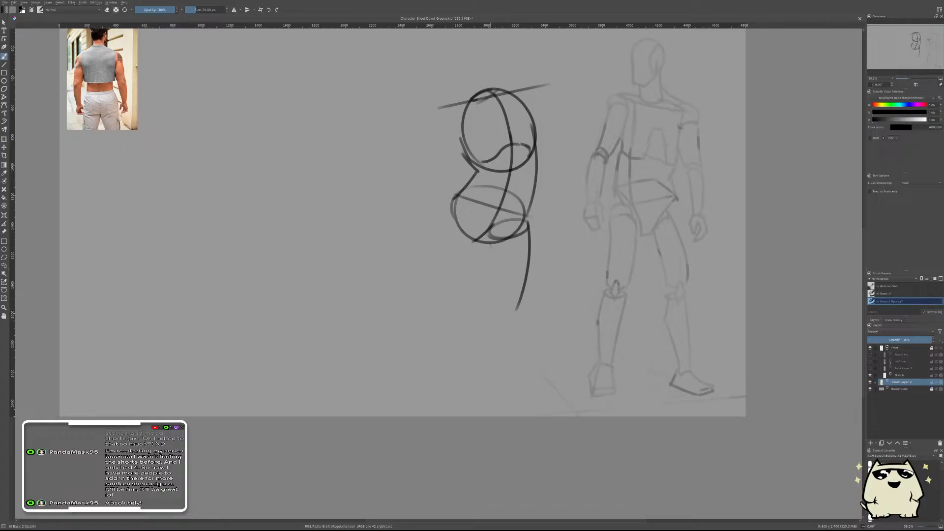
{"action": "mouse_move", "coordinate": [492, 238]}
{"action": "left_mouse_down"}
{"action": "mouse_move", "coordinate": [496, 308]}
{"action": "mouse_move", "coordinate": [516, 307]}
{"action": "mouse_move", "coordinate": [517, 298]}
{"action": "left_mouse_up"}
{"action": "key", "text": "ctrl+z"}
{"action": "key", "text": "ctrl+z"}
{"action": "key", "text": "ctrl+z"}
{"action": "key", "text": "ctrl+z"}
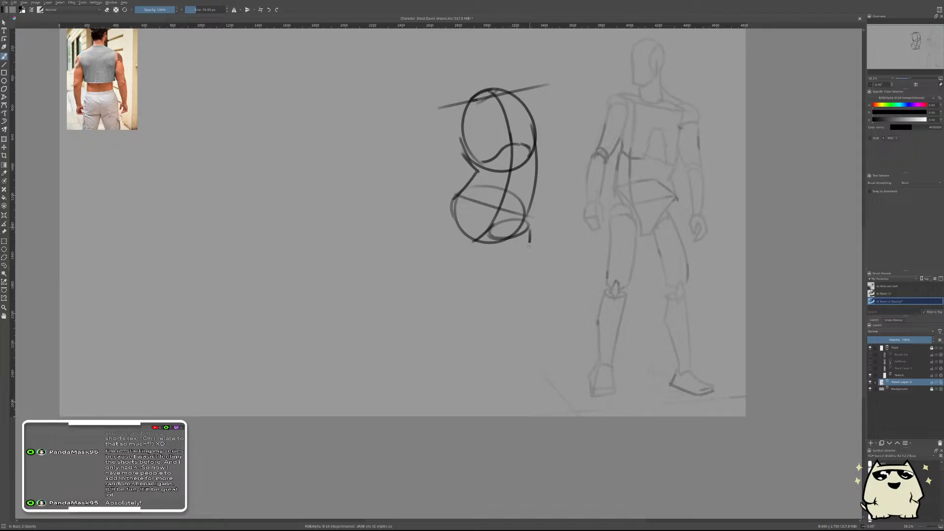
{"action": "left_click_drag", "start_coordinate": [529, 227], "coordinate": [523, 283]}
{"action": "key", "text": "ctrl+z"}
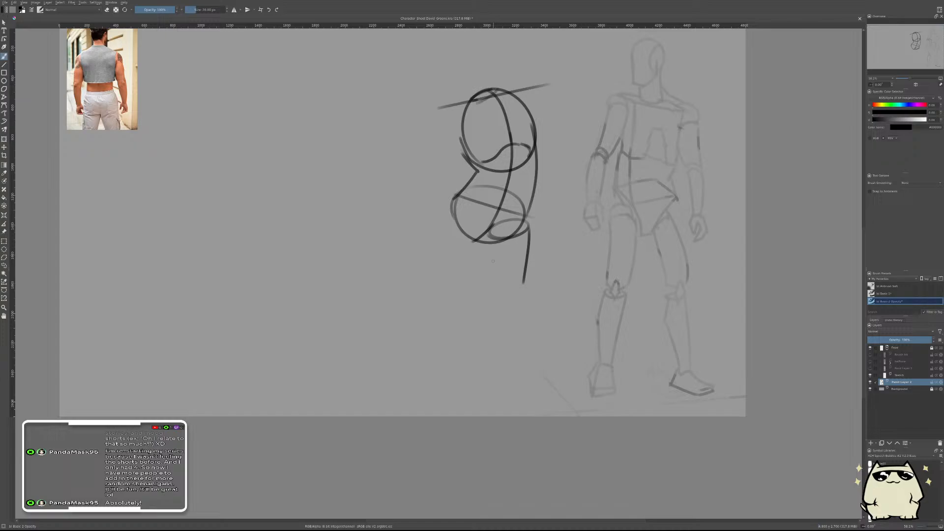
{"action": "left_click_drag", "start_coordinate": [497, 238], "coordinate": [493, 290]}
{"action": "key", "text": "ctrl+z"}
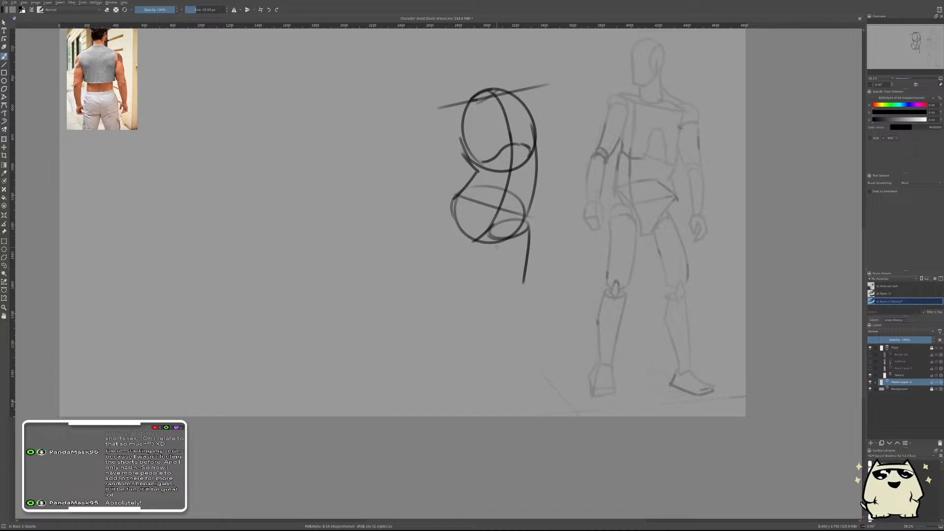
{"action": "key", "text": "ctrl+z"}
- Draw both thigh contours from the hip socket, the knee joint arcs, and one long contour of the lower leg
{"action": "left_click_drag", "start_coordinate": [530, 229], "coordinate": [517, 287]}
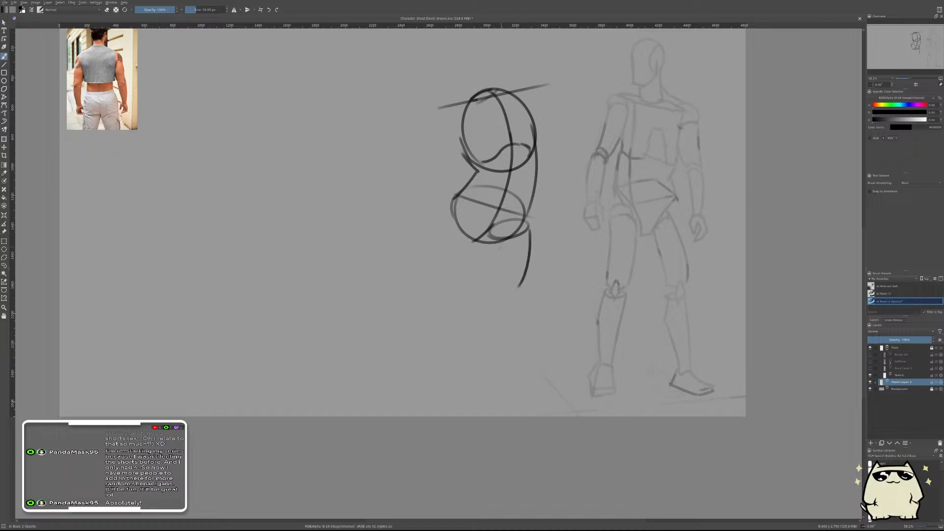
{"action": "mouse_move", "coordinate": [493, 241]}
{"action": "left_mouse_down"}
{"action": "mouse_move", "coordinate": [499, 291]}
{"action": "mouse_move", "coordinate": [520, 290]}
{"action": "mouse_move", "coordinate": [527, 348]}
{"action": "left_mouse_up"}
{"action": "key", "text": "ctrl+z"}
{"action": "left_click_drag", "start_coordinate": [498, 294], "coordinate": [498, 341]}
{"action": "key", "text": "ctrl+z"}
{"action": "mouse_move", "coordinate": [501, 293]}
{"action": "left_mouse_down"}
{"action": "mouse_move", "coordinate": [493, 338]}
{"action": "mouse_move", "coordinate": [494, 322]}
{"action": "mouse_move", "coordinate": [503, 373]}
{"action": "left_mouse_up"}
{"action": "key", "text": "ctrl+z"}
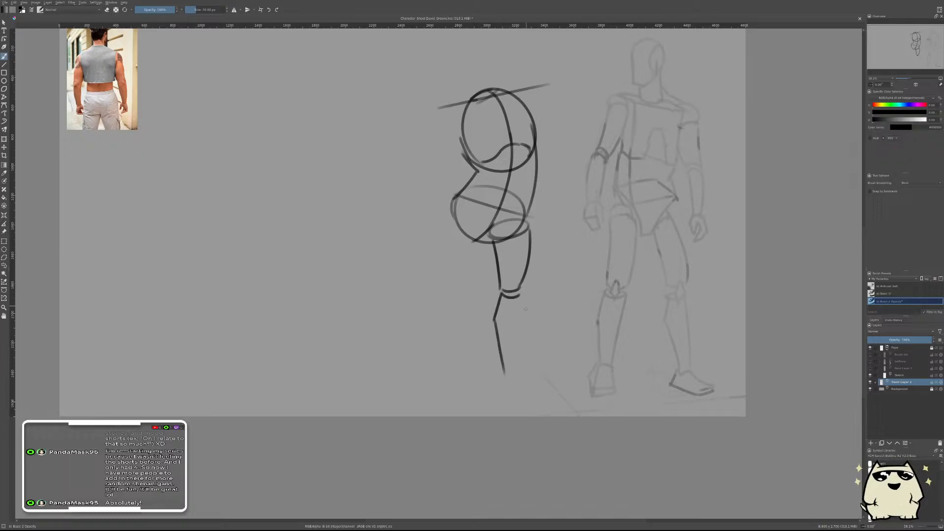
{"action": "left_click_drag", "start_coordinate": [520, 297], "coordinate": [514, 368]}
{"action": "mouse_move", "coordinate": [504, 373]}
{"action": "left_mouse_down"}
{"action": "mouse_move", "coordinate": [518, 368]}
{"action": "mouse_move", "coordinate": [502, 393]}
{"action": "mouse_move", "coordinate": [524, 392]}
{"action": "left_mouse_up"}
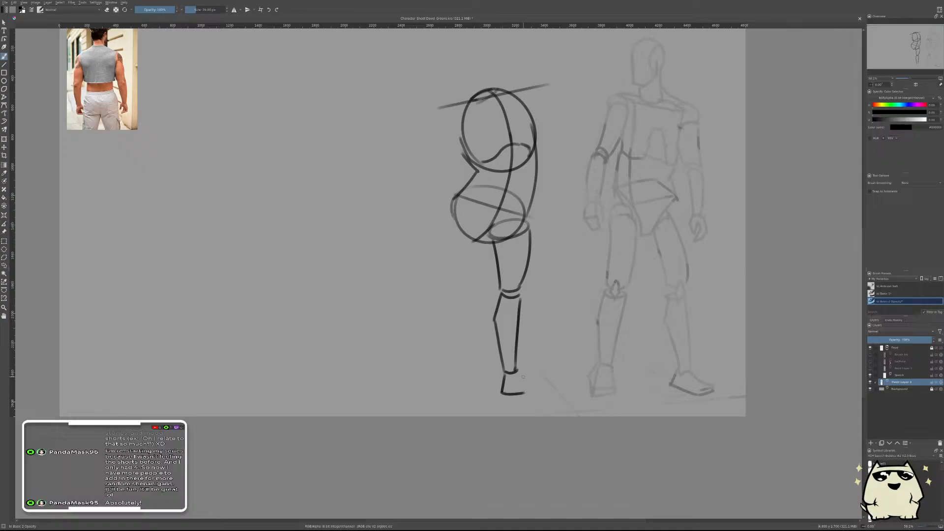
{"action": "key", "text": "ctrl+z"}
{"action": "left_click_drag", "start_coordinate": [503, 375], "coordinate": [486, 381]}
{"action": "key", "text": "ctrl+z"}
{"action": "key", "text": "ctrl+shift+z"}
{"action": "key", "text": "ctrl+z"}
{"action": "mouse_move", "coordinate": [503, 373]}
{"action": "left_mouse_down"}
{"action": "mouse_move", "coordinate": [494, 381]}
{"action": "mouse_move", "coordinate": [500, 391]}
{"action": "mouse_move", "coordinate": [522, 394]}
{"action": "left_mouse_up"}
{"action": "key", "text": "ctrl+z"}
{"action": "key", "text": "ctrl+z"}
{"action": "key", "text": "ctrl+z"}
{"action": "key", "text": "ctrl+z"}
{"action": "key", "text": "ctrl+z"}
{"action": "key", "text": "ctrl+z"}
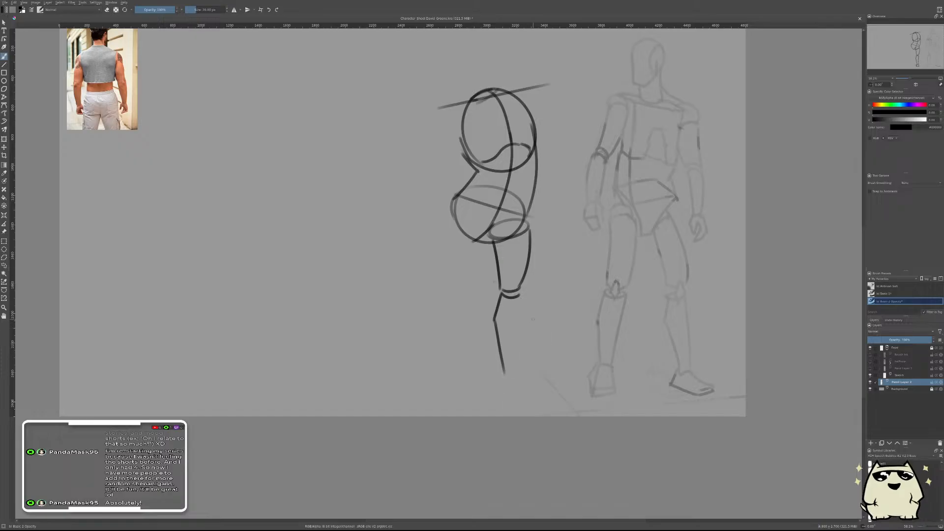
- Undo the turned figure's lower-leg contour, knee arcs, thigh contours and hip-socket oval
{"action": "key", "text": "ctrl+z"}
{"action": "key", "text": "ctrl+z"}
{"action": "key", "text": "ctrl+z"}
{"action": "key", "text": "ctrl+z"}
{"action": "key", "text": "ctrl+z"}
{"action": "key", "text": "ctrl+z"}
{"action": "key", "text": "ctrl+z"}
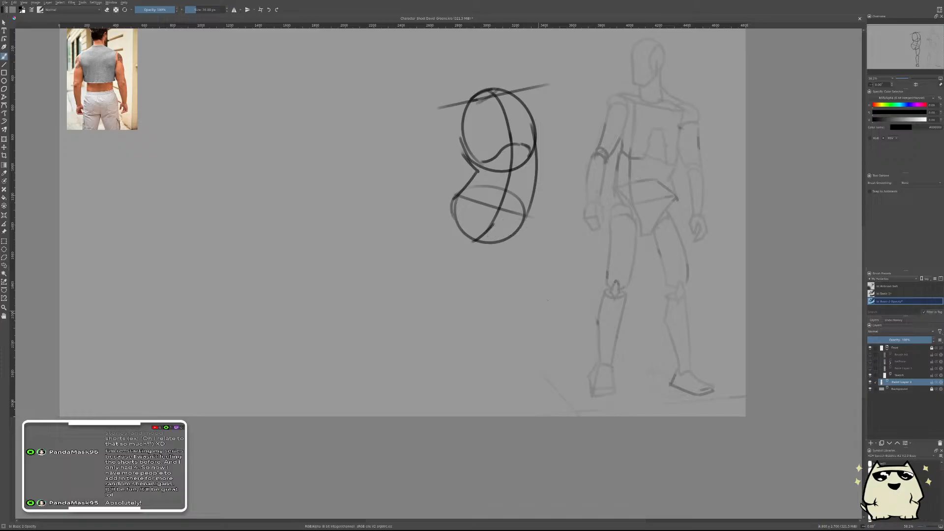
{"action": "scroll", "coordinate": [573, 276], "scroll_direction": "down", "scroll_amount": 4}
{"action": "scroll", "coordinate": [584, 261], "scroll_direction": "up", "scroll_amount": 2}
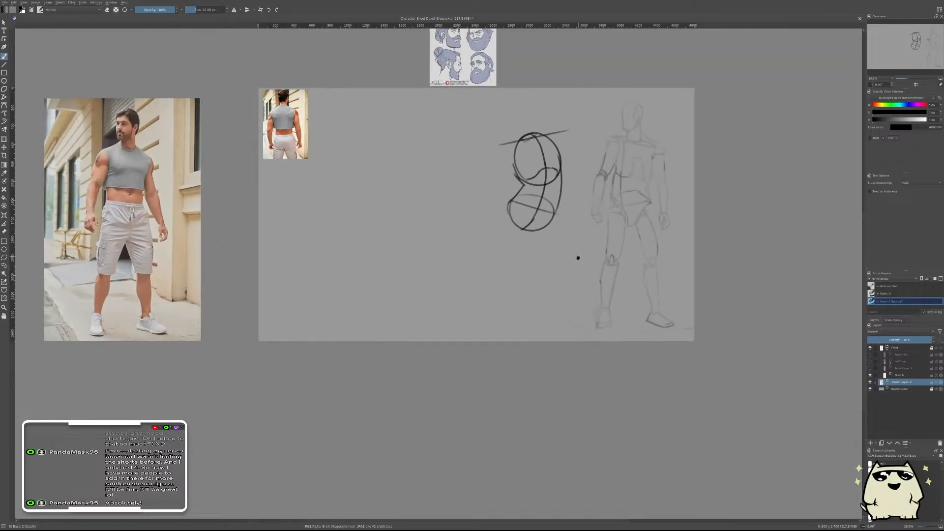
{"action": "left_click_drag", "start_coordinate": [577, 257], "coordinate": [571, 295]}
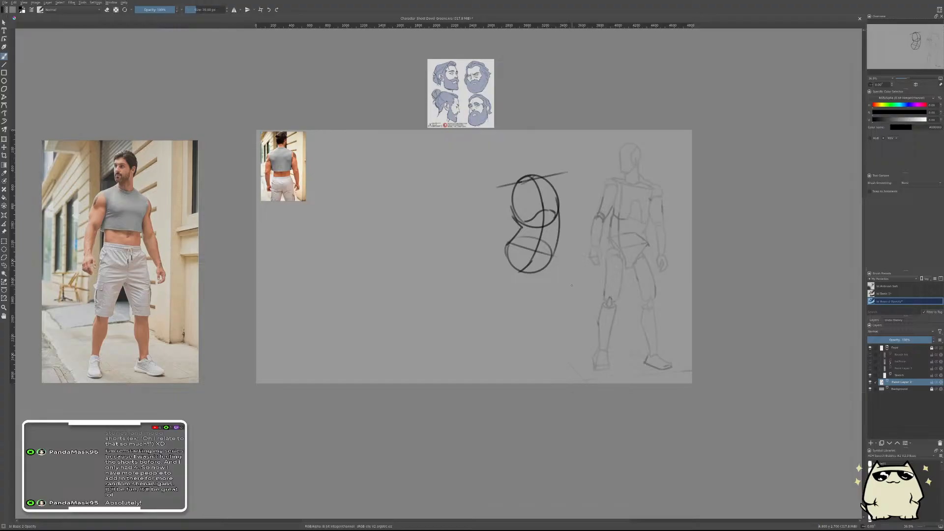
{"action": "scroll", "coordinate": [571, 285], "scroll_direction": "up", "scroll_amount": 2}
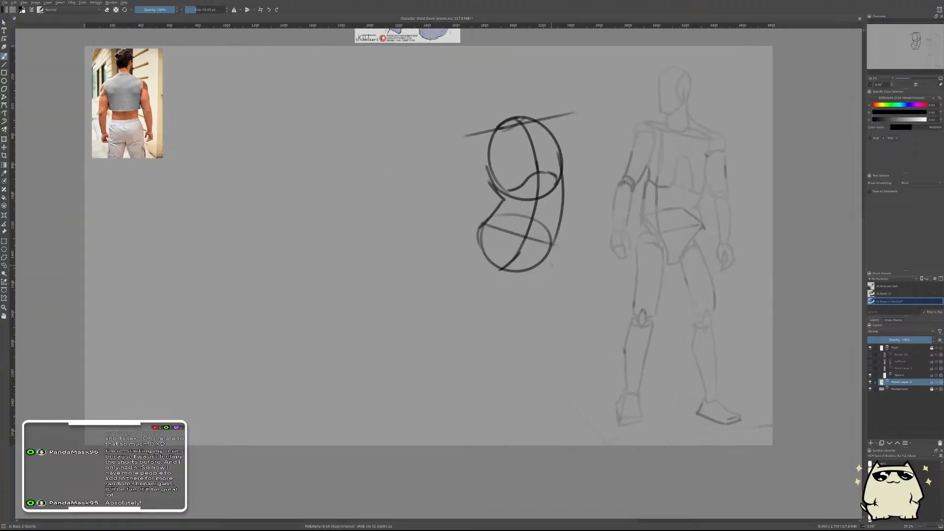
- Redraw the hip-socket oval at the pelvis's lower edge, with two tapering thigh contours ending in a small knee joint
{"action": "left_click_drag", "start_coordinate": [503, 268], "coordinate": [552, 261]}
{"action": "key", "text": "ctrl+z"}
{"action": "mouse_move", "coordinate": [520, 271]}
{"action": "left_mouse_down"}
{"action": "mouse_move", "coordinate": [550, 259]}
{"action": "mouse_move", "coordinate": [552, 326]}
{"action": "left_mouse_up"}
{"action": "key", "text": "ctrl+z"}
{"action": "key", "text": "ctrl+shift+z"}
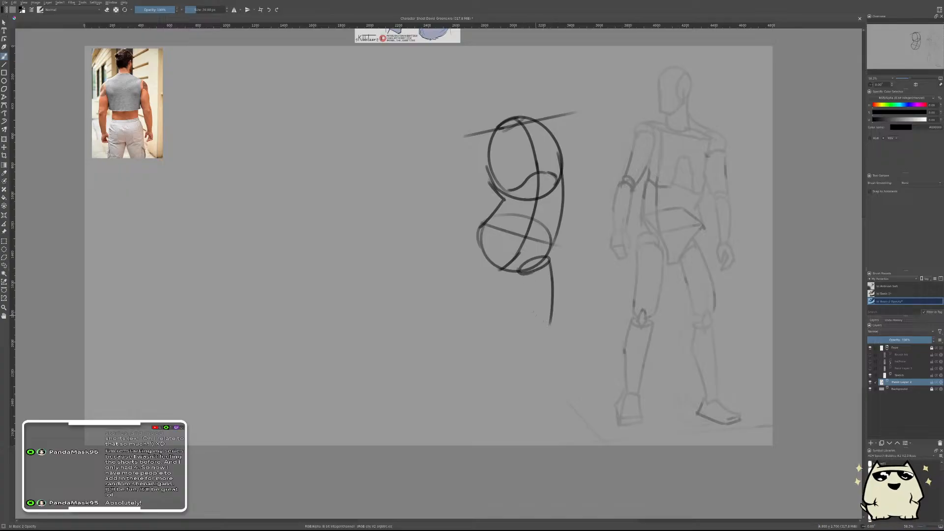
{"action": "key", "text": "ctrl+z"}
{"action": "left_click_drag", "start_coordinate": [550, 260], "coordinate": [562, 319]}
{"action": "mouse_move", "coordinate": [520, 278]}
{"action": "left_mouse_down"}
{"action": "mouse_move", "coordinate": [550, 323]}
{"action": "mouse_move", "coordinate": [563, 320]}
{"action": "mouse_move", "coordinate": [565, 386]}
{"action": "left_mouse_up"}
{"action": "key", "text": "ctrl+z"}
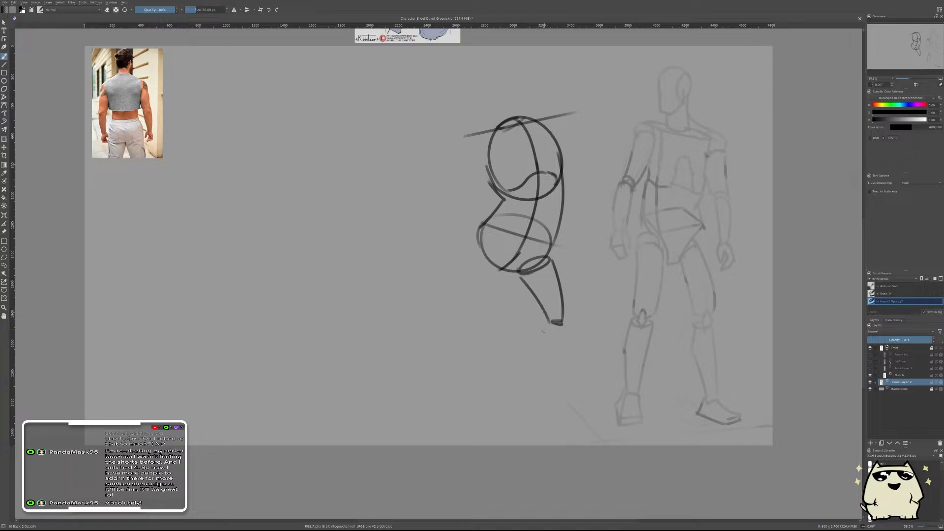
- Draw both contours of the lower leg below the knee and a small foot at its end
{"action": "mouse_move", "coordinate": [547, 321]}
{"action": "left_mouse_down"}
{"action": "mouse_move", "coordinate": [537, 359]}
{"action": "mouse_move", "coordinate": [538, 386]}
{"action": "left_mouse_up"}
{"action": "key", "text": "ctrl+z"}
{"action": "left_click_drag", "start_coordinate": [547, 322], "coordinate": [545, 406]}
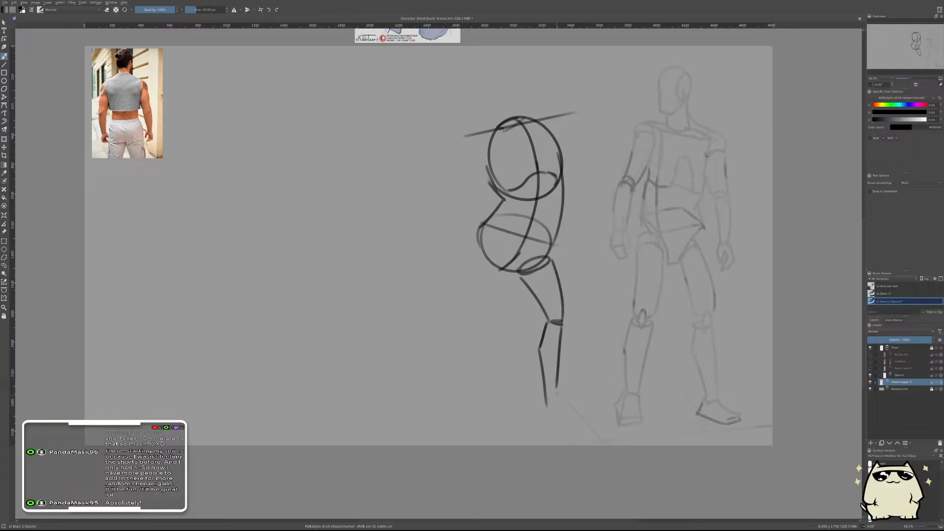
{"action": "mouse_move", "coordinate": [561, 322]}
{"action": "left_mouse_down"}
{"action": "mouse_move", "coordinate": [558, 406]}
{"action": "mouse_move", "coordinate": [543, 426]}
{"action": "mouse_move", "coordinate": [565, 426]}
{"action": "left_mouse_up"}
{"action": "scroll", "coordinate": [616, 315], "scroll_direction": "down", "scroll_amount": 4}
{"action": "scroll", "coordinate": [617, 315], "scroll_direction": "up", "scroll_amount": 2}
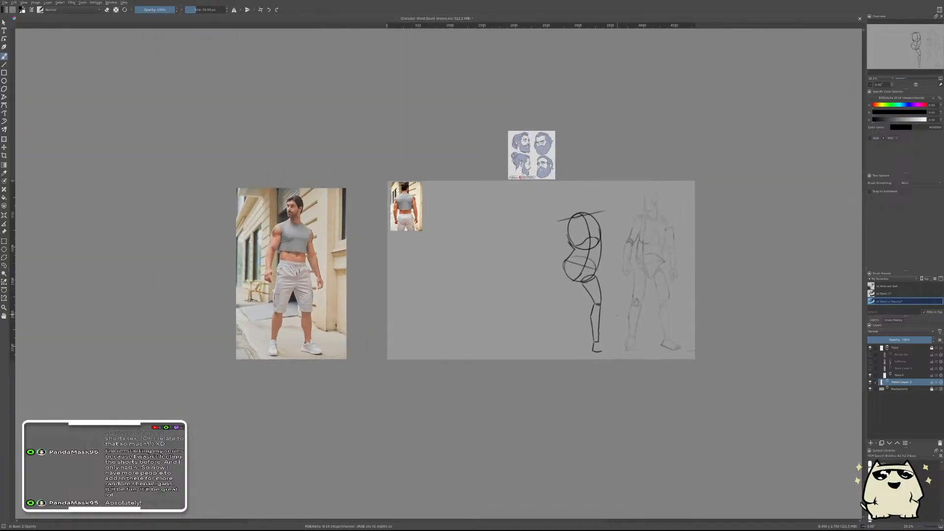
- Clear the turned figure's sketch from its layer and mirror the canvas view
{"action": "key", "text": "Delete"}
{"action": "key", "text": "m"}
{"action": "key", "text": "m"}
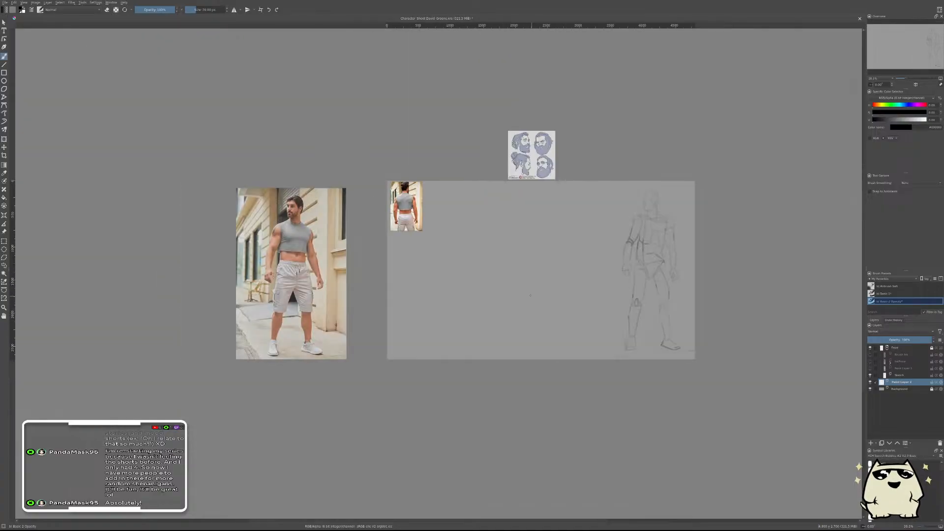
{"action": "mouse_move", "coordinate": [531, 249]}
{"action": "left_mouse_down"}
{"action": "mouse_move", "coordinate": [474, 275]}
{"action": "mouse_move", "coordinate": [535, 289]}
{"action": "mouse_move", "coordinate": [482, 241]}
{"action": "left_mouse_up"}
{"action": "key", "text": "m"}
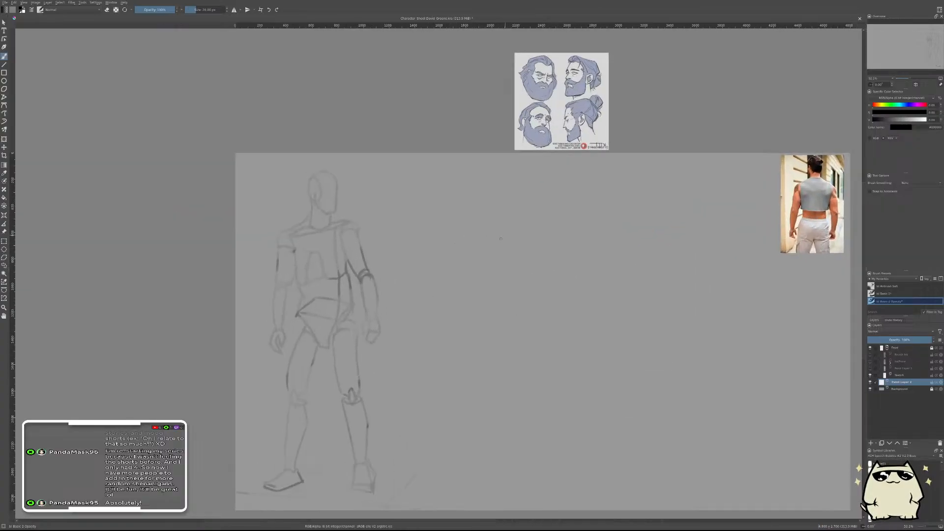
{"action": "left_click_drag", "start_coordinate": [446, 283], "coordinate": [492, 248]}
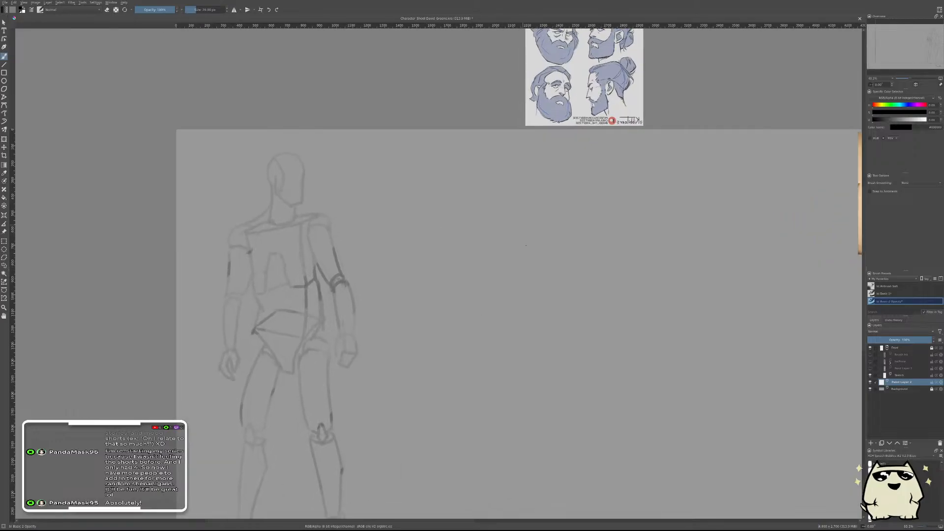
- Draw a tilted ribcage oval beside the front view and a smaller, flatter pelvis oval below it
{"action": "mouse_move", "coordinate": [502, 205]}
{"action": "left_mouse_down"}
{"action": "mouse_move", "coordinate": [476, 278]}
{"action": "mouse_move", "coordinate": [453, 267]}
{"action": "left_mouse_up"}
{"action": "key", "text": "ctrl+z"}
{"action": "mouse_move", "coordinate": [506, 206]}
{"action": "left_mouse_down"}
{"action": "mouse_move", "coordinate": [509, 278]}
{"action": "mouse_move", "coordinate": [526, 205]}
{"action": "mouse_move", "coordinate": [526, 273]}
{"action": "mouse_move", "coordinate": [536, 236]}
{"action": "left_mouse_up"}
{"action": "key", "text": "ctrl+z"}
{"action": "key", "text": "ctrl+z"}
{"action": "mouse_move", "coordinate": [487, 285]}
{"action": "left_mouse_down"}
{"action": "mouse_move", "coordinate": [472, 275]}
{"action": "mouse_move", "coordinate": [489, 291]}
{"action": "mouse_move", "coordinate": [514, 275]}
{"action": "mouse_move", "coordinate": [460, 284]}
{"action": "left_mouse_up"}
{"action": "key", "text": "ctrl+z"}
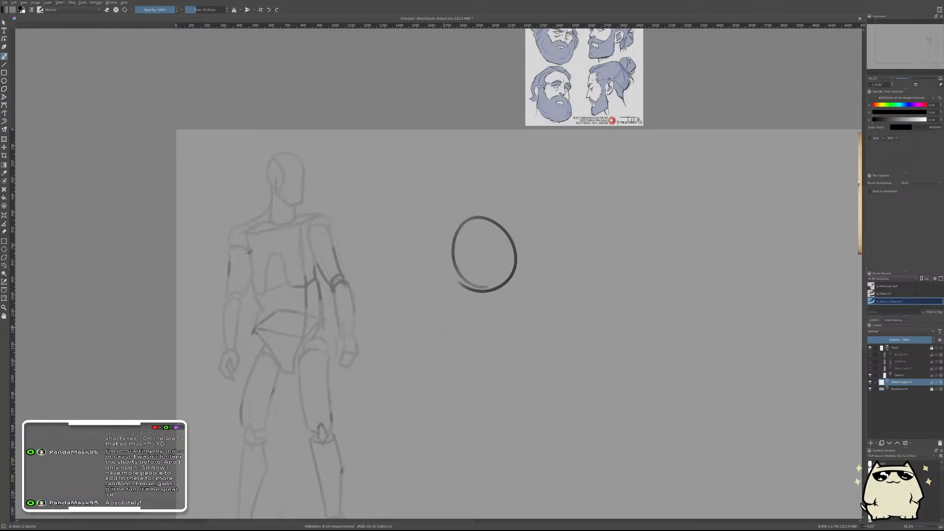
{"action": "left_click_drag", "start_coordinate": [496, 312], "coordinate": [502, 322]}
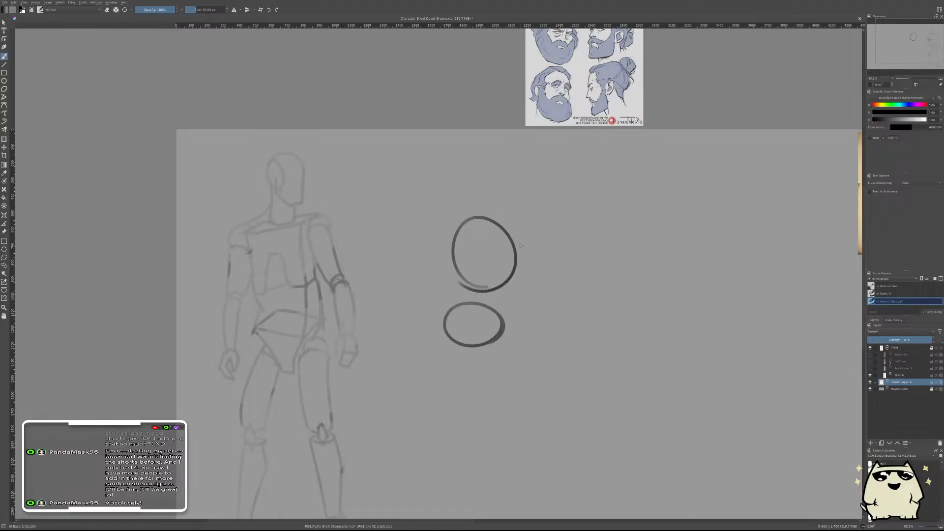
- Connect ribcage and pelvis with a long contour on one side and a curved centre line through both ovals
{"action": "left_click_drag", "start_coordinate": [518, 251], "coordinate": [495, 349]}
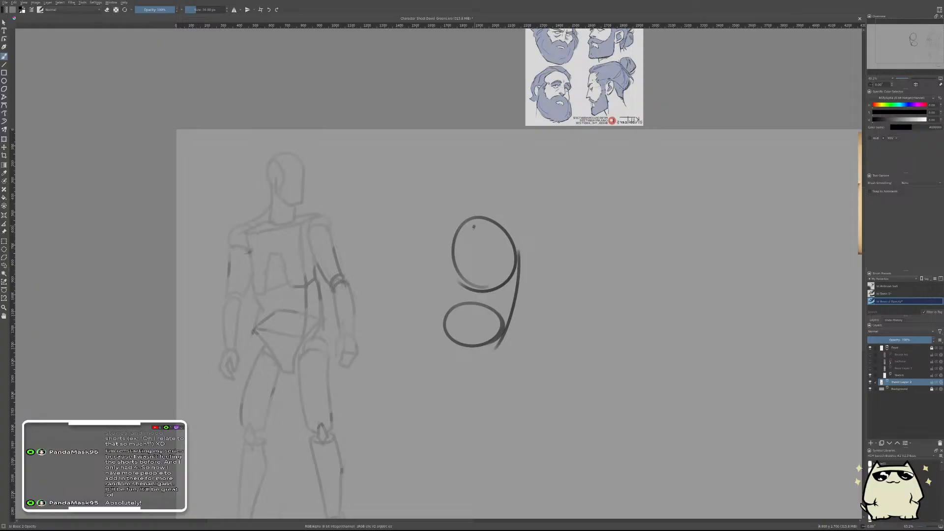
{"action": "mouse_move", "coordinate": [473, 227]}
{"action": "left_mouse_down"}
{"action": "mouse_move", "coordinate": [480, 287]}
{"action": "mouse_move", "coordinate": [465, 338]}
{"action": "left_mouse_up"}
{"action": "key", "text": "ctrl+z"}
{"action": "left_click_drag", "start_coordinate": [475, 244], "coordinate": [471, 343]}
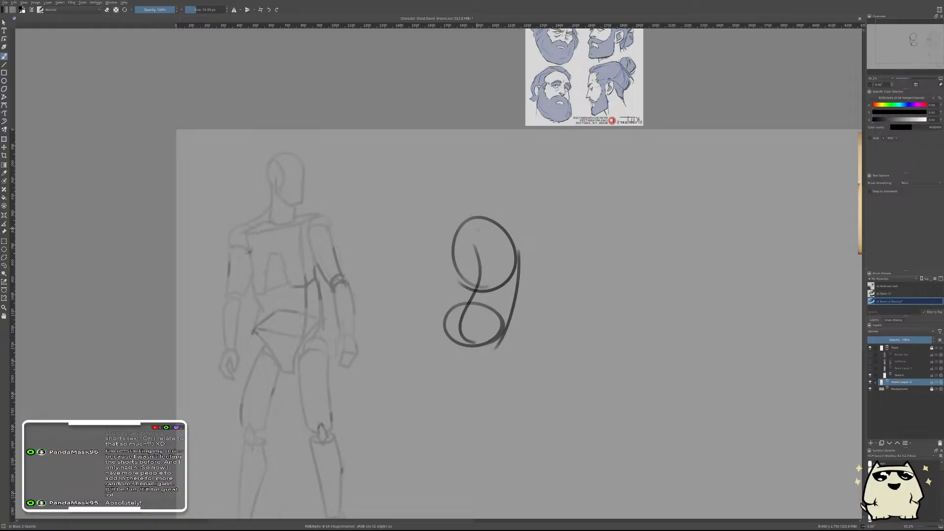
- Add a slanted shoulder line with a circle at each shoulder, a slanted pelvis line and the second waist contour
{"action": "mouse_move", "coordinate": [475, 246]}
{"action": "left_mouse_down"}
{"action": "mouse_move", "coordinate": [471, 227]}
{"action": "mouse_move", "coordinate": [481, 212]}
{"action": "mouse_move", "coordinate": [514, 232]}
{"action": "left_mouse_up"}
{"action": "left_click_drag", "start_coordinate": [457, 244], "coordinate": [530, 202]}
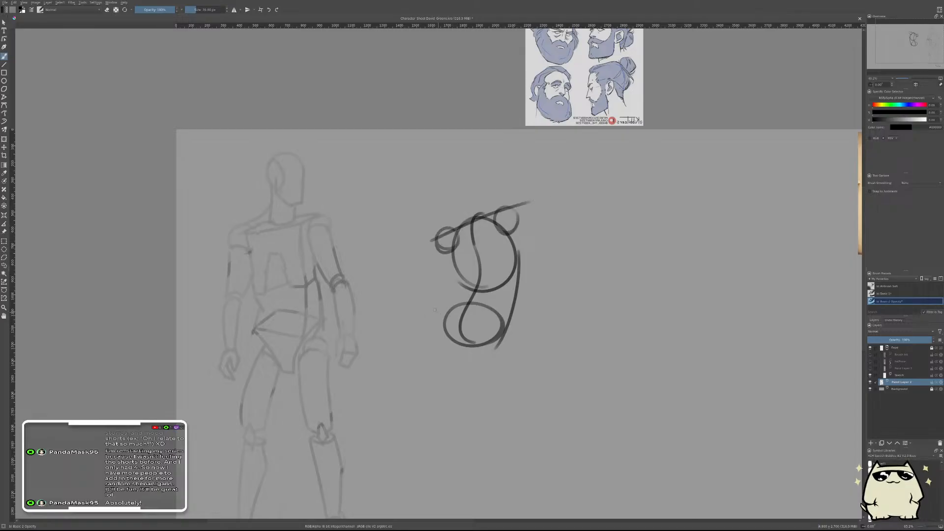
{"action": "left_click_drag", "start_coordinate": [440, 307], "coordinate": [509, 328]}
{"action": "left_click_drag", "start_coordinate": [452, 275], "coordinate": [457, 314]}
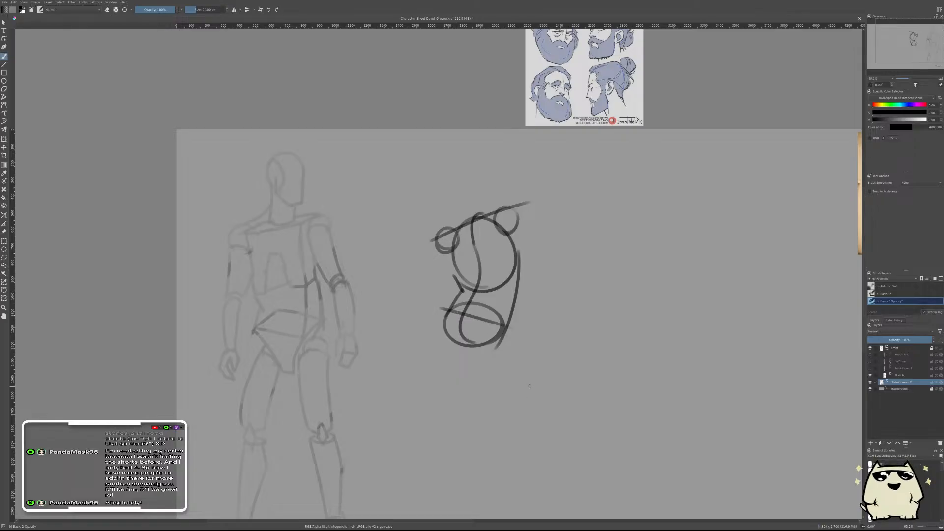
- Draw a tilted hip-socket oval on the pelvis's outer edge and mark the knee with a small arc below it
{"action": "left_click_drag", "start_coordinate": [524, 382], "coordinate": [518, 285]}
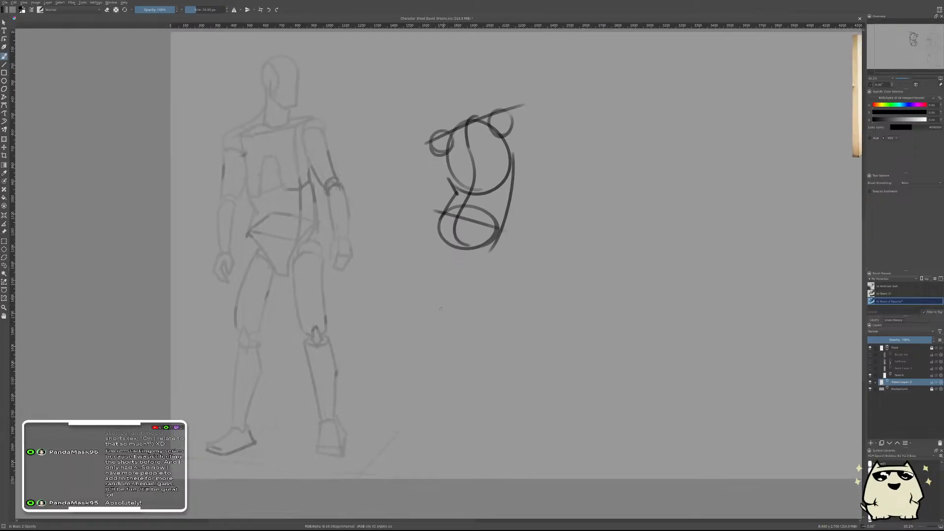
{"action": "left_click_drag", "start_coordinate": [442, 320], "coordinate": [460, 320]}
{"action": "key", "text": "ctrl+z"}
{"action": "key", "text": "ctrl+z"}
{"action": "mouse_move", "coordinate": [443, 225]}
{"action": "left_mouse_down"}
{"action": "mouse_move", "coordinate": [457, 253]}
{"action": "mouse_move", "coordinate": [437, 313]}
{"action": "left_mouse_up"}
{"action": "key", "text": "ctrl+z"}
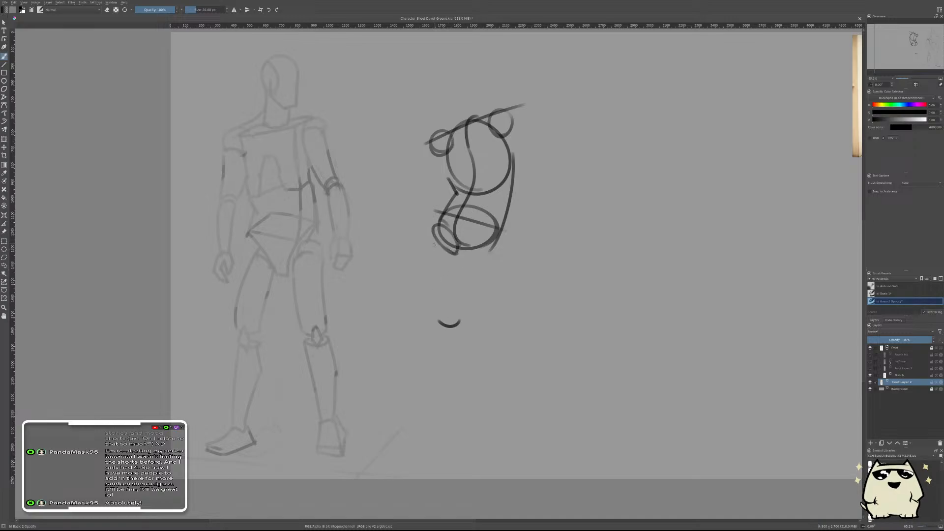
{"action": "left_click_drag", "start_coordinate": [434, 235], "coordinate": [438, 313]}
{"action": "key", "text": "ctrl+z"}
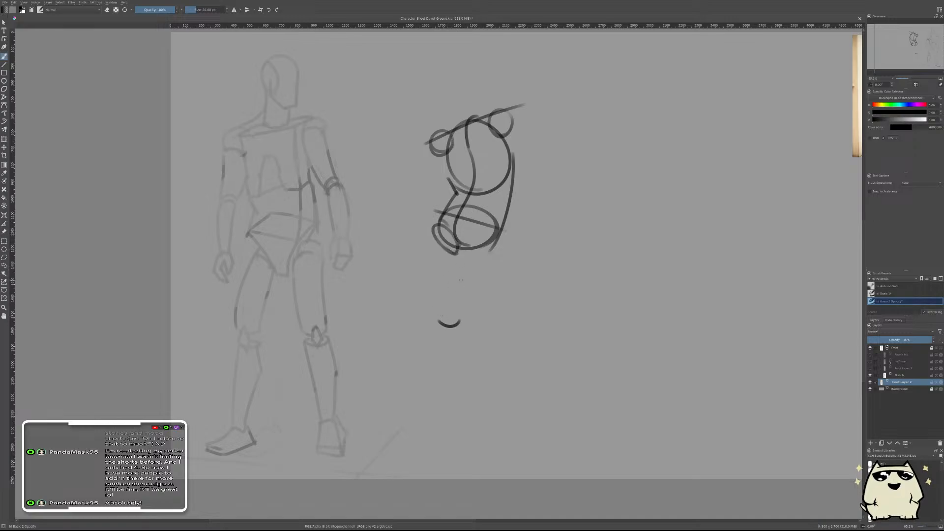
- Draw both contours of the first thigh from the hip socket to the knee and double the knee arc
{"action": "left_click_drag", "start_coordinate": [457, 251], "coordinate": [458, 324]}
{"action": "mouse_move", "coordinate": [434, 232]}
{"action": "left_mouse_down"}
{"action": "mouse_move", "coordinate": [440, 323]}
{"action": "mouse_move", "coordinate": [467, 326]}
{"action": "left_mouse_up"}
{"action": "key", "text": "ctrl+z"}
{"action": "key", "text": "ctrl+z"}
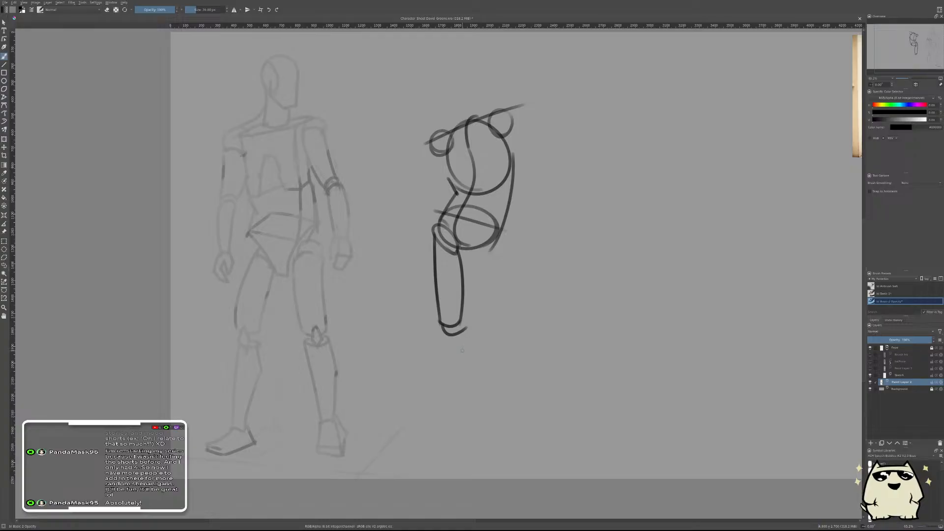
{"action": "key", "text": "ctrl+z"}
{"action": "left_click_drag", "start_coordinate": [439, 326], "coordinate": [460, 326]}
- Draw the second thigh angled outward from a hip arc on the pelvis, ending in a rounded knee joint
{"action": "left_click_drag", "start_coordinate": [496, 235], "coordinate": [513, 299]}
{"action": "key", "text": "ctrl+z"}
{"action": "left_click_drag", "start_coordinate": [496, 234], "coordinate": [513, 302]}
{"action": "mouse_move", "coordinate": [470, 250]}
{"action": "left_mouse_down"}
{"action": "mouse_move", "coordinate": [497, 234]}
{"action": "mouse_move", "coordinate": [497, 308]}
{"action": "mouse_move", "coordinate": [511, 303]}
{"action": "mouse_move", "coordinate": [508, 325]}
{"action": "mouse_move", "coordinate": [498, 309]}
{"action": "mouse_move", "coordinate": [519, 318]}
{"action": "left_mouse_up"}
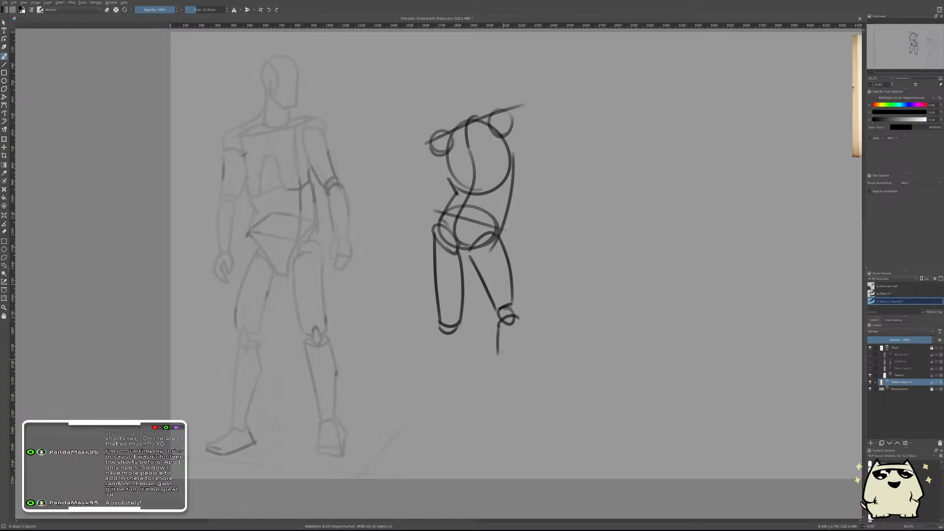
- Draw both contours of the angled leg's lower leg, with a bend at the calf and a short ankle arc
{"action": "mouse_move", "coordinate": [499, 325]}
{"action": "left_mouse_down"}
{"action": "mouse_move", "coordinate": [500, 360]}
{"action": "mouse_move", "coordinate": [518, 390]}
{"action": "left_mouse_up"}
{"action": "key", "text": "ctrl+z"}
{"action": "left_click_drag", "start_coordinate": [499, 360], "coordinate": [521, 402]}
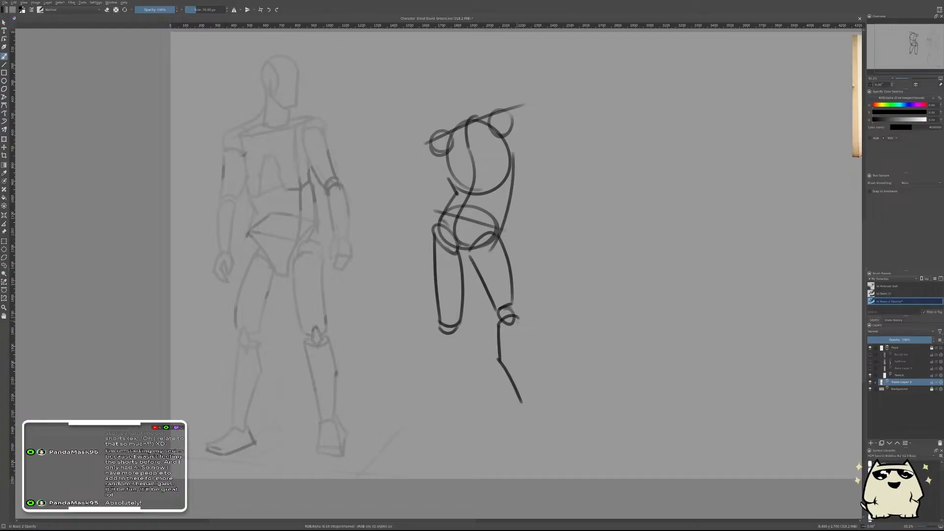
{"action": "left_click_drag", "start_coordinate": [517, 320], "coordinate": [528, 410]}
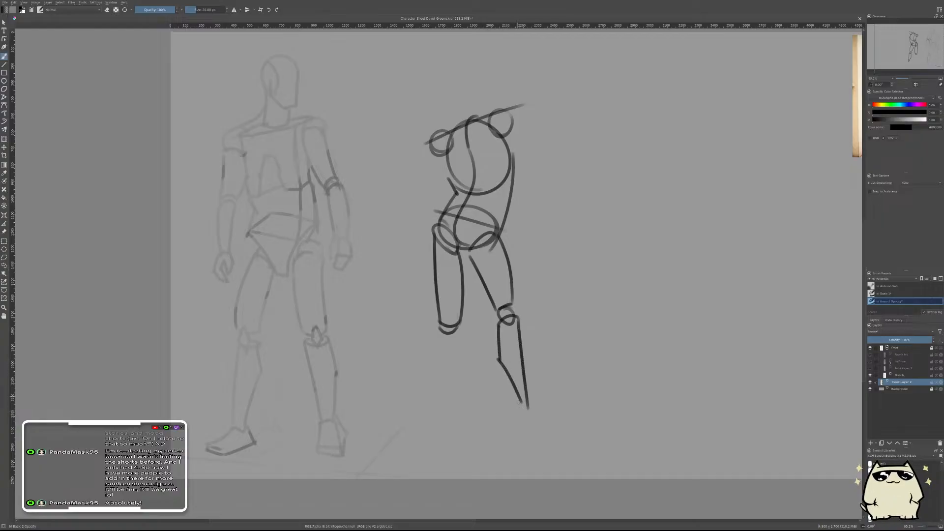
{"action": "key", "text": "ctrl+z"}
{"action": "key", "text": "ctrl+z"}
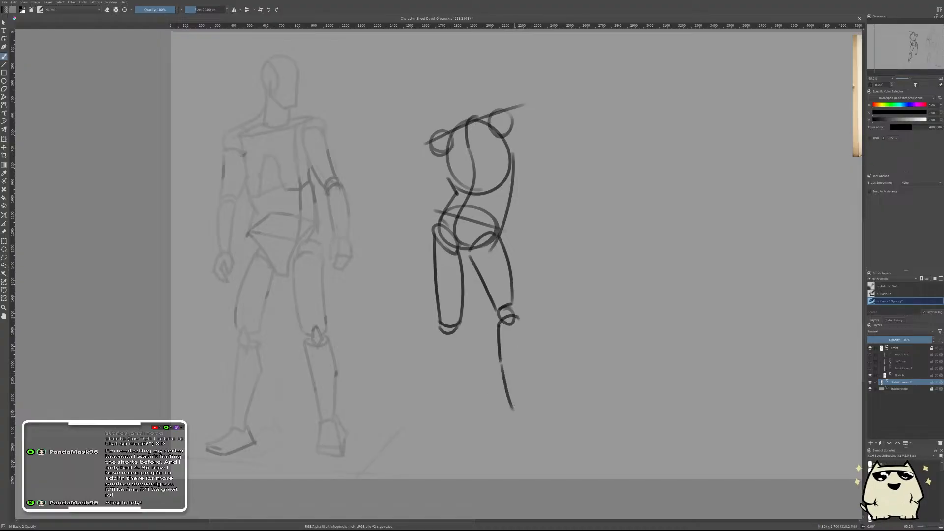
{"action": "left_click_drag", "start_coordinate": [500, 362], "coordinate": [520, 407]}
{"action": "left_click_drag", "start_coordinate": [518, 322], "coordinate": [531, 406]}
{"action": "key", "text": "ctrl+z"}
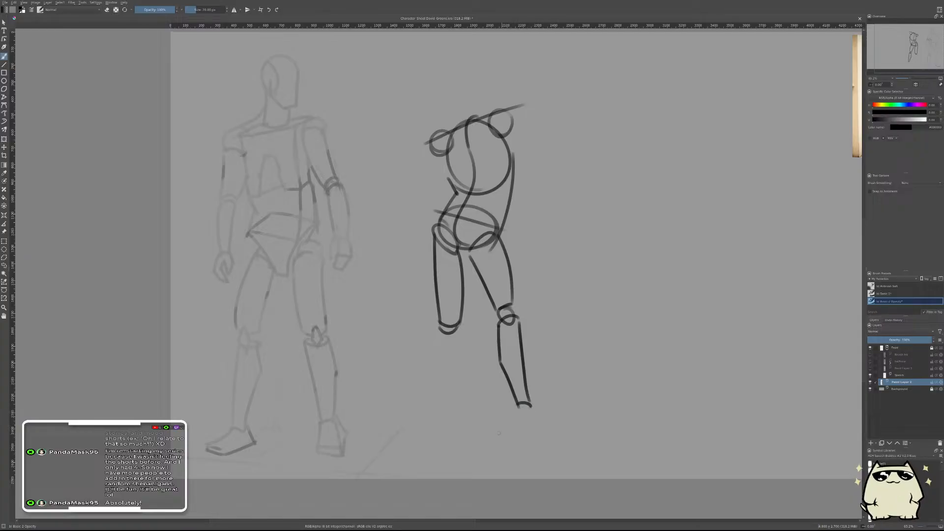
- Add a block-shaped foot with a narrow side plane below the angled leg's ankle
{"action": "scroll", "coordinate": [577, 345], "scroll_direction": "down", "scroll_amount": 5}
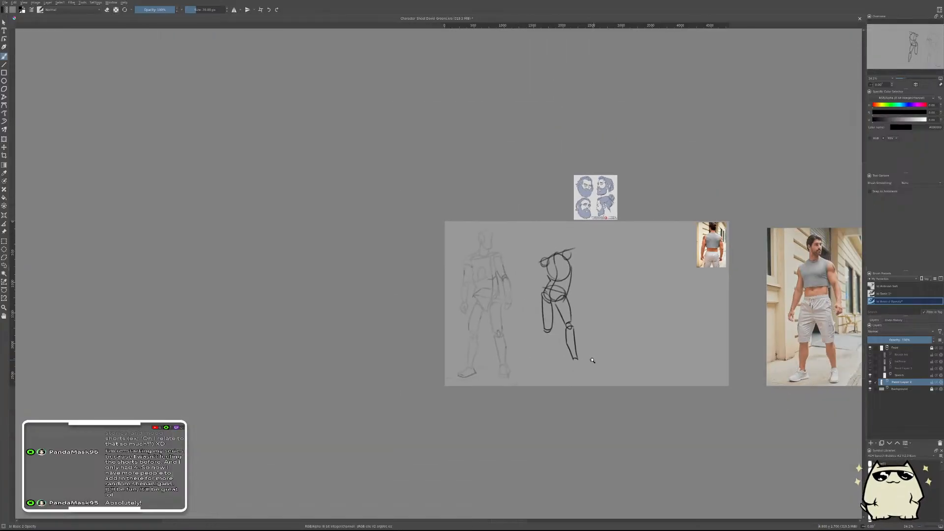
{"action": "scroll", "coordinate": [588, 360], "scroll_direction": "up", "scroll_amount": 5}
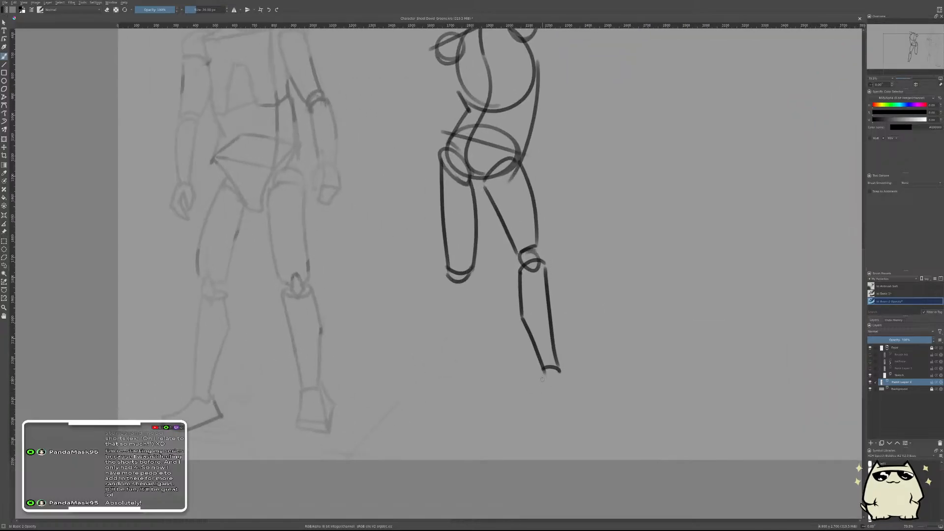
{"action": "mouse_move", "coordinate": [544, 370]}
{"action": "left_mouse_down"}
{"action": "mouse_move", "coordinate": [539, 405]}
{"action": "mouse_move", "coordinate": [567, 404]}
{"action": "left_mouse_up"}
{"action": "key", "text": "ctrl+z"}
{"action": "key", "text": "ctrl+z"}
{"action": "left_click_drag", "start_coordinate": [538, 406], "coordinate": [565, 405]}
{"action": "mouse_move", "coordinate": [561, 369]}
{"action": "left_mouse_down"}
{"action": "mouse_move", "coordinate": [567, 406]}
{"action": "mouse_move", "coordinate": [575, 401]}
{"action": "left_mouse_up"}
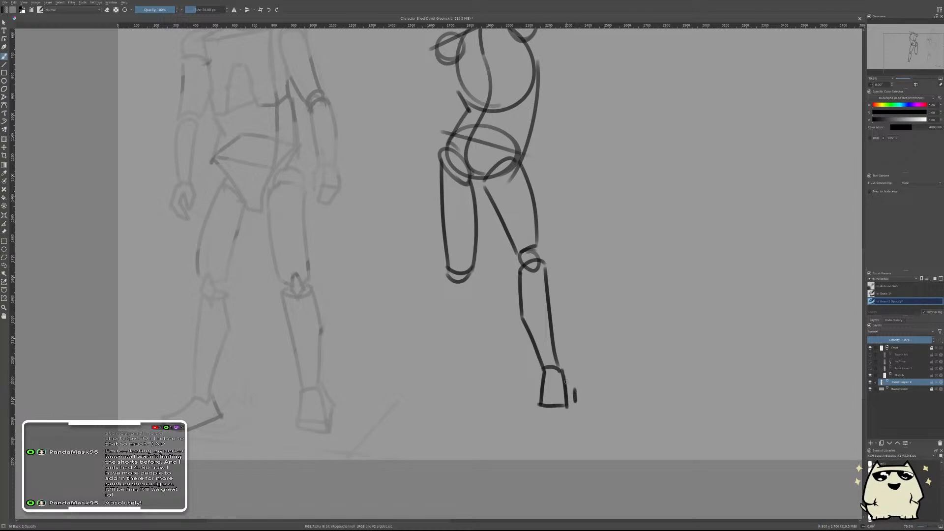
{"action": "left_click_drag", "start_coordinate": [561, 369], "coordinate": [579, 399]}
- Flip the mirrored canvas view back and draw the other lower leg's outer contour, bent at the calf
{"action": "scroll", "coordinate": [608, 367], "scroll_direction": "down", "scroll_amount": 5}
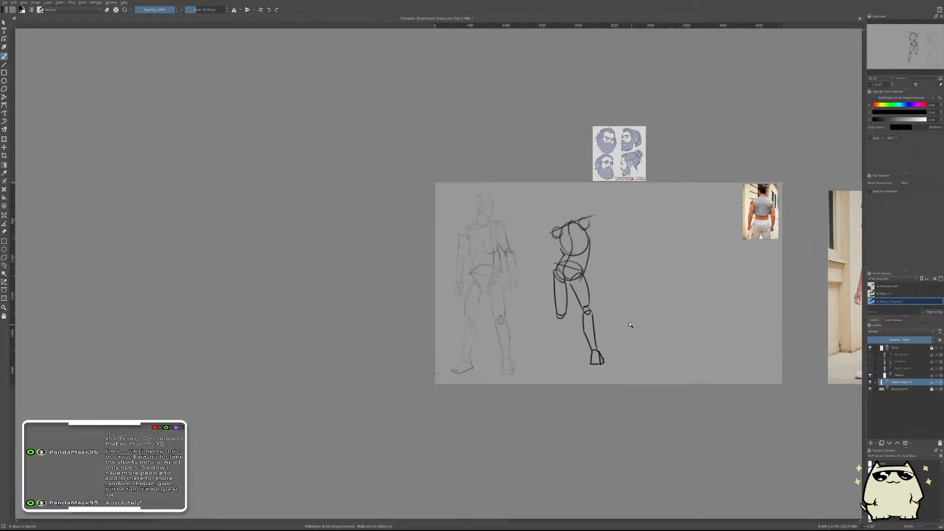
{"action": "scroll", "coordinate": [627, 307], "scroll_direction": "up", "scroll_amount": 2}
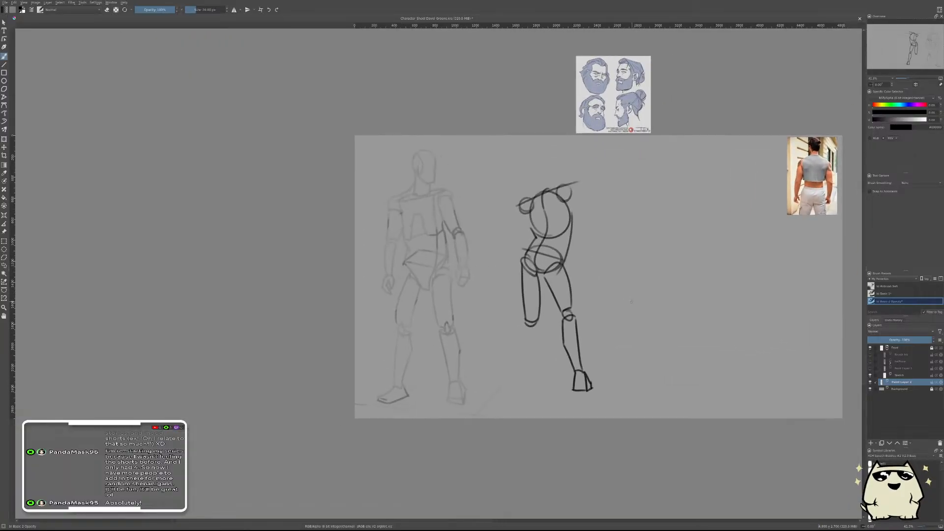
{"action": "key", "text": "m"}
{"action": "left_click_drag", "start_coordinate": [388, 312], "coordinate": [529, 314]}
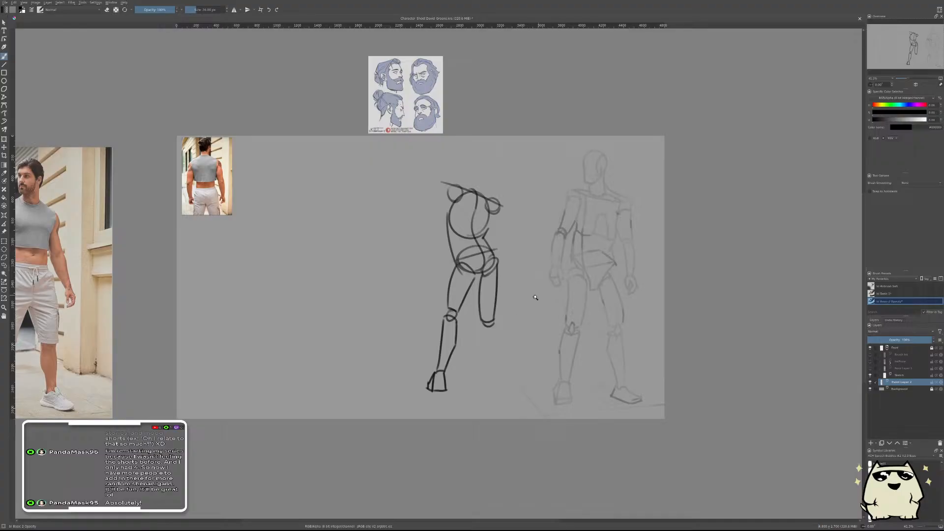
{"action": "scroll", "coordinate": [506, 337], "scroll_direction": "up", "scroll_amount": 2}
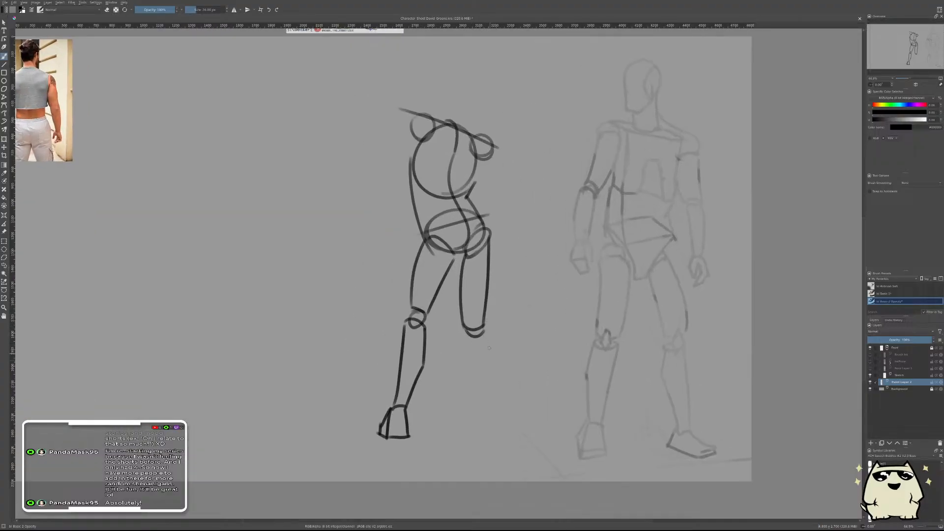
{"action": "mouse_move", "coordinate": [482, 330]}
{"action": "left_mouse_down"}
{"action": "mouse_move", "coordinate": [488, 361]}
{"action": "mouse_move", "coordinate": [477, 409]}
{"action": "left_mouse_up"}
{"action": "left_click_drag", "start_coordinate": [490, 363], "coordinate": [477, 407]}
- Draw that lower leg's inner contour, close it at the ankle and add a block-shaped foot
{"action": "left_click_drag", "start_coordinate": [464, 340], "coordinate": [465, 406]}
{"action": "key", "text": "ctrl+z"}
{"action": "left_click_drag", "start_coordinate": [464, 335], "coordinate": [468, 409]}
{"action": "key", "text": "ctrl+z"}
{"action": "left_click_drag", "start_coordinate": [465, 334], "coordinate": [470, 392]}
{"action": "key", "text": "ctrl+z"}
{"action": "mouse_move", "coordinate": [465, 327]}
{"action": "left_mouse_down"}
{"action": "mouse_move", "coordinate": [467, 409]}
{"action": "mouse_move", "coordinate": [479, 408]}
{"action": "left_mouse_up"}
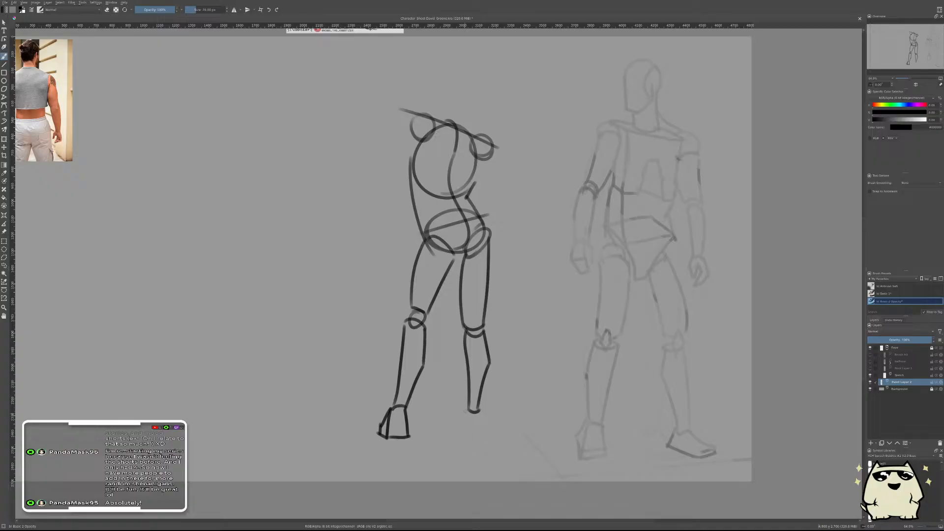
{"action": "mouse_move", "coordinate": [468, 409]}
{"action": "left_mouse_down"}
{"action": "mouse_move", "coordinate": [465, 431]}
{"action": "mouse_move", "coordinate": [481, 412]}
{"action": "mouse_move", "coordinate": [485, 431]}
{"action": "left_mouse_up"}
{"action": "scroll", "coordinate": [478, 432], "scroll_direction": "down", "scroll_amount": 5}
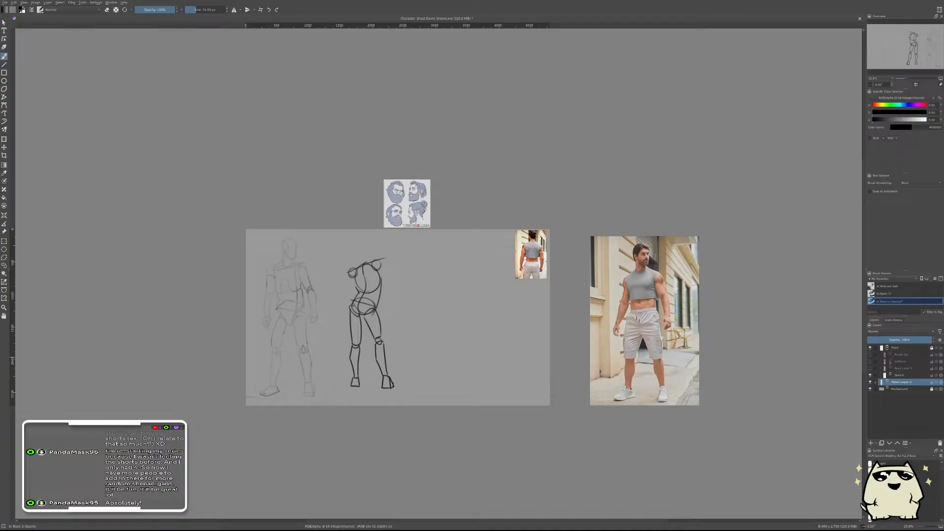
- Draw a circle for the turned figure's cranium above the shoulder line and add a narrow side-plane oval inside it
{"action": "scroll", "coordinate": [366, 276], "scroll_direction": "up", "scroll_amount": 4}
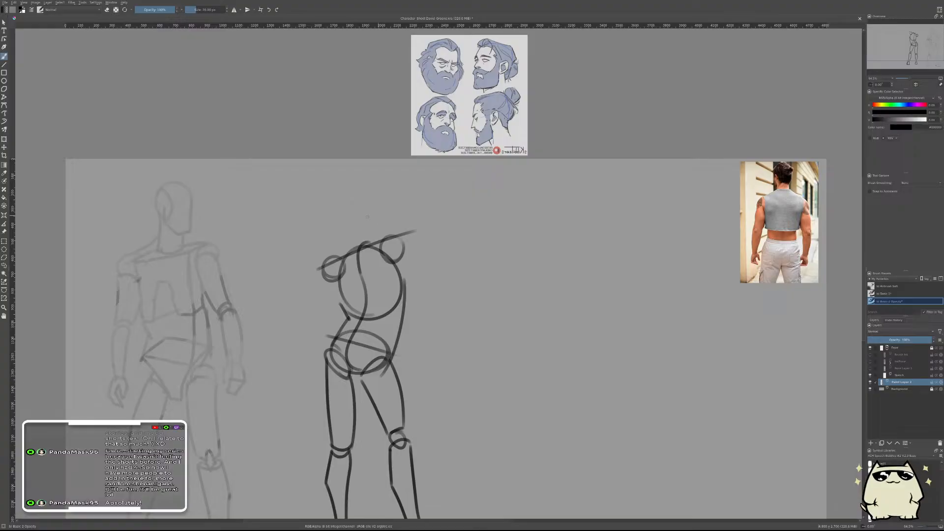
{"action": "mouse_move", "coordinate": [361, 182]}
{"action": "left_mouse_down"}
{"action": "mouse_move", "coordinate": [350, 209]}
{"action": "mouse_move", "coordinate": [359, 190]}
{"action": "left_mouse_up"}
{"action": "key", "text": "ctrl+z"}
{"action": "key", "text": "ctrl+z"}
{"action": "key", "text": "ctrl+z"}
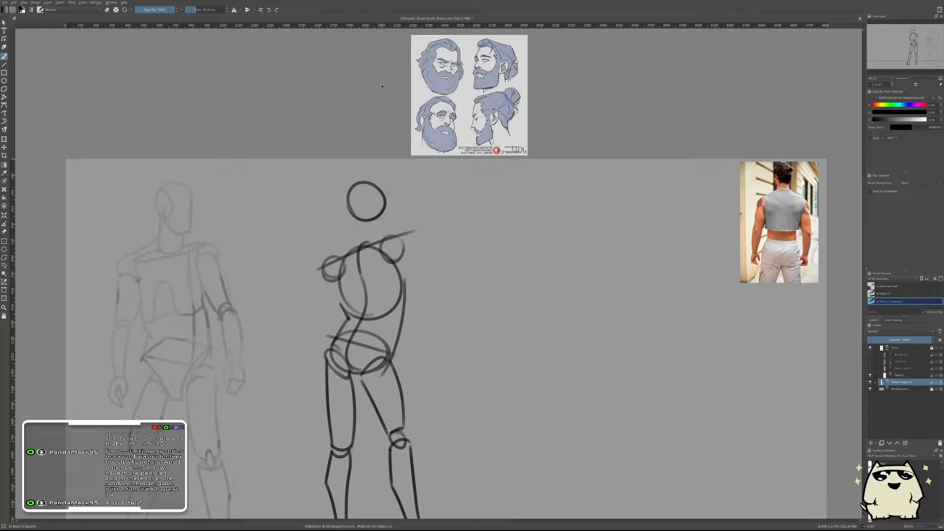
{"action": "left_click_drag", "start_coordinate": [382, 25], "coordinate": [381, 182]}
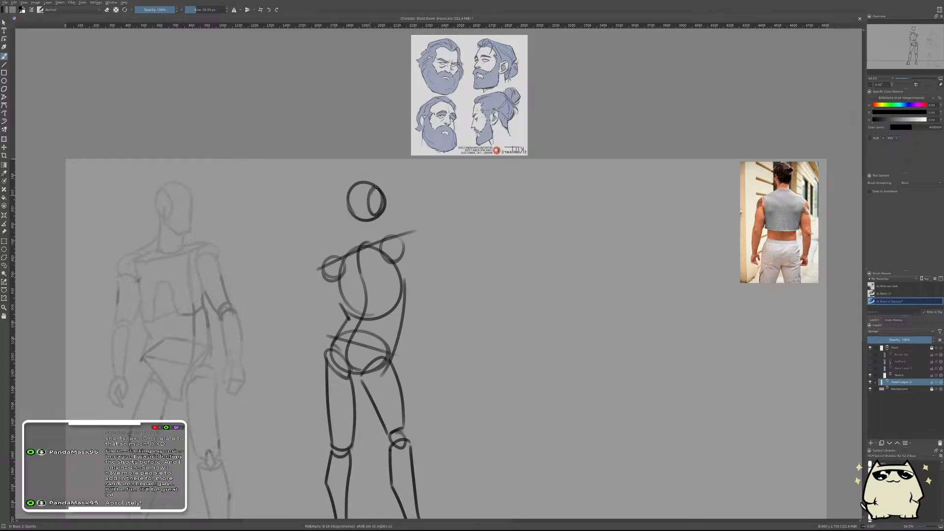
- Add the face line and jaw to the turned figure's head and connect it to the torso with two neck contours
{"action": "mouse_move", "coordinate": [389, 191]}
{"action": "left_mouse_down"}
{"action": "mouse_move", "coordinate": [389, 225]}
{"action": "mouse_move", "coordinate": [367, 205]}
{"action": "mouse_move", "coordinate": [347, 236]}
{"action": "mouse_move", "coordinate": [358, 250]}
{"action": "left_mouse_up"}
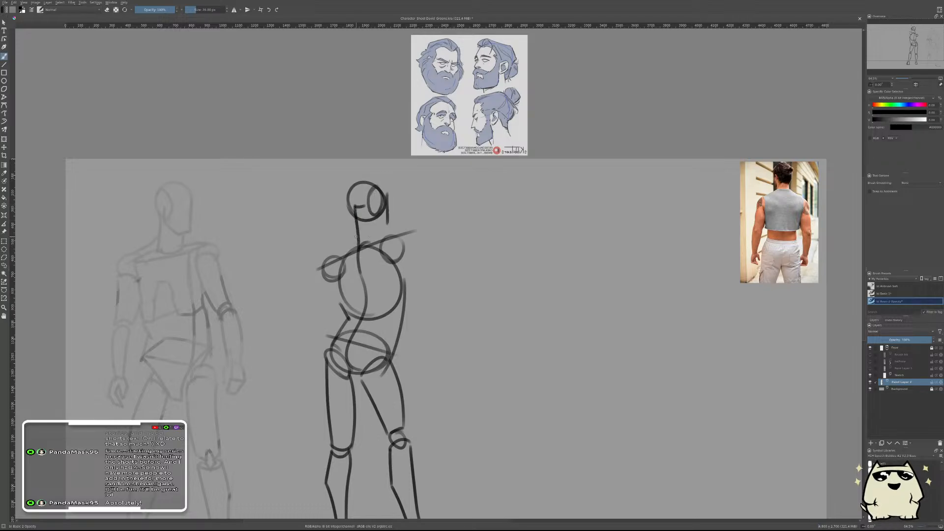
{"action": "key", "text": "ctrl+z"}
{"action": "left_click_drag", "start_coordinate": [356, 209], "coordinate": [352, 253]}
{"action": "mouse_move", "coordinate": [364, 204]}
{"action": "left_mouse_down"}
{"action": "mouse_move", "coordinate": [374, 243]}
{"action": "mouse_move", "coordinate": [379, 223]}
{"action": "left_mouse_up"}
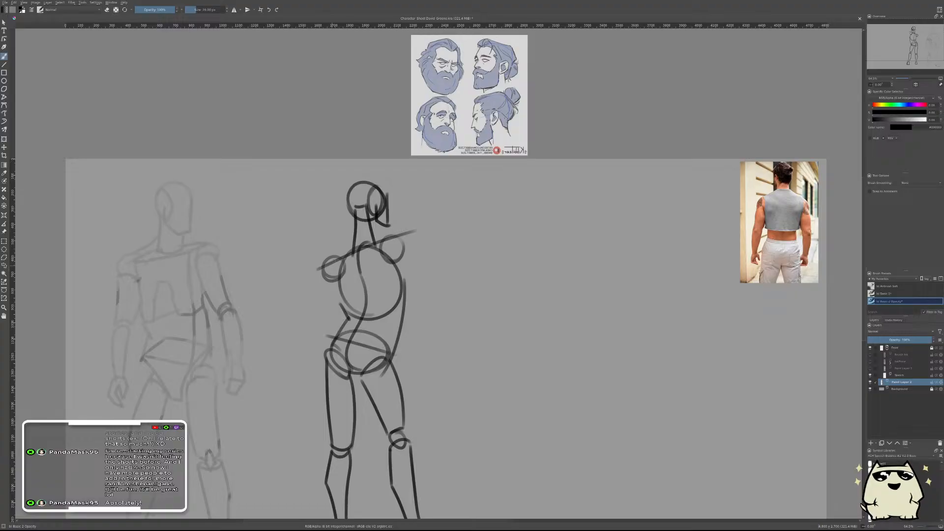
- Draw both contours of the upper arm reaching away from the torso and rough in its forearm lines
{"action": "mouse_move", "coordinate": [424, 274]}
{"action": "left_mouse_down"}
{"action": "mouse_move", "coordinate": [441, 229]}
{"action": "mouse_move", "coordinate": [426, 198]}
{"action": "mouse_move", "coordinate": [444, 251]}
{"action": "left_mouse_up"}
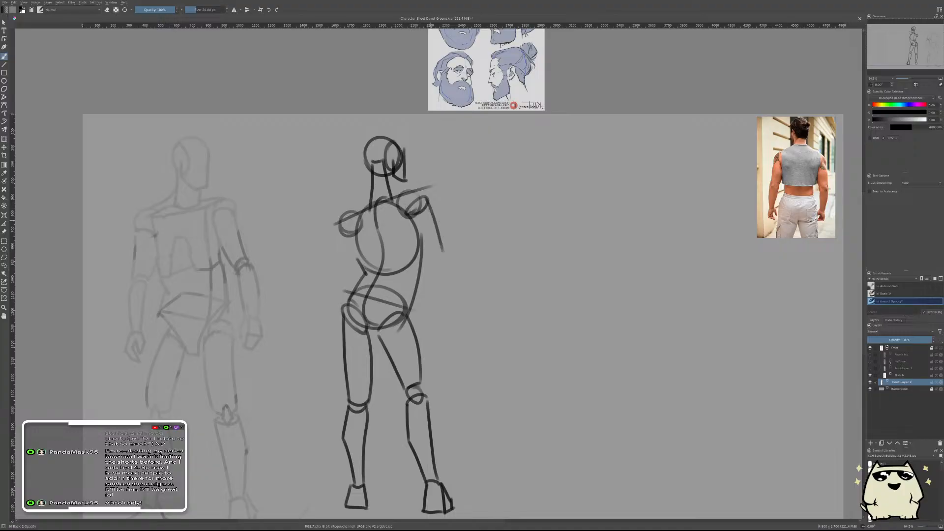
{"action": "key", "text": "ctrl+z"}
{"action": "left_click_drag", "start_coordinate": [429, 197], "coordinate": [452, 268]}
{"action": "mouse_move", "coordinate": [410, 212]}
{"action": "left_mouse_down"}
{"action": "mouse_move", "coordinate": [444, 266]}
{"action": "mouse_move", "coordinate": [451, 259]}
{"action": "mouse_move", "coordinate": [437, 275]}
{"action": "mouse_move", "coordinate": [451, 322]}
{"action": "left_mouse_up"}
{"action": "left_click_drag", "start_coordinate": [451, 253], "coordinate": [461, 311]}
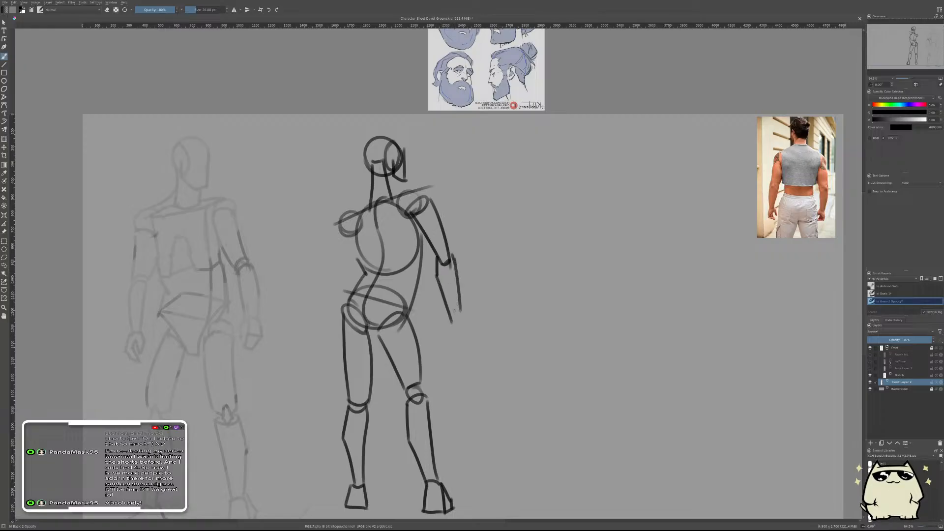
- Redraw that arm's forearm with an elbow joint and tapering contours, and finish it with a blocky fist
{"action": "key", "text": "ctrl+z"}
{"action": "key", "text": "ctrl+z"}
{"action": "left_click_drag", "start_coordinate": [448, 254], "coordinate": [455, 265]}
{"action": "left_click_drag", "start_coordinate": [452, 263], "coordinate": [456, 310]}
{"action": "mouse_move", "coordinate": [437, 272]}
{"action": "left_mouse_down"}
{"action": "mouse_move", "coordinate": [451, 308]}
{"action": "mouse_move", "coordinate": [438, 321]}
{"action": "mouse_move", "coordinate": [444, 330]}
{"action": "mouse_move", "coordinate": [459, 308]}
{"action": "mouse_move", "coordinate": [453, 329]}
{"action": "left_mouse_up"}
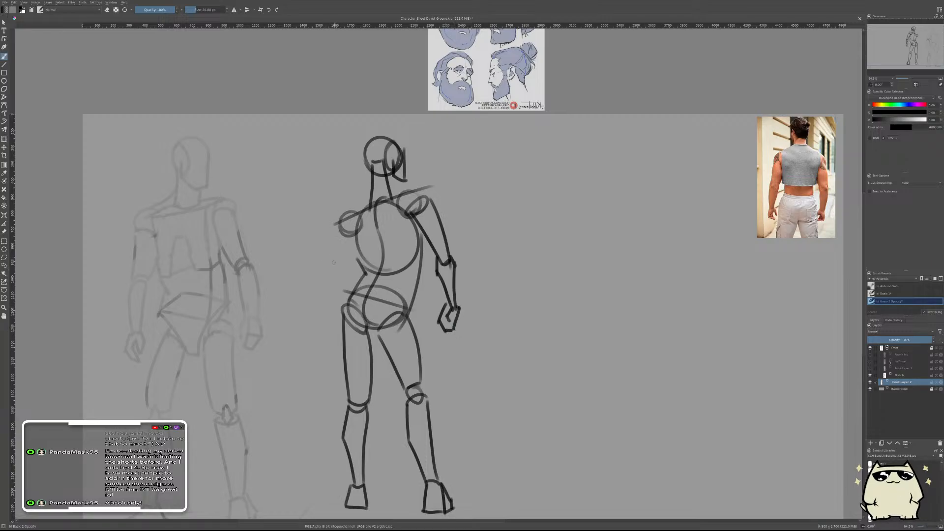
- Draw the other arm in the mirrored canvas view, with a straight upper arm and a forearm passing by the hip, and flip the view back
{"action": "key", "text": "m"}
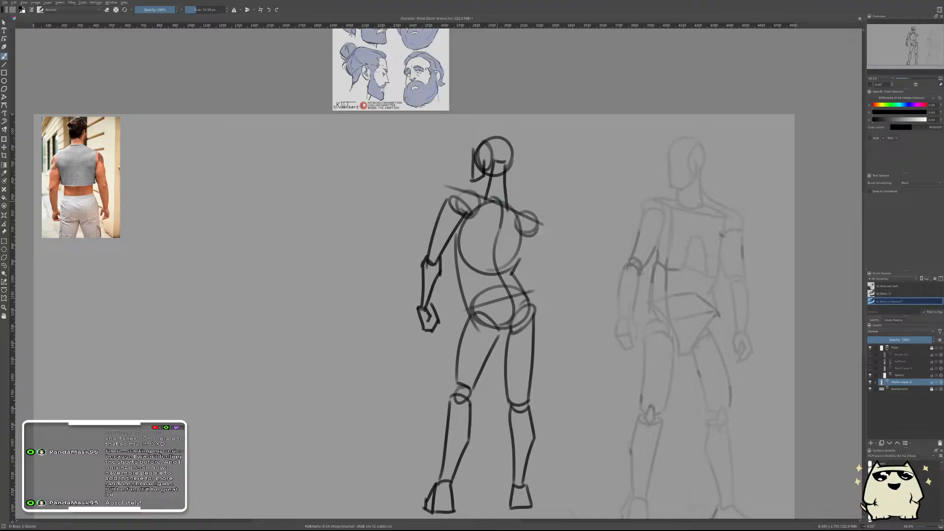
{"action": "left_click_drag", "start_coordinate": [488, 201], "coordinate": [506, 213]}
{"action": "scroll", "coordinate": [513, 182], "scroll_direction": "up", "scroll_amount": 2}
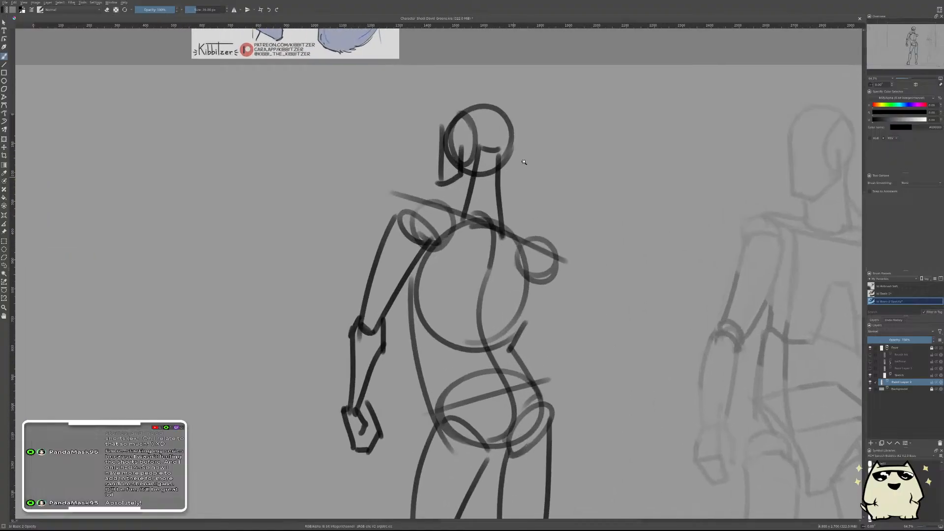
{"action": "scroll", "coordinate": [609, 205], "scroll_direction": "down", "scroll_amount": 1}
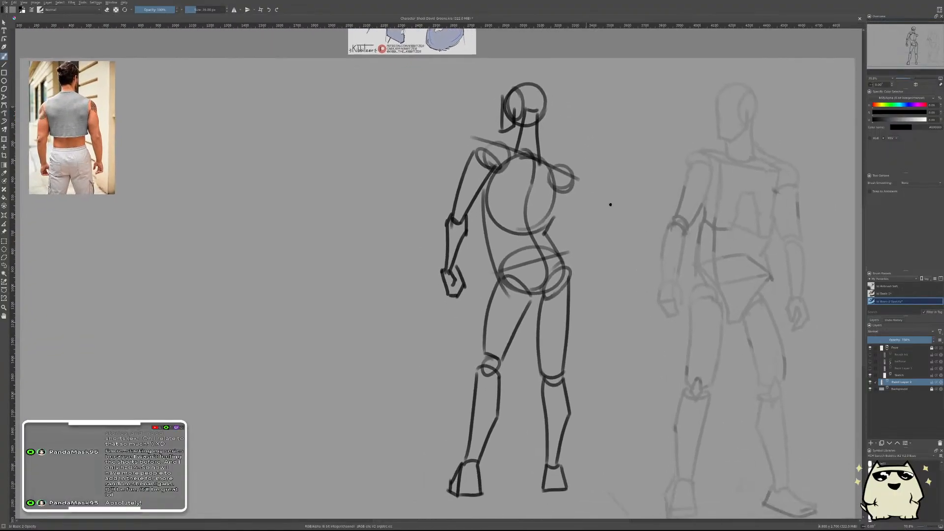
{"action": "scroll", "coordinate": [611, 215], "scroll_direction": "up", "scroll_amount": 1}
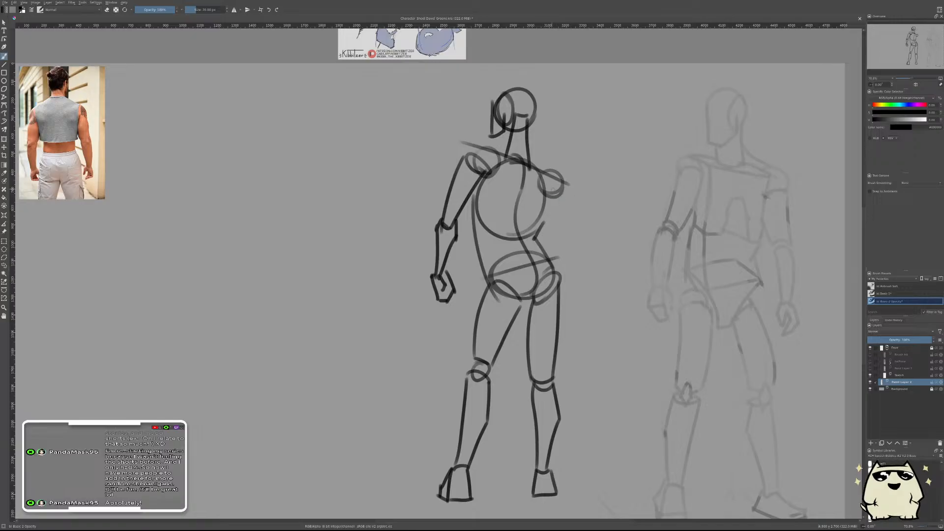
{"action": "mouse_move", "coordinate": [548, 191]}
{"action": "left_mouse_down"}
{"action": "mouse_move", "coordinate": [563, 187]}
{"action": "mouse_move", "coordinate": [555, 242]}
{"action": "mouse_move", "coordinate": [543, 243]}
{"action": "mouse_move", "coordinate": [545, 208]}
{"action": "left_mouse_up"}
{"action": "key", "text": "ctrl+z"}
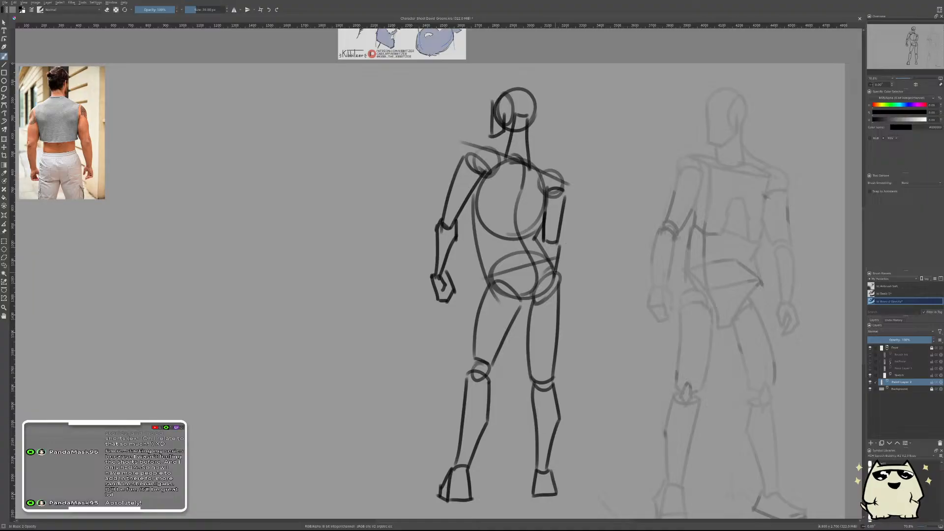
{"action": "scroll", "coordinate": [612, 241], "scroll_direction": "down", "scroll_amount": 3}
{"action": "mouse_move", "coordinate": [612, 249]}
{"action": "left_mouse_down"}
{"action": "mouse_move", "coordinate": [585, 231]}
{"action": "mouse_move", "coordinate": [569, 257]}
{"action": "left_mouse_up"}
{"action": "left_click_drag", "start_coordinate": [637, 216], "coordinate": [619, 254]}
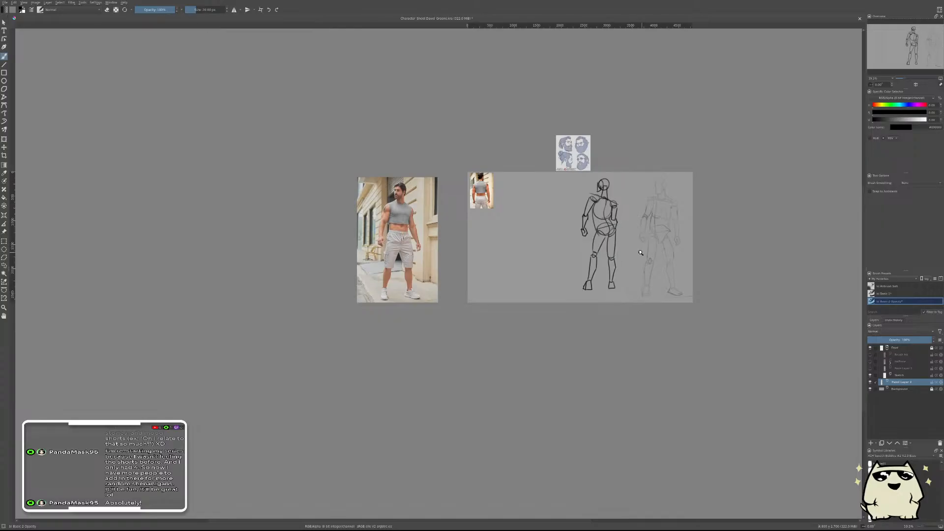
{"action": "key", "text": "m"}
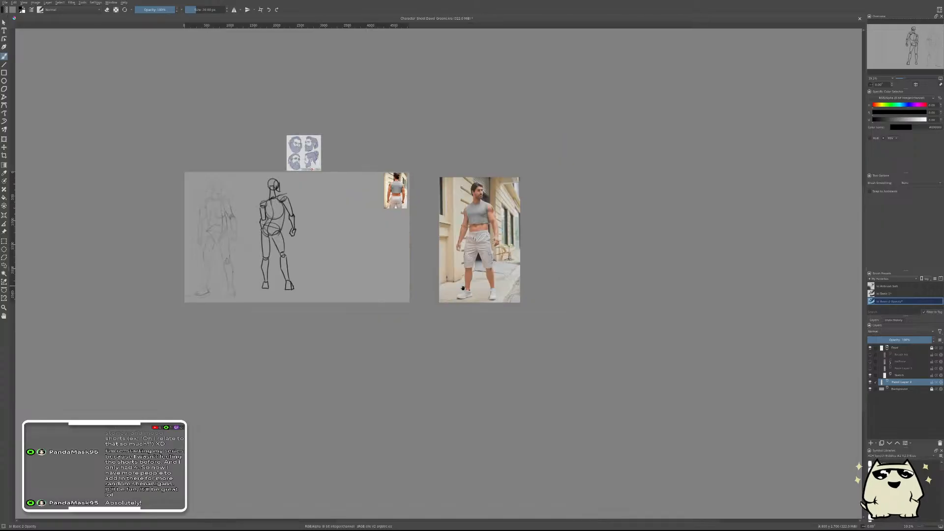
{"action": "left_click_drag", "start_coordinate": [448, 262], "coordinate": [493, 270]}
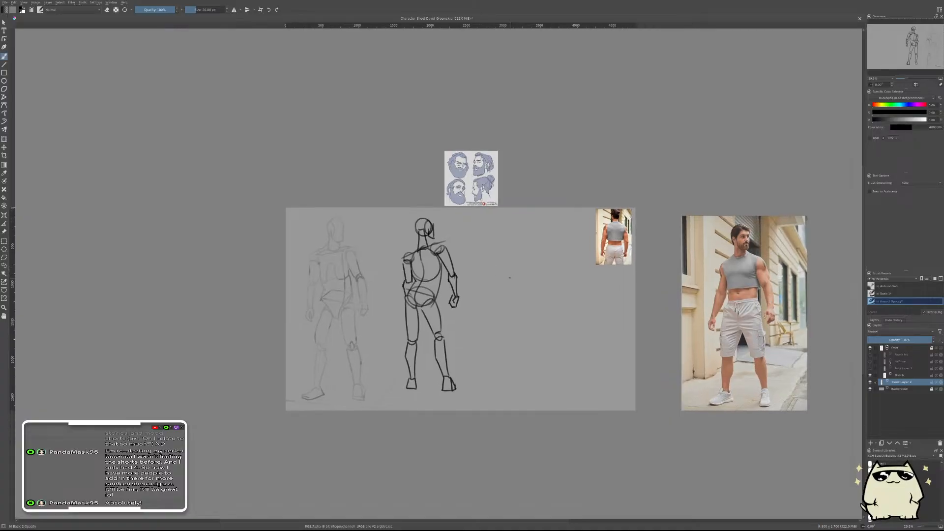
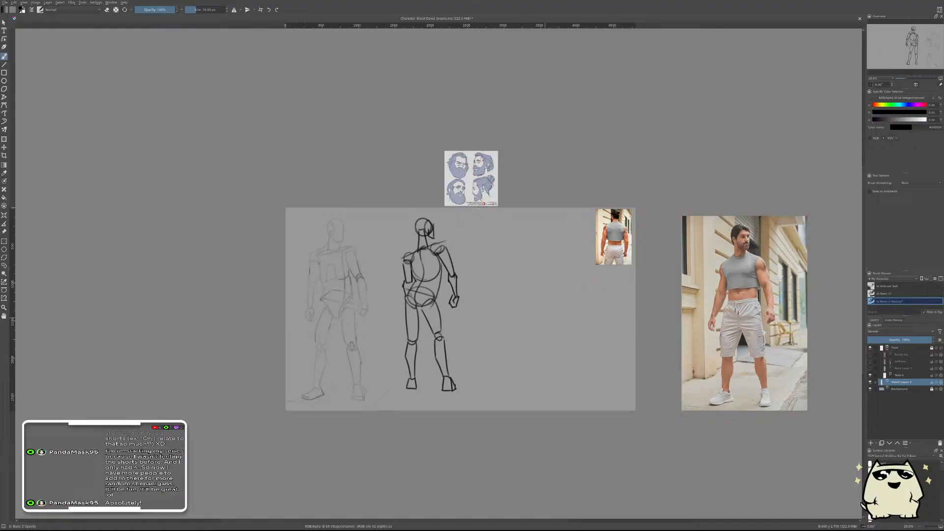
- Collapse the front view's layer group and fade the turned figure's construction lines with a large eraser
{"action": "left_click_drag", "start_coordinate": [512, 314], "coordinate": [548, 276]}
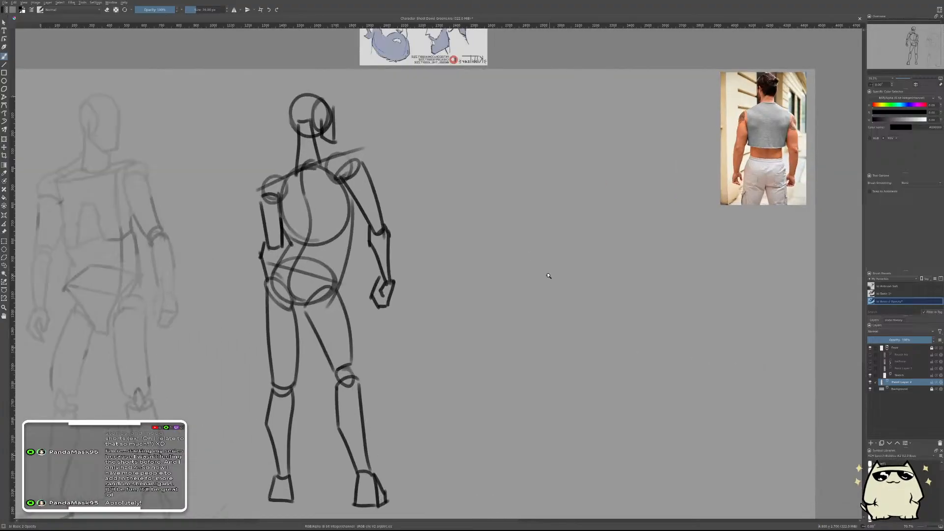
{"action": "left_click", "coordinate": [887, 348]}
{"action": "mouse_move", "coordinate": [487, 308]}
{"action": "left_mouse_down"}
{"action": "mouse_move", "coordinate": [659, 295]}
{"action": "mouse_move", "coordinate": [668, 285]}
{"action": "left_mouse_up"}
{"action": "left_click_drag", "start_coordinate": [687, 236], "coordinate": [717, 236]}
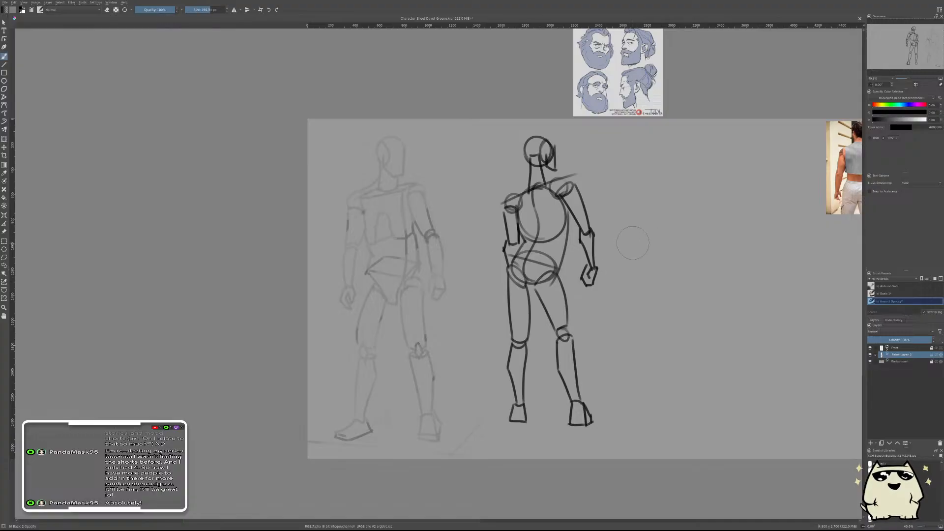
{"action": "key", "text": "e"}
{"action": "mouse_move", "coordinate": [538, 145]}
{"action": "left_mouse_down"}
{"action": "mouse_move", "coordinate": [535, 206]}
{"action": "mouse_move", "coordinate": [553, 288]}
{"action": "mouse_move", "coordinate": [538, 410]}
{"action": "mouse_move", "coordinate": [572, 393]}
{"action": "mouse_move", "coordinate": [587, 214]}
{"action": "left_mouse_up"}
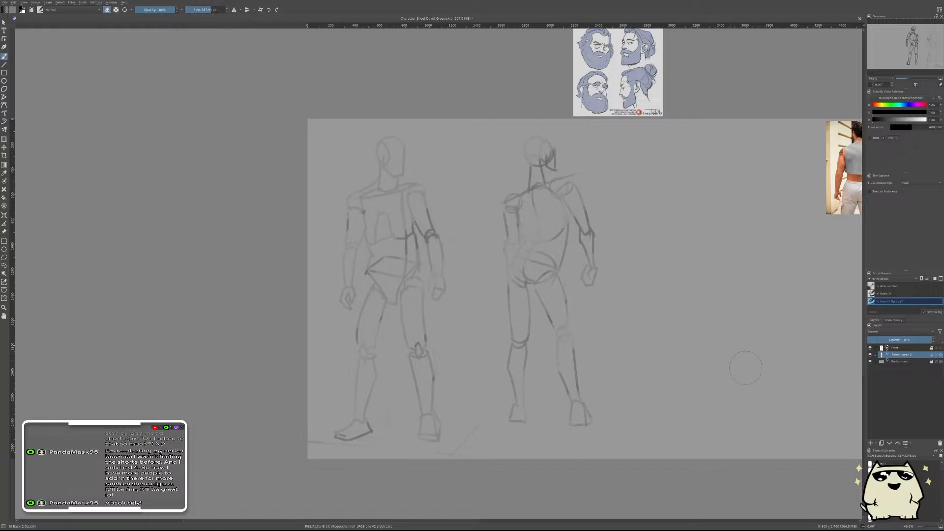
- Switch from erasing back to painting and reduce the brush size, trying test strokes beside the turned figure
{"action": "key", "text": "e"}
{"action": "right_click", "coordinate": [206, 10]}
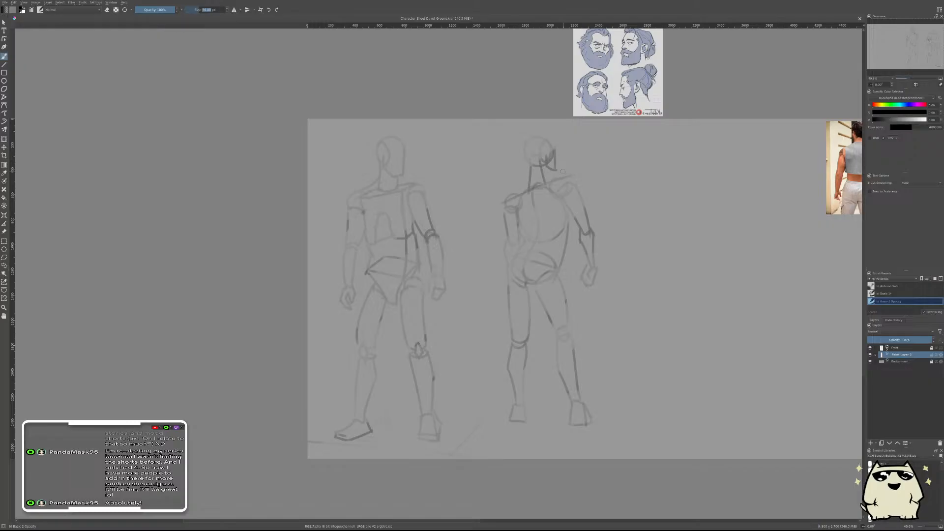
{"action": "type", "text": "10"}
{"action": "key", "text": "Return"}
{"action": "mouse_move", "coordinate": [567, 190]}
{"action": "left_mouse_down"}
{"action": "mouse_move", "coordinate": [580, 179]}
{"action": "mouse_move", "coordinate": [627, 207]}
{"action": "left_mouse_up"}
{"action": "key", "text": "ctrl+z"}
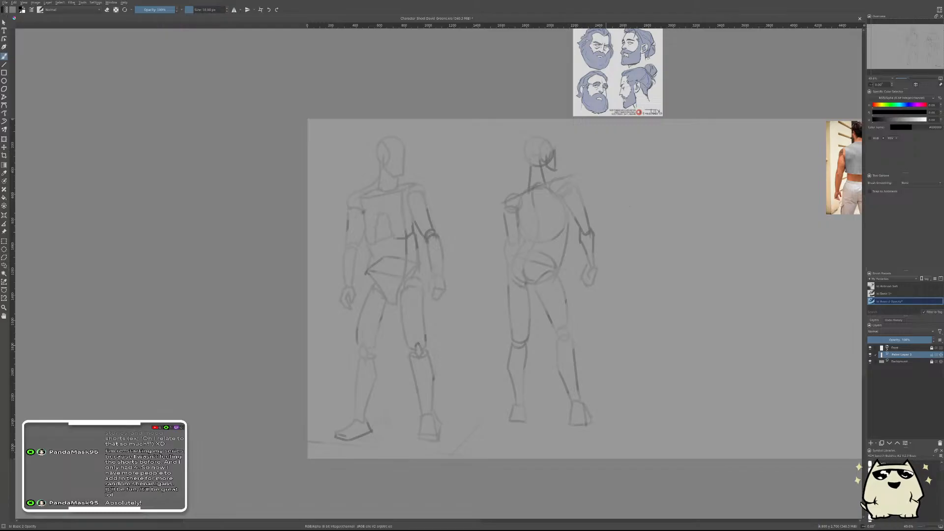
{"action": "left_click_drag", "start_coordinate": [511, 189], "coordinate": [540, 169]}
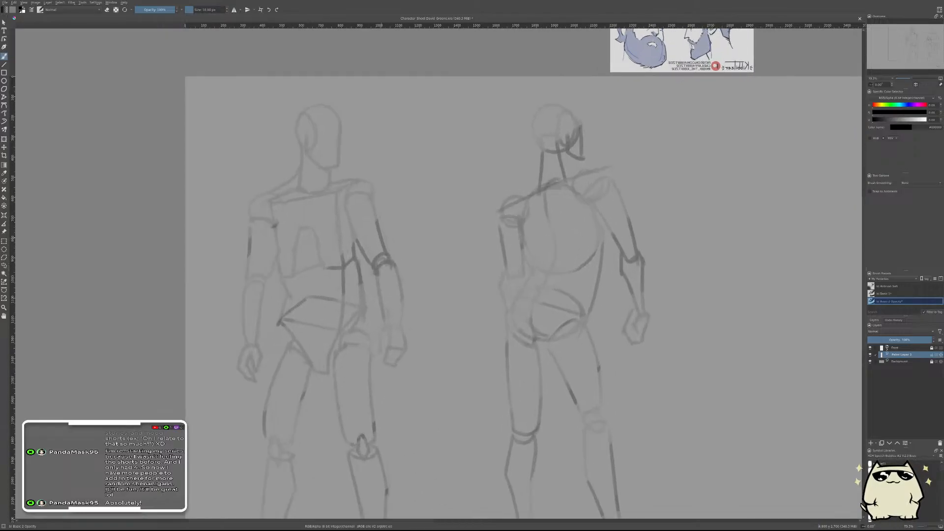
{"action": "left_click", "coordinate": [195, 9]}
{"action": "key", "text": "Return"}
{"action": "mouse_move", "coordinate": [719, 197]}
{"action": "left_mouse_down"}
{"action": "mouse_move", "coordinate": [738, 224]}
{"action": "mouse_move", "coordinate": [645, 204]}
{"action": "left_mouse_up"}
{"action": "key", "text": "ctrl+z"}
- Rename the paint layer that holds the turned figure's construction sketch
{"action": "double_click", "coordinate": [912, 356]}
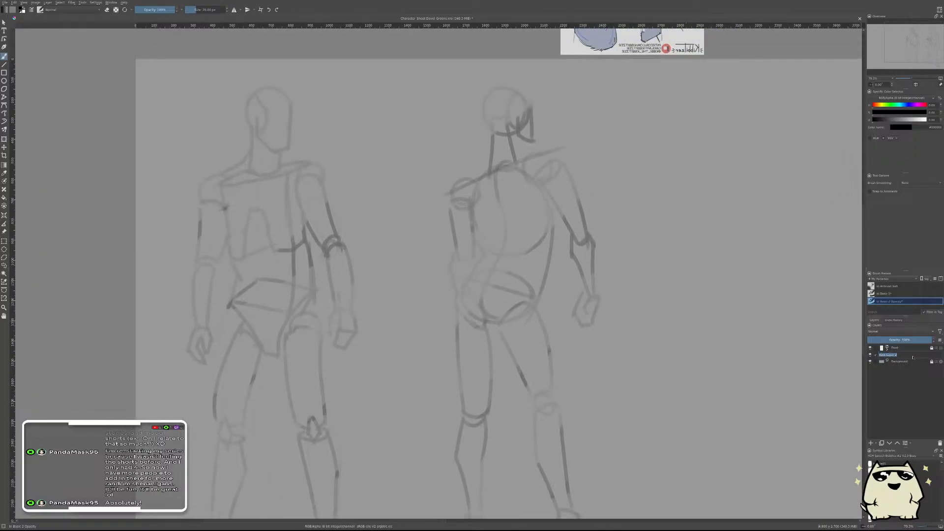
{"action": "type", "text": "Skul"}
{"action": "key", "text": "Return"}
{"action": "mouse_move", "coordinate": [604, 161]}
{"action": "left_mouse_down"}
{"action": "mouse_move", "coordinate": [581, 209]}
{"action": "mouse_move", "coordinate": [598, 183]}
{"action": "left_mouse_up"}
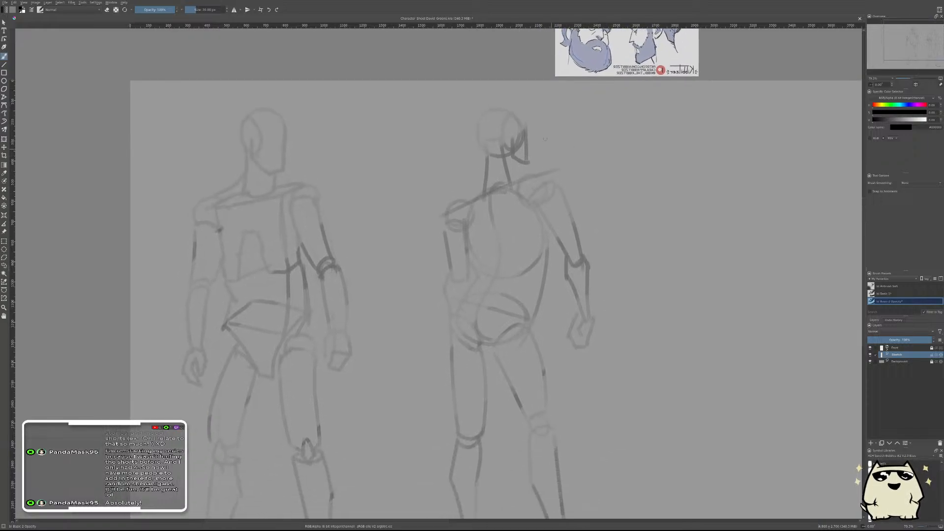
{"action": "left_click_drag", "start_coordinate": [531, 123], "coordinate": [573, 223]}
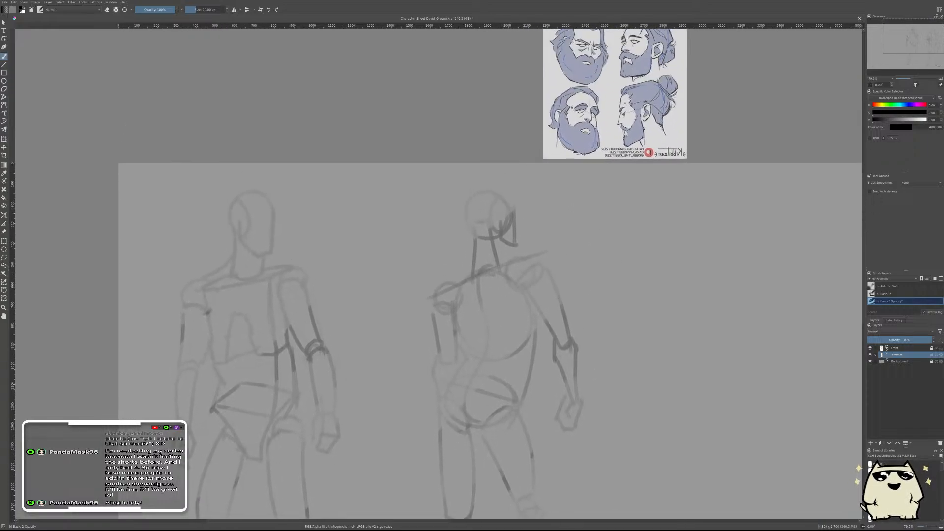
{"action": "left_click_drag", "start_coordinate": [490, 218], "coordinate": [490, 177]}
{"action": "mouse_move", "coordinate": [466, 246]}
{"action": "left_mouse_down"}
{"action": "mouse_move", "coordinate": [465, 215]}
{"action": "mouse_move", "coordinate": [491, 246]}
{"action": "left_mouse_up"}
{"action": "key", "text": "ctrl+z"}
{"action": "key", "text": "ctrl+z"}
{"action": "mouse_move", "coordinate": [528, 207]}
{"action": "left_mouse_down"}
{"action": "mouse_move", "coordinate": [464, 220]}
{"action": "mouse_move", "coordinate": [533, 209]}
{"action": "mouse_move", "coordinate": [448, 200]}
{"action": "left_mouse_up"}
{"action": "key", "text": "ctrl+z"}
{"action": "key", "text": "ctrl+z"}
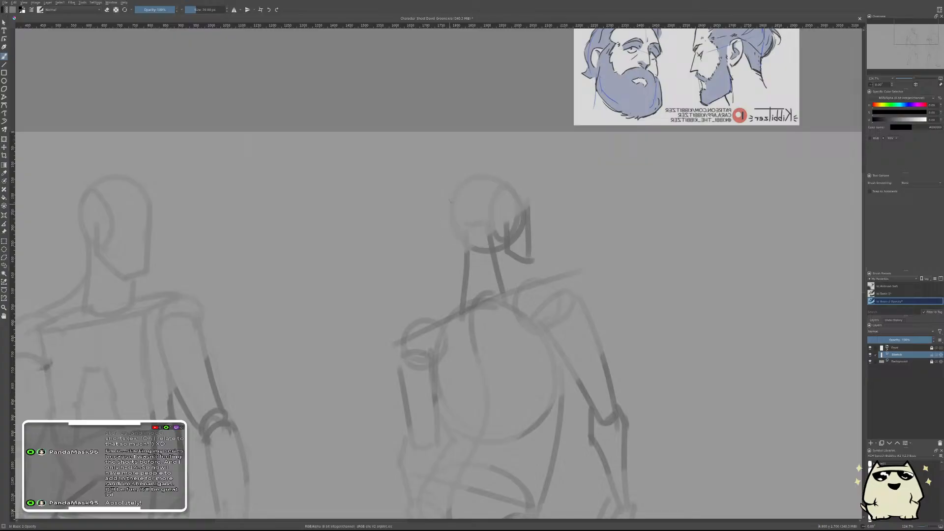
- Redraw the turned head over the faded sketch with a bold cranium circle, a face line and an angled jaw
{"action": "mouse_move", "coordinate": [514, 178]}
{"action": "left_mouse_down"}
{"action": "mouse_move", "coordinate": [484, 240]}
{"action": "mouse_move", "coordinate": [521, 237]}
{"action": "mouse_move", "coordinate": [534, 258]}
{"action": "left_mouse_up"}
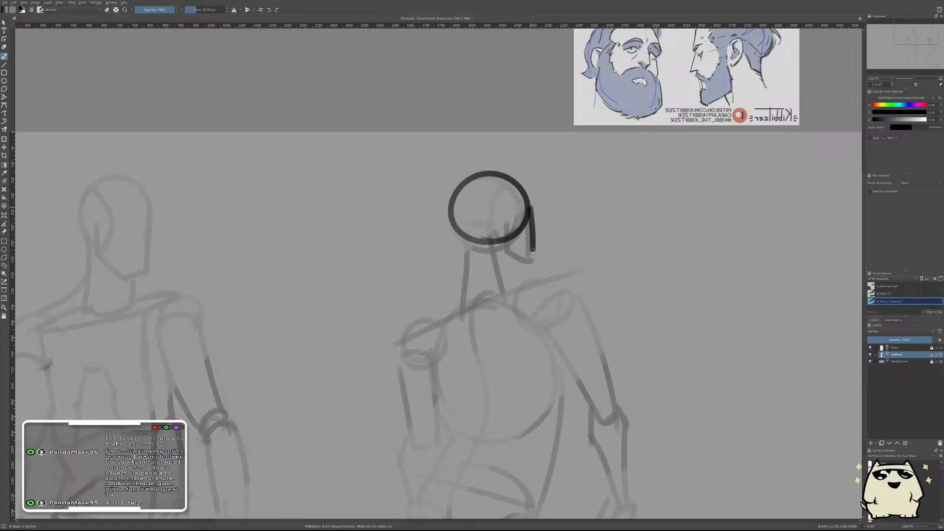
{"action": "mouse_move", "coordinate": [504, 219]}
{"action": "left_mouse_down"}
{"action": "mouse_move", "coordinate": [509, 241]}
{"action": "mouse_move", "coordinate": [530, 260]}
{"action": "mouse_move", "coordinate": [497, 264]}
{"action": "left_mouse_up"}
{"action": "key", "text": "ctrl+z"}
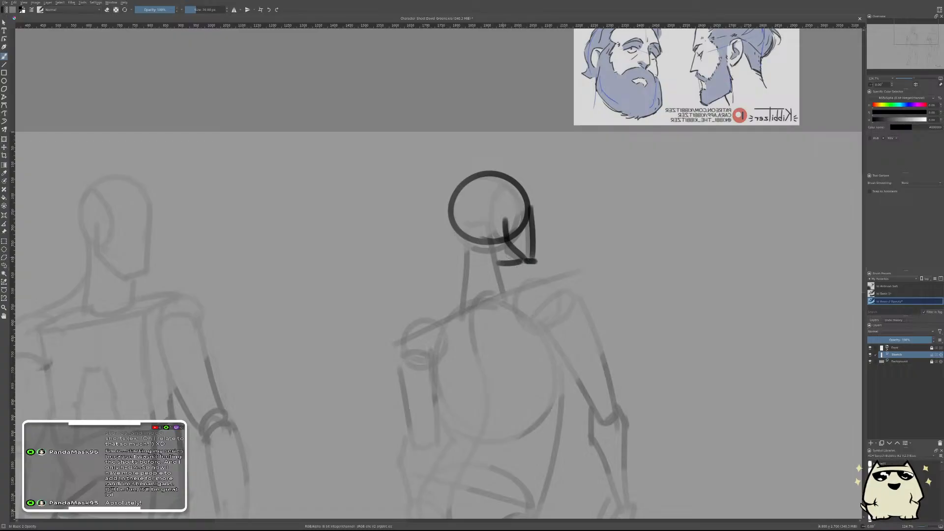
- Draw the nape line, the neck's rear contour and a curved neck base below the bold head circle
{"action": "mouse_move", "coordinate": [459, 225]}
{"action": "left_mouse_down"}
{"action": "mouse_move", "coordinate": [485, 225]}
{"action": "mouse_move", "coordinate": [517, 295]}
{"action": "left_mouse_up"}
{"action": "left_click_drag", "start_coordinate": [451, 311], "coordinate": [503, 297]}
{"action": "key", "text": "ctrl+z"}
{"action": "left_click_drag", "start_coordinate": [460, 225], "coordinate": [455, 296]}
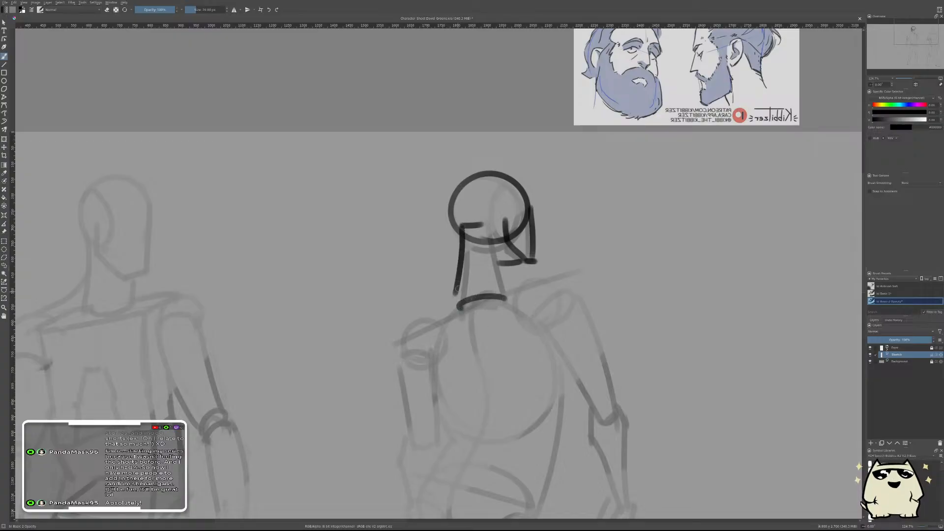
{"action": "key", "text": "ctrl+z"}
{"action": "left_click_drag", "start_coordinate": [460, 225], "coordinate": [462, 301]}
{"action": "left_click_drag", "start_coordinate": [485, 224], "coordinate": [503, 295]}
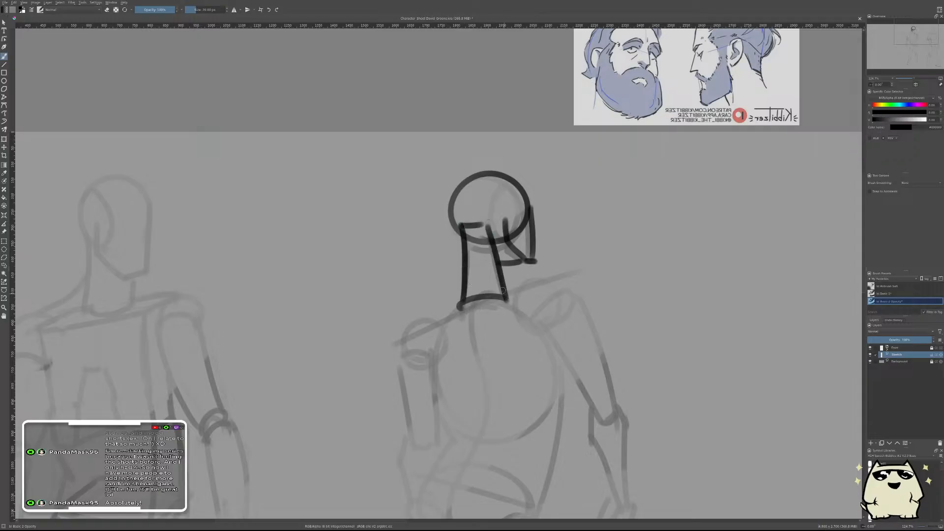
{"action": "key", "text": "ctrl+z"}
{"action": "left_click_drag", "start_coordinate": [482, 225], "coordinate": [503, 292]}
{"action": "key", "text": "ctrl+z"}
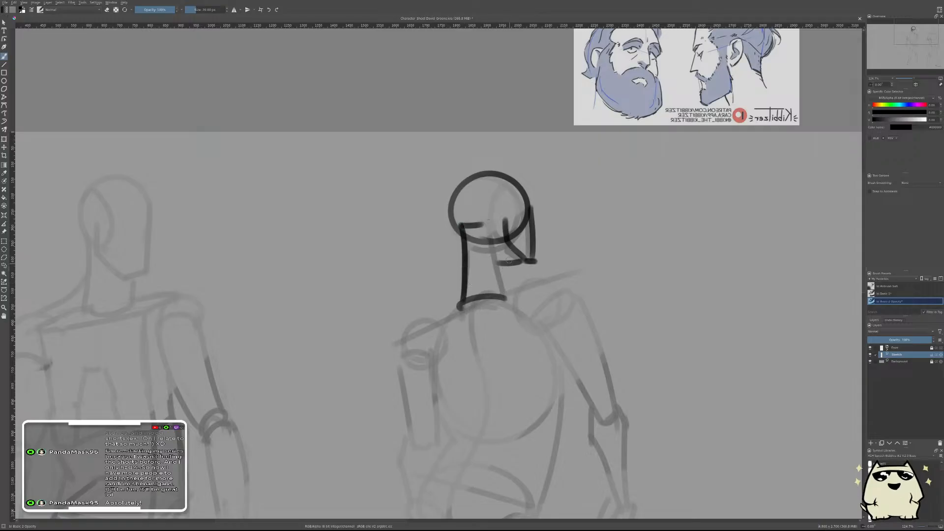
- Draw the neck's front contour and the slanted jaw edge above it, and erase the circle's arc inside the neck
{"action": "left_click_drag", "start_coordinate": [510, 255], "coordinate": [506, 297]}
{"action": "left_click_drag", "start_coordinate": [486, 228], "coordinate": [512, 264]}
{"action": "key", "text": "ctrl+z"}
{"action": "left_click_drag", "start_coordinate": [485, 227], "coordinate": [514, 261]}
{"action": "key", "text": "ctrl+z"}
{"action": "left_click_drag", "start_coordinate": [485, 224], "coordinate": [511, 261]}
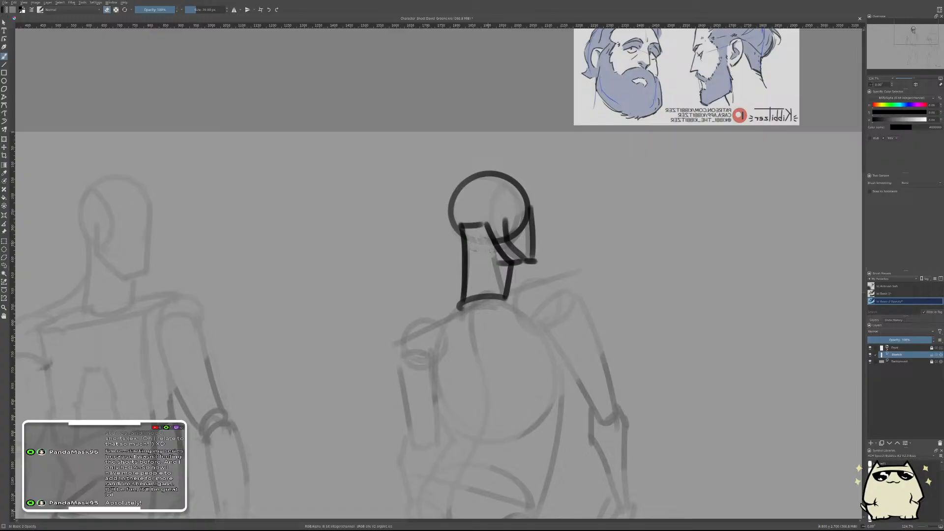
- Draw a curved side-plane line from the nape's front corner up to the top of the head circle
{"action": "scroll", "coordinate": [604, 249], "scroll_direction": "down", "scroll_amount": 5}
{"action": "scroll", "coordinate": [589, 246], "scroll_direction": "up", "scroll_amount": 5}
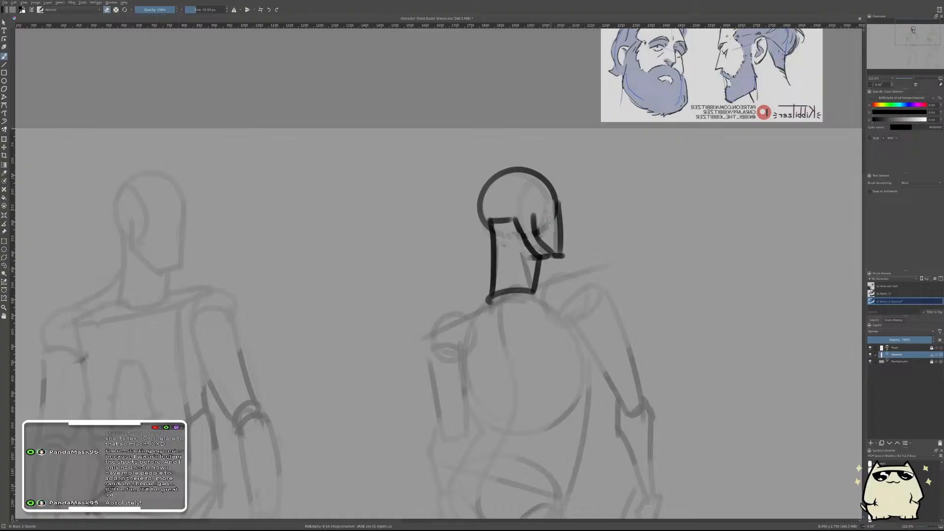
{"action": "left_click_drag", "start_coordinate": [519, 221], "coordinate": [538, 183]}
{"action": "key", "text": "ctrl+z"}
{"action": "left_click_drag", "start_coordinate": [517, 220], "coordinate": [535, 181]}
{"action": "key", "text": "ctrl+z"}
{"action": "left_click_drag", "start_coordinate": [516, 221], "coordinate": [529, 184]}
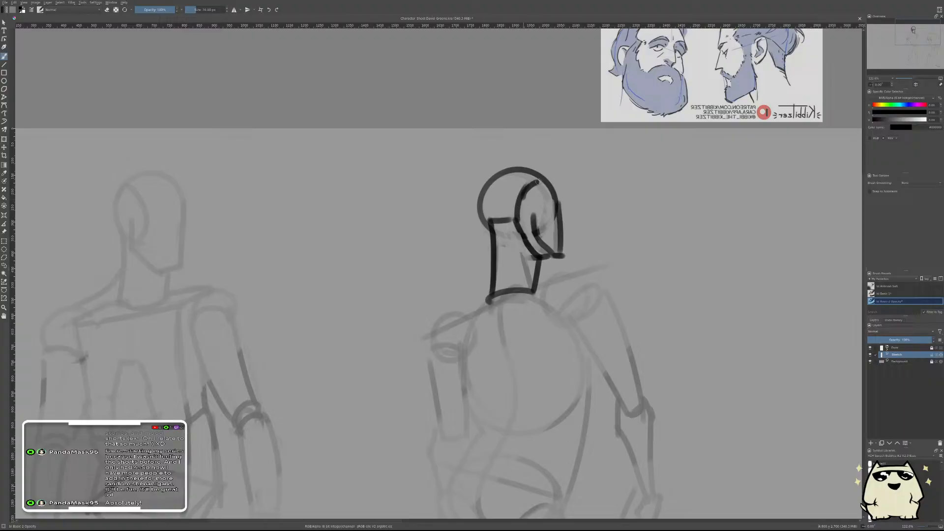
- Mirror the canvas view and examine the turned figure's proportions against the front view and the reference images
{"action": "scroll", "coordinate": [600, 243], "scroll_direction": "down", "scroll_amount": 6}
{"action": "scroll", "coordinate": [617, 212], "scroll_direction": "up", "scroll_amount": 3}
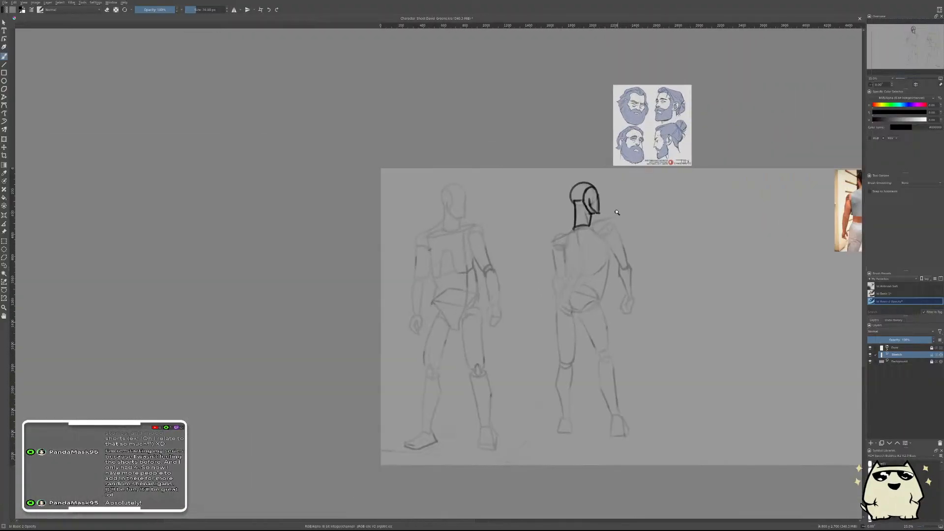
{"action": "scroll", "coordinate": [612, 214], "scroll_direction": "up", "scroll_amount": 2}
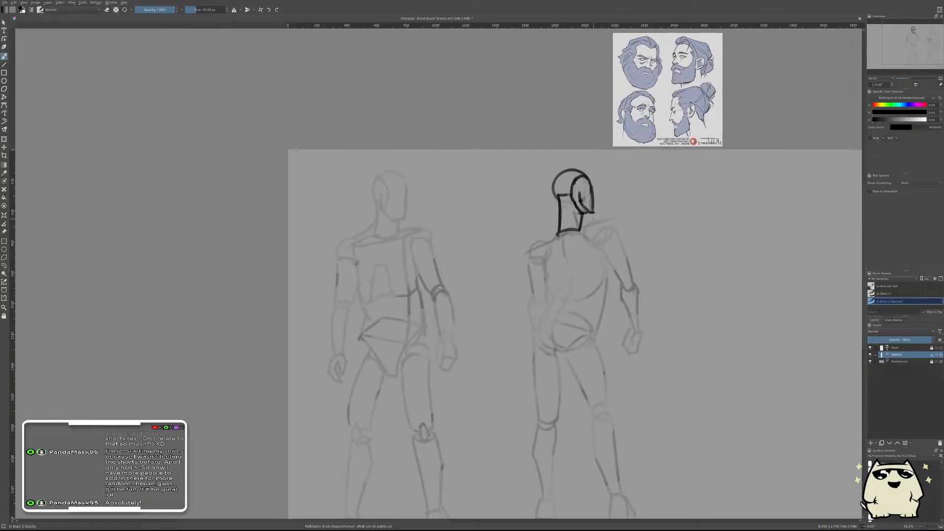
{"action": "key", "text": "m"}
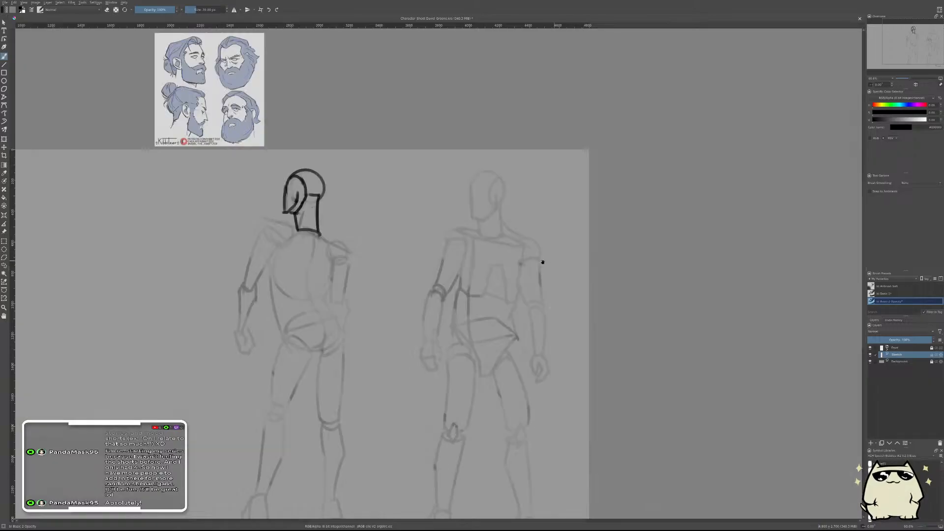
{"action": "left_click_drag", "start_coordinate": [542, 264], "coordinate": [709, 262]}
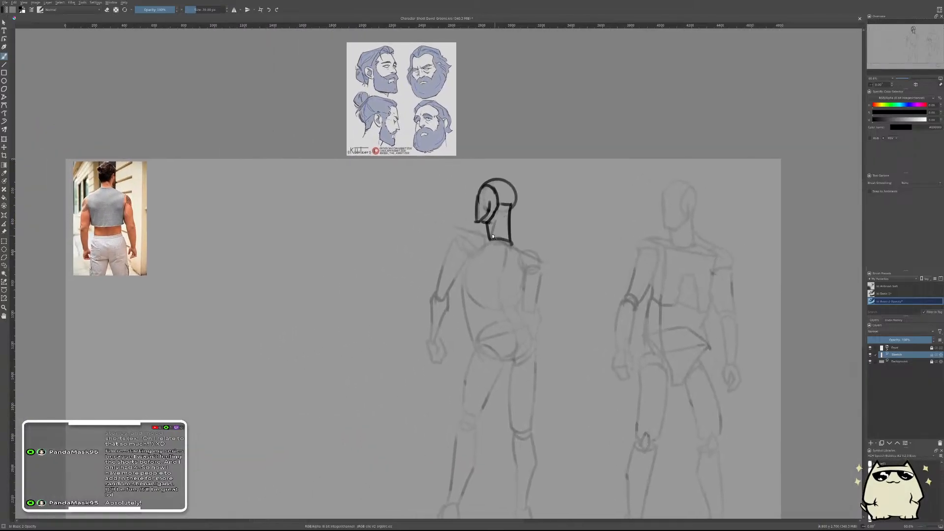
{"action": "scroll", "coordinate": [492, 237], "scroll_direction": "up", "scroll_amount": 2}
{"action": "scroll", "coordinate": [543, 226], "scroll_direction": "down", "scroll_amount": 5}
{"action": "scroll", "coordinate": [539, 243], "scroll_direction": "up", "scroll_amount": 4}
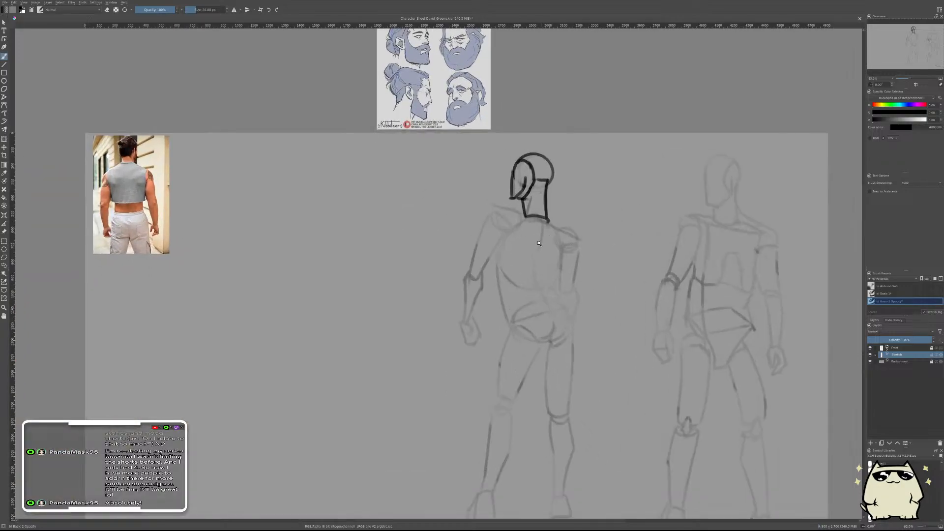
{"action": "scroll", "coordinate": [538, 243], "scroll_direction": "up", "scroll_amount": 2}
{"action": "scroll", "coordinate": [484, 210], "scroll_direction": "down", "scroll_amount": 2}
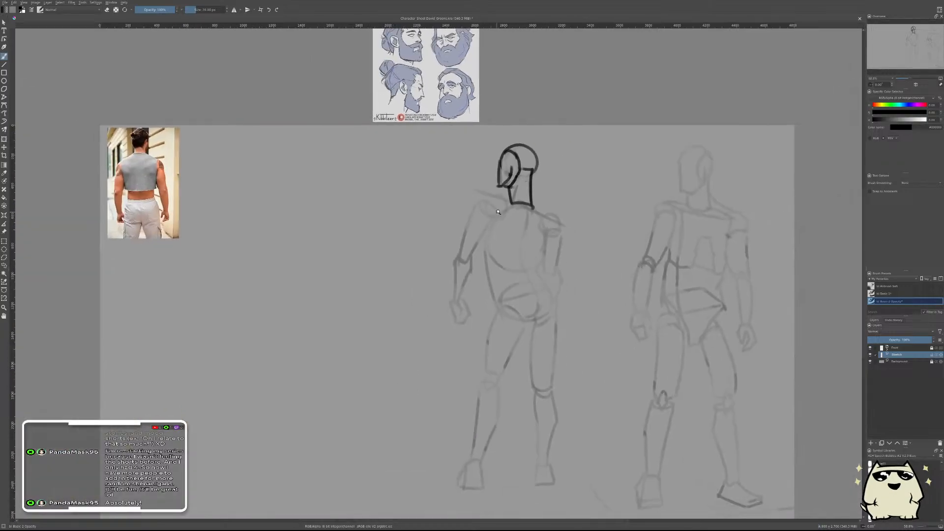
{"action": "scroll", "coordinate": [490, 211], "scroll_direction": "up", "scroll_amount": 2}
{"action": "mouse_move", "coordinate": [497, 198]}
{"action": "left_mouse_down"}
{"action": "mouse_move", "coordinate": [475, 212]}
{"action": "mouse_move", "coordinate": [477, 203]}
{"action": "mouse_move", "coordinate": [590, 218]}
{"action": "left_mouse_up"}
{"action": "key", "text": "ctrl+z"}
{"action": "key", "text": "ctrl+z"}
{"action": "mouse_move", "coordinate": [497, 193]}
{"action": "left_mouse_down"}
{"action": "mouse_move", "coordinate": [603, 223]}
{"action": "mouse_move", "coordinate": [587, 217]}
{"action": "mouse_move", "coordinate": [570, 227]}
{"action": "left_mouse_up"}
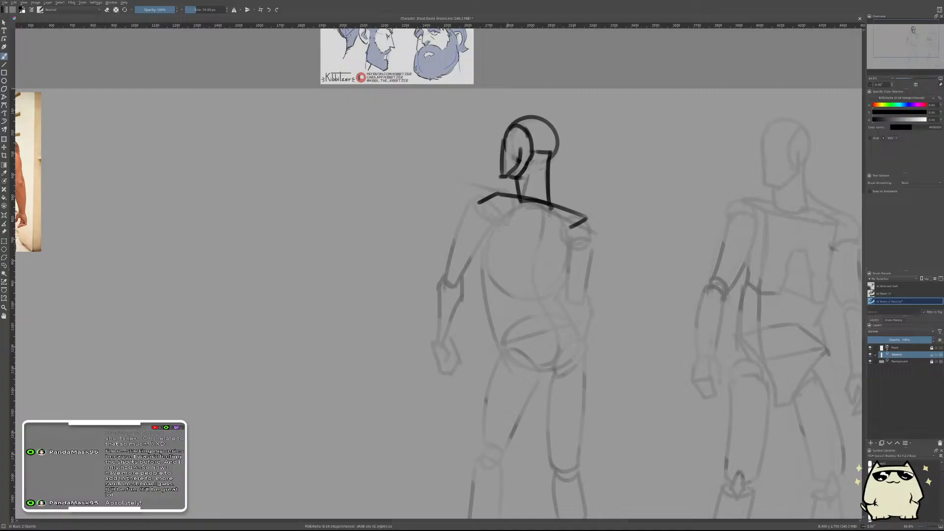
{"action": "left_click_drag", "start_coordinate": [516, 194], "coordinate": [495, 276]}
{"action": "key", "text": "ctrl+z"}
{"action": "left_click_drag", "start_coordinate": [500, 197], "coordinate": [513, 255]}
{"action": "key", "text": "ctrl+z"}
{"action": "left_click_drag", "start_coordinate": [500, 194], "coordinate": [513, 273]}
{"action": "scroll", "coordinate": [549, 288], "scroll_direction": "down", "scroll_amount": 5}
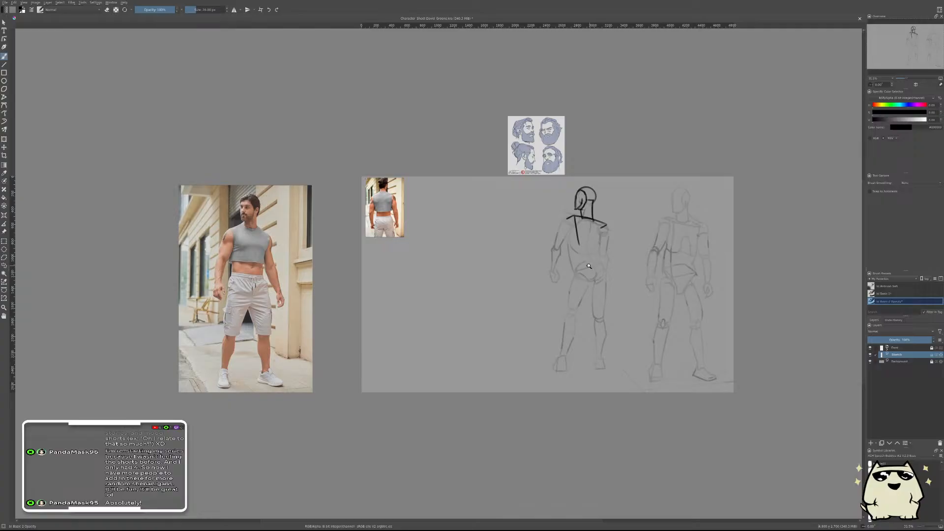
{"action": "scroll", "coordinate": [589, 266], "scroll_direction": "up", "scroll_amount": 5}
{"action": "key", "text": "ctrl+z"}
{"action": "key", "text": "ctrl+z"}
{"action": "key", "text": "ctrl+z"}
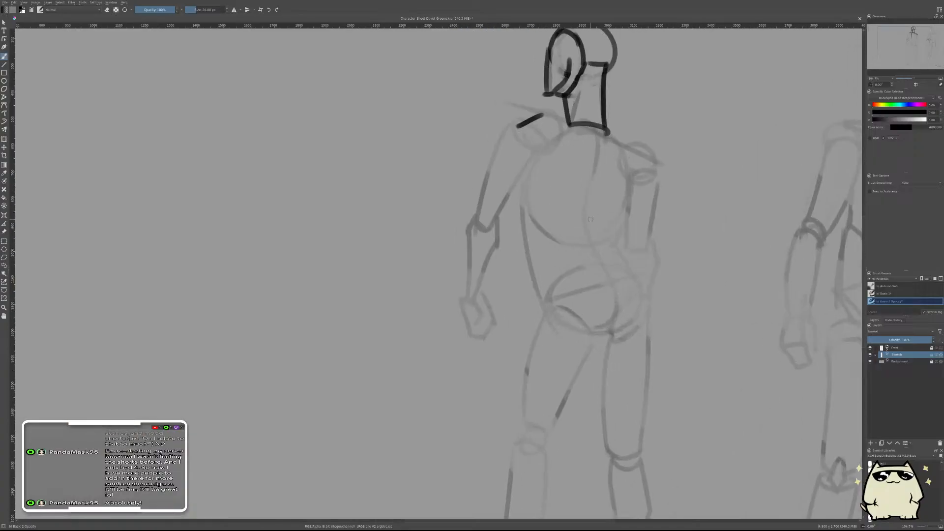
{"action": "key", "text": "ctrl+z"}
- Draw a straight, slightly sloping shoulder line across the base of the turned figure's neck
{"action": "left_click_drag", "start_coordinate": [521, 116], "coordinate": [648, 146]}
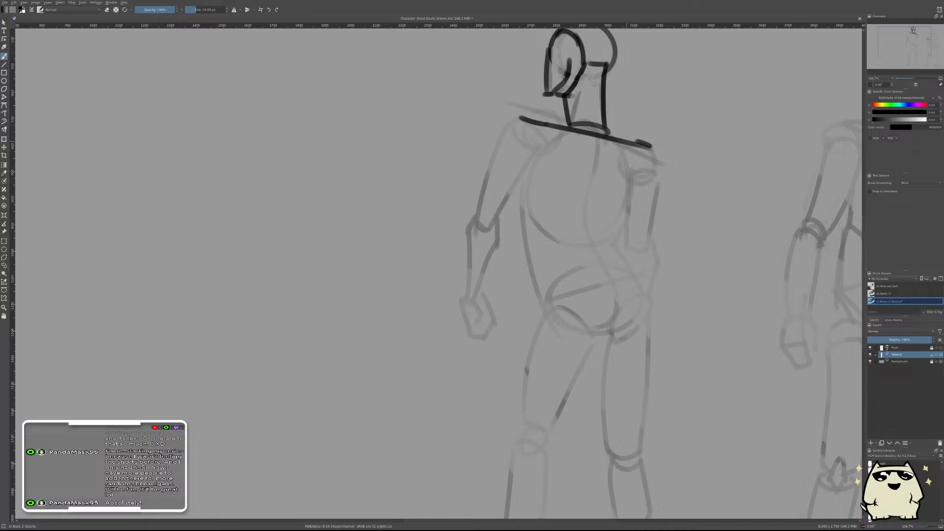
{"action": "key", "text": "ctrl+z"}
{"action": "left_click_drag", "start_coordinate": [512, 114], "coordinate": [654, 146]}
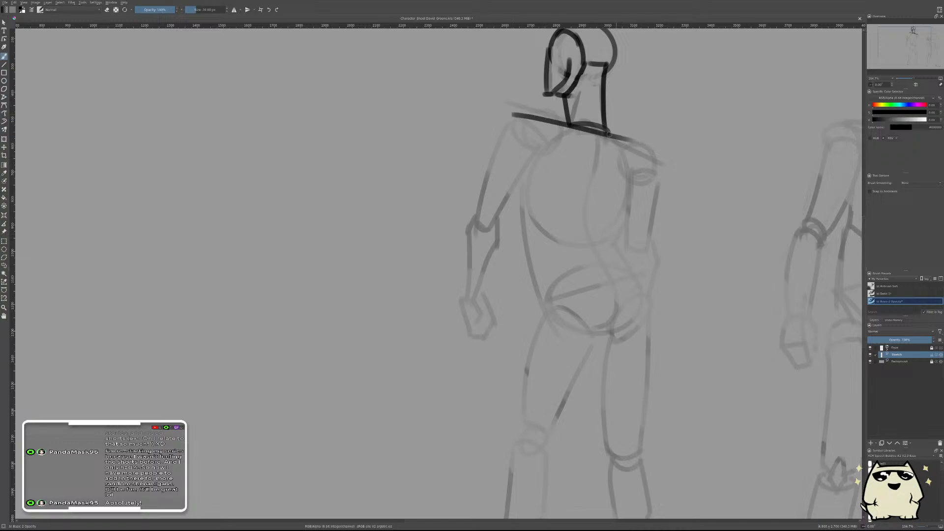
{"action": "key", "text": "ctrl+z"}
{"action": "mouse_move", "coordinate": [506, 111]}
{"action": "left_mouse_down"}
{"action": "mouse_move", "coordinate": [652, 151]}
{"action": "mouse_move", "coordinate": [575, 125]}
{"action": "mouse_move", "coordinate": [634, 140]}
{"action": "left_mouse_up"}
{"action": "key", "text": "ctrl+z"}
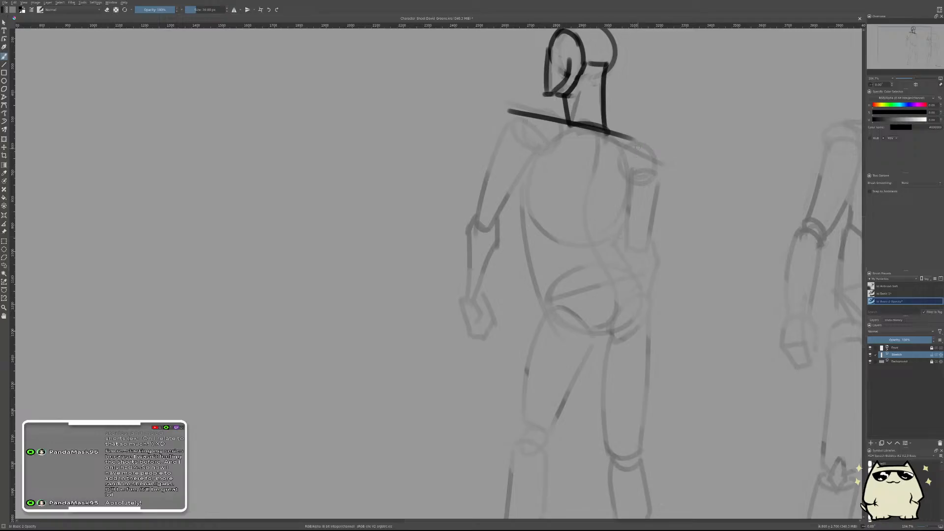
- Draw the torso box's slanted rear side edge from the shoulder line's lower end and its bottom edge
{"action": "left_click_drag", "start_coordinate": [638, 143], "coordinate": [619, 229]}
{"action": "key", "text": "ctrl+z"}
{"action": "left_click_drag", "start_coordinate": [639, 138], "coordinate": [617, 238]}
{"action": "key", "text": "ctrl+z"}
{"action": "mouse_move", "coordinate": [637, 137]}
{"action": "left_mouse_down"}
{"action": "mouse_move", "coordinate": [619, 226]}
{"action": "mouse_move", "coordinate": [541, 214]}
{"action": "left_mouse_up"}
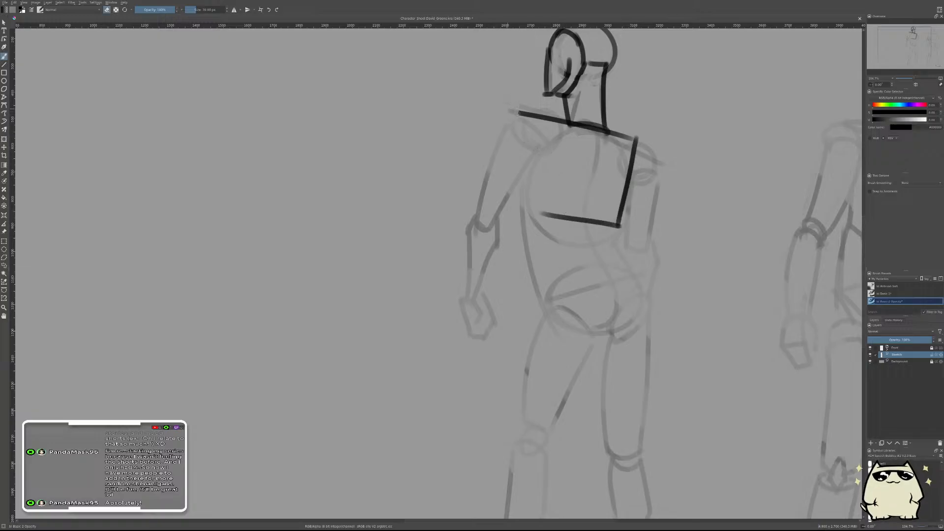
- Erase the shoulder line's overhang on the side the head faces
{"action": "key", "text": "e"}
{"action": "left_click_drag", "start_coordinate": [516, 111], "coordinate": [538, 122]}
{"action": "left_click_drag", "start_coordinate": [535, 124], "coordinate": [542, 117]}
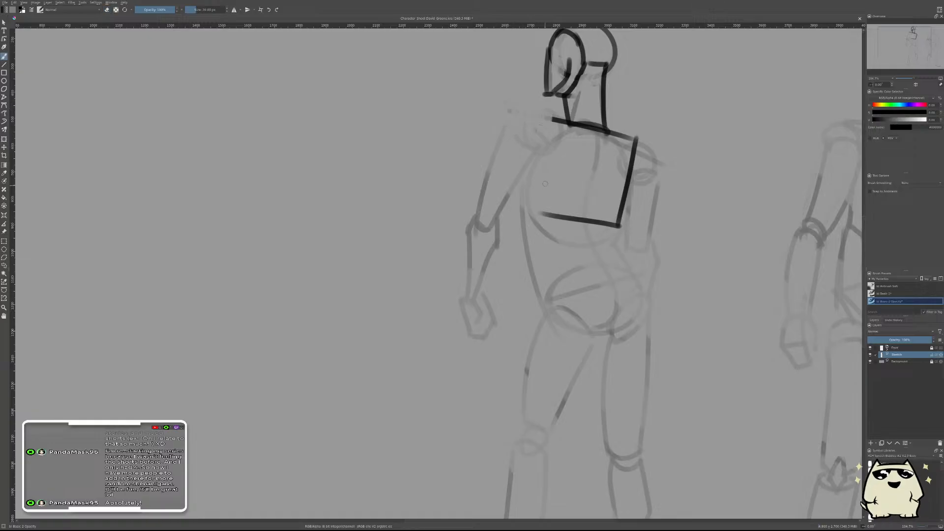
- Close the torso box with a slanted edge on the head-facing side and add a narrow side plane beyond it
{"action": "key", "text": "e"}
{"action": "mouse_move", "coordinate": [543, 208]}
{"action": "left_mouse_down"}
{"action": "mouse_move", "coordinate": [552, 120]}
{"action": "mouse_move", "coordinate": [534, 216]}
{"action": "left_mouse_up"}
{"action": "key", "text": "ctrl+z"}
{"action": "key", "text": "ctrl+z"}
{"action": "left_click_drag", "start_coordinate": [552, 114], "coordinate": [534, 214]}
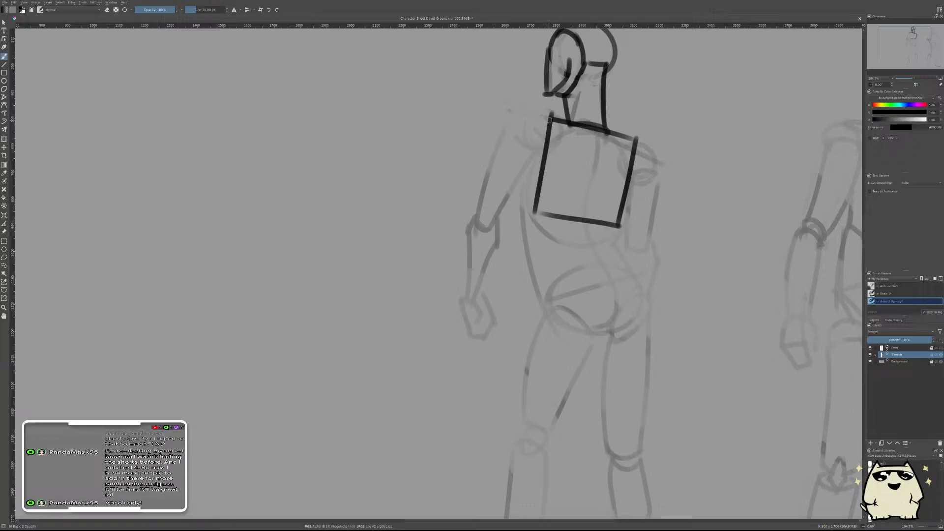
{"action": "mouse_move", "coordinate": [550, 120]}
{"action": "left_mouse_down"}
{"action": "mouse_move", "coordinate": [526, 116]}
{"action": "mouse_move", "coordinate": [515, 198]}
{"action": "mouse_move", "coordinate": [535, 213]}
{"action": "left_mouse_up"}
{"action": "key", "text": "2"}
{"action": "scroll", "coordinate": [678, 226], "scroll_direction": "up", "scroll_amount": 5}
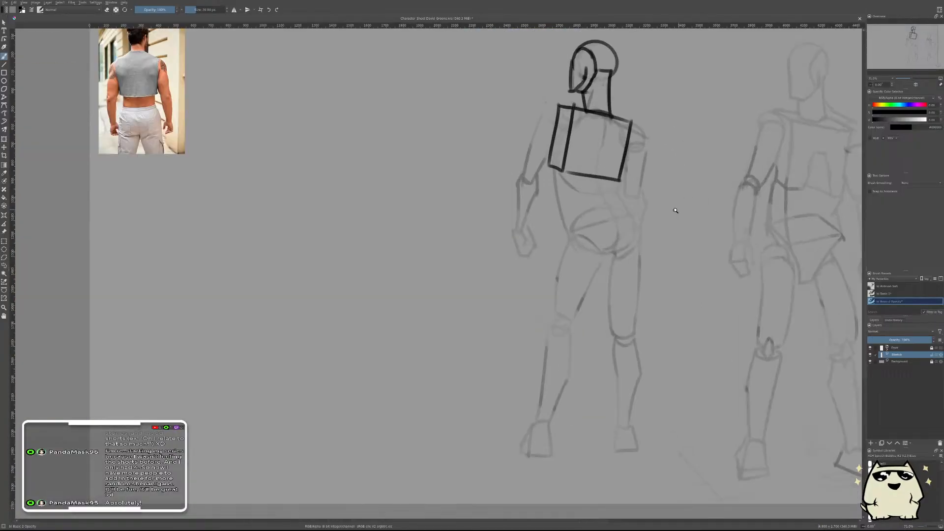
- Draw a tilted rectangle below the torso box as the back plane of the pelvis block
{"action": "left_click_drag", "start_coordinate": [537, 209], "coordinate": [618, 198]}
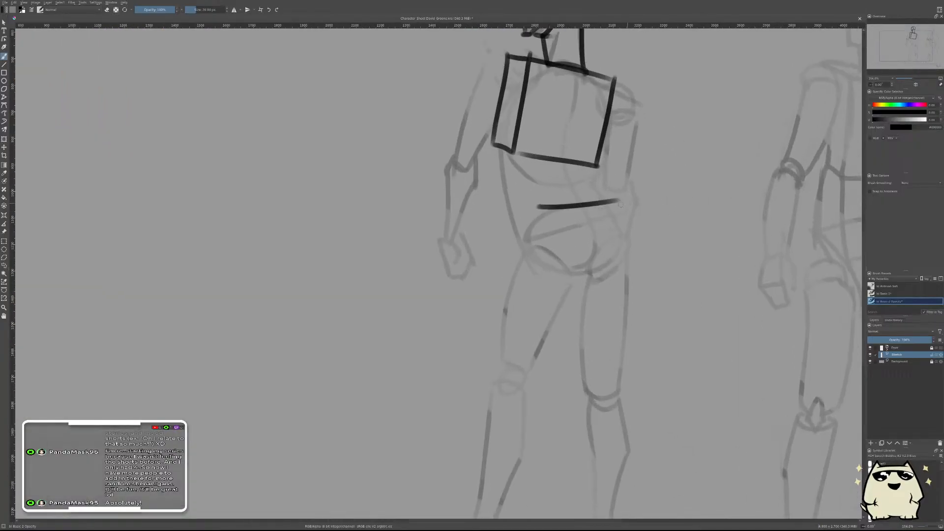
{"action": "key", "text": "ctrl+z"}
{"action": "left_click_drag", "start_coordinate": [529, 219], "coordinate": [603, 195]}
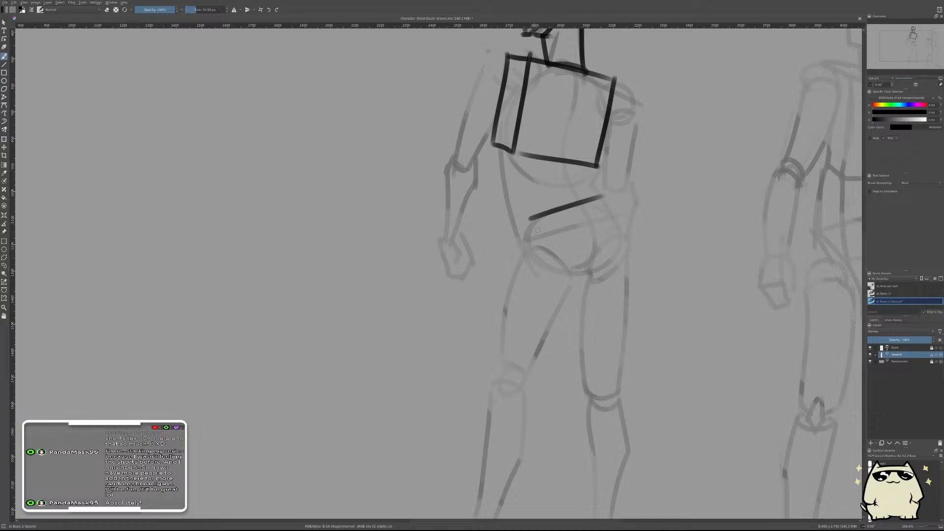
{"action": "left_click_drag", "start_coordinate": [536, 213], "coordinate": [553, 267]}
{"action": "key", "text": "ctrl+z"}
{"action": "mouse_move", "coordinate": [529, 219]}
{"action": "left_mouse_down"}
{"action": "mouse_move", "coordinate": [552, 261]}
{"action": "mouse_move", "coordinate": [623, 235]}
{"action": "left_mouse_up"}
{"action": "left_click_drag", "start_coordinate": [603, 196], "coordinate": [623, 236]}
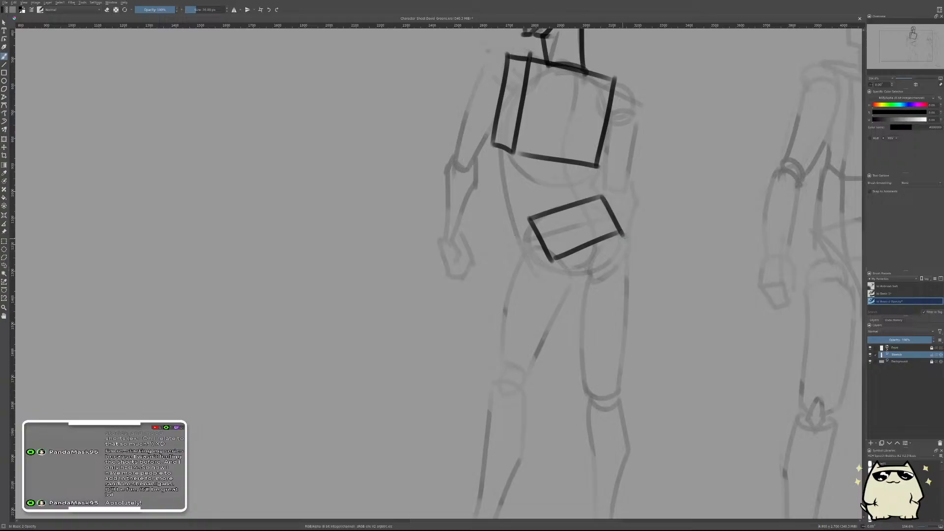
- Turn the pelvis rectangle into a three-dimensional box by adding its underside and its side plane
{"action": "left_click_drag", "start_coordinate": [585, 262], "coordinate": [543, 277]}
{"action": "key", "text": "ctrl+z"}
{"action": "key", "text": "ctrl+shift+z"}
{"action": "mouse_move", "coordinate": [623, 233]}
{"action": "left_mouse_down"}
{"action": "mouse_move", "coordinate": [595, 259]}
{"action": "mouse_move", "coordinate": [537, 283]}
{"action": "left_mouse_up"}
{"action": "key", "text": "ctrl+z"}
{"action": "key", "text": "ctrl+z"}
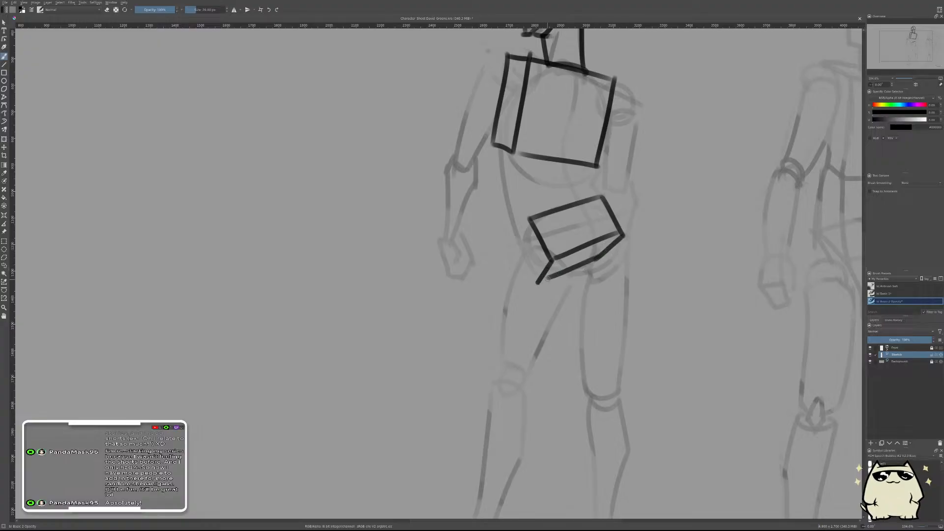
{"action": "mouse_move", "coordinate": [529, 218]}
{"action": "left_mouse_down"}
{"action": "mouse_move", "coordinate": [514, 238]}
{"action": "mouse_move", "coordinate": [538, 282]}
{"action": "left_mouse_up"}
{"action": "key", "text": "ctrl+z"}
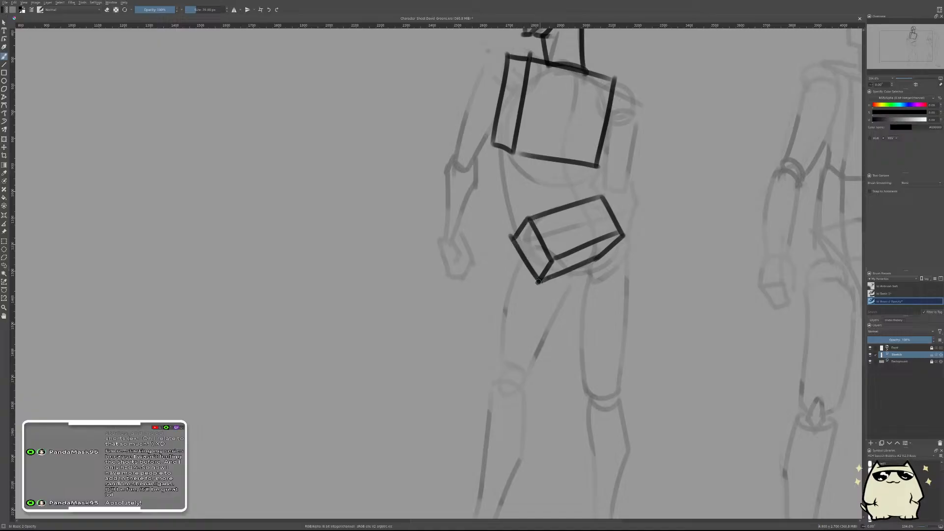
- Flip the canvas view back to its unmirrored orientation
{"action": "mouse_move", "coordinate": [628, 196]}
{"action": "left_mouse_down"}
{"action": "mouse_move", "coordinate": [629, 278]}
{"action": "mouse_move", "coordinate": [638, 161]}
{"action": "mouse_move", "coordinate": [653, 301]}
{"action": "left_mouse_up"}
{"action": "left_click_drag", "start_coordinate": [652, 301], "coordinate": [657, 223]}
{"action": "key", "text": "m"}
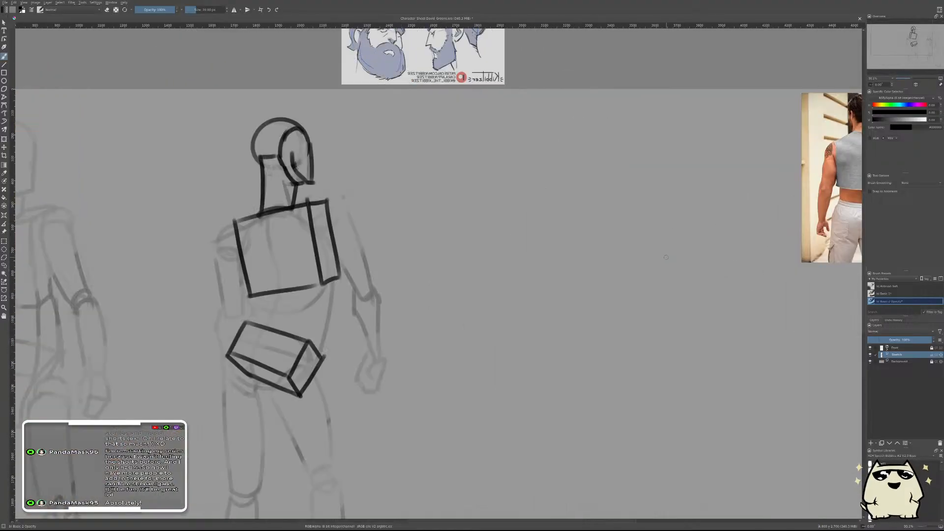
{"action": "left_click_drag", "start_coordinate": [611, 271], "coordinate": [696, 298]}
{"action": "left_click_drag", "start_coordinate": [408, 222], "coordinate": [412, 182]}
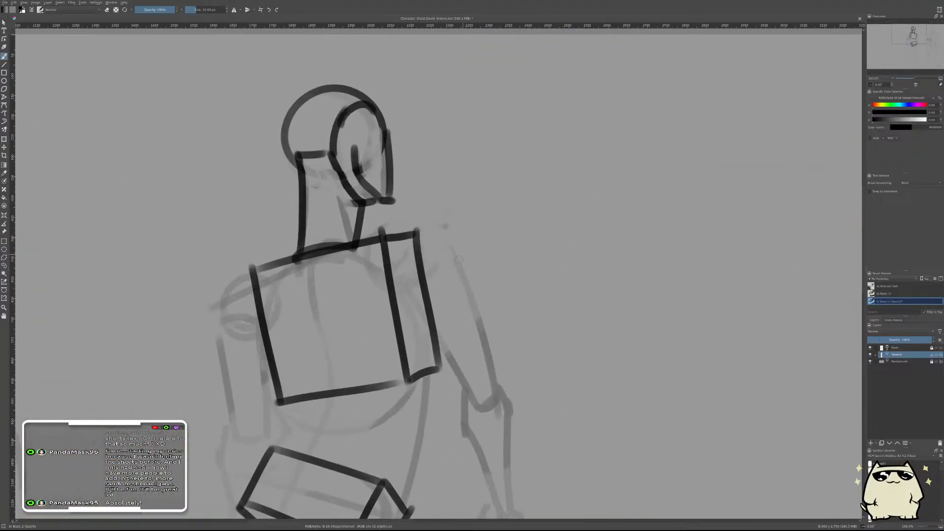
- Draw a circle for the shoulder joint at each upper corner of the torso box
{"action": "left_click_drag", "start_coordinate": [421, 224], "coordinate": [445, 235]}
{"action": "key", "text": "ctrl+z"}
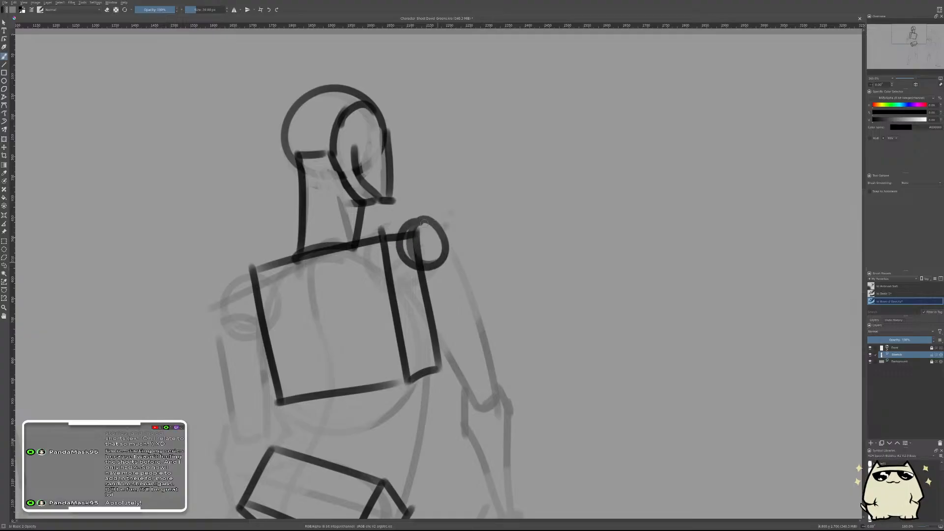
{"action": "scroll", "coordinate": [494, 283], "scroll_direction": "down", "scroll_amount": 4}
{"action": "key", "text": "ctrl+z"}
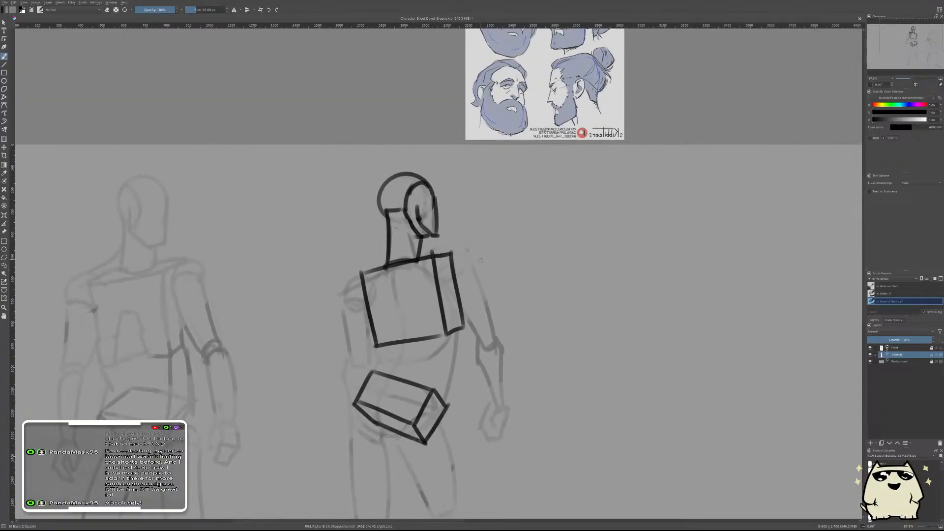
{"action": "scroll", "coordinate": [444, 254], "scroll_direction": "up", "scroll_amount": 2}
{"action": "mouse_move", "coordinate": [441, 246]}
{"action": "left_mouse_down"}
{"action": "mouse_move", "coordinate": [481, 249]}
{"action": "mouse_move", "coordinate": [439, 248]}
{"action": "left_mouse_up"}
{"action": "key", "text": "ctrl+z"}
{"action": "left_click_drag", "start_coordinate": [484, 299], "coordinate": [581, 197]}
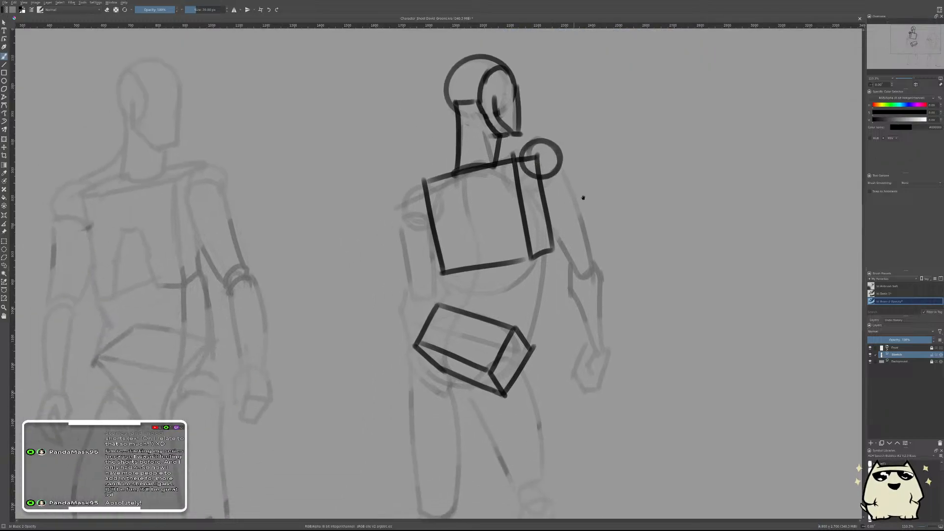
{"action": "key", "text": "ctrl+z"}
{"action": "mouse_move", "coordinate": [561, 163]}
{"action": "left_mouse_down"}
{"action": "mouse_move", "coordinate": [519, 165]}
{"action": "mouse_move", "coordinate": [556, 176]}
{"action": "left_mouse_up"}
{"action": "mouse_move", "coordinate": [409, 208]}
{"action": "left_mouse_down"}
{"action": "mouse_move", "coordinate": [438, 203]}
{"action": "mouse_move", "coordinate": [424, 184]}
{"action": "mouse_move", "coordinate": [405, 198]}
{"action": "mouse_move", "coordinate": [439, 209]}
{"action": "mouse_move", "coordinate": [434, 195]}
{"action": "mouse_move", "coordinate": [446, 217]}
{"action": "left_mouse_up"}
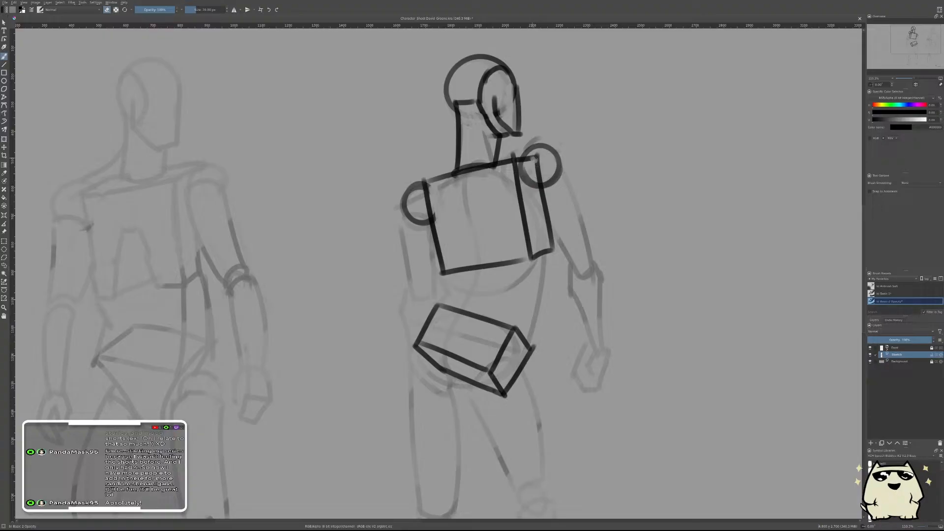
- Erase the torso corner and lower arc inside the head-side shoulder circle, and draw the upper arm's curved top edge across it
{"action": "left_click_drag", "start_coordinate": [537, 167], "coordinate": [529, 160]}
{"action": "left_click_drag", "start_coordinate": [629, 125], "coordinate": [631, 182]}
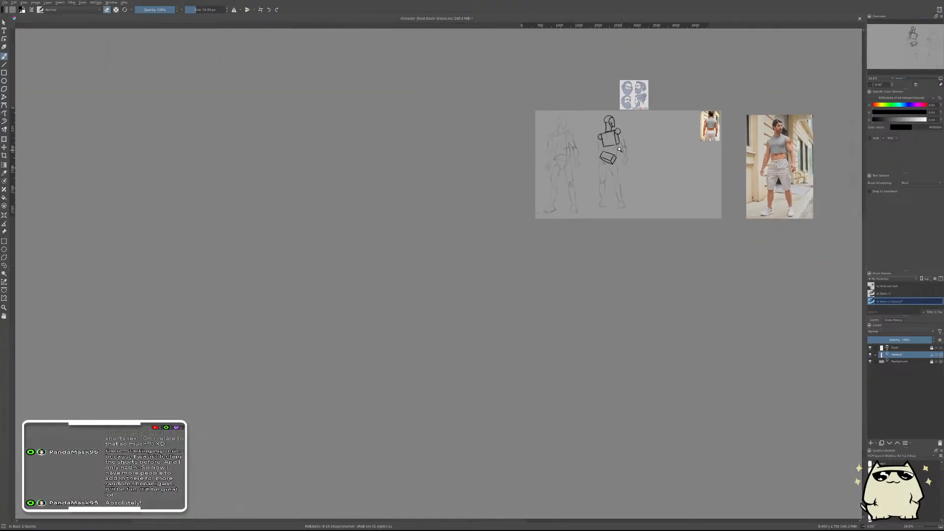
{"action": "mouse_move", "coordinate": [621, 142]}
{"action": "left_mouse_down"}
{"action": "mouse_move", "coordinate": [644, 89]}
{"action": "mouse_move", "coordinate": [600, 179]}
{"action": "mouse_move", "coordinate": [551, 187]}
{"action": "mouse_move", "coordinate": [569, 183]}
{"action": "left_mouse_up"}
{"action": "key", "text": "ctrl+z"}
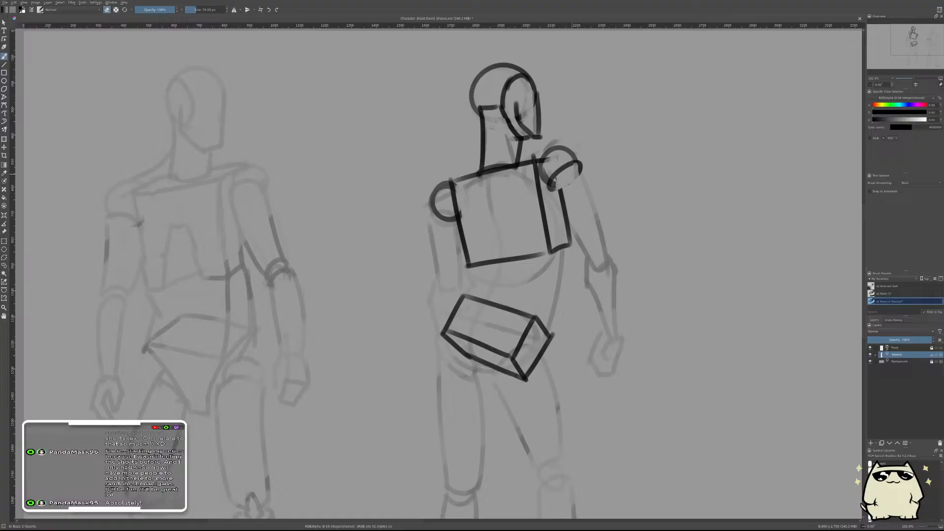
- Draw the outer and inner contours of the head-side upper arm from the shoulder down to the elbow
{"action": "left_click_drag", "start_coordinate": [579, 167], "coordinate": [612, 259]}
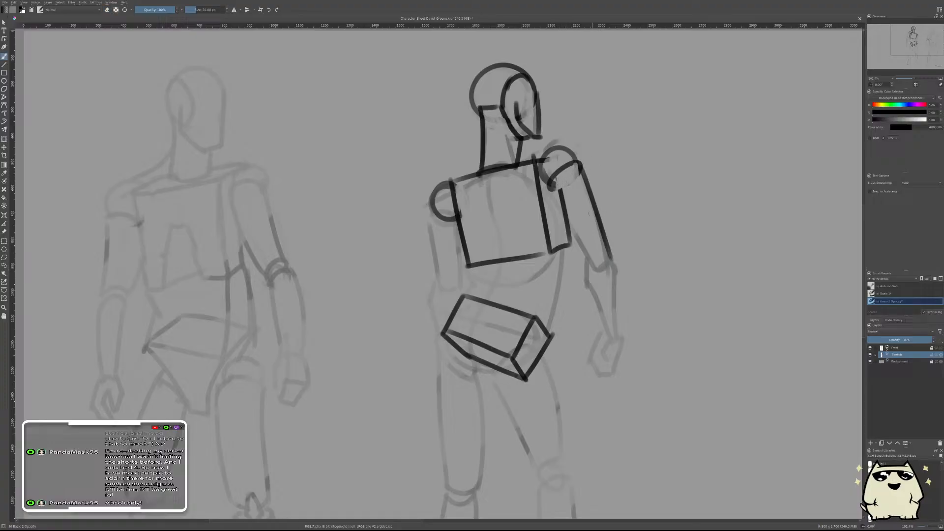
{"action": "key", "text": "ctrl+z"}
{"action": "left_click_drag", "start_coordinate": [578, 162], "coordinate": [608, 253]}
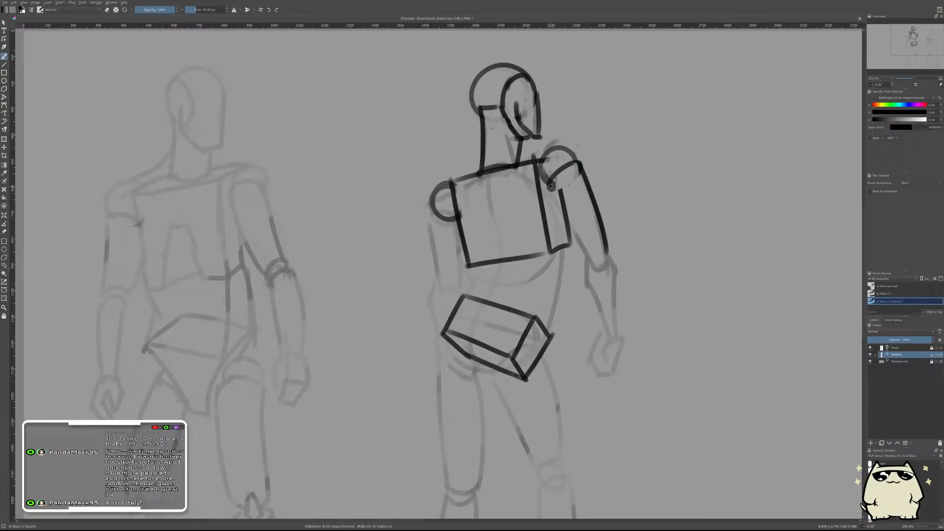
{"action": "left_click_drag", "start_coordinate": [549, 184], "coordinate": [593, 270]}
{"action": "key", "text": "ctrl+z"}
{"action": "left_click_drag", "start_coordinate": [546, 182], "coordinate": [593, 269]}
- Draw a small elbow joint at the end of the upper arm and the two forearm contours tapering to the wrist
{"action": "key", "text": "e"}
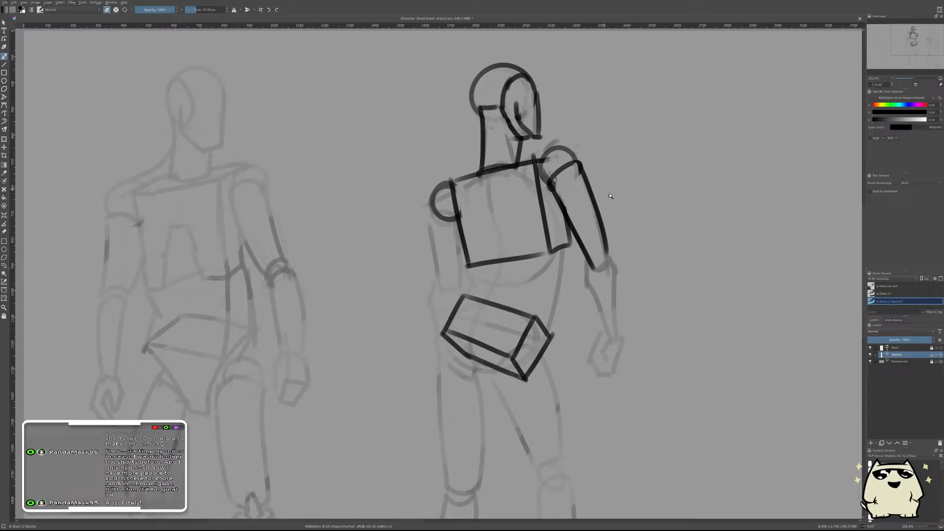
{"action": "scroll", "coordinate": [573, 191], "scroll_direction": "down", "scroll_amount": 3}
{"action": "scroll", "coordinate": [572, 191], "scroll_direction": "up", "scroll_amount": 5}
{"action": "key", "text": "e"}
{"action": "mouse_move", "coordinate": [593, 246]}
{"action": "left_mouse_down"}
{"action": "mouse_move", "coordinate": [602, 252]}
{"action": "mouse_move", "coordinate": [606, 243]}
{"action": "left_mouse_up"}
{"action": "mouse_move", "coordinate": [606, 243]}
{"action": "left_mouse_down"}
{"action": "mouse_move", "coordinate": [610, 266]}
{"action": "mouse_move", "coordinate": [592, 252]}
{"action": "mouse_move", "coordinate": [612, 255]}
{"action": "mouse_move", "coordinate": [586, 290]}
{"action": "mouse_move", "coordinate": [615, 353]}
{"action": "left_mouse_up"}
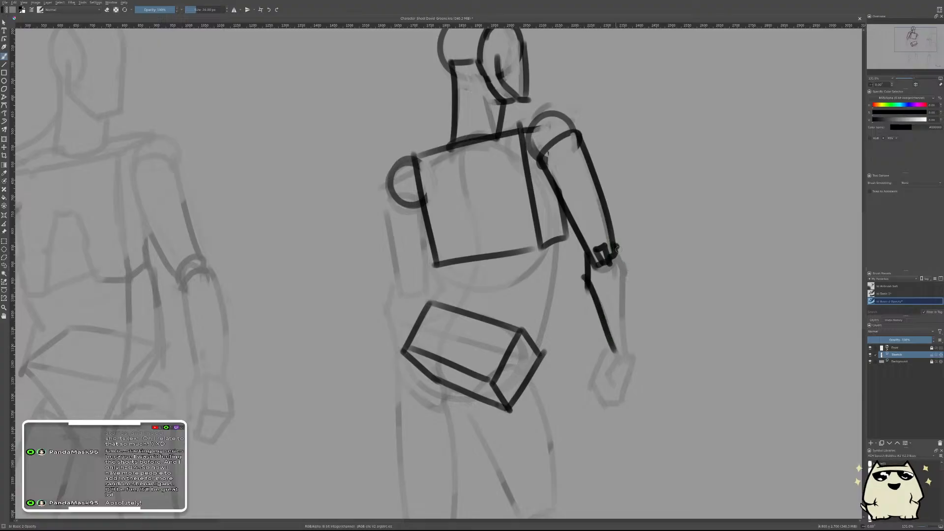
{"action": "left_click_drag", "start_coordinate": [617, 248], "coordinate": [624, 351]}
{"action": "mouse_move", "coordinate": [662, 280]}
{"action": "left_mouse_down"}
{"action": "mouse_move", "coordinate": [665, 373]}
{"action": "mouse_move", "coordinate": [676, 244]}
{"action": "left_mouse_up"}
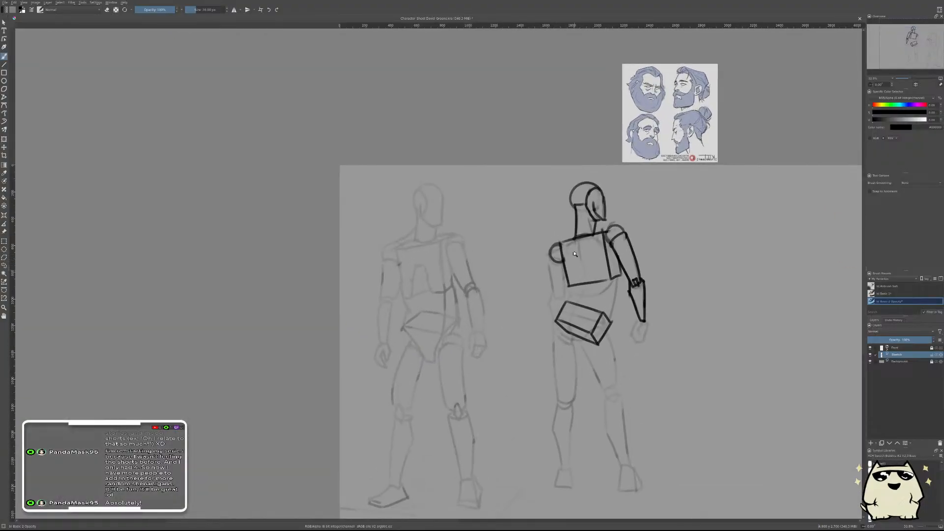
{"action": "left_click_drag", "start_coordinate": [574, 254], "coordinate": [586, 231]}
{"action": "left_click_drag", "start_coordinate": [546, 268], "coordinate": [561, 245]}
{"action": "mouse_move", "coordinate": [615, 233]}
{"action": "left_mouse_down"}
{"action": "mouse_move", "coordinate": [582, 278]}
{"action": "mouse_move", "coordinate": [619, 245]}
{"action": "left_mouse_up"}
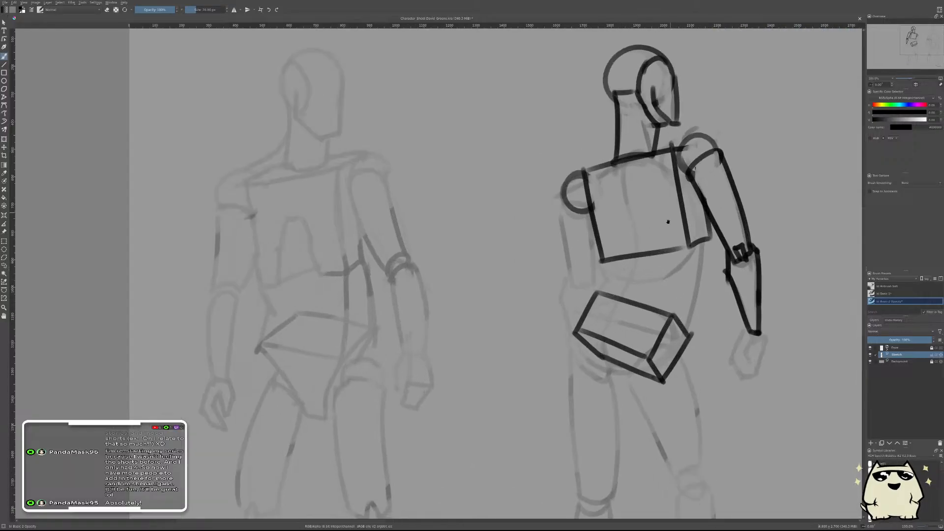
- Connect the torso box to the pelvis box with waist contours on both sides of the turned figure
{"action": "mouse_move", "coordinate": [667, 221]}
{"action": "left_mouse_down"}
{"action": "mouse_move", "coordinate": [595, 207]}
{"action": "mouse_move", "coordinate": [614, 314]}
{"action": "left_mouse_up"}
{"action": "left_click_drag", "start_coordinate": [617, 230], "coordinate": [595, 297]}
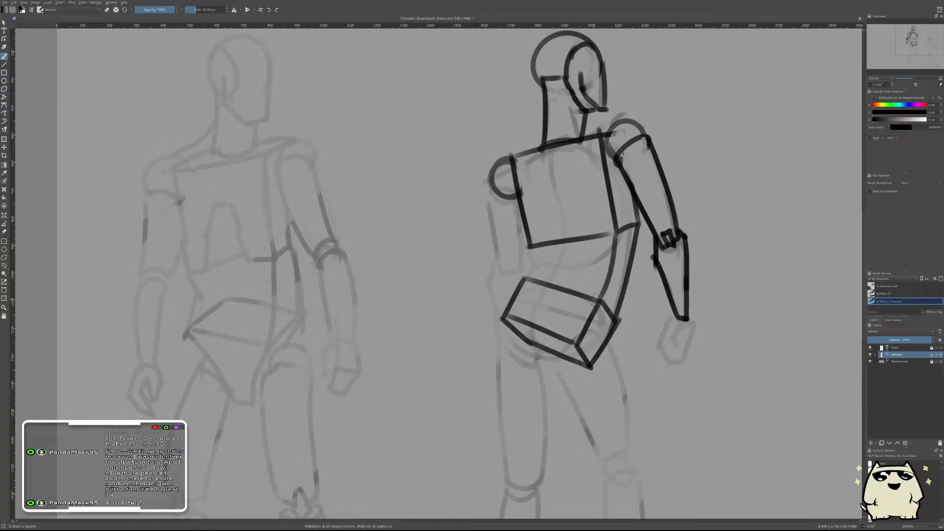
{"action": "mouse_move", "coordinate": [530, 246]}
{"action": "left_mouse_down"}
{"action": "mouse_move", "coordinate": [543, 268]}
{"action": "mouse_move", "coordinate": [523, 279]}
{"action": "left_mouse_up"}
{"action": "key", "text": "ctrl+z"}
{"action": "left_click_drag", "start_coordinate": [599, 221], "coordinate": [626, 306]}
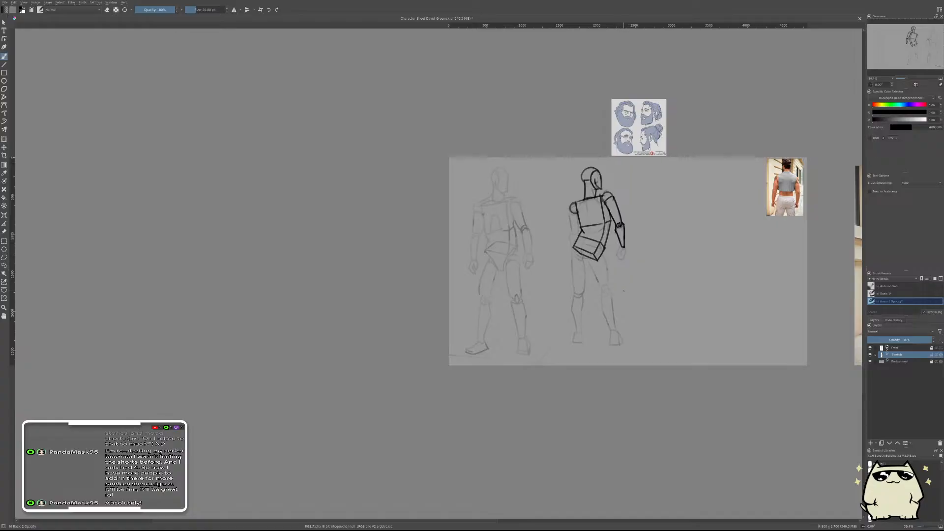
- Mirror the canvas view and draw a curved leg opening and a slanted edge inside the pelvis box
{"action": "key", "text": "m"}
{"action": "left_click_drag", "start_coordinate": [419, 267], "coordinate": [611, 283]}
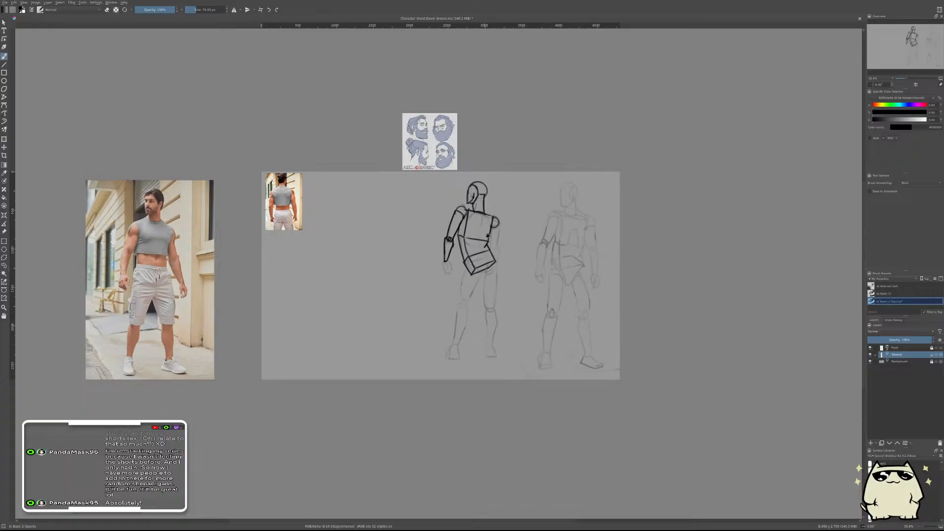
{"action": "scroll", "coordinate": [621, 274], "scroll_direction": "up", "scroll_amount": 5}
{"action": "scroll", "coordinate": [621, 274], "scroll_direction": "up", "scroll_amount": 6}
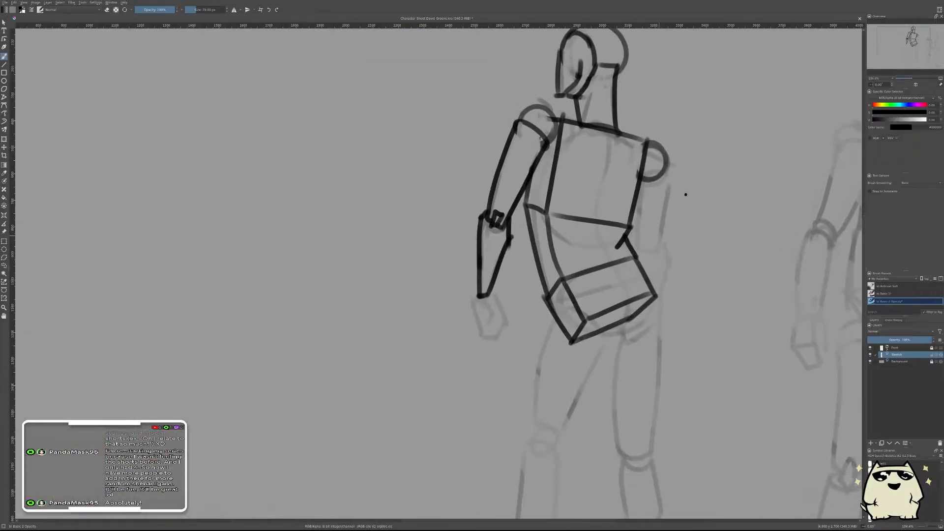
{"action": "scroll", "coordinate": [641, 335], "scroll_direction": "up", "scroll_amount": 3}
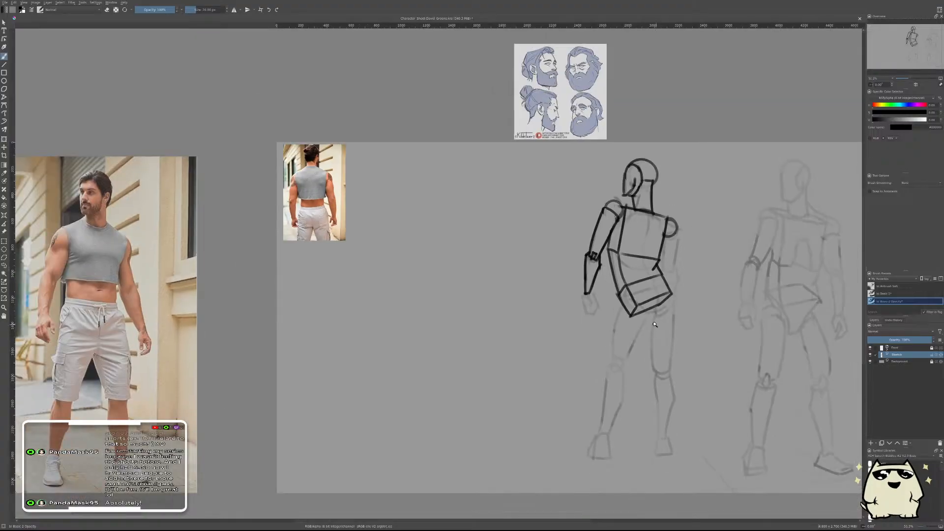
{"action": "scroll", "coordinate": [622, 271], "scroll_direction": "up", "scroll_amount": 1}
{"action": "left_click_drag", "start_coordinate": [609, 262], "coordinate": [655, 284]}
{"action": "left_click_drag", "start_coordinate": [673, 239], "coordinate": [660, 284]}
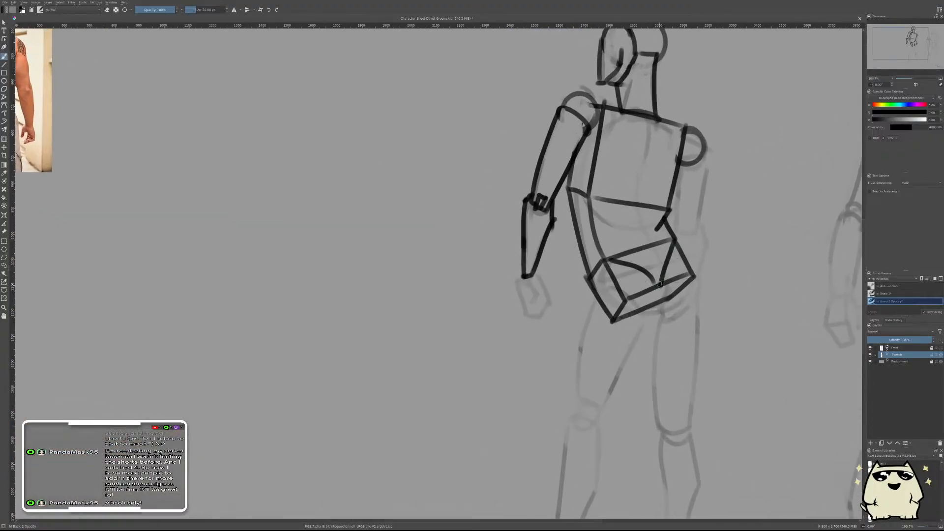
{"action": "scroll", "coordinate": [659, 283], "scroll_direction": "down", "scroll_amount": 4}
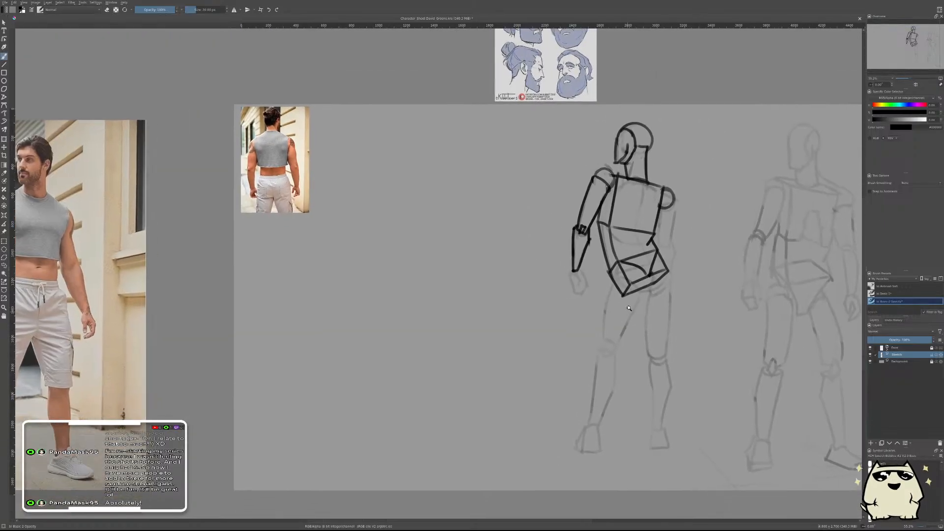
- Erase the lower faces of the pelvis box below the curved leg opening
{"action": "scroll", "coordinate": [628, 308], "scroll_direction": "up", "scroll_amount": 3}
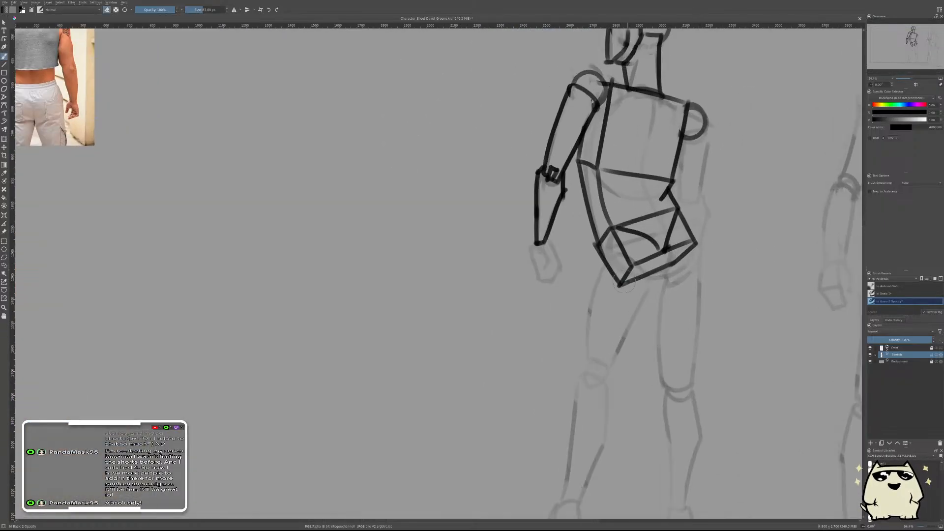
{"action": "mouse_move", "coordinate": [624, 283]}
{"action": "left_mouse_down"}
{"action": "mouse_move", "coordinate": [604, 255]}
{"action": "mouse_move", "coordinate": [610, 245]}
{"action": "mouse_move", "coordinate": [646, 275]}
{"action": "mouse_move", "coordinate": [652, 258]}
{"action": "mouse_move", "coordinate": [656, 270]}
{"action": "mouse_move", "coordinate": [610, 259]}
{"action": "mouse_move", "coordinate": [600, 246]}
{"action": "left_mouse_up"}
{"action": "mouse_move", "coordinate": [685, 216]}
{"action": "left_mouse_down"}
{"action": "mouse_move", "coordinate": [678, 268]}
{"action": "mouse_move", "coordinate": [686, 239]}
{"action": "left_mouse_up"}
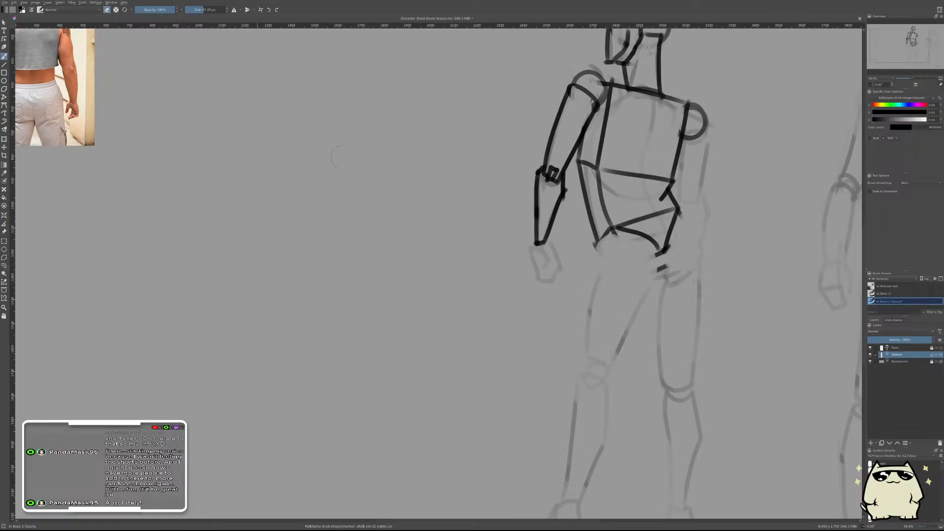
- Switch from erasing back to drawing and reduce the brush size for the line work
{"action": "key", "text": "e"}
{"action": "left_click", "coordinate": [207, 7]}
{"action": "key", "text": "bracketleft"}
{"action": "key", "text": "bracketleft"}
{"action": "key", "text": "bracketleft"}
{"action": "key", "text": "bracketleft"}
{"action": "key", "text": "bracketleft"}
{"action": "key", "text": "bracketleft"}
{"action": "key", "text": "bracketleft"}
{"action": "key", "text": "bracketleft"}
{"action": "key", "text": "bracketleft"}
{"action": "key", "text": "bracketleft"}
{"action": "key", "text": "bracketleft"}
{"action": "key", "text": "bracketleft"}
{"action": "key", "text": "bracketleft"}
{"action": "key", "text": "bracketleft"}
{"action": "key", "text": "bracketright"}
{"action": "key", "text": "bracketright"}
{"action": "key", "text": "bracketright"}
{"action": "key", "text": "bracketright"}
{"action": "key", "text": "bracketright"}
{"action": "key", "text": "bracketright"}
{"action": "key", "text": "bracketright"}
{"action": "key", "text": "bracketright"}
{"action": "key", "text": "bracketright"}
{"action": "key", "text": "bracketright"}
{"action": "left_click_drag", "start_coordinate": [614, 281], "coordinate": [606, 299]}
{"action": "key", "text": "ctrl+z"}
- Mirror the canvas view back and draw an oval hip joint beneath the pelvis's curved leg opening
{"action": "scroll", "coordinate": [629, 268], "scroll_direction": "down", "scroll_amount": 5}
{"action": "scroll", "coordinate": [629, 268], "scroll_direction": "up", "scroll_amount": 2}
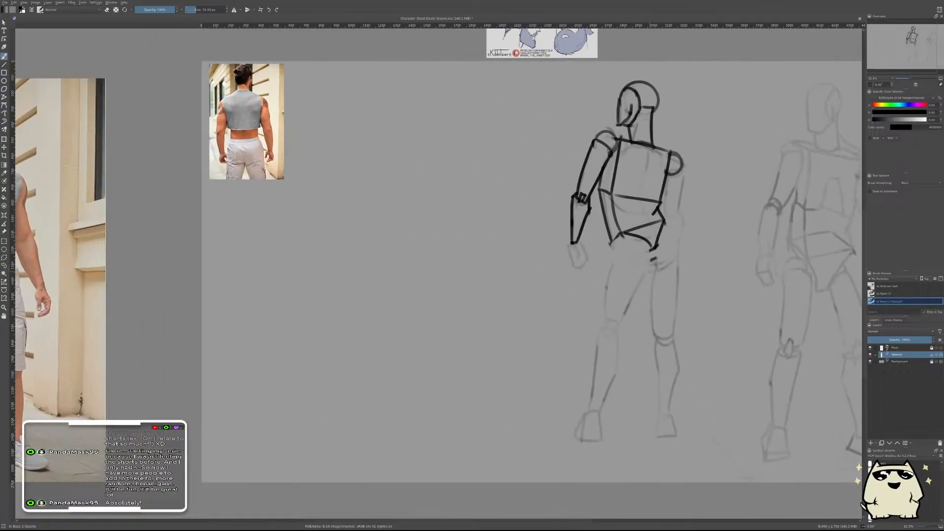
{"action": "key", "text": "m"}
{"action": "scroll", "coordinate": [622, 299], "scroll_direction": "up", "scroll_amount": 2}
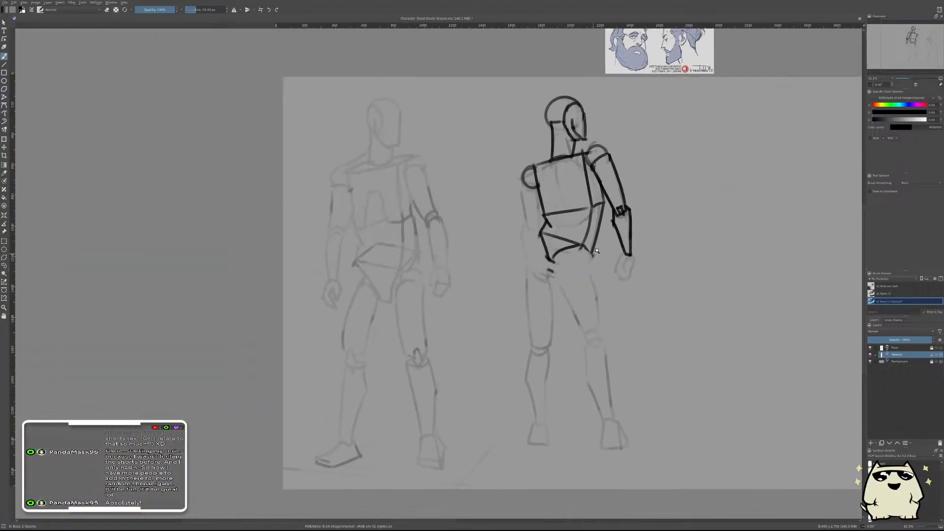
{"action": "scroll", "coordinate": [545, 269], "scroll_direction": "up", "scroll_amount": 2}
{"action": "mouse_move", "coordinate": [543, 259]}
{"action": "left_mouse_down"}
{"action": "mouse_move", "coordinate": [544, 279]}
{"action": "mouse_move", "coordinate": [592, 267]}
{"action": "mouse_move", "coordinate": [590, 258]}
{"action": "mouse_move", "coordinate": [589, 275]}
{"action": "mouse_move", "coordinate": [565, 253]}
{"action": "mouse_move", "coordinate": [587, 263]}
{"action": "left_mouse_up"}
{"action": "key", "text": "ctrl+z"}
{"action": "key", "text": "ctrl+z"}
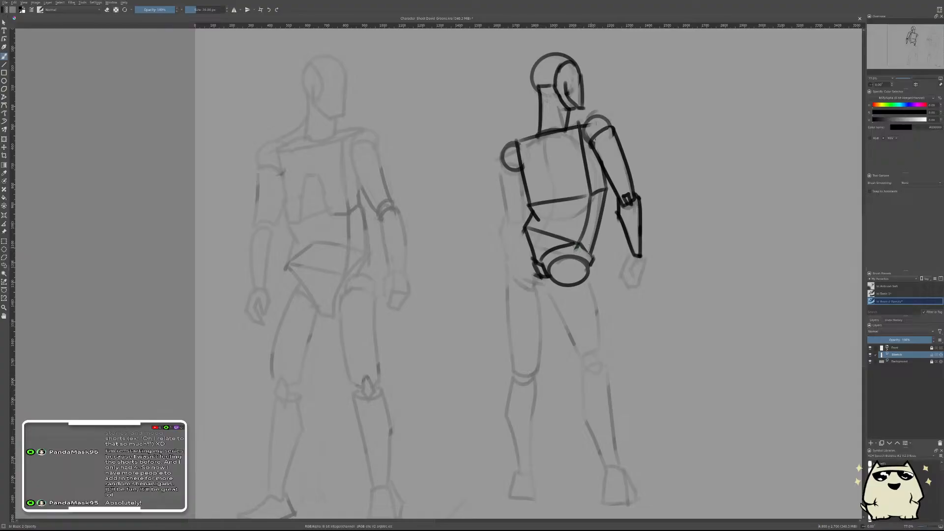
- Draw the curved upper end of the thigh under the hip oval and a short arc at the knee
{"action": "scroll", "coordinate": [600, 283], "scroll_direction": "down", "scroll_amount": 1}
{"action": "scroll", "coordinate": [600, 283], "scroll_direction": "down", "scroll_amount": 3}
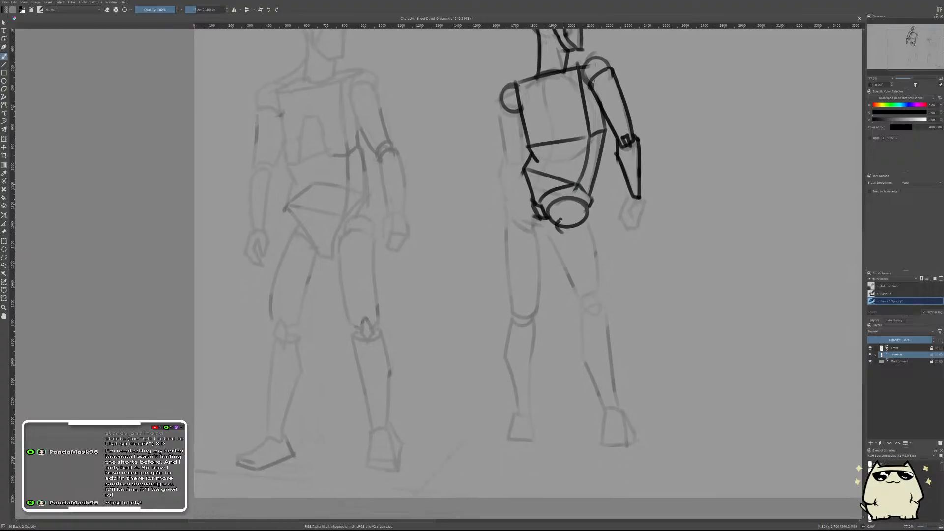
{"action": "mouse_move", "coordinate": [558, 224]}
{"action": "left_mouse_down"}
{"action": "mouse_move", "coordinate": [560, 212]}
{"action": "mouse_move", "coordinate": [587, 224]}
{"action": "left_mouse_up"}
{"action": "key", "text": "ctrl+z"}
{"action": "key", "text": "ctrl+z"}
{"action": "left_click_drag", "start_coordinate": [578, 299], "coordinate": [601, 295]}
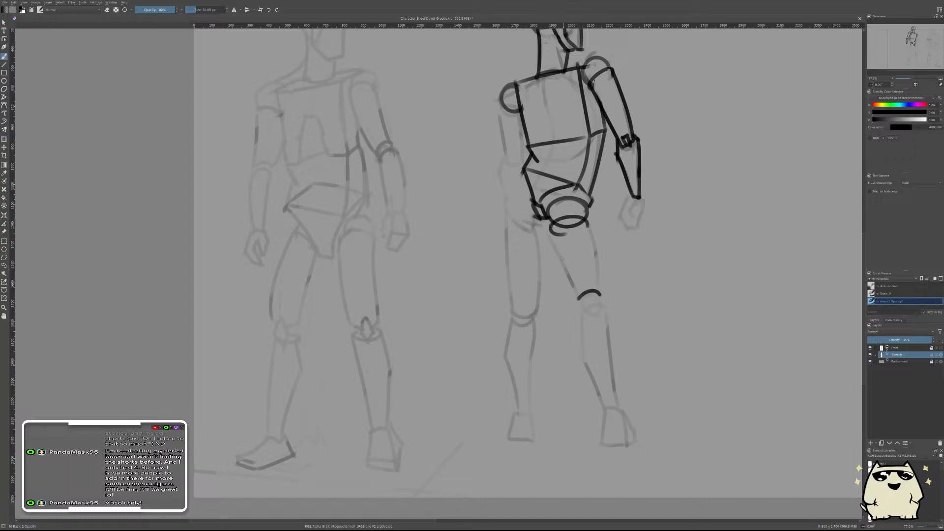
{"action": "left_click_drag", "start_coordinate": [550, 227], "coordinate": [579, 297]}
{"action": "key", "text": "ctrl+z"}
{"action": "left_click_drag", "start_coordinate": [548, 225], "coordinate": [580, 297]}
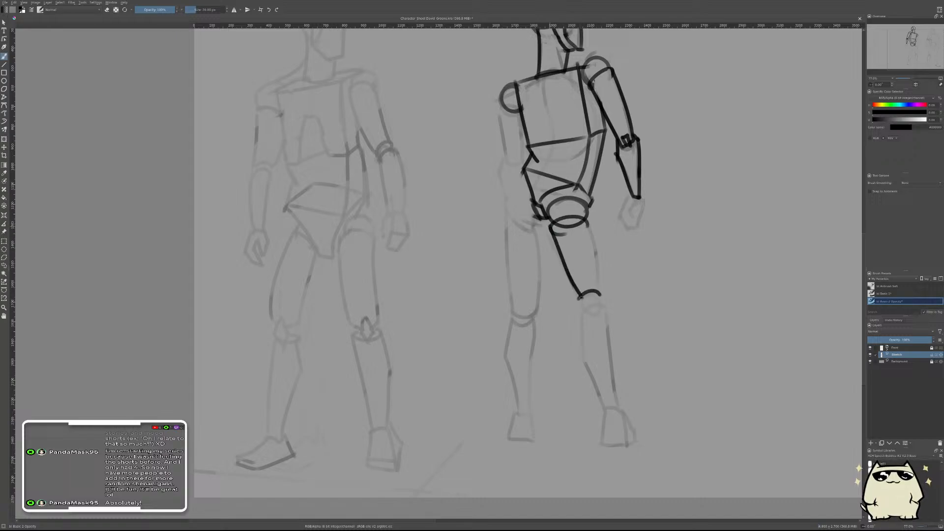
{"action": "key", "text": "ctrl+z"}
{"action": "left_click_drag", "start_coordinate": [550, 226], "coordinate": [580, 295]}
{"action": "key", "text": "ctrl+z"}
{"action": "left_click_drag", "start_coordinate": [549, 227], "coordinate": [574, 294]}
{"action": "key", "text": "ctrl+z"}
- Draw the inner thigh edge with the Line tool and the bulging outer thigh contour freehand, from hip to knee
{"action": "key", "text": "v"}
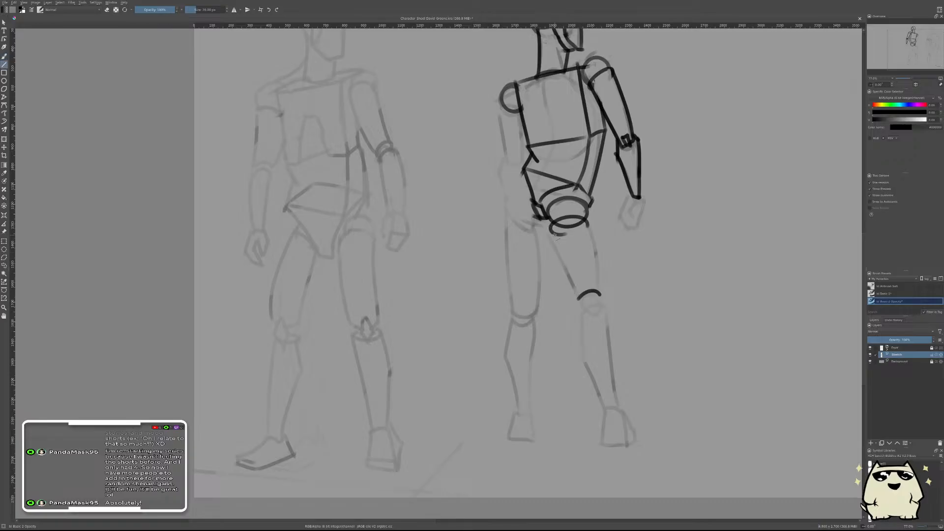
{"action": "left_click_drag", "start_coordinate": [550, 229], "coordinate": [578, 299]}
{"action": "key", "text": "b"}
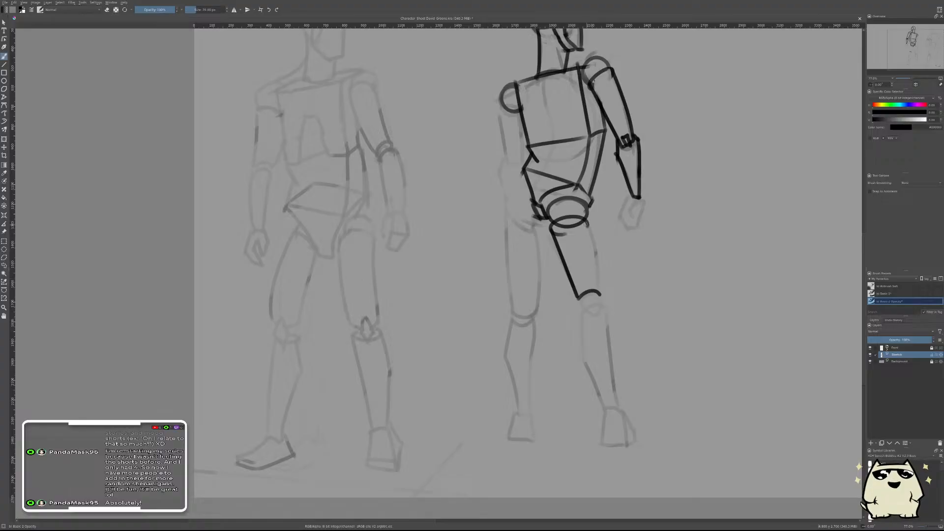
{"action": "mouse_move", "coordinate": [584, 222]}
{"action": "left_mouse_down"}
{"action": "mouse_move", "coordinate": [596, 304]}
{"action": "mouse_move", "coordinate": [583, 285]}
{"action": "mouse_move", "coordinate": [599, 292]}
{"action": "mouse_move", "coordinate": [585, 291]}
{"action": "left_mouse_up"}
{"action": "key", "text": "ctrl+z"}
{"action": "key", "text": "ctrl+z"}
{"action": "key", "text": "ctrl+z"}
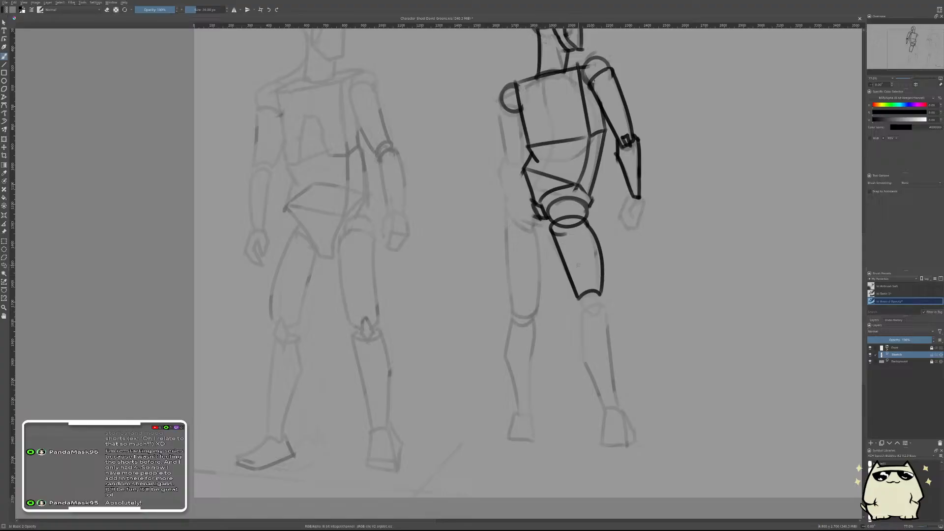
- Erase the stray arcs where the thigh meets the hip joint and draw a small rounded knee joint
{"action": "scroll", "coordinate": [599, 285], "scroll_direction": "up", "scroll_amount": 2}
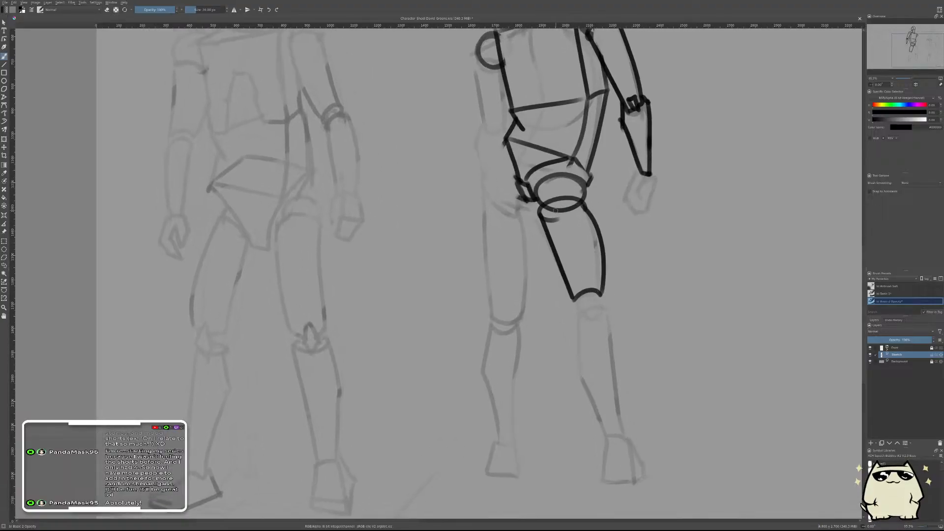
{"action": "key", "text": "e"}
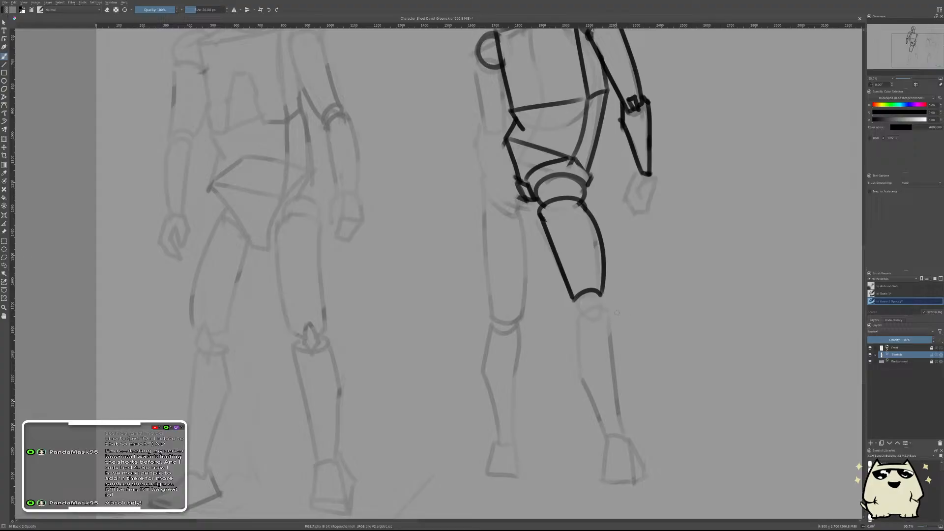
{"action": "mouse_move", "coordinate": [593, 307]}
{"action": "left_mouse_down"}
{"action": "mouse_move", "coordinate": [580, 281]}
{"action": "mouse_move", "coordinate": [578, 294]}
{"action": "mouse_move", "coordinate": [570, 291]}
{"action": "mouse_move", "coordinate": [586, 273]}
{"action": "mouse_move", "coordinate": [590, 284]}
{"action": "mouse_move", "coordinate": [590, 270]}
{"action": "mouse_move", "coordinate": [571, 286]}
{"action": "left_mouse_up"}
{"action": "key", "text": "ctrl+z"}
{"action": "scroll", "coordinate": [587, 285], "scroll_direction": "up", "scroll_amount": 3}
{"action": "key", "text": "e"}
{"action": "scroll", "coordinate": [571, 287], "scroll_direction": "down", "scroll_amount": 5}
{"action": "key", "text": "e"}
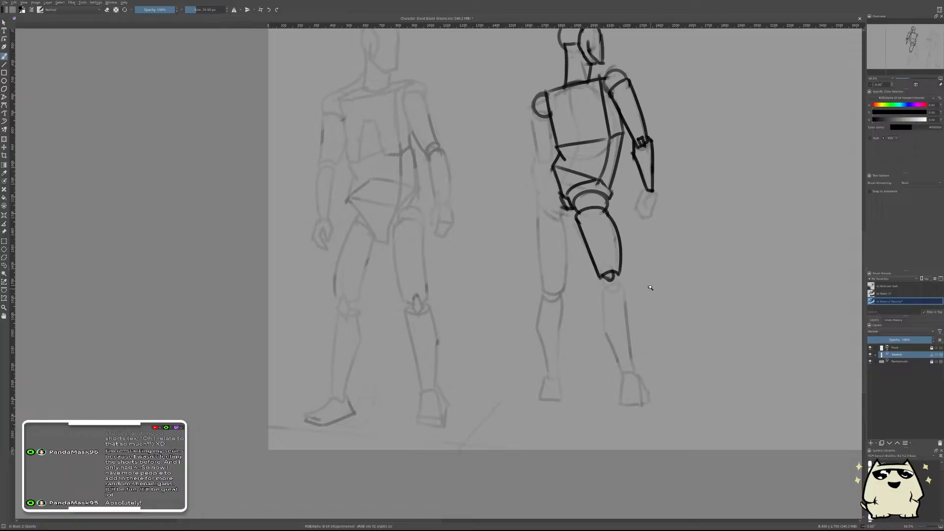
- Draw an oval around the knee joint as the top of the lower leg
{"action": "scroll", "coordinate": [645, 289], "scroll_direction": "up", "scroll_amount": 3}
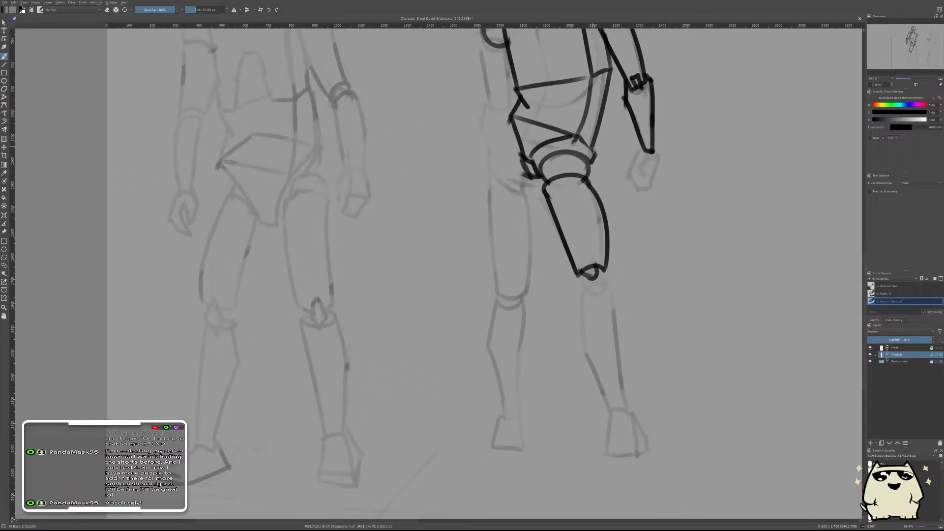
{"action": "mouse_move", "coordinate": [576, 134]}
{"action": "left_mouse_down"}
{"action": "mouse_move", "coordinate": [593, 159]}
{"action": "mouse_move", "coordinate": [564, 128]}
{"action": "left_mouse_up"}
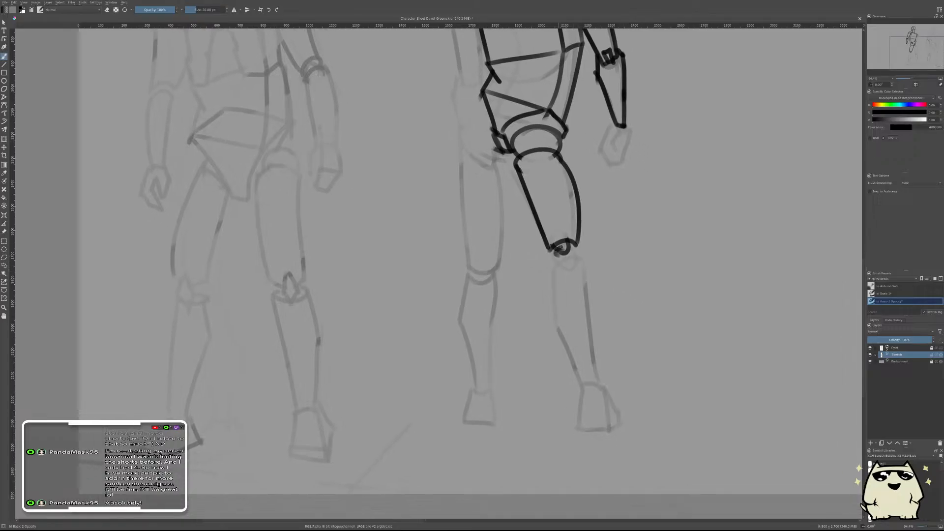
{"action": "mouse_move", "coordinate": [561, 247]}
{"action": "left_mouse_down"}
{"action": "mouse_move", "coordinate": [570, 245]}
{"action": "mouse_move", "coordinate": [552, 298]}
{"action": "mouse_move", "coordinate": [554, 327]}
{"action": "mouse_move", "coordinate": [551, 263]}
{"action": "mouse_move", "coordinate": [557, 332]}
{"action": "left_mouse_up"}
{"action": "key", "text": "ctrl+z"}
{"action": "key", "text": "ctrl+z"}
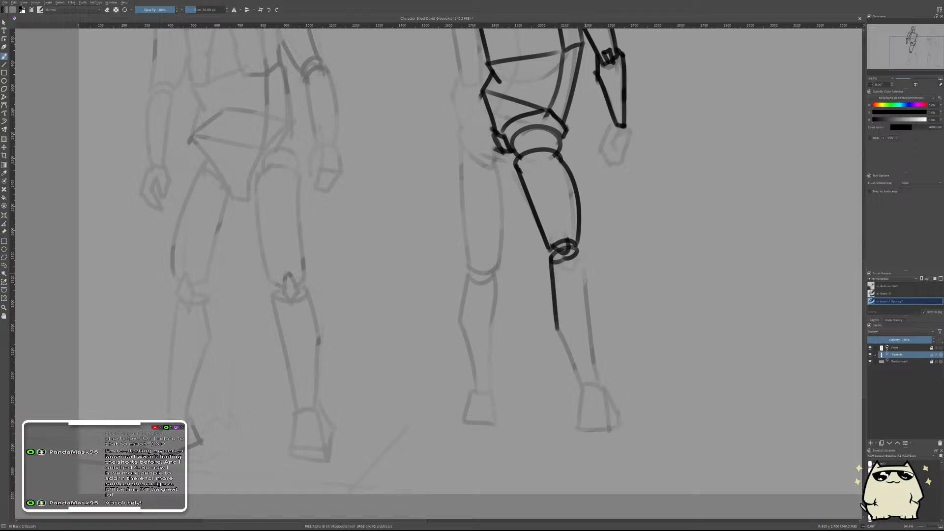
{"action": "left_click_drag", "start_coordinate": [578, 251], "coordinate": [599, 384]}
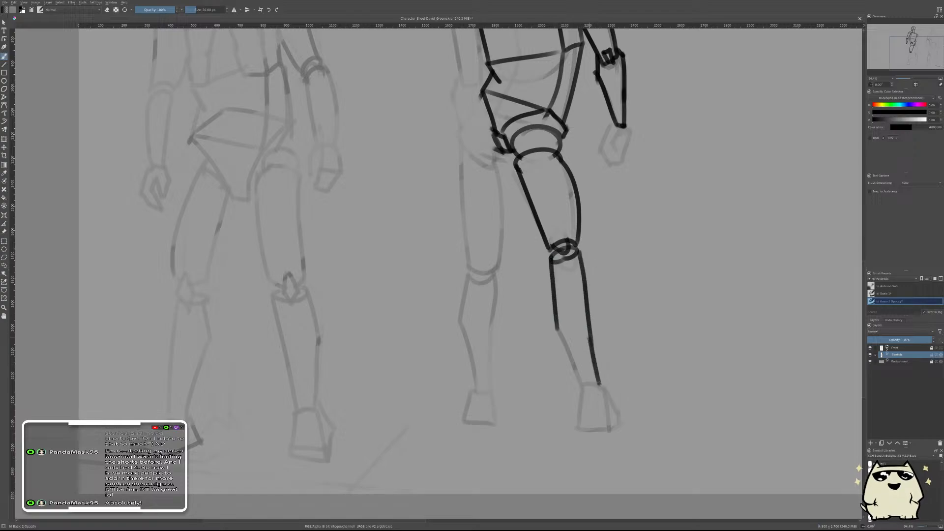
{"action": "key", "text": "ctrl+z"}
{"action": "key", "text": "ctrl+z"}
{"action": "key", "text": "ctrl+z"}
{"action": "key", "text": "ctrl+z"}
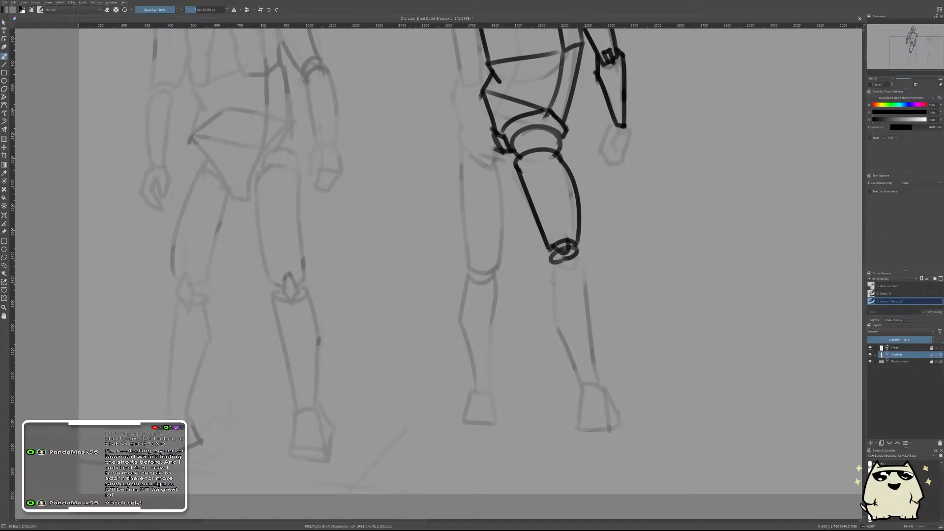
- Draw the inner contour of the lower leg from the knee oval, bending at the calf toward the ankle
{"action": "mouse_move", "coordinate": [551, 257]}
{"action": "left_mouse_down"}
{"action": "mouse_move", "coordinate": [554, 317]}
{"action": "mouse_move", "coordinate": [579, 381]}
{"action": "left_mouse_up"}
{"action": "key", "text": "ctrl+z"}
{"action": "key", "text": "ctrl+z"}
{"action": "left_click_drag", "start_coordinate": [551, 314], "coordinate": [580, 379]}
{"action": "key", "text": "ctrl+z"}
{"action": "left_click_drag", "start_coordinate": [554, 319], "coordinate": [577, 378]}
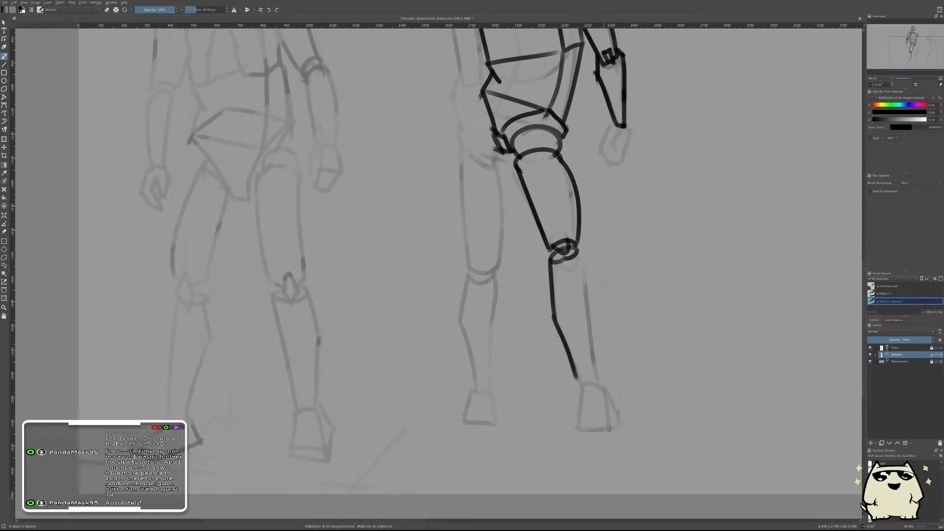
- Draw the outer contour of the lower leg in a nearly straight line from the knee to the ankle
{"action": "left_click_drag", "start_coordinate": [575, 245], "coordinate": [586, 352]}
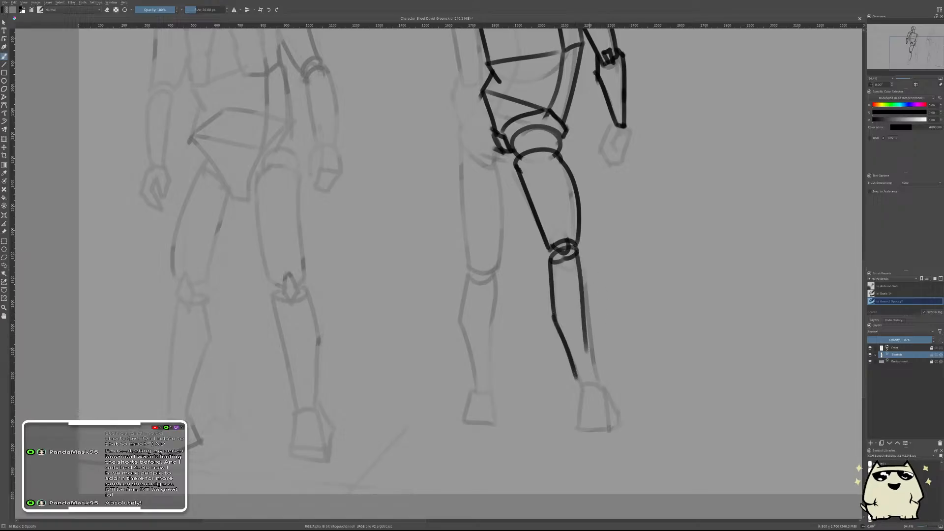
{"action": "key", "text": "ctrl+z"}
{"action": "mouse_move", "coordinate": [577, 249]}
{"action": "left_mouse_down"}
{"action": "mouse_move", "coordinate": [596, 380]}
{"action": "mouse_move", "coordinate": [571, 434]}
{"action": "left_mouse_up"}
{"action": "key", "text": "ctrl+z"}
{"action": "key", "text": "ctrl+z"}
- Draw the foot as a round-topped block with a flat base and a wedge-shaped outer side
{"action": "mouse_move", "coordinate": [578, 380]}
{"action": "left_mouse_down"}
{"action": "mouse_move", "coordinate": [572, 426]}
{"action": "mouse_move", "coordinate": [609, 429]}
{"action": "left_mouse_up"}
{"action": "left_click_drag", "start_coordinate": [597, 383], "coordinate": [605, 439]}
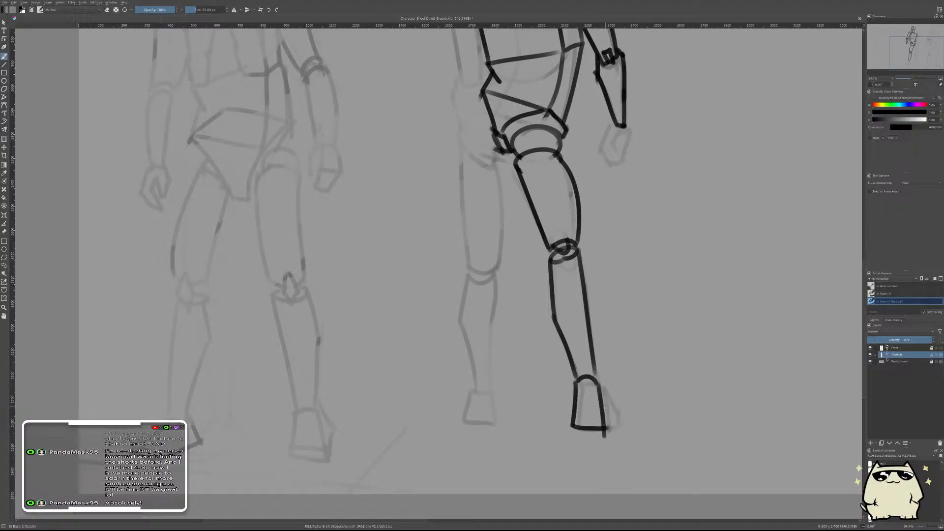
{"action": "key", "text": "ctrl+z"}
{"action": "mouse_move", "coordinate": [597, 383]}
{"action": "left_mouse_down"}
{"action": "mouse_move", "coordinate": [602, 422]}
{"action": "mouse_move", "coordinate": [621, 423]}
{"action": "left_mouse_up"}
{"action": "mouse_move", "coordinate": [597, 380]}
{"action": "left_mouse_down"}
{"action": "mouse_move", "coordinate": [619, 414]}
{"action": "mouse_move", "coordinate": [615, 427]}
{"action": "mouse_move", "coordinate": [603, 427]}
{"action": "mouse_move", "coordinate": [622, 421]}
{"action": "left_mouse_up"}
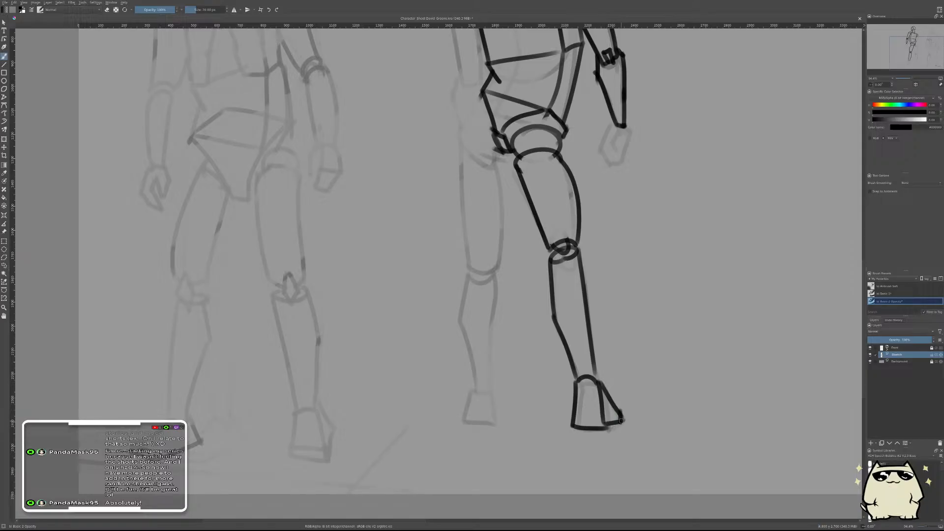
- Erase the lower part of the knee oval where it overlaps the top of the lower leg
{"action": "scroll", "coordinate": [649, 320], "scroll_direction": "down", "scroll_amount": 6}
{"action": "scroll", "coordinate": [664, 318], "scroll_direction": "up", "scroll_amount": 2}
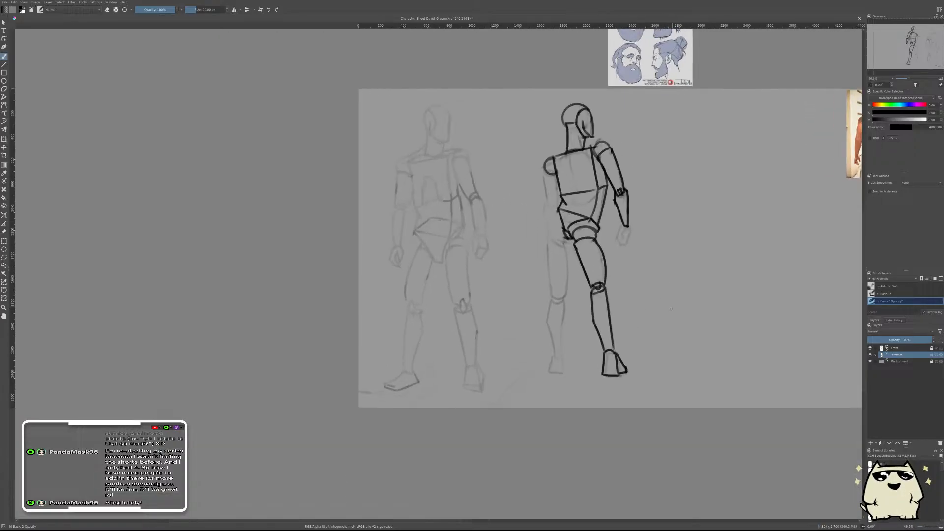
{"action": "scroll", "coordinate": [614, 302], "scroll_direction": "up", "scroll_amount": 3}
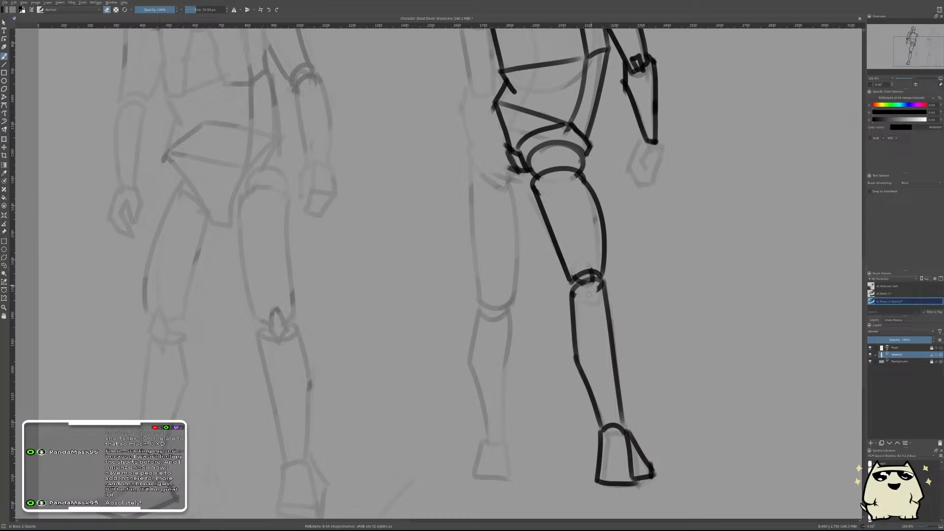
{"action": "scroll", "coordinate": [596, 263], "scroll_direction": "down", "scroll_amount": 6}
- Mirror the canvas view to check the figure's pose and proportions beside the back-view reference photo
{"action": "scroll", "coordinate": [632, 270], "scroll_direction": "up", "scroll_amount": 2}
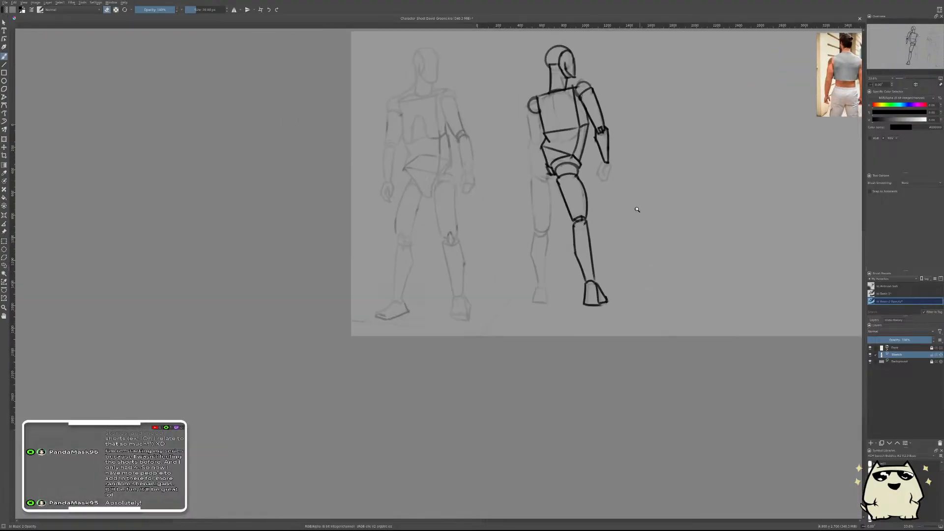
{"action": "key", "text": "m"}
{"action": "left_click_drag", "start_coordinate": [542, 299], "coordinate": [667, 377]}
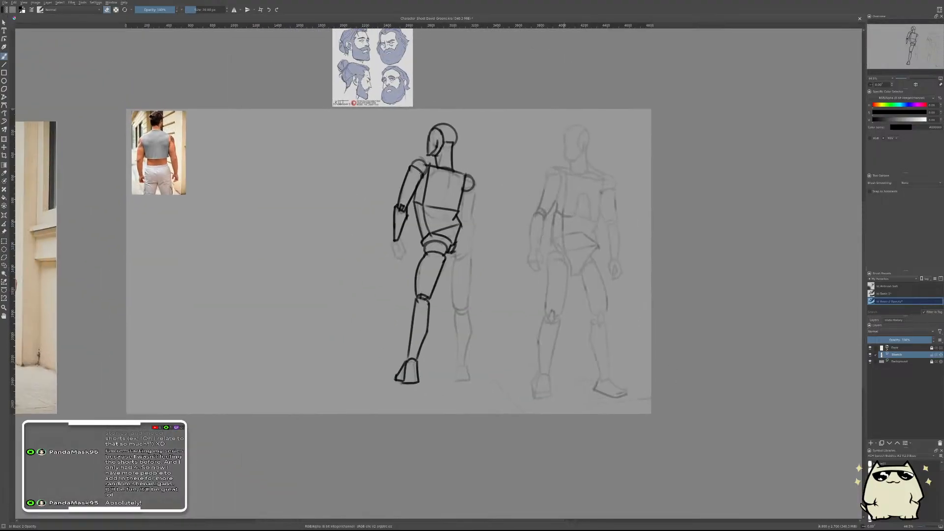
{"action": "left_click_drag", "start_coordinate": [506, 260], "coordinate": [628, 304]}
{"action": "scroll", "coordinate": [588, 274], "scroll_direction": "up", "scroll_amount": 3}
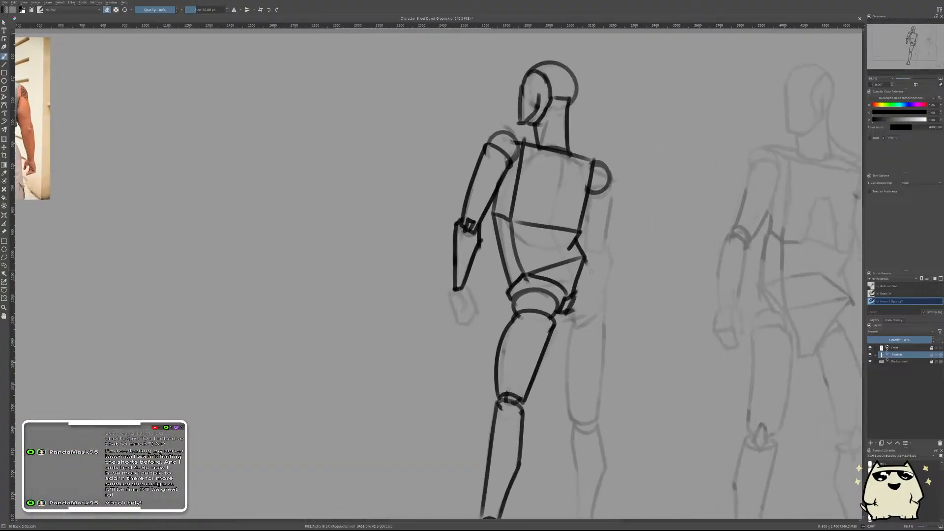
- Draw the second hip joint as a circle beside the pelvis and erase the arc that overlaps the pelvis
{"action": "mouse_move", "coordinate": [559, 300]}
{"action": "left_mouse_down"}
{"action": "mouse_move", "coordinate": [564, 273]}
{"action": "mouse_move", "coordinate": [598, 299]}
{"action": "mouse_move", "coordinate": [592, 273]}
{"action": "mouse_move", "coordinate": [564, 288]}
{"action": "left_mouse_up"}
{"action": "key", "text": "ctrl+z"}
{"action": "key", "text": "e"}
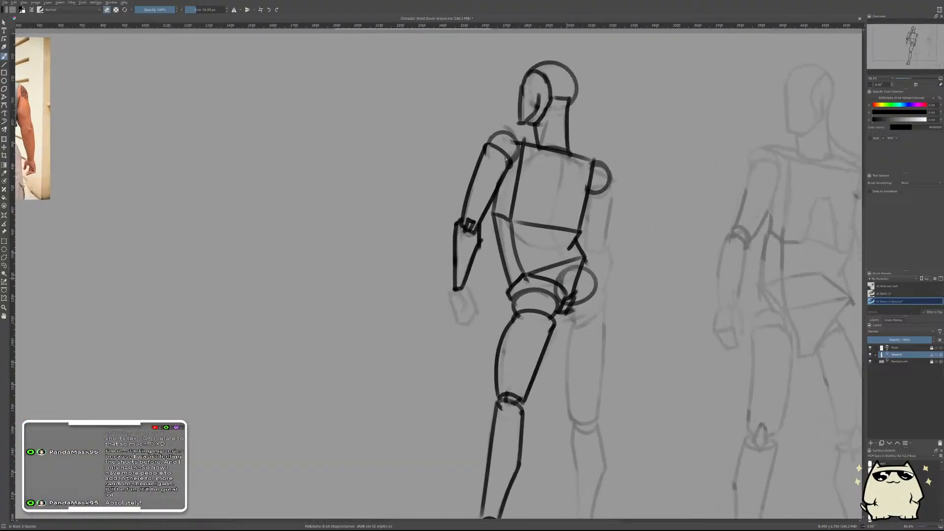
{"action": "scroll", "coordinate": [562, 278], "scroll_direction": "up", "scroll_amount": 2}
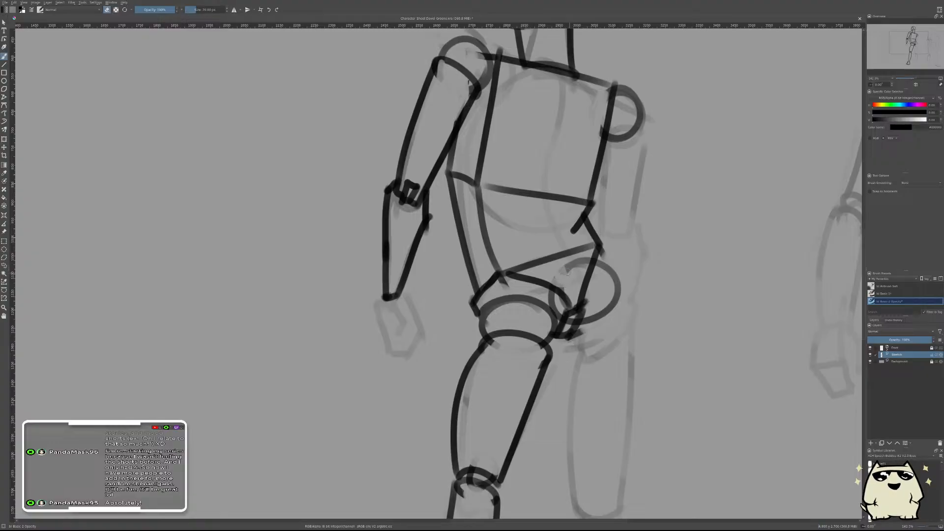
{"action": "mouse_move", "coordinate": [568, 272]}
{"action": "left_mouse_down"}
{"action": "mouse_move", "coordinate": [579, 263]}
{"action": "mouse_move", "coordinate": [567, 265]}
{"action": "mouse_move", "coordinate": [555, 305]}
{"action": "mouse_move", "coordinate": [550, 298]}
{"action": "left_mouse_up"}
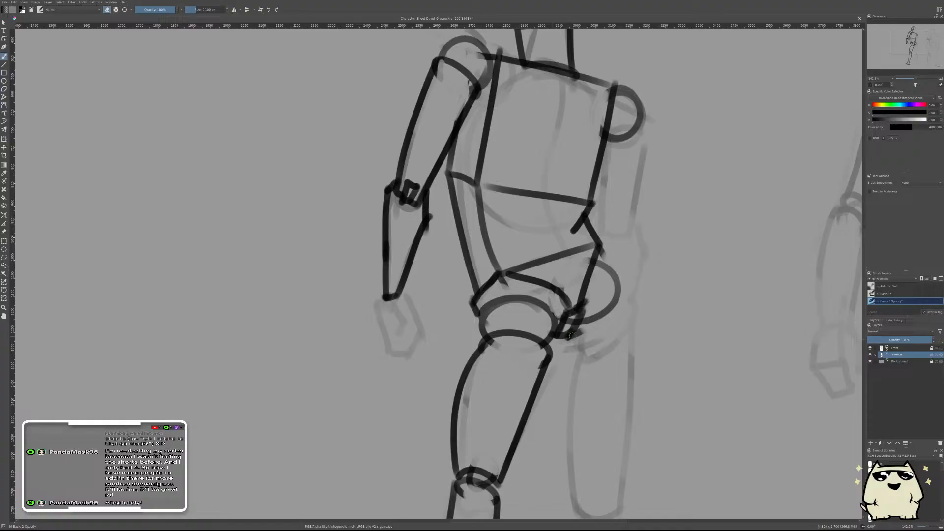
{"action": "scroll", "coordinate": [691, 281], "scroll_direction": "down", "scroll_amount": 10}
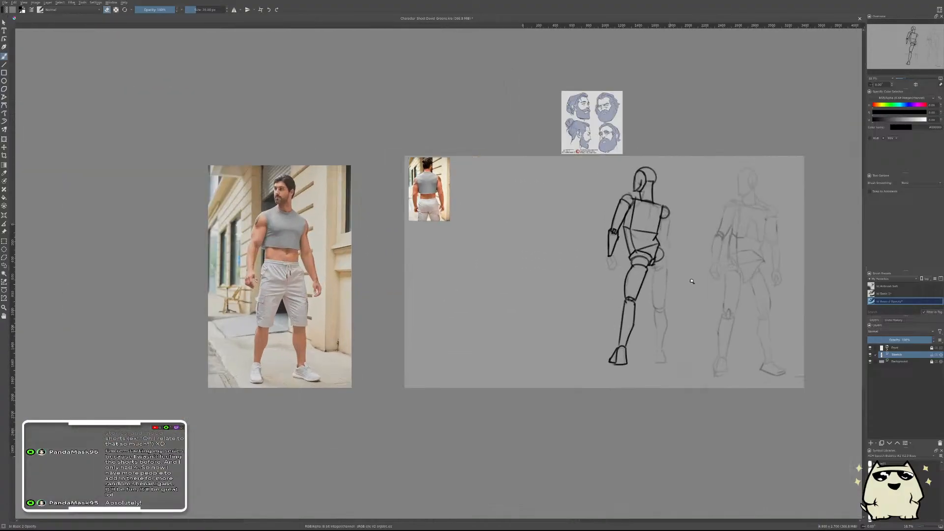
- Draw a flat ellipse under the second hip joint as the top of the other thigh
{"action": "scroll", "coordinate": [692, 281], "scroll_direction": "up", "scroll_amount": 9}
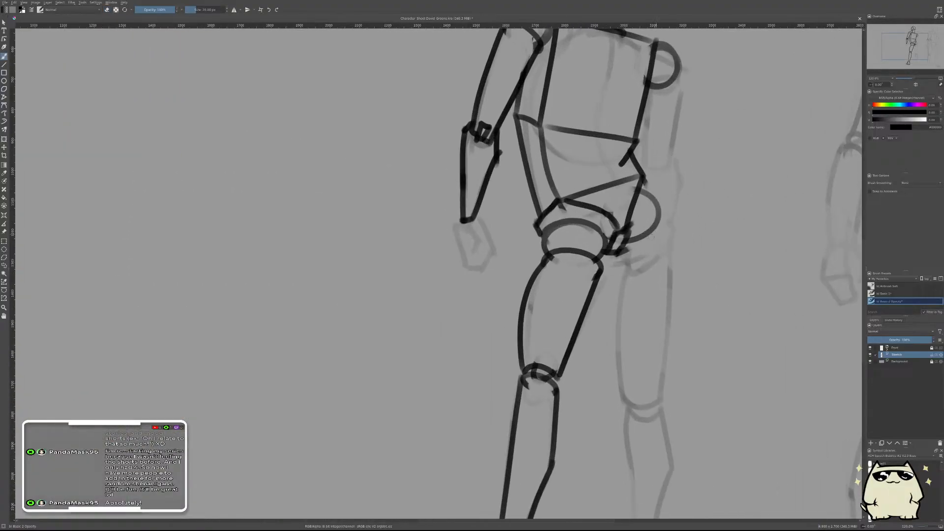
{"action": "mouse_move", "coordinate": [630, 247]}
{"action": "left_mouse_down"}
{"action": "mouse_move", "coordinate": [661, 222]}
{"action": "mouse_move", "coordinate": [612, 235]}
{"action": "mouse_move", "coordinate": [634, 255]}
{"action": "mouse_move", "coordinate": [614, 244]}
{"action": "mouse_move", "coordinate": [644, 252]}
{"action": "mouse_move", "coordinate": [648, 243]}
{"action": "left_mouse_up"}
{"action": "key", "text": "ctrl+z"}
{"action": "key", "text": "ctrl+z"}
{"action": "key", "text": "ctrl+z"}
{"action": "key", "text": "ctrl+z"}
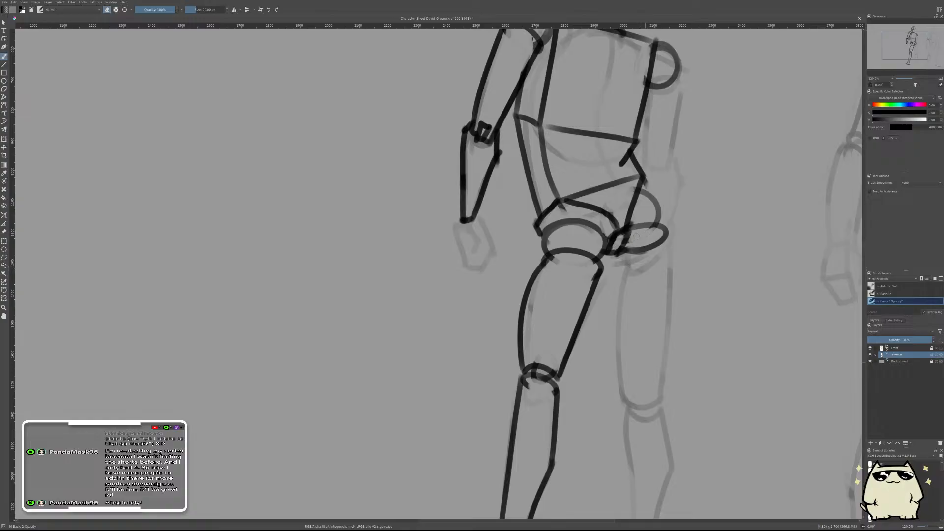
{"action": "scroll", "coordinate": [634, 236], "scroll_direction": "down", "scroll_amount": 6}
{"action": "scroll", "coordinate": [734, 268], "scroll_direction": "up", "scroll_amount": 2}
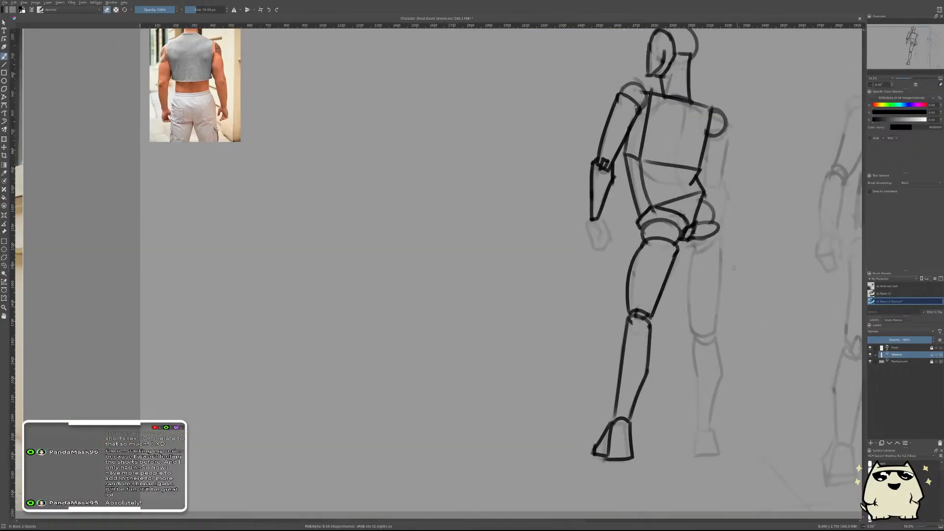
- Try a curved inner contour for the second thigh, running from the crotch down to the knee
{"action": "scroll", "coordinate": [734, 268], "scroll_direction": "up", "scroll_amount": 1}
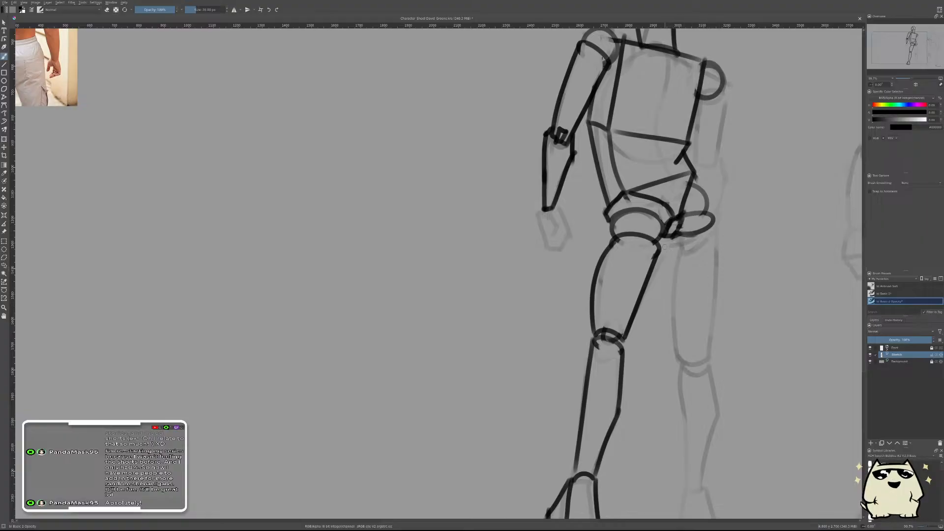
{"action": "left_click_drag", "start_coordinate": [658, 256], "coordinate": [676, 348]}
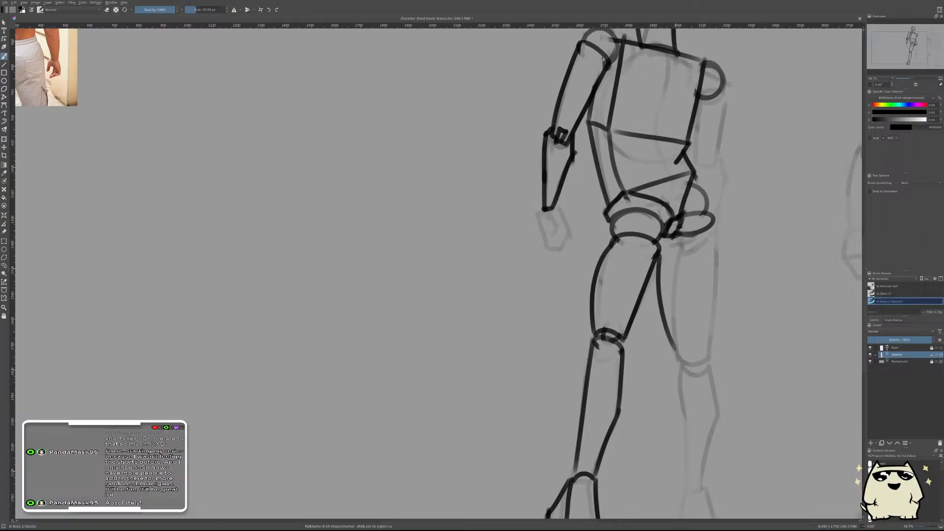
{"action": "key", "text": "ctrl+z"}
{"action": "left_click_drag", "start_coordinate": [658, 256], "coordinate": [674, 361]}
{"action": "key", "text": "ctrl+z"}
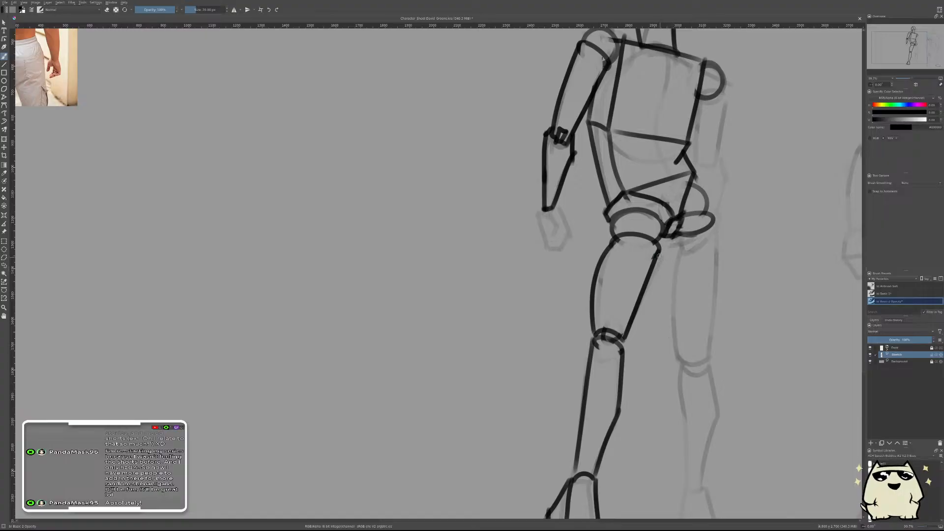
{"action": "left_click_drag", "start_coordinate": [658, 253], "coordinate": [673, 345]}
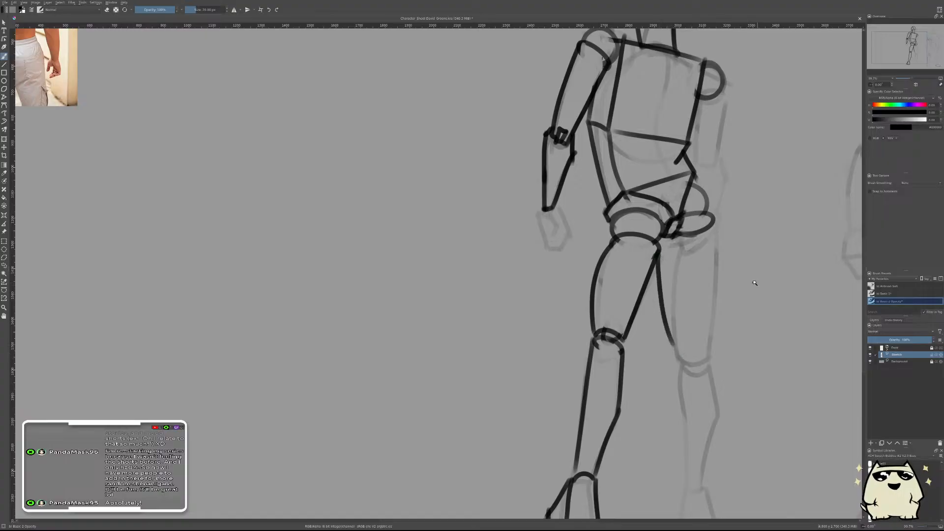
- Try closing the second thigh with a straight outer contour and a curved edge above the knee
{"action": "mouse_move", "coordinate": [755, 281]}
{"action": "left_mouse_down"}
{"action": "mouse_move", "coordinate": [745, 305]}
{"action": "mouse_move", "coordinate": [750, 291]}
{"action": "left_mouse_up"}
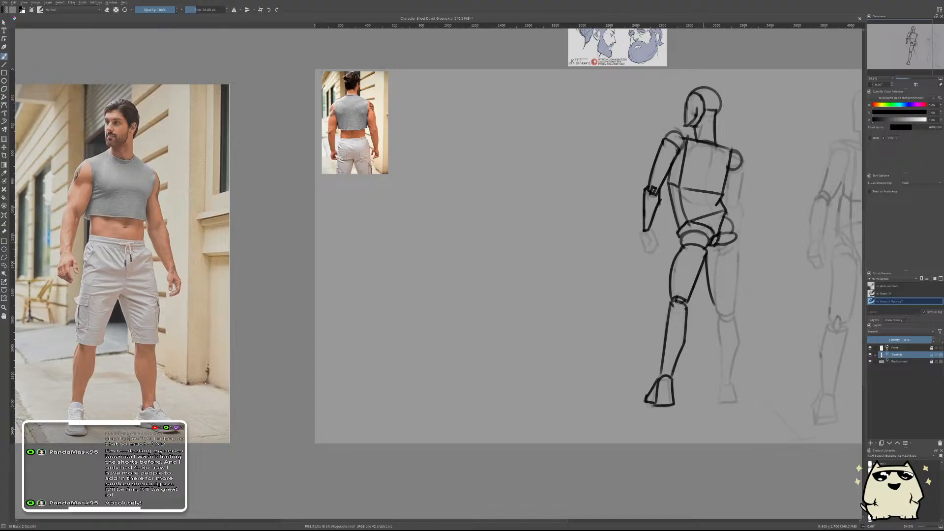
{"action": "scroll", "coordinate": [728, 233], "scroll_direction": "up", "scroll_amount": 5}
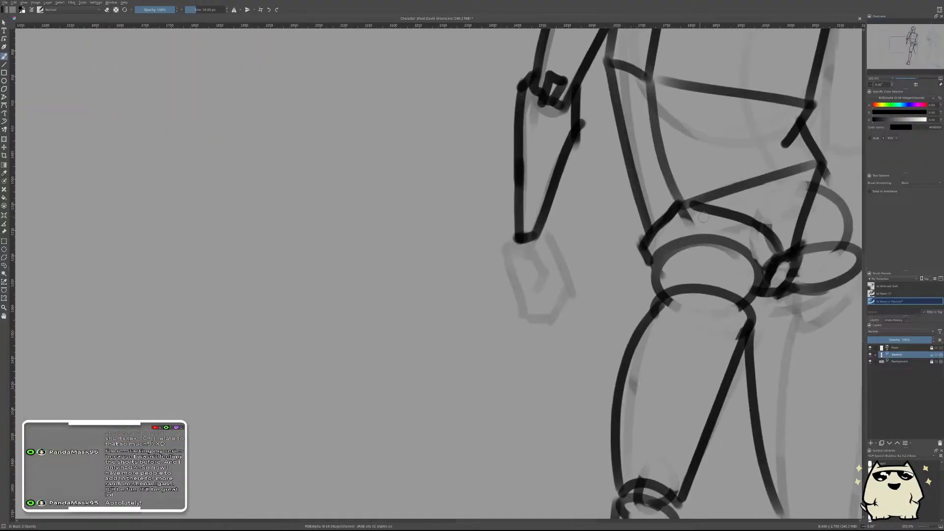
{"action": "scroll", "coordinate": [702, 217], "scroll_direction": "down", "scroll_amount": 3}
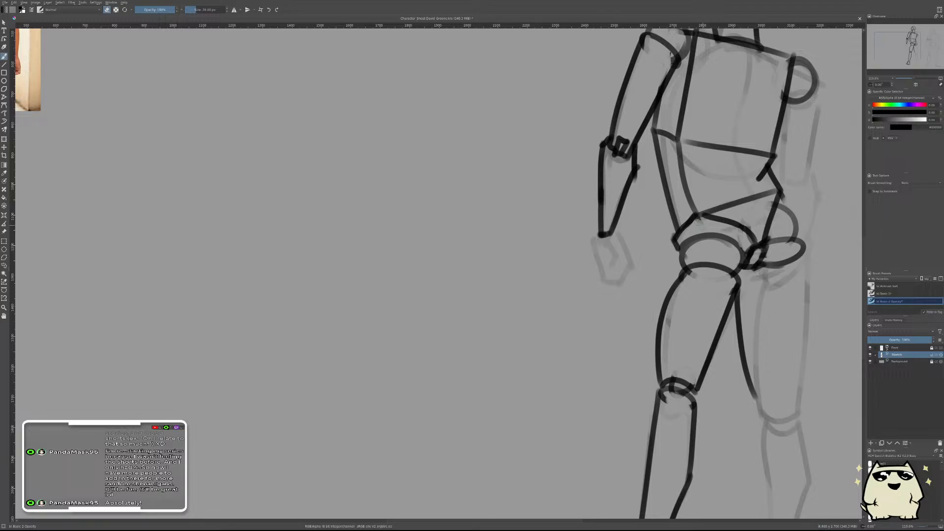
{"action": "scroll", "coordinate": [702, 226], "scroll_direction": "down", "scroll_amount": 4}
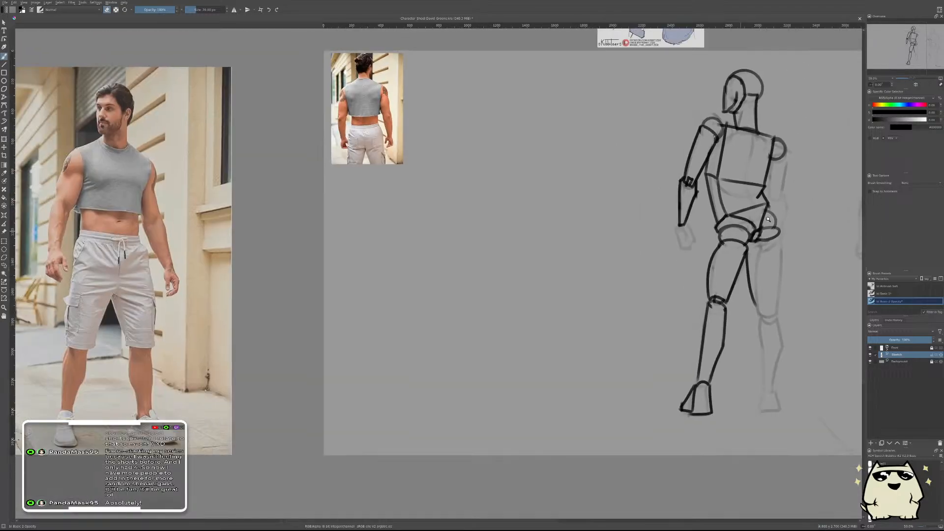
{"action": "scroll", "coordinate": [684, 222], "scroll_direction": "up", "scroll_amount": 3}
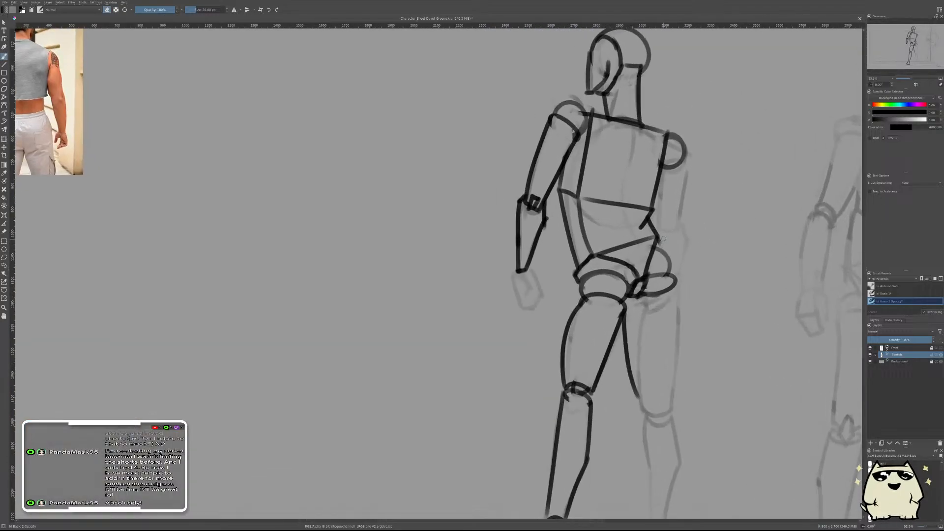
{"action": "scroll", "coordinate": [693, 271], "scroll_direction": "down", "scroll_amount": 2}
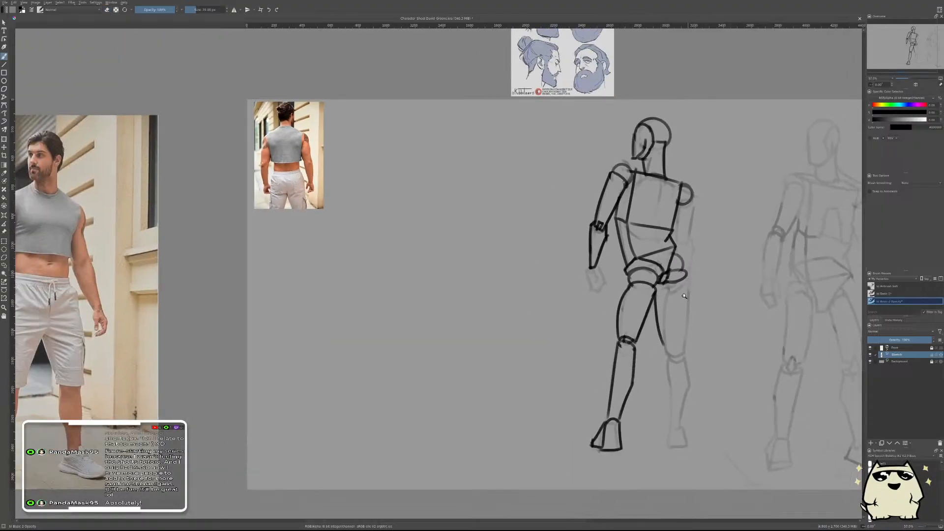
{"action": "scroll", "coordinate": [694, 271], "scroll_direction": "up", "scroll_amount": 3}
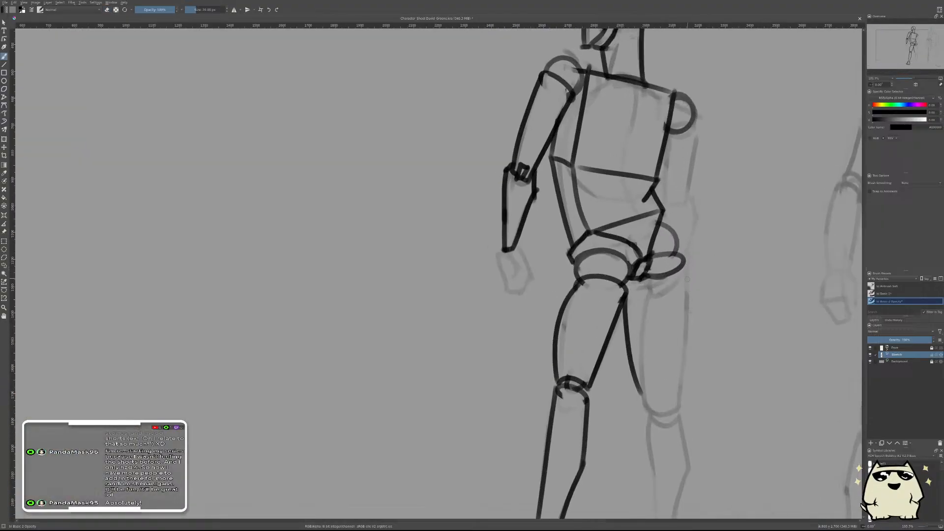
{"action": "key", "text": "v"}
{"action": "left_click_drag", "start_coordinate": [685, 262], "coordinate": [675, 404]}
{"action": "key", "text": "b"}
{"action": "key", "text": "ctrl+z"}
{"action": "scroll", "coordinate": [721, 356], "scroll_direction": "down", "scroll_amount": 3}
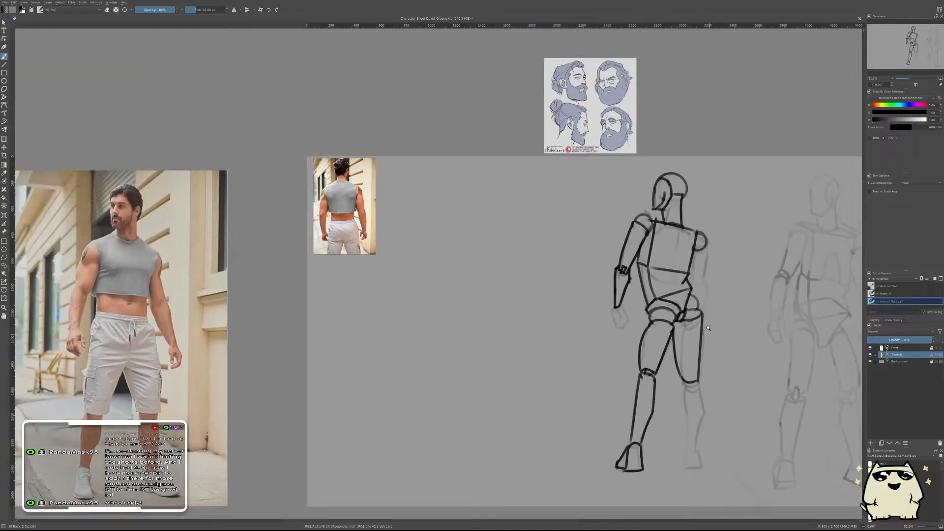
- Try erasing the lower edge of the thigh-top ellipse, and undo back to the full ellipse without the thigh outline
{"action": "scroll", "coordinate": [688, 324], "scroll_direction": "up", "scroll_amount": 5}
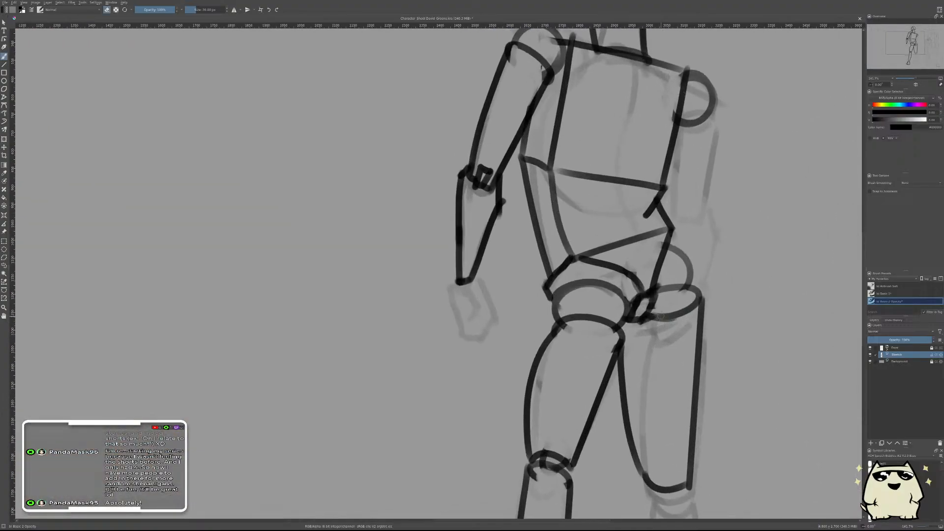
{"action": "left_click_drag", "start_coordinate": [660, 315], "coordinate": [690, 314]}
{"action": "key", "text": "ctrl+z"}
{"action": "key", "text": "ctrl+z"}
{"action": "scroll", "coordinate": [693, 315], "scroll_direction": "down", "scroll_amount": 8}
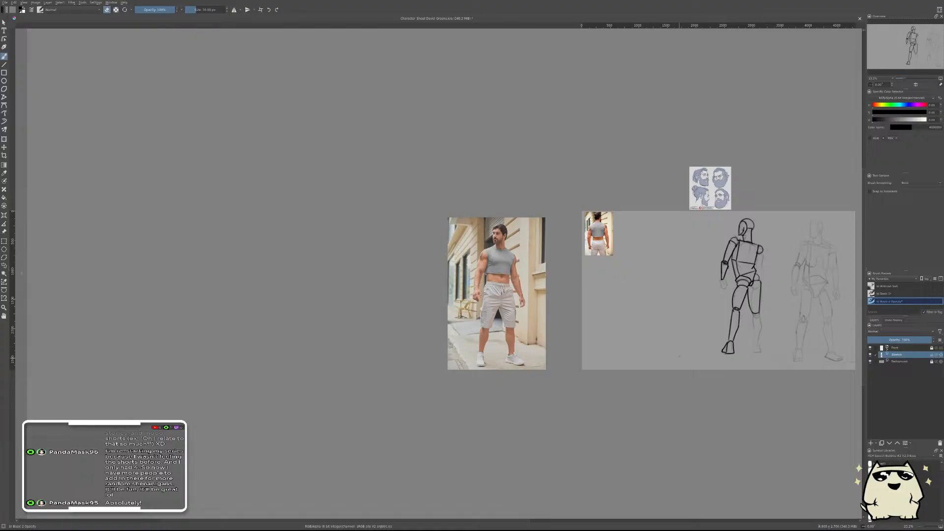
{"action": "scroll", "coordinate": [749, 302], "scroll_direction": "up", "scroll_amount": 5}
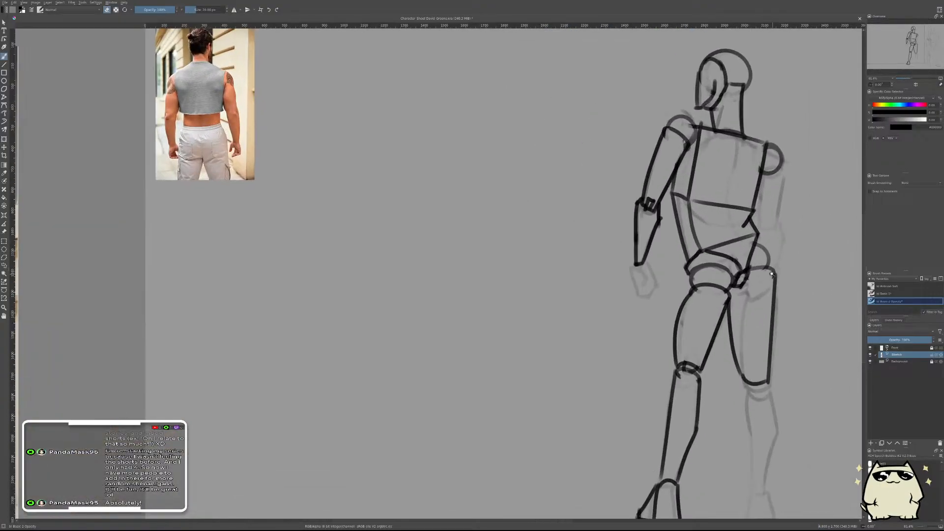
{"action": "scroll", "coordinate": [776, 333], "scroll_direction": "down", "scroll_amount": 2}
{"action": "scroll", "coordinate": [776, 333], "scroll_direction": "right", "scroll_amount": 3}
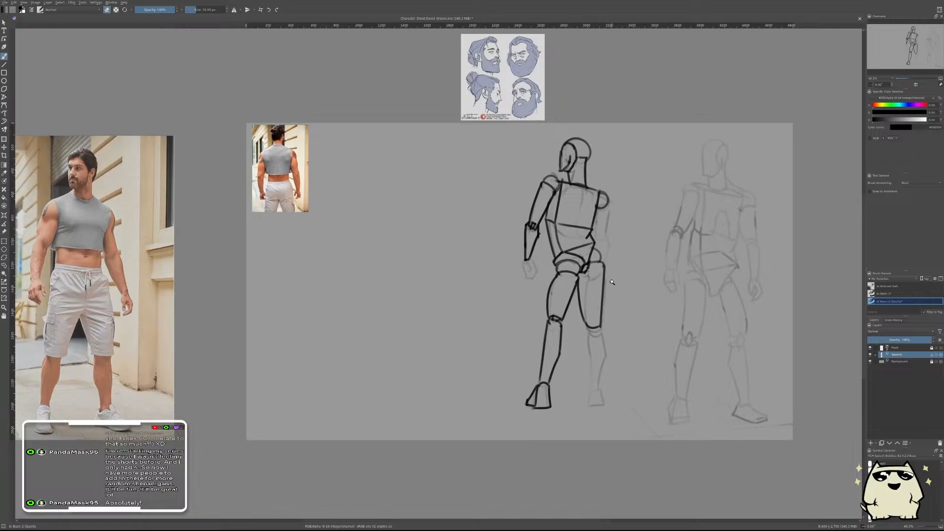
{"action": "scroll", "coordinate": [638, 286], "scroll_direction": "up", "scroll_amount": 2}
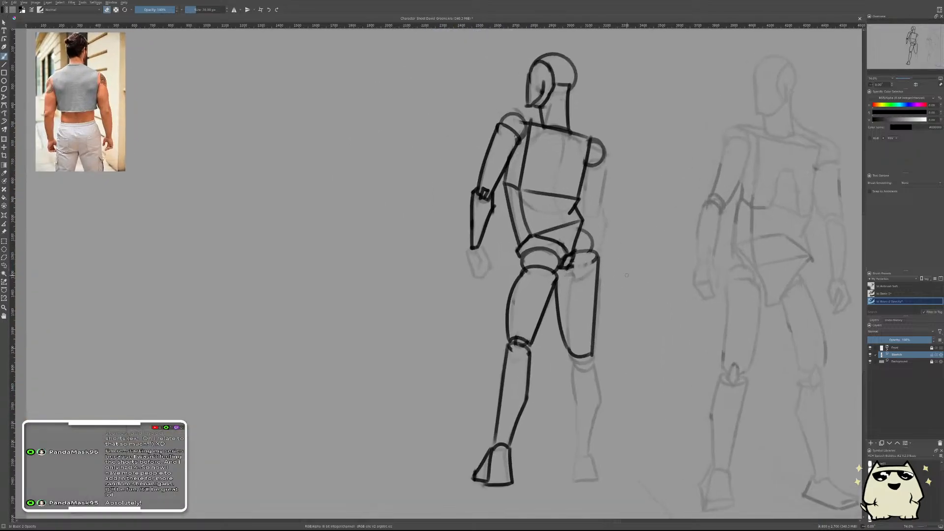
{"action": "key", "text": "ctrl+z"}
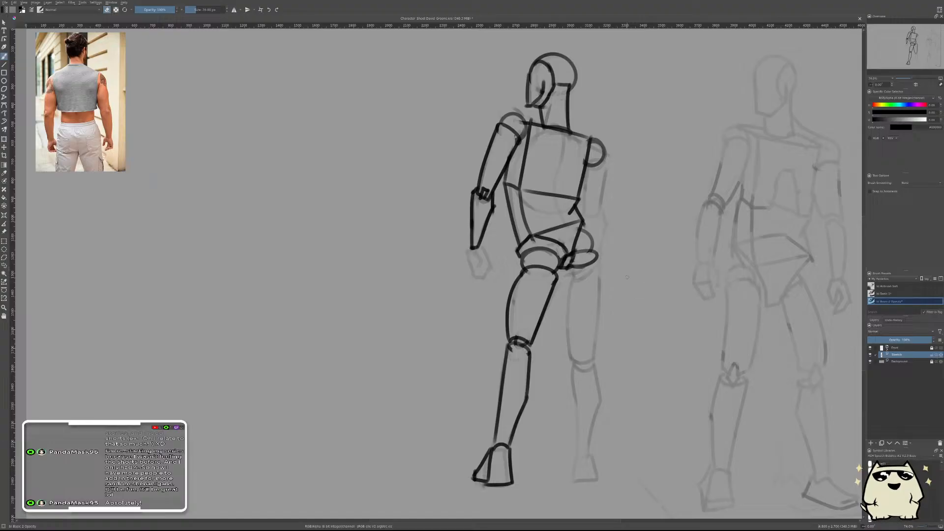
- Try a second thigh with a vertical straight outer side, a curved inner side and an arched knee edge, and undo it
{"action": "scroll", "coordinate": [611, 280], "scroll_direction": "up", "scroll_amount": 2}
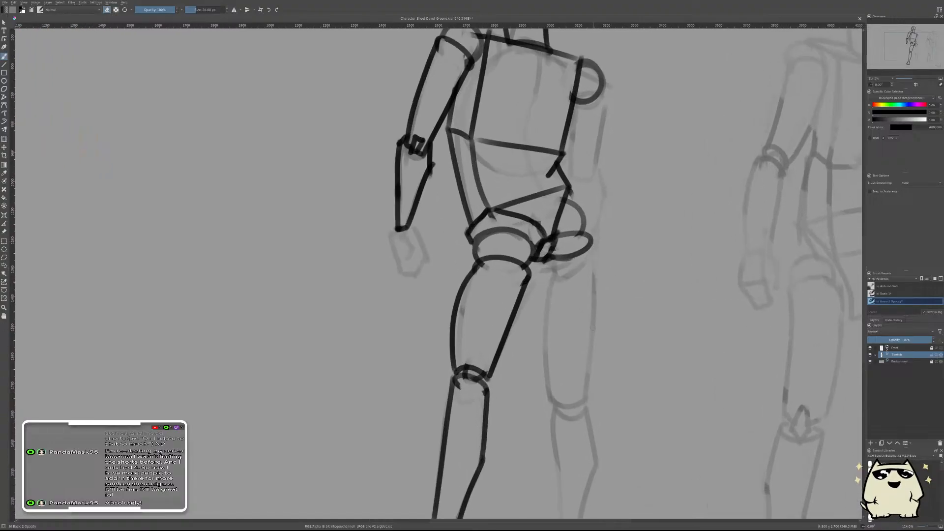
{"action": "key", "text": "v"}
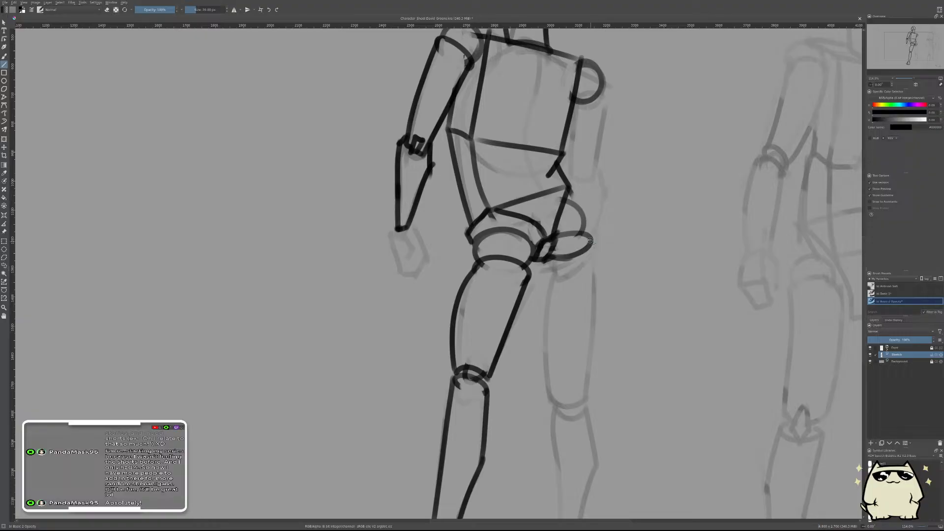
{"action": "left_click_drag", "start_coordinate": [589, 241], "coordinate": [593, 396]}
{"action": "key", "text": "b"}
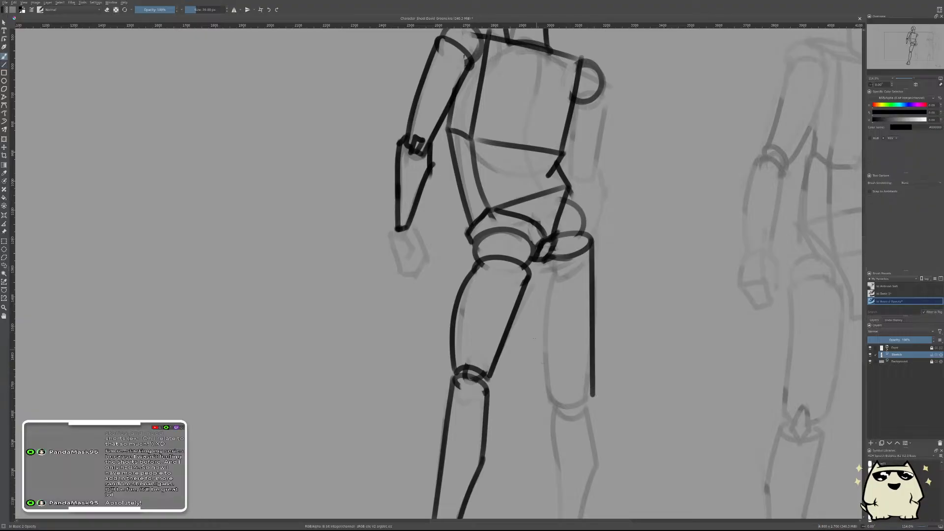
{"action": "left_click_drag", "start_coordinate": [540, 263], "coordinate": [553, 389]}
{"action": "key", "text": "ctrl+z"}
{"action": "mouse_move", "coordinate": [538, 265]}
{"action": "left_mouse_down"}
{"action": "mouse_move", "coordinate": [553, 391]}
{"action": "mouse_move", "coordinate": [594, 392]}
{"action": "left_mouse_up"}
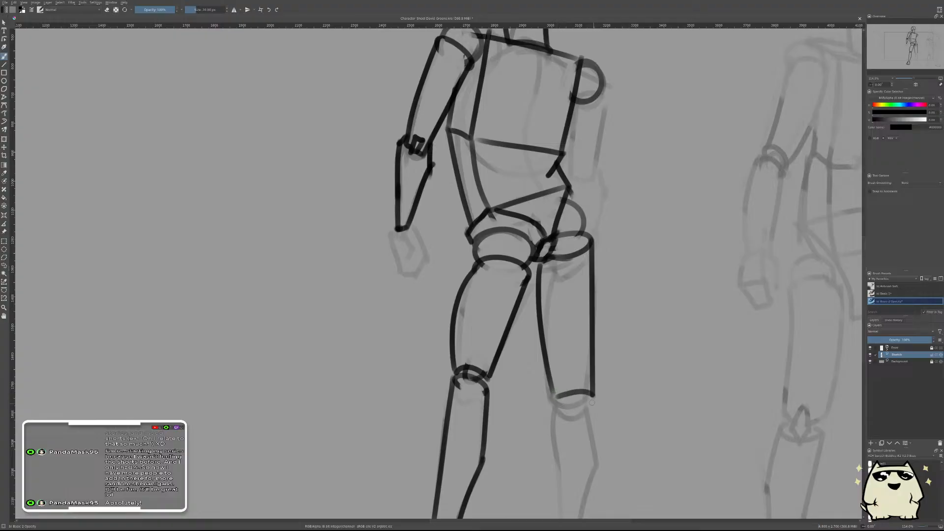
{"action": "key", "text": "ctrl+z"}
{"action": "key", "text": "ctrl+z"}
{"action": "key", "text": "ctrl+z"}
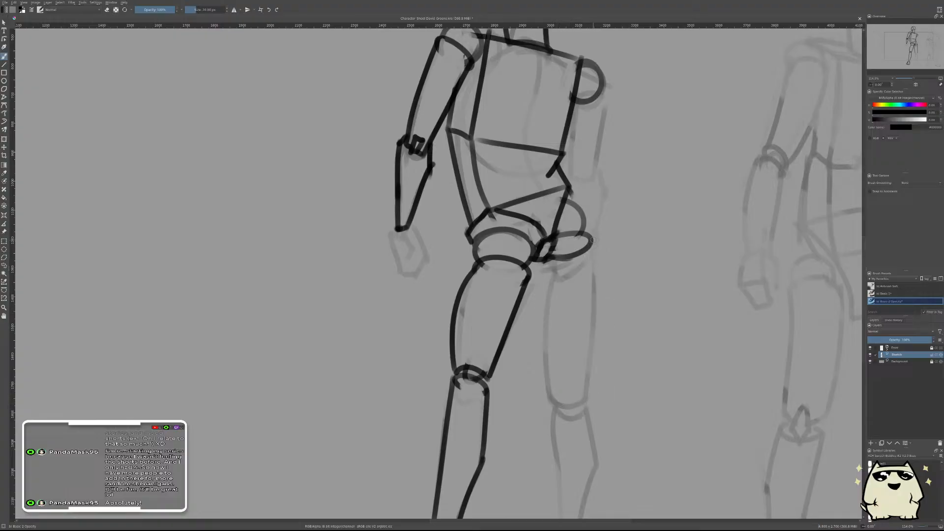
- Try a narrower second thigh with an inward-slanting outer contour and a slightly curved inner contour
{"action": "left_click_drag", "start_coordinate": [591, 240], "coordinate": [581, 396]}
{"action": "key", "text": "ctrl+z"}
{"action": "left_click_drag", "start_coordinate": [593, 237], "coordinate": [581, 393]}
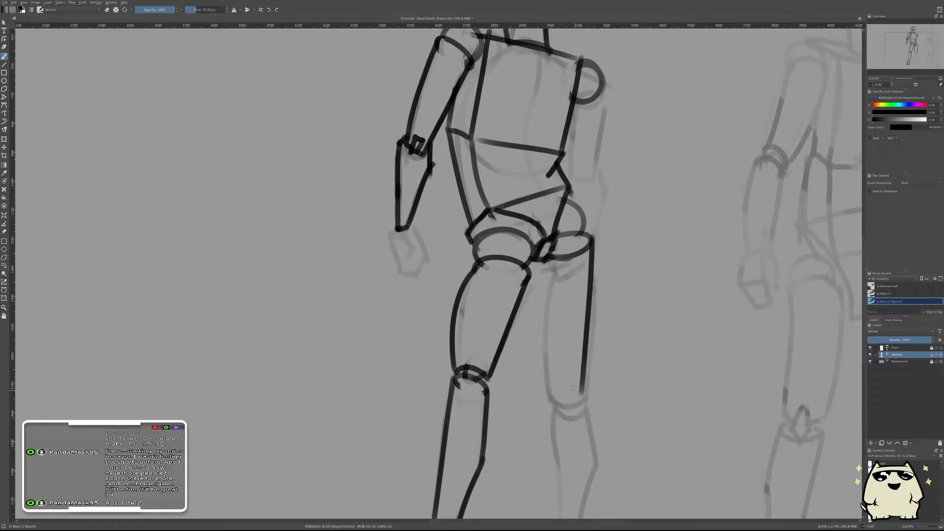
{"action": "left_click_drag", "start_coordinate": [539, 260], "coordinate": [553, 394]}
{"action": "key", "text": "ctrl+z"}
{"action": "left_click_drag", "start_coordinate": [538, 259], "coordinate": [554, 392]}
{"action": "scroll", "coordinate": [556, 392], "scroll_direction": "down", "scroll_amount": 5}
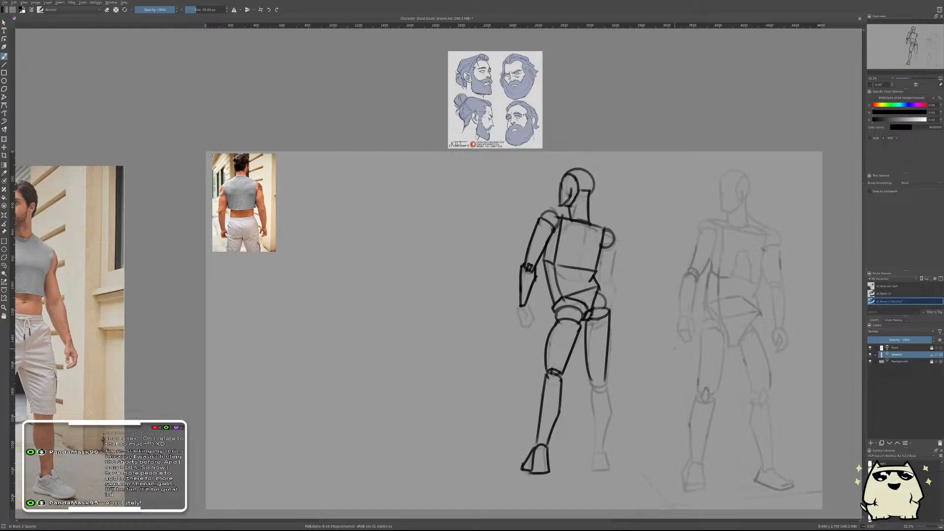
{"action": "scroll", "coordinate": [580, 320], "scroll_direction": "up", "scroll_amount": 5}
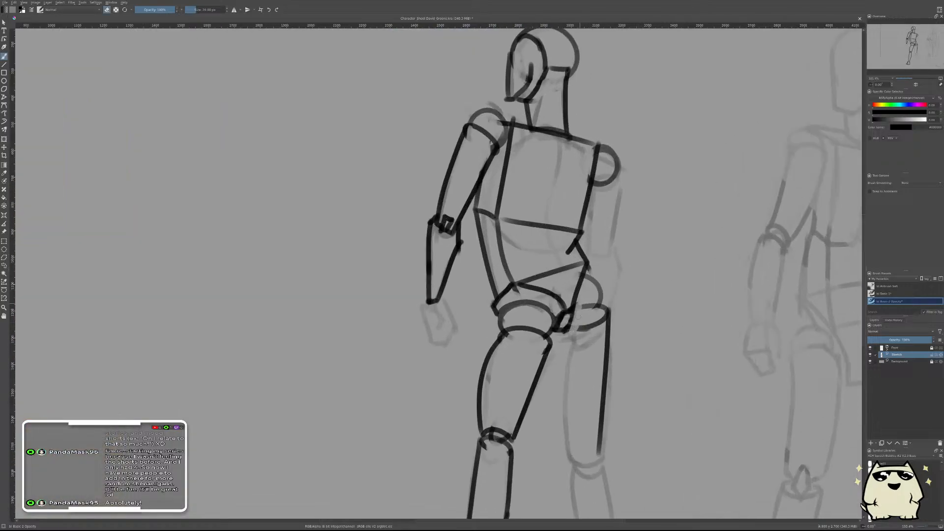
- Remove the thigh-top ellipse and the second thigh's bold outer contour
{"action": "mouse_move", "coordinate": [578, 327]}
{"action": "left_mouse_down"}
{"action": "mouse_move", "coordinate": [607, 307]}
{"action": "mouse_move", "coordinate": [610, 339]}
{"action": "left_mouse_up"}
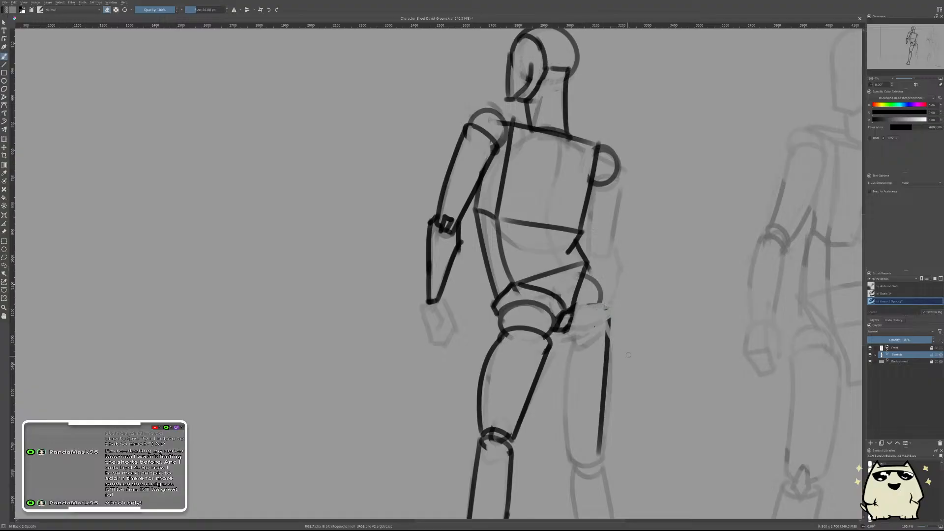
{"action": "key", "text": "ctrl+z"}
{"action": "key", "text": "ctrl+z"}
{"action": "key", "text": "ctrl+z"}
{"action": "key", "text": "ctrl+z"}
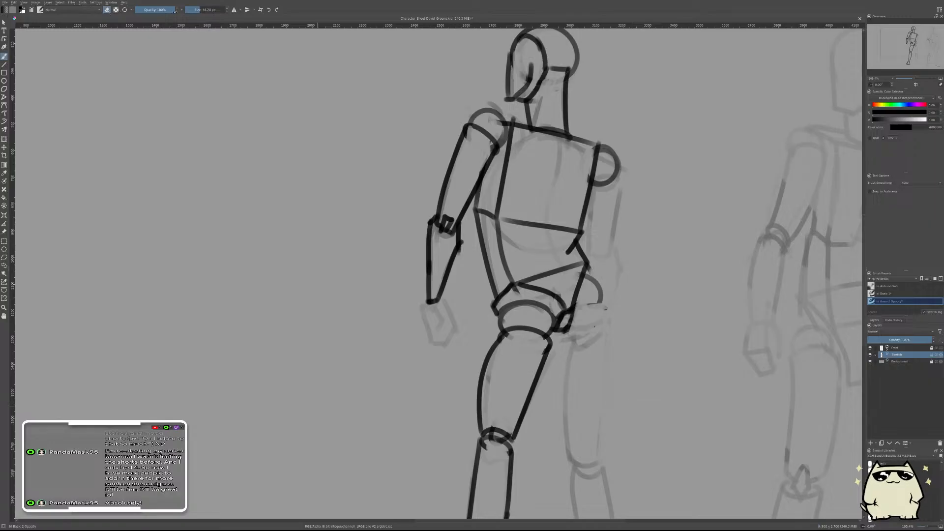
- Set the brush size to 20 px and draw a bold arched top edge for the second thigh below the hip
{"action": "double_click", "coordinate": [206, 10]}
{"action": "type", "text": "20"}
{"action": "key", "text": "Return"}
{"action": "left_click_drag", "start_coordinate": [644, 343], "coordinate": [594, 236]}
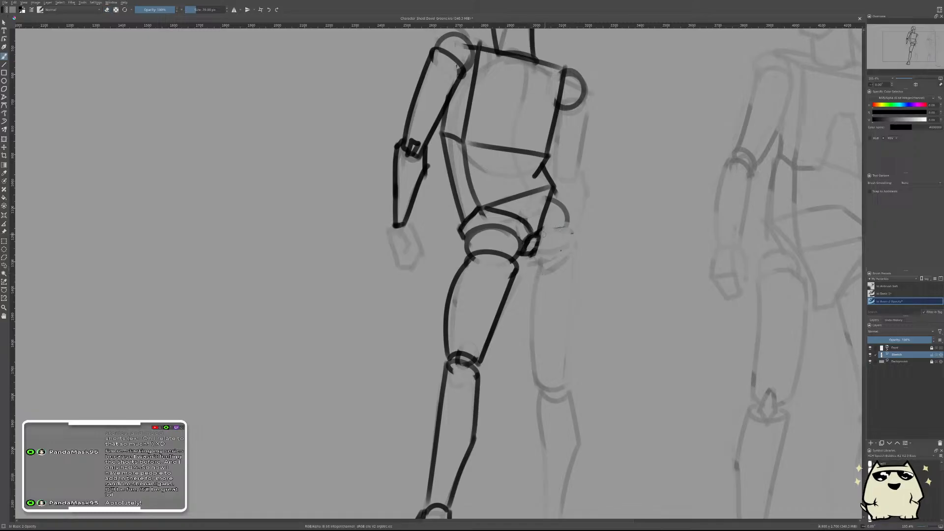
{"action": "left_click_drag", "start_coordinate": [541, 227], "coordinate": [574, 234]}
- Try a straight outer contour and a curved inner contour for the second thigh, and undo both
{"action": "key", "text": "v"}
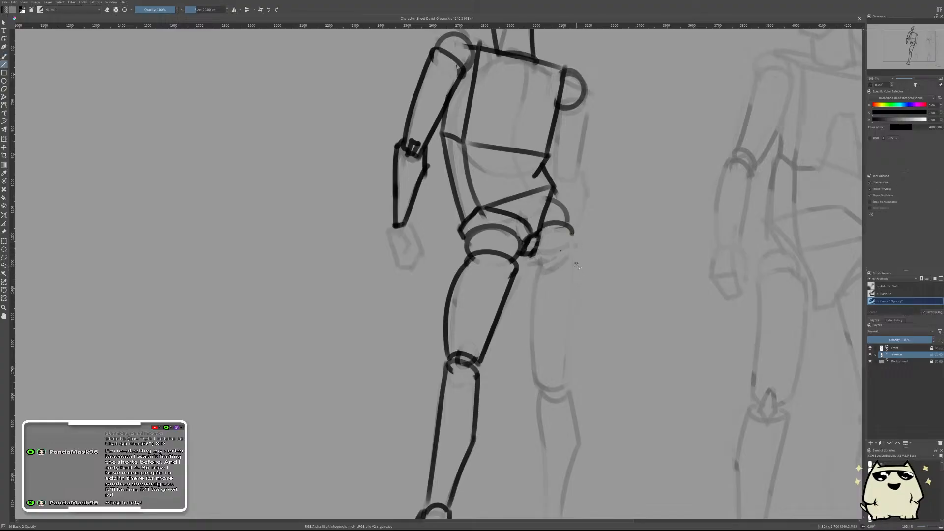
{"action": "left_click_drag", "start_coordinate": [572, 235], "coordinate": [569, 383]}
{"action": "key", "text": "b"}
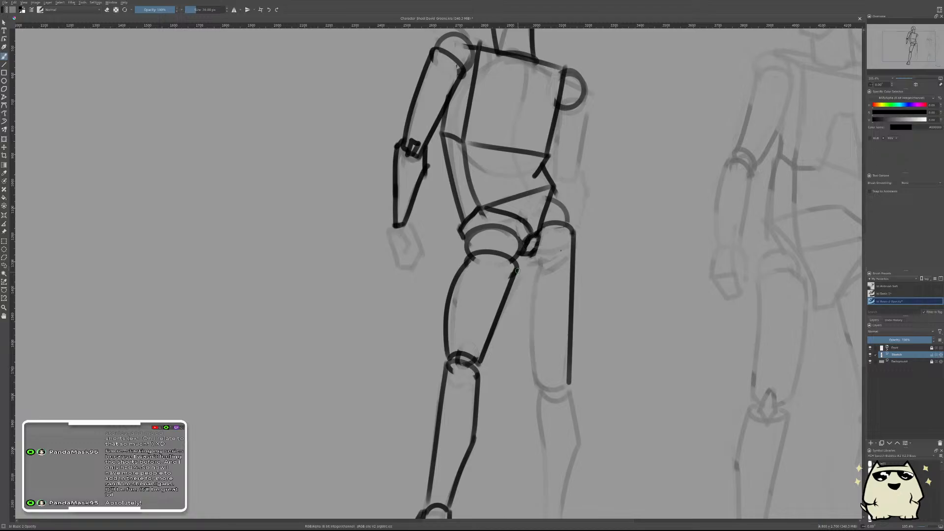
{"action": "mouse_move", "coordinate": [524, 256]}
{"action": "left_mouse_down"}
{"action": "mouse_move", "coordinate": [530, 356]}
{"action": "mouse_move", "coordinate": [538, 378]}
{"action": "mouse_move", "coordinate": [571, 379]}
{"action": "left_mouse_up"}
{"action": "scroll", "coordinate": [617, 347], "scroll_direction": "down", "scroll_amount": 5}
{"action": "scroll", "coordinate": [624, 339], "scroll_direction": "up", "scroll_amount": 3}
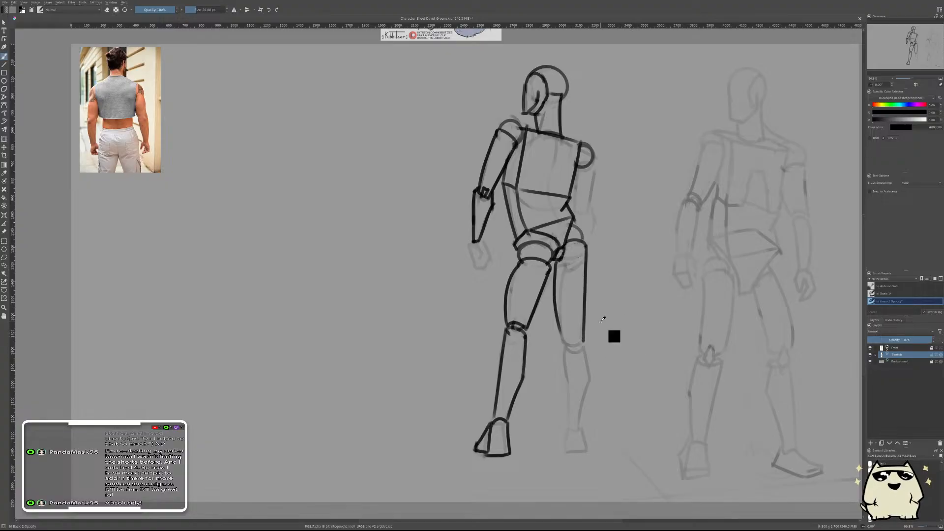
{"action": "key", "text": "ctrl+z"}
{"action": "key", "text": "ctrl+z"}
- Try a shorter straight outer contour on the second thigh, compare it with the whole figure, and undo it
{"action": "key", "text": "v"}
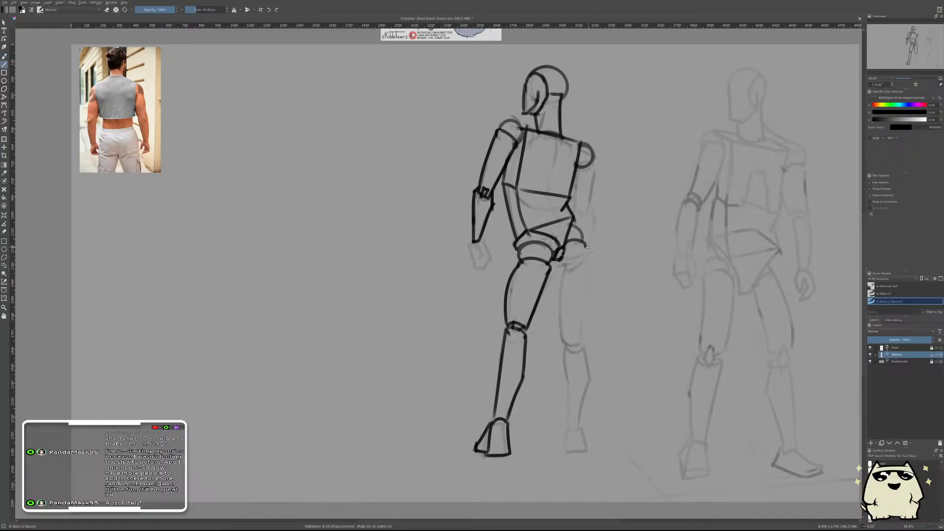
{"action": "left_click_drag", "start_coordinate": [583, 323], "coordinate": [586, 241]}
{"action": "key", "text": "b"}
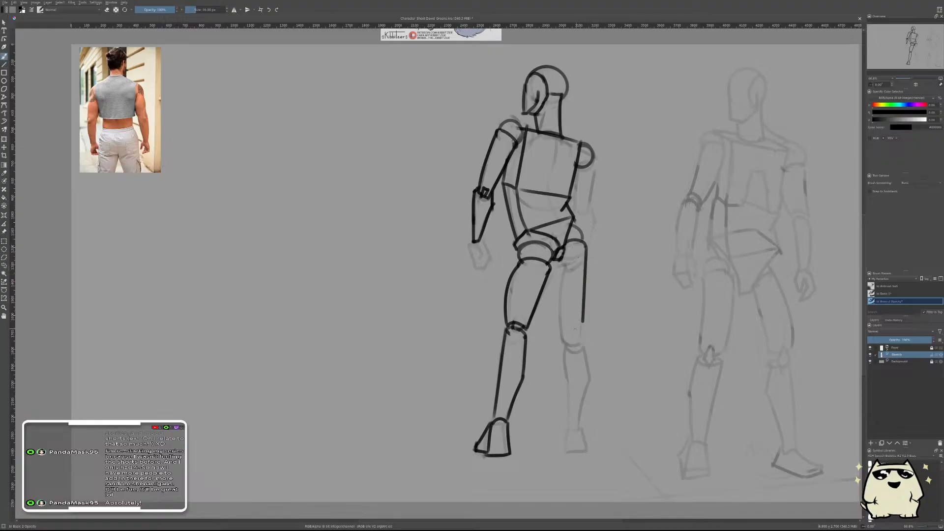
{"action": "scroll", "coordinate": [626, 304], "scroll_direction": "down", "scroll_amount": 5}
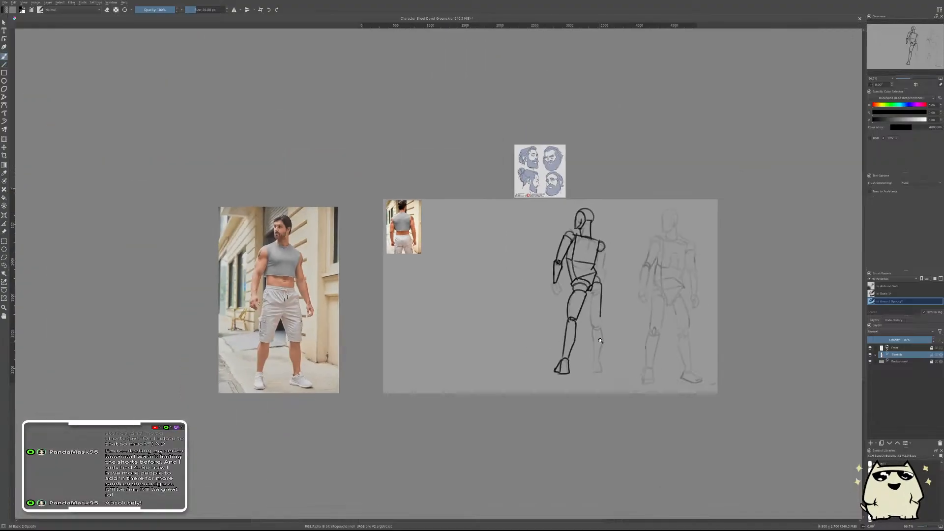
{"action": "scroll", "coordinate": [626, 304], "scroll_direction": "up", "scroll_amount": 6}
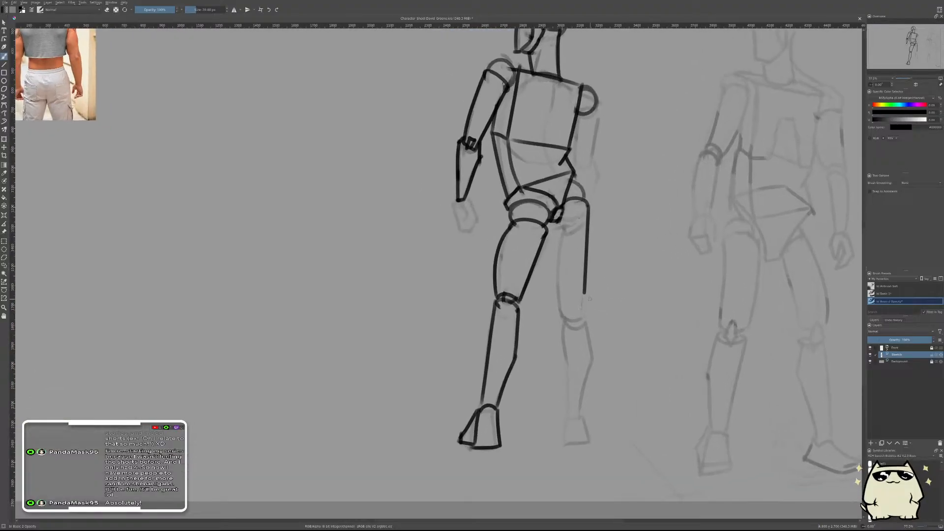
{"action": "scroll", "coordinate": [582, 313], "scroll_direction": "down", "scroll_amount": 5}
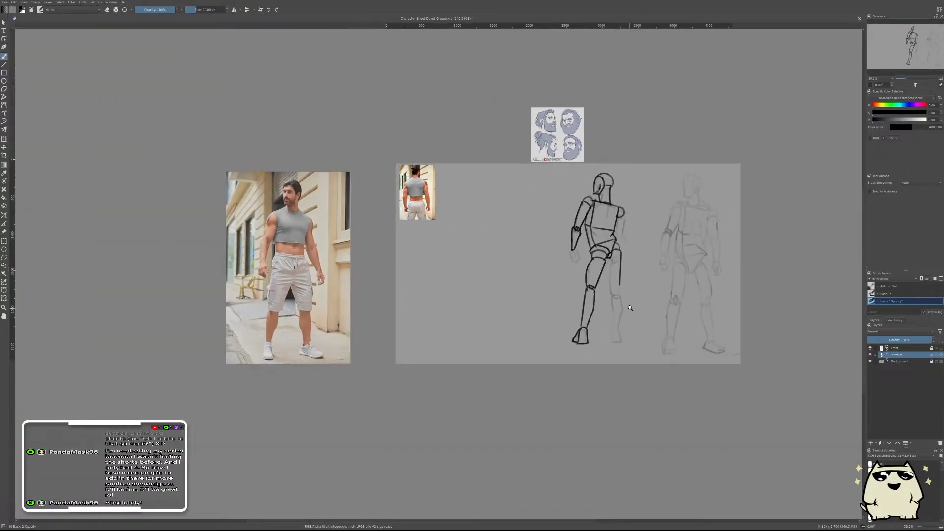
{"action": "scroll", "coordinate": [609, 279], "scroll_direction": "up", "scroll_amount": 7}
{"action": "key", "text": "ctrl+z"}
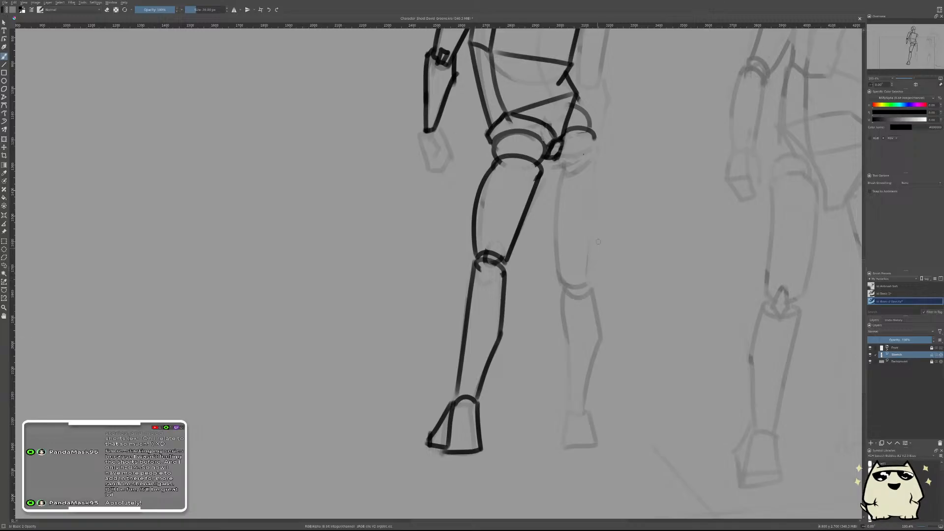
- Draw the second thigh with a nearly vertical straight outer side, a bulging inner side and a flat knee edge
{"action": "key", "text": "v"}
{"action": "left_click_drag", "start_coordinate": [593, 139], "coordinate": [593, 274]}
{"action": "key", "text": "b"}
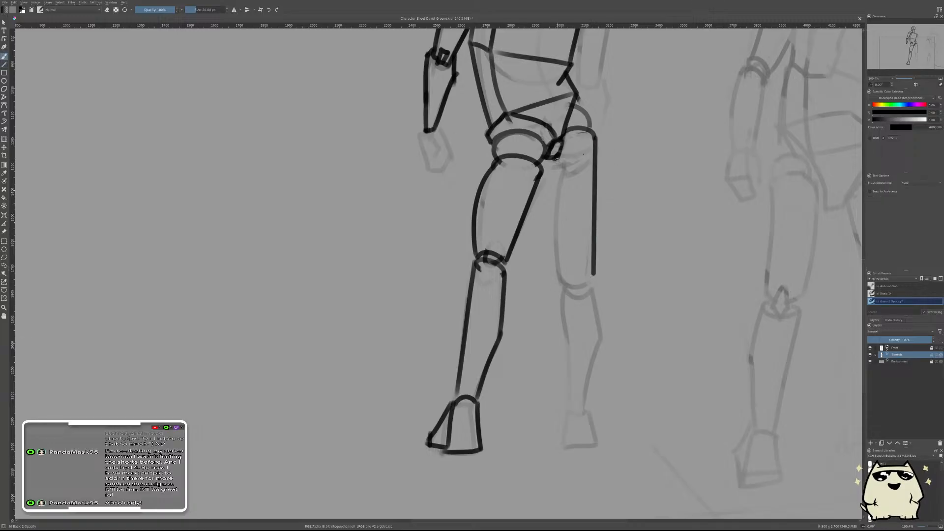
{"action": "left_click_drag", "start_coordinate": [552, 158], "coordinate": [560, 281]}
{"action": "key", "text": "ctrl+z"}
{"action": "left_click_drag", "start_coordinate": [548, 159], "coordinate": [566, 265]}
{"action": "key", "text": "ctrl+z"}
{"action": "mouse_move", "coordinate": [551, 159]}
{"action": "left_mouse_down"}
{"action": "mouse_move", "coordinate": [562, 265]}
{"action": "mouse_move", "coordinate": [593, 269]}
{"action": "mouse_move", "coordinate": [591, 285]}
{"action": "left_mouse_up"}
{"action": "key", "text": "ctrl+z"}
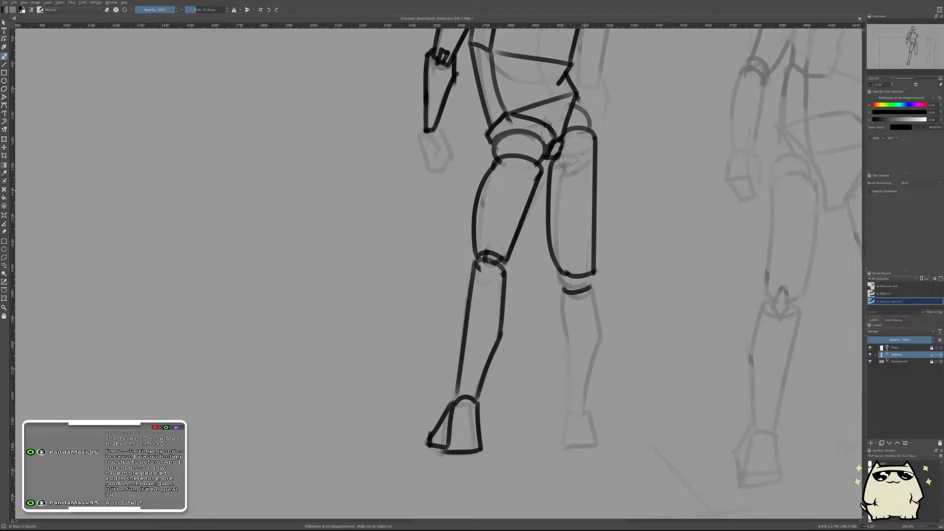
- Draw a small knee joint and a tapering lower leg with an angled outer calf on the second leg
{"action": "mouse_move", "coordinate": [566, 276]}
{"action": "left_mouse_down"}
{"action": "mouse_move", "coordinate": [571, 292]}
{"action": "mouse_move", "coordinate": [586, 289]}
{"action": "left_mouse_up"}
{"action": "mouse_move", "coordinate": [590, 288]}
{"action": "left_mouse_down"}
{"action": "mouse_move", "coordinate": [602, 346]}
{"action": "mouse_move", "coordinate": [601, 337]}
{"action": "mouse_move", "coordinate": [583, 419]}
{"action": "left_mouse_up"}
{"action": "left_click_drag", "start_coordinate": [564, 293], "coordinate": [573, 399]}
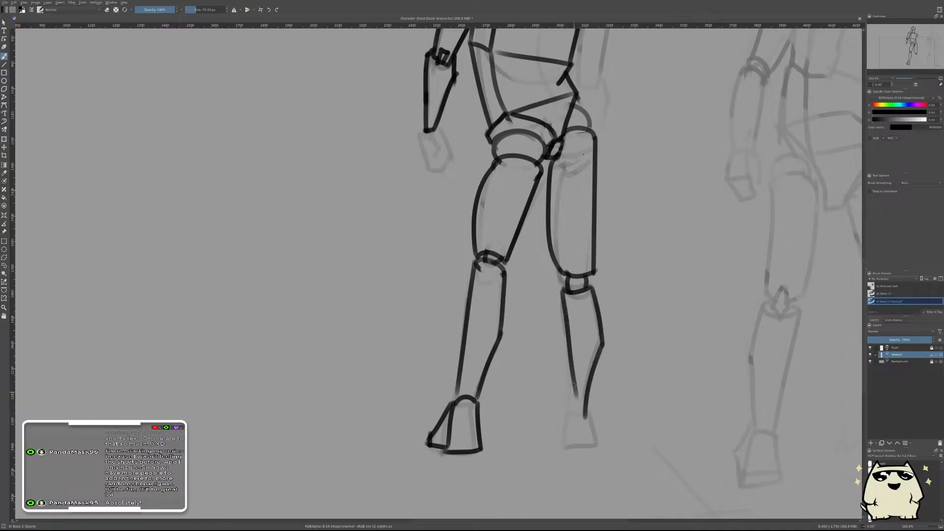
{"action": "key", "text": "ctrl+z"}
{"action": "left_click_drag", "start_coordinate": [562, 285], "coordinate": [568, 418]}
{"action": "scroll", "coordinate": [640, 345], "scroll_direction": "down", "scroll_amount": 5}
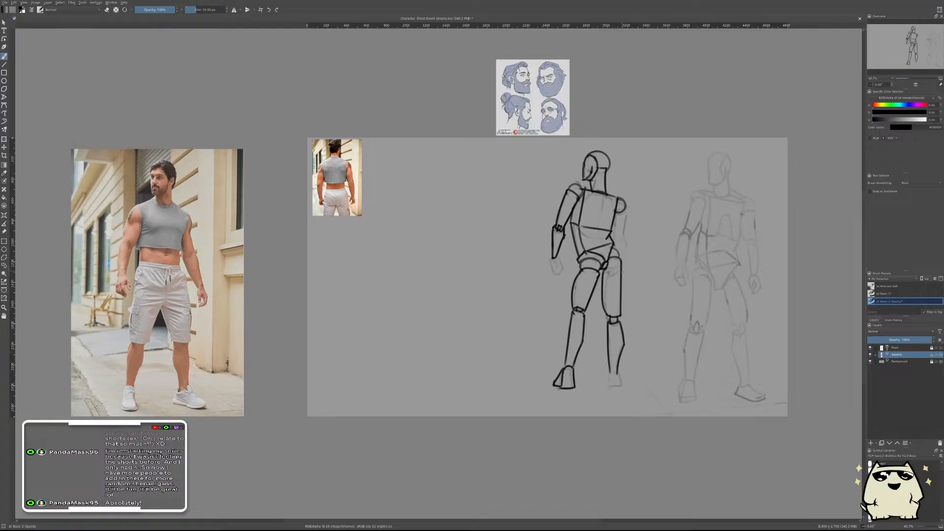
- Mirror the canvas view and draw the second leg's ankle line and a trapezoid foot over the faded guide
{"action": "key", "text": "m"}
{"action": "left_click_drag", "start_coordinate": [412, 358], "coordinate": [580, 371]}
{"action": "scroll", "coordinate": [442, 358], "scroll_direction": "up", "scroll_amount": 4}
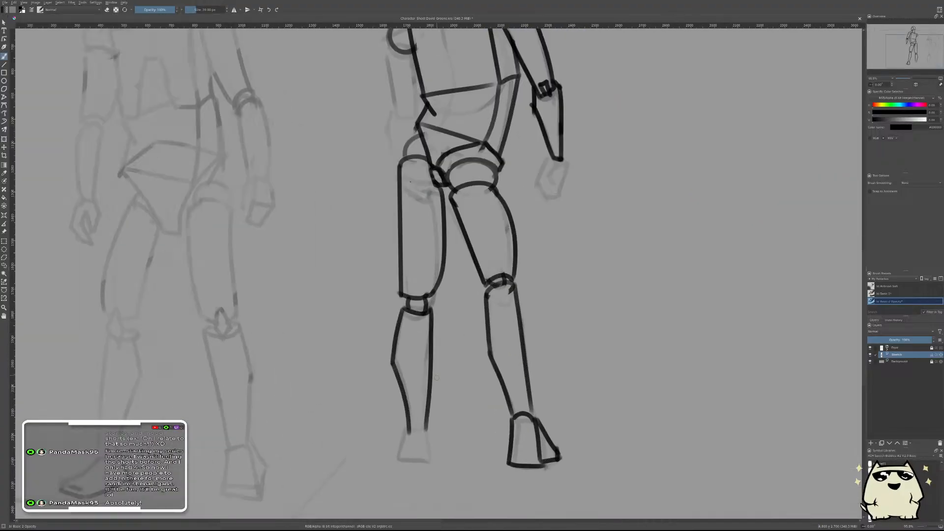
{"action": "left_click_drag", "start_coordinate": [409, 430], "coordinate": [426, 427]}
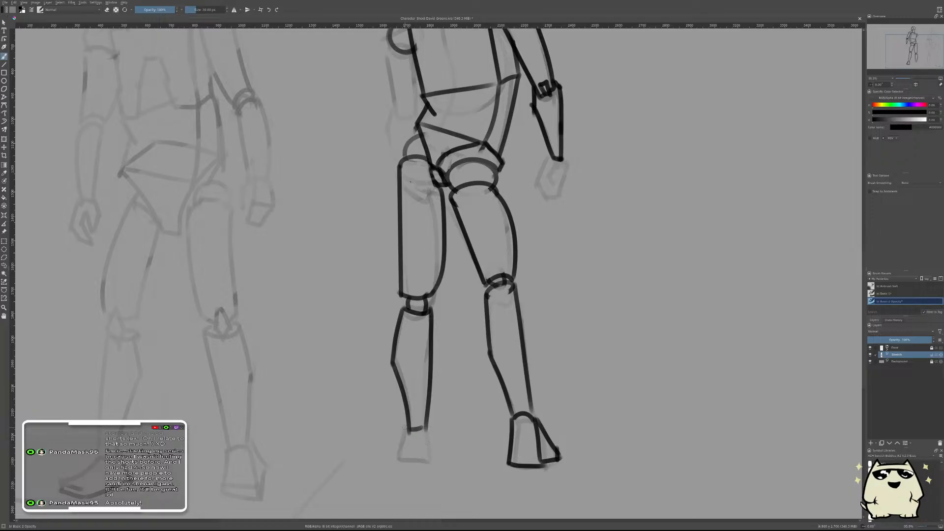
{"action": "mouse_move", "coordinate": [407, 425]}
{"action": "left_mouse_down"}
{"action": "mouse_move", "coordinate": [396, 459]}
{"action": "mouse_move", "coordinate": [432, 461]}
{"action": "left_mouse_up"}
{"action": "key", "text": "ctrl+z"}
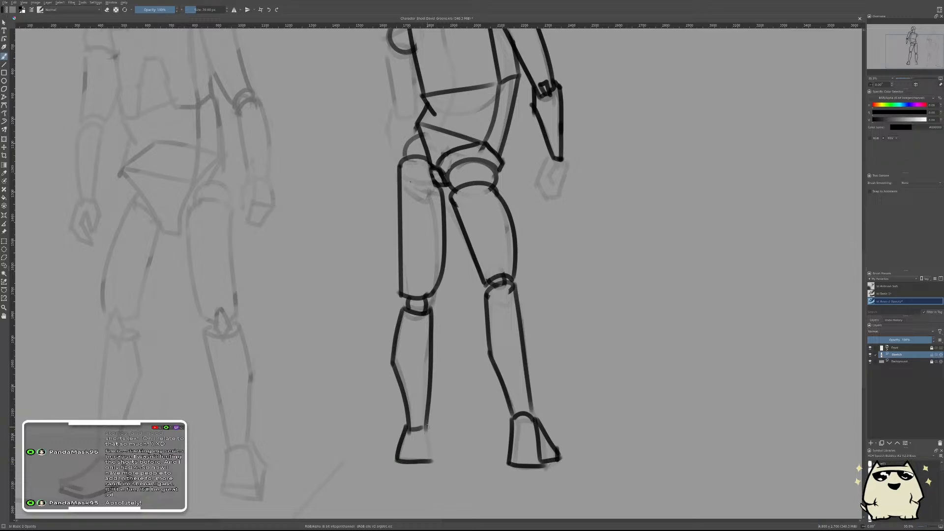
{"action": "left_click_drag", "start_coordinate": [426, 426], "coordinate": [433, 461]}
- Draw the lower edge of the far shoulder and the straight sides of the upper arm below it
{"action": "left_click_drag", "start_coordinate": [540, 180], "coordinate": [626, 401]}
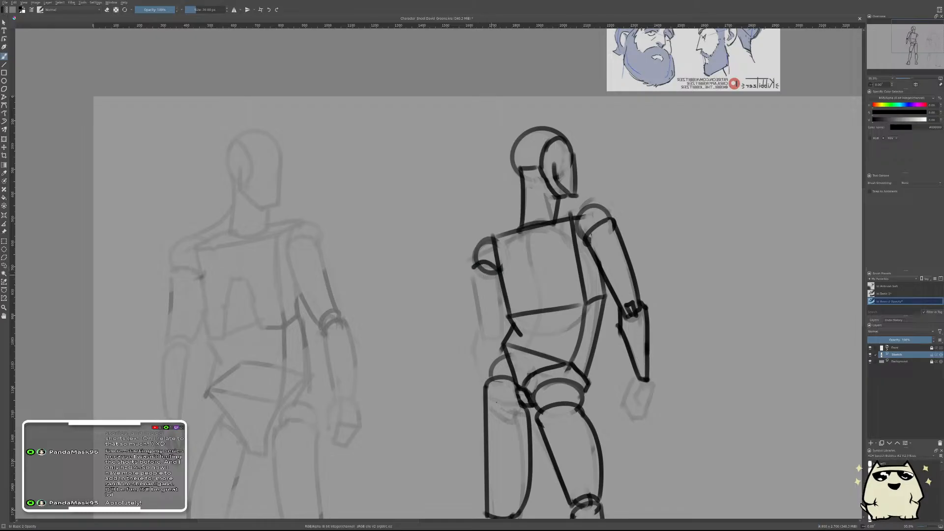
{"action": "mouse_move", "coordinate": [471, 268]}
{"action": "left_mouse_down"}
{"action": "mouse_move", "coordinate": [496, 274]}
{"action": "mouse_move", "coordinate": [470, 273]}
{"action": "mouse_move", "coordinate": [484, 338]}
{"action": "left_mouse_up"}
{"action": "key", "text": "e"}
{"action": "key", "text": "e"}
{"action": "key", "text": "ctrl+z"}
{"action": "left_click_drag", "start_coordinate": [473, 270], "coordinate": [484, 341]}
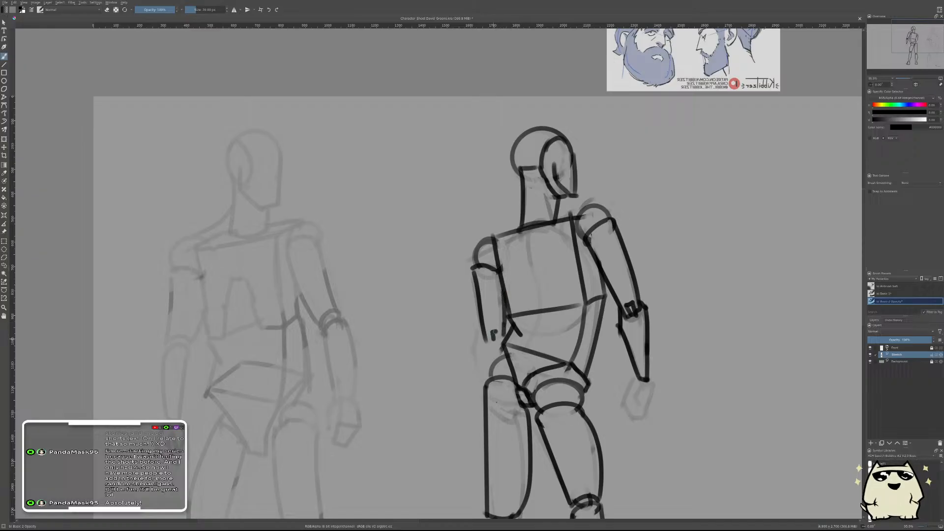
- Clean up the far arm's elbow marks and draw a small elbow joint and a short forearm reaching the thigh
{"action": "key", "text": "e"}
{"action": "left_click_drag", "start_coordinate": [493, 334], "coordinate": [489, 345]}
{"action": "key", "text": "e"}
{"action": "left_click_drag", "start_coordinate": [483, 332], "coordinate": [486, 374]}
{"action": "left_click_drag", "start_coordinate": [584, 285], "coordinate": [602, 401]}
{"action": "left_click_drag", "start_coordinate": [608, 315], "coordinate": [580, 276]}
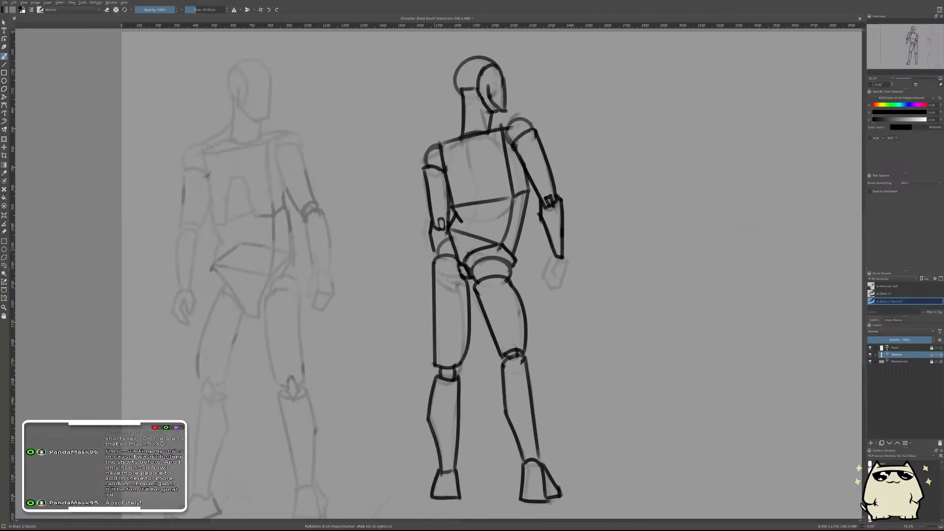
{"action": "left_click_drag", "start_coordinate": [433, 249], "coordinate": [435, 260]}
- Draw an angular hand with a thumb division at the end of the other forearm, over the faded guide
{"action": "mouse_move", "coordinate": [630, 236]}
{"action": "left_mouse_down"}
{"action": "mouse_move", "coordinate": [660, 273]}
{"action": "mouse_move", "coordinate": [651, 254]}
{"action": "left_mouse_up"}
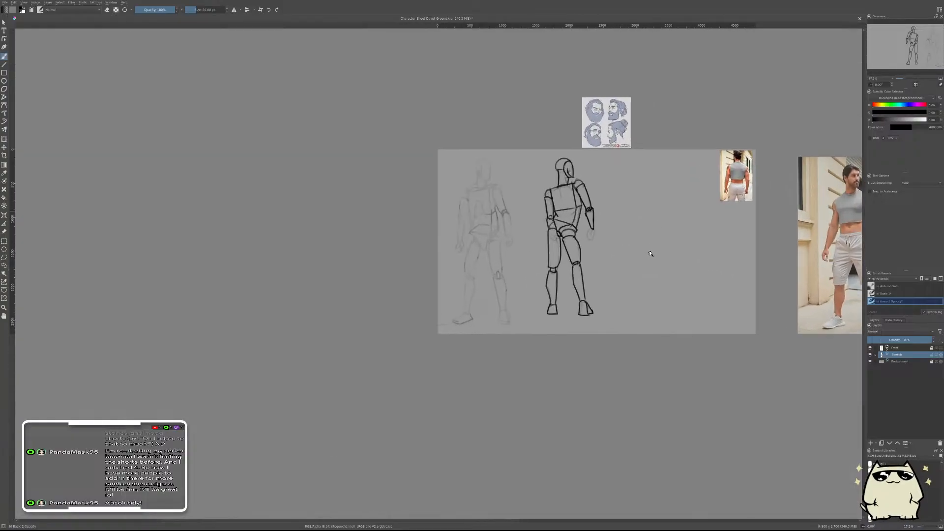
{"action": "scroll", "coordinate": [646, 220], "scroll_direction": "up", "scroll_amount": 5}
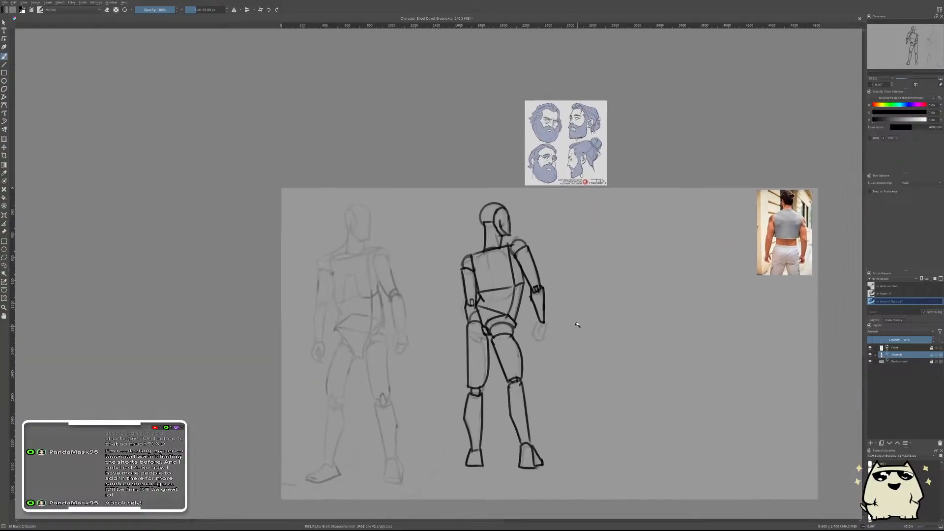
{"action": "scroll", "coordinate": [536, 334], "scroll_direction": "up", "scroll_amount": 2}
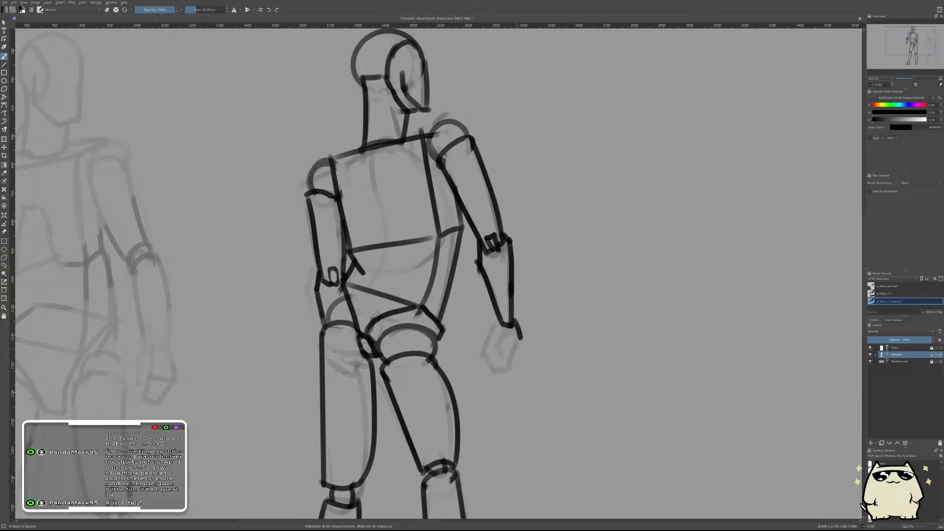
{"action": "mouse_move", "coordinate": [512, 317]}
{"action": "left_mouse_down"}
{"action": "mouse_move", "coordinate": [520, 335]}
{"action": "mouse_move", "coordinate": [504, 372]}
{"action": "mouse_move", "coordinate": [499, 342]}
{"action": "mouse_move", "coordinate": [501, 352]}
{"action": "left_mouse_up"}
{"action": "mouse_move", "coordinate": [496, 316]}
{"action": "left_mouse_down"}
{"action": "mouse_move", "coordinate": [486, 358]}
{"action": "mouse_move", "coordinate": [497, 375]}
{"action": "mouse_move", "coordinate": [488, 351]}
{"action": "mouse_move", "coordinate": [505, 374]}
{"action": "left_mouse_up"}
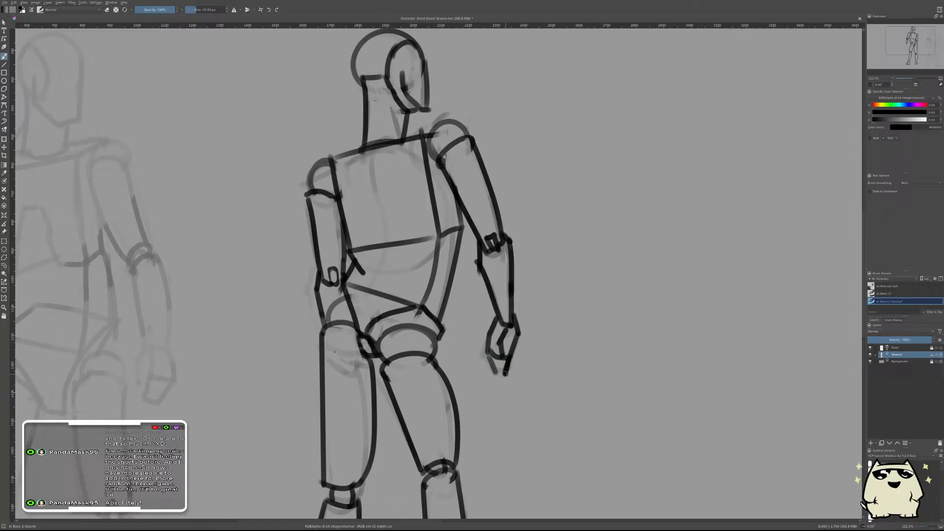
{"action": "scroll", "coordinate": [505, 374], "scroll_direction": "down", "scroll_amount": 8}
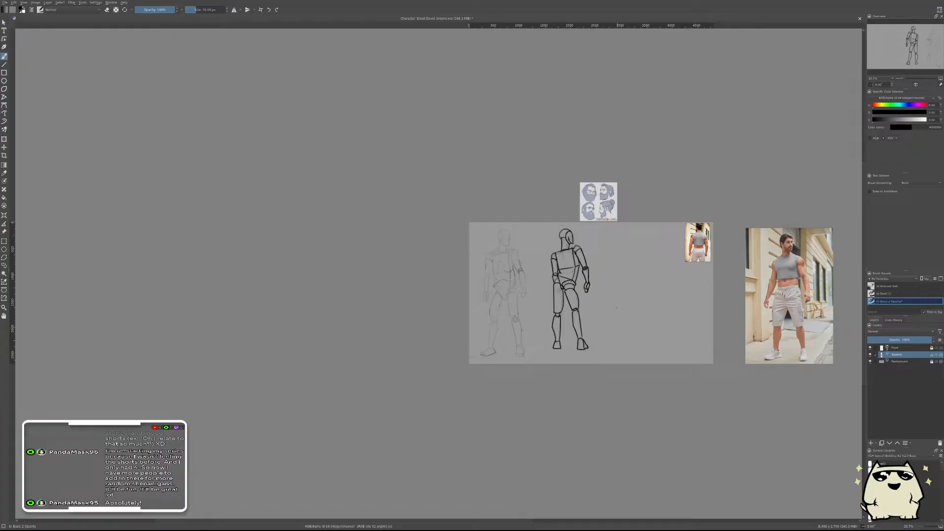
- Restore the unmirrored view and fade the bold lines of the turned figure with broad eraser passes
{"action": "key", "text": "m"}
{"action": "scroll", "coordinate": [622, 267], "scroll_direction": "up", "scroll_amount": 3}
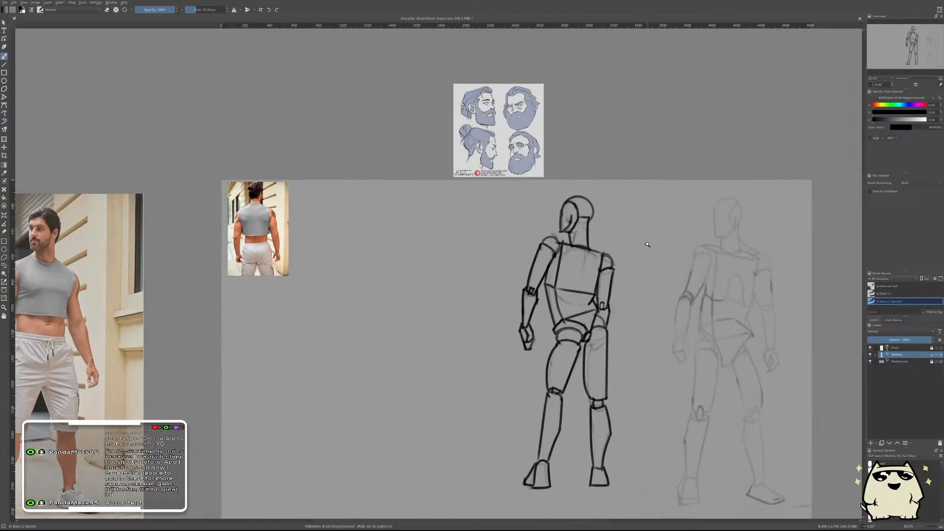
{"action": "scroll", "coordinate": [623, 281], "scroll_direction": "down", "scroll_amount": 1}
{"action": "key", "text": "e"}
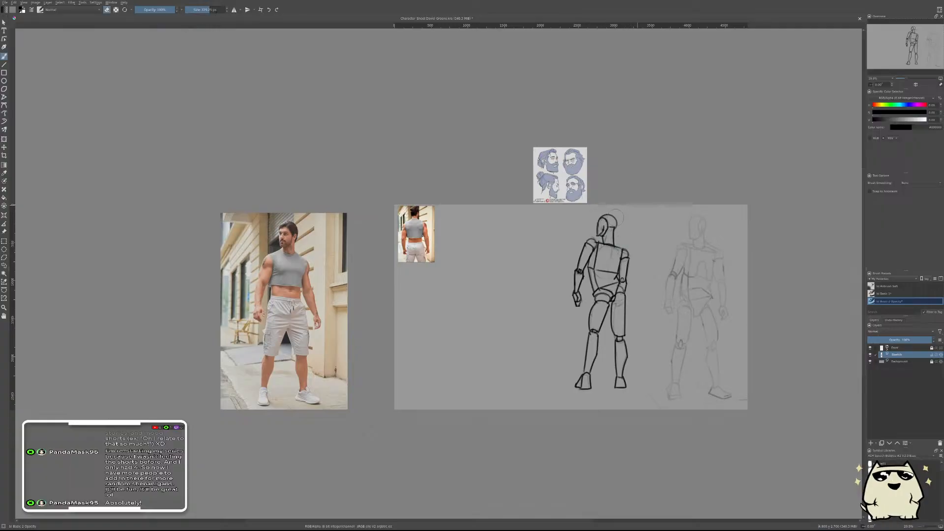
{"action": "mouse_move", "coordinate": [607, 224]}
{"action": "left_mouse_down"}
{"action": "mouse_move", "coordinate": [641, 216]}
{"action": "mouse_move", "coordinate": [596, 311]}
{"action": "mouse_move", "coordinate": [622, 322]}
{"action": "mouse_move", "coordinate": [642, 360]}
{"action": "left_mouse_up"}
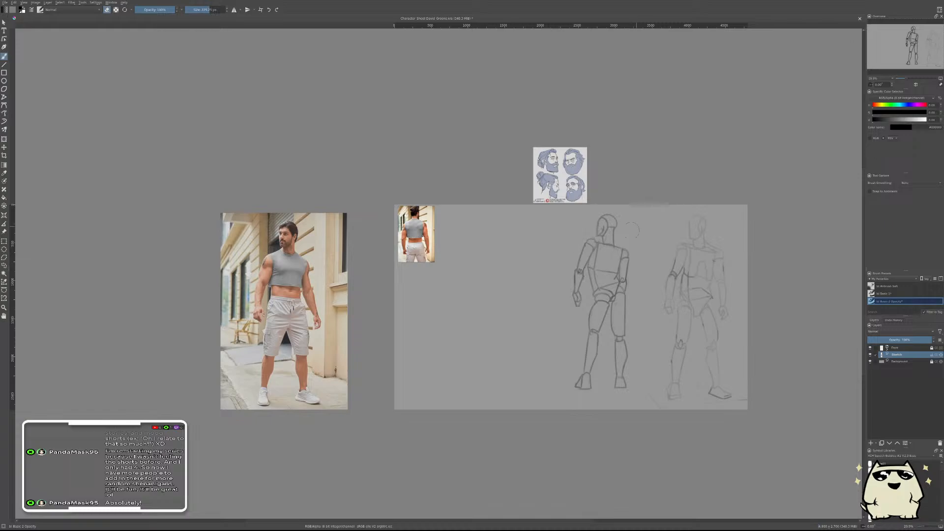
{"action": "mouse_move", "coordinate": [586, 232]}
{"action": "left_mouse_down"}
{"action": "mouse_move", "coordinate": [597, 315]}
{"action": "mouse_move", "coordinate": [630, 371]}
{"action": "left_mouse_up"}
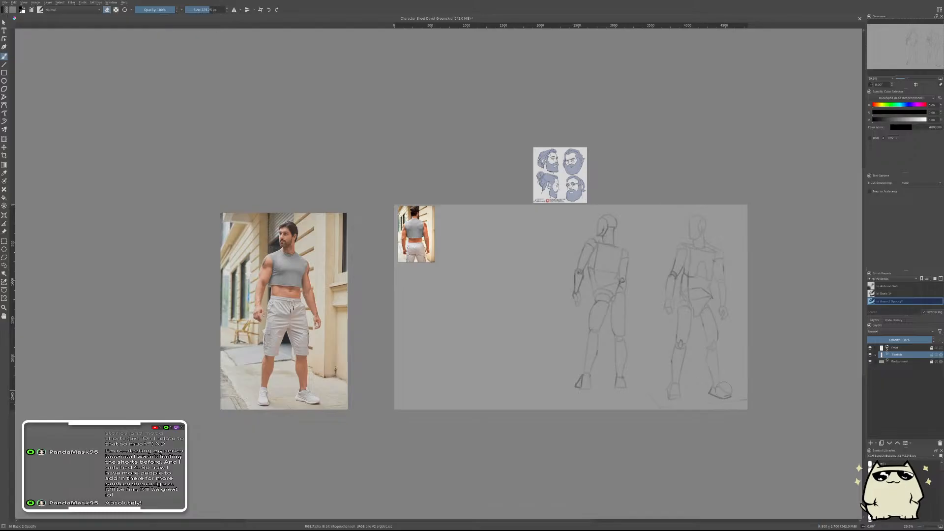
{"action": "key", "text": "e"}
- Add a new layer above the Sketch layer and name it Rough Ink
{"action": "key", "text": "Insert"}
{"action": "left_click", "coordinate": [887, 348]}
{"action": "left_click", "coordinate": [887, 349]}
{"action": "double_click", "coordinate": [905, 355]}
{"action": "type", "text": "H"}
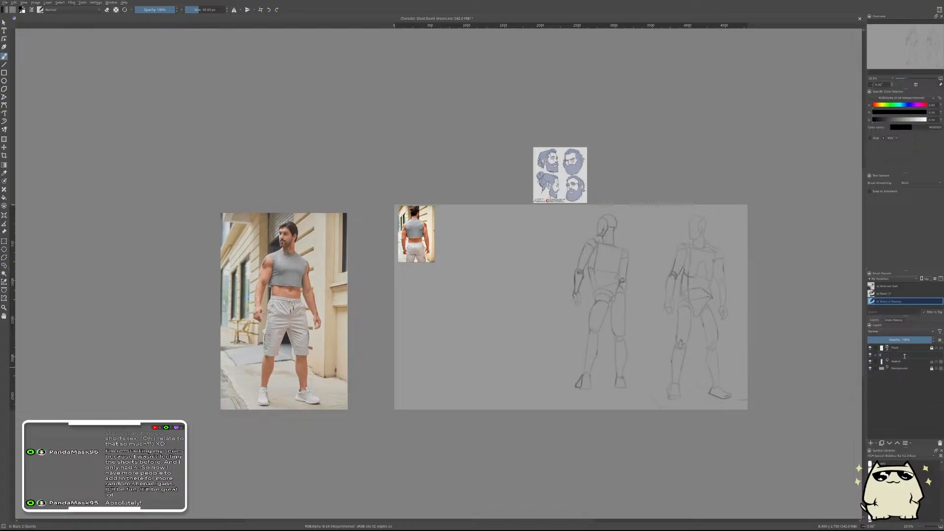
{"action": "type", "text": "ead"}
{"action": "key", "text": "Return"}
- Group the Rough Ink and Sketch layers and name the group Back
{"action": "left_click", "coordinate": [898, 362], "text": "ctrl"}
{"action": "key", "text": "ctrl+g"}
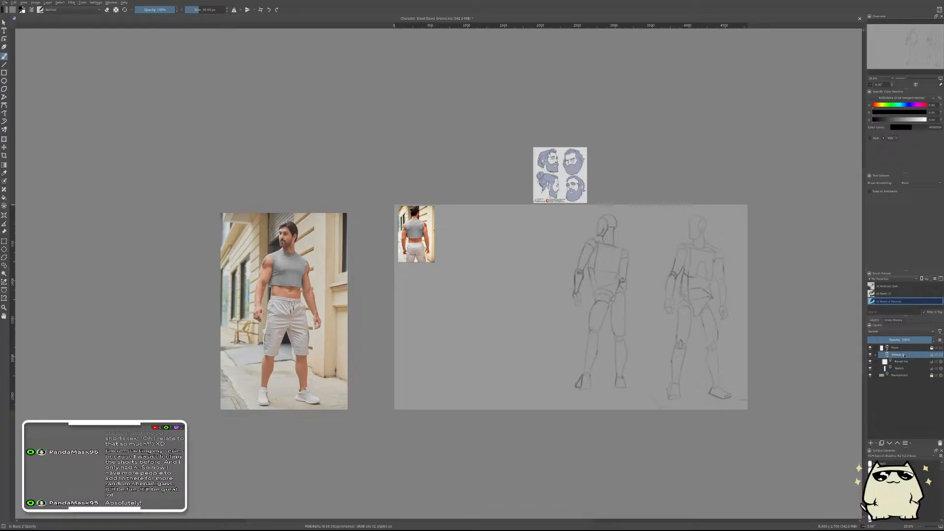
{"action": "type", "text": "B"}
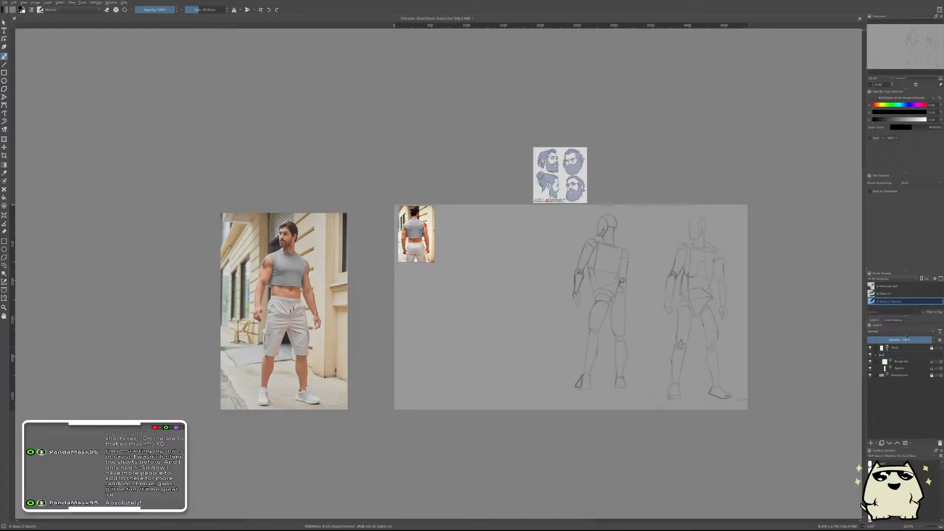
{"action": "type", "text": "ack"}
{"action": "key", "text": "Return"}
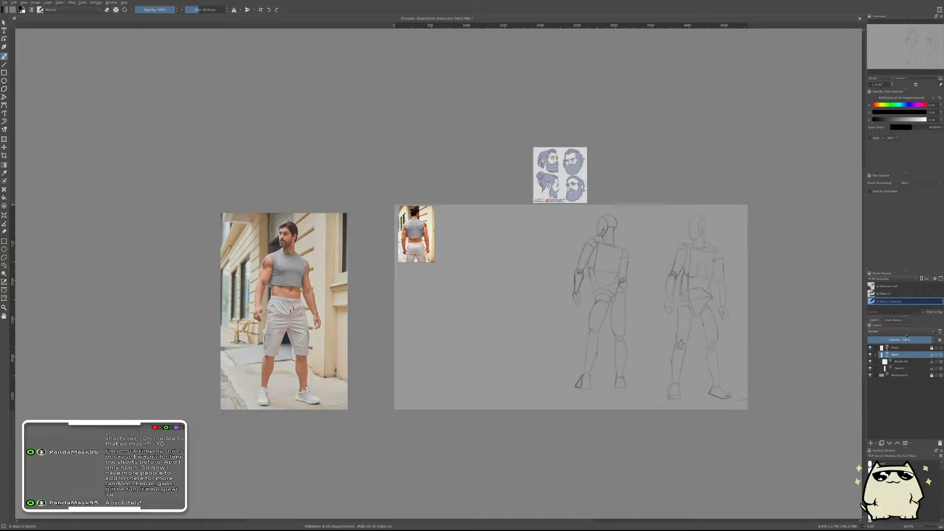
- Make the Rough Ink layer active and choose the Basic-1 brush preset
{"action": "left_click", "coordinate": [907, 361]}
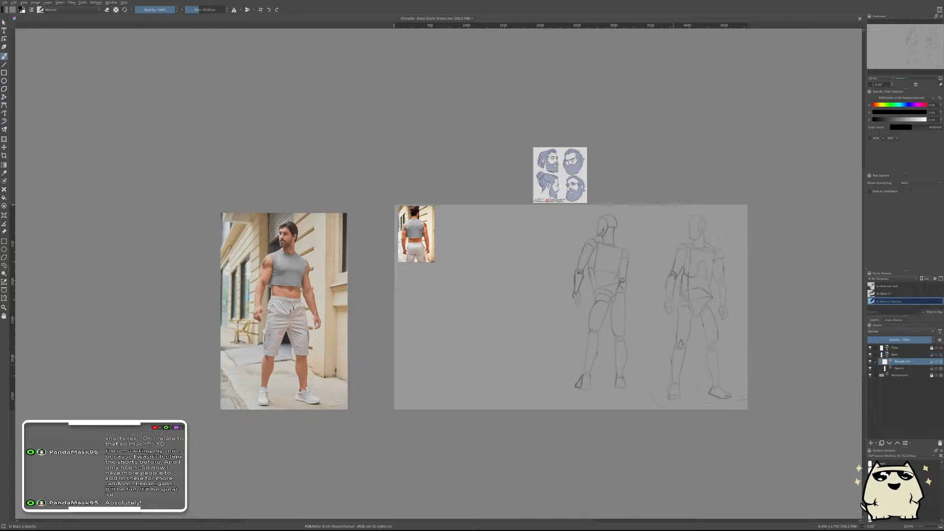
{"action": "left_click", "coordinate": [884, 293]}
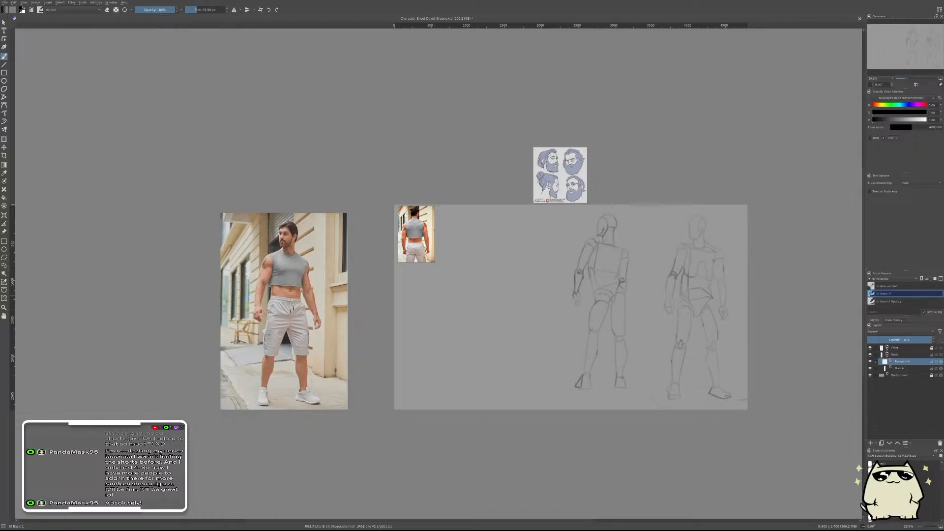
- Try a freehand test stroke on the blank canvas beside the figures, undo it and adjust the brush size
{"action": "mouse_move", "coordinate": [513, 303]}
{"action": "left_mouse_down"}
{"action": "mouse_move", "coordinate": [523, 299]}
{"action": "mouse_move", "coordinate": [559, 338]}
{"action": "left_mouse_up"}
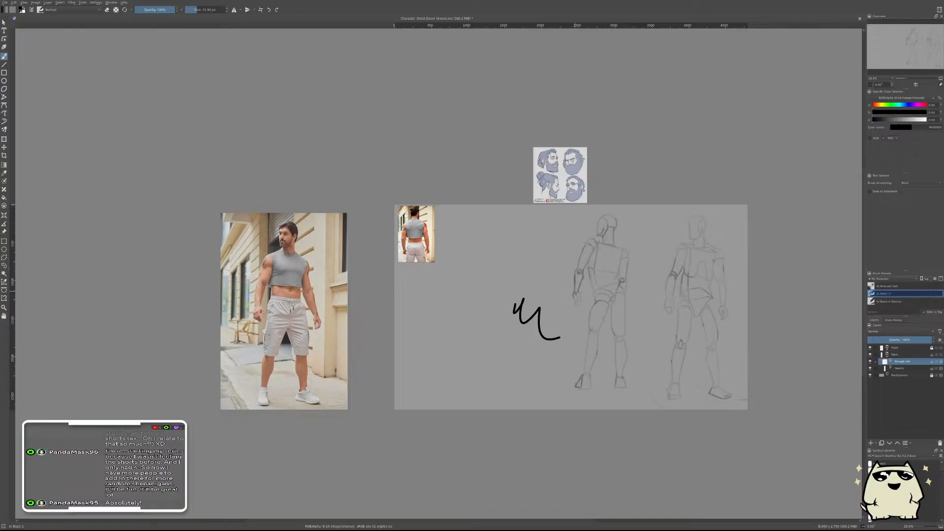
{"action": "key", "text": "ctrl+z"}
{"action": "left_click", "coordinate": [203, 9]}
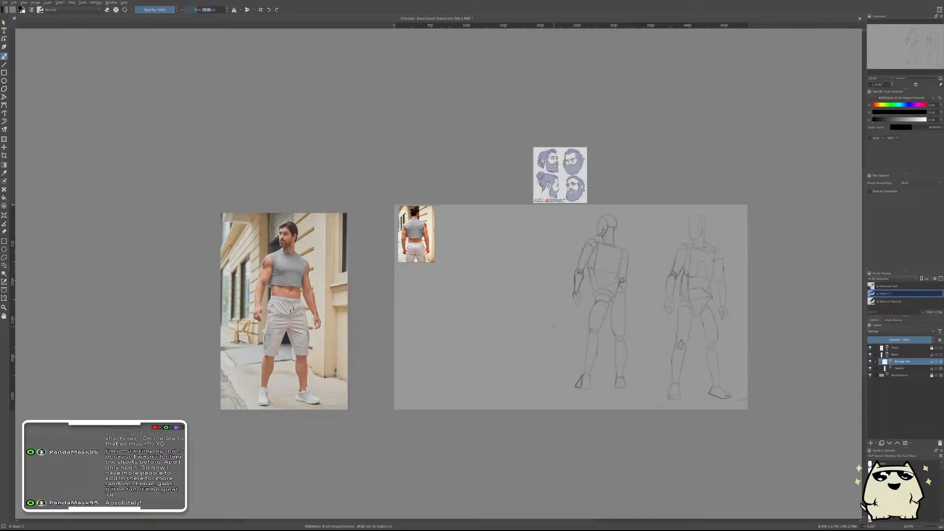
{"action": "key", "text": "Return"}
- Try inking a round hair bun at the crown of the back-view mannequin's head, then undo it
{"action": "scroll", "coordinate": [602, 241], "scroll_direction": "up", "scroll_amount": 4}
{"action": "scroll", "coordinate": [626, 265], "scroll_direction": "down", "scroll_amount": 1}
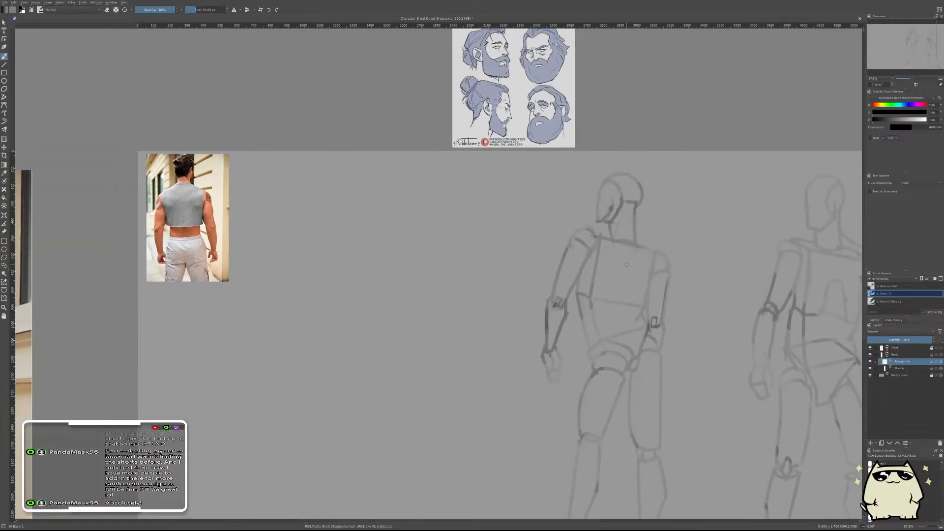
{"action": "left_click_drag", "start_coordinate": [626, 266], "coordinate": [550, 358]}
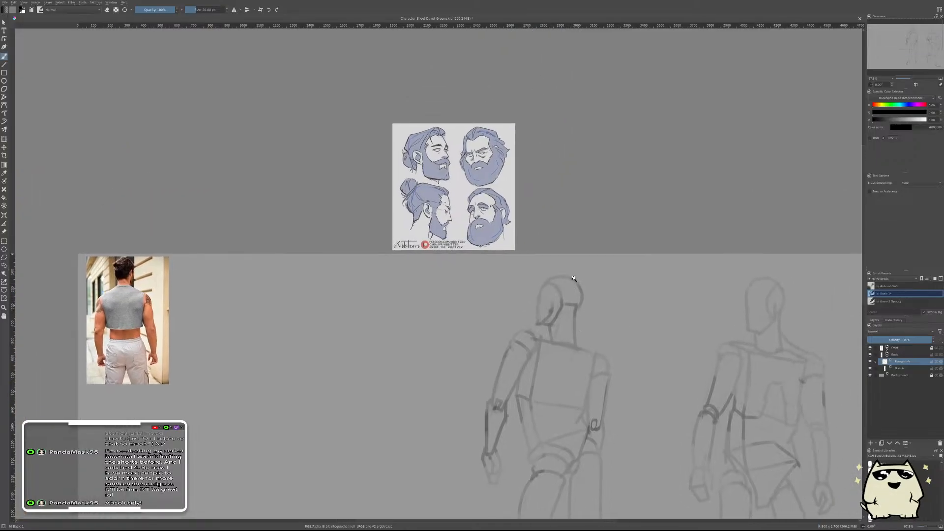
{"action": "scroll", "coordinate": [584, 287], "scroll_direction": "up", "scroll_amount": 2}
{"action": "scroll", "coordinate": [584, 286], "scroll_direction": "up", "scroll_amount": 2}
{"action": "scroll", "coordinate": [579, 274], "scroll_direction": "up", "scroll_amount": 3}
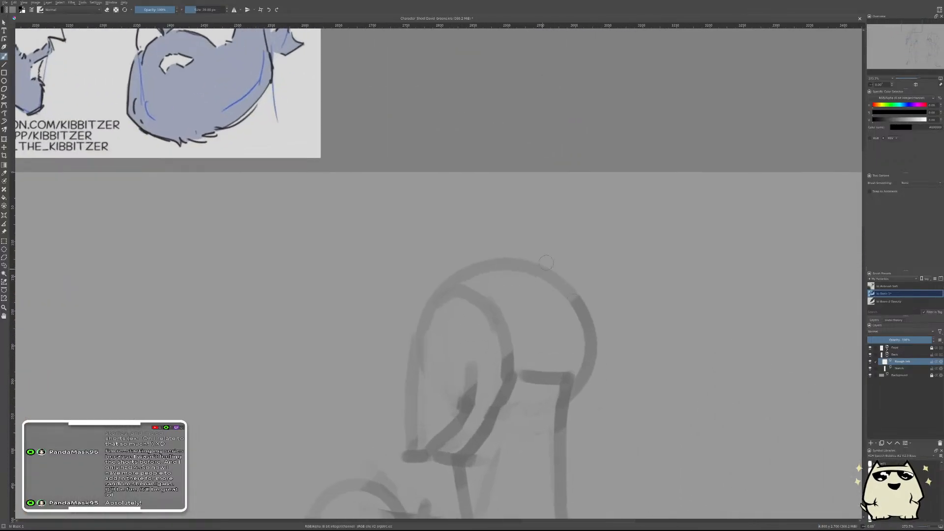
{"action": "mouse_move", "coordinate": [543, 293]}
{"action": "left_mouse_down"}
{"action": "mouse_move", "coordinate": [599, 281]}
{"action": "mouse_move", "coordinate": [546, 291]}
{"action": "left_mouse_up"}
{"action": "scroll", "coordinate": [674, 299], "scroll_direction": "down", "scroll_amount": 5}
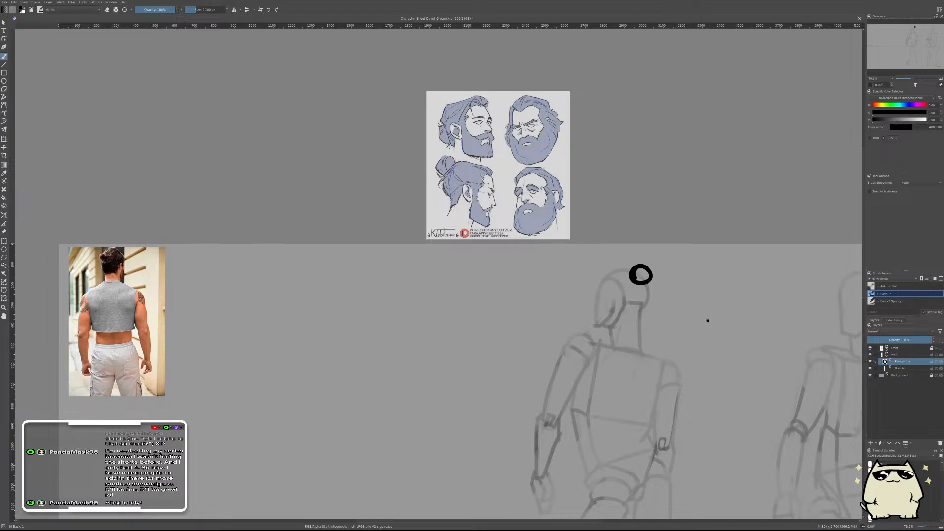
{"action": "left_click_drag", "start_coordinate": [708, 320], "coordinate": [598, 313]}
{"action": "key", "text": "ctrl+z"}
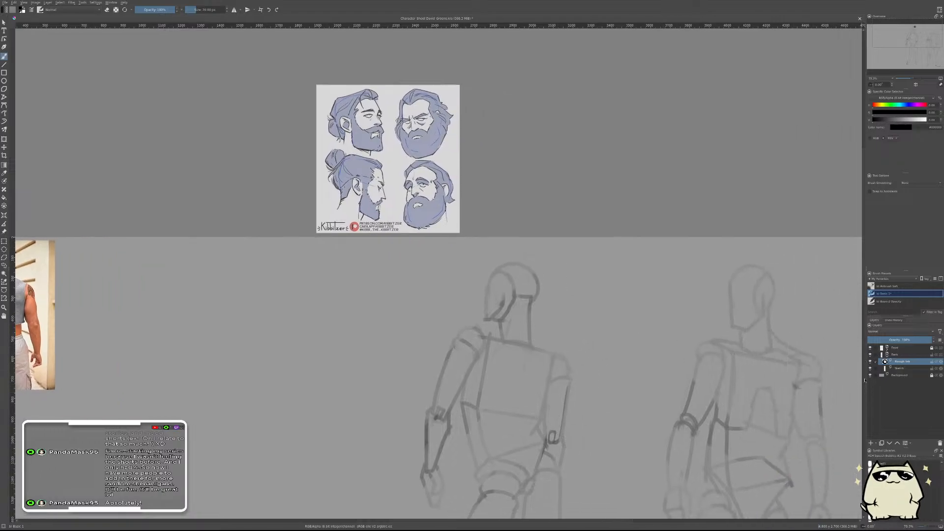
- Show the Front group's Rough Ink layer and compare the front figure's line work with the back-view sketch
{"action": "left_click", "coordinate": [870, 347]}
{"action": "left_click", "coordinate": [870, 347]}
{"action": "left_click", "coordinate": [887, 347]}
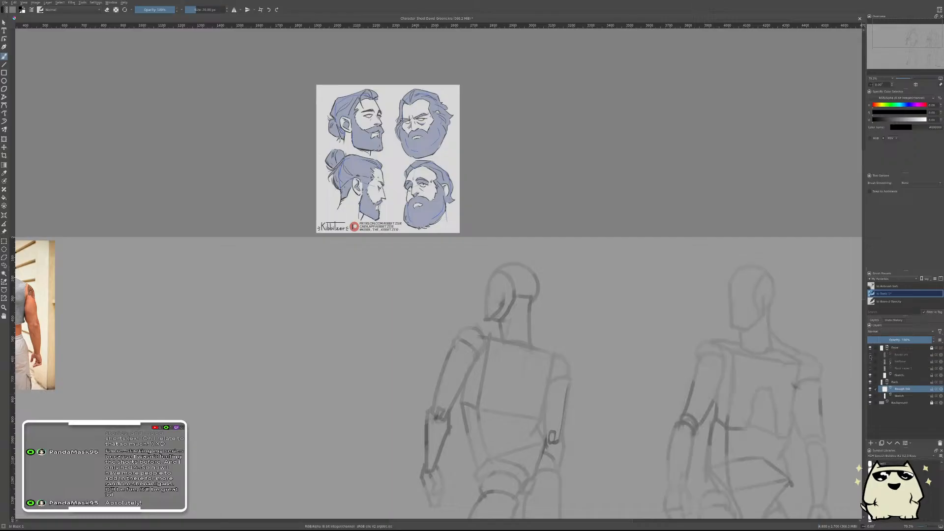
{"action": "left_click", "coordinate": [870, 354]}
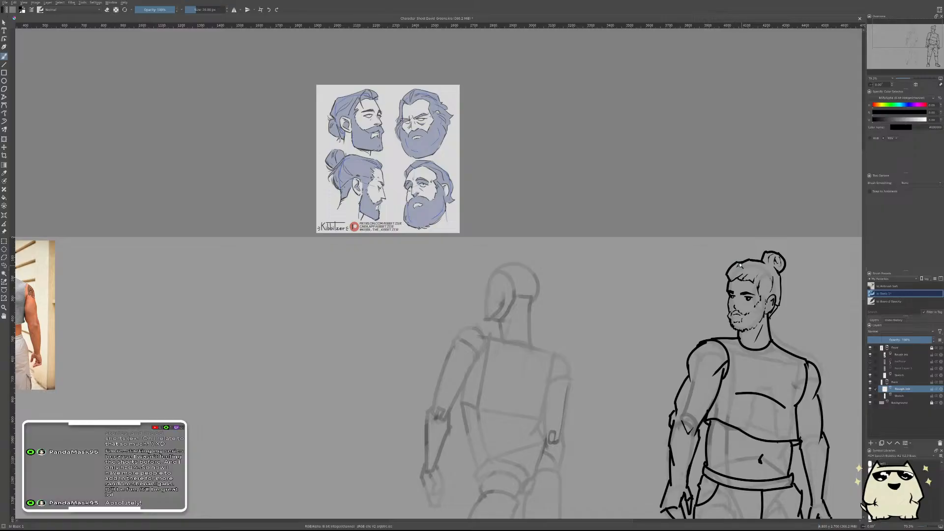
{"action": "scroll", "coordinate": [737, 268], "scroll_direction": "up", "scroll_amount": 4}
{"action": "scroll", "coordinate": [759, 252], "scroll_direction": "down", "scroll_amount": 4}
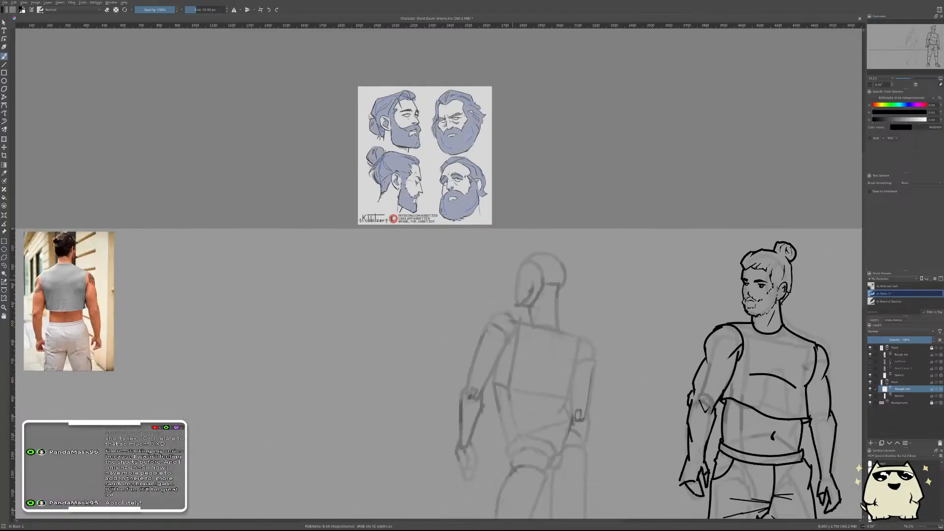
- Set the brush size to 10 px and collapse the Front layer group
{"action": "double_click", "coordinate": [209, 9]}
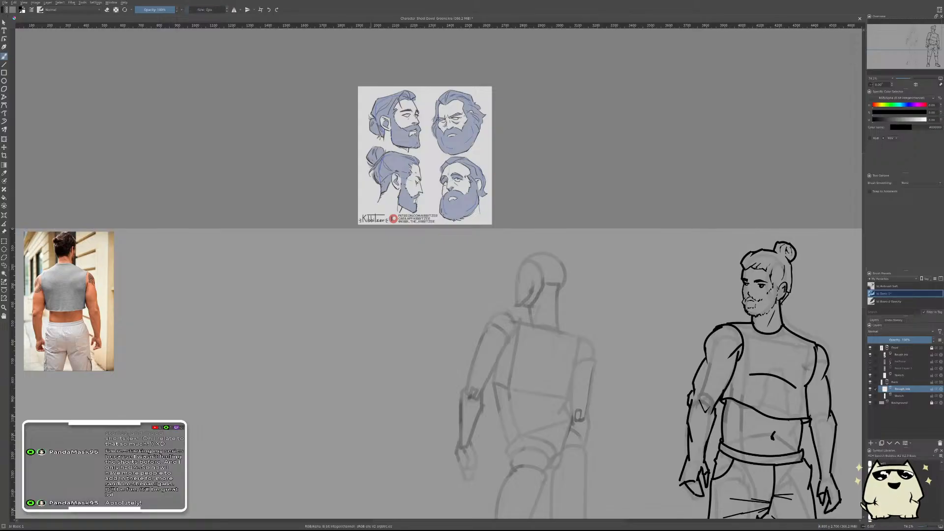
{"action": "type", "text": "10"}
{"action": "key", "text": "Return"}
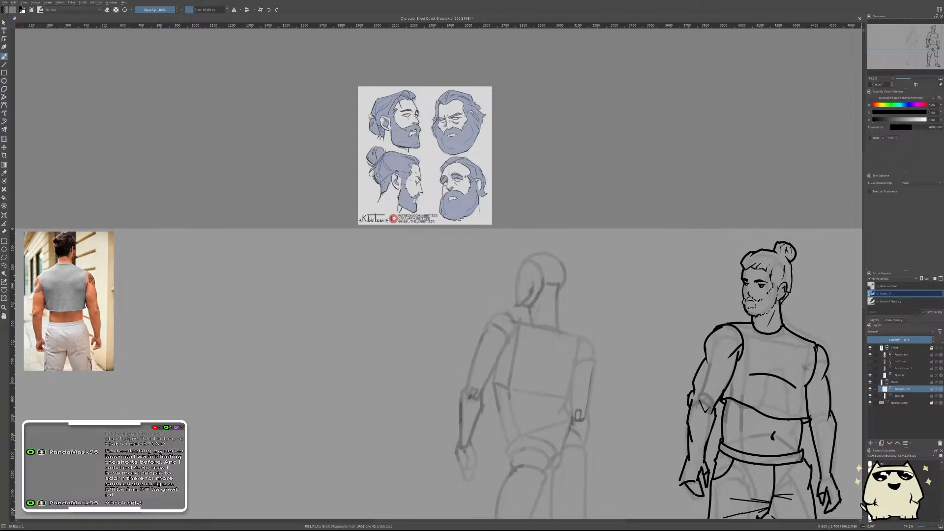
{"action": "left_click", "coordinate": [881, 347]}
- Ink a round hair bun at the upper back of the back-view head
{"action": "scroll", "coordinate": [517, 258], "scroll_direction": "up", "scroll_amount": 3}
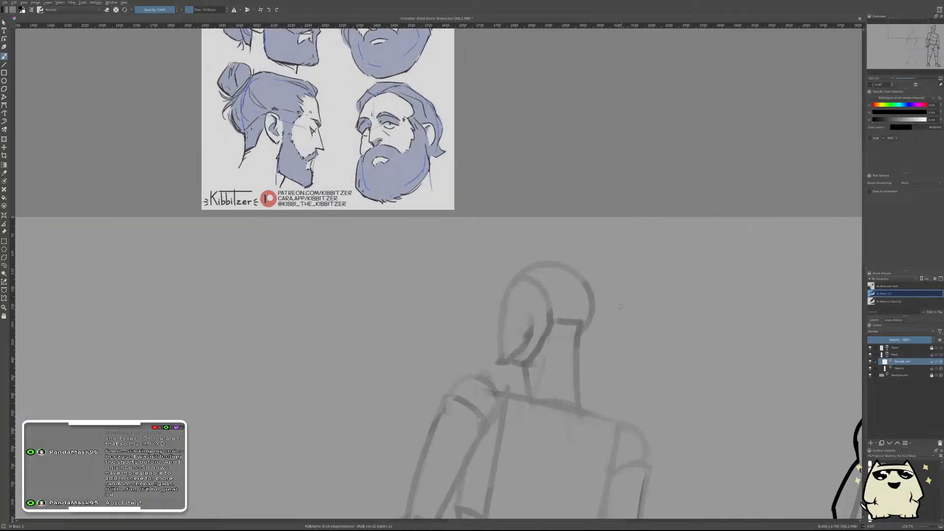
{"action": "scroll", "coordinate": [581, 269], "scroll_direction": "up", "scroll_amount": 2}
{"action": "mouse_move", "coordinate": [567, 281]}
{"action": "left_mouse_down"}
{"action": "mouse_move", "coordinate": [594, 291]}
{"action": "mouse_move", "coordinate": [599, 273]}
{"action": "mouse_move", "coordinate": [568, 279]}
{"action": "left_mouse_up"}
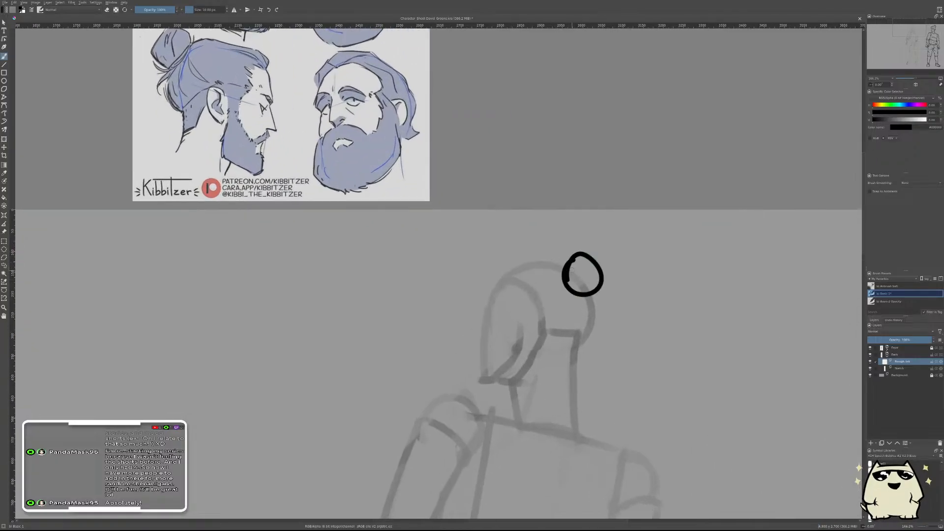
{"action": "scroll", "coordinate": [517, 269], "scroll_direction": "down", "scroll_amount": 5}
{"action": "scroll", "coordinate": [516, 269], "scroll_direction": "up", "scroll_amount": 2}
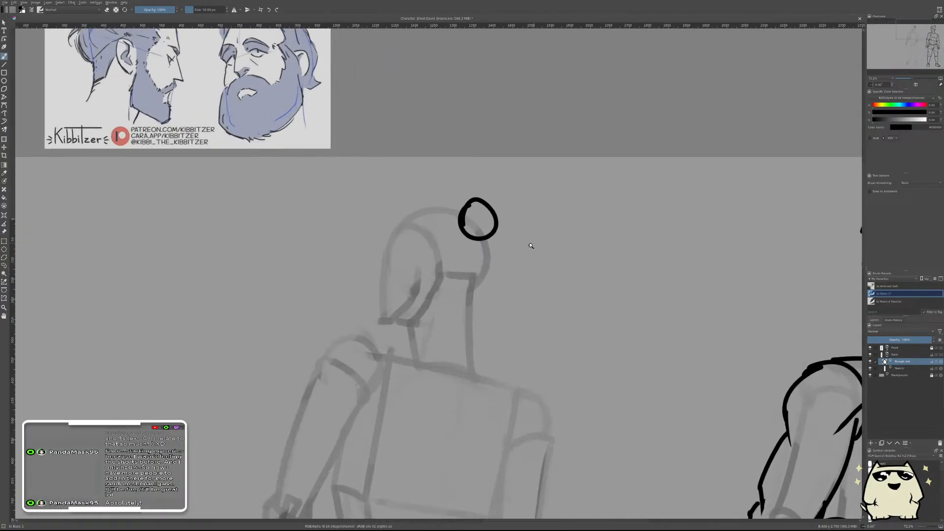
{"action": "scroll", "coordinate": [529, 244], "scroll_direction": "down", "scroll_amount": 3}
{"action": "scroll", "coordinate": [391, 222], "scroll_direction": "up", "scroll_amount": 3}
{"action": "scroll", "coordinate": [390, 222], "scroll_direction": "down", "scroll_amount": 2}
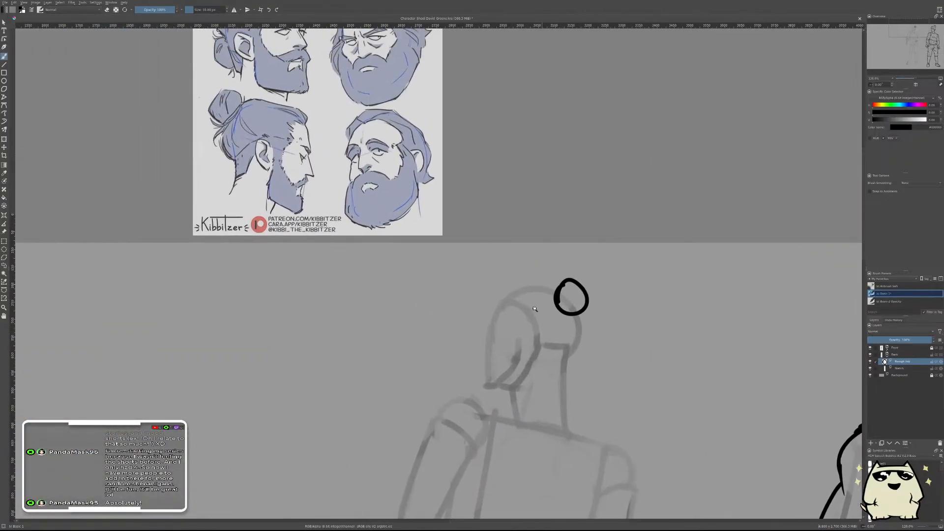
- Ink the top outline of the hair from the forehead over the crown to the bun, redoing unsatisfactory strokes
{"action": "scroll", "coordinate": [390, 222], "scroll_direction": "up", "scroll_amount": 6}
{"action": "mouse_move", "coordinate": [608, 267]}
{"action": "left_mouse_down"}
{"action": "mouse_move", "coordinate": [529, 243]}
{"action": "mouse_move", "coordinate": [539, 257]}
{"action": "mouse_move", "coordinate": [522, 261]}
{"action": "left_mouse_up"}
{"action": "key", "text": "ctrl+z"}
{"action": "key", "text": "ctrl+z"}
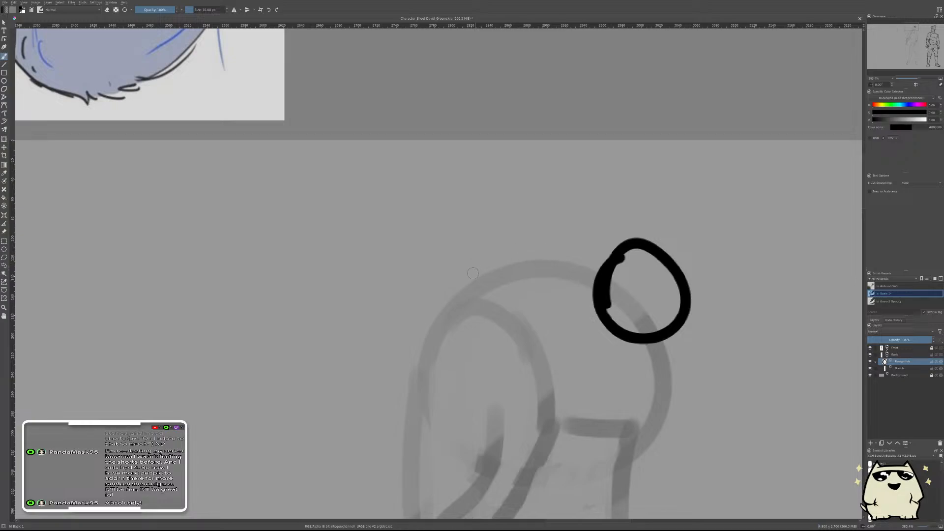
{"action": "mouse_move", "coordinate": [441, 295]}
{"action": "left_mouse_down"}
{"action": "mouse_move", "coordinate": [499, 263]}
{"action": "mouse_move", "coordinate": [546, 262]}
{"action": "left_mouse_up"}
{"action": "key", "text": "ctrl+z"}
{"action": "left_click_drag", "start_coordinate": [440, 272], "coordinate": [531, 243]}
{"action": "key", "text": "ctrl+z"}
{"action": "mouse_move", "coordinate": [449, 276]}
{"action": "left_mouse_down"}
{"action": "mouse_move", "coordinate": [510, 241]}
{"action": "mouse_move", "coordinate": [518, 242]}
{"action": "mouse_move", "coordinate": [457, 270]}
{"action": "mouse_move", "coordinate": [564, 235]}
{"action": "mouse_move", "coordinate": [617, 273]}
{"action": "left_mouse_up"}
{"action": "key", "text": "ctrl+z"}
{"action": "scroll", "coordinate": [654, 275], "scroll_direction": "down", "scroll_amount": 5}
{"action": "scroll", "coordinate": [662, 265], "scroll_direction": "up", "scroll_amount": 5}
- Erase the overlapping stroke ends along the top hair outline to thin the line over the crown
{"action": "key", "text": "e"}
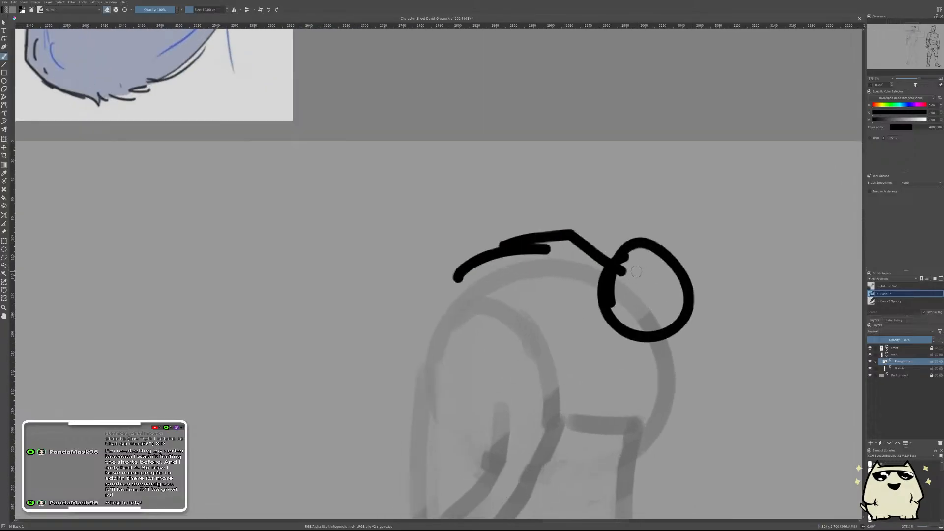
{"action": "left_click_drag", "start_coordinate": [630, 256], "coordinate": [611, 309]}
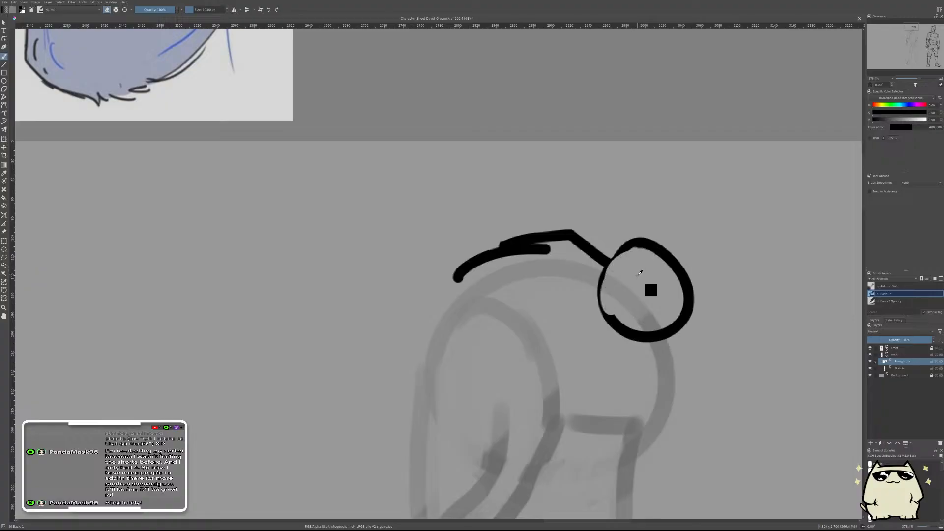
{"action": "key", "text": "ctrl+z"}
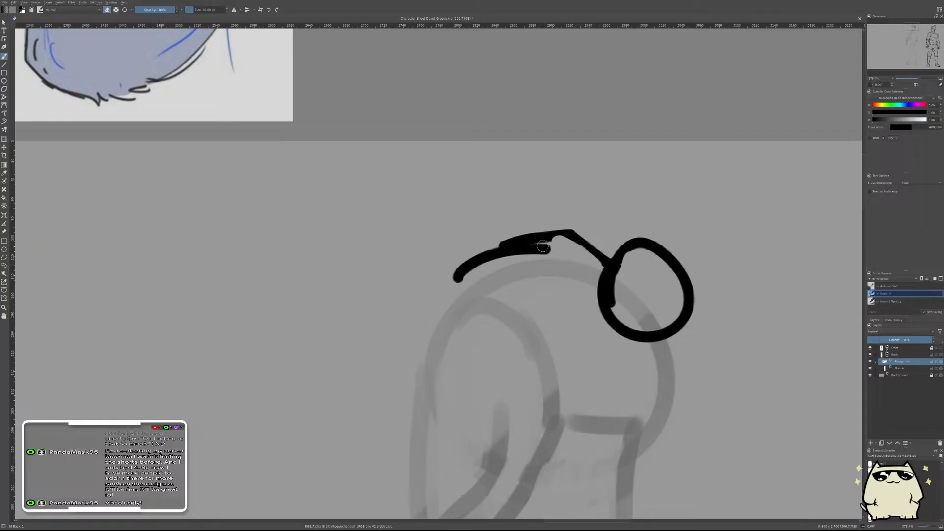
{"action": "left_click_drag", "start_coordinate": [536, 244], "coordinate": [550, 244]}
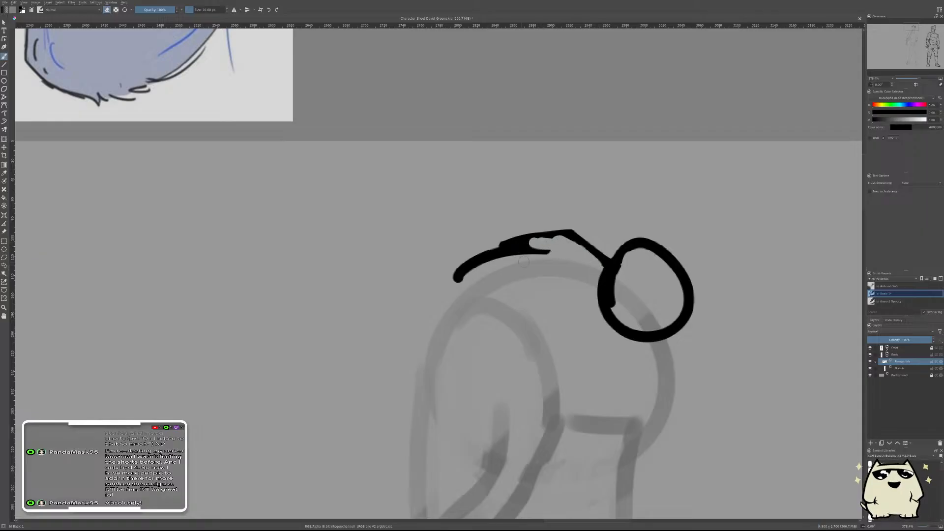
{"action": "left_click_drag", "start_coordinate": [544, 238], "coordinate": [489, 249]}
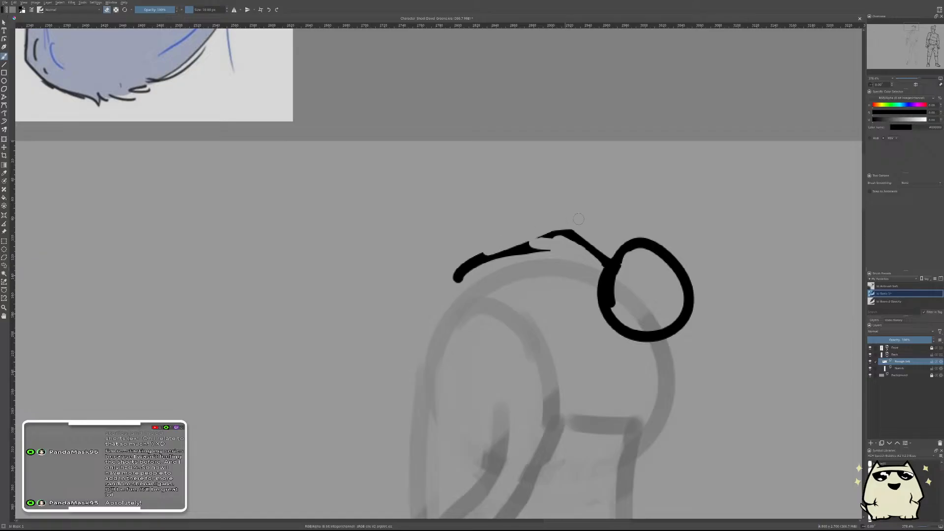
{"action": "key", "text": "ctrl+z"}
{"action": "left_click_drag", "start_coordinate": [561, 234], "coordinate": [493, 242]}
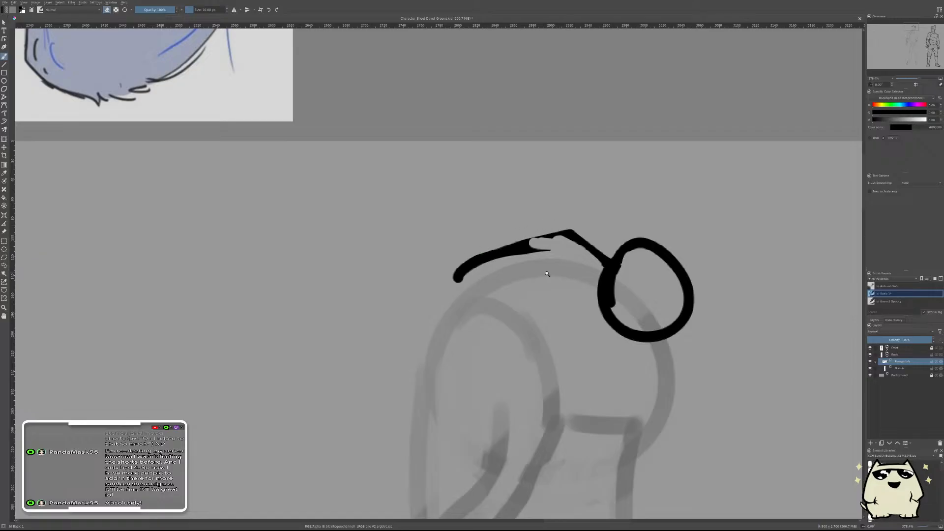
- Extend the front end of the hair outline with a short curve down toward the forehead
{"action": "scroll", "coordinate": [546, 274], "scroll_direction": "down", "scroll_amount": 6}
{"action": "scroll", "coordinate": [568, 265], "scroll_direction": "up", "scroll_amount": 6}
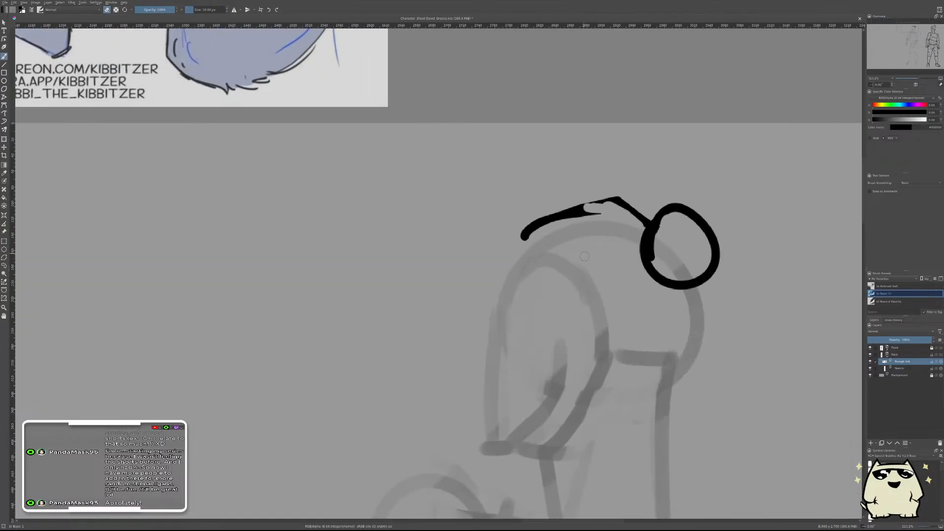
{"action": "mouse_move", "coordinate": [539, 224]}
{"action": "left_mouse_down"}
{"action": "mouse_move", "coordinate": [514, 271]}
{"action": "mouse_move", "coordinate": [524, 240]}
{"action": "mouse_move", "coordinate": [522, 263]}
{"action": "left_mouse_up"}
{"action": "key", "text": "ctrl+z"}
{"action": "key", "text": "ctrl+z"}
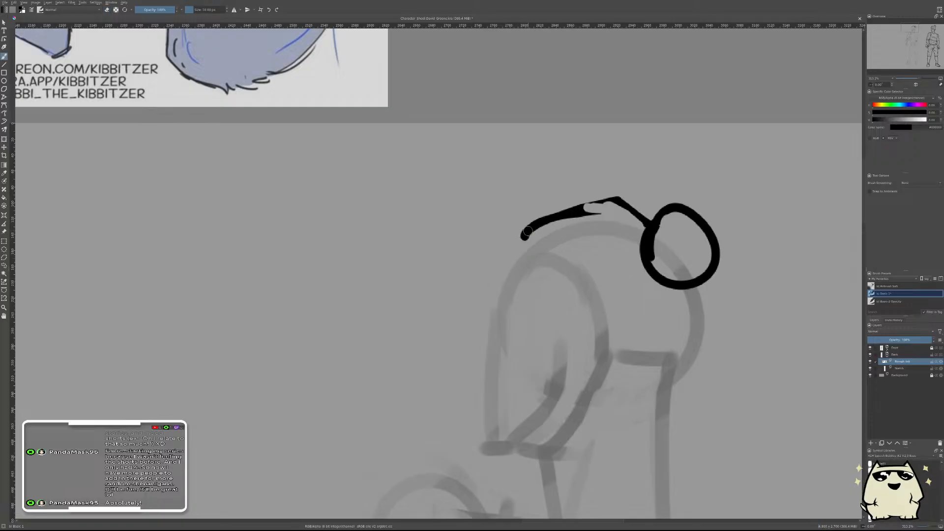
{"action": "left_click_drag", "start_coordinate": [531, 227], "coordinate": [524, 262]}
{"action": "scroll", "coordinate": [582, 266], "scroll_direction": "down", "scroll_amount": 5}
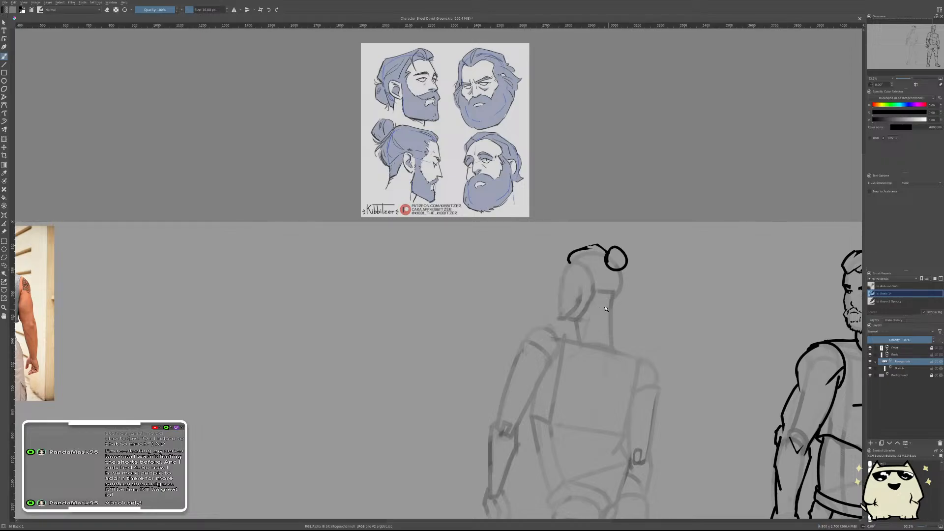
- Ink a hooked curve for the ear on the side of the back-view head, redoing it farther toward the face
{"action": "scroll", "coordinate": [599, 308], "scroll_direction": "up", "scroll_amount": 4}
{"action": "left_click_drag", "start_coordinate": [554, 246], "coordinate": [550, 294]}
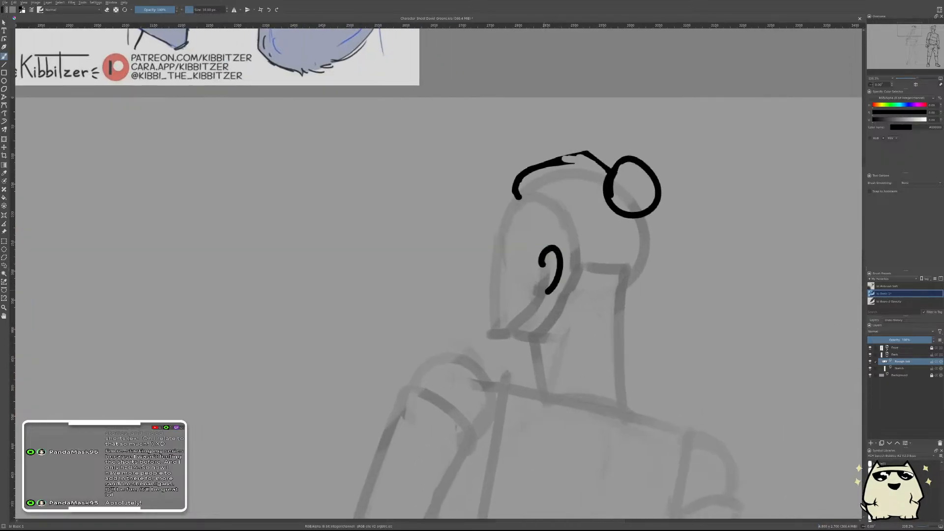
{"action": "key", "text": "ctrl+z"}
{"action": "left_click_drag", "start_coordinate": [549, 247], "coordinate": [544, 294]}
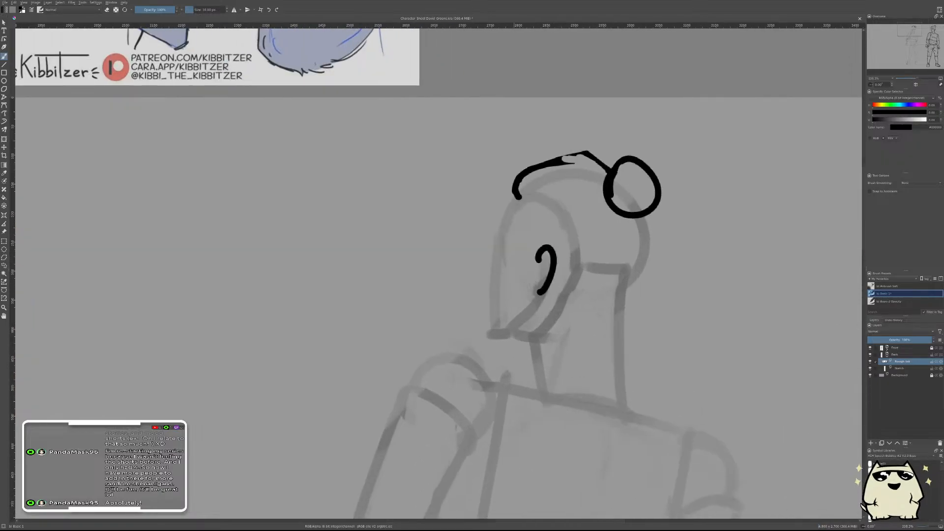
{"action": "key", "text": "ctrl+z"}
{"action": "left_click_drag", "start_coordinate": [526, 247], "coordinate": [529, 287]}
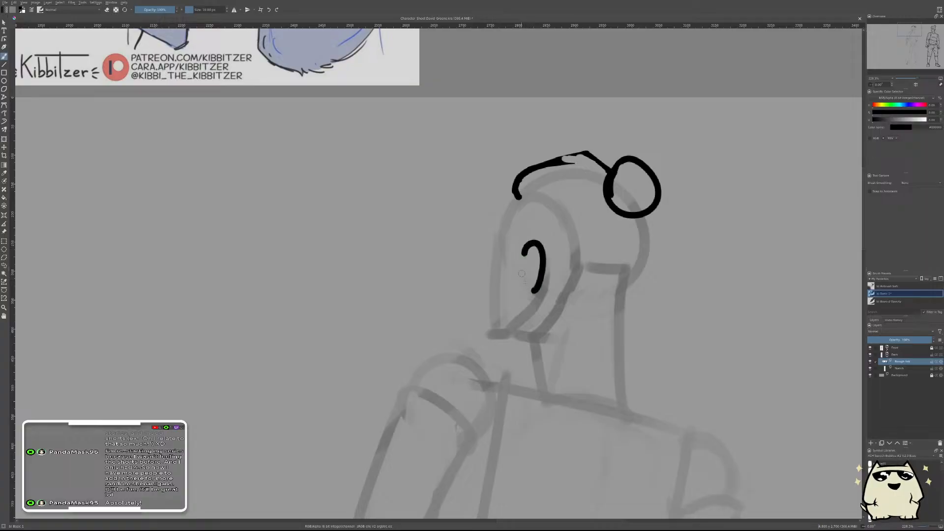
- Ink the back of the head as a curve from beneath the bun down to the nape
{"action": "left_click_drag", "start_coordinate": [599, 276], "coordinate": [503, 289]}
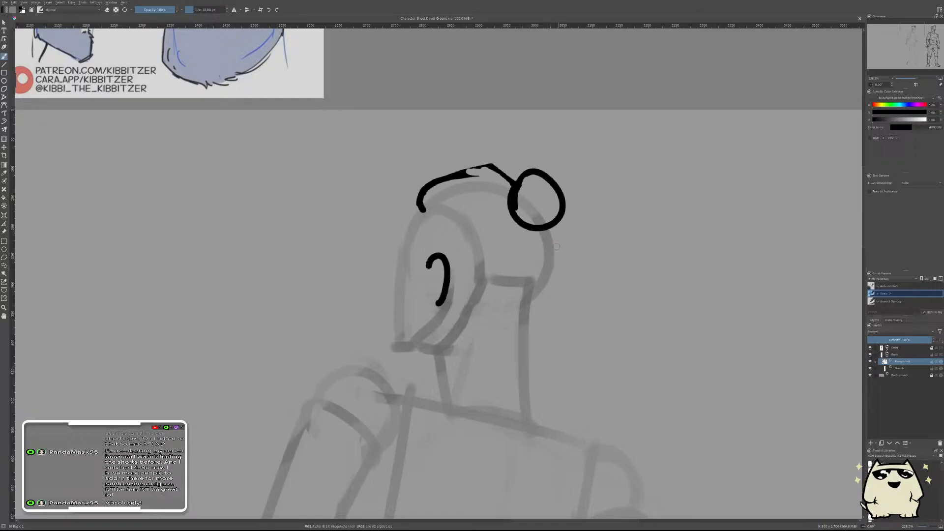
{"action": "left_click_drag", "start_coordinate": [558, 222], "coordinate": [565, 268]}
{"action": "key", "text": "ctrl+z"}
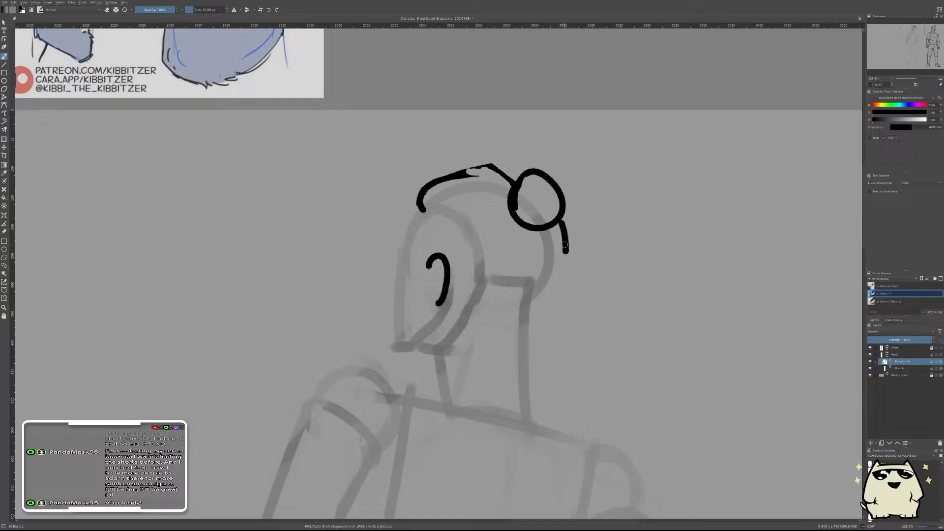
{"action": "mouse_move", "coordinate": [549, 225]}
{"action": "left_mouse_down"}
{"action": "mouse_move", "coordinate": [565, 242]}
{"action": "mouse_move", "coordinate": [548, 291]}
{"action": "left_mouse_up"}
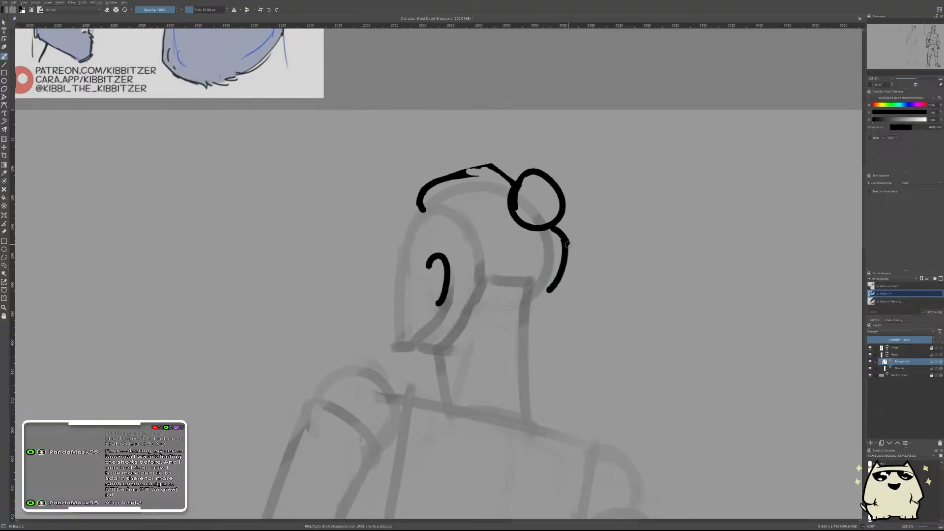
- Check the bun hairstyle on the reference sheet and ink two short hairline strokes across the nape
{"action": "left_click_drag", "start_coordinate": [615, 264], "coordinate": [610, 305]}
{"action": "left_click_drag", "start_coordinate": [526, 216], "coordinate": [540, 181]}
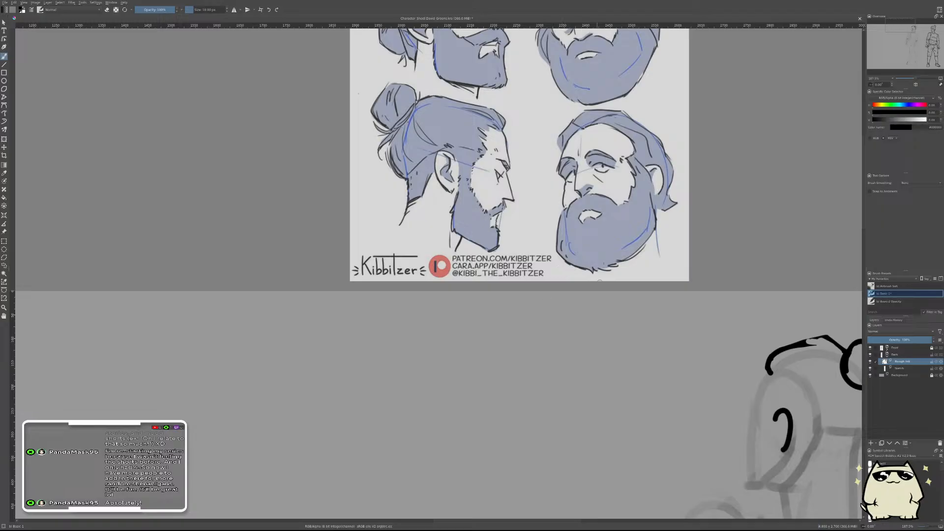
{"action": "left_click_drag", "start_coordinate": [591, 304], "coordinate": [465, 162]}
{"action": "mouse_move", "coordinate": [715, 310]}
{"action": "left_mouse_down"}
{"action": "mouse_move", "coordinate": [732, 320]}
{"action": "mouse_move", "coordinate": [704, 314]}
{"action": "mouse_move", "coordinate": [730, 319]}
{"action": "mouse_move", "coordinate": [762, 294]}
{"action": "left_mouse_up"}
{"action": "key", "text": "ctrl+z"}
{"action": "left_click_drag", "start_coordinate": [708, 279], "coordinate": [759, 293]}
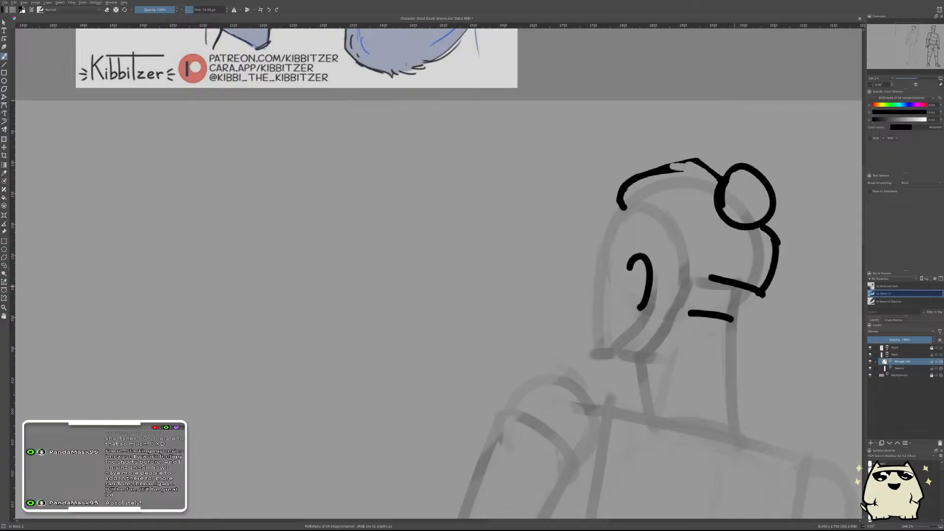
{"action": "key", "text": "ctrl+z"}
{"action": "left_click_drag", "start_coordinate": [706, 279], "coordinate": [762, 295]}
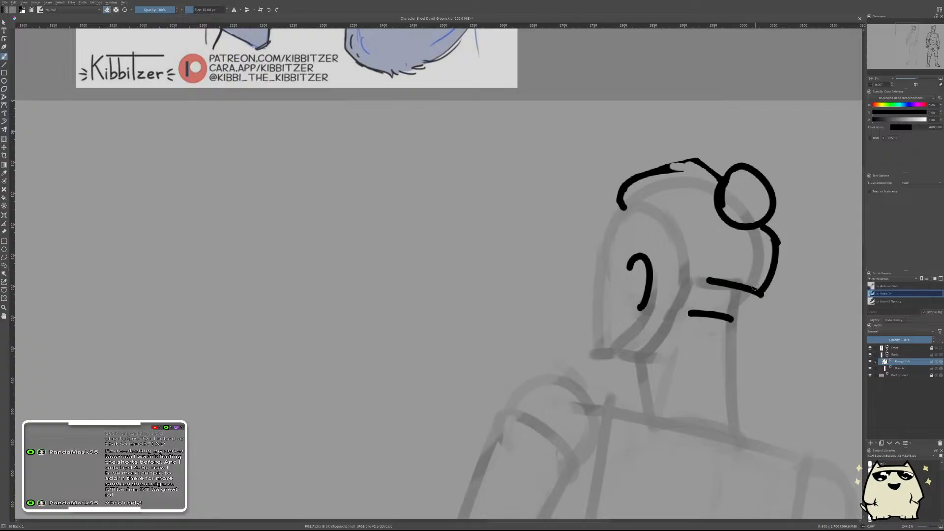
- Thin the upper nape stroke to a taper and join the lower one to the back of the head with a short slanted line
{"action": "key", "text": "ctrl+z"}
{"action": "mouse_move", "coordinate": [707, 283]}
{"action": "left_mouse_down"}
{"action": "mouse_move", "coordinate": [761, 294]}
{"action": "mouse_move", "coordinate": [732, 317]}
{"action": "mouse_move", "coordinate": [667, 334]}
{"action": "left_mouse_up"}
{"action": "key", "text": "ctrl+z"}
{"action": "scroll", "coordinate": [766, 309], "scroll_direction": "down", "scroll_amount": 2}
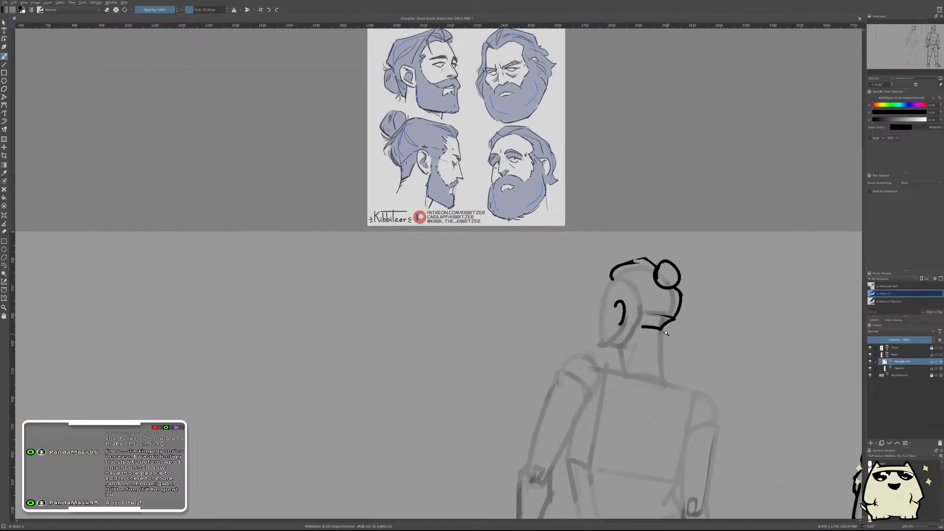
{"action": "scroll", "coordinate": [665, 333], "scroll_direction": "up", "scroll_amount": 3}
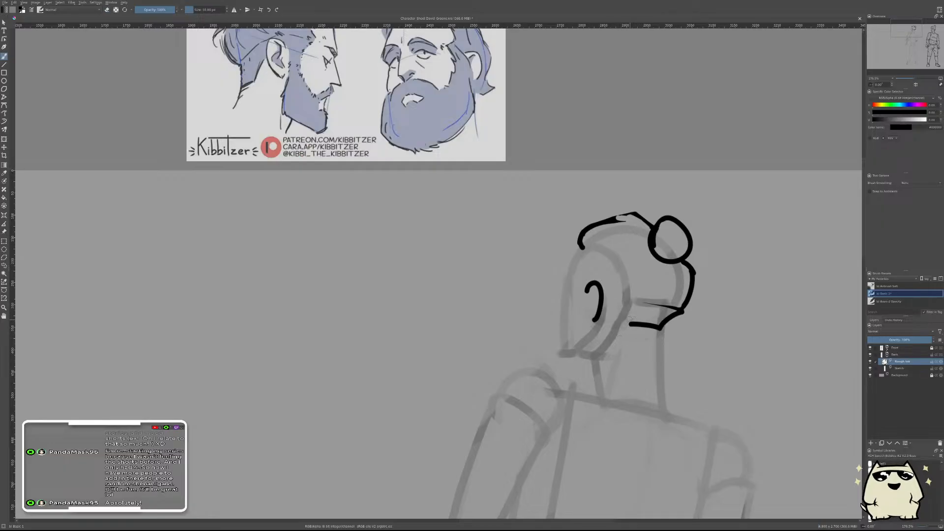
{"action": "mouse_move", "coordinate": [622, 310]}
{"action": "left_mouse_down"}
{"action": "mouse_move", "coordinate": [611, 293]}
{"action": "mouse_move", "coordinate": [627, 322]}
{"action": "left_mouse_up"}
{"action": "key", "text": "ctrl+z"}
{"action": "key", "text": "ctrl+z"}
{"action": "scroll", "coordinate": [613, 281], "scroll_direction": "up", "scroll_amount": 4}
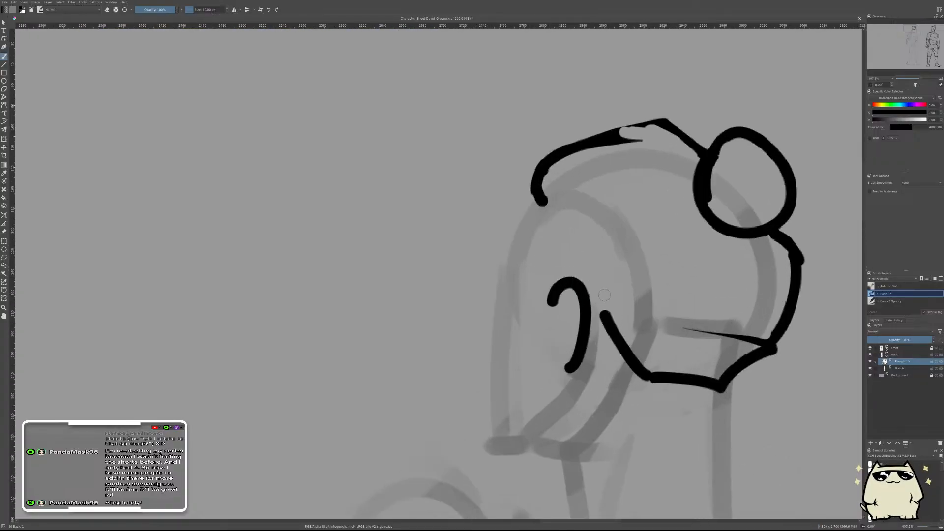
{"action": "scroll", "coordinate": [654, 307], "scroll_direction": "down", "scroll_amount": 4}
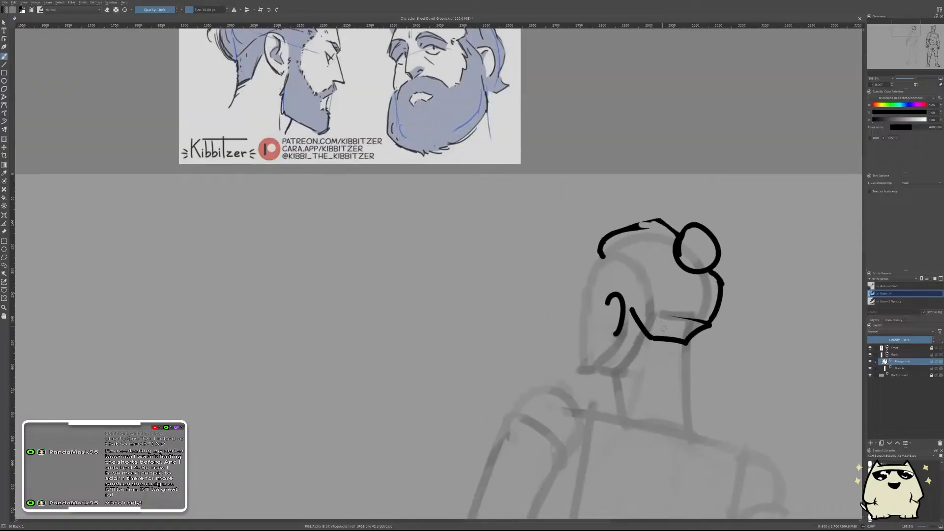
{"action": "key", "text": "ctrl+z"}
- Ink a steep hairline edge from the front end of the nape line up behind the ear, curving over to meet the ear's top
{"action": "scroll", "coordinate": [648, 320], "scroll_direction": "up", "scroll_amount": 3}
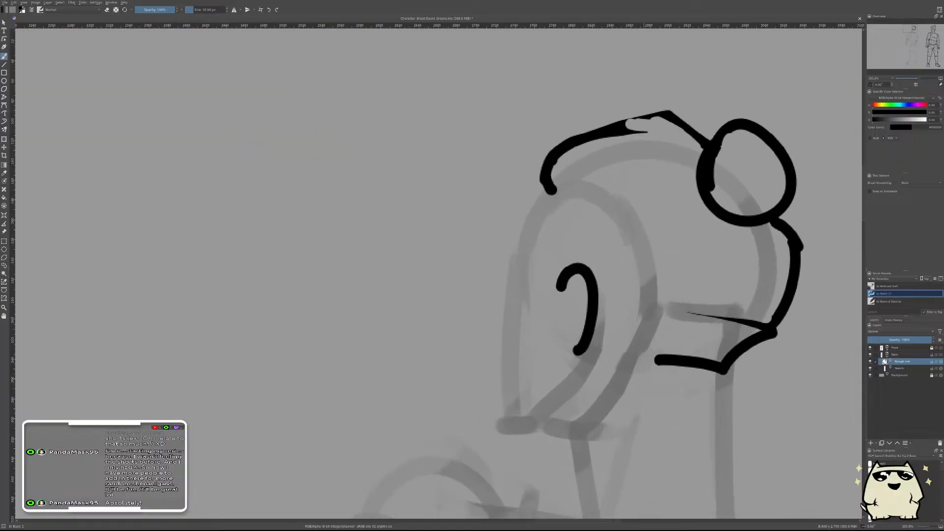
{"action": "key", "text": "e"}
{"action": "left_click_drag", "start_coordinate": [611, 268], "coordinate": [650, 351]}
{"action": "key", "text": "ctrl+z"}
{"action": "left_click_drag", "start_coordinate": [611, 269], "coordinate": [654, 353]}
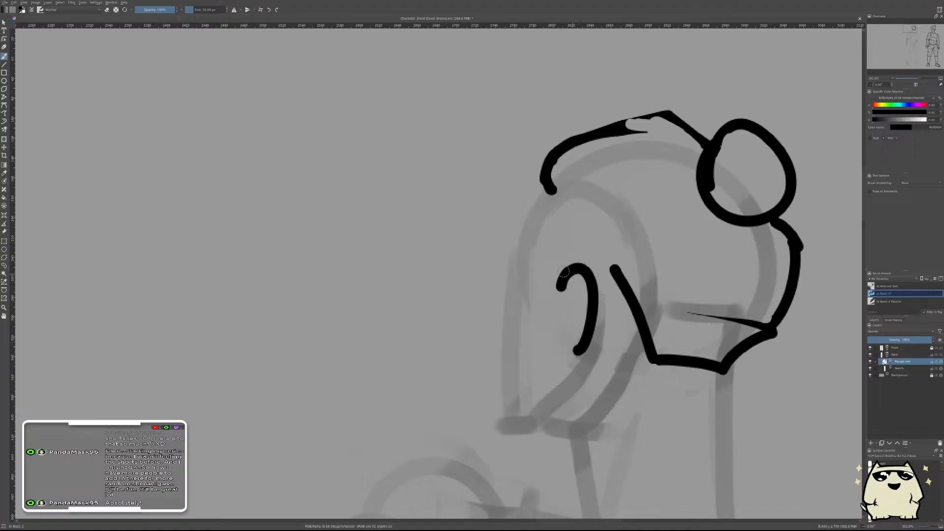
{"action": "scroll", "coordinate": [643, 279], "scroll_direction": "down", "scroll_amount": 6}
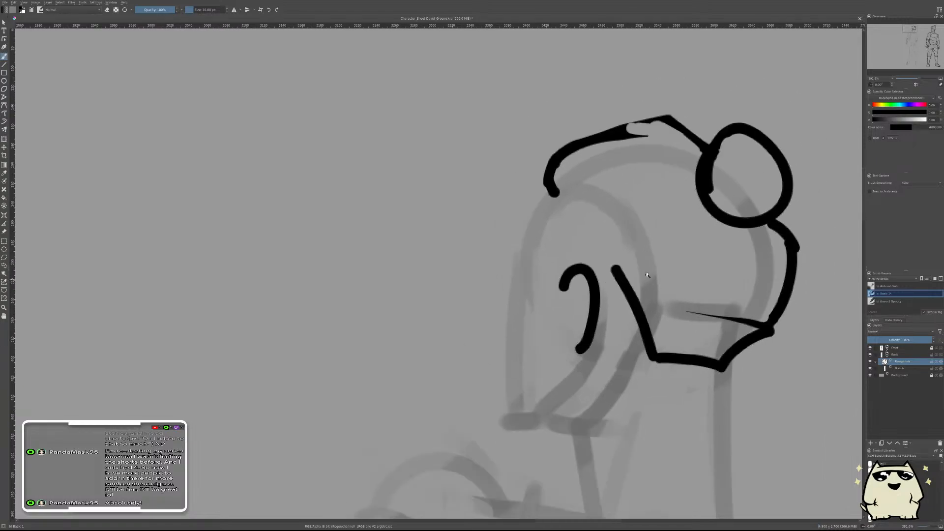
{"action": "scroll", "coordinate": [676, 215], "scroll_direction": "up", "scroll_amount": 4}
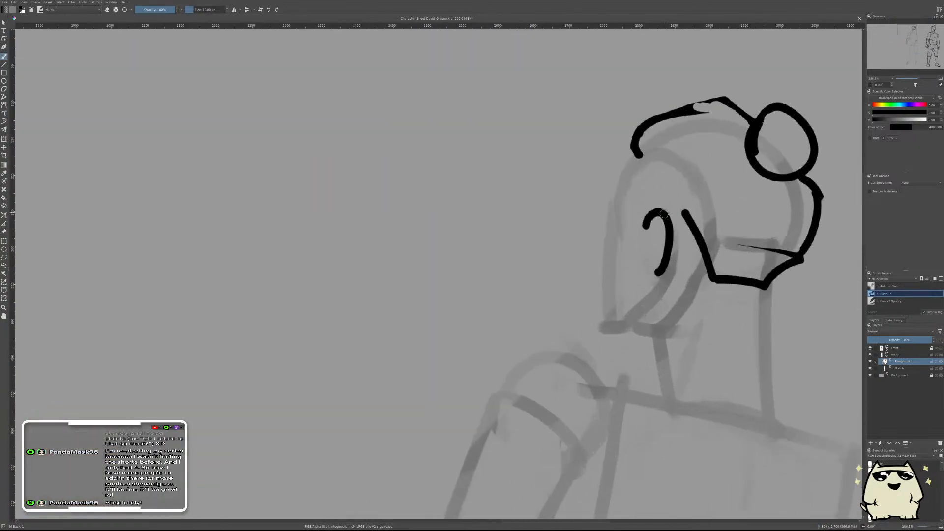
{"action": "scroll", "coordinate": [700, 256], "scroll_direction": "down", "scroll_amount": 5}
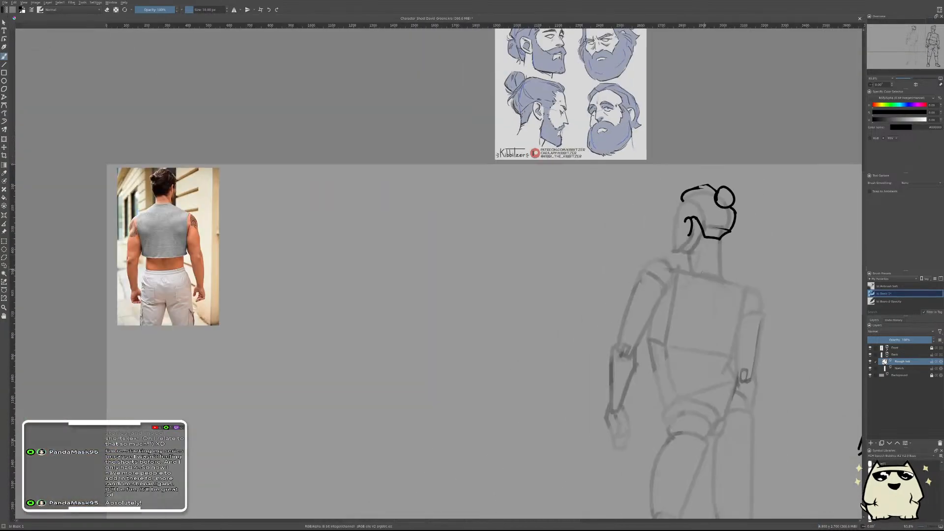
- Mirror the canvas view and erase along the hairline edge behind the ear to thin it
{"action": "key", "text": "m"}
{"action": "left_click_drag", "start_coordinate": [478, 276], "coordinate": [773, 303]}
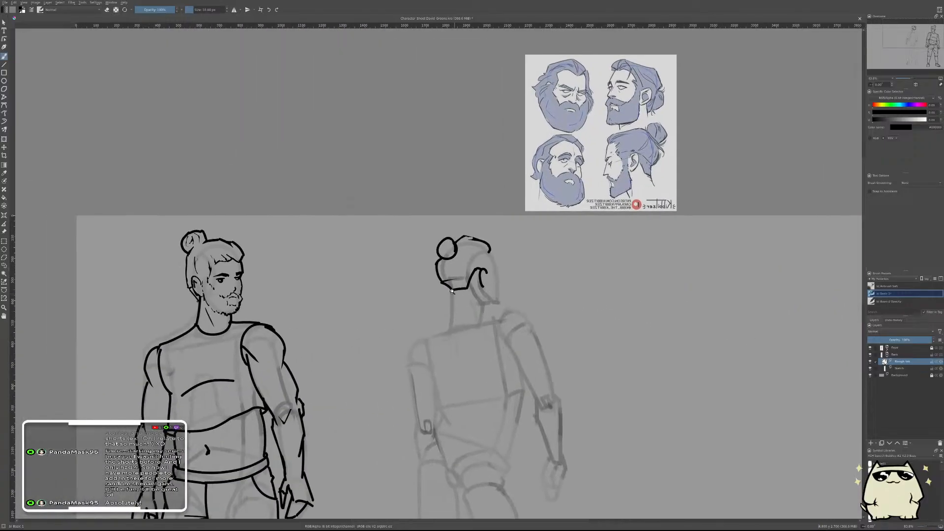
{"action": "scroll", "coordinate": [462, 295], "scroll_direction": "up", "scroll_amount": 6}
{"action": "key", "text": "e"}
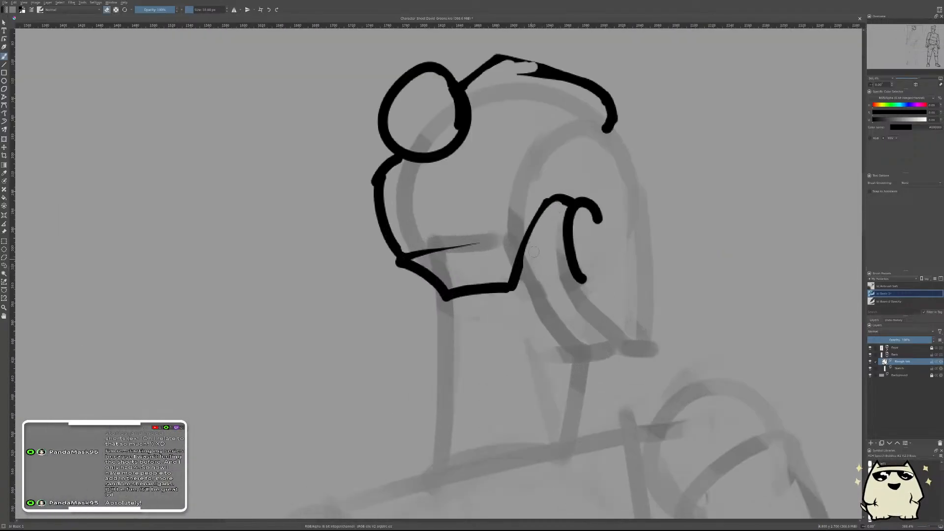
{"action": "left_click_drag", "start_coordinate": [555, 207], "coordinate": [524, 263]}
{"action": "key", "text": "ctrl+z"}
- Thin the nape hairline and the slanted stroke up to the back of the head with the eraser, sharpening their corners
{"action": "left_click_drag", "start_coordinate": [441, 296], "coordinate": [516, 285]}
{"action": "key", "text": "ctrl+z"}
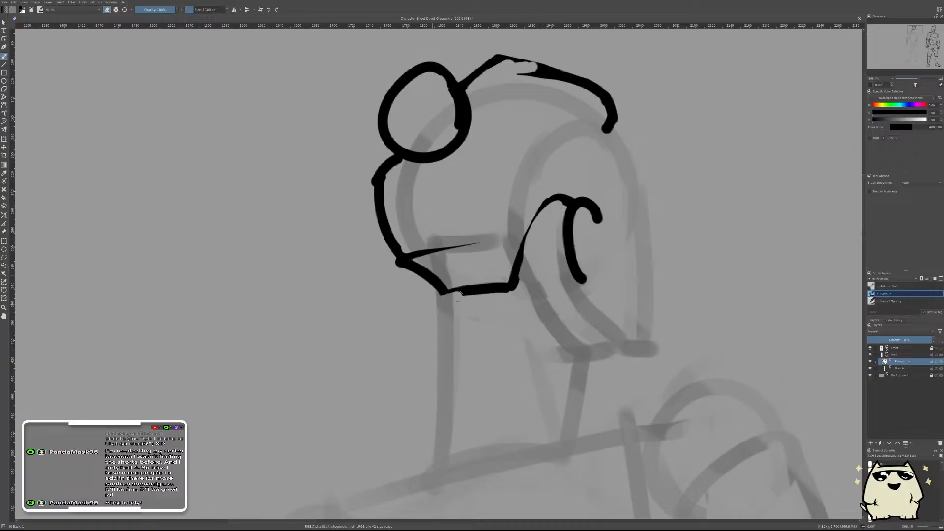
{"action": "left_click_drag", "start_coordinate": [440, 294], "coordinate": [516, 284]}
{"action": "key", "text": "ctrl+z"}
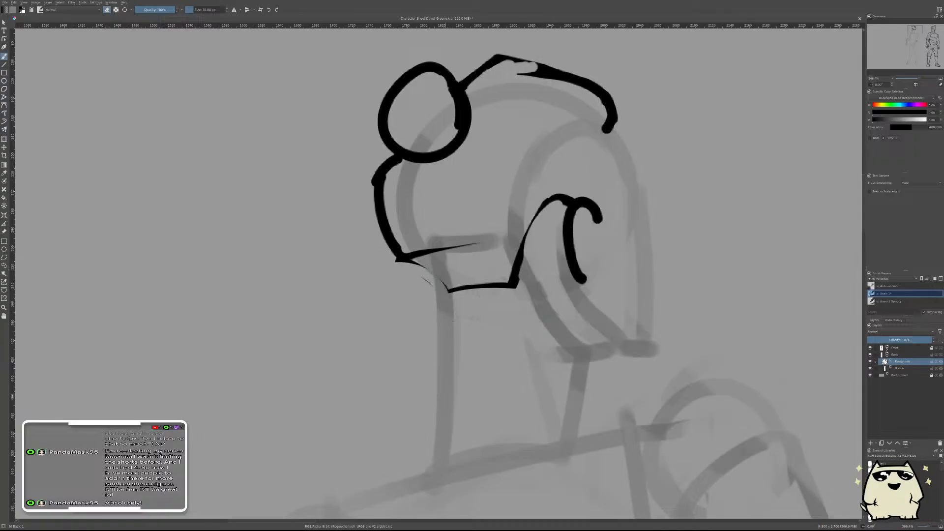
{"action": "left_click_drag", "start_coordinate": [397, 260], "coordinate": [444, 294]}
{"action": "left_click_drag", "start_coordinate": [555, 299], "coordinate": [530, 274]}
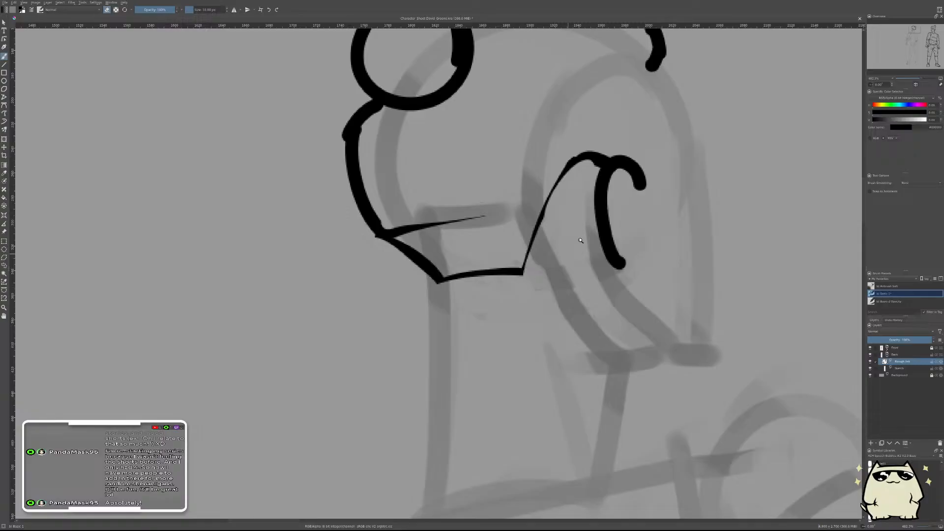
- Thin the hair bun's upper-left outline on the back-view head, then redraw it as a tapering curve down to the lower outline
{"action": "left_click_drag", "start_coordinate": [579, 240], "coordinate": [622, 241]}
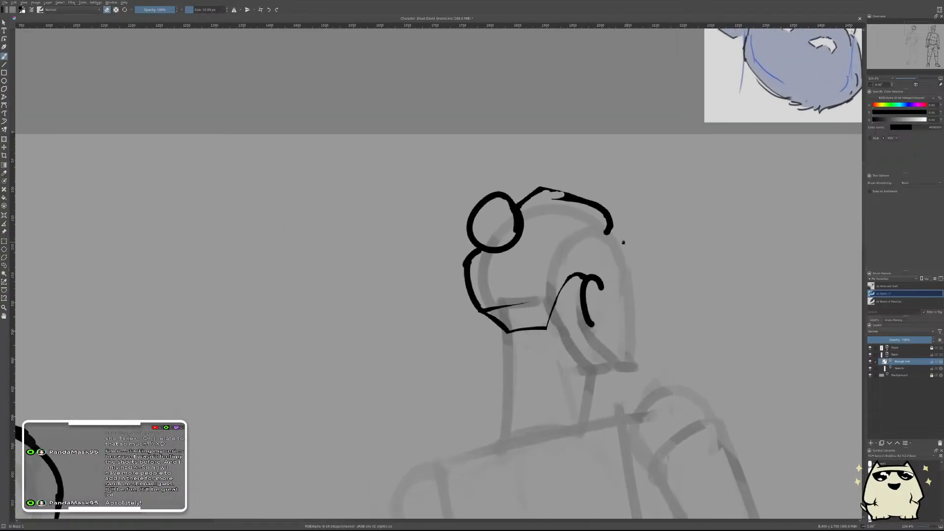
{"action": "left_click_drag", "start_coordinate": [486, 224], "coordinate": [487, 197]}
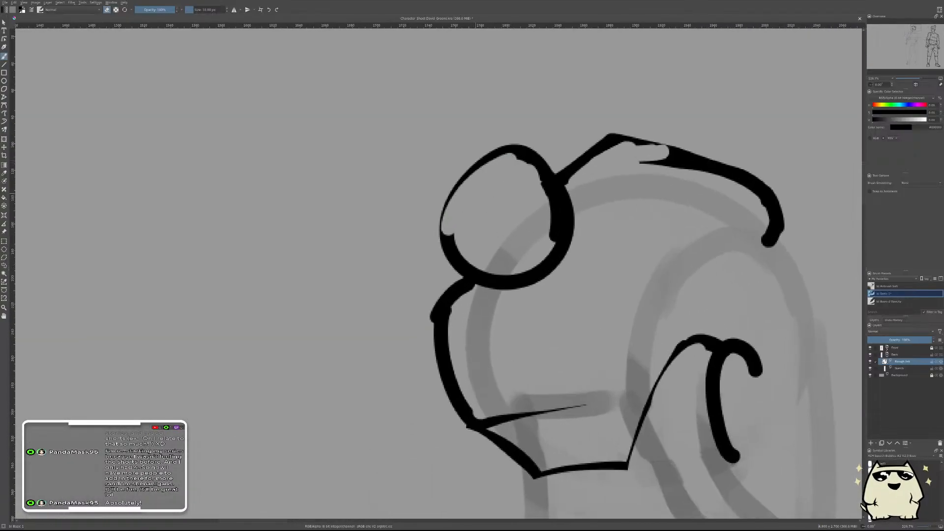
{"action": "mouse_move", "coordinate": [445, 219]}
{"action": "left_mouse_down"}
{"action": "mouse_move", "coordinate": [491, 157]}
{"action": "mouse_move", "coordinate": [476, 164]}
{"action": "mouse_move", "coordinate": [467, 225]}
{"action": "left_mouse_up"}
{"action": "key", "text": "e"}
{"action": "left_click_drag", "start_coordinate": [511, 155], "coordinate": [501, 164]}
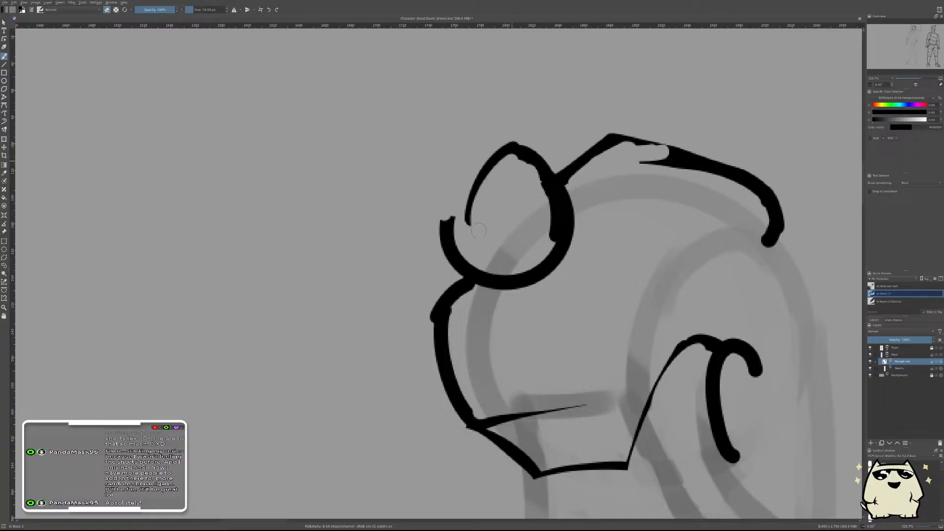
{"action": "mouse_move", "coordinate": [447, 227]}
{"action": "left_mouse_down"}
{"action": "mouse_move", "coordinate": [473, 179]}
{"action": "mouse_move", "coordinate": [487, 178]}
{"action": "mouse_move", "coordinate": [474, 198]}
{"action": "mouse_move", "coordinate": [466, 162]}
{"action": "mouse_move", "coordinate": [464, 171]}
{"action": "mouse_move", "coordinate": [478, 161]}
{"action": "mouse_move", "coordinate": [427, 220]}
{"action": "mouse_move", "coordinate": [461, 172]}
{"action": "mouse_move", "coordinate": [440, 215]}
{"action": "left_mouse_up"}
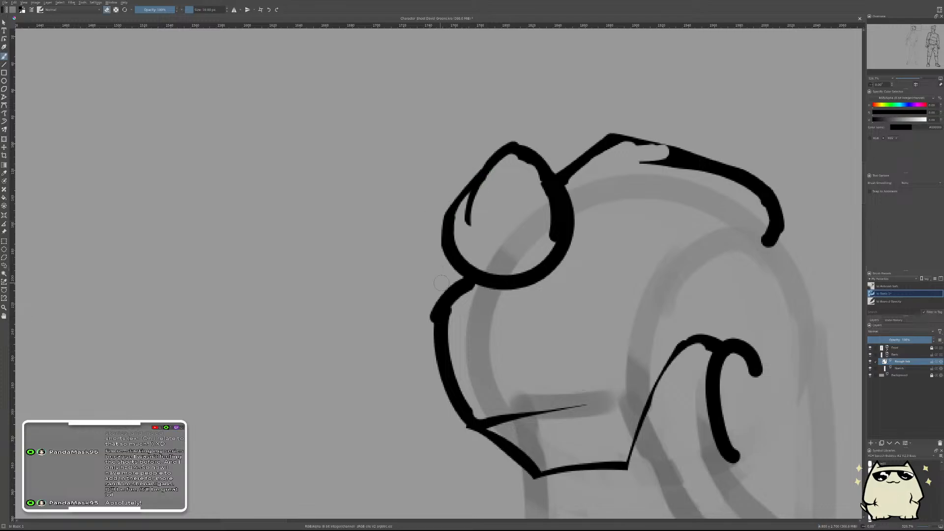
- Add a small loose hair lock to the bun's upper-left edge and trim its outer contour with the eraser
{"action": "key", "text": "e"}
{"action": "left_click_drag", "start_coordinate": [494, 150], "coordinate": [448, 197]}
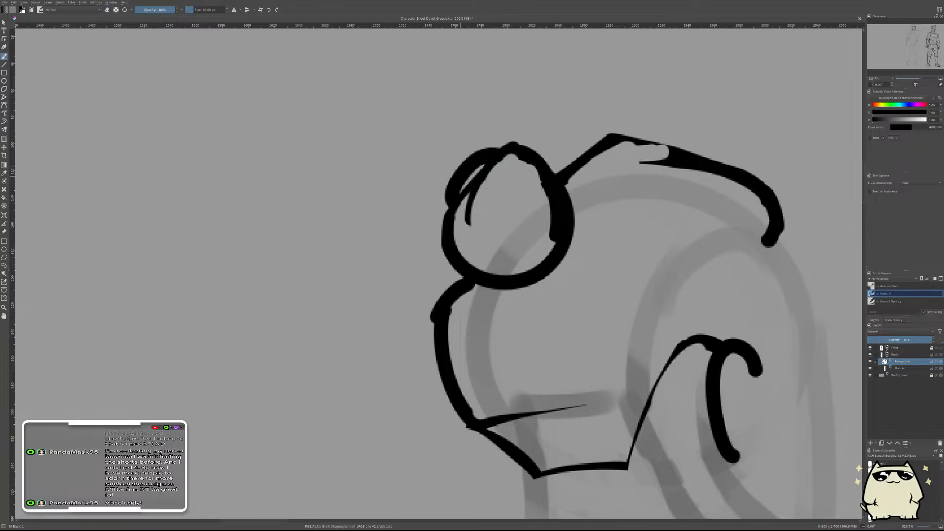
{"action": "key", "text": "ctrl+z"}
{"action": "left_click_drag", "start_coordinate": [491, 149], "coordinate": [447, 195]}
{"action": "key", "text": "e"}
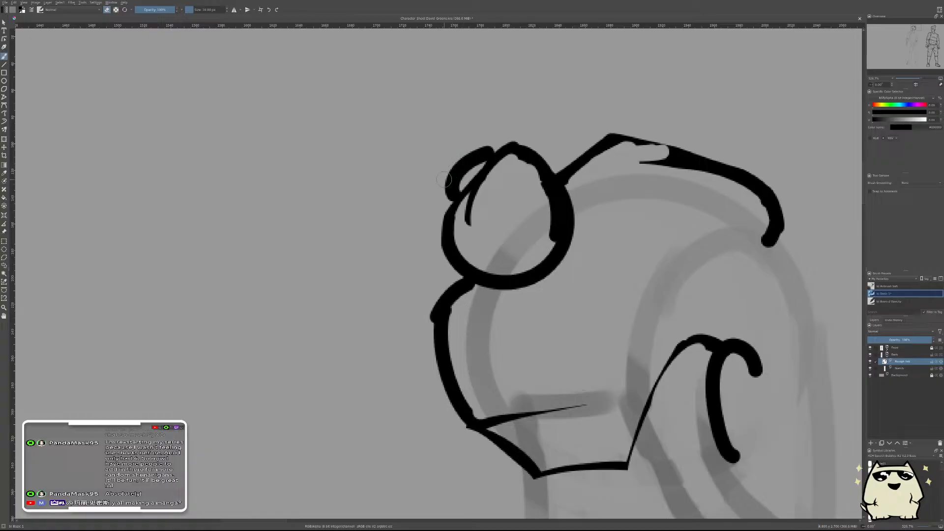
{"action": "mouse_move", "coordinate": [444, 179]}
{"action": "left_mouse_down"}
{"action": "mouse_move", "coordinate": [483, 140]}
{"action": "mouse_move", "coordinate": [448, 169]}
{"action": "left_mouse_up"}
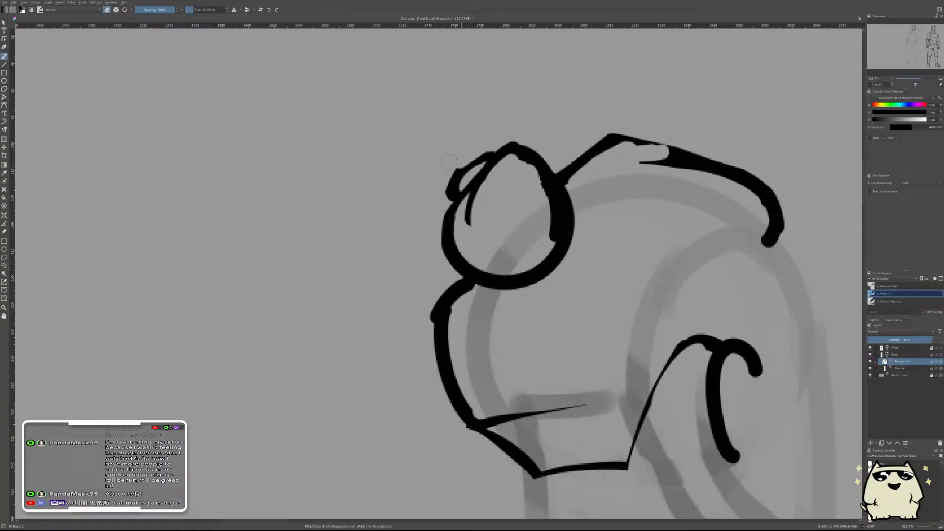
{"action": "left_click_drag", "start_coordinate": [449, 165], "coordinate": [439, 195]}
- Examine the back-view head in flipped and unflipped views, comparing it with the front-view figure and the hair references
{"action": "scroll", "coordinate": [513, 180], "scroll_direction": "down", "scroll_amount": 5}
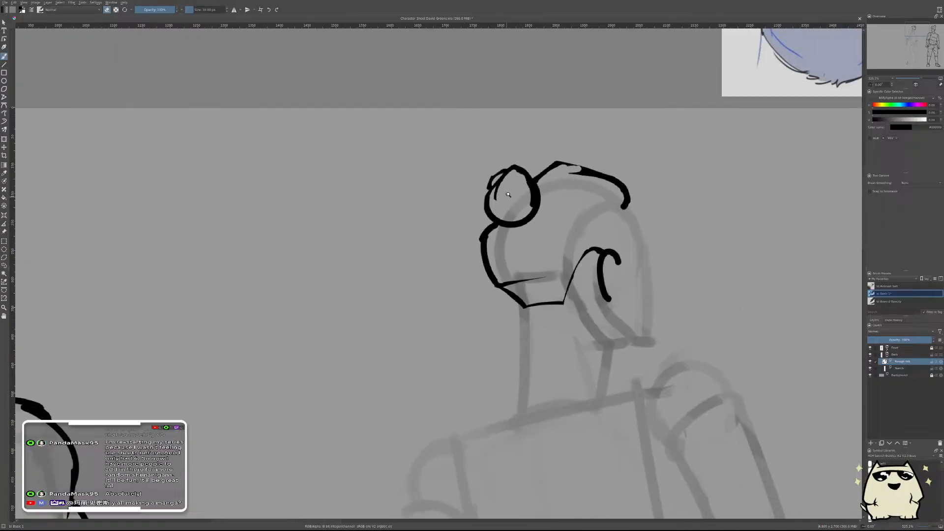
{"action": "scroll", "coordinate": [510, 193], "scroll_direction": "up", "scroll_amount": 3}
{"action": "scroll", "coordinate": [507, 207], "scroll_direction": "up", "scroll_amount": 4}
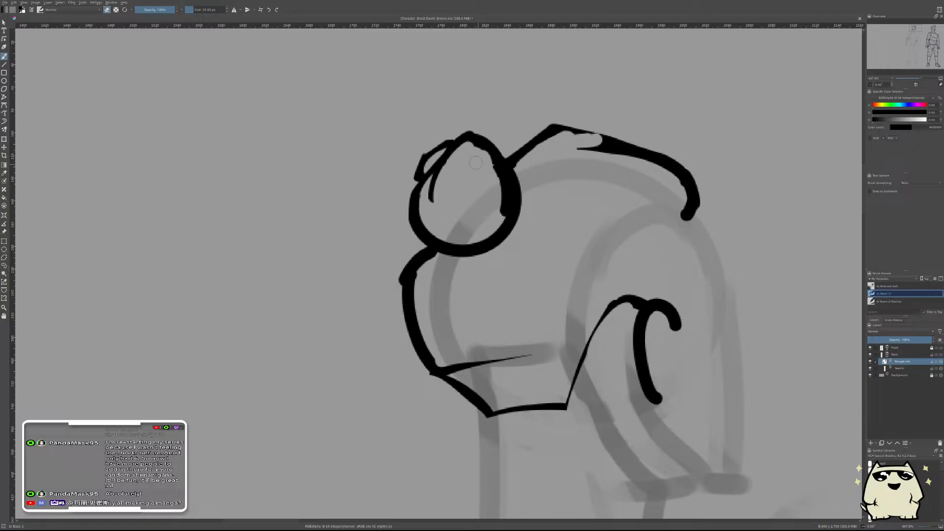
{"action": "scroll", "coordinate": [492, 185], "scroll_direction": "down", "scroll_amount": 5}
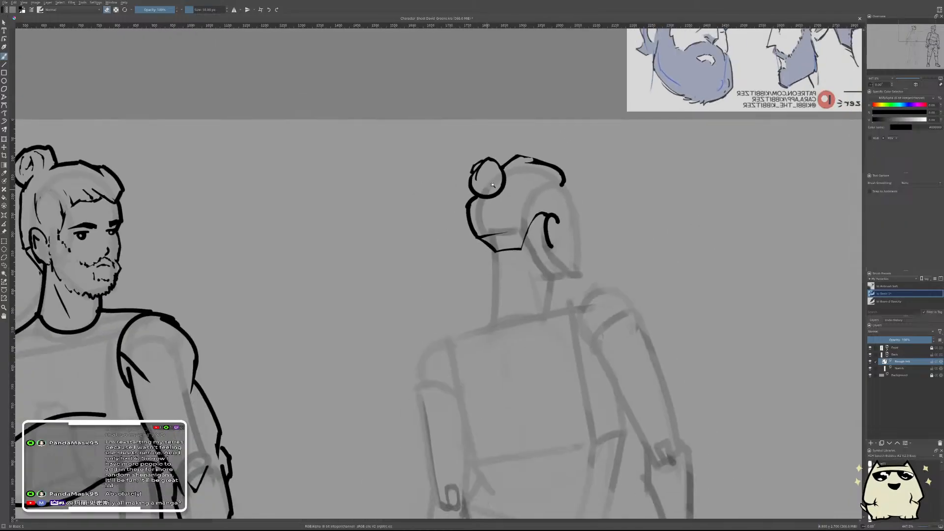
{"action": "key", "text": "m"}
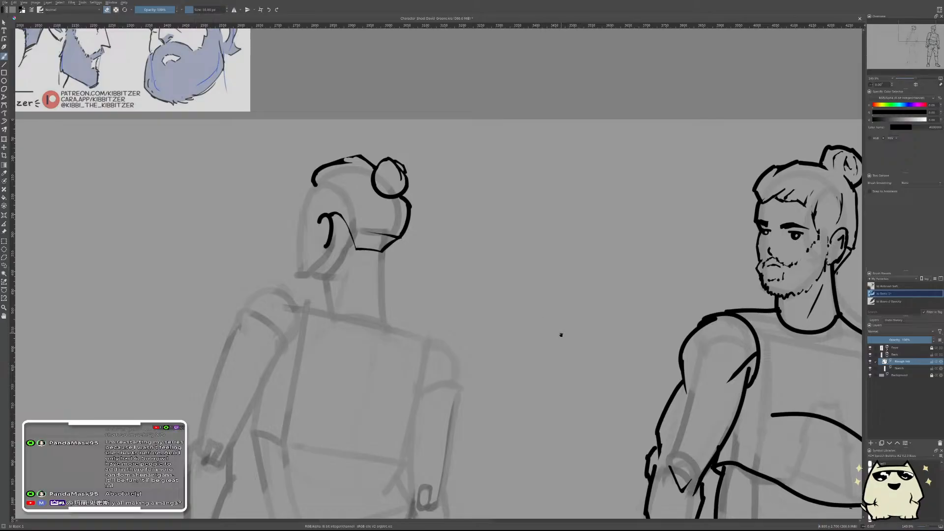
{"action": "mouse_move", "coordinate": [561, 333]}
{"action": "left_mouse_down"}
{"action": "mouse_move", "coordinate": [442, 263]}
{"action": "mouse_move", "coordinate": [467, 289]}
{"action": "mouse_move", "coordinate": [616, 321]}
{"action": "mouse_move", "coordinate": [495, 312]}
{"action": "mouse_move", "coordinate": [646, 303]}
{"action": "mouse_move", "coordinate": [603, 295]}
{"action": "mouse_move", "coordinate": [568, 235]}
{"action": "left_mouse_up"}
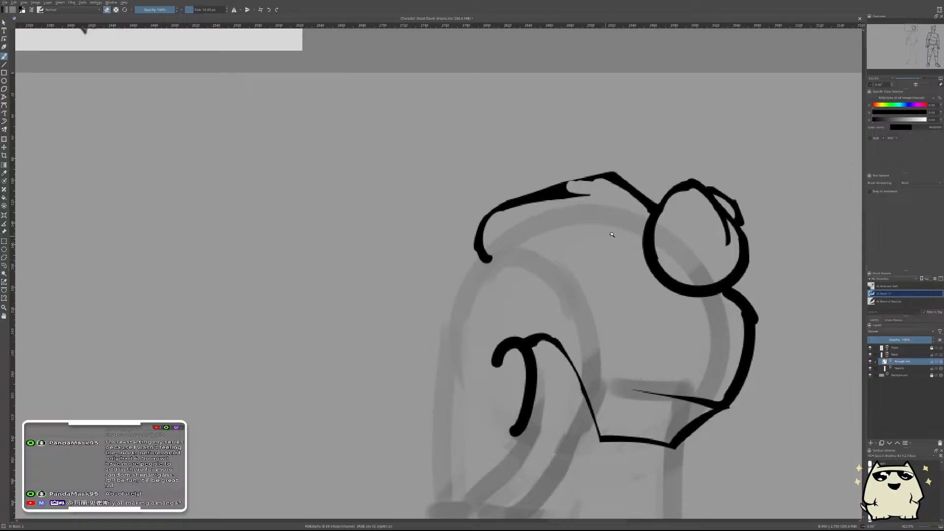
{"action": "left_click_drag", "start_coordinate": [611, 235], "coordinate": [586, 273]}
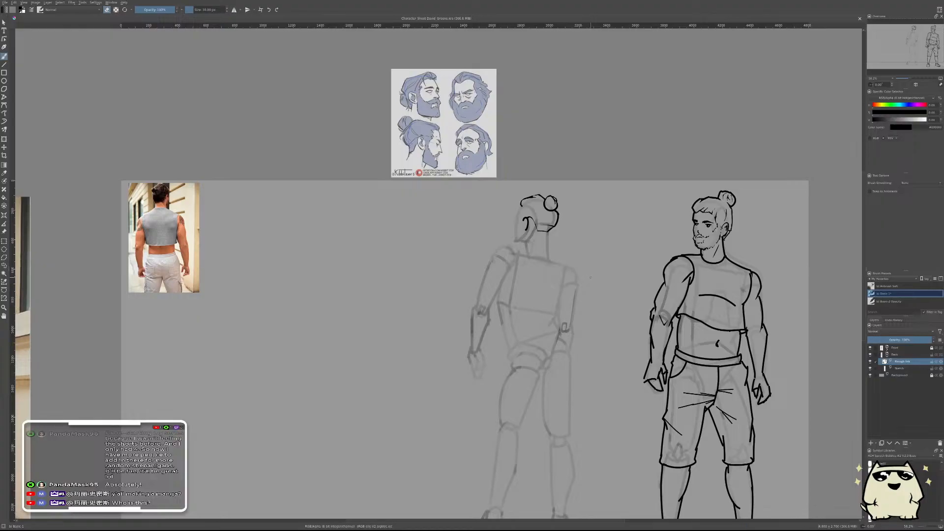
{"action": "scroll", "coordinate": [542, 211], "scroll_direction": "up", "scroll_amount": 10}
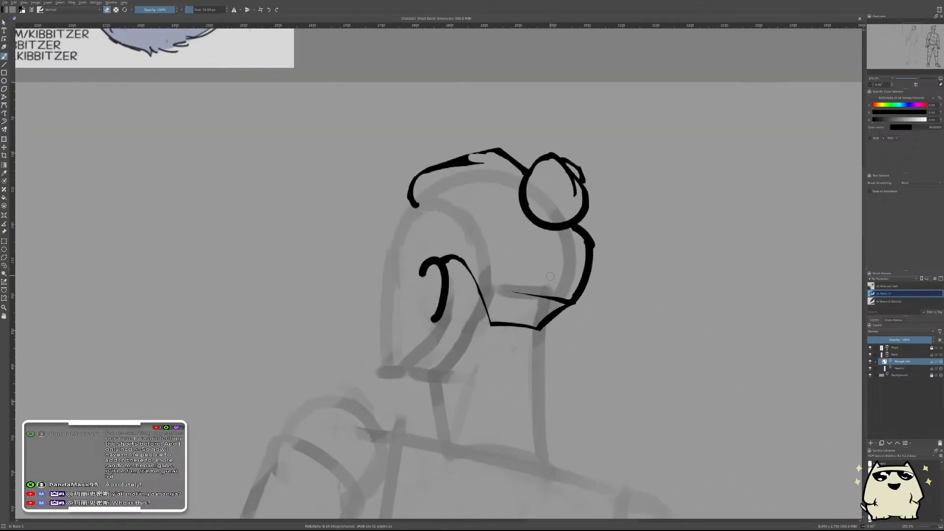
{"action": "key", "text": "m"}
{"action": "key", "text": "m"}
{"action": "scroll", "coordinate": [457, 207], "scroll_direction": "down", "scroll_amount": 5}
{"action": "scroll", "coordinate": [591, 219], "scroll_direction": "up", "scroll_amount": 3}
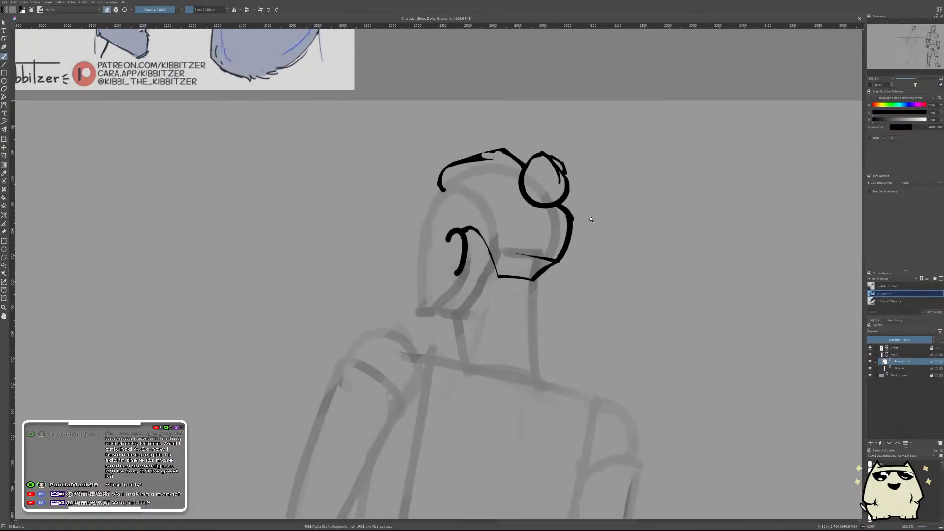
{"action": "scroll", "coordinate": [591, 220], "scroll_direction": "up", "scroll_amount": 2}
{"action": "scroll", "coordinate": [557, 235], "scroll_direction": "down", "scroll_amount": 4}
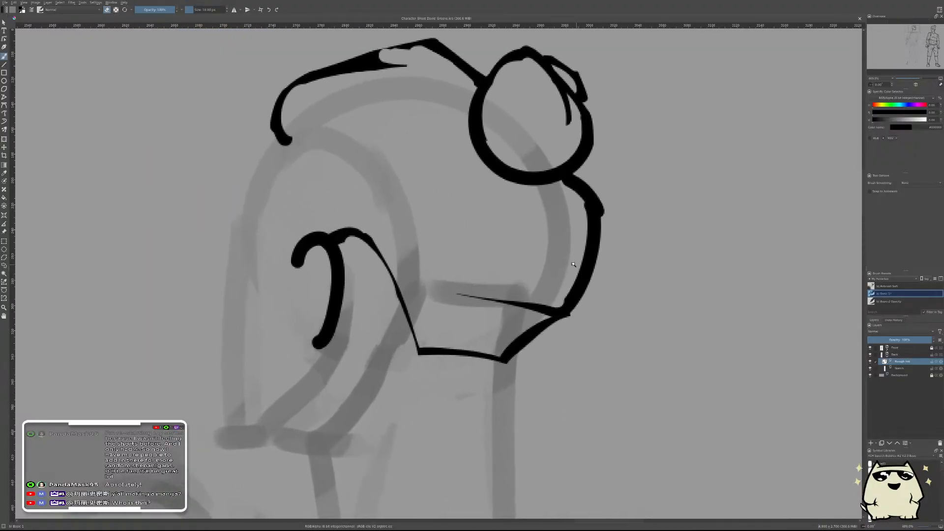
{"action": "scroll", "coordinate": [558, 264], "scroll_direction": "down", "scroll_amount": 2}
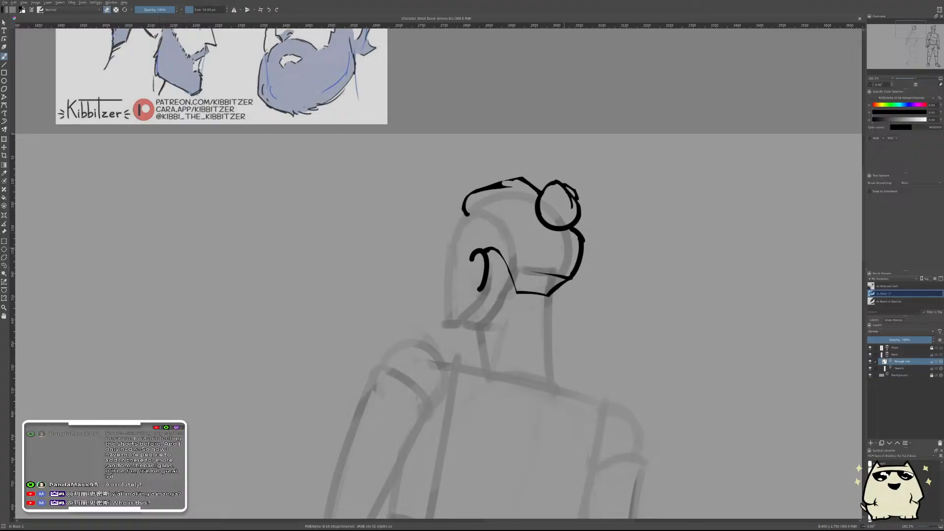
{"action": "key", "text": "m"}
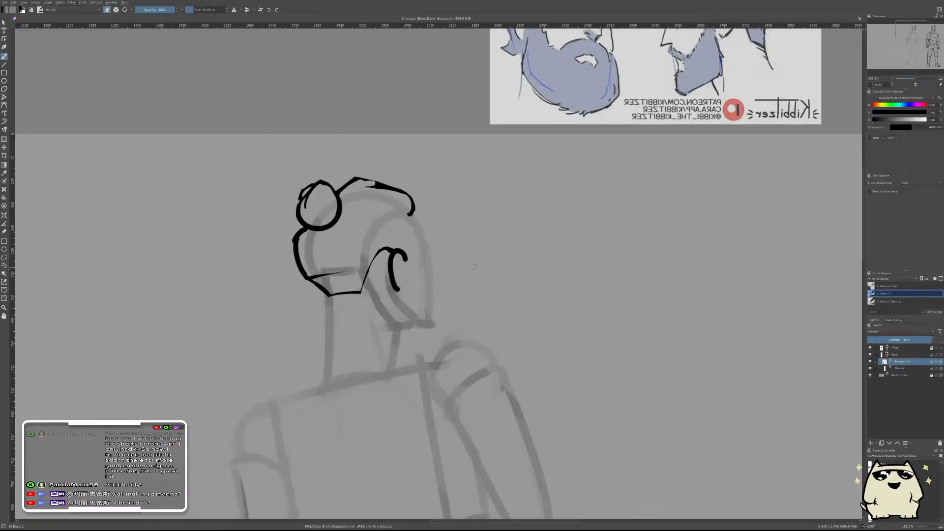
{"action": "scroll", "coordinate": [649, 289], "scroll_direction": "left", "scroll_amount": 3}
{"action": "scroll", "coordinate": [631, 275], "scroll_direction": "down", "scroll_amount": 2}
{"action": "scroll", "coordinate": [629, 277], "scroll_direction": "down", "scroll_amount": 1}
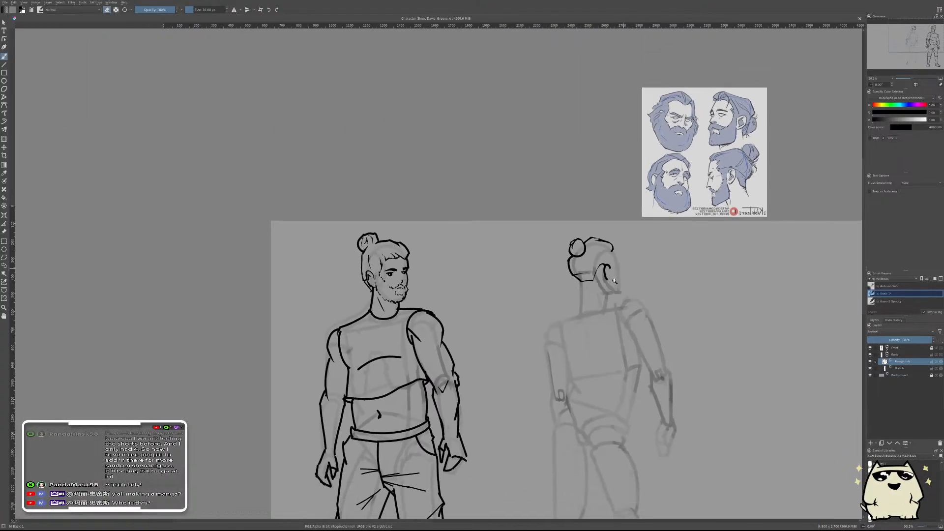
{"action": "scroll", "coordinate": [627, 266], "scroll_direction": "up", "scroll_amount": 4}
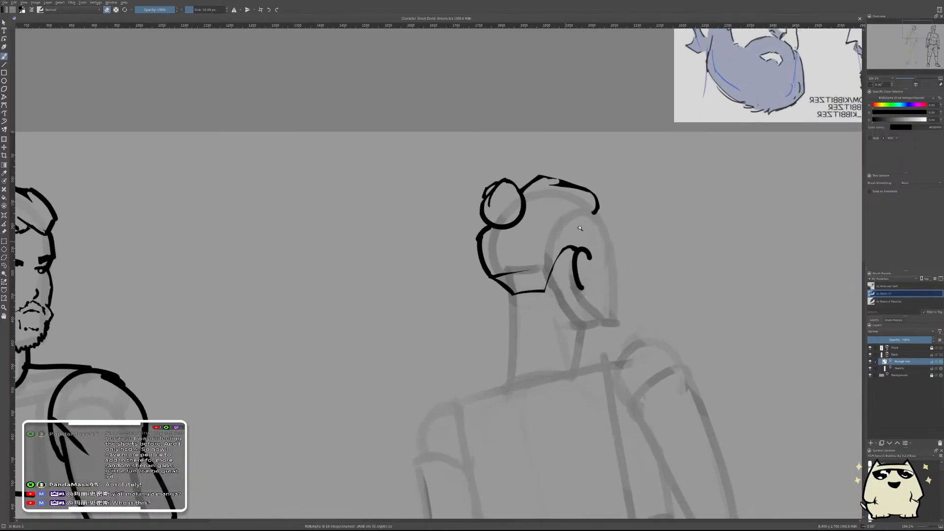
{"action": "scroll", "coordinate": [639, 261], "scroll_direction": "down", "scroll_amount": 3}
- Erase along the inside of the bun's lower and right outline to make the line thinner
{"action": "scroll", "coordinate": [594, 180], "scroll_direction": "up", "scroll_amount": 5}
{"action": "scroll", "coordinate": [518, 260], "scroll_direction": "up", "scroll_amount": 2}
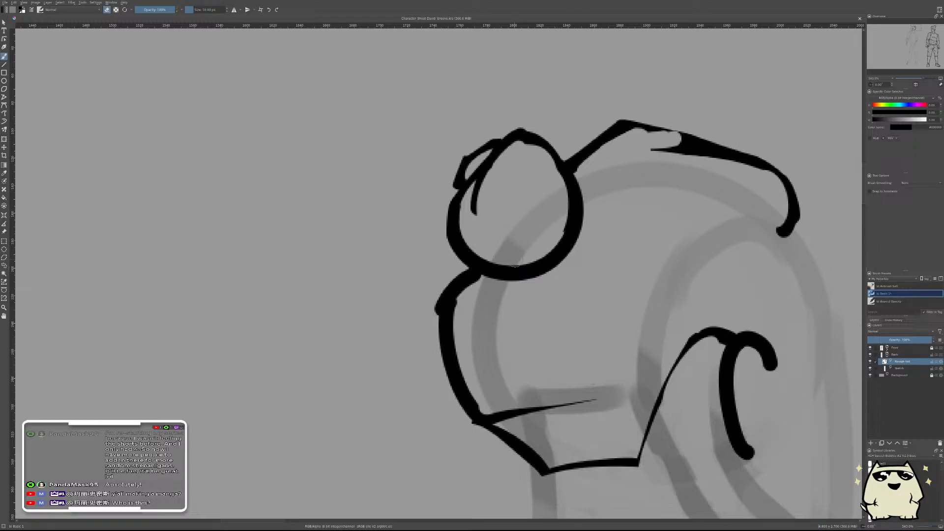
{"action": "left_click_drag", "start_coordinate": [517, 267], "coordinate": [563, 220]}
{"action": "left_click_drag", "start_coordinate": [571, 187], "coordinate": [573, 248]}
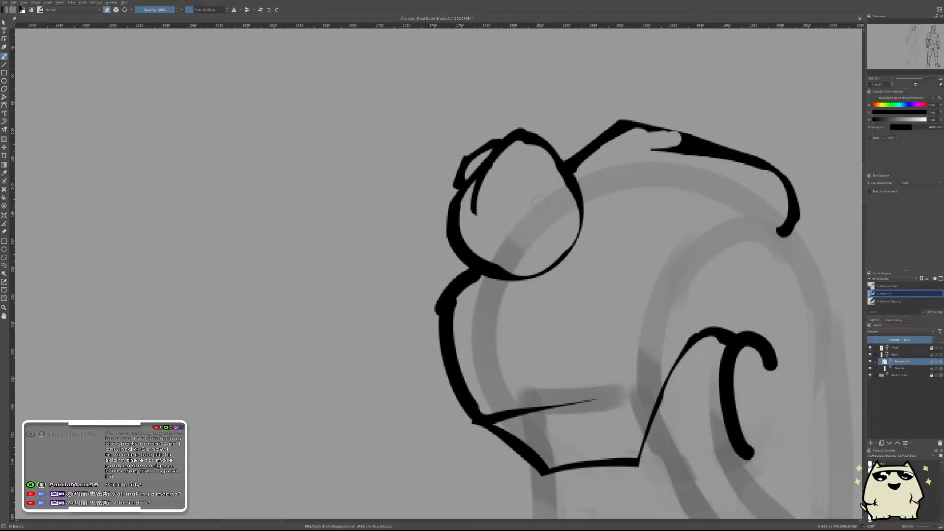
{"action": "left_click_drag", "start_coordinate": [509, 264], "coordinate": [489, 256]}
{"action": "scroll", "coordinate": [549, 210], "scroll_direction": "down", "scroll_amount": 8}
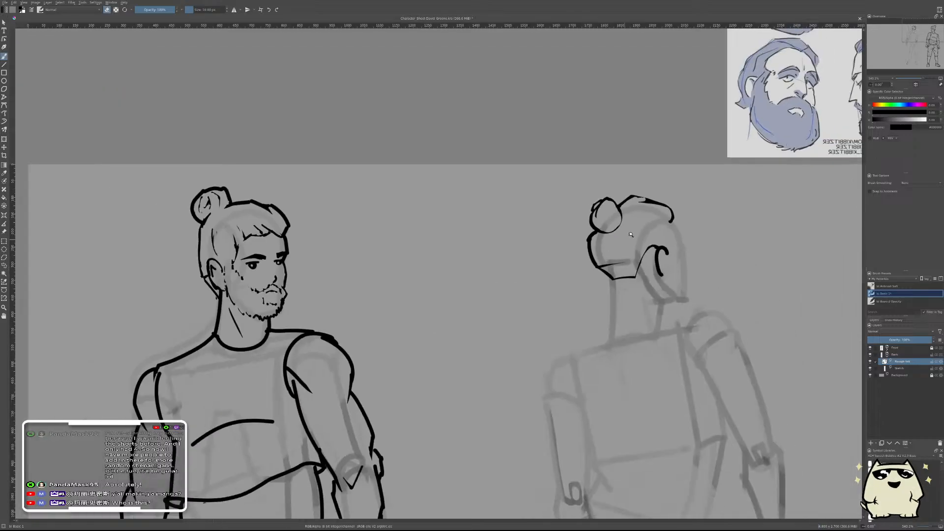
- Erase the bun's lower-right outline and redraw its right side as an open, tapering curve
{"action": "scroll", "coordinate": [646, 185], "scroll_direction": "up", "scroll_amount": 4}
{"action": "scroll", "coordinate": [646, 185], "scroll_direction": "up", "scroll_amount": 8}
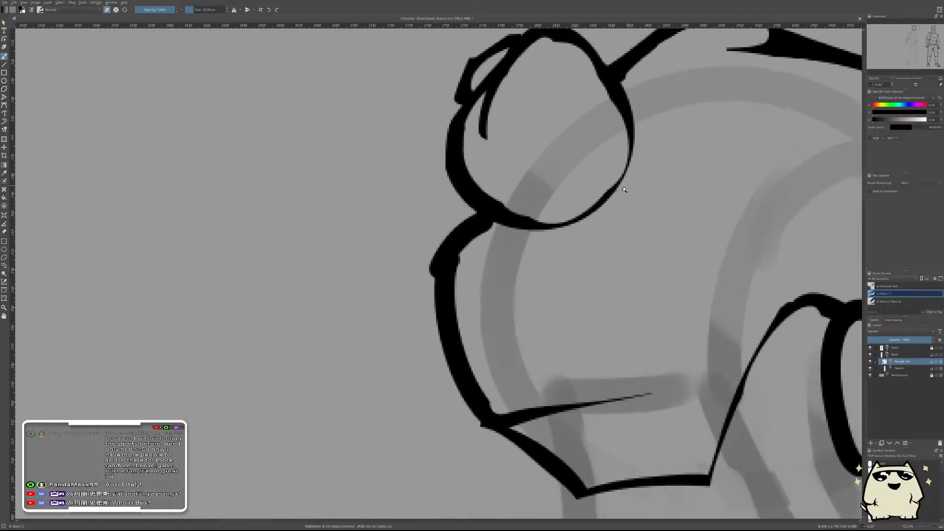
{"action": "mouse_move", "coordinate": [614, 183]}
{"action": "left_mouse_down"}
{"action": "mouse_move", "coordinate": [545, 229]}
{"action": "mouse_move", "coordinate": [506, 185]}
{"action": "left_mouse_up"}
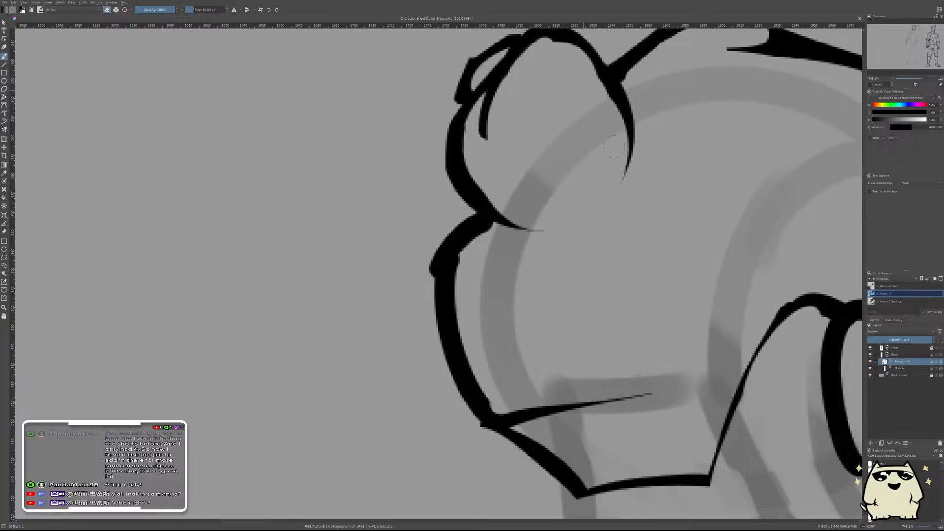
{"action": "left_click_drag", "start_coordinate": [613, 96], "coordinate": [590, 206]}
{"action": "key", "text": "ctrl+z"}
{"action": "left_click_drag", "start_coordinate": [612, 94], "coordinate": [600, 194]}
{"action": "scroll", "coordinate": [589, 98], "scroll_direction": "down", "scroll_amount": 6}
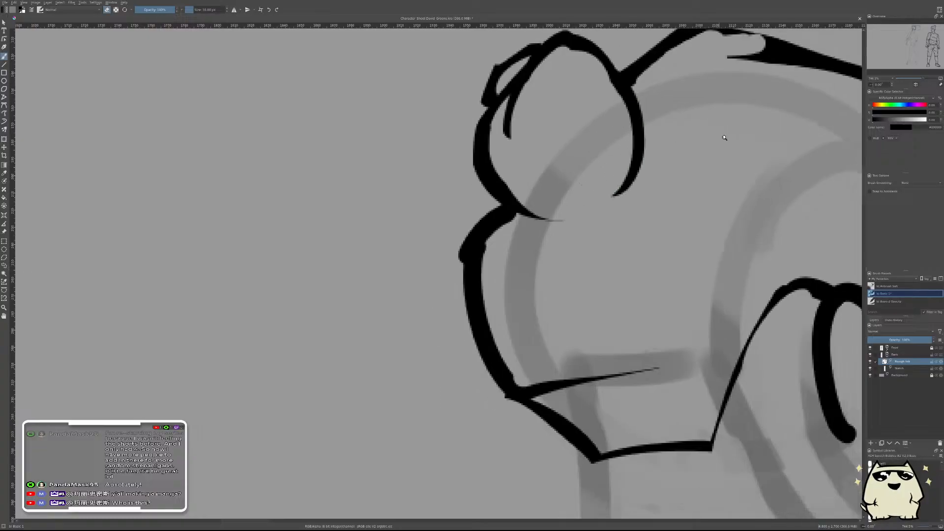
{"action": "scroll", "coordinate": [731, 150], "scroll_direction": "down", "scroll_amount": 2}
{"action": "scroll", "coordinate": [732, 150], "scroll_direction": "up", "scroll_amount": 8}
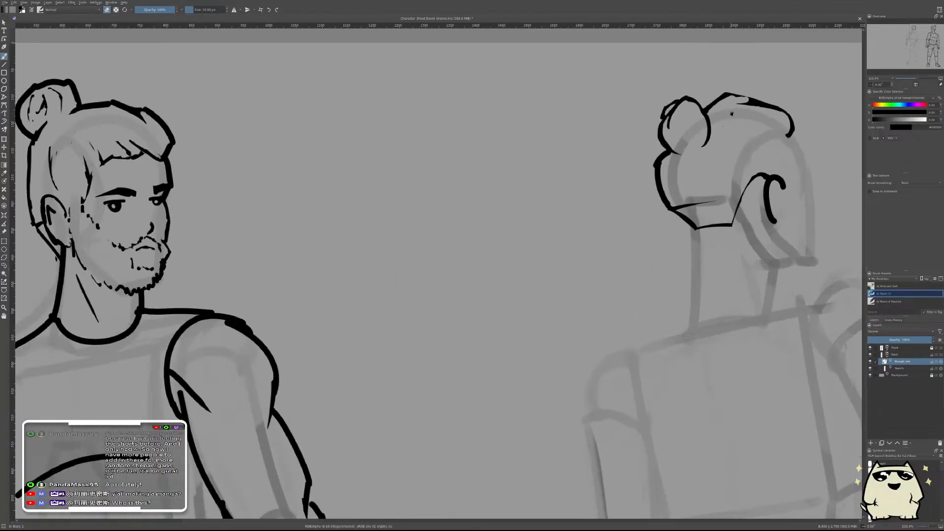
{"action": "key", "text": "ctrl+z"}
{"action": "key", "text": "ctrl+shift+z"}
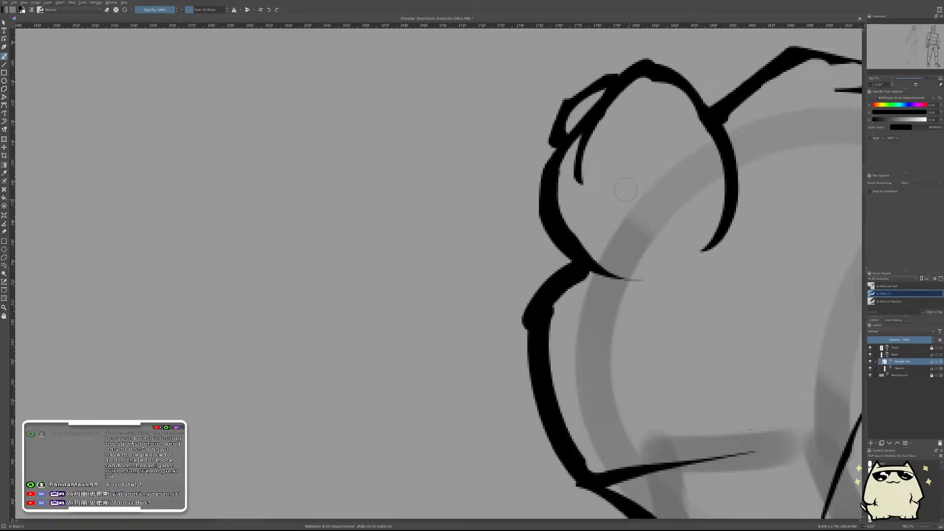
- Draw a curved hair strand in the middle of the bun, taper it with the eraser, and add a thin branching strand
{"action": "left_click_drag", "start_coordinate": [656, 242], "coordinate": [650, 134]}
{"action": "key", "text": "e"}
{"action": "mouse_move", "coordinate": [649, 229]}
{"action": "left_mouse_down"}
{"action": "mouse_move", "coordinate": [633, 194]}
{"action": "mouse_move", "coordinate": [673, 191]}
{"action": "left_mouse_up"}
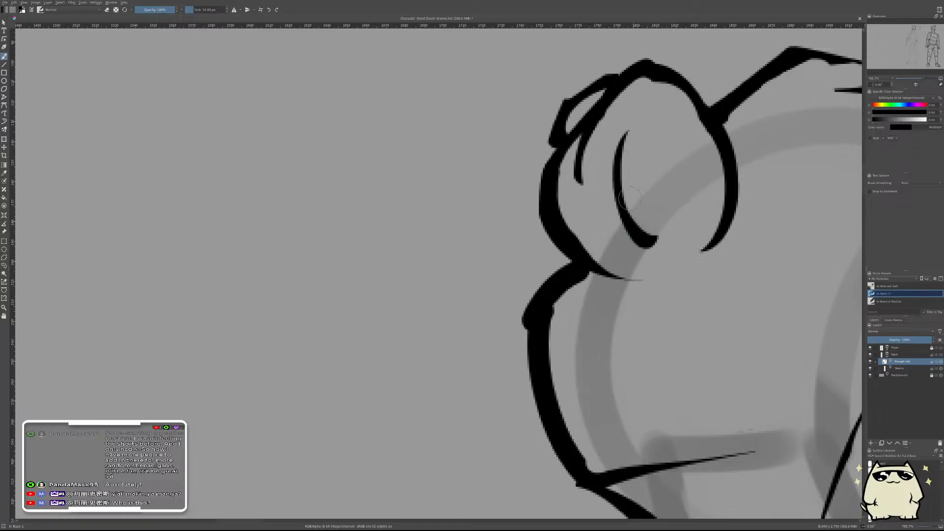
{"action": "left_click_drag", "start_coordinate": [634, 216], "coordinate": [665, 132]}
{"action": "key", "text": "e"}
{"action": "mouse_move", "coordinate": [637, 209]}
{"action": "left_mouse_down"}
{"action": "mouse_move", "coordinate": [692, 154]}
{"action": "mouse_move", "coordinate": [647, 194]}
{"action": "mouse_move", "coordinate": [645, 215]}
{"action": "mouse_move", "coordinate": [673, 139]}
{"action": "mouse_move", "coordinate": [670, 181]}
{"action": "mouse_move", "coordinate": [684, 165]}
{"action": "mouse_move", "coordinate": [669, 200]}
{"action": "mouse_move", "coordinate": [684, 139]}
{"action": "mouse_move", "coordinate": [661, 172]}
{"action": "mouse_move", "coordinate": [687, 149]}
{"action": "left_mouse_up"}
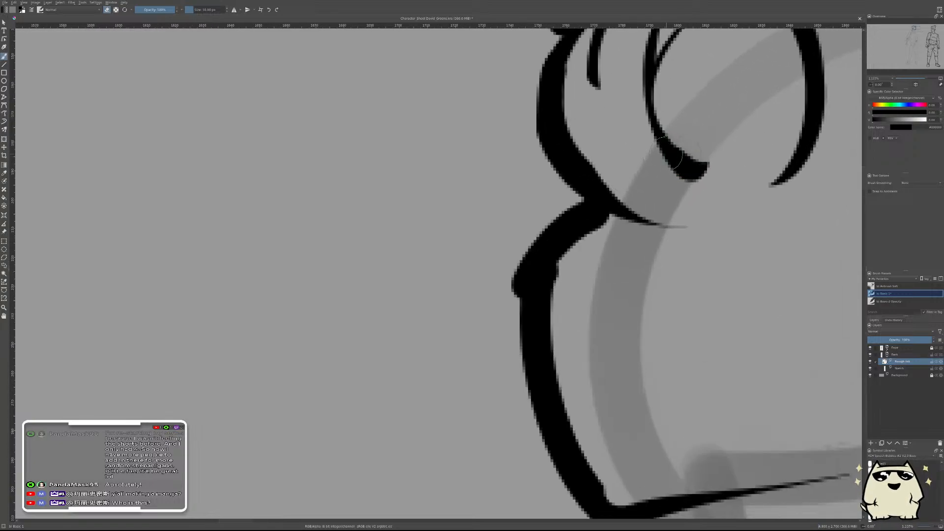
- Draw a short curl inside the bun's lower-left outline and slim the neighbouring strokes with the eraser
{"action": "key", "text": "e"}
{"action": "mouse_move", "coordinate": [574, 130]}
{"action": "left_mouse_down"}
{"action": "mouse_move", "coordinate": [611, 147]}
{"action": "mouse_move", "coordinate": [630, 124]}
{"action": "mouse_move", "coordinate": [587, 150]}
{"action": "mouse_move", "coordinate": [606, 158]}
{"action": "mouse_move", "coordinate": [617, 132]}
{"action": "mouse_move", "coordinate": [587, 114]}
{"action": "mouse_move", "coordinate": [583, 125]}
{"action": "mouse_move", "coordinate": [619, 132]}
{"action": "left_mouse_up"}
{"action": "key", "text": "ctrl+z"}
{"action": "key", "text": "e"}
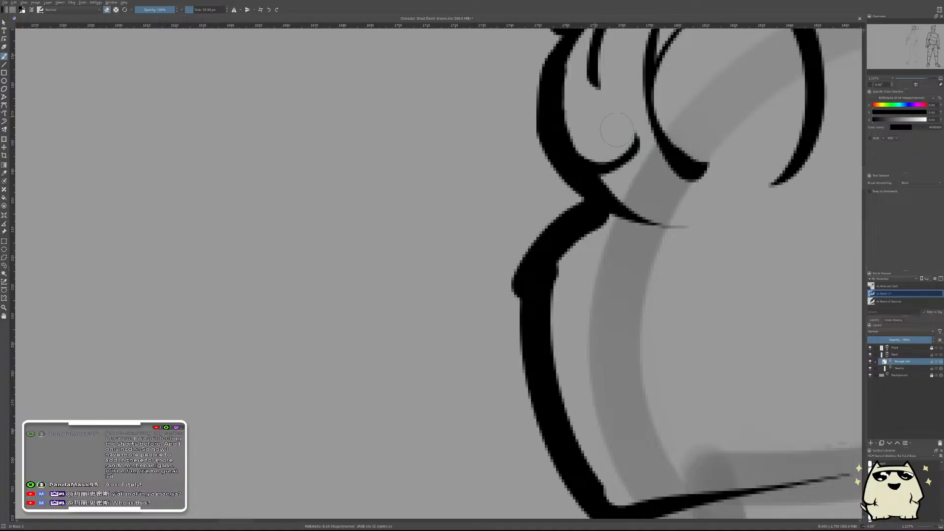
{"action": "mouse_move", "coordinate": [669, 108]}
{"action": "left_mouse_down"}
{"action": "mouse_move", "coordinate": [687, 147]}
{"action": "mouse_move", "coordinate": [681, 164]}
{"action": "left_mouse_up"}
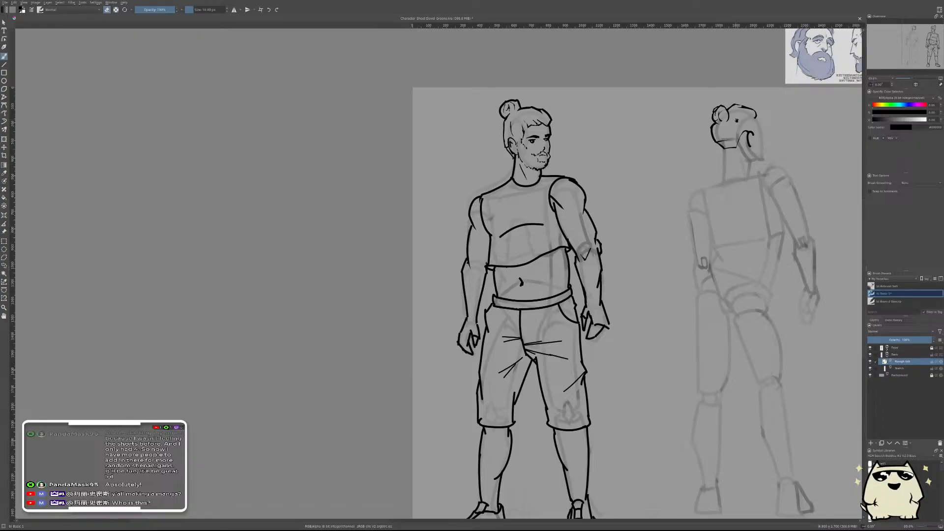
- Draw a short curl branching inward from the bun's right outline and thin it with the eraser
{"action": "mouse_move", "coordinate": [752, 114]}
{"action": "left_mouse_down"}
{"action": "mouse_move", "coordinate": [666, 237]}
{"action": "mouse_move", "coordinate": [650, 169]}
{"action": "left_mouse_up"}
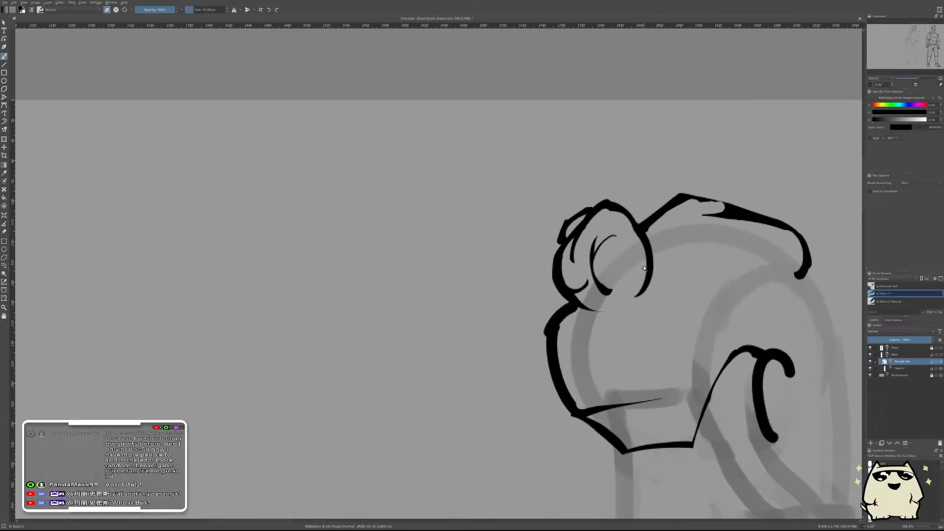
{"action": "key", "text": "e"}
{"action": "mouse_move", "coordinate": [650, 268]}
{"action": "left_mouse_down"}
{"action": "mouse_move", "coordinate": [622, 250]}
{"action": "mouse_move", "coordinate": [641, 234]}
{"action": "mouse_move", "coordinate": [633, 261]}
{"action": "mouse_move", "coordinate": [595, 277]}
{"action": "left_mouse_up"}
{"action": "key", "text": "ctrl+z"}
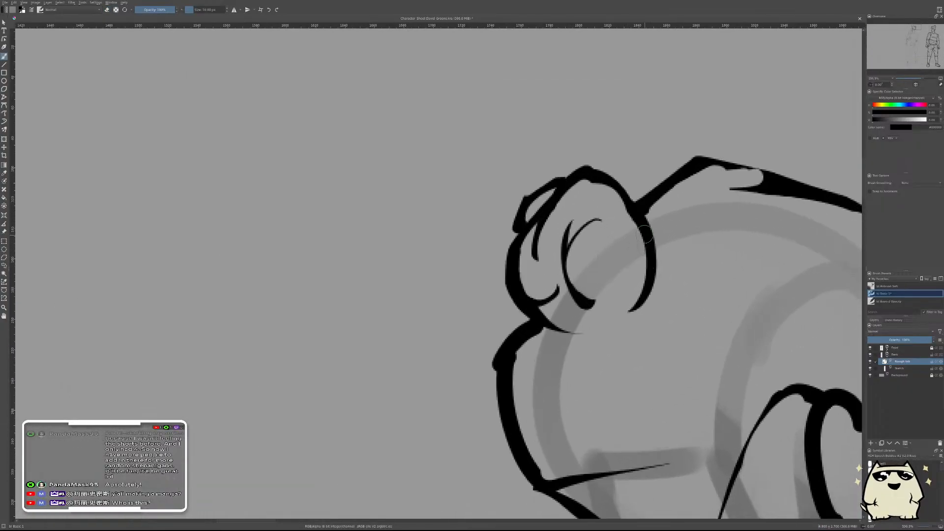
{"action": "left_click_drag", "start_coordinate": [640, 230], "coordinate": [608, 270]}
{"action": "key", "text": "e"}
{"action": "left_click_drag", "start_coordinate": [632, 239], "coordinate": [608, 263]}
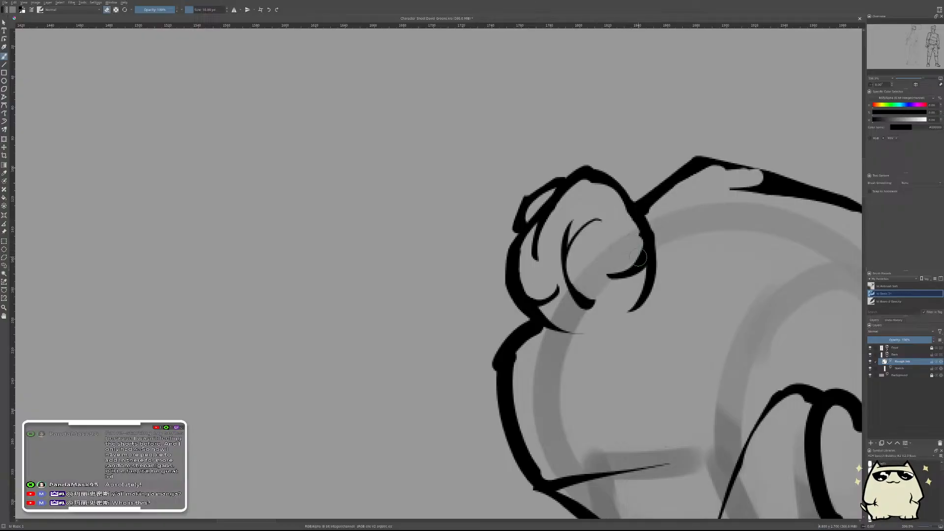
- Remove the curl branching from the bun's right outline and draw a separate tapered curved strand in the bun's centre instead
{"action": "key", "text": "ctrl+z"}
{"action": "mouse_move", "coordinate": [634, 233]}
{"action": "left_mouse_down"}
{"action": "mouse_move", "coordinate": [615, 267]}
{"action": "mouse_move", "coordinate": [634, 253]}
{"action": "mouse_move", "coordinate": [687, 269]}
{"action": "mouse_move", "coordinate": [726, 239]}
{"action": "mouse_move", "coordinate": [705, 258]}
{"action": "mouse_move", "coordinate": [739, 195]}
{"action": "mouse_move", "coordinate": [683, 201]}
{"action": "left_mouse_up"}
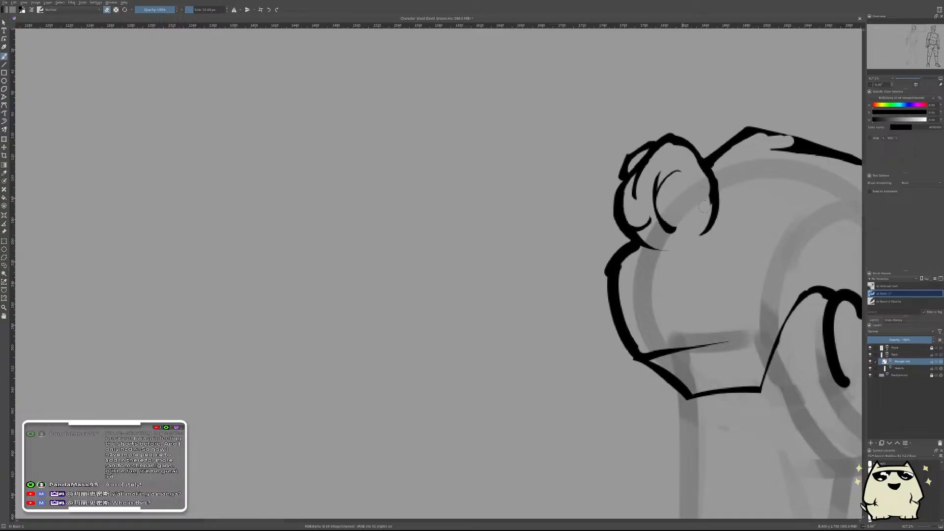
{"action": "scroll", "coordinate": [697, 194], "scroll_direction": "up", "scroll_amount": 5}
{"action": "key", "text": "e"}
{"action": "mouse_move", "coordinate": [678, 162]}
{"action": "left_mouse_down"}
{"action": "mouse_move", "coordinate": [688, 206]}
{"action": "mouse_move", "coordinate": [670, 240]}
{"action": "left_mouse_up"}
{"action": "key", "text": "e"}
{"action": "left_click", "coordinate": [659, 180]}
{"action": "mouse_move", "coordinate": [658, 180]}
{"action": "left_mouse_down"}
{"action": "mouse_move", "coordinate": [655, 212]}
{"action": "mouse_move", "coordinate": [698, 212]}
{"action": "mouse_move", "coordinate": [592, 228]}
{"action": "left_mouse_up"}
{"action": "scroll", "coordinate": [685, 215], "scroll_direction": "down", "scroll_amount": 5}
{"action": "scroll", "coordinate": [593, 228], "scroll_direction": "down", "scroll_amount": 3}
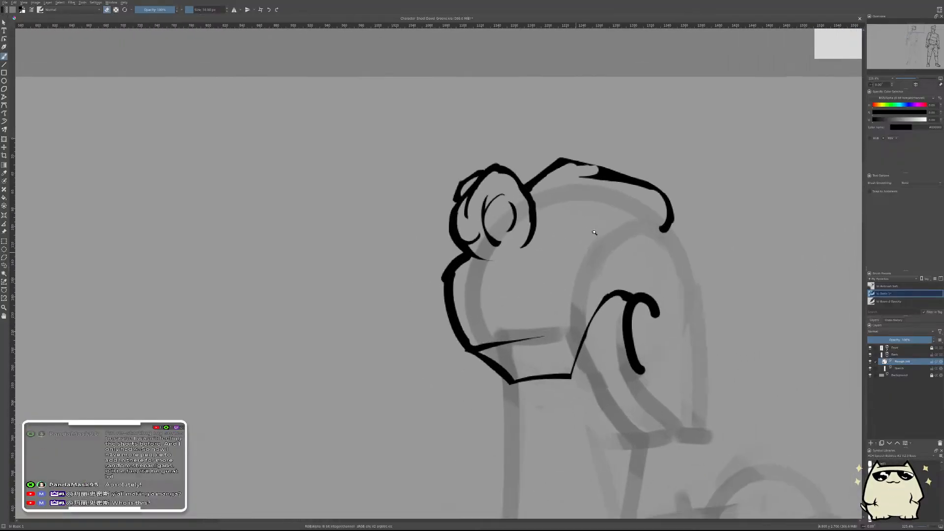
- Thin and taper the ear's outline and inner stroke with the eraser, including where the strokes meet at the top
{"action": "scroll", "coordinate": [651, 294], "scroll_direction": "up", "scroll_amount": 4}
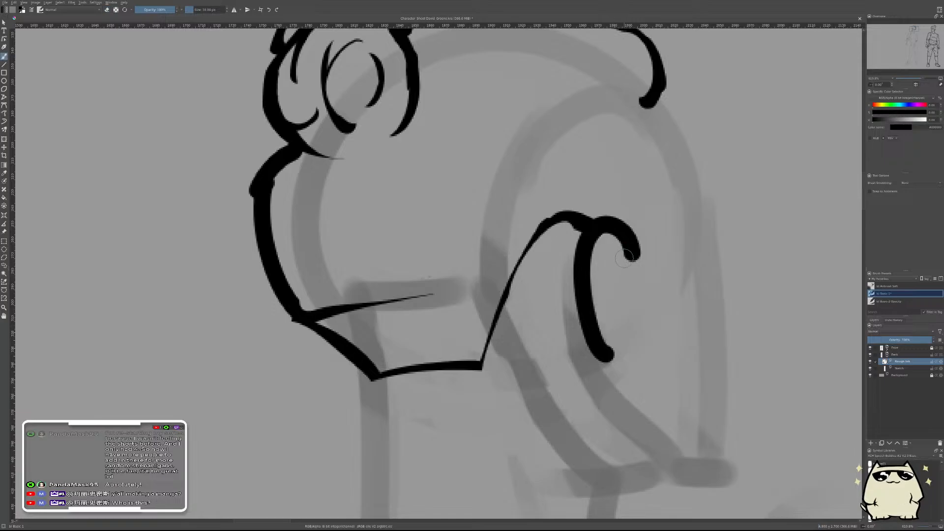
{"action": "key", "text": "e"}
{"action": "mouse_move", "coordinate": [632, 251]}
{"action": "left_mouse_down"}
{"action": "mouse_move", "coordinate": [607, 228]}
{"action": "mouse_move", "coordinate": [588, 265]}
{"action": "mouse_move", "coordinate": [602, 361]}
{"action": "left_mouse_up"}
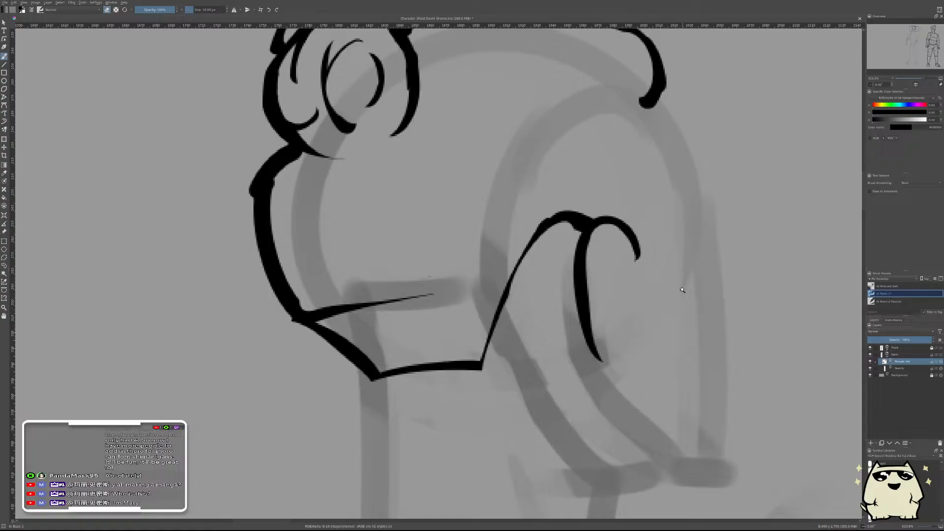
{"action": "mouse_move", "coordinate": [678, 291]}
{"action": "left_mouse_down"}
{"action": "mouse_move", "coordinate": [659, 310]}
{"action": "mouse_move", "coordinate": [670, 274]}
{"action": "left_mouse_up"}
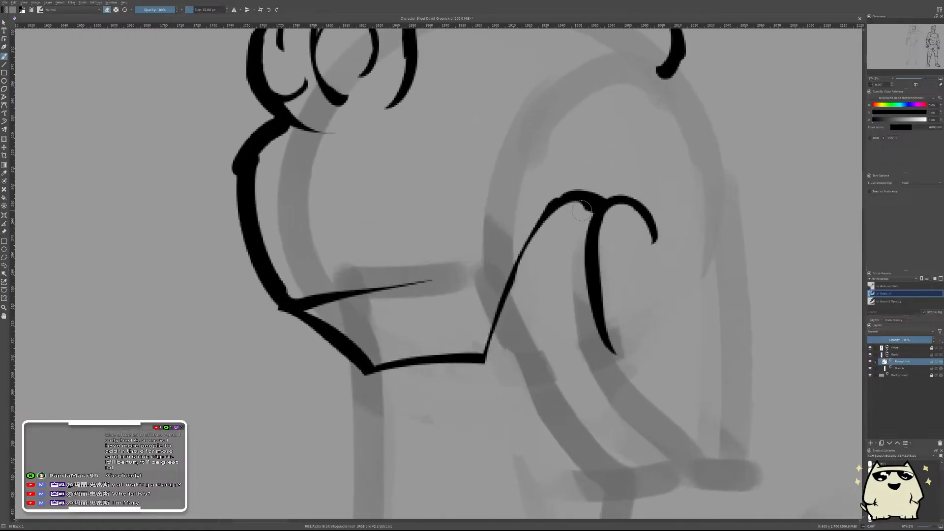
{"action": "left_click_drag", "start_coordinate": [582, 211], "coordinate": [564, 235]}
{"action": "mouse_move", "coordinate": [615, 208]}
{"action": "left_mouse_down"}
{"action": "mouse_move", "coordinate": [612, 294]}
{"action": "mouse_move", "coordinate": [622, 261]}
{"action": "left_mouse_up"}
- Mirror the canvas view and draw the forehead line running down from the front end of the hair outline
{"action": "key", "text": "m"}
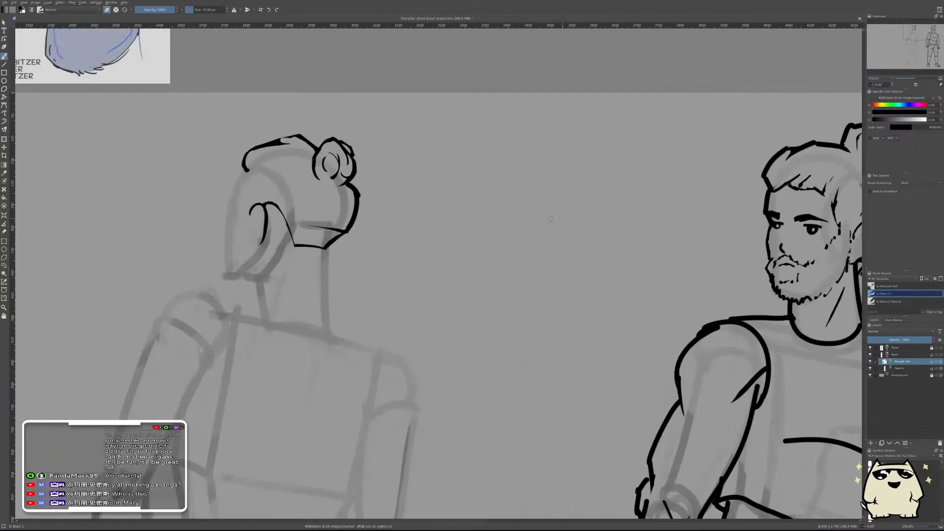
{"action": "left_click_drag", "start_coordinate": [420, 254], "coordinate": [661, 348]}
{"action": "left_click_drag", "start_coordinate": [495, 254], "coordinate": [496, 194]}
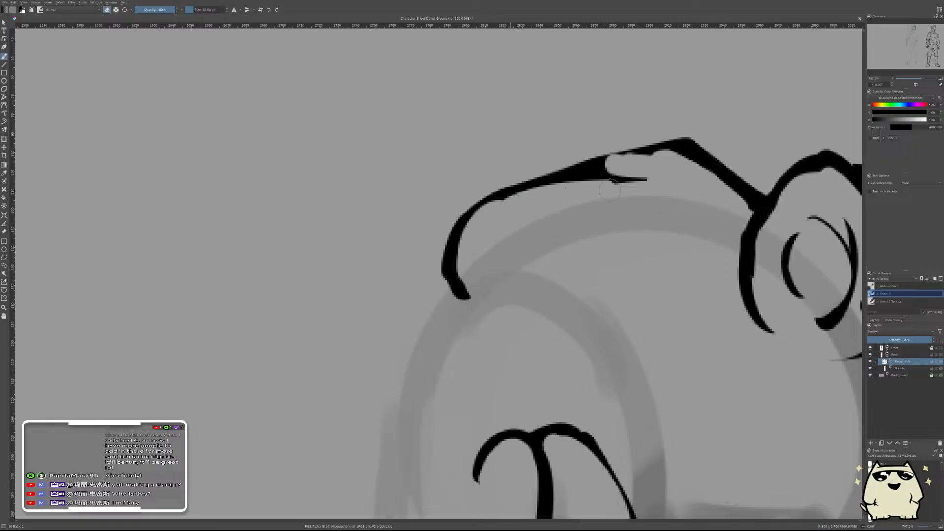
{"action": "left_click_drag", "start_coordinate": [509, 210], "coordinate": [661, 238]}
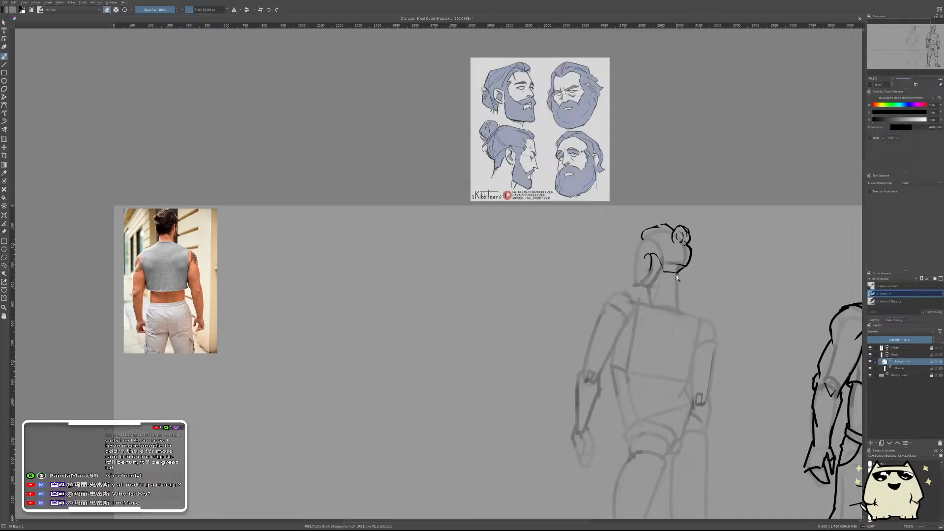
{"action": "mouse_move", "coordinate": [678, 279]}
{"action": "left_mouse_down"}
{"action": "mouse_move", "coordinate": [699, 279]}
{"action": "mouse_move", "coordinate": [627, 356]}
{"action": "left_mouse_up"}
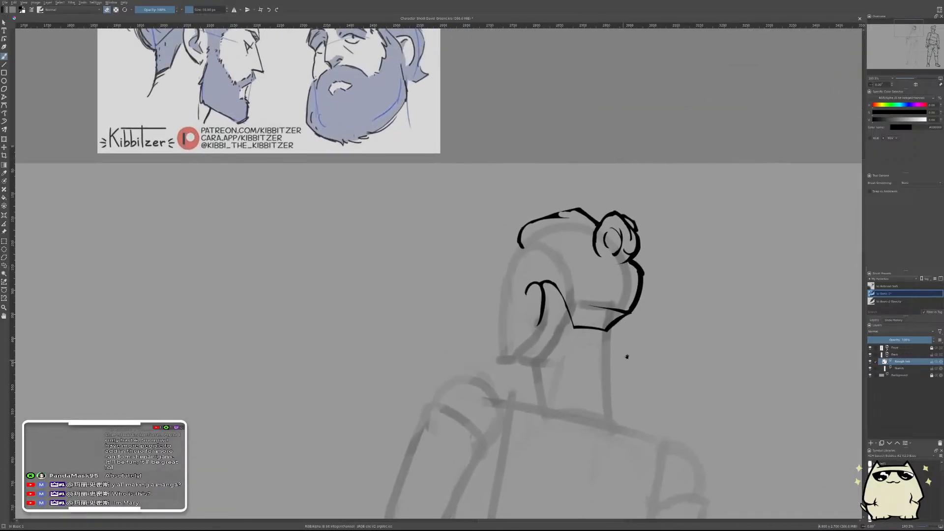
{"action": "mouse_move", "coordinate": [590, 280]}
{"action": "left_mouse_down"}
{"action": "mouse_move", "coordinate": [568, 296]}
{"action": "mouse_move", "coordinate": [550, 282]}
{"action": "mouse_move", "coordinate": [579, 257]}
{"action": "mouse_move", "coordinate": [540, 180]}
{"action": "mouse_move", "coordinate": [505, 269]}
{"action": "left_mouse_up"}
{"action": "key", "text": "e"}
{"action": "key", "text": "ctrl+z"}
{"action": "left_click_drag", "start_coordinate": [545, 182], "coordinate": [509, 268]}
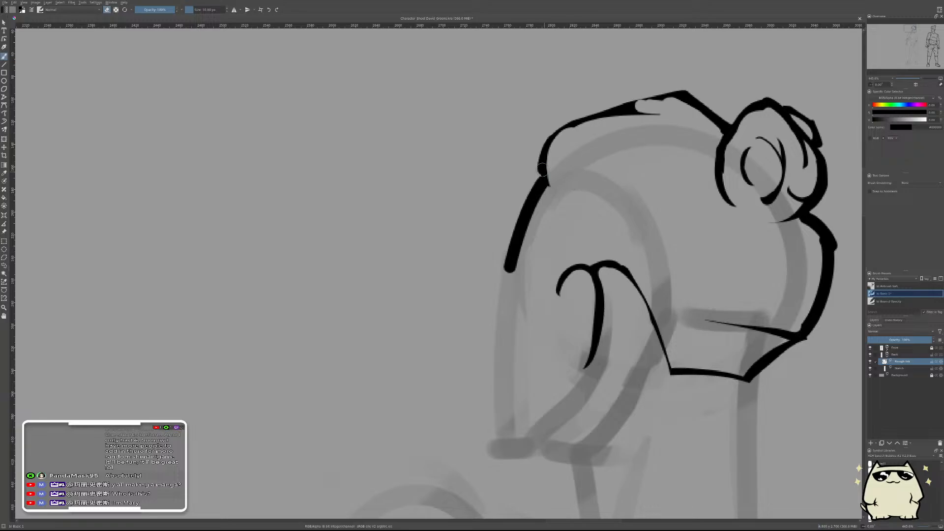
- Taper the front tip of the hair outline and slim the forehead line with the eraser
{"action": "mouse_move", "coordinate": [542, 170]}
{"action": "left_mouse_down"}
{"action": "mouse_move", "coordinate": [540, 158]}
{"action": "mouse_move", "coordinate": [556, 202]}
{"action": "left_mouse_up"}
{"action": "scroll", "coordinate": [568, 195], "scroll_direction": "down", "scroll_amount": 5}
{"action": "scroll", "coordinate": [587, 143], "scroll_direction": "up", "scroll_amount": 6}
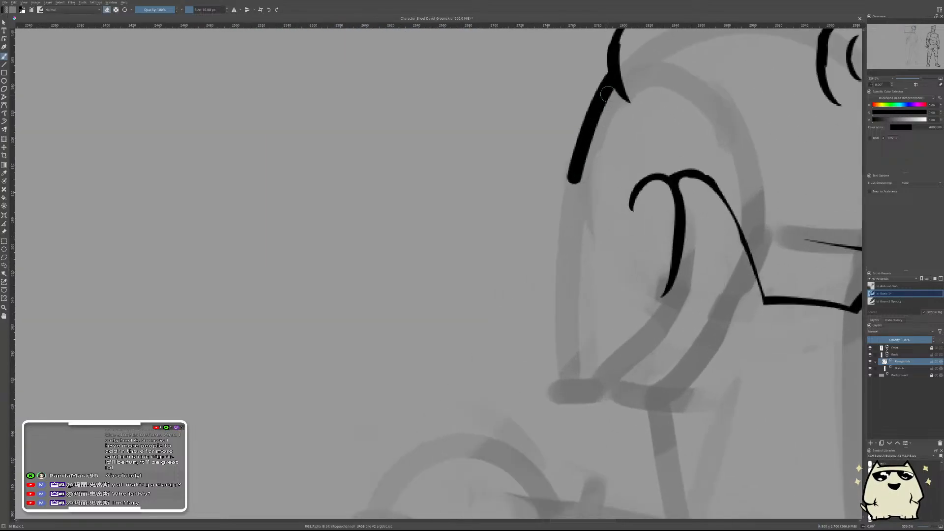
{"action": "key", "text": "ctrl+z"}
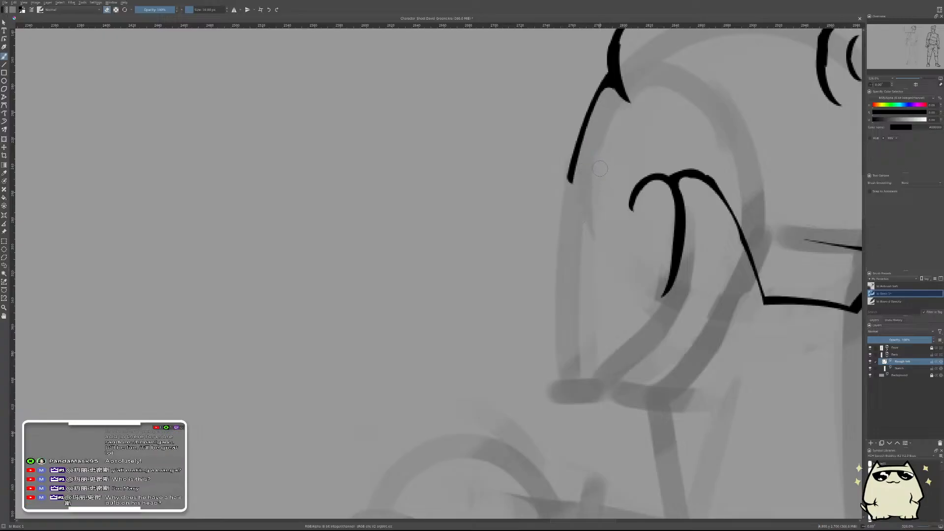
- Compare the back-view head with the photo references, the bearded head studies and the front-view figure, flipping the canvas view as well
{"action": "scroll", "coordinate": [639, 145], "scroll_direction": "down", "scroll_amount": 5}
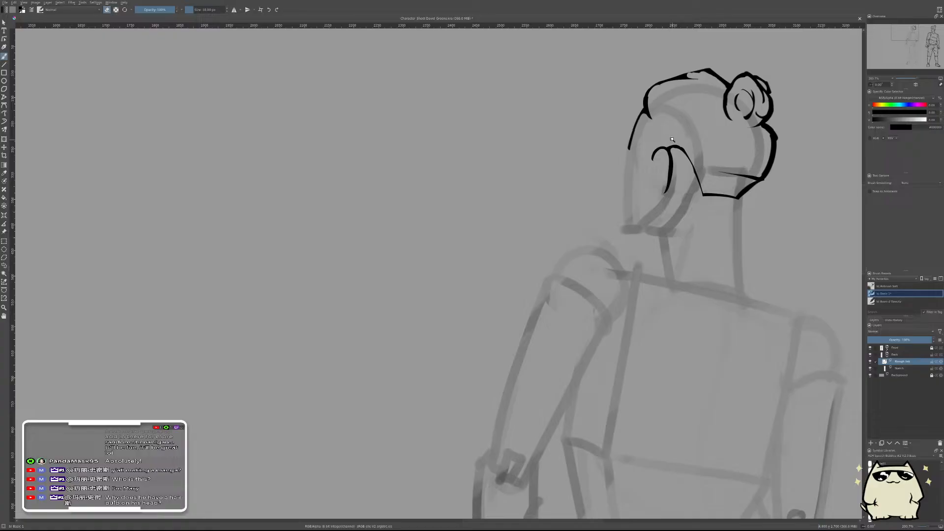
{"action": "scroll", "coordinate": [678, 146], "scroll_direction": "down", "scroll_amount": 3}
{"action": "scroll", "coordinate": [677, 146], "scroll_direction": "down", "scroll_amount": 3}
{"action": "scroll", "coordinate": [677, 146], "scroll_direction": "up", "scroll_amount": 2}
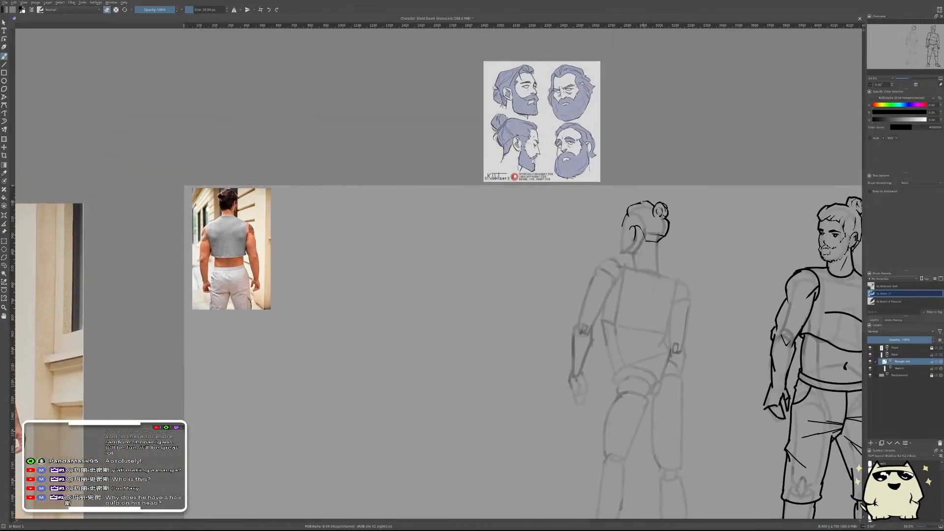
{"action": "scroll", "coordinate": [550, 148], "scroll_direction": "up", "scroll_amount": 3}
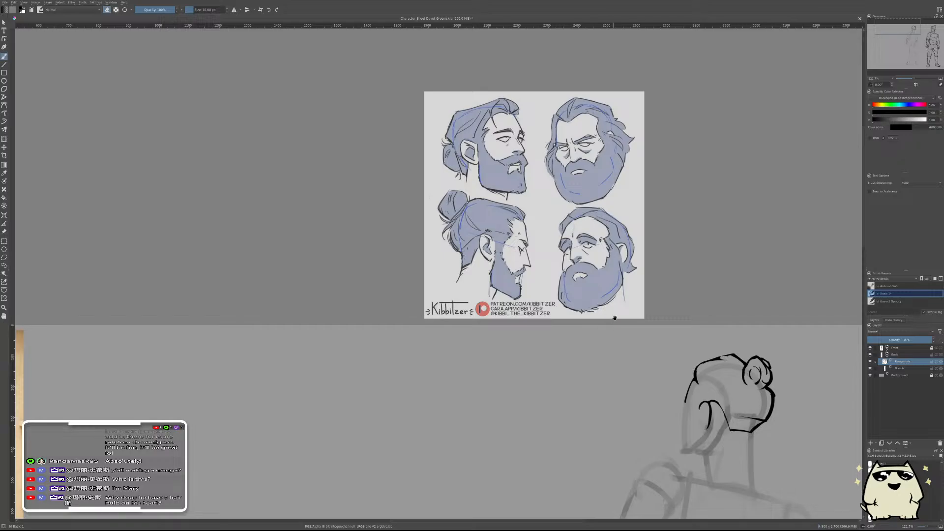
{"action": "scroll", "coordinate": [615, 318], "scroll_direction": "down", "scroll_amount": 4}
{"action": "scroll", "coordinate": [596, 348], "scroll_direction": "up", "scroll_amount": 2}
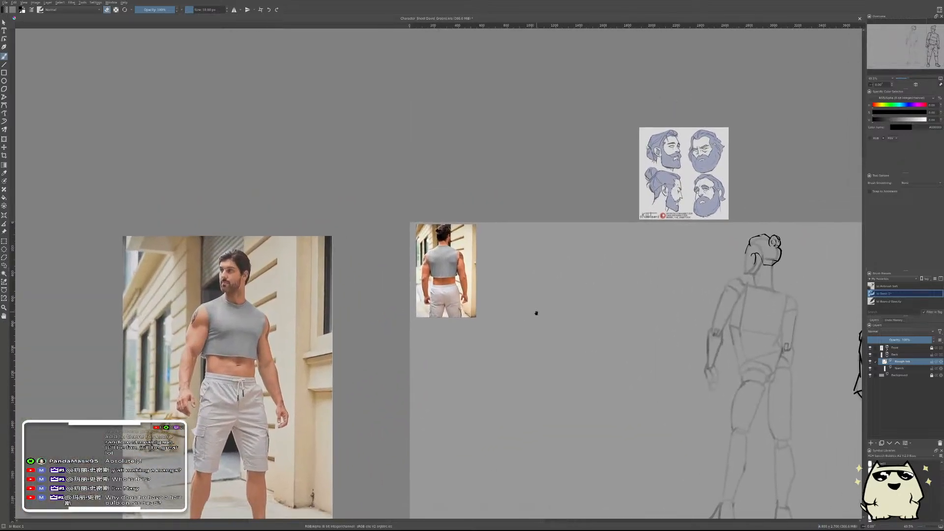
{"action": "scroll", "coordinate": [448, 249], "scroll_direction": "up", "scroll_amount": 3}
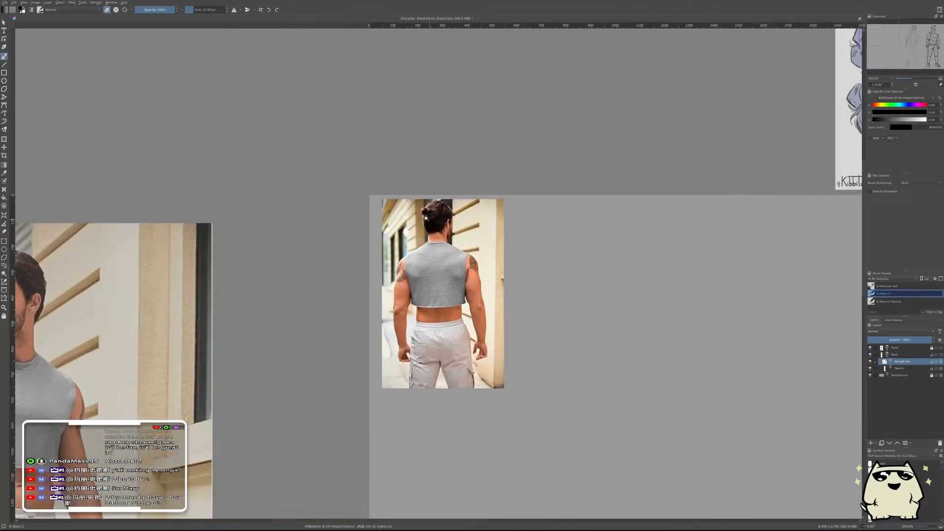
{"action": "scroll", "coordinate": [425, 218], "scroll_direction": "down", "scroll_amount": 2}
{"action": "mouse_move", "coordinate": [491, 321]}
{"action": "left_mouse_down"}
{"action": "mouse_move", "coordinate": [552, 211]}
{"action": "mouse_move", "coordinate": [575, 245]}
{"action": "mouse_move", "coordinate": [650, 239]}
{"action": "mouse_move", "coordinate": [501, 249]}
{"action": "mouse_move", "coordinate": [457, 263]}
{"action": "mouse_move", "coordinate": [541, 261]}
{"action": "mouse_move", "coordinate": [617, 344]}
{"action": "left_mouse_up"}
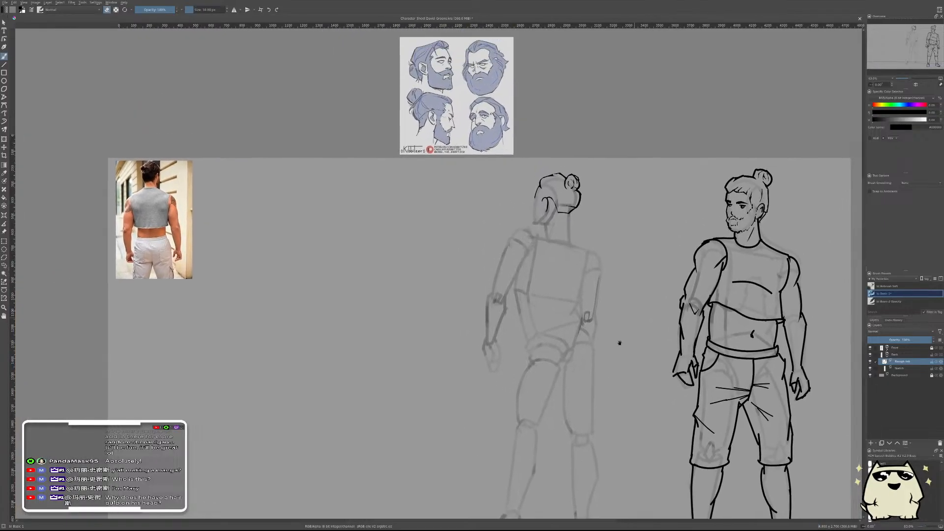
{"action": "key", "text": "m"}
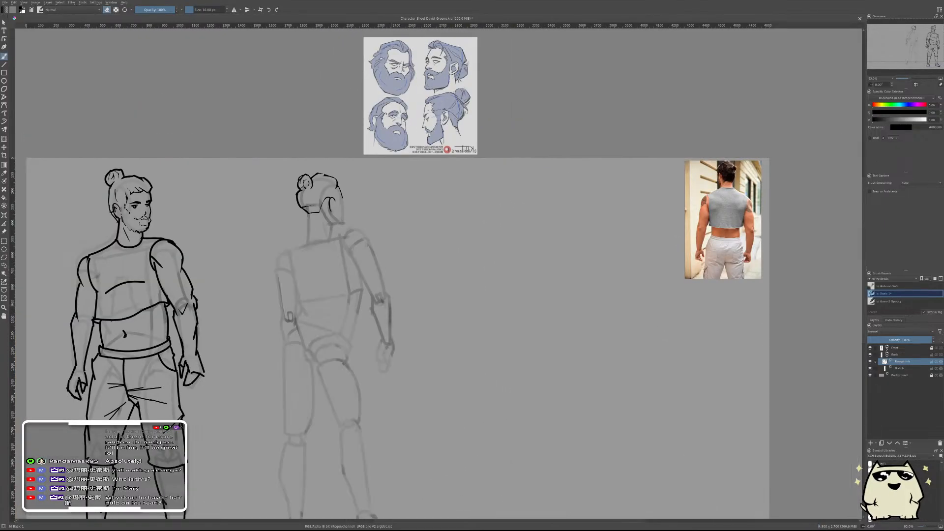
{"action": "mouse_move", "coordinate": [435, 359]}
{"action": "left_mouse_down"}
{"action": "mouse_move", "coordinate": [604, 317]}
{"action": "mouse_move", "coordinate": [623, 297]}
{"action": "left_mouse_up"}
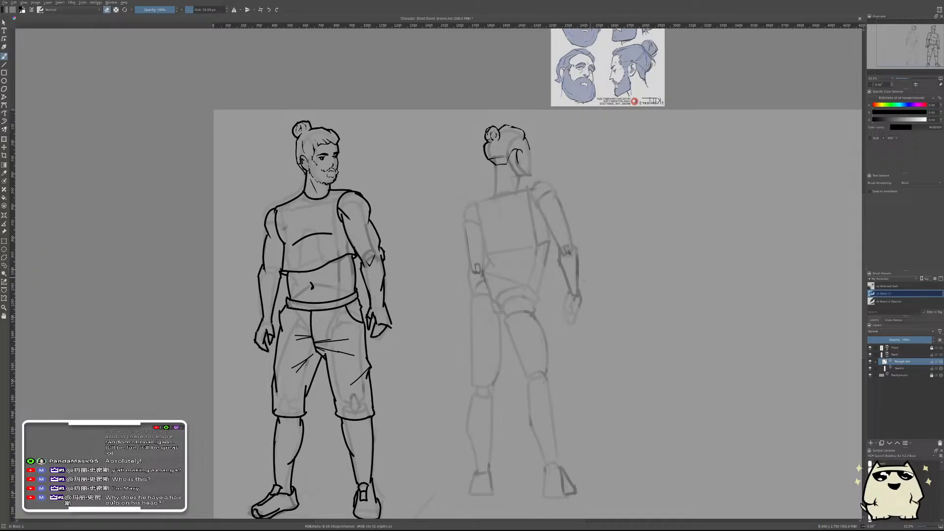
{"action": "scroll", "coordinate": [320, 246], "scroll_direction": "up", "scroll_amount": 3}
{"action": "scroll", "coordinate": [468, 263], "scroll_direction": "down", "scroll_amount": 4}
{"action": "left_click_drag", "start_coordinate": [468, 263], "coordinate": [513, 347]}
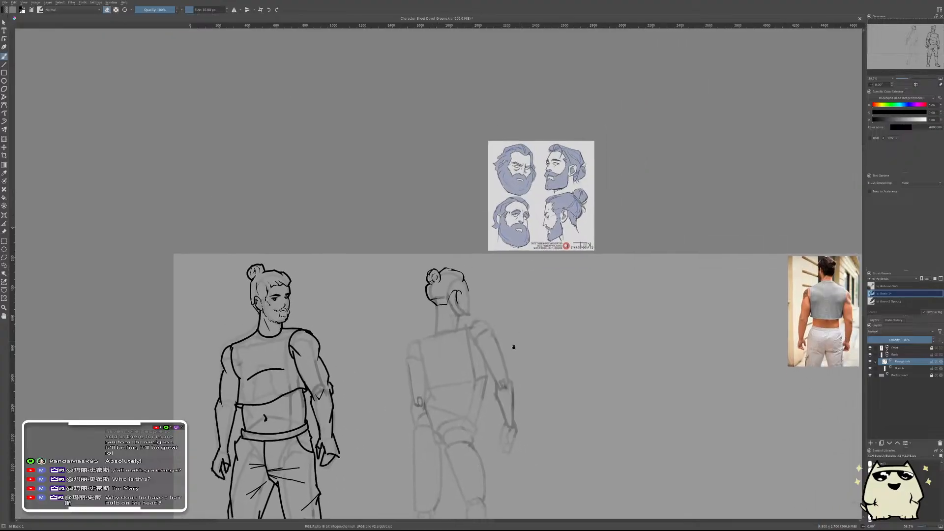
- Draw a short tapered strand curving up from the nape inside the back of the head, and thin the neighbouring outline
{"action": "scroll", "coordinate": [508, 275], "scroll_direction": "up", "scroll_amount": 4}
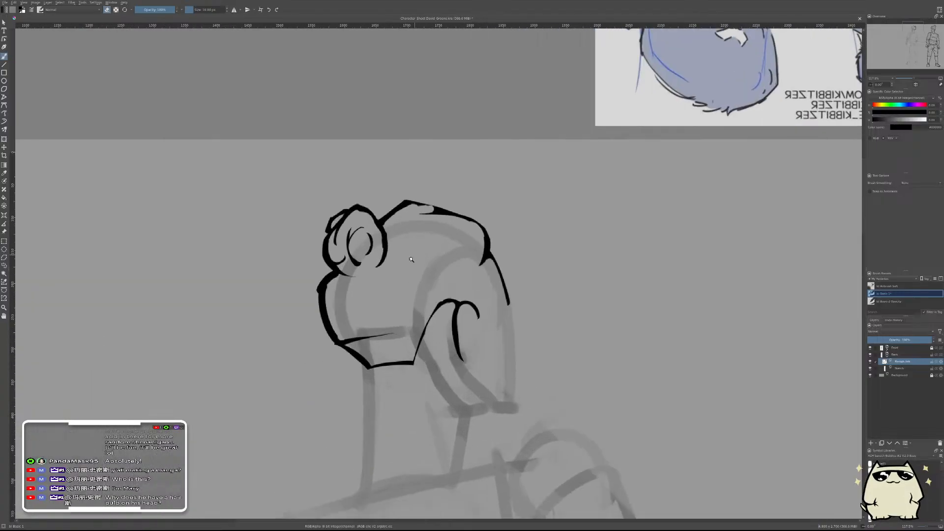
{"action": "scroll", "coordinate": [393, 265], "scroll_direction": "up", "scroll_amount": 5}
{"action": "left_click_drag", "start_coordinate": [366, 269], "coordinate": [314, 338]}
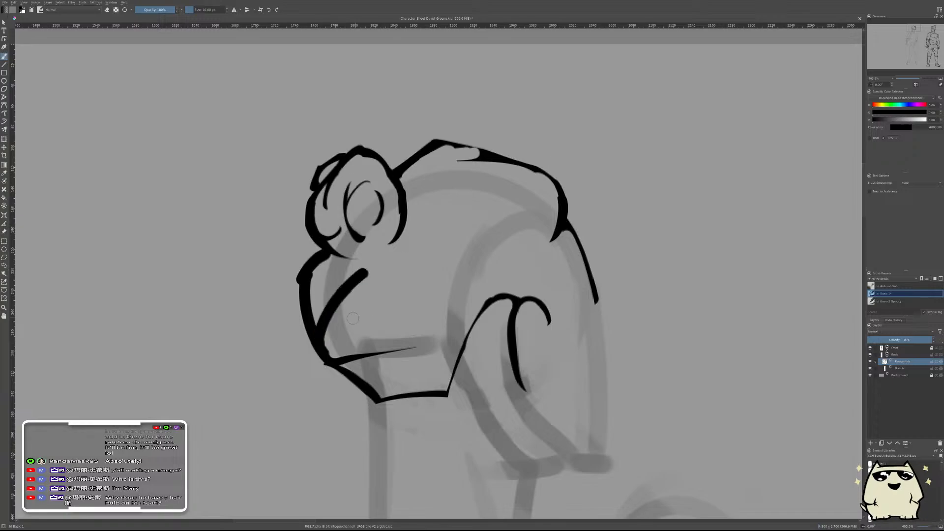
{"action": "key", "text": "ctrl+z"}
{"action": "mouse_move", "coordinate": [334, 287]}
{"action": "left_mouse_down"}
{"action": "mouse_move", "coordinate": [325, 350]}
{"action": "mouse_move", "coordinate": [336, 285]}
{"action": "mouse_move", "coordinate": [297, 266]}
{"action": "left_mouse_up"}
{"action": "key", "text": "e"}
{"action": "mouse_move", "coordinate": [322, 364]}
{"action": "left_mouse_down"}
{"action": "mouse_move", "coordinate": [299, 295]}
{"action": "mouse_move", "coordinate": [318, 255]}
{"action": "mouse_move", "coordinate": [331, 251]}
{"action": "left_mouse_up"}
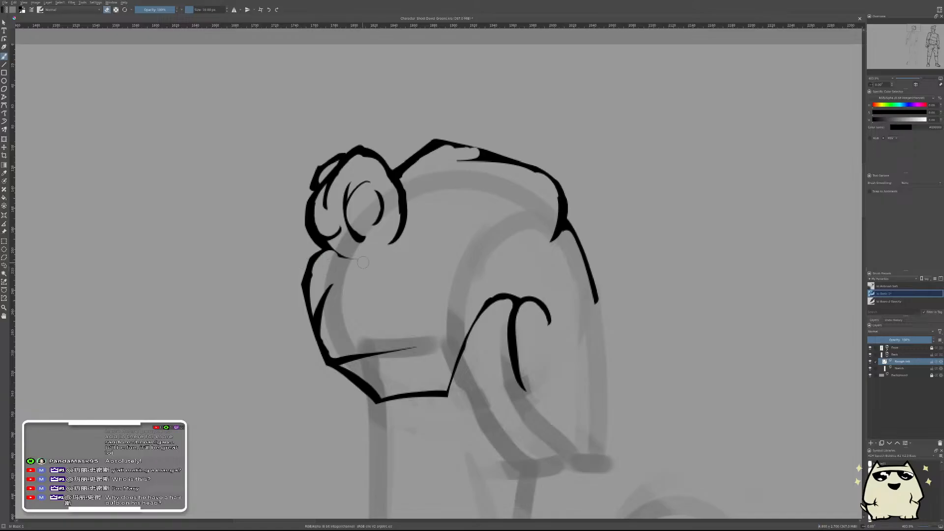
{"action": "key", "text": "ctrl+z"}
{"action": "key", "text": "ctrl+z"}
{"action": "scroll", "coordinate": [386, 266], "scroll_direction": "down", "scroll_amount": 3}
{"action": "scroll", "coordinate": [387, 170], "scroll_direction": "up", "scroll_amount": 5}
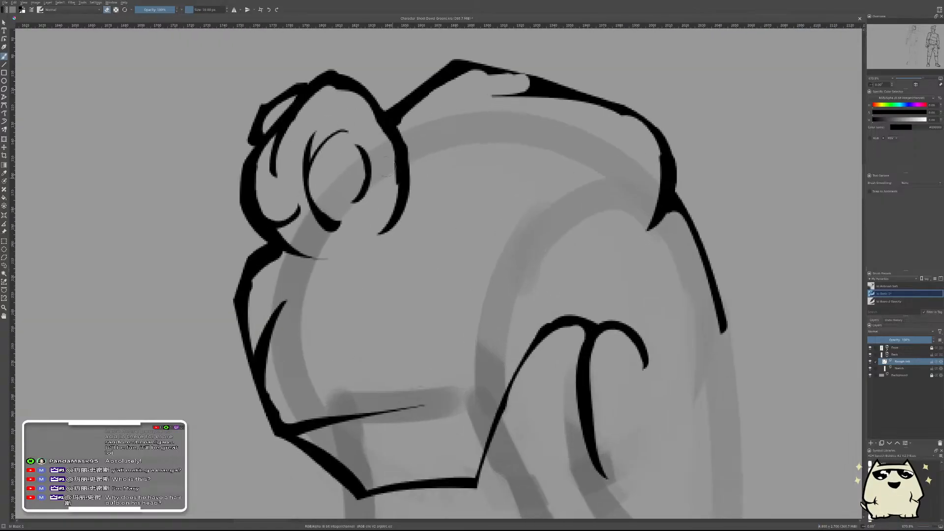
- Draw the short outward-slanting face contour below the forehead line and taper it with the eraser
{"action": "scroll", "coordinate": [440, 174], "scroll_direction": "down", "scroll_amount": 5}
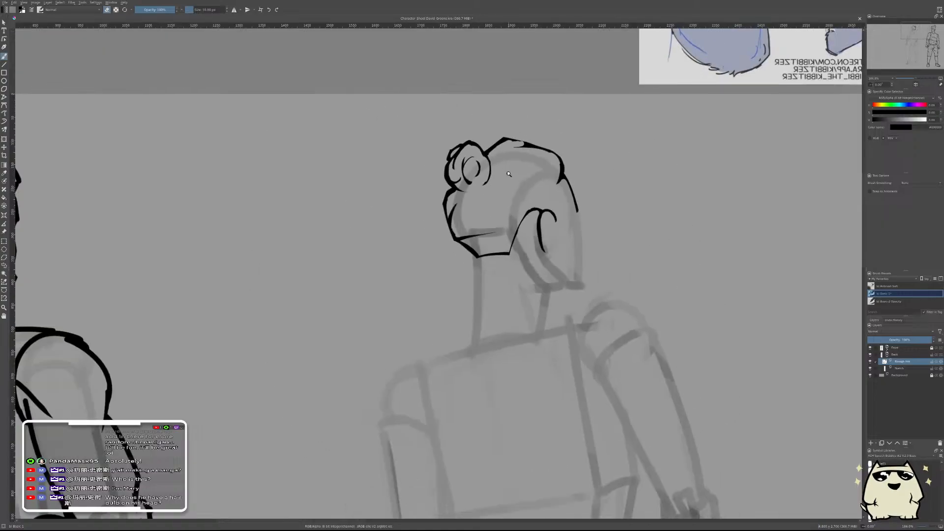
{"action": "scroll", "coordinate": [519, 182], "scroll_direction": "down", "scroll_amount": 4}
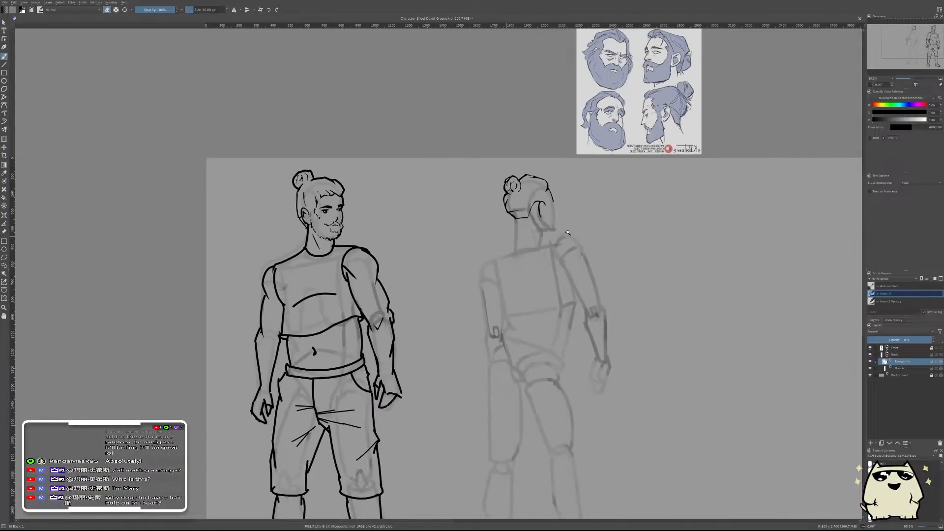
{"action": "scroll", "coordinate": [604, 197], "scroll_direction": "up", "scroll_amount": 5}
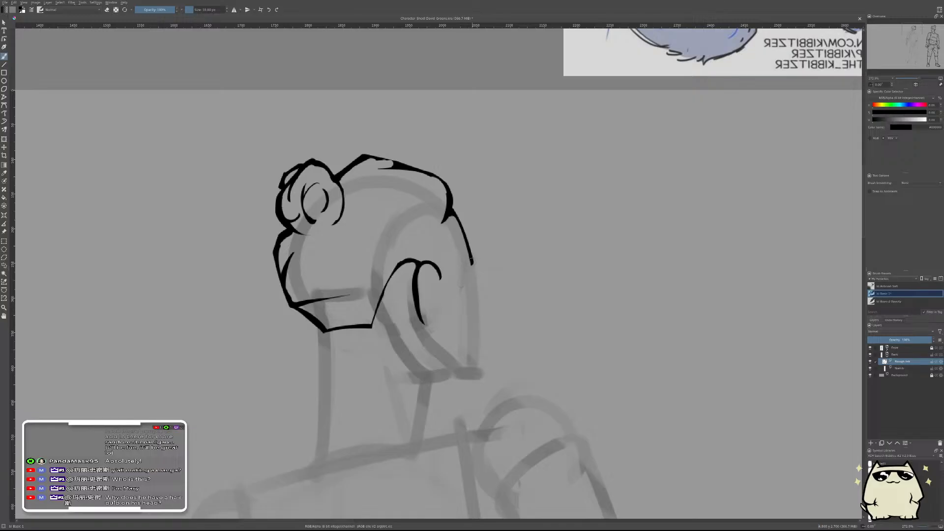
{"action": "mouse_move", "coordinate": [472, 258]}
{"action": "left_mouse_down"}
{"action": "mouse_move", "coordinate": [460, 280]}
{"action": "mouse_move", "coordinate": [488, 314]}
{"action": "left_mouse_up"}
{"action": "key", "text": "e"}
{"action": "key", "text": "e"}
{"action": "key", "text": "ctrl+z"}
{"action": "left_click_drag", "start_coordinate": [466, 274], "coordinate": [486, 314]}
{"action": "key", "text": "e"}
{"action": "left_click_drag", "start_coordinate": [473, 273], "coordinate": [485, 313]}
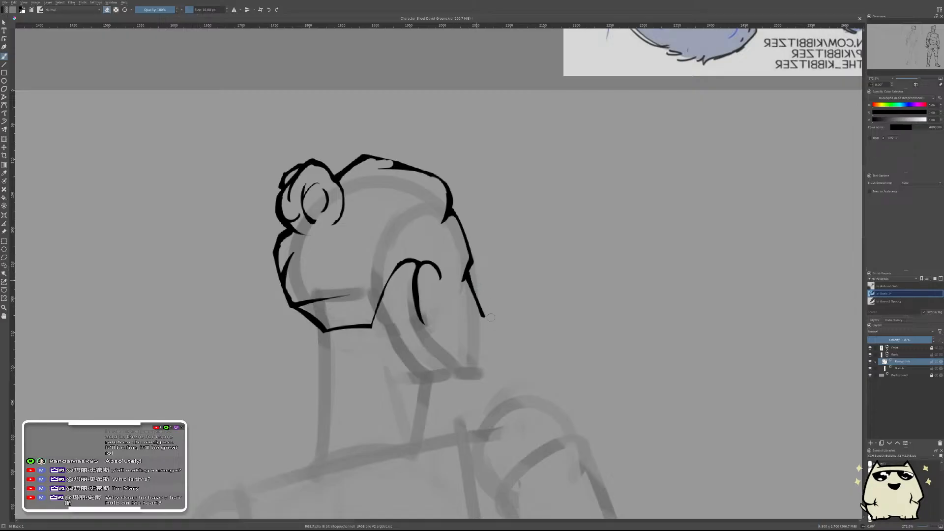
- Mirror the canvas view back and draw a curved hair strand sweeping from above the temple across the top of the head
{"action": "scroll", "coordinate": [503, 293], "scroll_direction": "down", "scroll_amount": 5}
{"action": "scroll", "coordinate": [530, 263], "scroll_direction": "up", "scroll_amount": 4}
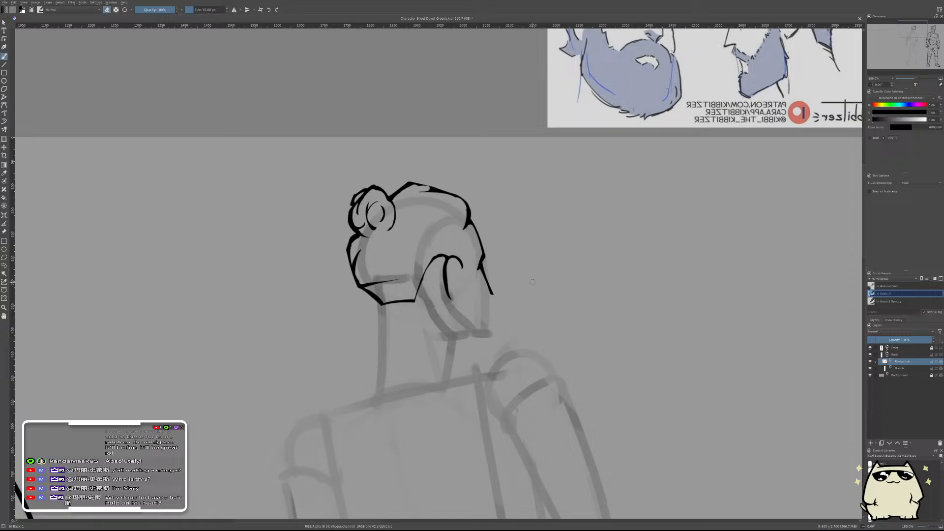
{"action": "key", "text": "m"}
{"action": "left_click_drag", "start_coordinate": [418, 210], "coordinate": [476, 232]}
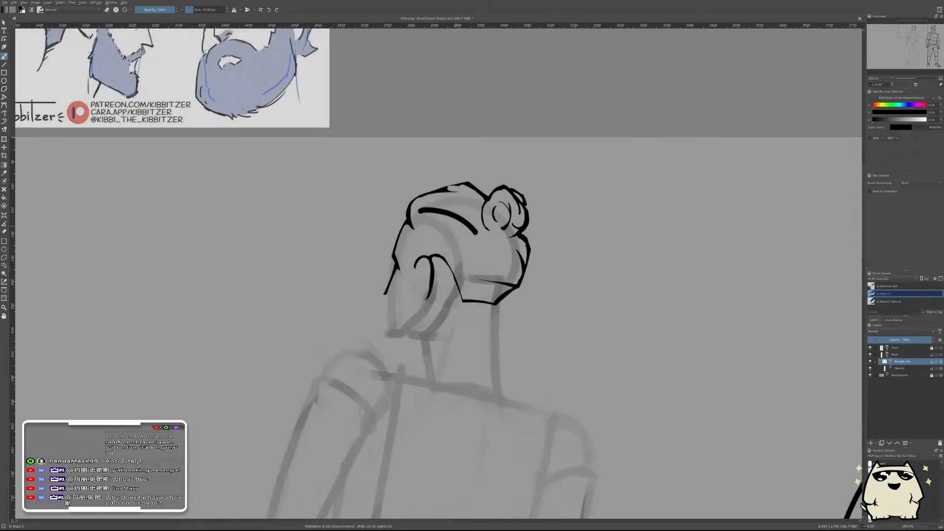
{"action": "key", "text": "ctrl+z"}
{"action": "left_click_drag", "start_coordinate": [422, 211], "coordinate": [469, 225]}
{"action": "scroll", "coordinate": [442, 221], "scroll_direction": "up", "scroll_amount": 2}
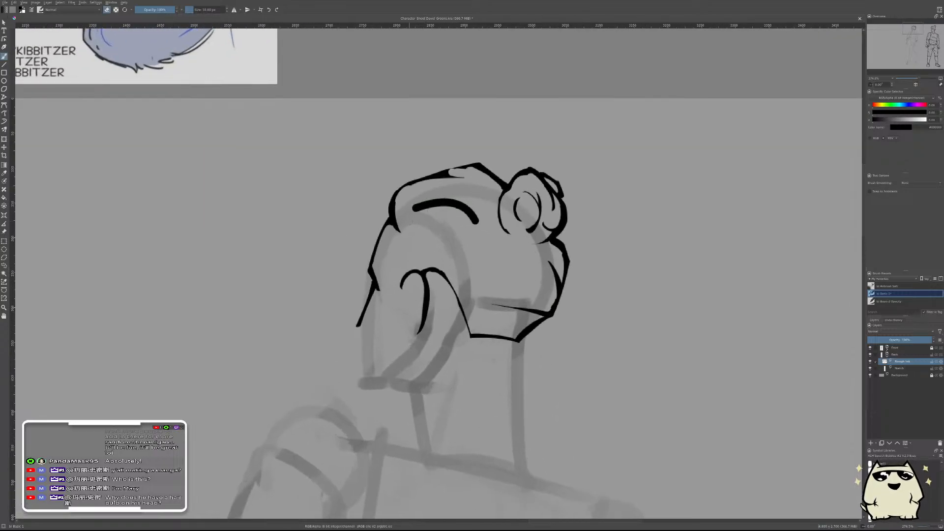
{"action": "key", "text": "ctrl+z"}
{"action": "mouse_move", "coordinate": [414, 208]}
{"action": "left_mouse_down"}
{"action": "mouse_move", "coordinate": [484, 228]}
{"action": "mouse_move", "coordinate": [434, 214]}
{"action": "mouse_move", "coordinate": [447, 224]}
{"action": "mouse_move", "coordinate": [453, 214]}
{"action": "mouse_move", "coordinate": [477, 233]}
{"action": "mouse_move", "coordinate": [473, 222]}
{"action": "mouse_move", "coordinate": [482, 240]}
{"action": "left_mouse_up"}
- Split the sweeping strand on top of the head into two branches and thin the lower one with the eraser
{"action": "key", "text": "e"}
{"action": "key", "text": "e"}
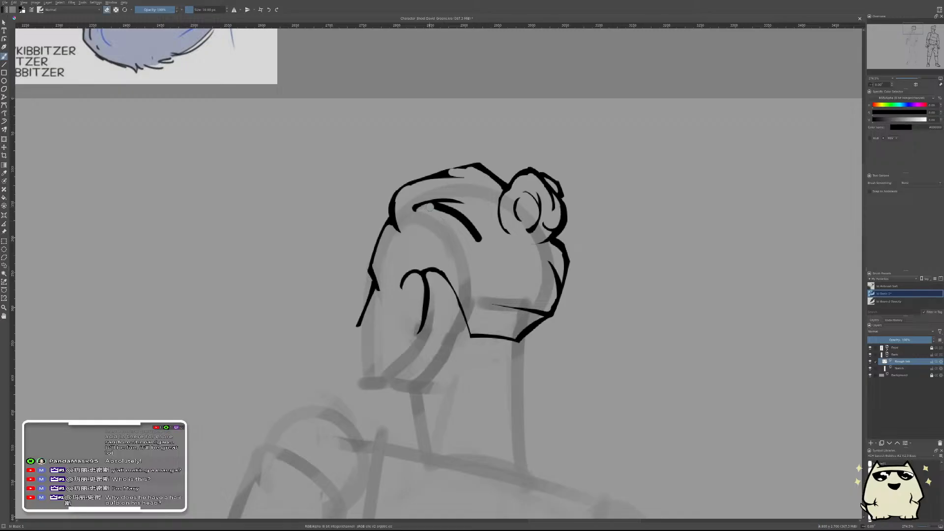
{"action": "left_click_drag", "start_coordinate": [429, 204], "coordinate": [482, 242]}
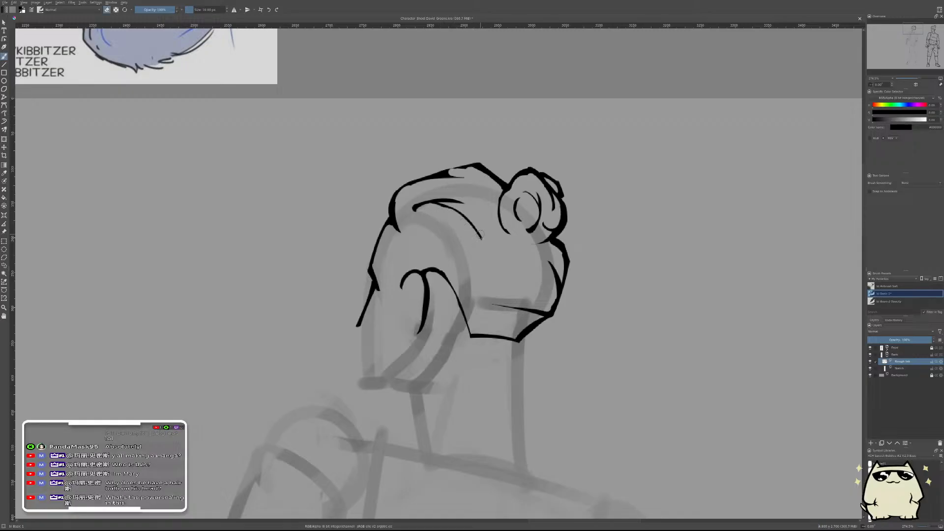
{"action": "scroll", "coordinate": [480, 236], "scroll_direction": "down", "scroll_amount": 6}
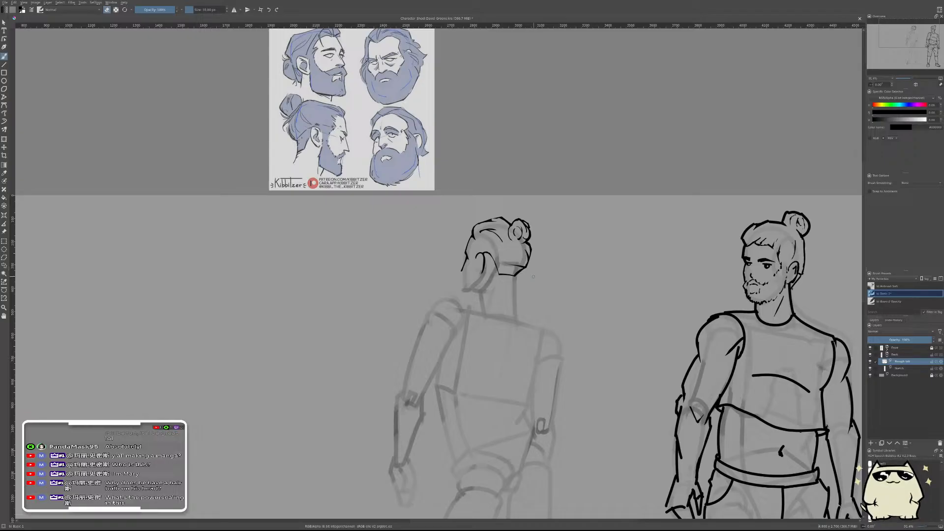
- Mirror the canvas view and add a short underside stroke at the lower tip of the nose contour
{"action": "key", "text": "m"}
{"action": "left_click_drag", "start_coordinate": [474, 297], "coordinate": [622, 278]}
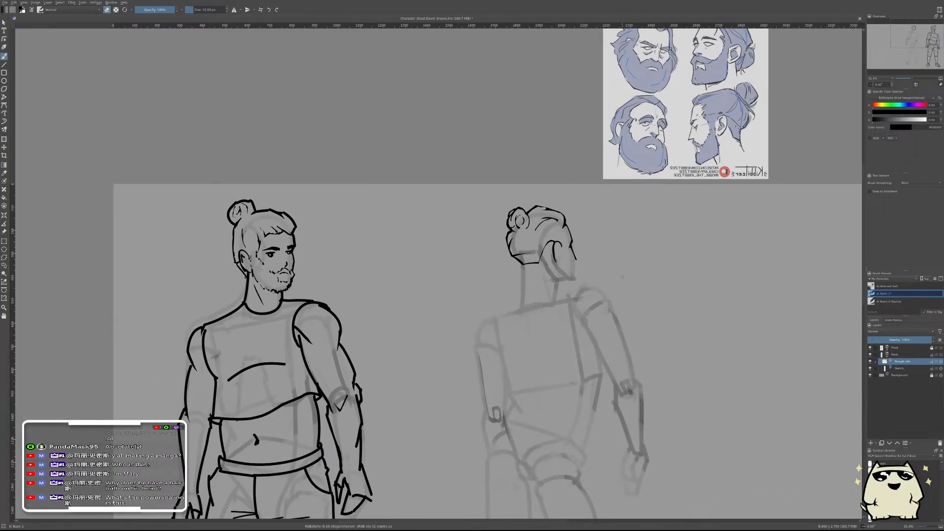
{"action": "scroll", "coordinate": [553, 252], "scroll_direction": "up", "scroll_amount": 5}
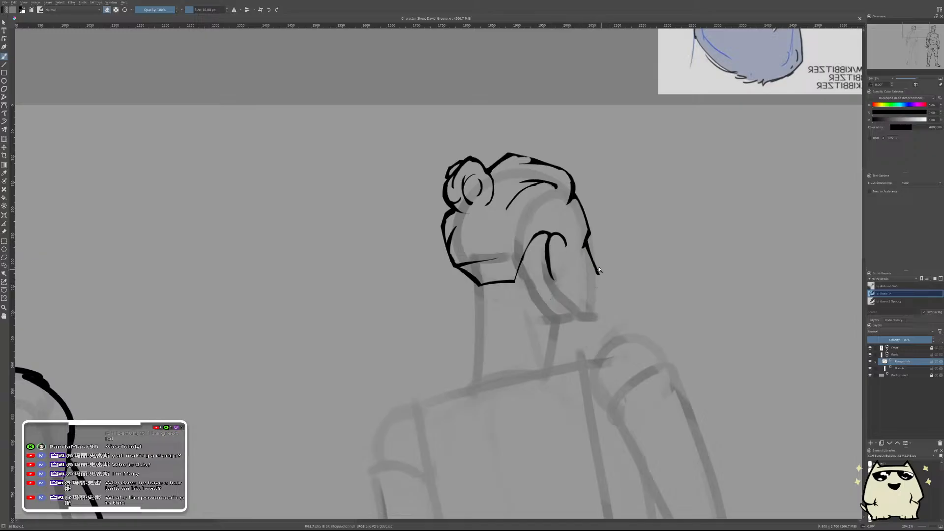
{"action": "scroll", "coordinate": [599, 270], "scroll_direction": "up", "scroll_amount": 5}
{"action": "mouse_move", "coordinate": [570, 258]}
{"action": "left_mouse_down"}
{"action": "mouse_move", "coordinate": [602, 274]}
{"action": "mouse_move", "coordinate": [614, 269]}
{"action": "left_mouse_up"}
{"action": "key", "text": "ctrl+z"}
{"action": "key", "text": "e"}
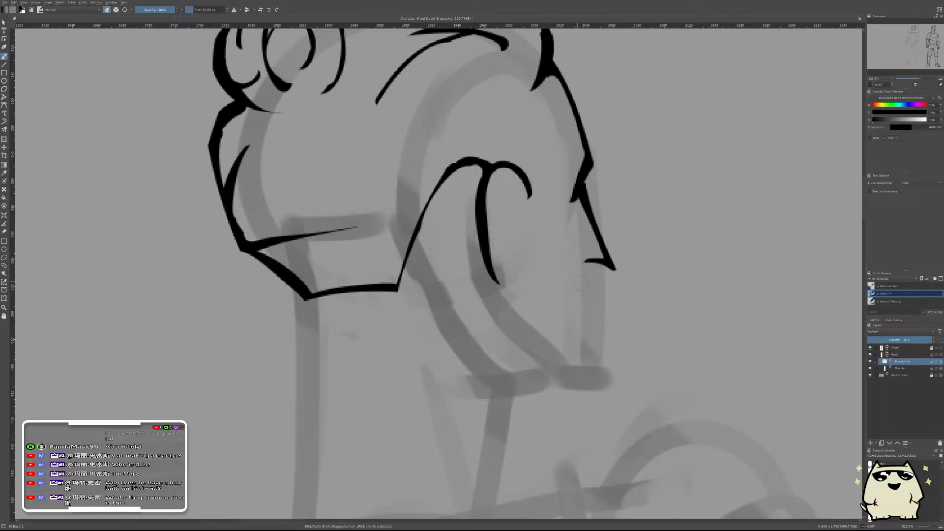
{"action": "scroll", "coordinate": [589, 284], "scroll_direction": "down", "scroll_amount": 6}
{"action": "scroll", "coordinate": [642, 286], "scroll_direction": "up", "scroll_amount": 3}
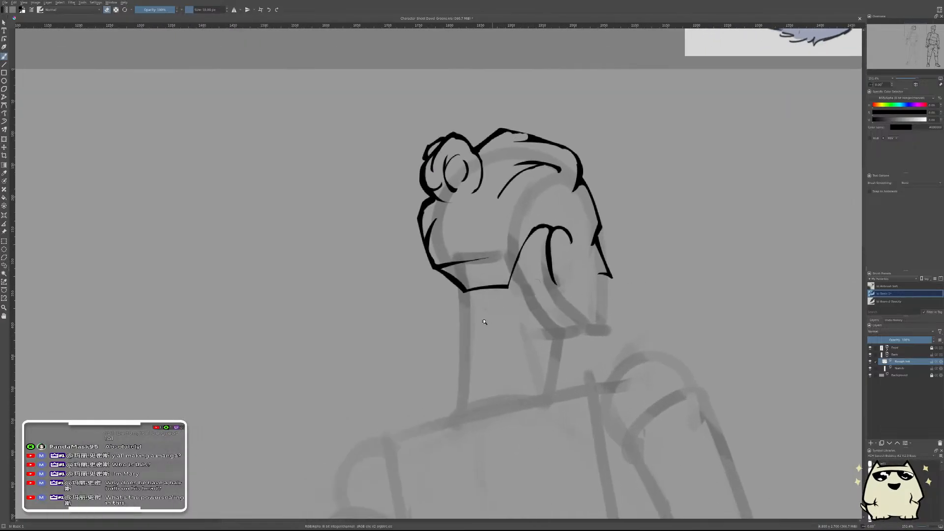
{"action": "scroll", "coordinate": [484, 321], "scroll_direction": "down", "scroll_amount": 2}
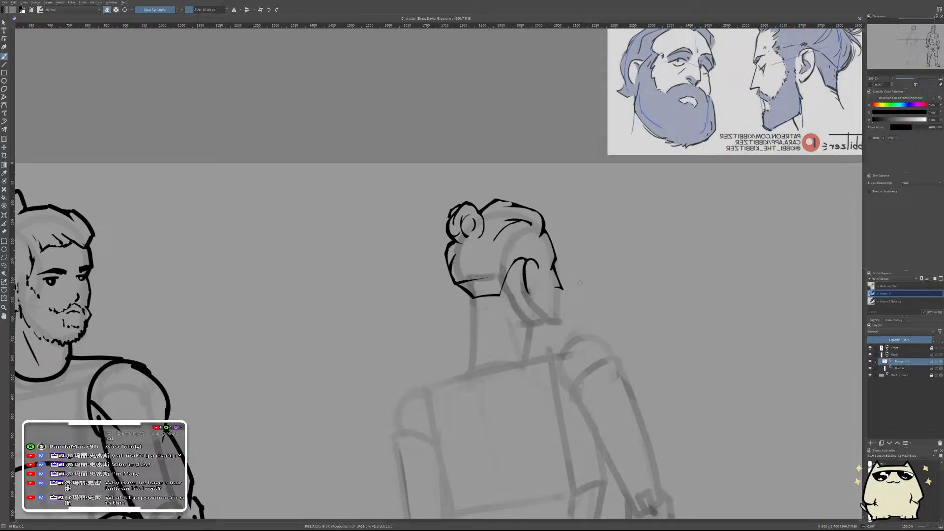
{"action": "scroll", "coordinate": [578, 292], "scroll_direction": "up", "scroll_amount": 3}
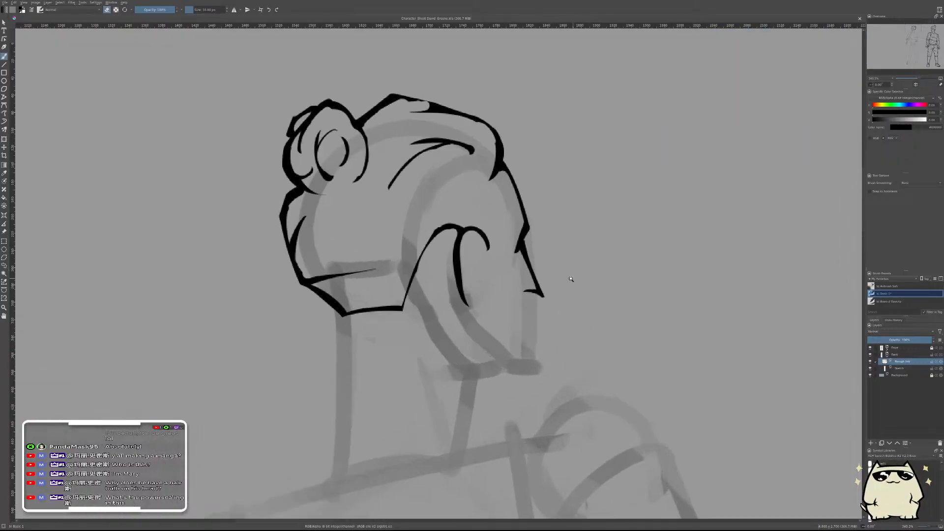
- Redraw the nose tip as a small rounded hook curling in under the face contour, cleaning it with the eraser
{"action": "mouse_move", "coordinate": [504, 284]}
{"action": "left_mouse_down"}
{"action": "mouse_move", "coordinate": [529, 317]}
{"action": "mouse_move", "coordinate": [511, 297]}
{"action": "mouse_move", "coordinate": [514, 279]}
{"action": "mouse_move", "coordinate": [527, 295]}
{"action": "mouse_move", "coordinate": [518, 293]}
{"action": "left_mouse_up"}
{"action": "key", "text": "ctrl+z"}
{"action": "key", "text": "e"}
{"action": "key", "text": "e"}
{"action": "key", "text": "ctrl+z"}
{"action": "key", "text": "e"}
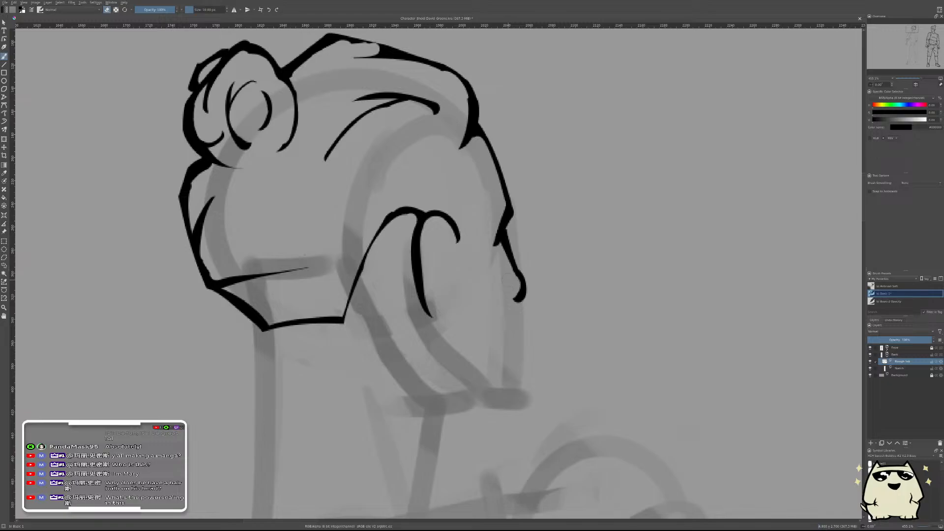
{"action": "scroll", "coordinate": [575, 297], "scroll_direction": "down", "scroll_amount": 4}
{"action": "scroll", "coordinate": [575, 297], "scroll_direction": "down", "scroll_amount": 2}
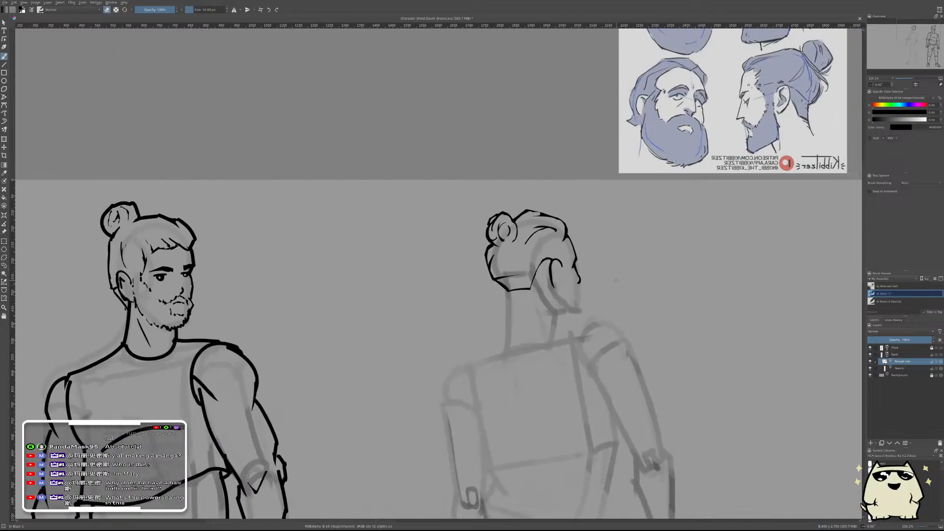
- Redraw the ear outline as a thick stroke curling over the top and running down the ear's length
{"action": "scroll", "coordinate": [573, 280], "scroll_direction": "up", "scroll_amount": 4}
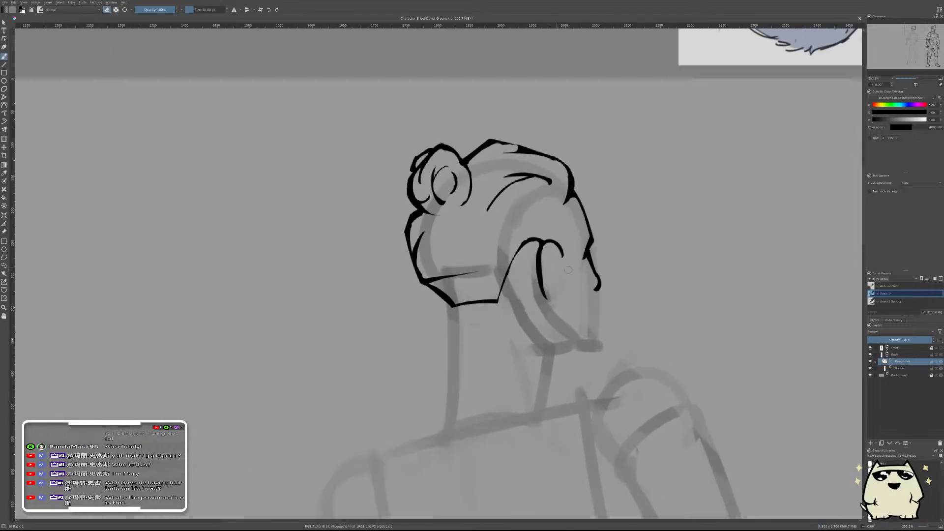
{"action": "scroll", "coordinate": [568, 273], "scroll_direction": "down", "scroll_amount": 4}
{"action": "scroll", "coordinate": [565, 270], "scroll_direction": "up", "scroll_amount": 1}
{"action": "scroll", "coordinate": [565, 270], "scroll_direction": "up", "scroll_amount": 2}
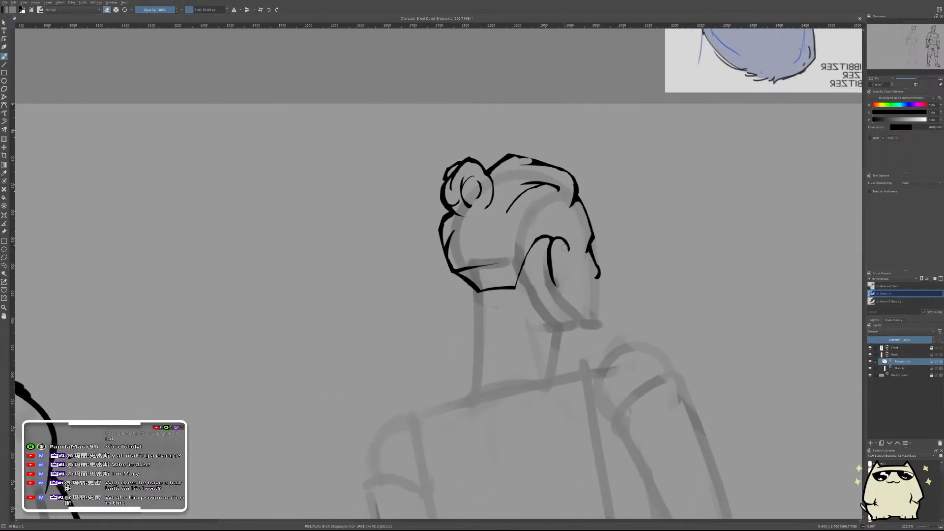
{"action": "left_click_drag", "start_coordinate": [570, 261], "coordinate": [568, 254]}
{"action": "key", "text": "ctrl+z"}
{"action": "key", "text": "e"}
{"action": "mouse_move", "coordinate": [549, 261]}
{"action": "left_mouse_down"}
{"action": "mouse_move", "coordinate": [553, 281]}
{"action": "mouse_move", "coordinate": [551, 248]}
{"action": "mouse_move", "coordinate": [541, 266]}
{"action": "left_mouse_up"}
{"action": "scroll", "coordinate": [556, 256], "scroll_direction": "up", "scroll_amount": 3}
{"action": "key", "text": "e"}
{"action": "key", "text": "ctrl+z"}
{"action": "mouse_move", "coordinate": [557, 235]}
{"action": "left_mouse_down"}
{"action": "mouse_move", "coordinate": [537, 258]}
{"action": "mouse_move", "coordinate": [537, 250]}
{"action": "mouse_move", "coordinate": [547, 295]}
{"action": "left_mouse_up"}
{"action": "key", "text": "ctrl+z"}
{"action": "left_click_drag", "start_coordinate": [541, 253], "coordinate": [551, 297]}
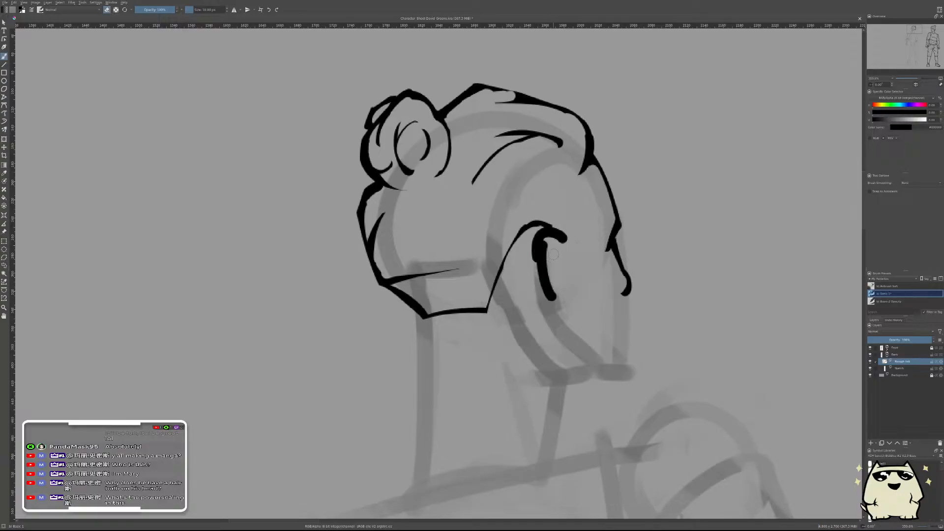
- Thin the ear's thick outline with the eraser so its upper curl tapers to a point
{"action": "key", "text": "e"}
{"action": "mouse_move", "coordinate": [558, 233]}
{"action": "left_mouse_down"}
{"action": "mouse_move", "coordinate": [540, 249]}
{"action": "mouse_move", "coordinate": [544, 283]}
{"action": "mouse_move", "coordinate": [559, 289]}
{"action": "left_mouse_up"}
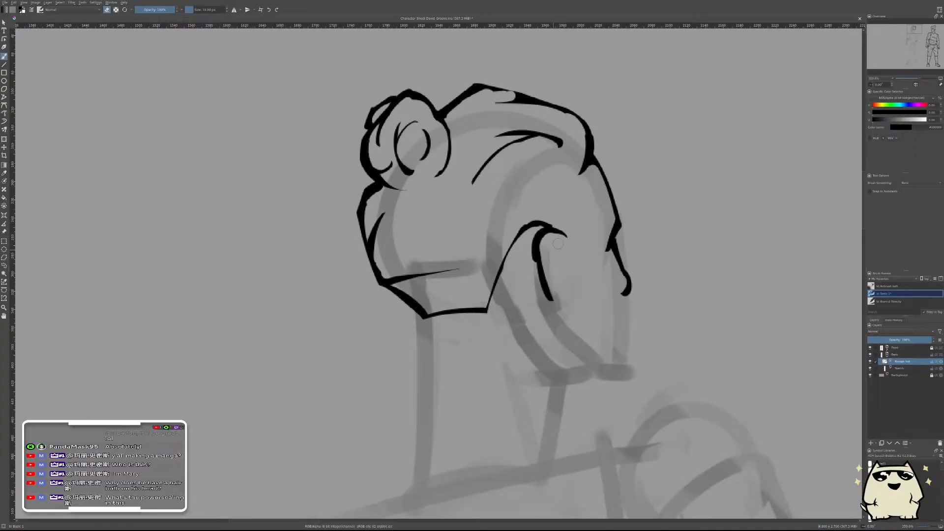
{"action": "scroll", "coordinate": [589, 253], "scroll_direction": "down", "scroll_amount": 5}
{"action": "scroll", "coordinate": [580, 244], "scroll_direction": "up", "scroll_amount": 6}
- Draw a small hooked fold line inside the ear, just below the upper curl
{"action": "key", "text": "e"}
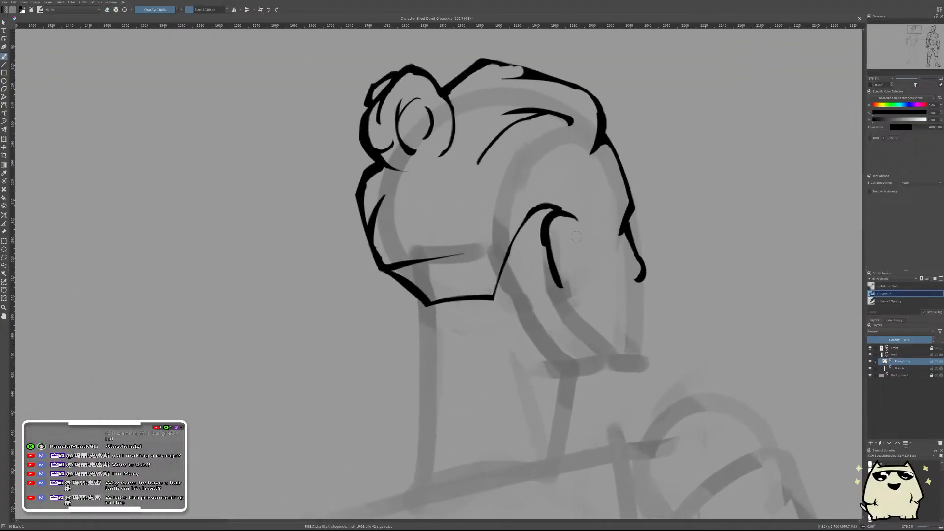
{"action": "mouse_move", "coordinate": [557, 234]}
{"action": "left_mouse_down"}
{"action": "mouse_move", "coordinate": [563, 255]}
{"action": "mouse_move", "coordinate": [568, 237]}
{"action": "left_mouse_up"}
{"action": "key", "text": "e"}
{"action": "scroll", "coordinate": [569, 236], "scroll_direction": "down", "scroll_amount": 6}
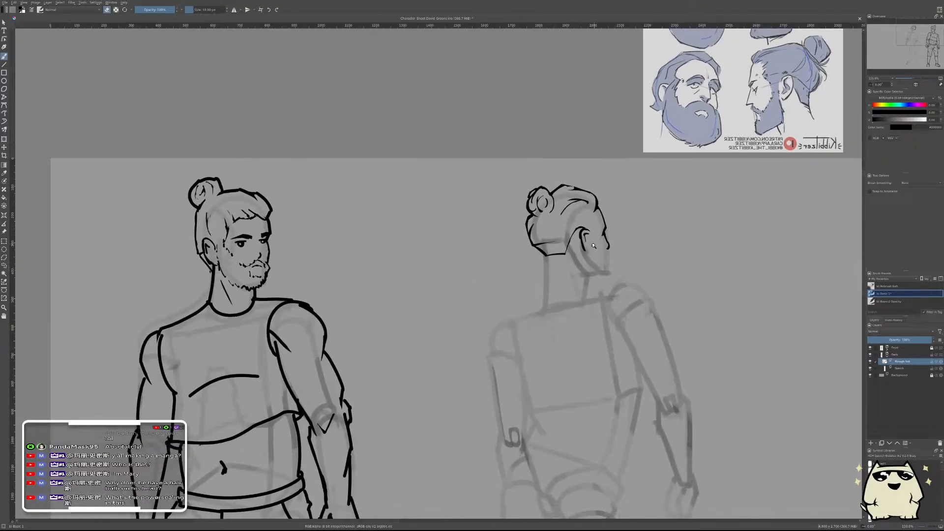
{"action": "scroll", "coordinate": [595, 252], "scroll_direction": "down", "scroll_amount": 1}
- Mirror the canvas view back, check the head against the whole figure, and save the drawing
{"action": "key", "text": "m"}
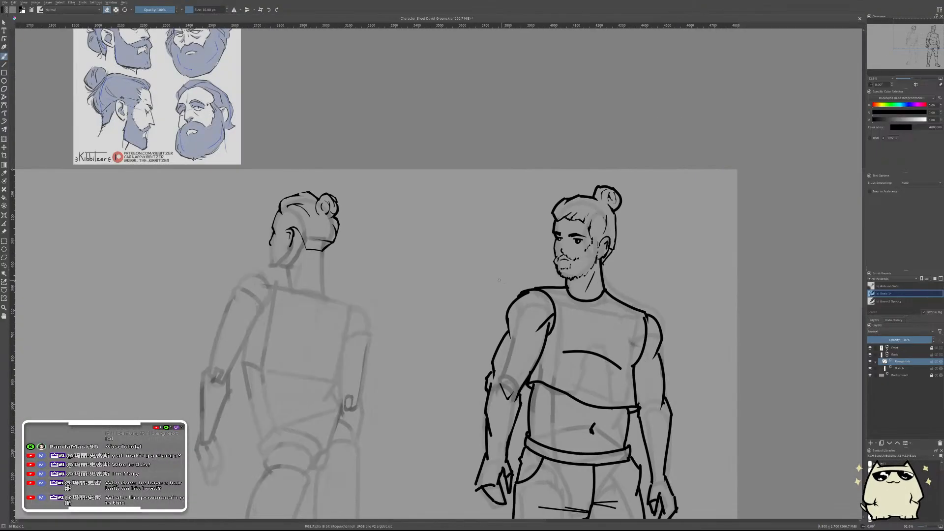
{"action": "left_click_drag", "start_coordinate": [450, 289], "coordinate": [653, 319]}
{"action": "scroll", "coordinate": [560, 290], "scroll_direction": "down", "scroll_amount": 3}
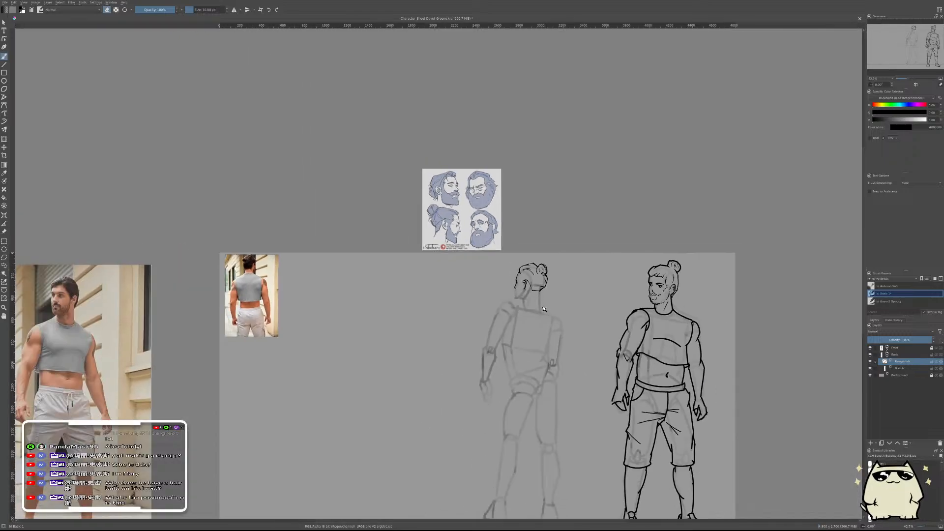
{"action": "scroll", "coordinate": [560, 284], "scroll_direction": "up", "scroll_amount": 3}
{"action": "scroll", "coordinate": [560, 284], "scroll_direction": "up", "scroll_amount": 5}
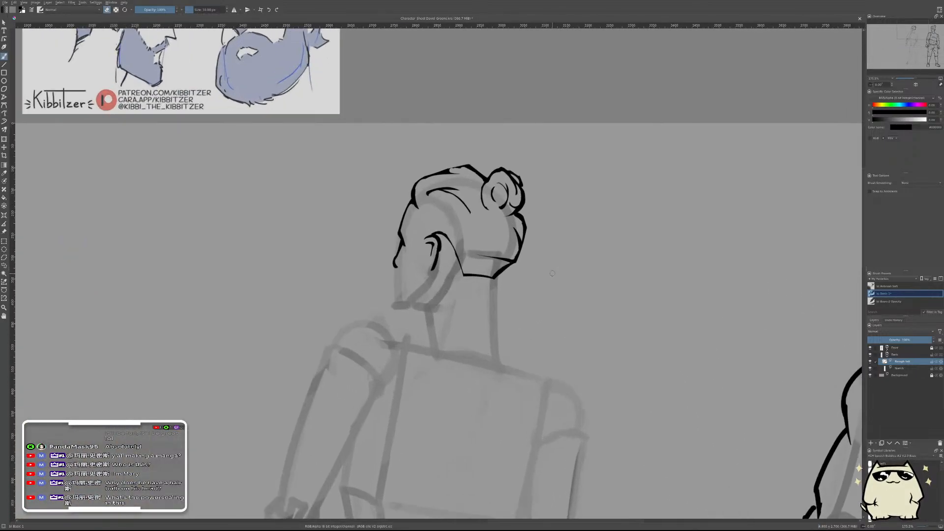
{"action": "left_click_drag", "start_coordinate": [524, 316], "coordinate": [663, 305]}
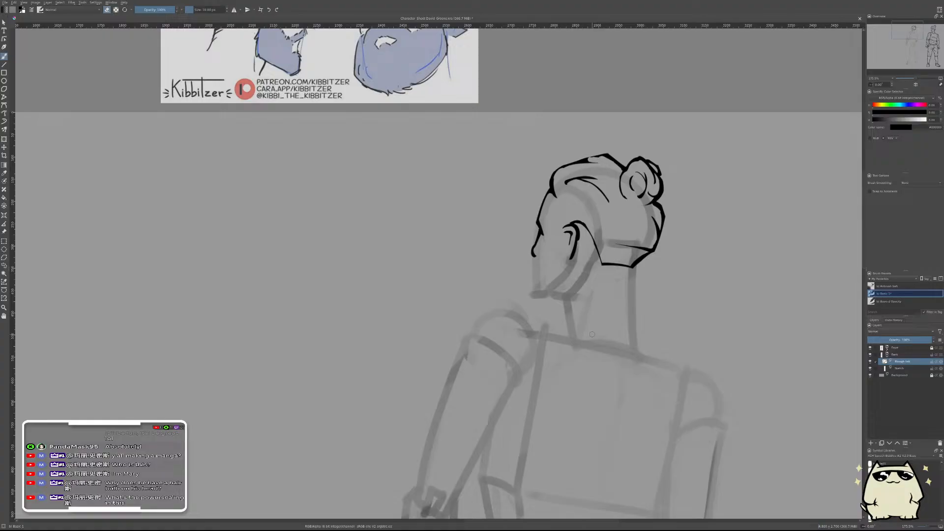
{"action": "key", "text": "ctrl+s"}
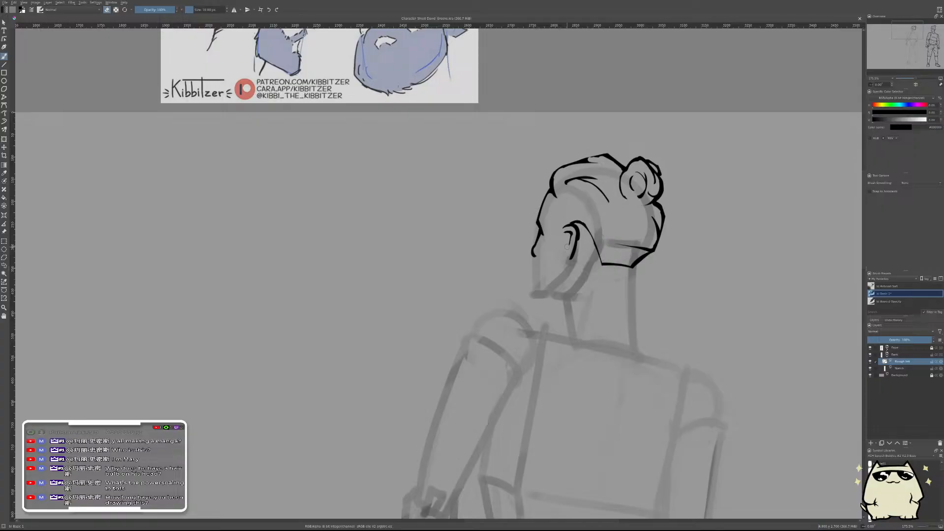
- Draw a short tapered brow stroke slanting down into the face from the brow point of the contour
{"action": "scroll", "coordinate": [537, 215], "scroll_direction": "up", "scroll_amount": 2}
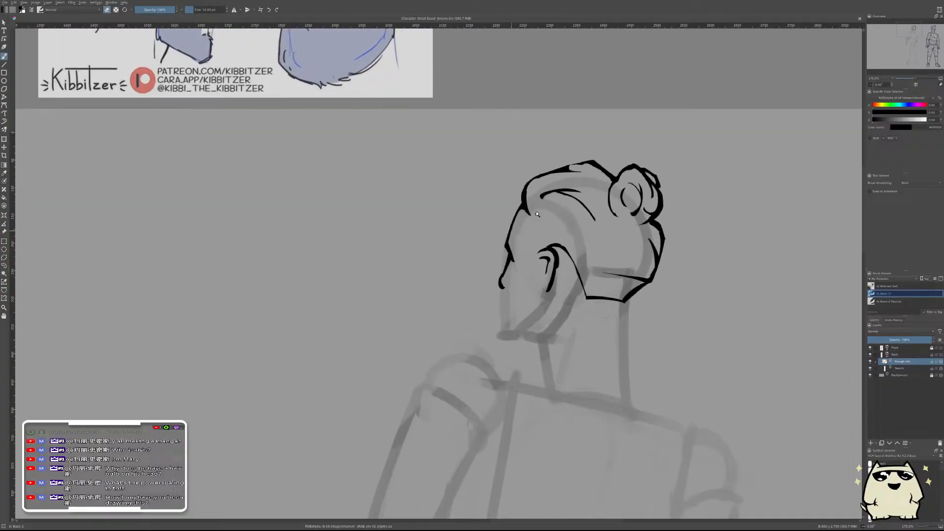
{"action": "scroll", "coordinate": [537, 214], "scroll_direction": "up", "scroll_amount": 2}
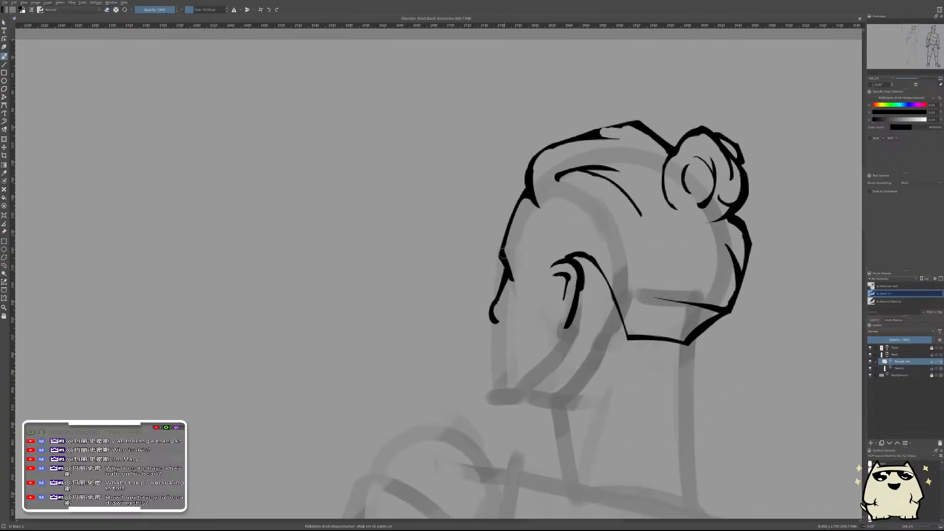
{"action": "mouse_move", "coordinate": [503, 253]}
{"action": "left_mouse_down"}
{"action": "mouse_move", "coordinate": [524, 270]}
{"action": "mouse_move", "coordinate": [522, 256]}
{"action": "left_mouse_up"}
{"action": "key", "text": "e"}
{"action": "scroll", "coordinate": [531, 241], "scroll_direction": "down", "scroll_amount": 6}
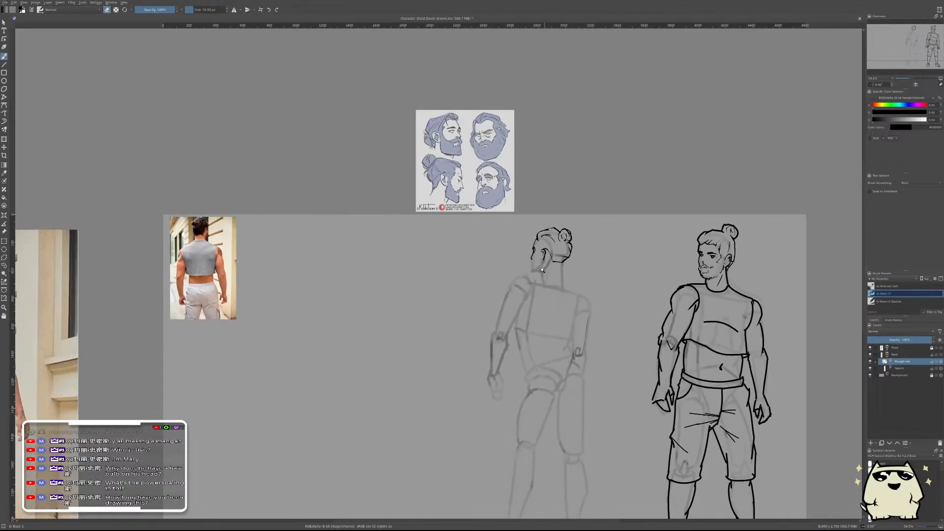
{"action": "scroll", "coordinate": [542, 270], "scroll_direction": "up", "scroll_amount": 2}
{"action": "scroll", "coordinate": [549, 260], "scroll_direction": "down", "scroll_amount": 1}
{"action": "scroll", "coordinate": [542, 254], "scroll_direction": "up", "scroll_amount": 3}
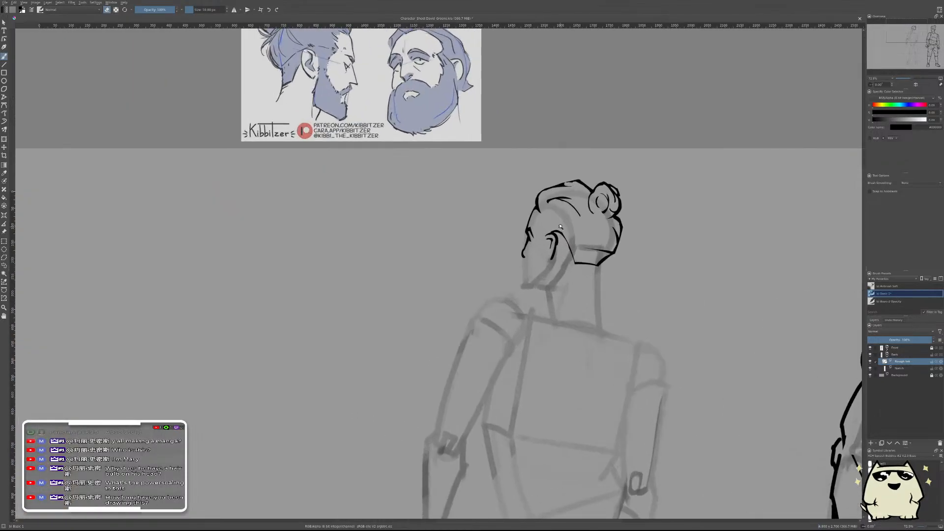
{"action": "scroll", "coordinate": [538, 246], "scroll_direction": "down", "scroll_amount": 1}
{"action": "scroll", "coordinate": [530, 226], "scroll_direction": "up", "scroll_amount": 6}
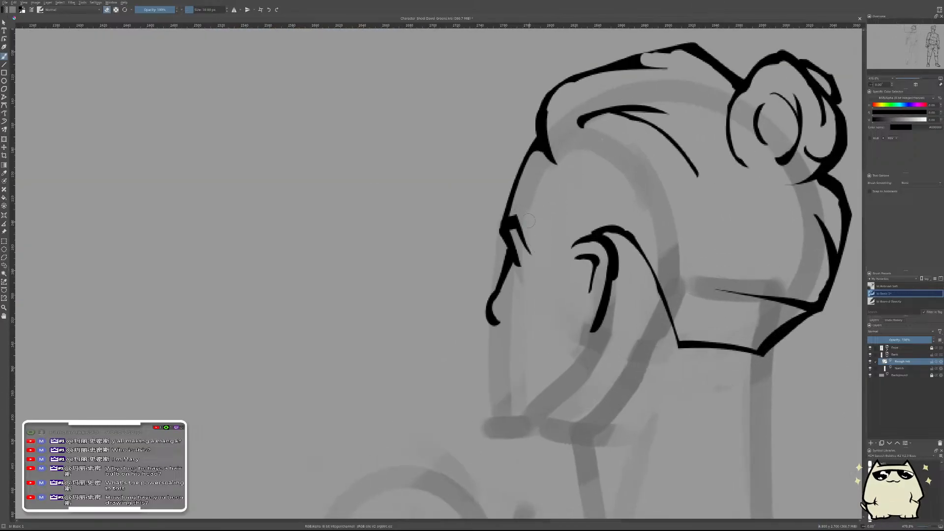
{"action": "scroll", "coordinate": [540, 244], "scroll_direction": "down", "scroll_amount": 2}
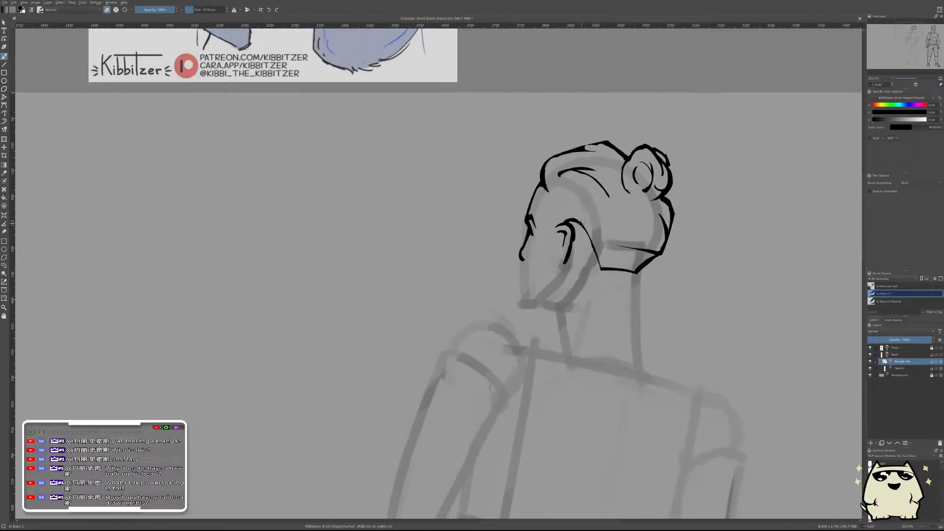
- Refine the rear edge of the ear line with the eraser and save the drawing
{"action": "left_click_drag", "start_coordinate": [602, 205], "coordinate": [573, 258]}
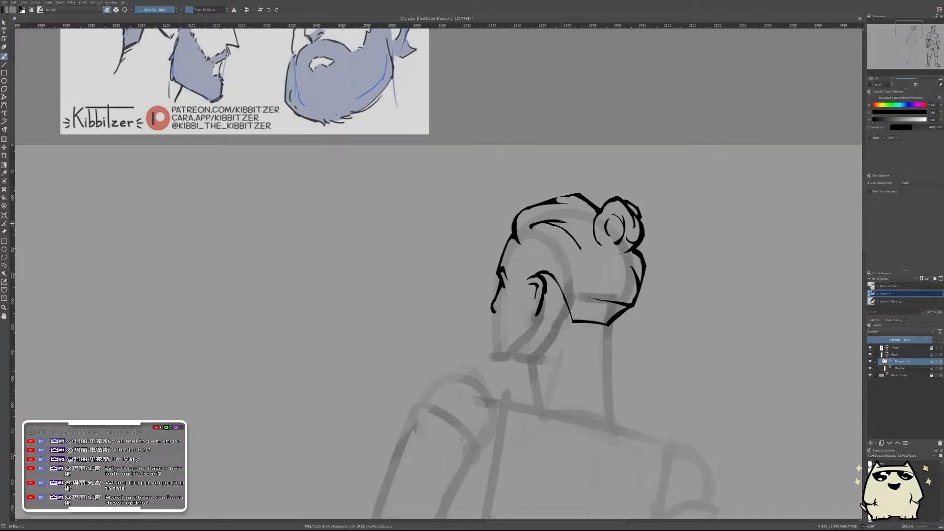
{"action": "key", "text": "e"}
{"action": "scroll", "coordinate": [544, 304], "scroll_direction": "up", "scroll_amount": 3}
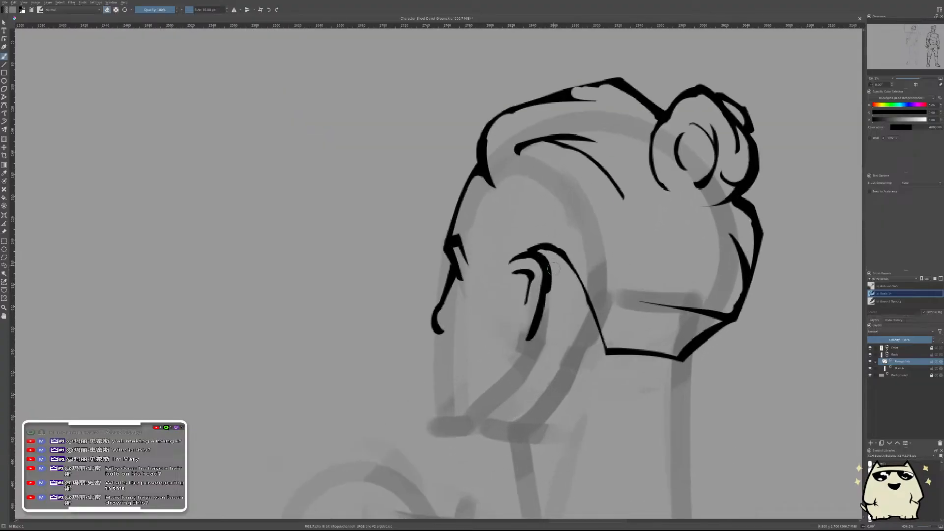
{"action": "left_click_drag", "start_coordinate": [548, 306], "coordinate": [554, 280]}
{"action": "scroll", "coordinate": [549, 337], "scroll_direction": "down", "scroll_amount": 5}
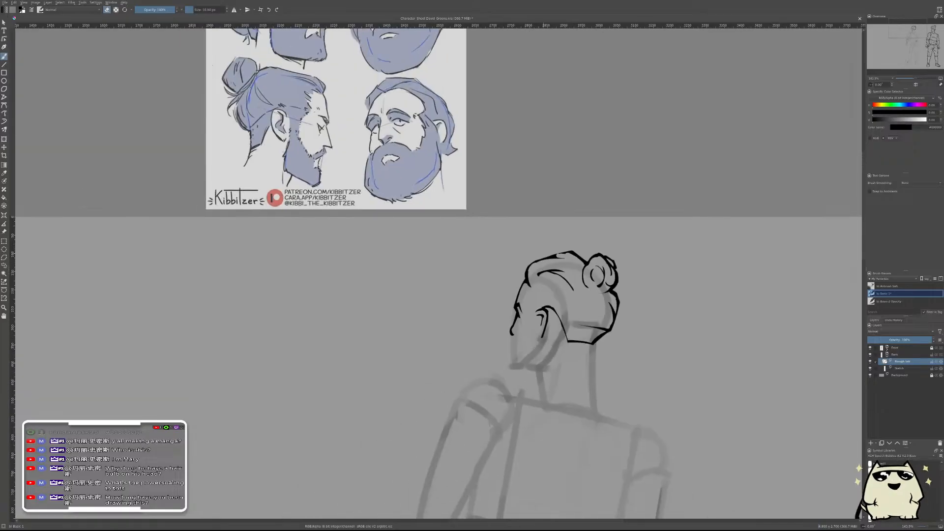
{"action": "key", "text": "ctrl+s"}
- Mirror the canvas view and examine the back-view head, neck and shoulders beside the front view
{"action": "key", "text": "m"}
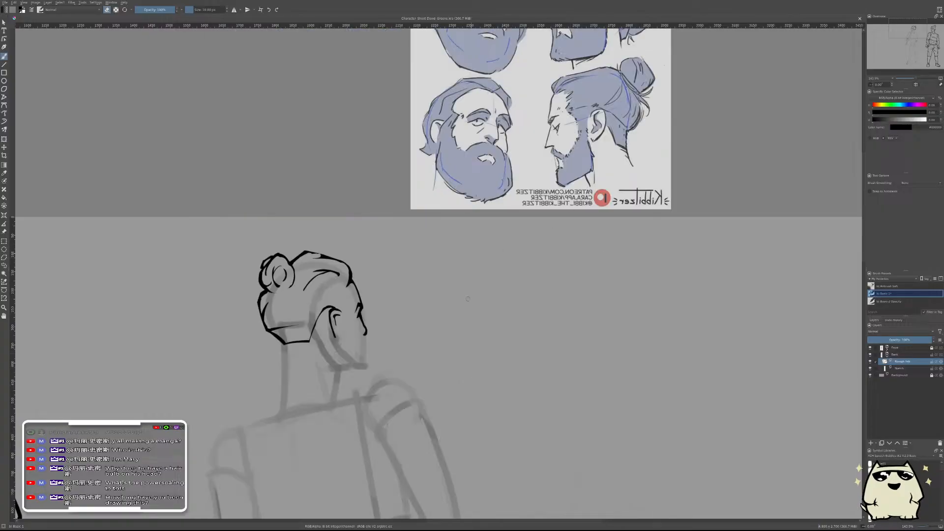
{"action": "left_click_drag", "start_coordinate": [467, 298], "coordinate": [604, 271]}
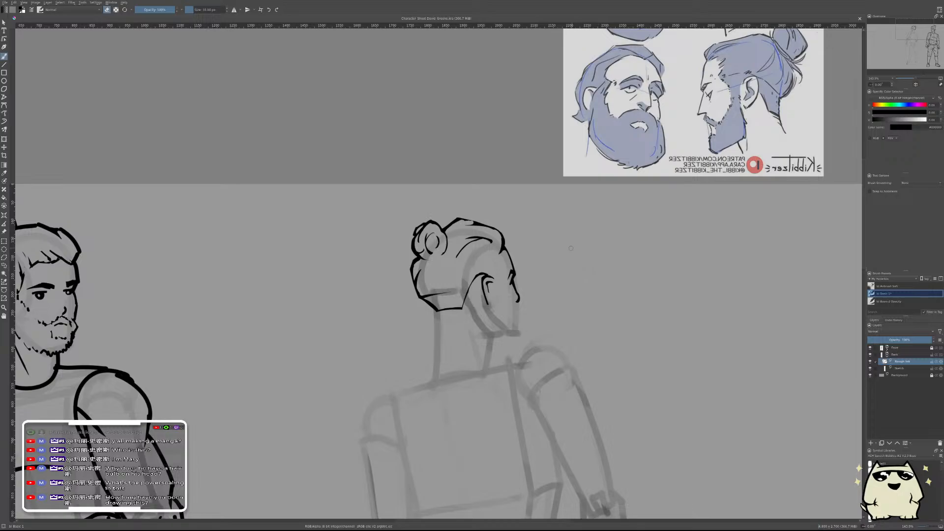
{"action": "left_click_drag", "start_coordinate": [486, 297], "coordinate": [475, 311]}
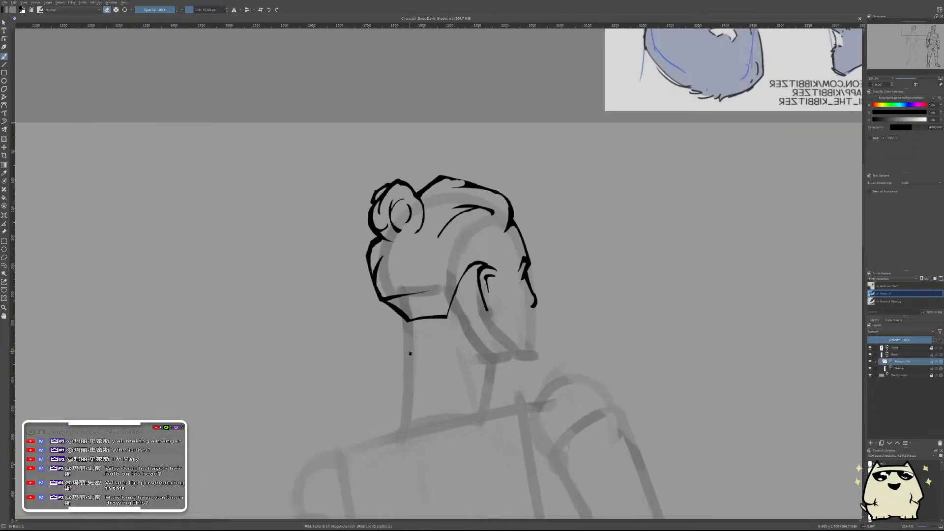
{"action": "left_click_drag", "start_coordinate": [410, 353], "coordinate": [457, 297]}
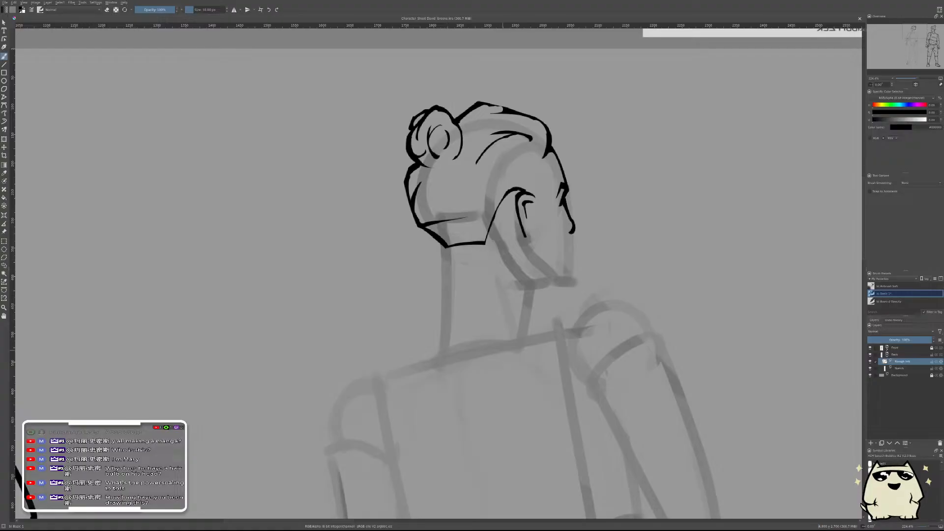
{"action": "scroll", "coordinate": [562, 249], "scroll_direction": "down", "scroll_amount": 3}
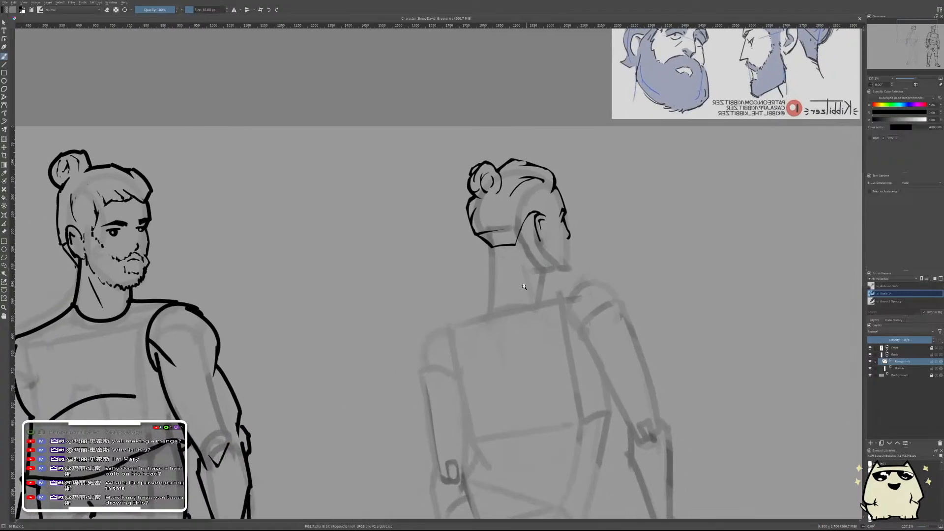
{"action": "scroll", "coordinate": [528, 278], "scroll_direction": "up", "scroll_amount": 2}
{"action": "scroll", "coordinate": [527, 278], "scroll_direction": "left", "scroll_amount": 4}
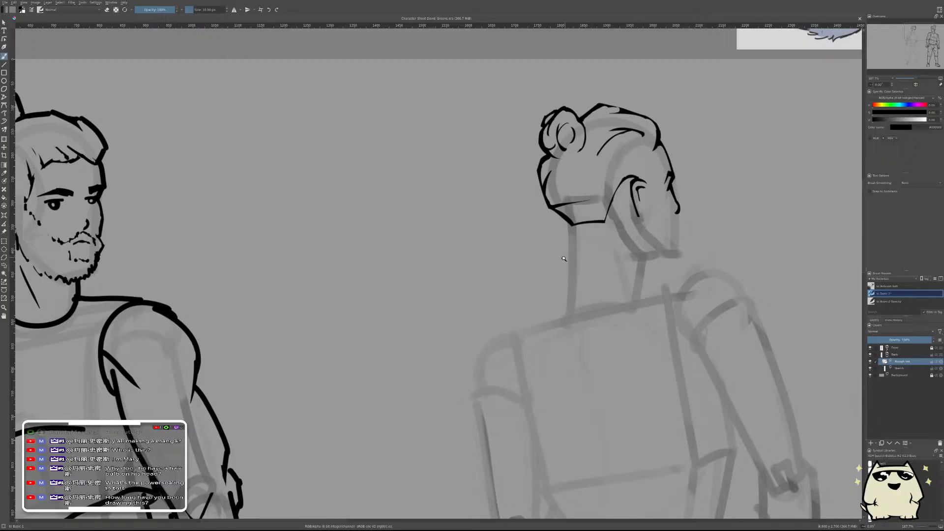
{"action": "left_click_drag", "start_coordinate": [613, 260], "coordinate": [513, 261]}
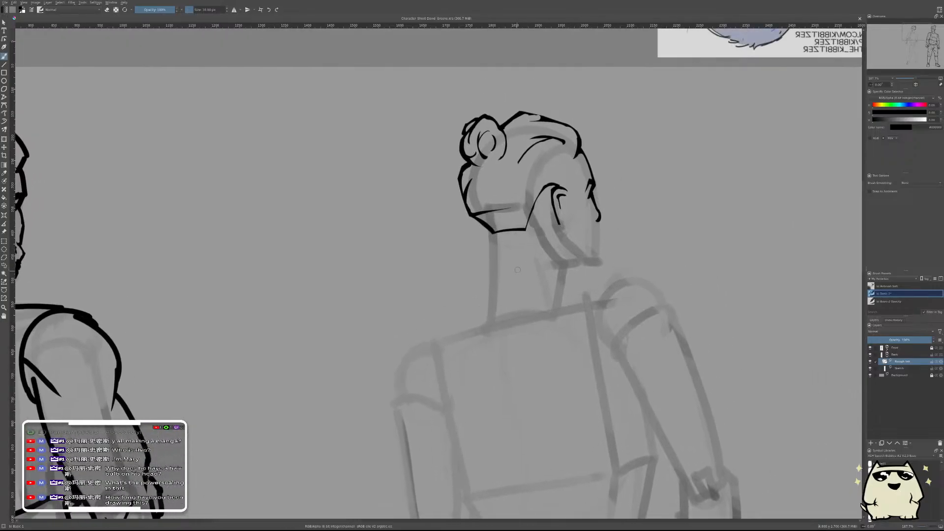
- Ink a straight line for the back of the neck, from the nape corner of the hairline down to the shoulder line
{"action": "scroll", "coordinate": [450, 282], "scroll_direction": "up", "scroll_amount": 2}
{"action": "key", "text": "e"}
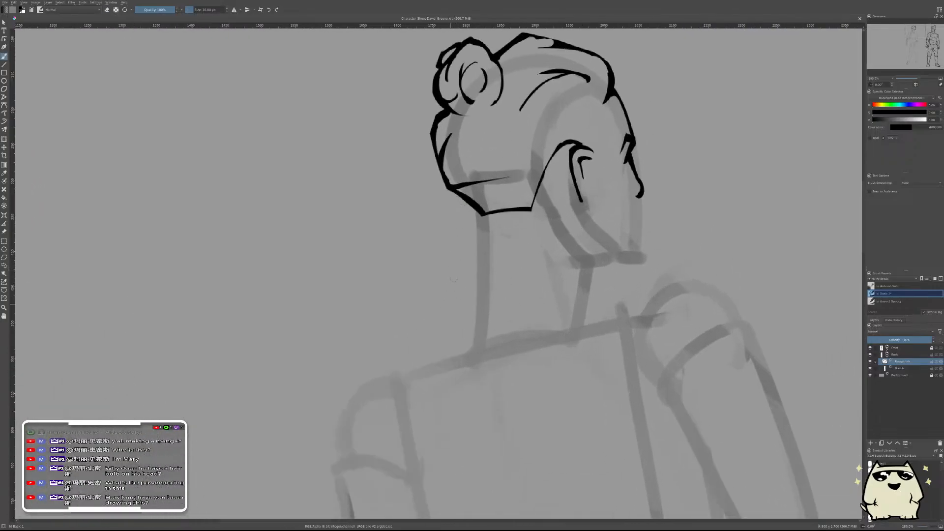
{"action": "left_click_drag", "start_coordinate": [474, 195], "coordinate": [443, 388]}
{"action": "key", "text": "ctrl+z"}
{"action": "left_click_drag", "start_coordinate": [479, 210], "coordinate": [456, 357]}
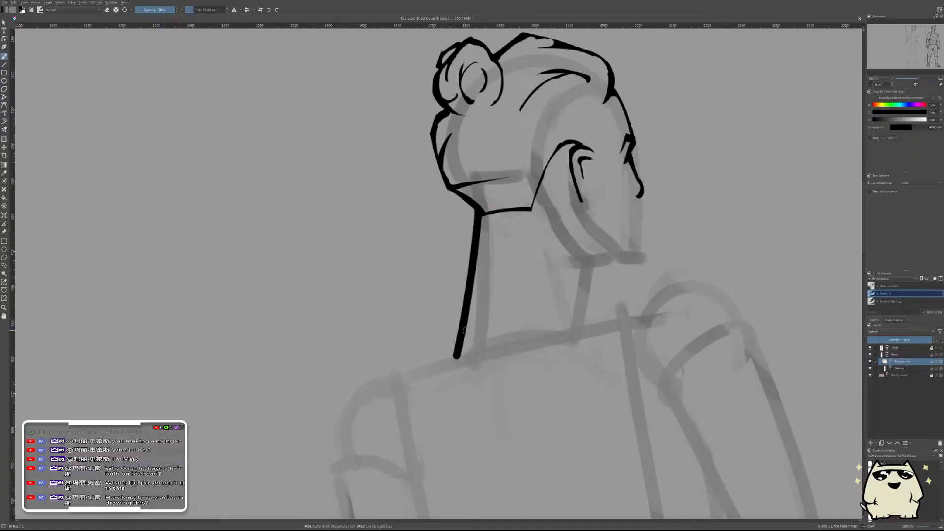
- Trim the back-of-neck line with the eraser into a thin stroke tapering toward the shoulder
{"action": "key", "text": "e"}
{"action": "key", "text": "ctrl+z"}
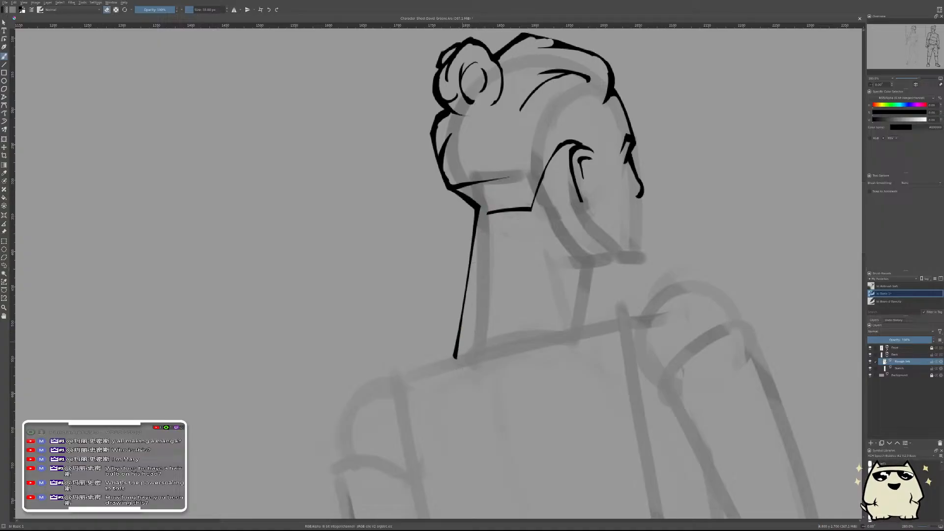
{"action": "key", "text": "ctrl+shift+z"}
{"action": "left_click_drag", "start_coordinate": [480, 208], "coordinate": [465, 327]}
{"action": "scroll", "coordinate": [471, 294], "scroll_direction": "down", "scroll_amount": 5}
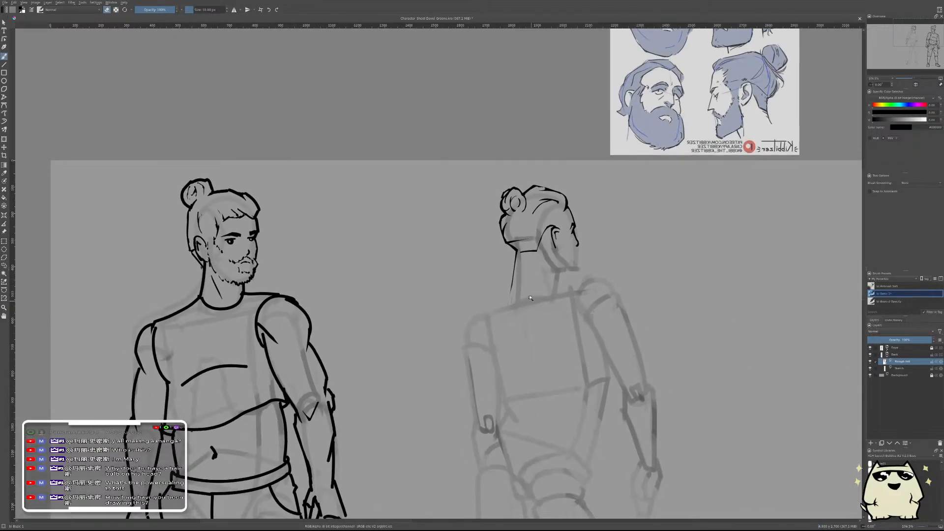
- Check the new neck line against the whole figure and the front view, and mirror the canvas view
{"action": "scroll", "coordinate": [470, 241], "scroll_direction": "up", "scroll_amount": 7}
{"action": "mouse_move", "coordinate": [455, 278]}
{"action": "left_mouse_down"}
{"action": "mouse_move", "coordinate": [437, 332]}
{"action": "mouse_move", "coordinate": [500, 340]}
{"action": "left_mouse_up"}
{"action": "scroll", "coordinate": [541, 241], "scroll_direction": "down", "scroll_amount": 5}
{"action": "scroll", "coordinate": [491, 295], "scroll_direction": "down", "scroll_amount": 3}
{"action": "scroll", "coordinate": [491, 295], "scroll_direction": "up", "scroll_amount": 7}
{"action": "key", "text": "ctrl+z"}
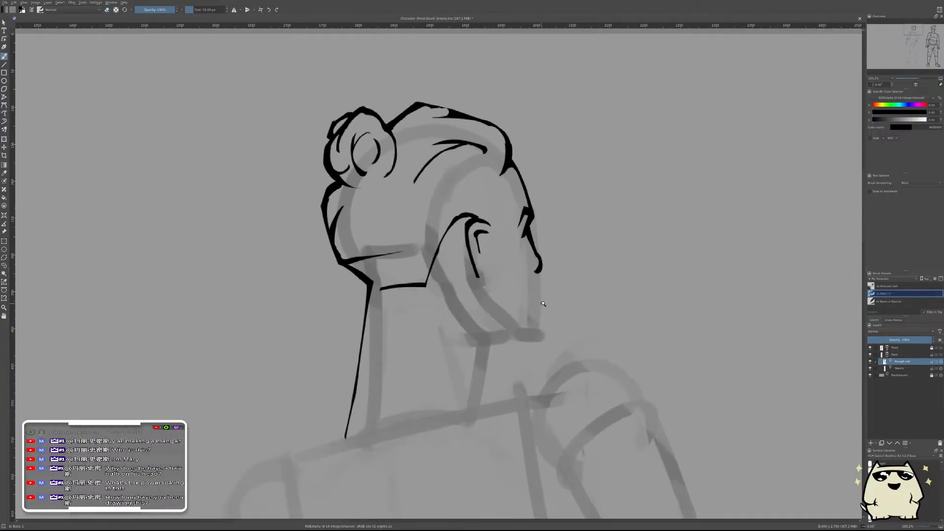
{"action": "scroll", "coordinate": [543, 303], "scroll_direction": "down", "scroll_amount": 6}
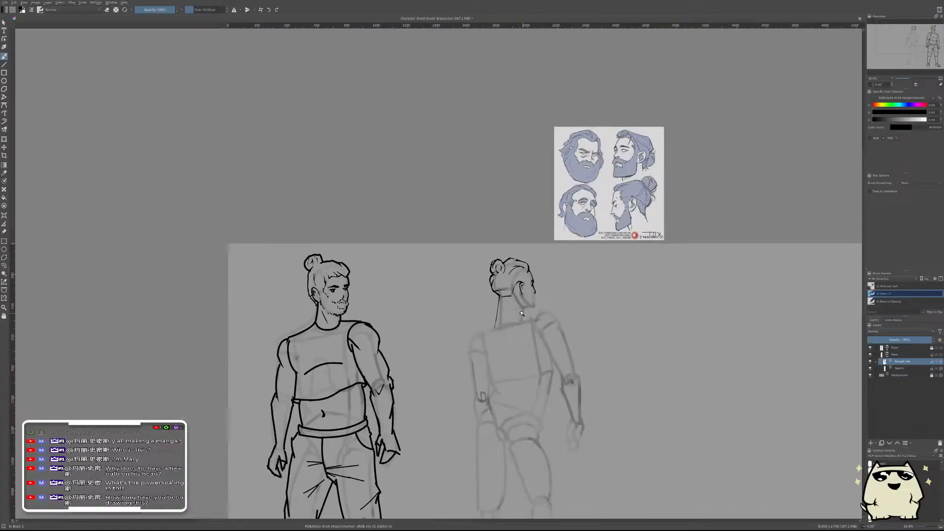
{"action": "scroll", "coordinate": [522, 313], "scroll_direction": "up", "scroll_amount": 4}
{"action": "scroll", "coordinate": [529, 301], "scroll_direction": "down", "scroll_amount": 4}
{"action": "scroll", "coordinate": [536, 288], "scroll_direction": "up", "scroll_amount": 3}
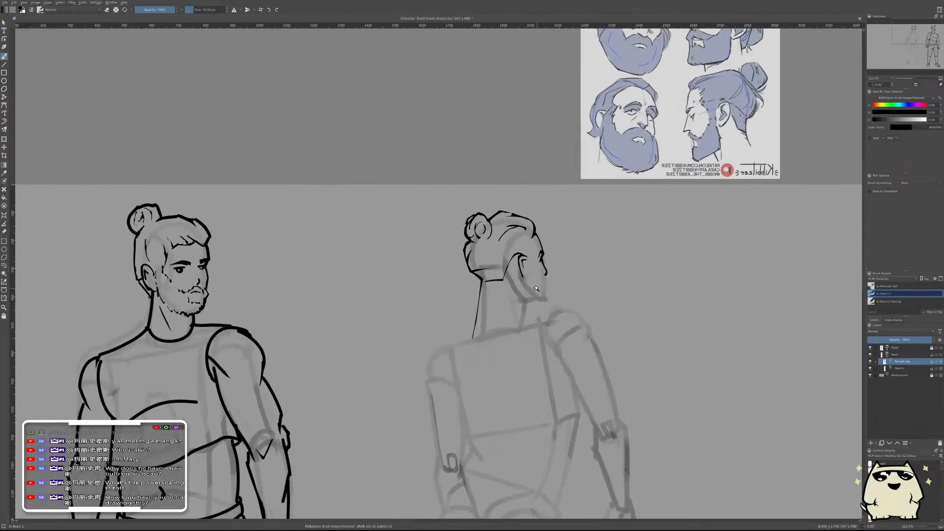
{"action": "key", "text": "m"}
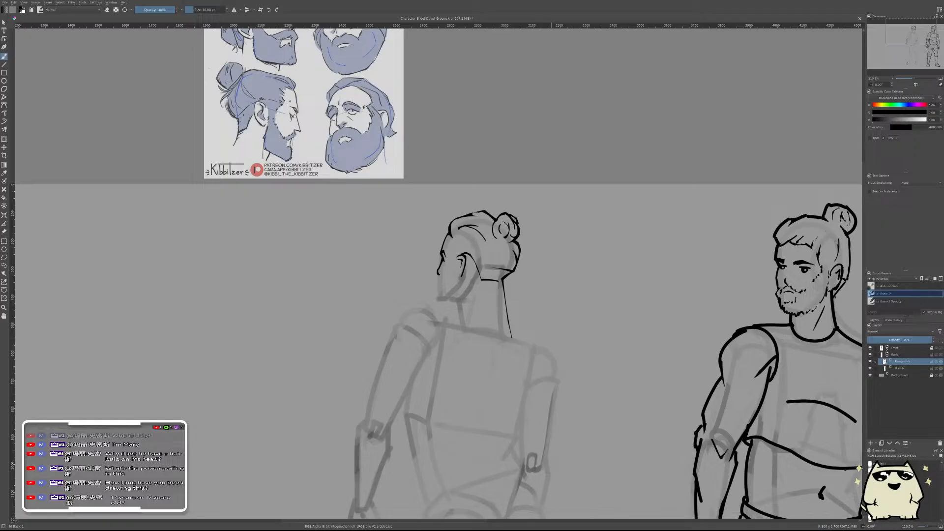
{"action": "left_click", "coordinate": [491, 330]}
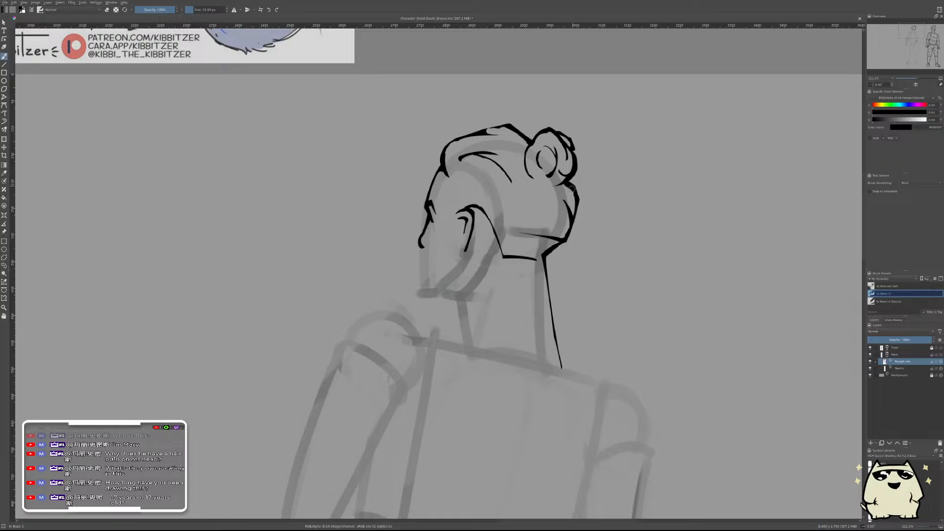
- Lock the Sketch layer and make the rough ink layer above it active again
{"action": "mouse_move", "coordinate": [435, 263]}
{"action": "left_mouse_down"}
{"action": "mouse_move", "coordinate": [540, 264]}
{"action": "mouse_move", "coordinate": [558, 315]}
{"action": "left_mouse_up"}
{"action": "scroll", "coordinate": [541, 264], "scroll_direction": "down", "scroll_amount": 2}
{"action": "scroll", "coordinate": [541, 265], "scroll_direction": "up", "scroll_amount": 2}
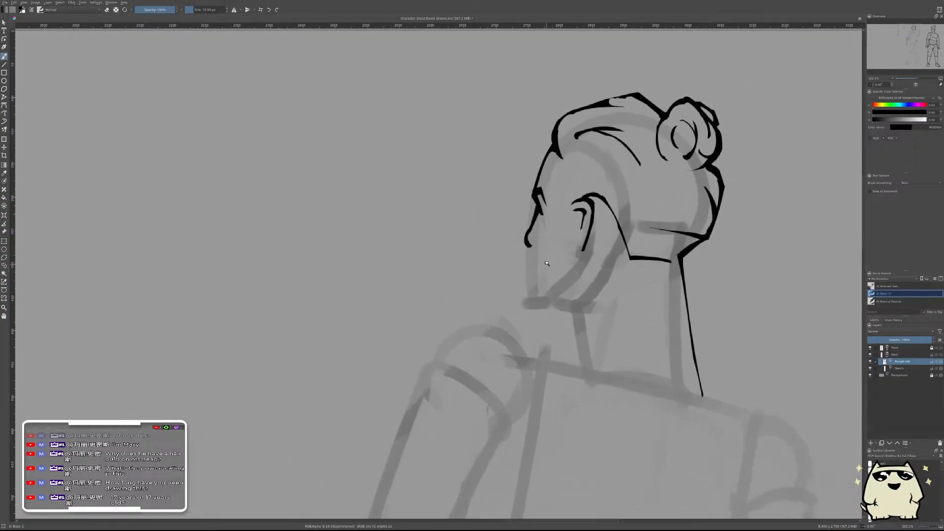
{"action": "scroll", "coordinate": [546, 266], "scroll_direction": "up", "scroll_amount": 1}
{"action": "left_click_drag", "start_coordinate": [546, 265], "coordinate": [505, 289]}
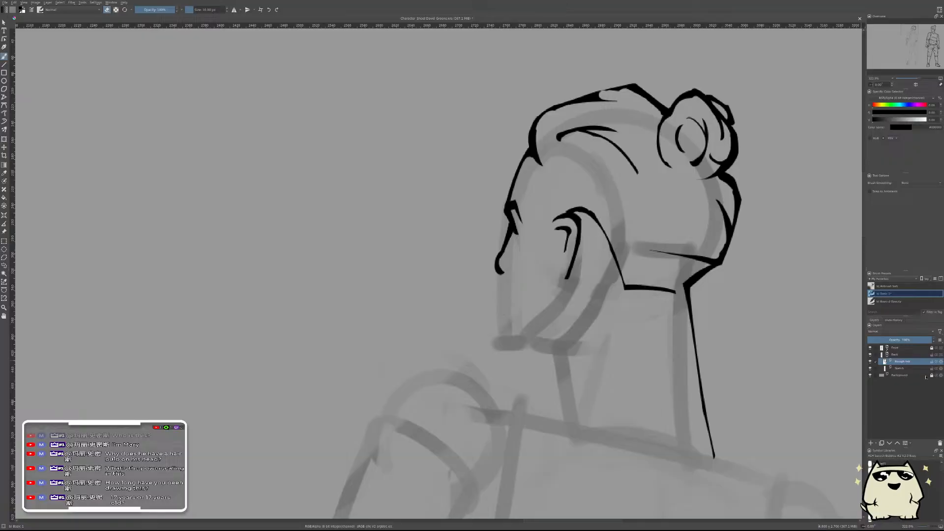
{"action": "key", "text": "Page_Down"}
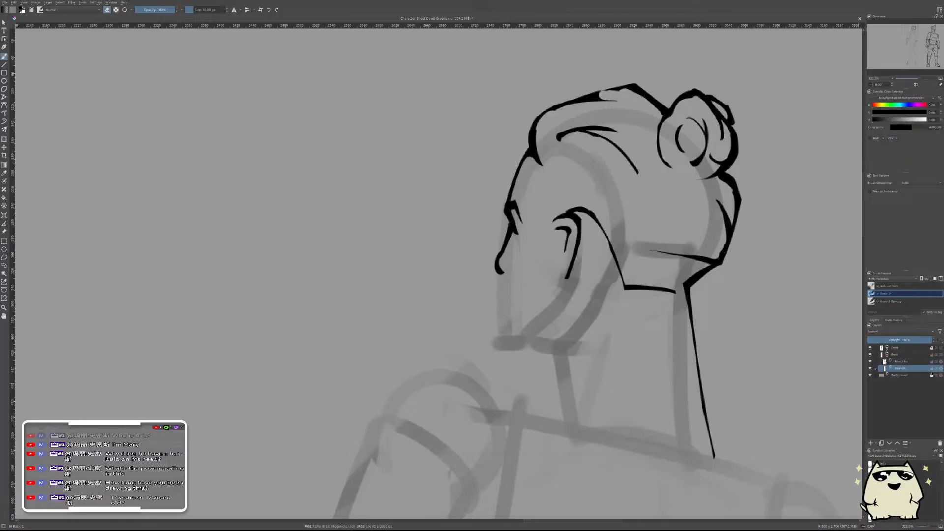
{"action": "left_click_drag", "start_coordinate": [636, 349], "coordinate": [570, 292]}
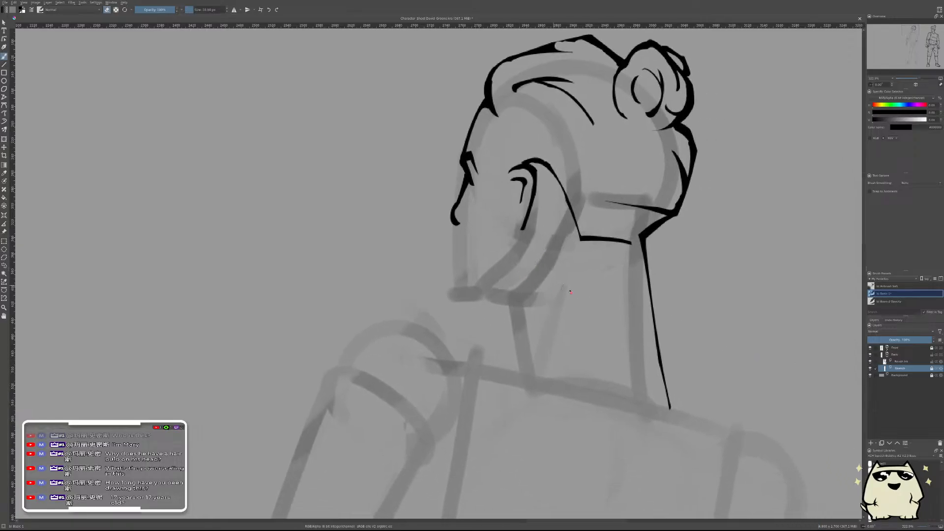
{"action": "left_click", "coordinate": [898, 362]}
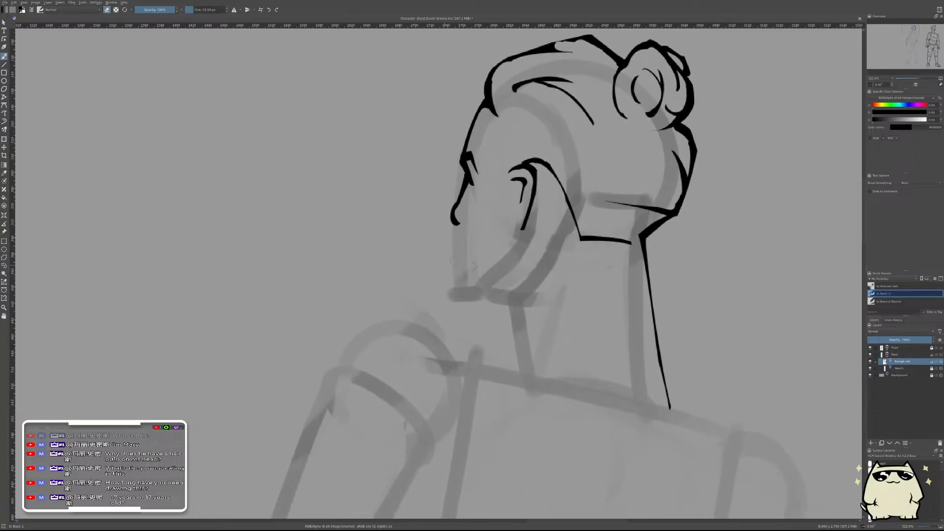
{"action": "left_click_drag", "start_coordinate": [455, 269], "coordinate": [505, 230]}
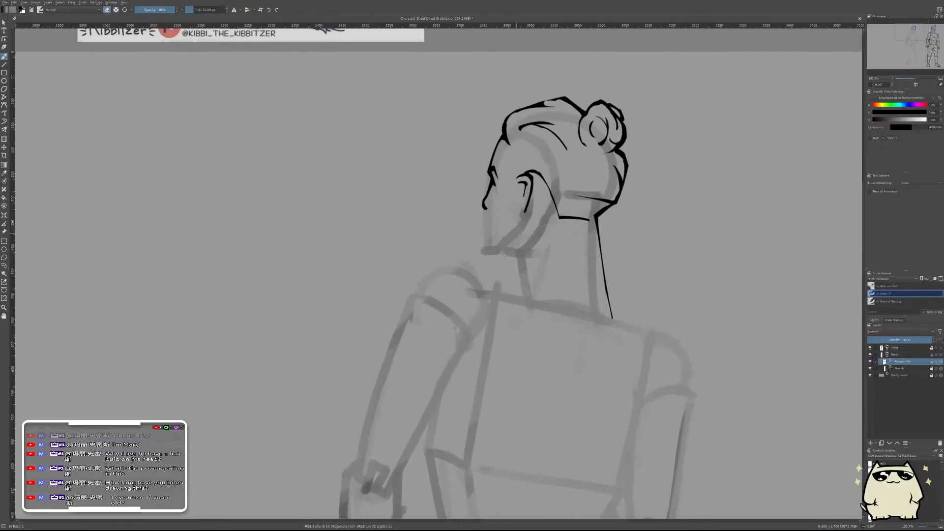
{"action": "left_click_drag", "start_coordinate": [519, 237], "coordinate": [465, 257]}
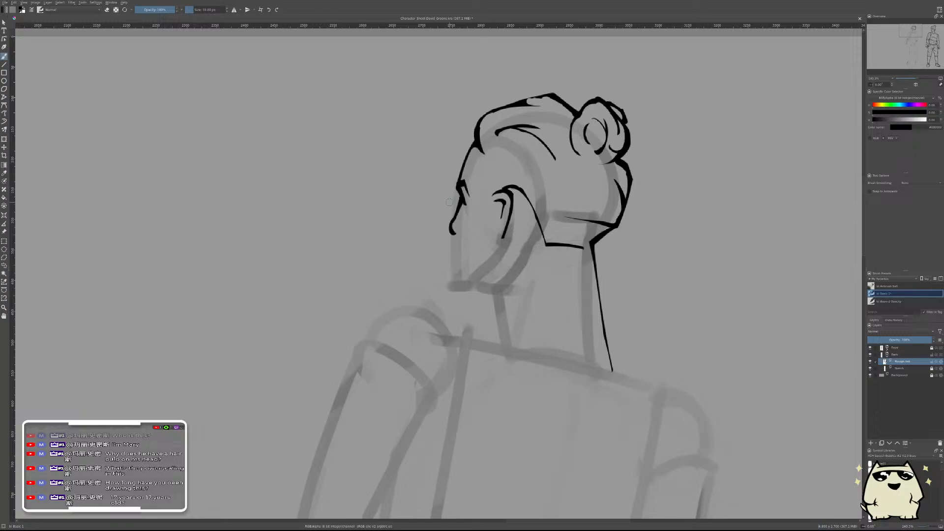
- Set the brush size to 5 px and try a short stroke down the front of the ear
{"action": "left_click", "coordinate": [209, 10]}
{"action": "type", "text": "5"}
{"action": "key", "text": "Return"}
{"action": "mouse_move", "coordinate": [475, 237]}
{"action": "left_mouse_down"}
{"action": "mouse_move", "coordinate": [475, 275]}
{"action": "mouse_move", "coordinate": [495, 197]}
{"action": "mouse_move", "coordinate": [494, 207]}
{"action": "left_mouse_up"}
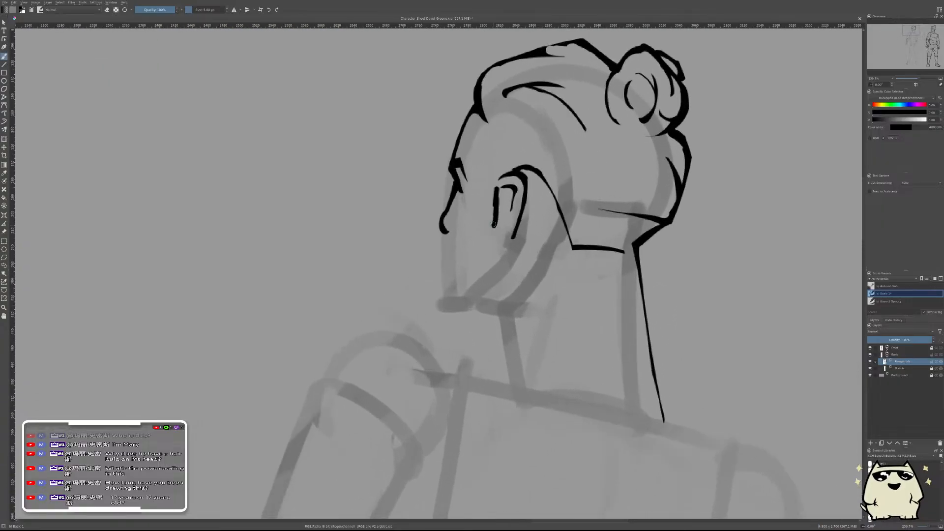
{"action": "key", "text": "ctrl+z"}
- Move the bearded-heads reference sheet onto the canvas beside the back-view figure and return to the brush
{"action": "left_click_drag", "start_coordinate": [588, 225], "coordinate": [582, 344]}
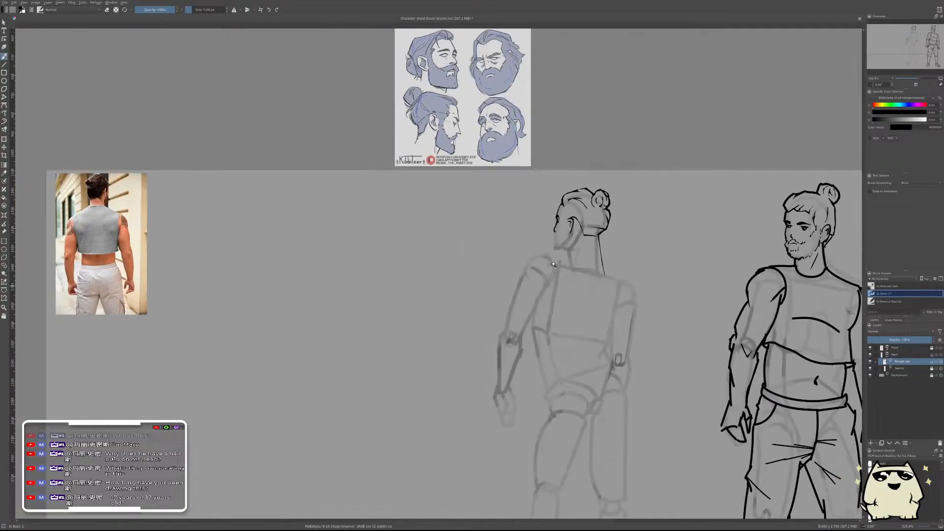
{"action": "key", "text": "r"}
{"action": "left_click", "coordinate": [482, 105]}
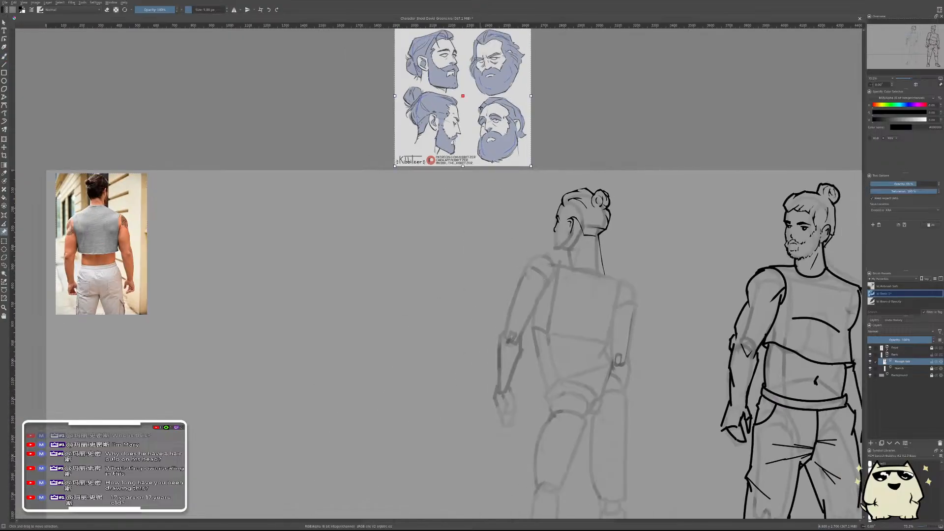
{"action": "left_click_drag", "start_coordinate": [483, 104], "coordinate": [453, 251]}
{"action": "key", "text": "b"}
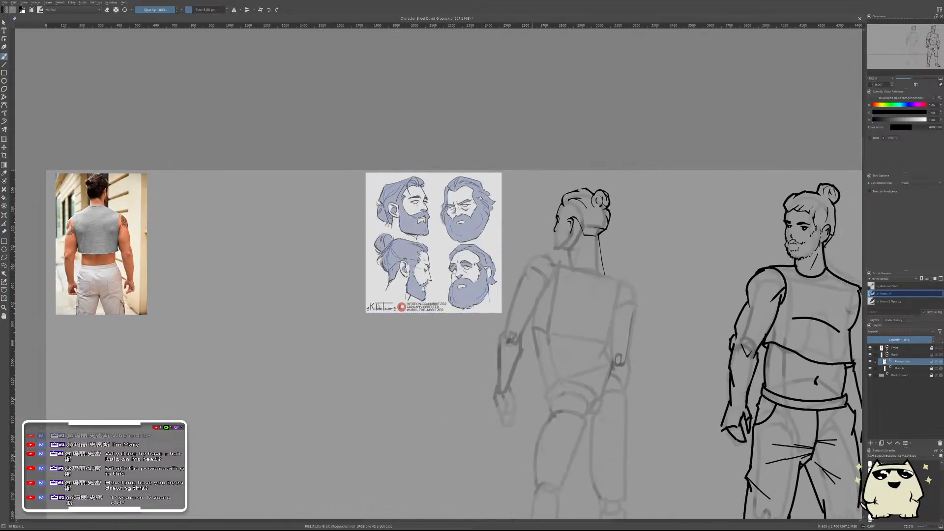
{"action": "left_click_drag", "start_coordinate": [541, 279], "coordinate": [541, 231]}
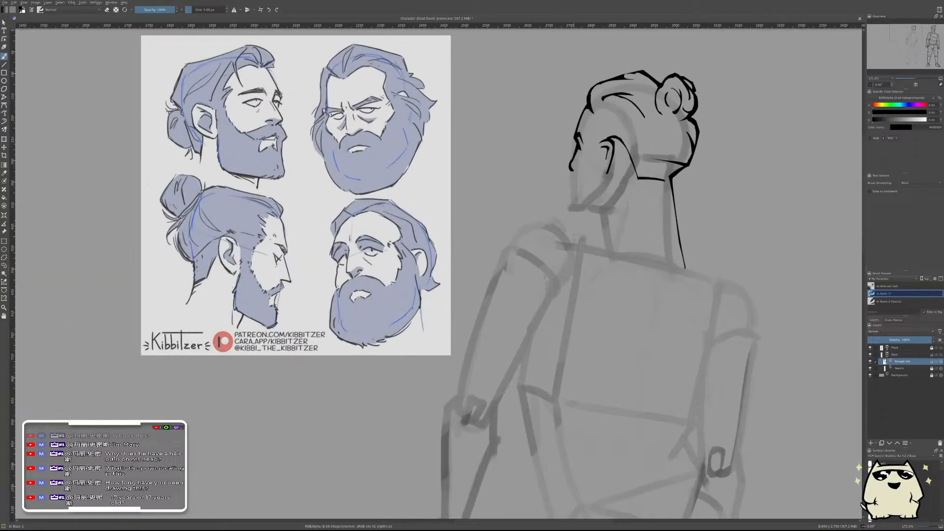
- Try short jagged hairline strokes at the temple, running from the forehead hair down toward the ear
{"action": "scroll", "coordinate": [615, 163], "scroll_direction": "up", "scroll_amount": 3}
{"action": "scroll", "coordinate": [600, 182], "scroll_direction": "down", "scroll_amount": 2}
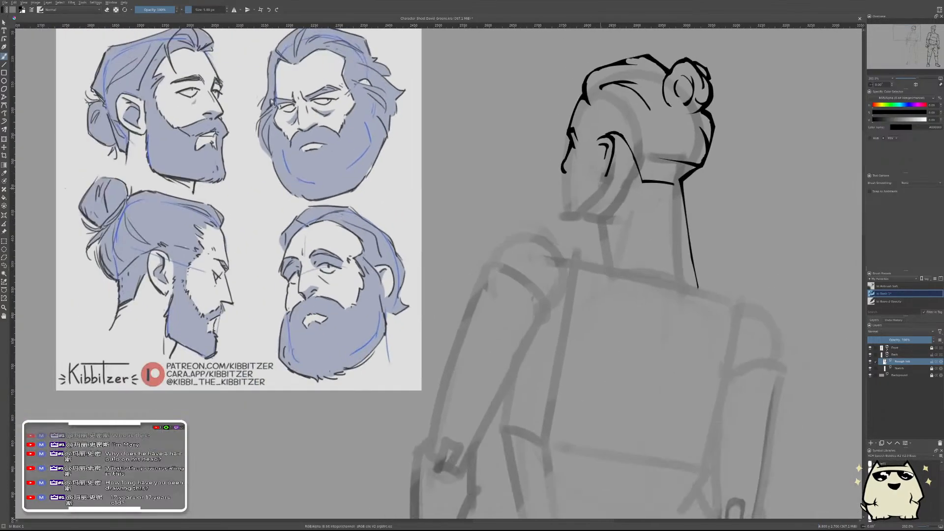
{"action": "scroll", "coordinate": [600, 191], "scroll_direction": "up", "scroll_amount": 2}
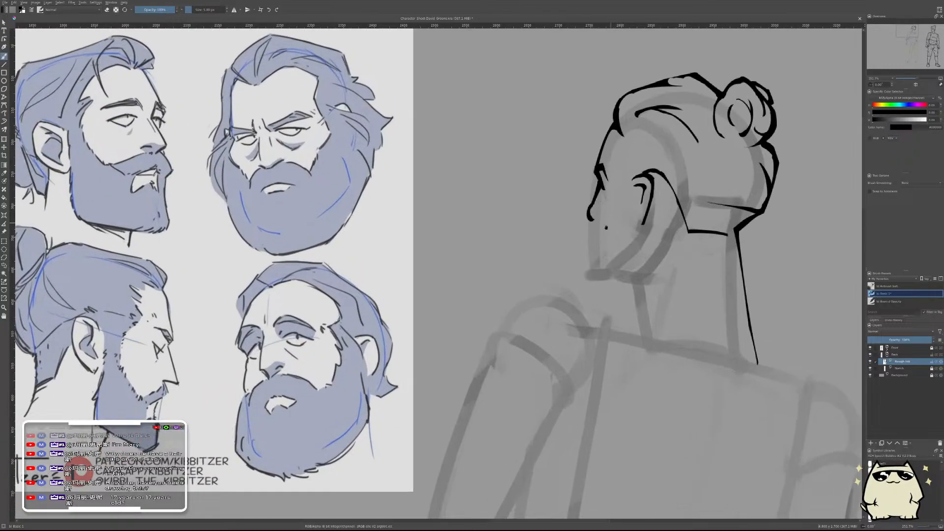
{"action": "left_click_drag", "start_coordinate": [606, 227], "coordinate": [639, 220]}
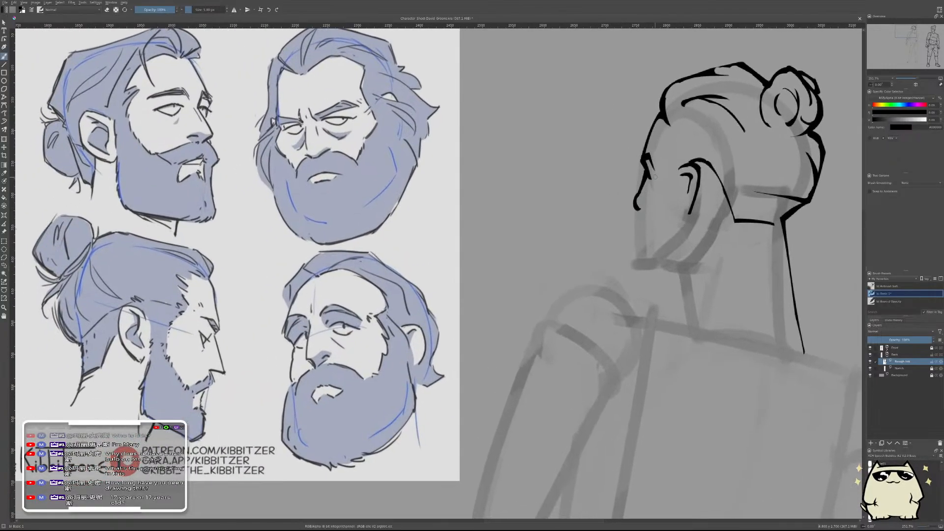
{"action": "mouse_move", "coordinate": [670, 130]}
{"action": "left_mouse_down"}
{"action": "mouse_move", "coordinate": [686, 155]}
{"action": "mouse_move", "coordinate": [678, 134]}
{"action": "left_mouse_up"}
{"action": "key", "text": "e"}
{"action": "key", "text": "e"}
{"action": "key", "text": "e"}
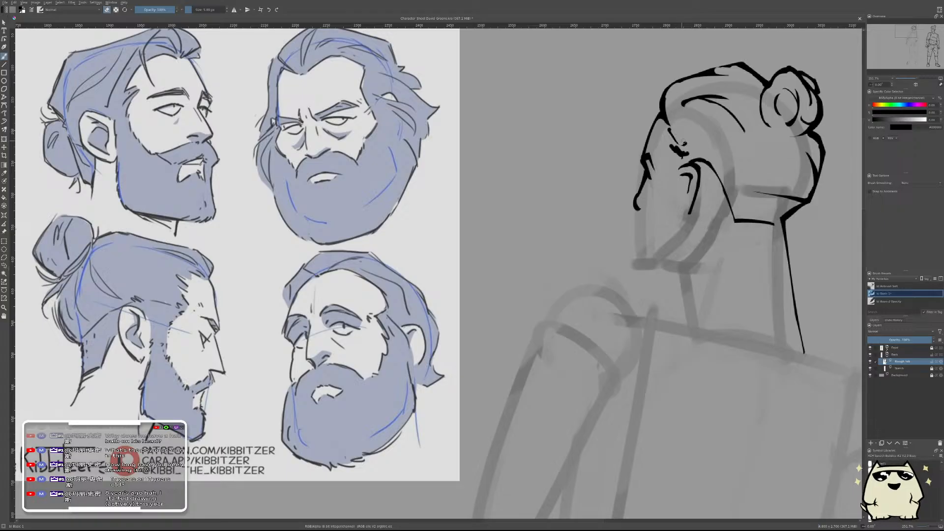
- Break up the temple hairline with the eraser and add a few short ticks along it
{"action": "mouse_move", "coordinate": [679, 150]}
{"action": "left_mouse_down"}
{"action": "mouse_move", "coordinate": [672, 144]}
{"action": "mouse_move", "coordinate": [688, 154]}
{"action": "left_mouse_up"}
{"action": "key", "text": "e"}
{"action": "mouse_move", "coordinate": [674, 126]}
{"action": "left_mouse_down"}
{"action": "mouse_move", "coordinate": [687, 138]}
{"action": "mouse_move", "coordinate": [685, 165]}
{"action": "mouse_move", "coordinate": [696, 155]}
{"action": "left_mouse_up"}
{"action": "key", "text": "e"}
{"action": "key", "text": "e"}
{"action": "key", "text": "e"}
{"action": "key", "text": "e"}
{"action": "key", "text": "ctrl+z"}
{"action": "left_click_drag", "start_coordinate": [714, 136], "coordinate": [688, 108]}
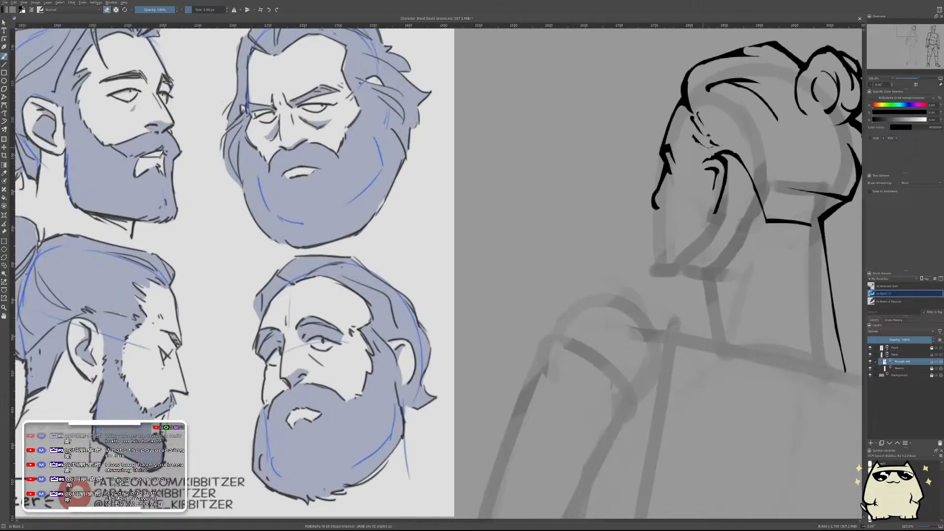
- Compare the temple hairline with the reference heads at several zoom levels and in the mirrored view
{"action": "scroll", "coordinate": [745, 122], "scroll_direction": "down", "scroll_amount": 3}
{"action": "scroll", "coordinate": [742, 123], "scroll_direction": "up", "scroll_amount": 4}
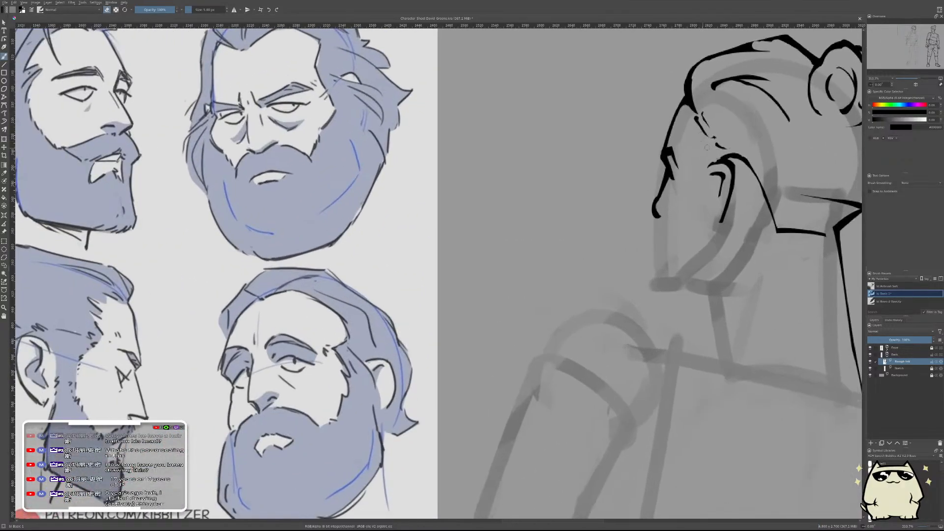
{"action": "scroll", "coordinate": [706, 147], "scroll_direction": "down", "scroll_amount": 3}
{"action": "scroll", "coordinate": [722, 145], "scroll_direction": "up", "scroll_amount": 5}
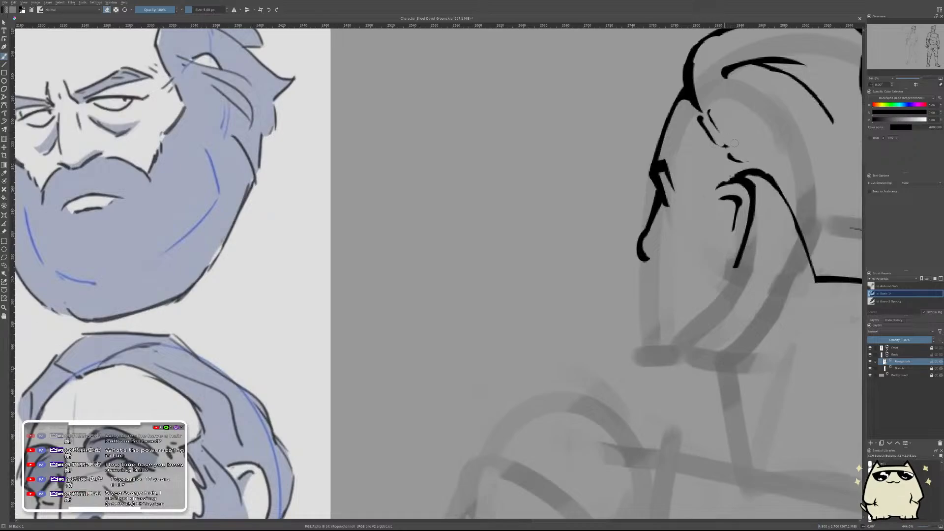
{"action": "scroll", "coordinate": [728, 143], "scroll_direction": "down", "scroll_amount": 4}
{"action": "scroll", "coordinate": [728, 143], "scroll_direction": "up", "scroll_amount": 1}
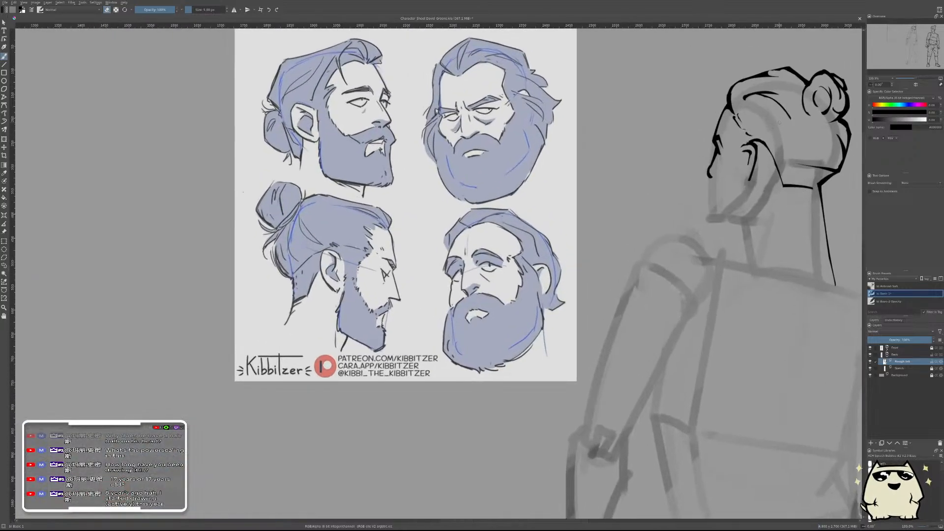
{"action": "key", "text": "m"}
{"action": "left_click_drag", "start_coordinate": [249, 292], "coordinate": [474, 292]}
{"action": "scroll", "coordinate": [475, 292], "scroll_direction": "down", "scroll_amount": 2}
{"action": "scroll", "coordinate": [445, 277], "scroll_direction": "up", "scroll_amount": 2}
{"action": "scroll", "coordinate": [467, 249], "scroll_direction": "down", "scroll_amount": 2}
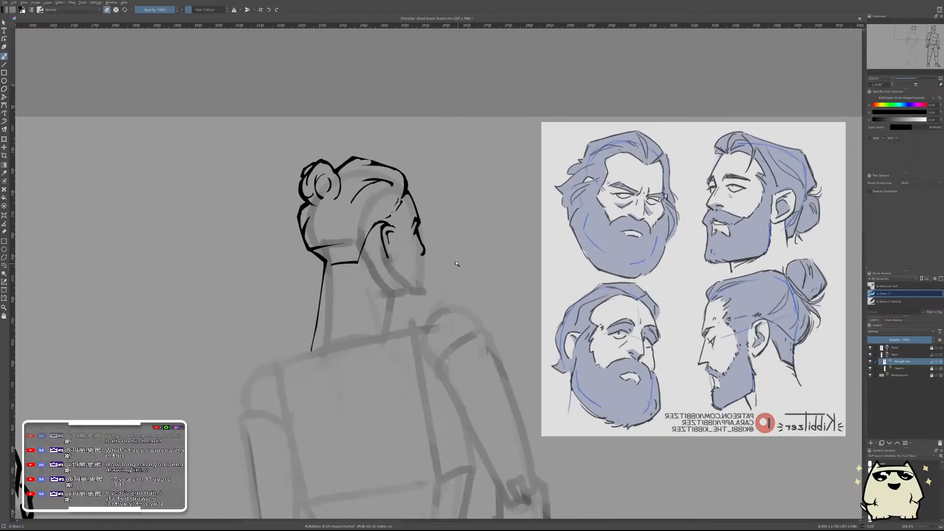
{"action": "scroll", "coordinate": [417, 220], "scroll_direction": "up", "scroll_amount": 4}
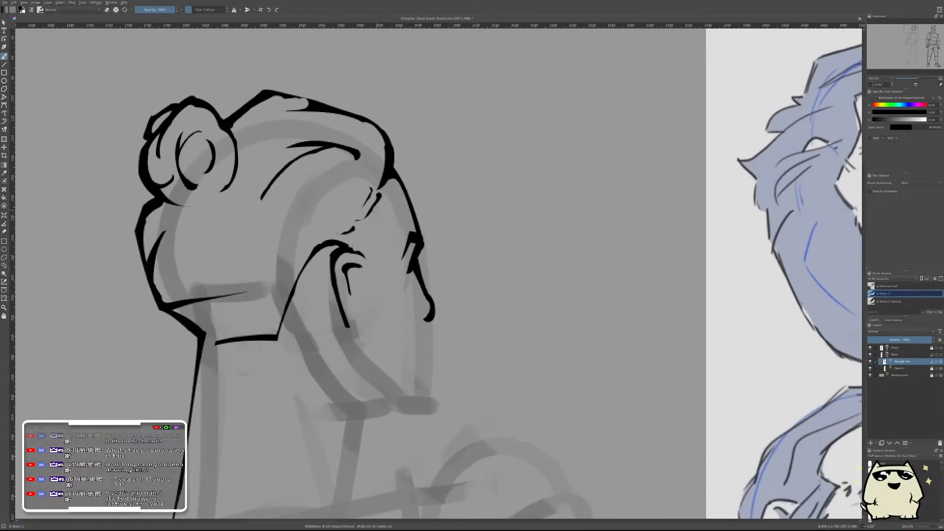
- Try one more tick on the temple hairline, erase all the temple strokes, and mirror the view back
{"action": "left_click_drag", "start_coordinate": [359, 187], "coordinate": [393, 200]}
{"action": "key", "text": "e"}
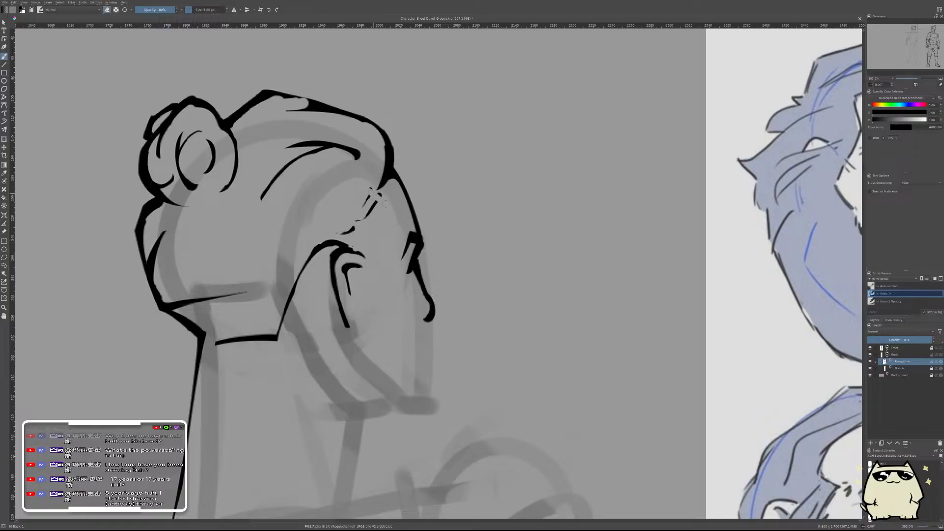
{"action": "left_click_drag", "start_coordinate": [380, 193], "coordinate": [340, 234]}
{"action": "key", "text": "m"}
{"action": "key", "text": "e"}
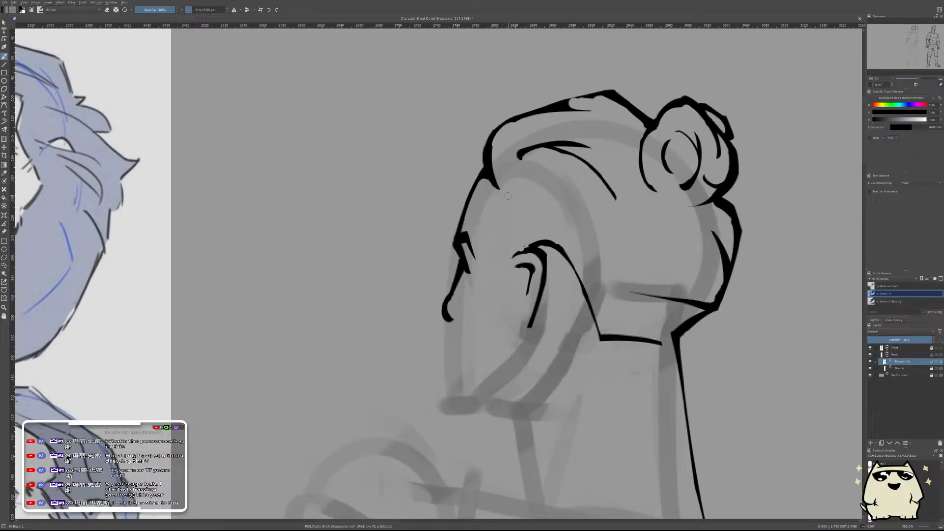
- Ink three short near-horizontal hair strokes at the temple, just below the forehead hair on the back-view head
{"action": "mouse_move", "coordinate": [498, 196]}
{"action": "left_mouse_down"}
{"action": "mouse_move", "coordinate": [540, 188]}
{"action": "mouse_move", "coordinate": [554, 197]}
{"action": "mouse_move", "coordinate": [540, 189]}
{"action": "left_mouse_up"}
{"action": "key", "text": "e"}
{"action": "key", "text": "e"}
{"action": "left_click_drag", "start_coordinate": [507, 215], "coordinate": [553, 209]}
{"action": "key", "text": "e"}
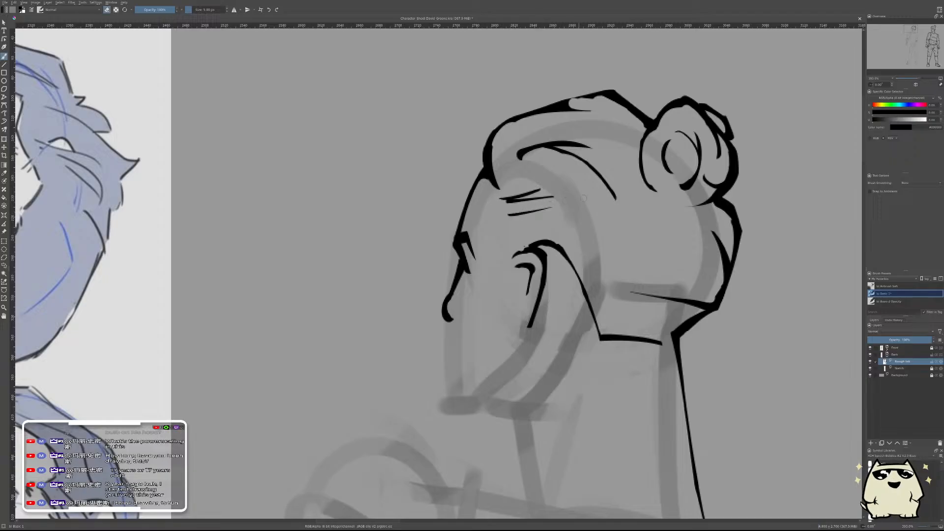
{"action": "key", "text": "e"}
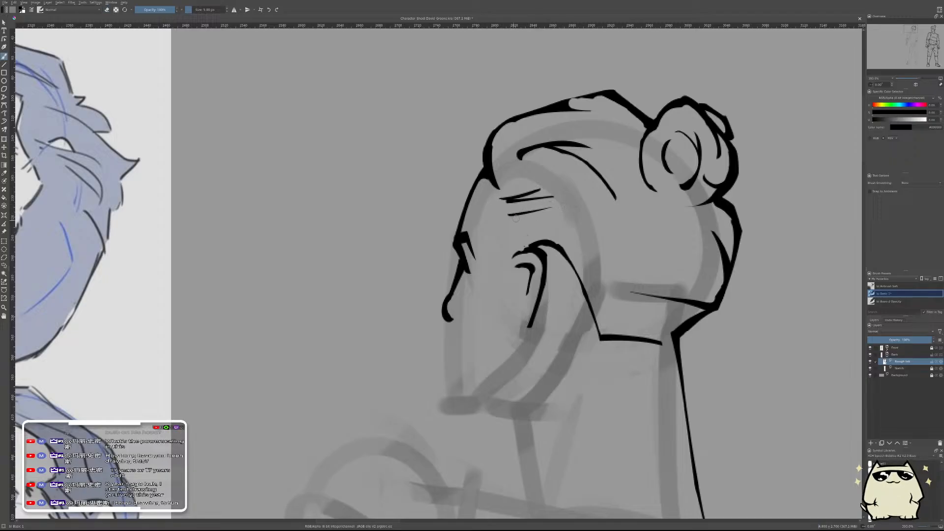
- Try further short hair strokes lower on the temple, toward the top of the ear
{"action": "key", "text": "e"}
{"action": "mouse_move", "coordinate": [504, 216]}
{"action": "left_mouse_down"}
{"action": "mouse_move", "coordinate": [553, 215]}
{"action": "mouse_move", "coordinate": [551, 240]}
{"action": "mouse_move", "coordinate": [564, 218]}
{"action": "mouse_move", "coordinate": [535, 233]}
{"action": "mouse_move", "coordinate": [551, 230]}
{"action": "left_mouse_up"}
{"action": "key", "text": "e"}
{"action": "key", "text": "ctrl+z"}
{"action": "key", "text": "ctrl+z"}
{"action": "key", "text": "e"}
{"action": "key", "text": "e"}
{"action": "key", "text": "e"}
- Examine the temple strokes against the bearded reference heads in normal and mirrored view at several zoom levels
{"action": "scroll", "coordinate": [592, 209], "scroll_direction": "down", "scroll_amount": 5}
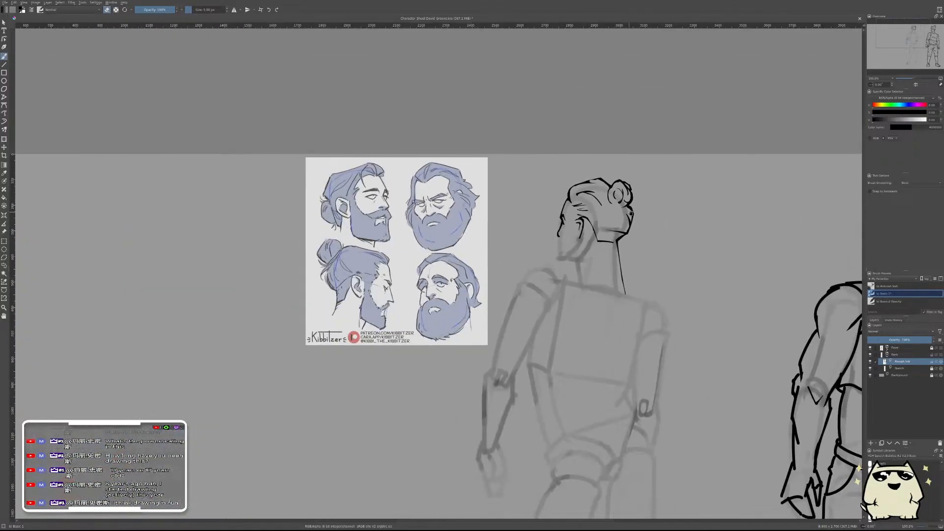
{"action": "left_click_drag", "start_coordinate": [631, 212], "coordinate": [553, 234]}
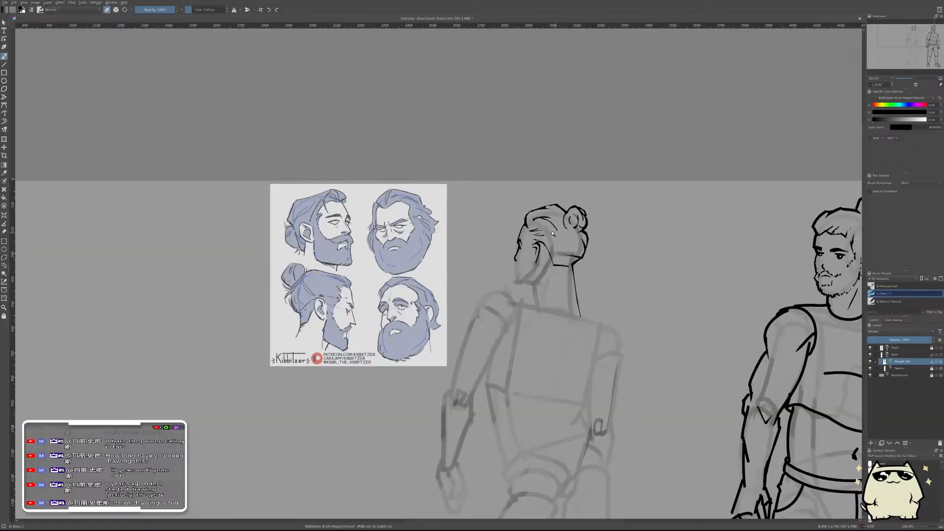
{"action": "scroll", "coordinate": [552, 234], "scroll_direction": "up", "scroll_amount": 5}
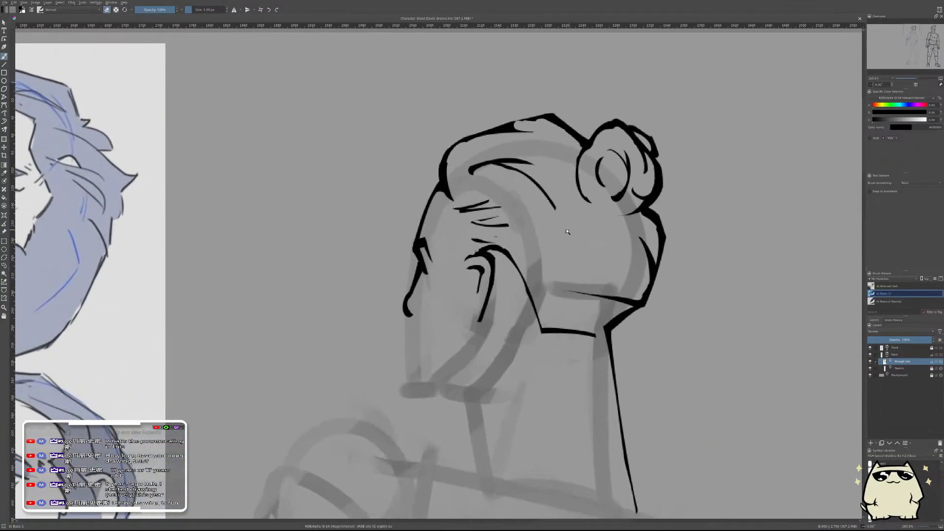
{"action": "scroll", "coordinate": [568, 231], "scroll_direction": "down", "scroll_amount": 3}
{"action": "key", "text": "m"}
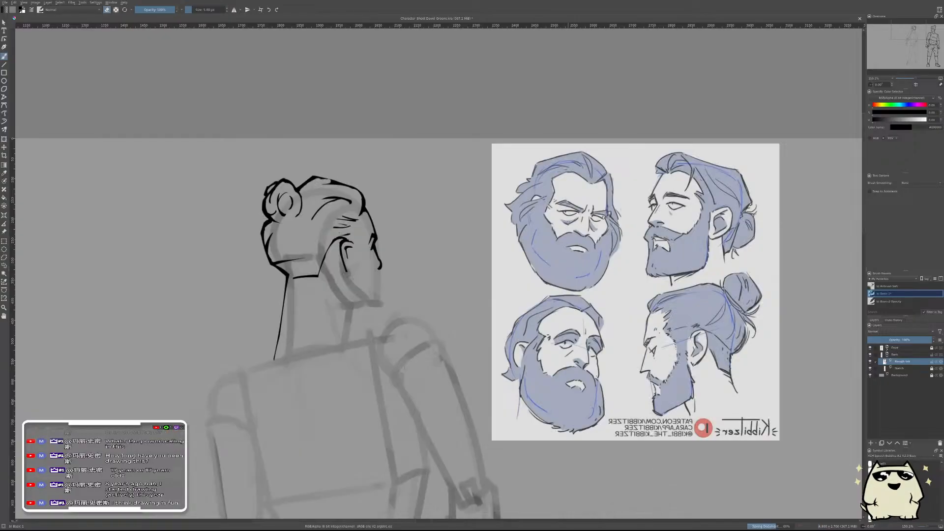
{"action": "left_click_drag", "start_coordinate": [441, 268], "coordinate": [545, 245]}
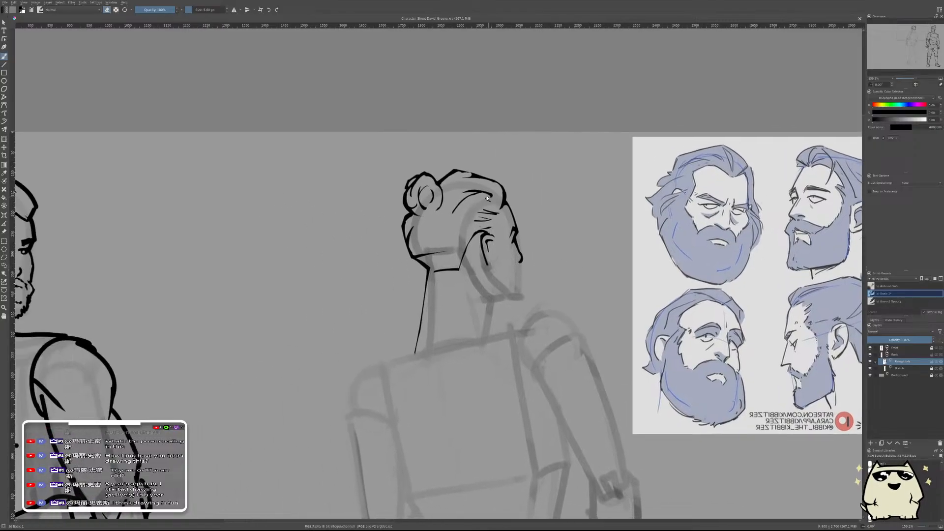
{"action": "scroll", "coordinate": [487, 198], "scroll_direction": "up", "scroll_amount": 2}
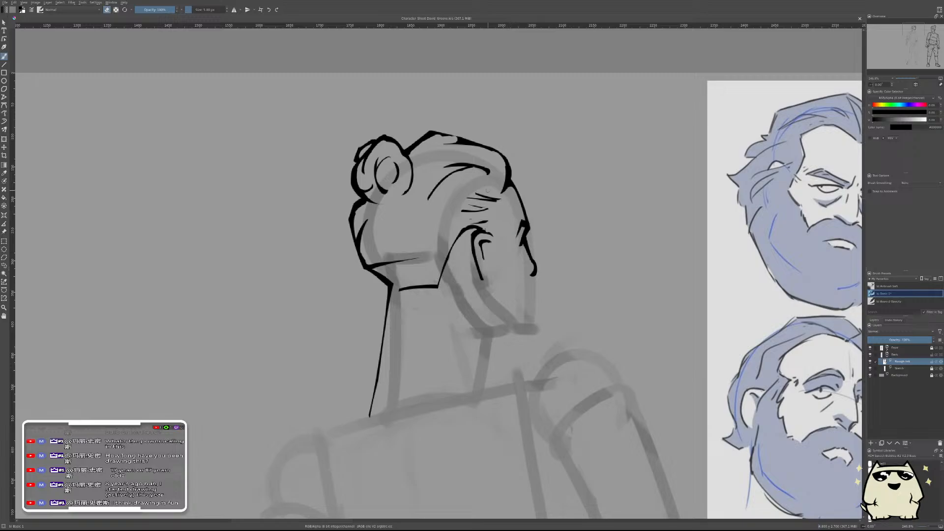
{"action": "left_click_drag", "start_coordinate": [486, 245], "coordinate": [577, 226]}
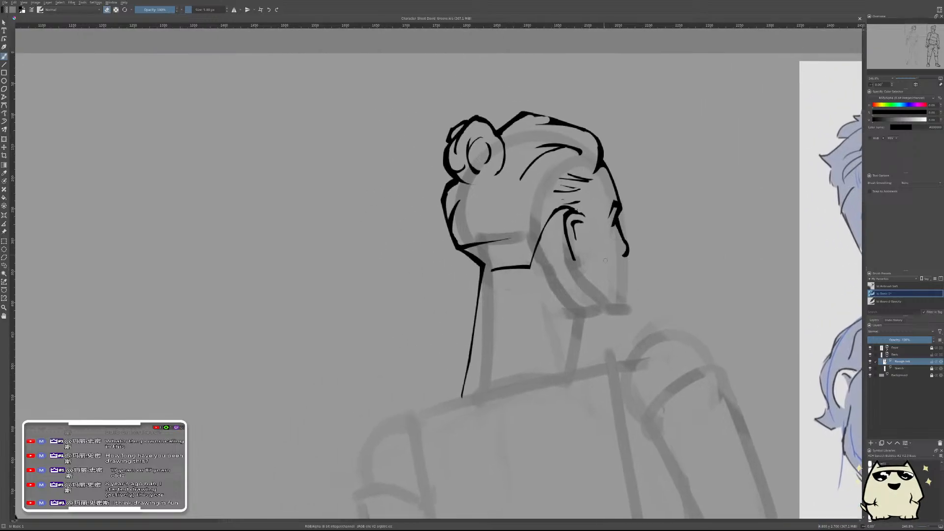
{"action": "scroll", "coordinate": [577, 192], "scroll_direction": "down", "scroll_amount": 3}
{"action": "scroll", "coordinate": [443, 206], "scroll_direction": "up", "scroll_amount": 2}
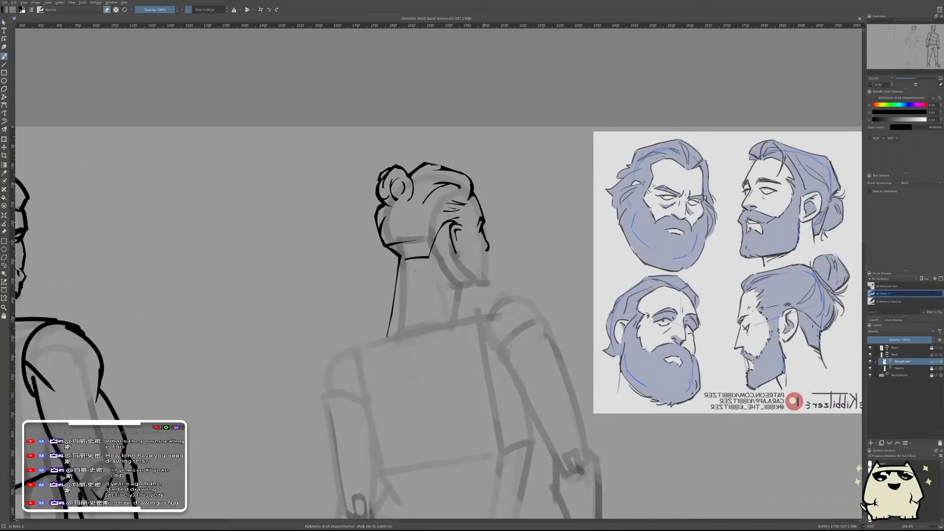
{"action": "left_click_drag", "start_coordinate": [477, 267], "coordinate": [430, 322]}
{"action": "scroll", "coordinate": [429, 295], "scroll_direction": "up", "scroll_amount": 3}
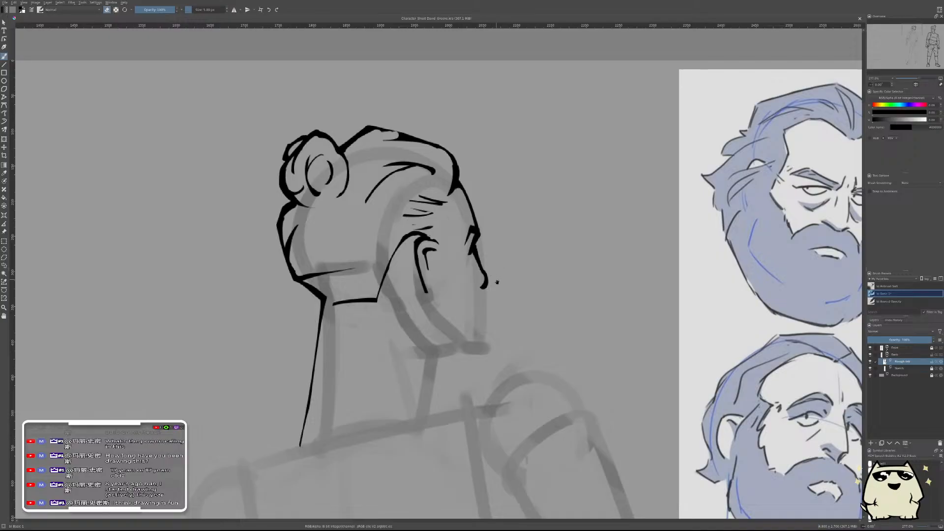
{"action": "scroll", "coordinate": [430, 269], "scroll_direction": "up", "scroll_amount": 1}
{"action": "left_click_drag", "start_coordinate": [429, 270], "coordinate": [390, 280]}
{"action": "scroll", "coordinate": [344, 295], "scroll_direction": "down", "scroll_amount": 2}
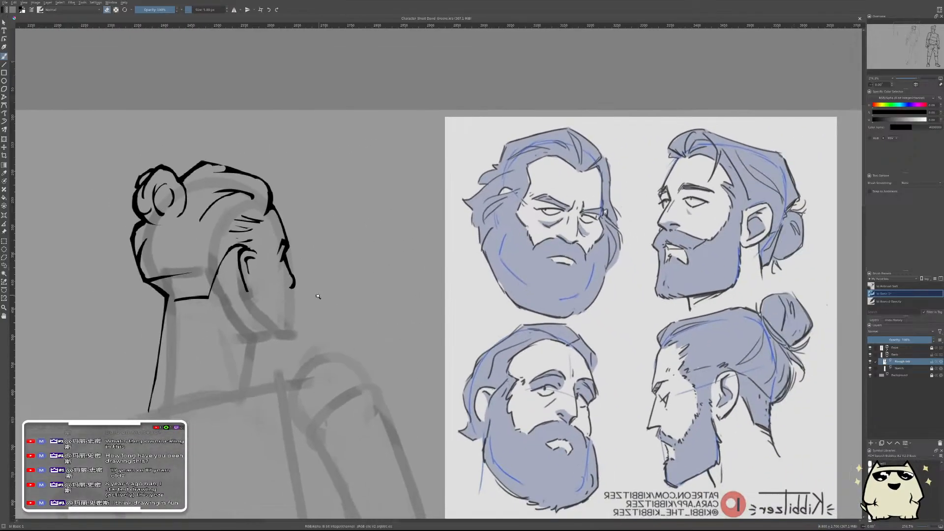
{"action": "left_click_drag", "start_coordinate": [320, 306], "coordinate": [369, 288]}
{"action": "scroll", "coordinate": [344, 275], "scroll_direction": "up", "scroll_amount": 1}
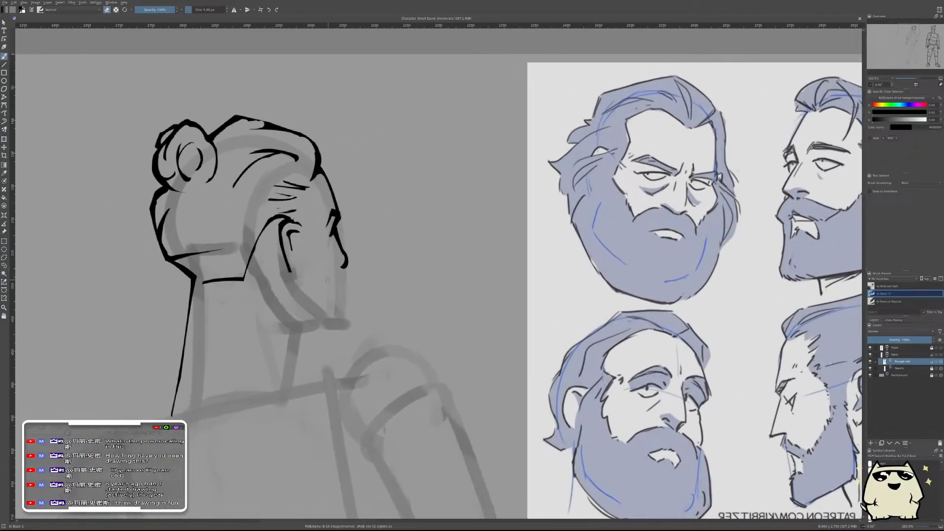
- Mirror the view back, ink a ragged beard edge from the sideburn to the moustache, and break it up with the eraser
{"action": "key", "text": "e"}
{"action": "key", "text": "m"}
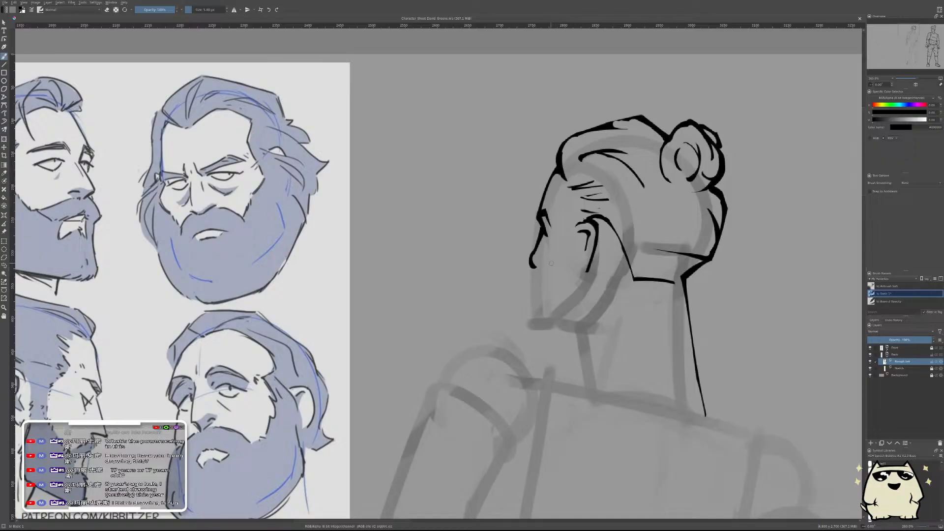
{"action": "mouse_move", "coordinate": [572, 233]}
{"action": "left_mouse_down"}
{"action": "mouse_move", "coordinate": [560, 271]}
{"action": "mouse_move", "coordinate": [545, 278]}
{"action": "left_mouse_up"}
{"action": "left_click_drag", "start_coordinate": [541, 277], "coordinate": [535, 284]}
{"action": "left_click_drag", "start_coordinate": [532, 278], "coordinate": [520, 290]}
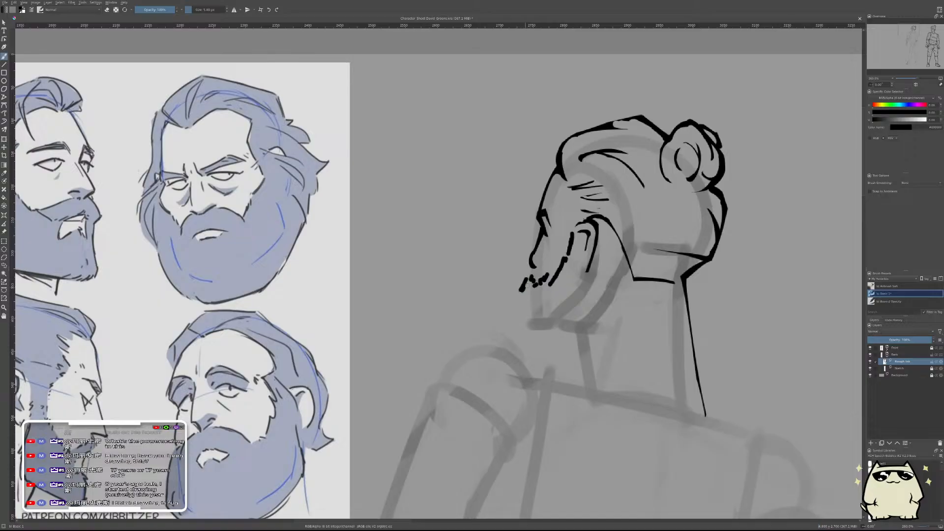
{"action": "key", "text": "e"}
{"action": "left_click_drag", "start_coordinate": [557, 267], "coordinate": [559, 278]}
{"action": "left_click_drag", "start_coordinate": [573, 240], "coordinate": [571, 248]}
- Ink a broken hairline from the temple down to the sideburn and erase the lower temple strokes
{"action": "scroll", "coordinate": [522, 281], "scroll_direction": "down", "scroll_amount": 5}
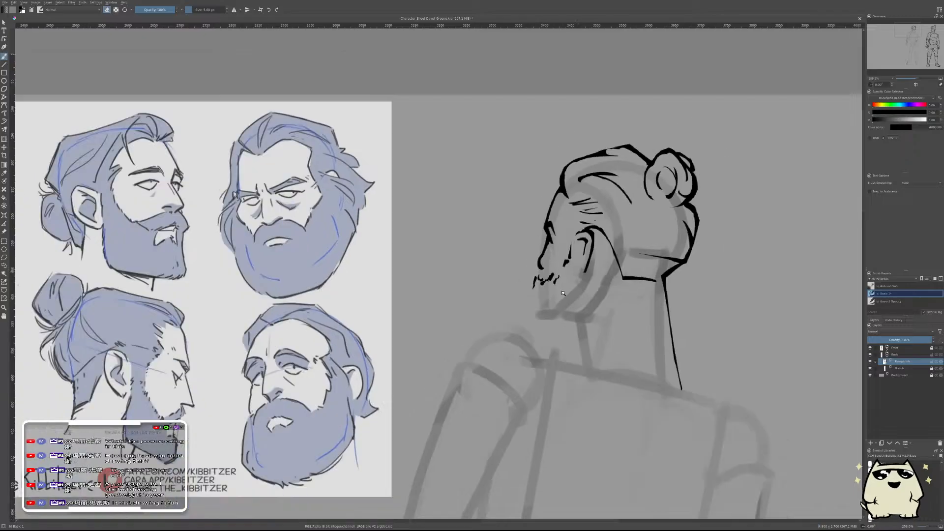
{"action": "scroll", "coordinate": [601, 254], "scroll_direction": "up", "scroll_amount": 4}
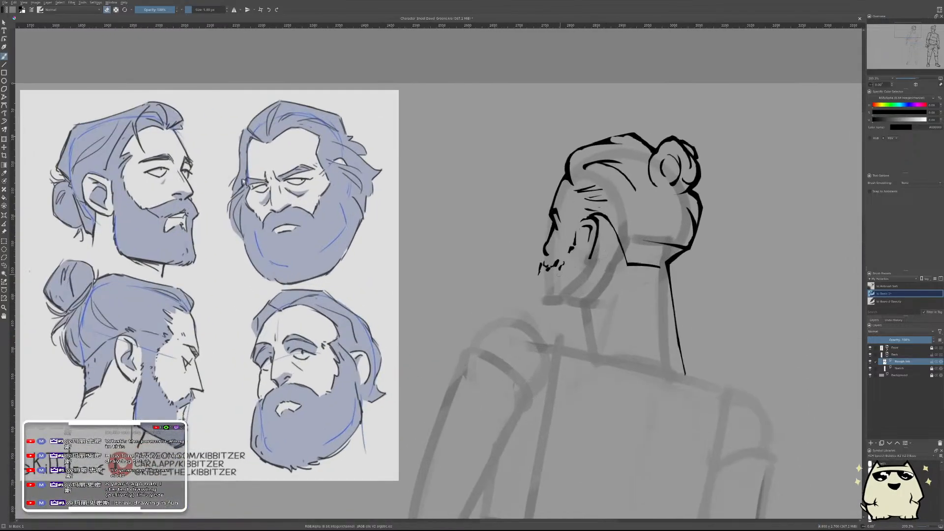
{"action": "scroll", "coordinate": [569, 281], "scroll_direction": "up", "scroll_amount": 3}
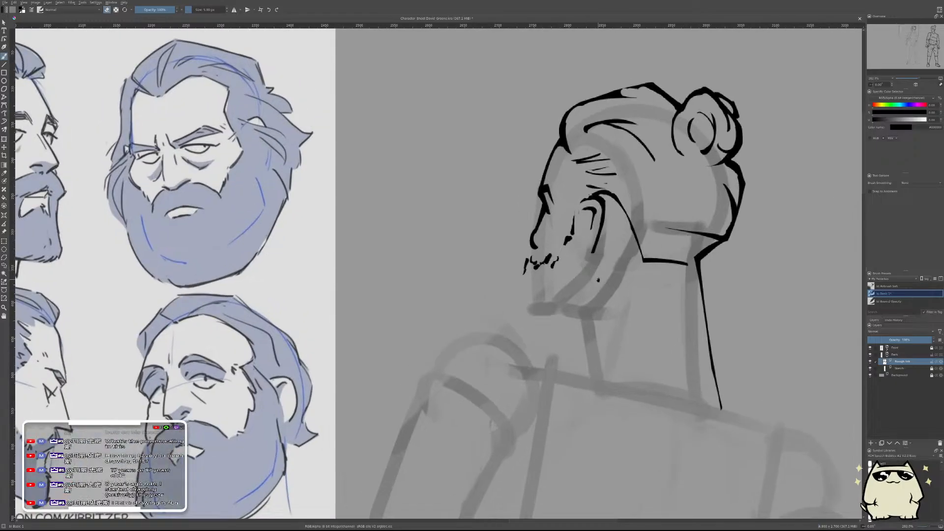
{"action": "scroll", "coordinate": [630, 277], "scroll_direction": "up", "scroll_amount": 2}
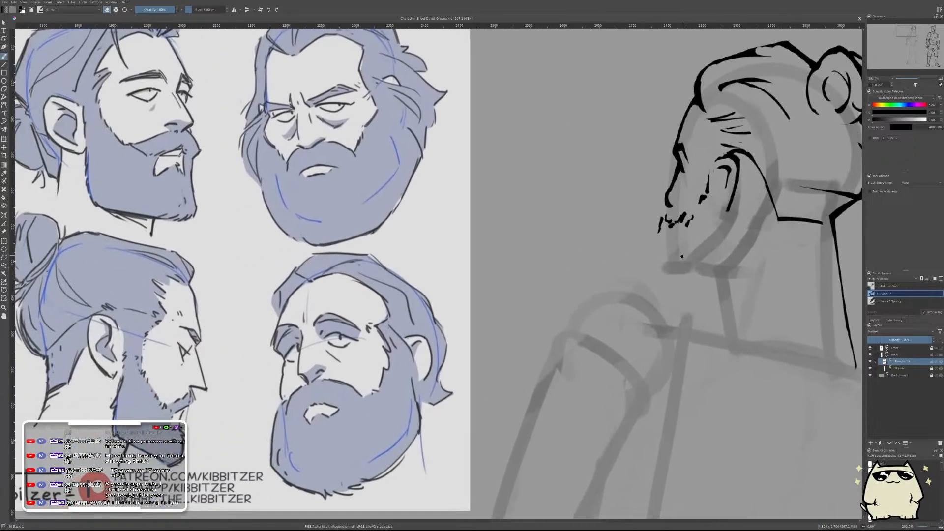
{"action": "scroll", "coordinate": [632, 276], "scroll_direction": "down", "scroll_amount": 2}
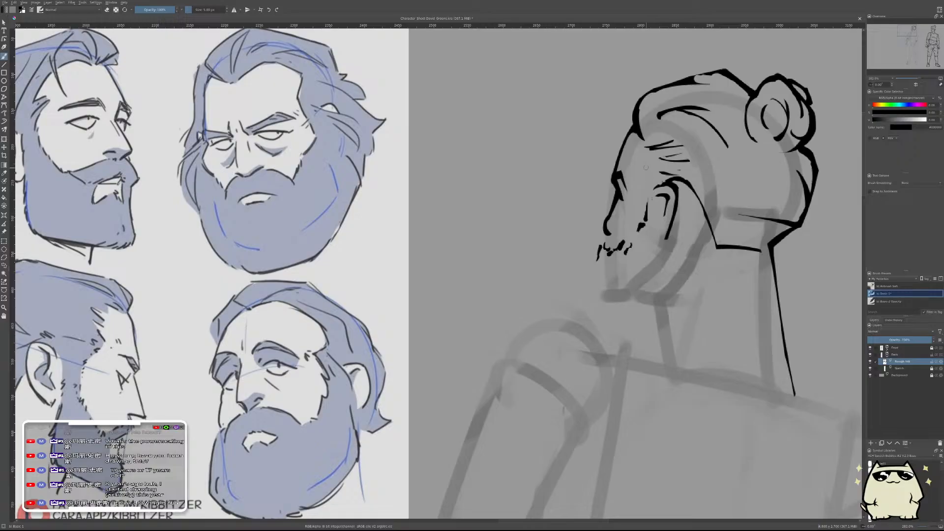
{"action": "mouse_move", "coordinate": [645, 180]}
{"action": "left_mouse_down"}
{"action": "mouse_move", "coordinate": [645, 150]}
{"action": "mouse_move", "coordinate": [645, 181]}
{"action": "left_mouse_up"}
{"action": "key", "text": "e"}
{"action": "mouse_move", "coordinate": [658, 158]}
{"action": "left_mouse_down"}
{"action": "mouse_move", "coordinate": [687, 150]}
{"action": "mouse_move", "coordinate": [645, 158]}
{"action": "mouse_move", "coordinate": [646, 193]}
{"action": "left_mouse_up"}
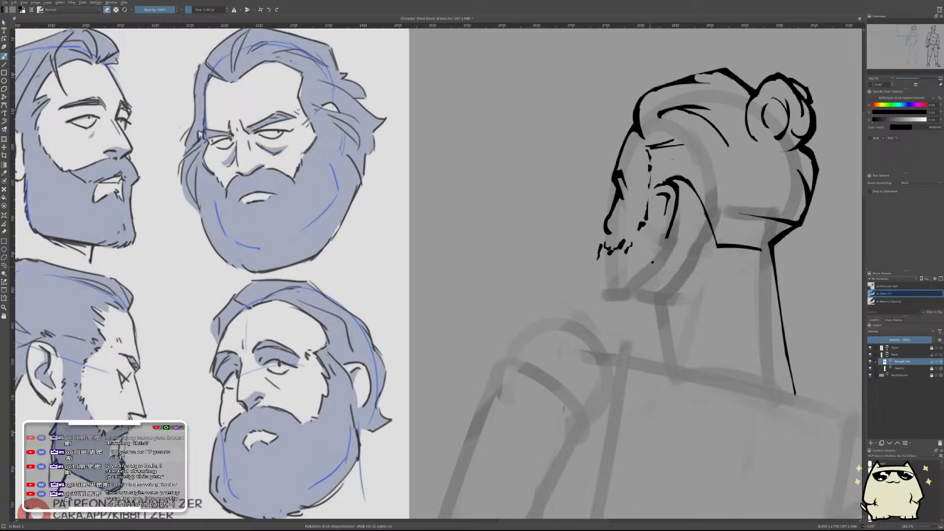
- Compare the broken hairline and beard edge with the reference heads and the front view in the mirrored view
{"action": "left_click_drag", "start_coordinate": [648, 269], "coordinate": [655, 233]}
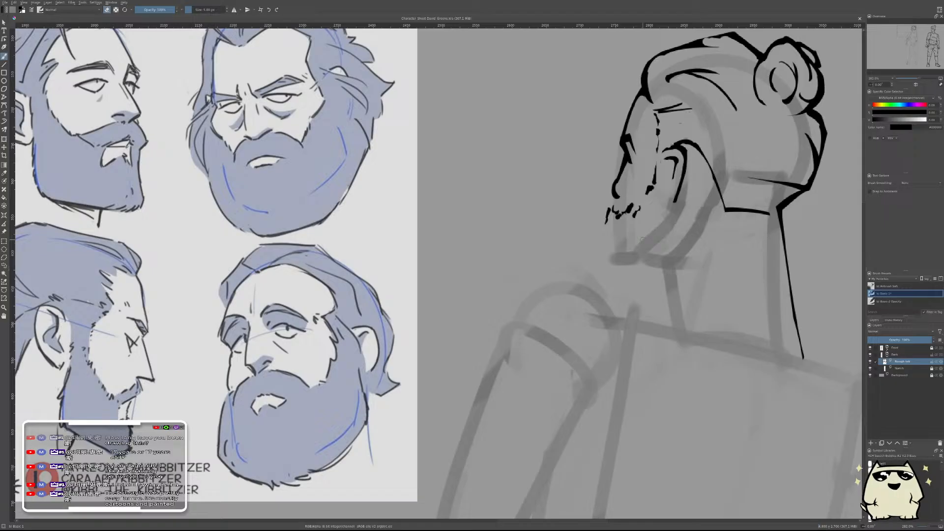
{"action": "key", "text": "m"}
{"action": "left_click_drag", "start_coordinate": [486, 277], "coordinate": [678, 329]}
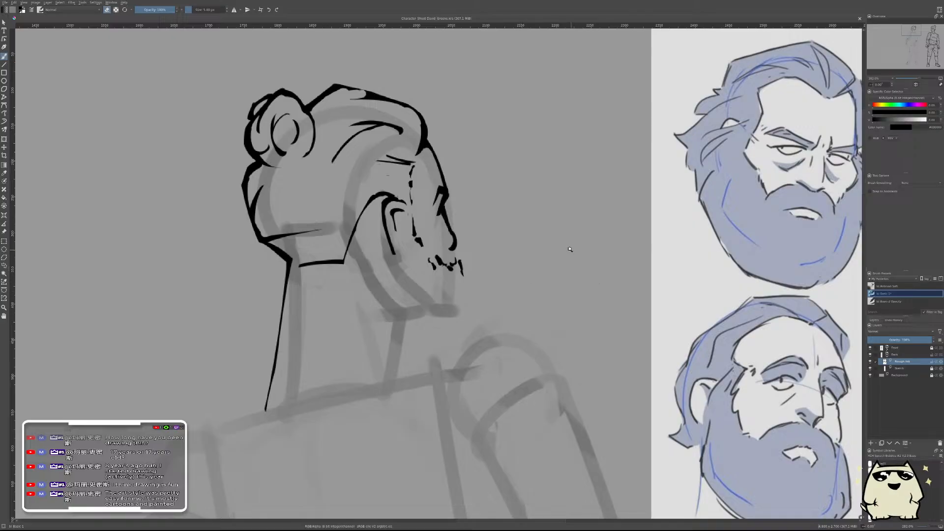
{"action": "mouse_move", "coordinate": [570, 250]}
{"action": "left_mouse_down"}
{"action": "mouse_move", "coordinate": [552, 276]}
{"action": "mouse_move", "coordinate": [611, 290]}
{"action": "mouse_move", "coordinate": [543, 291]}
{"action": "mouse_move", "coordinate": [506, 274]}
{"action": "mouse_move", "coordinate": [544, 249]}
{"action": "mouse_move", "coordinate": [543, 267]}
{"action": "left_mouse_up"}
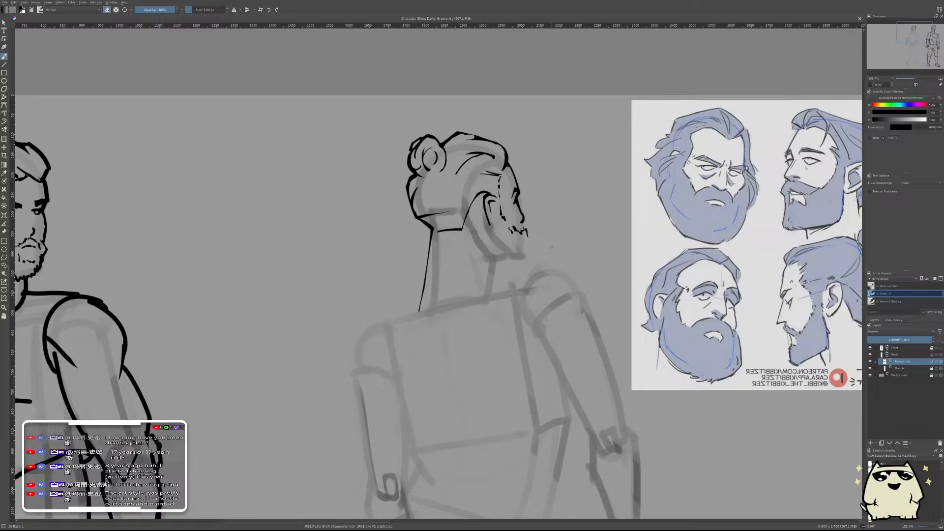
{"action": "mouse_move", "coordinate": [551, 249]}
{"action": "left_mouse_down"}
{"action": "mouse_move", "coordinate": [501, 270]}
{"action": "mouse_move", "coordinate": [493, 291]}
{"action": "mouse_move", "coordinate": [581, 249]}
{"action": "mouse_move", "coordinate": [635, 279]}
{"action": "mouse_move", "coordinate": [637, 244]}
{"action": "left_mouse_up"}
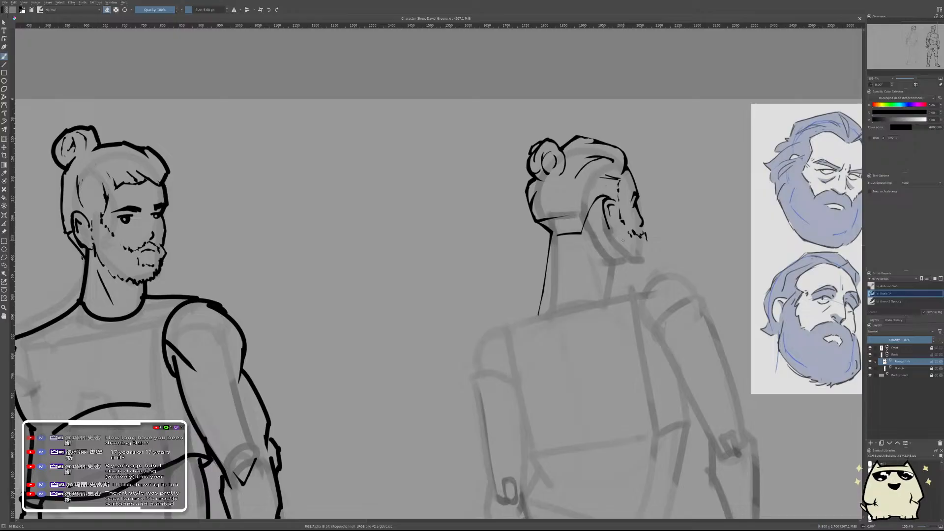
{"action": "mouse_move", "coordinate": [623, 239]}
{"action": "left_mouse_down"}
{"action": "mouse_move", "coordinate": [539, 243]}
{"action": "mouse_move", "coordinate": [540, 146]}
{"action": "left_mouse_up"}
{"action": "key", "text": "e"}
{"action": "left_click_drag", "start_coordinate": [463, 146], "coordinate": [446, 198]}
{"action": "left_click", "coordinate": [431, 205]}
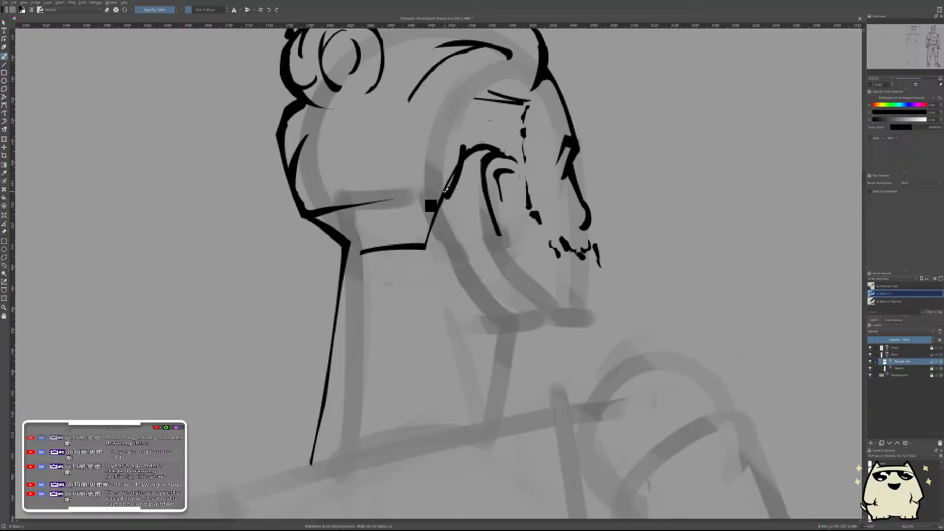
{"action": "key", "text": "ctrl+z"}
{"action": "key", "text": "ctrl+z"}
- Redraw the hairline behind the ear closer to the ear, curving into the nape line, and erase the old straight line
{"action": "key", "text": "e"}
{"action": "mouse_move", "coordinate": [465, 151]}
{"action": "left_mouse_down"}
{"action": "mouse_move", "coordinate": [434, 245]}
{"action": "mouse_move", "coordinate": [446, 238]}
{"action": "mouse_move", "coordinate": [466, 154]}
{"action": "mouse_move", "coordinate": [451, 229]}
{"action": "left_mouse_up"}
{"action": "key", "text": "e"}
{"action": "key", "text": "e"}
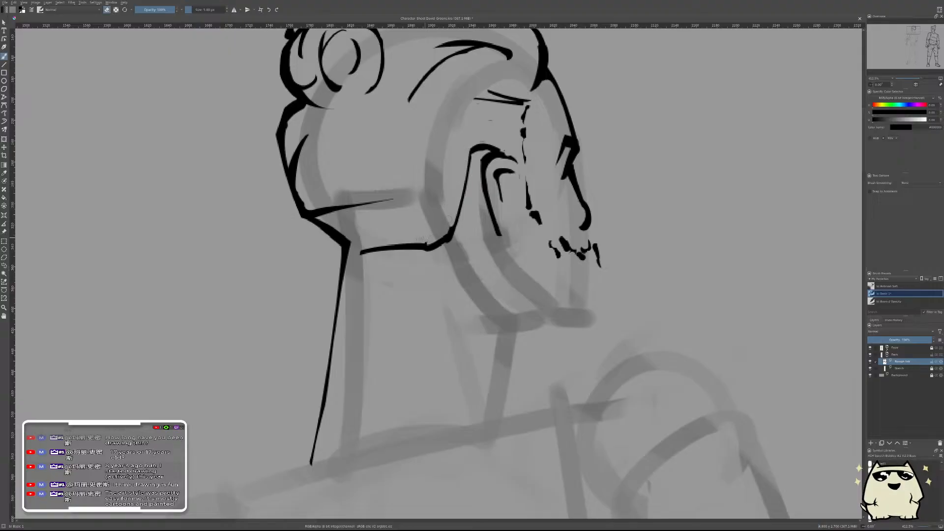
- Erase the middle of the hairline behind the ear, leaving a gap above the nape curve
{"action": "scroll", "coordinate": [534, 293], "scroll_direction": "down", "scroll_amount": 4}
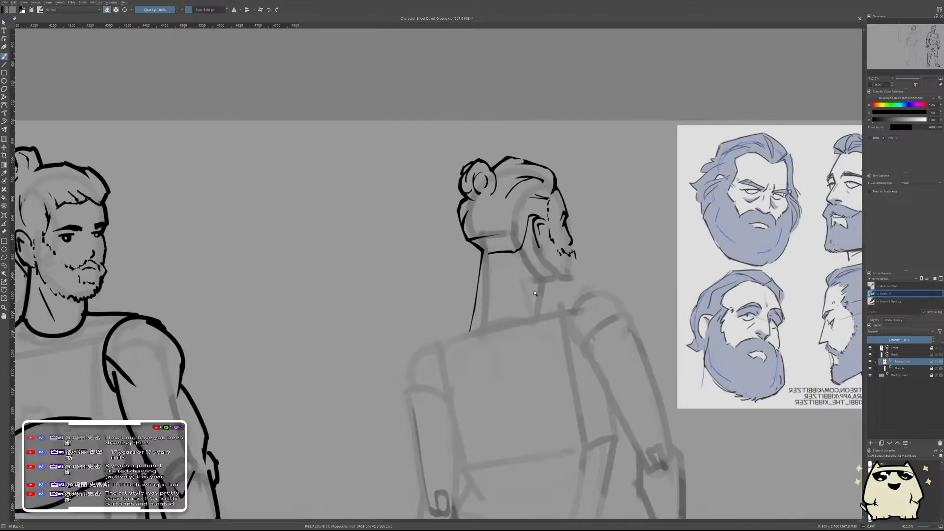
{"action": "scroll", "coordinate": [535, 293], "scroll_direction": "down", "scroll_amount": 2}
{"action": "scroll", "coordinate": [534, 275], "scroll_direction": "up", "scroll_amount": 2}
{"action": "scroll", "coordinate": [531, 246], "scroll_direction": "down", "scroll_amount": 2}
{"action": "scroll", "coordinate": [525, 200], "scroll_direction": "up", "scroll_amount": 5}
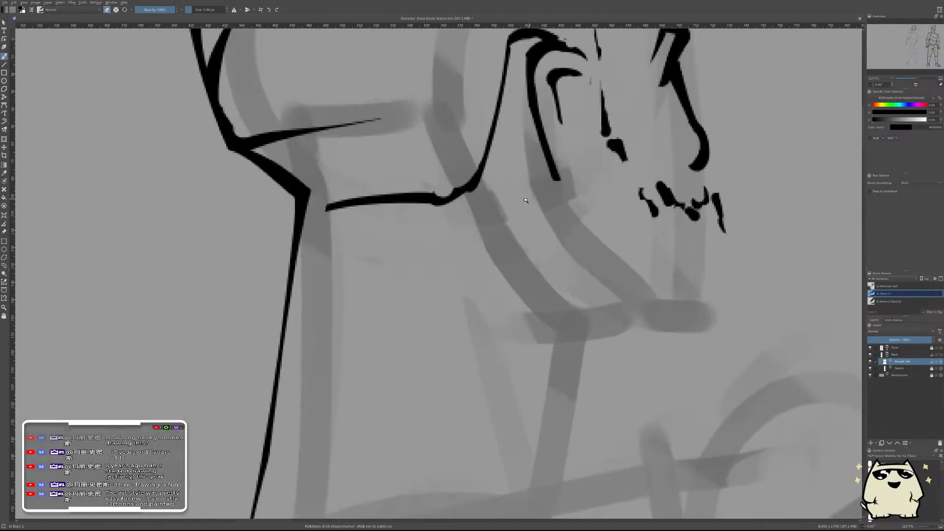
{"action": "left_click_drag", "start_coordinate": [503, 80], "coordinate": [484, 157]}
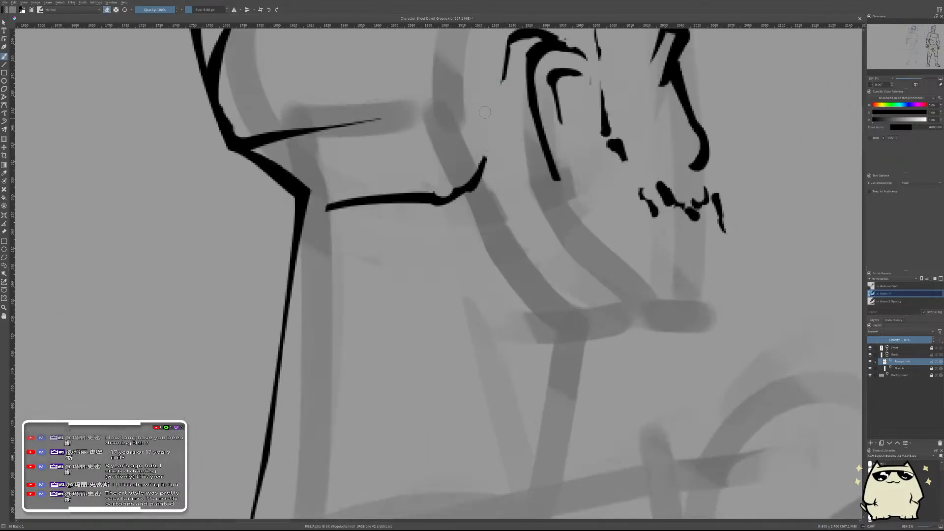
- Fill the gap in the hairline behind the ear with short tapered vertical strokes, cleaning them up with the eraser
{"action": "key", "text": "e"}
{"action": "left_click_drag", "start_coordinate": [485, 74], "coordinate": [488, 134]}
{"action": "key", "text": "ctrl+z"}
{"action": "key", "text": "e"}
{"action": "mouse_move", "coordinate": [484, 79]}
{"action": "left_mouse_down"}
{"action": "mouse_move", "coordinate": [484, 129]}
{"action": "mouse_move", "coordinate": [475, 78]}
{"action": "mouse_move", "coordinate": [486, 139]}
{"action": "left_mouse_up"}
{"action": "left_click_drag", "start_coordinate": [484, 73], "coordinate": [479, 131]}
{"action": "key", "text": "e"}
{"action": "key", "text": "e"}
{"action": "left_click_drag", "start_coordinate": [475, 96], "coordinate": [476, 136]}
{"action": "left_click_drag", "start_coordinate": [477, 95], "coordinate": [479, 138]}
- Mirror the view back and check the inked head against the whole figure, the references and the front view
{"action": "left_click_drag", "start_coordinate": [534, 156], "coordinate": [566, 246]}
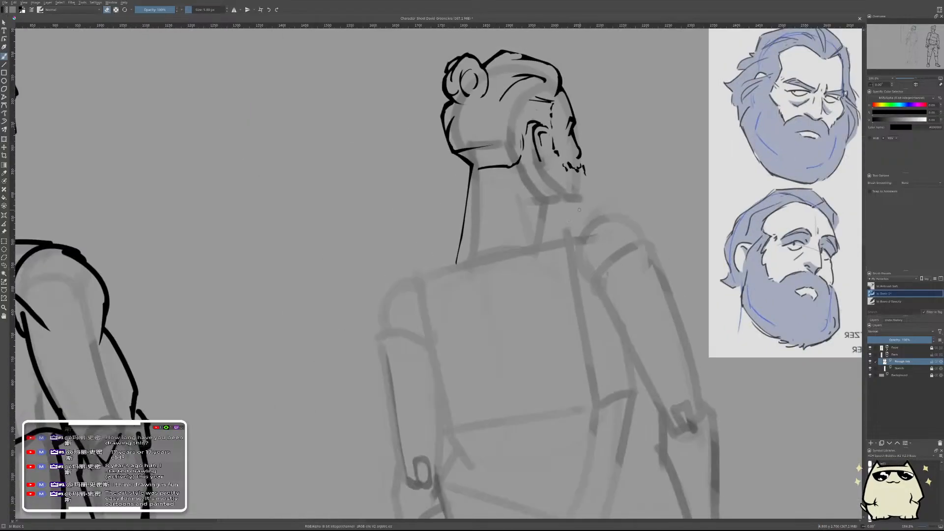
{"action": "key", "text": "m"}
{"action": "left_click_drag", "start_coordinate": [449, 239], "coordinate": [687, 307]}
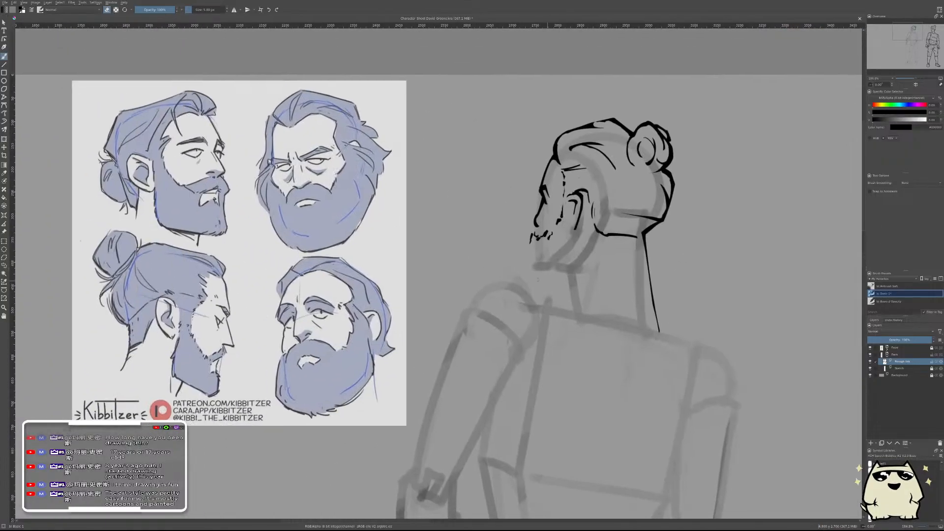
{"action": "mouse_move", "coordinate": [538, 280]}
{"action": "left_mouse_down"}
{"action": "mouse_move", "coordinate": [549, 254]}
{"action": "mouse_move", "coordinate": [546, 278]}
{"action": "left_mouse_up"}
{"action": "left_click_drag", "start_coordinate": [573, 209], "coordinate": [621, 318]}
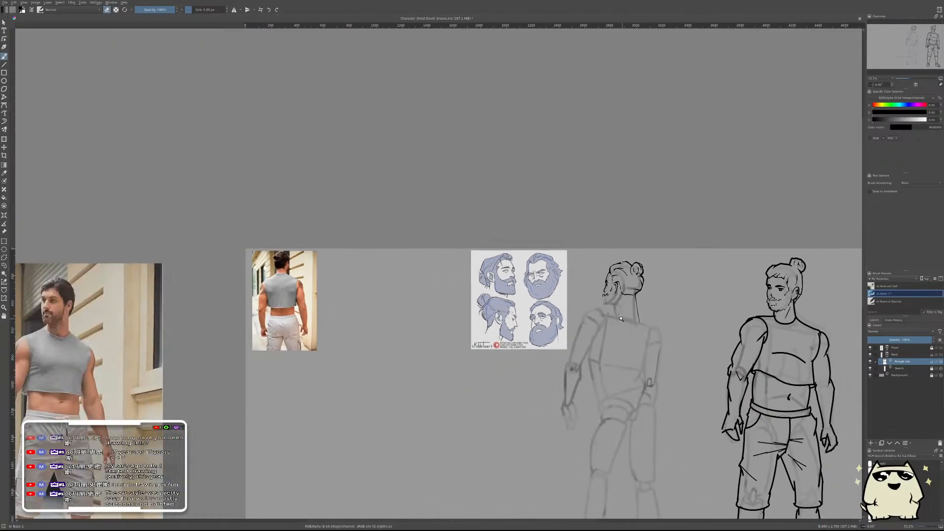
{"action": "mouse_move", "coordinate": [620, 318]}
{"action": "left_mouse_down"}
{"action": "mouse_move", "coordinate": [618, 305]}
{"action": "mouse_move", "coordinate": [619, 329]}
{"action": "left_mouse_up"}
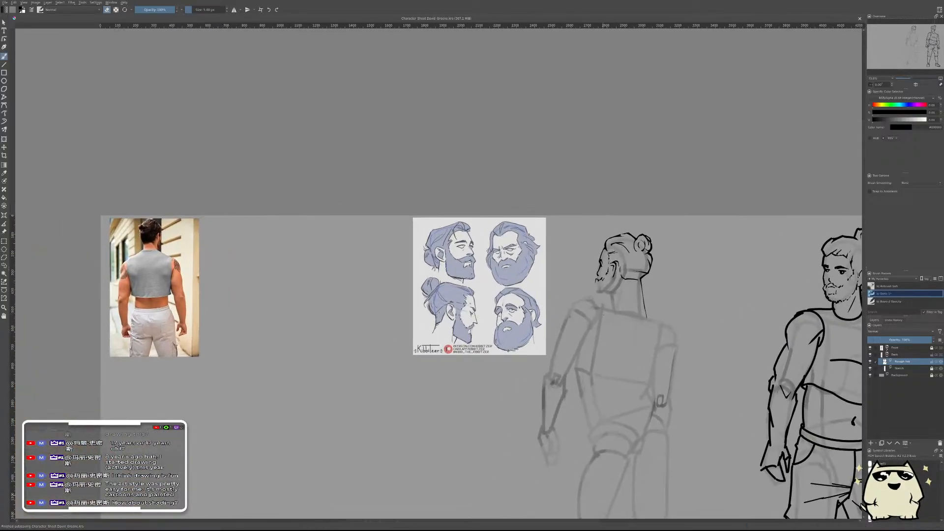
{"action": "left_click_drag", "start_coordinate": [729, 337], "coordinate": [427, 238]}
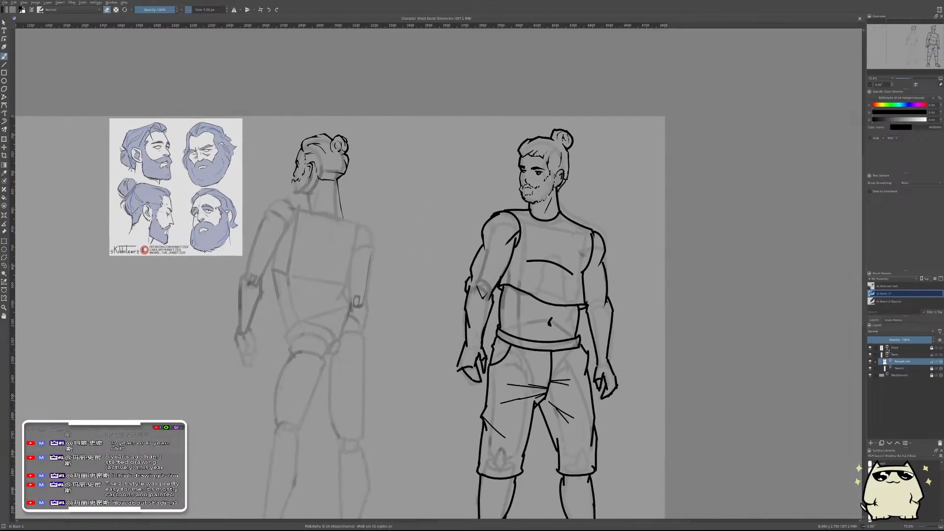
- Turn on the Halftone layer and Paint Layer 1 in the front view's layer group
{"action": "left_click", "coordinate": [886, 348]}
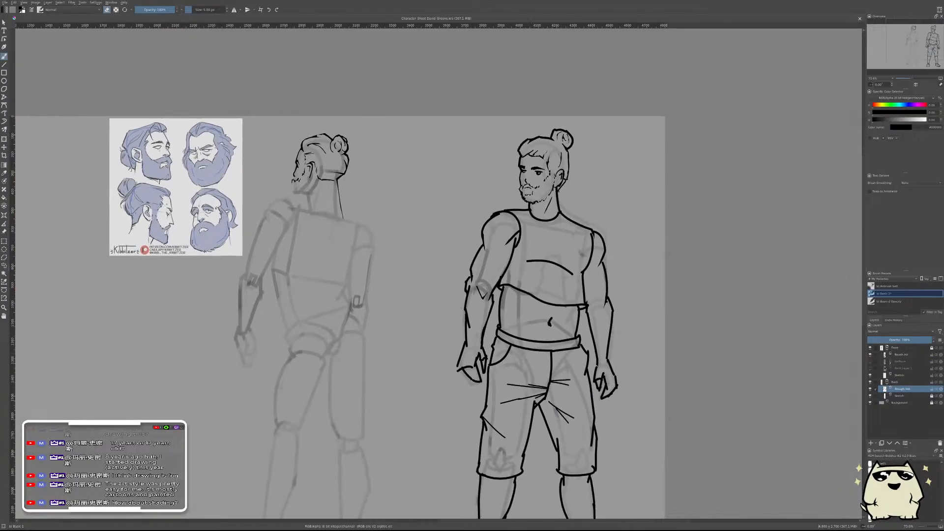
{"action": "left_click", "coordinate": [870, 361]}
{"action": "left_click", "coordinate": [870, 368]}
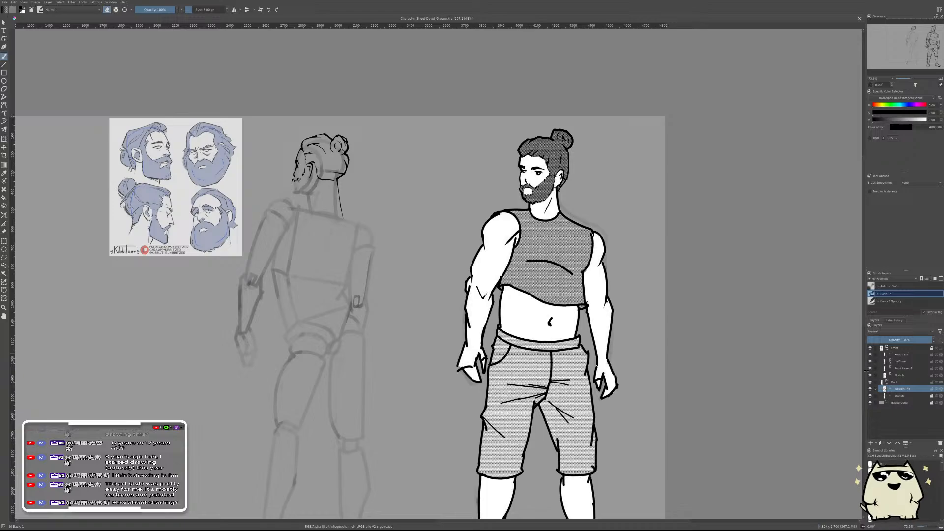
{"action": "scroll", "coordinate": [600, 290], "scroll_direction": "up", "scroll_amount": 2}
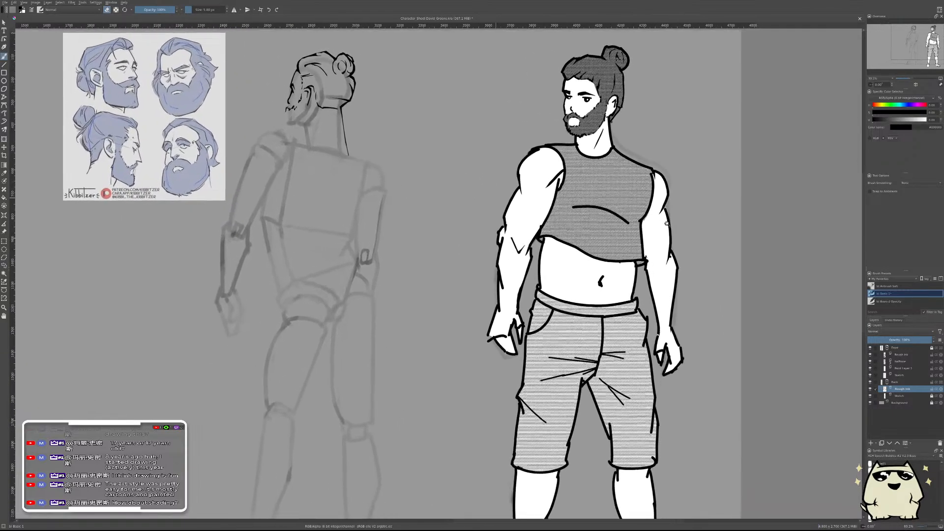
{"action": "scroll", "coordinate": [611, 198], "scroll_direction": "up", "scroll_amount": 3}
{"action": "scroll", "coordinate": [611, 198], "scroll_direction": "down", "scroll_amount": 1}
{"action": "left_click_drag", "start_coordinate": [611, 198], "coordinate": [628, 378]}
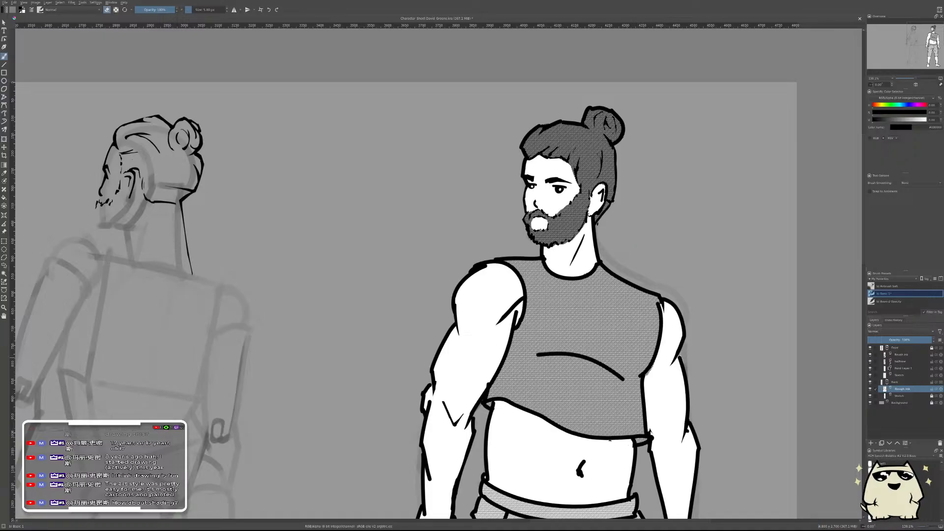
- Compare the front view with the halftone filter mask off and on, and examine its dot pattern up close
{"action": "key", "text": "ctrl+z"}
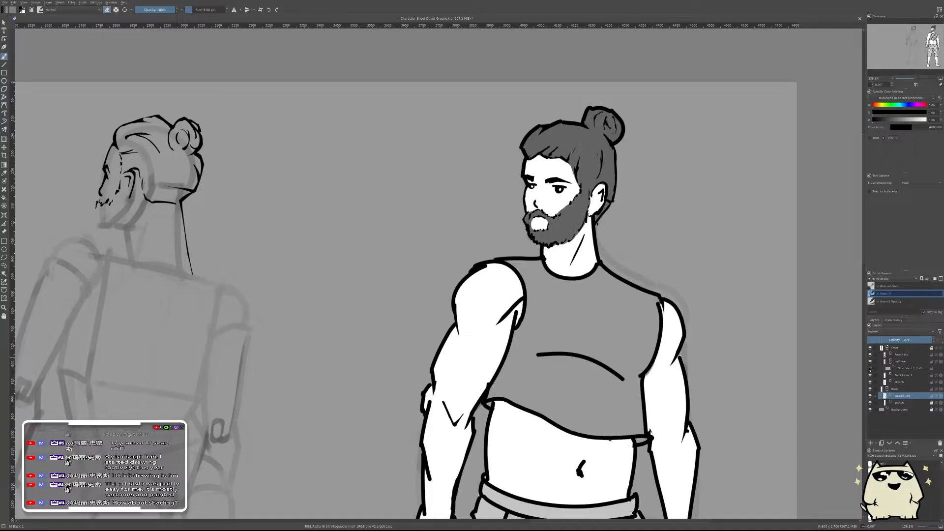
{"action": "left_click", "coordinate": [870, 368]}
{"action": "left_click", "coordinate": [890, 362]}
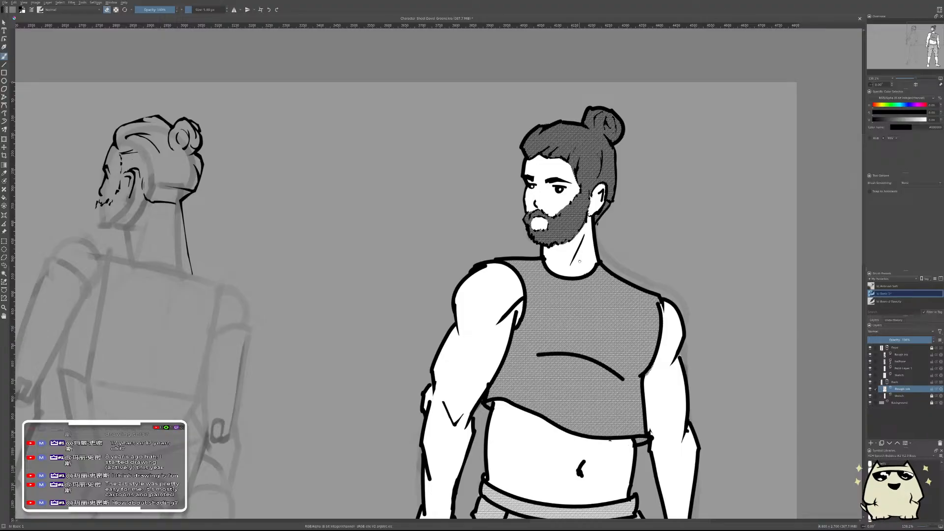
{"action": "scroll", "coordinate": [565, 238], "scroll_direction": "up", "scroll_amount": 5}
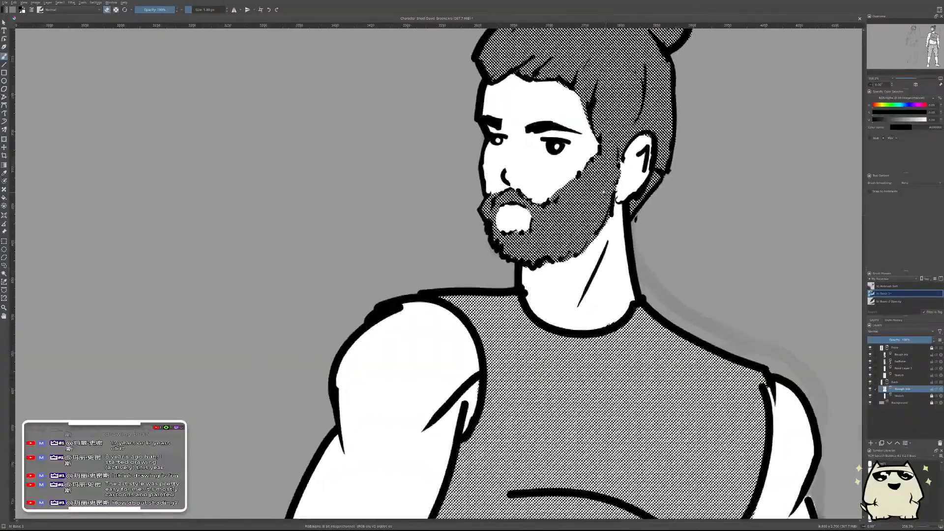
{"action": "scroll", "coordinate": [565, 239], "scroll_direction": "down", "scroll_amount": 2}
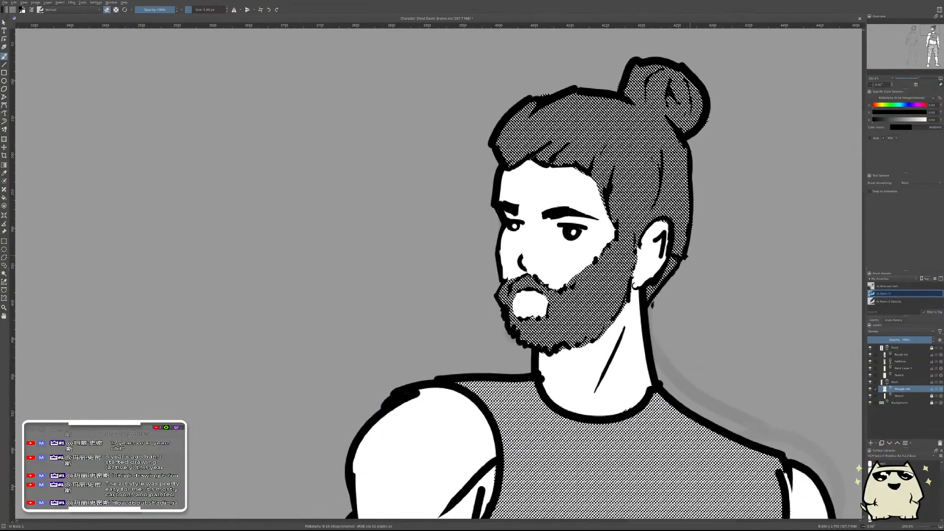
{"action": "scroll", "coordinate": [714, 248], "scroll_direction": "down", "scroll_amount": 6}
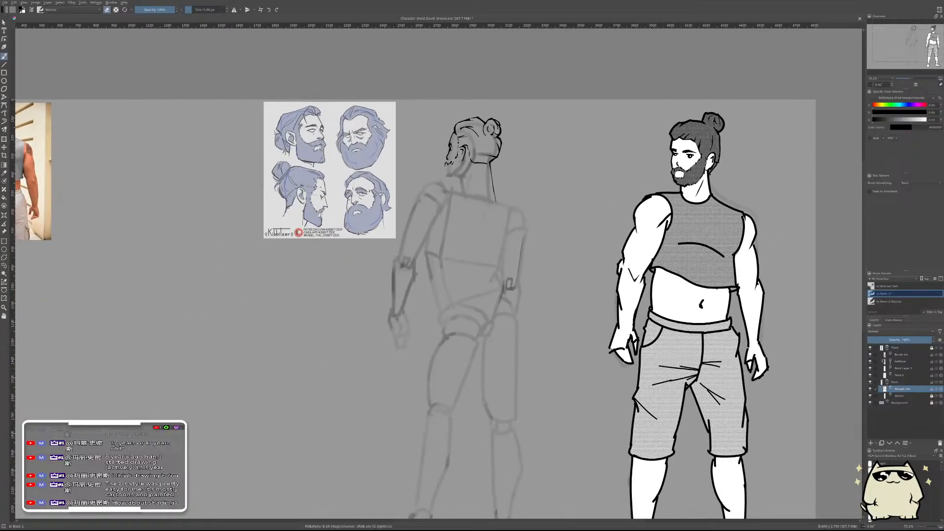
{"action": "left_click", "coordinate": [884, 348]}
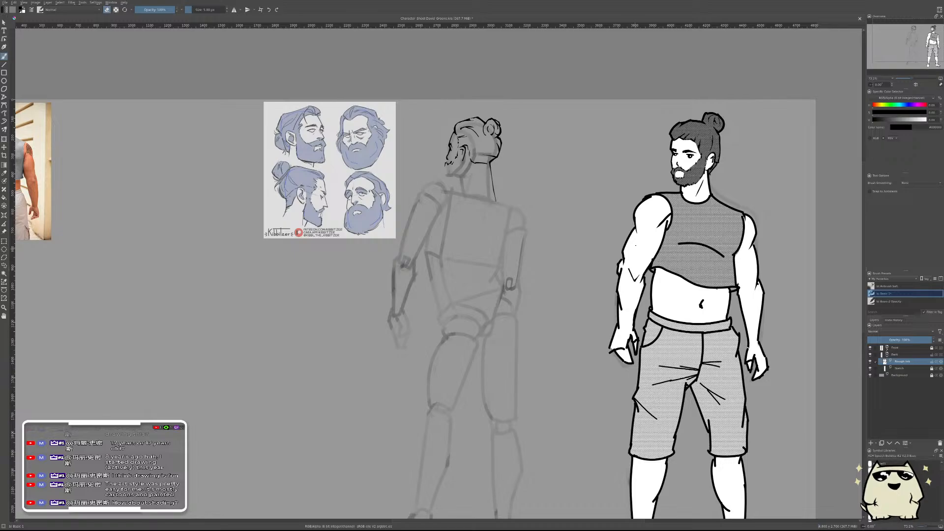
- Mirror the view and compare the inked back-view head with the shaded front view and the bearded head references
{"action": "key", "text": "m"}
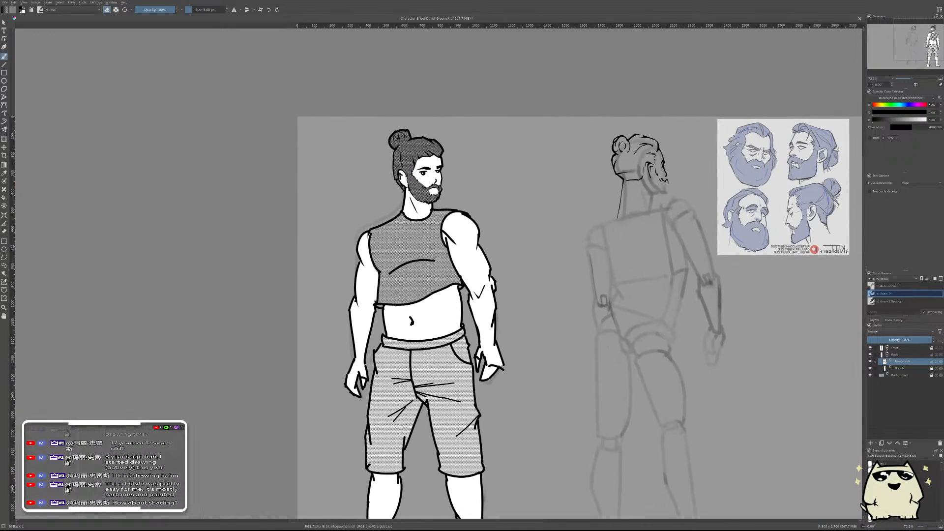
{"action": "left_click_drag", "start_coordinate": [583, 338], "coordinate": [579, 312]}
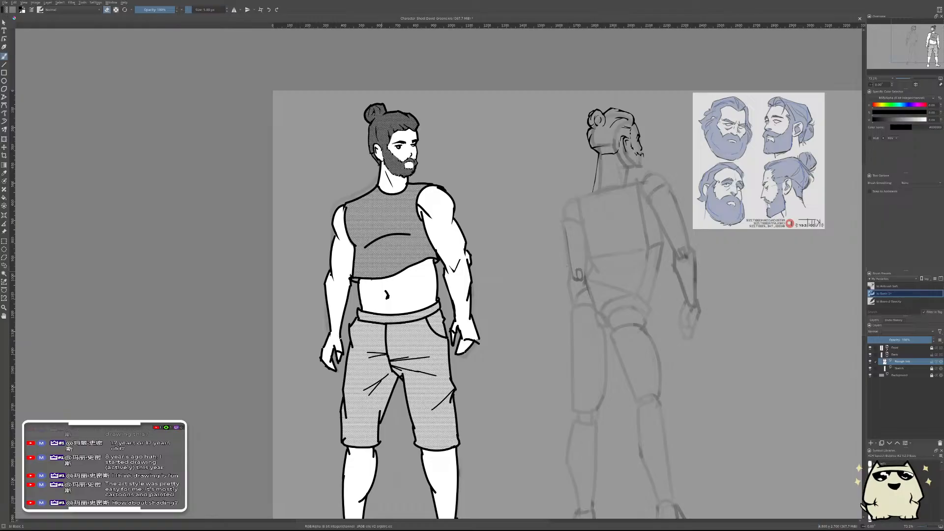
{"action": "left_click_drag", "start_coordinate": [552, 295], "coordinate": [450, 287]}
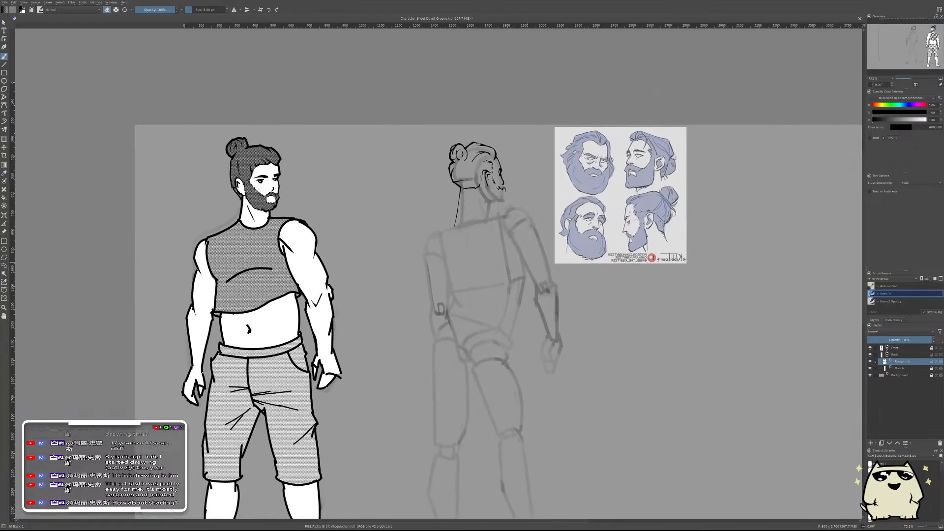
{"action": "key", "text": "m"}
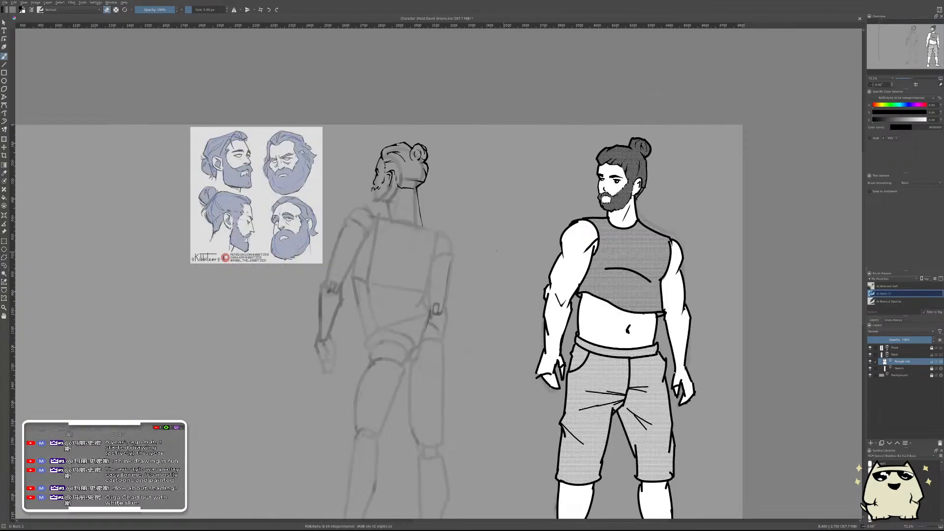
{"action": "key", "text": "m"}
{"action": "scroll", "coordinate": [556, 225], "scroll_direction": "up", "scroll_amount": 4}
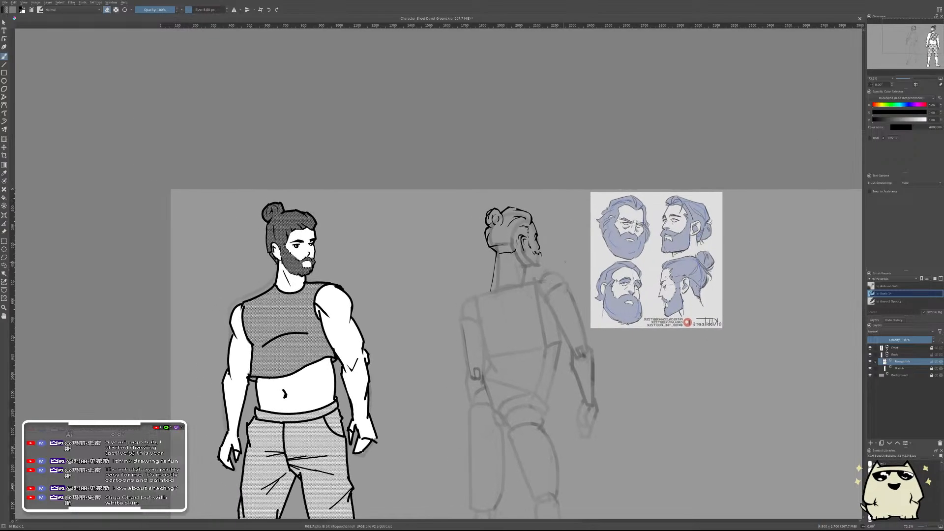
{"action": "scroll", "coordinate": [556, 226], "scroll_direction": "down", "scroll_amount": 4}
{"action": "scroll", "coordinate": [553, 241], "scroll_direction": "up", "scroll_amount": 3}
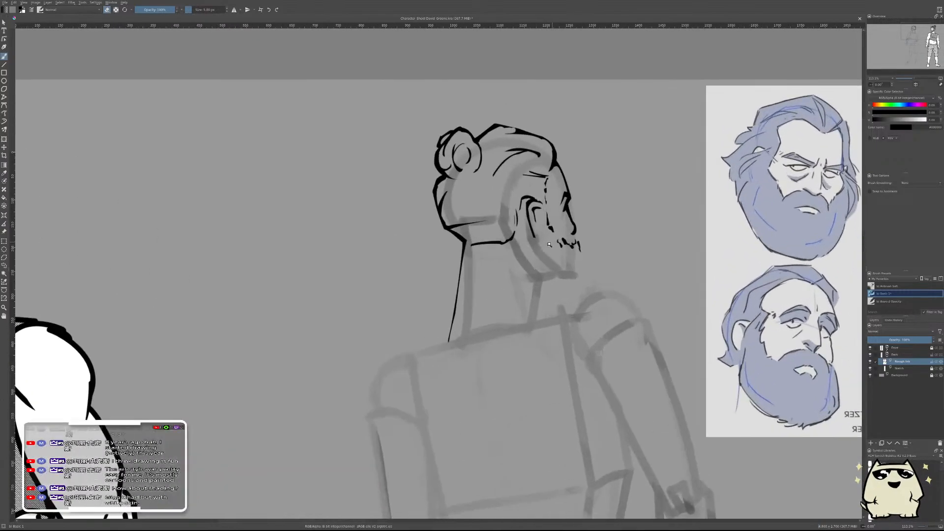
{"action": "scroll", "coordinate": [550, 263], "scroll_direction": "down", "scroll_amount": 3}
{"action": "scroll", "coordinate": [550, 263], "scroll_direction": "up", "scroll_amount": 3}
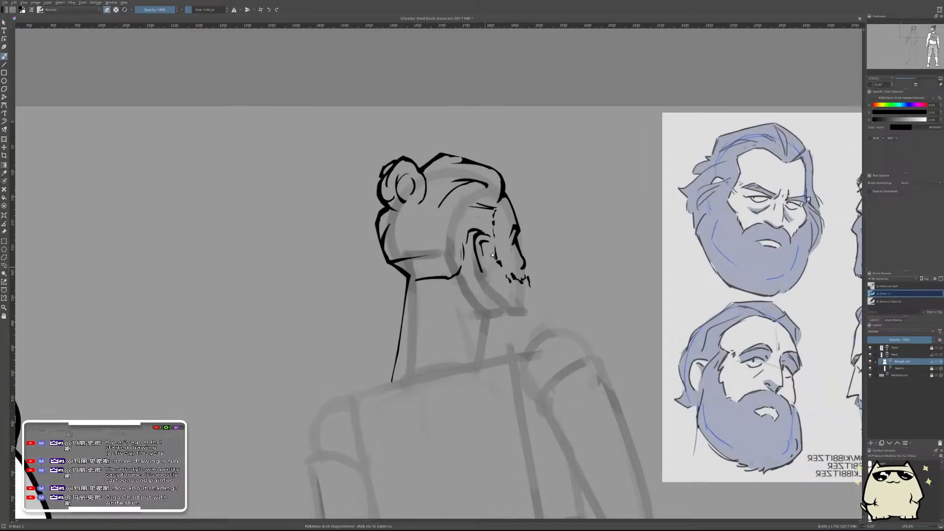
{"action": "scroll", "coordinate": [485, 265], "scroll_direction": "up", "scroll_amount": 2}
{"action": "scroll", "coordinate": [486, 265], "scroll_direction": "up", "scroll_amount": 1}
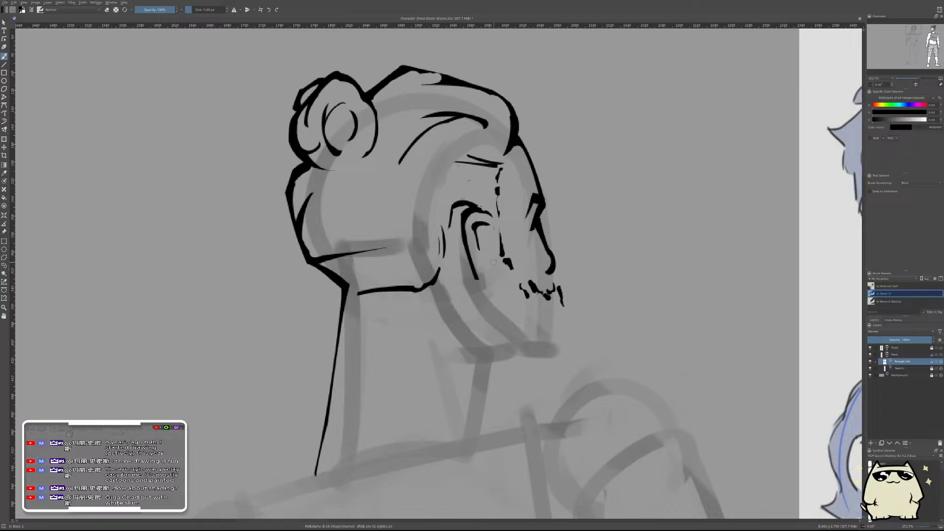
{"action": "scroll", "coordinate": [494, 263], "scroll_direction": "down", "scroll_amount": 6}
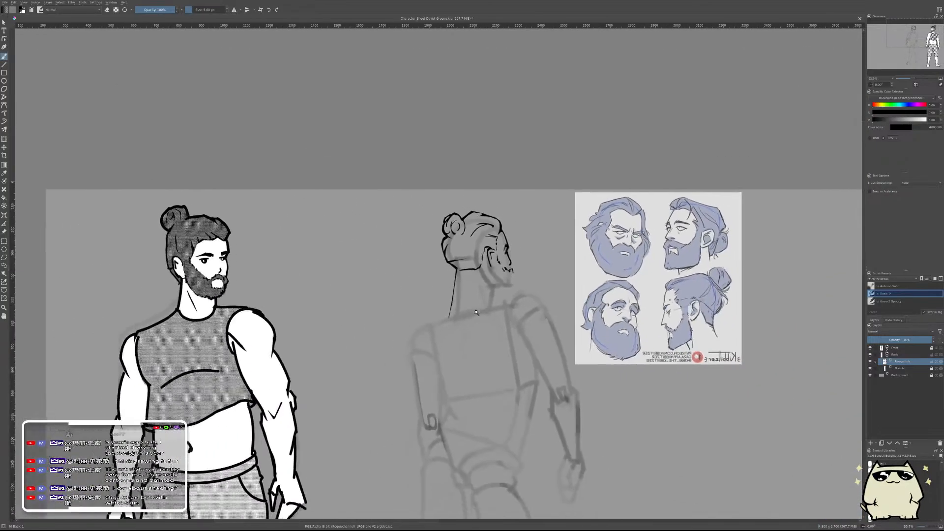
{"action": "scroll", "coordinate": [474, 319], "scroll_direction": "down", "scroll_amount": 1}
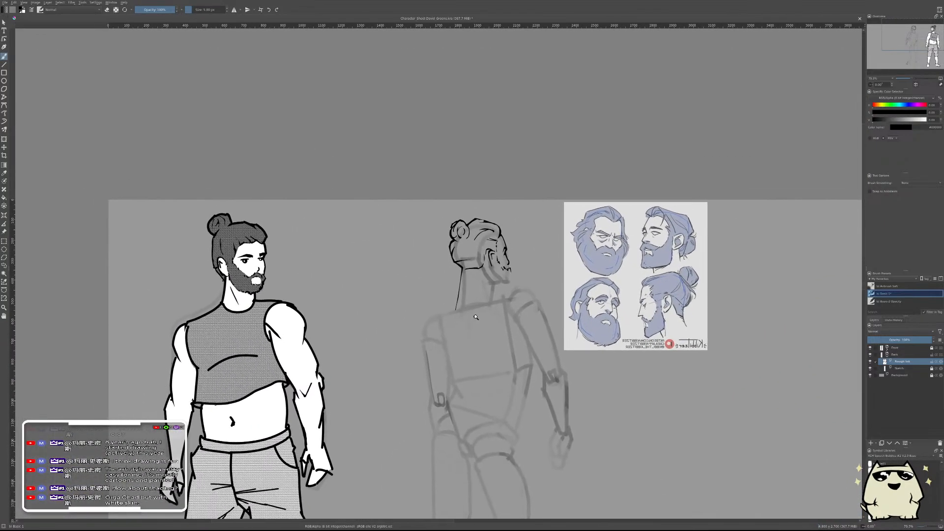
{"action": "scroll", "coordinate": [476, 317], "scroll_direction": "down", "scroll_amount": 1}
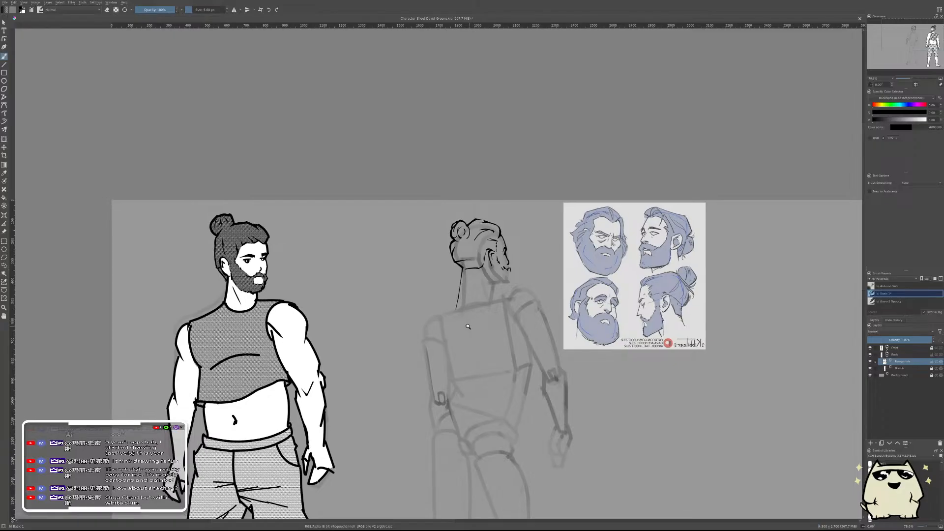
{"action": "scroll", "coordinate": [464, 324], "scroll_direction": "up", "scroll_amount": 2}
{"action": "scroll", "coordinate": [470, 330], "scroll_direction": "down", "scroll_amount": 4}
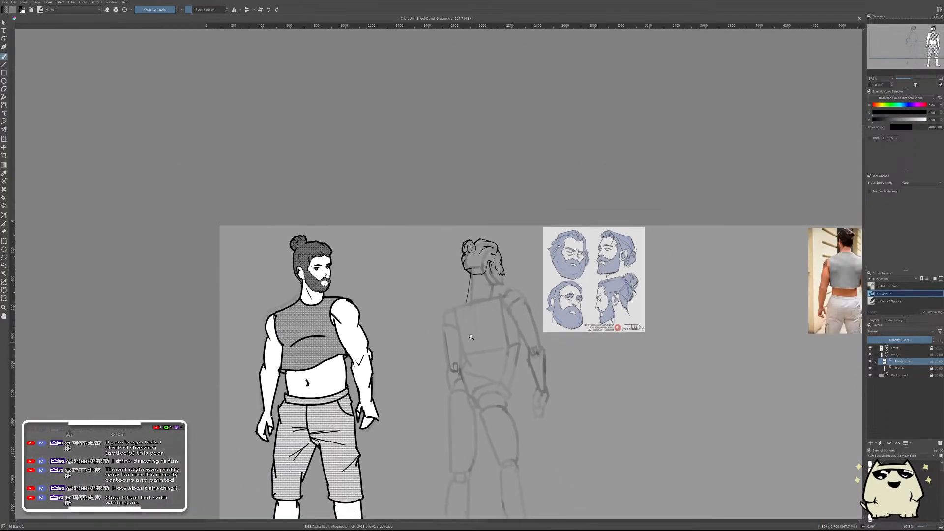
{"action": "scroll", "coordinate": [472, 334], "scroll_direction": "up", "scroll_amount": 3}
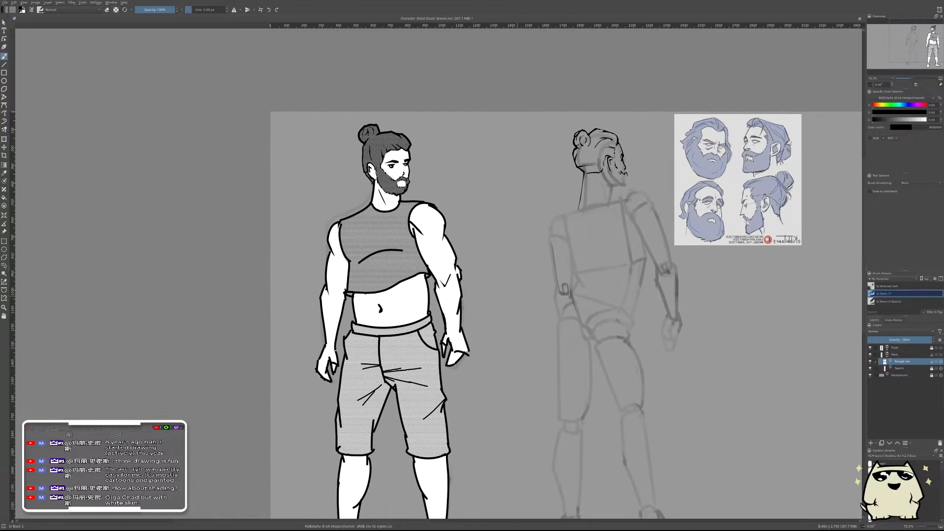
{"action": "scroll", "coordinate": [529, 299], "scroll_direction": "down", "scroll_amount": 2}
{"action": "scroll", "coordinate": [521, 314], "scroll_direction": "up", "scroll_amount": 2}
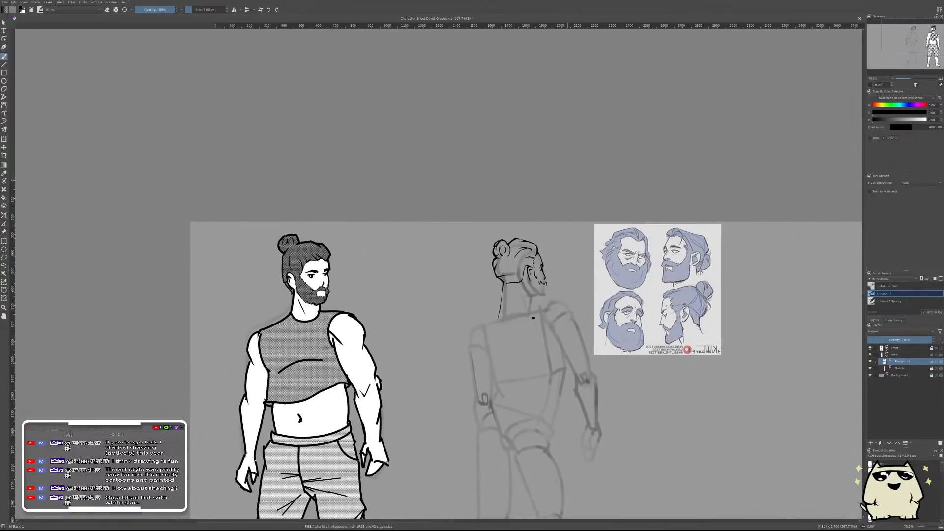
- Ink the beard's rear edge from below the ear down along the jaw with short ragged strokes, trimming them with the eraser
{"action": "scroll", "coordinate": [519, 326], "scroll_direction": "up", "scroll_amount": 2}
{"action": "scroll", "coordinate": [496, 295], "scroll_direction": "up", "scroll_amount": 2}
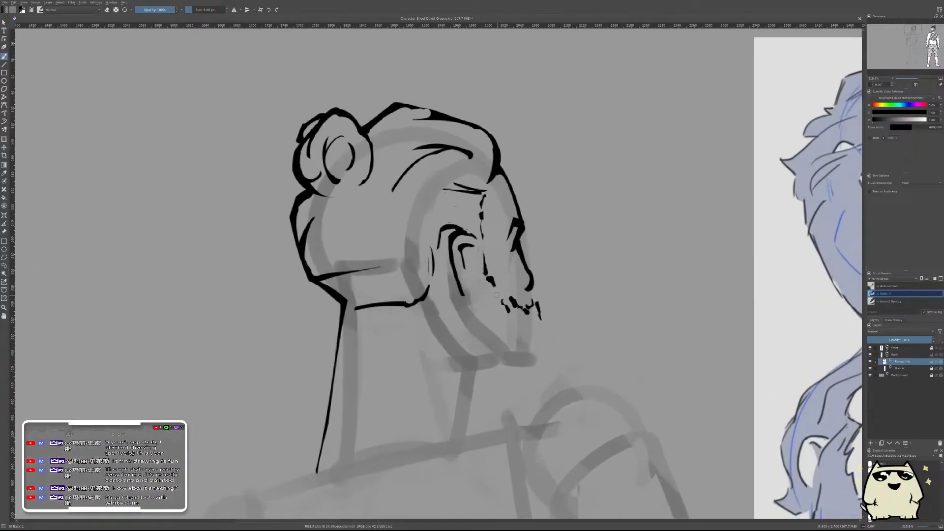
{"action": "mouse_move", "coordinate": [475, 252]}
{"action": "left_mouse_down"}
{"action": "mouse_move", "coordinate": [476, 304]}
{"action": "mouse_move", "coordinate": [497, 347]}
{"action": "mouse_move", "coordinate": [487, 344]}
{"action": "mouse_move", "coordinate": [503, 349]}
{"action": "mouse_move", "coordinate": [489, 321]}
{"action": "mouse_move", "coordinate": [500, 349]}
{"action": "mouse_move", "coordinate": [497, 330]}
{"action": "left_mouse_up"}
{"action": "key", "text": "e"}
{"action": "key", "text": "e"}
{"action": "key", "text": "e"}
{"action": "key", "text": "e"}
{"action": "key", "text": "e"}
{"action": "key", "text": "e"}
{"action": "key", "text": "e"}
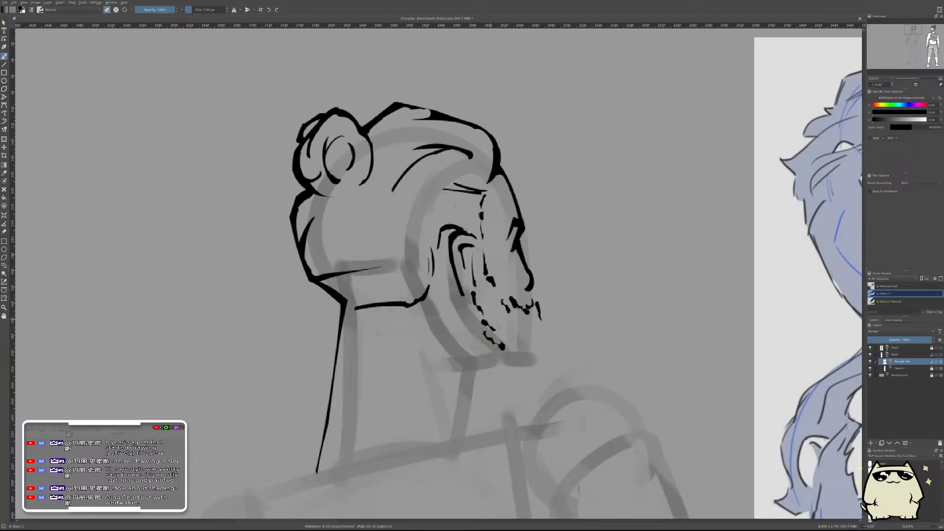
- Ink the bottom of the beard below the sketched chin as a short bumpy curve
{"action": "left_click_drag", "start_coordinate": [544, 360], "coordinate": [445, 341]}
{"action": "key", "text": "e"}
{"action": "mouse_move", "coordinate": [380, 351]}
{"action": "left_mouse_down"}
{"action": "mouse_move", "coordinate": [405, 363]}
{"action": "mouse_move", "coordinate": [397, 357]}
{"action": "mouse_move", "coordinate": [429, 352]}
{"action": "mouse_move", "coordinate": [384, 354]}
{"action": "mouse_move", "coordinate": [433, 350]}
{"action": "left_mouse_up"}
{"action": "key", "text": "e"}
- Ink the front edge of the neck as a thin, nearly vertical line from below the ear towards the shoulders, and mirror the view back
{"action": "scroll", "coordinate": [459, 322], "scroll_direction": "down", "scroll_amount": 5}
{"action": "scroll", "coordinate": [471, 315], "scroll_direction": "up", "scroll_amount": 3}
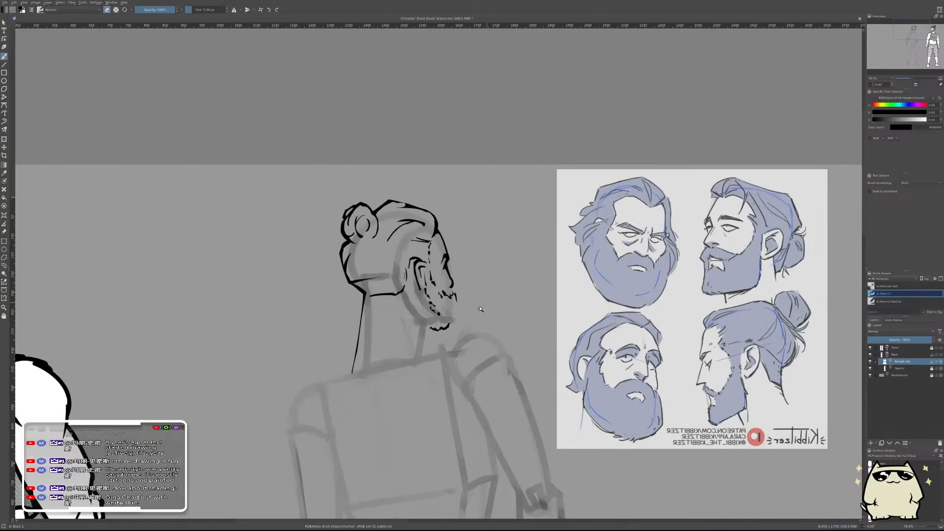
{"action": "scroll", "coordinate": [469, 304], "scroll_direction": "up", "scroll_amount": 2}
{"action": "scroll", "coordinate": [469, 305], "scroll_direction": "down", "scroll_amount": 2}
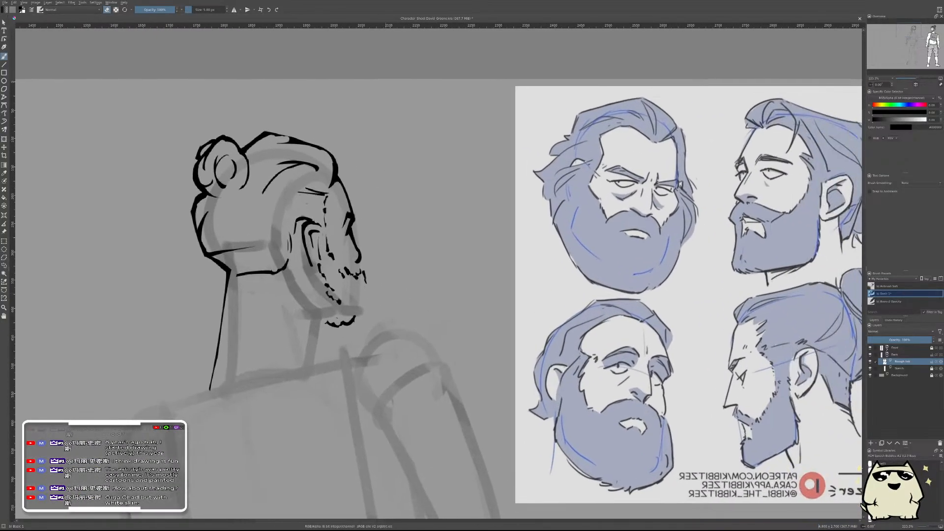
{"action": "scroll", "coordinate": [418, 315], "scroll_direction": "up", "scroll_amount": 5}
{"action": "scroll", "coordinate": [378, 317], "scroll_direction": "left", "scroll_amount": 3}
{"action": "key", "text": "e"}
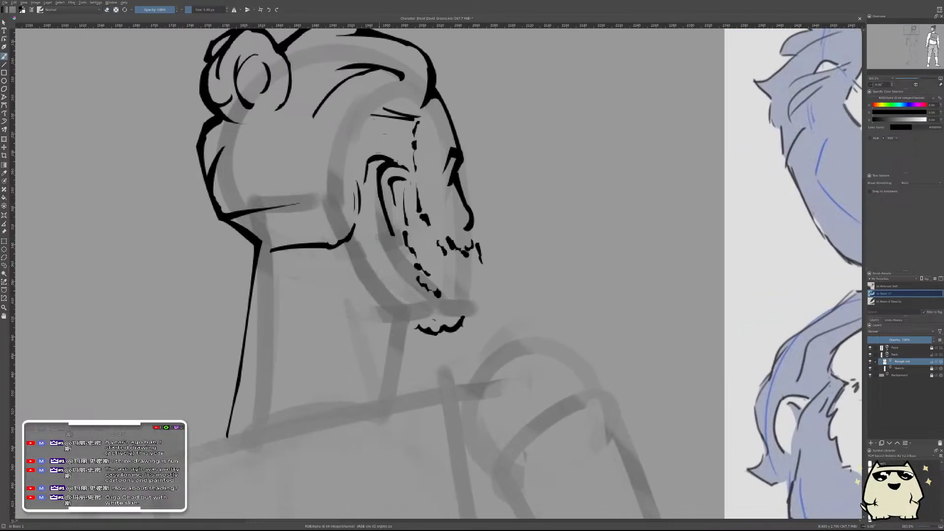
{"action": "left_click_drag", "start_coordinate": [376, 237], "coordinate": [381, 375]}
{"action": "key", "text": "e"}
{"action": "left_click_drag", "start_coordinate": [378, 238], "coordinate": [380, 377]}
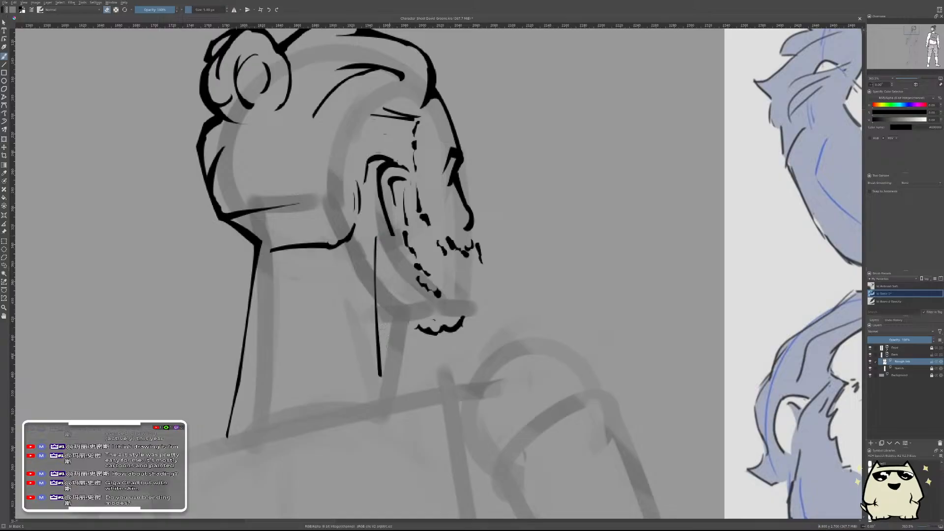
{"action": "left_click_drag", "start_coordinate": [403, 330], "coordinate": [419, 343]}
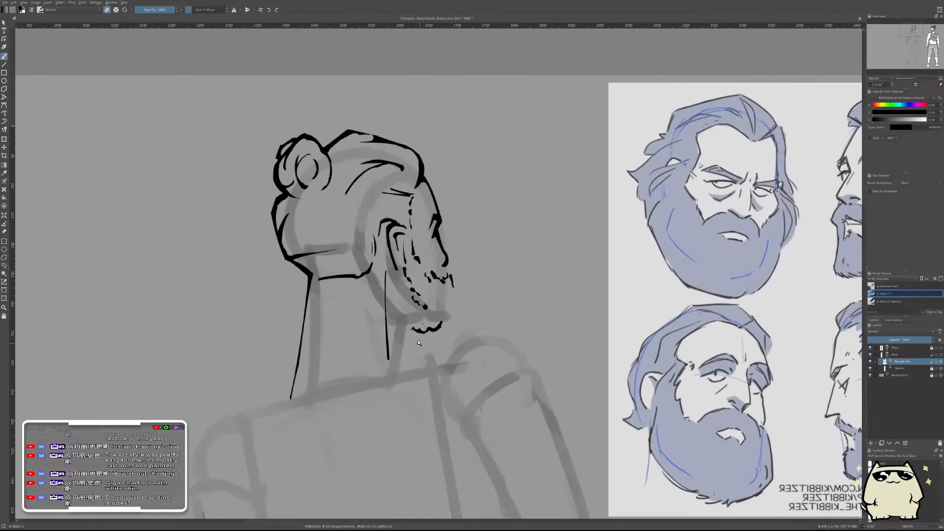
{"action": "key", "text": "m"}
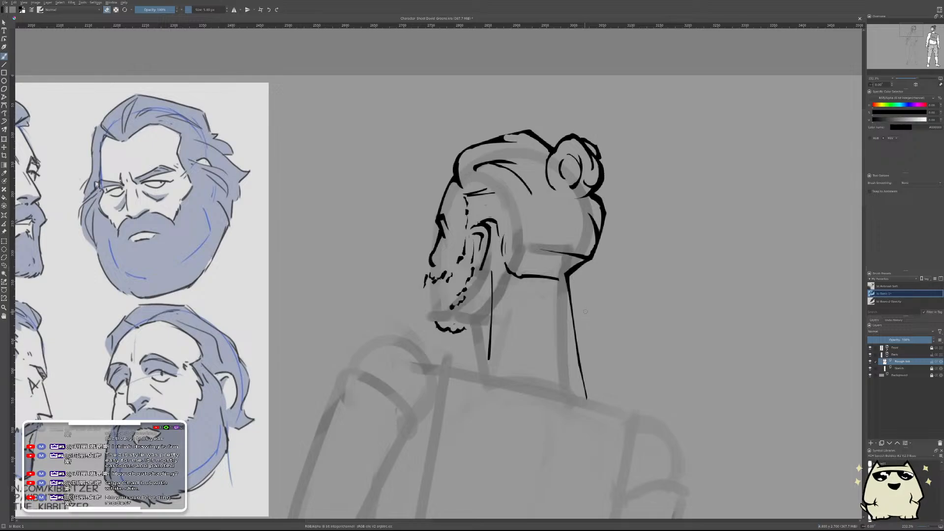
- Expand the front view's layer group and toggle its halftone filter mask to compare flat grey with dotted shading
{"action": "left_click", "coordinate": [886, 348]}
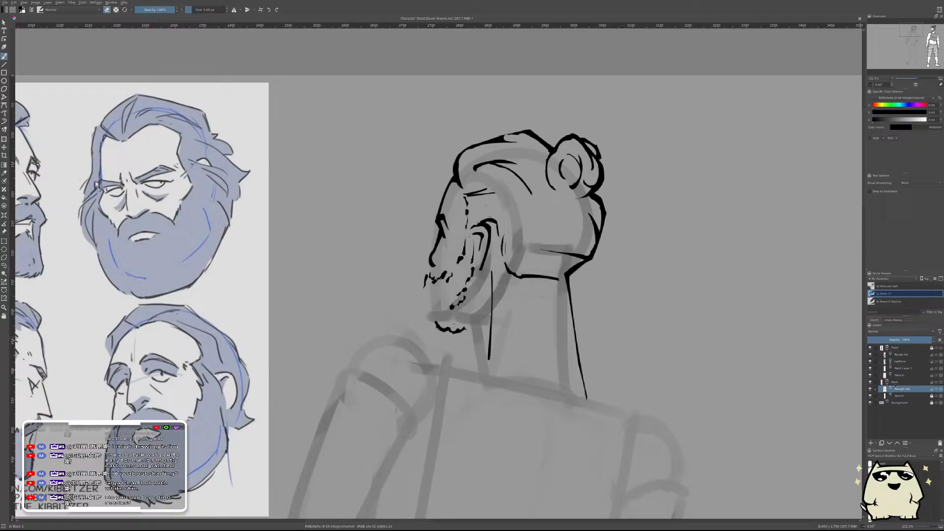
{"action": "left_click", "coordinate": [891, 364]}
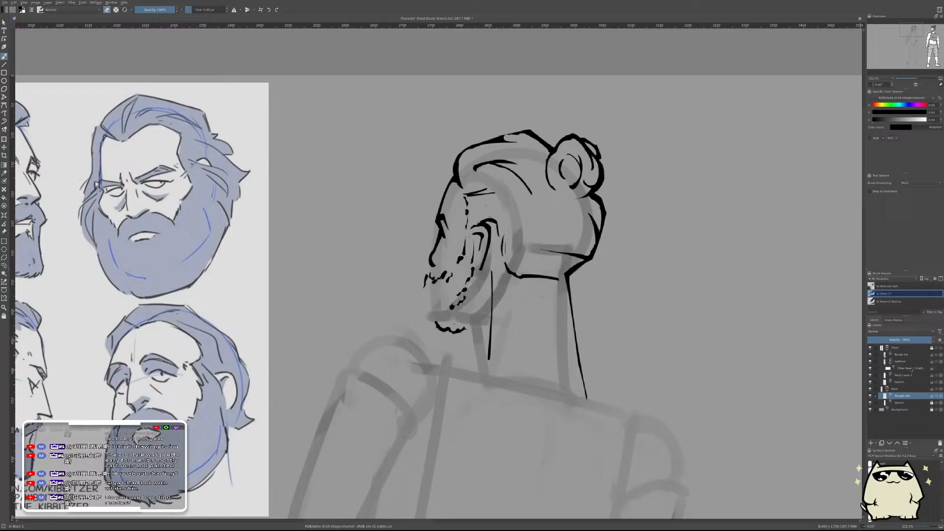
{"action": "left_click", "coordinate": [910, 369]}
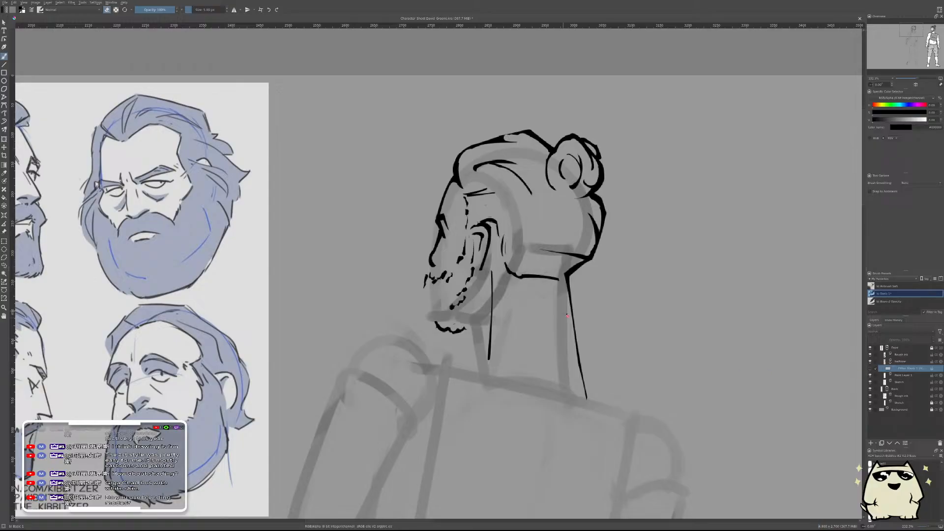
{"action": "left_click_drag", "start_coordinate": [595, 308], "coordinate": [639, 411]}
{"action": "left_click_drag", "start_coordinate": [725, 364], "coordinate": [533, 315]}
{"action": "mouse_move", "coordinate": [533, 314]}
{"action": "left_mouse_down"}
{"action": "mouse_move", "coordinate": [557, 291]}
{"action": "mouse_move", "coordinate": [534, 219]}
{"action": "left_mouse_up"}
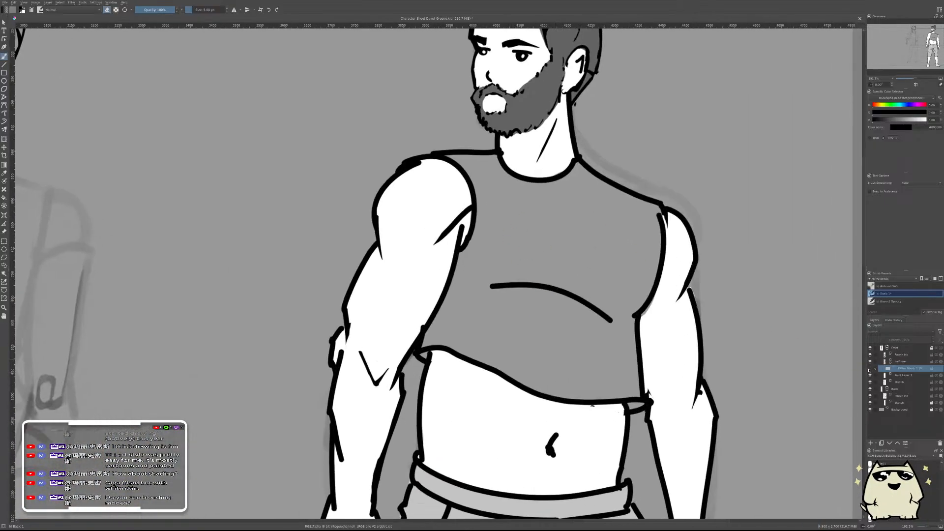
{"action": "left_click", "coordinate": [870, 369]}
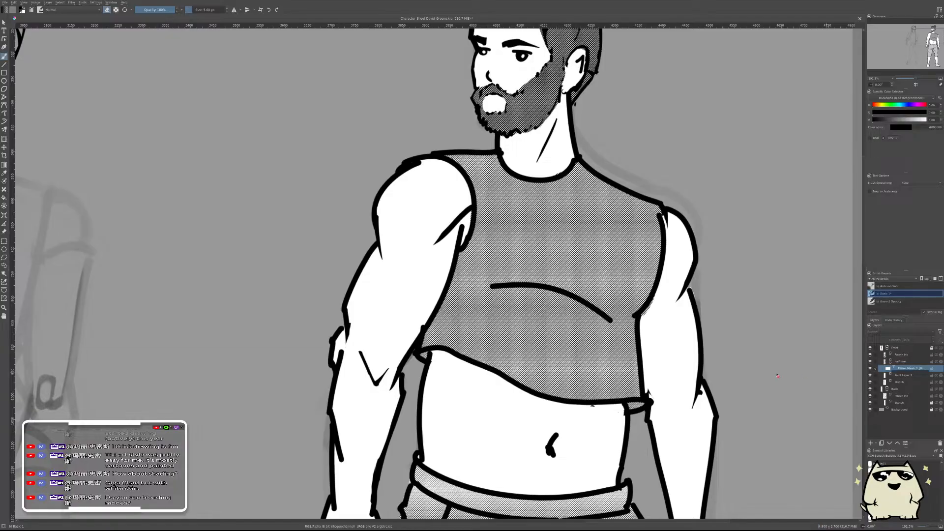
- Collapse the front-view layer group and make the back view's rough ink layer active again
{"action": "left_click_drag", "start_coordinate": [578, 254], "coordinate": [581, 275]}
{"action": "left_click_drag", "start_coordinate": [541, 213], "coordinate": [499, 289]}
{"action": "left_click_drag", "start_coordinate": [530, 56], "coordinate": [502, 304]}
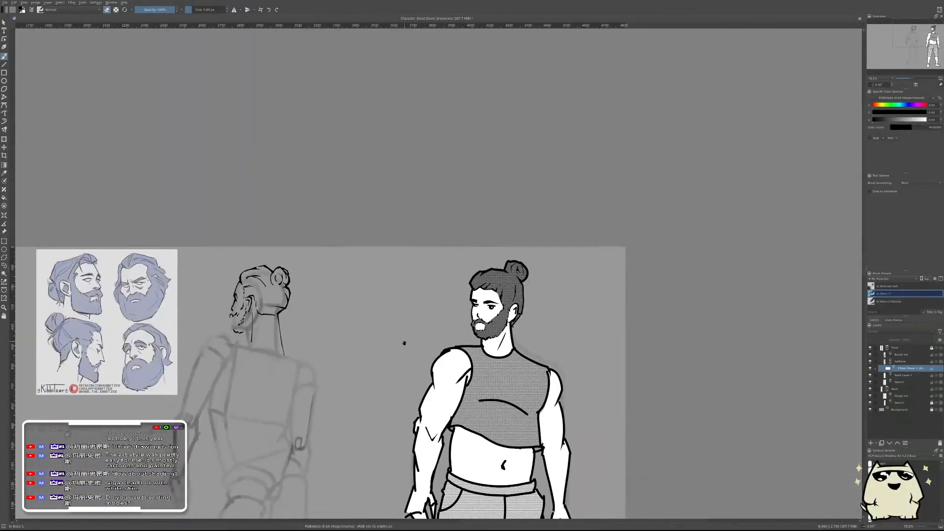
{"action": "left_click_drag", "start_coordinate": [402, 343], "coordinate": [608, 259]}
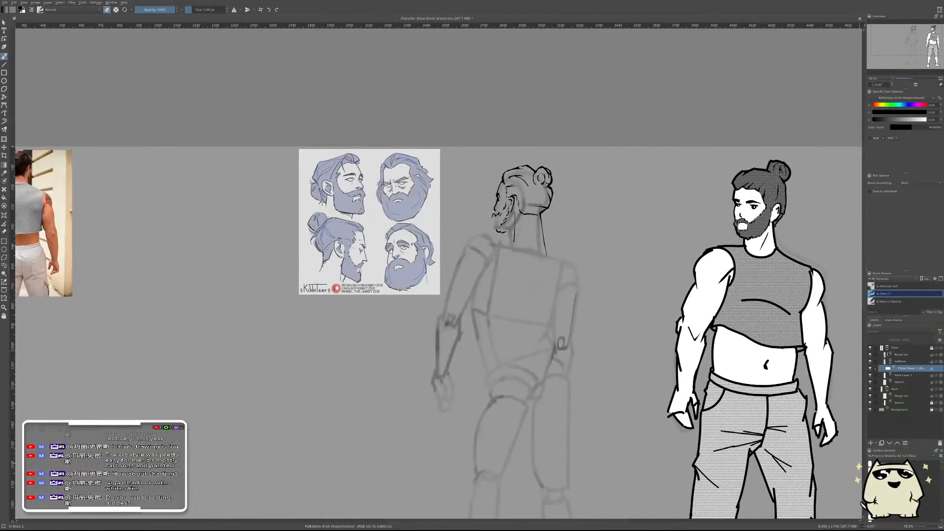
{"action": "left_click", "coordinate": [887, 349]}
{"action": "left_click", "coordinate": [901, 362]}
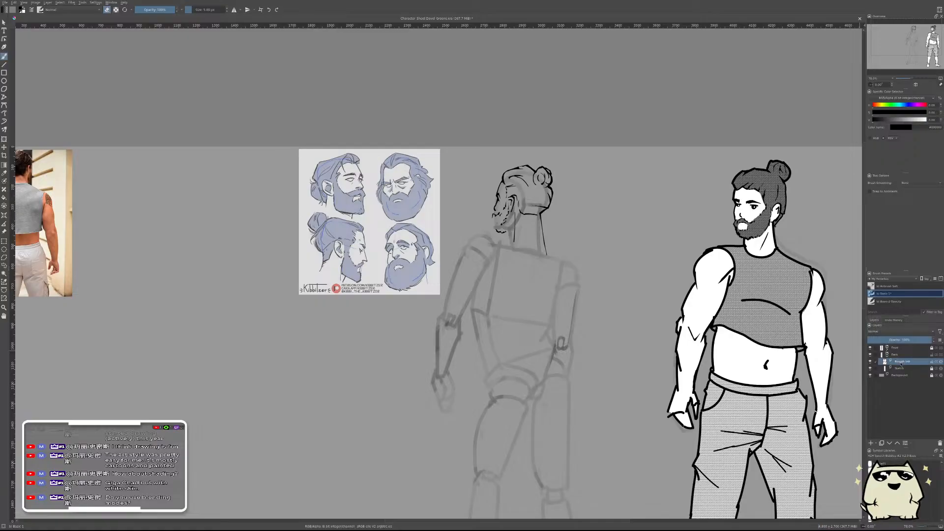
- Mirror the view and examine the back-view head's proportions against the front view and the bearded head references
{"action": "key", "text": "m"}
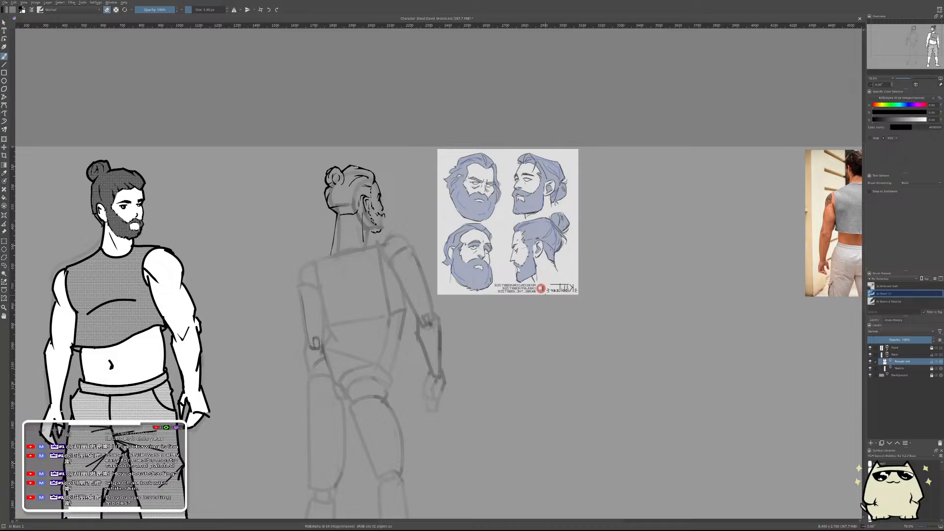
{"action": "left_click_drag", "start_coordinate": [460, 290], "coordinate": [600, 305]}
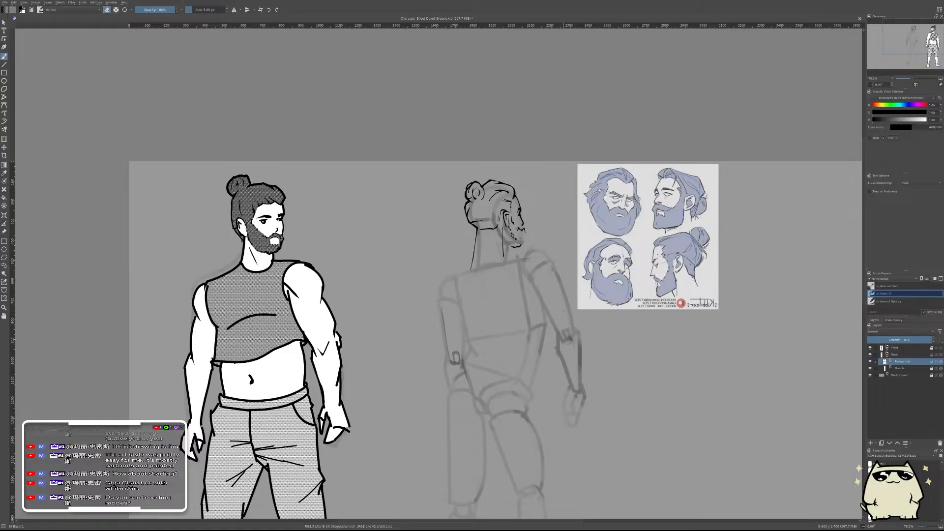
{"action": "scroll", "coordinate": [544, 255], "scroll_direction": "up", "scroll_amount": 4}
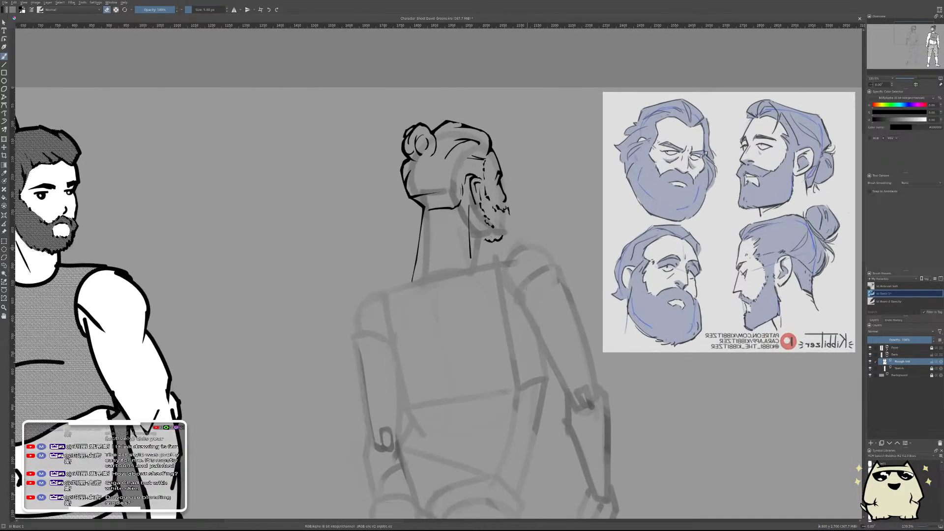
{"action": "scroll", "coordinate": [555, 264], "scroll_direction": "down", "scroll_amount": 2}
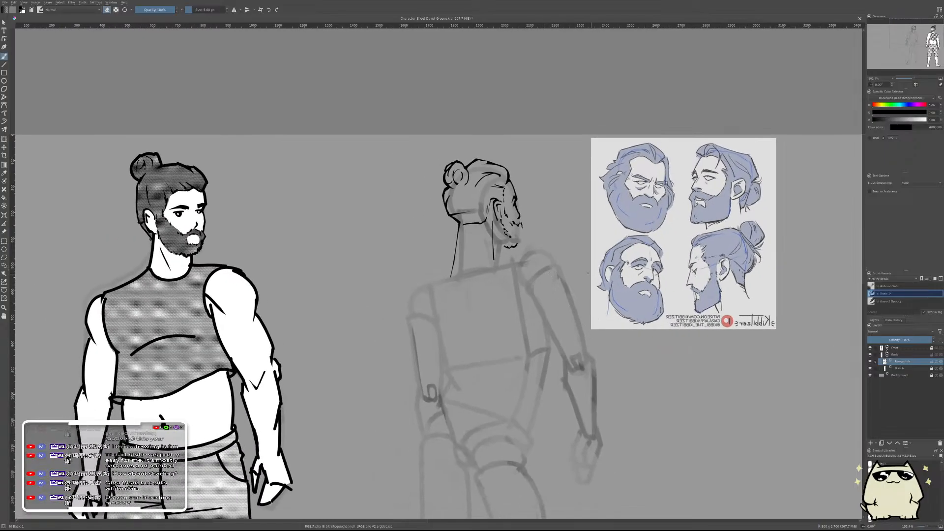
{"action": "key", "text": "m"}
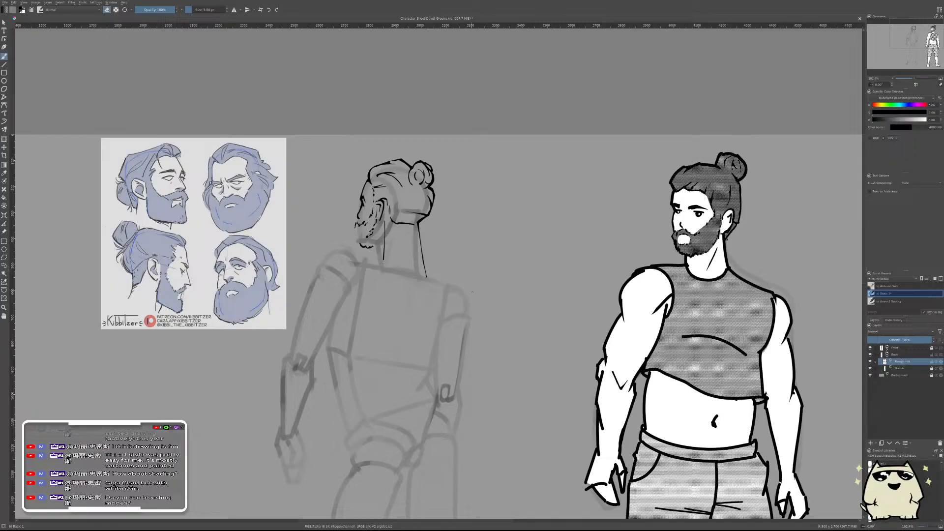
{"action": "key", "text": "m"}
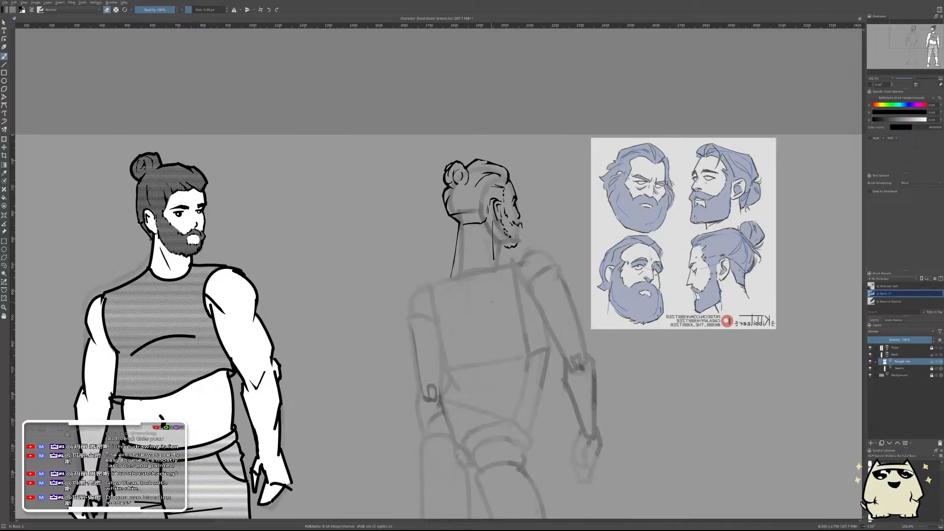
{"action": "scroll", "coordinate": [518, 235], "scroll_direction": "up", "scroll_amount": 4}
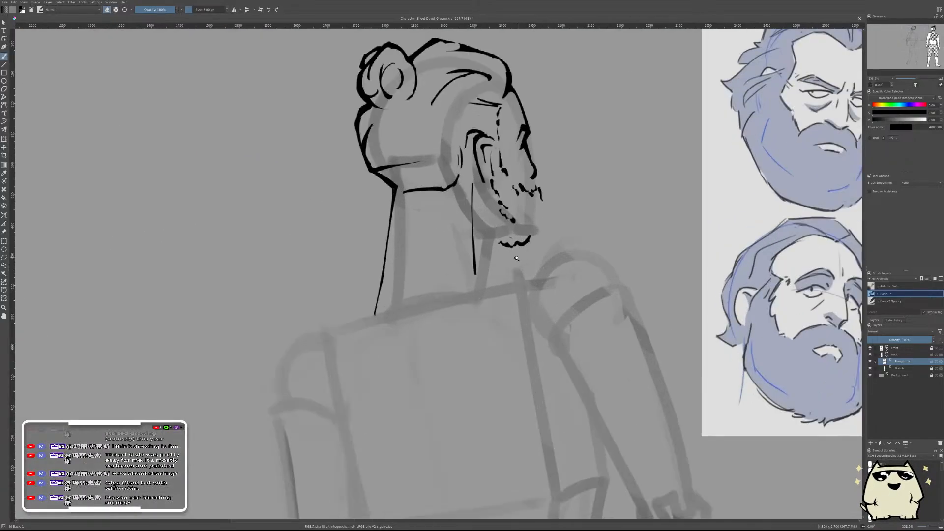
{"action": "scroll", "coordinate": [516, 258], "scroll_direction": "up", "scroll_amount": 2}
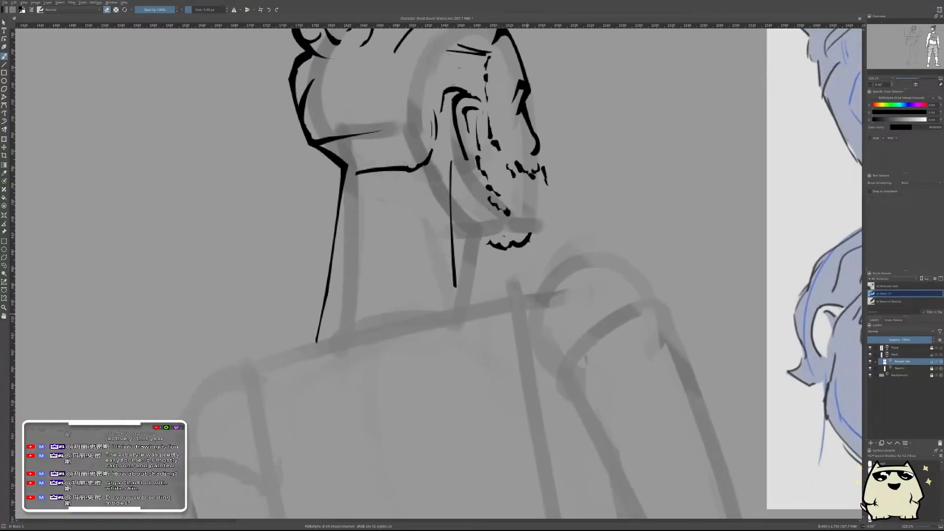
- Erase the thin front neck line running down from below the ear
{"action": "left_click_drag", "start_coordinate": [532, 267], "coordinate": [573, 330]}
{"action": "key", "text": "e"}
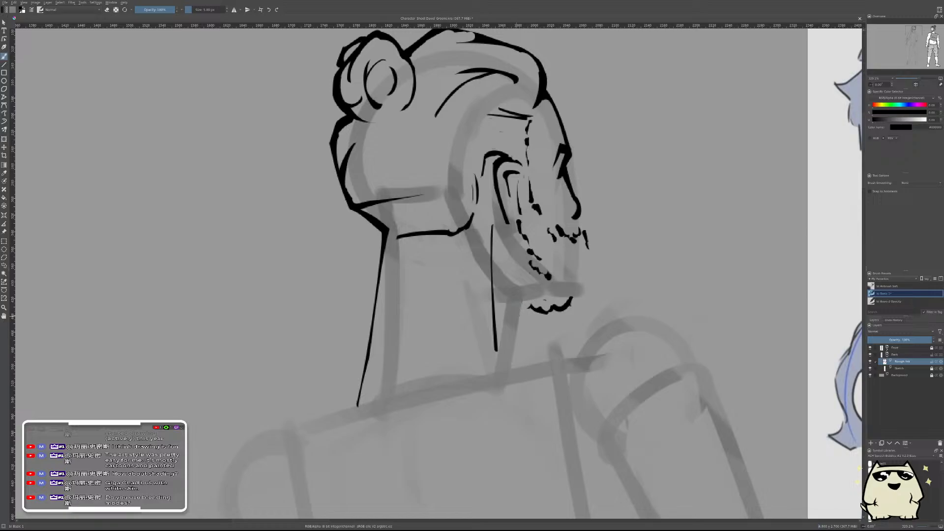
{"action": "key", "text": "e"}
{"action": "left_click_drag", "start_coordinate": [491, 223], "coordinate": [494, 353]}
{"action": "key", "text": "e"}
- Ink the front of the beard and the mouth area with short strokes between the moustache and the chin
{"action": "mouse_move", "coordinate": [597, 290]}
{"action": "left_mouse_down"}
{"action": "mouse_move", "coordinate": [599, 319]}
{"action": "mouse_move", "coordinate": [613, 242]}
{"action": "mouse_move", "coordinate": [468, 286]}
{"action": "mouse_move", "coordinate": [430, 265]}
{"action": "mouse_move", "coordinate": [422, 297]}
{"action": "left_mouse_up"}
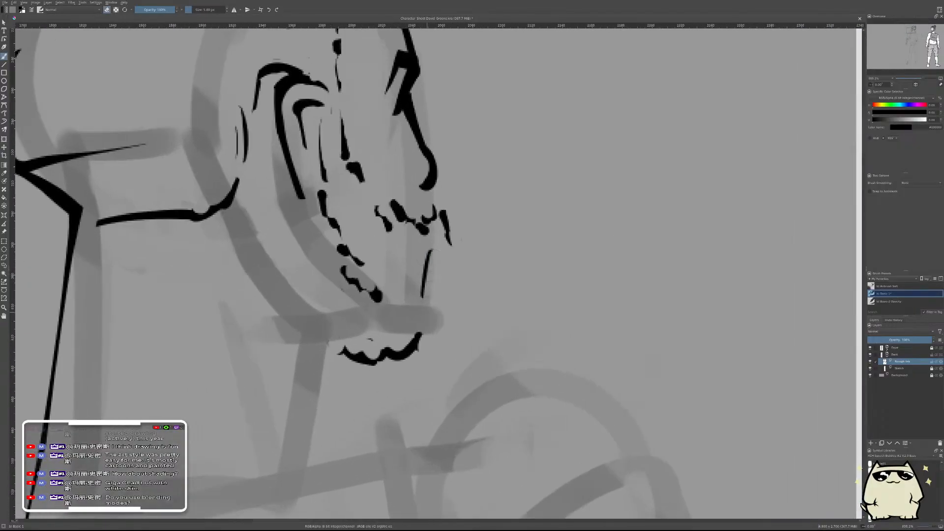
{"action": "left_click_drag", "start_coordinate": [448, 242], "coordinate": [412, 261]}
{"action": "scroll", "coordinate": [497, 253], "scroll_direction": "down", "scroll_amount": 8}
{"action": "scroll", "coordinate": [496, 262], "scroll_direction": "up", "scroll_amount": 5}
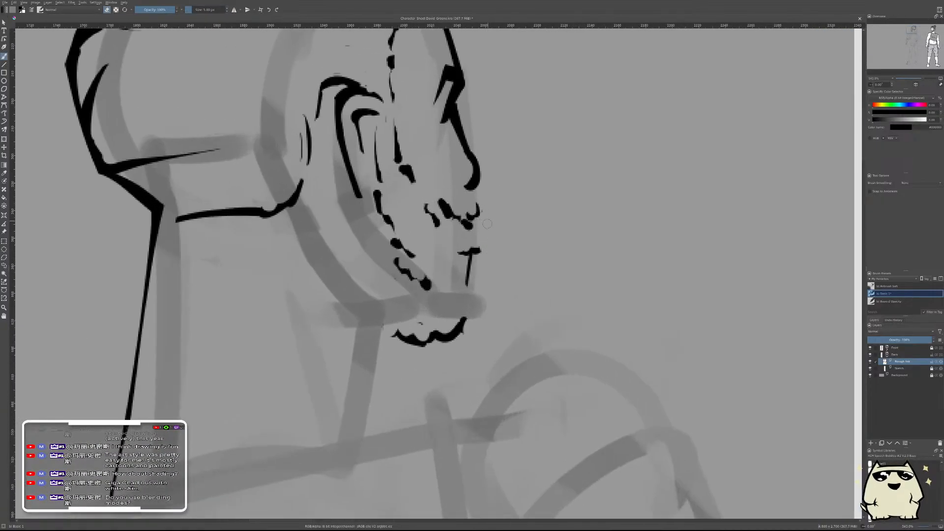
{"action": "left_click_drag", "start_coordinate": [475, 205], "coordinate": [482, 247]}
{"action": "scroll", "coordinate": [476, 231], "scroll_direction": "down", "scroll_amount": 5}
{"action": "scroll", "coordinate": [549, 232], "scroll_direction": "down", "scroll_amount": 2}
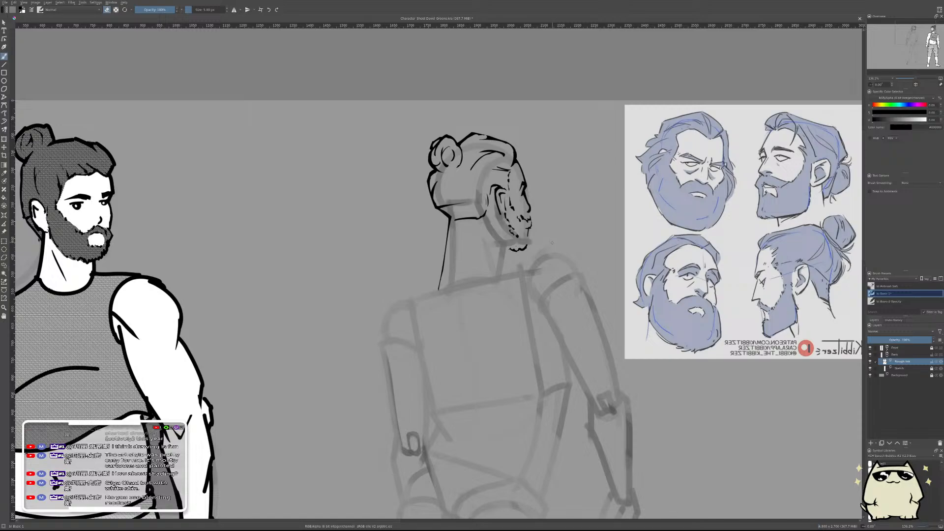
- Mirror the view back and close the beard's front outline down to the chin with short ragged strokes
{"action": "key", "text": "m"}
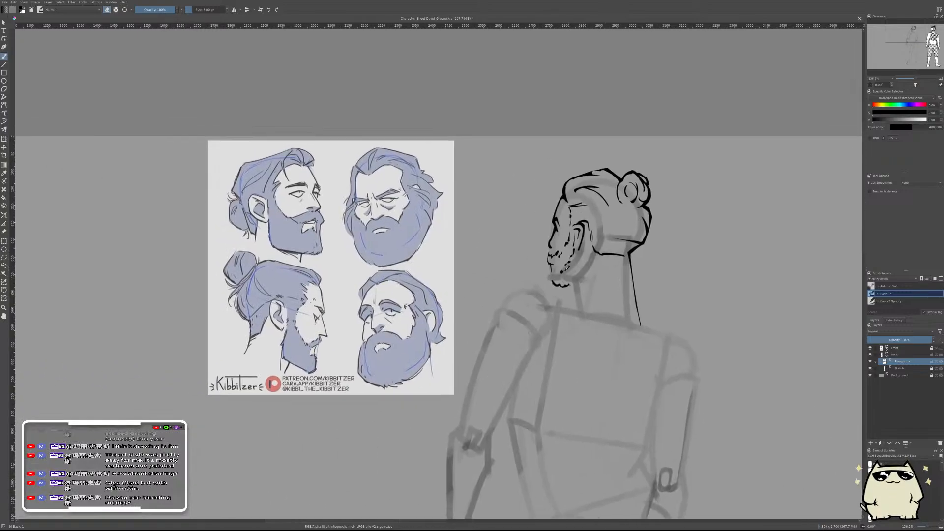
{"action": "scroll", "coordinate": [536, 286], "scroll_direction": "up", "scroll_amount": 4}
{"action": "scroll", "coordinate": [537, 285], "scroll_direction": "up", "scroll_amount": 2}
{"action": "mouse_move", "coordinate": [538, 278]}
{"action": "left_mouse_down"}
{"action": "mouse_move", "coordinate": [529, 301]}
{"action": "mouse_move", "coordinate": [550, 315]}
{"action": "mouse_move", "coordinate": [532, 293]}
{"action": "mouse_move", "coordinate": [530, 304]}
{"action": "mouse_move", "coordinate": [550, 313]}
{"action": "left_mouse_up"}
{"action": "key", "text": "e"}
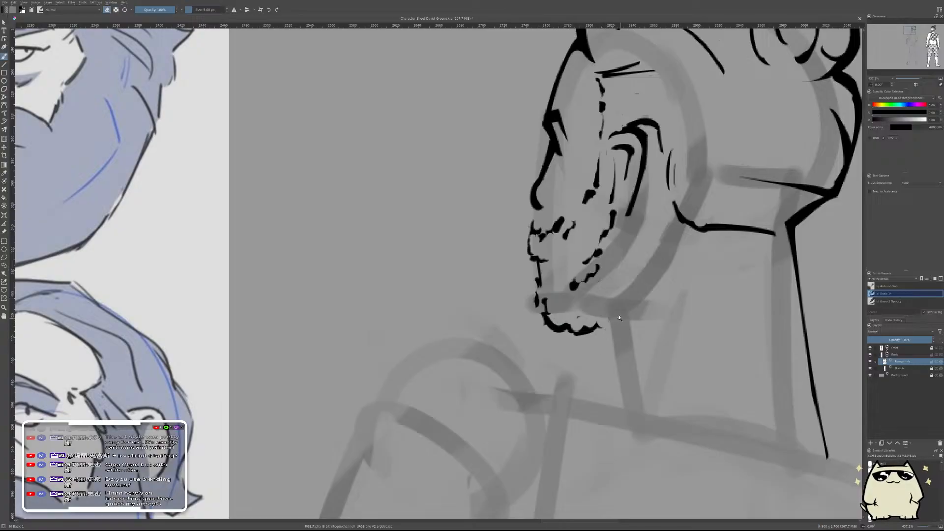
{"action": "scroll", "coordinate": [608, 332], "scroll_direction": "down", "scroll_amount": 3}
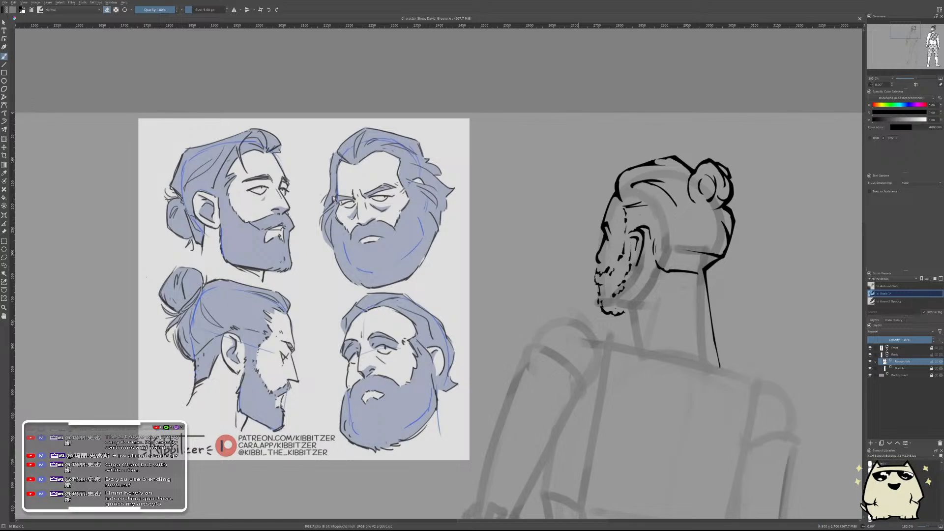
- Mirror the view and ink a new front neck edge as a slightly curved line from under the jaw to the shoulder sketch
{"action": "left_click_drag", "start_coordinate": [578, 325], "coordinate": [526, 269]}
{"action": "scroll", "coordinate": [520, 254], "scroll_direction": "up", "scroll_amount": 2}
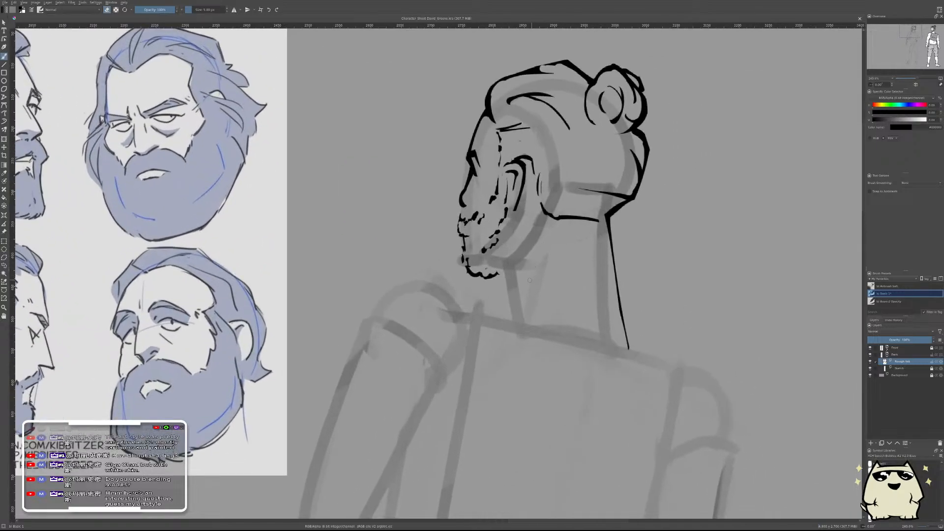
{"action": "key", "text": "m"}
{"action": "left_click_drag", "start_coordinate": [413, 311], "coordinate": [560, 299]}
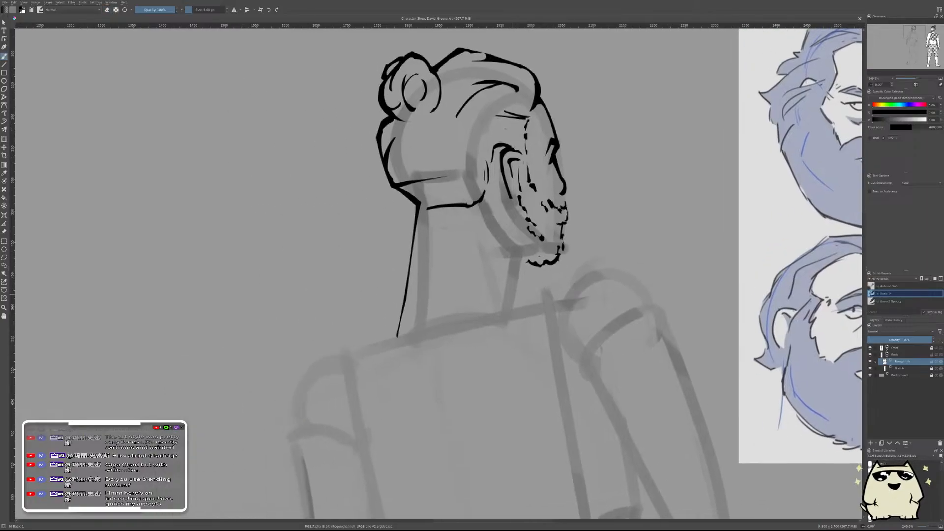
{"action": "scroll", "coordinate": [516, 294], "scroll_direction": "up", "scroll_amount": 1}
{"action": "scroll", "coordinate": [516, 294], "scroll_direction": "up", "scroll_amount": 1}
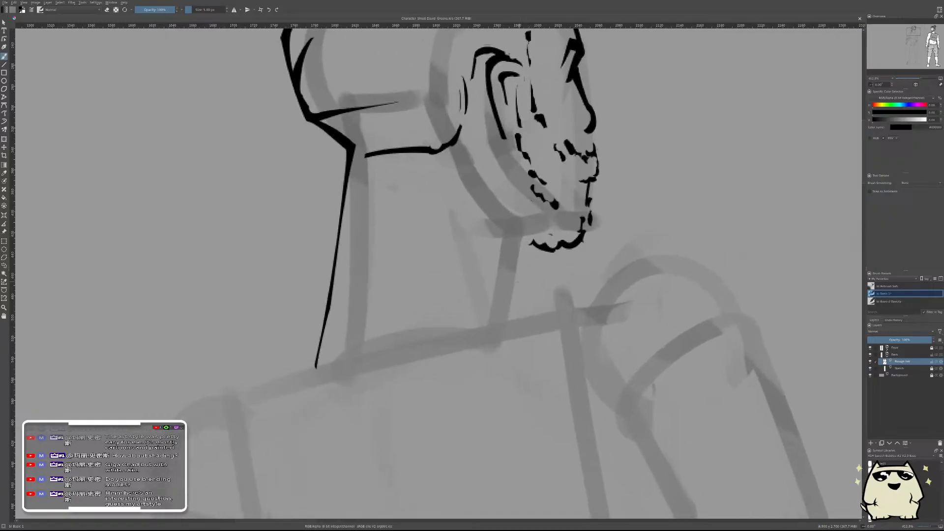
{"action": "scroll", "coordinate": [516, 294], "scroll_direction": "down", "scroll_amount": 1}
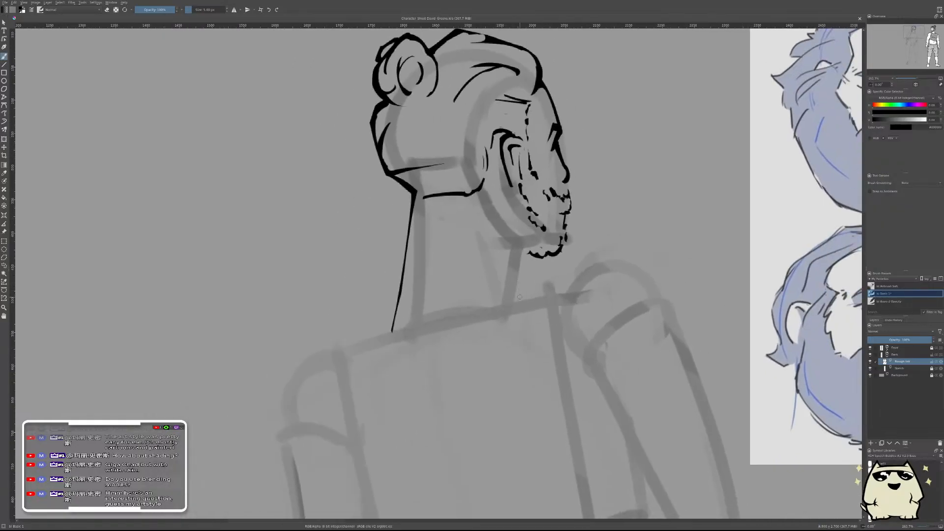
{"action": "scroll", "coordinate": [523, 265], "scroll_direction": "up", "scroll_amount": 3}
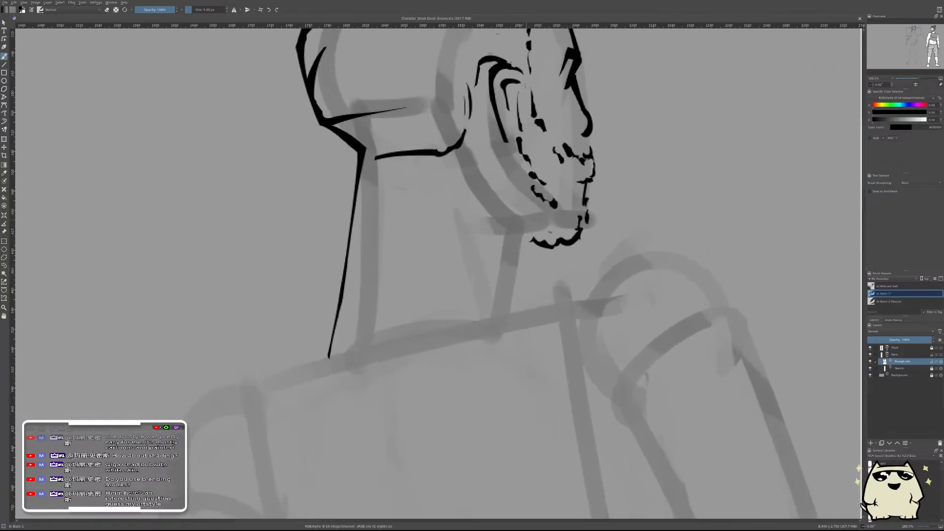
{"action": "left_click_drag", "start_coordinate": [525, 219], "coordinate": [531, 300]}
{"action": "key", "text": "ctrl+z"}
{"action": "left_click_drag", "start_coordinate": [524, 216], "coordinate": [536, 312]}
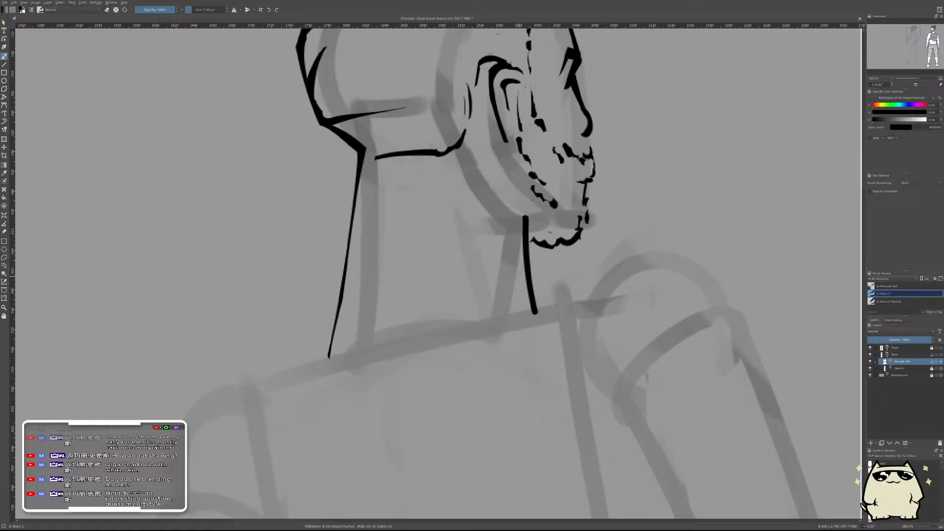
- Thin the new front neck line with the eraser so it tapers towards the shoulder
{"action": "left_click_drag", "start_coordinate": [525, 211], "coordinate": [534, 293]}
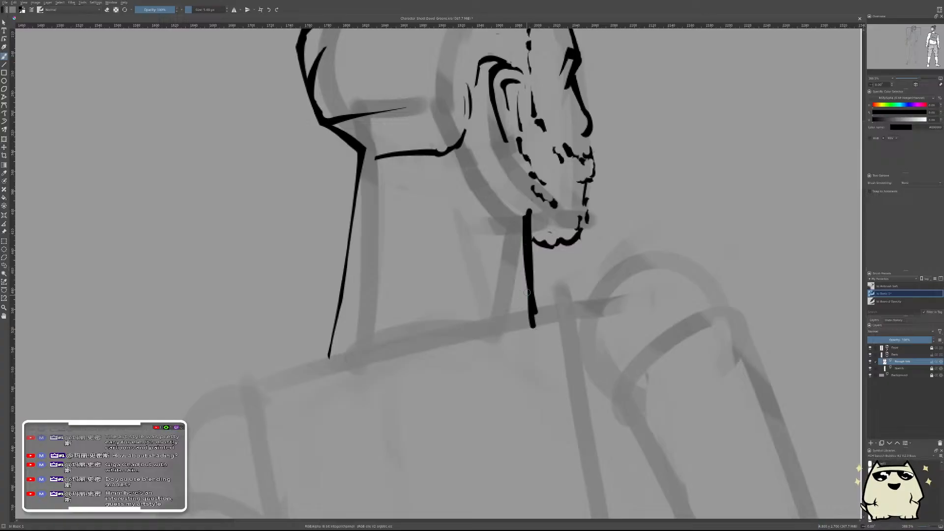
{"action": "key", "text": "ctrl+z"}
{"action": "key", "text": "e"}
{"action": "left_click_drag", "start_coordinate": [527, 227], "coordinate": [534, 313]}
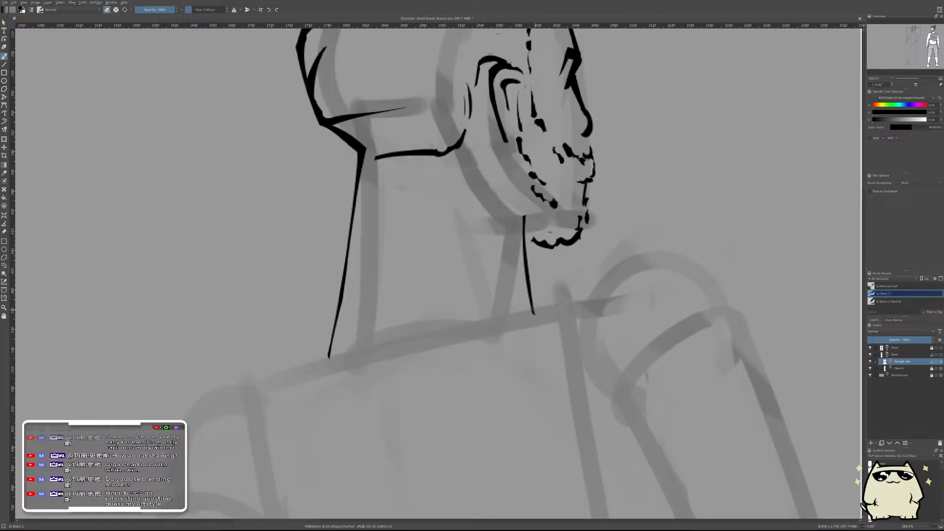
- Extend the bumpy bottom edge of the beard back to meet the front neck line
{"action": "key", "text": "e"}
{"action": "mouse_move", "coordinate": [525, 239]}
{"action": "left_mouse_down"}
{"action": "mouse_move", "coordinate": [571, 246]}
{"action": "mouse_move", "coordinate": [582, 236]}
{"action": "left_mouse_up"}
{"action": "key", "text": "e"}
{"action": "scroll", "coordinate": [609, 230], "scroll_direction": "down", "scroll_amount": 5}
{"action": "scroll", "coordinate": [581, 196], "scroll_direction": "up", "scroll_amount": 6}
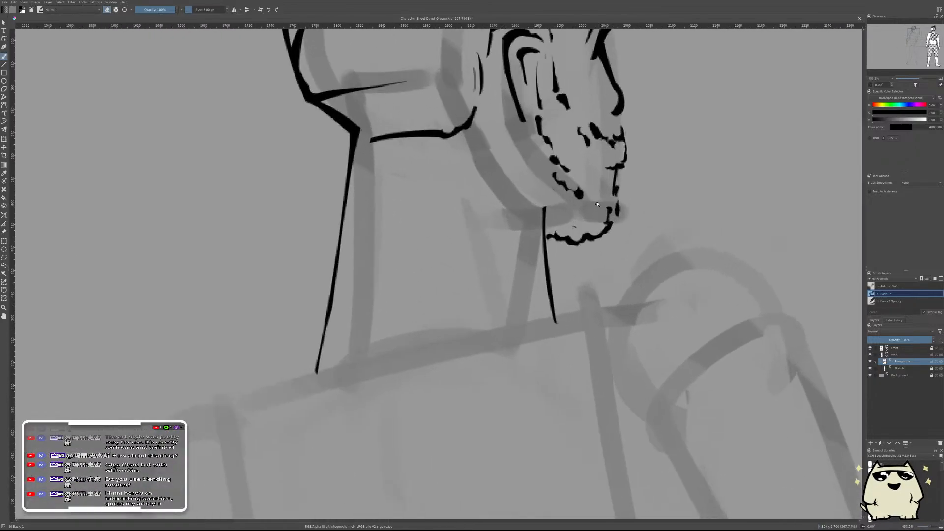
- Erase the lowest ragged strokes of the beard's rear edge above the chin and check the head against the front view
{"action": "left_click_drag", "start_coordinate": [581, 196], "coordinate": [561, 181]}
{"action": "scroll", "coordinate": [522, 178], "scroll_direction": "down", "scroll_amount": 4}
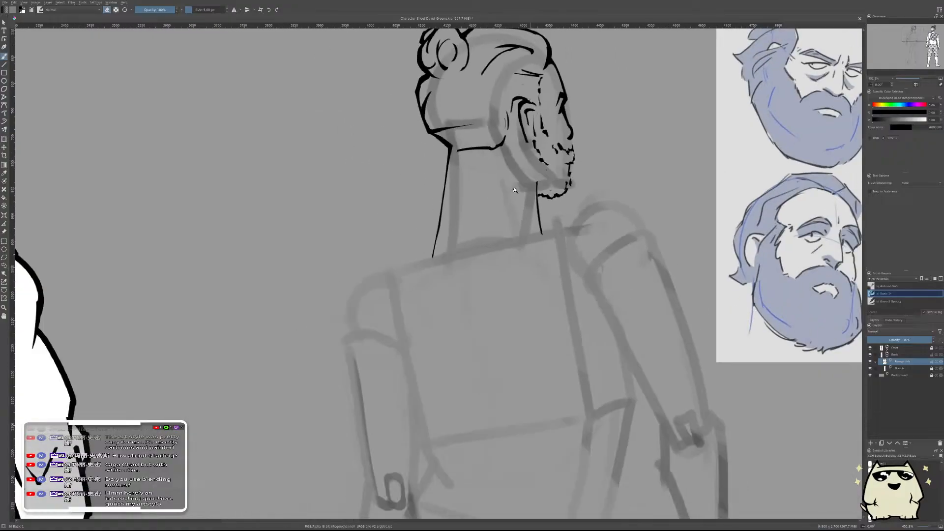
{"action": "scroll", "coordinate": [522, 178], "scroll_direction": "up", "scroll_amount": 2}
{"action": "scroll", "coordinate": [621, 169], "scroll_direction": "down", "scroll_amount": 3}
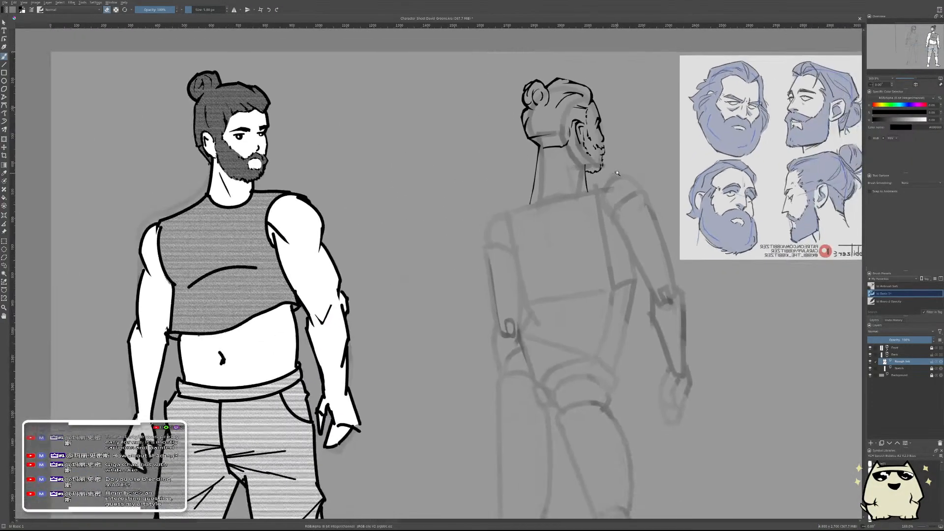
{"action": "scroll", "coordinate": [622, 169], "scroll_direction": "up", "scroll_amount": 3}
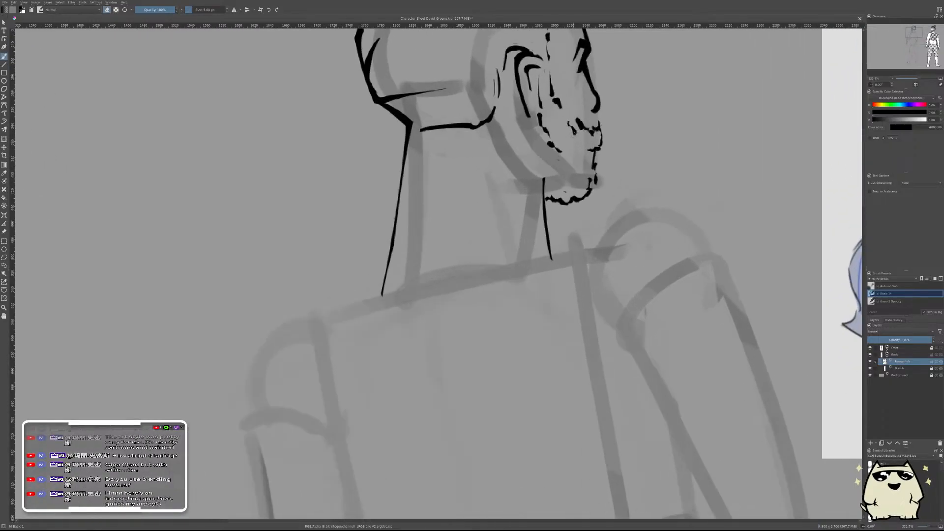
- Ink the missing stretch of the beard's upper edge across the cheek and check it on the whole figure
{"action": "key", "text": "e"}
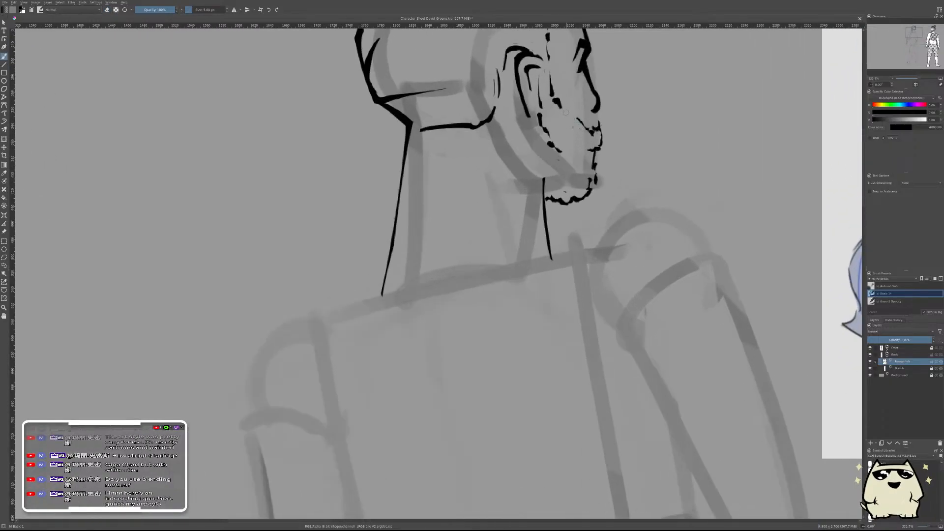
{"action": "left_click_drag", "start_coordinate": [566, 116], "coordinate": [574, 123]}
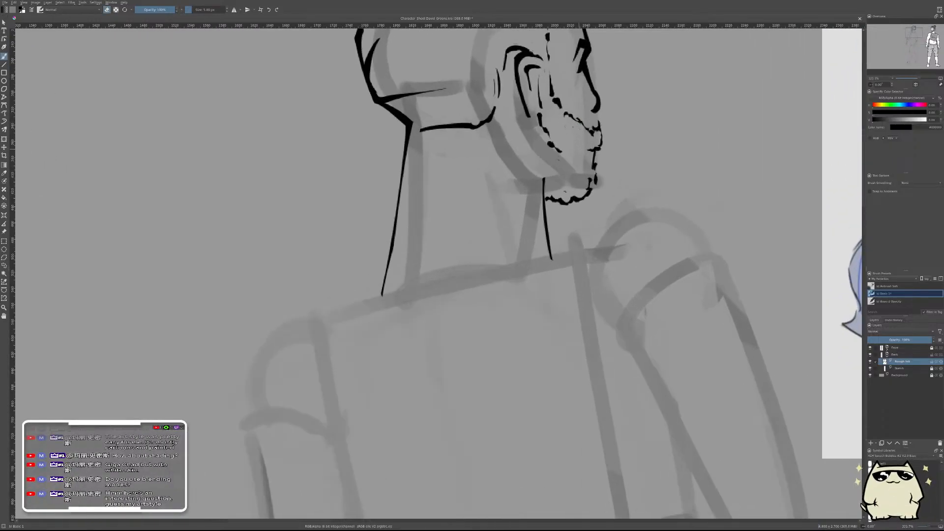
{"action": "scroll", "coordinate": [593, 145], "scroll_direction": "down", "scroll_amount": 5}
{"action": "scroll", "coordinate": [593, 145], "scroll_direction": "down", "scroll_amount": 5}
{"action": "key", "text": "m"}
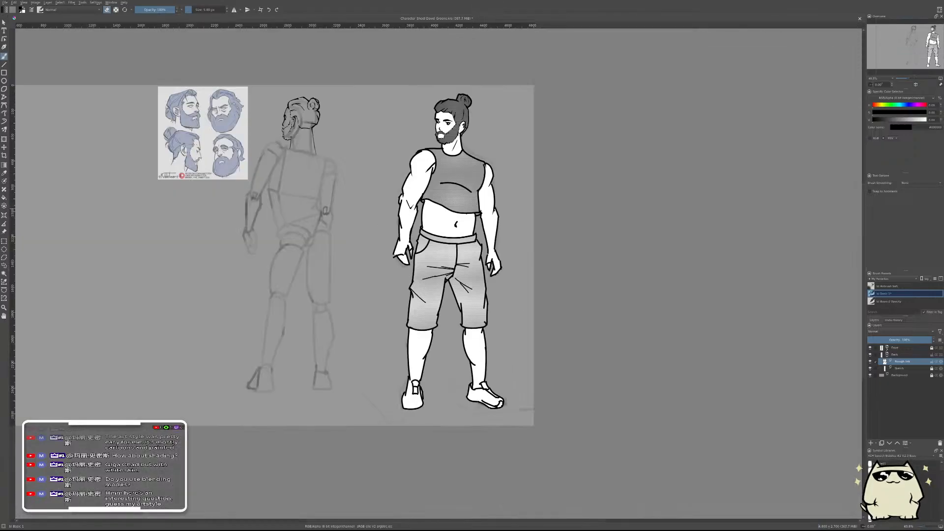
- Ink a slanted neck muscle line from behind the jaw to the front neck line's base and taper both ends with the eraser
{"action": "left_click_drag", "start_coordinate": [590, 218], "coordinate": [667, 290]}
{"action": "scroll", "coordinate": [495, 221], "scroll_direction": "up", "scroll_amount": 3}
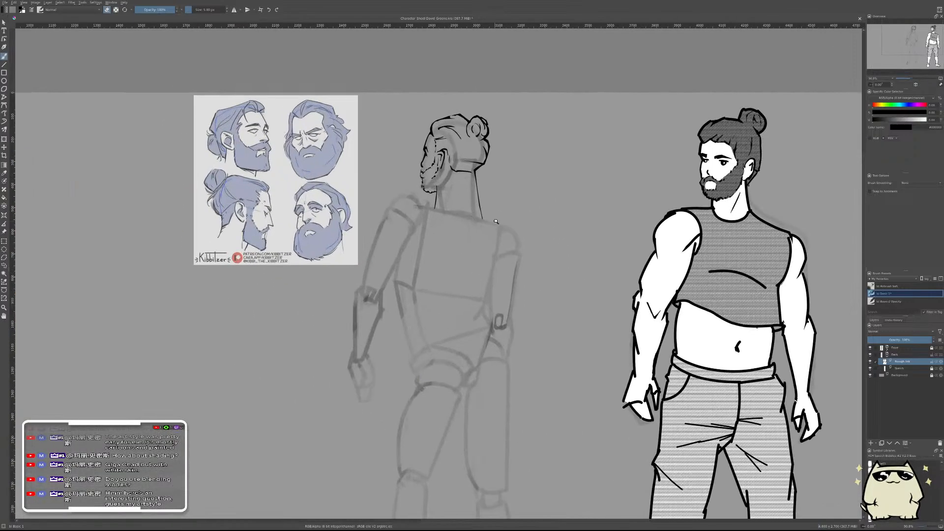
{"action": "scroll", "coordinate": [504, 165], "scroll_direction": "up", "scroll_amount": 3}
{"action": "scroll", "coordinate": [505, 166], "scroll_direction": "down", "scroll_amount": 3}
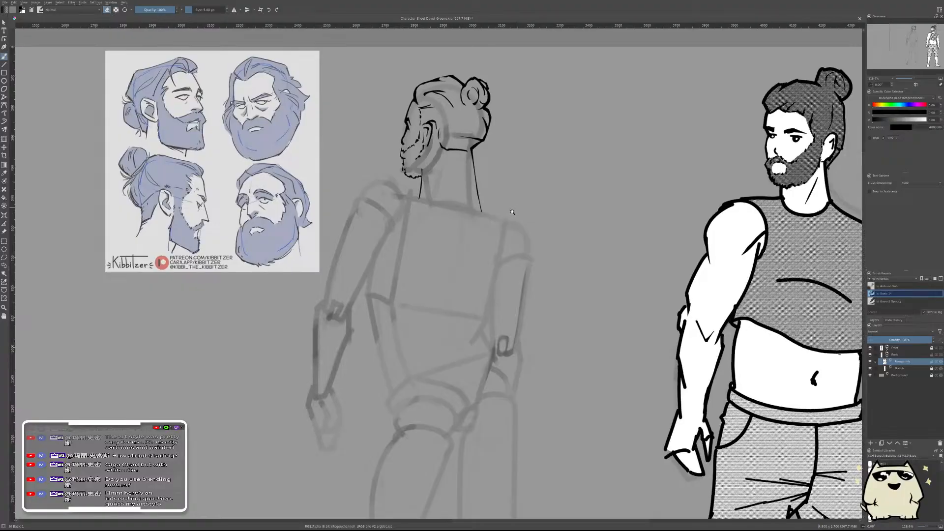
{"action": "scroll", "coordinate": [504, 166], "scroll_direction": "up", "scroll_amount": 3}
{"action": "scroll", "coordinate": [505, 166], "scroll_direction": "down", "scroll_amount": 1}
{"action": "scroll", "coordinate": [480, 196], "scroll_direction": "up", "scroll_amount": 6}
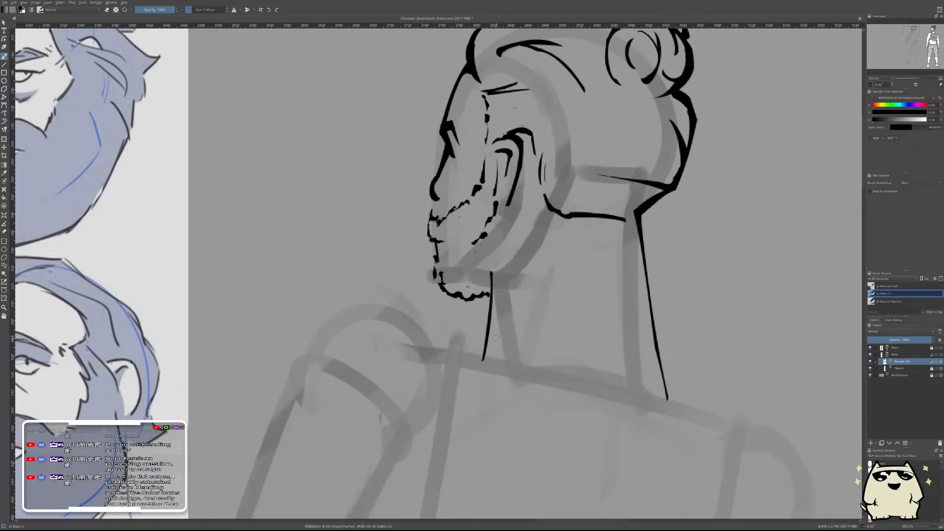
{"action": "left_click_drag", "start_coordinate": [491, 350], "coordinate": [518, 226]}
{"action": "key", "text": "e"}
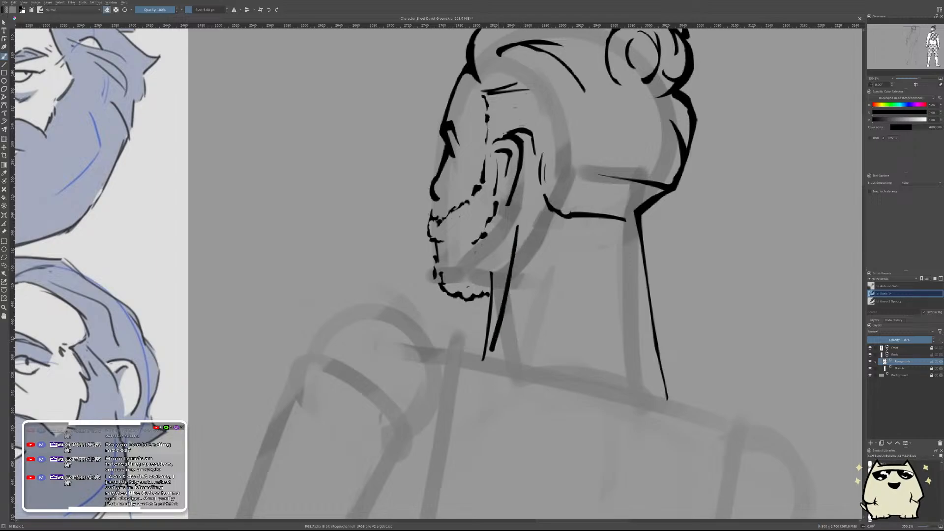
{"action": "left_click_drag", "start_coordinate": [492, 348], "coordinate": [512, 268]}
{"action": "mouse_move", "coordinate": [518, 228]}
{"action": "left_mouse_down"}
{"action": "mouse_move", "coordinate": [511, 269]}
{"action": "mouse_move", "coordinate": [519, 235]}
{"action": "left_mouse_up"}
- Compare the neck with the references in mirrored view and erase the outward-slanting back neck line
{"action": "left_click_drag", "start_coordinate": [544, 291], "coordinate": [615, 307]}
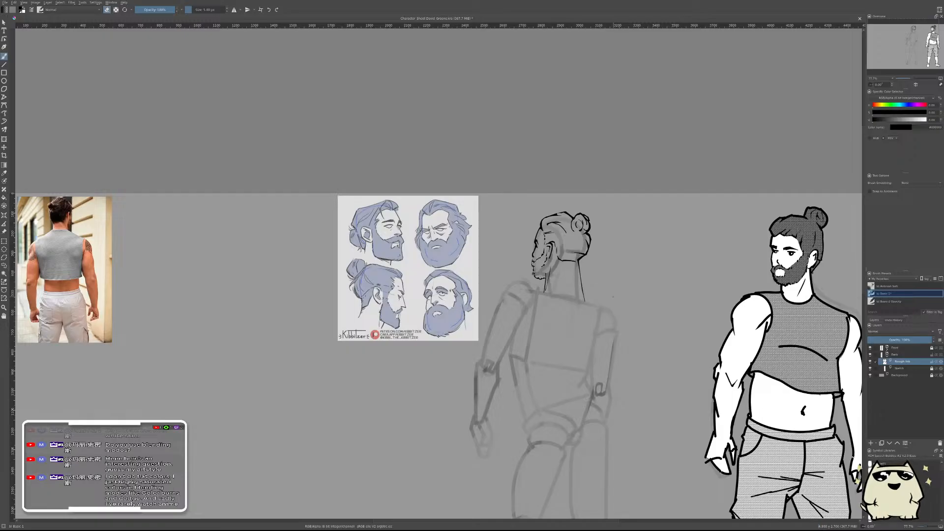
{"action": "key", "text": "m"}
{"action": "left_click_drag", "start_coordinate": [376, 308], "coordinate": [541, 305]}
{"action": "left_click_drag", "start_coordinate": [478, 250], "coordinate": [474, 216]}
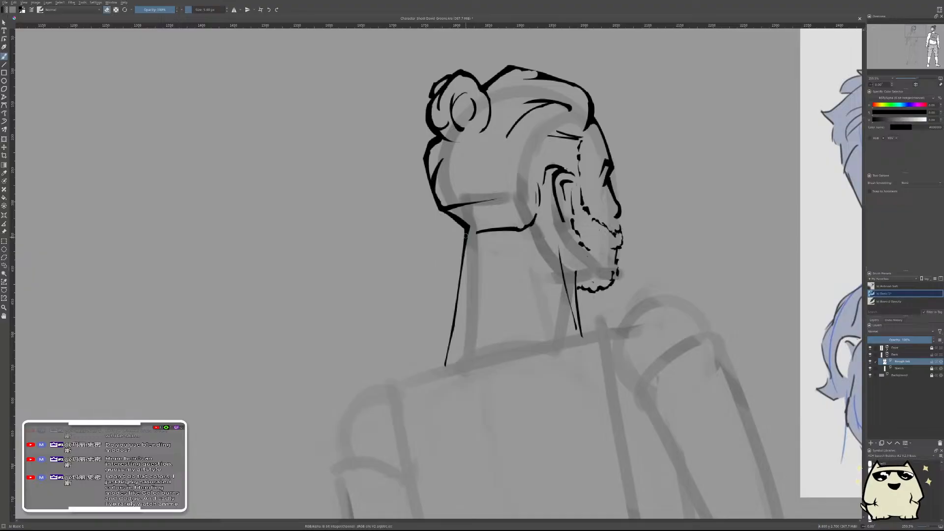
{"action": "mouse_move", "coordinate": [465, 238]}
{"action": "left_mouse_down"}
{"action": "mouse_move", "coordinate": [459, 275]}
{"action": "mouse_move", "coordinate": [485, 274]}
{"action": "mouse_move", "coordinate": [464, 294]}
{"action": "mouse_move", "coordinate": [454, 279]}
{"action": "mouse_move", "coordinate": [446, 323]}
{"action": "left_mouse_up"}
{"action": "scroll", "coordinate": [451, 336], "scroll_direction": "down", "scroll_amount": 2}
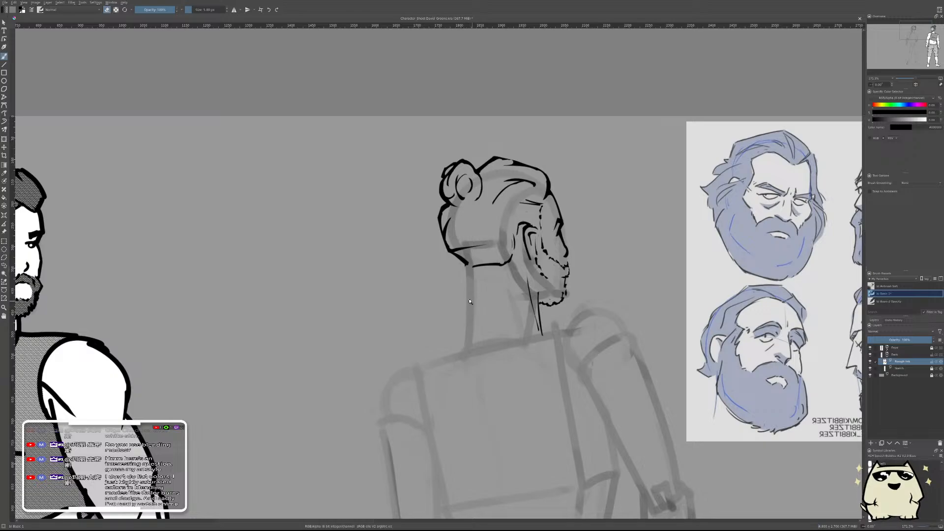
- Ink a nearly vertical back neck line from the nape down to the shoulder sketch and thin it towards its lower end with the eraser
{"action": "scroll", "coordinate": [470, 302], "scroll_direction": "up", "scroll_amount": 3}
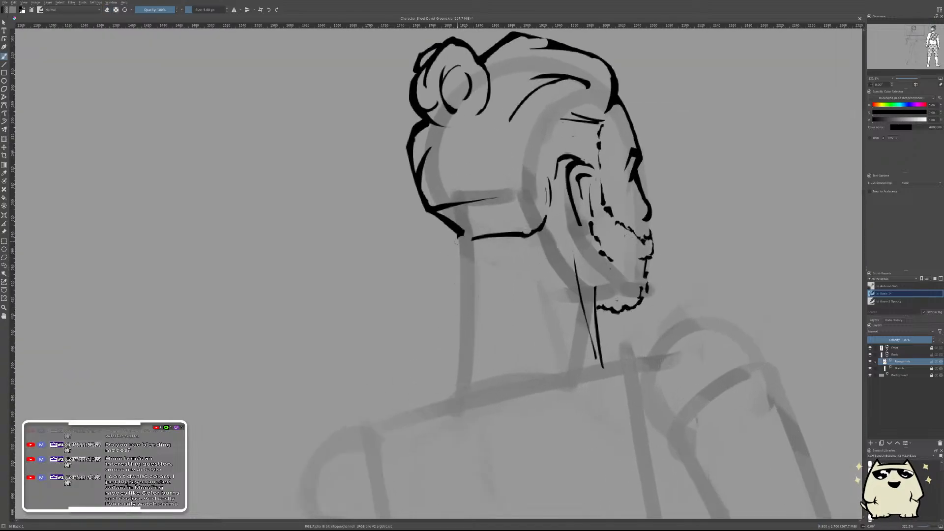
{"action": "left_click_drag", "start_coordinate": [460, 237], "coordinate": [468, 381]}
{"action": "key", "text": "ctrl+z"}
{"action": "left_click_drag", "start_coordinate": [459, 232], "coordinate": [468, 381]}
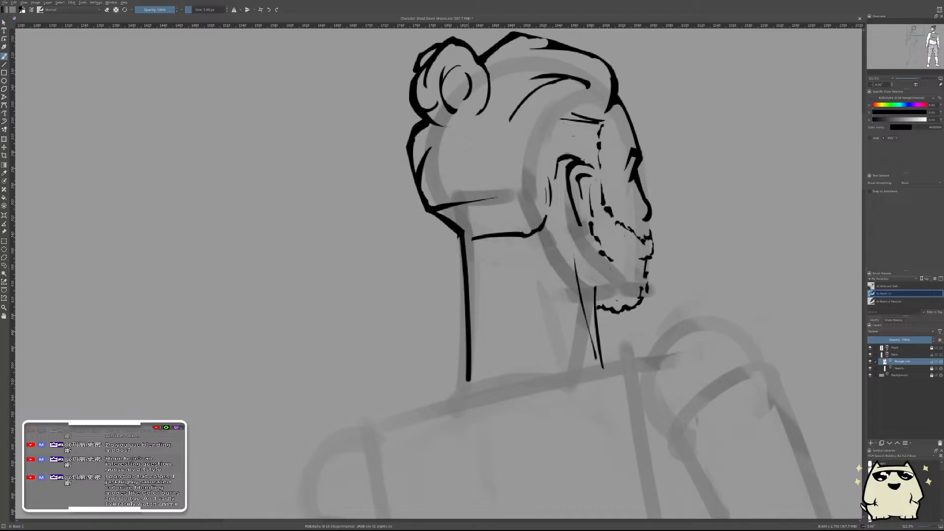
{"action": "key", "text": "e"}
{"action": "left_click_drag", "start_coordinate": [462, 260], "coordinate": [467, 382]}
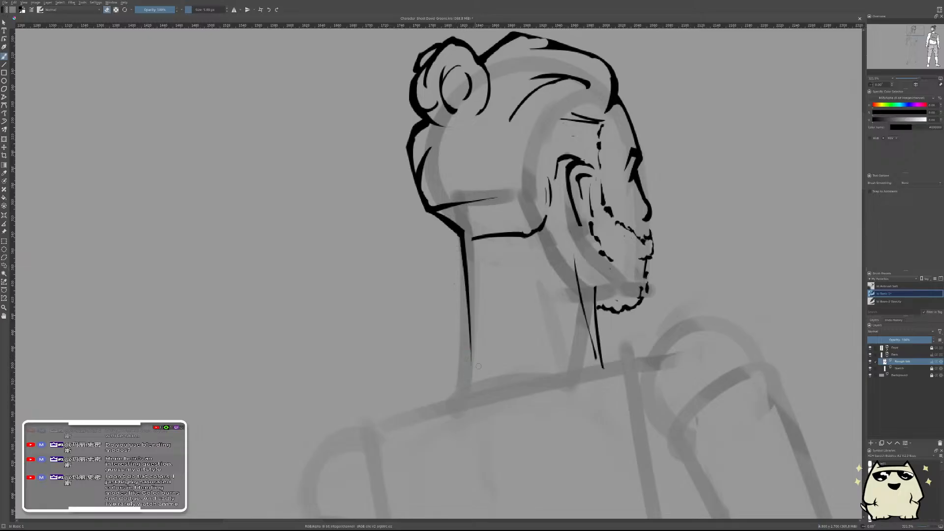
- Check the new neck in the unmirrored view and save the document
{"action": "left_click_drag", "start_coordinate": [509, 334], "coordinate": [550, 330]}
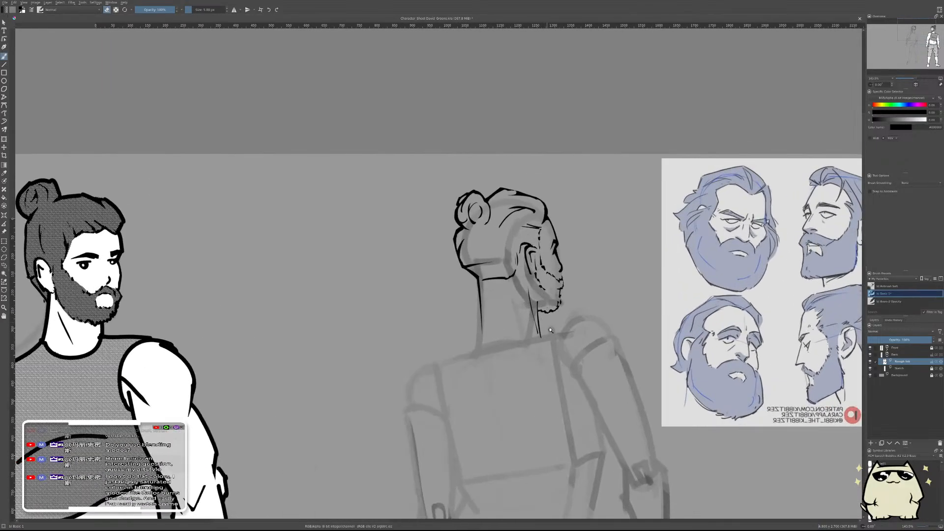
{"action": "key", "text": "m"}
{"action": "left_click_drag", "start_coordinate": [452, 343], "coordinate": [577, 313]}
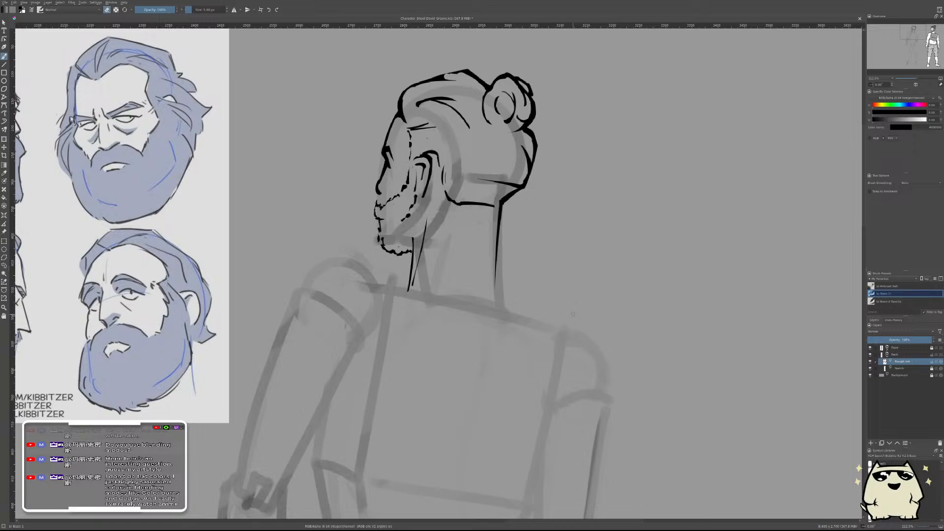
{"action": "key", "text": "ctrl+s"}
- Examine the neck and shoulder sketch in normal and mirrored view against the front view's shoulders
{"action": "left_click_drag", "start_coordinate": [551, 281], "coordinate": [590, 271]}
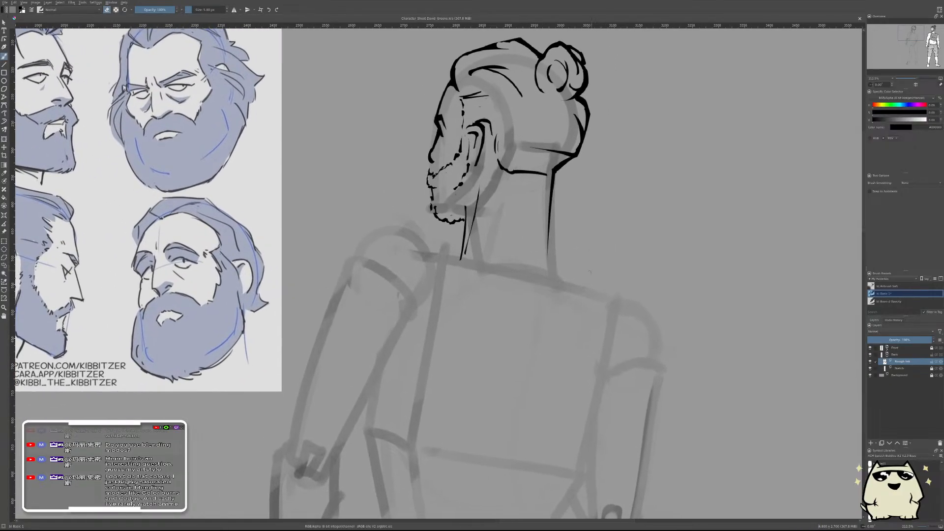
{"action": "scroll", "coordinate": [625, 306], "scroll_direction": "up", "scroll_amount": 2}
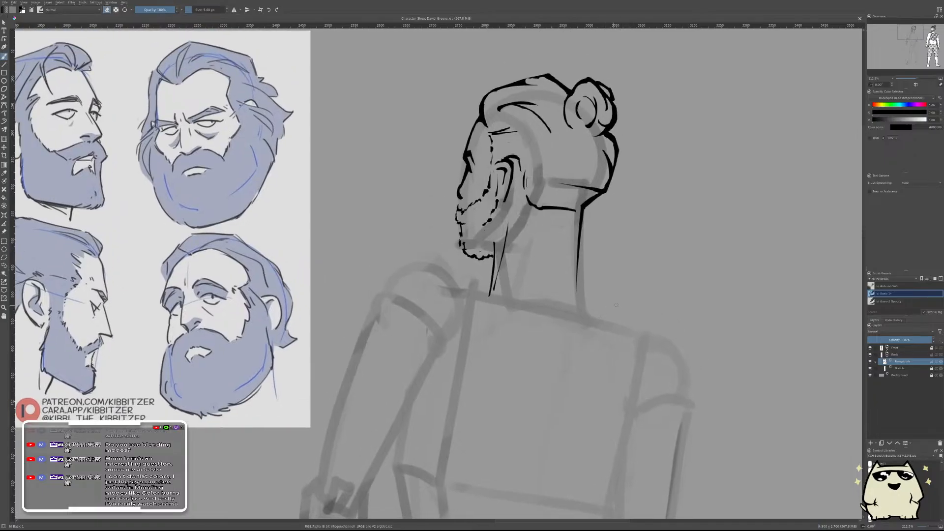
{"action": "scroll", "coordinate": [603, 281], "scroll_direction": "up", "scroll_amount": 2}
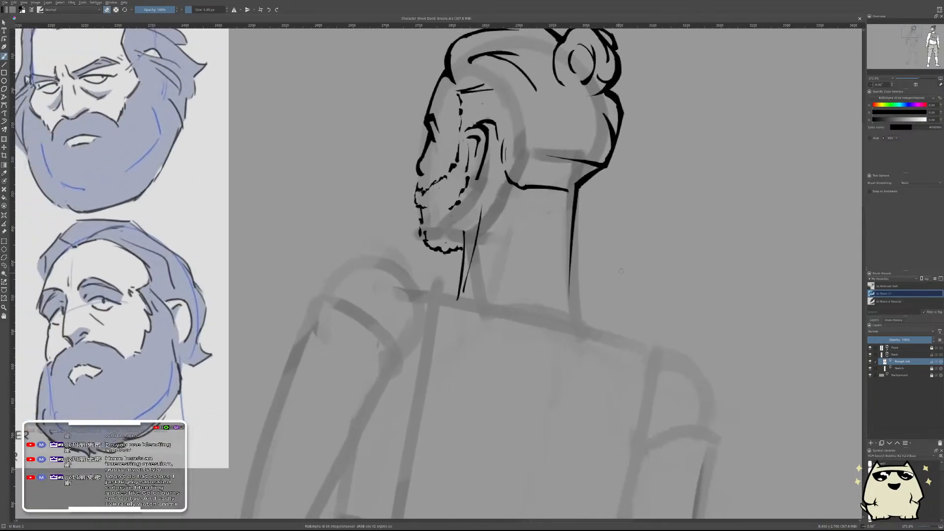
{"action": "mouse_move", "coordinate": [627, 305]}
{"action": "left_mouse_down"}
{"action": "mouse_move", "coordinate": [610, 211]}
{"action": "mouse_move", "coordinate": [600, 216]}
{"action": "mouse_move", "coordinate": [613, 315]}
{"action": "left_mouse_up"}
{"action": "scroll", "coordinate": [607, 312], "scroll_direction": "down", "scroll_amount": 1}
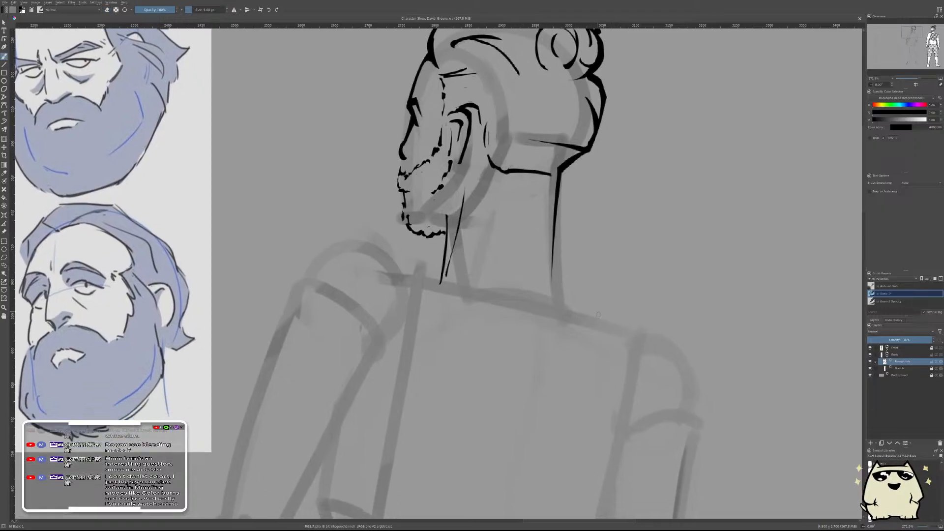
{"action": "left_click_drag", "start_coordinate": [598, 310], "coordinate": [660, 312]}
{"action": "left_click_drag", "start_coordinate": [683, 274], "coordinate": [636, 240]}
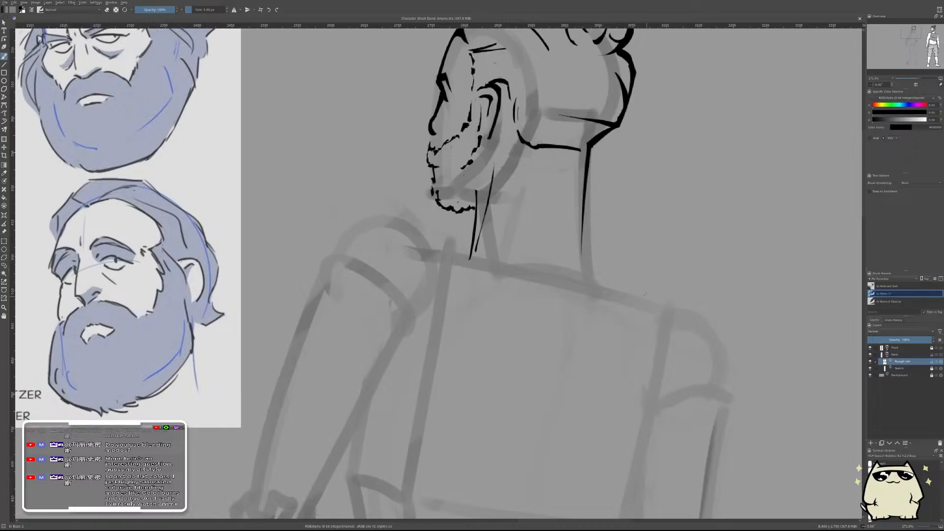
{"action": "scroll", "coordinate": [610, 266], "scroll_direction": "down", "scroll_amount": 2}
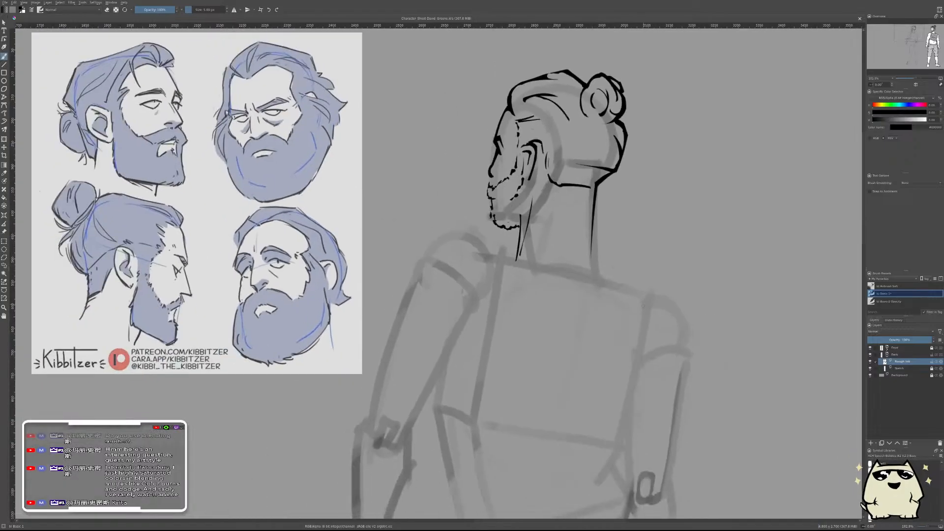
{"action": "scroll", "coordinate": [660, 273], "scroll_direction": "up", "scroll_amount": 3}
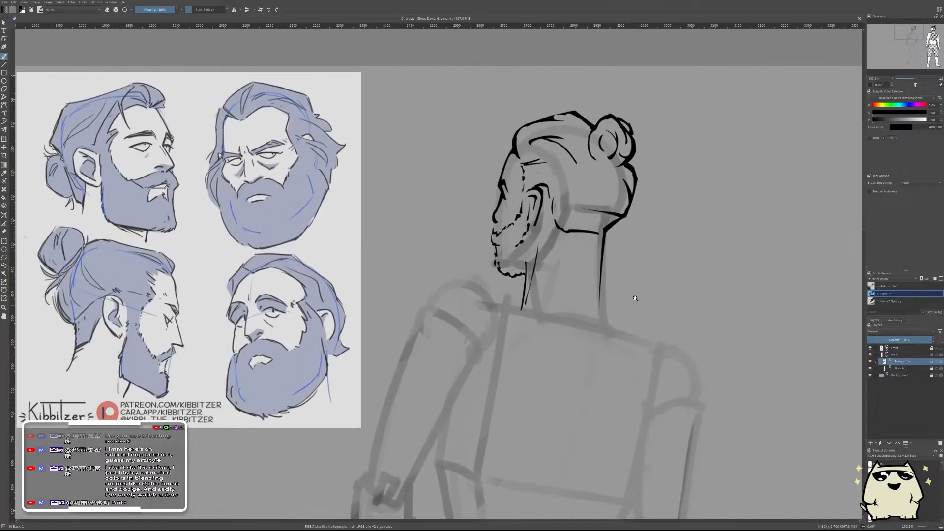
{"action": "scroll", "coordinate": [625, 302], "scroll_direction": "up", "scroll_amount": 1}
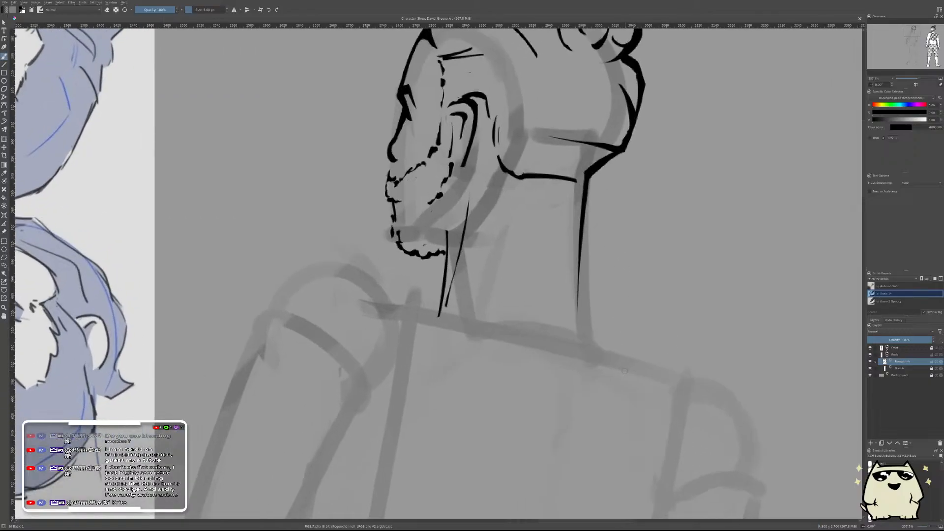
{"action": "key", "text": "m"}
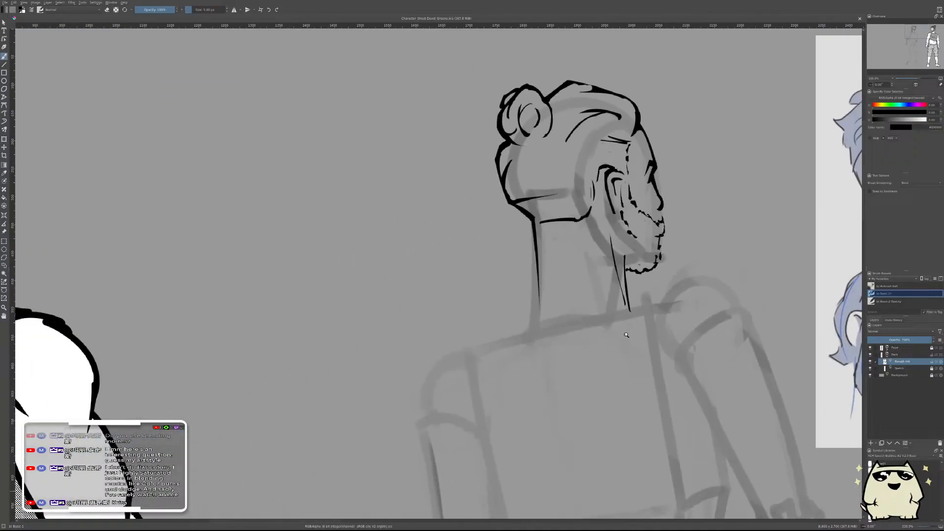
{"action": "scroll", "coordinate": [625, 338], "scroll_direction": "down", "scroll_amount": 1}
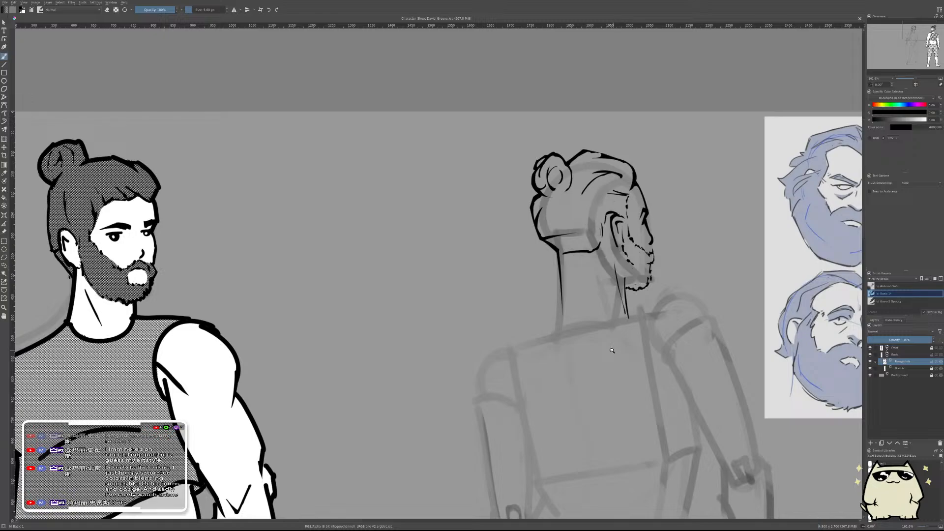
{"action": "scroll", "coordinate": [588, 349], "scroll_direction": "up", "scroll_amount": 3}
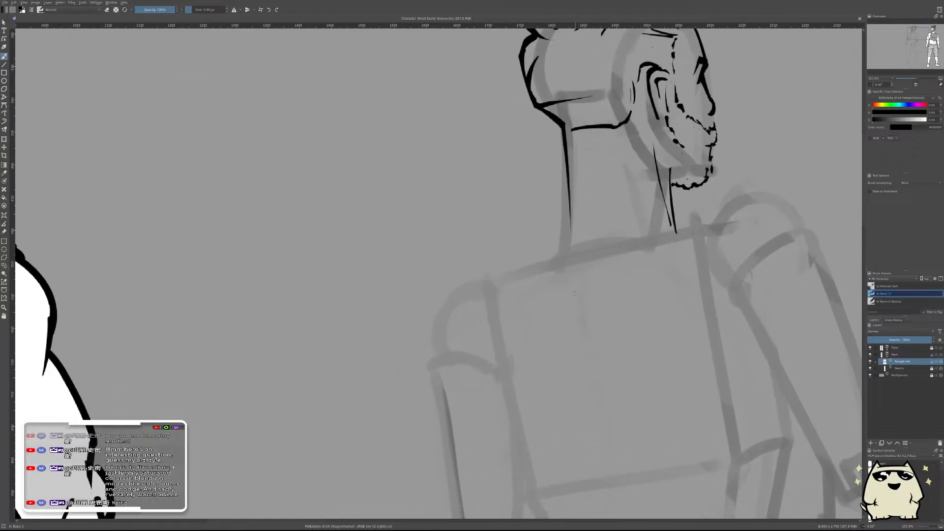
{"action": "left_click_drag", "start_coordinate": [596, 315], "coordinate": [523, 384]}
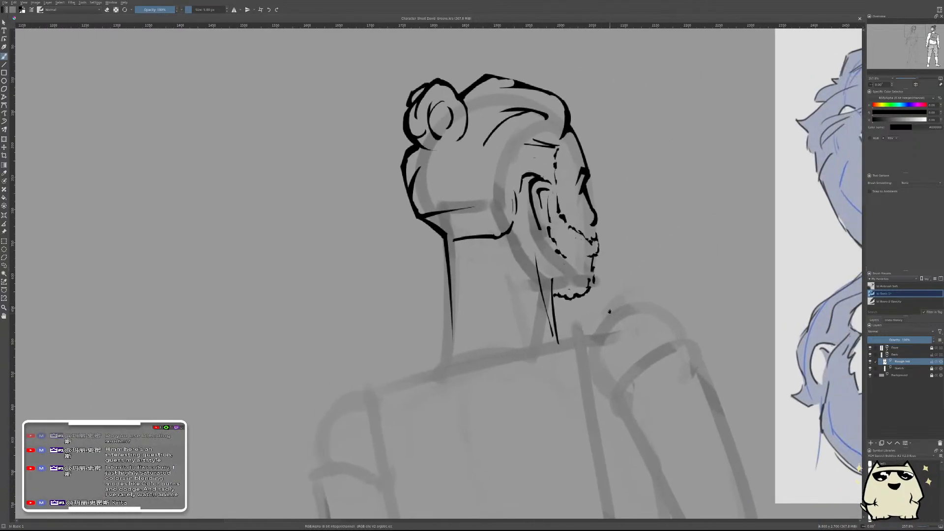
{"action": "mouse_move", "coordinate": [609, 311]}
{"action": "left_mouse_down"}
{"action": "mouse_move", "coordinate": [582, 333]}
{"action": "mouse_move", "coordinate": [658, 165]}
{"action": "mouse_move", "coordinate": [633, 285]}
{"action": "left_mouse_up"}
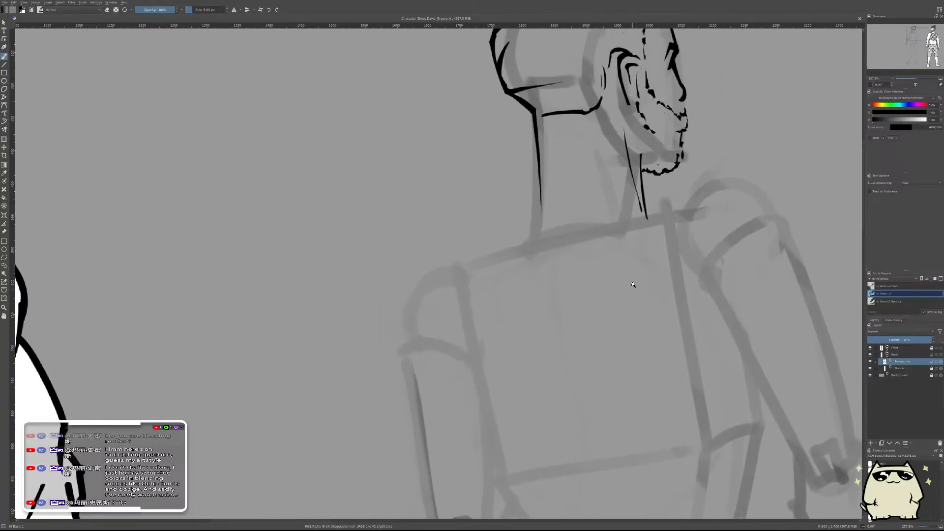
{"action": "scroll", "coordinate": [633, 285], "scroll_direction": "down", "scroll_amount": 3}
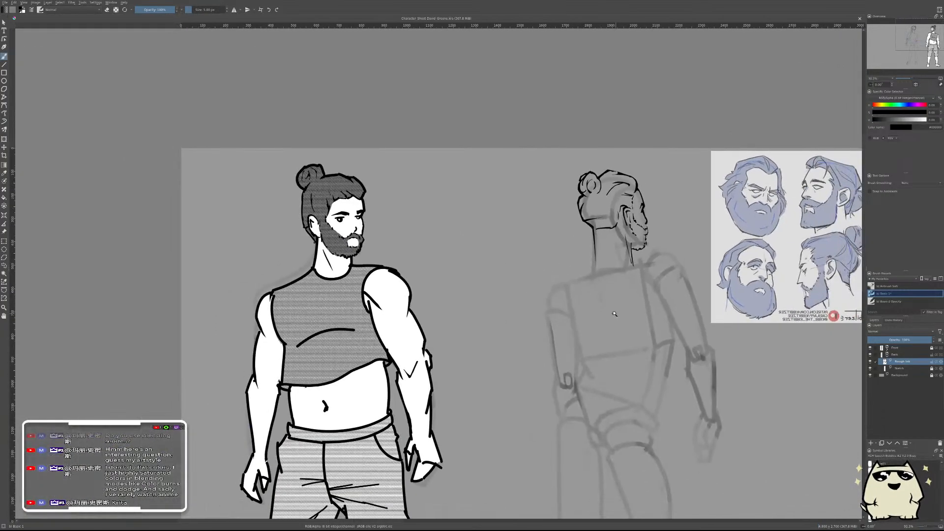
{"action": "mouse_move", "coordinate": [616, 311]}
{"action": "left_mouse_down"}
{"action": "mouse_move", "coordinate": [461, 314]}
{"action": "mouse_move", "coordinate": [541, 317]}
{"action": "mouse_move", "coordinate": [544, 275]}
{"action": "mouse_move", "coordinate": [527, 297]}
{"action": "mouse_move", "coordinate": [540, 270]}
{"action": "left_mouse_up"}
{"action": "left_click_drag", "start_coordinate": [595, 192], "coordinate": [494, 286]}
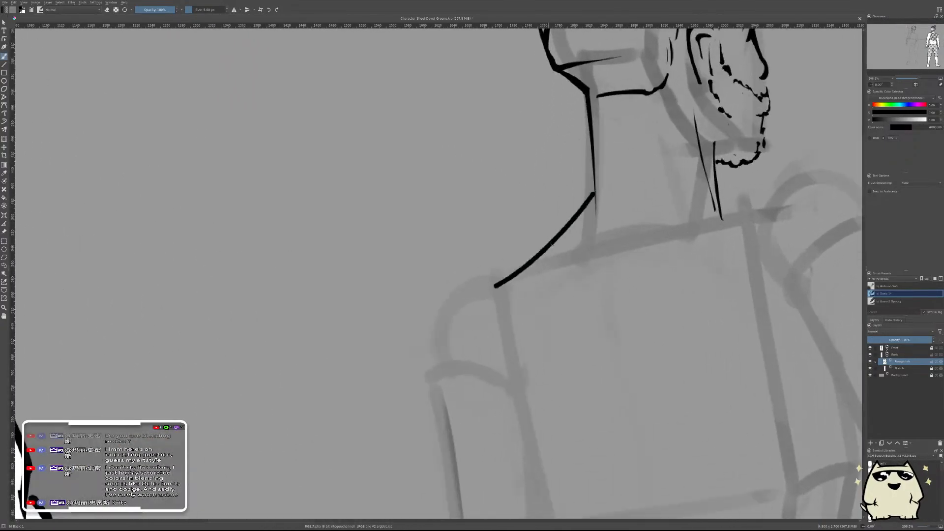
{"action": "key", "text": "ctrl+z"}
{"action": "left_click_drag", "start_coordinate": [594, 192], "coordinate": [466, 291]}
{"action": "key", "text": "ctrl+z"}
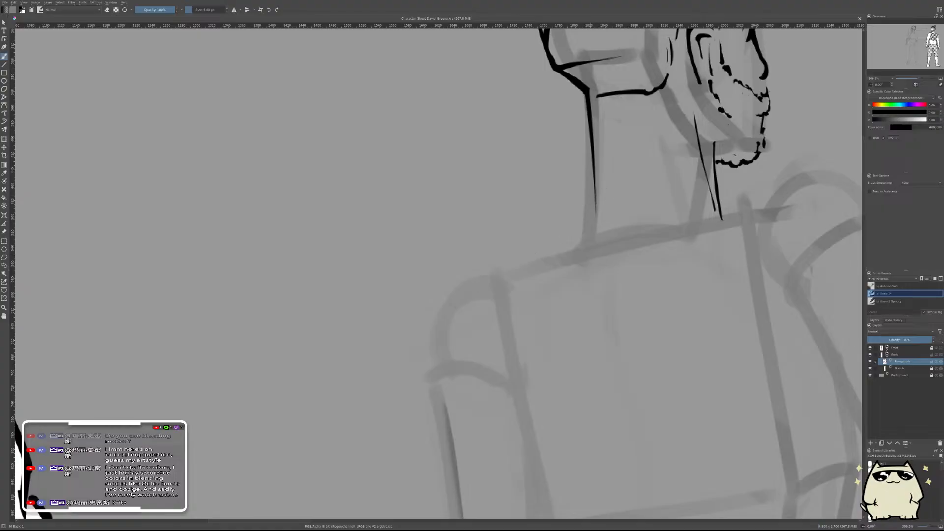
{"action": "left_click_drag", "start_coordinate": [594, 192], "coordinate": [473, 290]}
{"action": "key", "text": "ctrl+z"}
- Ink a straight sloping line from the base of the back neck line to the shoulder and taper it outwards with the eraser
{"action": "left_click_drag", "start_coordinate": [595, 192], "coordinate": [481, 270]}
{"action": "key", "text": "e"}
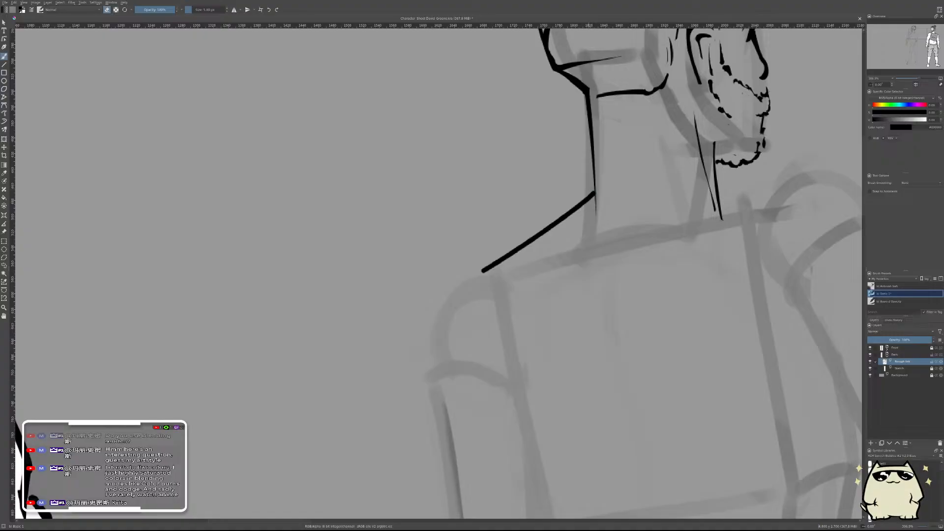
{"action": "left_click_drag", "start_coordinate": [594, 192], "coordinate": [483, 271]}
{"action": "key", "text": "ctrl+z"}
{"action": "left_click_drag", "start_coordinate": [591, 193], "coordinate": [482, 271]}
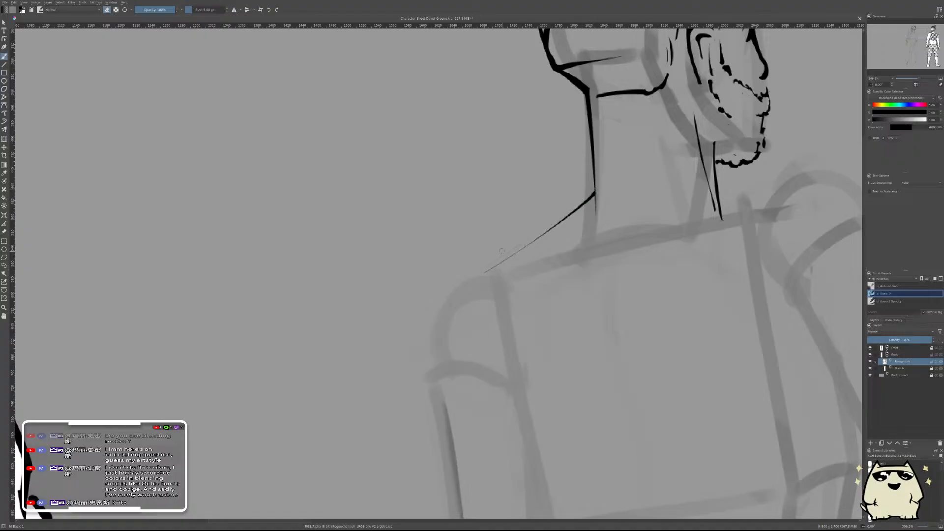
{"action": "key", "text": "ctrl+z"}
{"action": "left_click_drag", "start_coordinate": [591, 193], "coordinate": [494, 252]}
{"action": "scroll", "coordinate": [605, 237], "scroll_direction": "down", "scroll_amount": 5}
{"action": "scroll", "coordinate": [605, 236], "scroll_direction": "up", "scroll_amount": 4}
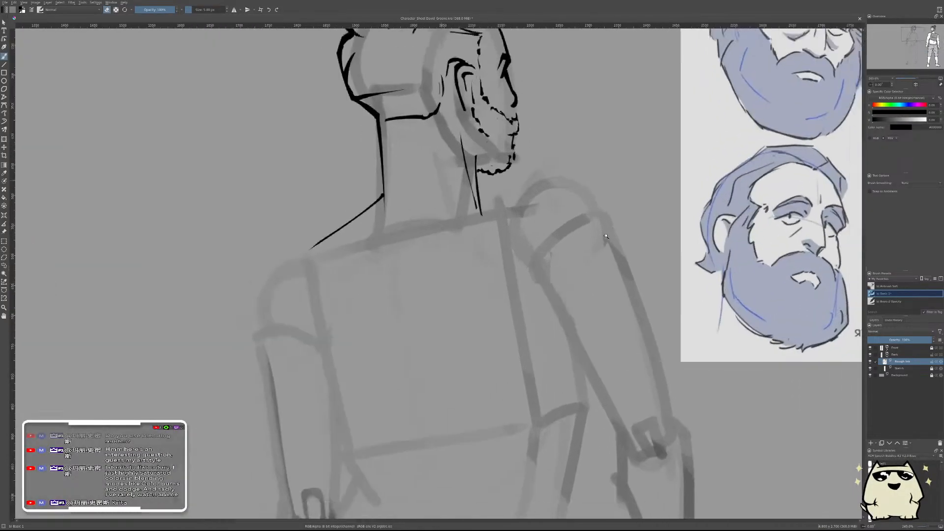
{"action": "scroll", "coordinate": [606, 237], "scroll_direction": "down", "scroll_amount": 5}
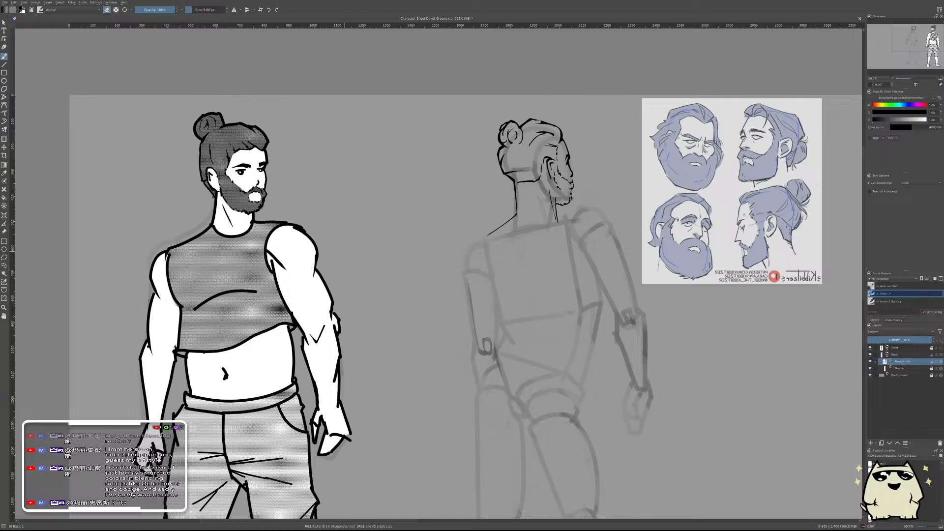
- Ink the raised shoulder's rounded outer contour over the sketch in mirrored view, with a shallow curved line below it
{"action": "scroll", "coordinate": [372, 364], "scroll_direction": "down", "scroll_amount": 1}
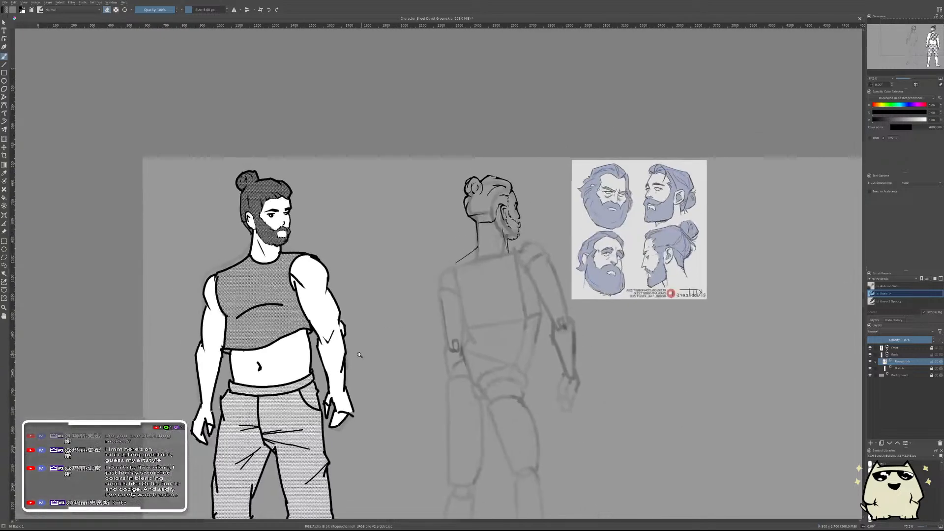
{"action": "scroll", "coordinate": [385, 361], "scroll_direction": "up", "scroll_amount": 3}
{"action": "scroll", "coordinate": [506, 286], "scroll_direction": "up", "scroll_amount": 3}
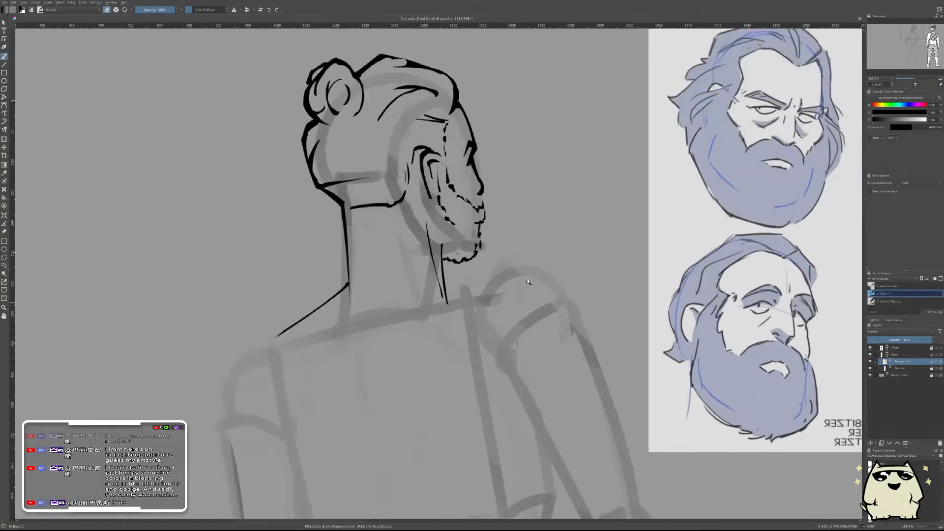
{"action": "scroll", "coordinate": [529, 278], "scroll_direction": "down", "scroll_amount": 2}
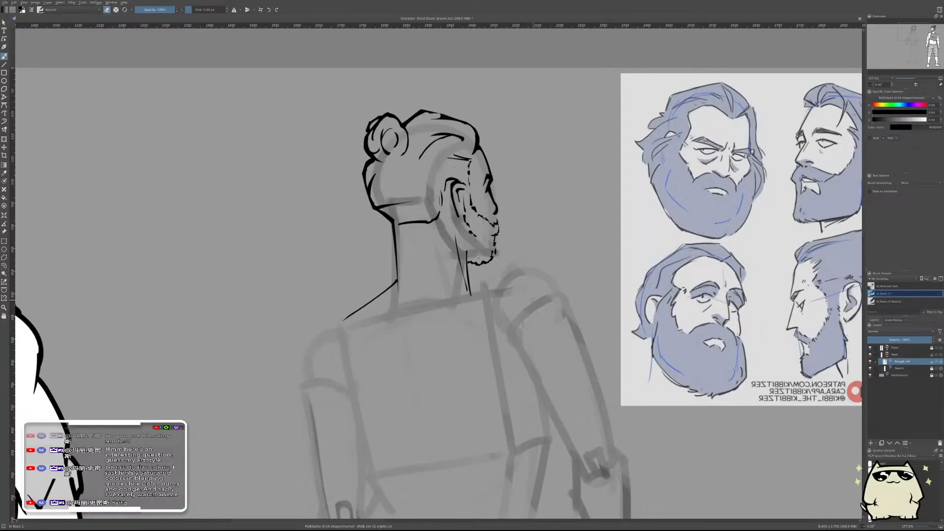
{"action": "key", "text": "m"}
{"action": "left_click_drag", "start_coordinate": [487, 300], "coordinate": [724, 278]}
{"action": "scroll", "coordinate": [634, 261], "scroll_direction": "up", "scroll_amount": 3}
{"action": "key", "text": "e"}
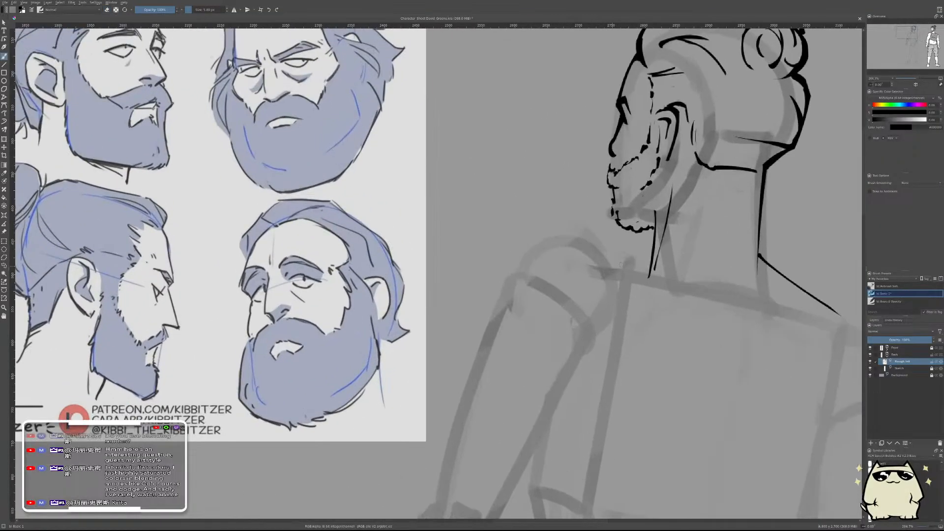
{"action": "left_click_drag", "start_coordinate": [521, 269], "coordinate": [570, 344]}
{"action": "key", "text": "ctrl+z"}
{"action": "left_click_drag", "start_coordinate": [570, 239], "coordinate": [482, 339]}
{"action": "key", "text": "ctrl+z"}
{"action": "left_click_drag", "start_coordinate": [565, 240], "coordinate": [484, 344]}
{"action": "key", "text": "ctrl+z"}
{"action": "mouse_move", "coordinate": [586, 242]}
{"action": "left_mouse_down"}
{"action": "mouse_move", "coordinate": [498, 360]}
{"action": "mouse_move", "coordinate": [603, 338]}
{"action": "left_mouse_up"}
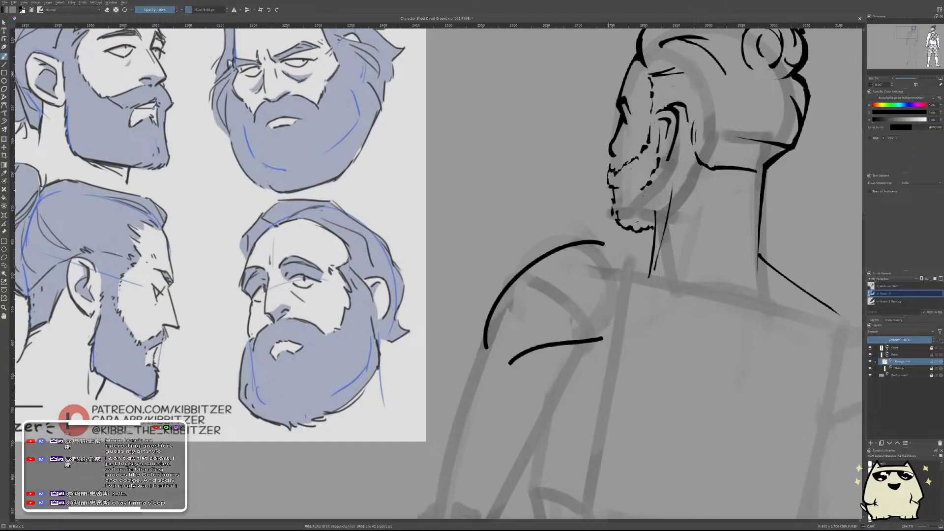
- Close the shoulder shape with a curved inner line from the top of its contour down to the lower line
{"action": "left_click_drag", "start_coordinate": [609, 324], "coordinate": [583, 221]}
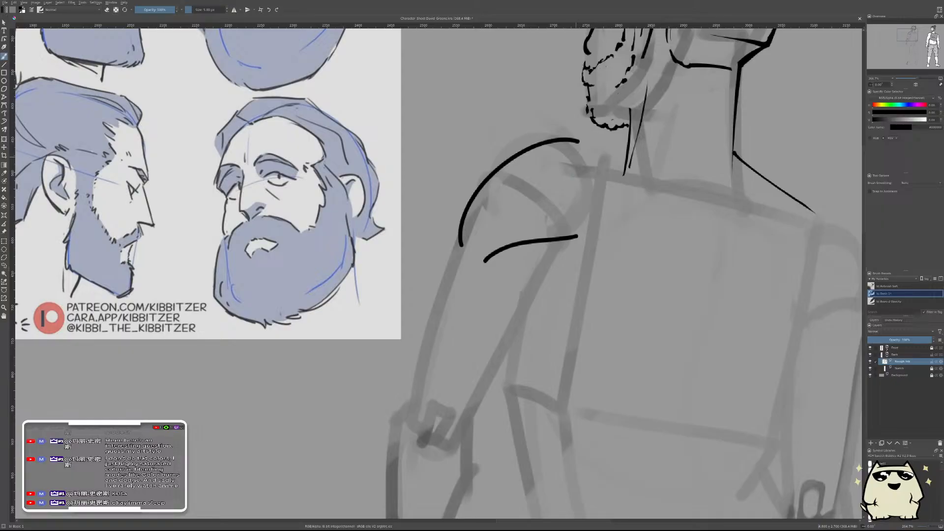
{"action": "mouse_move", "coordinate": [578, 141]}
{"action": "left_mouse_down"}
{"action": "mouse_move", "coordinate": [588, 176]}
{"action": "mouse_move", "coordinate": [558, 259]}
{"action": "left_mouse_up"}
{"action": "key", "text": "ctrl+z"}
{"action": "left_click_drag", "start_coordinate": [579, 142], "coordinate": [570, 238]}
{"action": "scroll", "coordinate": [642, 249], "scroll_direction": "down", "scroll_amount": 5}
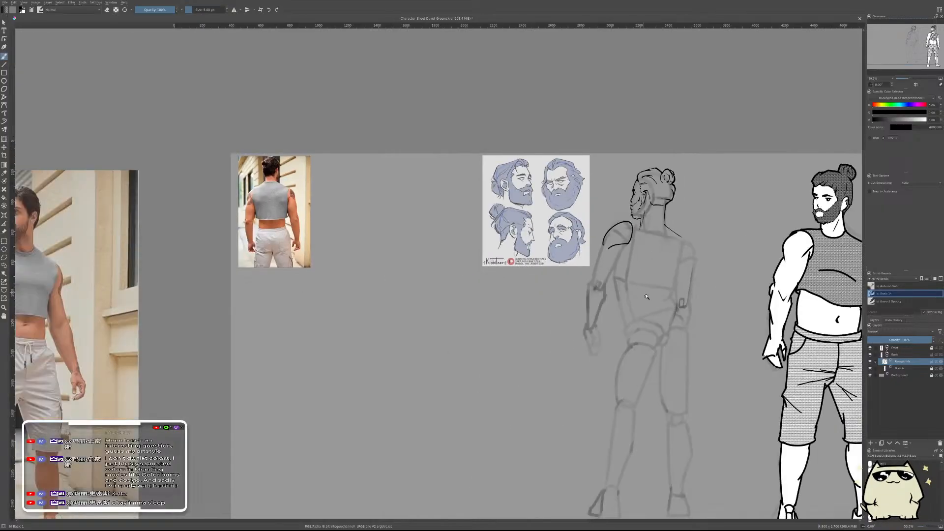
{"action": "scroll", "coordinate": [595, 281], "scroll_direction": "down", "scroll_amount": 2}
{"action": "scroll", "coordinate": [595, 281], "scroll_direction": "up", "scroll_amount": 8}
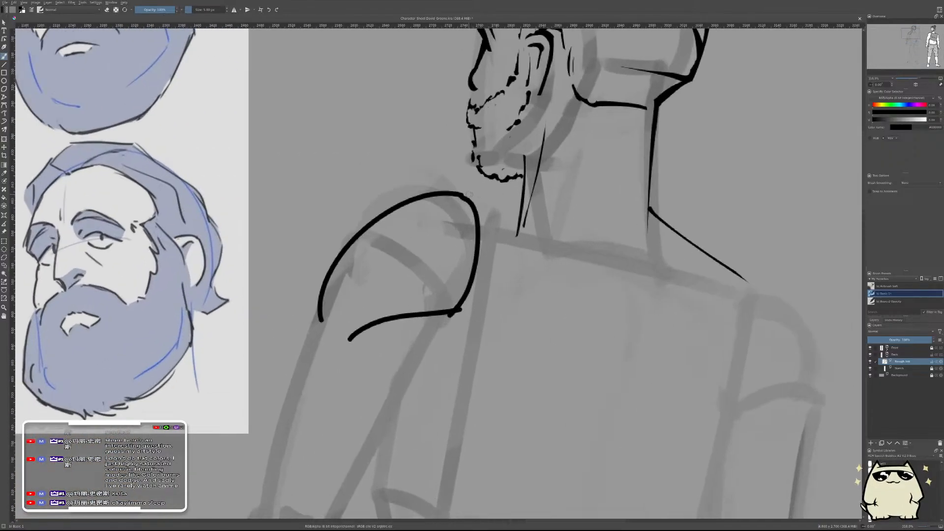
- Ink a short line joining the shoulder's top to the neck, trim the neck lines below it and taper it towards the neck
{"action": "left_click_drag", "start_coordinate": [467, 196], "coordinate": [524, 196]}
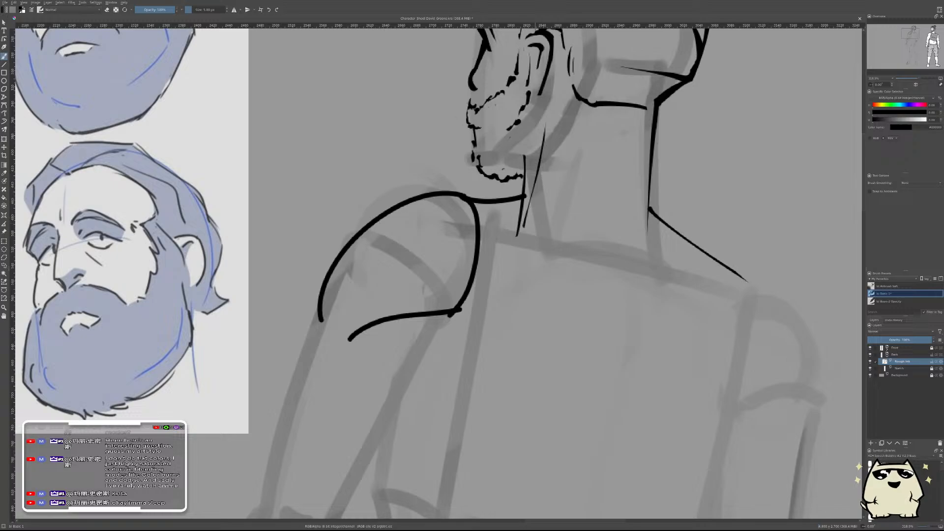
{"action": "key", "text": "ctrl+z"}
{"action": "left_click_drag", "start_coordinate": [465, 197], "coordinate": [531, 198]}
{"action": "key", "text": "ctrl+z"}
{"action": "left_click_drag", "start_coordinate": [470, 204], "coordinate": [528, 198]}
{"action": "key", "text": "ctrl+z"}
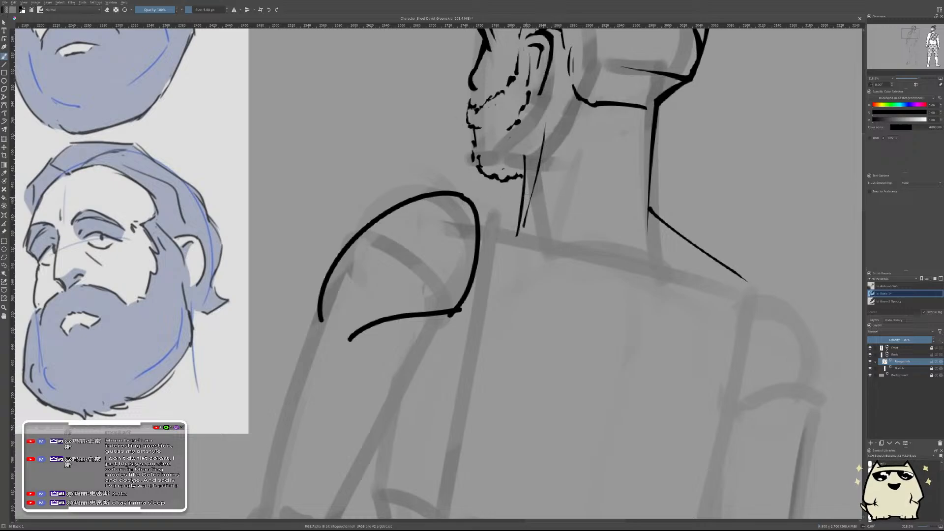
{"action": "left_click_drag", "start_coordinate": [469, 205], "coordinate": [531, 198]}
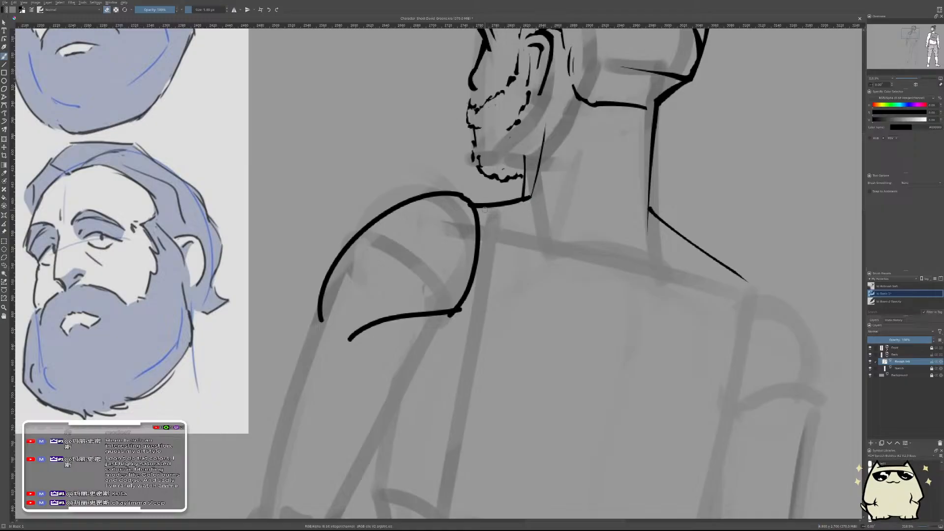
{"action": "key", "text": "ctrl+z"}
{"action": "left_click_drag", "start_coordinate": [472, 205], "coordinate": [531, 196]}
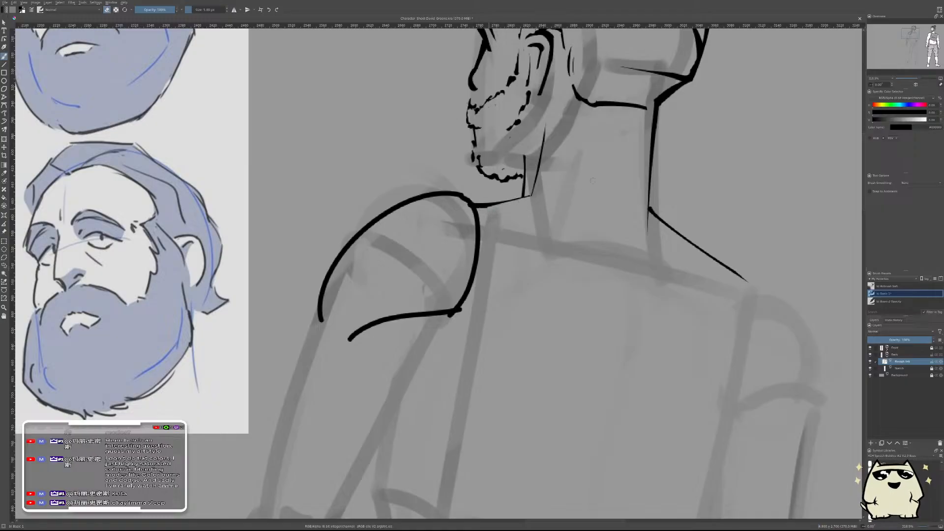
{"action": "scroll", "coordinate": [617, 289], "scroll_direction": "down", "scroll_amount": 4}
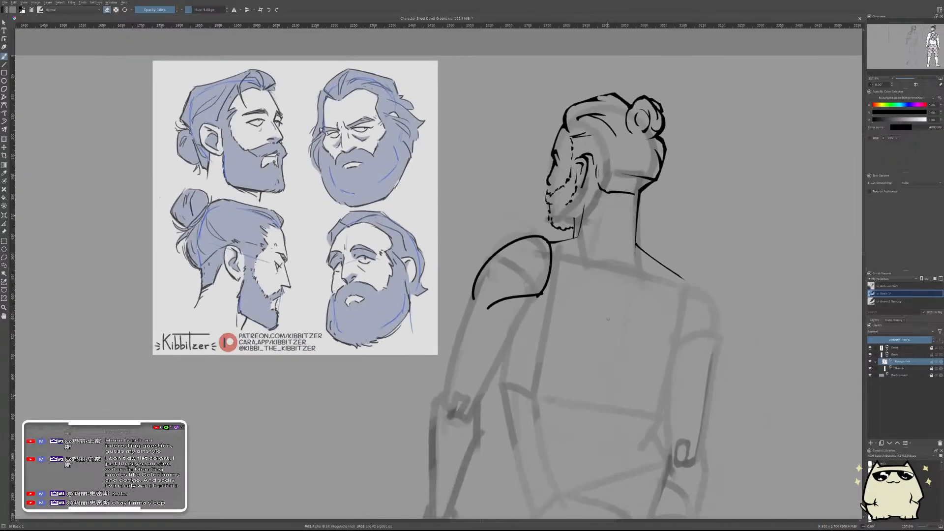
{"action": "scroll", "coordinate": [608, 319], "scroll_direction": "up", "scroll_amount": 3}
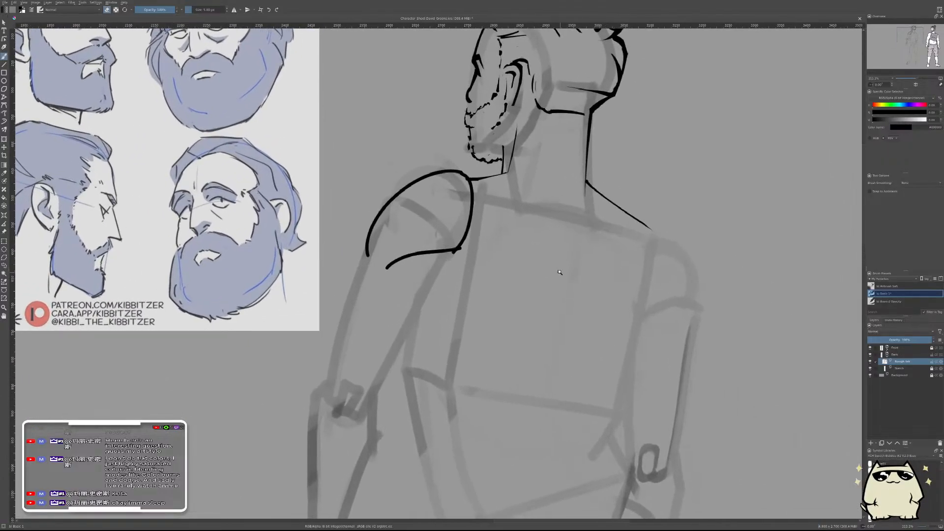
{"action": "scroll", "coordinate": [560, 272], "scroll_direction": "down", "scroll_amount": 2}
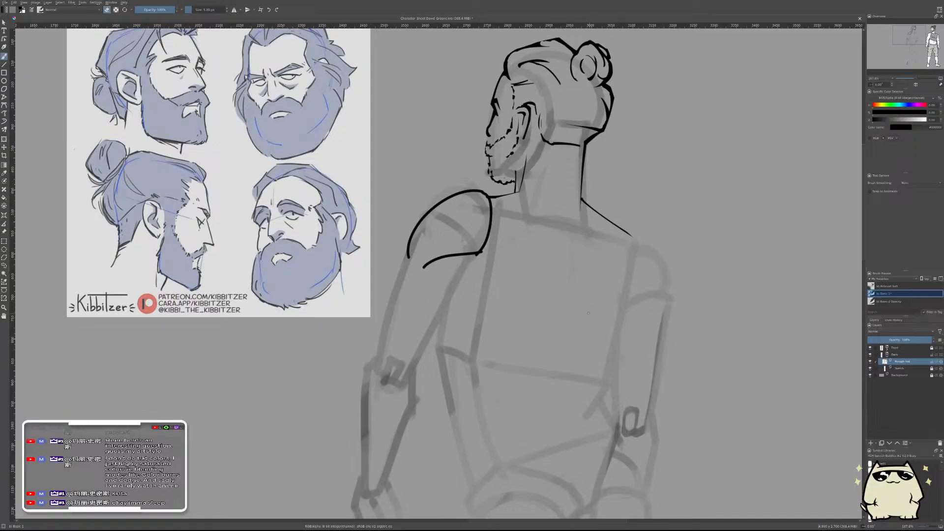
- Thin the rounded shoulder's outer contour along its upper and outer curve with the eraser, checking it in both view orientations
{"action": "key", "text": "m"}
{"action": "scroll", "coordinate": [529, 290], "scroll_direction": "up", "scroll_amount": 3}
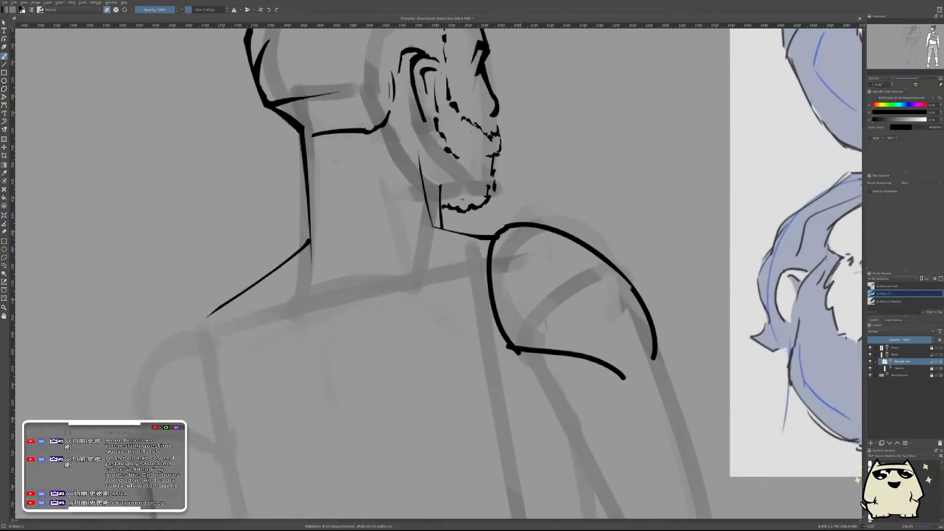
{"action": "left_click_drag", "start_coordinate": [582, 245], "coordinate": [637, 298]}
{"action": "key", "text": "ctrl+z"}
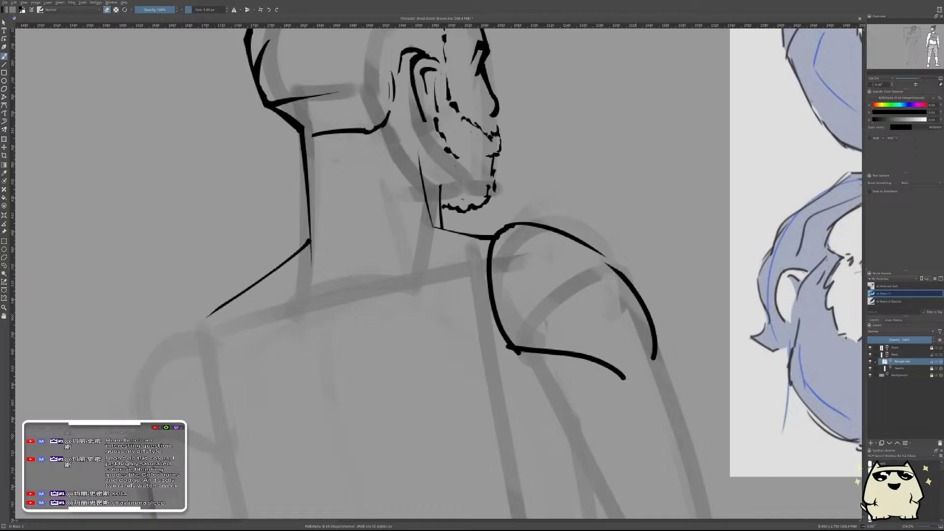
{"action": "left_click_drag", "start_coordinate": [515, 226], "coordinate": [623, 273]}
{"action": "key", "text": "m"}
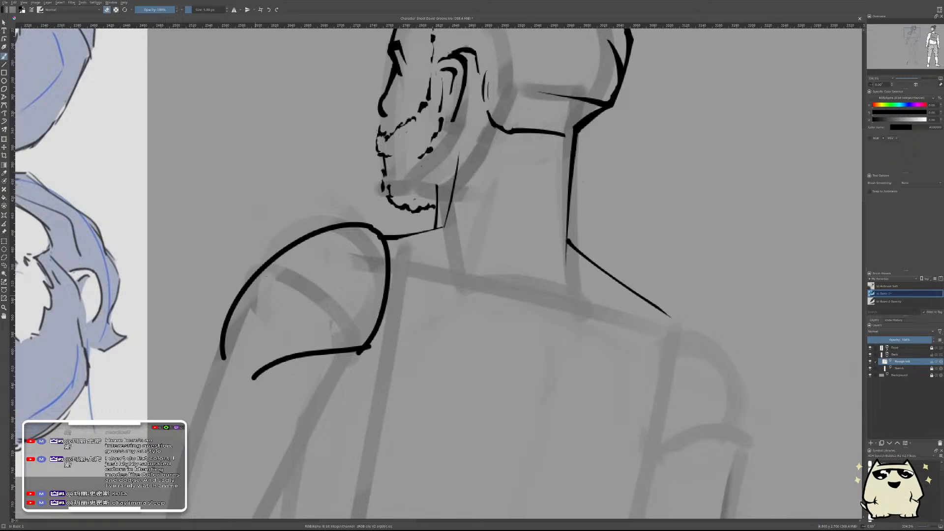
{"action": "key", "text": "ctrl+z"}
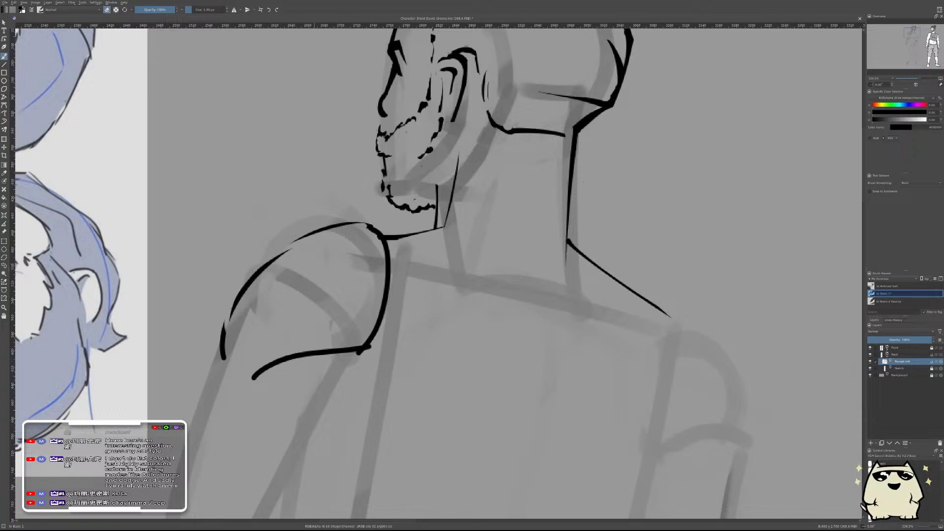
{"action": "left_click_drag", "start_coordinate": [361, 225], "coordinate": [225, 335]}
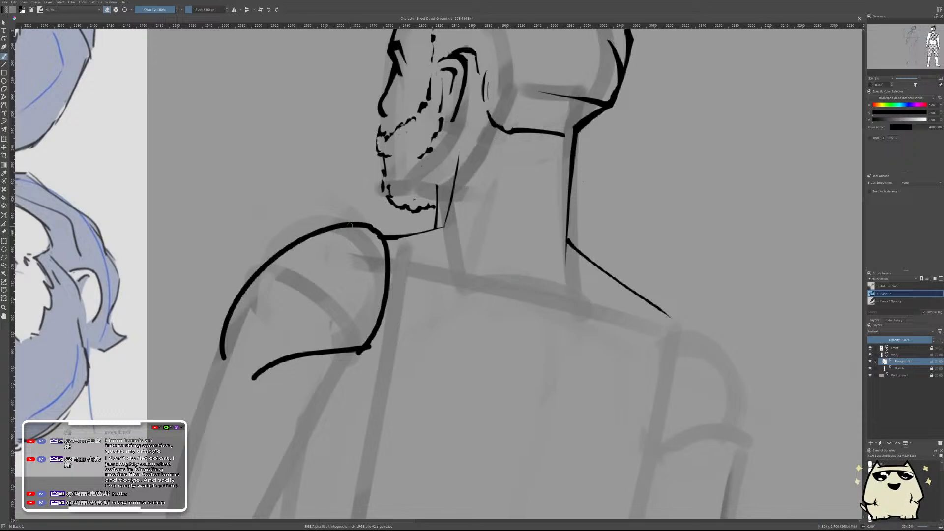
{"action": "left_click_drag", "start_coordinate": [320, 231], "coordinate": [350, 225]}
{"action": "left_click_drag", "start_coordinate": [224, 344], "coordinate": [255, 280]}
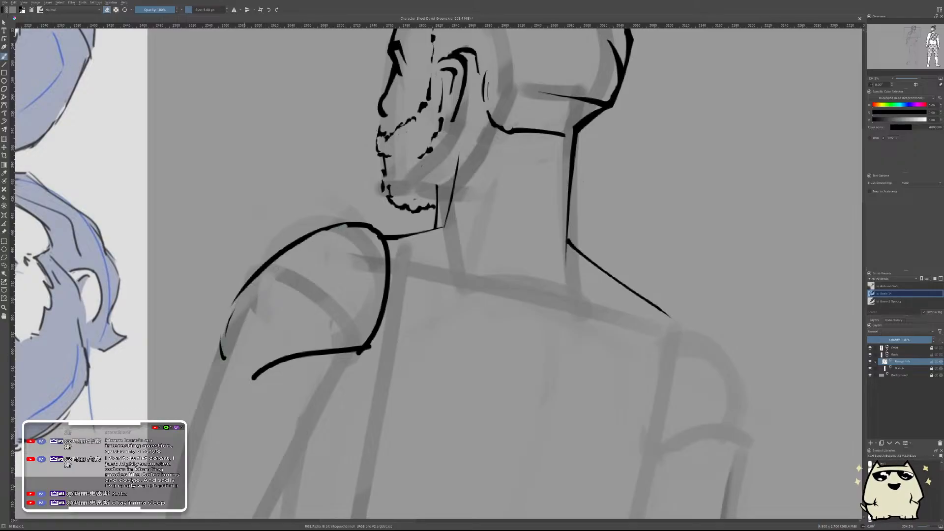
{"action": "key", "text": "ctrl+z"}
{"action": "left_click_drag", "start_coordinate": [227, 355], "coordinate": [261, 272]}
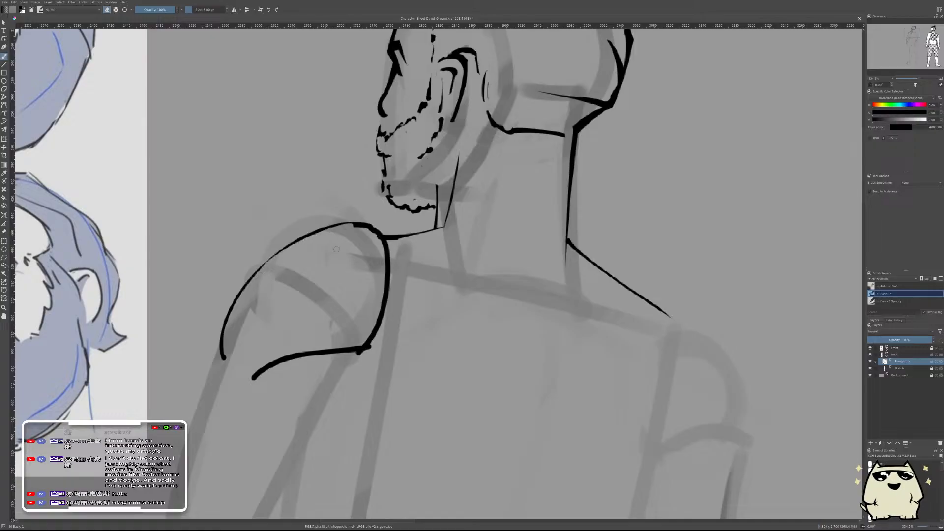
{"action": "left_click_drag", "start_coordinate": [416, 243], "coordinate": [417, 295]}
{"action": "mouse_move", "coordinate": [486, 297]}
{"action": "left_mouse_down"}
{"action": "mouse_move", "coordinate": [486, 311]}
{"action": "mouse_move", "coordinate": [485, 294]}
{"action": "mouse_move", "coordinate": [467, 315]}
{"action": "mouse_move", "coordinate": [462, 301]}
{"action": "mouse_move", "coordinate": [410, 283]}
{"action": "mouse_move", "coordinate": [402, 151]}
{"action": "mouse_move", "coordinate": [304, 179]}
{"action": "left_mouse_up"}
{"action": "left_click_drag", "start_coordinate": [509, 186], "coordinate": [509, 233]}
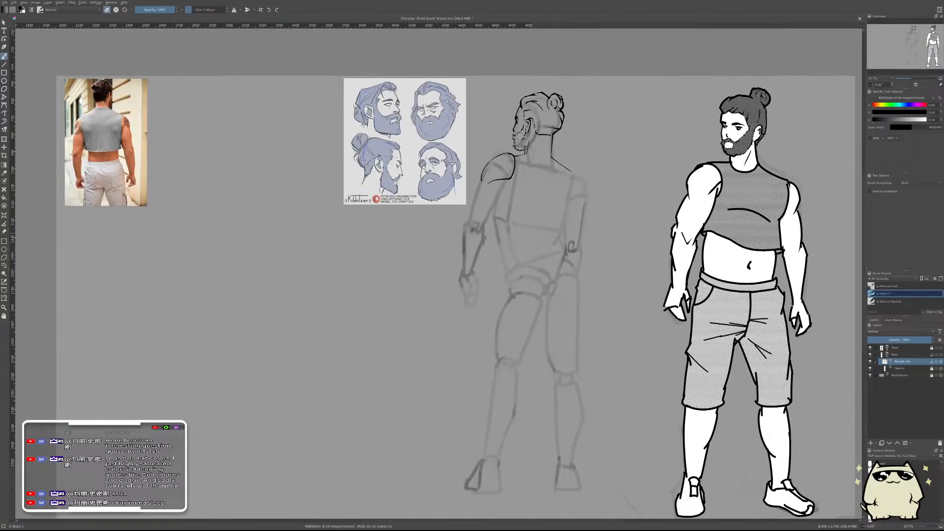
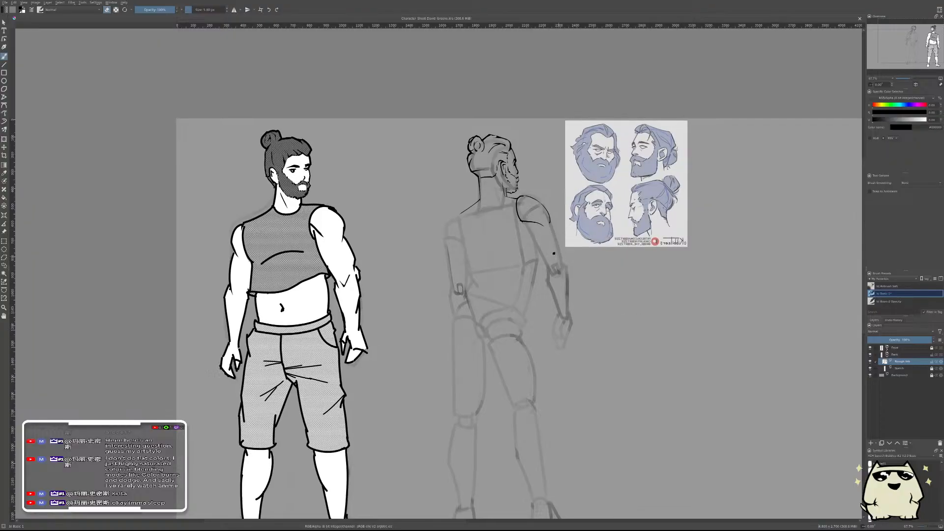
- Ink a curved collar line around the base of the neck, from the back shoulder slope to the front neck line
{"action": "left_click_drag", "start_coordinate": [650, 307], "coordinate": [629, 273]}
{"action": "scroll", "coordinate": [511, 172], "scroll_direction": "up", "scroll_amount": 4}
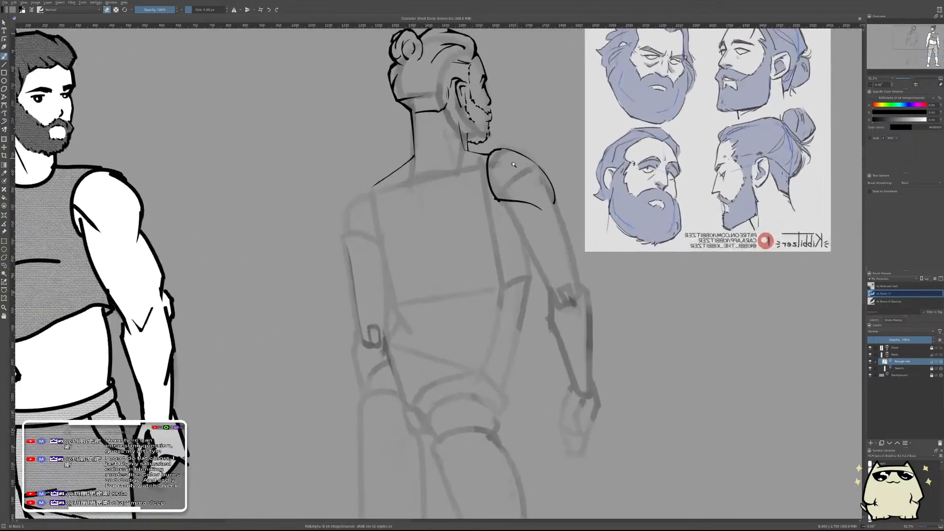
{"action": "scroll", "coordinate": [373, 285], "scroll_direction": "up", "scroll_amount": 4}
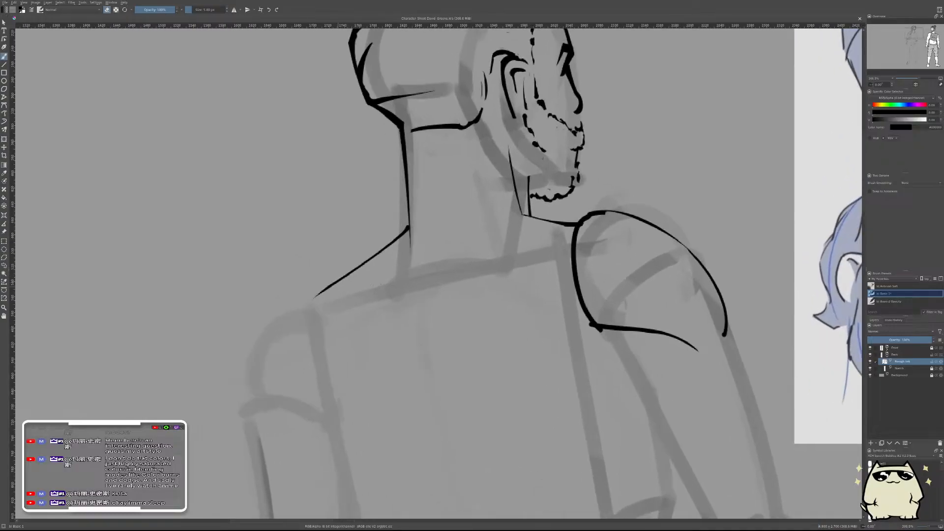
{"action": "left_click_drag", "start_coordinate": [339, 289], "coordinate": [519, 224]}
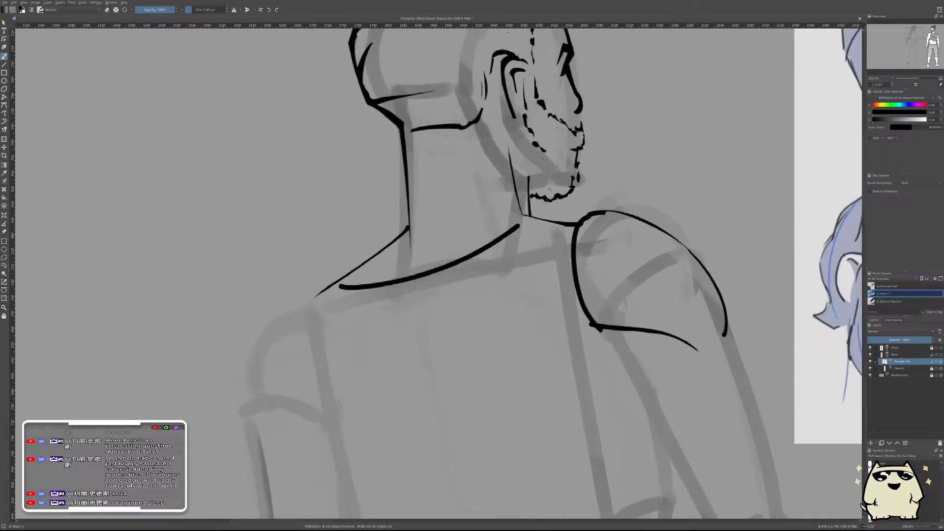
{"action": "key", "text": "ctrl+z"}
{"action": "left_click_drag", "start_coordinate": [410, 248], "coordinate": [519, 224]}
{"action": "key", "text": "ctrl+z"}
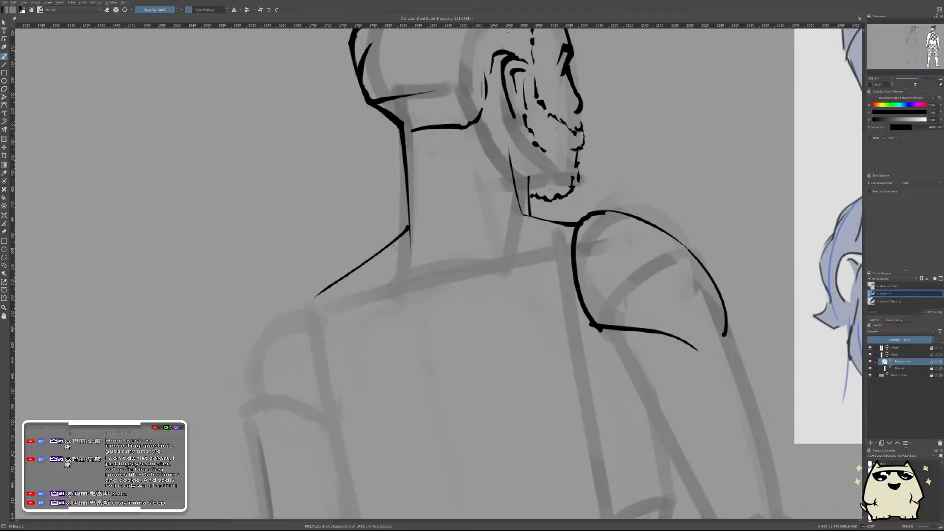
{"action": "mouse_move", "coordinate": [390, 244]}
{"action": "left_mouse_down"}
{"action": "mouse_move", "coordinate": [499, 237]}
{"action": "mouse_move", "coordinate": [532, 217]}
{"action": "left_mouse_up"}
{"action": "key", "text": "e"}
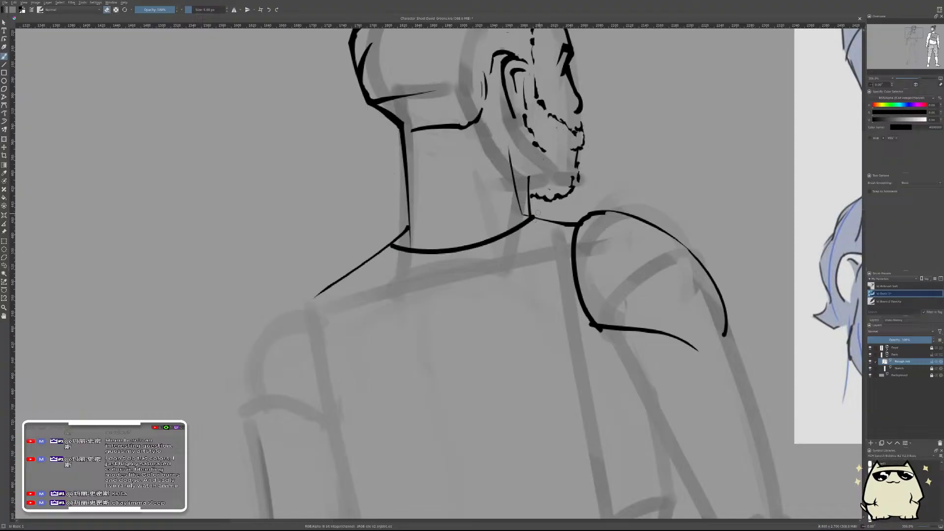
- Examine the new collar line up close and compare the back view's neck and shoulders with the front view
{"action": "scroll", "coordinate": [579, 246], "scroll_direction": "down", "scroll_amount": 6}
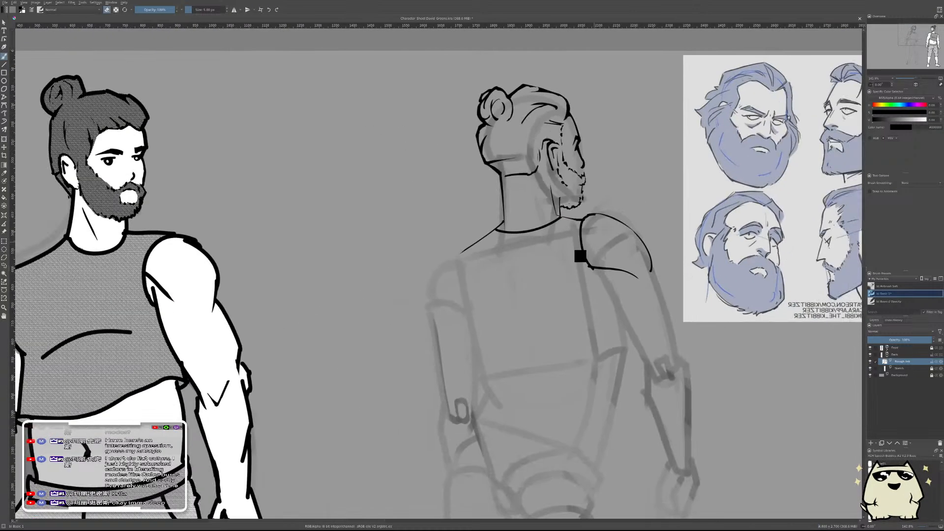
{"action": "scroll", "coordinate": [587, 228], "scroll_direction": "up", "scroll_amount": 2}
{"action": "scroll", "coordinate": [588, 227], "scroll_direction": "down", "scroll_amount": 3}
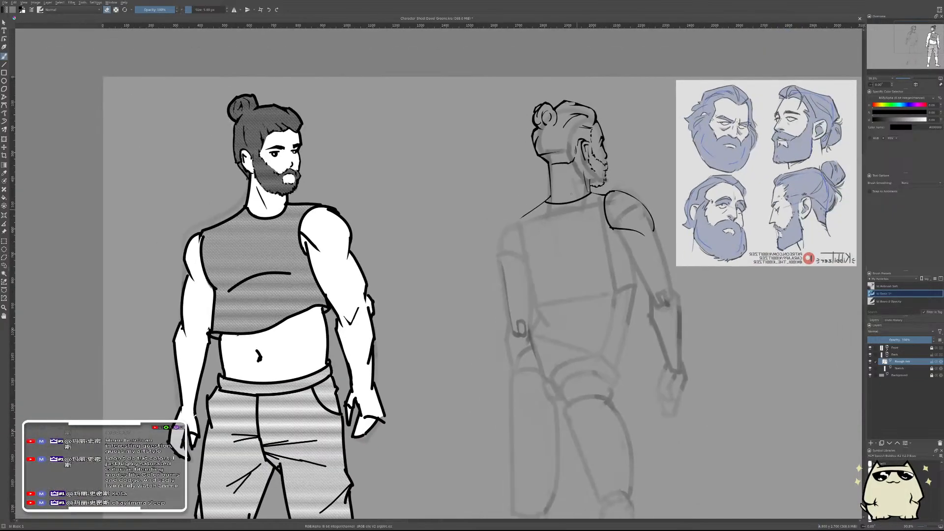
{"action": "scroll", "coordinate": [562, 154], "scroll_direction": "up", "scroll_amount": 6}
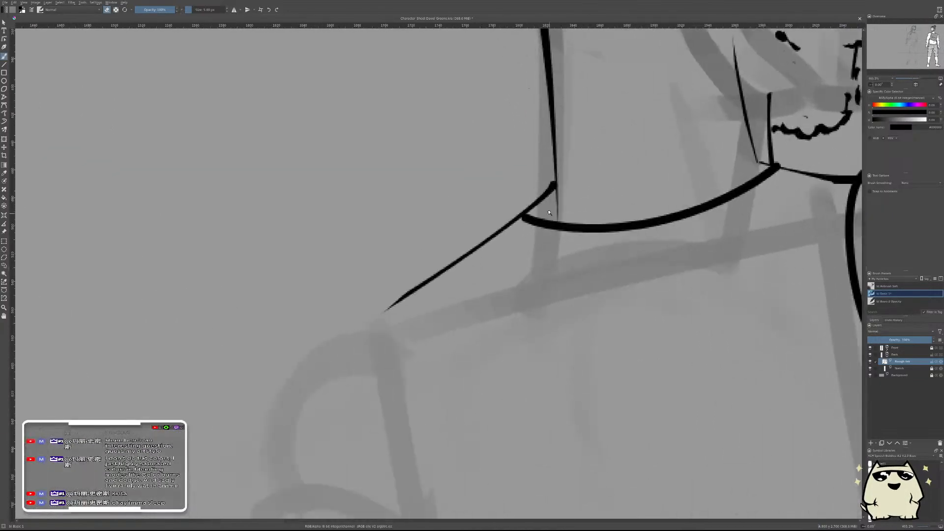
{"action": "scroll", "coordinate": [539, 217], "scroll_direction": "down", "scroll_amount": 4}
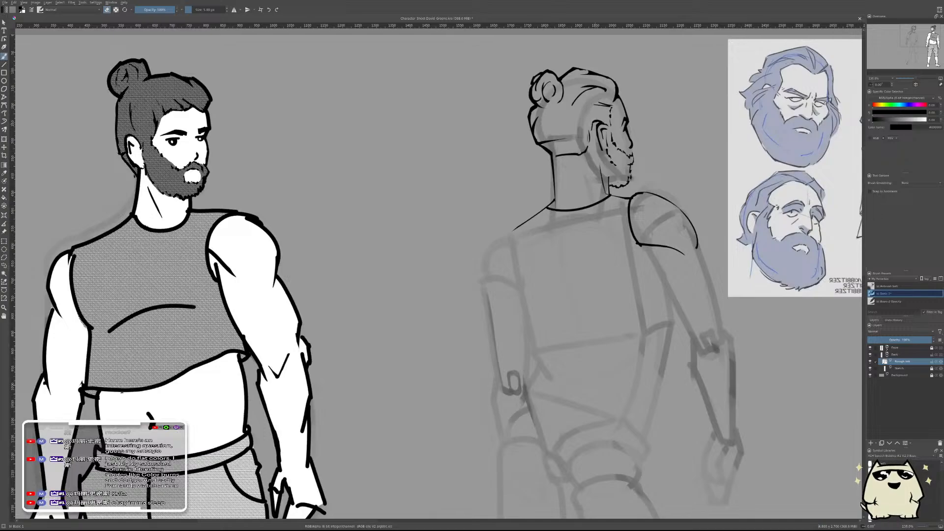
{"action": "scroll", "coordinate": [555, 299], "scroll_direction": "down", "scroll_amount": 2}
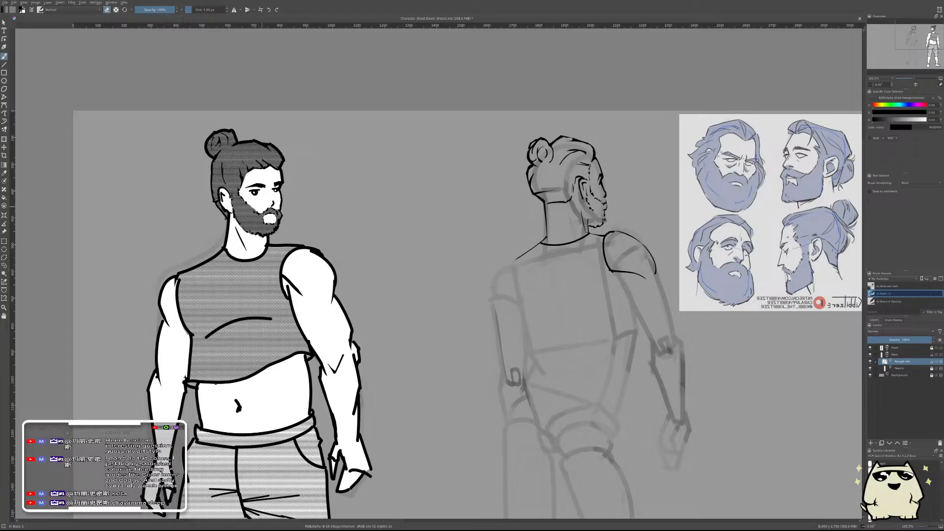
{"action": "scroll", "coordinate": [599, 194], "scroll_direction": "up", "scroll_amount": 8}
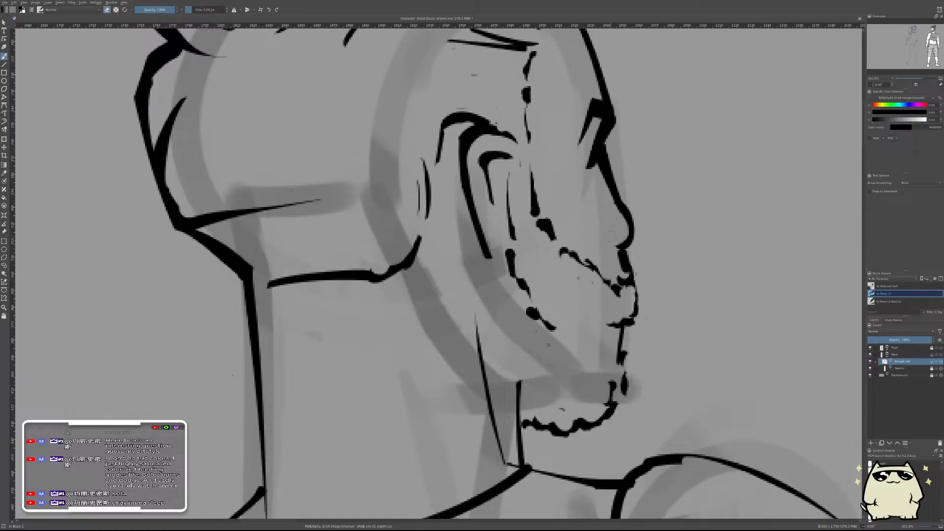
- Compare the back view's head, collar and shoulders with the front view and the reference images in both view orientations
{"action": "scroll", "coordinate": [618, 255], "scroll_direction": "down", "scroll_amount": 6}
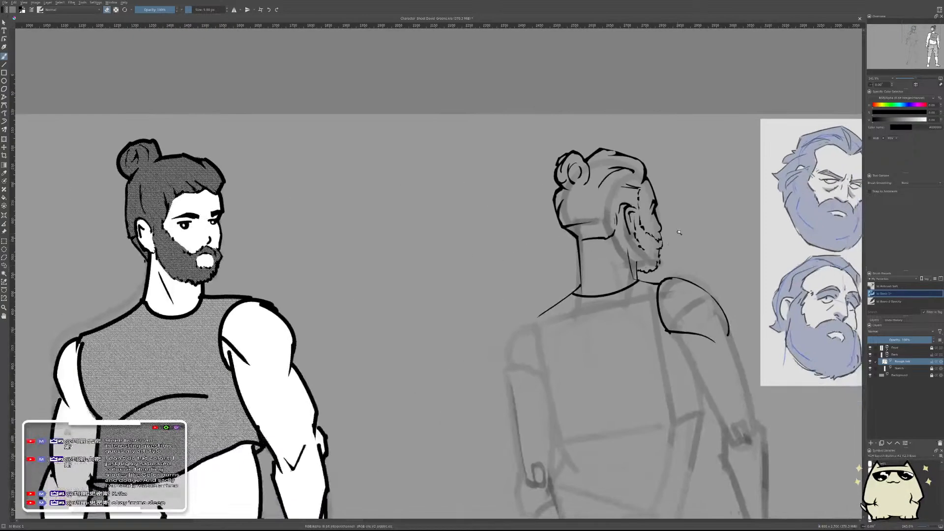
{"action": "scroll", "coordinate": [687, 226], "scroll_direction": "up", "scroll_amount": 6}
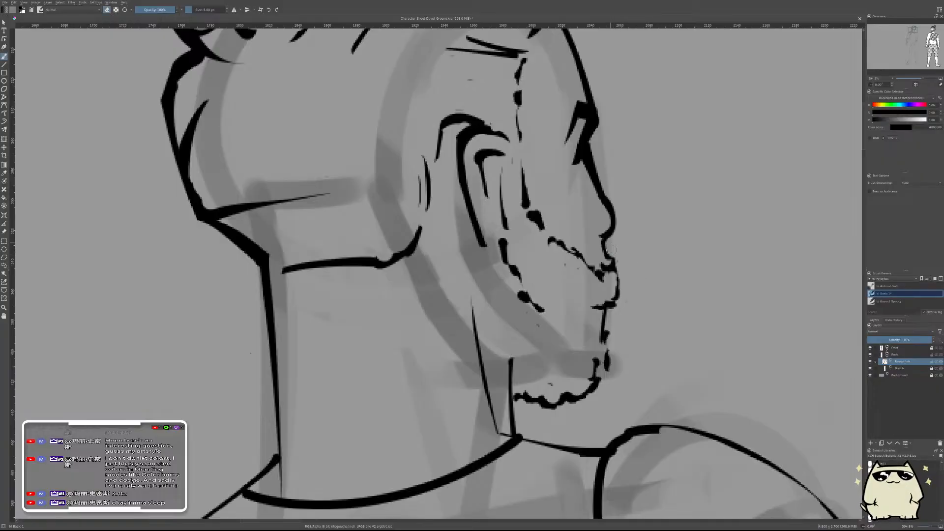
{"action": "scroll", "coordinate": [609, 248], "scroll_direction": "down", "scroll_amount": 8}
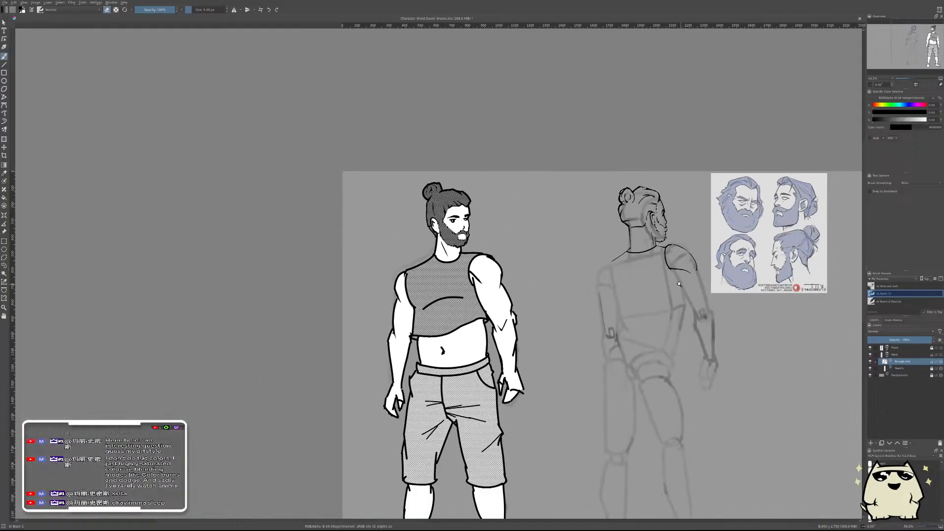
{"action": "scroll", "coordinate": [678, 284], "scroll_direction": "up", "scroll_amount": 2}
{"action": "key", "text": "m"}
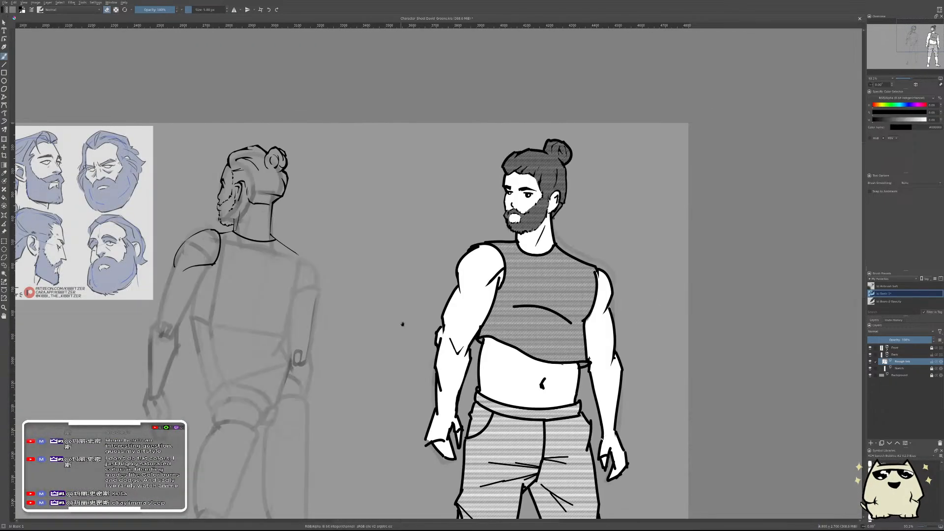
{"action": "scroll", "coordinate": [560, 257], "scroll_direction": "down", "scroll_amount": 4}
{"action": "scroll", "coordinate": [571, 231], "scroll_direction": "up", "scroll_amount": 2}
{"action": "scroll", "coordinate": [585, 219], "scroll_direction": "down", "scroll_amount": 2}
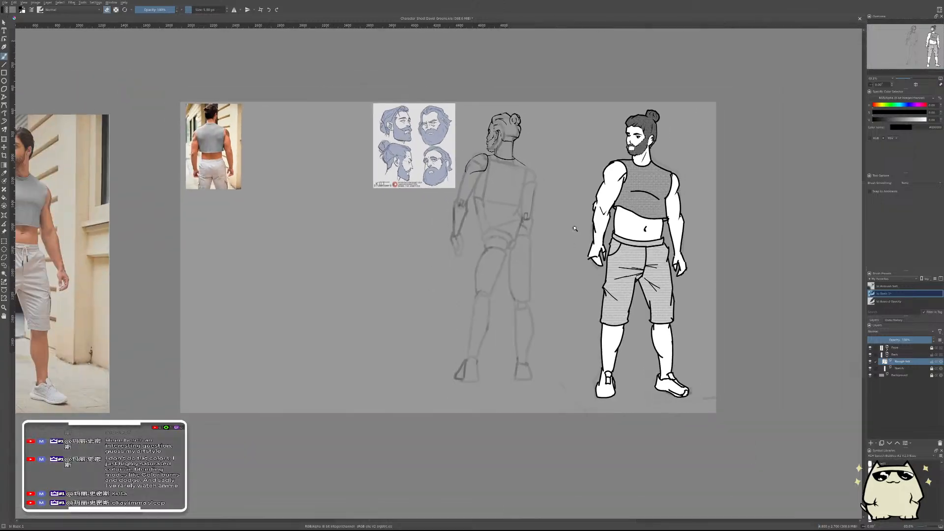
{"action": "scroll", "coordinate": [566, 211], "scroll_direction": "up", "scroll_amount": 5}
{"action": "scroll", "coordinate": [592, 339], "scroll_direction": "up", "scroll_amount": 3}
{"action": "scroll", "coordinate": [565, 260], "scroll_direction": "down", "scroll_amount": 4}
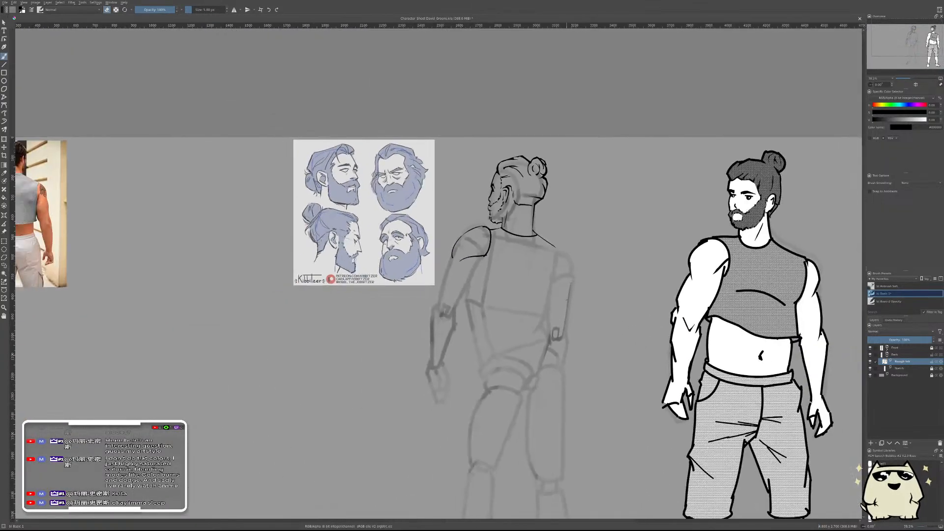
{"action": "scroll", "coordinate": [571, 203], "scroll_direction": "up", "scroll_amount": 2}
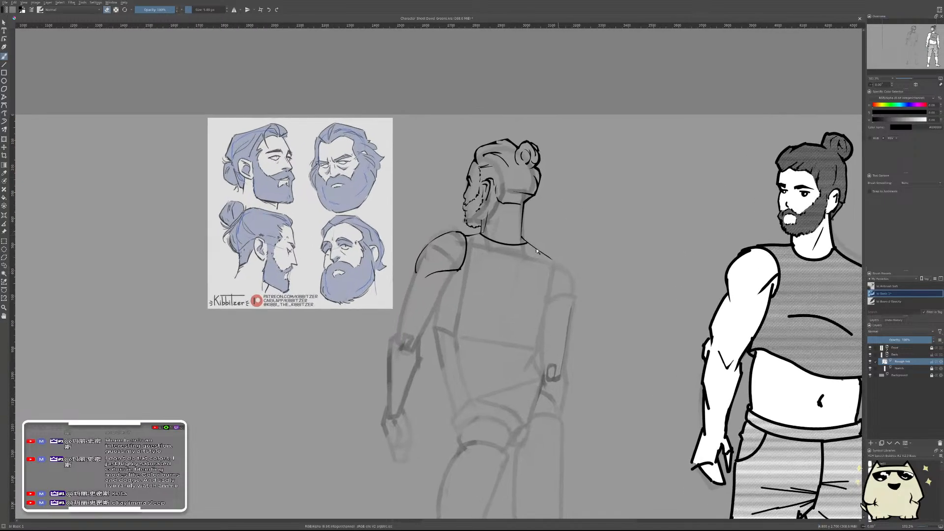
{"action": "scroll", "coordinate": [522, 275], "scroll_direction": "up", "scroll_amount": 1}
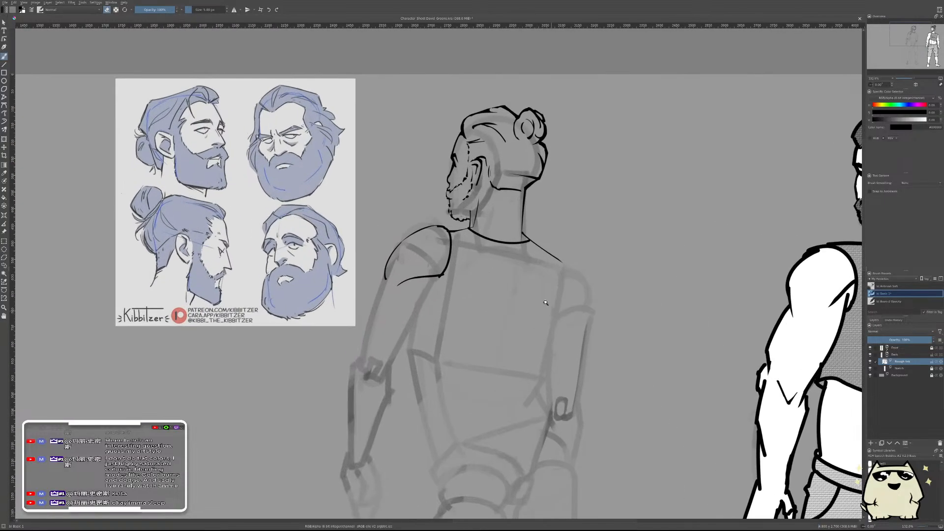
- Ink two thin, tapered hair strands diverging downward from beneath the bun on the back of the head
{"action": "scroll", "coordinate": [501, 183], "scroll_direction": "up", "scroll_amount": 5}
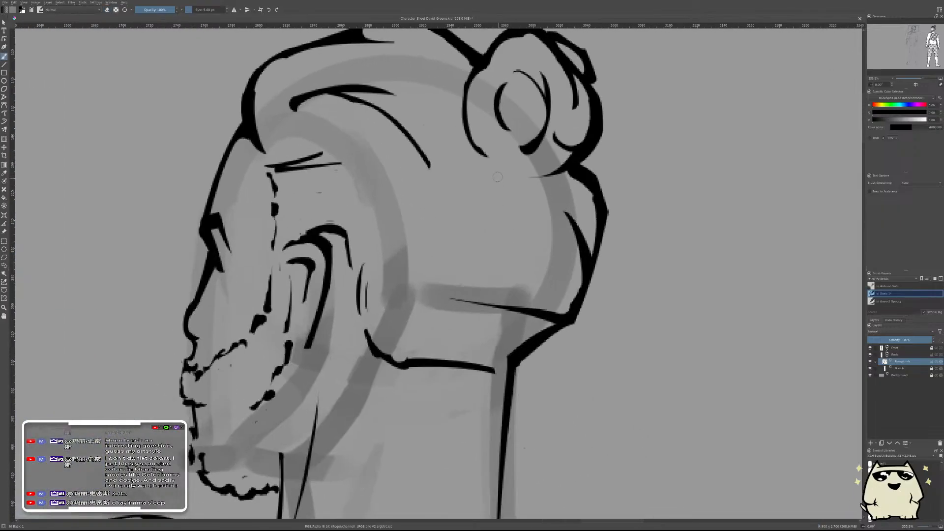
{"action": "left_click_drag", "start_coordinate": [502, 169], "coordinate": [483, 283]}
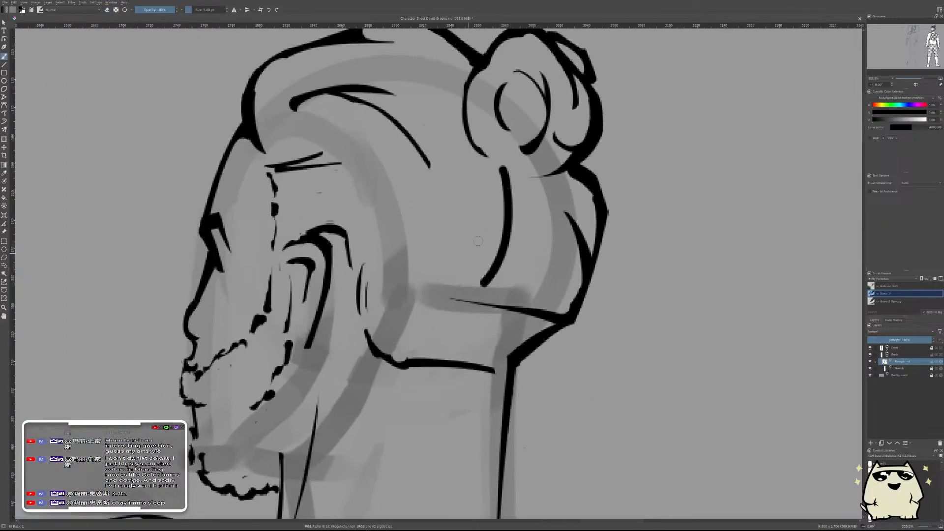
{"action": "key", "text": "ctrl+z"}
{"action": "left_click_drag", "start_coordinate": [505, 167], "coordinate": [484, 280]}
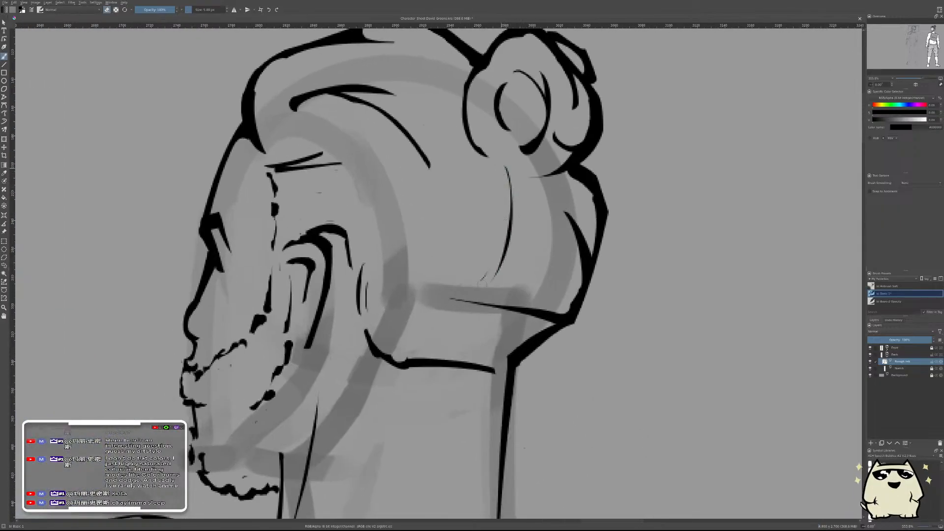
{"action": "left_click_drag", "start_coordinate": [513, 181], "coordinate": [536, 262]}
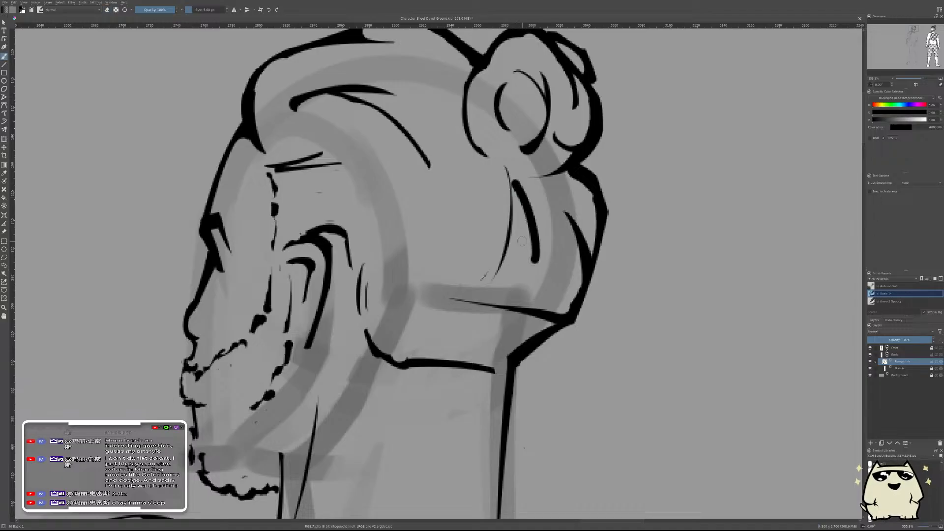
{"action": "key", "text": "ctrl+z"}
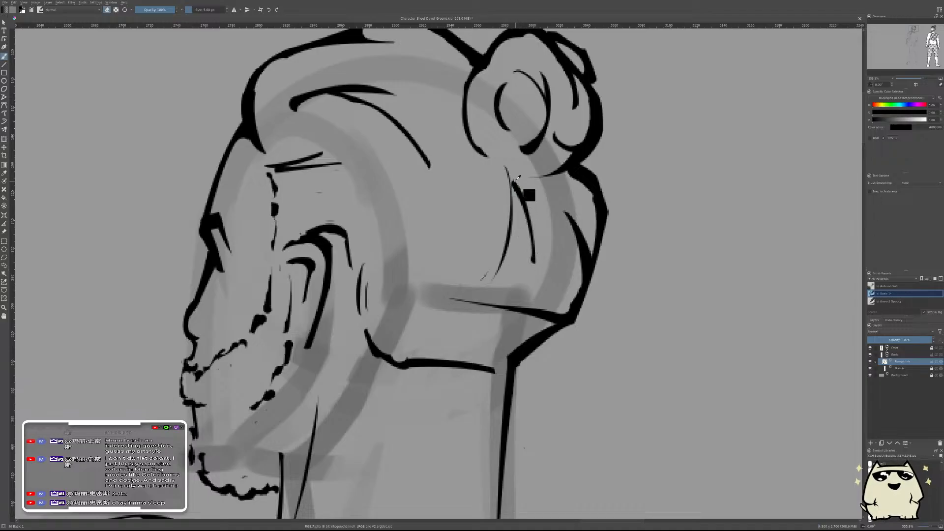
{"action": "left_click_drag", "start_coordinate": [514, 183], "coordinate": [535, 263]}
{"action": "key", "text": "ctrl+z"}
{"action": "key", "text": "e"}
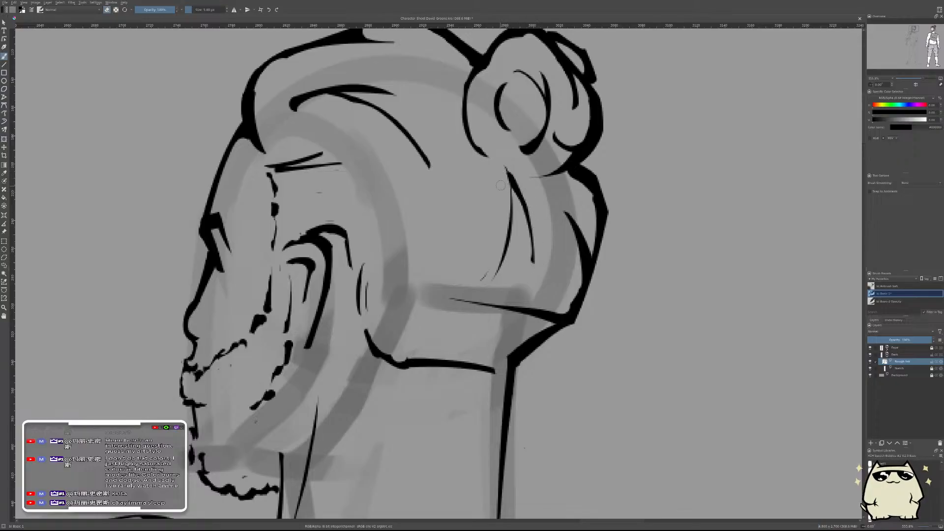
- Examine the new hair strands up close and against the whole figure and the front view
{"action": "scroll", "coordinate": [500, 185], "scroll_direction": "down", "scroll_amount": 5}
{"action": "scroll", "coordinate": [577, 200], "scroll_direction": "up", "scroll_amount": 2}
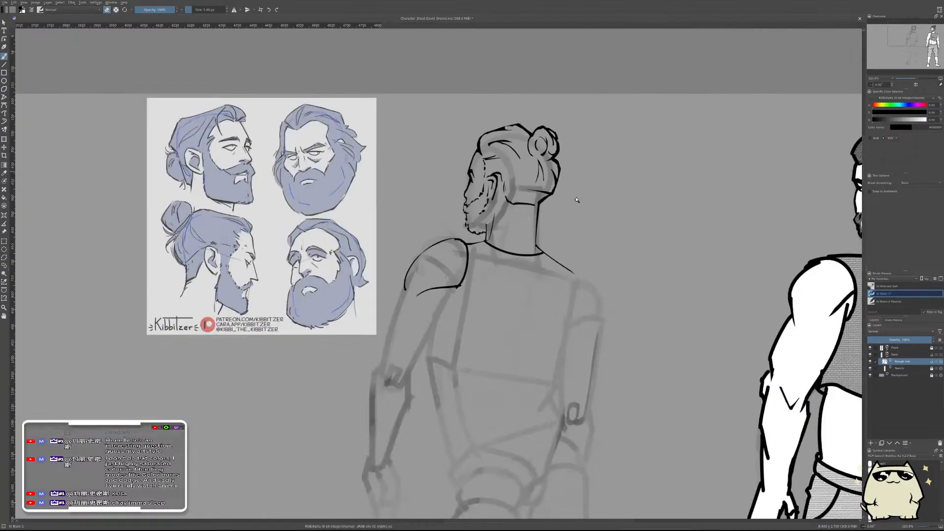
{"action": "scroll", "coordinate": [576, 200], "scroll_direction": "up", "scroll_amount": 2}
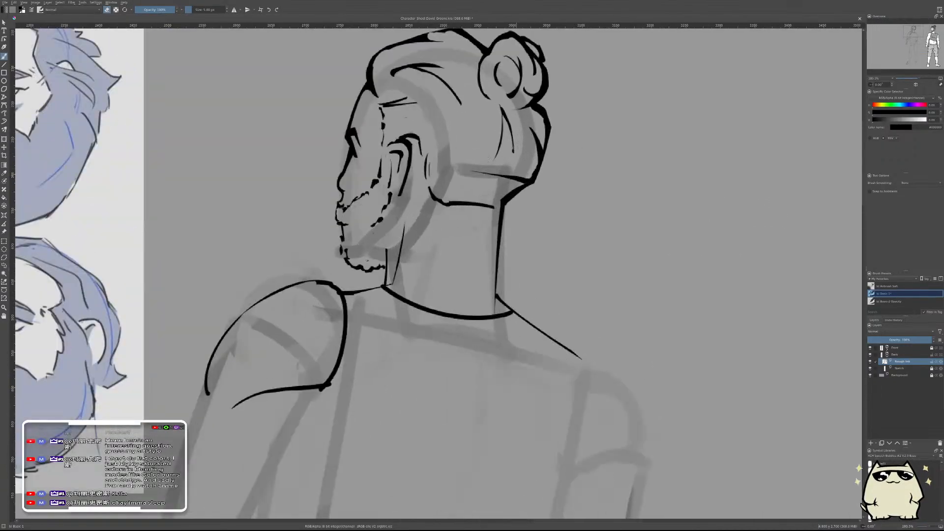
{"action": "scroll", "coordinate": [512, 119], "scroll_direction": "down", "scroll_amount": 6}
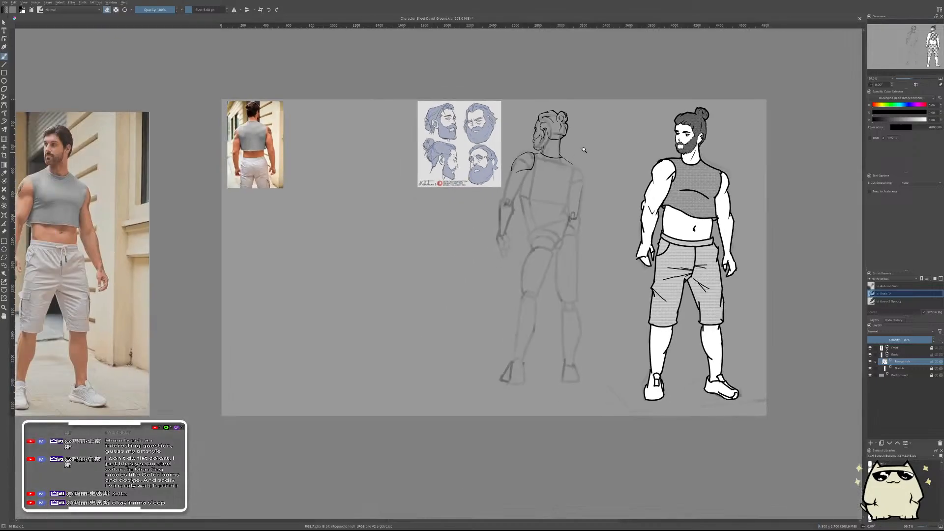
{"action": "scroll", "coordinate": [586, 137], "scroll_direction": "down", "scroll_amount": 1}
{"action": "scroll", "coordinate": [579, 158], "scroll_direction": "up", "scroll_amount": 2}
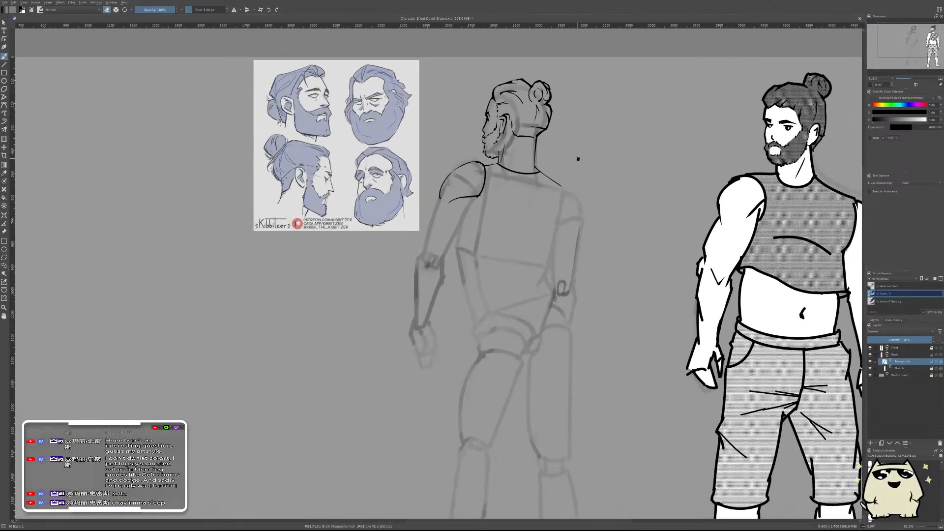
{"action": "scroll", "coordinate": [525, 217], "scroll_direction": "up", "scroll_amount": 4}
{"action": "scroll", "coordinate": [514, 215], "scroll_direction": "down", "scroll_amount": 3}
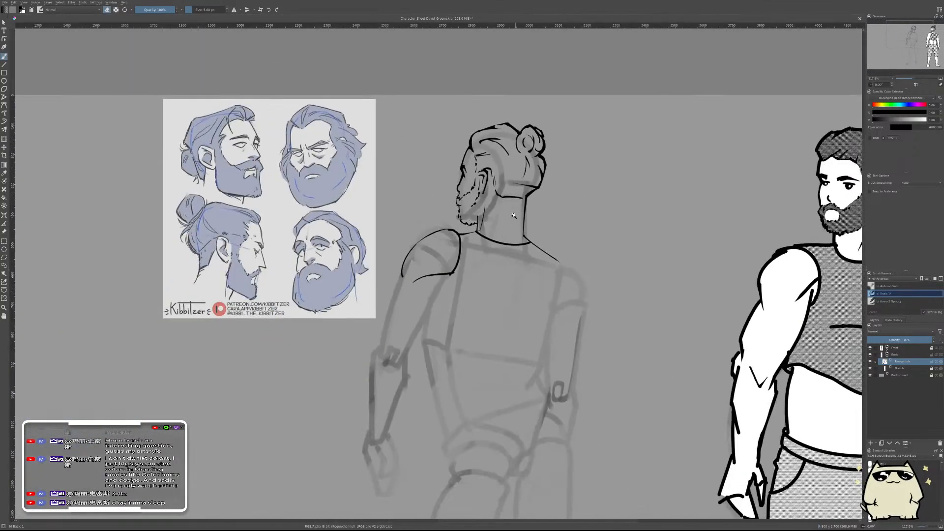
- Ink short, thin crease lines across the back of the neck, just below the hairline
{"action": "scroll", "coordinate": [514, 209], "scroll_direction": "up", "scroll_amount": 6}
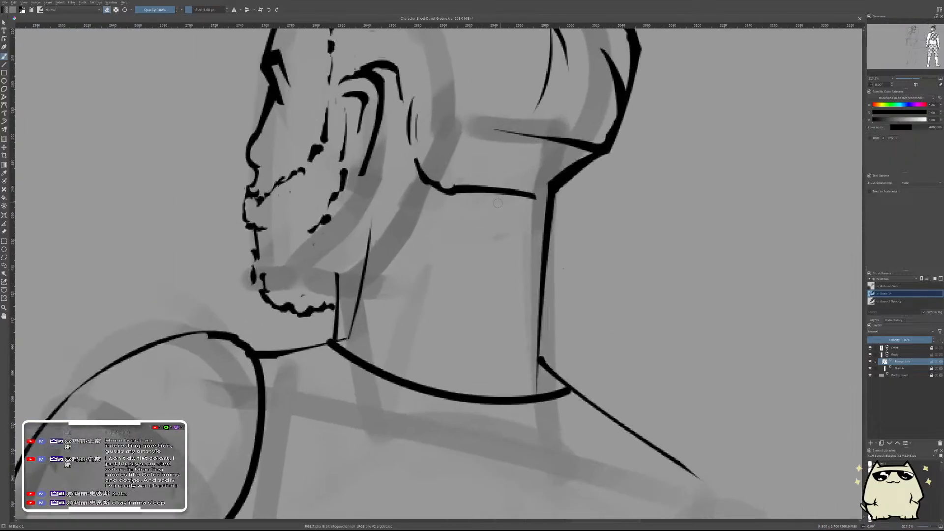
{"action": "left_click_drag", "start_coordinate": [467, 204], "coordinate": [545, 202]}
{"action": "key", "text": "ctrl+z"}
{"action": "mouse_move", "coordinate": [467, 199]}
{"action": "left_mouse_down"}
{"action": "mouse_move", "coordinate": [536, 209]}
{"action": "mouse_move", "coordinate": [530, 219]}
{"action": "left_mouse_up"}
{"action": "mouse_move", "coordinate": [463, 203]}
{"action": "left_mouse_down"}
{"action": "mouse_move", "coordinate": [533, 209]}
{"action": "mouse_move", "coordinate": [488, 219]}
{"action": "mouse_move", "coordinate": [527, 219]}
{"action": "left_mouse_up"}
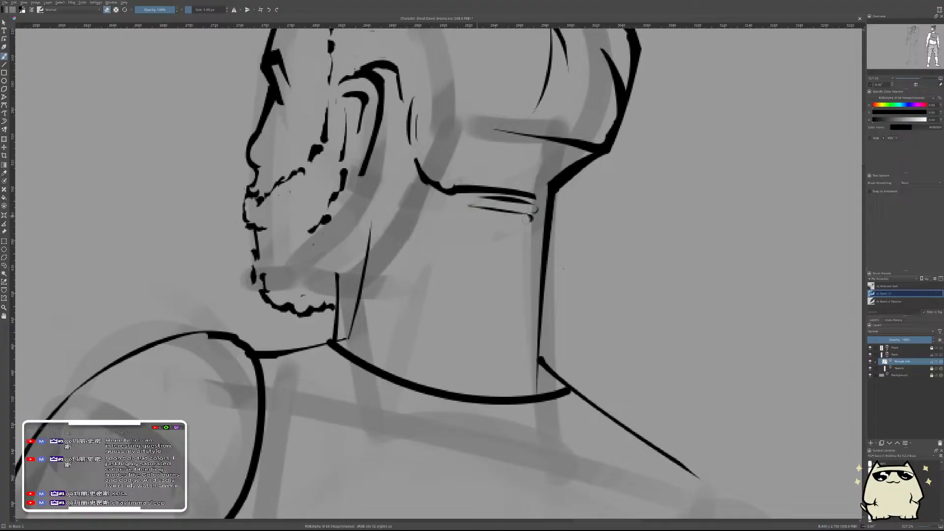
{"action": "scroll", "coordinate": [615, 179], "scroll_direction": "down", "scroll_amount": 6}
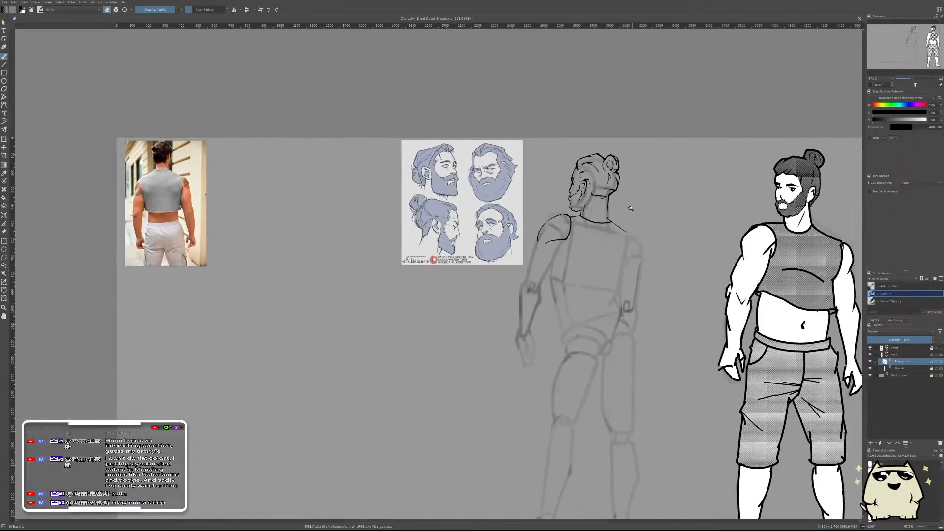
{"action": "scroll", "coordinate": [614, 179], "scroll_direction": "up", "scroll_amount": 3}
{"action": "scroll", "coordinate": [615, 179], "scroll_direction": "up", "scroll_amount": 4}
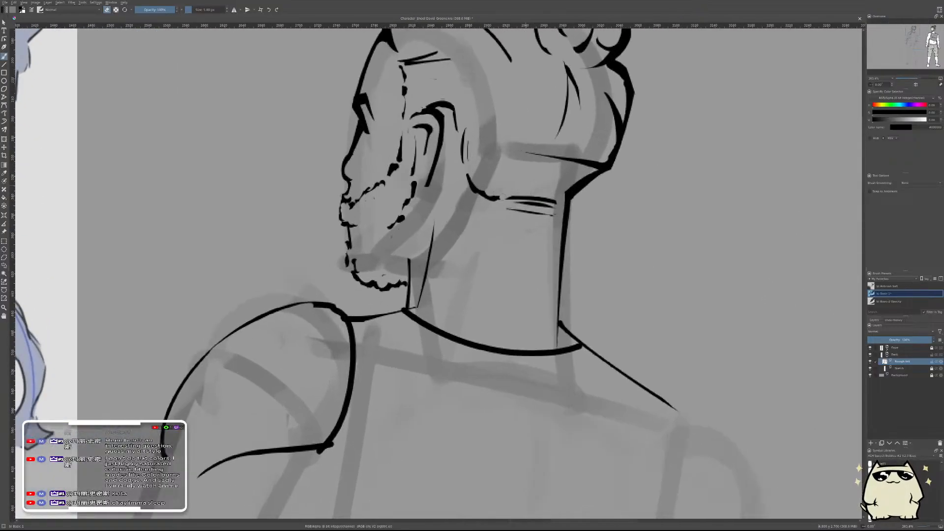
{"action": "scroll", "coordinate": [673, 188], "scroll_direction": "down", "scroll_amount": 5}
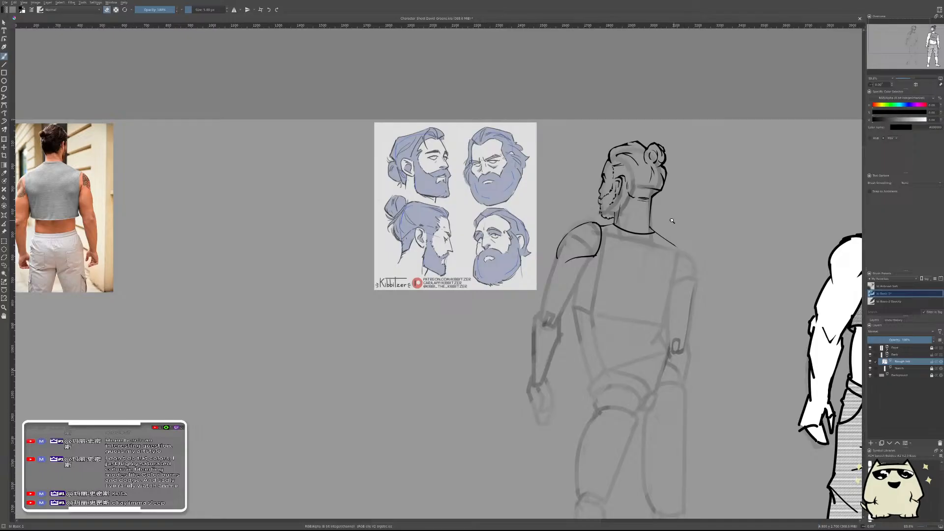
- In the mirrored view, ink the armhole curve and rounded outer contour of the shoulder on the back-of-head side
{"action": "key", "text": "m"}
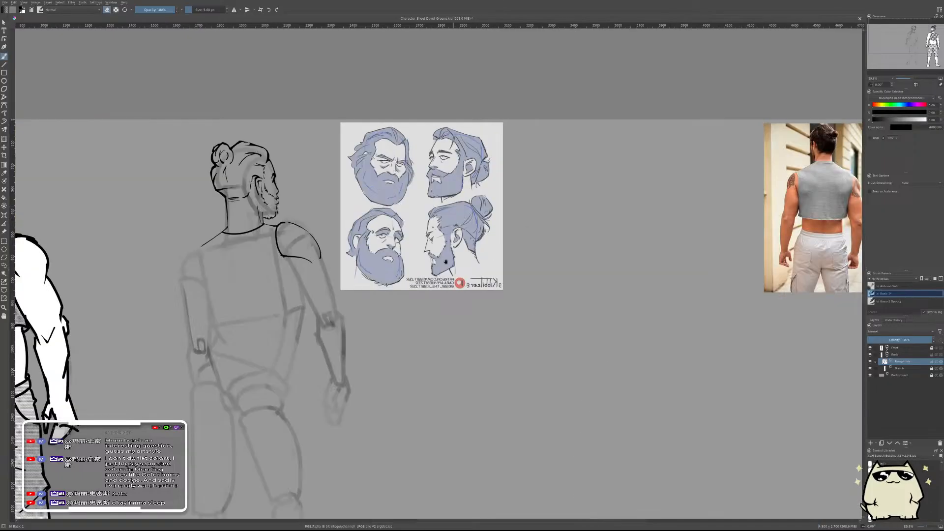
{"action": "left_click_drag", "start_coordinate": [236, 268], "coordinate": [476, 268]}
{"action": "scroll", "coordinate": [476, 268], "scroll_direction": "up", "scroll_amount": 4}
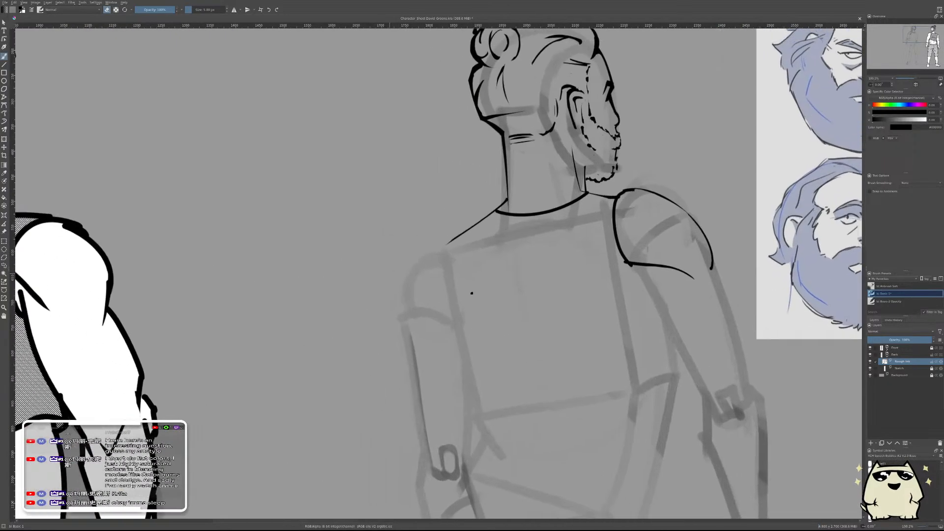
{"action": "left_click_drag", "start_coordinate": [481, 252], "coordinate": [483, 319]}
{"action": "key", "text": "ctrl+z"}
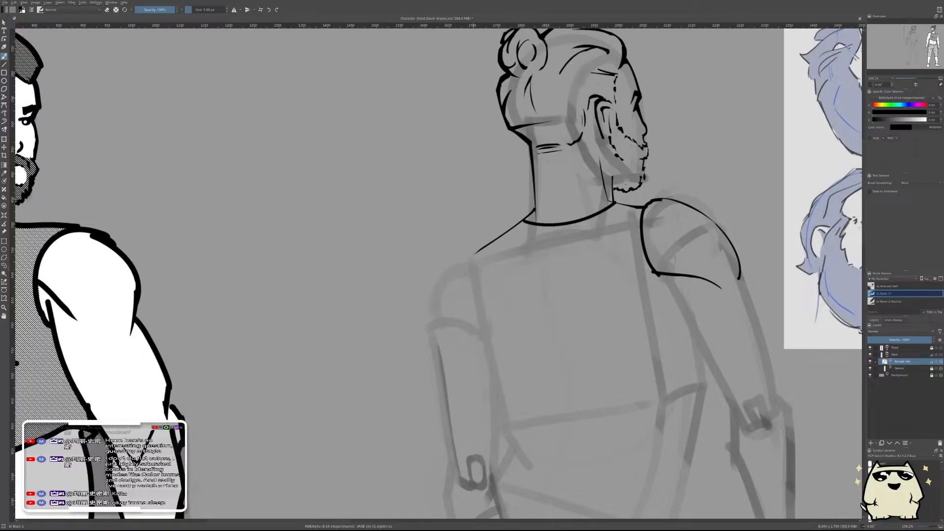
{"action": "mouse_move", "coordinate": [481, 252]}
{"action": "left_mouse_down"}
{"action": "mouse_move", "coordinate": [472, 261]}
{"action": "mouse_move", "coordinate": [483, 319]}
{"action": "left_mouse_up"}
{"action": "mouse_move", "coordinate": [473, 254]}
{"action": "left_mouse_down"}
{"action": "mouse_move", "coordinate": [431, 305]}
{"action": "mouse_move", "coordinate": [438, 353]}
{"action": "left_mouse_up"}
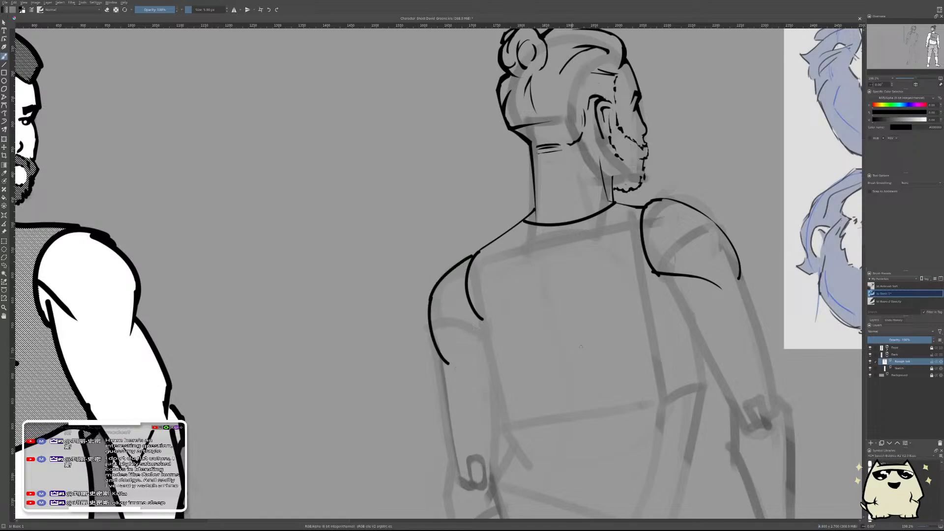
- Clean up the overshooting line ends at the lower armhole corner of the shoulder beneath the face
{"action": "scroll", "coordinate": [467, 377], "scroll_direction": "down", "scroll_amount": 3}
{"action": "scroll", "coordinate": [655, 281], "scroll_direction": "up", "scroll_amount": 5}
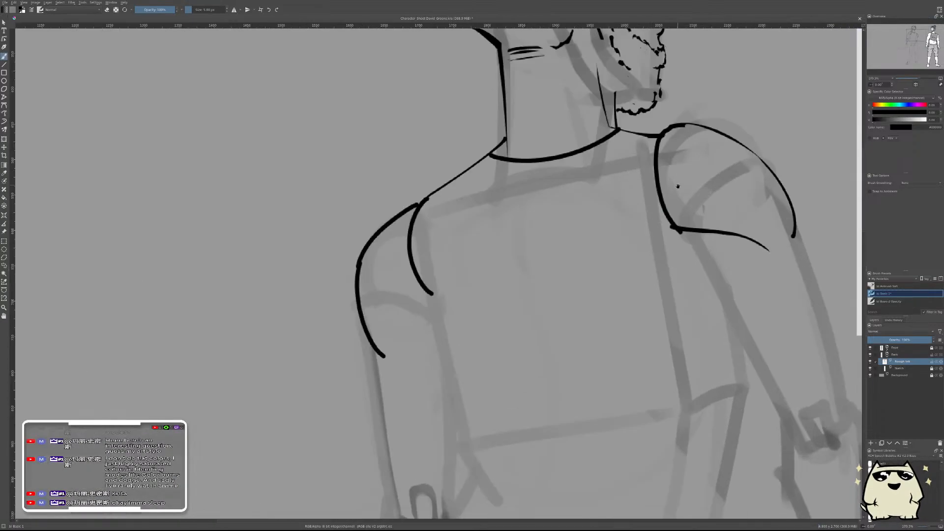
{"action": "scroll", "coordinate": [655, 281], "scroll_direction": "up", "scroll_amount": 3}
{"action": "left_click_drag", "start_coordinate": [590, 359], "coordinate": [591, 319]}
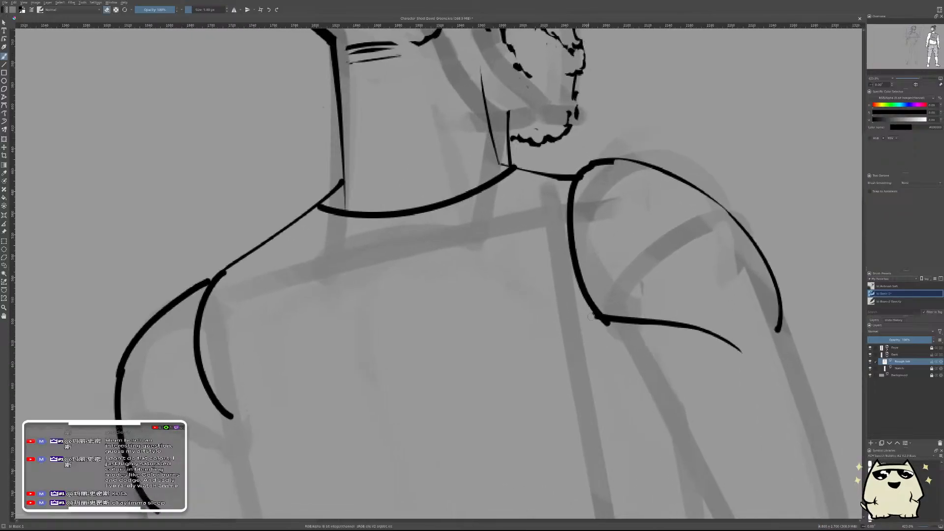
- Compare both inked shoulders of the back view with the front view's shoulders and shirt
{"action": "scroll", "coordinate": [642, 256], "scroll_direction": "down", "scroll_amount": 4}
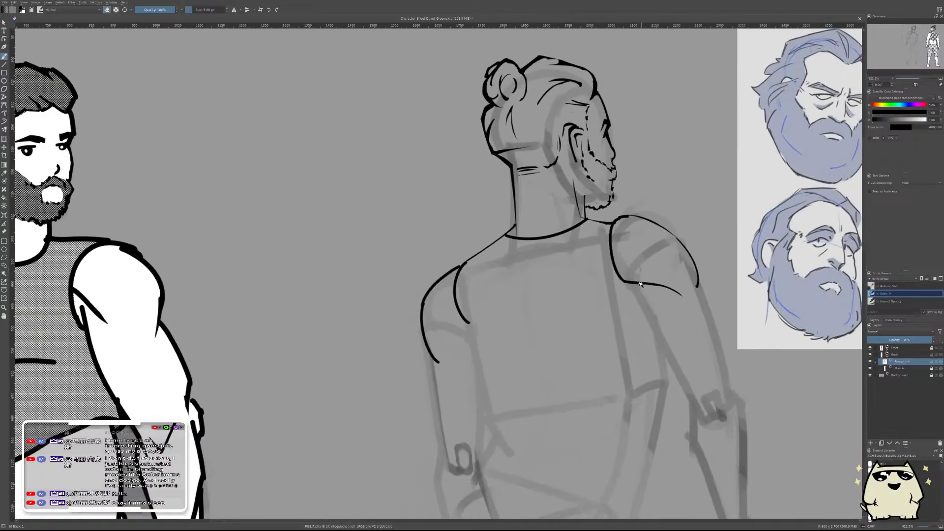
{"action": "scroll", "coordinate": [632, 255], "scroll_direction": "up", "scroll_amount": 3}
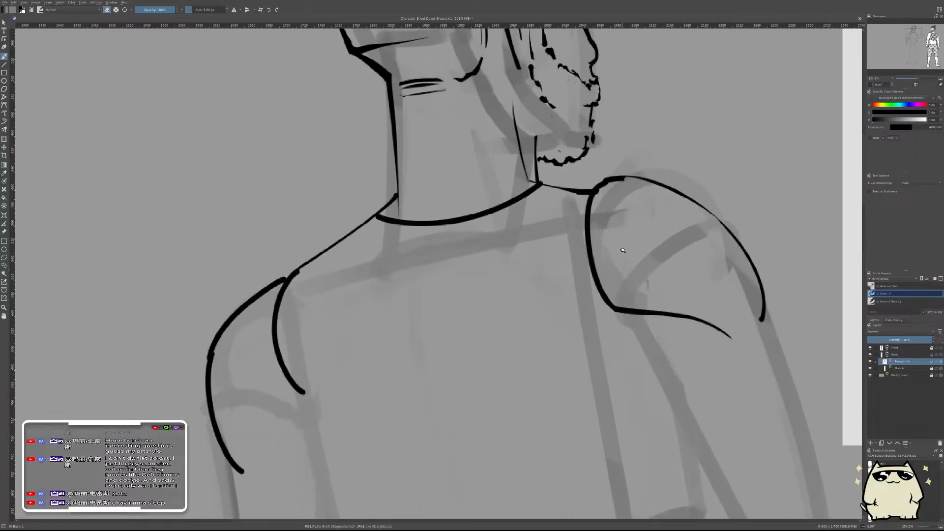
{"action": "scroll", "coordinate": [623, 251], "scroll_direction": "down", "scroll_amount": 4}
{"action": "scroll", "coordinate": [610, 315], "scroll_direction": "down", "scroll_amount": 3}
{"action": "scroll", "coordinate": [591, 265], "scroll_direction": "up", "scroll_amount": 2}
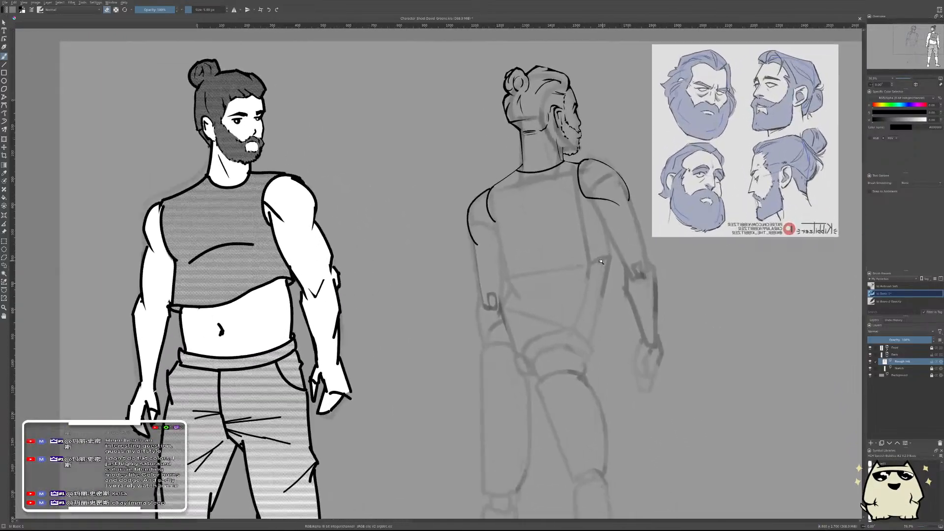
{"action": "scroll", "coordinate": [591, 265], "scroll_direction": "up", "scroll_amount": 3}
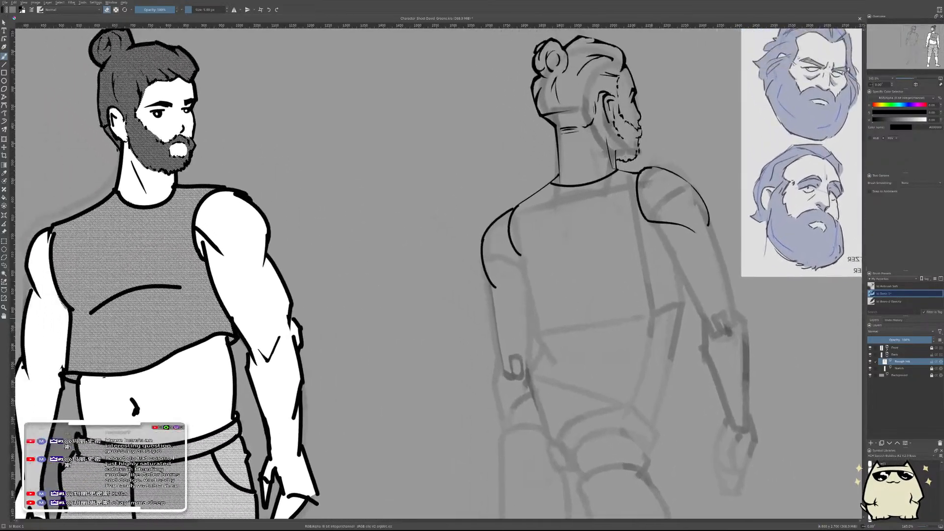
{"action": "scroll", "coordinate": [509, 361], "scroll_direction": "down", "scroll_amount": 5}
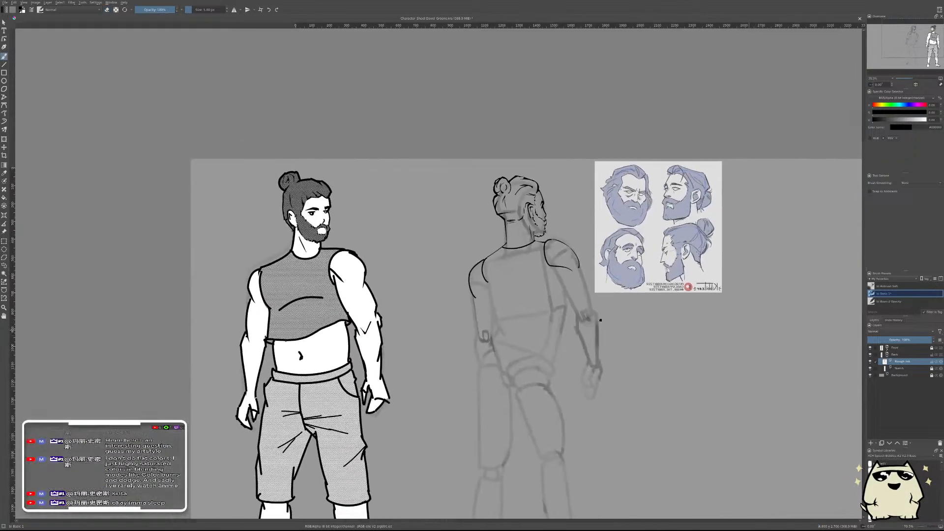
- Examine the shirt's back, armholes and hem in the back-view reference photo
{"action": "left_click_drag", "start_coordinate": [841, 302], "coordinate": [585, 291]}
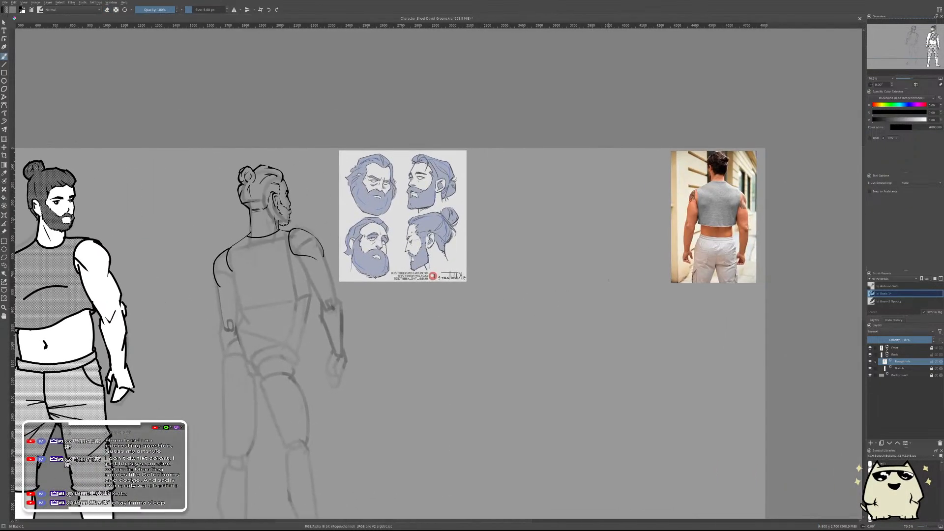
{"action": "scroll", "coordinate": [713, 216], "scroll_direction": "up", "scroll_amount": 5}
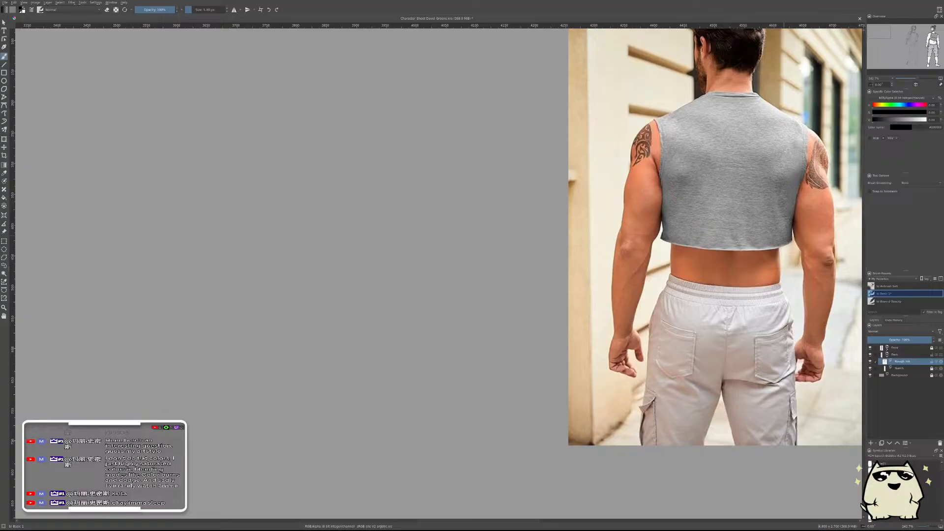
{"action": "left_click_drag", "start_coordinate": [750, 238], "coordinate": [701, 270]}
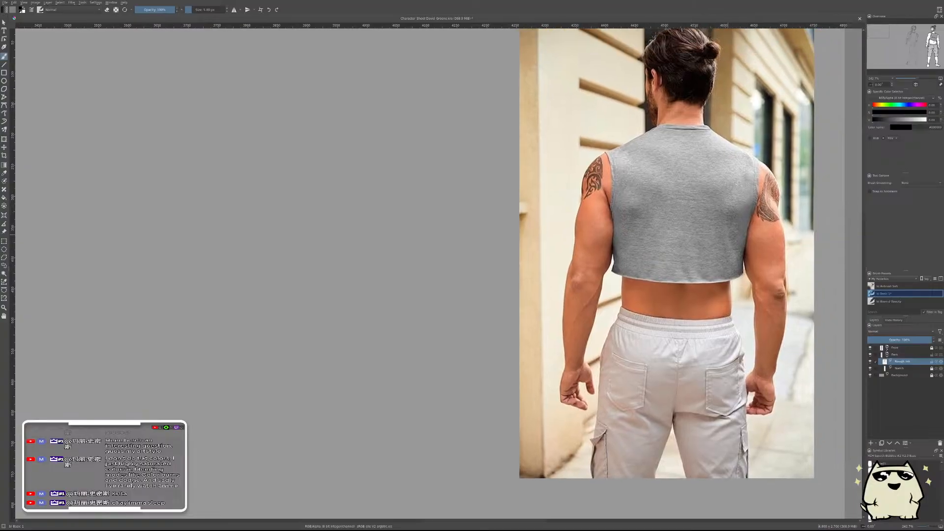
{"action": "scroll", "coordinate": [718, 218], "scroll_direction": "down", "scroll_amount": 5}
- Ink the shirt's curved bottom hem across the lower back, sweeping from the back-of-head side to the face side
{"action": "mouse_move", "coordinate": [403, 311]}
{"action": "left_mouse_down"}
{"action": "mouse_move", "coordinate": [549, 291]}
{"action": "mouse_move", "coordinate": [721, 290]}
{"action": "left_mouse_up"}
{"action": "scroll", "coordinate": [536, 292], "scroll_direction": "up", "scroll_amount": 4}
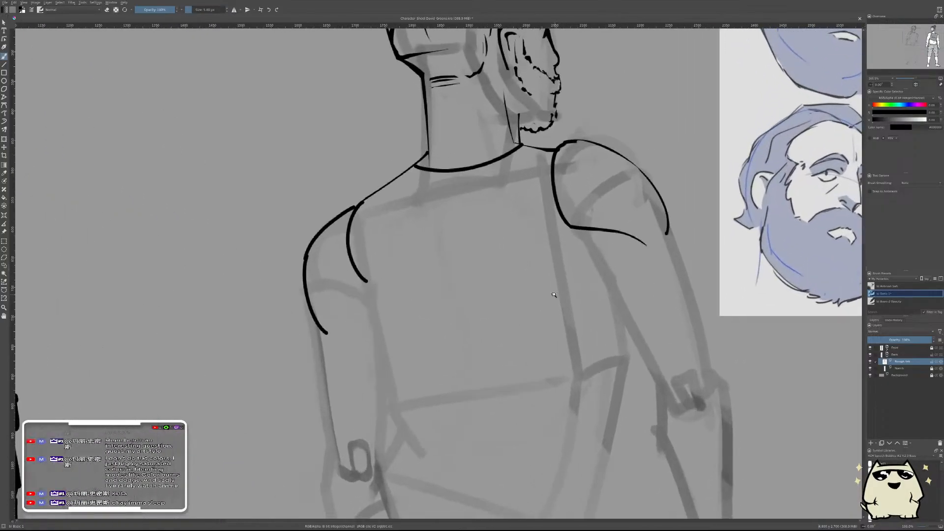
{"action": "left_click_drag", "start_coordinate": [389, 371], "coordinate": [550, 364]}
{"action": "key", "text": "ctrl+z"}
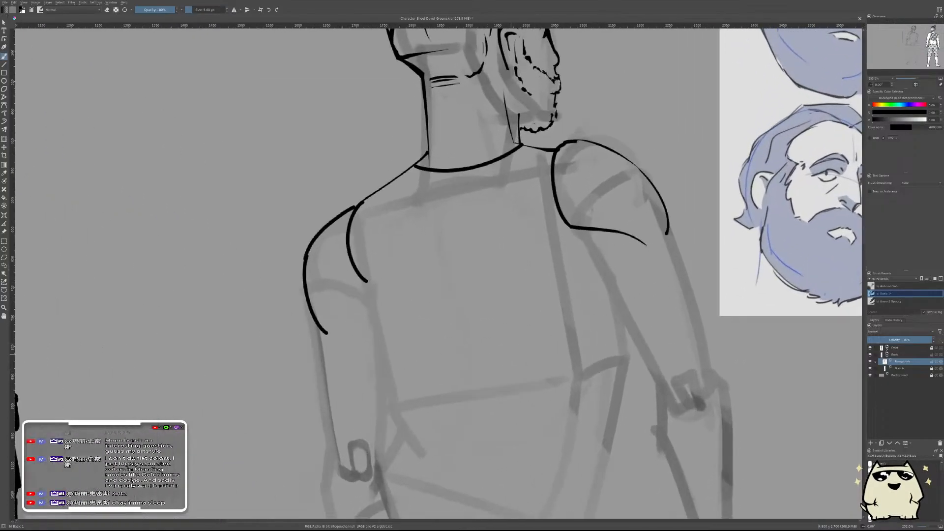
{"action": "left_click_drag", "start_coordinate": [399, 381], "coordinate": [605, 358]}
{"action": "key", "text": "ctrl+z"}
{"action": "left_click_drag", "start_coordinate": [386, 388], "coordinate": [608, 332]}
{"action": "key", "text": "ctrl+z"}
{"action": "mouse_move", "coordinate": [383, 401]}
{"action": "left_mouse_down"}
{"action": "mouse_move", "coordinate": [588, 389]}
{"action": "mouse_move", "coordinate": [631, 372]}
{"action": "left_mouse_up"}
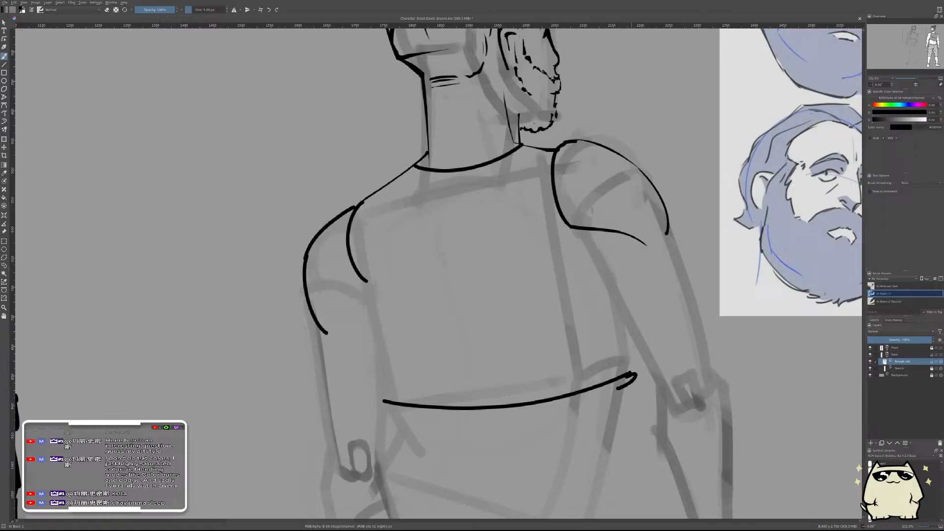
{"action": "mouse_move", "coordinate": [637, 372]}
{"action": "left_mouse_down"}
{"action": "mouse_move", "coordinate": [632, 298]}
{"action": "mouse_move", "coordinate": [635, 375]}
{"action": "left_mouse_up"}
{"action": "key", "text": "ctrl+z"}
{"action": "scroll", "coordinate": [516, 354], "scroll_direction": "down", "scroll_amount": 3}
{"action": "scroll", "coordinate": [462, 341], "scroll_direction": "up", "scroll_amount": 4}
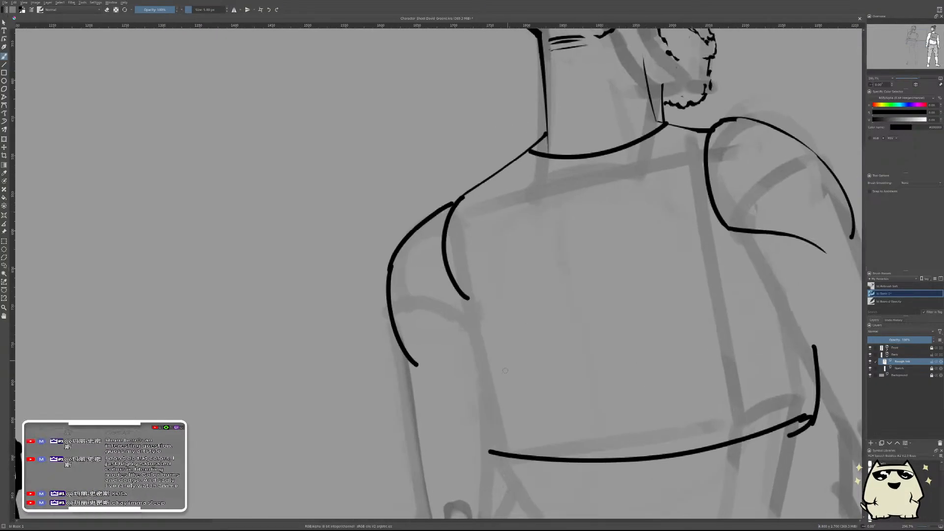
{"action": "scroll", "coordinate": [593, 303], "scroll_direction": "down", "scroll_amount": 5}
{"action": "left_click_drag", "start_coordinate": [796, 282], "coordinate": [423, 283]}
{"action": "left_click_drag", "start_coordinate": [572, 280], "coordinate": [514, 294]}
{"action": "mouse_move", "coordinate": [533, 249]}
{"action": "left_mouse_down"}
{"action": "mouse_move", "coordinate": [567, 224]}
{"action": "mouse_move", "coordinate": [538, 245]}
{"action": "left_mouse_up"}
{"action": "left_click_drag", "start_coordinate": [411, 312], "coordinate": [699, 303]}
{"action": "left_click_drag", "start_coordinate": [381, 316], "coordinate": [436, 278]}
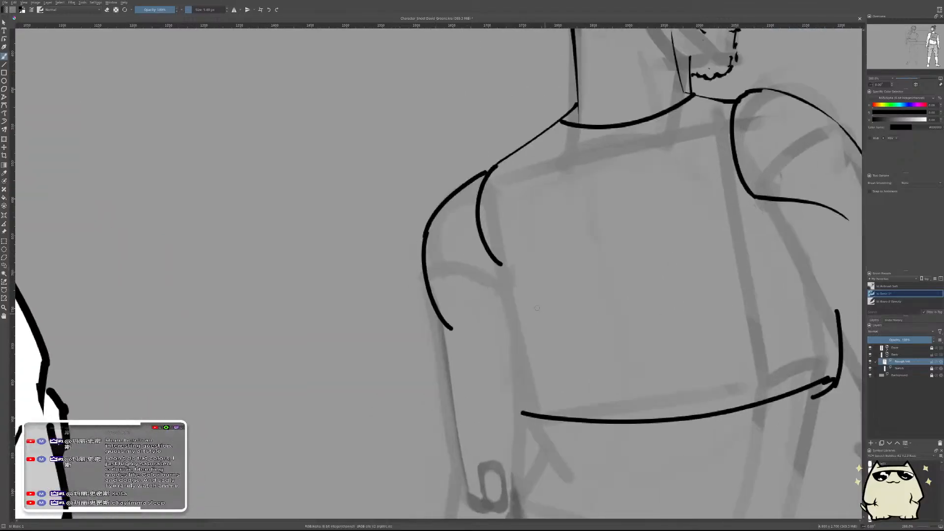
{"action": "key", "text": "ctrl+z"}
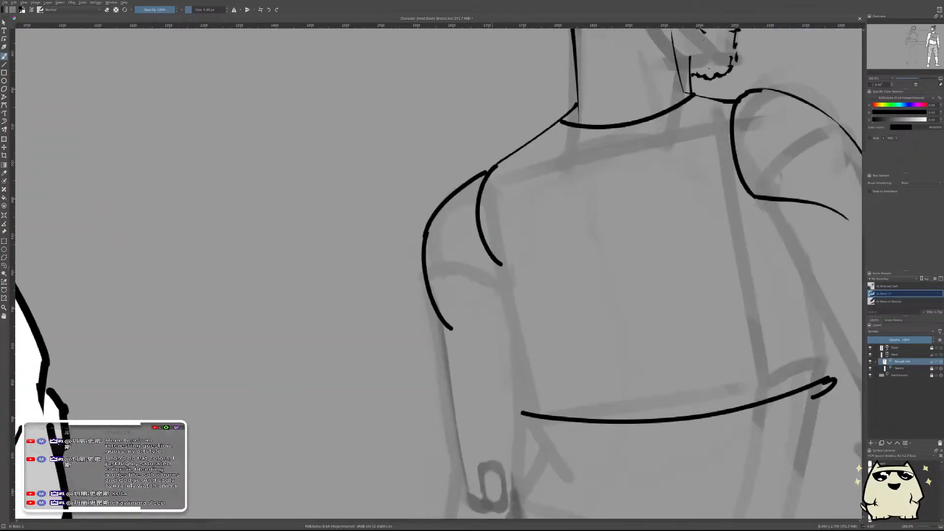
- Ink the shirt's side edge from the armhole on the back-of-head side down to the hem's corner
{"action": "mouse_move", "coordinate": [497, 261]}
{"action": "left_mouse_down"}
{"action": "mouse_move", "coordinate": [526, 279]}
{"action": "mouse_move", "coordinate": [506, 292]}
{"action": "mouse_move", "coordinate": [511, 389]}
{"action": "mouse_move", "coordinate": [509, 292]}
{"action": "mouse_move", "coordinate": [522, 410]}
{"action": "left_mouse_up"}
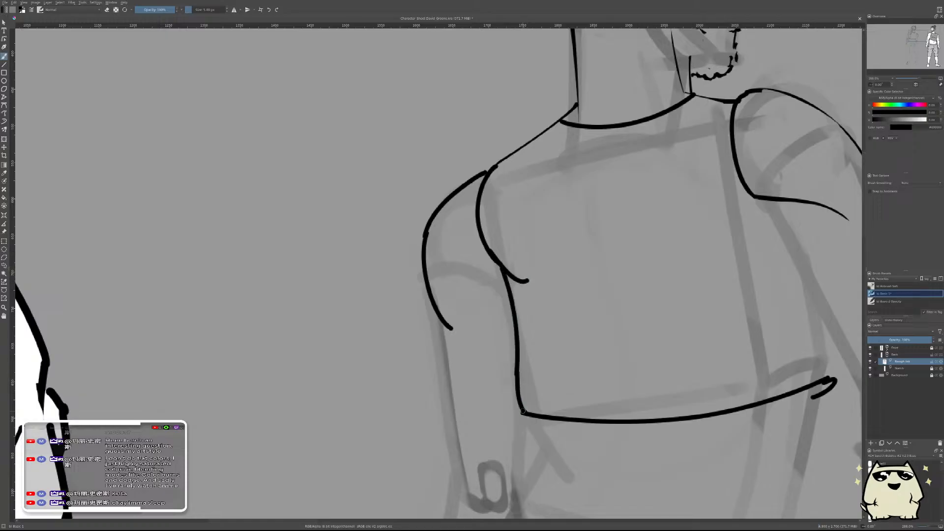
{"action": "key", "text": "ctrl+z"}
{"action": "key", "text": "ctrl+z"}
- Rework the hooked hem corner on the face side and ink a short side edge rising from it
{"action": "left_click_drag", "start_coordinate": [847, 396], "coordinate": [640, 377]}
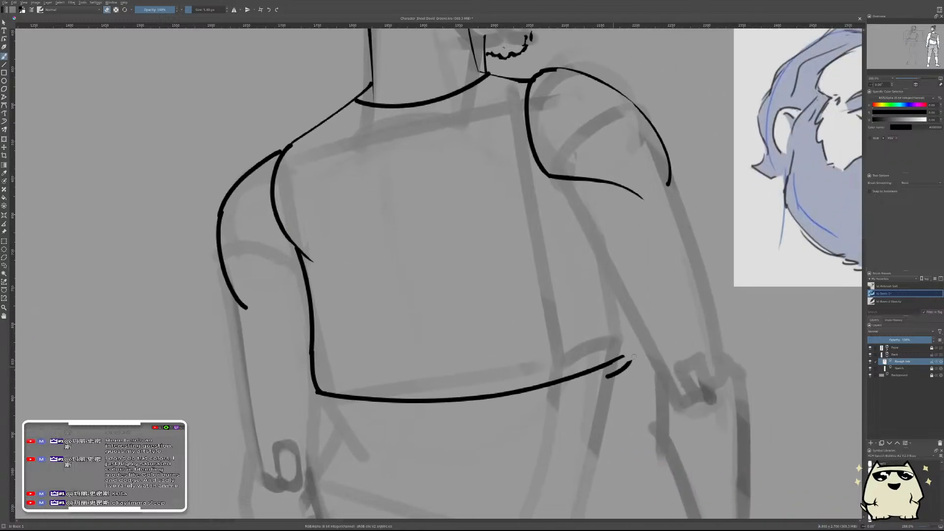
{"action": "key", "text": "ctrl+z"}
{"action": "mouse_move", "coordinate": [627, 362]}
{"action": "left_mouse_down"}
{"action": "mouse_move", "coordinate": [601, 373]}
{"action": "mouse_move", "coordinate": [628, 260]}
{"action": "mouse_move", "coordinate": [639, 349]}
{"action": "left_mouse_up"}
{"action": "key", "text": "ctrl+z"}
{"action": "key", "text": "ctrl+z"}
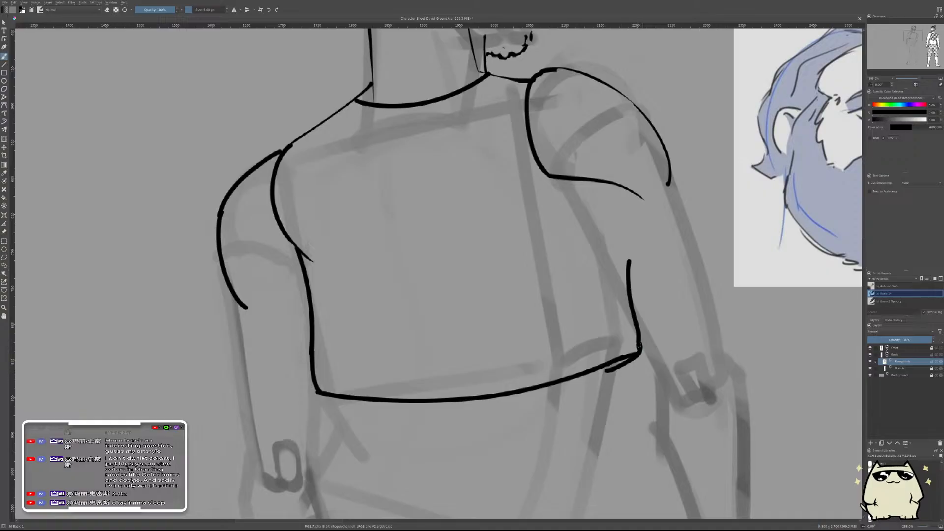
- Ink the shirt's side edge from the armpit beneath the face down toward the hem
{"action": "mouse_move", "coordinate": [638, 199]}
{"action": "left_mouse_down"}
{"action": "mouse_move", "coordinate": [622, 254]}
{"action": "mouse_move", "coordinate": [630, 287]}
{"action": "mouse_move", "coordinate": [619, 239]}
{"action": "mouse_move", "coordinate": [483, 331]}
{"action": "left_mouse_up"}
{"action": "left_click", "coordinate": [630, 262]}
{"action": "left_click_drag", "start_coordinate": [445, 285], "coordinate": [445, 267]}
{"action": "key", "text": "e"}
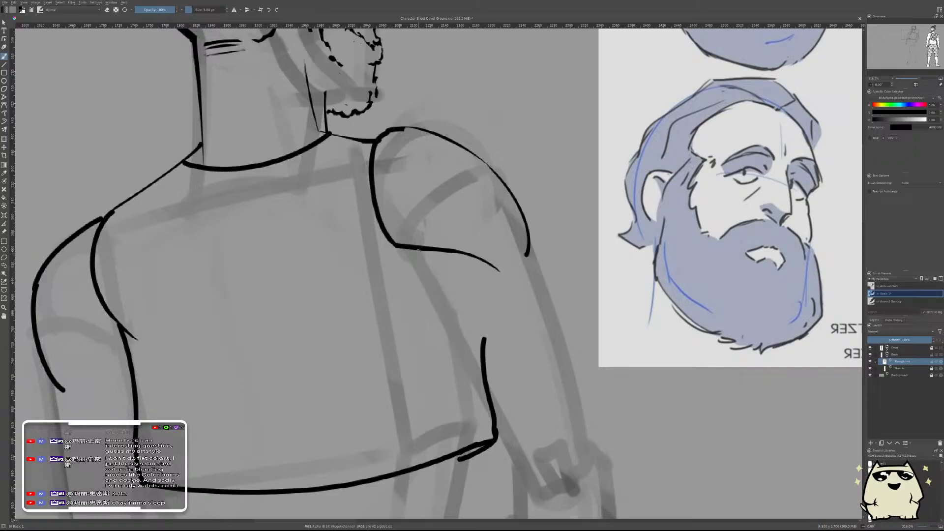
{"action": "left_click_drag", "start_coordinate": [423, 253], "coordinate": [463, 391]}
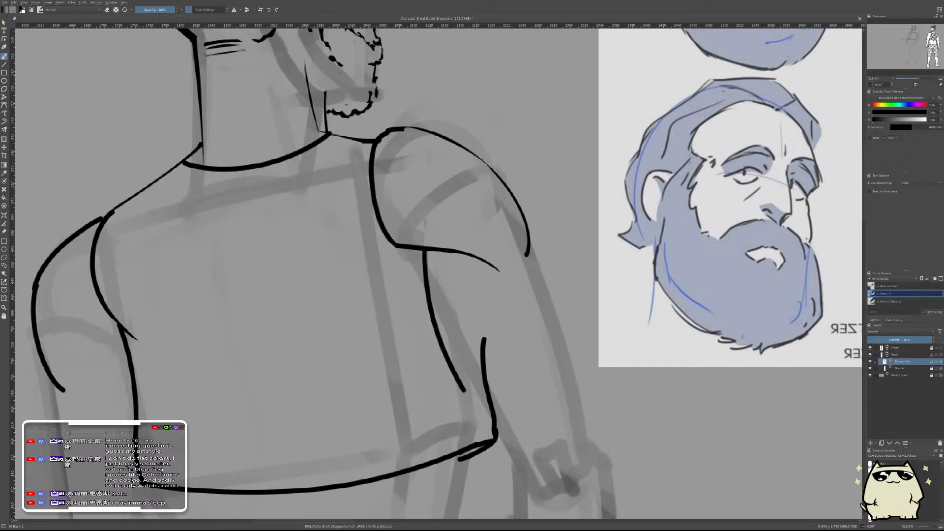
- Ink the inner upper-arm line past the hem corner toward the elbow and erase the excess side edge overlapping the arm
{"action": "left_click_drag", "start_coordinate": [465, 391], "coordinate": [560, 489]}
{"action": "key", "text": "ctrl+z"}
{"action": "left_click_drag", "start_coordinate": [465, 390], "coordinate": [541, 471]}
{"action": "key", "text": "ctrl+z"}
{"action": "left_click_drag", "start_coordinate": [465, 390], "coordinate": [541, 491]}
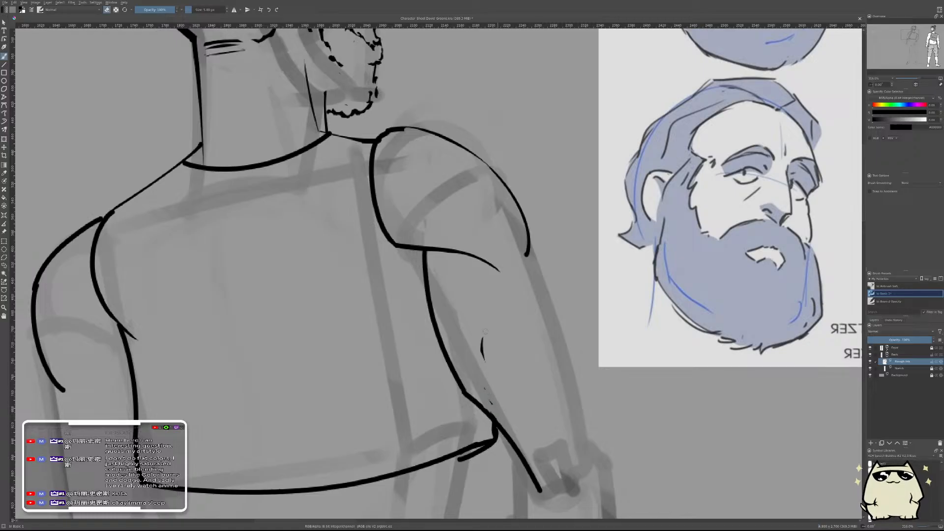
{"action": "scroll", "coordinate": [433, 270], "scroll_direction": "down", "scroll_amount": 3}
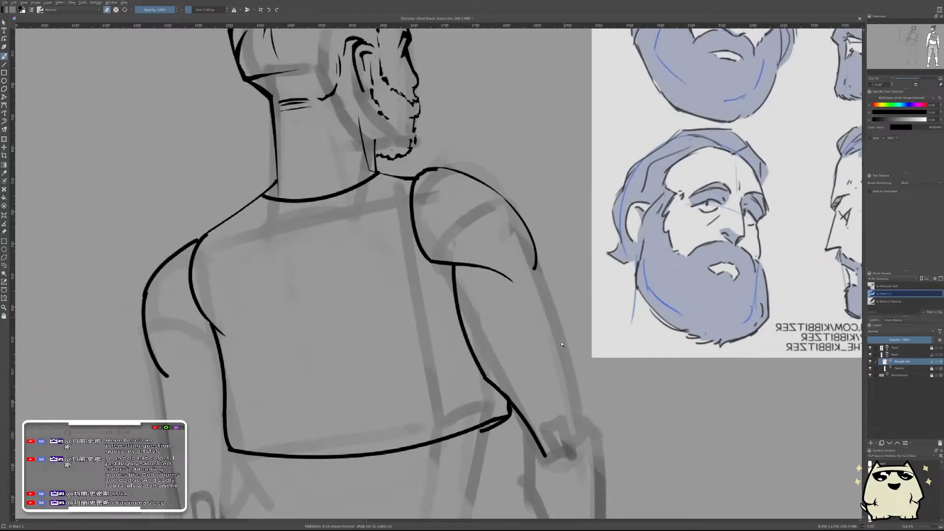
{"action": "key", "text": "e"}
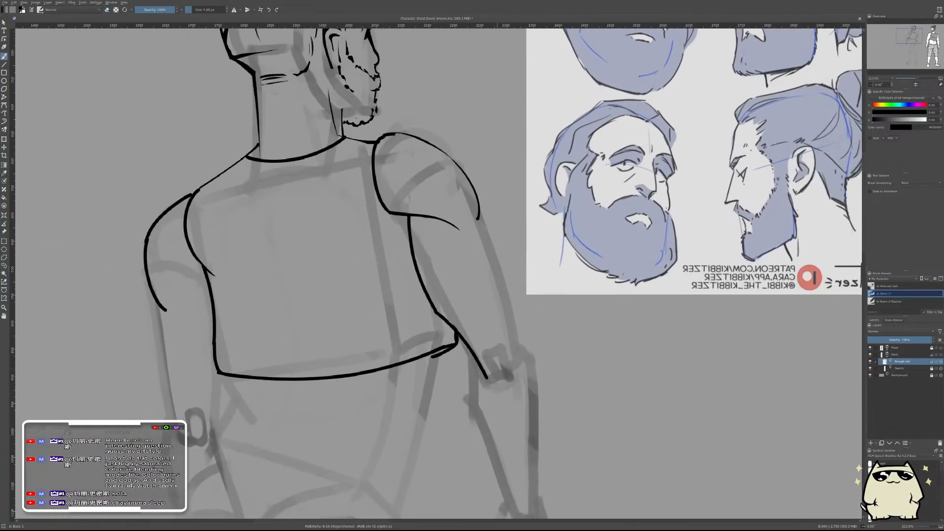
- Ink the small pointed elbow tip on the face-side arm and taper the lower end of the inner upper-arm line
{"action": "left_click_drag", "start_coordinate": [497, 382], "coordinate": [507, 385]}
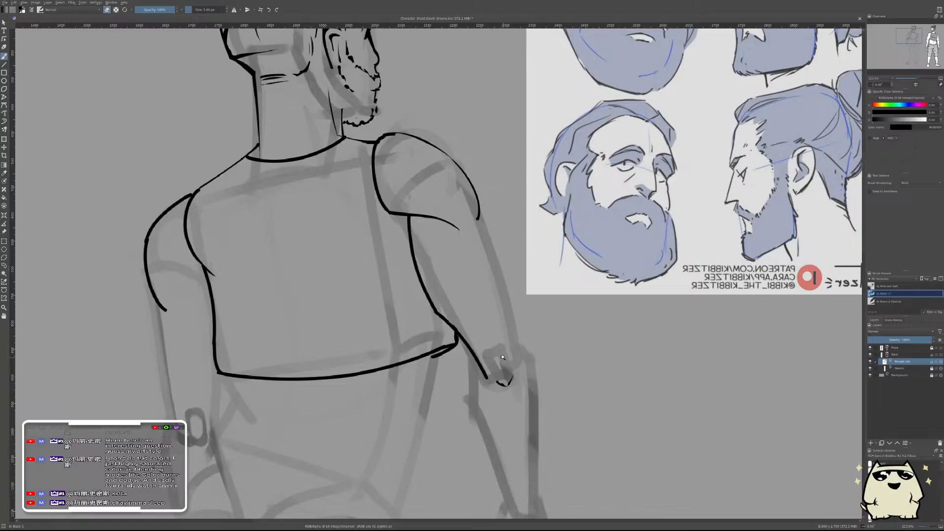
{"action": "scroll", "coordinate": [501, 344], "scroll_direction": "down", "scroll_amount": 3}
{"action": "scroll", "coordinate": [501, 344], "scroll_direction": "up", "scroll_amount": 5}
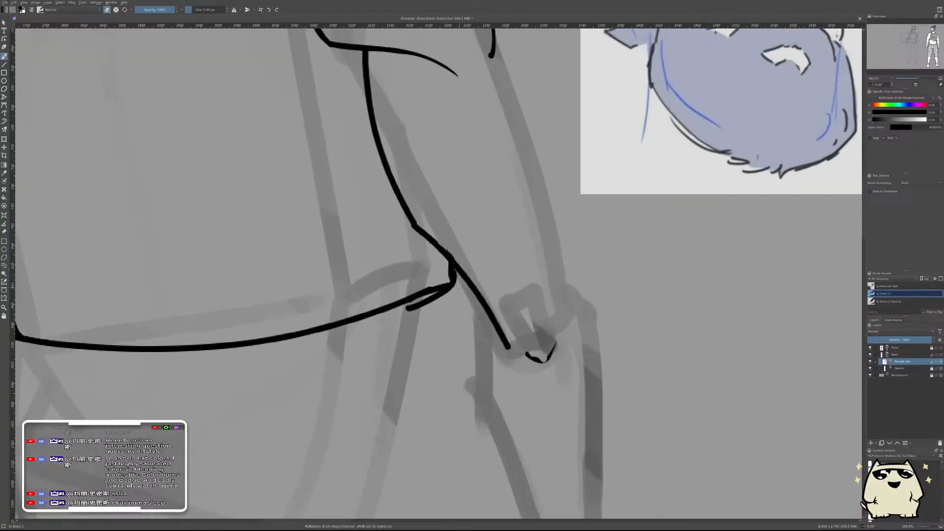
{"action": "left_click_drag", "start_coordinate": [494, 320], "coordinate": [506, 346]}
{"action": "scroll", "coordinate": [502, 298], "scroll_direction": "down", "scroll_amount": 5}
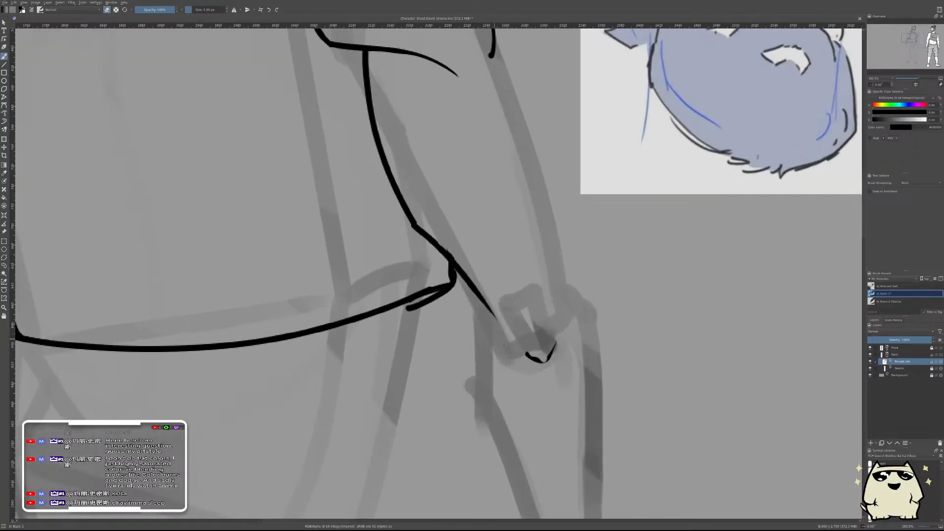
{"action": "scroll", "coordinate": [501, 298], "scroll_direction": "up", "scroll_amount": 3}
{"action": "scroll", "coordinate": [484, 338], "scroll_direction": "up", "scroll_amount": 1}
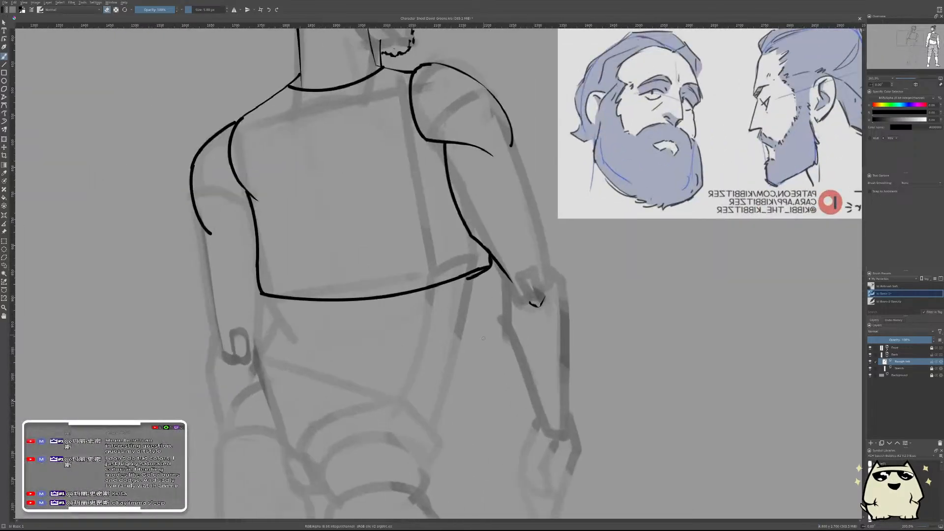
- Ink the waist contour running down from the hem's corner on the back-of-head side
{"action": "scroll", "coordinate": [484, 349], "scroll_direction": "up", "scroll_amount": 5}
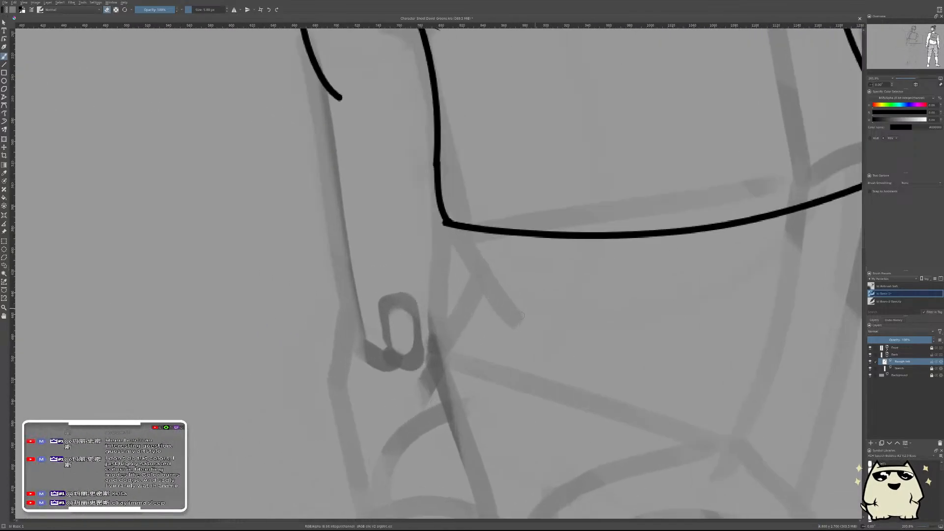
{"action": "mouse_move", "coordinate": [456, 228]}
{"action": "left_mouse_down"}
{"action": "mouse_move", "coordinate": [519, 330]}
{"action": "mouse_move", "coordinate": [482, 265]}
{"action": "left_mouse_up"}
{"action": "key", "text": "e"}
{"action": "left_click_drag", "start_coordinate": [518, 338], "coordinate": [492, 293]}
- Compare the inked back view with the front view, and check its shoulders, shirt and arms in the mirrored view
{"action": "scroll", "coordinate": [518, 339], "scroll_direction": "down", "scroll_amount": 10}
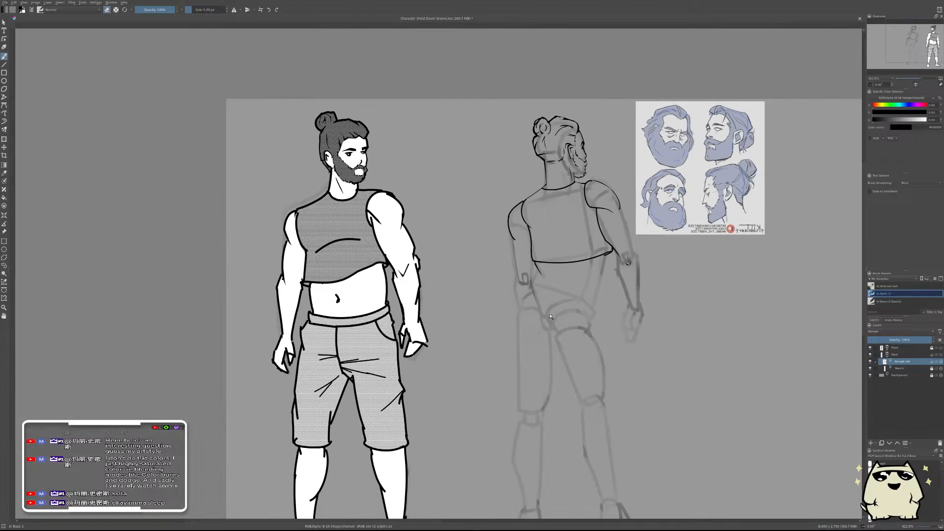
{"action": "scroll", "coordinate": [600, 283], "scroll_direction": "up", "scroll_amount": 5}
{"action": "scroll", "coordinate": [600, 283], "scroll_direction": "up", "scroll_amount": 2}
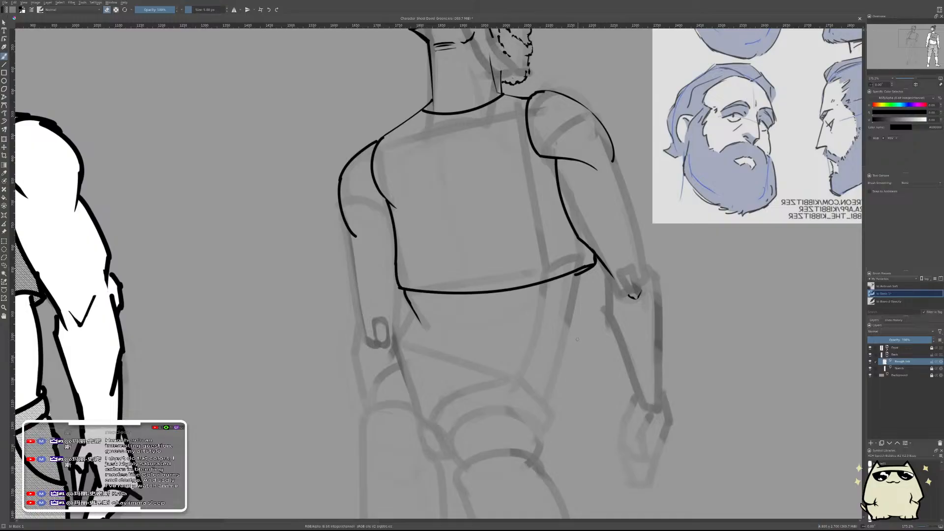
{"action": "key", "text": "m"}
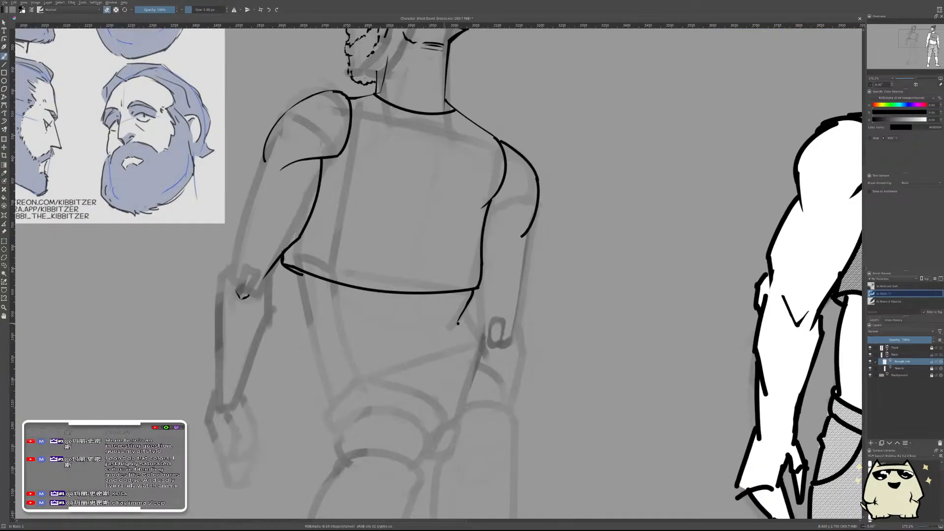
{"action": "scroll", "coordinate": [457, 323], "scroll_direction": "down", "scroll_amount": 1}
{"action": "scroll", "coordinate": [623, 304], "scroll_direction": "up", "scroll_amount": 3}
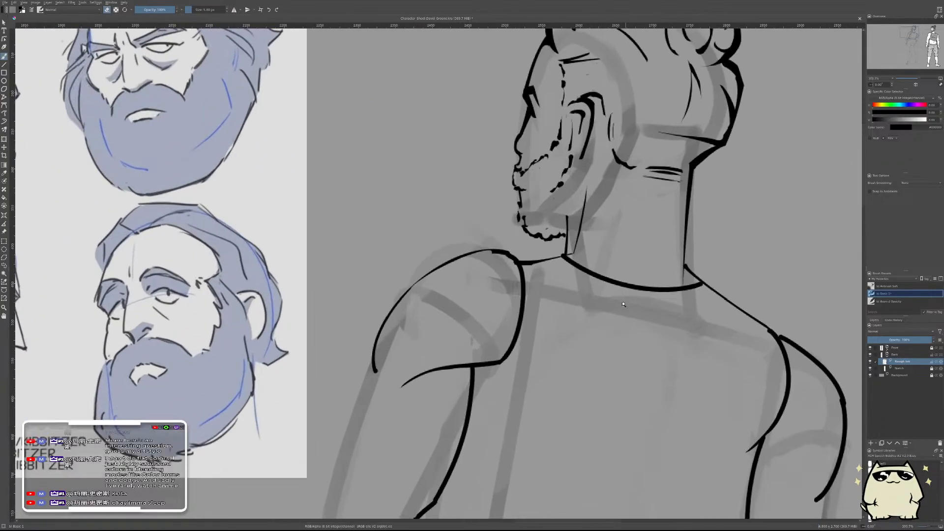
{"action": "scroll", "coordinate": [623, 305], "scroll_direction": "up", "scroll_amount": 1}
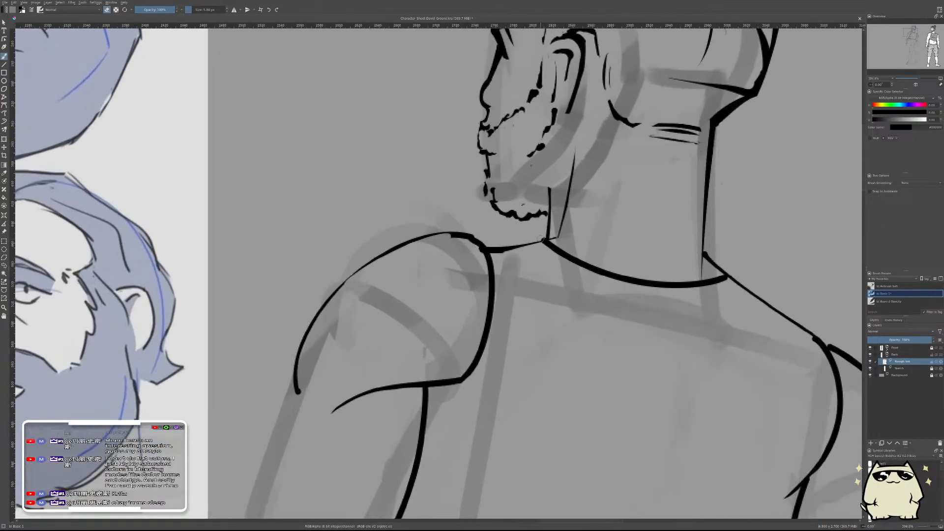
{"action": "scroll", "coordinate": [541, 239], "scroll_direction": "down", "scroll_amount": 4}
{"action": "scroll", "coordinate": [621, 255], "scroll_direction": "up", "scroll_amount": 1}
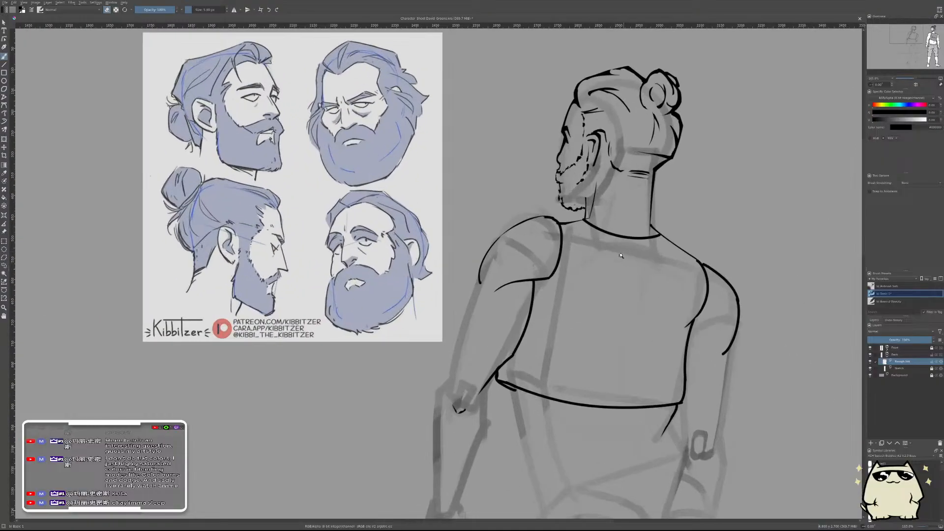
{"action": "scroll", "coordinate": [572, 271], "scroll_direction": "up", "scroll_amount": 2}
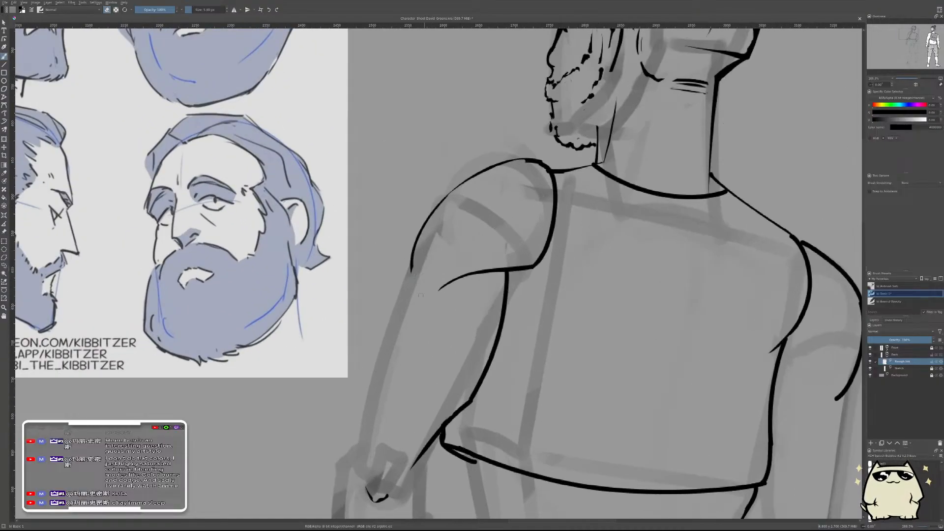
{"action": "left_click_drag", "start_coordinate": [420, 295], "coordinate": [494, 179]}
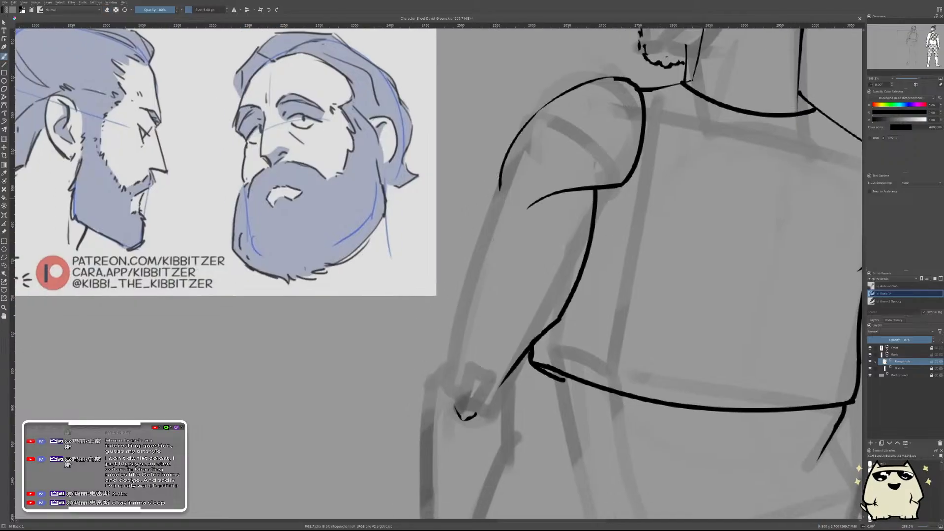
{"action": "scroll", "coordinate": [637, 216], "scroll_direction": "down", "scroll_amount": 5}
{"action": "scroll", "coordinate": [634, 216], "scroll_direction": "up", "scroll_amount": 4}
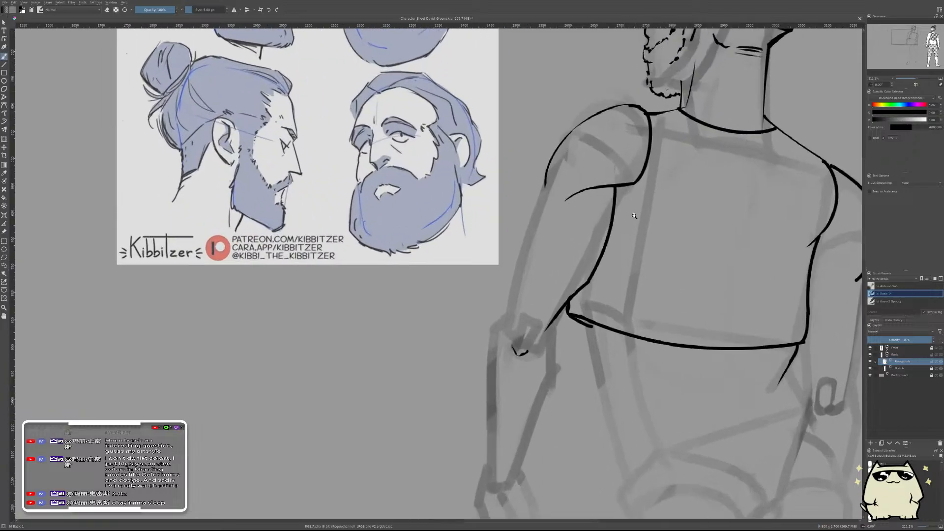
{"action": "scroll", "coordinate": [634, 216], "scroll_direction": "down", "scroll_amount": 4}
{"action": "scroll", "coordinate": [626, 235], "scroll_direction": "up", "scroll_amount": 2}
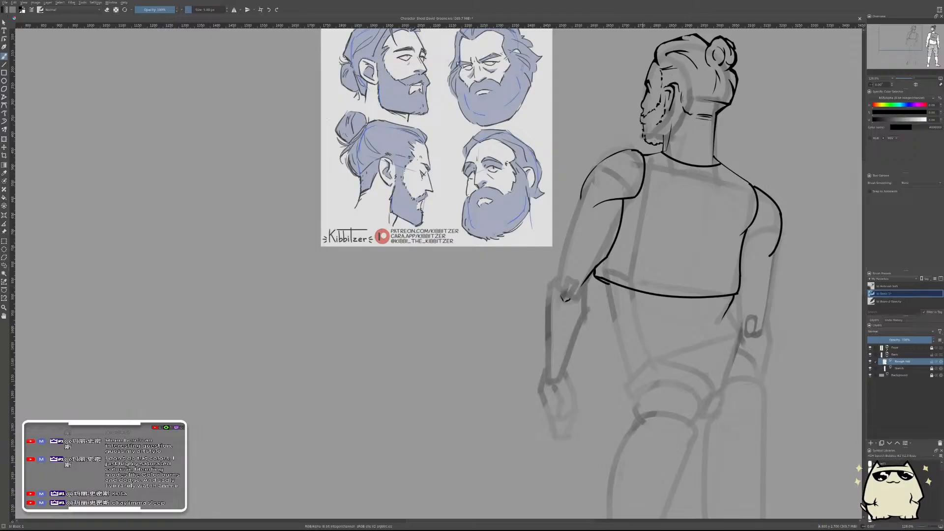
- Ink the outer upper-arm line of the face-side arm from the end of the shoulder curve down toward the elbow
{"action": "scroll", "coordinate": [612, 276], "scroll_direction": "up", "scroll_amount": 5}
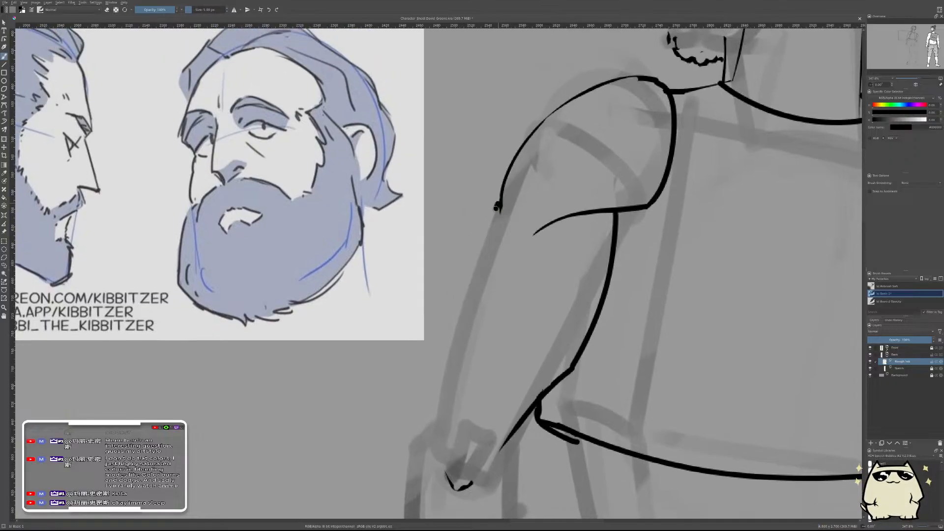
{"action": "left_click_drag", "start_coordinate": [499, 207], "coordinate": [446, 409]}
{"action": "key", "text": "ctrl+z"}
{"action": "left_click_drag", "start_coordinate": [526, 177], "coordinate": [427, 420]}
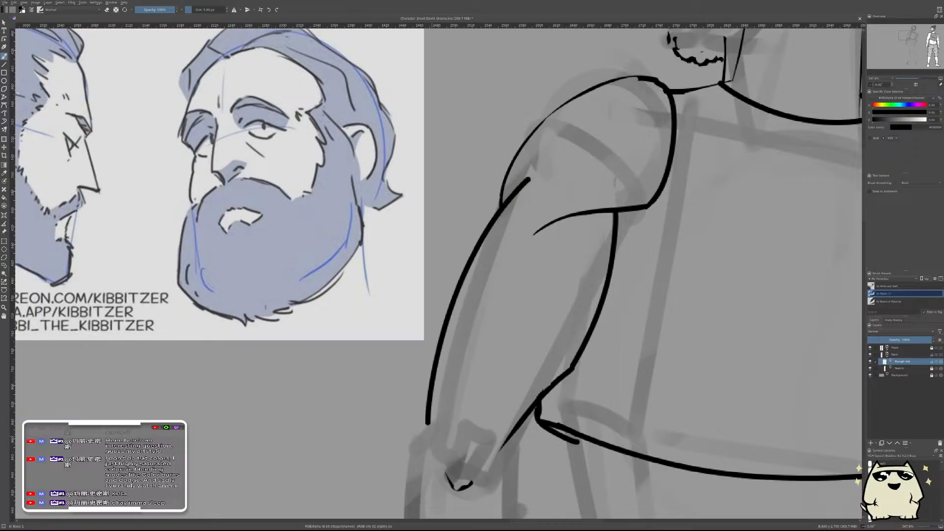
{"action": "key", "text": "ctrl+z"}
{"action": "left_click_drag", "start_coordinate": [513, 183], "coordinate": [450, 405]}
{"action": "key", "text": "ctrl+z"}
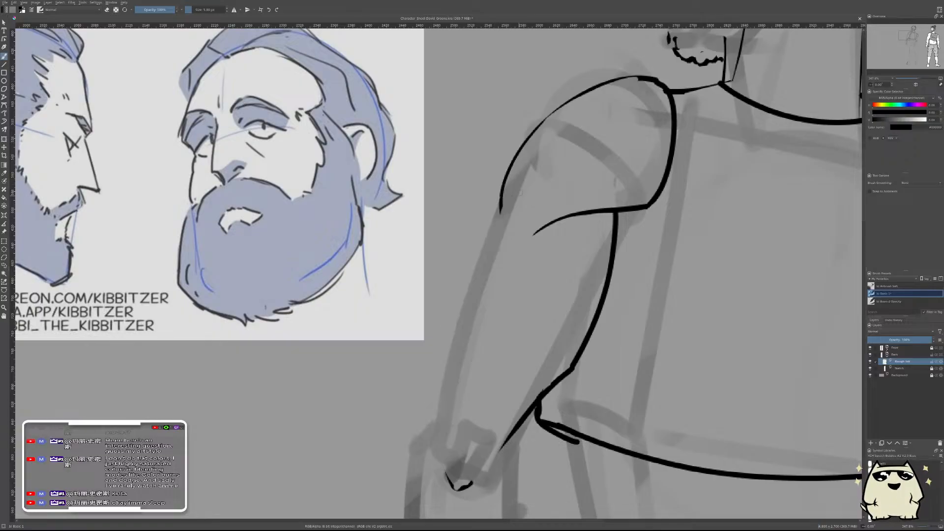
{"action": "left_click_drag", "start_coordinate": [519, 182], "coordinate": [440, 401]}
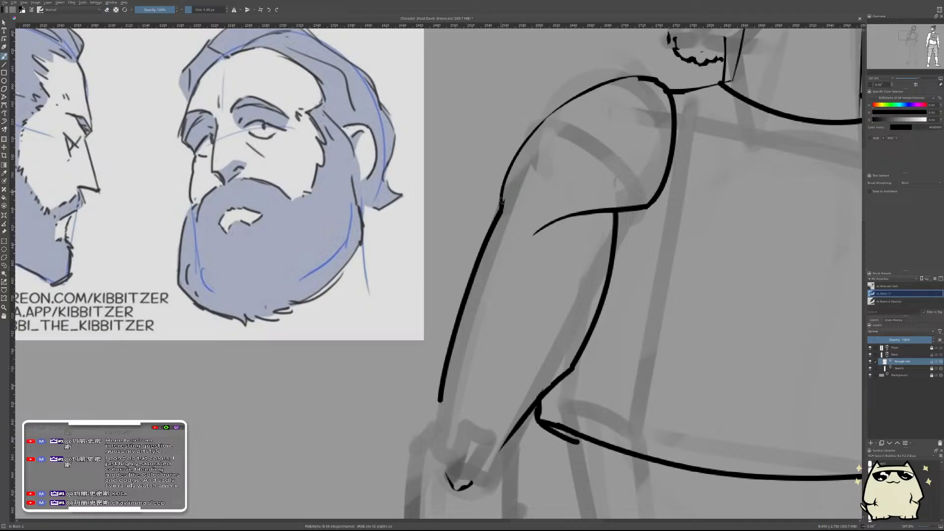
- Extend the shoulder curve slightly inside the face-side upper arm and taper its lower end
{"action": "left_click_drag", "start_coordinate": [508, 180], "coordinate": [504, 254]}
{"action": "key", "text": "ctrl+z"}
{"action": "left_click_drag", "start_coordinate": [507, 181], "coordinate": [505, 244]}
{"action": "left_click_drag", "start_coordinate": [506, 175], "coordinate": [504, 218]}
- Check the inked head, shoulders and arms in the mirrored view and compare them with the front view
{"action": "scroll", "coordinate": [600, 252], "scroll_direction": "down", "scroll_amount": 4}
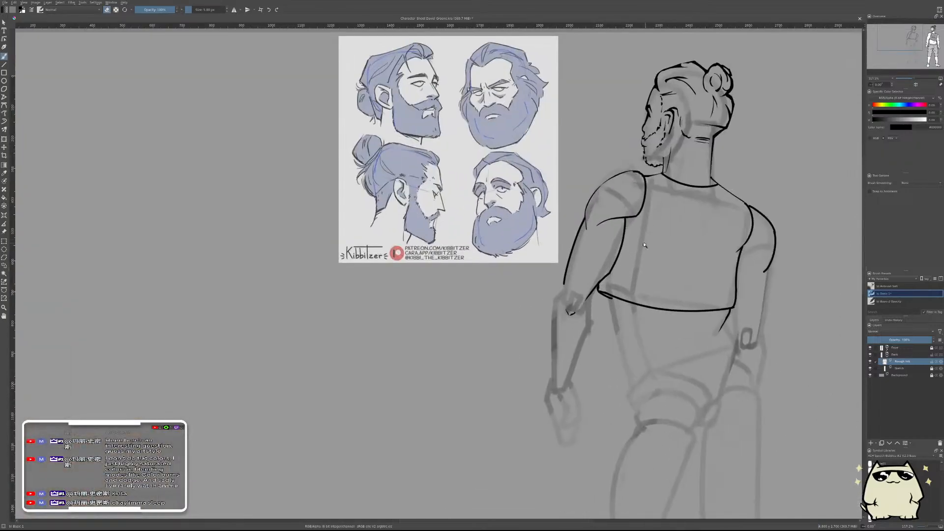
{"action": "key", "text": "m"}
{"action": "left_click_drag", "start_coordinate": [283, 231], "coordinate": [505, 236]}
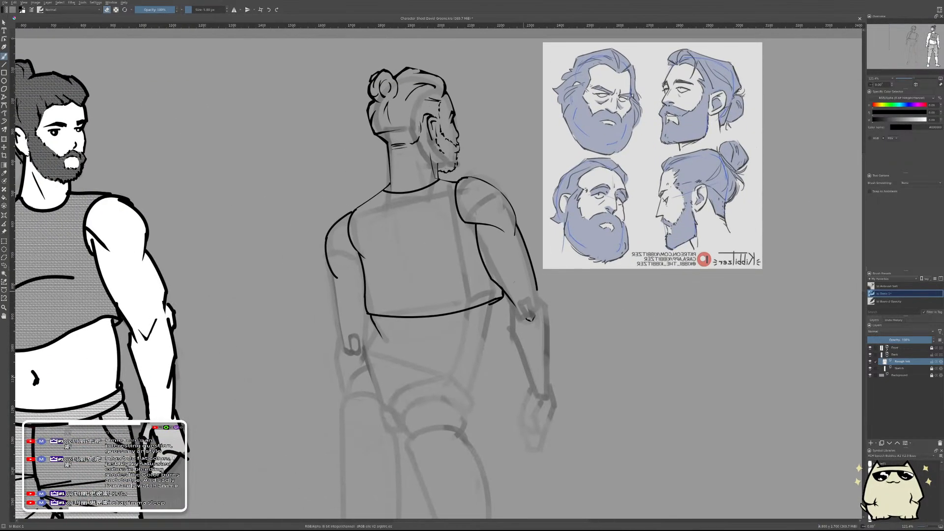
{"action": "scroll", "coordinate": [444, 93], "scroll_direction": "up", "scroll_amount": 5}
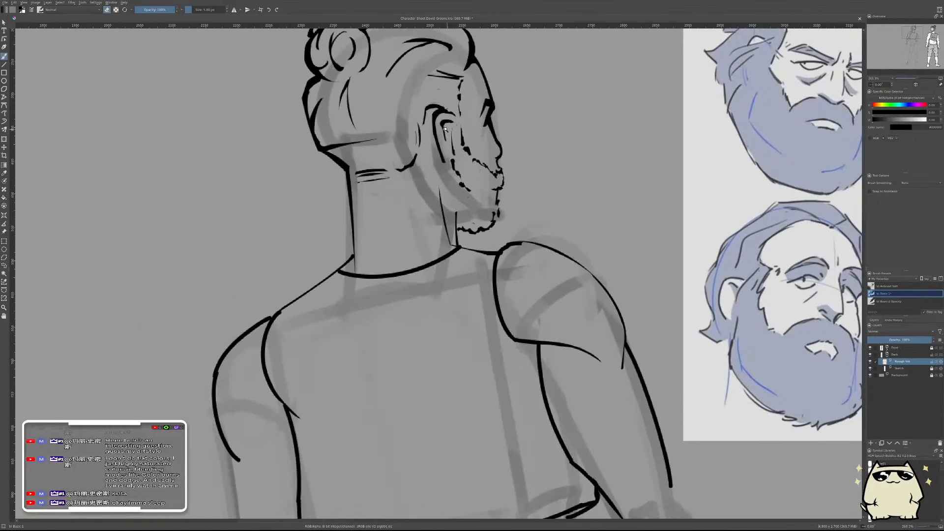
{"action": "scroll", "coordinate": [501, 190], "scroll_direction": "down", "scroll_amount": 6}
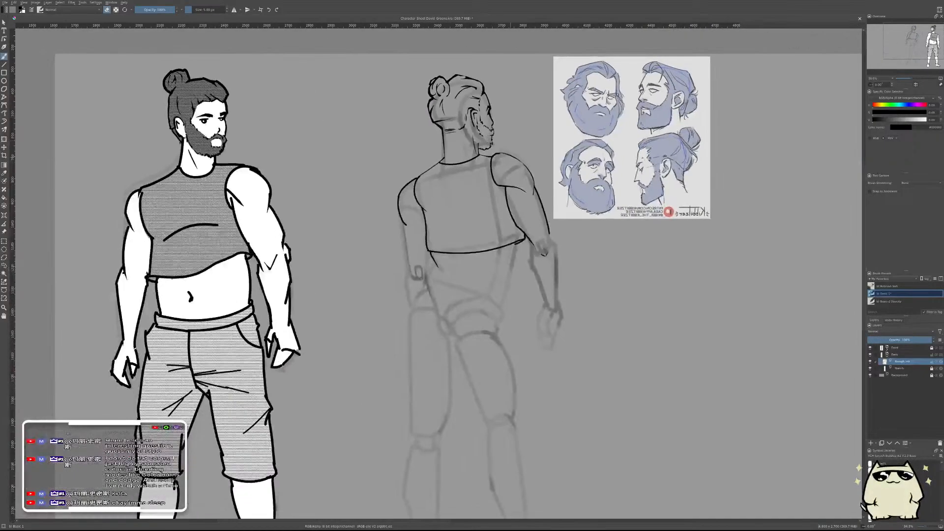
{"action": "scroll", "coordinate": [501, 191], "scroll_direction": "up", "scroll_amount": 1}
{"action": "scroll", "coordinate": [501, 190], "scroll_direction": "up", "scroll_amount": 2}
{"action": "scroll", "coordinate": [605, 237], "scroll_direction": "up", "scroll_amount": 1}
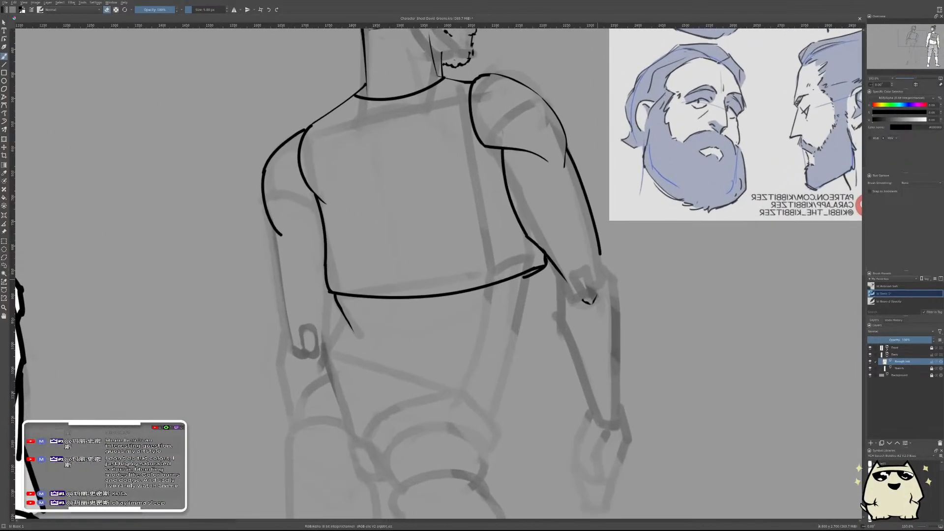
- Ink the inner forearm contour of the face-side arm, from the upper-arm line beside the hem corner down to the wrist
{"action": "scroll", "coordinate": [557, 292], "scroll_direction": "up", "scroll_amount": 2}
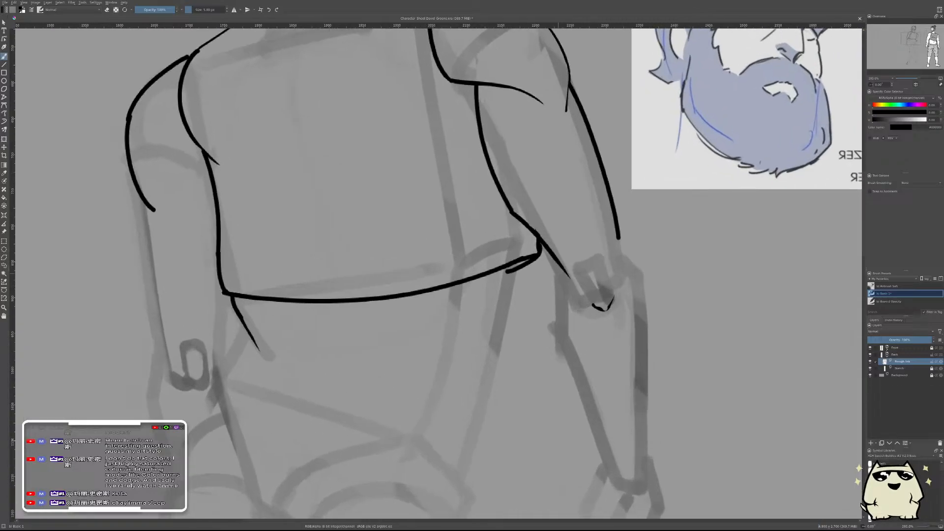
{"action": "left_click_drag", "start_coordinate": [555, 261], "coordinate": [558, 347]}
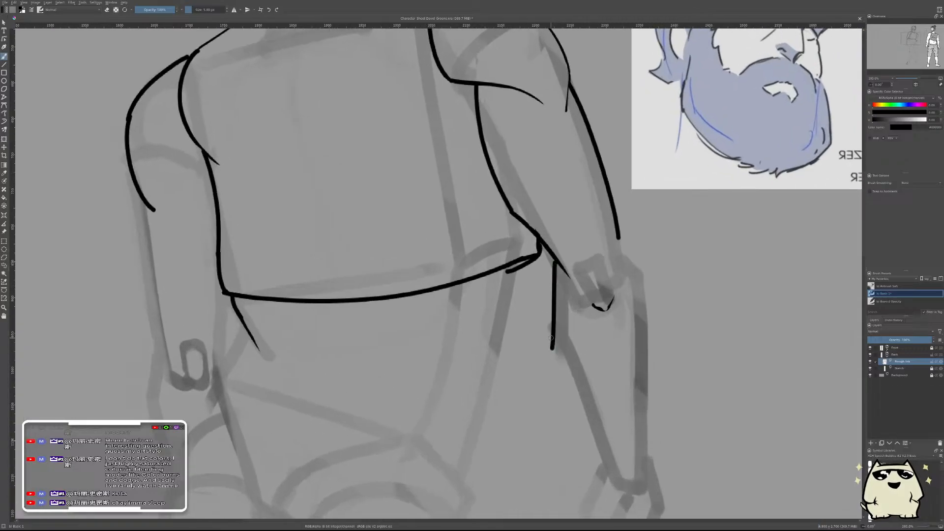
{"action": "key", "text": "ctrl+z"}
{"action": "left_click_drag", "start_coordinate": [553, 260], "coordinate": [562, 346]}
{"action": "left_click_drag", "start_coordinate": [597, 394], "coordinate": [540, 261]}
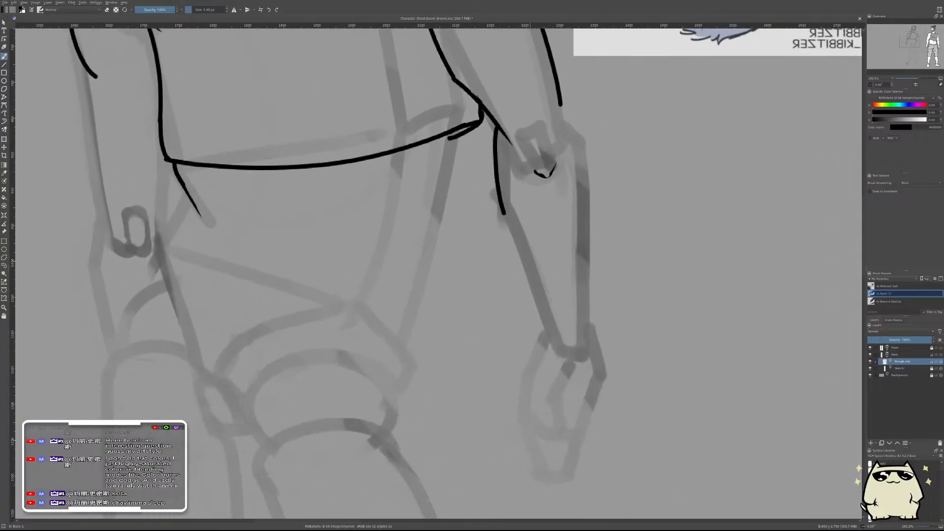
{"action": "left_click_drag", "start_coordinate": [498, 130], "coordinate": [528, 246]}
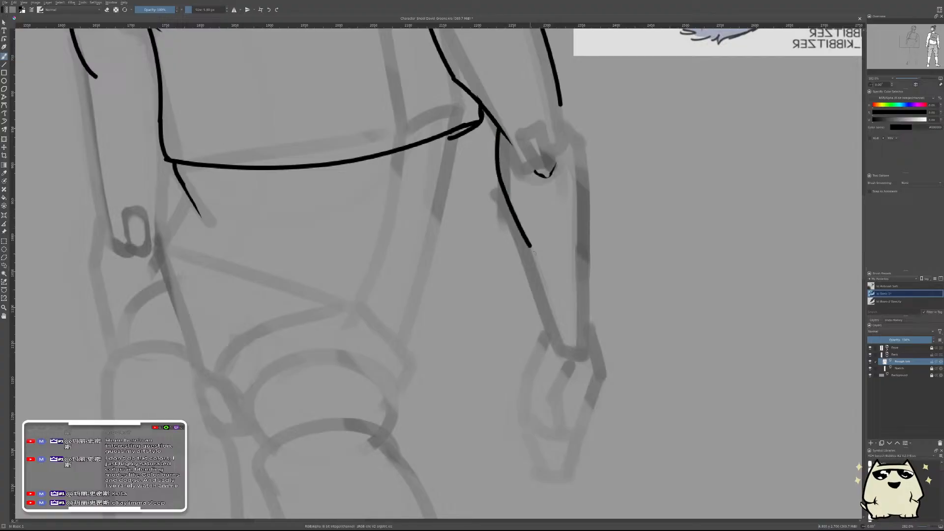
{"action": "key", "text": "ctrl+z"}
{"action": "mouse_move", "coordinate": [498, 128]}
{"action": "left_mouse_down"}
{"action": "mouse_move", "coordinate": [497, 180]}
{"action": "mouse_move", "coordinate": [519, 226]}
{"action": "left_mouse_up"}
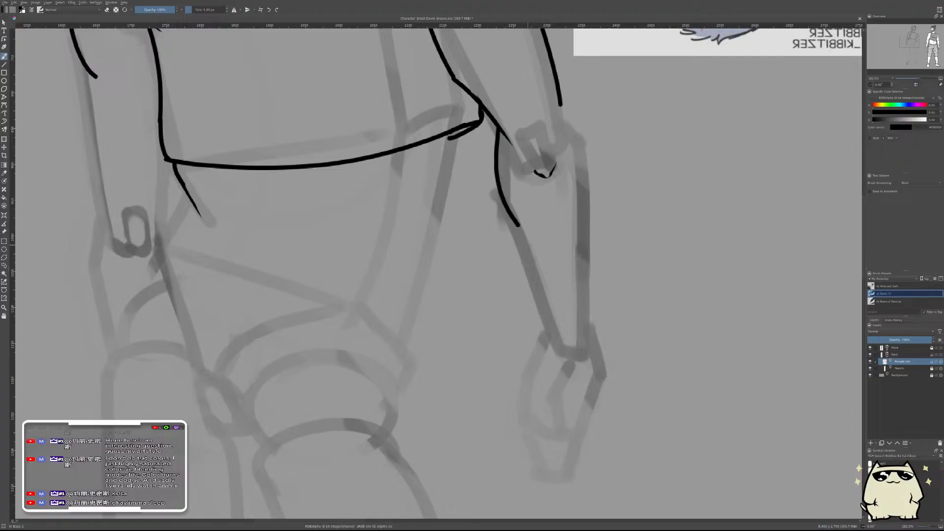
{"action": "key", "text": "ctrl+z"}
{"action": "left_click_drag", "start_coordinate": [498, 131], "coordinate": [565, 389]}
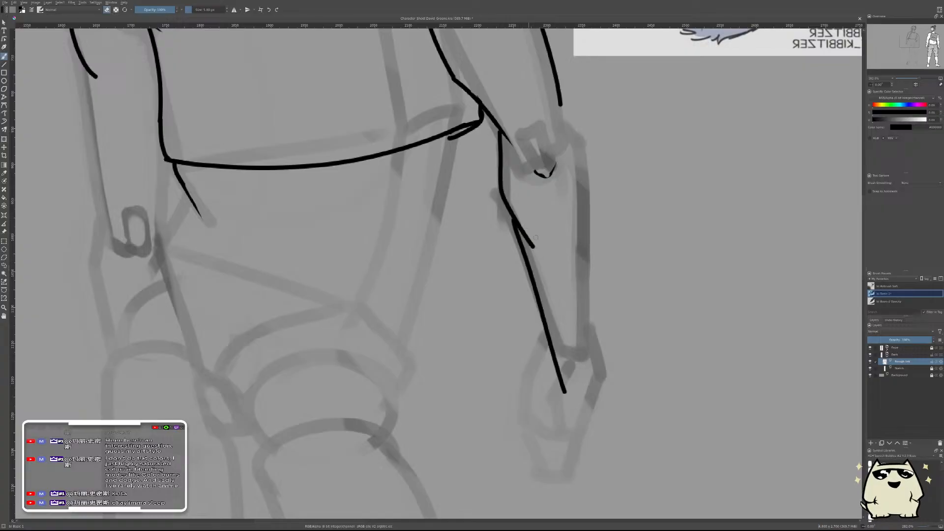
- Thin the overlapping tail of the upper forearm line into a tapered point inside the forearm
{"action": "scroll", "coordinate": [529, 217], "scroll_direction": "up", "scroll_amount": 2}
{"action": "left_click_drag", "start_coordinate": [510, 200], "coordinate": [533, 251]}
{"action": "key", "text": "ctrl+z"}
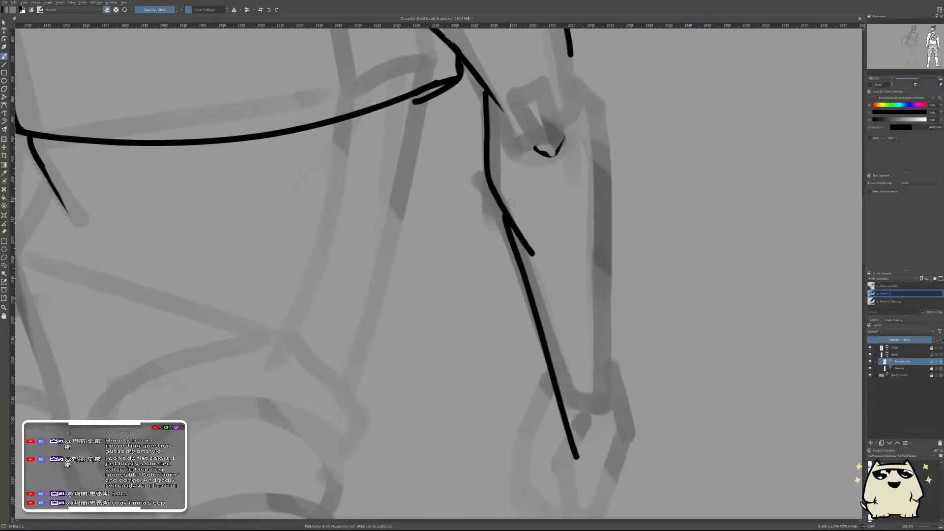
{"action": "left_click_drag", "start_coordinate": [512, 204], "coordinate": [529, 255]}
{"action": "key", "text": "ctrl+z"}
{"action": "left_click_drag", "start_coordinate": [514, 215], "coordinate": [533, 255]}
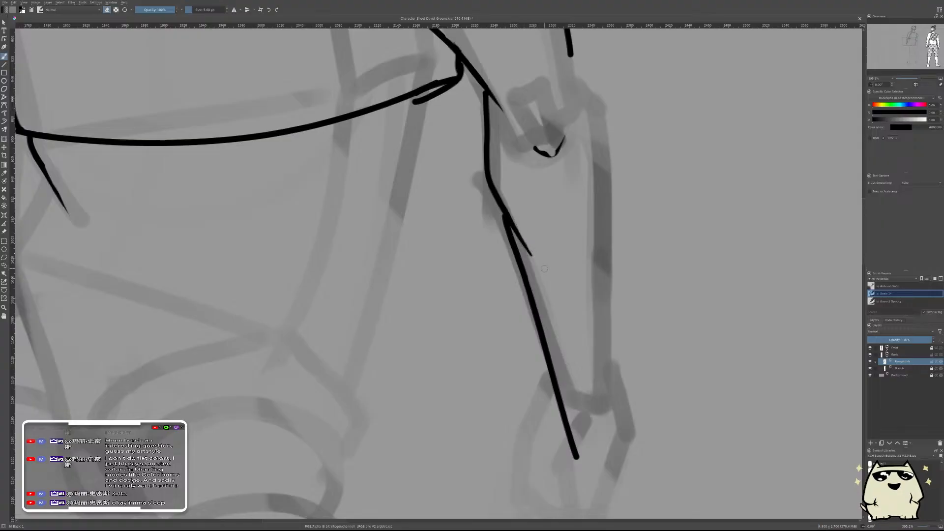
{"action": "mouse_move", "coordinate": [640, 306]}
{"action": "left_mouse_down"}
{"action": "mouse_move", "coordinate": [636, 347]}
{"action": "mouse_move", "coordinate": [534, 264]}
{"action": "left_mouse_up"}
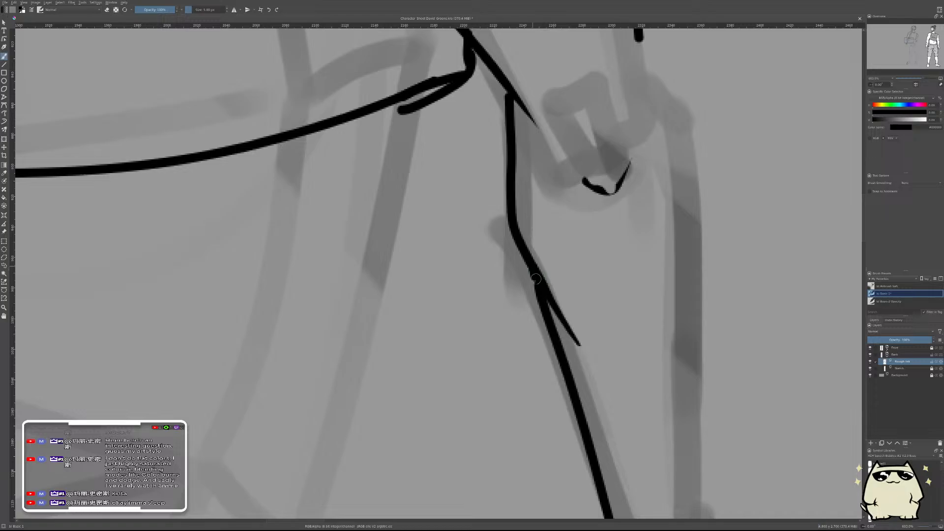
- Extend the outer upper-arm line of the face-side arm straight down toward the elbow tip
{"action": "scroll", "coordinate": [615, 234], "scroll_direction": "down", "scroll_amount": 5}
{"action": "scroll", "coordinate": [624, 231], "scroll_direction": "down", "scroll_amount": 4}
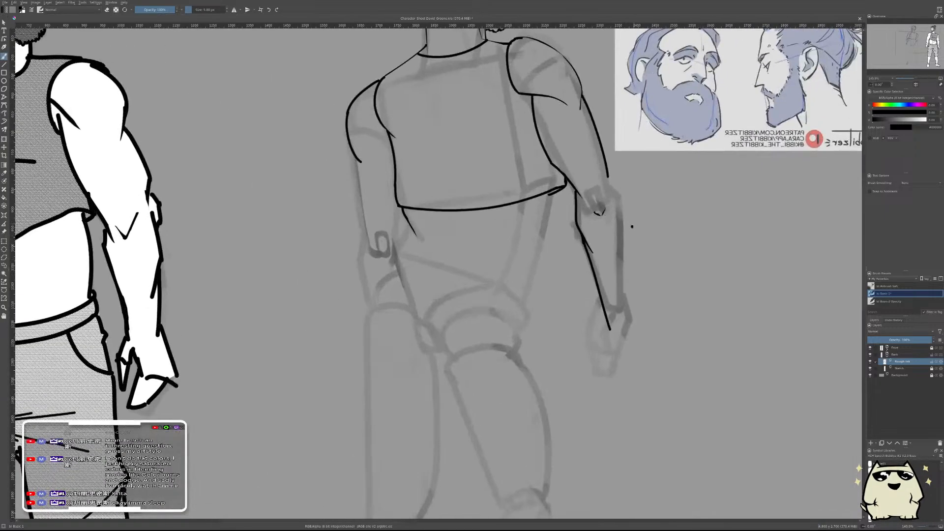
{"action": "scroll", "coordinate": [629, 226], "scroll_direction": "up", "scroll_amount": 5}
{"action": "scroll", "coordinate": [566, 236], "scroll_direction": "up", "scroll_amount": 3}
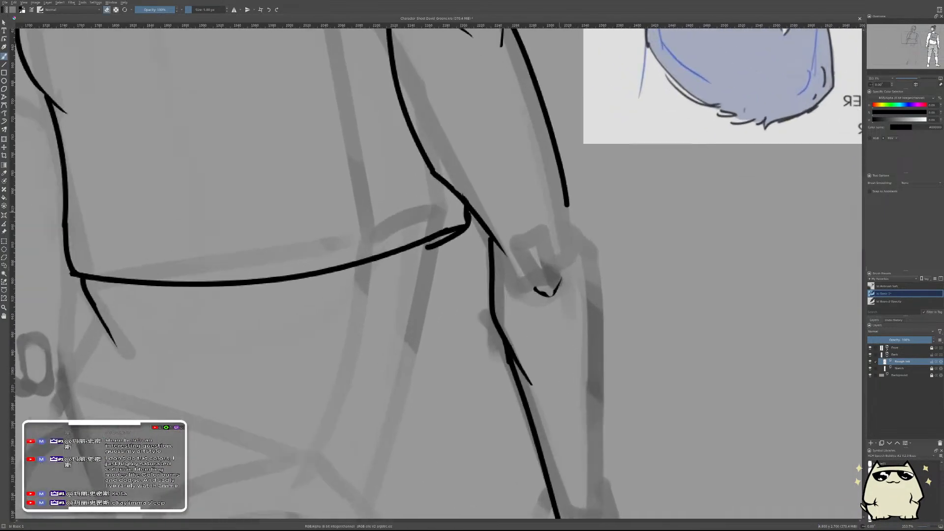
{"action": "left_click_drag", "start_coordinate": [566, 196], "coordinate": [566, 253]}
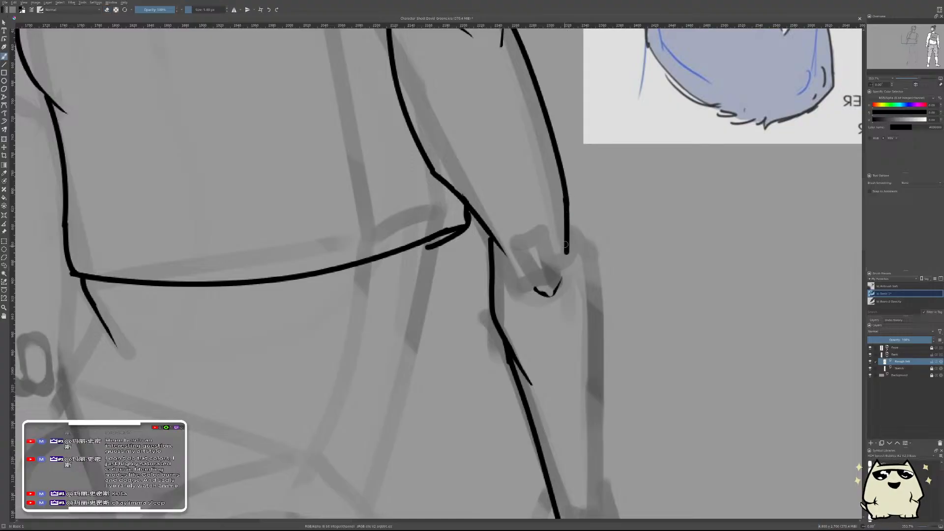
- Ink the outer contour of the back-view figure's forearm, from the elbow down to the wrist along the sketch
{"action": "key", "text": "ctrl+z"}
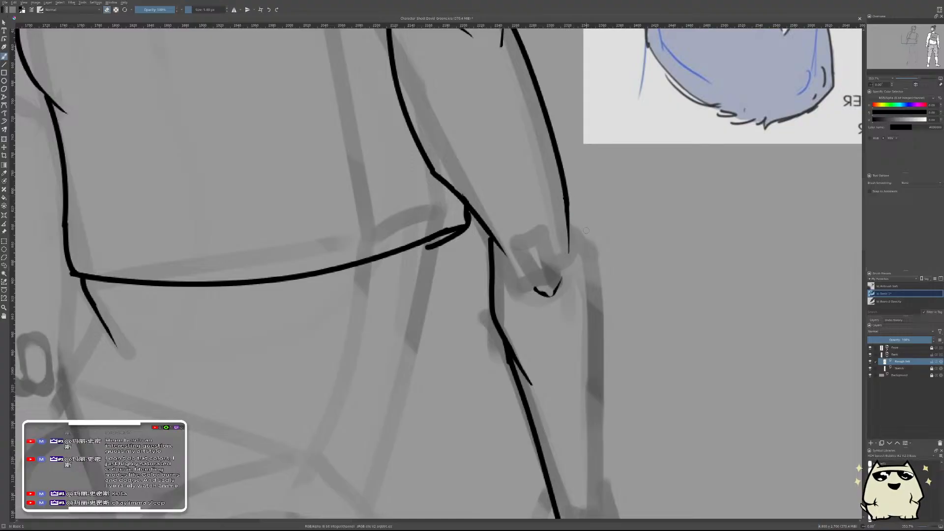
{"action": "scroll", "coordinate": [588, 230], "scroll_direction": "down", "scroll_amount": 3}
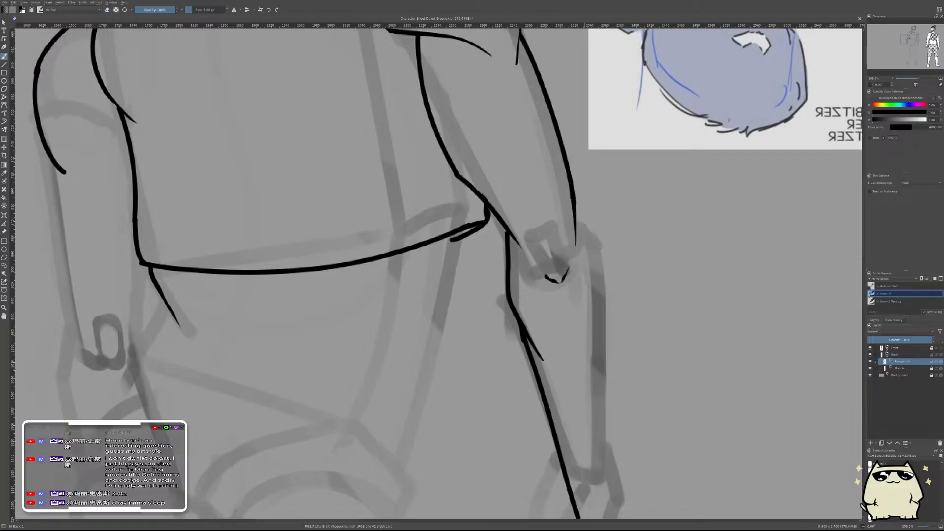
{"action": "mouse_move", "coordinate": [588, 237]}
{"action": "left_mouse_down"}
{"action": "mouse_move", "coordinate": [598, 254]}
{"action": "mouse_move", "coordinate": [593, 454]}
{"action": "left_mouse_up"}
{"action": "key", "text": "ctrl+z"}
{"action": "left_click_drag", "start_coordinate": [597, 252], "coordinate": [592, 461]}
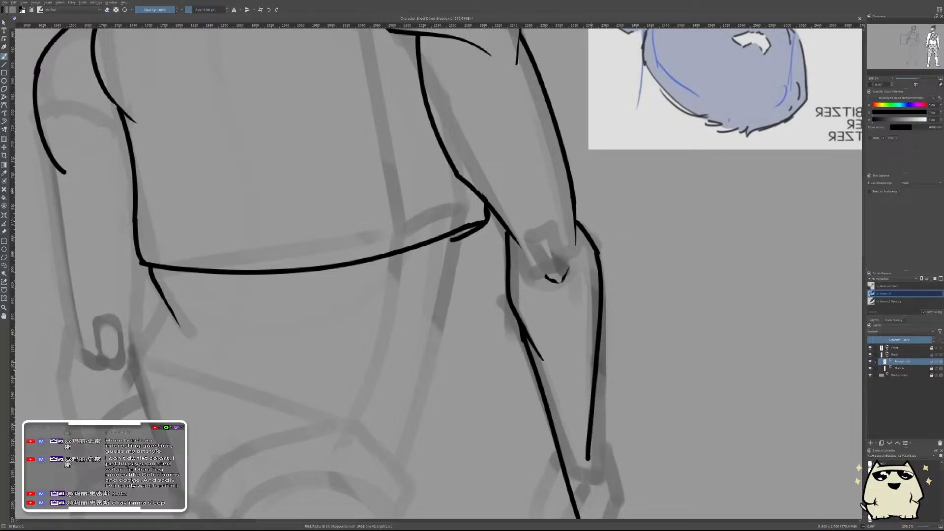
{"action": "key", "text": "ctrl+z"}
{"action": "scroll", "coordinate": [597, 250], "scroll_direction": "down", "scroll_amount": 7}
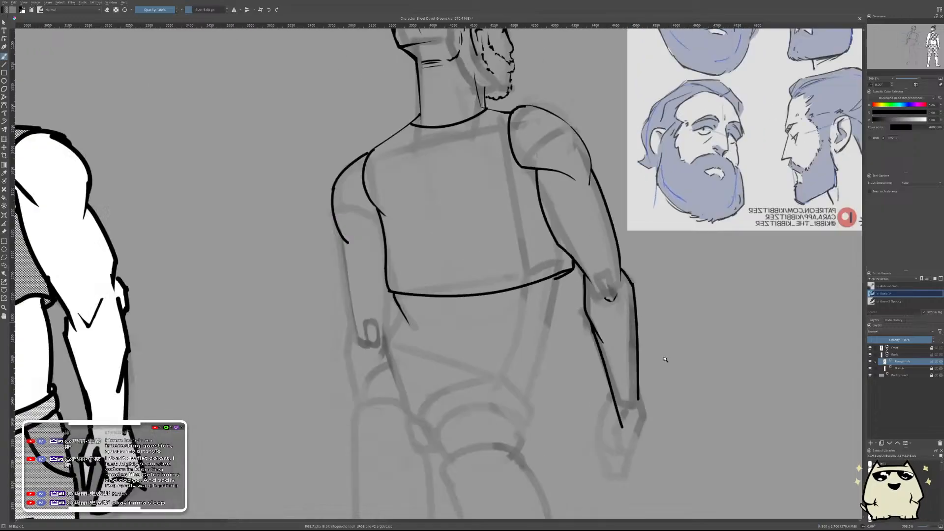
{"action": "scroll", "coordinate": [701, 336], "scroll_direction": "up", "scroll_amount": 1}
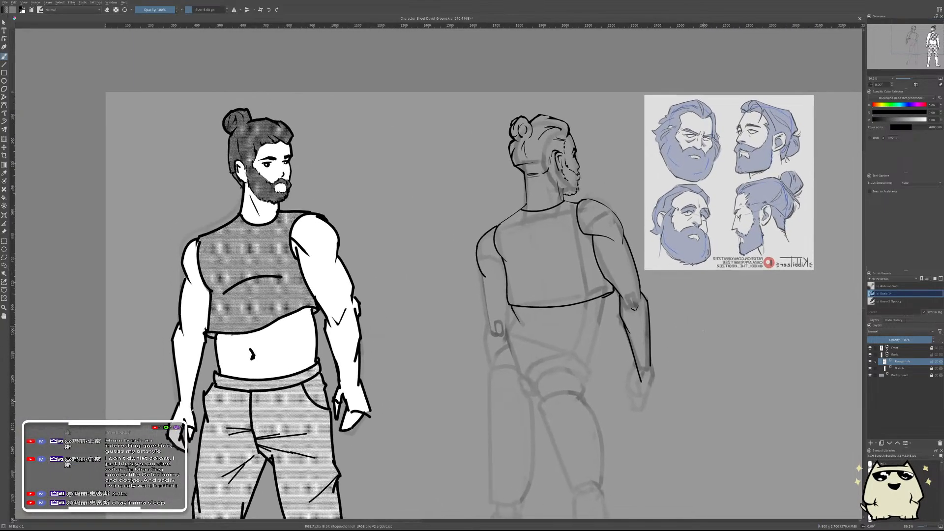
- Toggle the Sketch layer's visibility to check the inked lines of the back-view figure on their own
{"action": "left_click", "coordinate": [870, 368]}
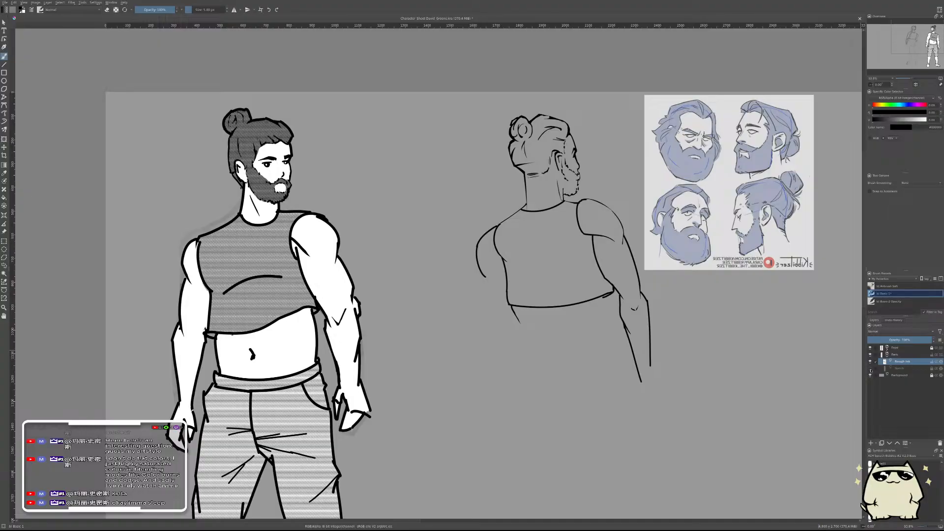
{"action": "left_click", "coordinate": [869, 368]}
{"action": "left_click", "coordinate": [869, 368]}
{"action": "left_click", "coordinate": [869, 368]}
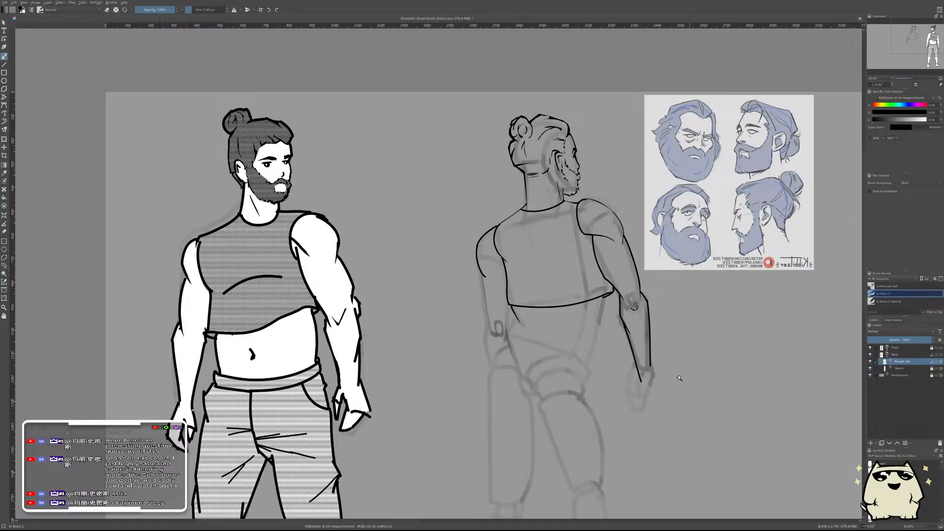
- Ink a long muscle line inside the forearm, running from below the elbow mark to the wrist
{"action": "mouse_move", "coordinate": [678, 378]}
{"action": "left_mouse_down"}
{"action": "mouse_move", "coordinate": [667, 335]}
{"action": "mouse_move", "coordinate": [675, 342]}
{"action": "left_mouse_up"}
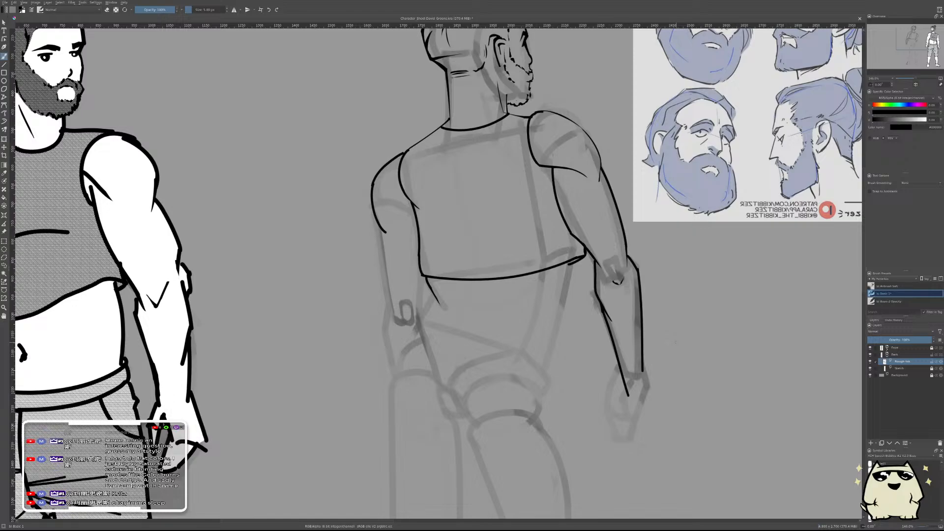
{"action": "left_click_drag", "start_coordinate": [653, 320], "coordinate": [643, 310]}
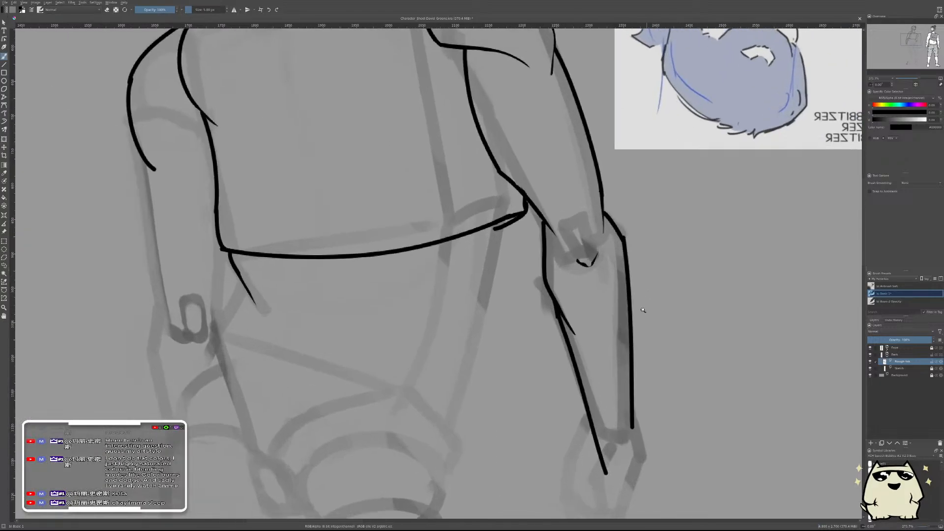
{"action": "left_click_drag", "start_coordinate": [594, 270], "coordinate": [626, 427]}
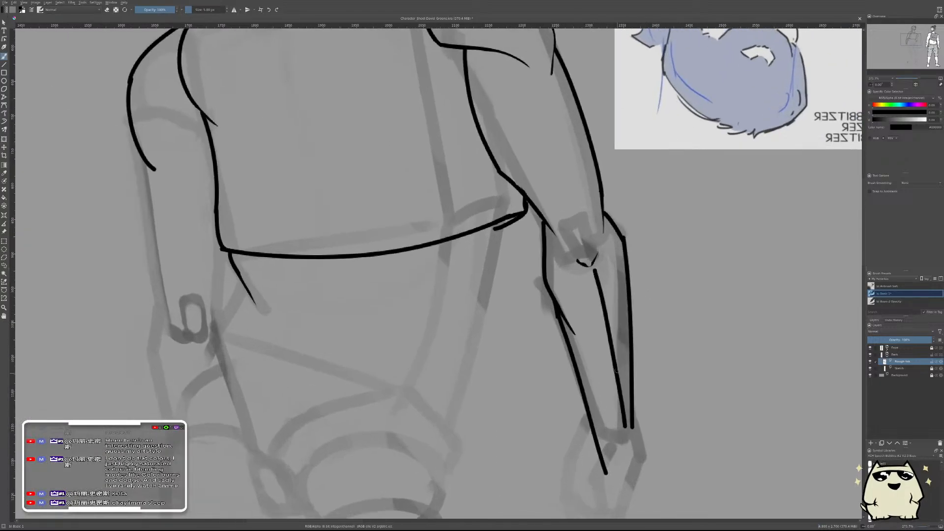
{"action": "key", "text": "ctrl+z"}
{"action": "left_click_drag", "start_coordinate": [593, 270], "coordinate": [626, 431]}
- Erase along the inner forearm line to taper it, and remove its upper end just below the elbow mark
{"action": "mouse_move", "coordinate": [626, 322]}
{"action": "left_mouse_down"}
{"action": "mouse_move", "coordinate": [610, 304]}
{"action": "mouse_move", "coordinate": [590, 241]}
{"action": "mouse_move", "coordinate": [556, 240]}
{"action": "left_mouse_up"}
{"action": "key", "text": "e"}
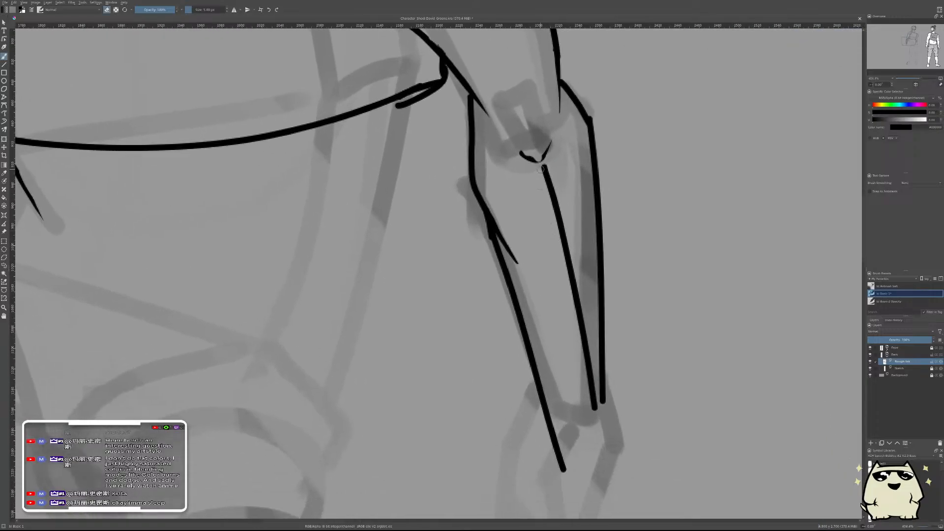
{"action": "left_click_drag", "start_coordinate": [541, 168], "coordinate": [596, 408]}
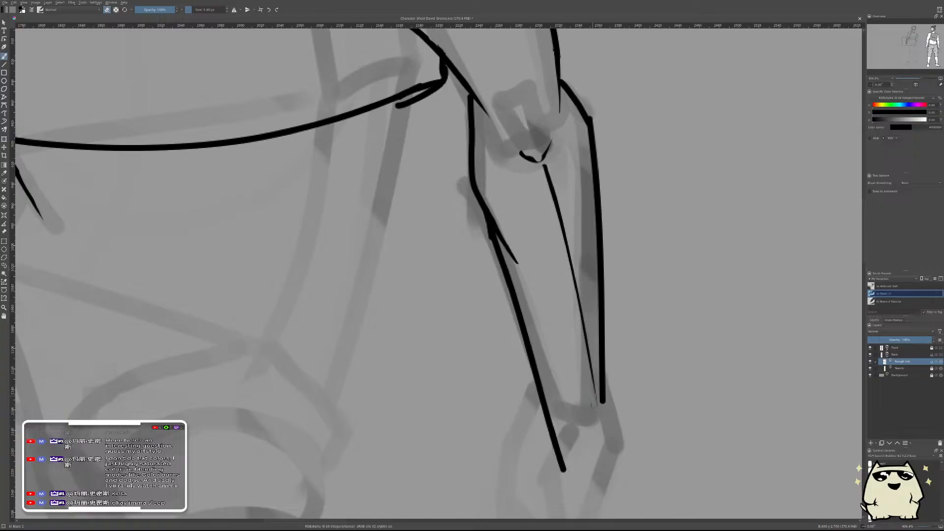
{"action": "scroll", "coordinate": [438, 273], "scroll_direction": "down", "scroll_amount": 5}
{"action": "scroll", "coordinate": [681, 297], "scroll_direction": "up", "scroll_amount": 6}
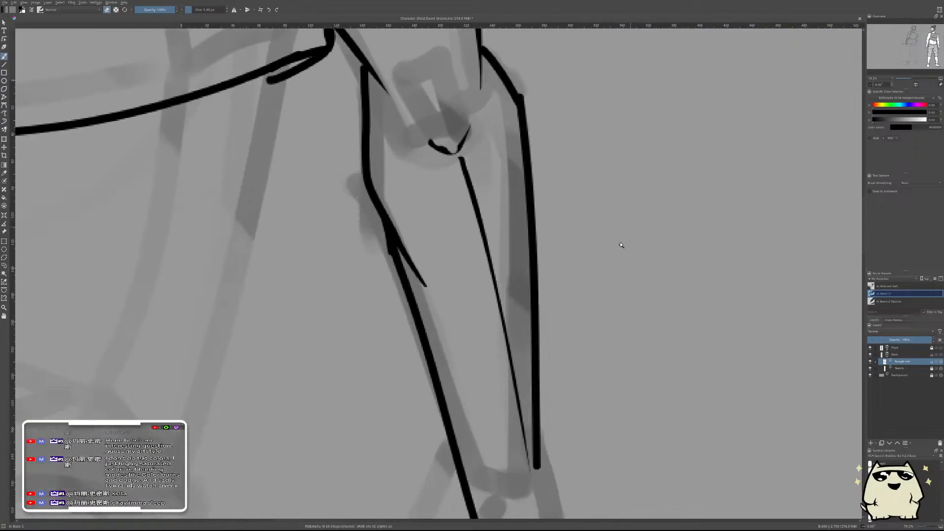
{"action": "mouse_move", "coordinate": [460, 158]}
{"action": "left_mouse_down"}
{"action": "mouse_move", "coordinate": [494, 254]}
{"action": "mouse_move", "coordinate": [469, 178]}
{"action": "mouse_move", "coordinate": [475, 204]}
{"action": "left_mouse_up"}
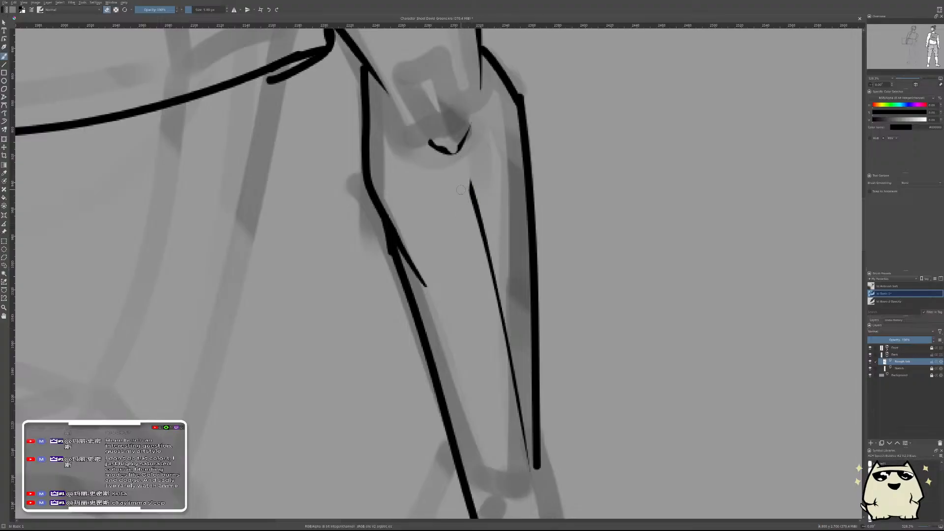
{"action": "scroll", "coordinate": [631, 217], "scroll_direction": "down", "scroll_amount": 6}
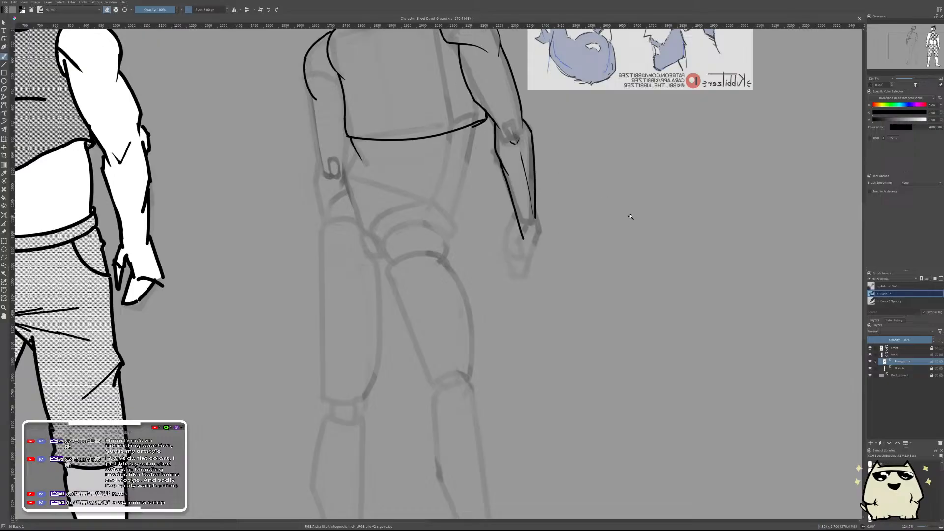
- Flip the canvas view horizontally and compare the back-view figure with the reference photo and the front view
{"action": "scroll", "coordinate": [631, 217], "scroll_direction": "down", "scroll_amount": 3}
{"action": "scroll", "coordinate": [614, 275], "scroll_direction": "up", "scroll_amount": 6}
{"action": "scroll", "coordinate": [639, 325], "scroll_direction": "down", "scroll_amount": 2}
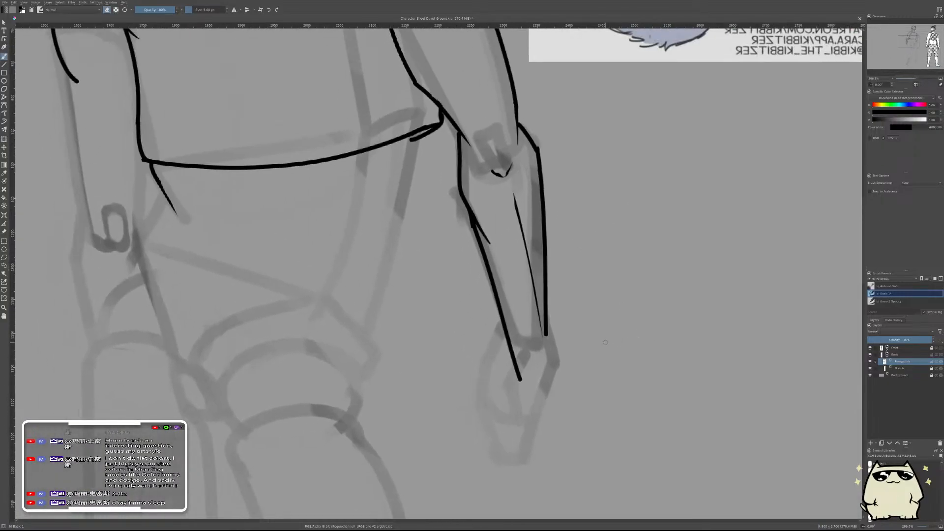
{"action": "key", "text": "m"}
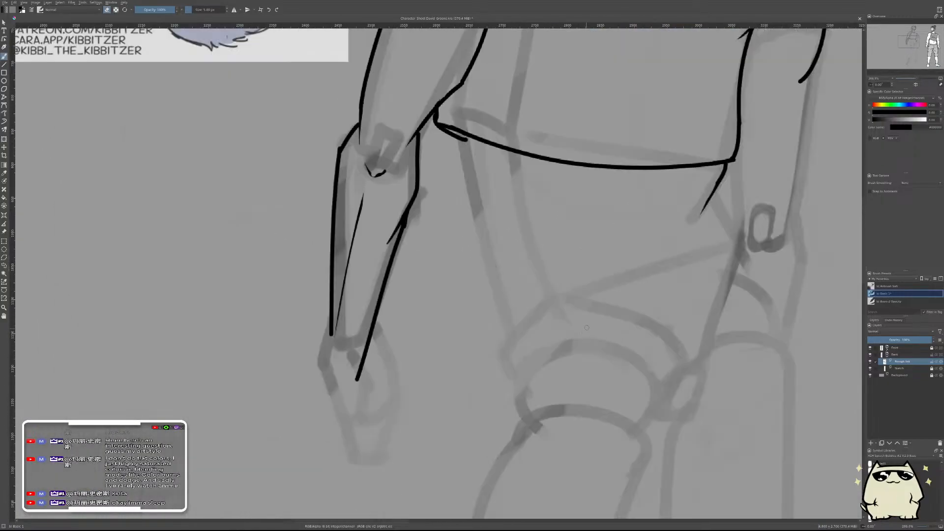
{"action": "scroll", "coordinate": [653, 326], "scroll_direction": "down", "scroll_amount": 4}
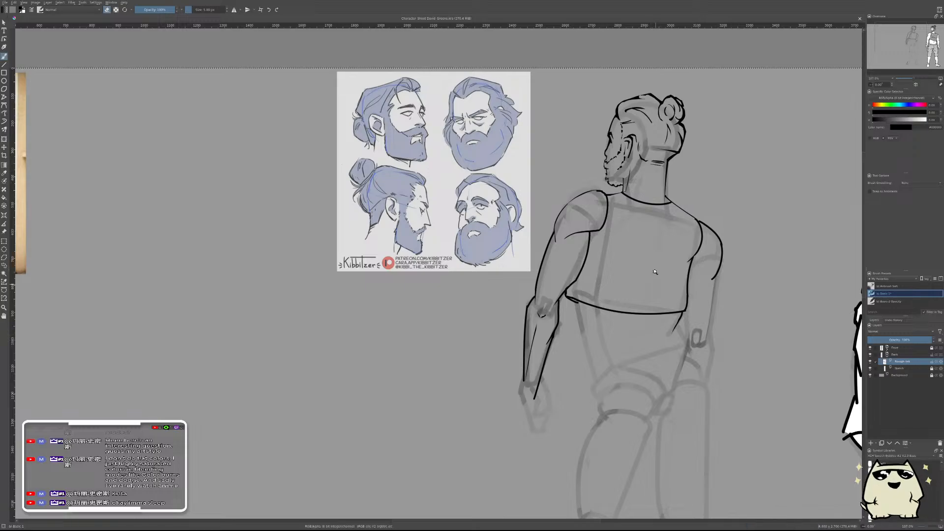
{"action": "left_click_drag", "start_coordinate": [686, 213], "coordinate": [567, 295]}
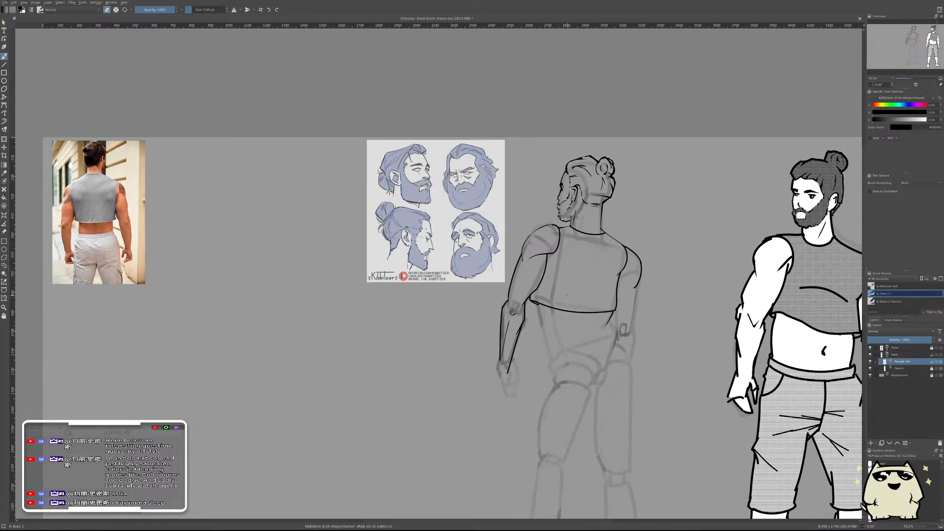
{"action": "left_click_drag", "start_coordinate": [529, 243], "coordinate": [529, 150]}
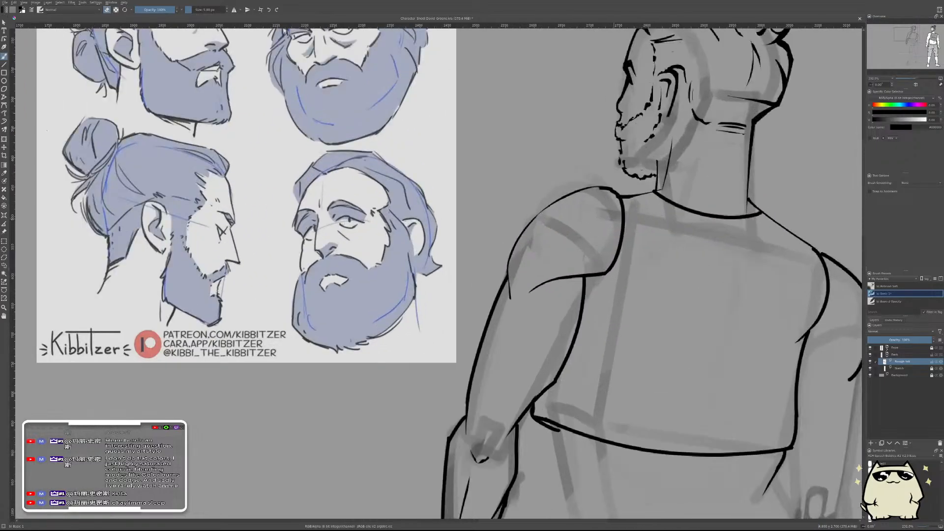
- Erase the top contour of the figure's left shoulder between the outer upper arm and the armhole
{"action": "scroll", "coordinate": [588, 210], "scroll_direction": "up", "scroll_amount": 2}
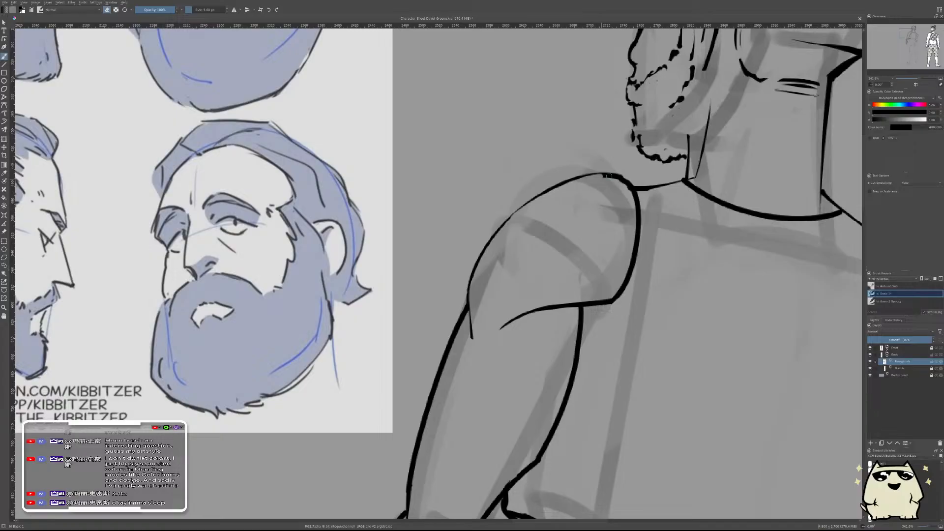
{"action": "key", "text": "e"}
{"action": "left_click_drag", "start_coordinate": [615, 181], "coordinate": [597, 172]}
{"action": "key", "text": "ctrl+z"}
{"action": "key", "text": "e"}
{"action": "left_click_drag", "start_coordinate": [560, 183], "coordinate": [503, 222]}
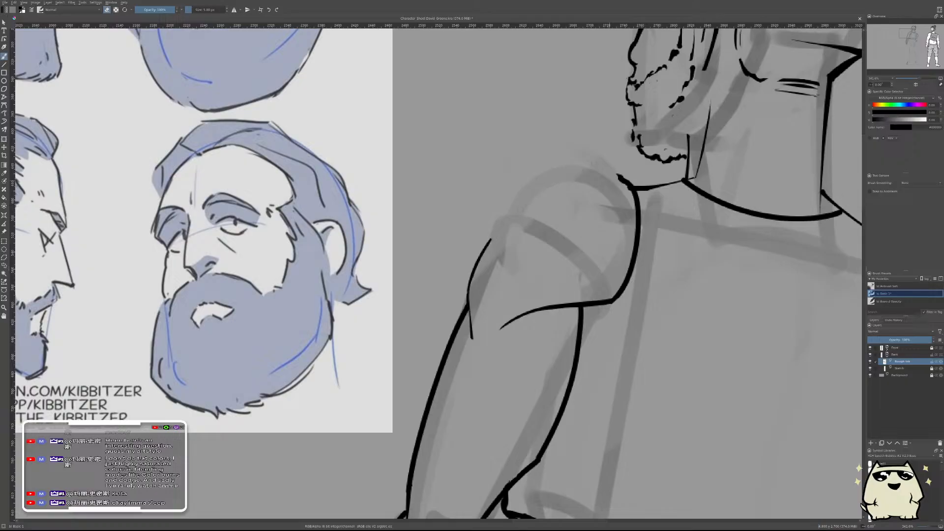
- Redraw the left shoulder's top contour as a lower, flatter curve from the outer upper arm to the armhole seam
{"action": "key", "text": "e"}
{"action": "left_click_drag", "start_coordinate": [482, 257], "coordinate": [609, 196]}
{"action": "key", "text": "ctrl+z"}
{"action": "left_click_drag", "start_coordinate": [486, 249], "coordinate": [629, 203]}
{"action": "left_click_drag", "start_coordinate": [491, 242], "coordinate": [606, 216]}
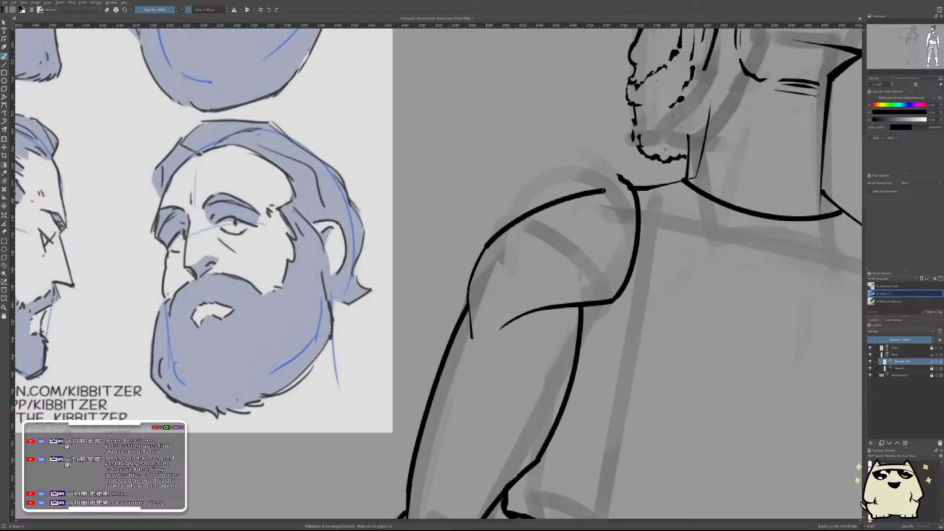
{"action": "key", "text": "ctrl+z"}
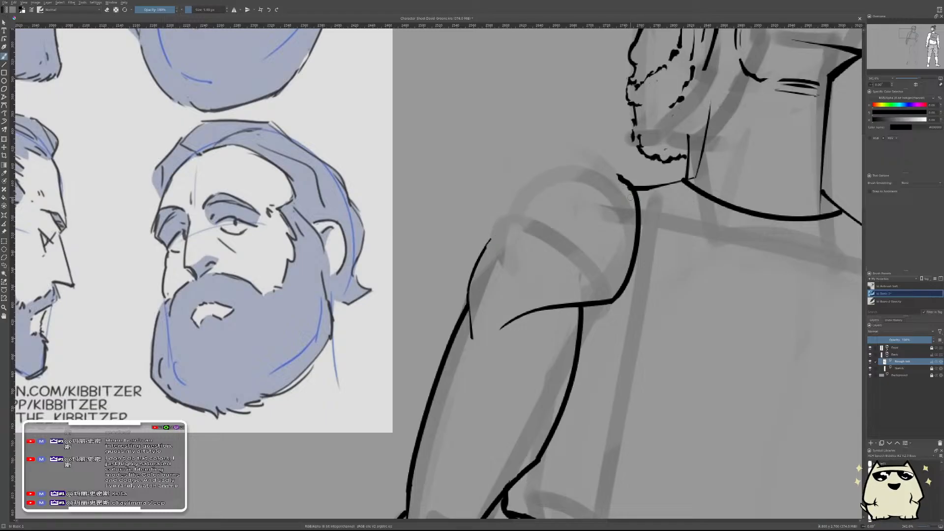
{"action": "mouse_move", "coordinate": [632, 188]}
{"action": "left_mouse_down"}
{"action": "mouse_move", "coordinate": [516, 233]}
{"action": "mouse_move", "coordinate": [498, 254]}
{"action": "mouse_move", "coordinate": [589, 192]}
{"action": "mouse_move", "coordinate": [479, 251]}
{"action": "mouse_move", "coordinate": [583, 196]}
{"action": "mouse_move", "coordinate": [639, 192]}
{"action": "mouse_move", "coordinate": [619, 182]}
{"action": "left_mouse_up"}
{"action": "key", "text": "ctrl+z"}
{"action": "key", "text": "ctrl+z"}
{"action": "key", "text": "ctrl+z"}
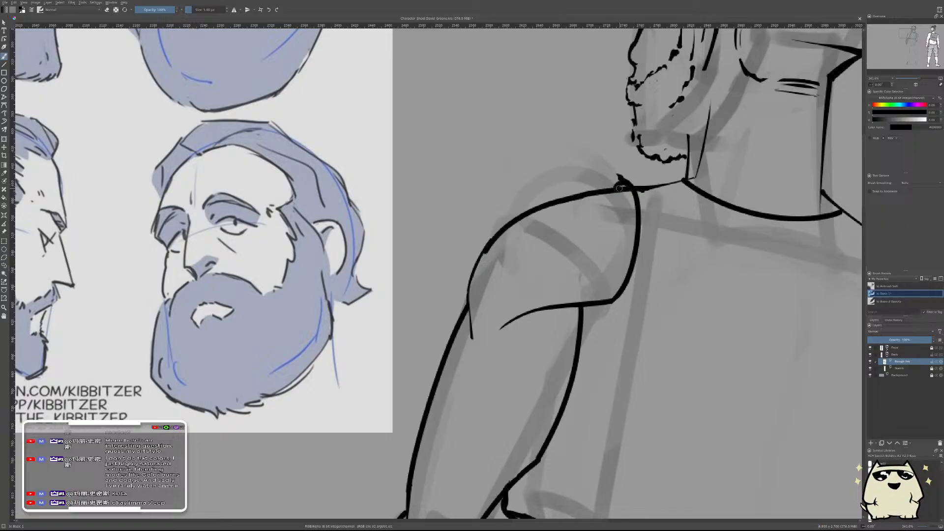
- Erase the stray stub above the armhole seam and ink a thicker line from the shoulder to the neck
{"action": "key", "text": "e"}
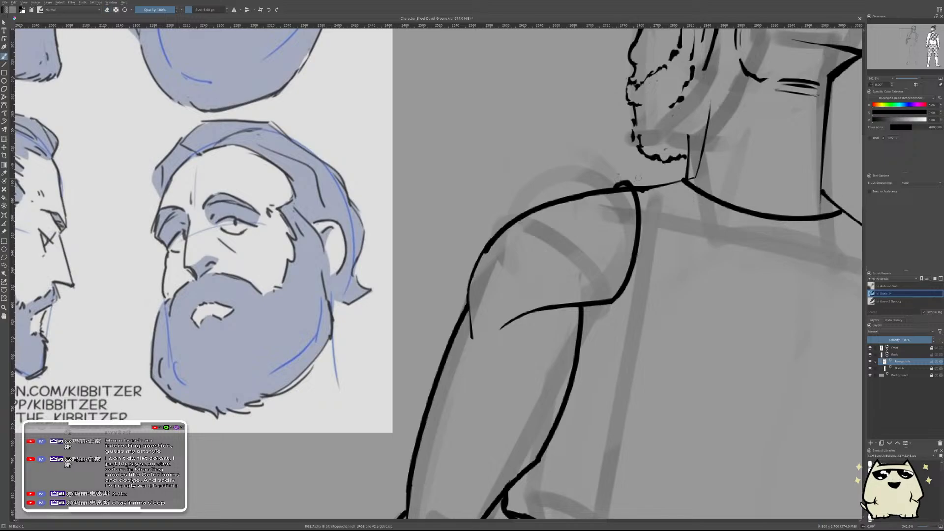
{"action": "left_click_drag", "start_coordinate": [623, 184], "coordinate": [685, 178]}
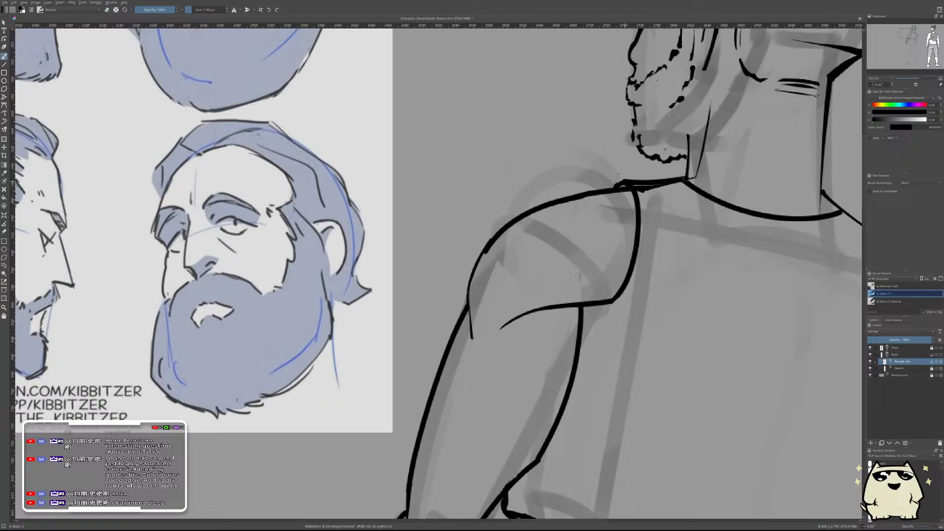
{"action": "key", "text": "e"}
- Ink a short curved line at the left armpit joining the inner upper arm to the armhole
{"action": "scroll", "coordinate": [628, 175], "scroll_direction": "down", "scroll_amount": 8}
{"action": "scroll", "coordinate": [697, 221], "scroll_direction": "up", "scroll_amount": 4}
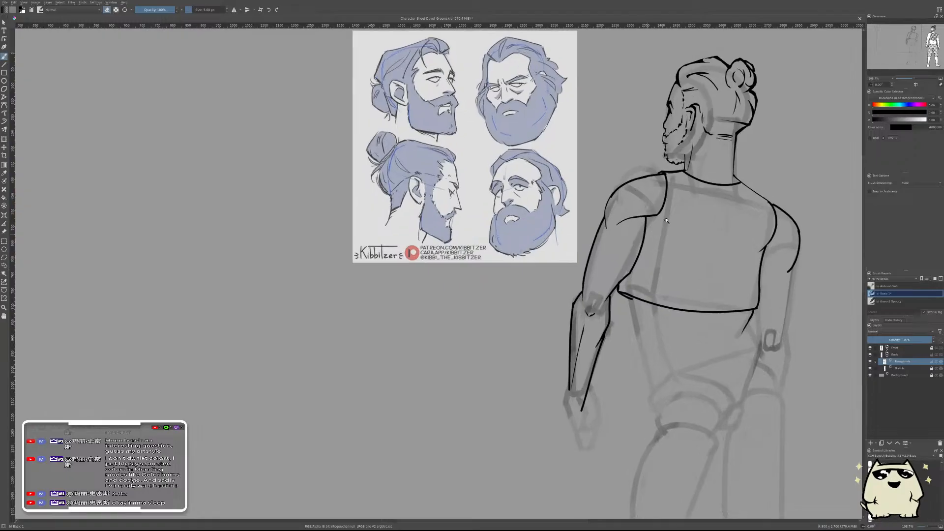
{"action": "scroll", "coordinate": [667, 230], "scroll_direction": "up", "scroll_amount": 3}
{"action": "left_click_drag", "start_coordinate": [641, 193], "coordinate": [677, 167]}
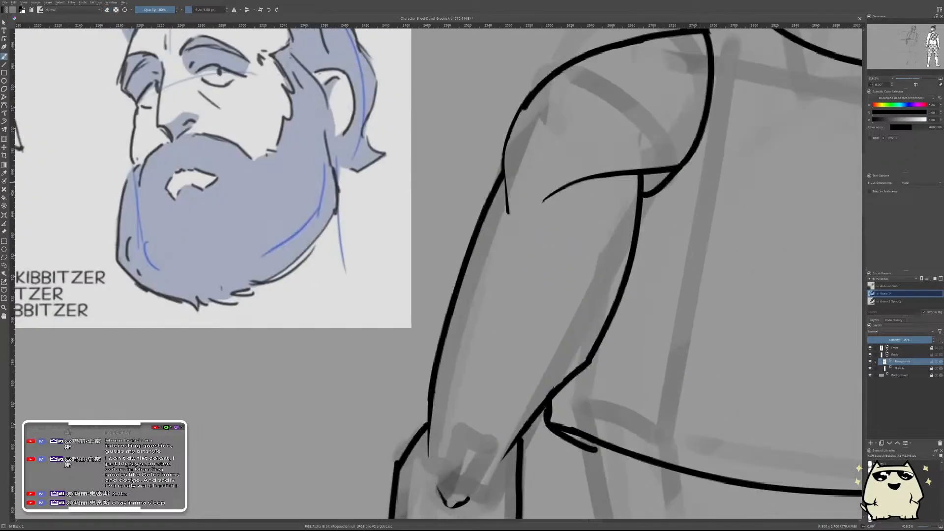
- Cut small gaps in the left shoulder lines and ink a curved armhole line from the top contour to the armpit
{"action": "scroll", "coordinate": [685, 212], "scroll_direction": "down", "scroll_amount": 6}
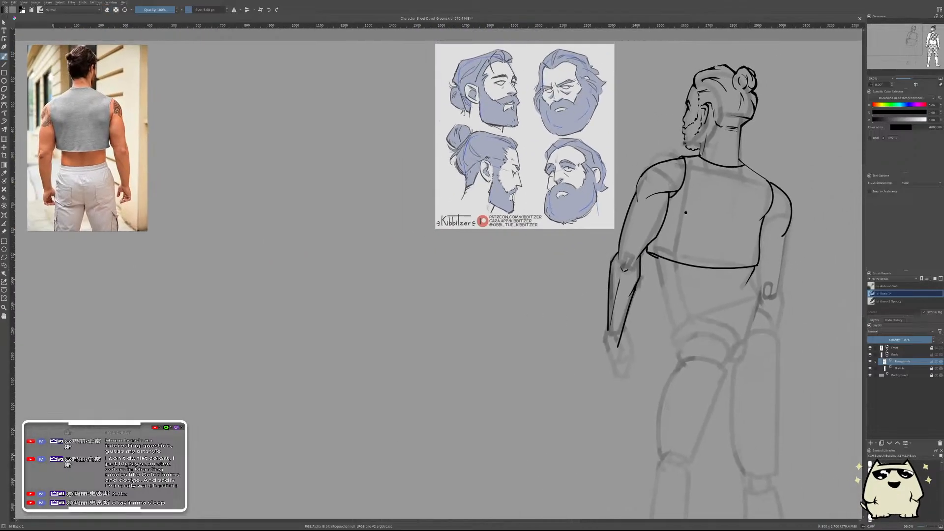
{"action": "scroll", "coordinate": [685, 212], "scroll_direction": "down", "scroll_amount": 4}
{"action": "scroll", "coordinate": [610, 231], "scroll_direction": "up", "scroll_amount": 2}
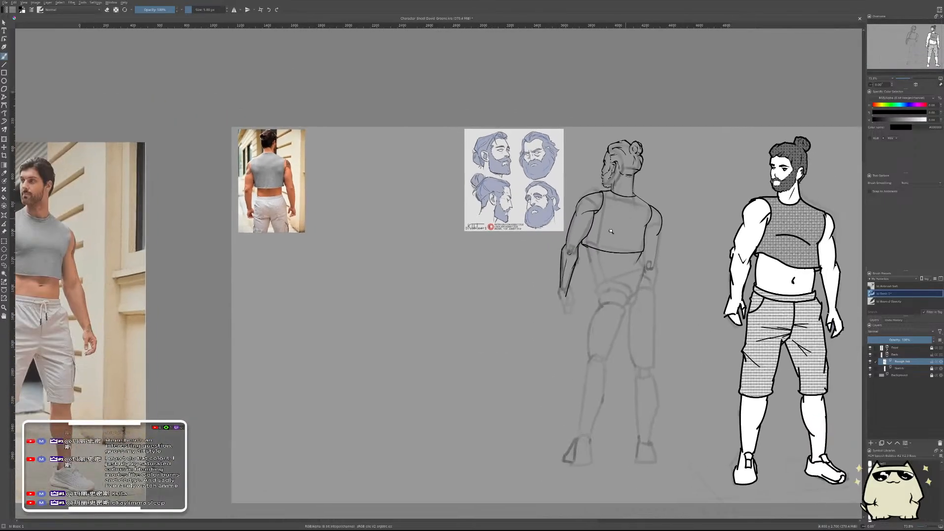
{"action": "scroll", "coordinate": [610, 231], "scroll_direction": "up", "scroll_amount": 4}
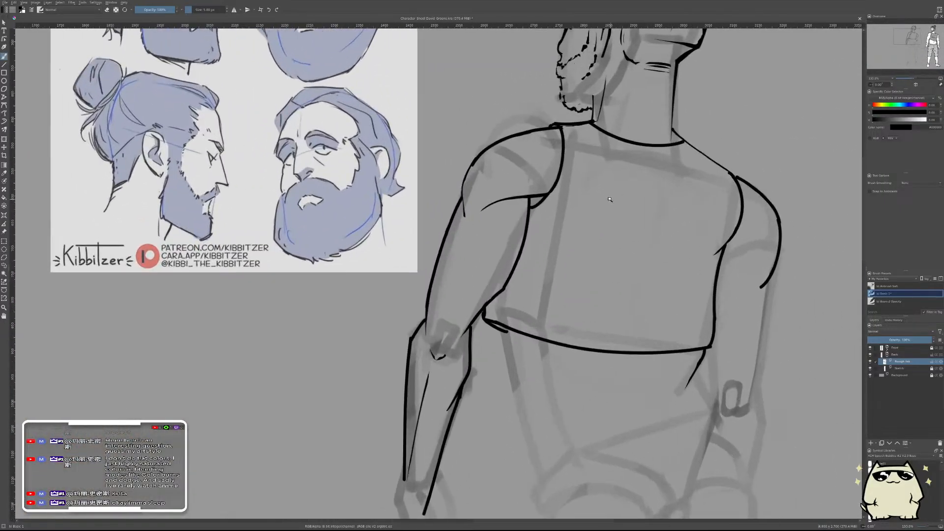
{"action": "scroll", "coordinate": [569, 213], "scroll_direction": "up", "scroll_amount": 3}
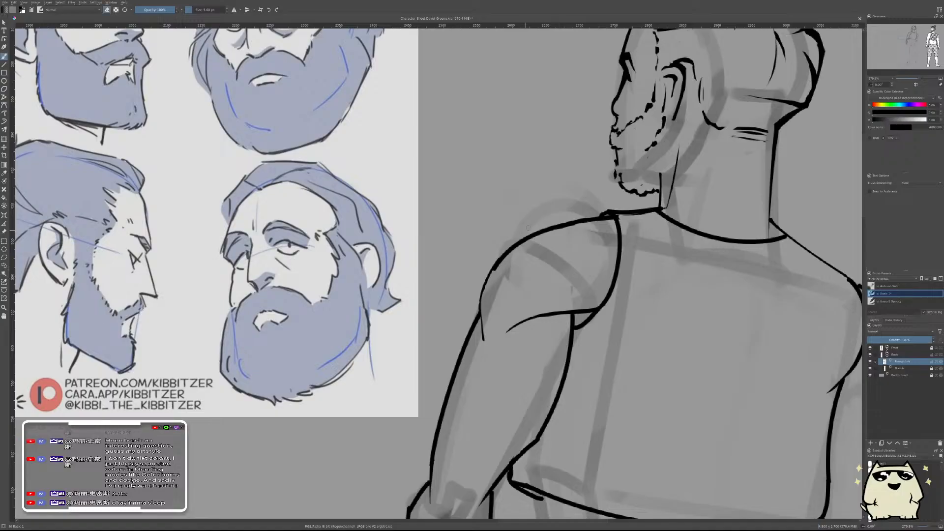
{"action": "scroll", "coordinate": [553, 246], "scroll_direction": "up", "scroll_amount": 3}
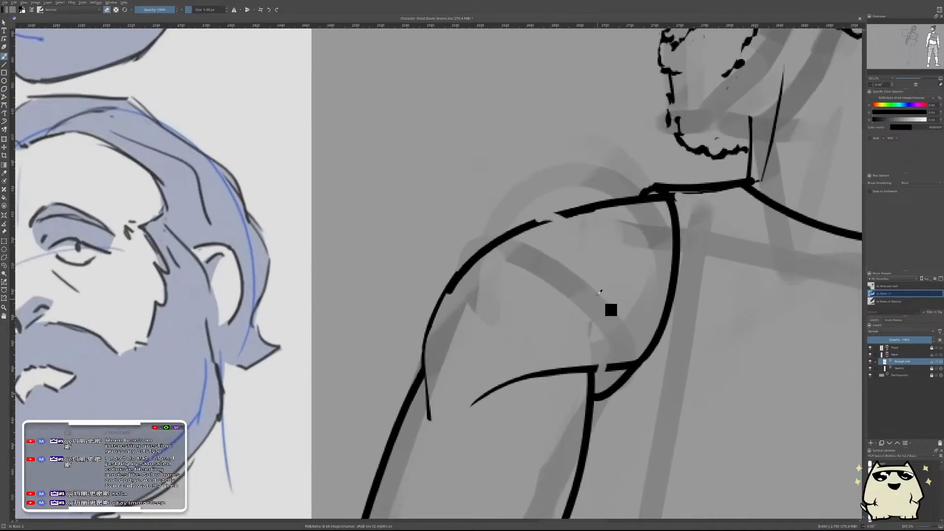
{"action": "left_click_drag", "start_coordinate": [545, 219], "coordinate": [599, 388]}
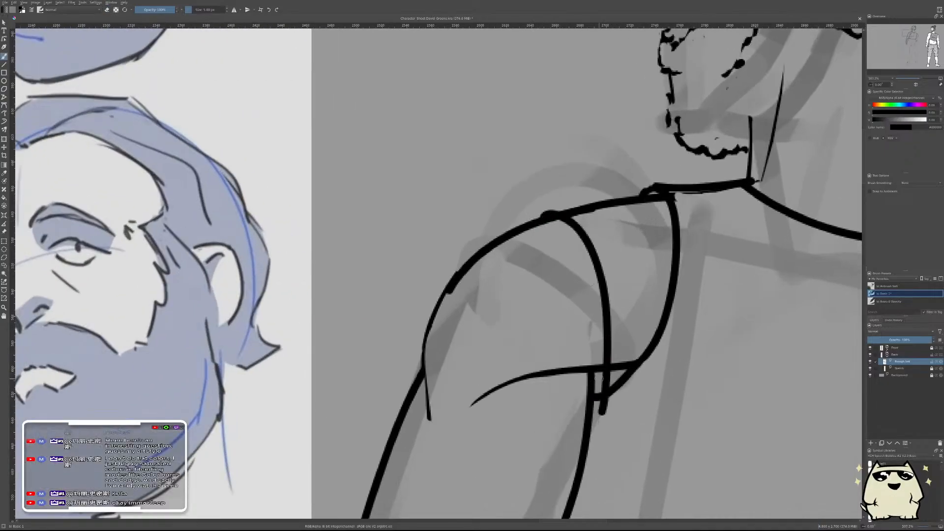
- Undo the last armhole strokes and redraw the left armhole line as a wider curve from the shoulder top to the inner arm
{"action": "key", "text": "ctrl+z"}
{"action": "mouse_move", "coordinate": [593, 424]}
{"action": "left_mouse_down"}
{"action": "mouse_move", "coordinate": [612, 295]}
{"action": "mouse_move", "coordinate": [528, 235]}
{"action": "mouse_move", "coordinate": [608, 425]}
{"action": "left_mouse_up"}
{"action": "key", "text": "ctrl+z"}
{"action": "key", "text": "ctrl+z"}
{"action": "mouse_move", "coordinate": [524, 220]}
{"action": "left_mouse_down"}
{"action": "mouse_move", "coordinate": [599, 394]}
{"action": "mouse_move", "coordinate": [573, 436]}
{"action": "left_mouse_up"}
{"action": "key", "text": "ctrl+z"}
{"action": "left_click_drag", "start_coordinate": [522, 214], "coordinate": [583, 435]}
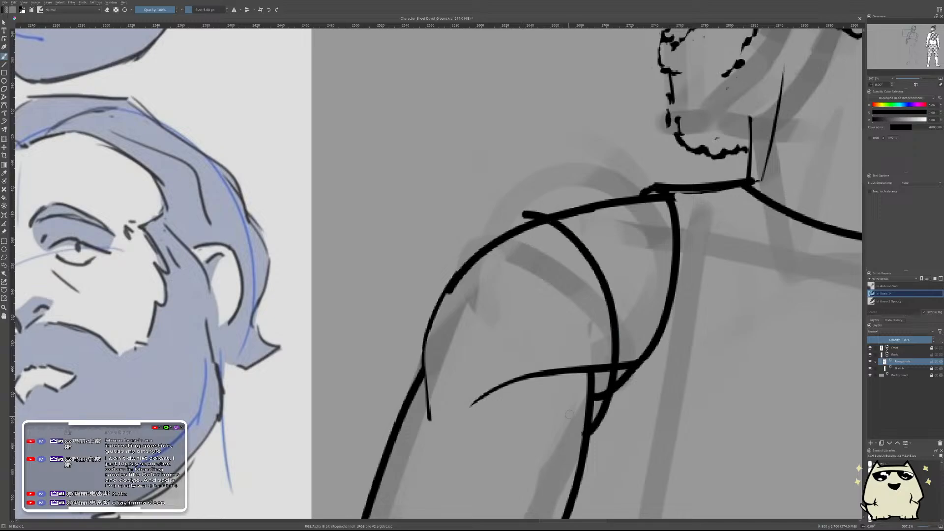
- Erase the old armhole curve nearer the back and the shoulder line between the new armhole and the neck
{"action": "mouse_move", "coordinate": [520, 225]}
{"action": "left_mouse_down"}
{"action": "mouse_move", "coordinate": [612, 201]}
{"action": "mouse_move", "coordinate": [662, 207]}
{"action": "left_mouse_up"}
{"action": "key", "text": "e"}
{"action": "mouse_move", "coordinate": [575, 206]}
{"action": "left_mouse_down"}
{"action": "mouse_move", "coordinate": [647, 216]}
{"action": "mouse_move", "coordinate": [683, 189]}
{"action": "mouse_move", "coordinate": [729, 186]}
{"action": "left_mouse_up"}
{"action": "left_click_drag", "start_coordinate": [673, 271], "coordinate": [646, 380]}
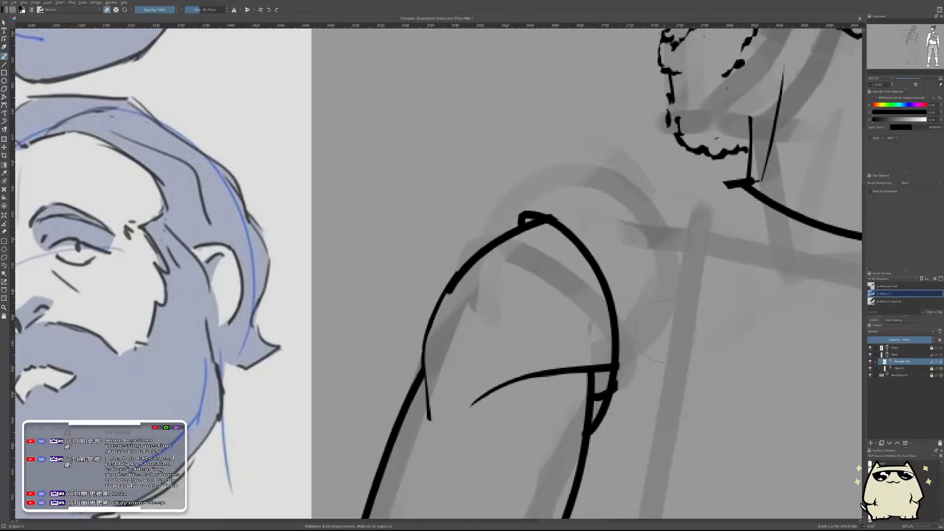
{"action": "left_click", "coordinate": [212, 9]}
{"action": "type", "text": "10"}
{"action": "key", "text": "Return"}
{"action": "mouse_move", "coordinate": [459, 143]}
{"action": "left_mouse_down"}
{"action": "mouse_move", "coordinate": [445, 172]}
{"action": "mouse_move", "coordinate": [511, 160]}
{"action": "left_mouse_up"}
{"action": "key", "text": "ctrl+z"}
{"action": "key", "text": "ctrl+z"}
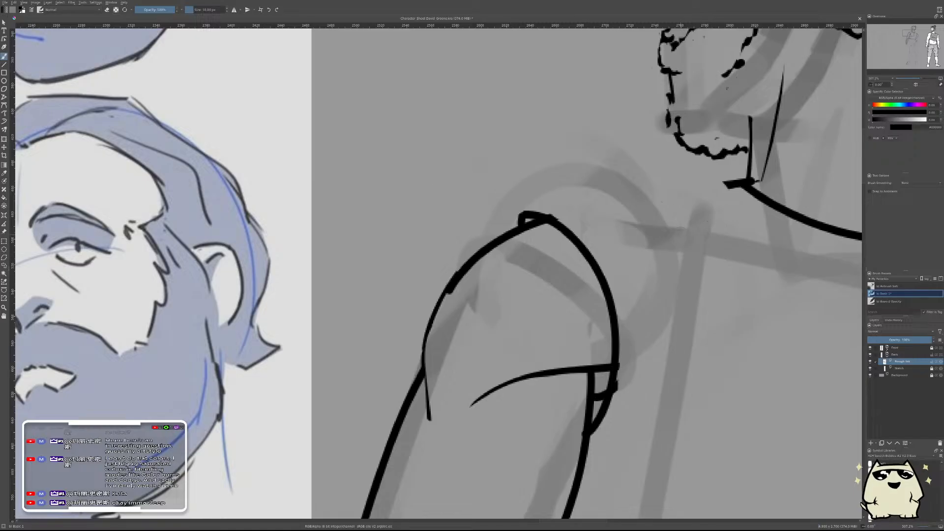
{"action": "scroll", "coordinate": [686, 249], "scroll_direction": "down", "scroll_amount": 5}
{"action": "scroll", "coordinate": [713, 275], "scroll_direction": "up", "scroll_amount": 4}
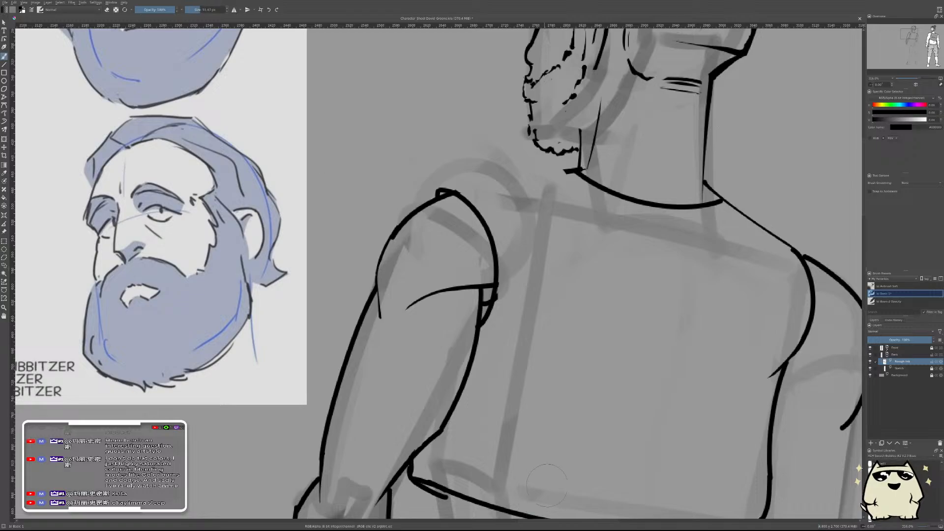
{"action": "left_click", "coordinate": [203, 10]}
{"action": "type", "text": "10"}
{"action": "key", "text": "Return"}
{"action": "scroll", "coordinate": [492, 241], "scroll_direction": "down", "scroll_amount": 5}
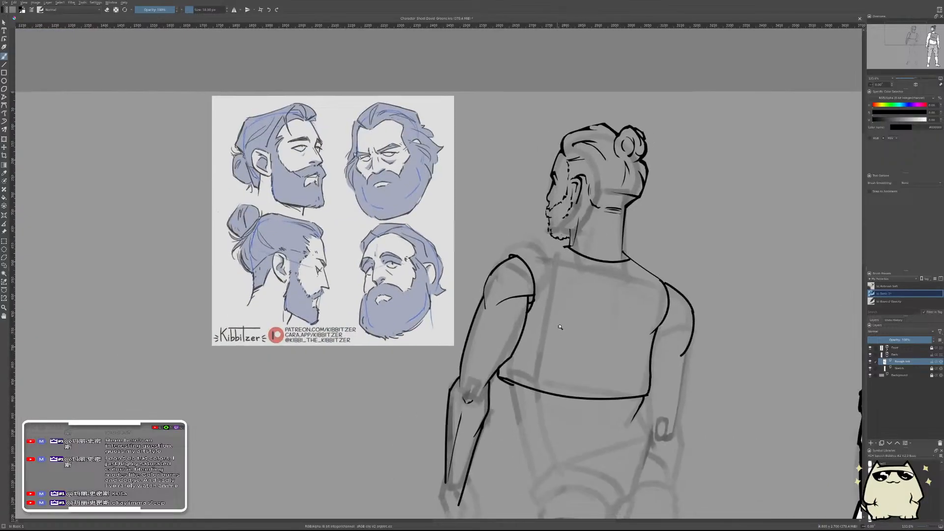
{"action": "scroll", "coordinate": [569, 312], "scroll_direction": "up", "scroll_amount": 3}
{"action": "scroll", "coordinate": [570, 312], "scroll_direction": "down", "scroll_amount": 2}
{"action": "scroll", "coordinate": [566, 320], "scroll_direction": "up", "scroll_amount": 2}
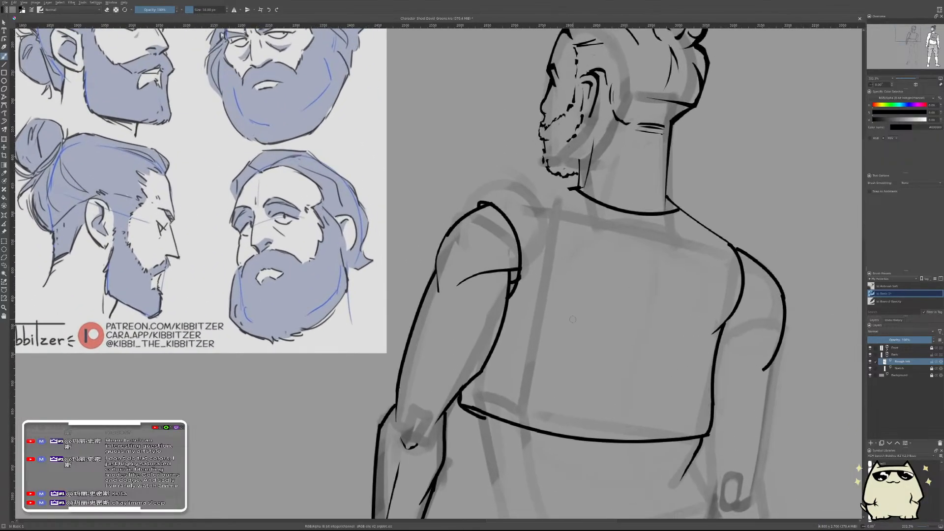
{"action": "left_click_drag", "start_coordinate": [571, 319], "coordinate": [639, 307]}
{"action": "key", "text": "ctrl+z"}
- Set the brush size to 5 px and ink the left shoulder line from the armhole top to the neck
{"action": "type", "text": "5"}
{"action": "key", "text": "Return"}
{"action": "scroll", "coordinate": [519, 245], "scroll_direction": "down", "scroll_amount": 5}
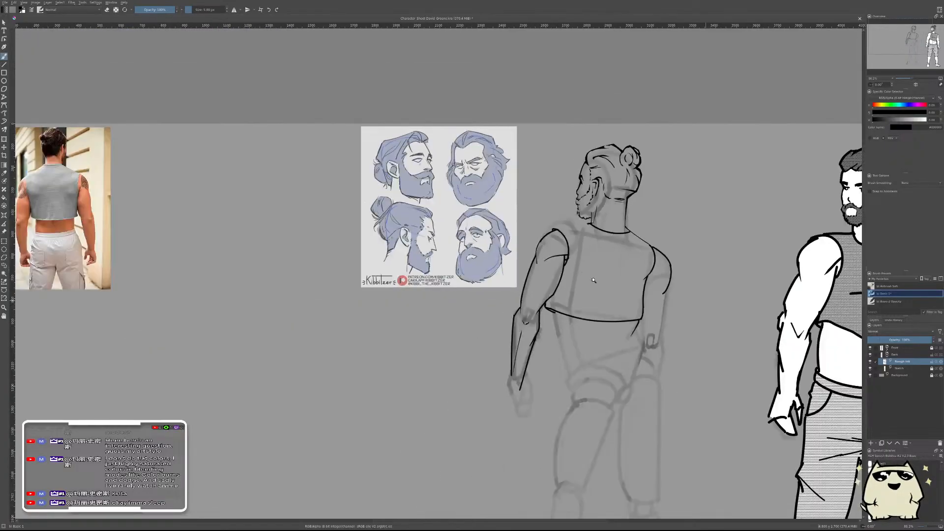
{"action": "scroll", "coordinate": [679, 280], "scroll_direction": "up", "scroll_amount": 7}
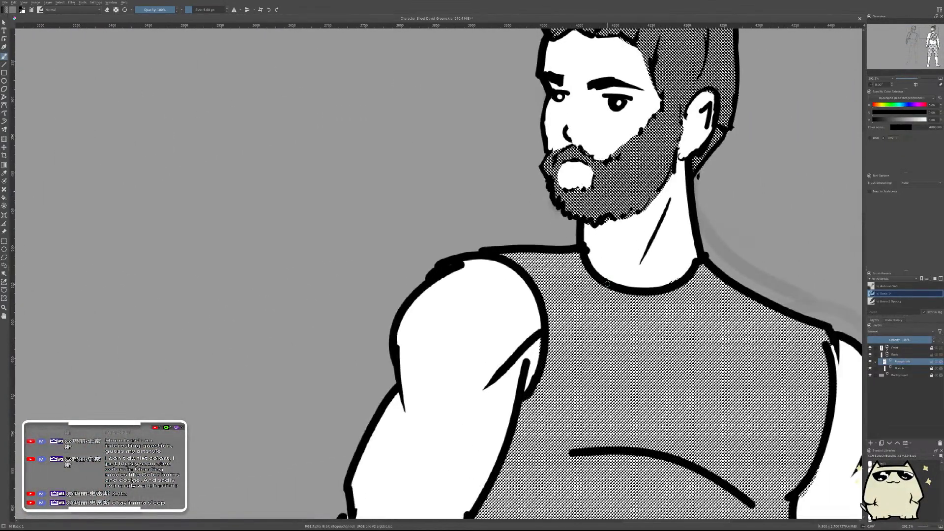
{"action": "scroll", "coordinate": [608, 284], "scroll_direction": "down", "scroll_amount": 5}
{"action": "left_click_drag", "start_coordinate": [290, 255], "coordinate": [512, 255]}
{"action": "scroll", "coordinate": [511, 255], "scroll_direction": "up", "scroll_amount": 3}
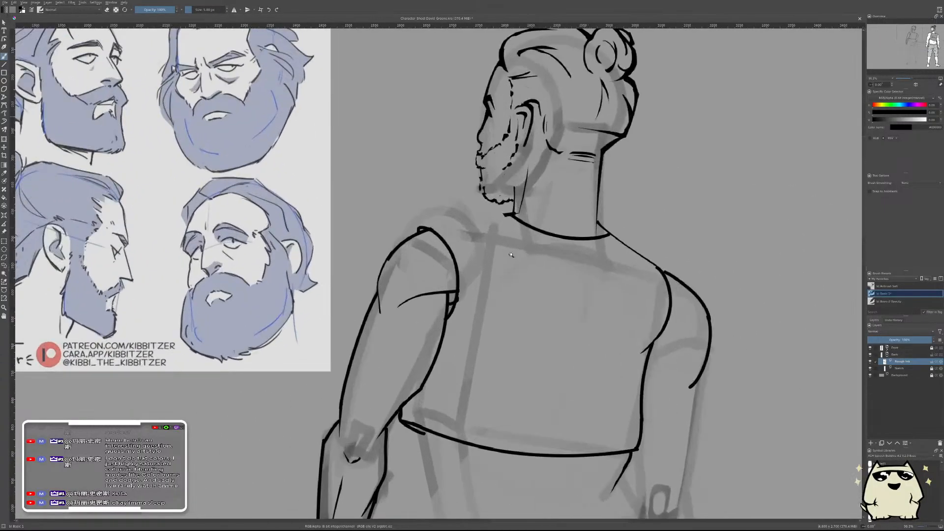
{"action": "scroll", "coordinate": [423, 229], "scroll_direction": "up", "scroll_amount": 1}
{"action": "scroll", "coordinate": [423, 229], "scroll_direction": "up", "scroll_amount": 4}
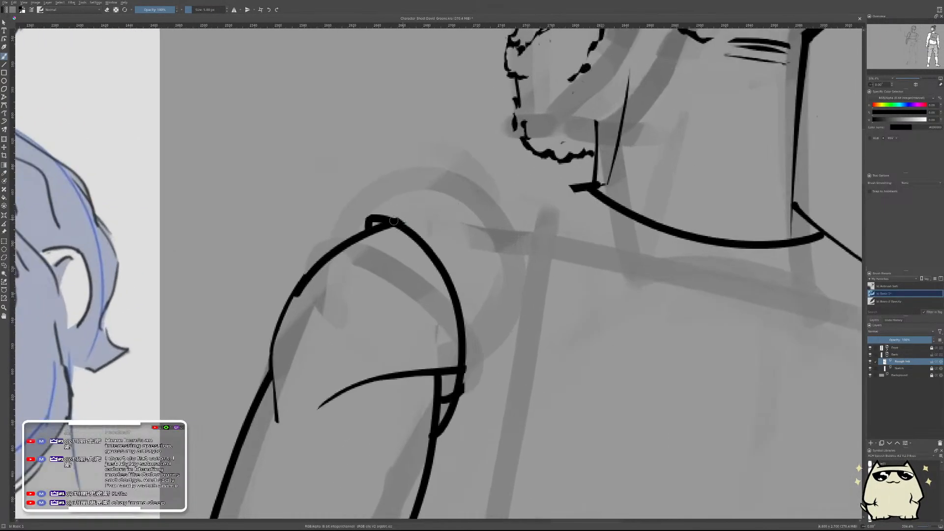
{"action": "left_click_drag", "start_coordinate": [367, 221], "coordinate": [578, 185]}
- Ink the left waist contour below the crop top hem as a short bulge followed by a longer line to the hip
{"action": "scroll", "coordinate": [438, 273], "scroll_direction": "down", "scroll_amount": 8}
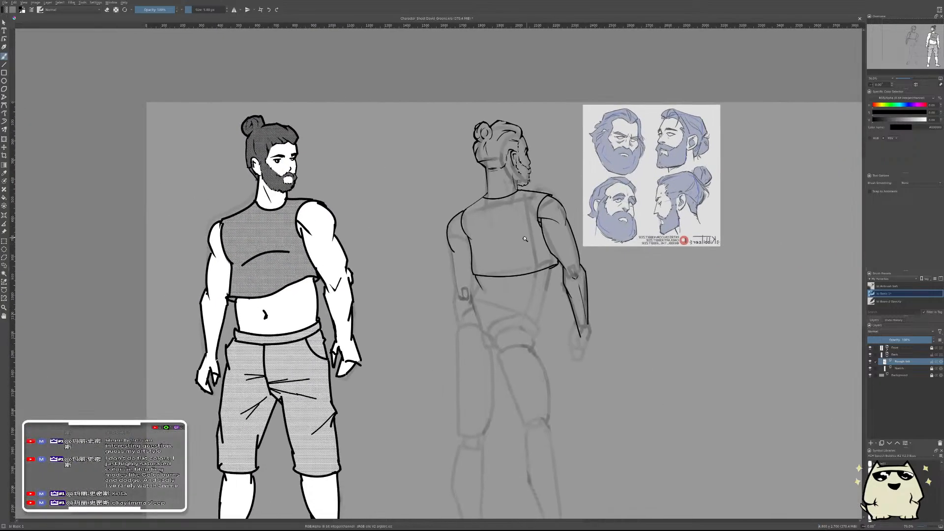
{"action": "scroll", "coordinate": [545, 295], "scroll_direction": "up", "scroll_amount": 3}
{"action": "scroll", "coordinate": [562, 292], "scroll_direction": "down", "scroll_amount": 2}
{"action": "scroll", "coordinate": [563, 292], "scroll_direction": "up", "scroll_amount": 2}
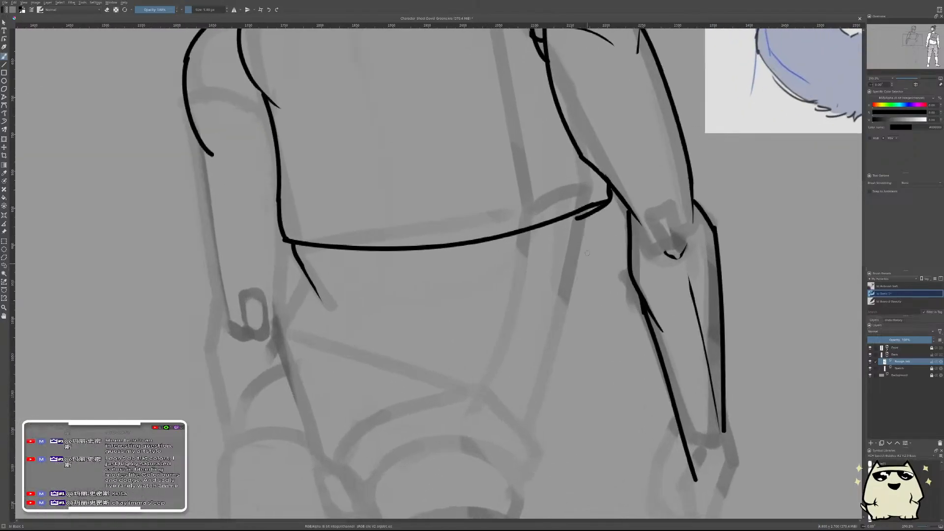
{"action": "left_click_drag", "start_coordinate": [586, 215], "coordinate": [585, 288]}
{"action": "key", "text": "ctrl+z"}
{"action": "mouse_move", "coordinate": [589, 209]}
{"action": "left_mouse_down"}
{"action": "mouse_move", "coordinate": [575, 282]}
{"action": "mouse_move", "coordinate": [551, 312]}
{"action": "mouse_move", "coordinate": [529, 448]}
{"action": "left_mouse_up"}
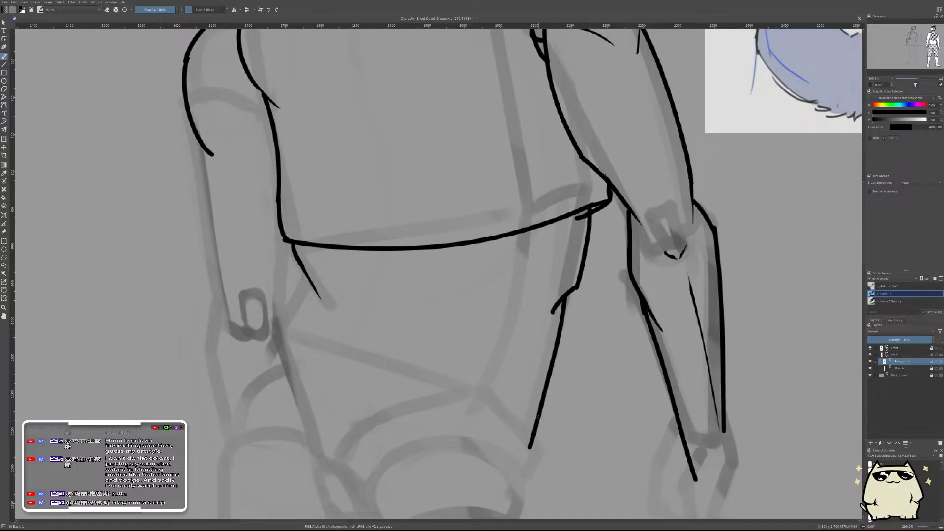
{"action": "key", "text": "ctrl+z"}
{"action": "left_click_drag", "start_coordinate": [565, 297], "coordinate": [526, 462]}
{"action": "key", "text": "ctrl+z"}
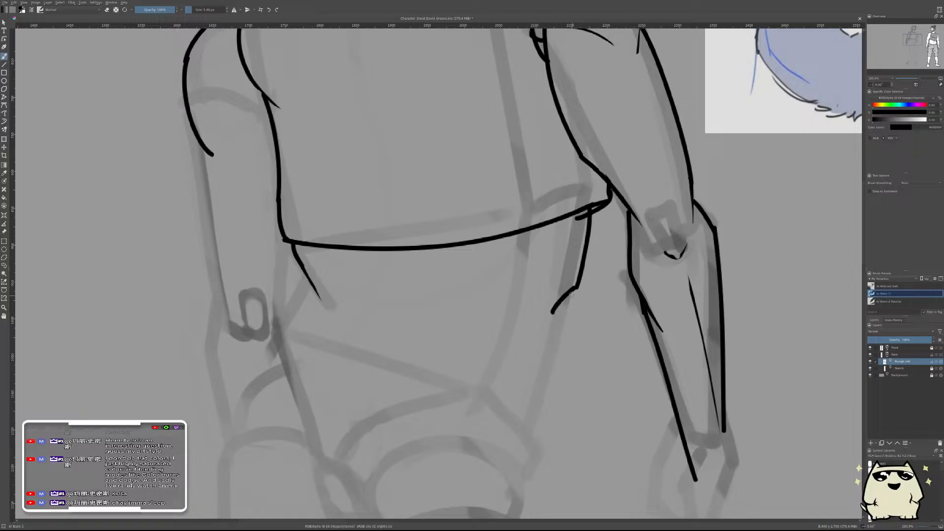
{"action": "left_click_drag", "start_coordinate": [566, 294], "coordinate": [543, 427]}
{"action": "left_click_drag", "start_coordinate": [416, 400], "coordinate": [406, 457]}
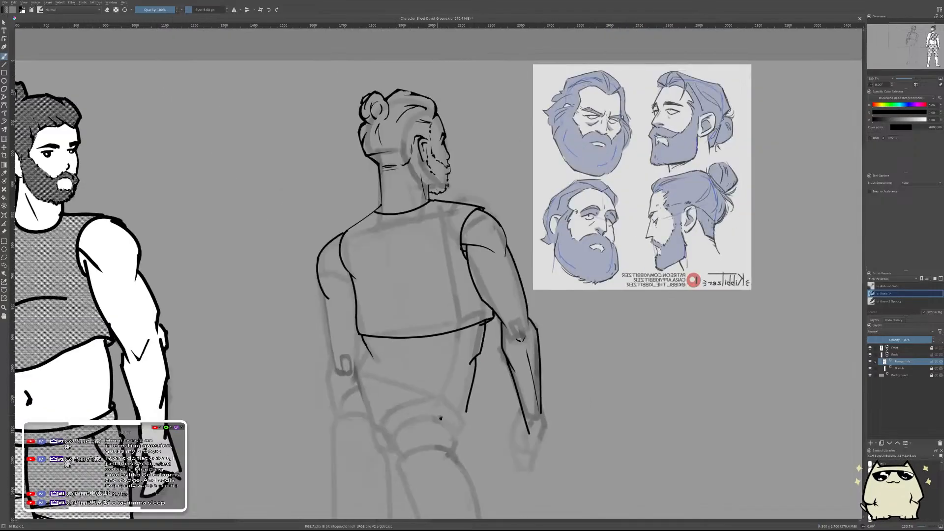
{"action": "left_click_drag", "start_coordinate": [440, 417], "coordinate": [679, 381]}
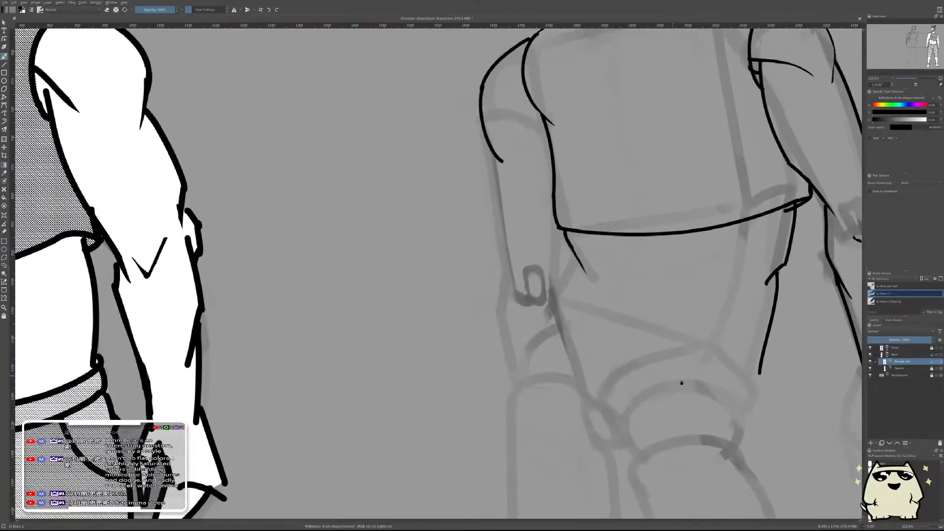
{"action": "left_click_drag", "start_coordinate": [546, 309], "coordinate": [700, 351]}
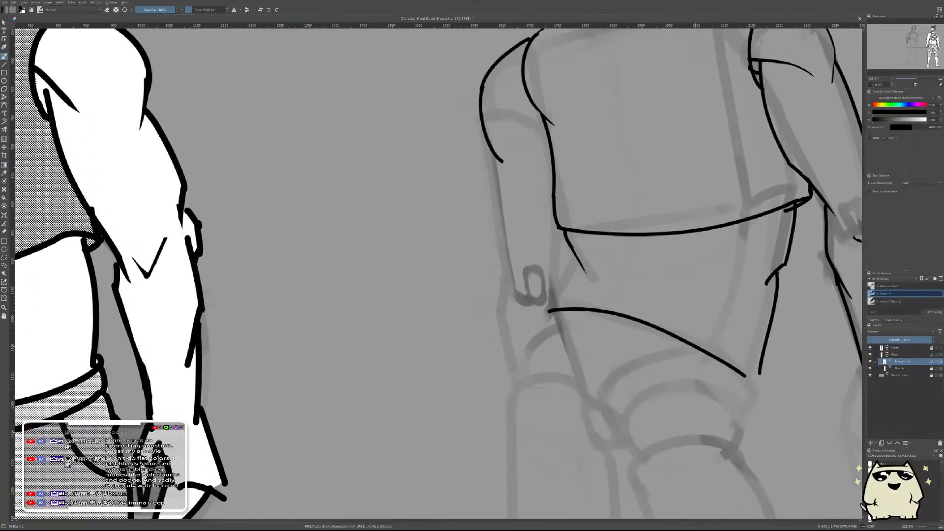
{"action": "key", "text": "ctrl+z"}
{"action": "left_click_drag", "start_coordinate": [544, 309], "coordinate": [743, 391]}
{"action": "key", "text": "ctrl+z"}
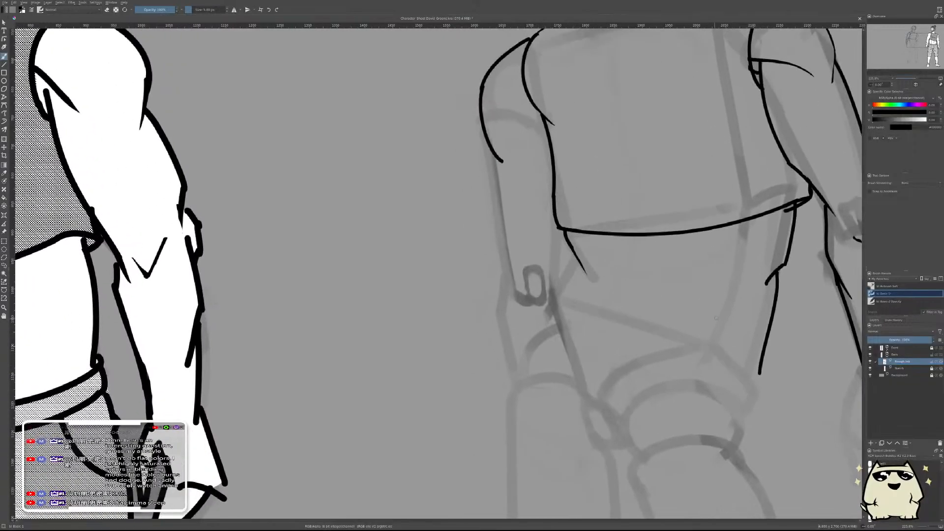
- Refine the lower end of the right shoulder muscle's contour into a thin tip curving into the upper arm
{"action": "left_click_drag", "start_coordinate": [730, 298], "coordinate": [711, 254]}
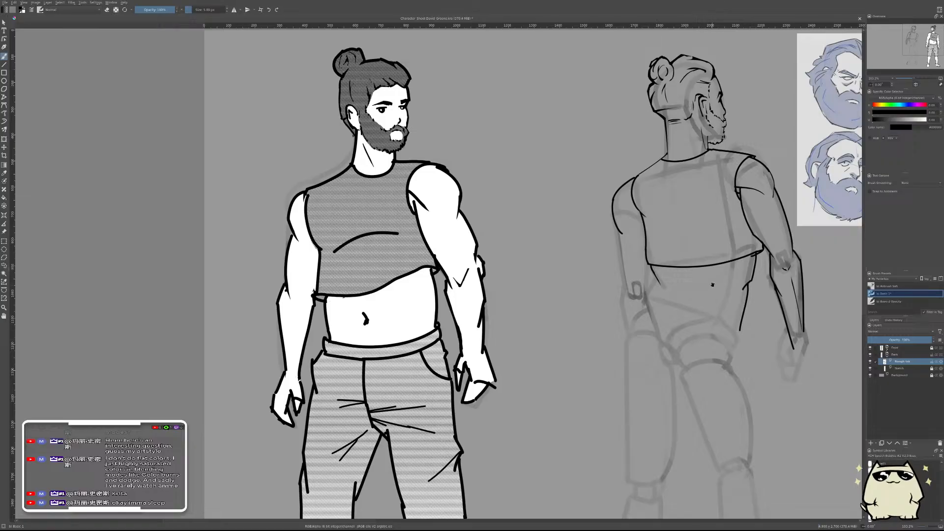
{"action": "left_click_drag", "start_coordinate": [711, 305], "coordinate": [642, 309]}
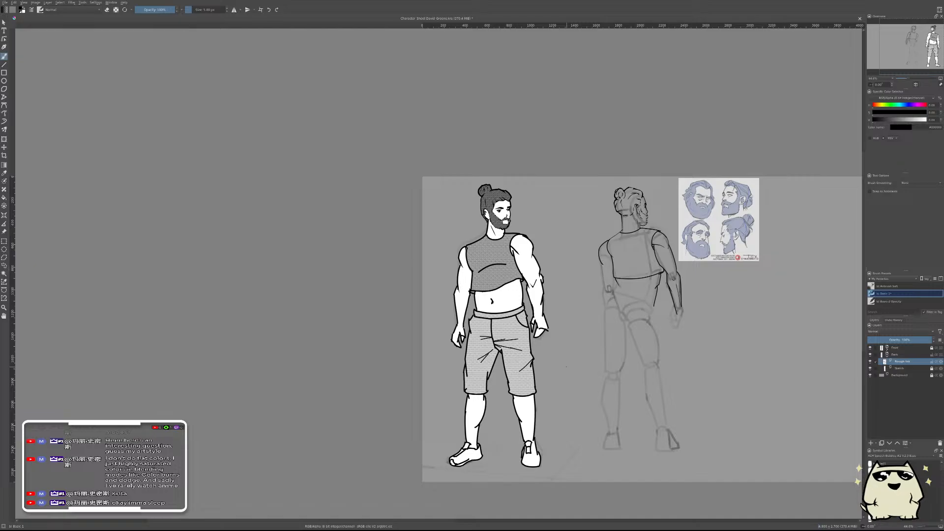
{"action": "left_click_drag", "start_coordinate": [657, 252], "coordinate": [656, 195]}
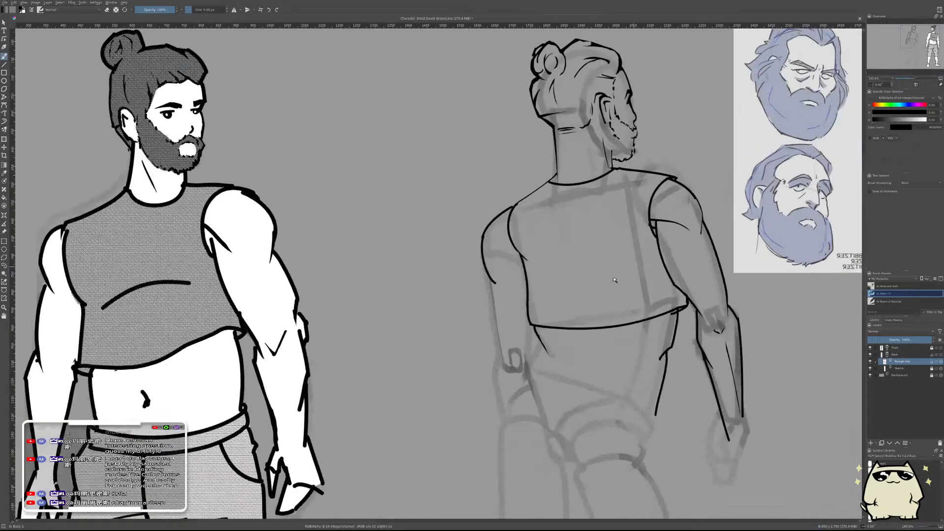
{"action": "left_click_drag", "start_coordinate": [509, 258], "coordinate": [509, 220]}
{"action": "key", "text": "e"}
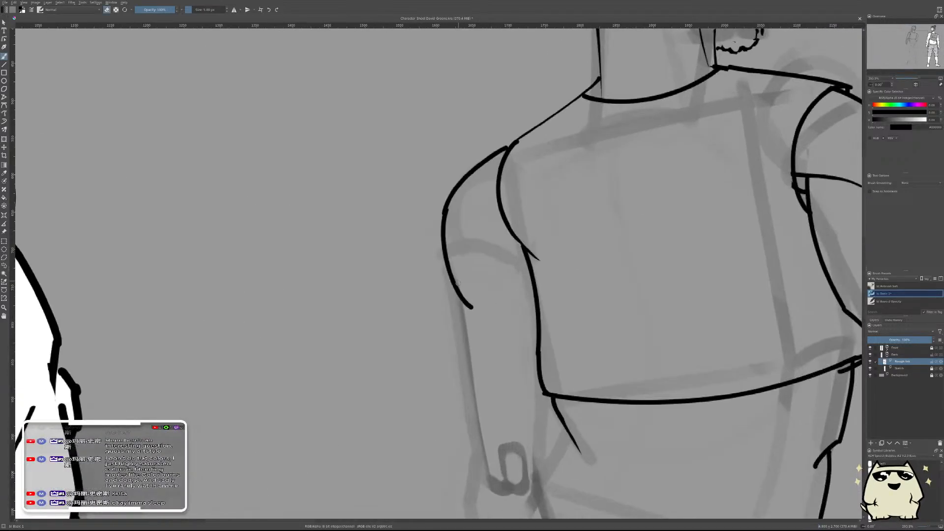
{"action": "left_click_drag", "start_coordinate": [464, 295], "coordinate": [493, 318]}
{"action": "scroll", "coordinate": [500, 287], "scroll_direction": "down", "scroll_amount": 6}
{"action": "scroll", "coordinate": [493, 225], "scroll_direction": "up", "scroll_amount": 5}
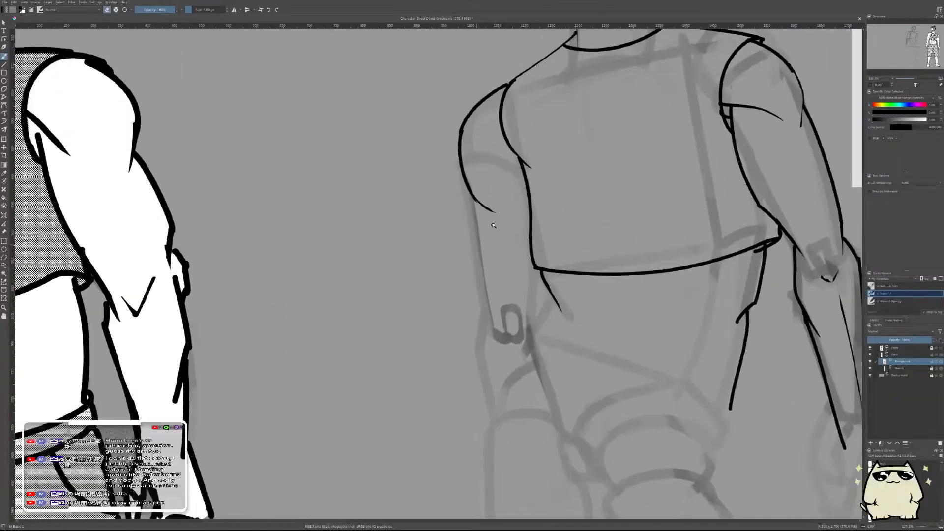
- Ink the right upper arm's outer contour from the shoulder muscle down to the elbow
{"action": "scroll", "coordinate": [494, 225], "scroll_direction": "up", "scroll_amount": 1}
{"action": "left_click_drag", "start_coordinate": [472, 202], "coordinate": [474, 269]}
{"action": "key", "text": "ctrl+z"}
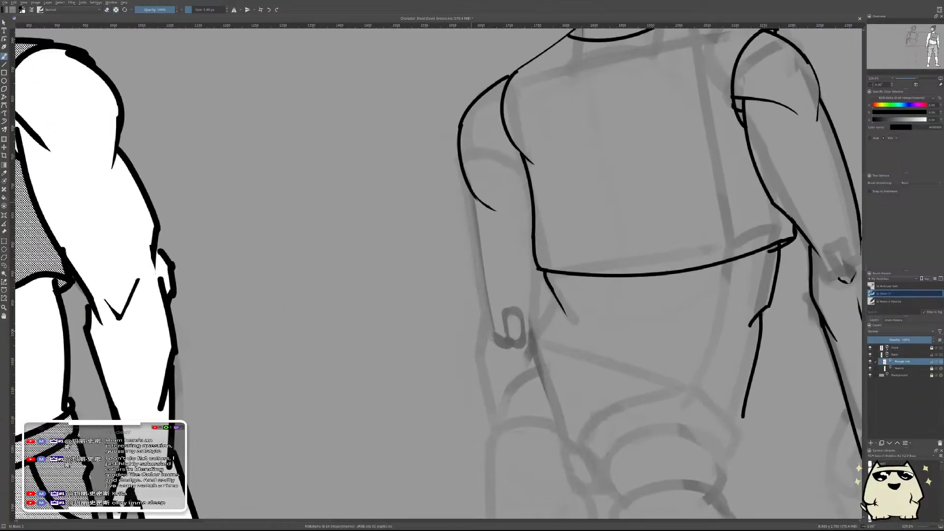
{"action": "mouse_move", "coordinate": [473, 198]}
{"action": "left_mouse_down"}
{"action": "mouse_move", "coordinate": [475, 289]}
{"action": "mouse_move", "coordinate": [499, 336]}
{"action": "mouse_move", "coordinate": [492, 320]}
{"action": "mouse_move", "coordinate": [550, 301]}
{"action": "left_mouse_up"}
{"action": "key", "text": "e"}
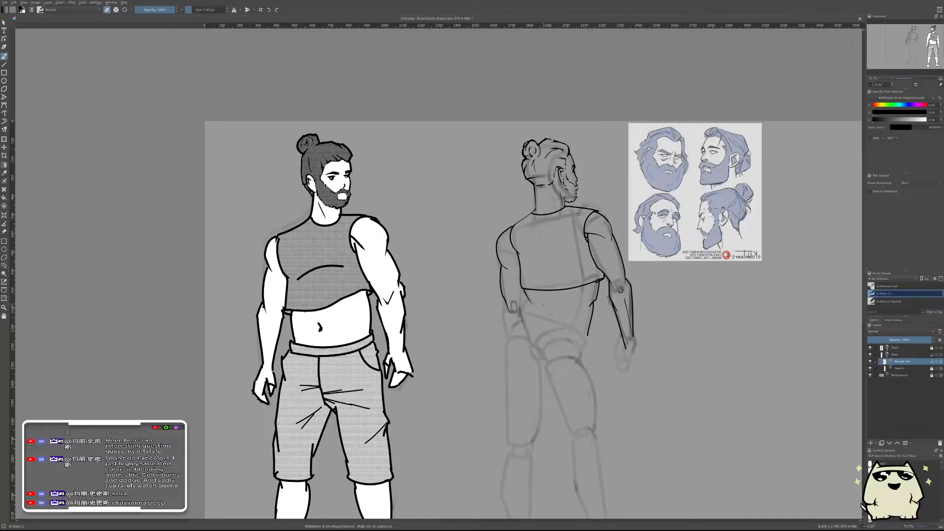
- Mirror the view back and ink the waistband's curved upper edge from the left waist line up to the right elbow
{"action": "key", "text": "m"}
{"action": "left_click_drag", "start_coordinate": [439, 310], "coordinate": [584, 304]}
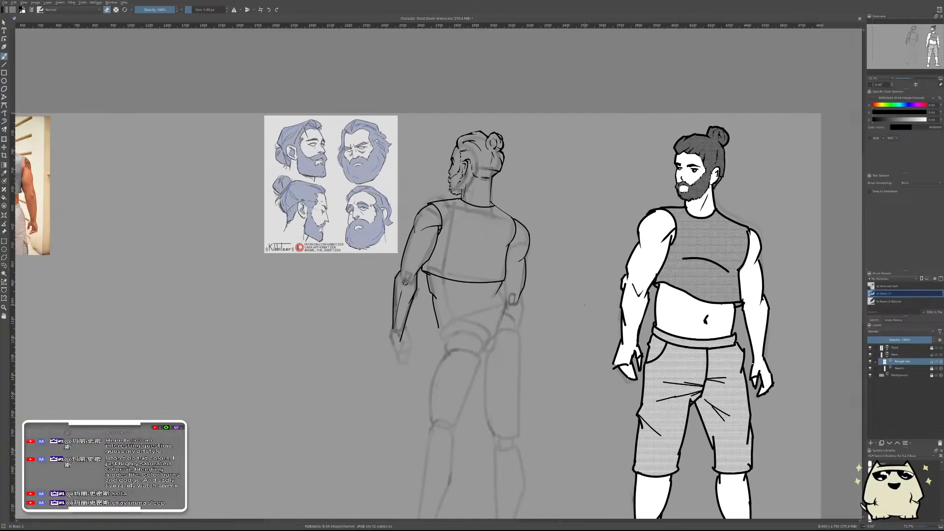
{"action": "left_click_drag", "start_coordinate": [492, 301], "coordinate": [450, 301]}
{"action": "key", "text": "e"}
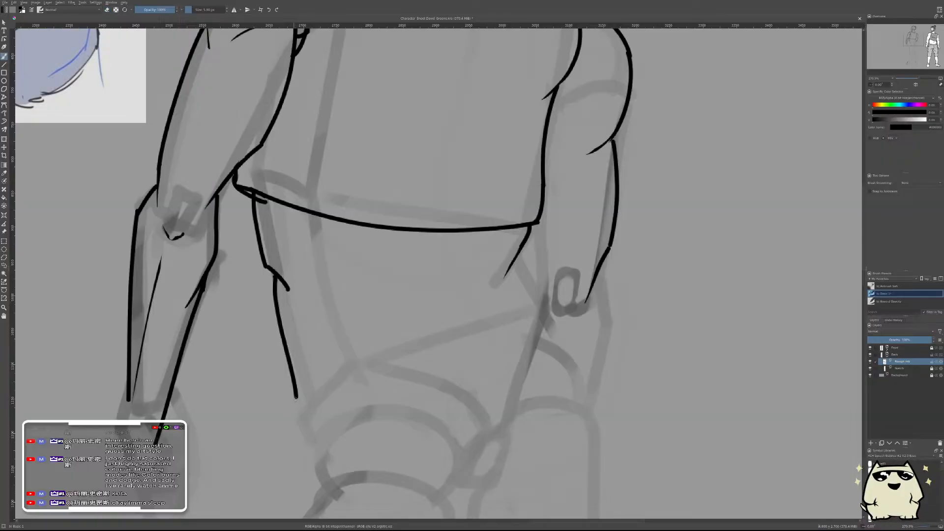
{"action": "mouse_move", "coordinate": [304, 399]}
{"action": "left_mouse_down"}
{"action": "mouse_move", "coordinate": [285, 406]}
{"action": "mouse_move", "coordinate": [495, 315]}
{"action": "left_mouse_up"}
{"action": "key", "text": "ctrl+z"}
{"action": "left_click_drag", "start_coordinate": [291, 401], "coordinate": [517, 313]}
{"action": "key", "text": "ctrl+z"}
{"action": "mouse_move", "coordinate": [293, 397]}
{"action": "left_mouse_down"}
{"action": "mouse_move", "coordinate": [350, 351]}
{"action": "mouse_move", "coordinate": [522, 300]}
{"action": "left_mouse_up"}
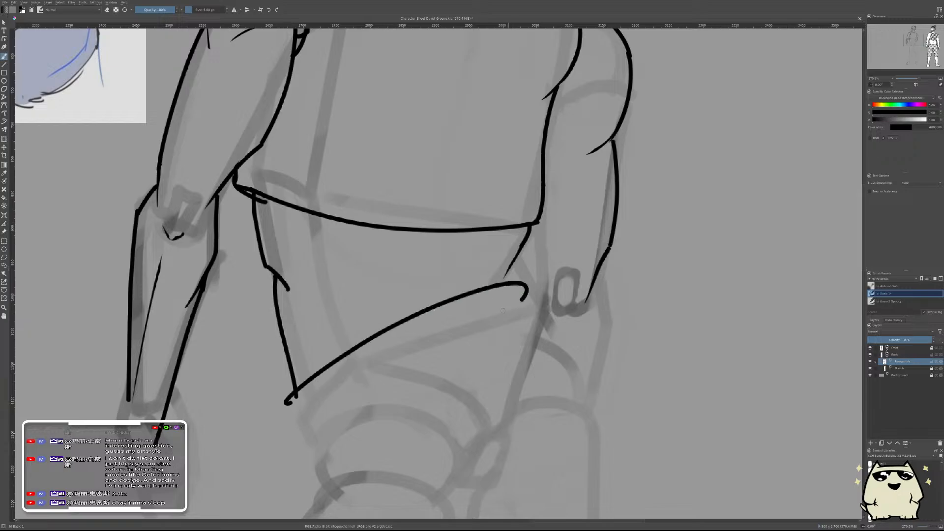
{"action": "key", "text": "ctrl+z"}
{"action": "mouse_move", "coordinate": [289, 400]}
{"action": "left_mouse_down"}
{"action": "mouse_move", "coordinate": [512, 289]}
{"action": "mouse_move", "coordinate": [522, 300]}
{"action": "left_mouse_up"}
{"action": "key", "text": "ctrl+z"}
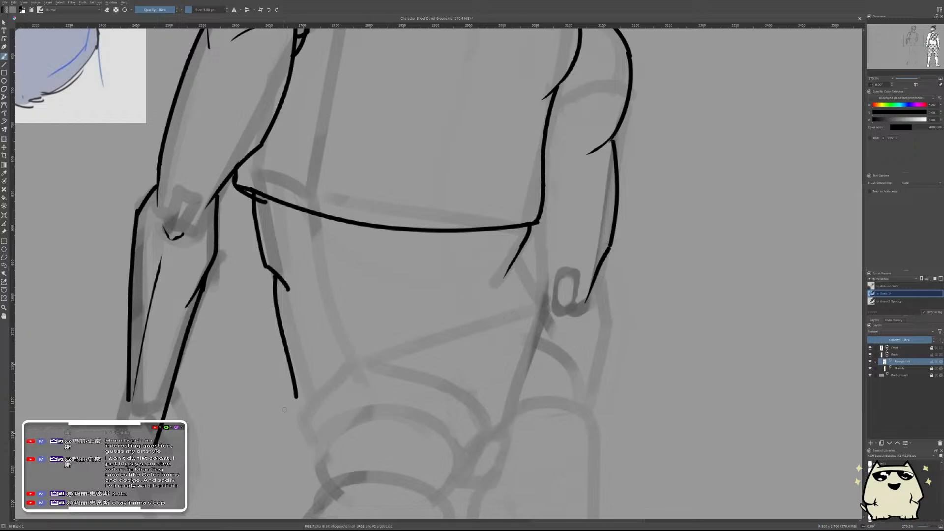
{"action": "mouse_move", "coordinate": [287, 404]}
{"action": "left_mouse_down"}
{"action": "mouse_move", "coordinate": [332, 370]}
{"action": "mouse_move", "coordinate": [562, 299]}
{"action": "mouse_move", "coordinate": [542, 308]}
{"action": "left_mouse_up"}
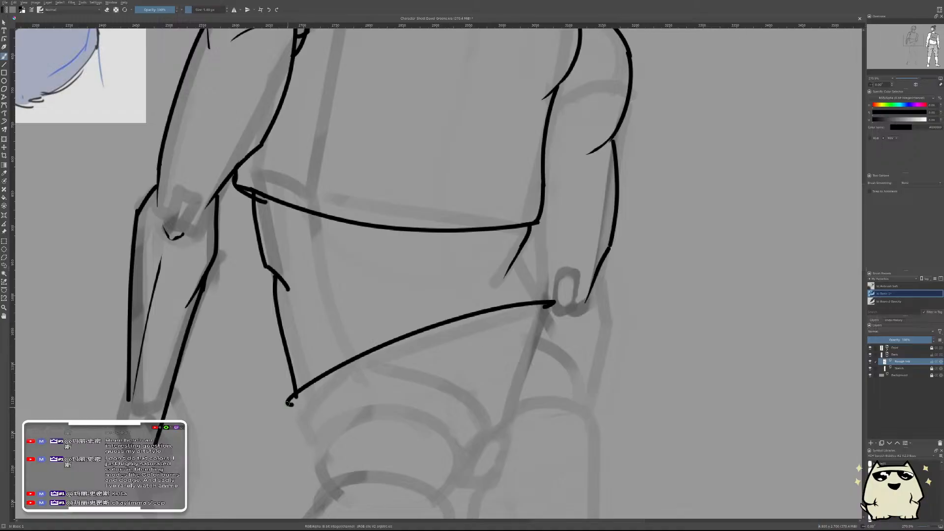
- Close the waistband's left end and ink its lower edge parallel to the upper one across the hips
{"action": "mouse_move", "coordinate": [288, 402]}
{"action": "left_mouse_down"}
{"action": "mouse_move", "coordinate": [294, 420]}
{"action": "mouse_move", "coordinate": [390, 368]}
{"action": "left_mouse_up"}
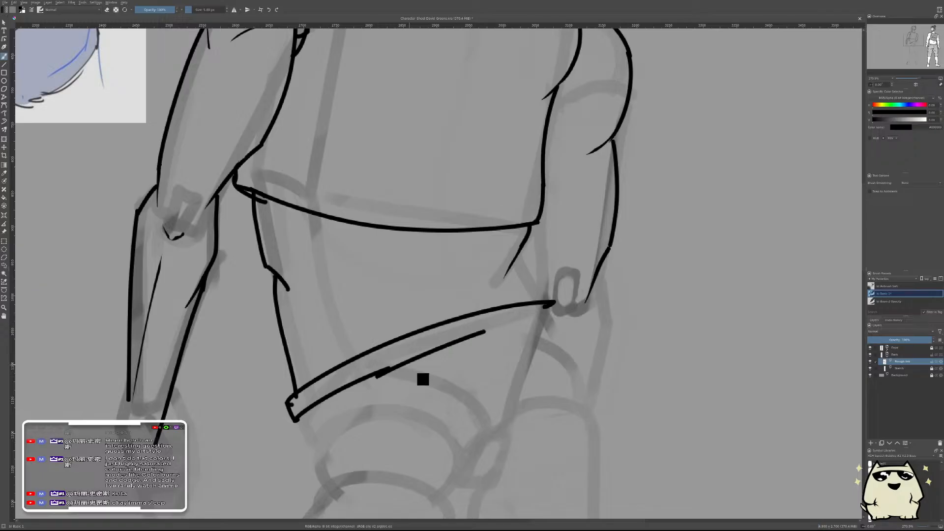
{"action": "key", "text": "ctrl+z"}
{"action": "left_click_drag", "start_coordinate": [383, 374], "coordinate": [571, 310]}
{"action": "key", "text": "ctrl+z"}
{"action": "mouse_move", "coordinate": [388, 368]}
{"action": "left_mouse_down"}
{"action": "mouse_move", "coordinate": [563, 313]}
{"action": "mouse_move", "coordinate": [556, 318]}
{"action": "left_mouse_up"}
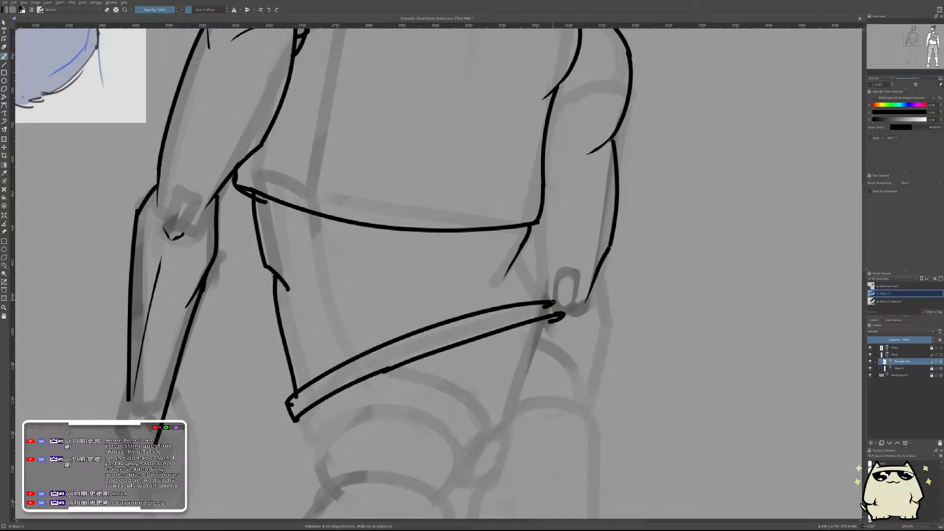
- Ink the lower part of the waist's right contour, running down to the waistband's right end
{"action": "scroll", "coordinate": [553, 301], "scroll_direction": "down", "scroll_amount": 8}
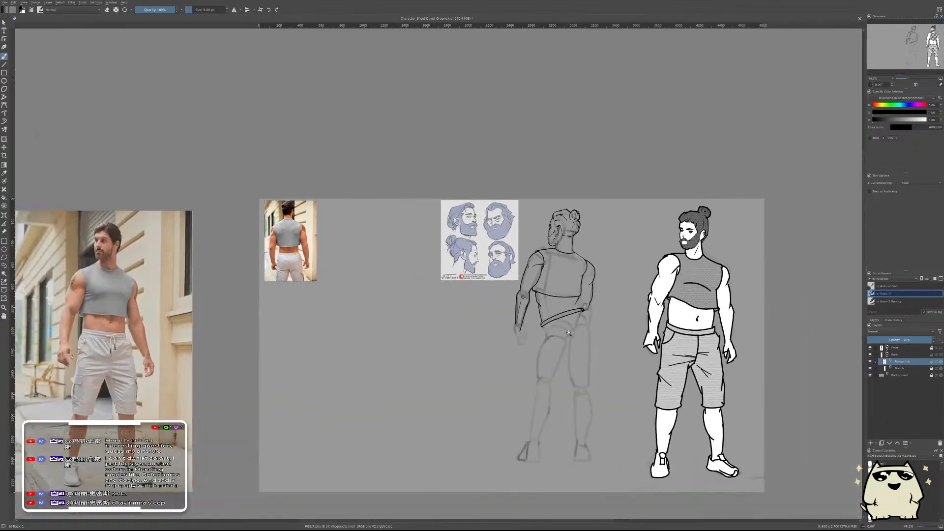
{"action": "scroll", "coordinate": [569, 334], "scroll_direction": "up", "scroll_amount": 3}
{"action": "scroll", "coordinate": [602, 297], "scroll_direction": "up", "scroll_amount": 3}
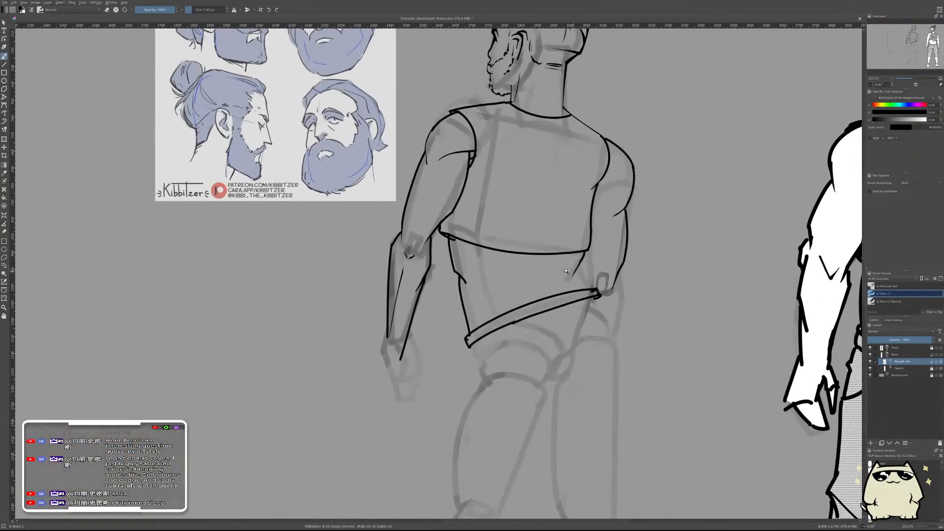
{"action": "scroll", "coordinate": [638, 294], "scroll_direction": "up", "scroll_amount": 3}
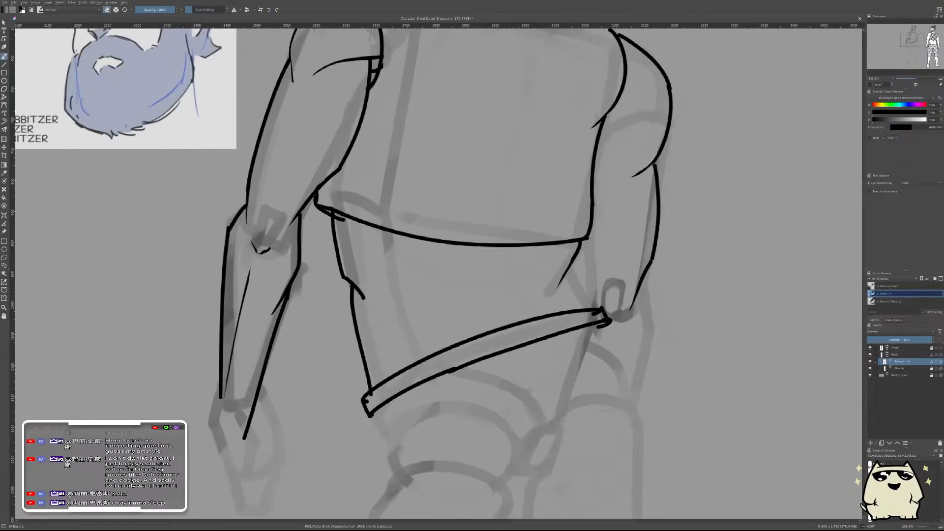
{"action": "left_click_drag", "start_coordinate": [569, 268], "coordinate": [590, 305]}
{"action": "scroll", "coordinate": [586, 299], "scroll_direction": "down", "scroll_amount": 5}
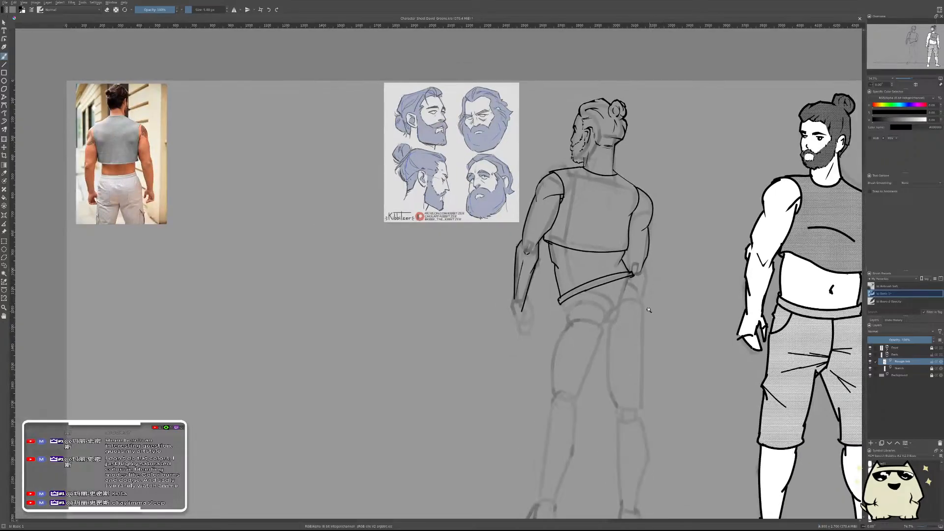
{"action": "scroll", "coordinate": [648, 310], "scroll_direction": "down", "scroll_amount": 4}
- Mirror the view and erase the stray stub where the shirt's hem meets the waist contour
{"action": "key", "text": "m"}
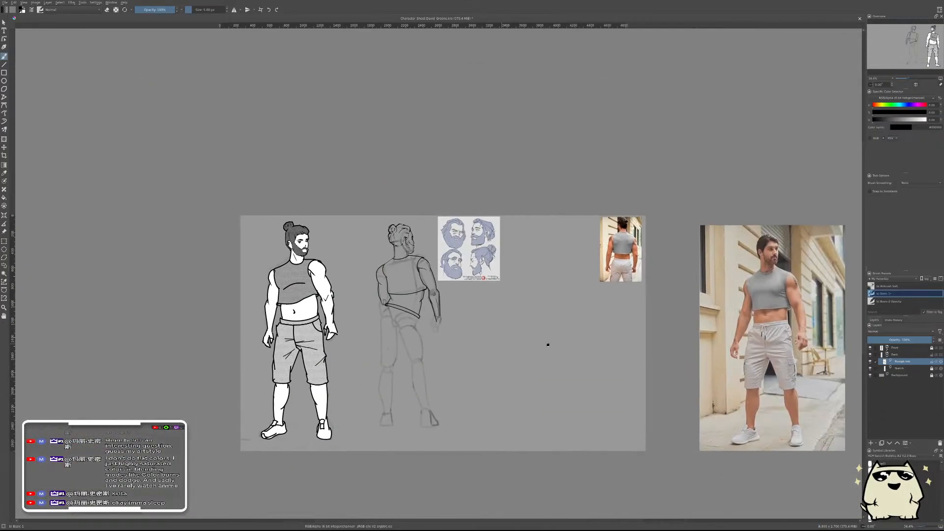
{"action": "left_click_drag", "start_coordinate": [548, 344], "coordinate": [616, 341]}
{"action": "scroll", "coordinate": [464, 279], "scroll_direction": "up", "scroll_amount": 10}
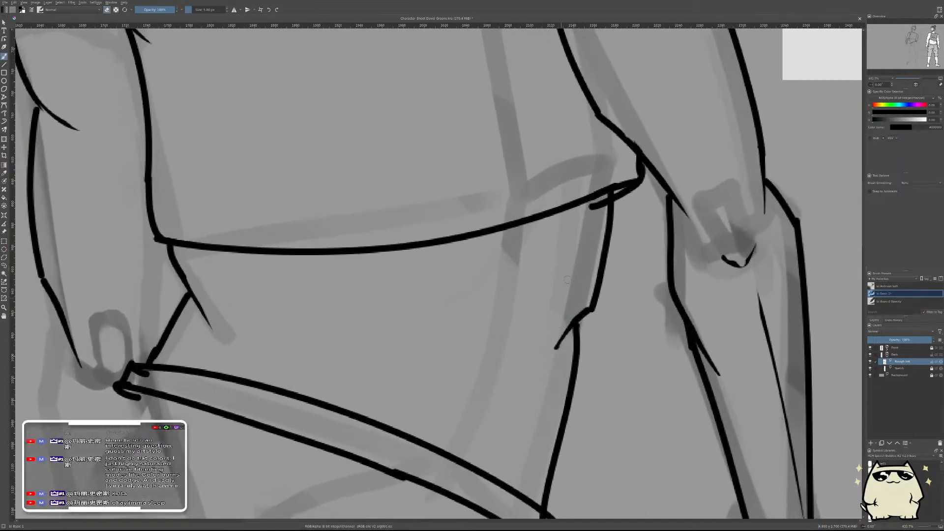
{"action": "left_click", "coordinate": [592, 205]}
{"action": "scroll", "coordinate": [612, 197], "scroll_direction": "down", "scroll_amount": 10}
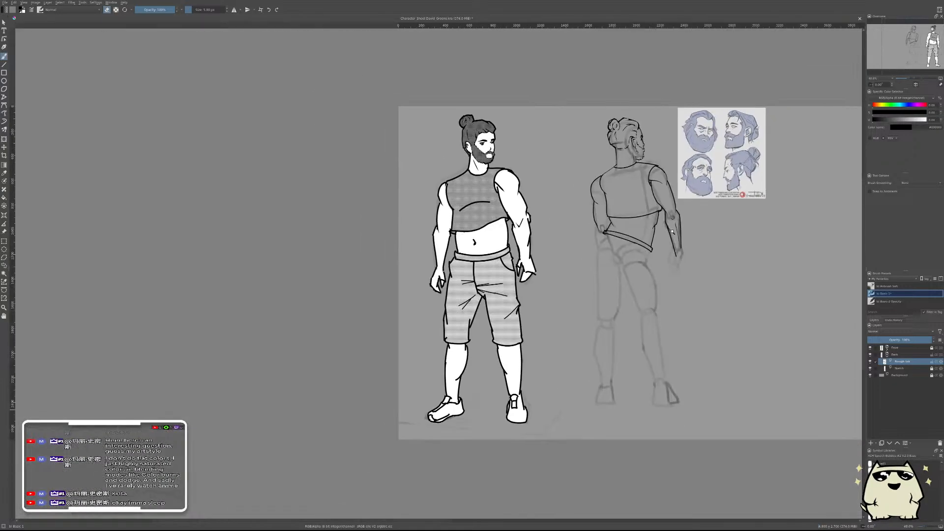
- In the mirrored view, ink a curved outer hip line down from the left forearm, beside the waistband's end
{"action": "scroll", "coordinate": [612, 290], "scroll_direction": "up", "scroll_amount": 4}
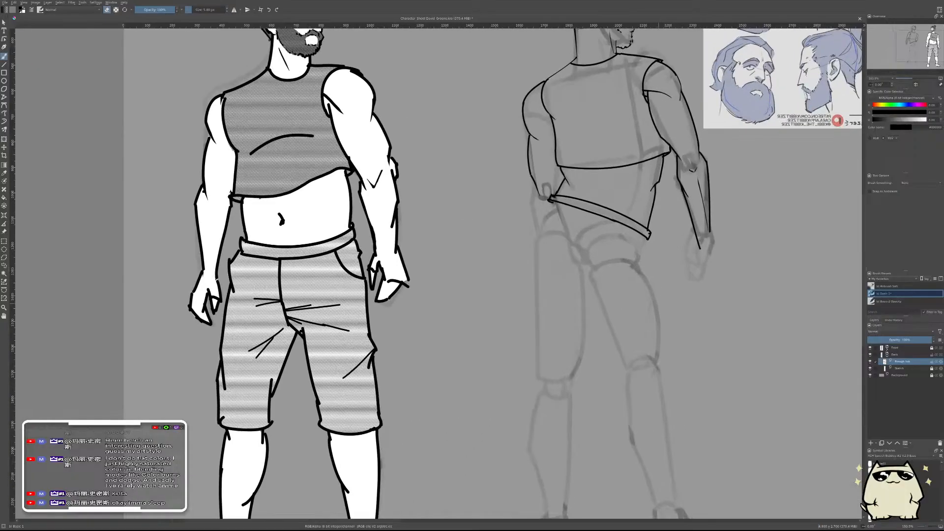
{"action": "scroll", "coordinate": [612, 290], "scroll_direction": "up", "scroll_amount": 3}
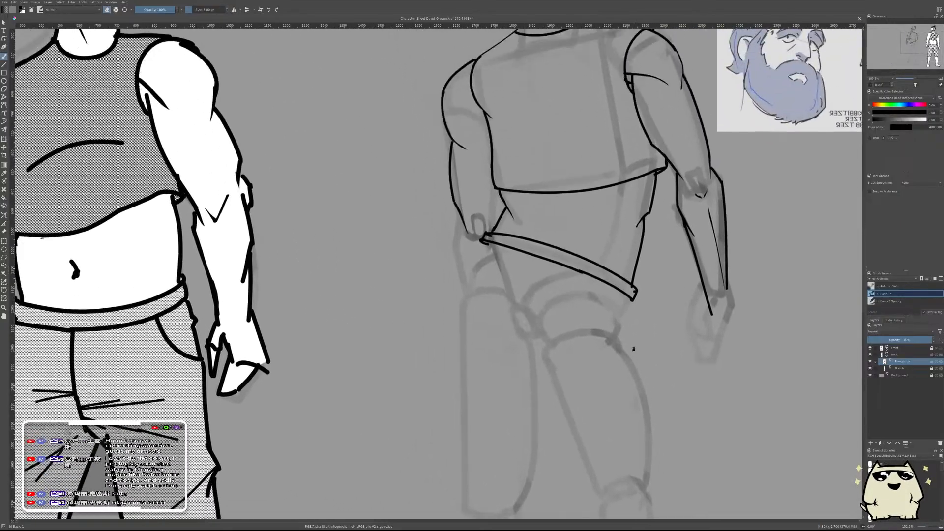
{"action": "scroll", "coordinate": [588, 349], "scroll_direction": "down", "scroll_amount": 2}
{"action": "scroll", "coordinate": [621, 333], "scroll_direction": "up", "scroll_amount": 4}
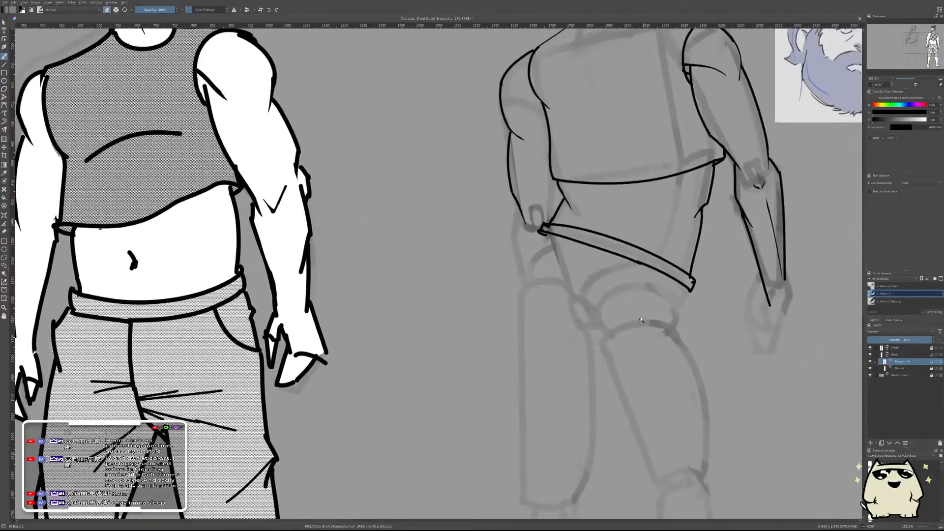
{"action": "scroll", "coordinate": [645, 315], "scroll_direction": "down", "scroll_amount": 2}
{"action": "scroll", "coordinate": [590, 325], "scroll_direction": "up", "scroll_amount": 2}
{"action": "scroll", "coordinate": [525, 337], "scroll_direction": "down", "scroll_amount": 1}
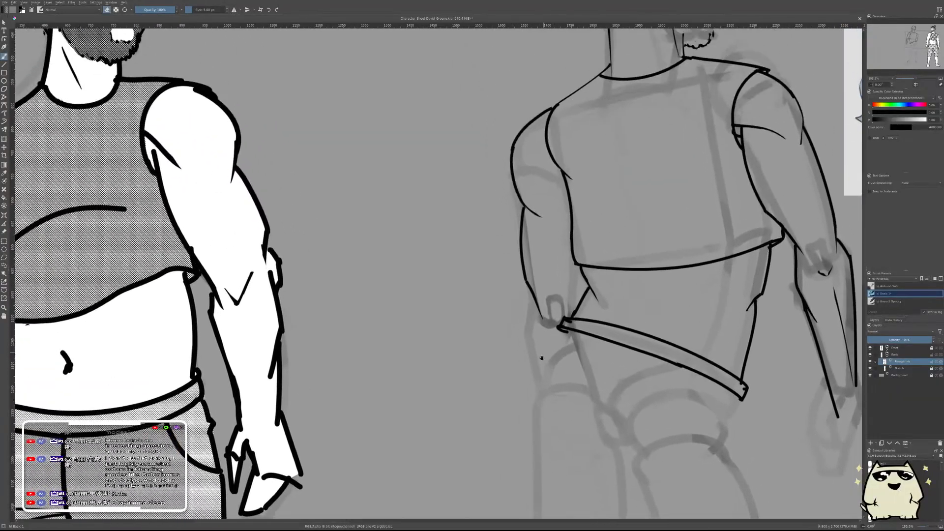
{"action": "scroll", "coordinate": [524, 336], "scroll_direction": "up", "scroll_amount": 2}
{"action": "left_click_drag", "start_coordinate": [535, 282], "coordinate": [521, 362]}
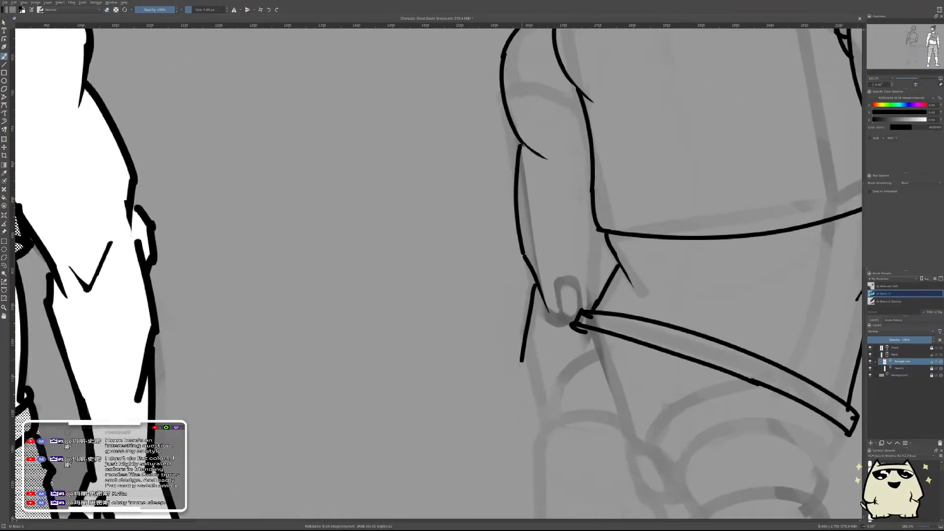
{"action": "key", "text": "ctrl+z"}
{"action": "left_click_drag", "start_coordinate": [536, 281], "coordinate": [525, 340]}
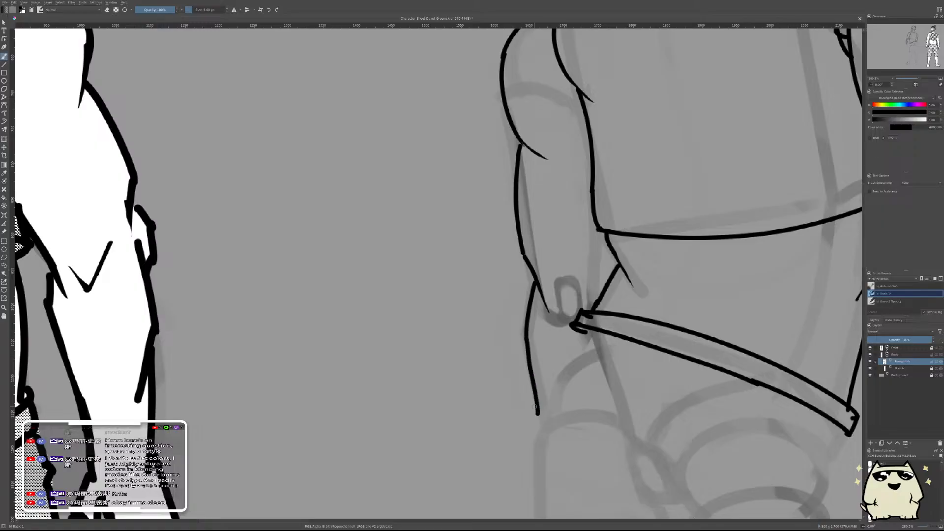
- Ink the hem of the shorts' right leg as an open, tilted ellipse just below the sketched knee
{"action": "scroll", "coordinate": [611, 382], "scroll_direction": "down", "scroll_amount": 5}
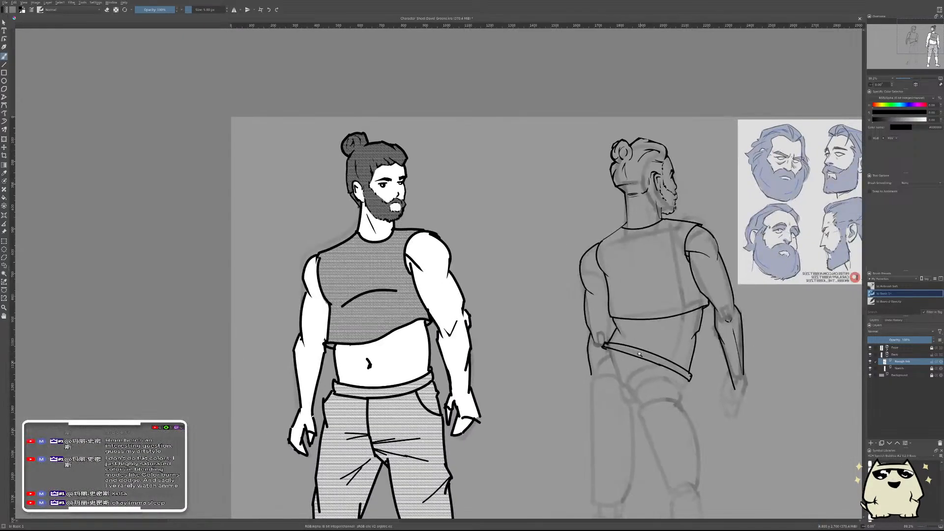
{"action": "scroll", "coordinate": [611, 382], "scroll_direction": "down", "scroll_amount": 1}
{"action": "scroll", "coordinate": [655, 255], "scroll_direction": "up", "scroll_amount": 2}
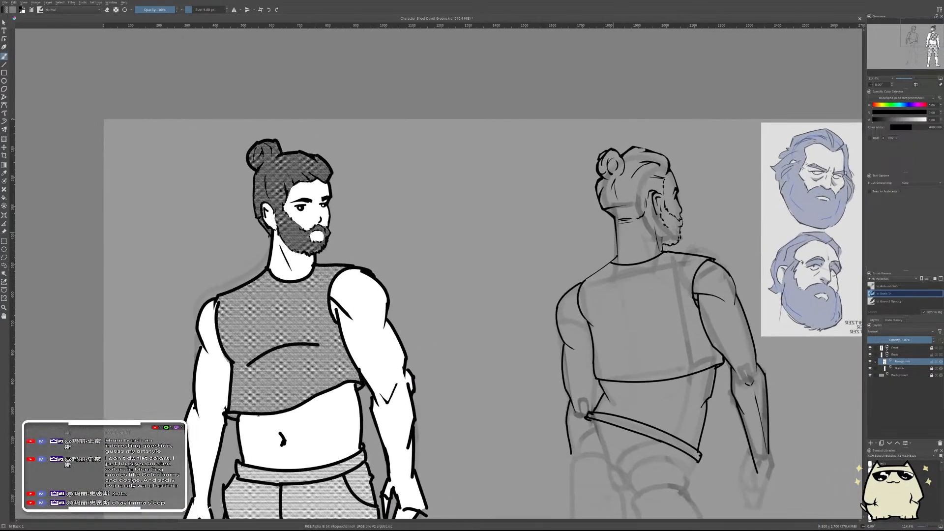
{"action": "left_click_drag", "start_coordinate": [655, 261], "coordinate": [607, 249]}
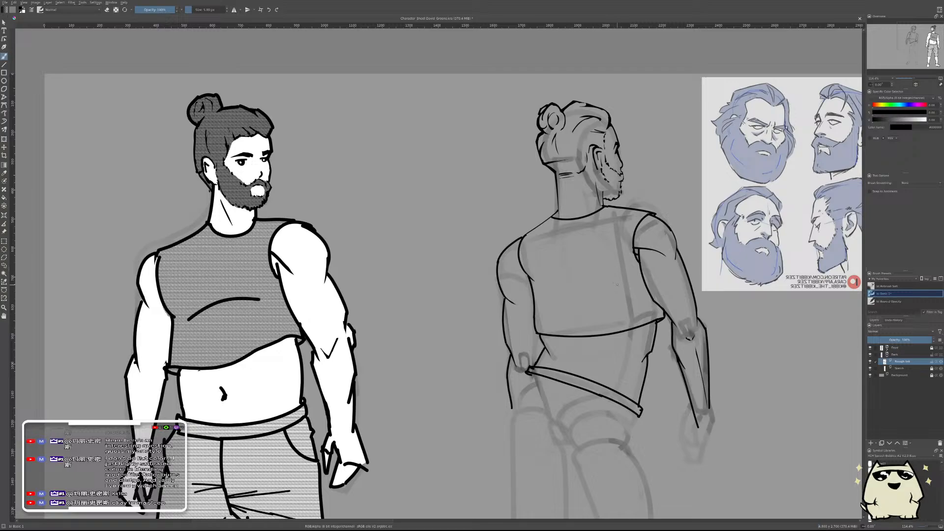
{"action": "left_click_drag", "start_coordinate": [634, 432], "coordinate": [617, 256]}
{"action": "scroll", "coordinate": [560, 359], "scroll_direction": "up", "scroll_amount": 3}
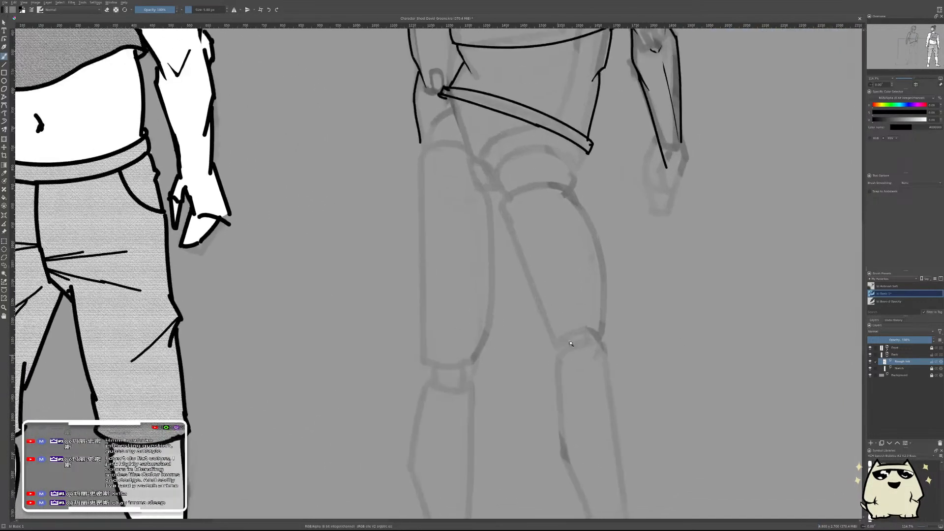
{"action": "mouse_move", "coordinate": [562, 373]}
{"action": "left_mouse_down"}
{"action": "mouse_move", "coordinate": [615, 356]}
{"action": "mouse_move", "coordinate": [598, 365]}
{"action": "mouse_move", "coordinate": [642, 442]}
{"action": "left_mouse_up"}
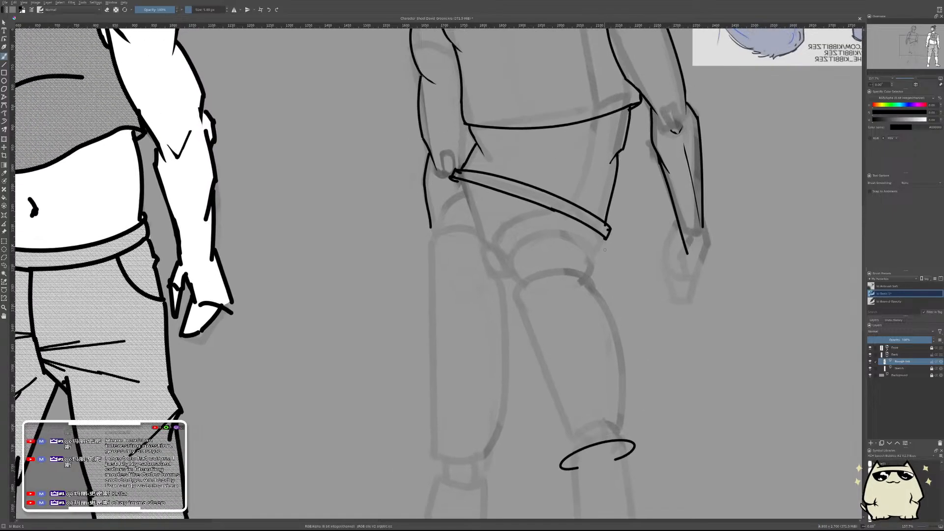
{"action": "mouse_move", "coordinate": [608, 235]}
{"action": "left_mouse_down"}
{"action": "mouse_move", "coordinate": [589, 260]}
{"action": "mouse_move", "coordinate": [600, 267]}
{"action": "mouse_move", "coordinate": [589, 291]}
{"action": "mouse_move", "coordinate": [606, 261]}
{"action": "mouse_move", "coordinate": [589, 274]}
{"action": "mouse_move", "coordinate": [603, 267]}
{"action": "mouse_move", "coordinate": [590, 276]}
{"action": "mouse_move", "coordinate": [607, 287]}
{"action": "mouse_move", "coordinate": [579, 318]}
{"action": "left_mouse_up"}
{"action": "key", "text": "ctrl+z"}
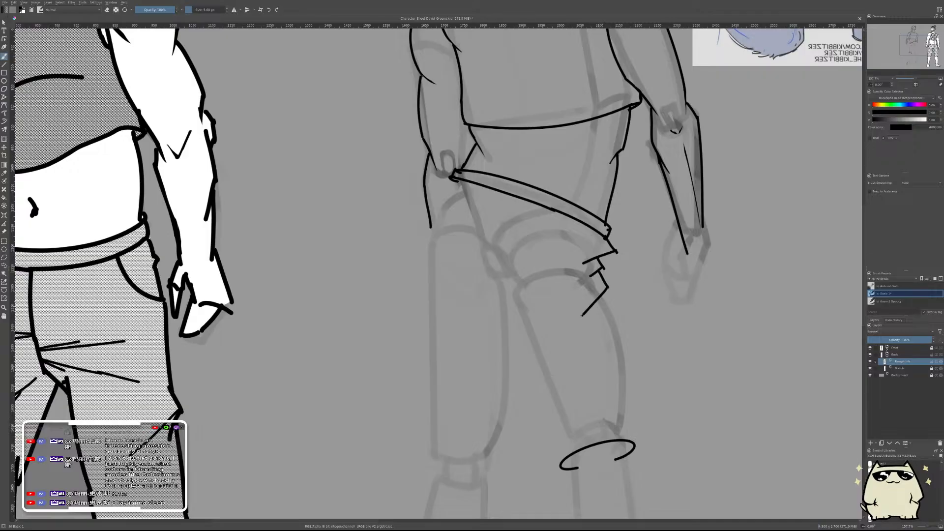
{"action": "key", "text": "ctrl+z"}
{"action": "mouse_move", "coordinate": [593, 272]}
{"action": "left_mouse_down"}
{"action": "mouse_move", "coordinate": [595, 291]}
{"action": "mouse_move", "coordinate": [604, 292]}
{"action": "mouse_move", "coordinate": [586, 309]}
{"action": "left_mouse_up"}
{"action": "key", "text": "ctrl+z"}
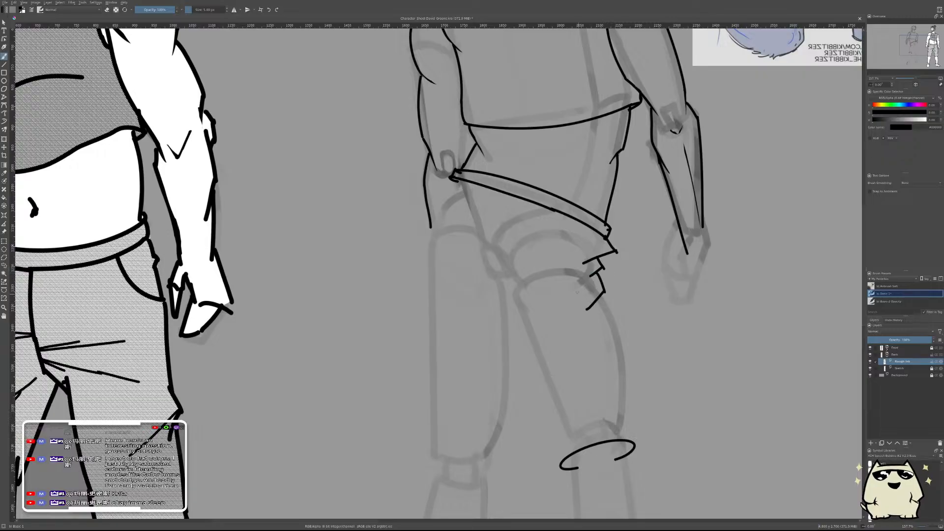
{"action": "key", "text": "ctrl+z"}
{"action": "key", "text": "ctrl+z"}
{"action": "key", "text": "ctrl+z"}
{"action": "key", "text": "ctrl+z"}
{"action": "key", "text": "ctrl+z"}
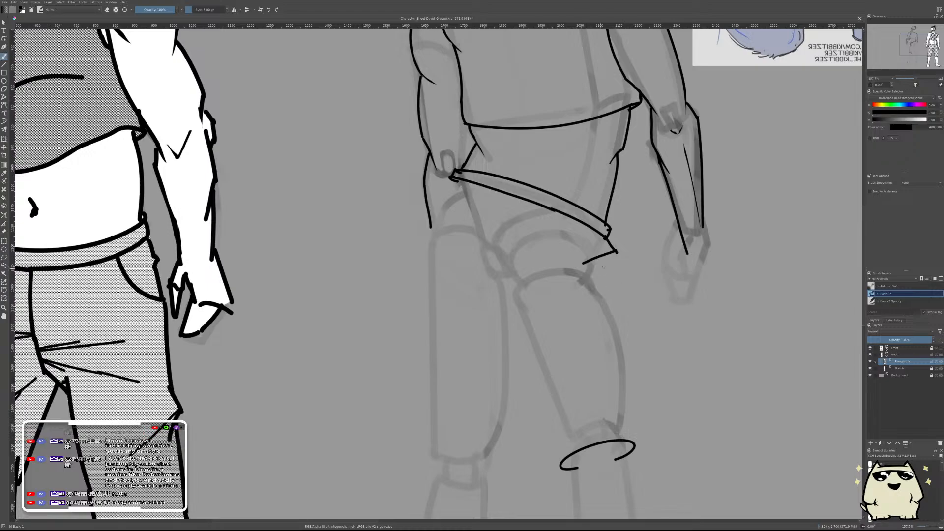
- Ink small folds under the waistband's right end and the right leg's outer contour curving down to the hem
{"action": "mouse_move", "coordinate": [606, 239]}
{"action": "left_mouse_down"}
{"action": "mouse_move", "coordinate": [598, 273]}
{"action": "mouse_move", "coordinate": [604, 250]}
{"action": "mouse_move", "coordinate": [583, 287]}
{"action": "mouse_move", "coordinate": [594, 277]}
{"action": "mouse_move", "coordinate": [636, 337]}
{"action": "left_mouse_up"}
{"action": "key", "text": "ctrl+z"}
{"action": "key", "text": "ctrl+z"}
{"action": "left_click_drag", "start_coordinate": [595, 271], "coordinate": [635, 435]}
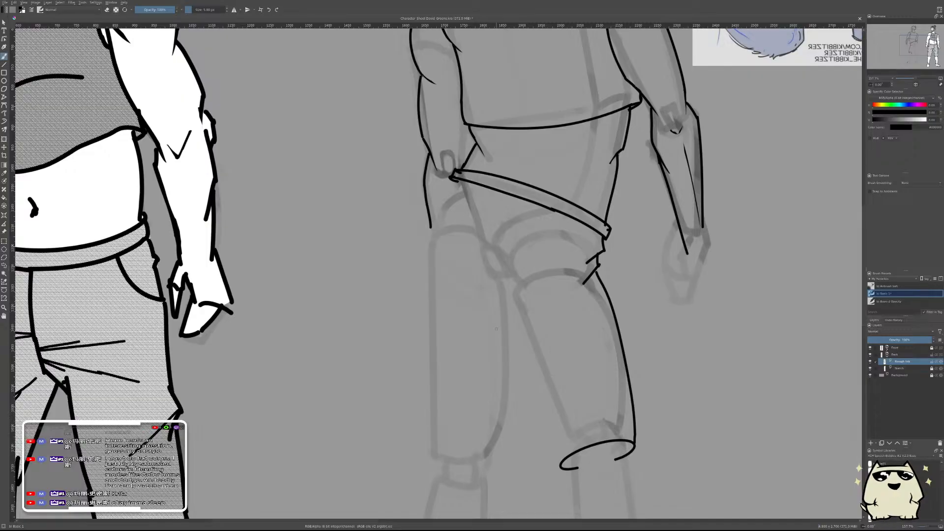
- Ink the right leg's inner contour from the crotch down to the hem, with a diagonal fold crossing the thigh
{"action": "left_click_drag", "start_coordinate": [525, 345], "coordinate": [618, 283]}
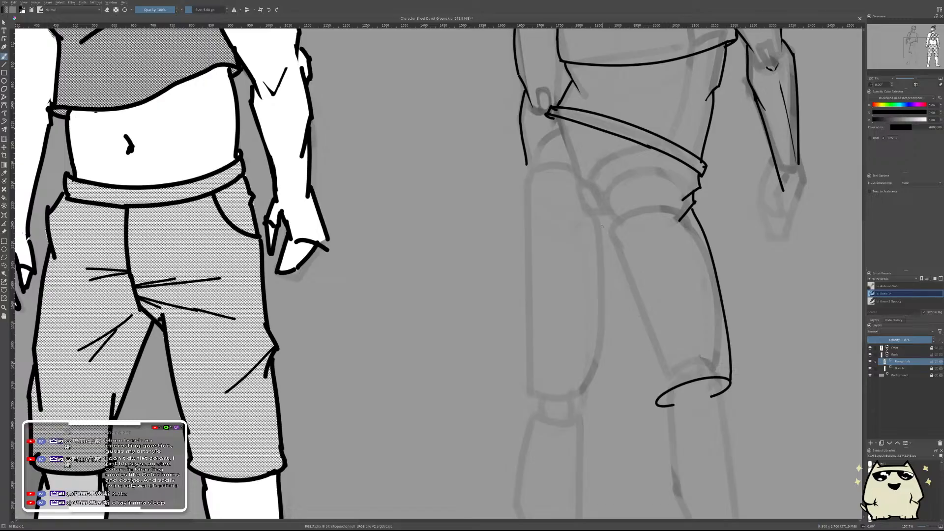
{"action": "left_click_drag", "start_coordinate": [603, 227], "coordinate": [658, 316]}
{"action": "left_click_drag", "start_coordinate": [623, 264], "coordinate": [657, 396]}
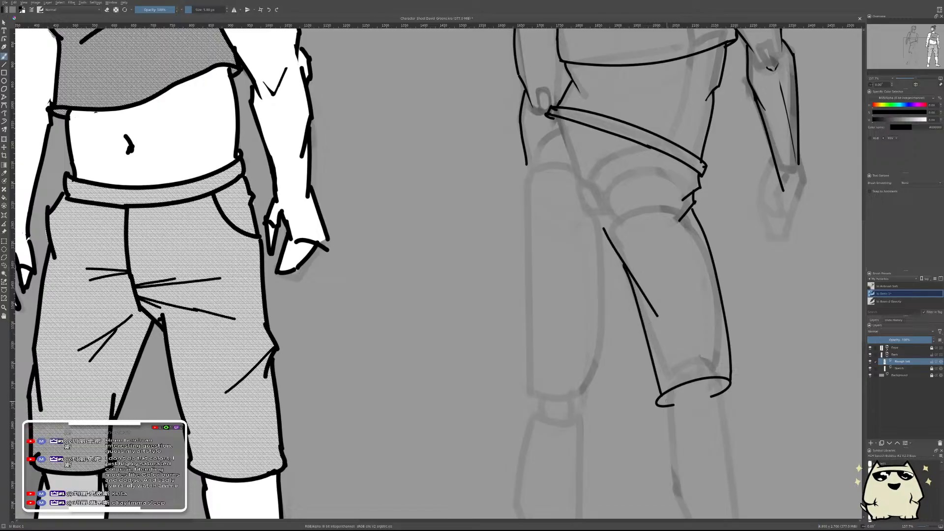
{"action": "key", "text": "ctrl+z"}
{"action": "left_click_drag", "start_coordinate": [625, 275], "coordinate": [657, 404]}
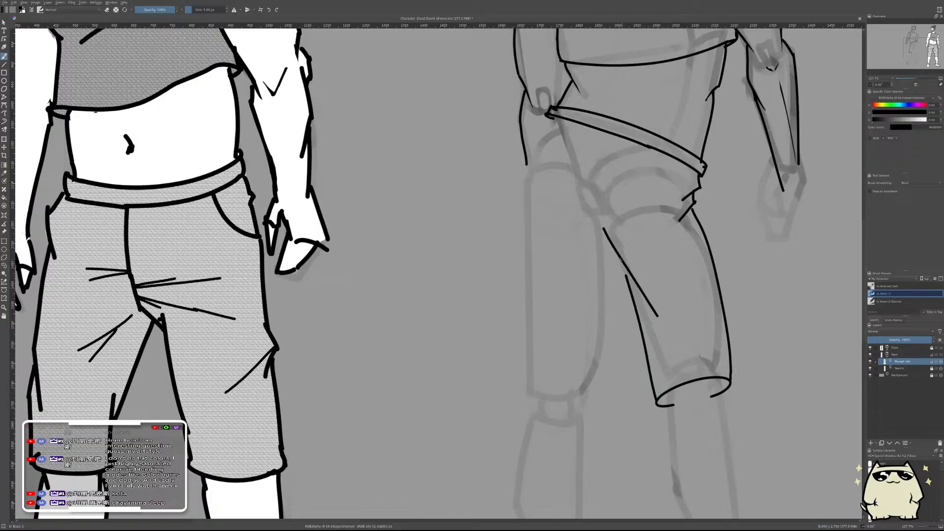
- Redraw the left hip's contour below the elbow and add two short folds fanning inward from its lower end
{"action": "mouse_move", "coordinate": [620, 259]}
{"action": "left_mouse_down"}
{"action": "mouse_move", "coordinate": [630, 291]}
{"action": "mouse_move", "coordinate": [665, 255]}
{"action": "mouse_move", "coordinate": [671, 276]}
{"action": "mouse_move", "coordinate": [672, 221]}
{"action": "mouse_move", "coordinate": [682, 301]}
{"action": "left_mouse_up"}
{"action": "left_click_drag", "start_coordinate": [624, 245], "coordinate": [618, 275]}
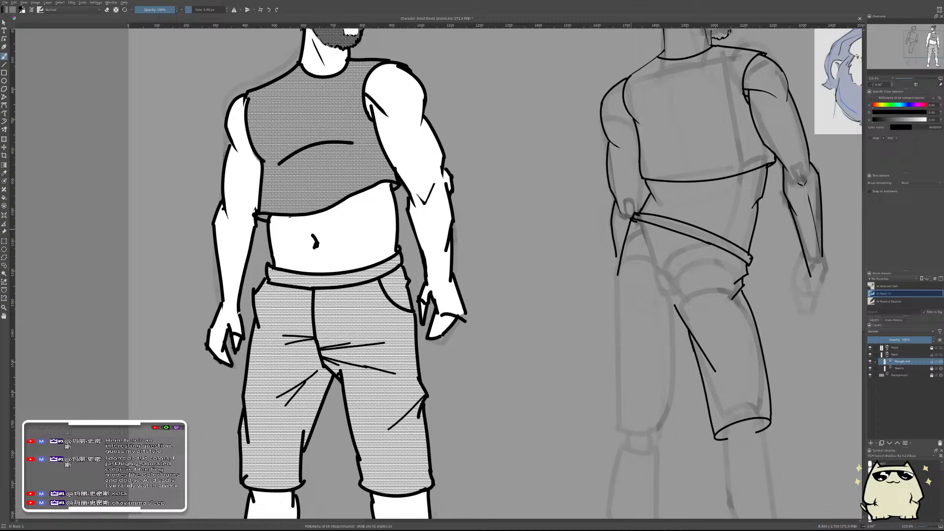
{"action": "key", "text": "ctrl+z"}
{"action": "left_click_drag", "start_coordinate": [631, 220], "coordinate": [612, 271]}
{"action": "key", "text": "ctrl+z"}
{"action": "mouse_move", "coordinate": [631, 220]}
{"action": "left_mouse_down"}
{"action": "mouse_move", "coordinate": [613, 260]}
{"action": "mouse_move", "coordinate": [651, 241]}
{"action": "mouse_move", "coordinate": [658, 277]}
{"action": "mouse_move", "coordinate": [662, 254]}
{"action": "mouse_move", "coordinate": [650, 254]}
{"action": "mouse_move", "coordinate": [654, 286]}
{"action": "left_mouse_up"}
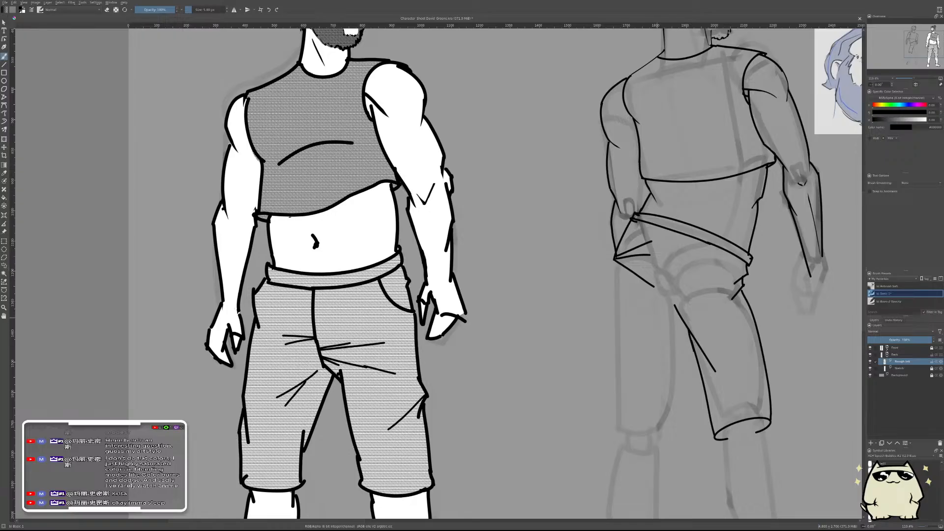
{"action": "key", "text": "ctrl+z"}
{"action": "left_click_drag", "start_coordinate": [642, 306], "coordinate": [676, 305]}
{"action": "key", "text": "ctrl+z"}
{"action": "mouse_move", "coordinate": [666, 263]}
{"action": "left_mouse_down"}
{"action": "mouse_move", "coordinate": [660, 299]}
{"action": "mouse_move", "coordinate": [656, 291]}
{"action": "left_mouse_up"}
{"action": "key", "text": "ctrl+z"}
{"action": "key", "text": "ctrl+z"}
- Ink the curved center seam of the shorts' seat from the waistband to the crotch, with short folds at its base
{"action": "left_click_drag", "start_coordinate": [672, 234], "coordinate": [661, 299]}
{"action": "key", "text": "ctrl+z"}
{"action": "left_click_drag", "start_coordinate": [672, 234], "coordinate": [662, 303]}
{"action": "left_click_drag", "start_coordinate": [662, 301], "coordinate": [689, 286]}
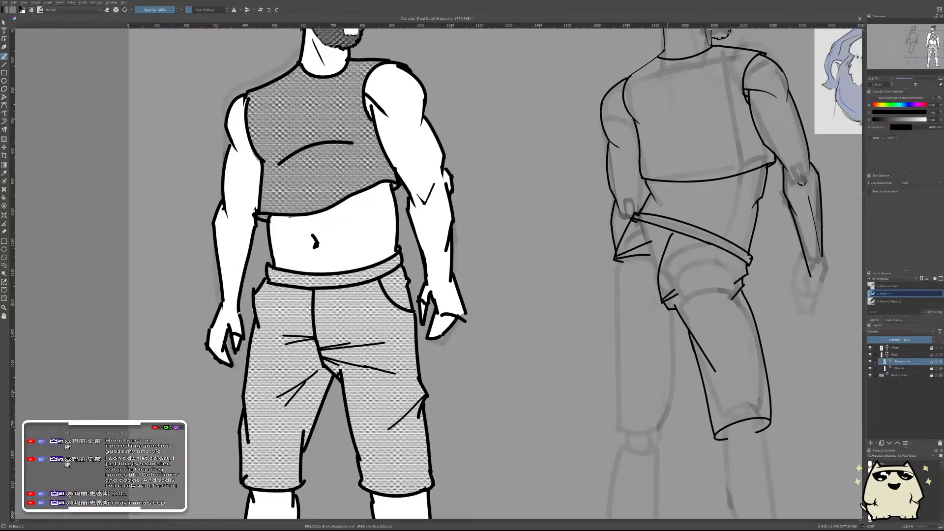
- Ink the crease under the left side of the seat and the outer hip contour down to it
{"action": "mouse_move", "coordinate": [661, 303]}
{"action": "left_mouse_down"}
{"action": "mouse_move", "coordinate": [621, 311]}
{"action": "mouse_move", "coordinate": [630, 305]}
{"action": "left_mouse_up"}
{"action": "left_click_drag", "start_coordinate": [614, 258], "coordinate": [615, 311]}
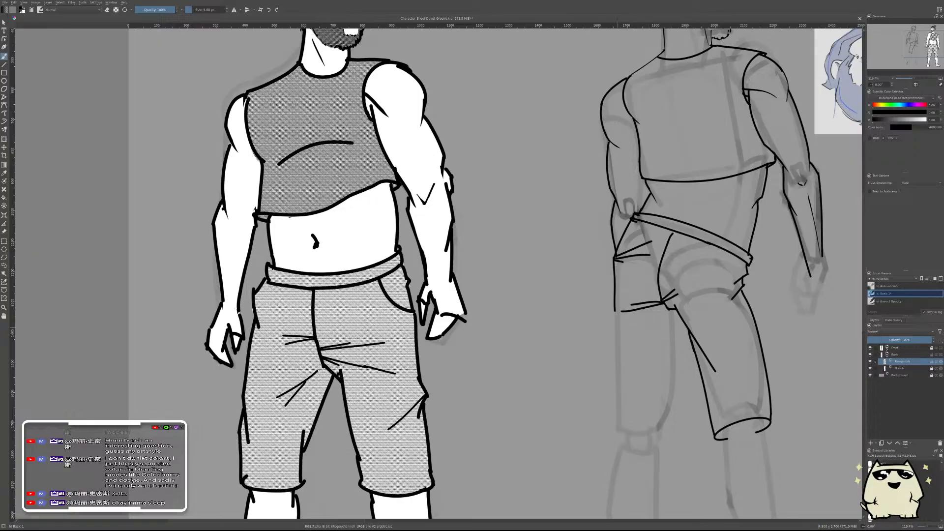
{"action": "left_click_drag", "start_coordinate": [614, 311], "coordinate": [615, 317]}
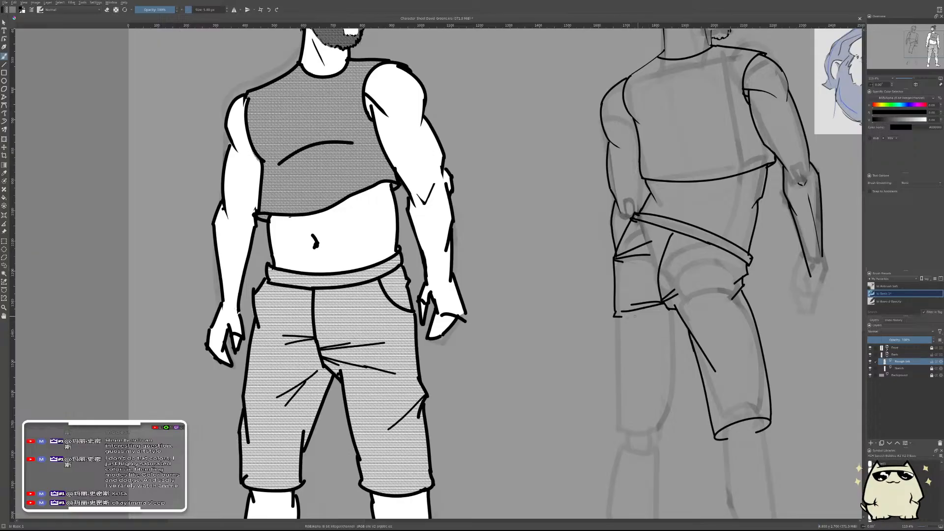
- Ink the inner contour of the shorts' left leg, curving from the crotch down to just below the knee
{"action": "mouse_move", "coordinate": [646, 386]}
{"action": "left_mouse_down"}
{"action": "mouse_move", "coordinate": [608, 252]}
{"action": "mouse_move", "coordinate": [574, 348]}
{"action": "left_mouse_up"}
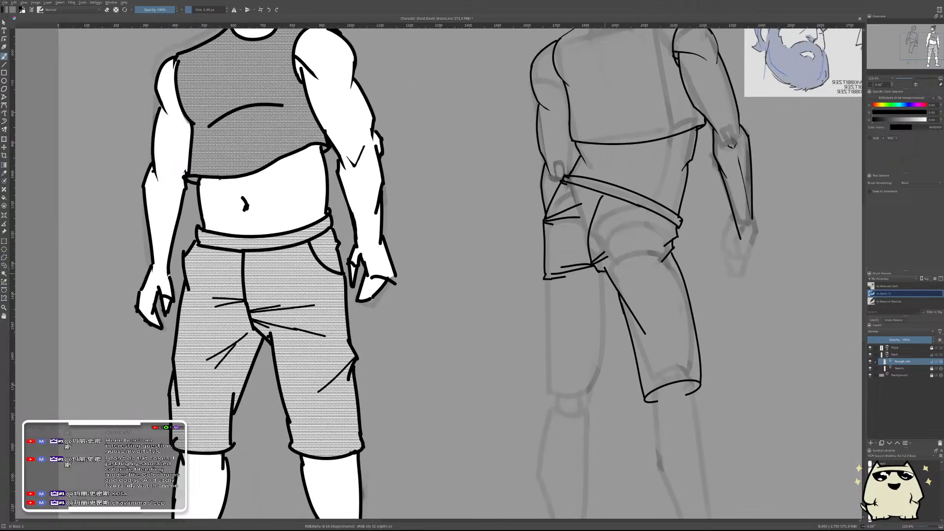
{"action": "left_click_drag", "start_coordinate": [605, 271], "coordinate": [594, 359]}
{"action": "key", "text": "ctrl+z"}
{"action": "left_click_drag", "start_coordinate": [605, 271], "coordinate": [585, 401]}
{"action": "key", "text": "ctrl+z"}
{"action": "left_click_drag", "start_coordinate": [604, 271], "coordinate": [580, 403]}
{"action": "key", "text": "ctrl+z"}
{"action": "left_click_drag", "start_coordinate": [605, 272], "coordinate": [589, 402]}
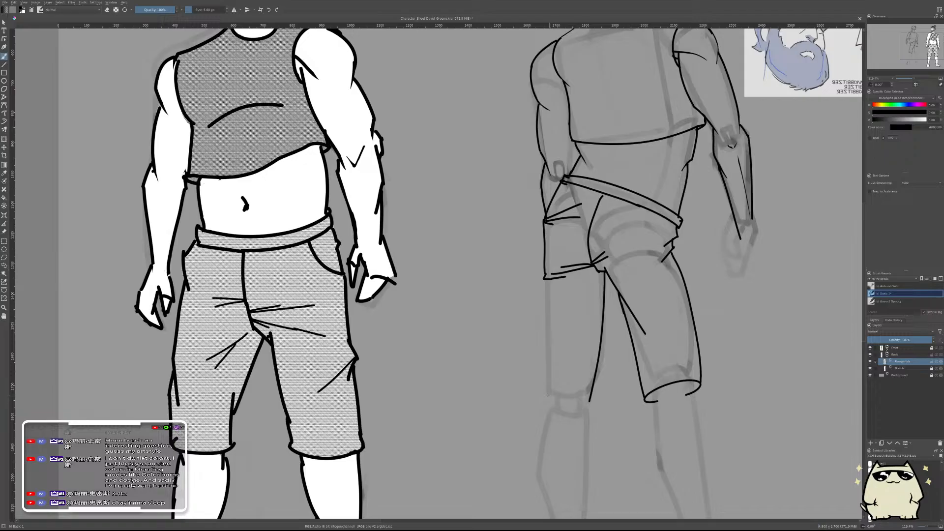
- Close the shorts' left leg with a curved hem and an outer contour, and mirror the view back
{"action": "left_click_drag", "start_coordinate": [592, 401], "coordinate": [559, 401]}
{"action": "left_click_drag", "start_coordinate": [545, 280], "coordinate": [539, 386]}
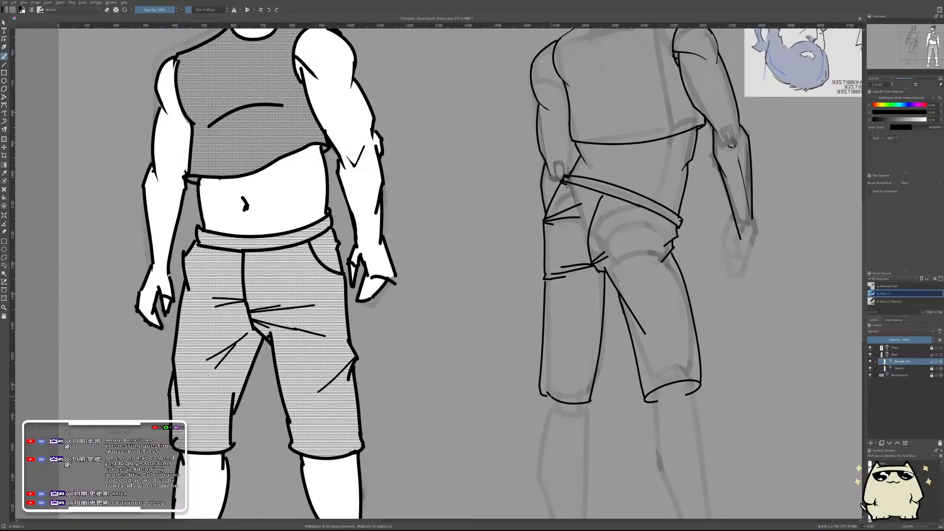
{"action": "scroll", "coordinate": [662, 364], "scroll_direction": "down", "scroll_amount": 5}
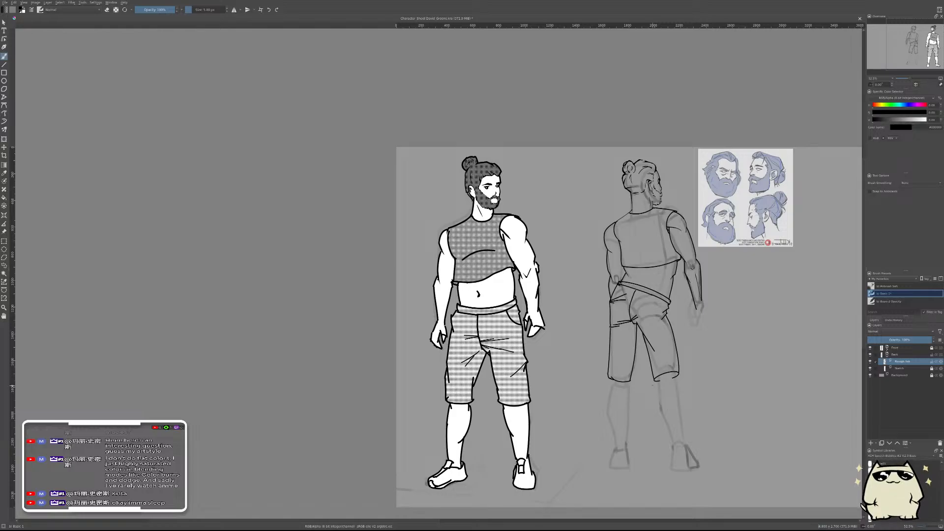
{"action": "key", "text": "m"}
{"action": "left_click_drag", "start_coordinate": [392, 379], "coordinate": [651, 293]}
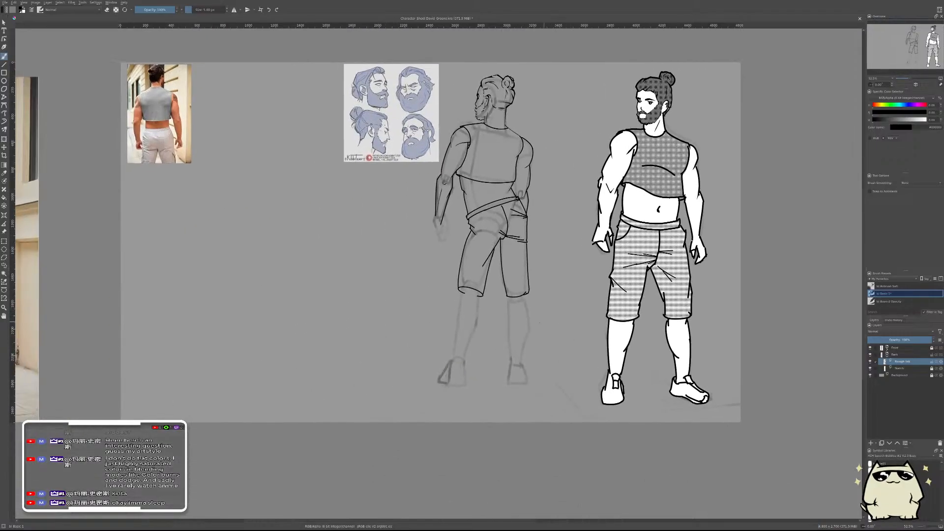
- Ink the angled left lower leg's inner contour from the shorts' hem to the ankle, with a curved shoe collar at its base
{"action": "mouse_move", "coordinate": [542, 314]}
{"action": "left_mouse_down"}
{"action": "mouse_move", "coordinate": [495, 305]}
{"action": "mouse_move", "coordinate": [472, 320]}
{"action": "left_mouse_up"}
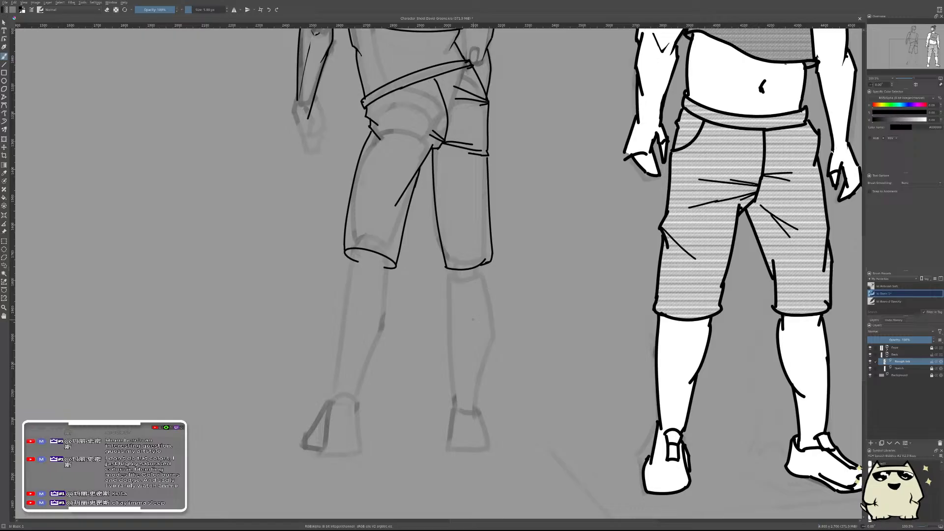
{"action": "left_click_drag", "start_coordinate": [489, 324], "coordinate": [629, 331]}
{"action": "mouse_move", "coordinate": [541, 345]}
{"action": "left_mouse_down"}
{"action": "mouse_move", "coordinate": [567, 324]}
{"action": "mouse_move", "coordinate": [538, 357]}
{"action": "mouse_move", "coordinate": [547, 383]}
{"action": "mouse_move", "coordinate": [556, 368]}
{"action": "mouse_move", "coordinate": [537, 358]}
{"action": "left_mouse_up"}
{"action": "left_click_drag", "start_coordinate": [531, 243], "coordinate": [532, 326]}
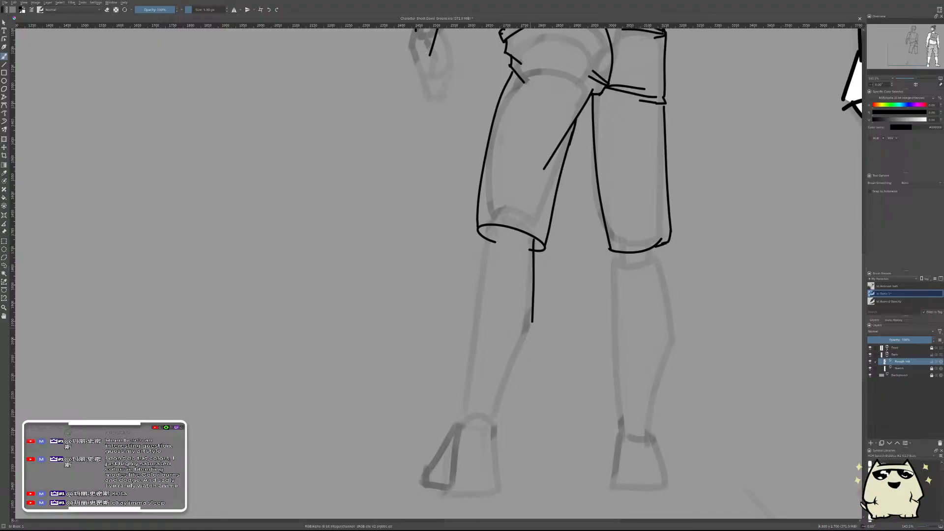
{"action": "key", "text": "ctrl+z"}
{"action": "mouse_move", "coordinate": [534, 240]}
{"action": "left_mouse_down"}
{"action": "mouse_move", "coordinate": [527, 338]}
{"action": "mouse_move", "coordinate": [486, 396]}
{"action": "left_mouse_up"}
{"action": "key", "text": "ctrl+z"}
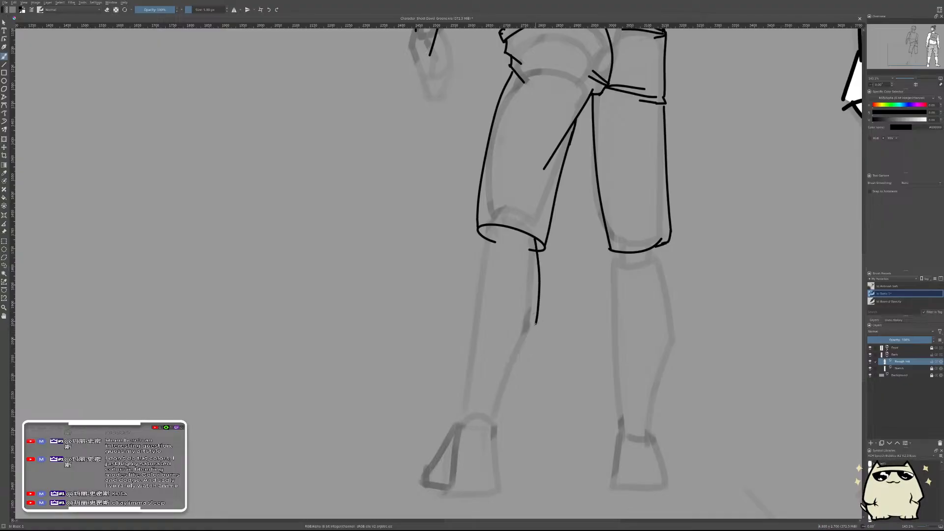
{"action": "left_click_drag", "start_coordinate": [536, 324], "coordinate": [495, 423]}
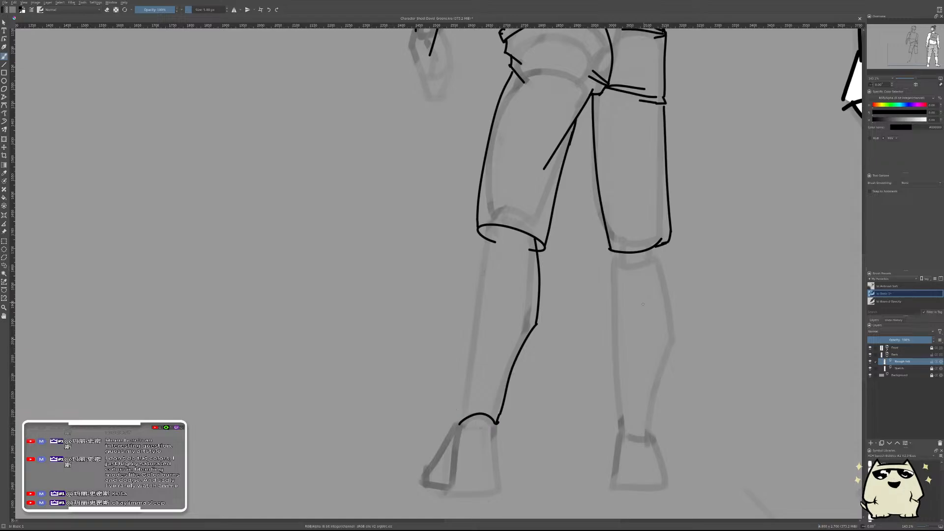
{"action": "left_click_drag", "start_coordinate": [660, 247], "coordinate": [666, 309]}
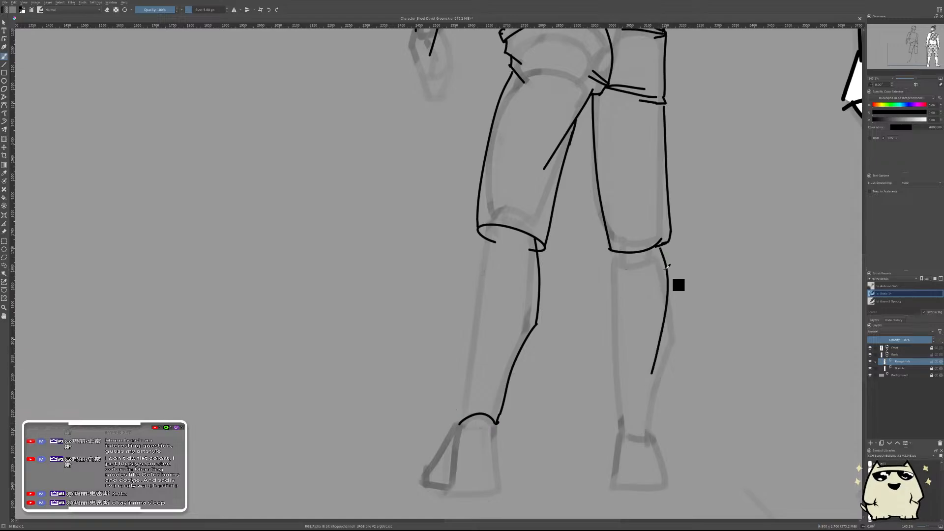
{"action": "key", "text": "ctrl+z"}
{"action": "left_click_drag", "start_coordinate": [660, 265], "coordinate": [678, 309]}
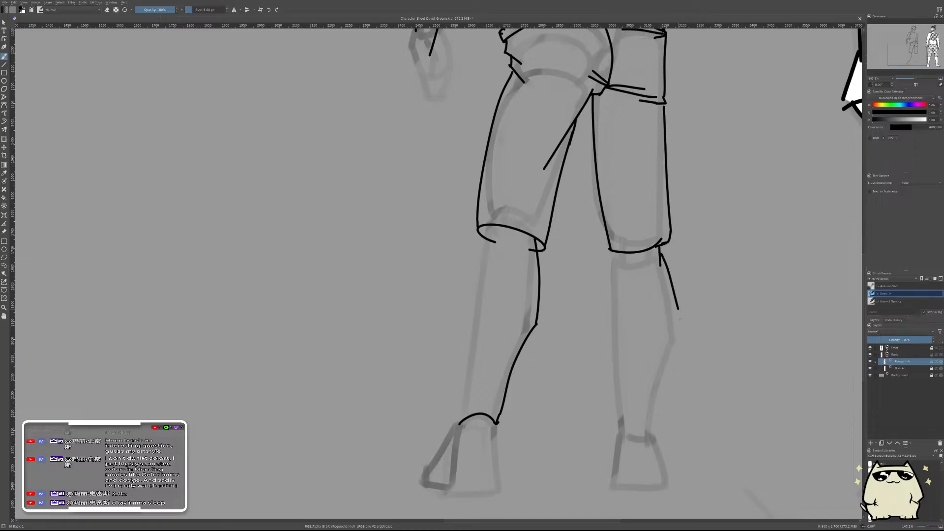
{"action": "key", "text": "ctrl+z"}
{"action": "left_click_drag", "start_coordinate": [661, 253], "coordinate": [674, 333]}
{"action": "key", "text": "ctrl+z"}
{"action": "left_click_drag", "start_coordinate": [659, 250], "coordinate": [639, 403]}
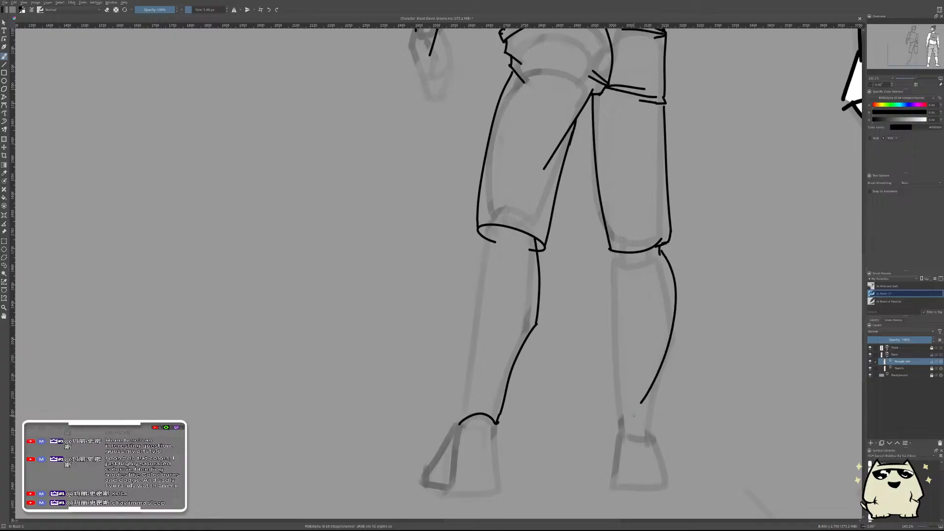
{"action": "key", "text": "ctrl+z"}
{"action": "mouse_move", "coordinate": [659, 250]}
{"action": "left_mouse_down"}
{"action": "mouse_move", "coordinate": [670, 271]}
{"action": "mouse_move", "coordinate": [652, 412]}
{"action": "left_mouse_up"}
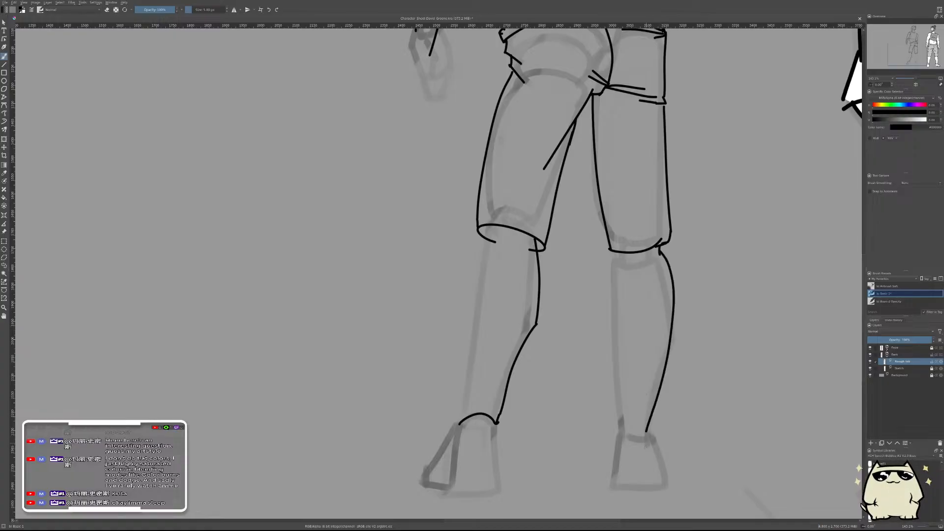
{"action": "key", "text": "ctrl+z"}
{"action": "left_click_drag", "start_coordinate": [659, 250], "coordinate": [646, 432]}
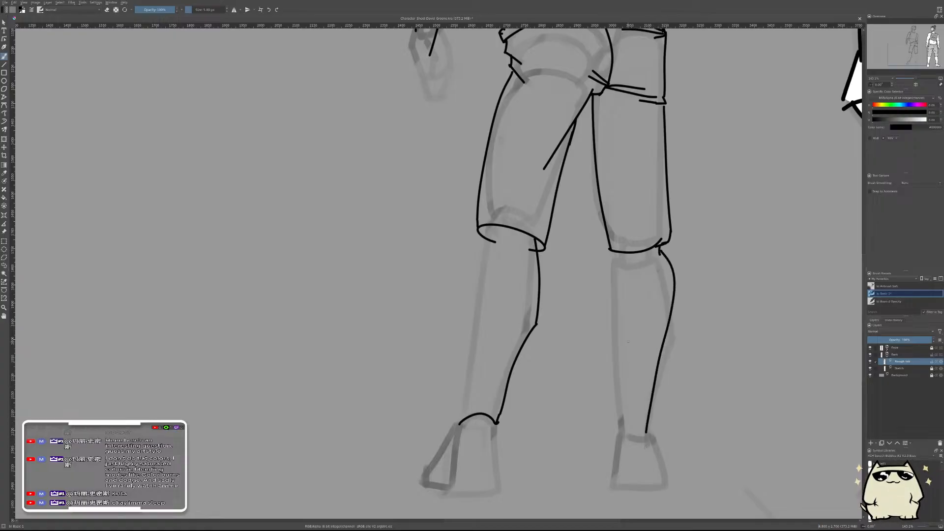
{"action": "key", "text": "ctrl+z"}
{"action": "left_click_drag", "start_coordinate": [659, 249], "coordinate": [671, 352]}
{"action": "key", "text": "ctrl+z"}
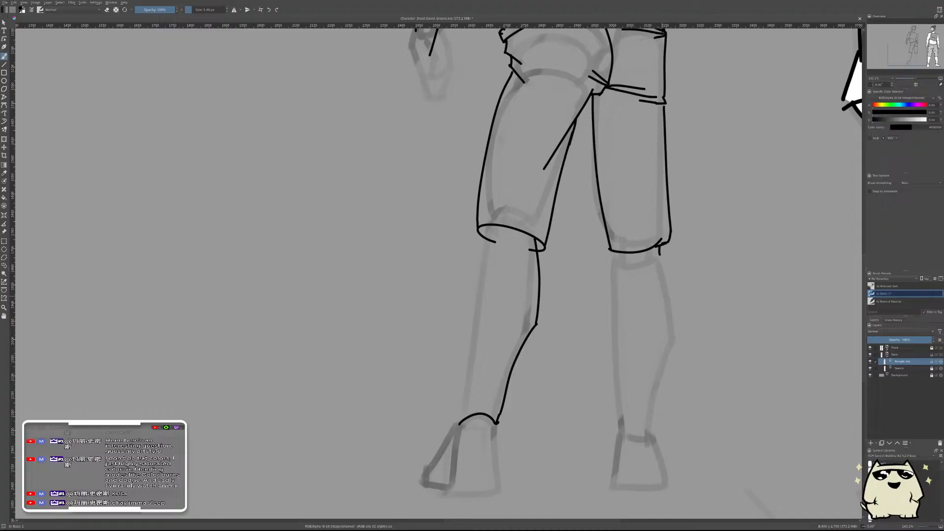
- Ink the straight right lower leg's outer and inner contours from the shorts' hem to the ankle, bulging at the calf
{"action": "mouse_move", "coordinate": [662, 251]}
{"action": "left_mouse_down"}
{"action": "mouse_move", "coordinate": [665, 346]}
{"action": "mouse_move", "coordinate": [645, 432]}
{"action": "left_mouse_up"}
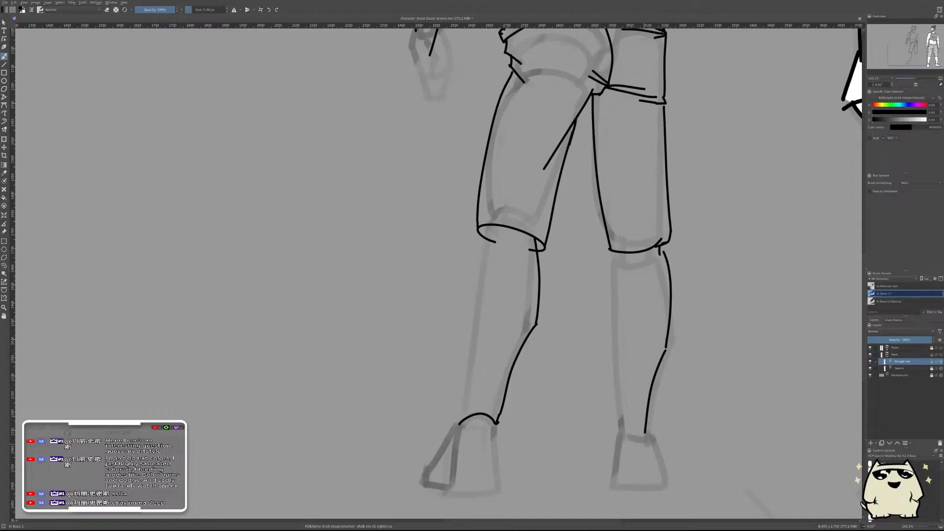
{"action": "left_click_drag", "start_coordinate": [614, 255], "coordinate": [620, 422]}
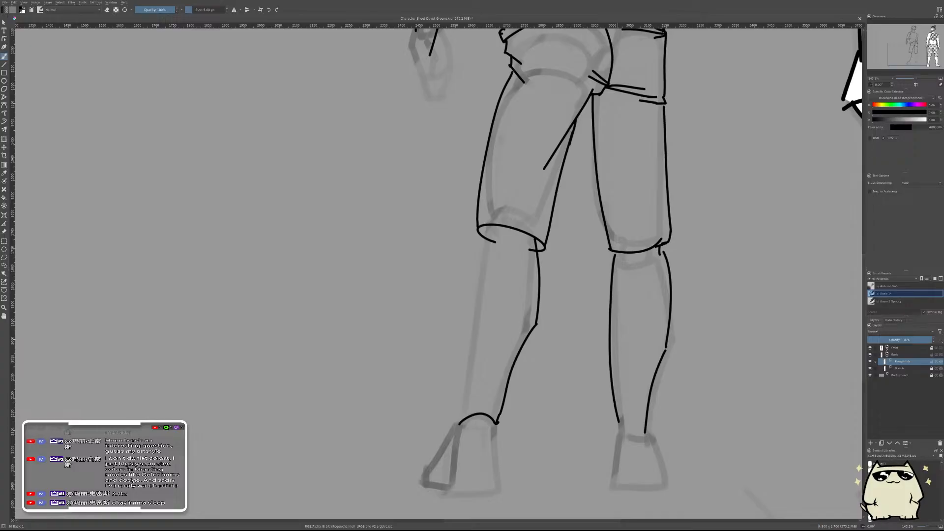
{"action": "key", "text": "ctrl+z"}
{"action": "left_click_drag", "start_coordinate": [614, 256], "coordinate": [618, 437]}
{"action": "key", "text": "ctrl+z"}
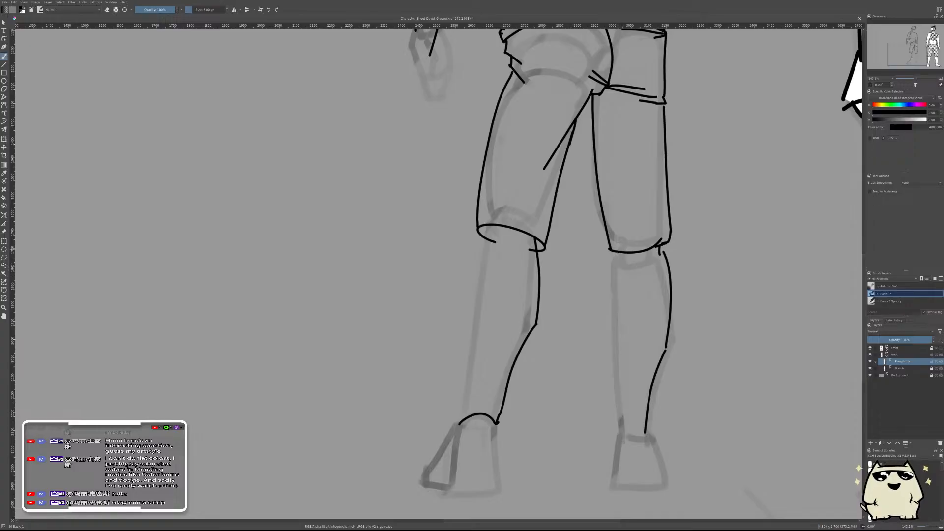
{"action": "left_click_drag", "start_coordinate": [611, 289], "coordinate": [616, 388]}
{"action": "key", "text": "ctrl+z"}
{"action": "left_click_drag", "start_coordinate": [616, 252], "coordinate": [620, 437]}
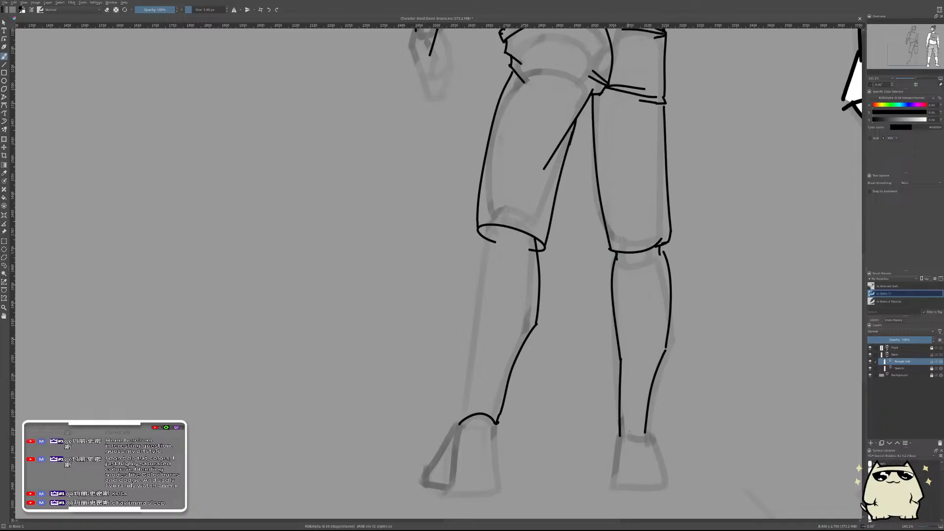
- Mirror the view and examine the inked back-view legs' proportions against the finished front figure
{"action": "scroll", "coordinate": [630, 431], "scroll_direction": "down", "scroll_amount": 5}
{"action": "scroll", "coordinate": [693, 308], "scroll_direction": "up", "scroll_amount": 2}
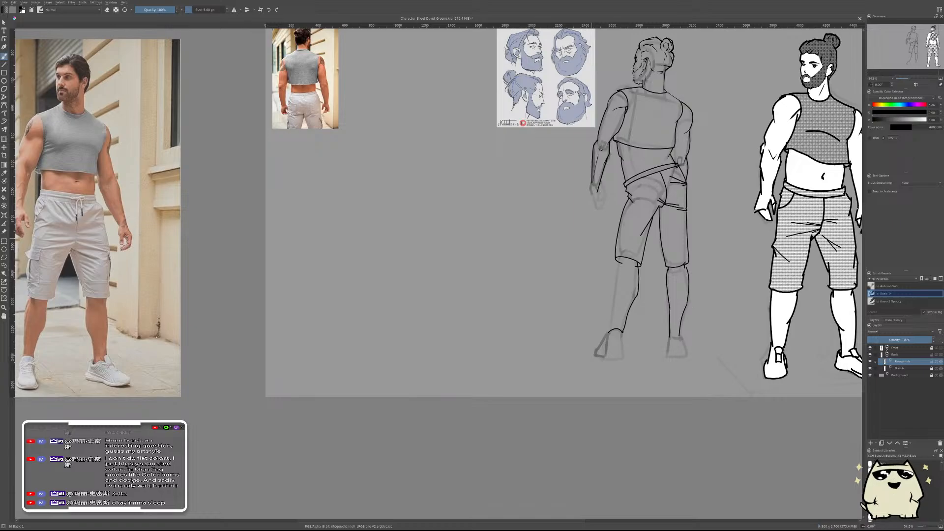
{"action": "key", "text": "m"}
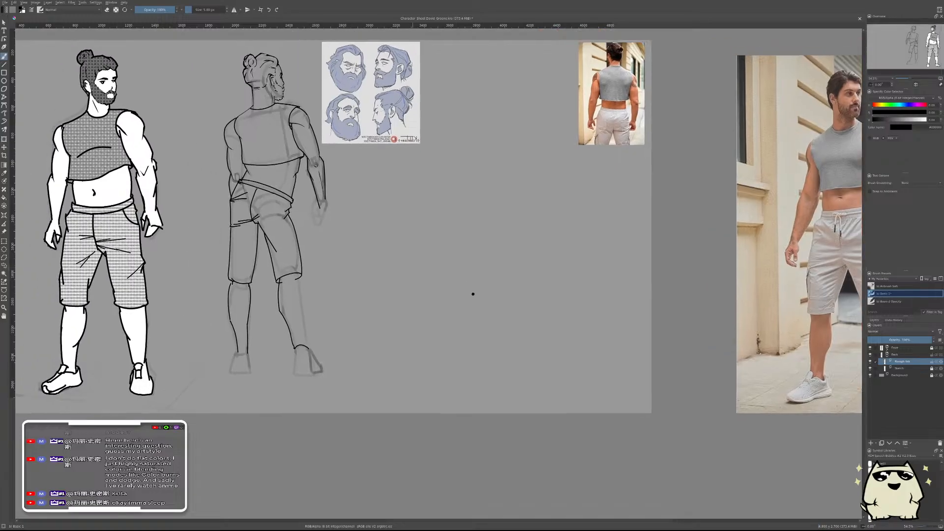
{"action": "scroll", "coordinate": [487, 244], "scroll_direction": "up", "scroll_amount": 5}
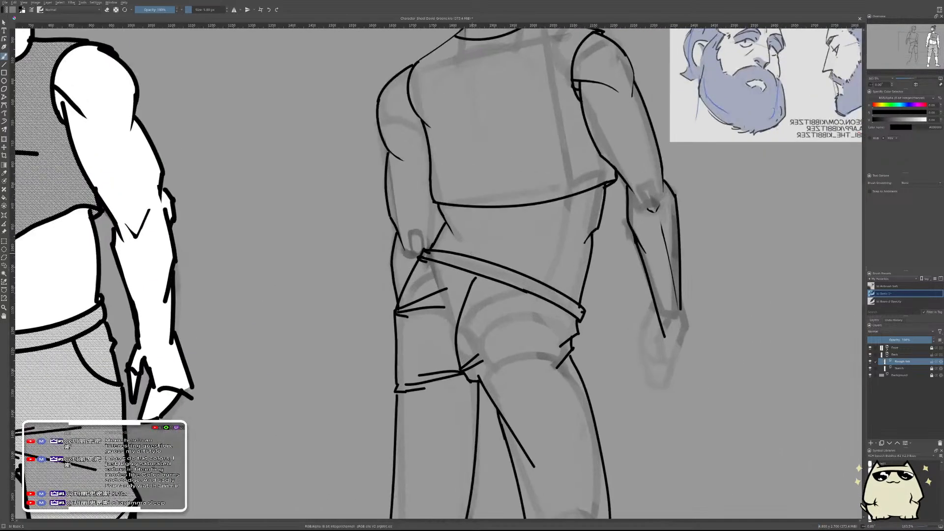
{"action": "scroll", "coordinate": [471, 251], "scroll_direction": "down", "scroll_amount": 4}
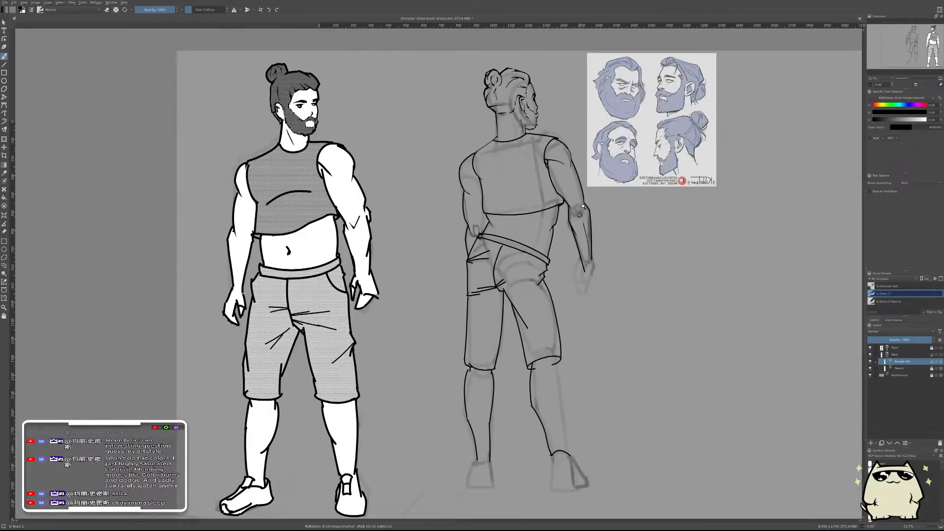
{"action": "scroll", "coordinate": [611, 358], "scroll_direction": "up", "scroll_amount": 5}
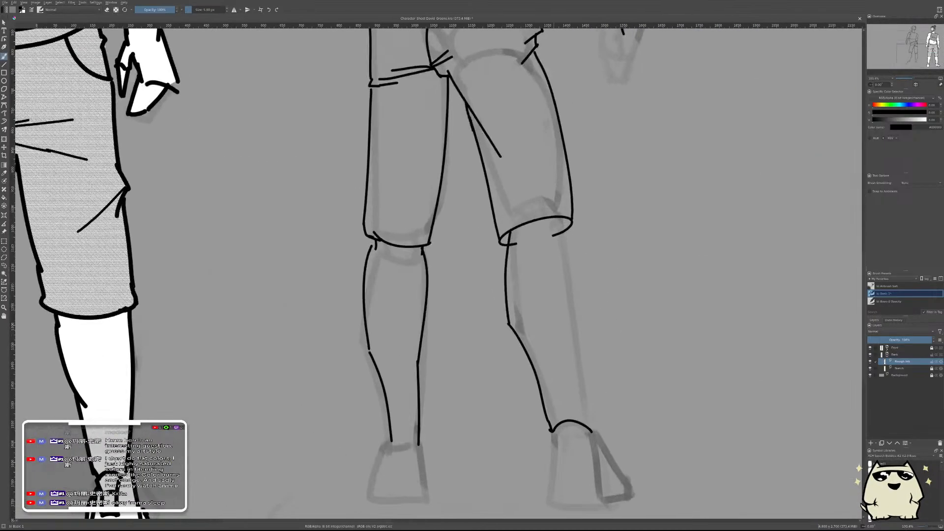
{"action": "scroll", "coordinate": [518, 260], "scroll_direction": "up", "scroll_amount": 2}
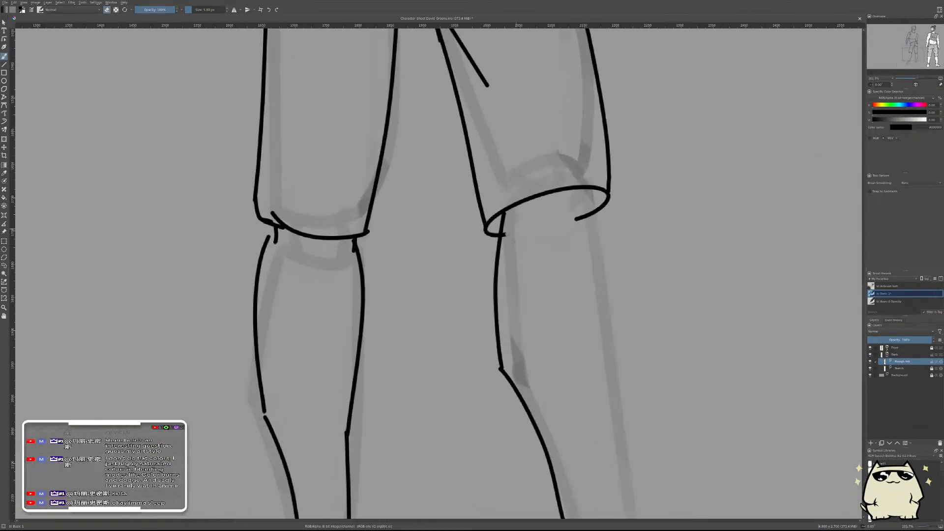
{"action": "scroll", "coordinate": [574, 236], "scroll_direction": "down", "scroll_amount": 4}
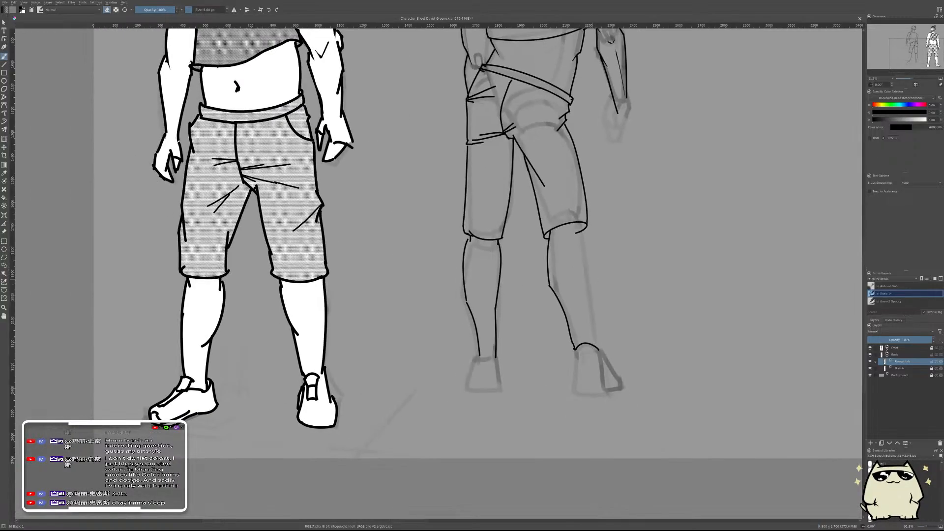
{"action": "scroll", "coordinate": [487, 222], "scroll_direction": "up", "scroll_amount": 2}
{"action": "scroll", "coordinate": [487, 221], "scroll_direction": "down", "scroll_amount": 2}
{"action": "scroll", "coordinate": [486, 221], "scroll_direction": "up", "scroll_amount": 3}
{"action": "scroll", "coordinate": [638, 261], "scroll_direction": "down", "scroll_amount": 5}
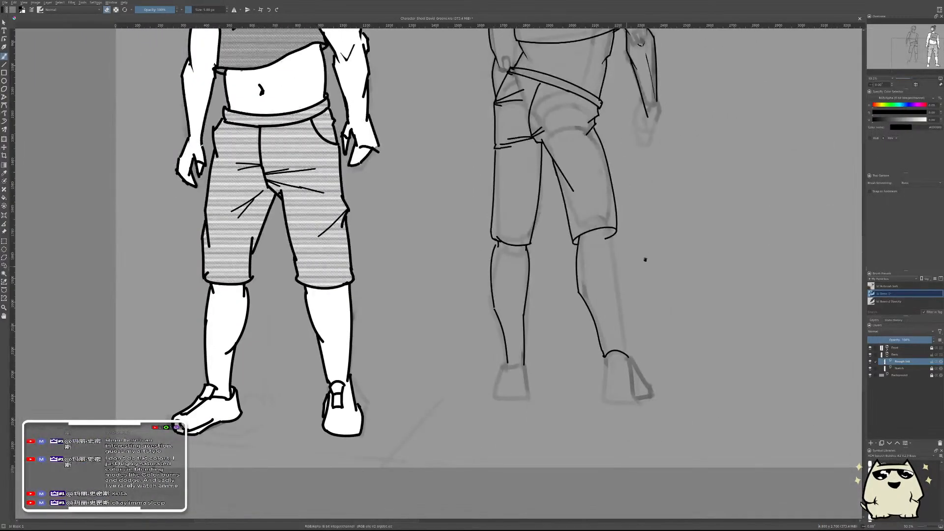
{"action": "scroll", "coordinate": [511, 305], "scroll_direction": "up", "scroll_amount": 5}
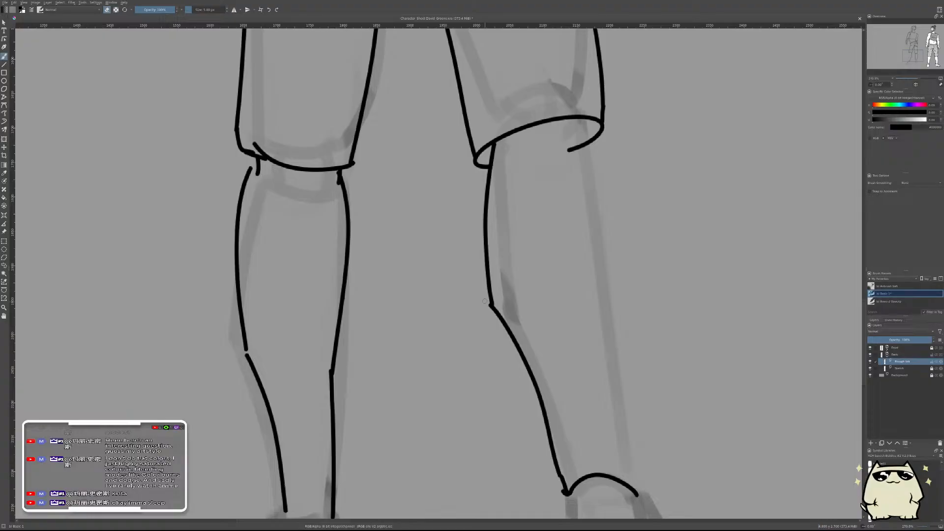
{"action": "scroll", "coordinate": [559, 268], "scroll_direction": "down", "scroll_amount": 3}
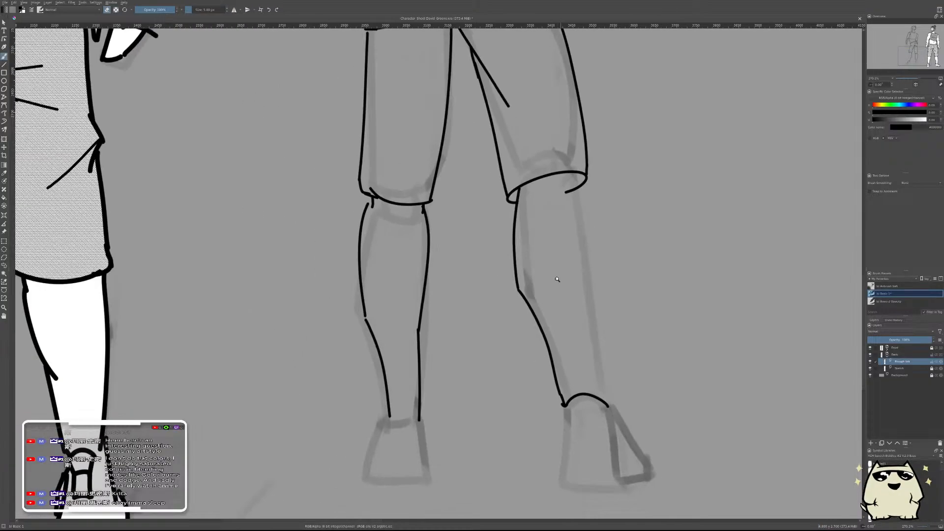
{"action": "scroll", "coordinate": [576, 270], "scroll_direction": "down", "scroll_amount": 3}
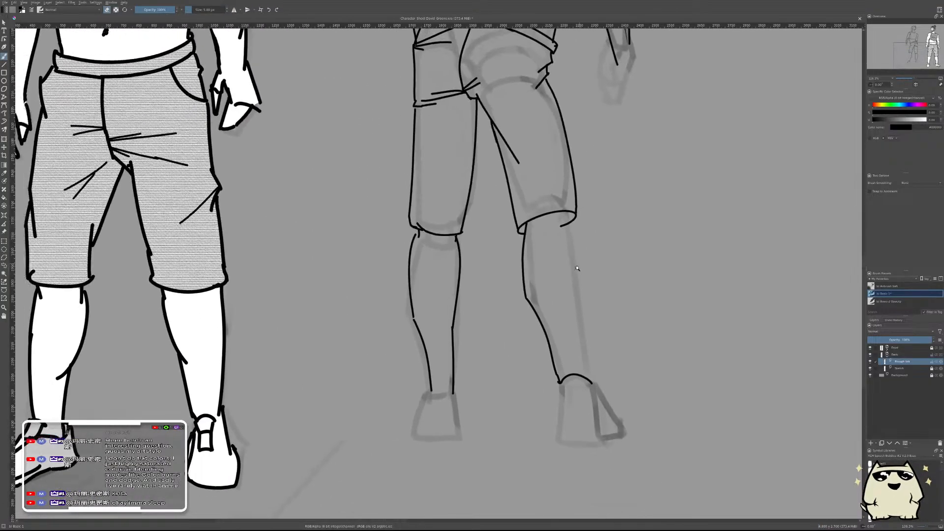
{"action": "scroll", "coordinate": [592, 354], "scroll_direction": "down", "scroll_amount": 5}
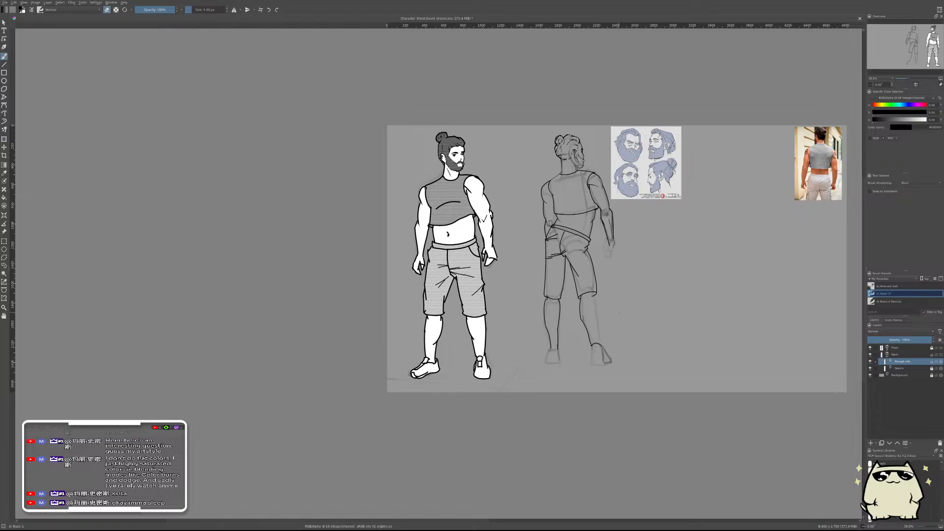
- Ink the angled leg's nearly straight outer contour from the hem to the shoe collar, and erase the overlapping line ends
{"action": "scroll", "coordinate": [634, 316], "scroll_direction": "up", "scroll_amount": 6}
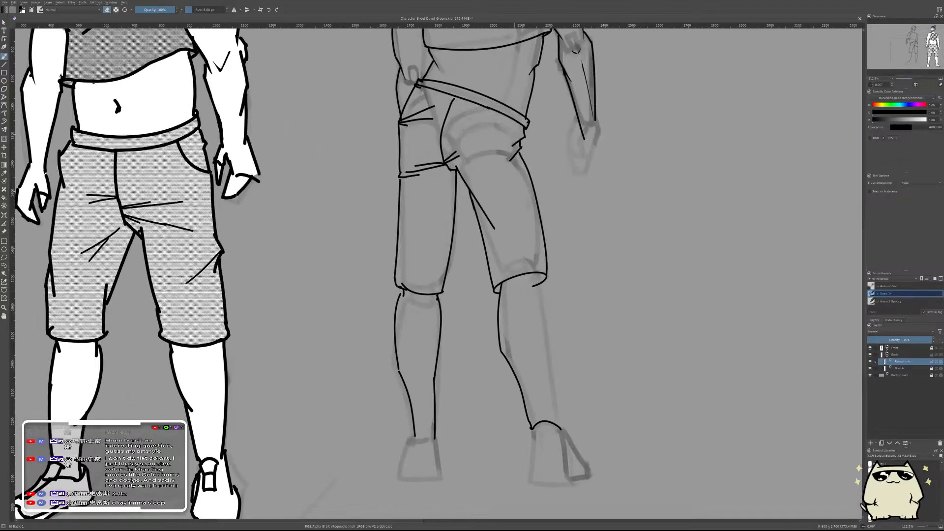
{"action": "key", "text": "ctrl+z"}
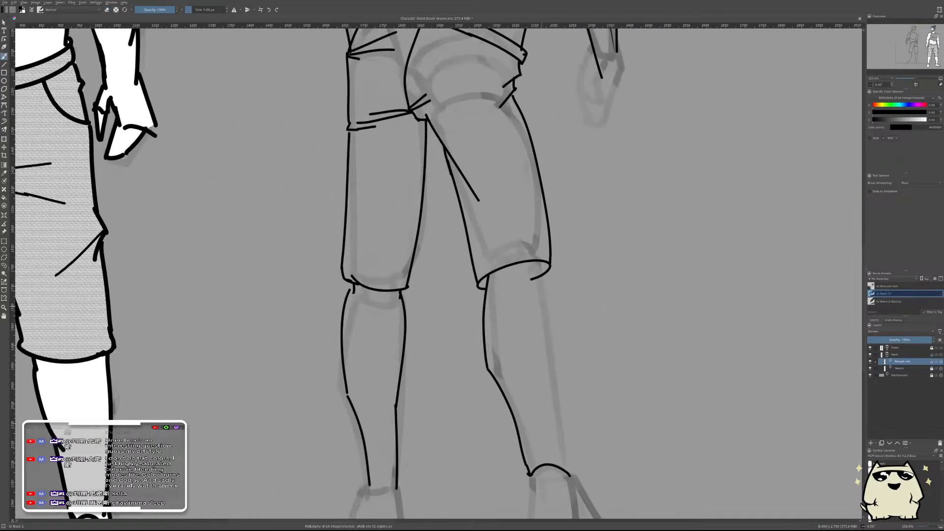
{"action": "left_click_drag", "start_coordinate": [543, 265], "coordinate": [569, 494]}
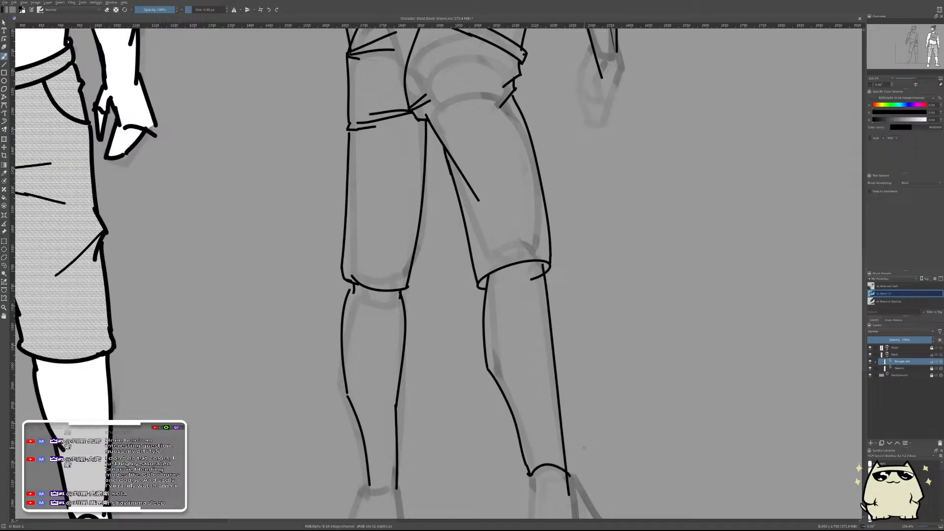
{"action": "scroll", "coordinate": [530, 282], "scroll_direction": "up", "scroll_amount": 1}
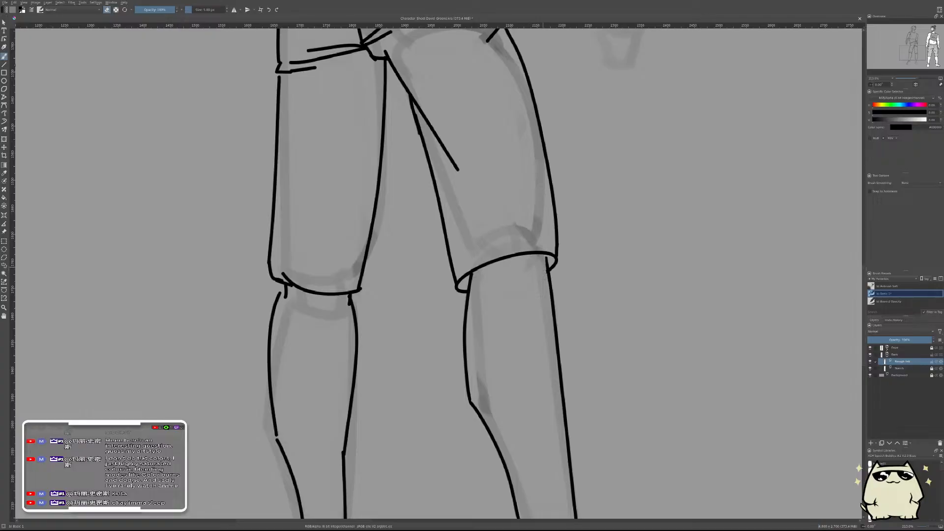
{"action": "scroll", "coordinate": [596, 236], "scroll_direction": "down", "scroll_amount": 3}
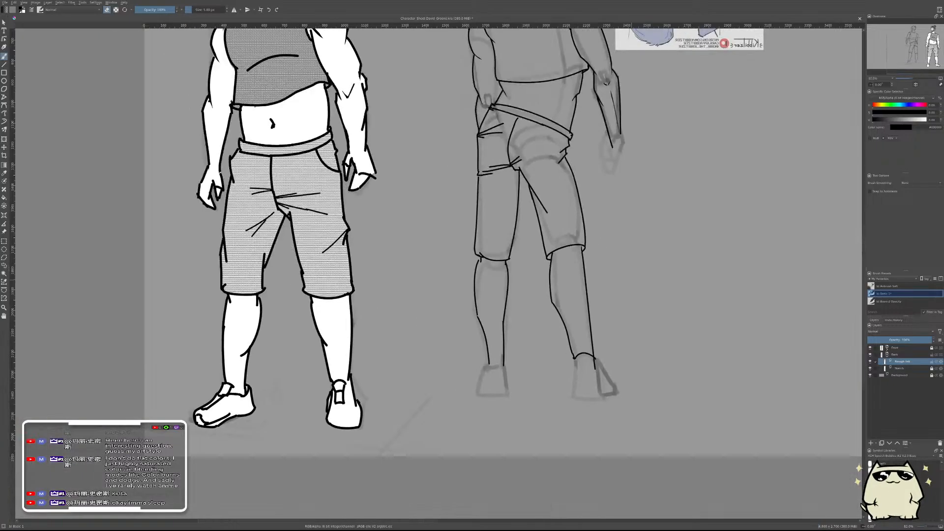
{"action": "scroll", "coordinate": [642, 347], "scroll_direction": "up", "scroll_amount": 2}
{"action": "scroll", "coordinate": [594, 348], "scroll_direction": "up", "scroll_amount": 3}
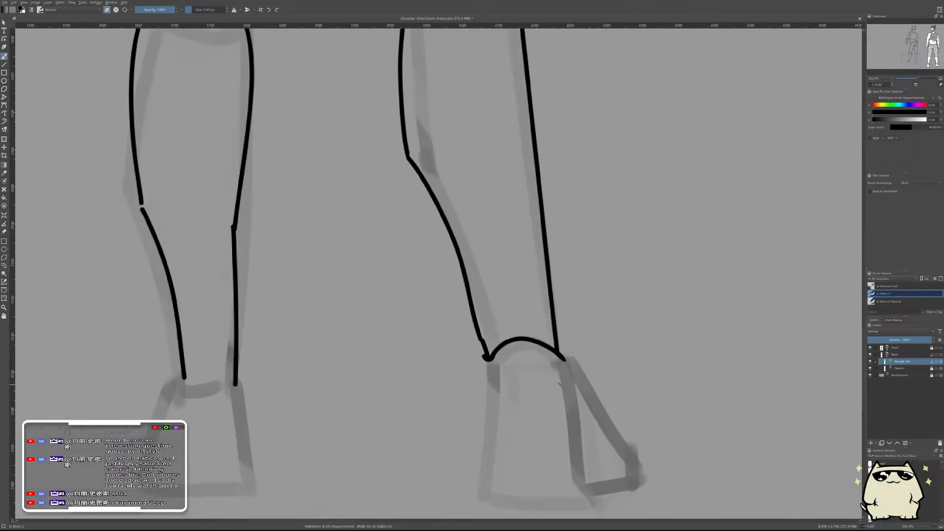
{"action": "scroll", "coordinate": [594, 348], "scroll_direction": "down", "scroll_amount": 4}
{"action": "scroll", "coordinate": [594, 348], "scroll_direction": "up", "scroll_amount": 4}
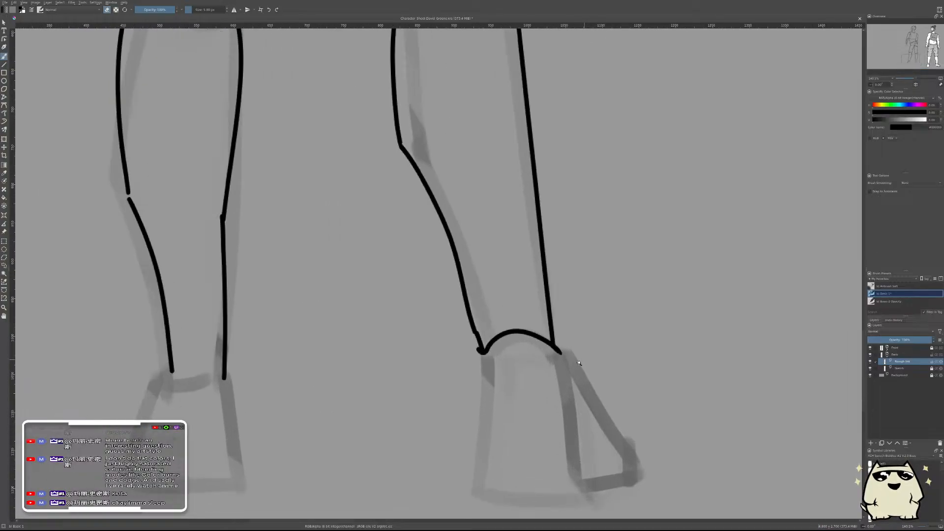
{"action": "scroll", "coordinate": [605, 341], "scroll_direction": "down", "scroll_amount": 4}
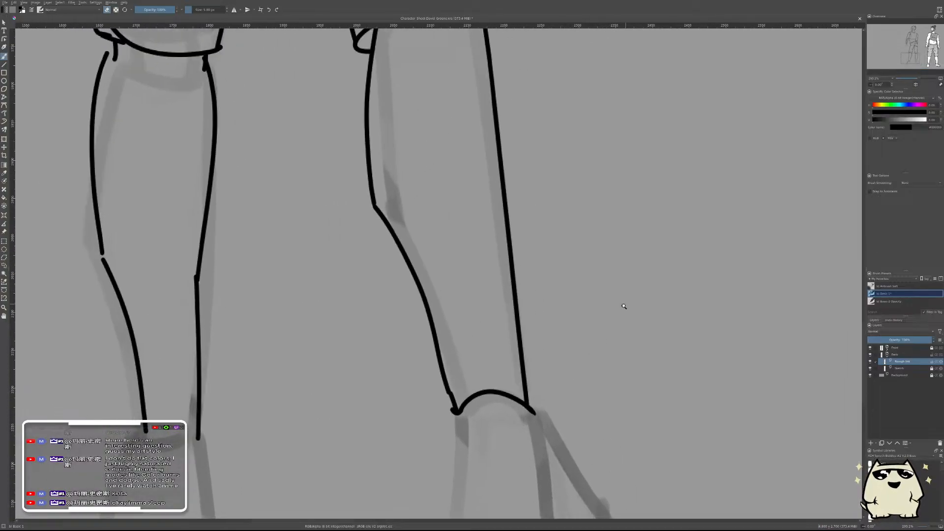
{"action": "scroll", "coordinate": [640, 215], "scroll_direction": "down", "scroll_amount": 5}
{"action": "scroll", "coordinate": [609, 226], "scroll_direction": "up", "scroll_amount": 5}
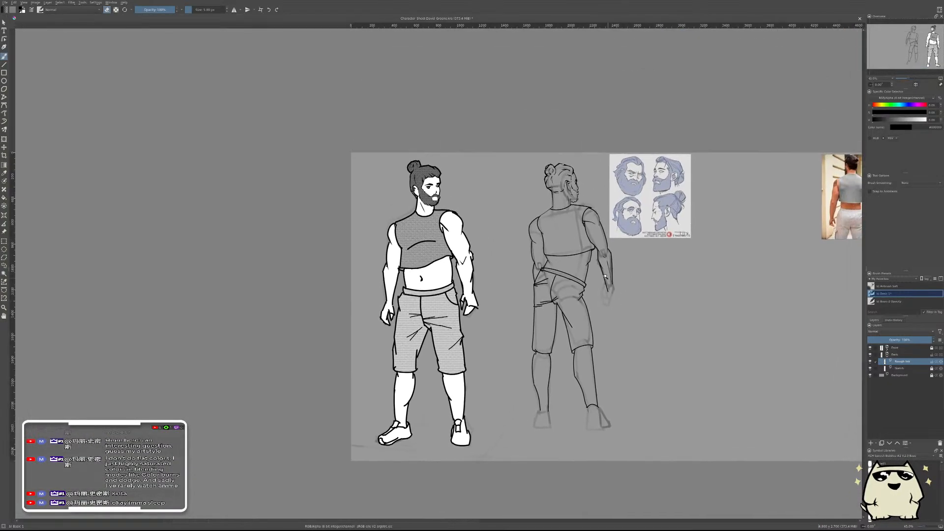
- Flip the canvas view and examine the back figure's silhouette and pose against the finished front figure and the photo references
{"action": "scroll", "coordinate": [577, 242], "scroll_direction": "down", "scroll_amount": 4}
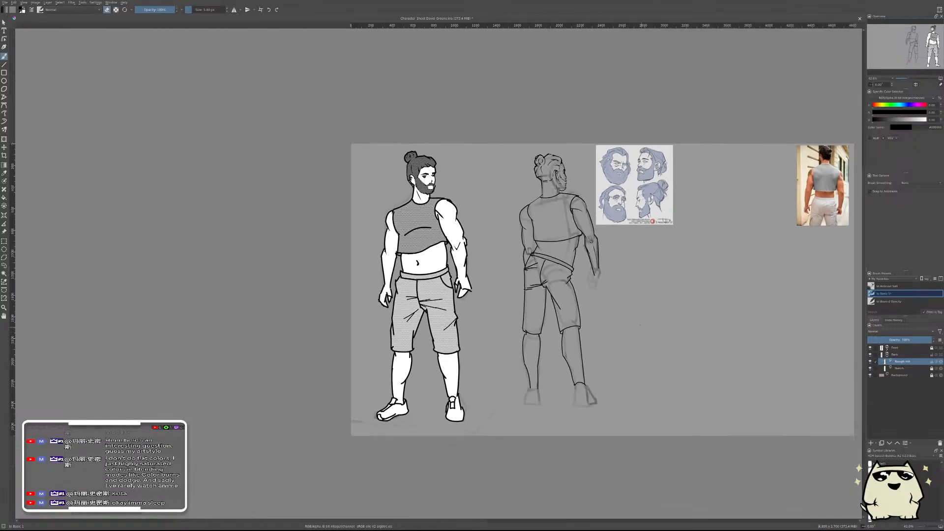
{"action": "key", "text": "m"}
{"action": "left_click_drag", "start_coordinate": [420, 399], "coordinate": [677, 411]}
{"action": "scroll", "coordinate": [678, 412], "scroll_direction": "up", "scroll_amount": 3}
{"action": "scroll", "coordinate": [677, 411], "scroll_direction": "up", "scroll_amount": 1}
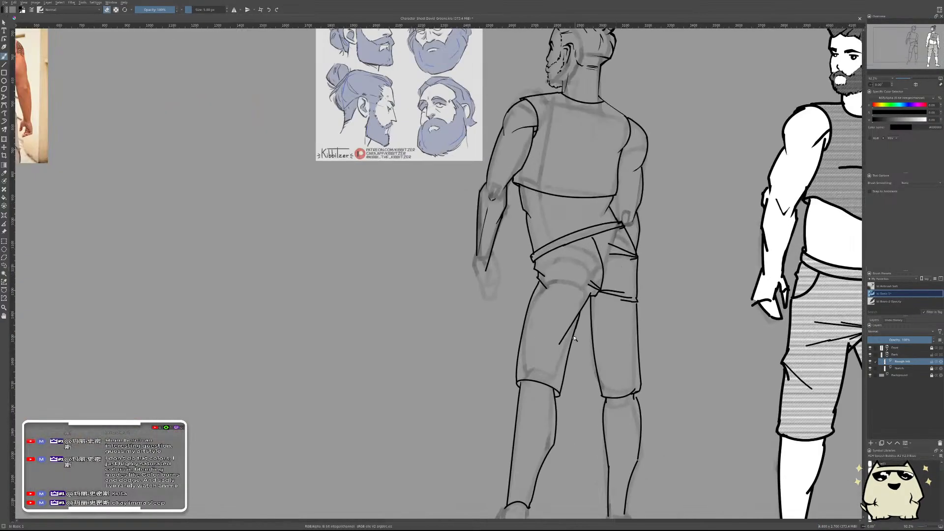
{"action": "scroll", "coordinate": [677, 411], "scroll_direction": "down", "scroll_amount": 1}
{"action": "scroll", "coordinate": [560, 402], "scroll_direction": "up", "scroll_amount": 3}
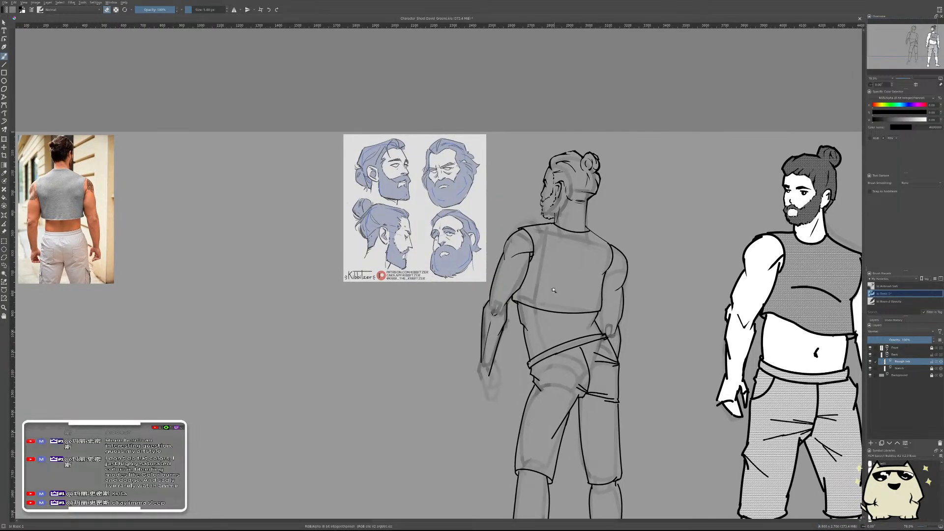
{"action": "scroll", "coordinate": [603, 252], "scroll_direction": "down", "scroll_amount": 4}
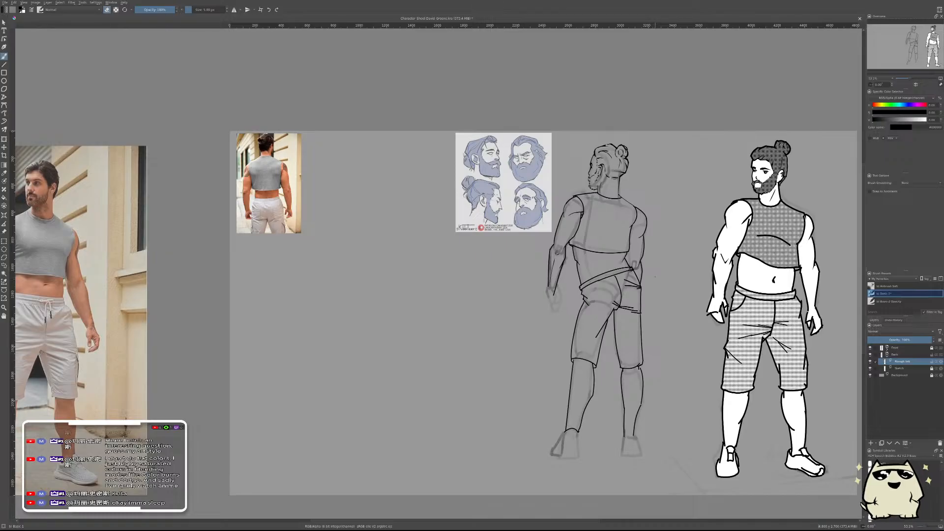
- Erase the back figure's waist contour between the cropped shirt's hem and the waistband on the lowered-arm side nearest the head references
{"action": "scroll", "coordinate": [587, 260], "scroll_direction": "up", "scroll_amount": 6}
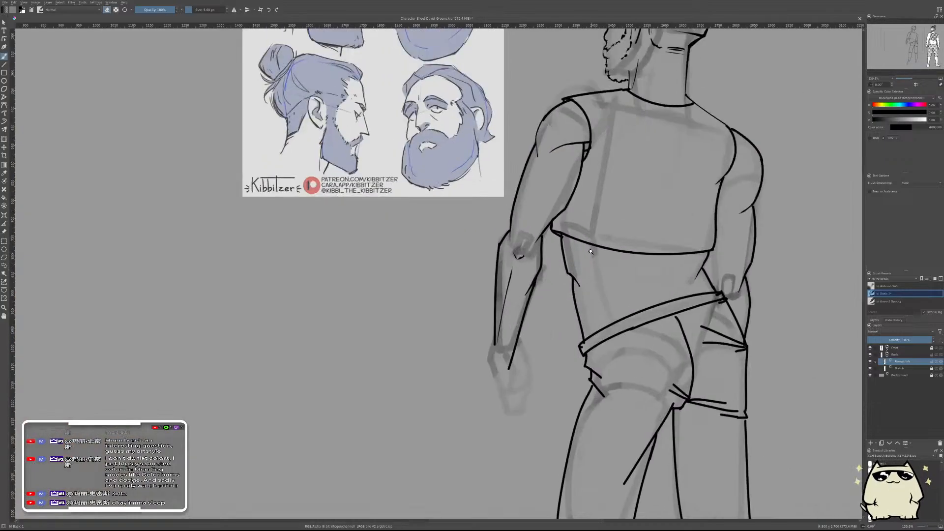
{"action": "left_click_drag", "start_coordinate": [546, 275], "coordinate": [560, 328]}
{"action": "key", "text": "e"}
{"action": "mouse_move", "coordinate": [551, 281]}
{"action": "left_mouse_down"}
{"action": "mouse_move", "coordinate": [557, 321]}
{"action": "mouse_move", "coordinate": [525, 226]}
{"action": "mouse_move", "coordinate": [535, 286]}
{"action": "mouse_move", "coordinate": [529, 246]}
{"action": "left_mouse_up"}
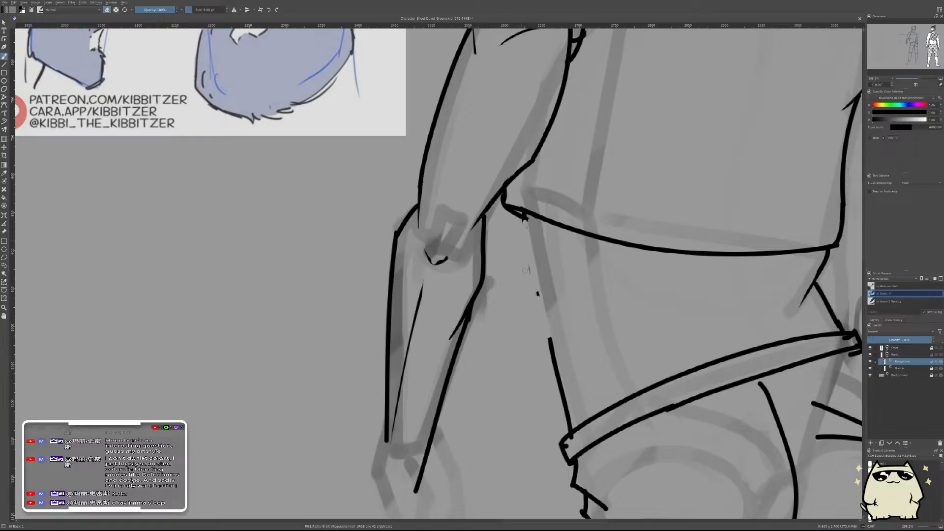
{"action": "mouse_move", "coordinate": [549, 344]}
{"action": "left_mouse_down"}
{"action": "mouse_move", "coordinate": [565, 412]}
{"action": "mouse_move", "coordinate": [551, 315]}
{"action": "left_mouse_up"}
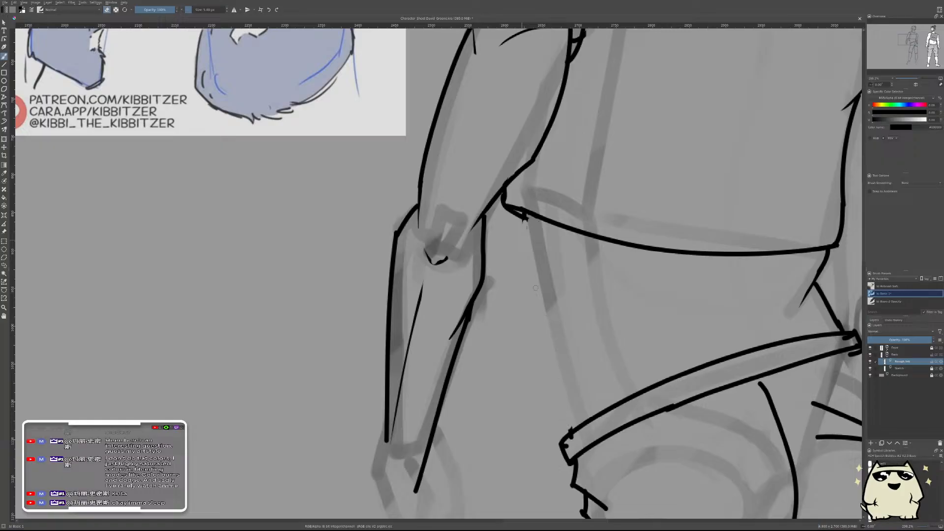
- Ink a new waist contour as one smooth outward-bulging curve from the cropped shirt's hem to the waistband's end
{"action": "left_click_drag", "start_coordinate": [524, 214], "coordinate": [538, 410]}
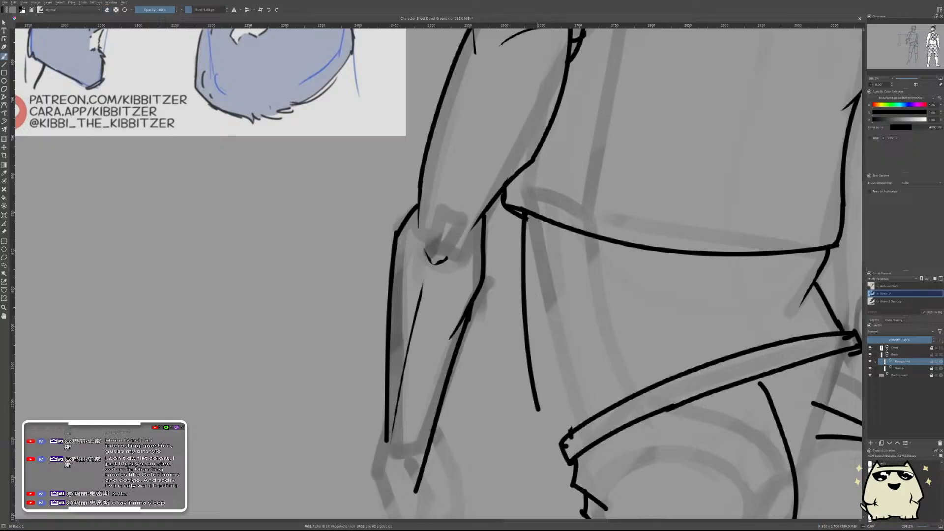
{"action": "key", "text": "ctrl+z"}
{"action": "mouse_move", "coordinate": [525, 215]}
{"action": "left_mouse_down"}
{"action": "mouse_move", "coordinate": [546, 409]}
{"action": "mouse_move", "coordinate": [570, 433]}
{"action": "left_mouse_up"}
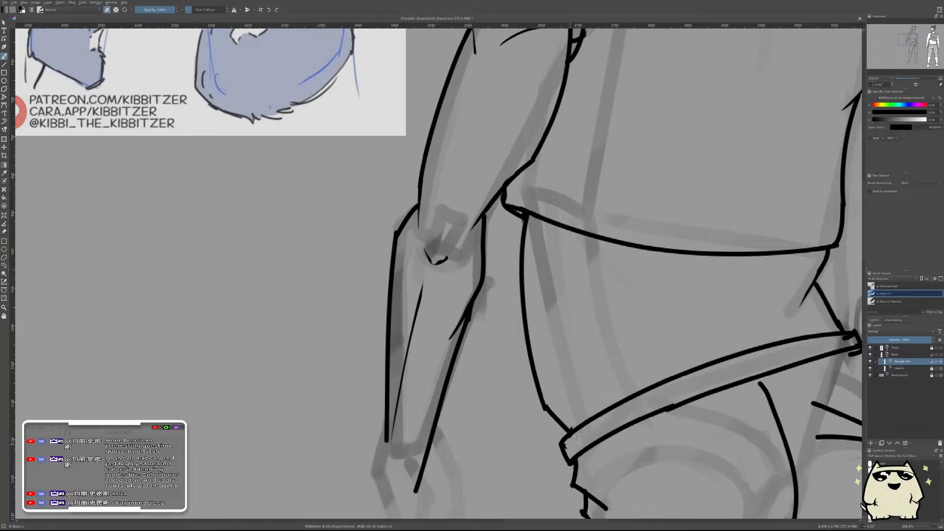
{"action": "scroll", "coordinate": [574, 436], "scroll_direction": "down", "scroll_amount": 5}
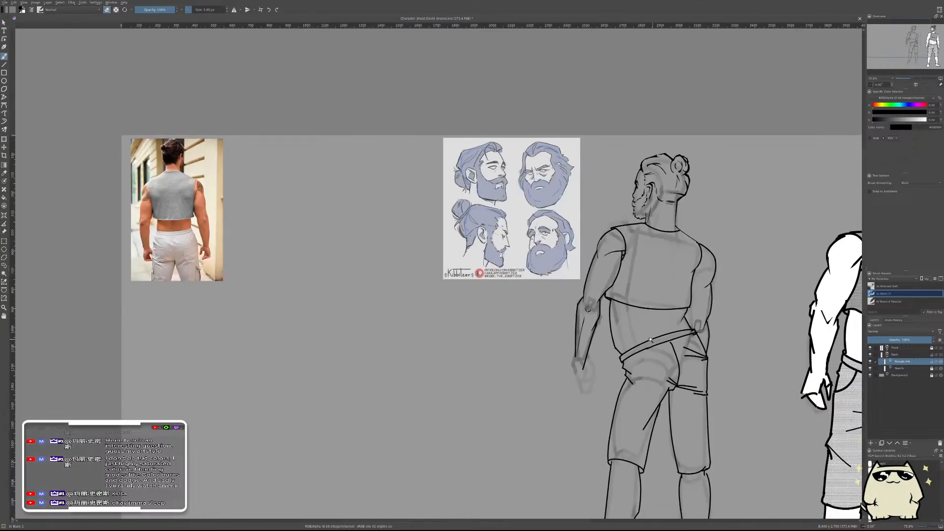
{"action": "scroll", "coordinate": [646, 341], "scroll_direction": "up", "scroll_amount": 6}
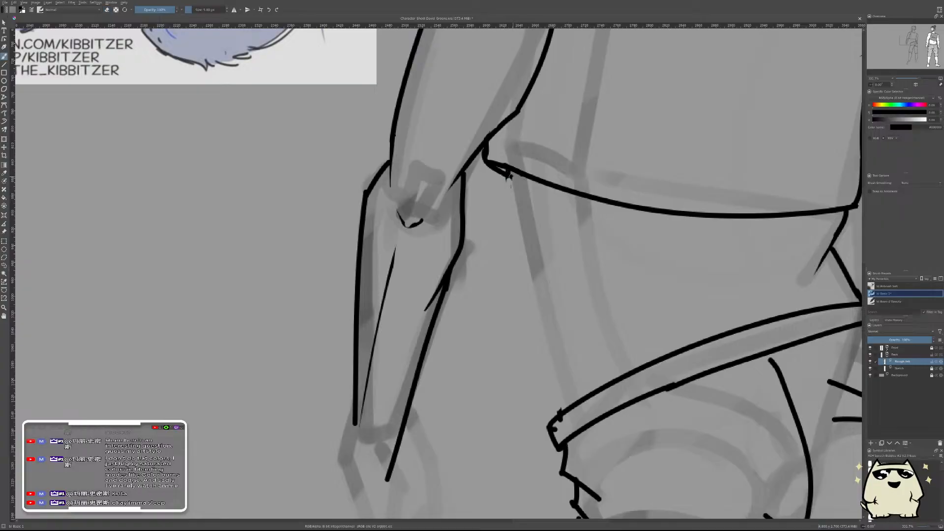
{"action": "mouse_move", "coordinate": [512, 168]}
{"action": "left_mouse_down"}
{"action": "mouse_move", "coordinate": [511, 314]}
{"action": "mouse_move", "coordinate": [554, 426]}
{"action": "left_mouse_up"}
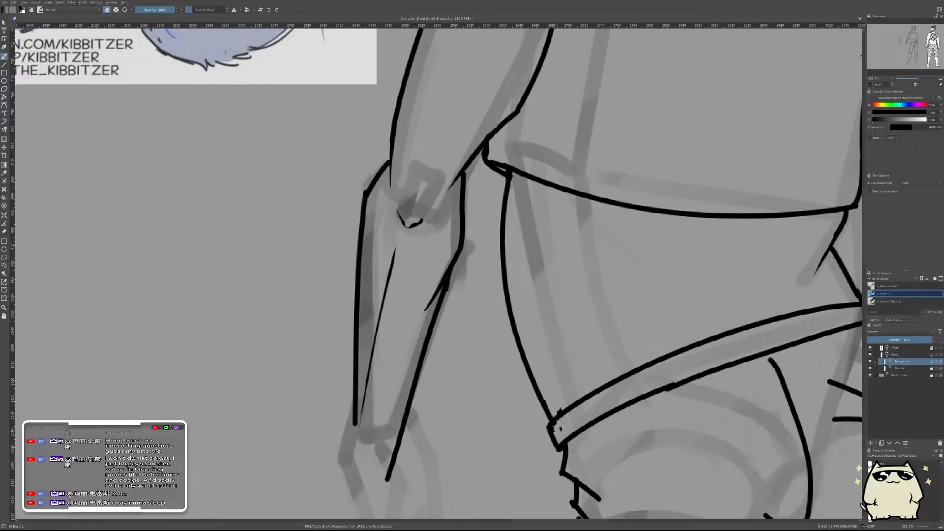
- Examine the redrawn waist, waistband and upper body in normal and mirrored view against the front figure
{"action": "scroll", "coordinate": [437, 271], "scroll_direction": "down", "scroll_amount": 5}
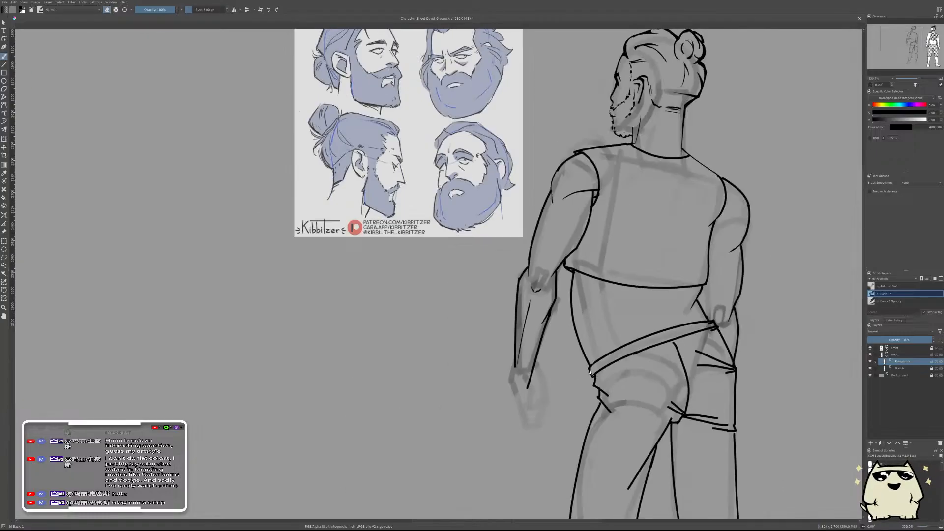
{"action": "scroll", "coordinate": [438, 270], "scroll_direction": "down", "scroll_amount": 1}
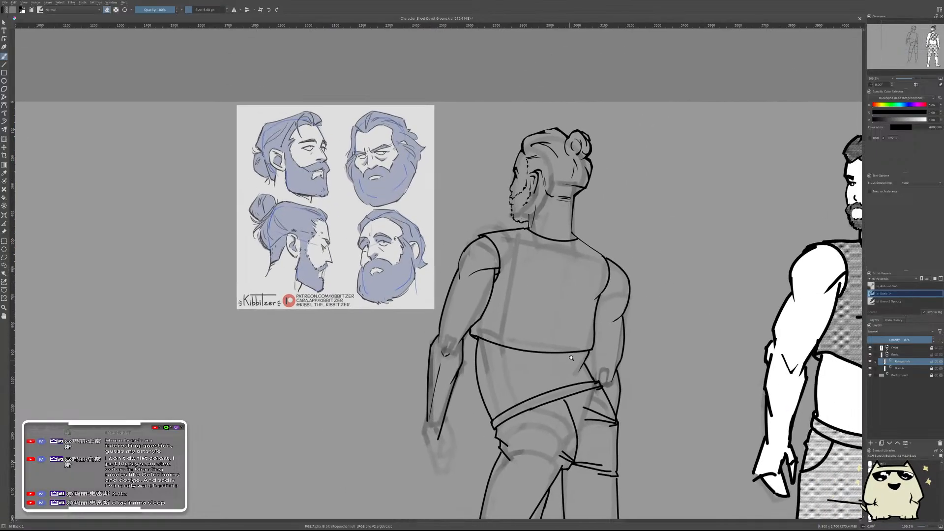
{"action": "scroll", "coordinate": [575, 361], "scroll_direction": "down", "scroll_amount": 3}
{"action": "scroll", "coordinate": [583, 361], "scroll_direction": "up", "scroll_amount": 8}
{"action": "scroll", "coordinate": [582, 361], "scroll_direction": "down", "scroll_amount": 3}
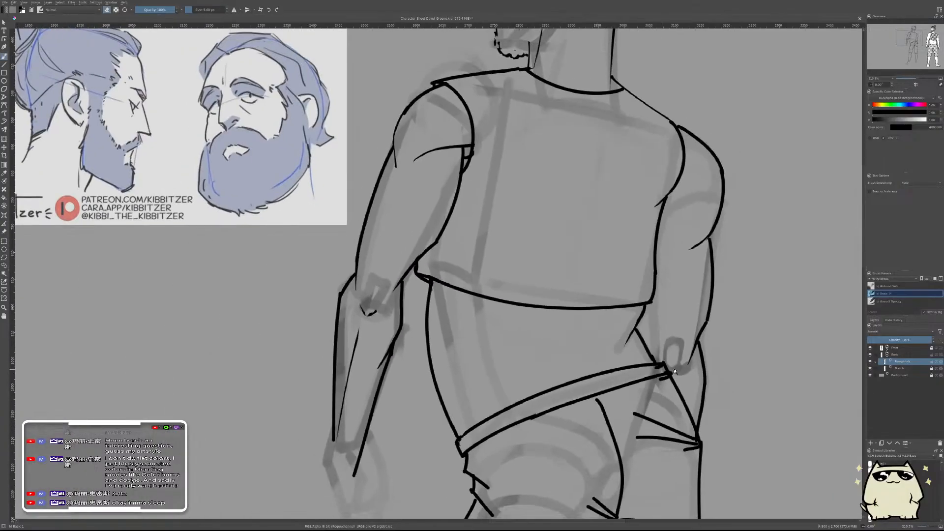
{"action": "scroll", "coordinate": [653, 374], "scroll_direction": "up", "scroll_amount": 5}
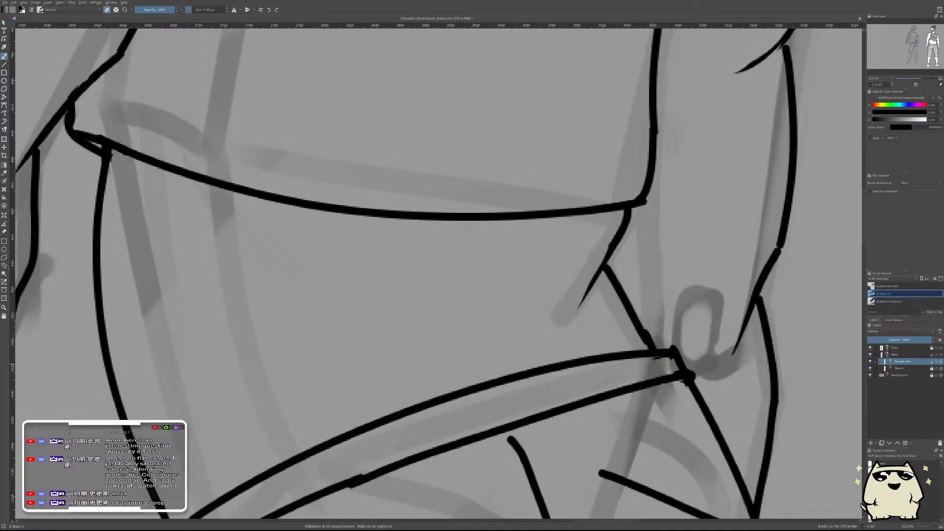
{"action": "scroll", "coordinate": [655, 358], "scroll_direction": "down", "scroll_amount": 8}
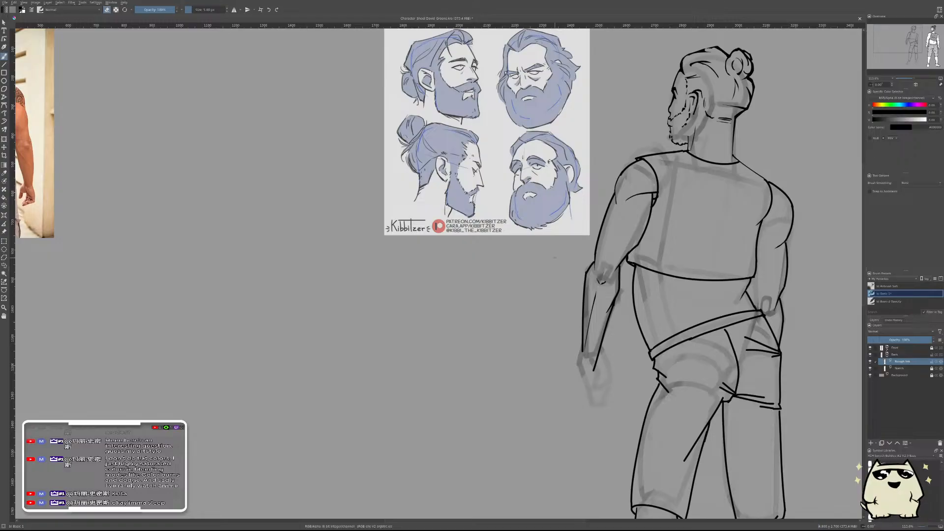
{"action": "key", "text": "m"}
{"action": "left_click_drag", "start_coordinate": [381, 189], "coordinate": [634, 337]}
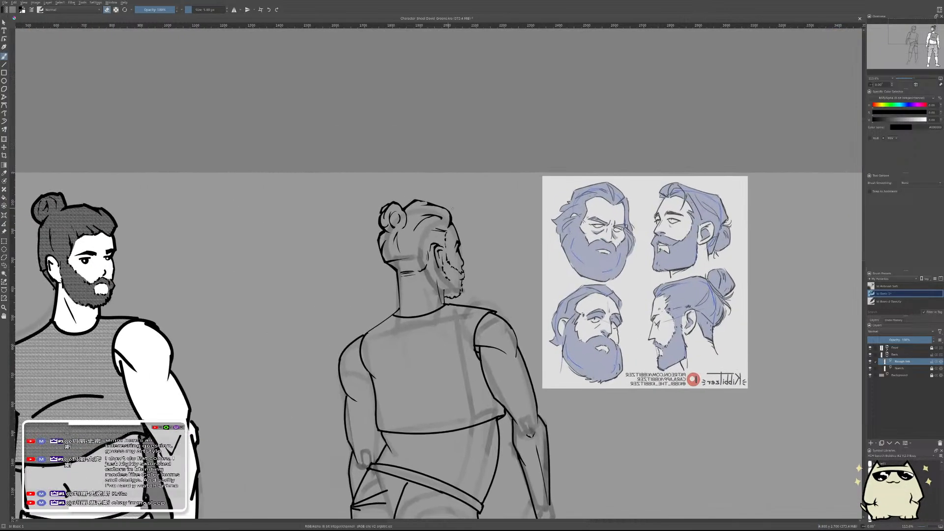
{"action": "scroll", "coordinate": [464, 254], "scroll_direction": "down", "scroll_amount": 5}
{"action": "scroll", "coordinate": [464, 254], "scroll_direction": "up", "scroll_amount": 5}
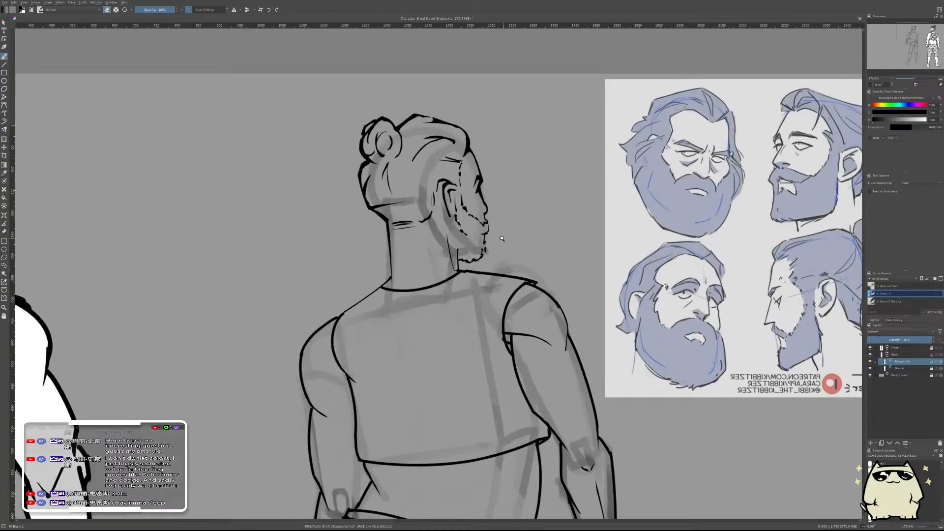
{"action": "scroll", "coordinate": [465, 254], "scroll_direction": "down", "scroll_amount": 3}
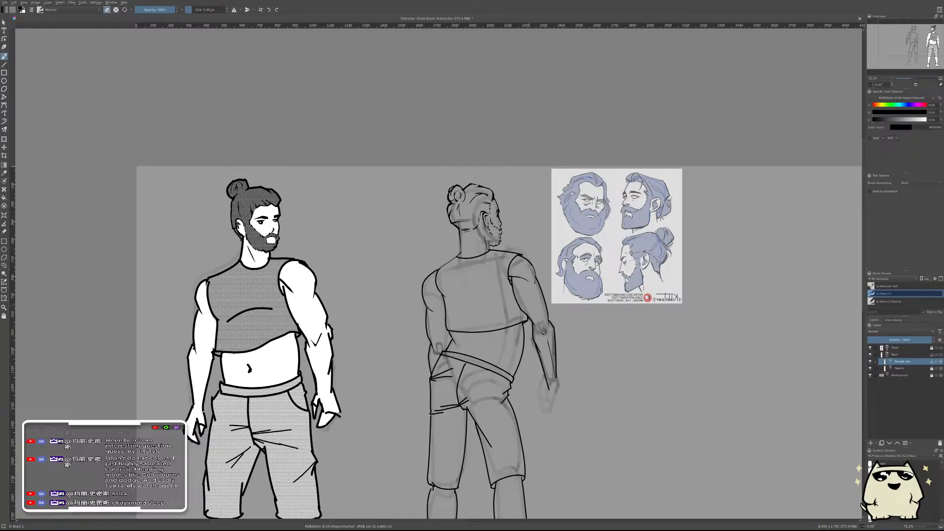
- Erase the end of the shoulder line where it overlaps the base of the neck above the shirt's collar
{"action": "mouse_move", "coordinate": [461, 290]}
{"action": "left_mouse_down"}
{"action": "mouse_move", "coordinate": [447, 170]}
{"action": "mouse_move", "coordinate": [552, 280]}
{"action": "mouse_move", "coordinate": [552, 209]}
{"action": "left_mouse_up"}
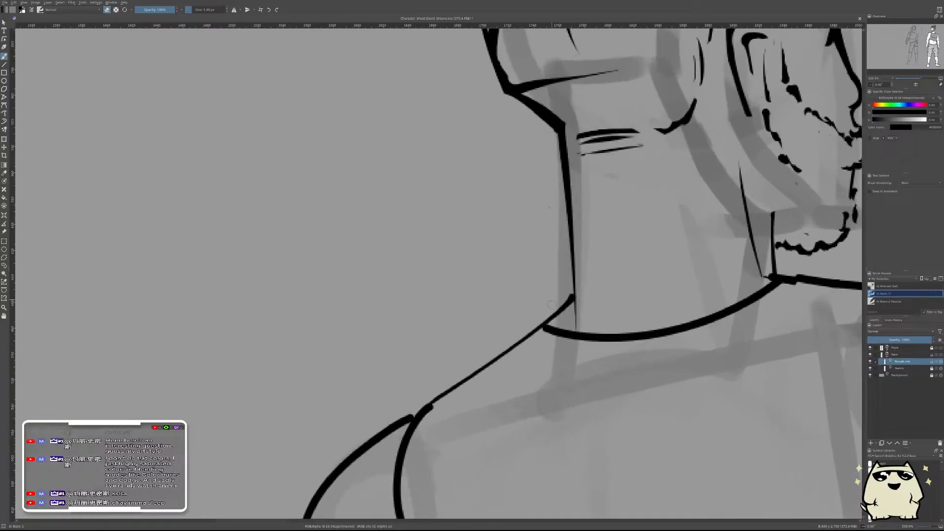
{"action": "key", "text": "e"}
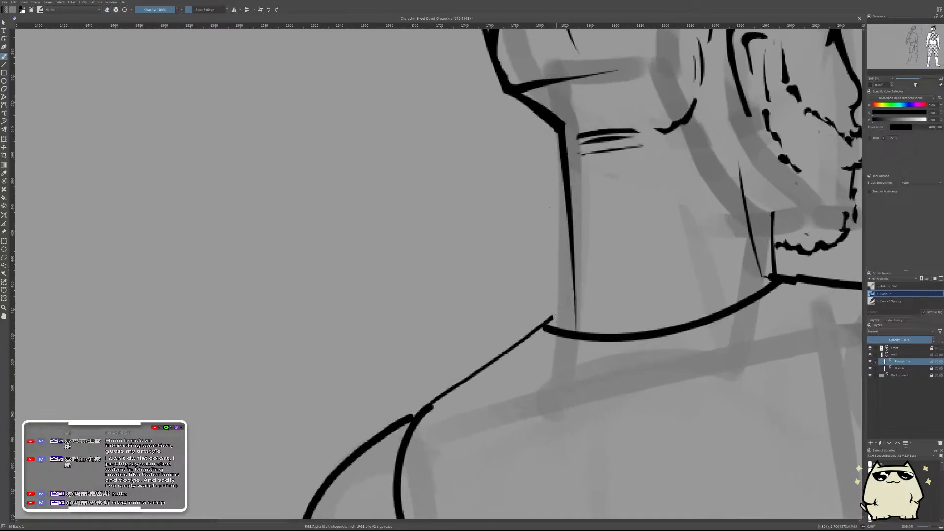
{"action": "left_click_drag", "start_coordinate": [547, 324], "coordinate": [576, 315]}
{"action": "key", "text": "ctrl+z"}
{"action": "key", "text": "e"}
{"action": "scroll", "coordinate": [549, 207], "scroll_direction": "down", "scroll_amount": 6}
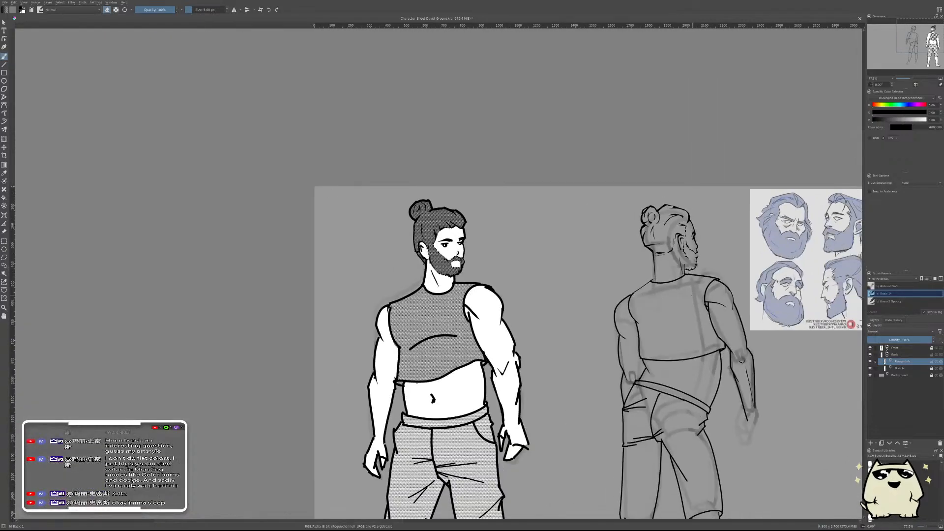
- Unmirror the view and ink the angled leg's shoe sole as a heel band with a narrow strip tapering toward the toe
{"action": "scroll", "coordinate": [638, 305], "scroll_direction": "up", "scroll_amount": 4}
{"action": "scroll", "coordinate": [635, 313], "scroll_direction": "down", "scroll_amount": 4}
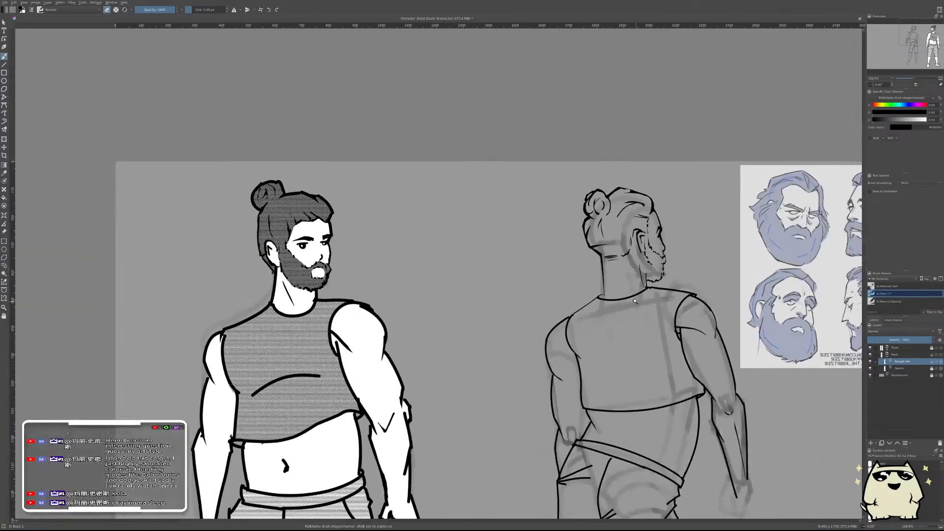
{"action": "key", "text": "m"}
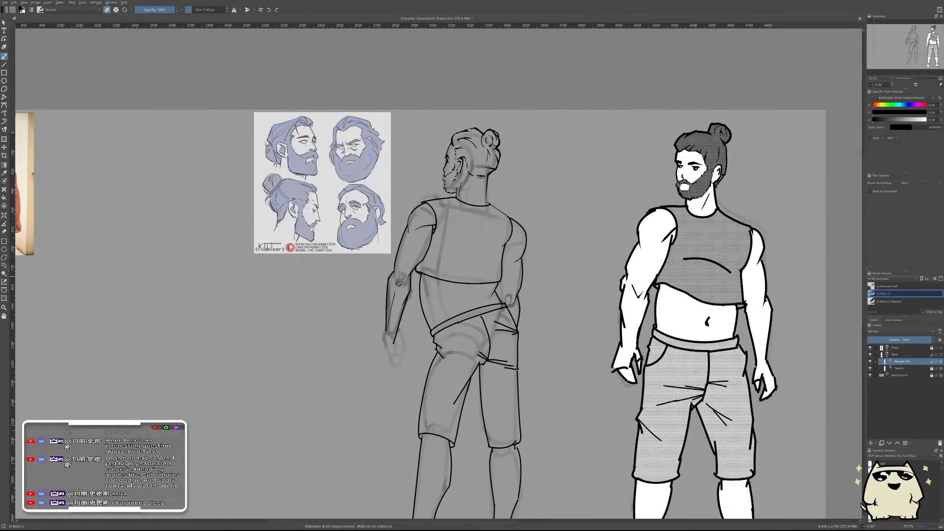
{"action": "scroll", "coordinate": [437, 315], "scroll_direction": "down", "scroll_amount": 2}
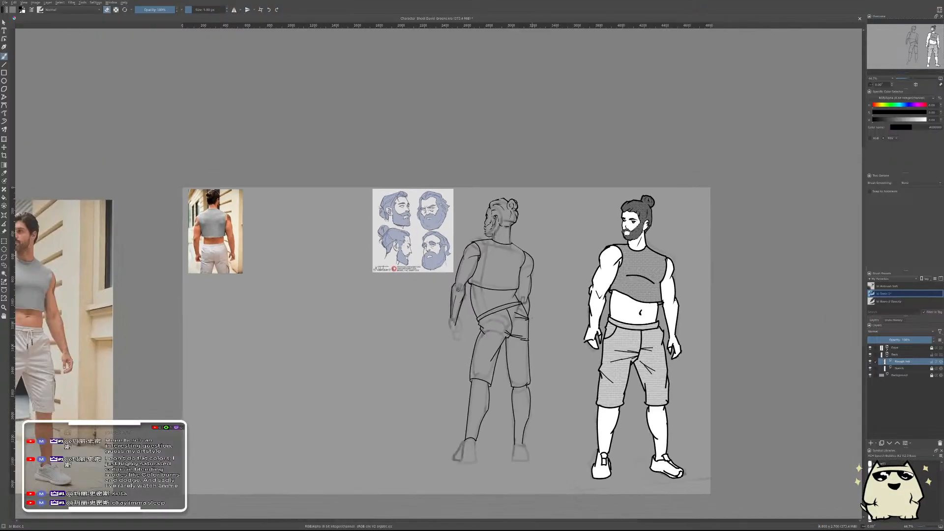
{"action": "scroll", "coordinate": [514, 409], "scroll_direction": "up", "scroll_amount": 8}
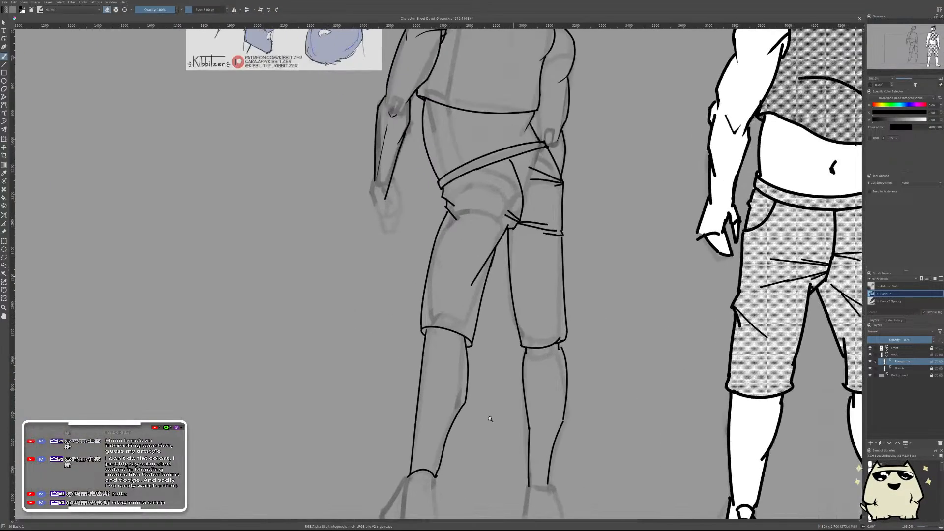
{"action": "scroll", "coordinate": [555, 288], "scroll_direction": "up", "scroll_amount": 2}
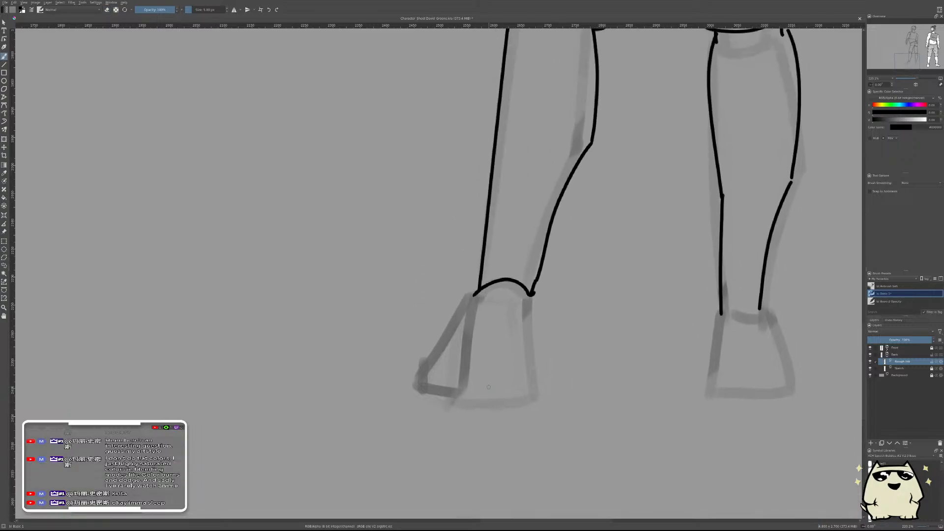
{"action": "mouse_move", "coordinate": [467, 386]}
{"action": "left_mouse_down"}
{"action": "mouse_move", "coordinate": [528, 381]}
{"action": "mouse_move", "coordinate": [537, 400]}
{"action": "left_mouse_up"}
{"action": "mouse_move", "coordinate": [466, 385]}
{"action": "left_mouse_down"}
{"action": "mouse_move", "coordinate": [459, 401]}
{"action": "mouse_move", "coordinate": [526, 401]}
{"action": "left_mouse_up"}
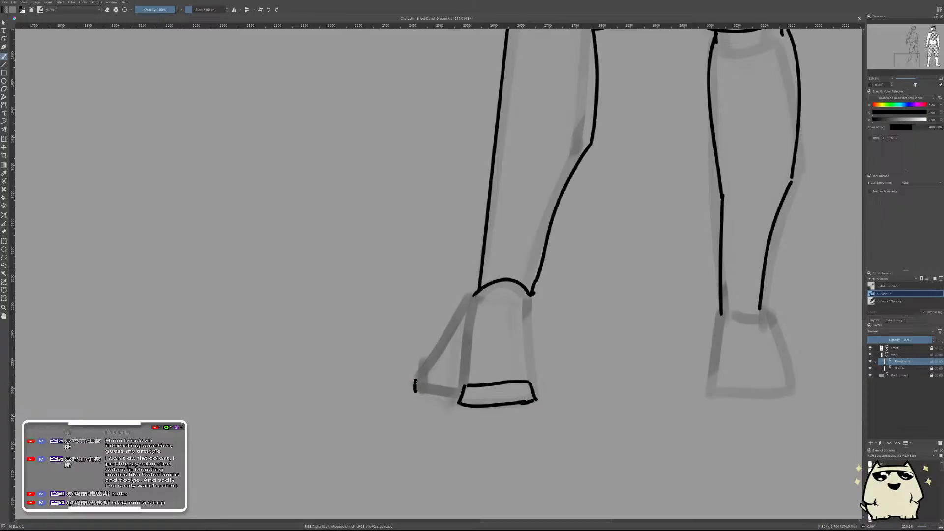
{"action": "mouse_move", "coordinate": [415, 381]}
{"action": "left_mouse_down"}
{"action": "mouse_move", "coordinate": [464, 384]}
{"action": "mouse_move", "coordinate": [440, 392]}
{"action": "mouse_move", "coordinate": [459, 403]}
{"action": "left_mouse_up"}
- Ink the straight leg's shoe sole as a flat band with slanted ends along the base of the sketched shoe
{"action": "mouse_move", "coordinate": [724, 387]}
{"action": "left_mouse_down"}
{"action": "mouse_move", "coordinate": [513, 396]}
{"action": "mouse_move", "coordinate": [585, 396]}
{"action": "left_mouse_up"}
{"action": "left_click_drag", "start_coordinate": [502, 383], "coordinate": [589, 388]}
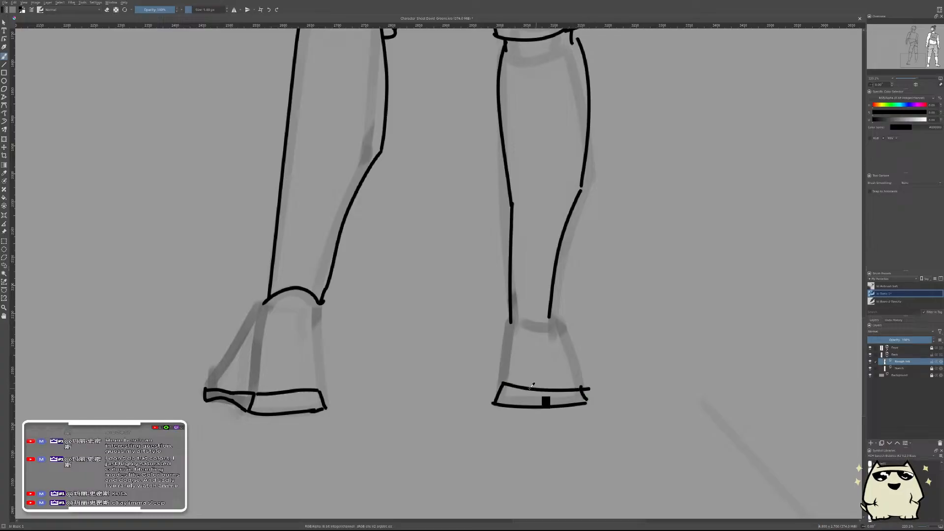
{"action": "key", "text": "ctrl+z"}
{"action": "left_click_drag", "start_coordinate": [502, 382], "coordinate": [582, 386]}
- Ink the straight leg's arched shoe collar and both flaring sides of the shoe down to the sole
{"action": "left_click_drag", "start_coordinate": [512, 321], "coordinate": [548, 320]}
{"action": "key", "text": "ctrl+z"}
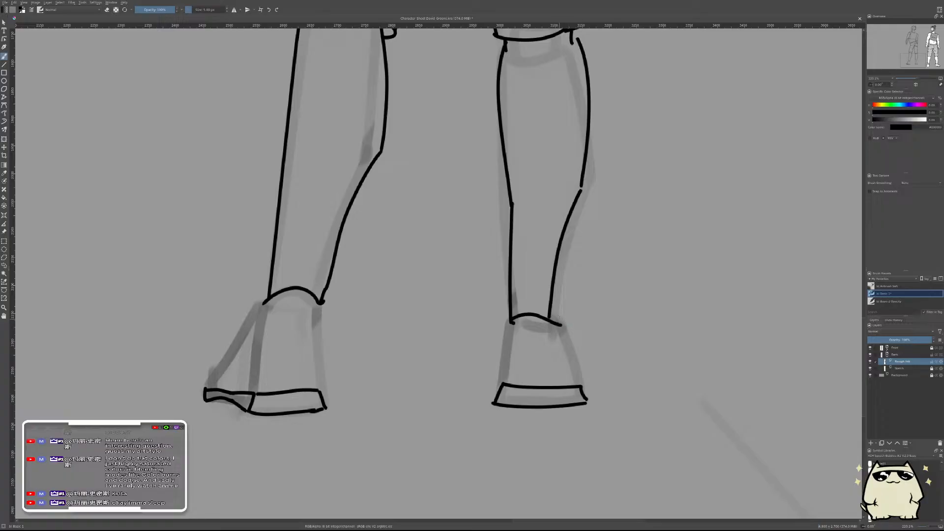
{"action": "left_click_drag", "start_coordinate": [552, 314], "coordinate": [577, 367]}
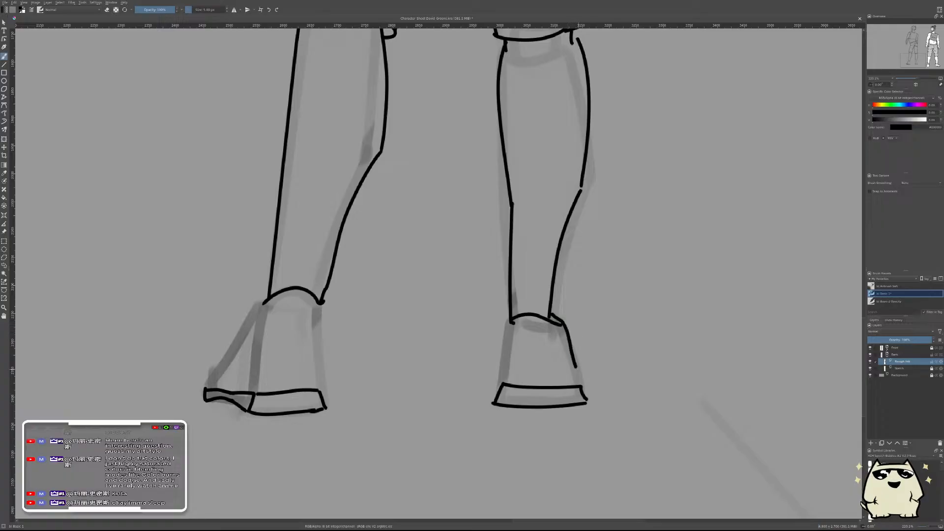
{"action": "key", "text": "ctrl+z"}
{"action": "left_click_drag", "start_coordinate": [565, 322], "coordinate": [583, 393]}
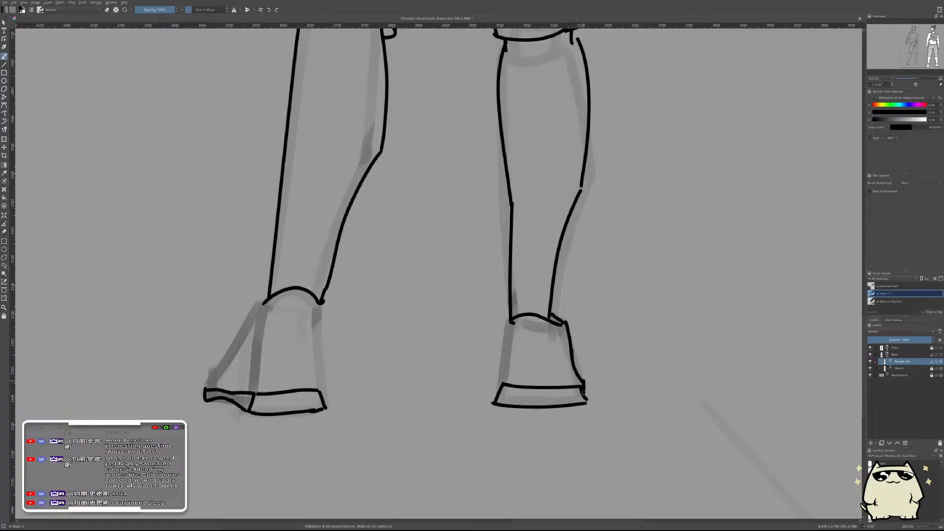
{"action": "left_click_drag", "start_coordinate": [512, 325], "coordinate": [499, 382]}
{"action": "scroll", "coordinate": [555, 363], "scroll_direction": "down", "scroll_amount": 6}
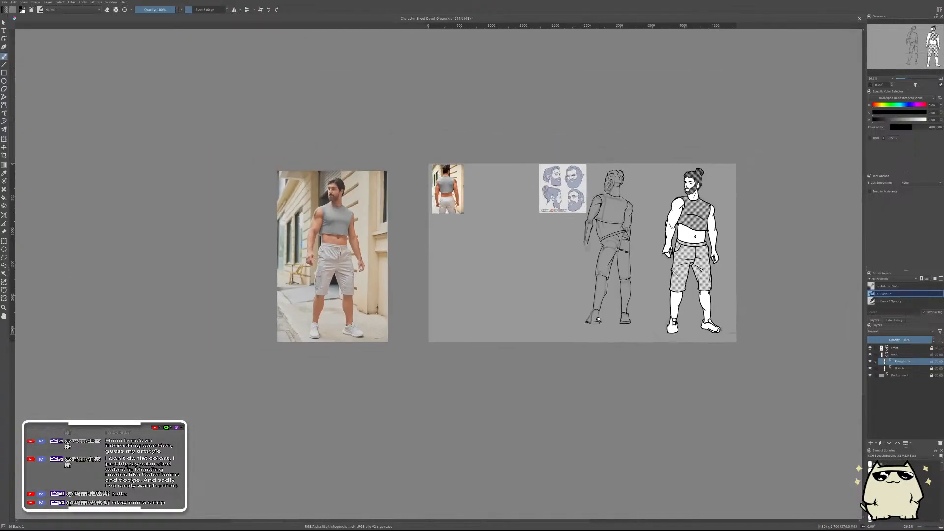
{"action": "scroll", "coordinate": [571, 282], "scroll_direction": "up", "scroll_amount": 4}
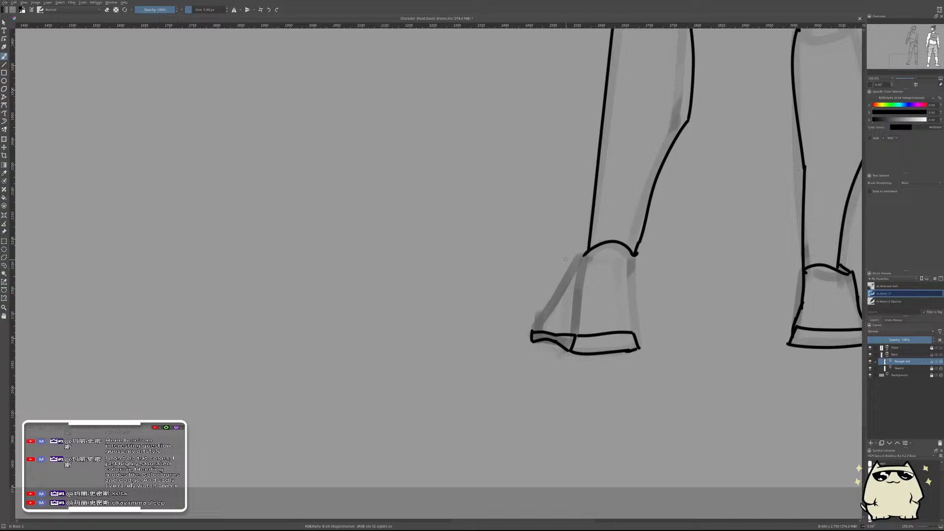
- Ink the angled leg's shoe with a pointed ankle flap, a flaring heel side and a front edge sloping toward the toe
{"action": "mouse_move", "coordinate": [589, 232]}
{"action": "left_mouse_down"}
{"action": "mouse_move", "coordinate": [569, 256]}
{"action": "mouse_move", "coordinate": [584, 254]}
{"action": "mouse_move", "coordinate": [565, 271]}
{"action": "left_mouse_up"}
{"action": "left_click_drag", "start_coordinate": [636, 255], "coordinate": [641, 311]}
{"action": "key", "text": "ctrl+z"}
{"action": "mouse_move", "coordinate": [636, 253]}
{"action": "left_mouse_down"}
{"action": "mouse_move", "coordinate": [645, 270]}
{"action": "mouse_move", "coordinate": [638, 343]}
{"action": "left_mouse_up"}
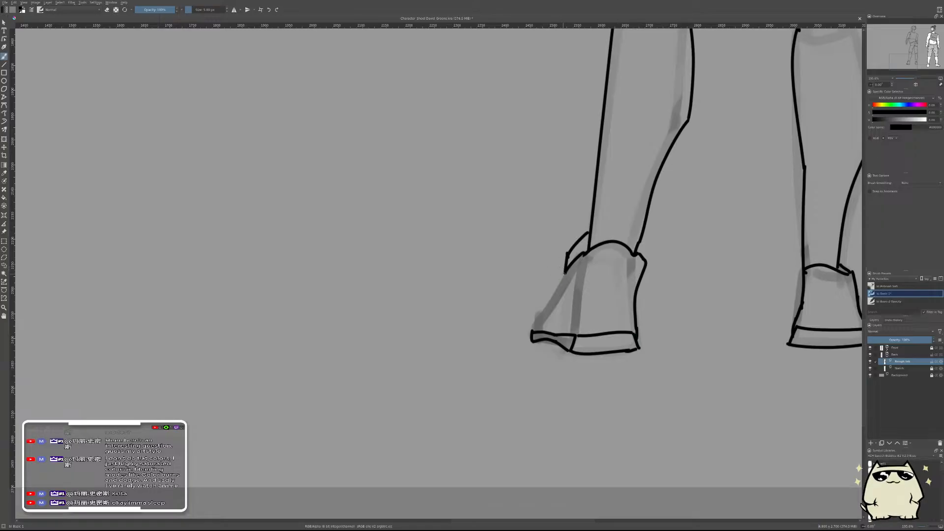
{"action": "left_click_drag", "start_coordinate": [564, 272], "coordinate": [540, 318]}
{"action": "scroll", "coordinate": [688, 286], "scroll_direction": "down", "scroll_amount": 6}
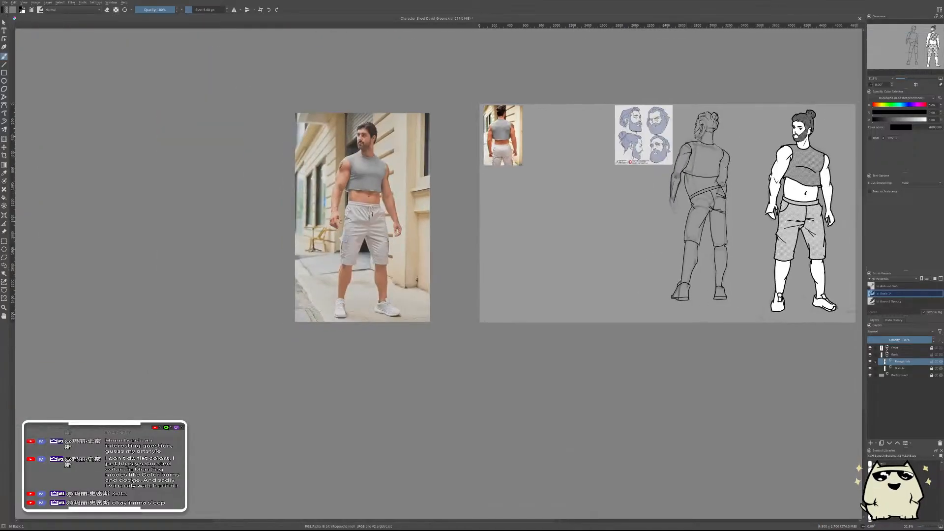
- Mirror the view and examine the back-view line art's proportions beside the finished front view, from the whole figure to waist and forearm
{"action": "scroll", "coordinate": [635, 248], "scroll_direction": "up", "scroll_amount": 3}
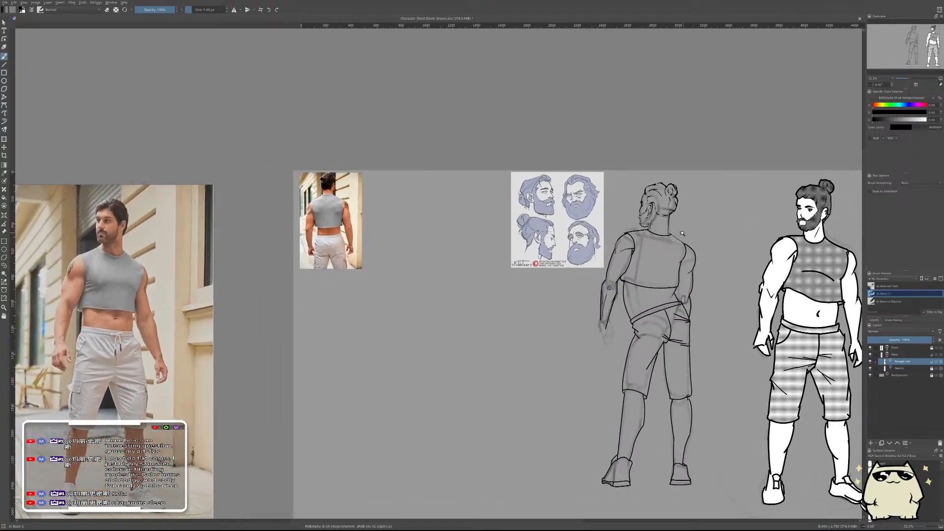
{"action": "scroll", "coordinate": [704, 250], "scroll_direction": "up", "scroll_amount": 5}
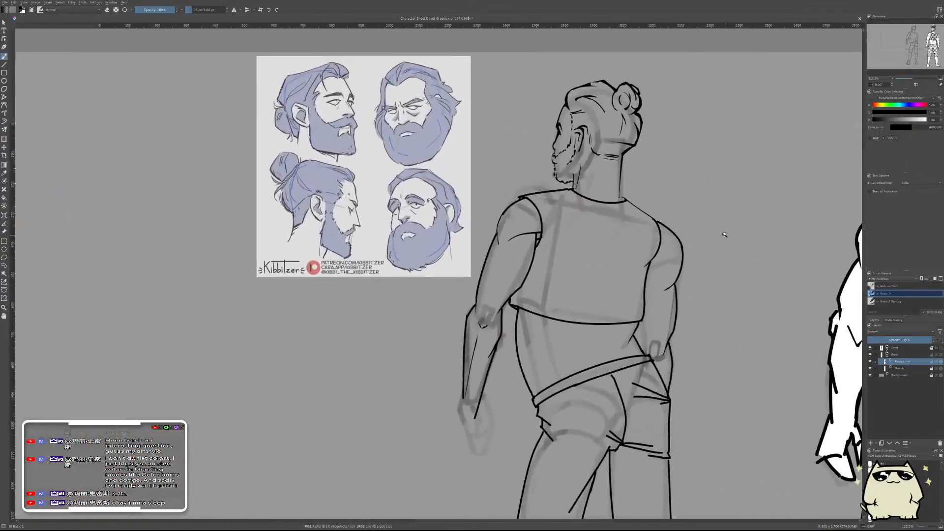
{"action": "scroll", "coordinate": [721, 234], "scroll_direction": "down", "scroll_amount": 2}
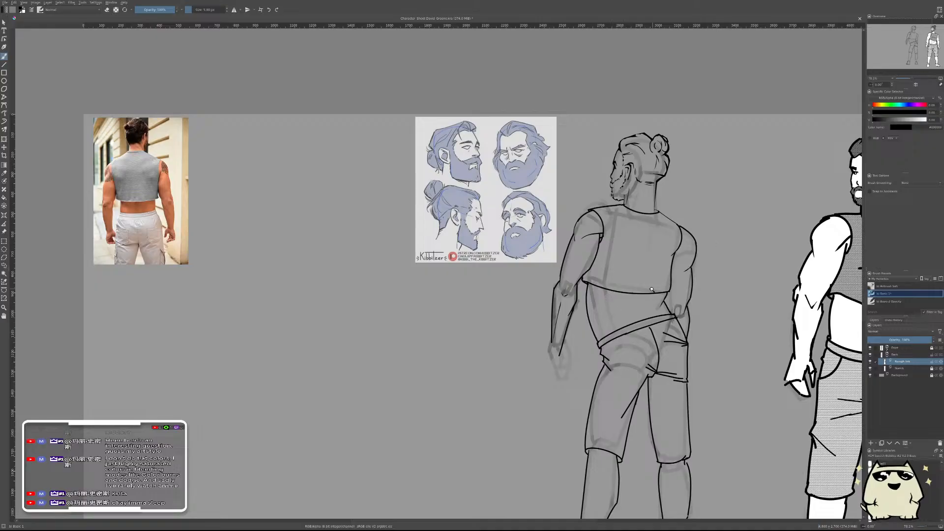
{"action": "scroll", "coordinate": [651, 290], "scroll_direction": "down", "scroll_amount": 2}
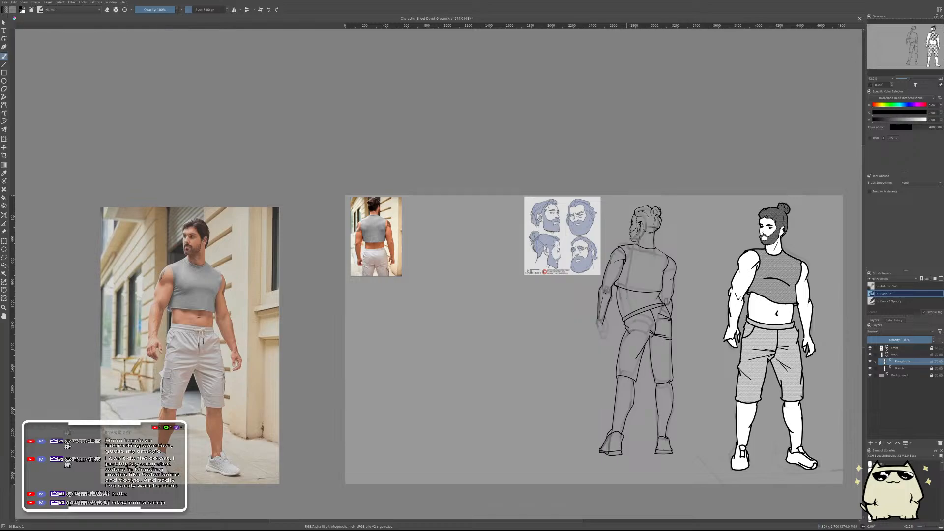
{"action": "key", "text": "m"}
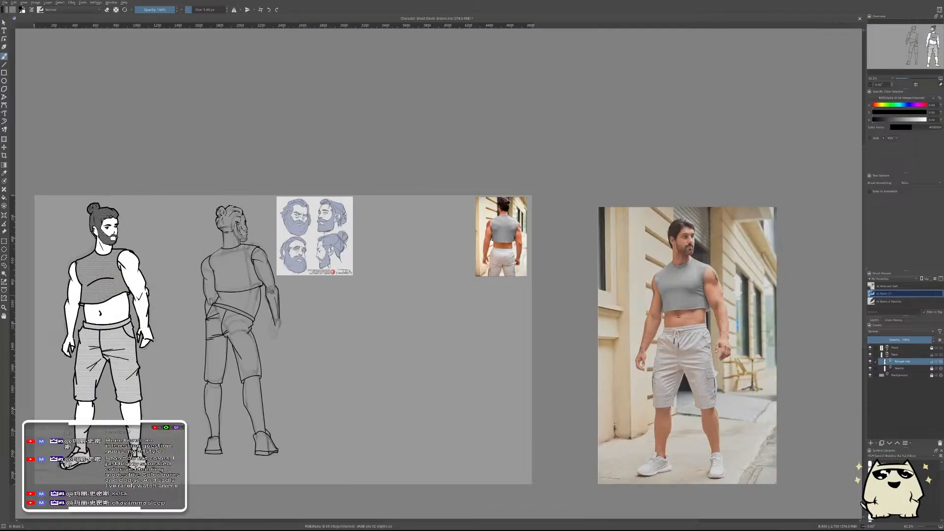
{"action": "left_click_drag", "start_coordinate": [453, 279], "coordinate": [710, 274]}
{"action": "scroll", "coordinate": [494, 266], "scroll_direction": "up", "scroll_amount": 3}
{"action": "scroll", "coordinate": [532, 266], "scroll_direction": "down", "scroll_amount": 3}
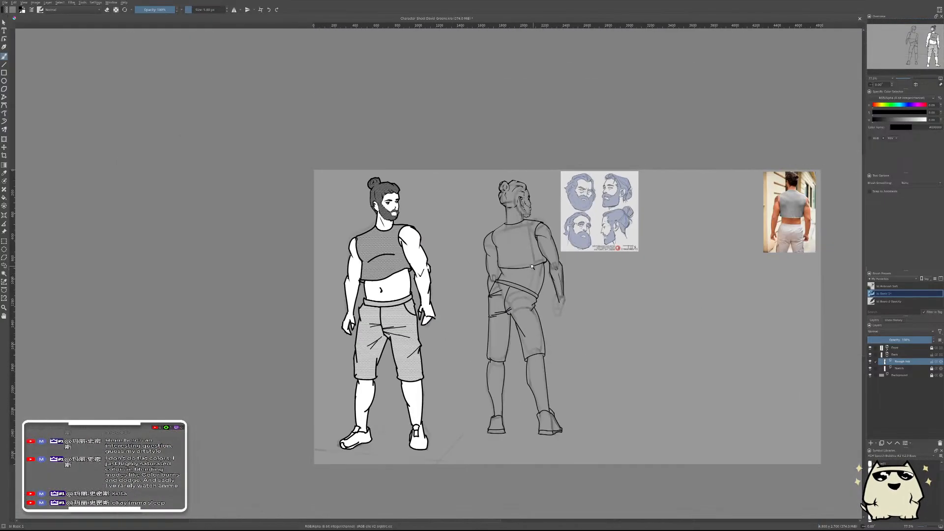
{"action": "scroll", "coordinate": [531, 266], "scroll_direction": "up", "scroll_amount": 2}
{"action": "scroll", "coordinate": [545, 258], "scroll_direction": "down", "scroll_amount": 2}
{"action": "scroll", "coordinate": [539, 278], "scroll_direction": "up", "scroll_amount": 3}
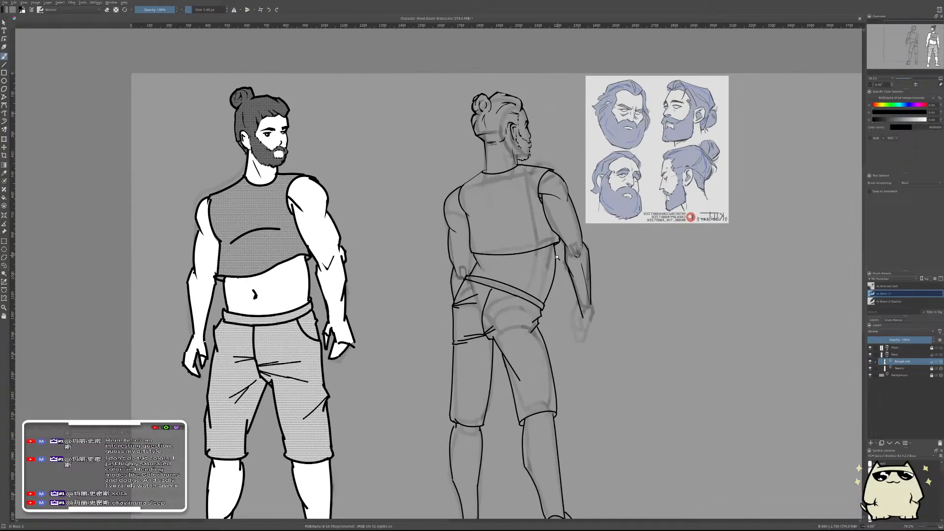
{"action": "scroll", "coordinate": [556, 257], "scroll_direction": "up", "scroll_amount": 4}
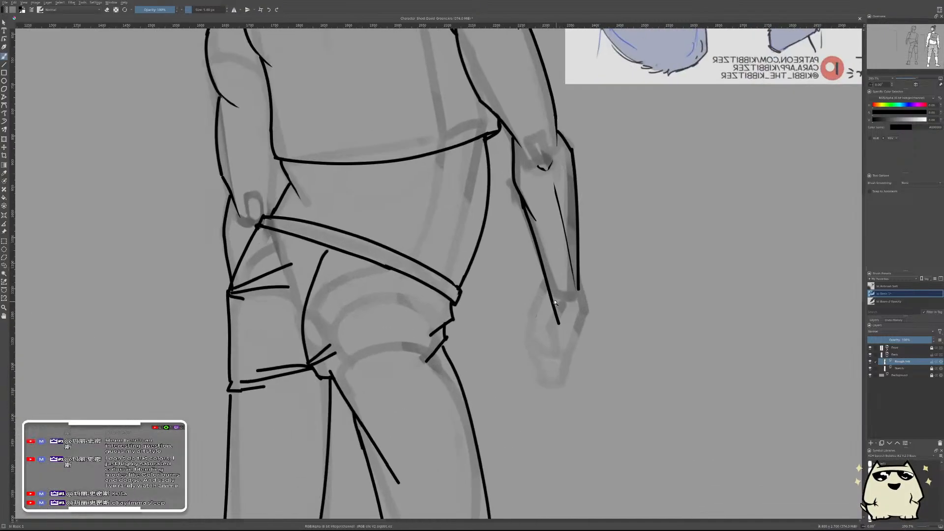
{"action": "scroll", "coordinate": [555, 303], "scroll_direction": "down", "scroll_amount": 3}
{"action": "scroll", "coordinate": [560, 307], "scroll_direction": "down", "scroll_amount": 2}
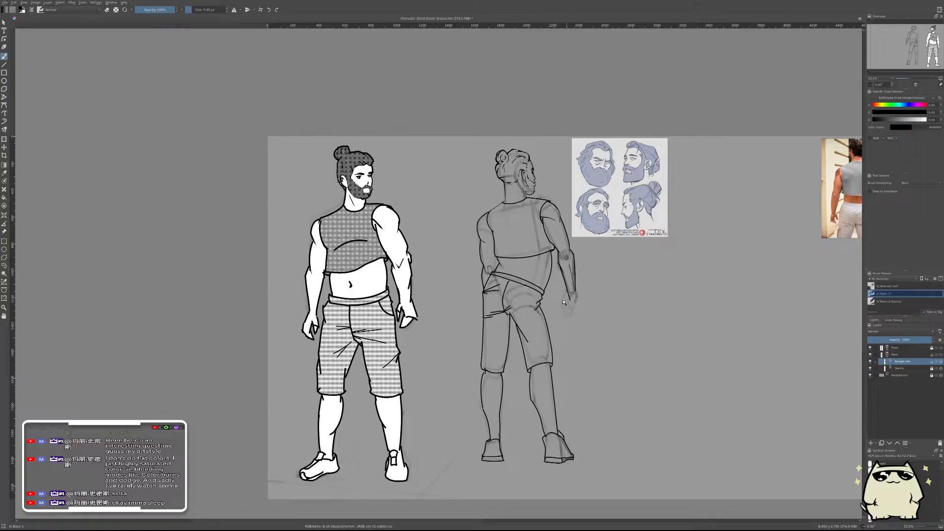
{"action": "scroll", "coordinate": [564, 302], "scroll_direction": "up", "scroll_amount": 6}
{"action": "scroll", "coordinate": [602, 219], "scroll_direction": "down", "scroll_amount": 4}
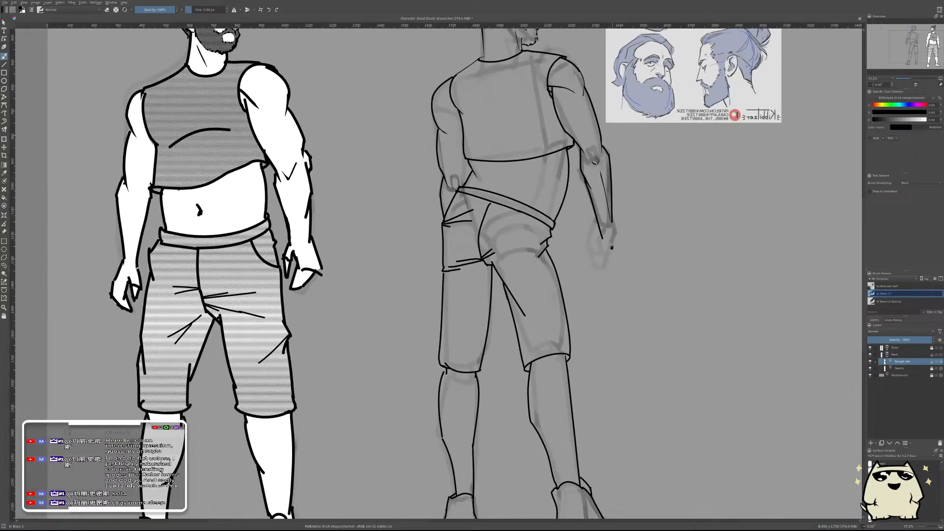
{"action": "scroll", "coordinate": [556, 222], "scroll_direction": "up", "scroll_amount": 5}
{"action": "scroll", "coordinate": [556, 221], "scroll_direction": "down", "scroll_amount": 4}
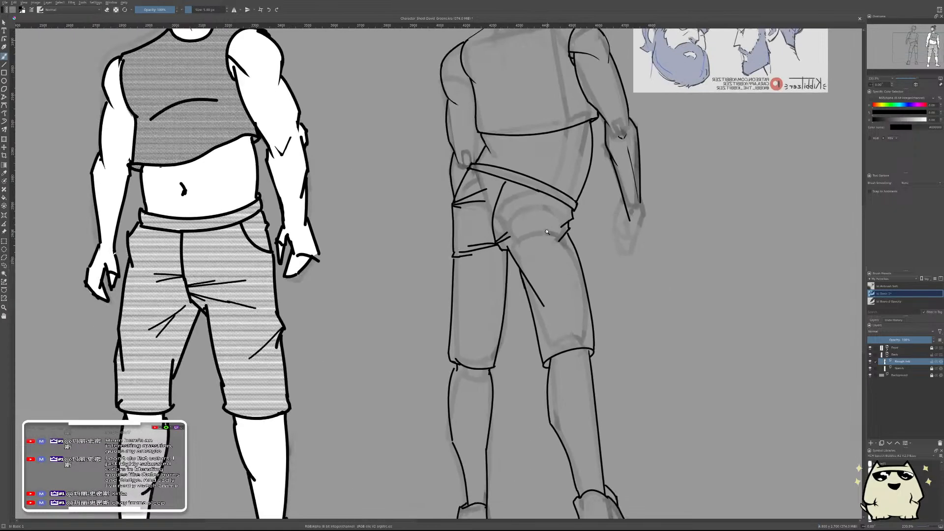
- Ink a pocket on the seat of the shorts, with a slanted edge from the waistband and a lower edge to the side folds
{"action": "scroll", "coordinate": [556, 221], "scroll_direction": "up", "scroll_amount": 3}
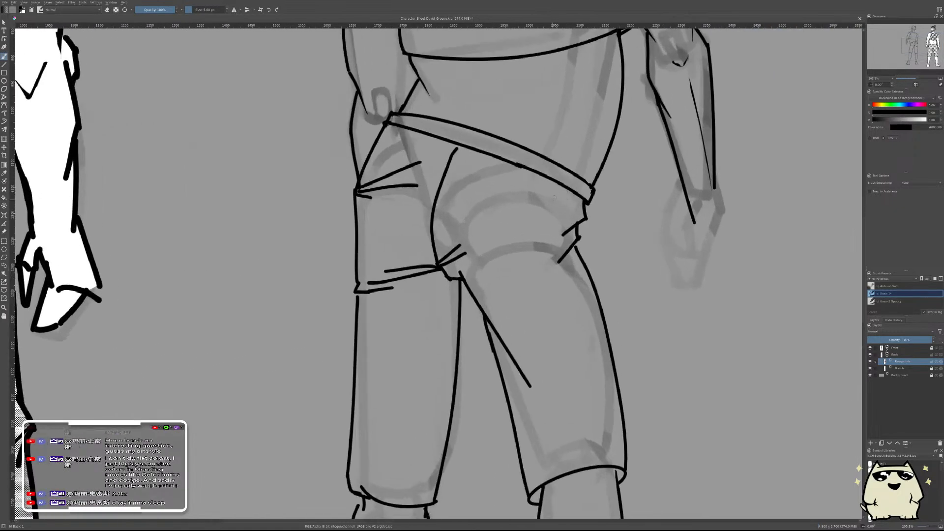
{"action": "left_click_drag", "start_coordinate": [564, 187], "coordinate": [532, 235]}
{"action": "key", "text": "ctrl+z"}
{"action": "left_click_drag", "start_coordinate": [562, 187], "coordinate": [536, 227]}
{"action": "key", "text": "ctrl+z"}
{"action": "left_click_drag", "start_coordinate": [556, 183], "coordinate": [539, 248]}
- Try an angled shoulder-blade crease on the shirt's back near the hanging arm, thinning its two strokes with the eraser
{"action": "scroll", "coordinate": [629, 197], "scroll_direction": "down", "scroll_amount": 4}
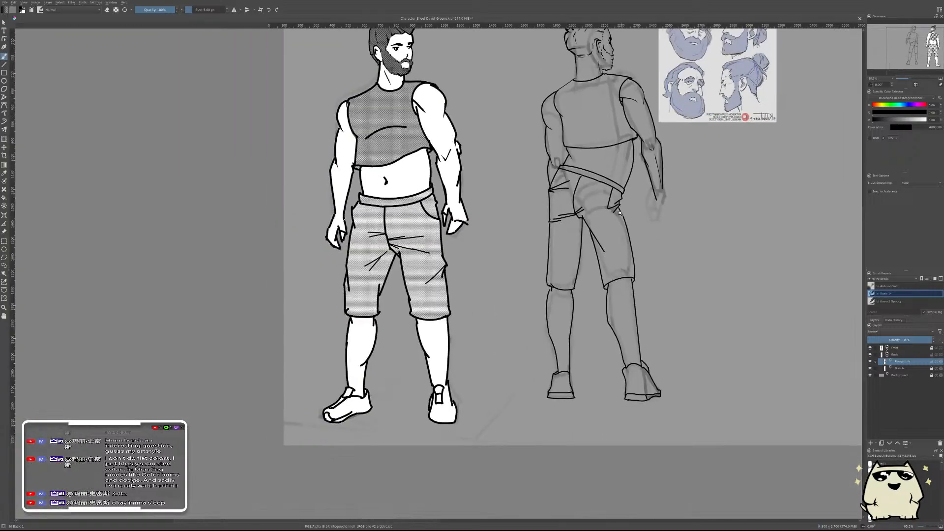
{"action": "scroll", "coordinate": [623, 208], "scroll_direction": "up", "scroll_amount": 5}
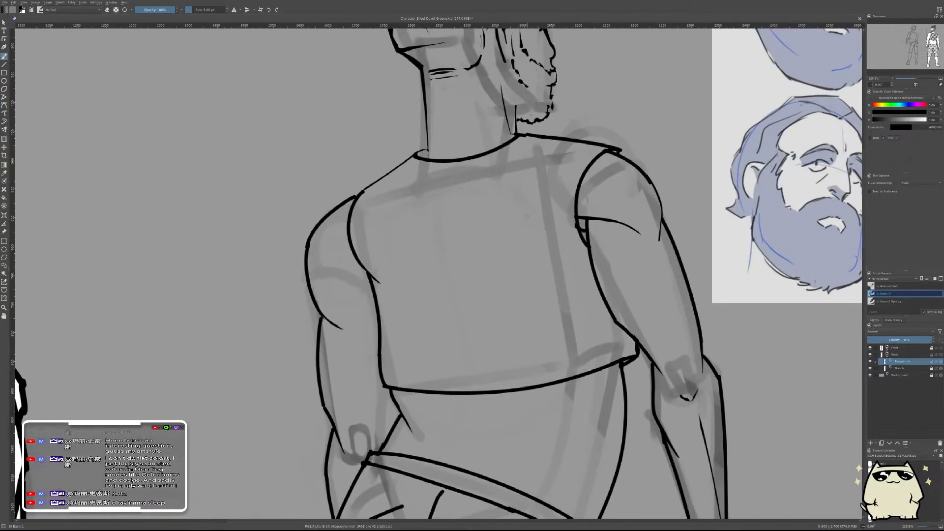
{"action": "left_click_drag", "start_coordinate": [526, 216], "coordinate": [506, 224]}
{"action": "key", "text": "ctrl+z"}
{"action": "mouse_move", "coordinate": [550, 203]}
{"action": "left_mouse_down"}
{"action": "mouse_move", "coordinate": [499, 227]}
{"action": "mouse_move", "coordinate": [511, 311]}
{"action": "left_mouse_up"}
{"action": "key", "text": "e"}
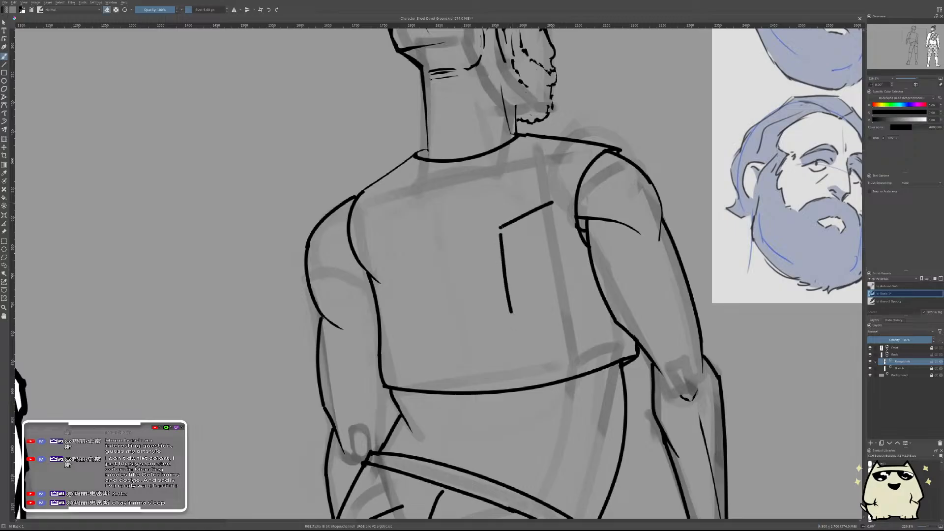
{"action": "left_click_drag", "start_coordinate": [500, 228], "coordinate": [551, 202]}
{"action": "key", "text": "ctrl+z"}
{"action": "left_click_drag", "start_coordinate": [500, 227], "coordinate": [550, 204]}
{"action": "left_click_drag", "start_coordinate": [500, 232], "coordinate": [511, 313]}
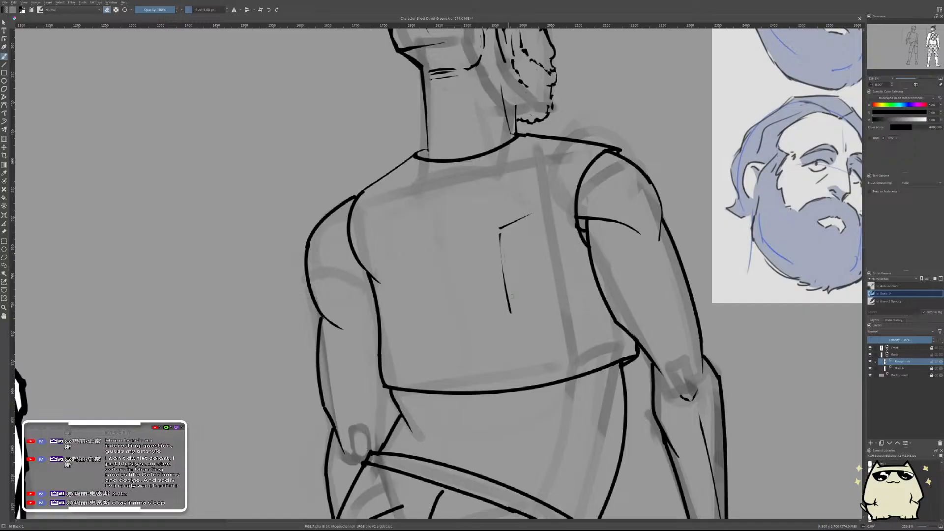
- Try a matching angled crease on the shirt's opposite shoulder blade and thin its strokes with the eraser
{"action": "key", "text": "e"}
{"action": "mouse_move", "coordinate": [377, 240]}
{"action": "left_mouse_down"}
{"action": "mouse_move", "coordinate": [432, 253]}
{"action": "mouse_move", "coordinate": [425, 318]}
{"action": "left_mouse_up"}
{"action": "key", "text": "e"}
{"action": "mouse_move", "coordinate": [376, 238]}
{"action": "left_mouse_down"}
{"action": "mouse_move", "coordinate": [441, 237]}
{"action": "mouse_move", "coordinate": [424, 319]}
{"action": "left_mouse_up"}
{"action": "left_click_drag", "start_coordinate": [425, 279], "coordinate": [423, 319]}
{"action": "left_click_drag", "start_coordinate": [387, 241], "coordinate": [408, 241]}
{"action": "scroll", "coordinate": [520, 250], "scroll_direction": "down", "scroll_amount": 5}
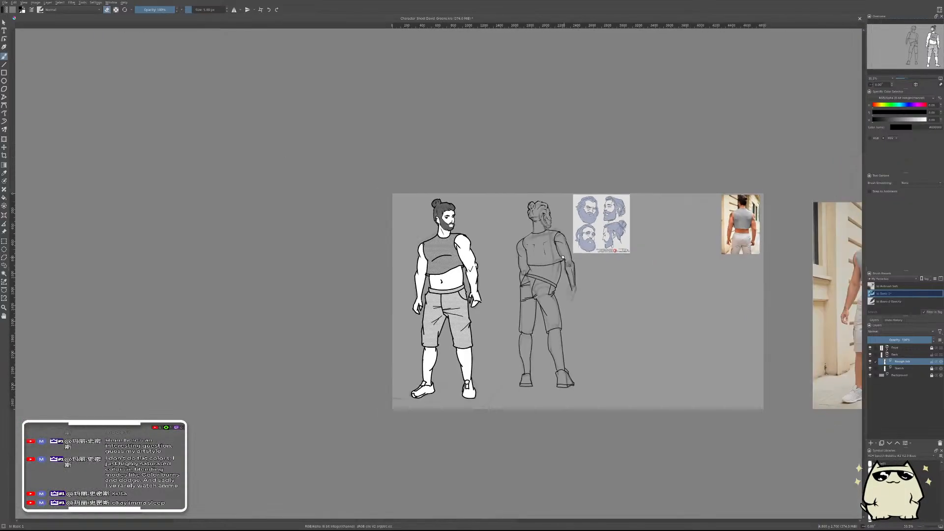
- Erase both shoulder-blade creases from the shirt's back using a larger eraser, and restore the small brush size
{"action": "scroll", "coordinate": [543, 224], "scroll_direction": "up", "scroll_amount": 5}
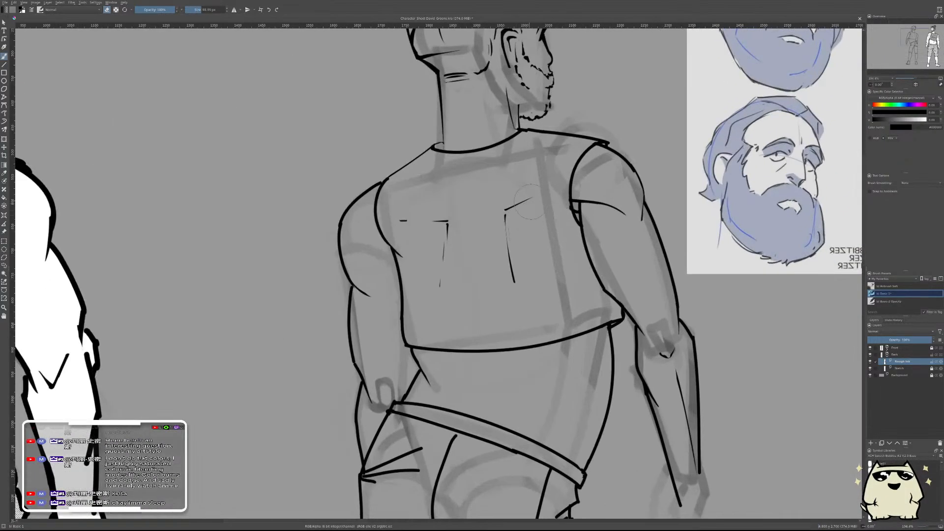
{"action": "mouse_move", "coordinate": [528, 202]}
{"action": "left_mouse_down"}
{"action": "mouse_move", "coordinate": [499, 266]}
{"action": "mouse_move", "coordinate": [505, 281]}
{"action": "mouse_move", "coordinate": [429, 213]}
{"action": "left_mouse_up"}
{"action": "left_click_drag", "start_coordinate": [206, 10], "coordinate": [188, 9]}
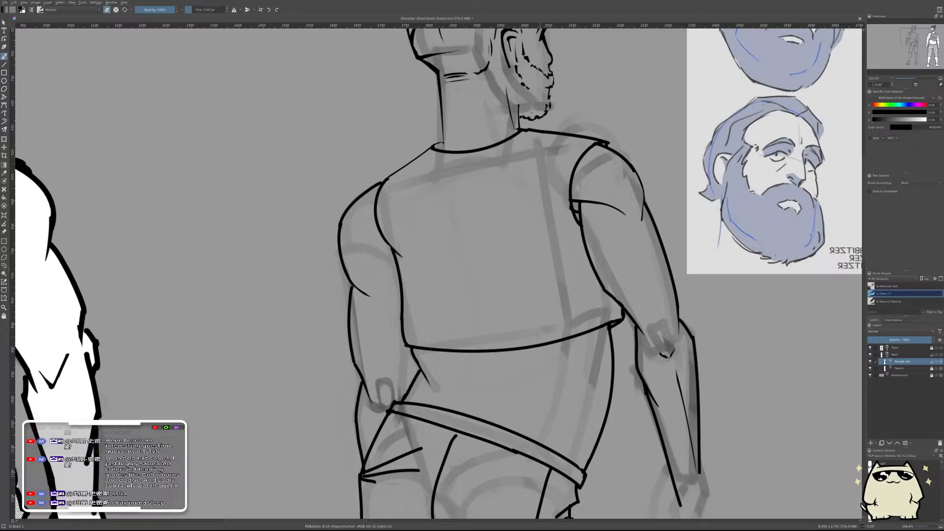
{"action": "scroll", "coordinate": [585, 278], "scroll_direction": "down", "scroll_amount": 10}
{"action": "scroll", "coordinate": [585, 278], "scroll_direction": "up", "scroll_amount": 3}
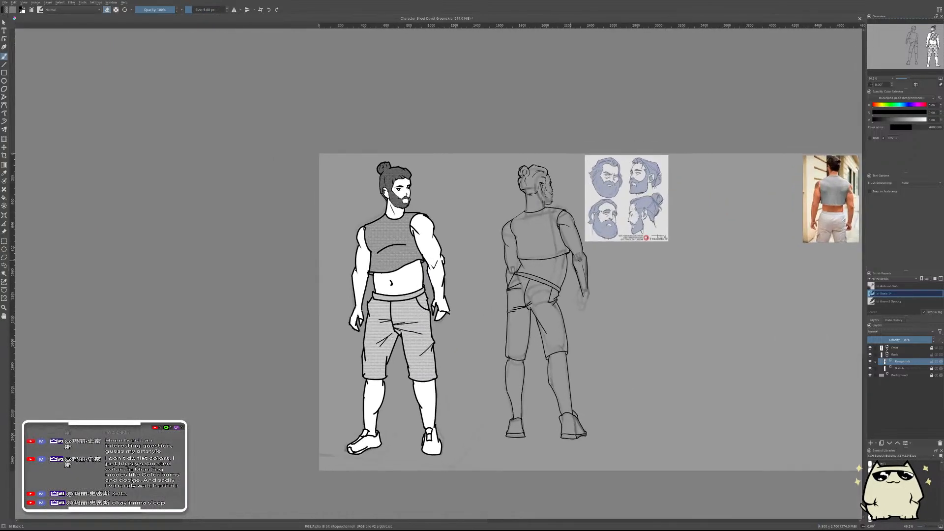
- Ink the upper outline of the hanging arm's hand, with a curved inner edge and a short flare on the wrist's outer side
{"action": "key", "text": "m"}
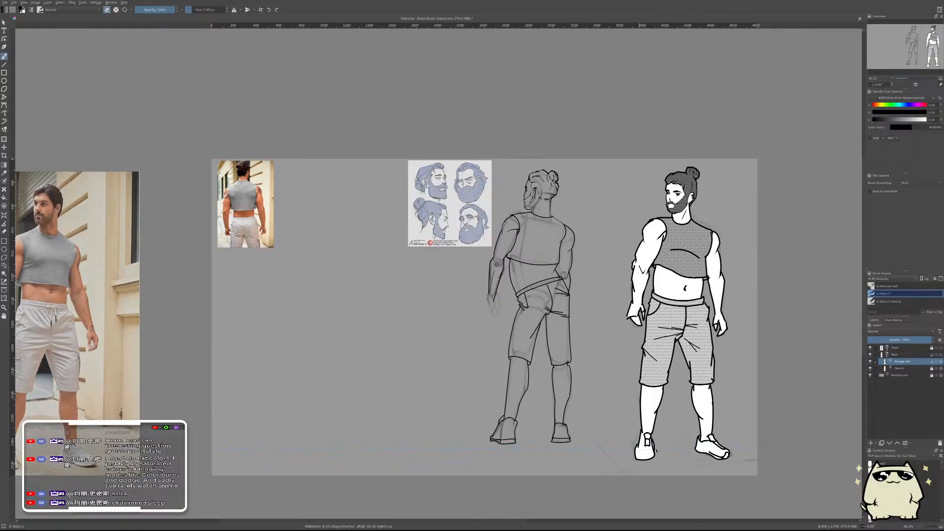
{"action": "mouse_move", "coordinate": [607, 266]}
{"action": "left_mouse_down"}
{"action": "mouse_move", "coordinate": [630, 282]}
{"action": "mouse_move", "coordinate": [606, 283]}
{"action": "mouse_move", "coordinate": [615, 261]}
{"action": "left_mouse_up"}
{"action": "key", "text": "m"}
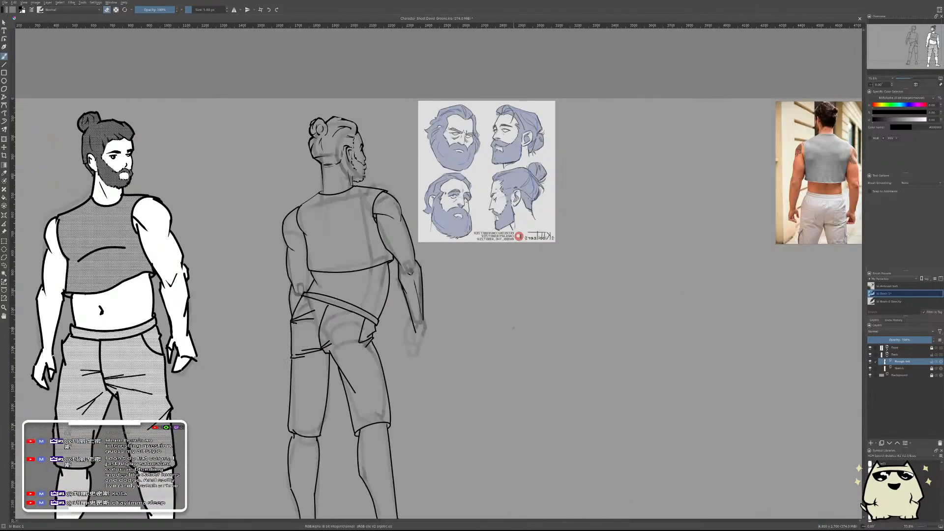
{"action": "scroll", "coordinate": [418, 317], "scroll_direction": "up", "scroll_amount": 5}
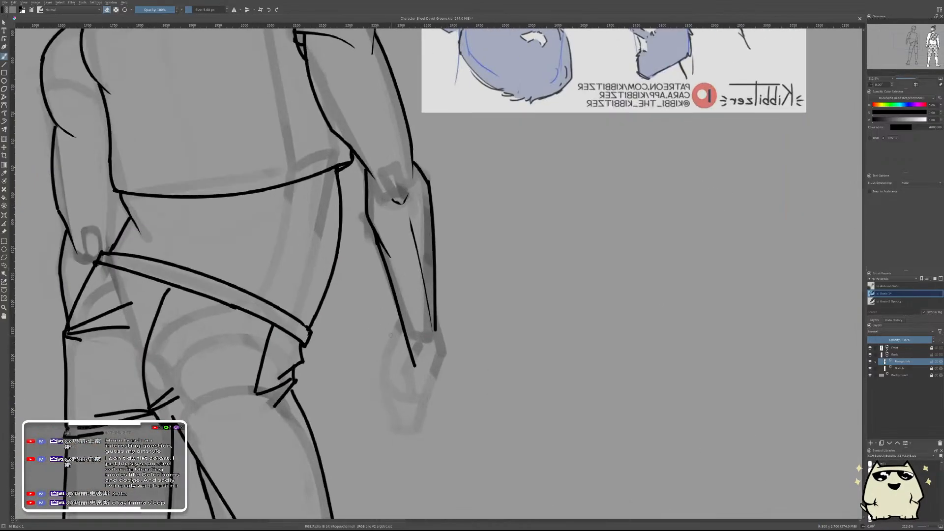
{"action": "key", "text": "e"}
{"action": "scroll", "coordinate": [390, 359], "scroll_direction": "up", "scroll_amount": 3}
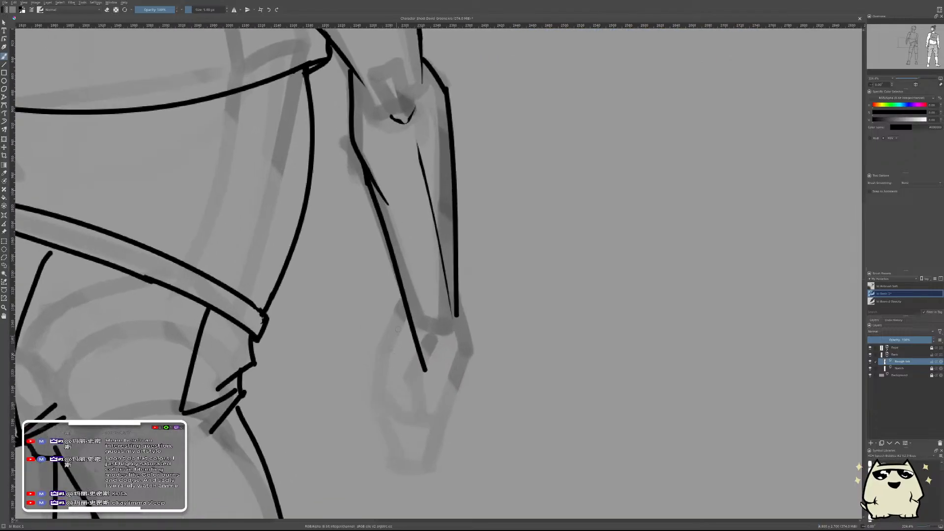
{"action": "mouse_move", "coordinate": [400, 303]}
{"action": "left_mouse_down"}
{"action": "mouse_move", "coordinate": [376, 348]}
{"action": "mouse_move", "coordinate": [400, 307]}
{"action": "mouse_move", "coordinate": [386, 331]}
{"action": "mouse_move", "coordinate": [380, 384]}
{"action": "left_mouse_up"}
{"action": "key", "text": "ctrl+z"}
{"action": "scroll", "coordinate": [485, 326], "scroll_direction": "down", "scroll_amount": 10}
{"action": "scroll", "coordinate": [462, 322], "scroll_direction": "up", "scroll_amount": 10}
{"action": "key", "text": "e"}
{"action": "mouse_move", "coordinate": [436, 276]}
{"action": "left_mouse_down"}
{"action": "mouse_move", "coordinate": [436, 322]}
{"action": "mouse_move", "coordinate": [433, 313]}
{"action": "mouse_move", "coordinate": [459, 347]}
{"action": "left_mouse_up"}
- Erase the end of the inner forearm line where it runs past the wrist into the hand
{"action": "key", "text": "e"}
{"action": "key", "text": "e"}
{"action": "left_click_drag", "start_coordinate": [390, 319], "coordinate": [402, 377]}
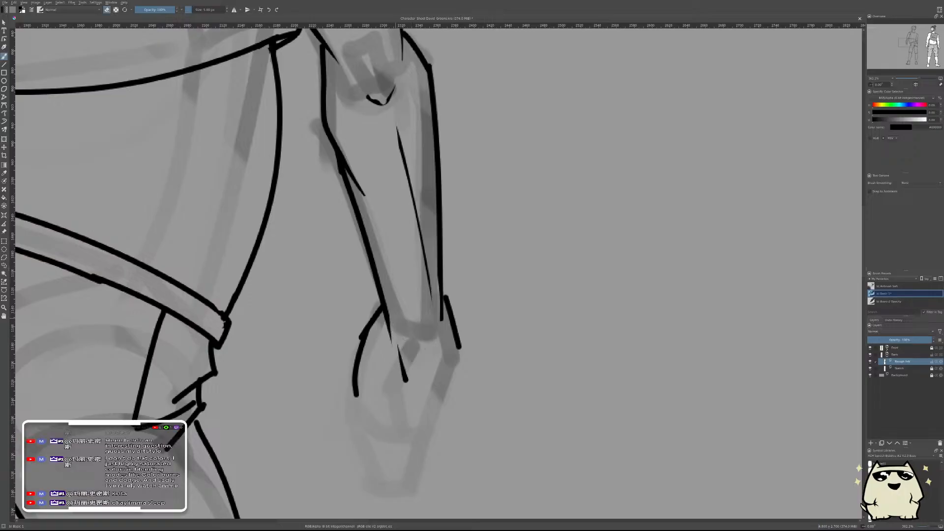
{"action": "left_click_drag", "start_coordinate": [397, 346], "coordinate": [408, 383]}
{"action": "key", "text": "e"}
- Ink the hand's outer edge slanting inward from the wrist flare, plus a bent line down the middle of the hand
{"action": "left_click_drag", "start_coordinate": [459, 347], "coordinate": [418, 437]}
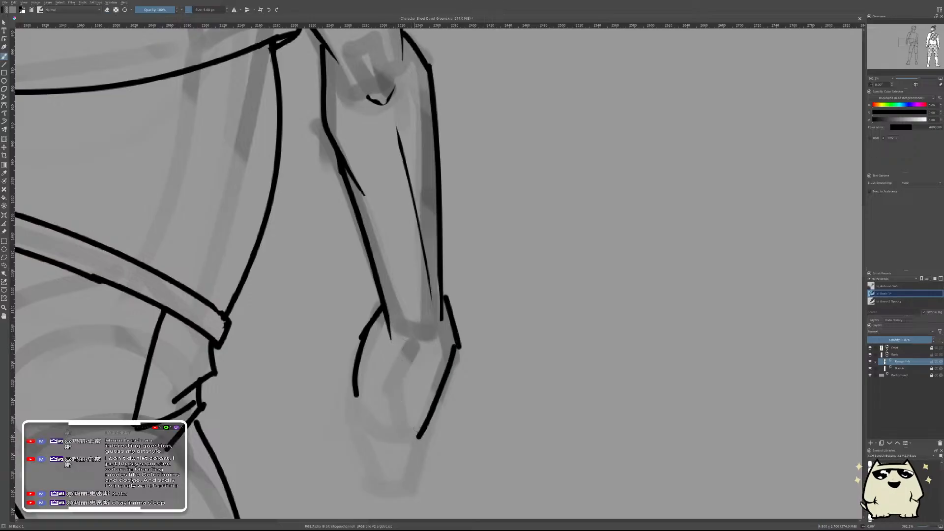
{"action": "key", "text": "ctrl+z"}
{"action": "mouse_move", "coordinate": [460, 345]}
{"action": "left_mouse_down"}
{"action": "mouse_move", "coordinate": [426, 426]}
{"action": "mouse_move", "coordinate": [481, 383]}
{"action": "mouse_move", "coordinate": [456, 355]}
{"action": "left_mouse_up"}
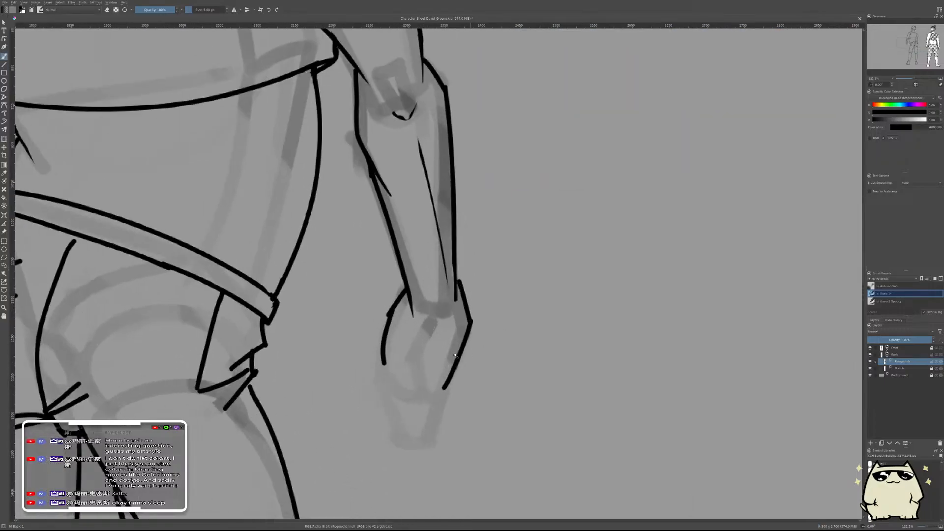
{"action": "mouse_move", "coordinate": [436, 316]}
{"action": "left_mouse_down"}
{"action": "mouse_move", "coordinate": [417, 346]}
{"action": "mouse_move", "coordinate": [420, 384]}
{"action": "left_mouse_up"}
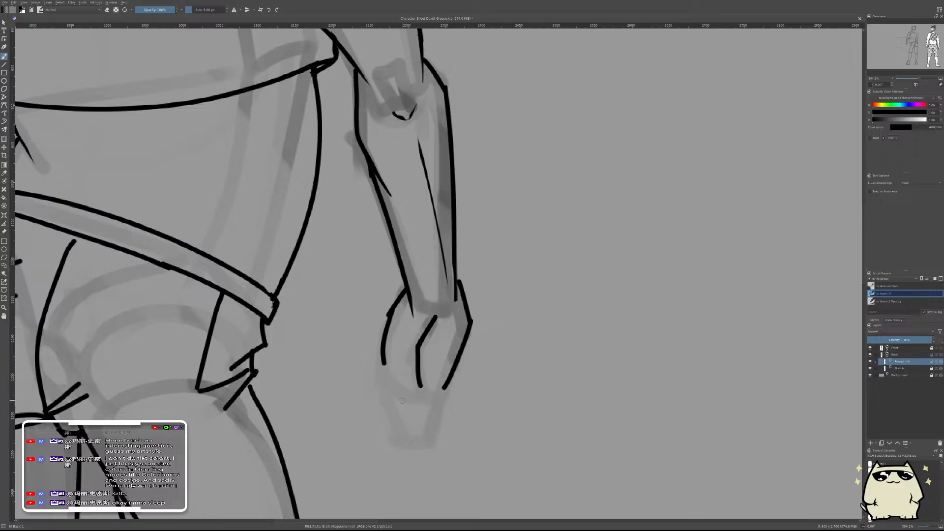
- Ink the lower edge of the hand and the long rounded digit extending down from its outer side
{"action": "mouse_move", "coordinate": [383, 361]}
{"action": "left_mouse_down"}
{"action": "mouse_move", "coordinate": [411, 379]}
{"action": "mouse_move", "coordinate": [426, 431]}
{"action": "left_mouse_up"}
{"action": "key", "text": "ctrl+z"}
{"action": "mouse_move", "coordinate": [419, 380]}
{"action": "left_mouse_down"}
{"action": "mouse_move", "coordinate": [424, 423]}
{"action": "mouse_move", "coordinate": [437, 422]}
{"action": "mouse_move", "coordinate": [442, 358]}
{"action": "mouse_move", "coordinate": [438, 423]}
{"action": "left_mouse_up"}
{"action": "key", "text": "ctrl+z"}
{"action": "key", "text": "ctrl+z"}
{"action": "scroll", "coordinate": [489, 359], "scroll_direction": "down", "scroll_amount": 5}
{"action": "scroll", "coordinate": [476, 379], "scroll_direction": "up", "scroll_amount": 4}
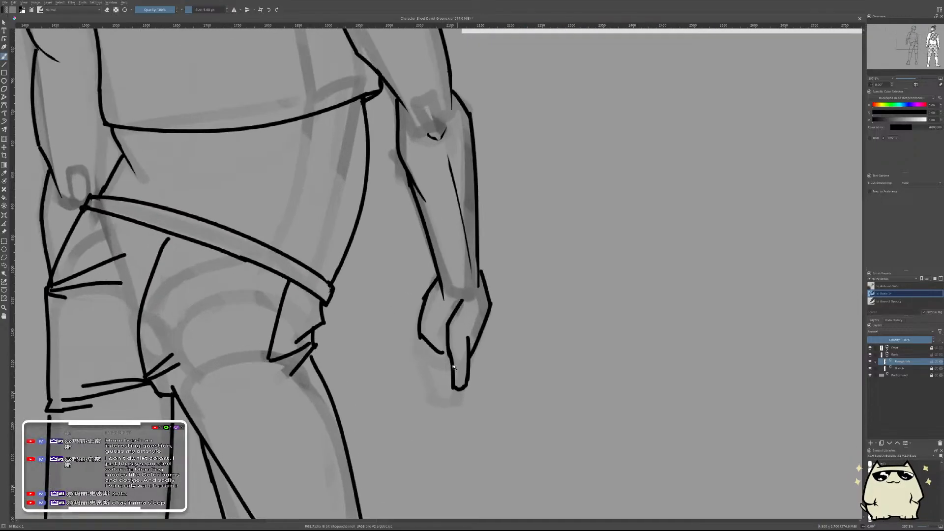
- Ink the remaining fingers hanging below the hand's lower edge, with separating lines and short rounded tips
{"action": "left_click_drag", "start_coordinate": [419, 342], "coordinate": [434, 392]}
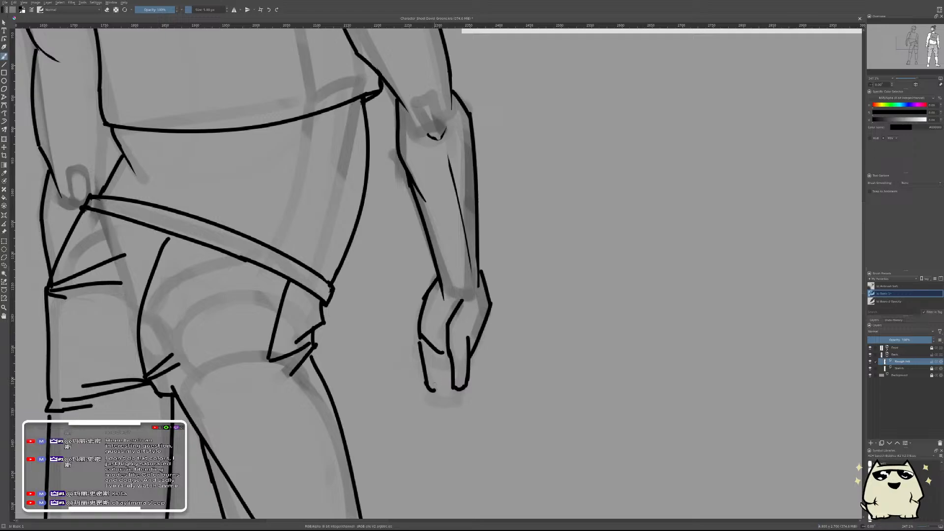
{"action": "mouse_move", "coordinate": [432, 364]}
{"action": "left_mouse_down"}
{"action": "mouse_move", "coordinate": [443, 397]}
{"action": "mouse_move", "coordinate": [442, 357]}
{"action": "left_mouse_up"}
{"action": "left_click_drag", "start_coordinate": [444, 397], "coordinate": [451, 385]}
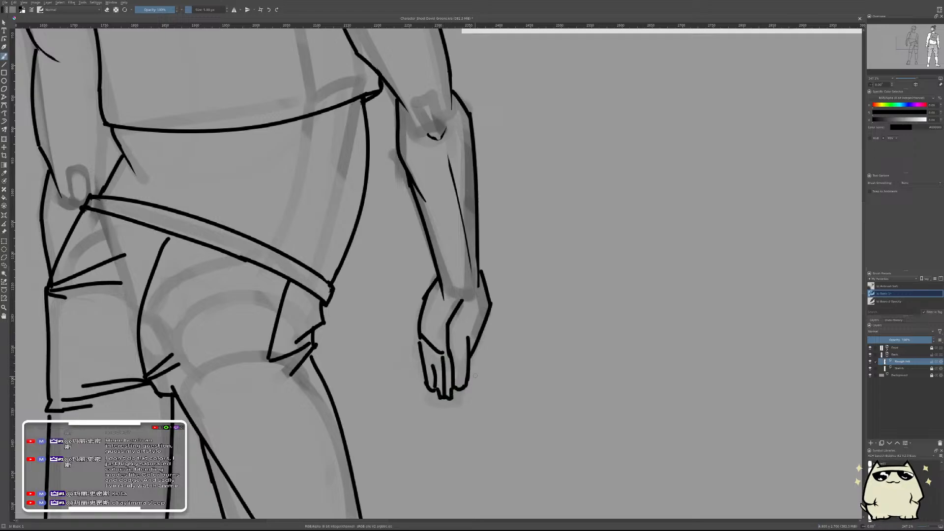
{"action": "key", "text": "e"}
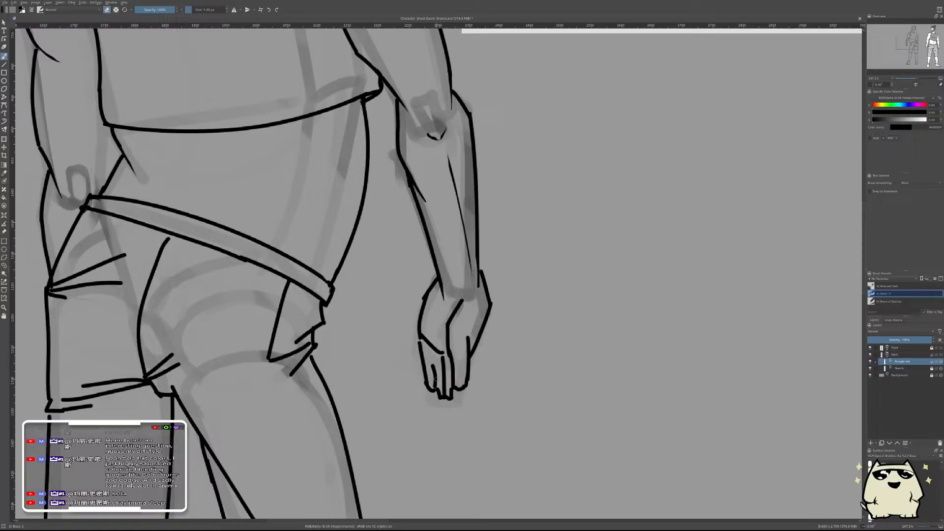
{"action": "mouse_move", "coordinate": [437, 384]}
{"action": "left_mouse_down"}
{"action": "mouse_move", "coordinate": [440, 357]}
{"action": "mouse_move", "coordinate": [436, 383]}
{"action": "left_mouse_up"}
{"action": "key", "text": "ctrl+z"}
{"action": "mouse_move", "coordinate": [484, 314]}
{"action": "left_mouse_down"}
{"action": "mouse_move", "coordinate": [491, 347]}
{"action": "mouse_move", "coordinate": [502, 312]}
{"action": "mouse_move", "coordinate": [496, 295]}
{"action": "mouse_move", "coordinate": [472, 304]}
{"action": "left_mouse_up"}
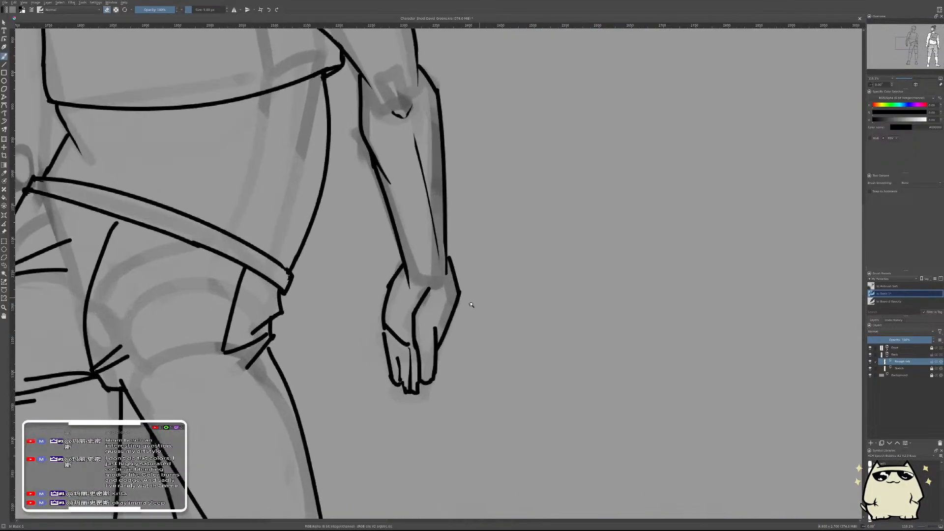
- Rework the short line where the outer digit meets the hand's outer edge
{"action": "key", "text": "e"}
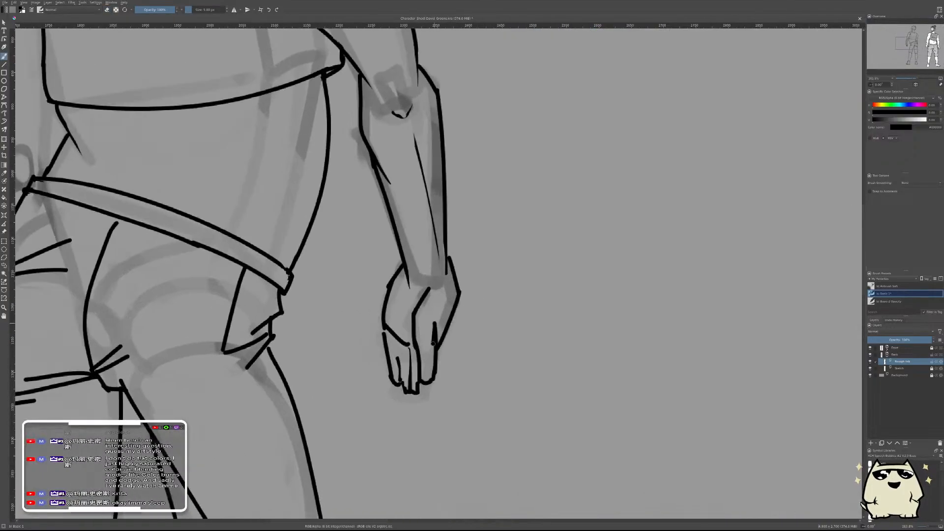
{"action": "mouse_move", "coordinate": [434, 345]}
{"action": "left_mouse_down"}
{"action": "mouse_move", "coordinate": [431, 328]}
{"action": "mouse_move", "coordinate": [433, 348]}
{"action": "left_mouse_up"}
{"action": "key", "text": "ctrl+z"}
{"action": "key", "text": "e"}
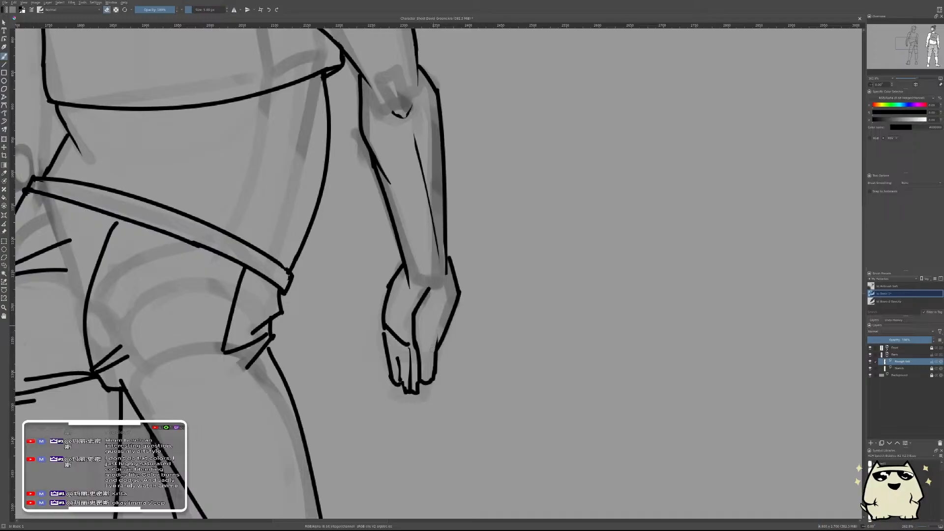
{"action": "key", "text": "e"}
{"action": "left_click_drag", "start_coordinate": [441, 303], "coordinate": [434, 363]}
{"action": "key", "text": "e"}
- Check the hand's shape against the whole figure in the mirrored canvas view
{"action": "left_click_drag", "start_coordinate": [492, 307], "coordinate": [497, 361]}
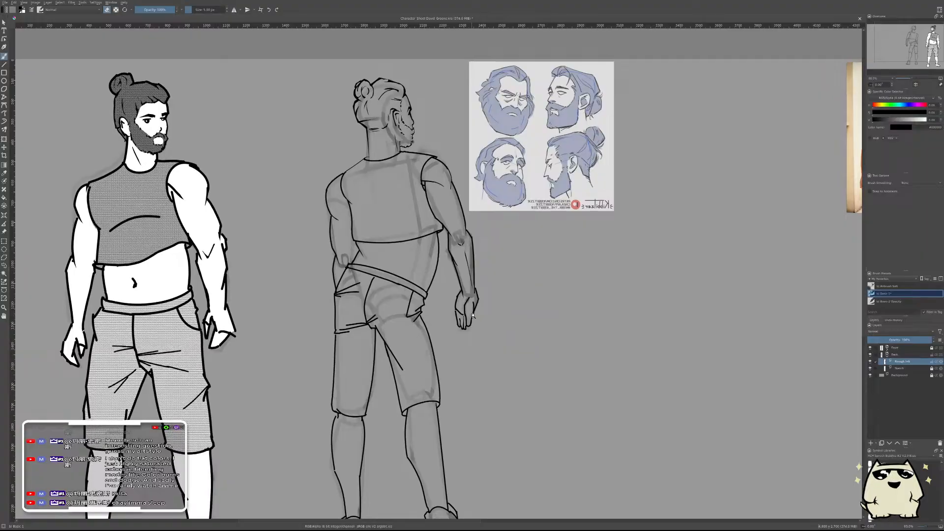
{"action": "mouse_move", "coordinate": [475, 324]}
{"action": "left_mouse_down"}
{"action": "mouse_move", "coordinate": [457, 262]}
{"action": "mouse_move", "coordinate": [487, 280]}
{"action": "mouse_move", "coordinate": [492, 369]}
{"action": "left_mouse_up"}
{"action": "left_click_drag", "start_coordinate": [496, 268], "coordinate": [510, 231]}
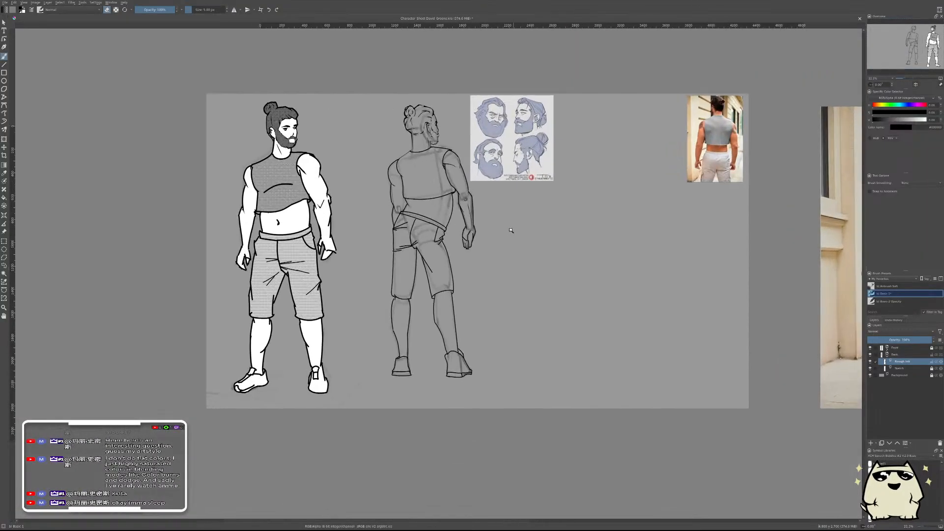
{"action": "key", "text": "m"}
{"action": "left_click_drag", "start_coordinate": [444, 231], "coordinate": [529, 305]}
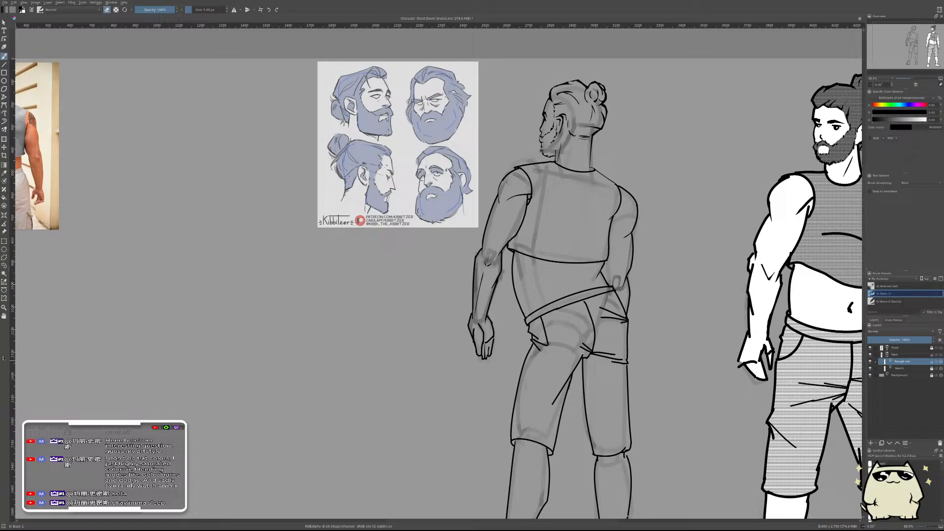
{"action": "left_click_drag", "start_coordinate": [465, 344], "coordinate": [468, 315]}
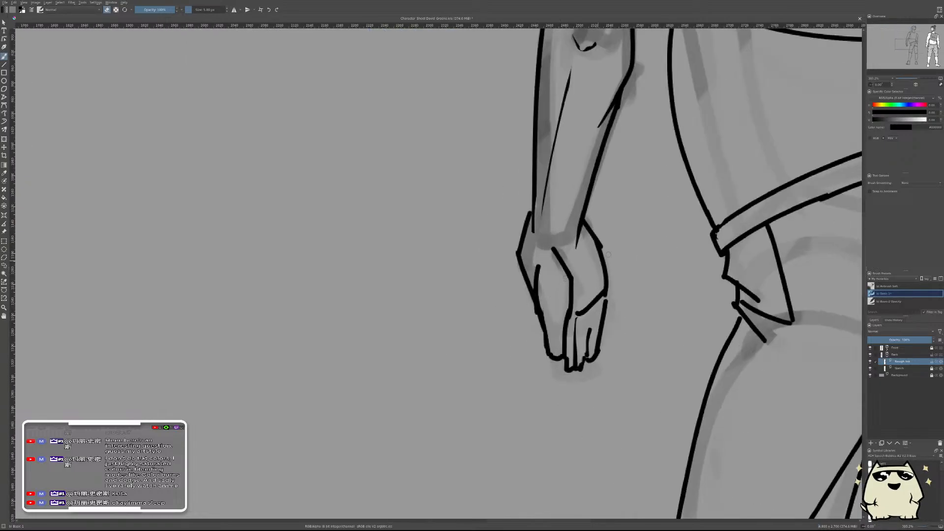
{"action": "mouse_move", "coordinate": [608, 254]}
{"action": "left_mouse_down"}
{"action": "mouse_move", "coordinate": [609, 283]}
{"action": "mouse_move", "coordinate": [610, 262]}
{"action": "left_mouse_up"}
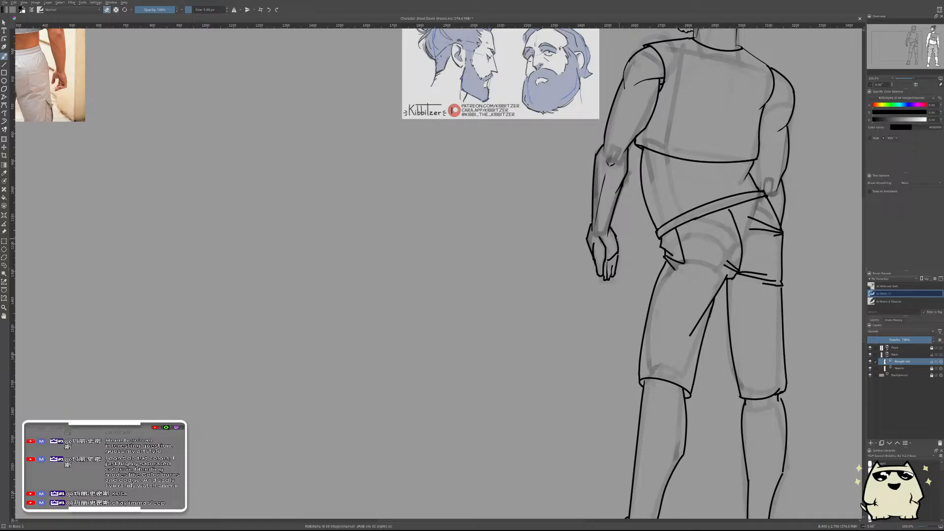
- Erase the inked hand and fingers below the wrist, keeping the short flare lines at the wrist
{"action": "scroll", "coordinate": [581, 249], "scroll_direction": "up", "scroll_amount": 4}
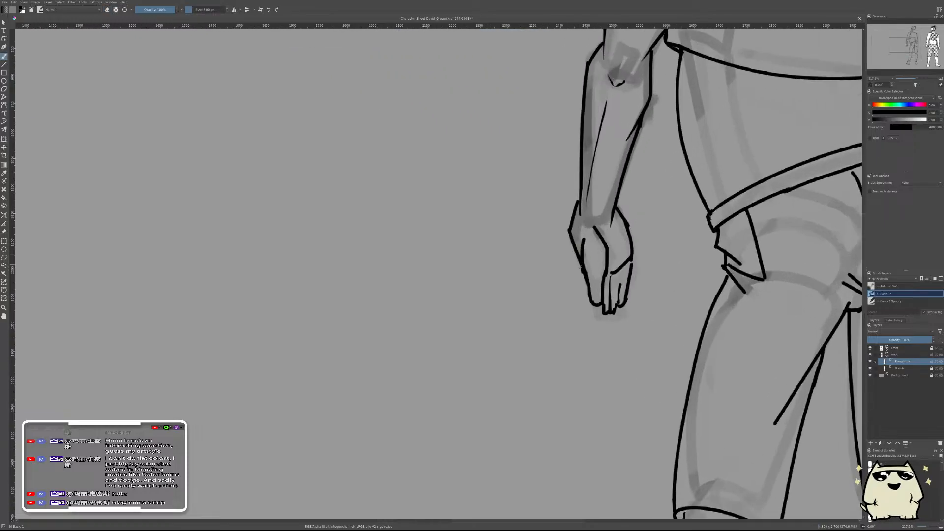
{"action": "left_click_drag", "start_coordinate": [634, 235], "coordinate": [574, 271]}
{"action": "key", "text": "ctrl+z"}
{"action": "key", "text": "ctrl+z"}
{"action": "key", "text": "e"}
{"action": "left_click_drag", "start_coordinate": [620, 220], "coordinate": [610, 268]}
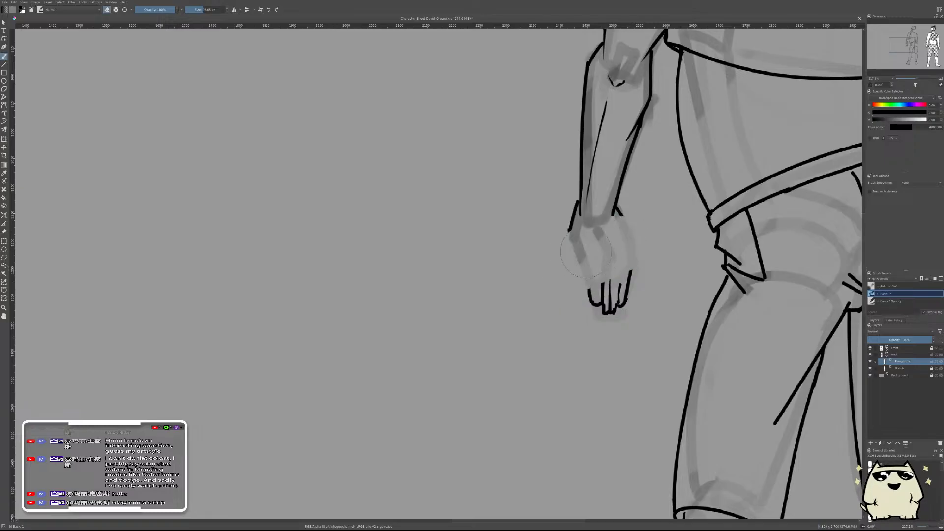
{"action": "left_click_drag", "start_coordinate": [570, 231], "coordinate": [584, 337]}
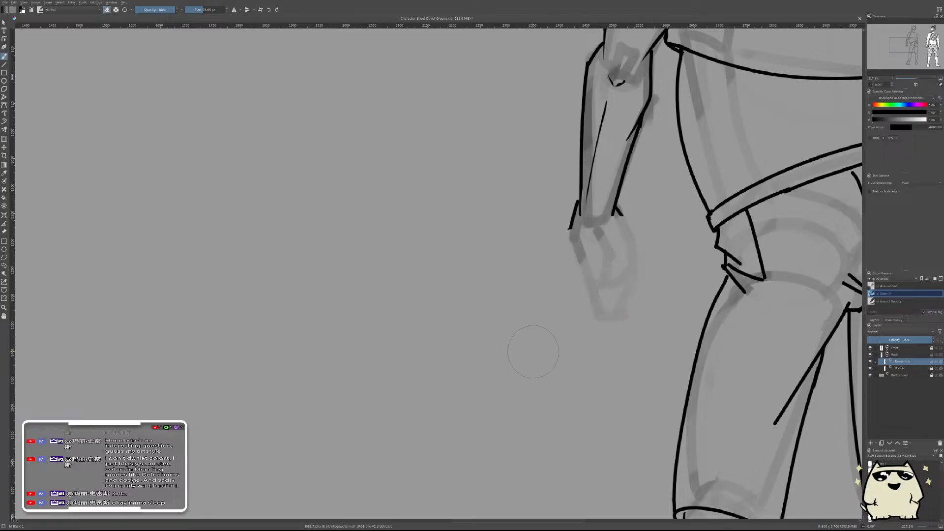
- Set the brush size to 5 px and ink the hand's body-facing edge, slanting out from the wrist and bending downward
{"action": "key", "text": "bracketleft"}
{"action": "key", "text": "bracketleft"}
{"action": "key", "text": "bracketleft"}
{"action": "key", "text": "e"}
{"action": "left_click", "coordinate": [203, 10]}
{"action": "type", "text": "5"}
{"action": "key", "text": "Return"}
{"action": "scroll", "coordinate": [657, 251], "scroll_direction": "up", "scroll_amount": 4}
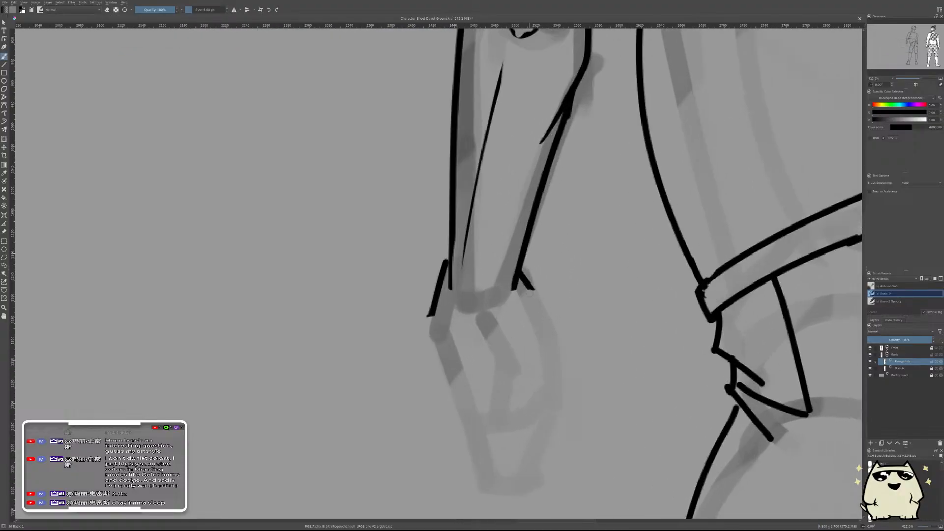
{"action": "left_click_drag", "start_coordinate": [520, 273], "coordinate": [553, 330]}
{"action": "key", "text": "ctrl+z"}
{"action": "mouse_move", "coordinate": [520, 273]}
{"action": "left_mouse_down"}
{"action": "mouse_move", "coordinate": [565, 329]}
{"action": "mouse_move", "coordinate": [560, 367]}
{"action": "left_mouse_up"}
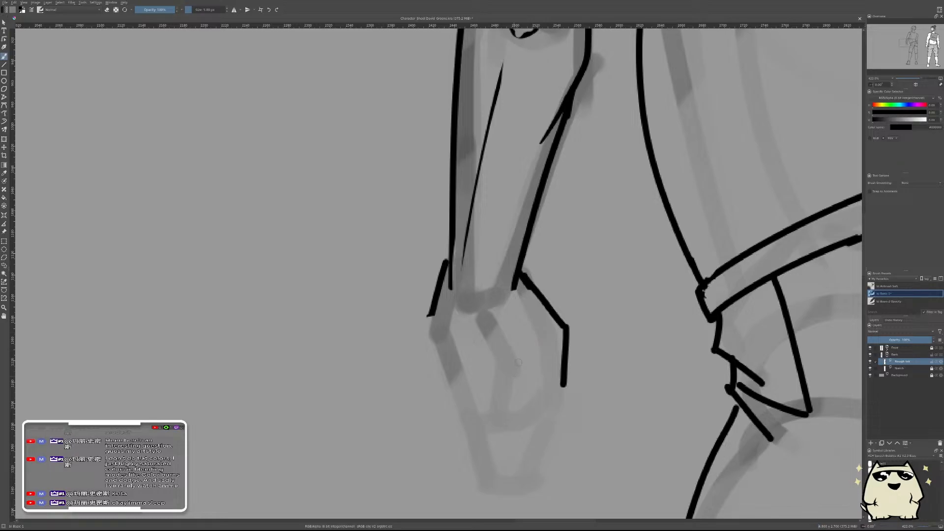
- Ink a short curved line inside the hand for the inner side of the thumb
{"action": "mouse_move", "coordinate": [503, 305]}
{"action": "left_mouse_down"}
{"action": "mouse_move", "coordinate": [539, 357]}
{"action": "mouse_move", "coordinate": [514, 309]}
{"action": "mouse_move", "coordinate": [542, 344]}
{"action": "left_mouse_up"}
{"action": "key", "text": "ctrl+z"}
{"action": "key", "text": "ctrl+z"}
{"action": "left_click_drag", "start_coordinate": [506, 307], "coordinate": [546, 363]}
{"action": "key", "text": "ctrl+z"}
{"action": "left_click_drag", "start_coordinate": [507, 311], "coordinate": [541, 363]}
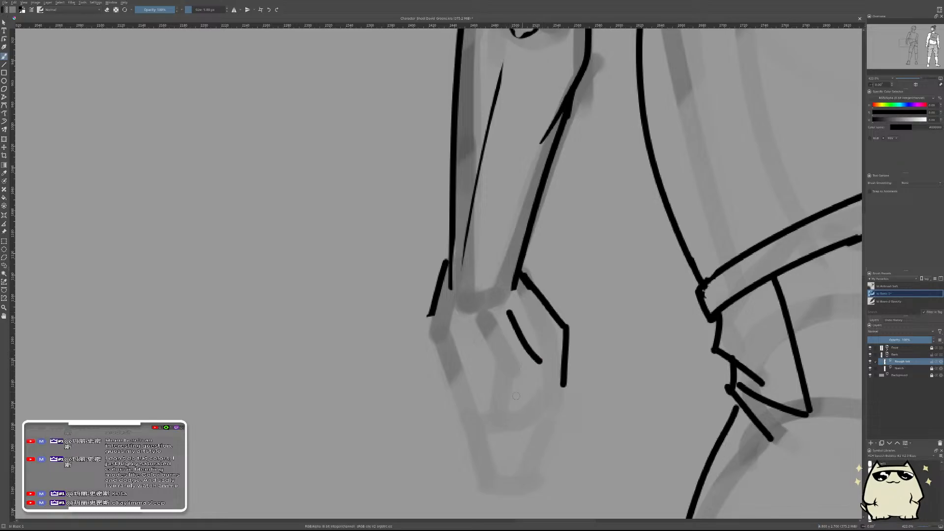
- Ink the hand's outer edge from the wrist flare diagonally down to the fingertips
{"action": "left_click_drag", "start_coordinate": [432, 308], "coordinate": [462, 425]}
{"action": "key", "text": "ctrl+z"}
{"action": "mouse_move", "coordinate": [428, 307]}
{"action": "left_mouse_down"}
{"action": "mouse_move", "coordinate": [449, 397]}
{"action": "mouse_move", "coordinate": [487, 481]}
{"action": "left_mouse_up"}
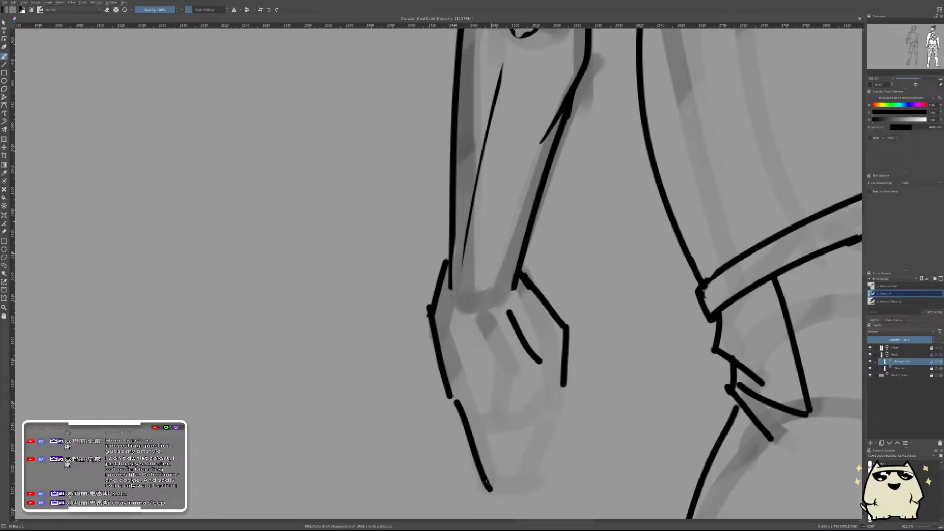
{"action": "key", "text": "ctrl+z"}
{"action": "left_click_drag", "start_coordinate": [447, 396], "coordinate": [498, 492]}
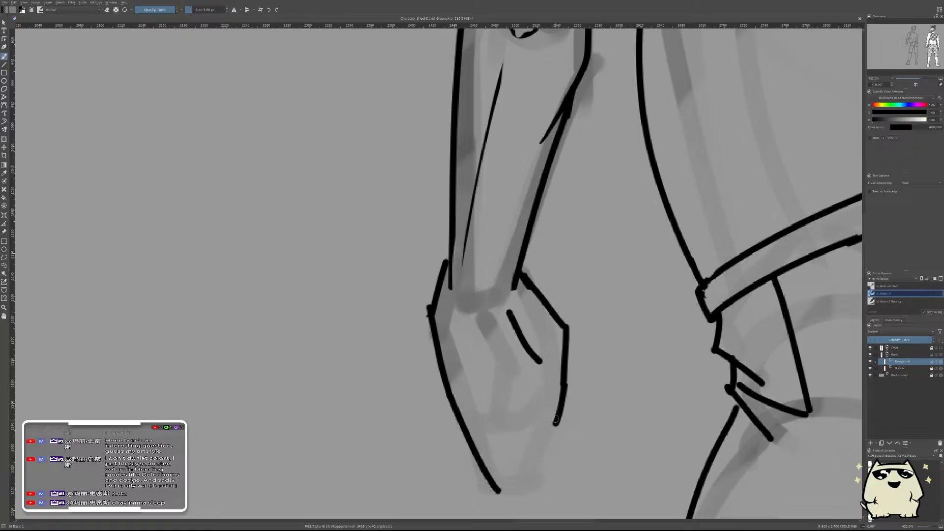
- Finish the hand as a block shape with a pointed thumb, blunt fingertip edge, straight inner finger side and a line across the knuckles
{"action": "left_click_drag", "start_coordinate": [564, 384], "coordinate": [555, 423]}
{"action": "mouse_move", "coordinate": [541, 364]}
{"action": "left_mouse_down"}
{"action": "mouse_move", "coordinate": [552, 422]}
{"action": "mouse_move", "coordinate": [582, 404]}
{"action": "mouse_move", "coordinate": [584, 390]}
{"action": "mouse_move", "coordinate": [523, 439]}
{"action": "mouse_move", "coordinate": [558, 434]}
{"action": "left_mouse_up"}
{"action": "scroll", "coordinate": [541, 428], "scroll_direction": "down", "scroll_amount": 5}
{"action": "scroll", "coordinate": [523, 439], "scroll_direction": "up", "scroll_amount": 4}
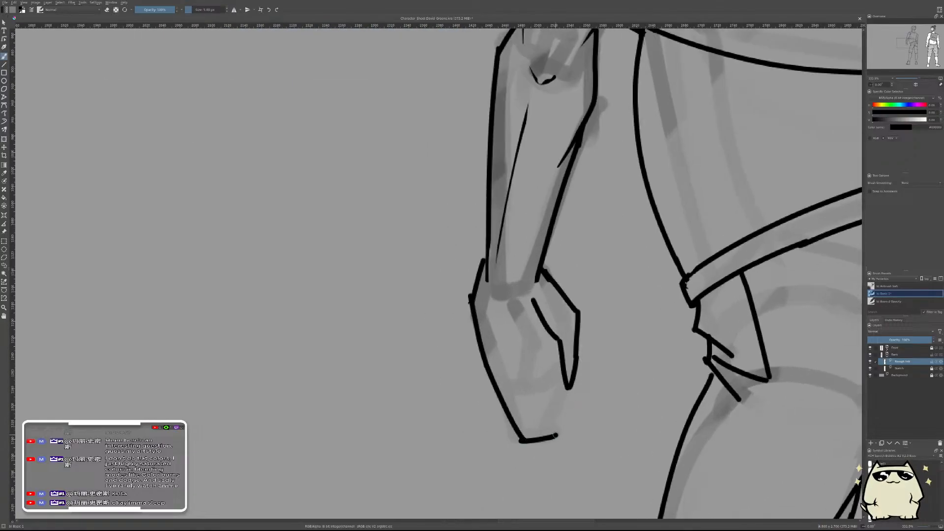
{"action": "left_click_drag", "start_coordinate": [560, 355], "coordinate": [562, 432]}
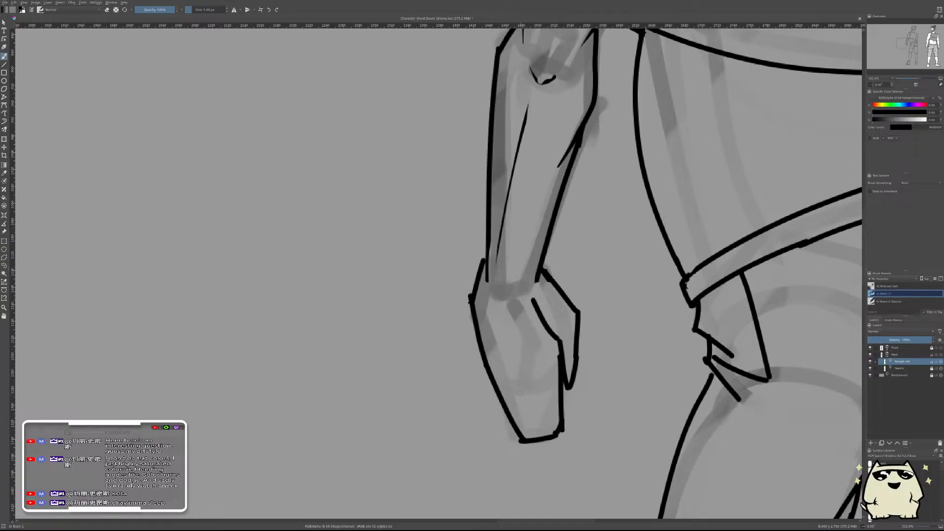
{"action": "left_click_drag", "start_coordinate": [499, 394], "coordinate": [544, 385]}
- Compare the back-view figure and its new hand with the front view and references, in normal and mirrored views
{"action": "scroll", "coordinate": [609, 328], "scroll_direction": "down", "scroll_amount": 5}
{"action": "scroll", "coordinate": [610, 328], "scroll_direction": "down", "scroll_amount": 3}
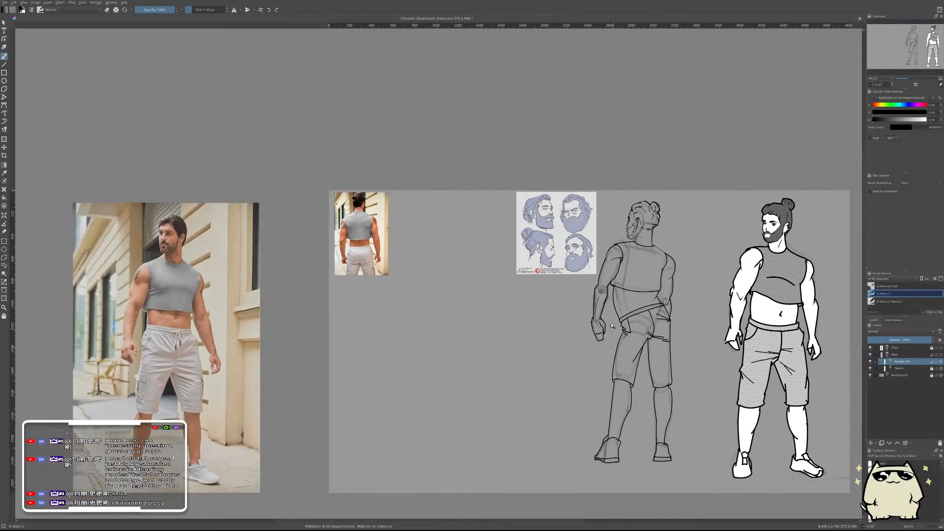
{"action": "scroll", "coordinate": [609, 329], "scroll_direction": "up", "scroll_amount": 3}
{"action": "key", "text": "m"}
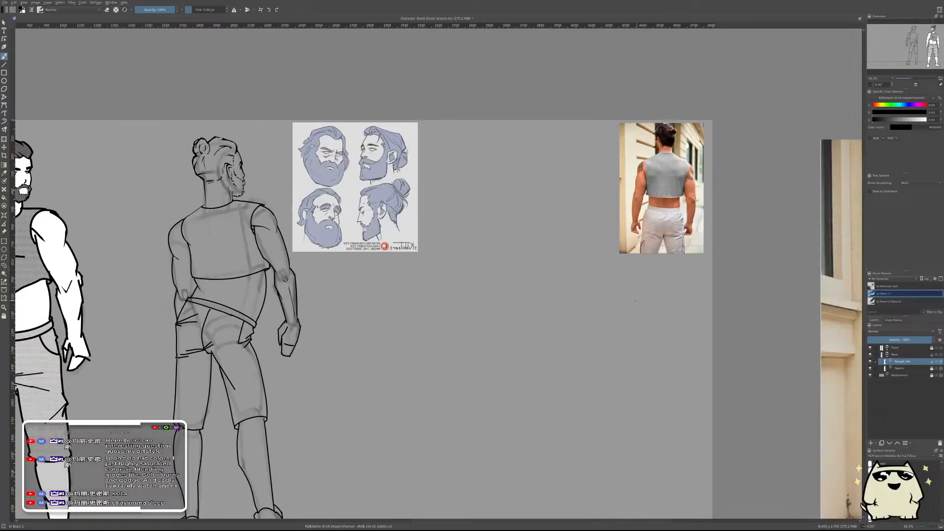
{"action": "left_click_drag", "start_coordinate": [403, 342], "coordinate": [617, 360]}
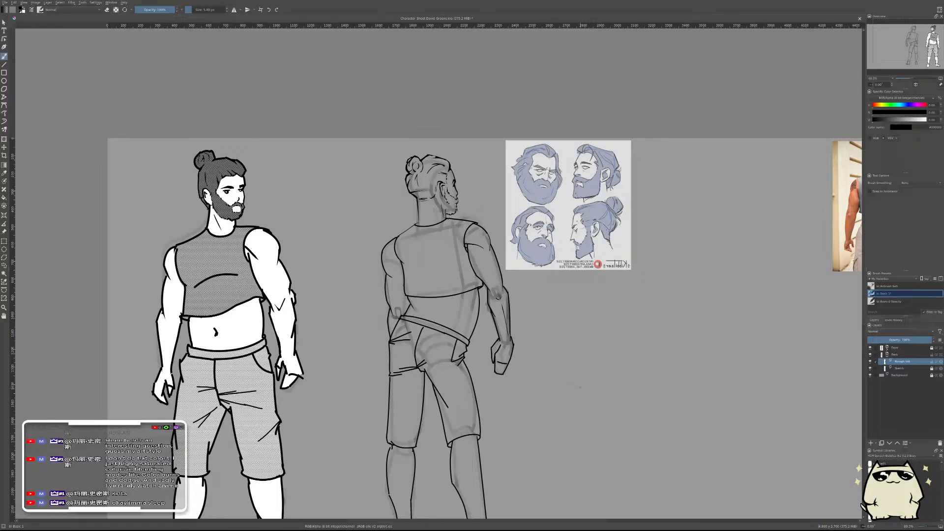
{"action": "scroll", "coordinate": [484, 273], "scroll_direction": "down", "scroll_amount": 4}
{"action": "scroll", "coordinate": [484, 273], "scroll_direction": "up", "scroll_amount": 3}
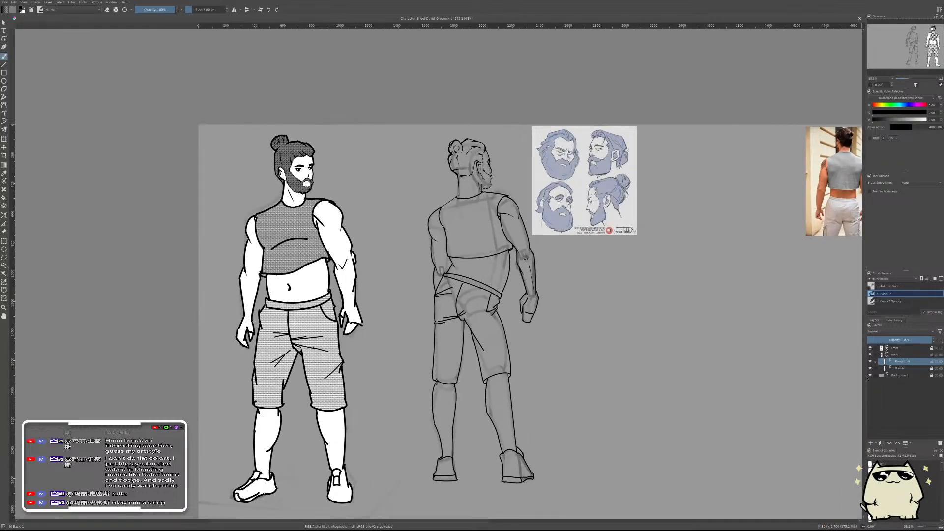
- Switch the foreground colour to white and add a paint layer between the rough ink and sketch layers
{"action": "key", "text": "x"}
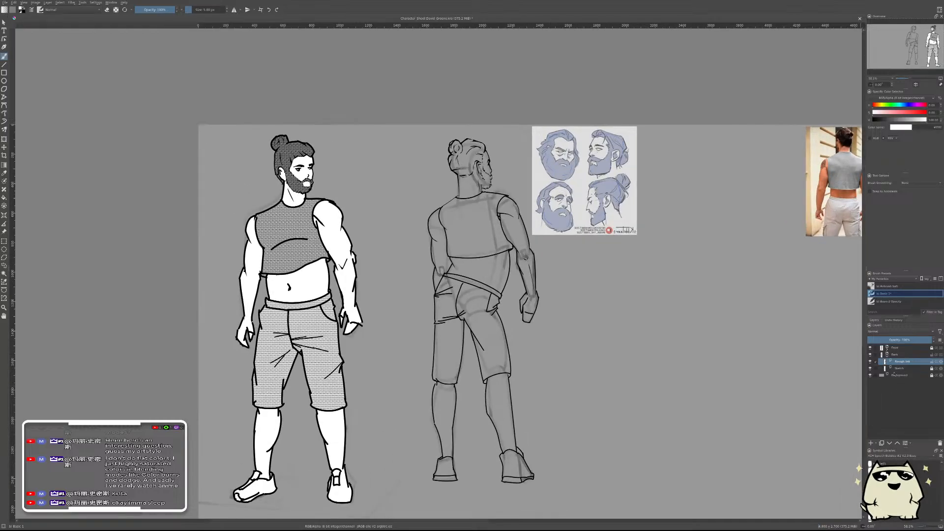
{"action": "key", "text": "Insert"}
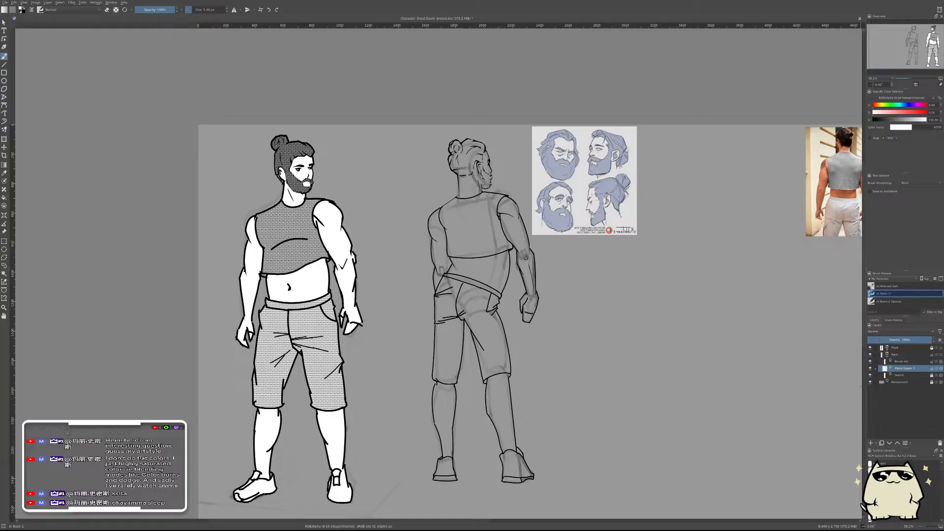
- Start a freehand selection of the back-view head, following the hair outline from the forehead over the crown to the bun
{"action": "key", "text": "ctrl+r"}
{"action": "scroll", "coordinate": [523, 341], "scroll_direction": "up", "scroll_amount": 5}
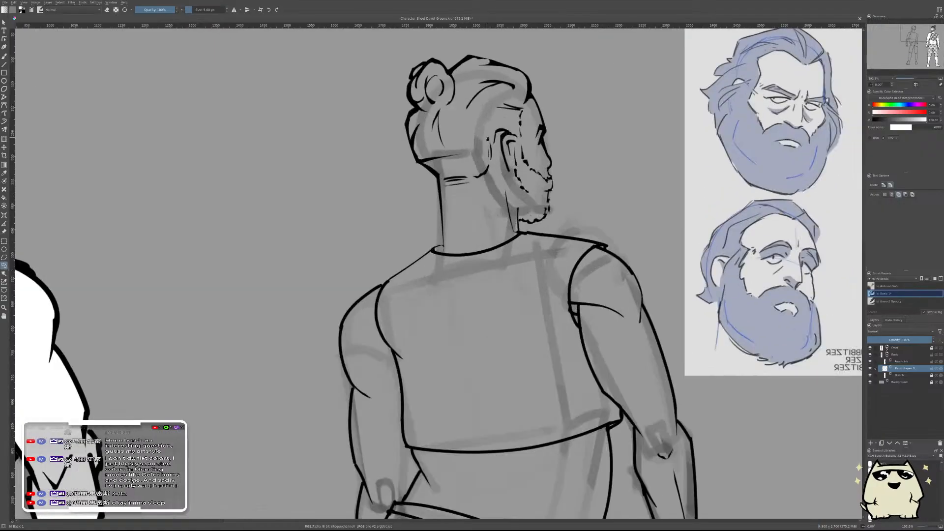
{"action": "scroll", "coordinate": [561, 383], "scroll_direction": "down", "scroll_amount": 5}
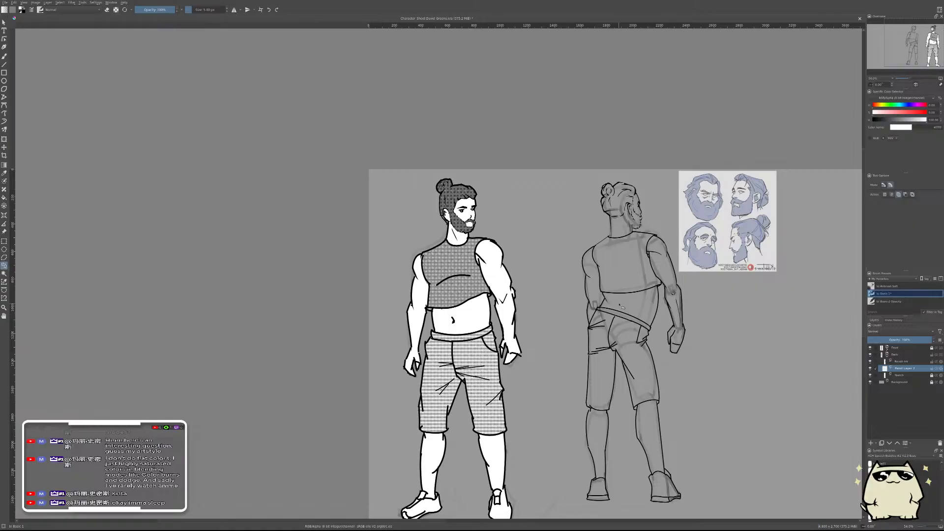
{"action": "key", "text": "m"}
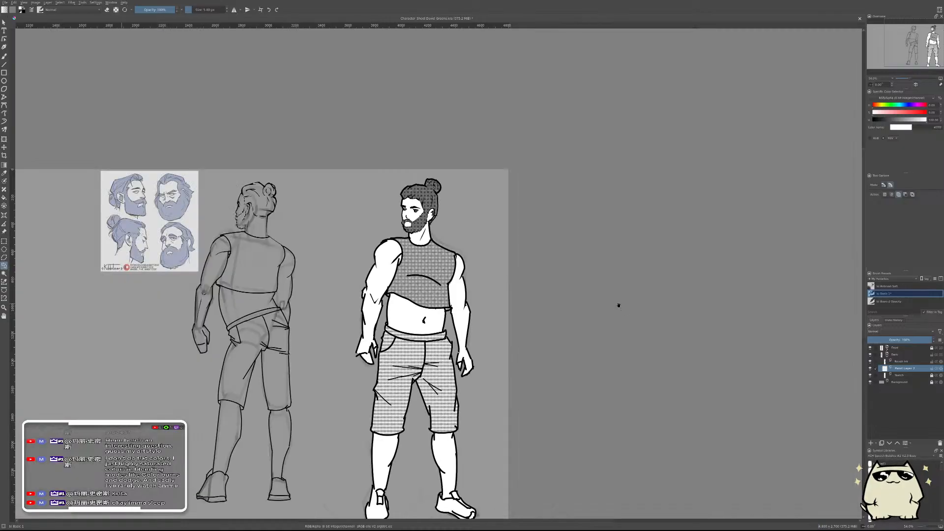
{"action": "left_click_drag", "start_coordinate": [466, 340], "coordinate": [533, 336]}
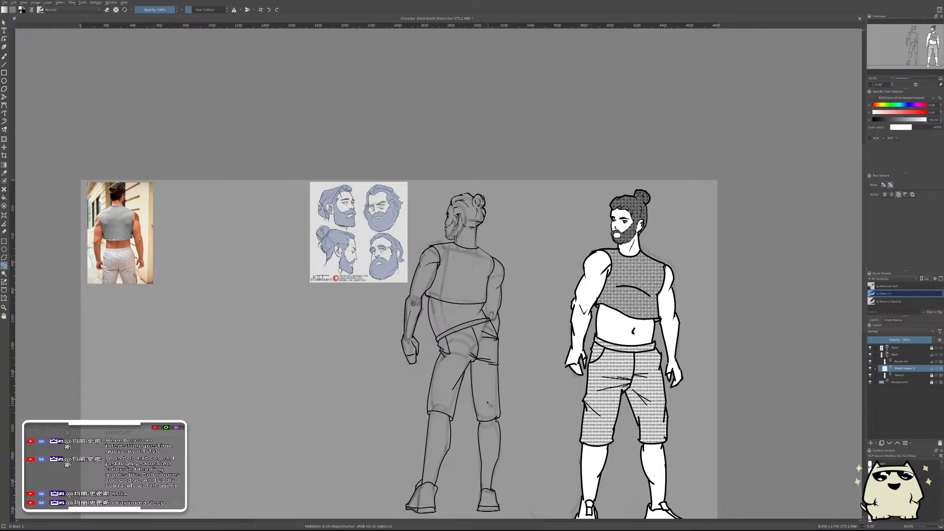
{"action": "scroll", "coordinate": [451, 227], "scroll_direction": "up", "scroll_amount": 4}
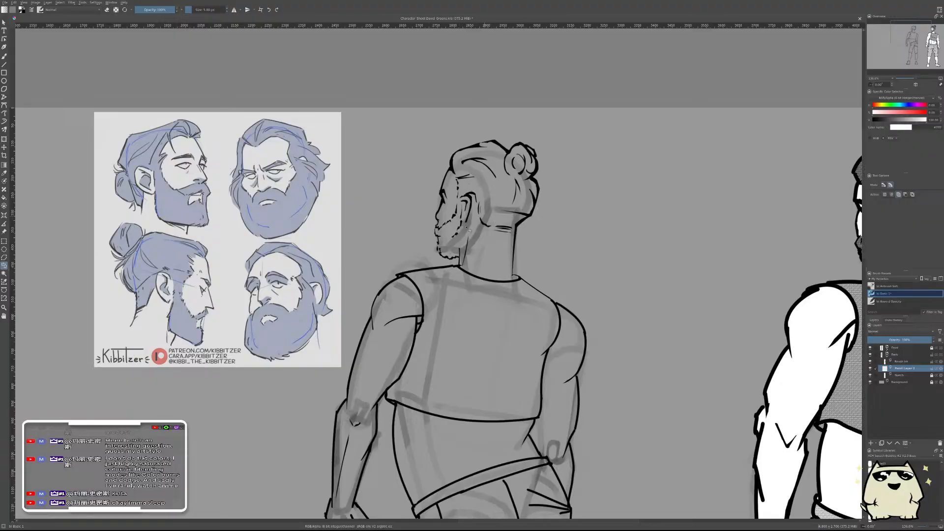
{"action": "scroll", "coordinate": [468, 229], "scroll_direction": "up", "scroll_amount": 3}
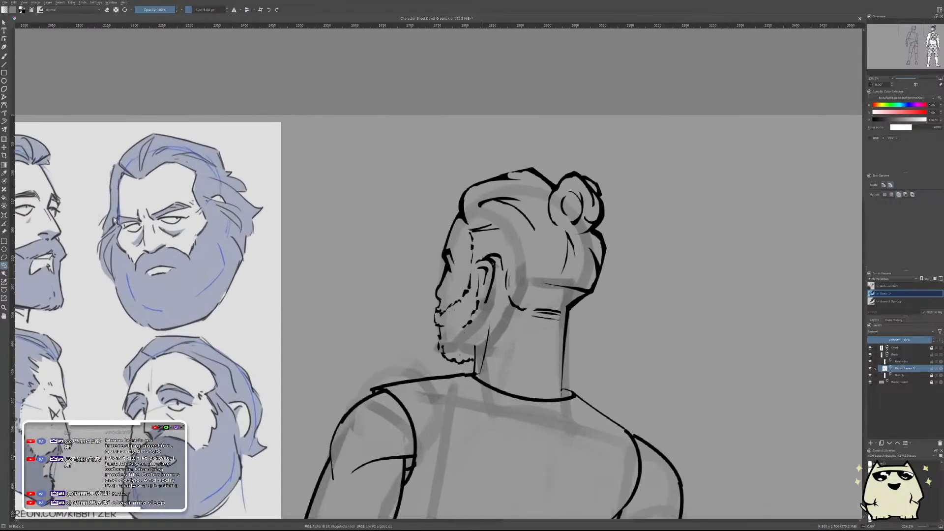
{"action": "left_click_drag", "start_coordinate": [492, 264], "coordinate": [539, 292]}
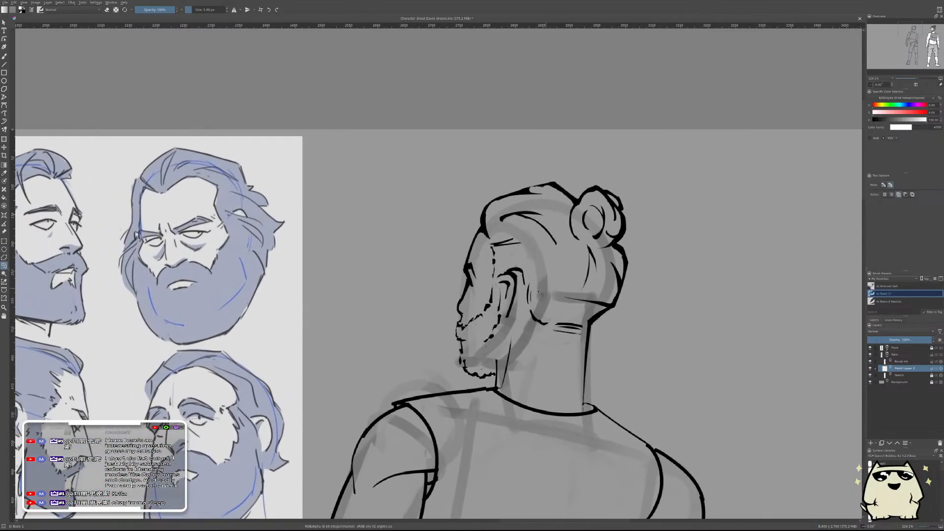
{"action": "scroll", "coordinate": [489, 289], "scroll_direction": "up", "scroll_amount": 2}
{"action": "scroll", "coordinate": [489, 289], "scroll_direction": "up", "scroll_amount": 2}
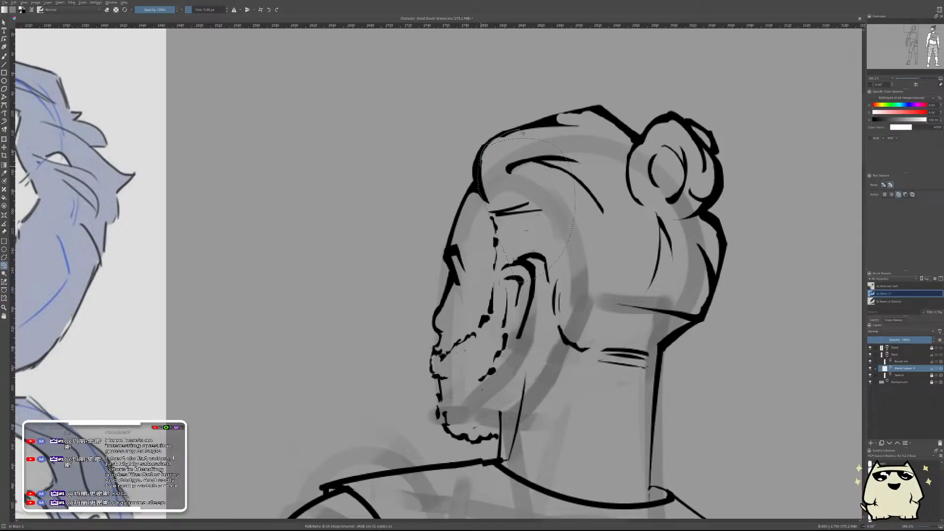
{"action": "left_click_drag", "start_coordinate": [614, 149], "coordinate": [607, 209]}
{"action": "mouse_move", "coordinate": [550, 137]}
{"action": "left_mouse_down"}
{"action": "mouse_move", "coordinate": [548, 127]}
{"action": "mouse_move", "coordinate": [606, 114]}
{"action": "left_mouse_up"}
{"action": "mouse_move", "coordinate": [640, 153]}
{"action": "left_mouse_down"}
{"action": "mouse_move", "coordinate": [467, 146]}
{"action": "mouse_move", "coordinate": [476, 122]}
{"action": "mouse_move", "coordinate": [496, 111]}
{"action": "mouse_move", "coordinate": [515, 118]}
{"action": "left_mouse_up"}
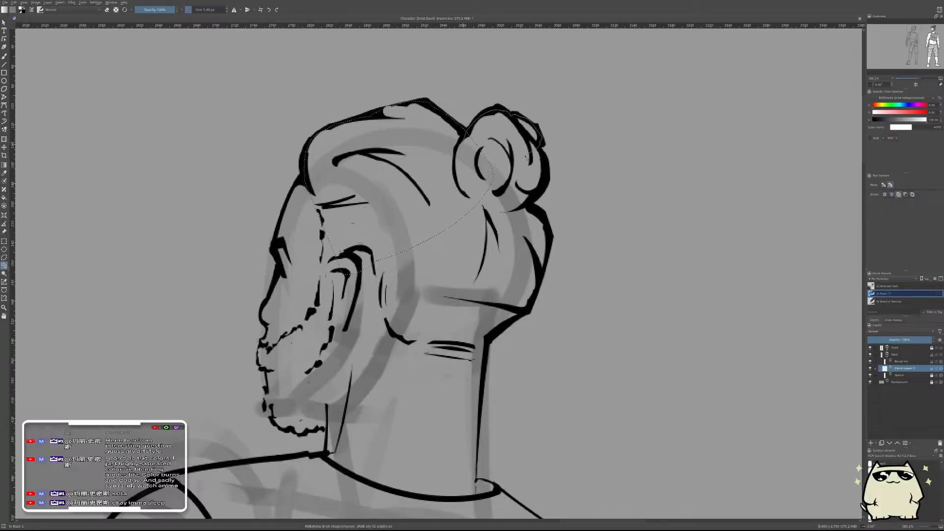
- Extend the selection around the hair bun, down the back of the head and along the neck to the collar
{"action": "mouse_move", "coordinate": [527, 157]}
{"action": "left_mouse_down"}
{"action": "mouse_move", "coordinate": [450, 177]}
{"action": "mouse_move", "coordinate": [530, 186]}
{"action": "left_mouse_up"}
{"action": "mouse_move", "coordinate": [535, 224]}
{"action": "left_mouse_down"}
{"action": "mouse_move", "coordinate": [511, 144]}
{"action": "mouse_move", "coordinate": [533, 188]}
{"action": "mouse_move", "coordinate": [515, 246]}
{"action": "mouse_move", "coordinate": [501, 249]}
{"action": "mouse_move", "coordinate": [395, 206]}
{"action": "left_mouse_up"}
{"action": "mouse_move", "coordinate": [519, 236]}
{"action": "left_mouse_down"}
{"action": "mouse_move", "coordinate": [570, 126]}
{"action": "mouse_move", "coordinate": [529, 167]}
{"action": "mouse_move", "coordinate": [494, 101]}
{"action": "mouse_move", "coordinate": [507, 148]}
{"action": "mouse_move", "coordinate": [524, 160]}
{"action": "left_mouse_up"}
{"action": "mouse_move", "coordinate": [518, 196]}
{"action": "left_mouse_down"}
{"action": "mouse_move", "coordinate": [512, 310]}
{"action": "mouse_move", "coordinate": [448, 133]}
{"action": "mouse_move", "coordinate": [450, 111]}
{"action": "left_mouse_up"}
{"action": "left_click_drag", "start_coordinate": [561, 260], "coordinate": [538, 135]}
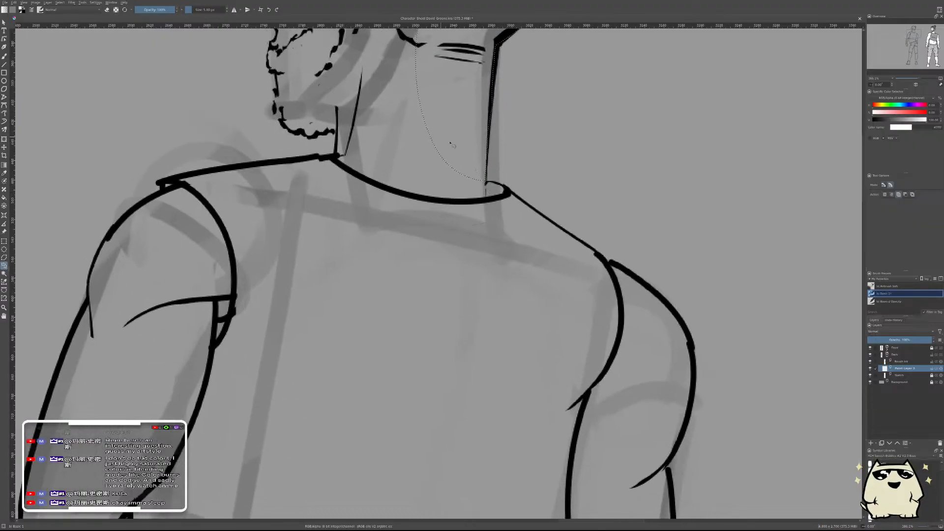
- Extend the selection from the collar along the back view's right shoulder and down the outer edge of the arm
{"action": "left_click_drag", "start_coordinate": [563, 228], "coordinate": [451, 181]}
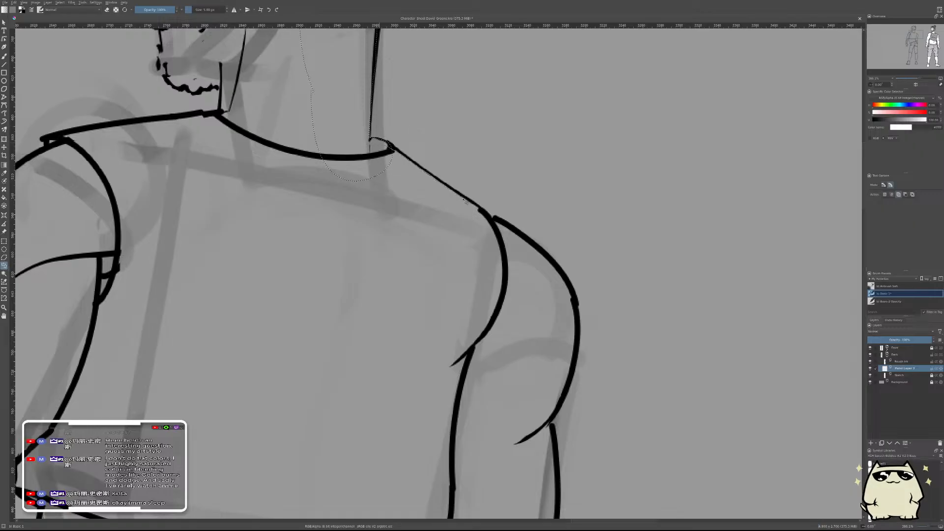
{"action": "mouse_move", "coordinate": [465, 200]}
{"action": "left_mouse_down"}
{"action": "mouse_move", "coordinate": [487, 215]}
{"action": "mouse_move", "coordinate": [338, 220]}
{"action": "mouse_move", "coordinate": [302, 162]}
{"action": "left_mouse_up"}
{"action": "mouse_move", "coordinate": [474, 218]}
{"action": "left_mouse_down"}
{"action": "mouse_move", "coordinate": [528, 239]}
{"action": "mouse_move", "coordinate": [567, 278]}
{"action": "mouse_move", "coordinate": [580, 342]}
{"action": "mouse_move", "coordinate": [427, 213]}
{"action": "left_mouse_up"}
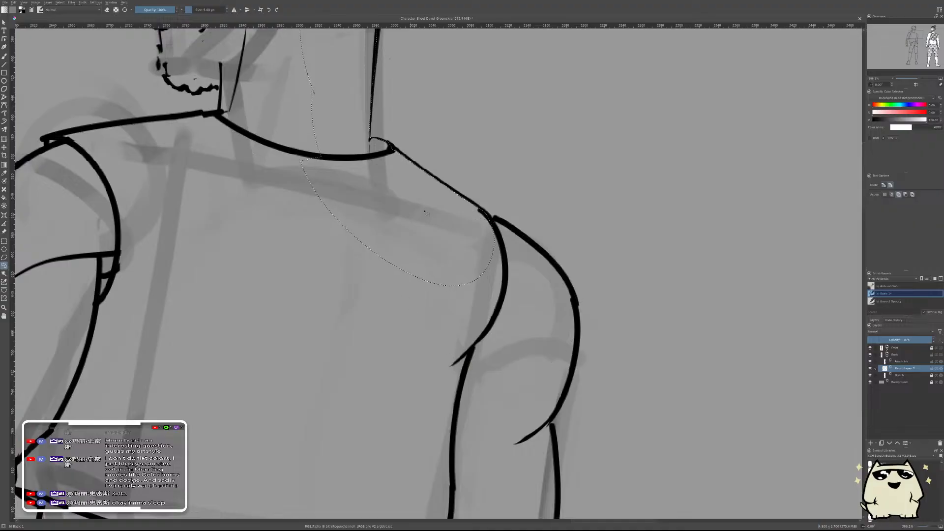
{"action": "left_click_drag", "start_coordinate": [567, 313], "coordinate": [588, 140]}
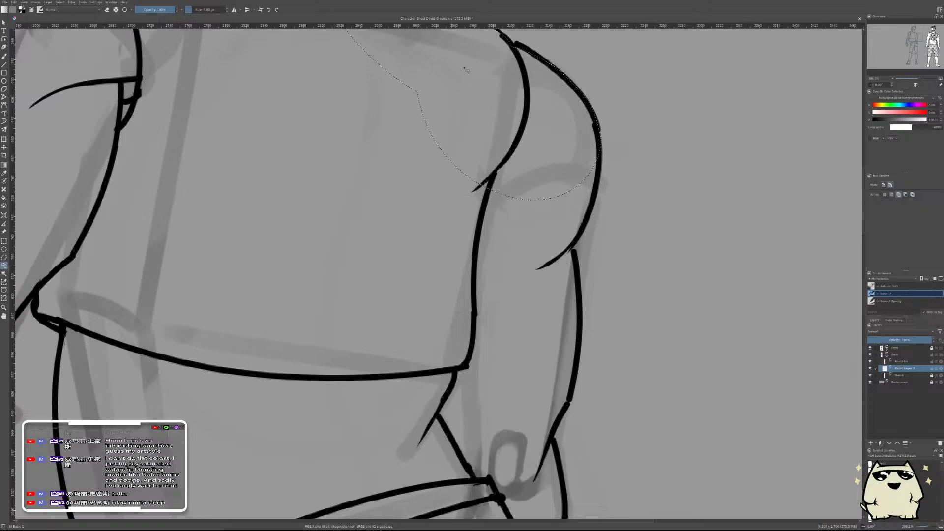
{"action": "scroll", "coordinate": [466, 69], "scroll_direction": "down", "scroll_amount": 4}
{"action": "mouse_move", "coordinate": [562, 121]}
{"action": "left_mouse_down"}
{"action": "mouse_move", "coordinate": [580, 199]}
{"action": "mouse_move", "coordinate": [579, 271]}
{"action": "mouse_move", "coordinate": [538, 378]}
{"action": "mouse_move", "coordinate": [494, 324]}
{"action": "mouse_move", "coordinate": [511, 193]}
{"action": "left_mouse_up"}
{"action": "scroll", "coordinate": [590, 135], "scroll_direction": "down", "scroll_amount": 8}
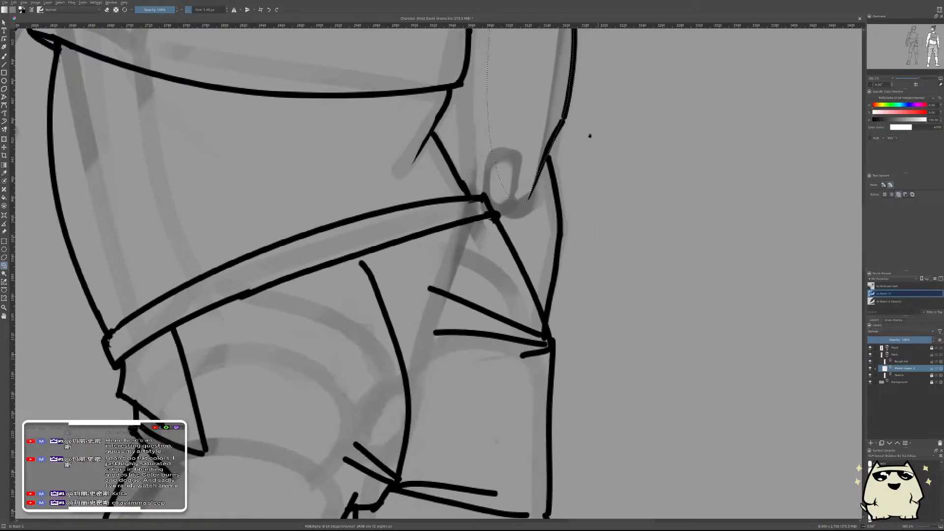
- Add the right forearm and the hip beside it to the selection, following the outer ink line down to the shorts
{"action": "left_click_drag", "start_coordinate": [534, 126], "coordinate": [563, 238]}
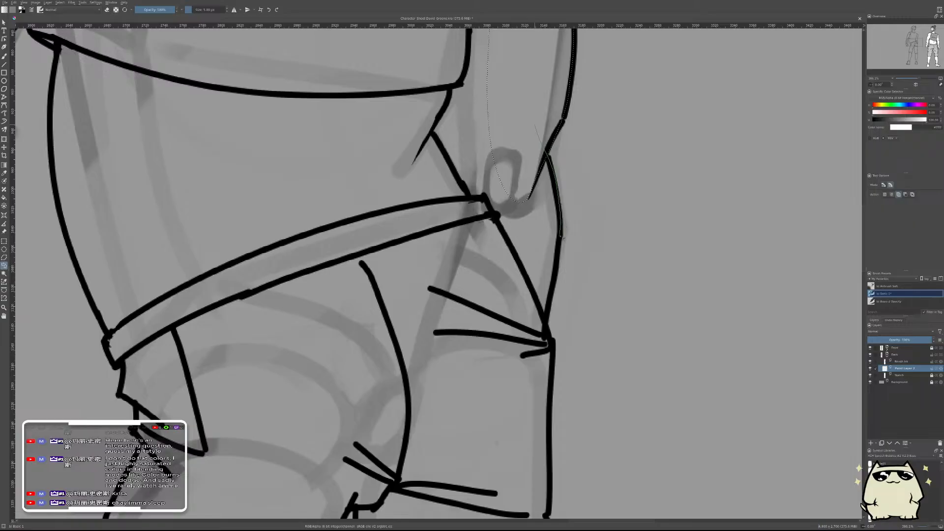
{"action": "mouse_move", "coordinate": [555, 279]}
{"action": "left_mouse_down"}
{"action": "mouse_move", "coordinate": [543, 338]}
{"action": "mouse_move", "coordinate": [490, 222]}
{"action": "left_mouse_up"}
{"action": "scroll", "coordinate": [492, 221], "scroll_direction": "down", "scroll_amount": 6}
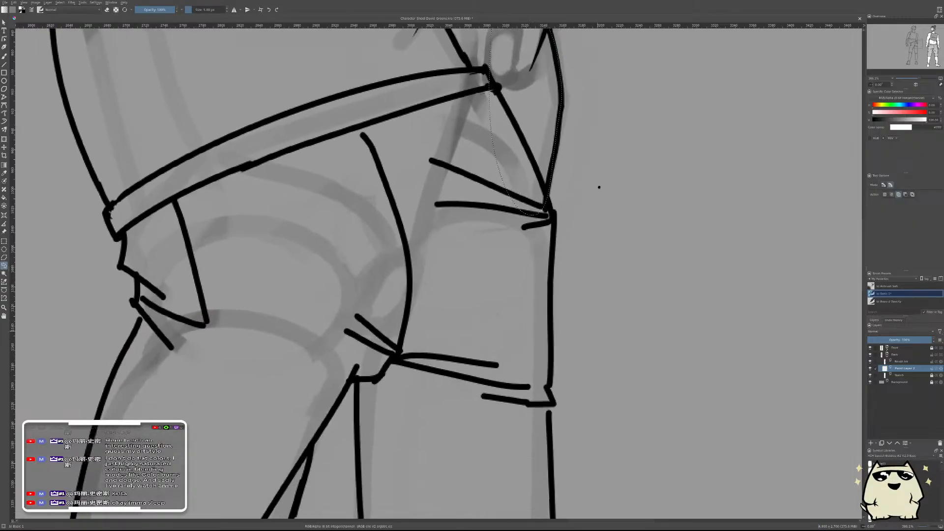
{"action": "mouse_move", "coordinate": [537, 143]}
{"action": "left_mouse_down"}
{"action": "mouse_move", "coordinate": [555, 207]}
{"action": "mouse_move", "coordinate": [538, 359]}
{"action": "mouse_move", "coordinate": [477, 199]}
{"action": "left_mouse_up"}
- Extend the selection down the outer edge of the right shorts leg, past the side fold and around the hem corner
{"action": "mouse_move", "coordinate": [540, 253]}
{"action": "left_mouse_down"}
{"action": "mouse_move", "coordinate": [548, 76]}
{"action": "mouse_move", "coordinate": [561, 133]}
{"action": "mouse_move", "coordinate": [548, 248]}
{"action": "mouse_move", "coordinate": [489, 74]}
{"action": "left_mouse_up"}
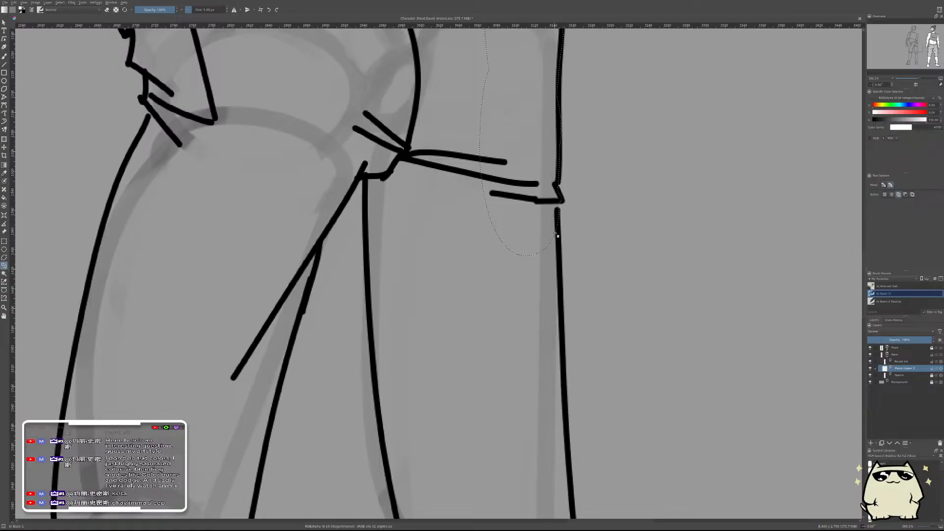
{"action": "mouse_move", "coordinate": [557, 211]}
{"action": "left_mouse_down"}
{"action": "mouse_move", "coordinate": [566, 388]}
{"action": "mouse_move", "coordinate": [450, 256]}
{"action": "mouse_move", "coordinate": [457, 160]}
{"action": "left_mouse_up"}
{"action": "mouse_move", "coordinate": [556, 216]}
{"action": "left_mouse_down"}
{"action": "mouse_move", "coordinate": [563, 372]}
{"action": "mouse_move", "coordinate": [520, 133]}
{"action": "left_mouse_up"}
{"action": "left_click_drag", "start_coordinate": [631, 365], "coordinate": [612, 39]}
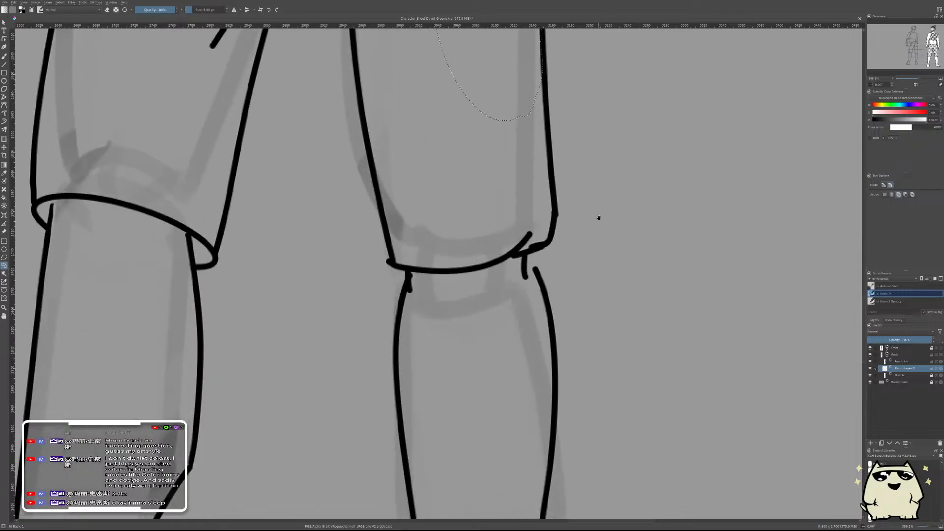
{"action": "left_click_drag", "start_coordinate": [587, 197], "coordinate": [569, 331]}
{"action": "left_click_drag", "start_coordinate": [523, 170], "coordinate": [542, 334]}
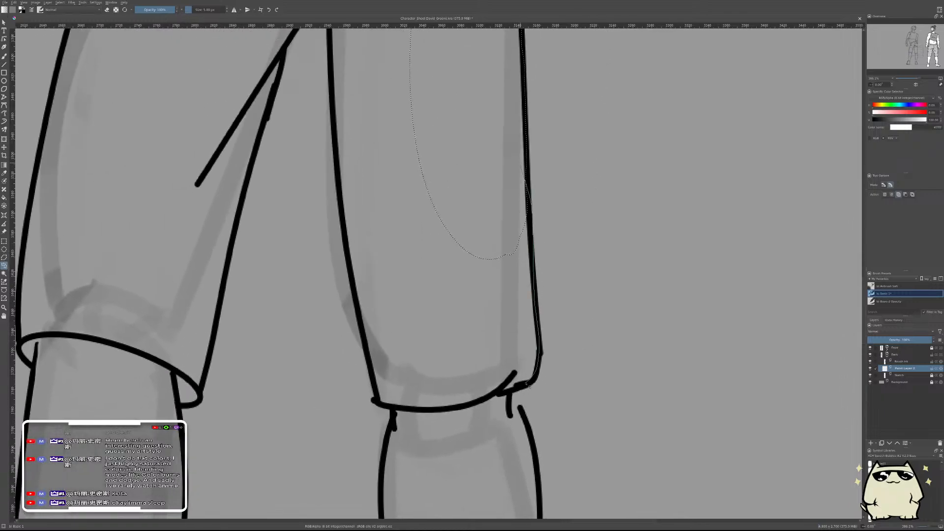
{"action": "left_click_drag", "start_coordinate": [484, 362], "coordinate": [470, 256]}
{"action": "left_click_drag", "start_coordinate": [575, 361], "coordinate": [687, 204]}
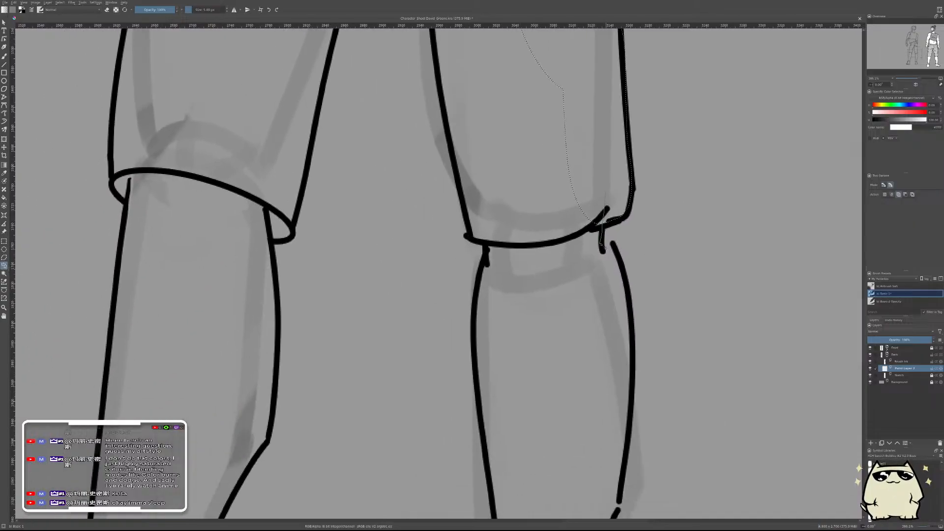
- Extend the selection from the right knee down the outer calf to the ankle and the shoe collar
{"action": "mouse_move", "coordinate": [626, 285]}
{"action": "left_mouse_down"}
{"action": "mouse_move", "coordinate": [630, 336]}
{"action": "mouse_move", "coordinate": [580, 394]}
{"action": "mouse_move", "coordinate": [521, 147]}
{"action": "left_mouse_up"}
{"action": "left_click_drag", "start_coordinate": [670, 327], "coordinate": [632, 158]}
{"action": "mouse_move", "coordinate": [582, 125]}
{"action": "left_mouse_down"}
{"action": "mouse_move", "coordinate": [597, 172]}
{"action": "mouse_move", "coordinate": [580, 338]}
{"action": "mouse_move", "coordinate": [515, 310]}
{"action": "mouse_move", "coordinate": [509, 206]}
{"action": "left_mouse_up"}
{"action": "left_click_drag", "start_coordinate": [626, 336], "coordinate": [670, 140]}
{"action": "mouse_move", "coordinate": [621, 105]}
{"action": "left_mouse_down"}
{"action": "mouse_move", "coordinate": [624, 143]}
{"action": "mouse_move", "coordinate": [583, 269]}
{"action": "mouse_move", "coordinate": [571, 339]}
{"action": "mouse_move", "coordinate": [580, 339]}
{"action": "mouse_move", "coordinate": [592, 227]}
{"action": "mouse_move", "coordinate": [588, 240]}
{"action": "mouse_move", "coordinate": [618, 298]}
{"action": "mouse_move", "coordinate": [582, 178]}
{"action": "left_mouse_up"}
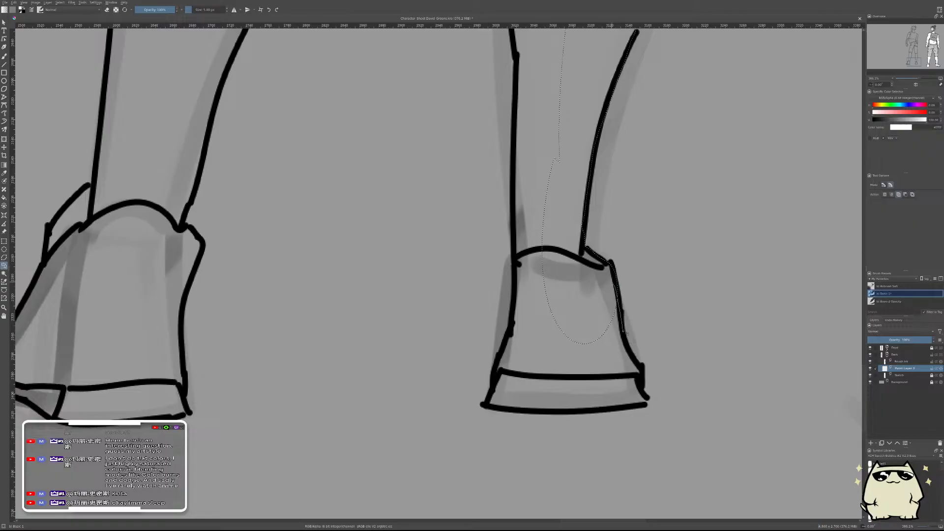
- Add the rest of the right shoe to the selection, following its sides and the bottom of the sole
{"action": "mouse_move", "coordinate": [646, 382]}
{"action": "left_mouse_down"}
{"action": "mouse_move", "coordinate": [648, 397]}
{"action": "mouse_move", "coordinate": [614, 406]}
{"action": "left_mouse_up"}
{"action": "left_click_drag", "start_coordinate": [565, 254], "coordinate": [530, 251]}
{"action": "mouse_move", "coordinate": [518, 284]}
{"action": "left_mouse_down"}
{"action": "mouse_move", "coordinate": [495, 382]}
{"action": "mouse_move", "coordinate": [538, 413]}
{"action": "mouse_move", "coordinate": [644, 402]}
{"action": "left_mouse_up"}
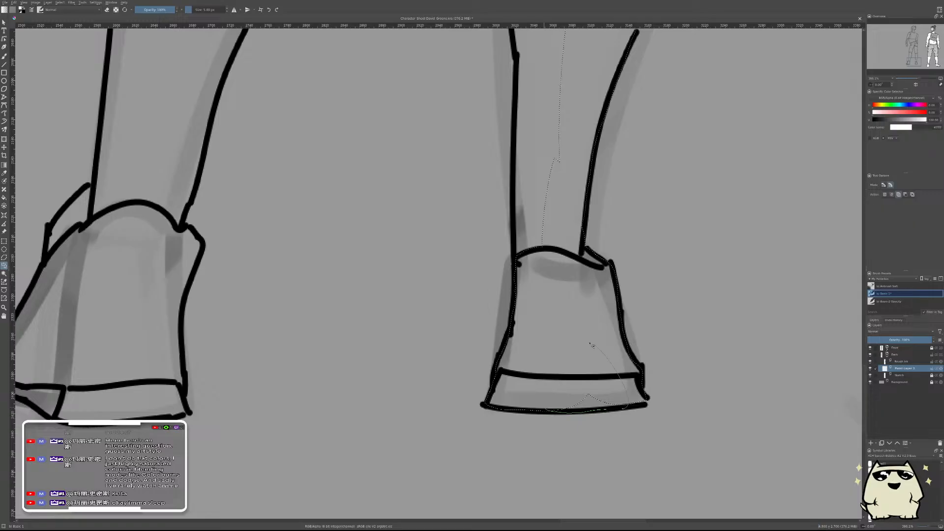
- Extend the selection up the inner edge of the right lower leg, from the ankle over the calf to the shorts hem
{"action": "scroll", "coordinate": [556, 275], "scroll_direction": "up", "scroll_amount": 5}
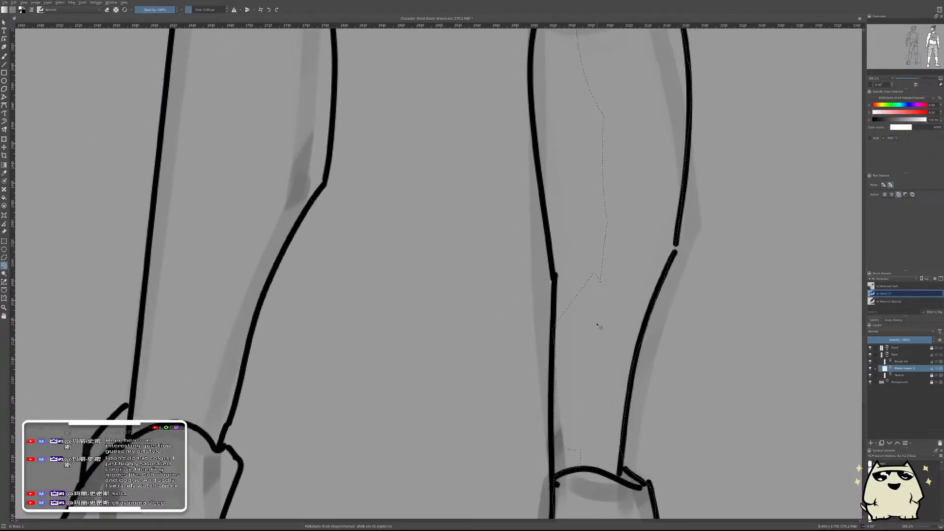
{"action": "scroll", "coordinate": [595, 314], "scroll_direction": "down", "scroll_amount": 3}
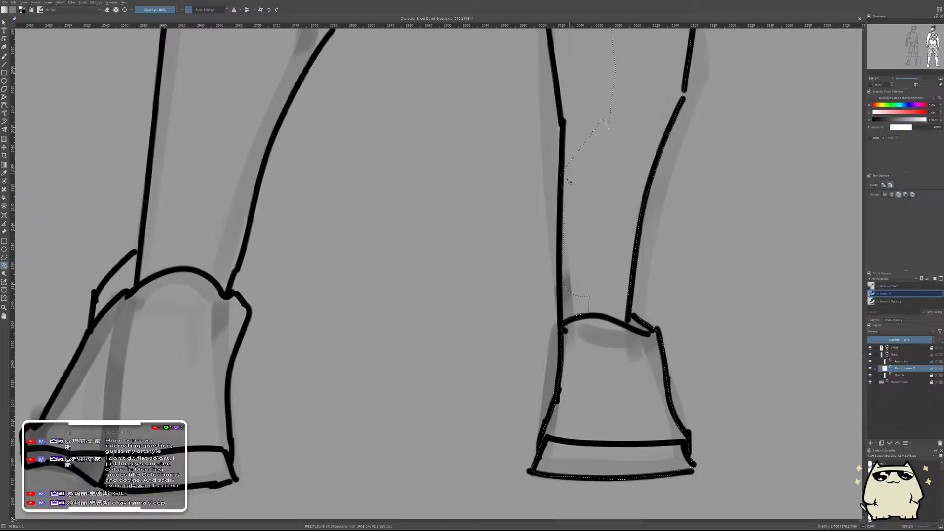
{"action": "left_click_drag", "start_coordinate": [558, 207], "coordinate": [562, 277]}
{"action": "scroll", "coordinate": [580, 393], "scroll_direction": "up", "scroll_amount": 4}
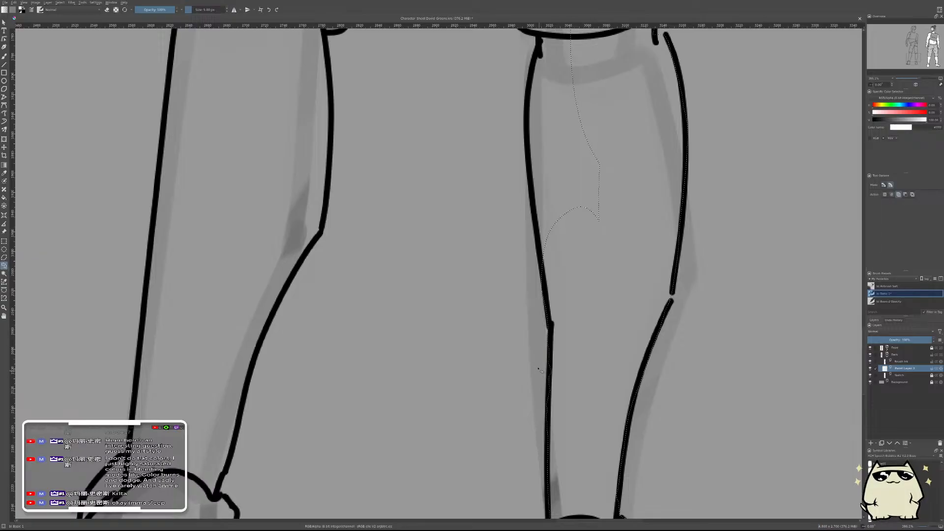
{"action": "scroll", "coordinate": [575, 381], "scroll_direction": "up", "scroll_amount": 3}
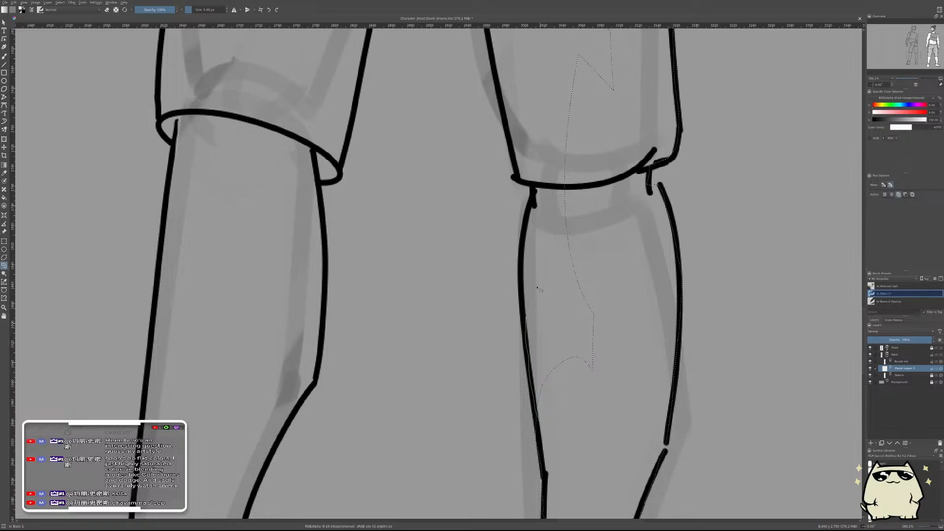
{"action": "scroll", "coordinate": [569, 351], "scroll_direction": "up", "scroll_amount": 1}
{"action": "scroll", "coordinate": [569, 351], "scroll_direction": "up", "scroll_amount": 1}
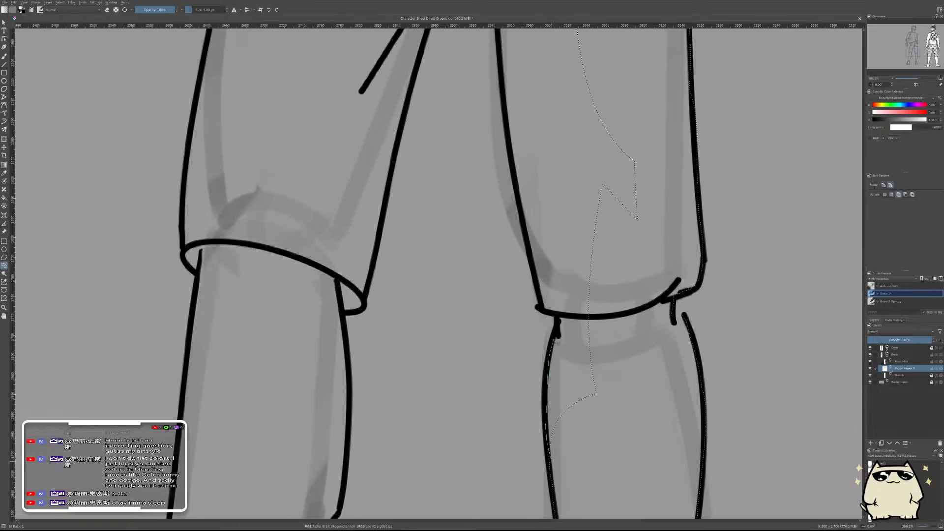
{"action": "left_click", "coordinate": [552, 311]}
- Extend the selection from the right hem up the inner edge of the shorts leg to the crotch
{"action": "left_click", "coordinate": [519, 200]}
{"action": "scroll", "coordinate": [525, 88], "scroll_direction": "up", "scroll_amount": 3}
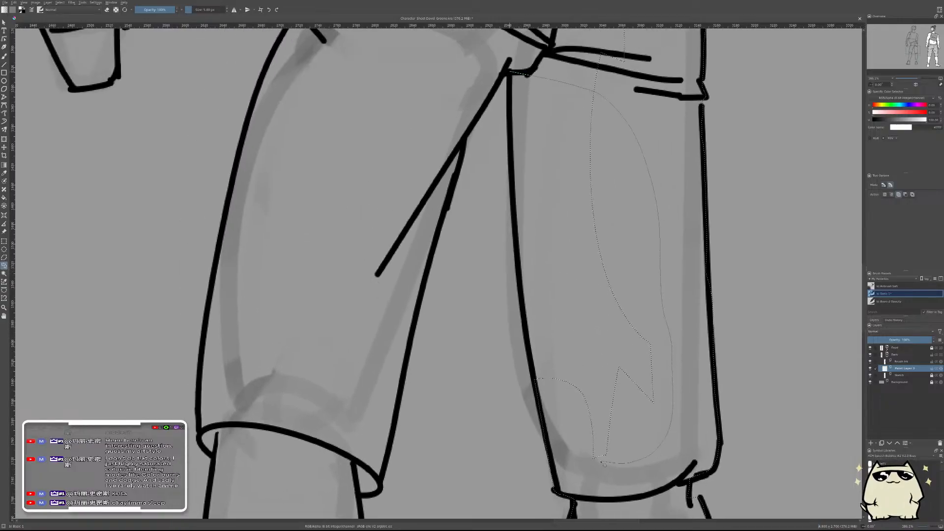
{"action": "left_click_drag", "start_coordinate": [599, 455], "coordinate": [542, 215]}
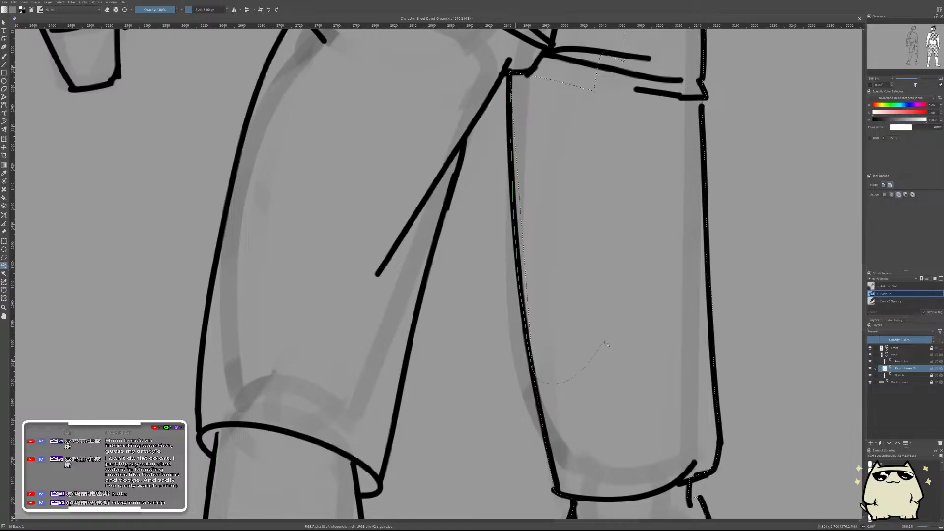
{"action": "mouse_move", "coordinate": [626, 197]}
{"action": "left_mouse_down"}
{"action": "mouse_move", "coordinate": [638, 337]}
{"action": "mouse_move", "coordinate": [710, 337]}
{"action": "left_mouse_up"}
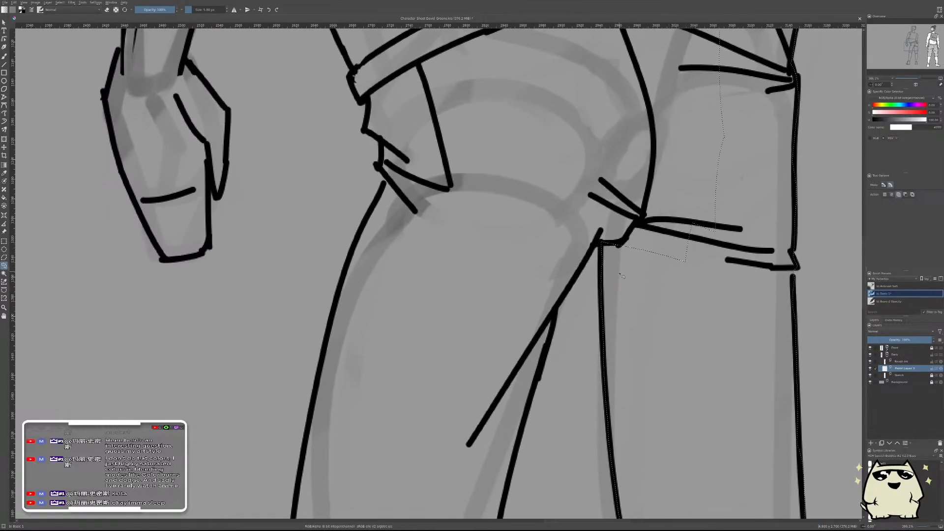
- Carry the selection across the crotch and down the inner edge of the left shorts leg to its hem
{"action": "mouse_move", "coordinate": [608, 247]}
{"action": "left_mouse_down"}
{"action": "mouse_move", "coordinate": [594, 247]}
{"action": "mouse_move", "coordinate": [550, 315]}
{"action": "mouse_move", "coordinate": [485, 266]}
{"action": "mouse_move", "coordinate": [565, 275]}
{"action": "left_mouse_up"}
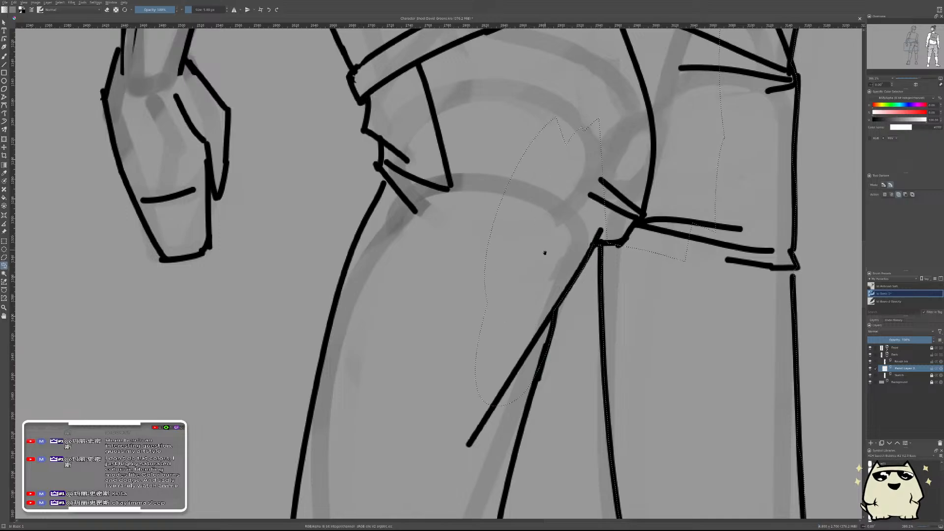
{"action": "scroll", "coordinate": [543, 253], "scroll_direction": "down", "scroll_amount": 3}
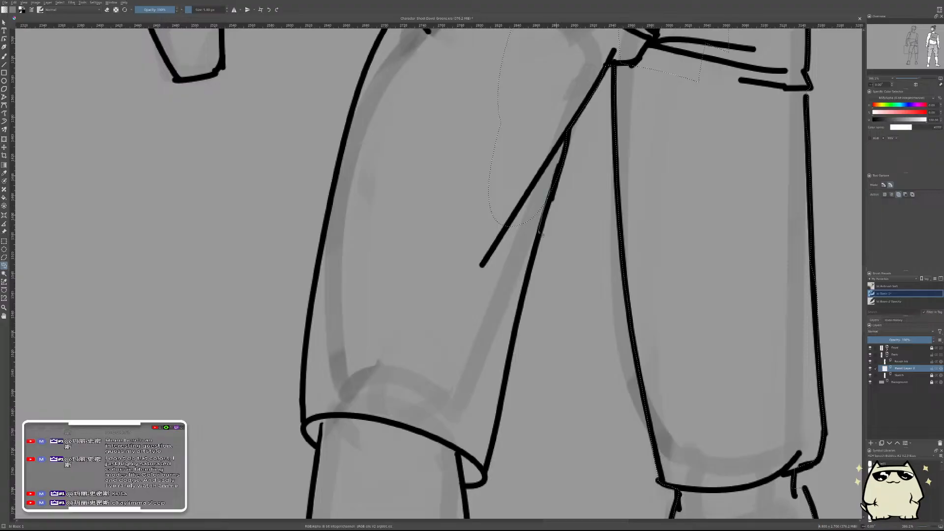
{"action": "scroll", "coordinate": [537, 161], "scroll_direction": "down", "scroll_amount": 2}
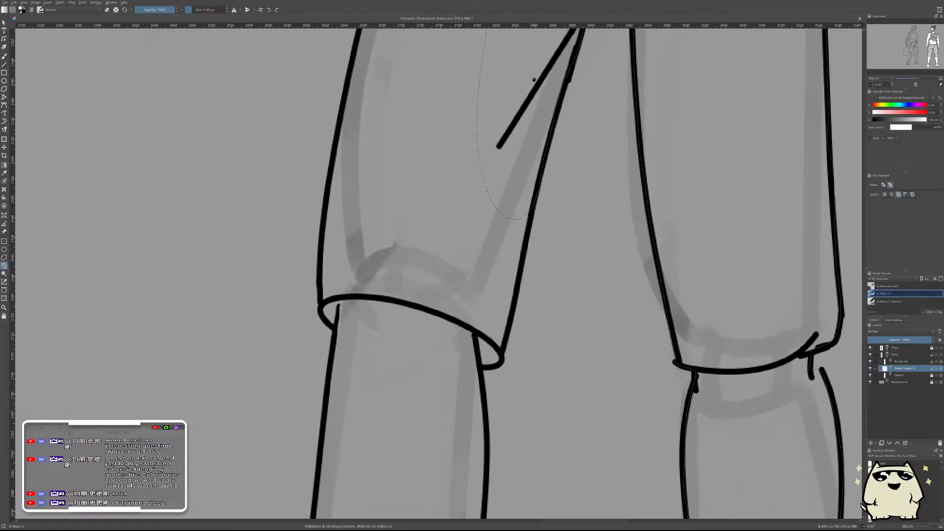
{"action": "mouse_move", "coordinate": [531, 242]}
{"action": "left_mouse_down"}
{"action": "mouse_move", "coordinate": [501, 367]}
{"action": "mouse_move", "coordinate": [481, 371]}
{"action": "mouse_move", "coordinate": [472, 325]}
{"action": "left_mouse_up"}
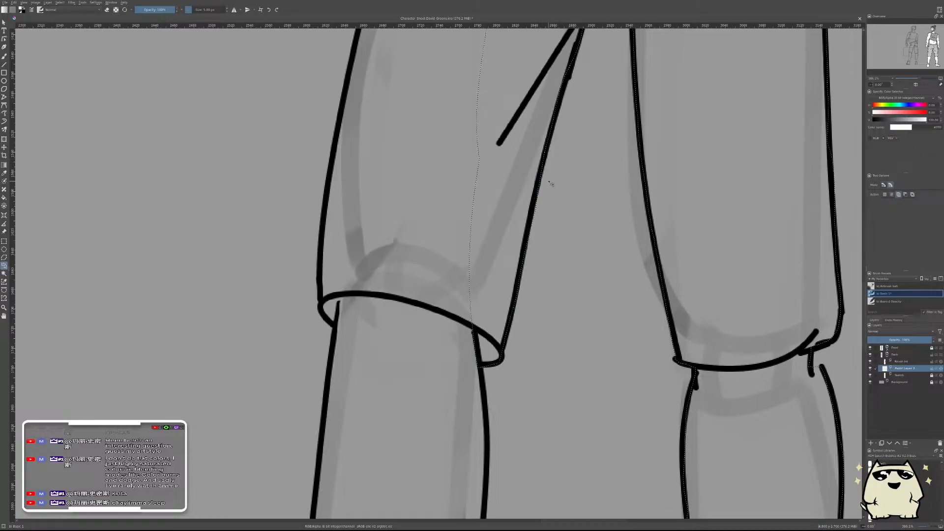
{"action": "left_click_drag", "start_coordinate": [555, 145], "coordinate": [540, 193]}
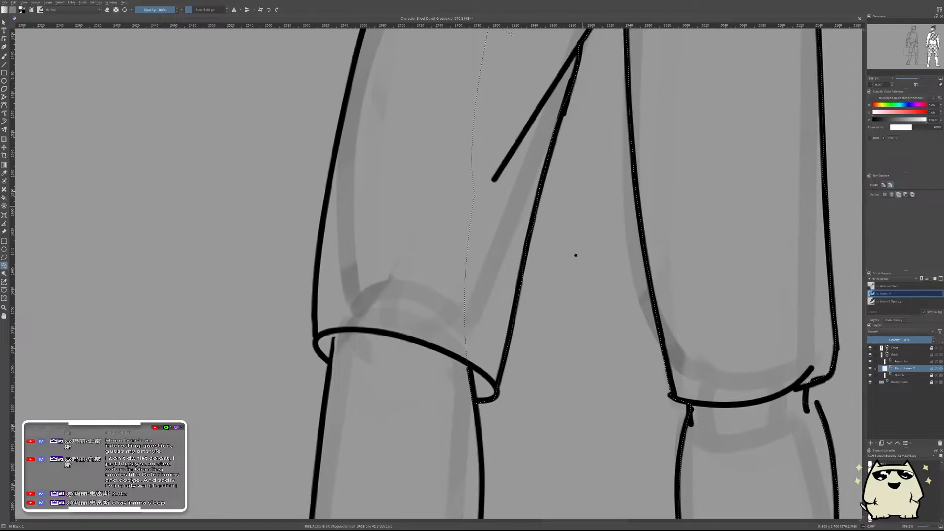
- Add the left hem corner and the inner edge of the left calf to the selection, down towards the ankle
{"action": "scroll", "coordinate": [592, 189], "scroll_direction": "down", "scroll_amount": 5}
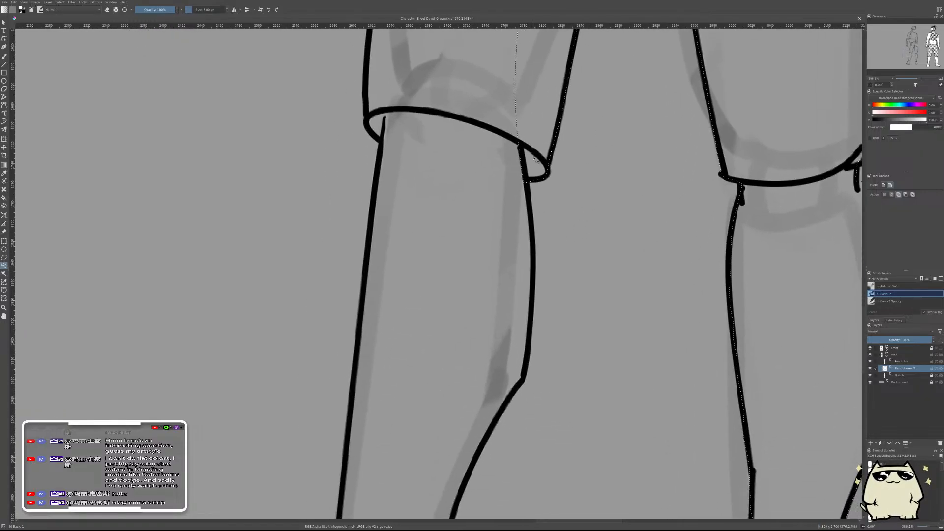
{"action": "mouse_move", "coordinate": [508, 236]}
{"action": "left_mouse_down"}
{"action": "mouse_move", "coordinate": [480, 187]}
{"action": "mouse_move", "coordinate": [522, 168]}
{"action": "left_mouse_up"}
{"action": "mouse_move", "coordinate": [532, 311]}
{"action": "left_mouse_down"}
{"action": "mouse_move", "coordinate": [535, 346]}
{"action": "mouse_move", "coordinate": [521, 380]}
{"action": "left_mouse_up"}
{"action": "left_click_drag", "start_coordinate": [511, 339], "coordinate": [548, 264]}
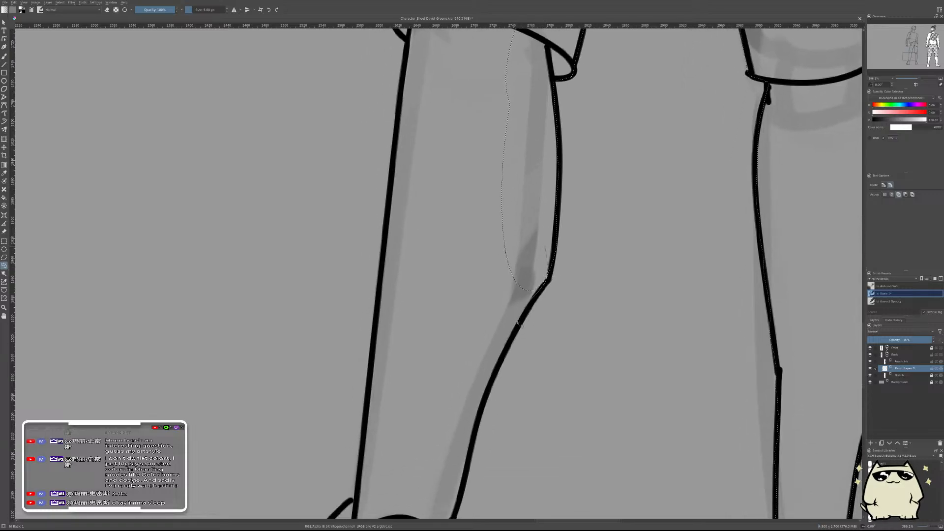
{"action": "mouse_move", "coordinate": [517, 322]}
{"action": "left_mouse_down"}
{"action": "mouse_move", "coordinate": [486, 391]}
{"action": "mouse_move", "coordinate": [535, 298]}
{"action": "left_mouse_up"}
- Extend the selection around the left ankle, down the inner side of the shoe and along the heel part of the sole
{"action": "mouse_move", "coordinate": [489, 397]}
{"action": "left_mouse_down"}
{"action": "mouse_move", "coordinate": [543, 216]}
{"action": "mouse_move", "coordinate": [519, 311]}
{"action": "mouse_move", "coordinate": [530, 190]}
{"action": "left_mouse_up"}
{"action": "mouse_move", "coordinate": [512, 263]}
{"action": "left_mouse_down"}
{"action": "mouse_move", "coordinate": [540, 156]}
{"action": "mouse_move", "coordinate": [544, 242]}
{"action": "mouse_move", "coordinate": [525, 284]}
{"action": "mouse_move", "coordinate": [531, 319]}
{"action": "mouse_move", "coordinate": [484, 241]}
{"action": "left_mouse_up"}
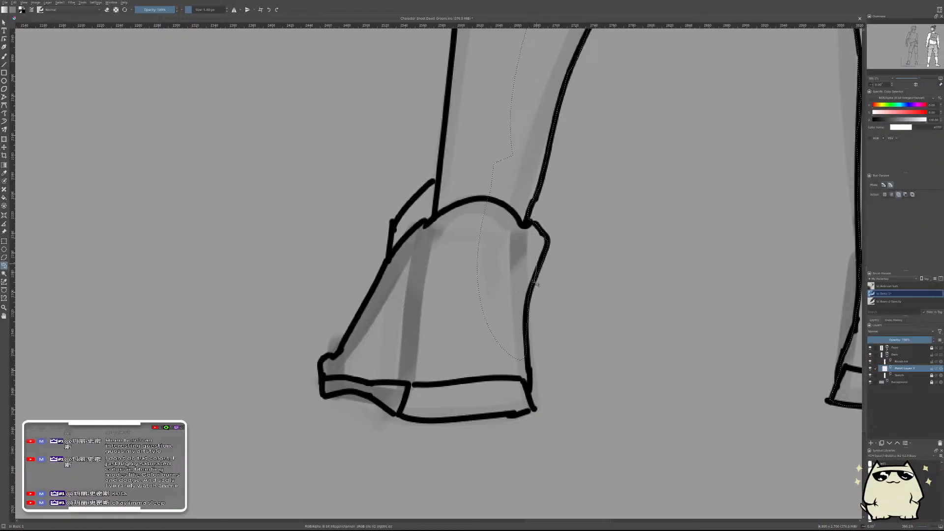
{"action": "scroll", "coordinate": [533, 283], "scroll_direction": "down", "scroll_amount": 1}
{"action": "scroll", "coordinate": [515, 227], "scroll_direction": "down", "scroll_amount": 3}
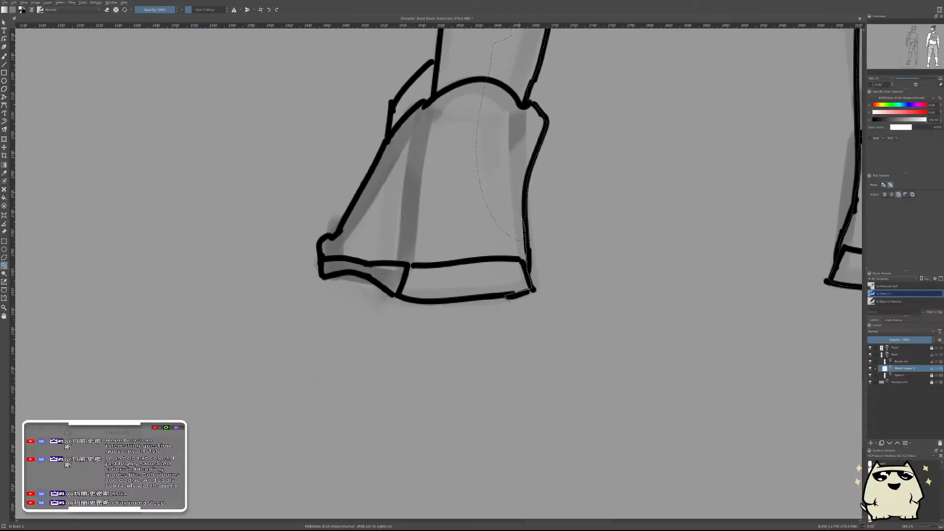
{"action": "left_click_drag", "start_coordinate": [509, 296], "coordinate": [492, 237]}
- Add the front of the left shoe to the selection, following the sole, toe, instep and tongue
{"action": "mouse_move", "coordinate": [392, 294]}
{"action": "left_mouse_down"}
{"action": "mouse_move", "coordinate": [442, 305]}
{"action": "mouse_move", "coordinate": [476, 207]}
{"action": "mouse_move", "coordinate": [384, 214]}
{"action": "mouse_move", "coordinate": [406, 278]}
{"action": "left_mouse_up"}
{"action": "left_click_drag", "start_coordinate": [452, 229], "coordinate": [452, 229]}
{"action": "mouse_move", "coordinate": [343, 252]}
{"action": "left_mouse_down"}
{"action": "mouse_move", "coordinate": [362, 279]}
{"action": "mouse_move", "coordinate": [448, 336]}
{"action": "left_mouse_up"}
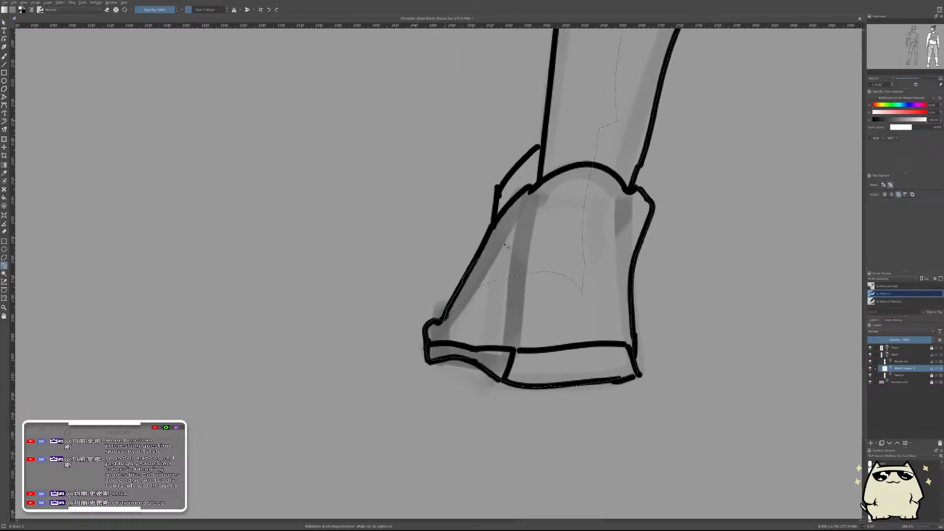
{"action": "left_click_drag", "start_coordinate": [477, 256], "coordinate": [580, 292]}
{"action": "mouse_move", "coordinate": [497, 202]}
{"action": "left_mouse_down"}
{"action": "mouse_move", "coordinate": [503, 181]}
{"action": "mouse_move", "coordinate": [551, 147]}
{"action": "mouse_move", "coordinate": [566, 232]}
{"action": "mouse_move", "coordinate": [550, 278]}
{"action": "left_mouse_up"}
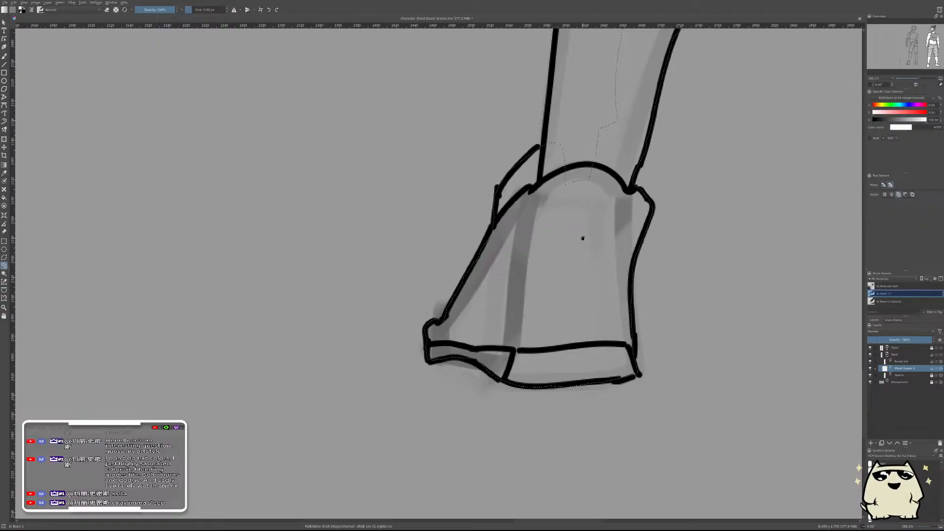
- Extend the selection up the outer edge of the left lower leg, from the shoe tongue to the shorts hem
{"action": "mouse_move", "coordinate": [581, 236]}
{"action": "left_mouse_down"}
{"action": "mouse_move", "coordinate": [539, 384]}
{"action": "mouse_move", "coordinate": [505, 379]}
{"action": "left_mouse_up"}
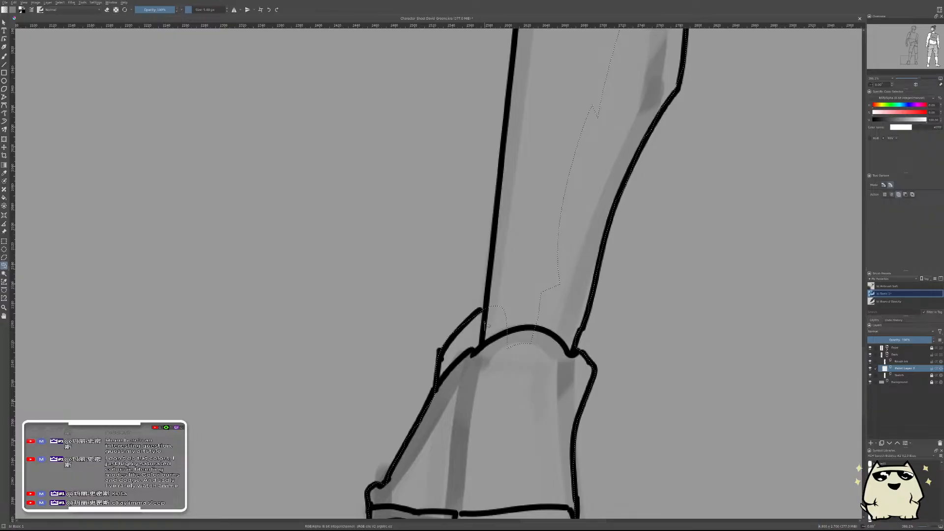
{"action": "mouse_move", "coordinate": [487, 324]}
{"action": "left_mouse_down"}
{"action": "mouse_move", "coordinate": [499, 203]}
{"action": "mouse_move", "coordinate": [565, 154]}
{"action": "mouse_move", "coordinate": [585, 186]}
{"action": "mouse_move", "coordinate": [583, 267]}
{"action": "mouse_move", "coordinate": [496, 427]}
{"action": "left_mouse_up"}
{"action": "left_click_drag", "start_coordinate": [532, 181], "coordinate": [506, 428]}
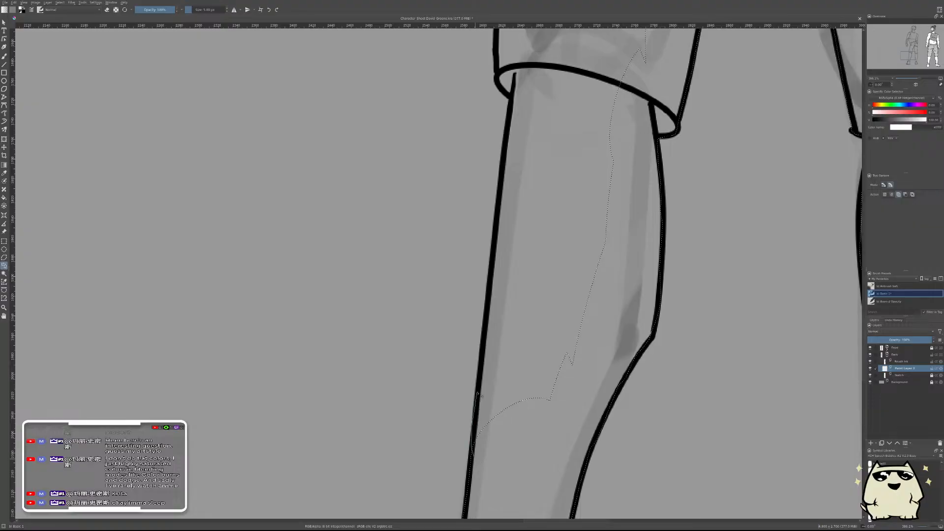
{"action": "mouse_move", "coordinate": [477, 393]}
{"action": "left_mouse_down"}
{"action": "mouse_move", "coordinate": [487, 303]}
{"action": "mouse_move", "coordinate": [538, 247]}
{"action": "mouse_move", "coordinate": [601, 276]}
{"action": "mouse_move", "coordinate": [578, 404]}
{"action": "left_mouse_up"}
{"action": "left_click_drag", "start_coordinate": [531, 276], "coordinate": [516, 436]}
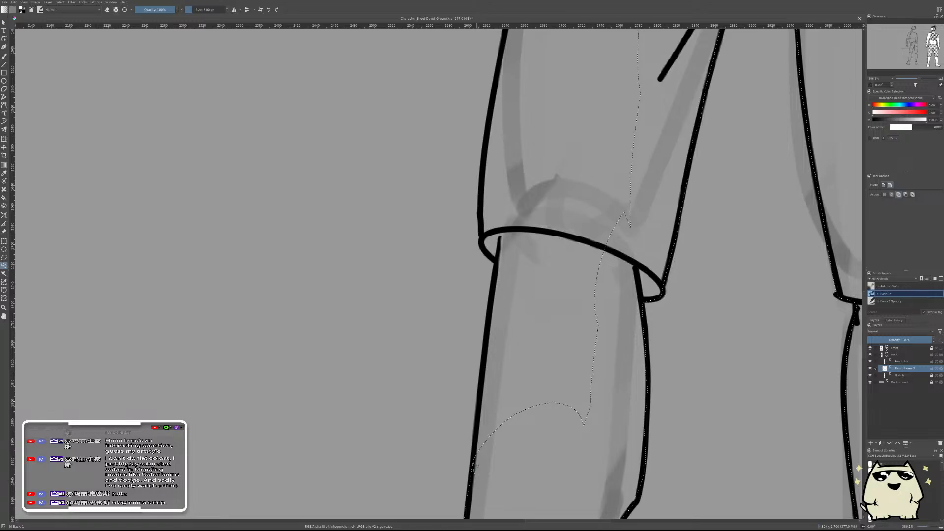
{"action": "mouse_move", "coordinate": [475, 464]}
{"action": "left_mouse_down"}
{"action": "mouse_move", "coordinate": [499, 268]}
{"action": "mouse_move", "coordinate": [613, 227]}
{"action": "mouse_move", "coordinate": [557, 483]}
{"action": "left_mouse_up"}
- Extend the selection up the outer edge of the left shorts leg, from the hem to the pocket
{"action": "mouse_move", "coordinate": [495, 196]}
{"action": "left_mouse_down"}
{"action": "mouse_move", "coordinate": [560, 216]}
{"action": "mouse_move", "coordinate": [527, 267]}
{"action": "mouse_move", "coordinate": [533, 379]}
{"action": "mouse_move", "coordinate": [496, 355]}
{"action": "mouse_move", "coordinate": [505, 298]}
{"action": "mouse_move", "coordinate": [601, 246]}
{"action": "mouse_move", "coordinate": [599, 362]}
{"action": "left_mouse_up"}
{"action": "mouse_move", "coordinate": [502, 363]}
{"action": "left_mouse_down"}
{"action": "mouse_move", "coordinate": [496, 323]}
{"action": "mouse_move", "coordinate": [522, 207]}
{"action": "mouse_move", "coordinate": [591, 215]}
{"action": "mouse_move", "coordinate": [546, 245]}
{"action": "mouse_move", "coordinate": [545, 331]}
{"action": "left_mouse_up"}
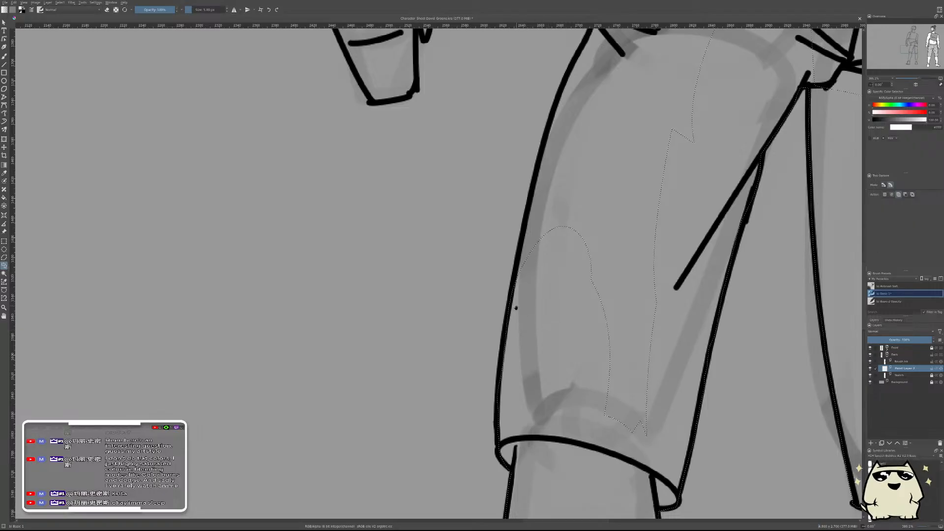
{"action": "left_click_drag", "start_coordinate": [537, 337], "coordinate": [522, 448]}
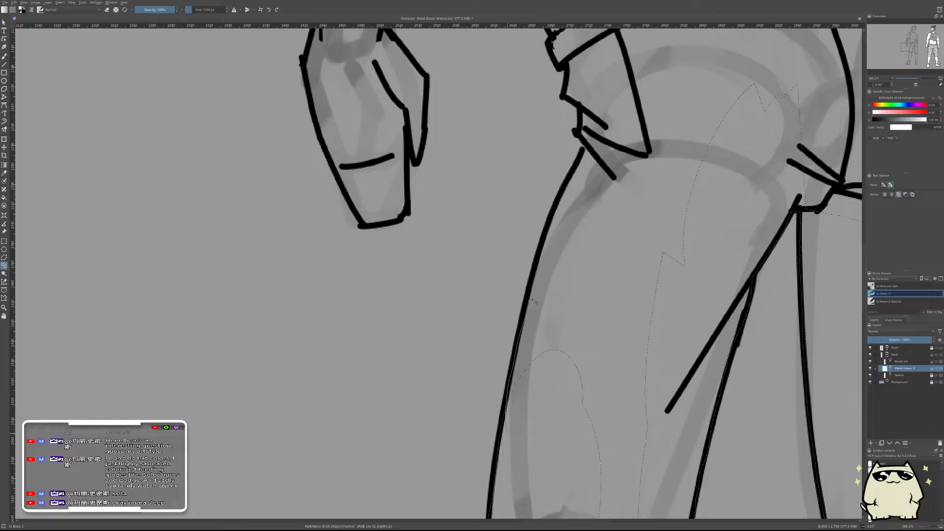
{"action": "left_click_drag", "start_coordinate": [573, 438], "coordinate": [564, 280]}
{"action": "mouse_move", "coordinate": [535, 358]}
{"action": "left_mouse_down"}
{"action": "mouse_move", "coordinate": [674, 312]}
{"action": "mouse_move", "coordinate": [584, 375]}
{"action": "left_mouse_up"}
{"action": "left_click_drag", "start_coordinate": [584, 319], "coordinate": [566, 517]}
{"action": "left_click_drag", "start_coordinate": [579, 418], "coordinate": [573, 437]}
{"action": "left_click_drag", "start_coordinate": [558, 328], "coordinate": [540, 393]}
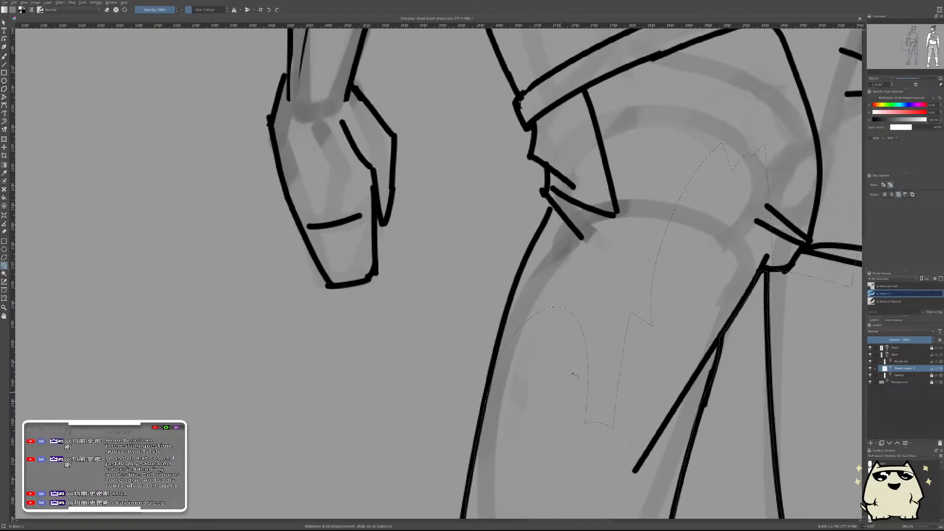
{"action": "mouse_move", "coordinate": [586, 358]}
{"action": "left_mouse_down"}
{"action": "mouse_move", "coordinate": [626, 379]}
{"action": "mouse_move", "coordinate": [620, 457]}
{"action": "left_mouse_up"}
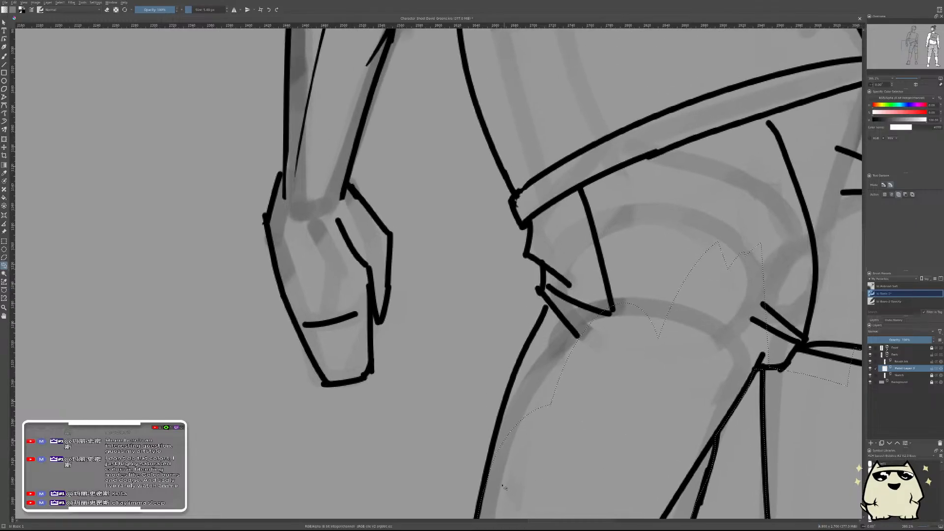
{"action": "mouse_move", "coordinate": [500, 457]}
{"action": "left_mouse_down"}
{"action": "mouse_move", "coordinate": [556, 315]}
{"action": "mouse_move", "coordinate": [636, 344]}
{"action": "mouse_move", "coordinate": [501, 485]}
{"action": "mouse_move", "coordinate": [497, 426]}
{"action": "mouse_move", "coordinate": [520, 358]}
{"action": "left_mouse_up"}
- Add the left pocket folds and the left end of the waistband to the selection
{"action": "left_click_drag", "start_coordinate": [574, 465], "coordinate": [573, 464]}
{"action": "mouse_move", "coordinate": [548, 263]}
{"action": "left_mouse_down"}
{"action": "mouse_move", "coordinate": [577, 226]}
{"action": "mouse_move", "coordinate": [622, 285]}
{"action": "left_mouse_up"}
{"action": "left_click_drag", "start_coordinate": [561, 311], "coordinate": [530, 253]}
{"action": "mouse_move", "coordinate": [530, 221]}
{"action": "left_mouse_down"}
{"action": "mouse_move", "coordinate": [553, 184]}
{"action": "mouse_move", "coordinate": [619, 282]}
{"action": "left_mouse_up"}
{"action": "mouse_move", "coordinate": [511, 199]}
{"action": "left_mouse_down"}
{"action": "mouse_move", "coordinate": [518, 217]}
{"action": "mouse_move", "coordinate": [536, 222]}
{"action": "left_mouse_up"}
{"action": "left_click_drag", "start_coordinate": [533, 183], "coordinate": [512, 190]}
{"action": "mouse_move", "coordinate": [584, 124]}
{"action": "left_mouse_down"}
{"action": "mouse_move", "coordinate": [618, 224]}
{"action": "mouse_move", "coordinate": [540, 281]}
{"action": "left_mouse_up"}
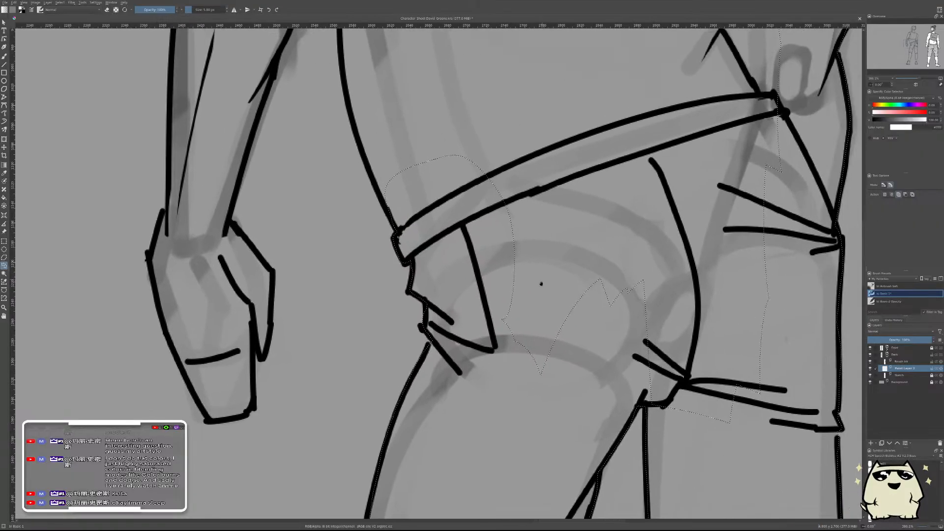
- Add the unselected seat area of the shorts and the left side of the waist up to the shirt hem to the selection
{"action": "mouse_move", "coordinate": [551, 409]}
{"action": "left_mouse_down"}
{"action": "mouse_move", "coordinate": [556, 243]}
{"action": "mouse_move", "coordinate": [695, 275]}
{"action": "left_mouse_up"}
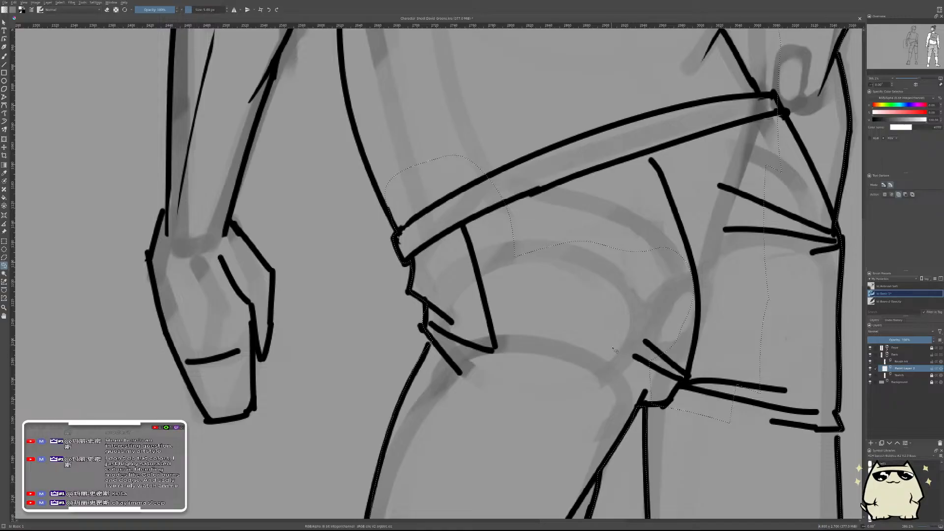
{"action": "mouse_move", "coordinate": [748, 443]}
{"action": "left_mouse_down"}
{"action": "mouse_move", "coordinate": [805, 379]}
{"action": "mouse_move", "coordinate": [788, 270]}
{"action": "left_mouse_up"}
{"action": "left_click_drag", "start_coordinate": [586, 219], "coordinate": [636, 400]}
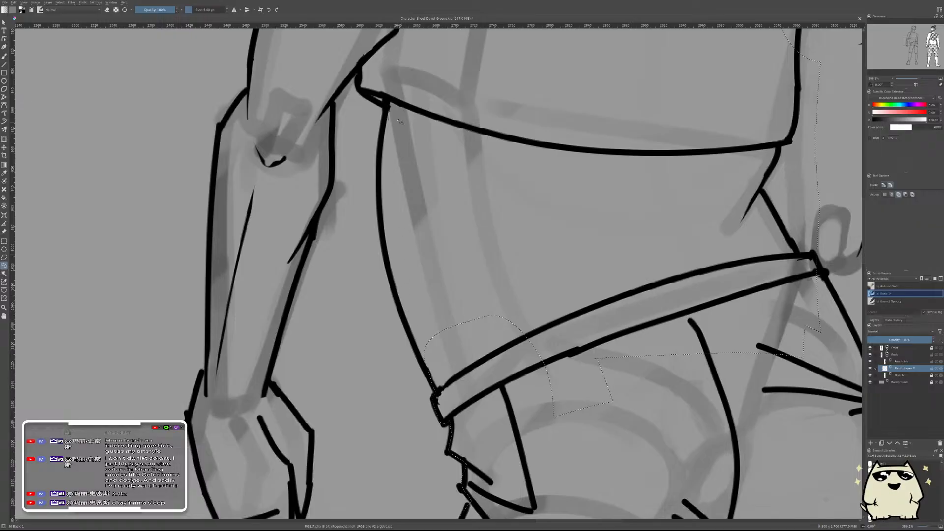
{"action": "mouse_move", "coordinate": [390, 97]}
{"action": "left_mouse_down"}
{"action": "mouse_move", "coordinate": [382, 208]}
{"action": "mouse_move", "coordinate": [406, 320]}
{"action": "left_mouse_up"}
{"action": "mouse_move", "coordinate": [430, 376]}
{"action": "left_mouse_down"}
{"action": "mouse_move", "coordinate": [560, 221]}
{"action": "mouse_move", "coordinate": [396, 92]}
{"action": "left_mouse_up"}
{"action": "left_click_drag", "start_coordinate": [667, 286], "coordinate": [454, 391]}
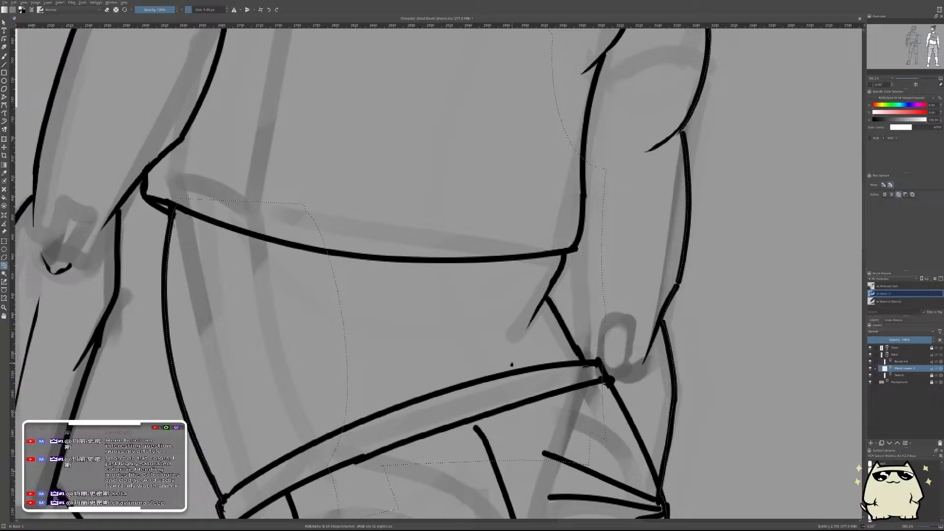
- Add the left corner of the shirt hem and the inner side of the left elbow to the selection
{"action": "scroll", "coordinate": [512, 364], "scroll_direction": "left", "scroll_amount": 10}
{"action": "scroll", "coordinate": [511, 365], "scroll_direction": "up", "scroll_amount": 4}
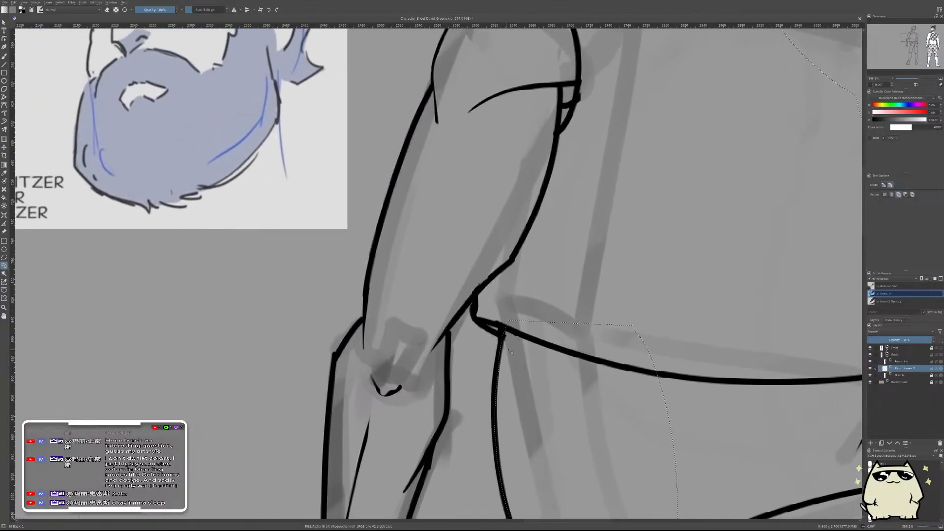
{"action": "mouse_move", "coordinate": [488, 329]}
{"action": "left_mouse_down"}
{"action": "mouse_move", "coordinate": [473, 303]}
{"action": "mouse_move", "coordinate": [448, 338]}
{"action": "mouse_move", "coordinate": [431, 335]}
{"action": "mouse_move", "coordinate": [492, 206]}
{"action": "mouse_move", "coordinate": [475, 403]}
{"action": "mouse_move", "coordinate": [508, 215]}
{"action": "mouse_move", "coordinate": [502, 310]}
{"action": "left_mouse_up"}
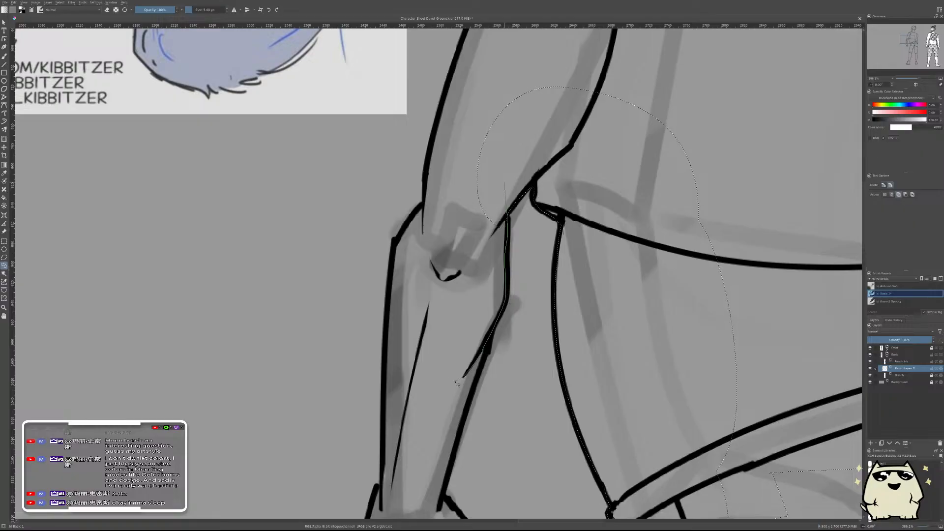
{"action": "left_click_drag", "start_coordinate": [456, 382], "coordinate": [457, 382]}
{"action": "left_click_drag", "start_coordinate": [498, 289], "coordinate": [525, 127]}
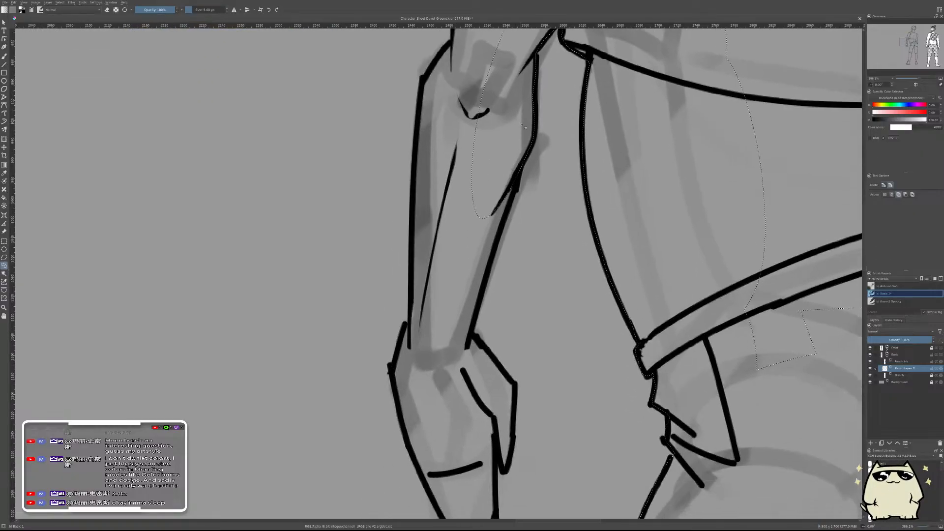
- Extend the selection down the inner edge of the left forearm and around the thumb
{"action": "left_click_drag", "start_coordinate": [515, 170], "coordinate": [488, 296]}
{"action": "mouse_move", "coordinate": [506, 190]}
{"action": "left_mouse_down"}
{"action": "mouse_move", "coordinate": [468, 347]}
{"action": "mouse_move", "coordinate": [503, 348]}
{"action": "left_mouse_up"}
{"action": "mouse_move", "coordinate": [515, 384]}
{"action": "left_mouse_down"}
{"action": "mouse_move", "coordinate": [514, 418]}
{"action": "mouse_move", "coordinate": [491, 402]}
{"action": "mouse_move", "coordinate": [468, 247]}
{"action": "left_mouse_up"}
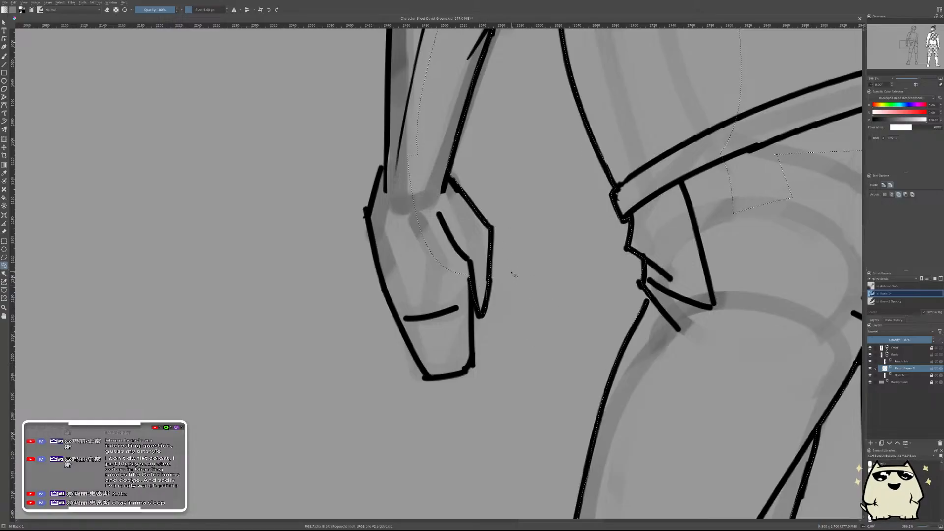
- Add the fingers and the outer edge of the left hand to the selection
{"action": "left_click_drag", "start_coordinate": [518, 269], "coordinate": [581, 210]}
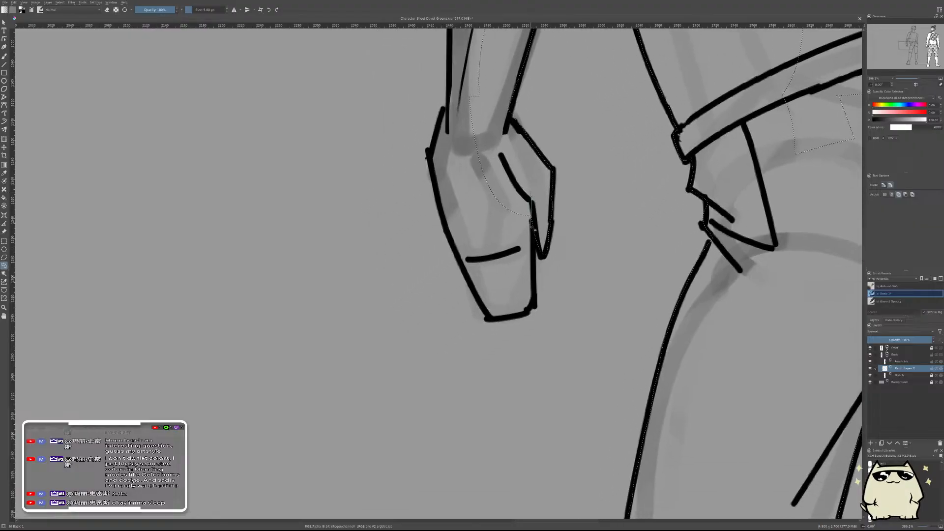
{"action": "mouse_move", "coordinate": [534, 230]}
{"action": "left_mouse_down"}
{"action": "mouse_move", "coordinate": [534, 313]}
{"action": "mouse_move", "coordinate": [489, 320]}
{"action": "left_mouse_up"}
{"action": "mouse_move", "coordinate": [474, 100]}
{"action": "left_mouse_down"}
{"action": "mouse_move", "coordinate": [450, 101]}
{"action": "mouse_move", "coordinate": [432, 155]}
{"action": "mouse_move", "coordinate": [484, 185]}
{"action": "left_mouse_up"}
{"action": "mouse_move", "coordinate": [430, 153]}
{"action": "left_mouse_down"}
{"action": "mouse_move", "coordinate": [452, 241]}
{"action": "mouse_move", "coordinate": [489, 317]}
{"action": "left_mouse_up"}
- Extend the selection up the outer edge of the left forearm, from the wrist to the elbow
{"action": "left_click_drag", "start_coordinate": [488, 179], "coordinate": [525, 421]}
{"action": "mouse_move", "coordinate": [486, 374]}
{"action": "left_mouse_down"}
{"action": "mouse_move", "coordinate": [485, 252]}
{"action": "mouse_move", "coordinate": [513, 166]}
{"action": "mouse_move", "coordinate": [572, 167]}
{"action": "left_mouse_up"}
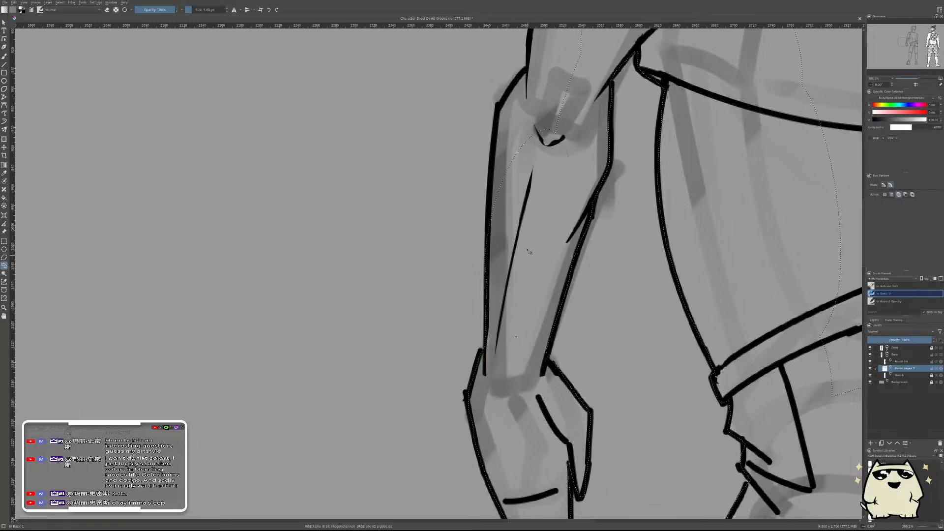
{"action": "left_click_drag", "start_coordinate": [510, 195], "coordinate": [500, 404]}
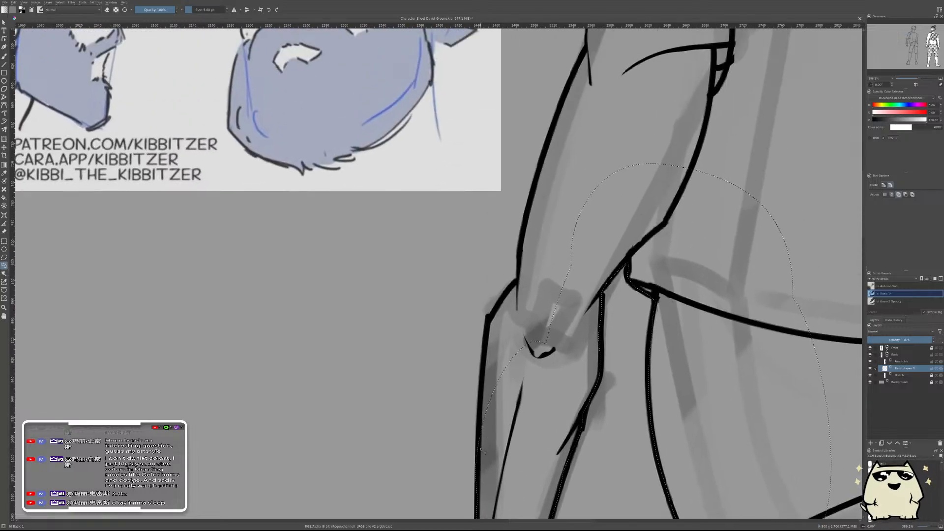
{"action": "mouse_move", "coordinate": [482, 450]}
{"action": "left_mouse_down"}
{"action": "mouse_move", "coordinate": [482, 366]}
{"action": "mouse_move", "coordinate": [496, 314]}
{"action": "left_mouse_up"}
- Extend the selection up the outer edge of the left upper arm and around the shoulder cap
{"action": "mouse_move", "coordinate": [531, 271]}
{"action": "left_mouse_down"}
{"action": "mouse_move", "coordinate": [468, 449]}
{"action": "mouse_move", "coordinate": [472, 387]}
{"action": "left_mouse_up"}
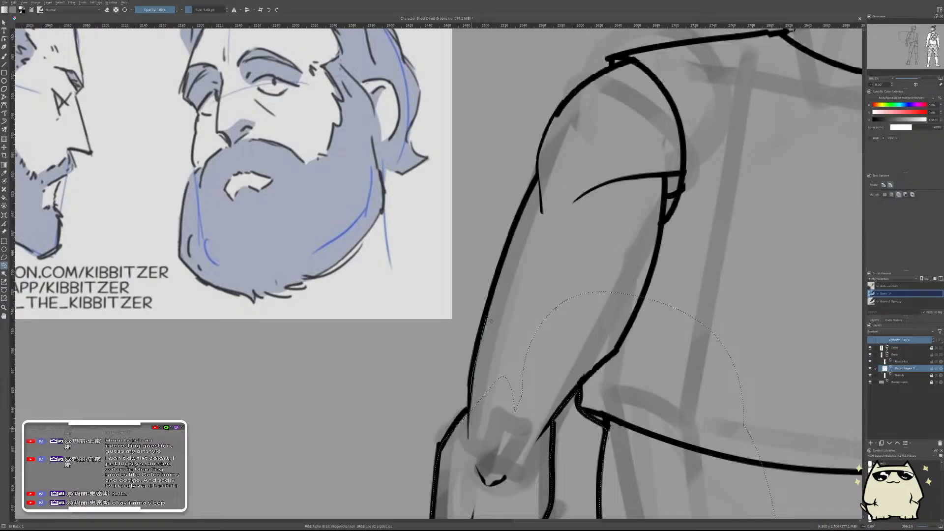
{"action": "mouse_move", "coordinate": [489, 320]}
{"action": "left_mouse_down"}
{"action": "mouse_move", "coordinate": [540, 216]}
{"action": "mouse_move", "coordinate": [564, 301]}
{"action": "left_mouse_up"}
{"action": "mouse_move", "coordinate": [474, 391]}
{"action": "left_mouse_down"}
{"action": "mouse_move", "coordinate": [462, 420]}
{"action": "mouse_move", "coordinate": [498, 312]}
{"action": "mouse_move", "coordinate": [550, 290]}
{"action": "mouse_move", "coordinate": [530, 393]}
{"action": "left_mouse_up"}
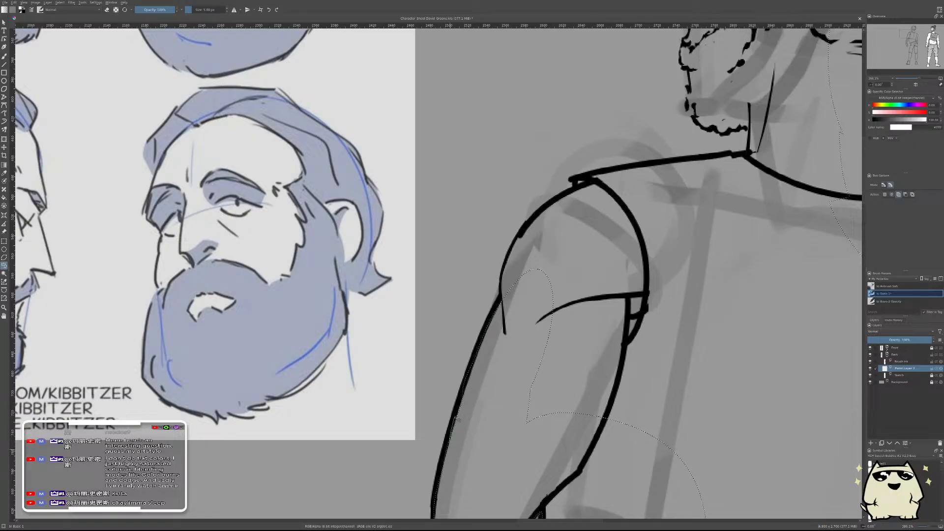
{"action": "left_click_drag", "start_coordinate": [480, 427], "coordinate": [467, 471]}
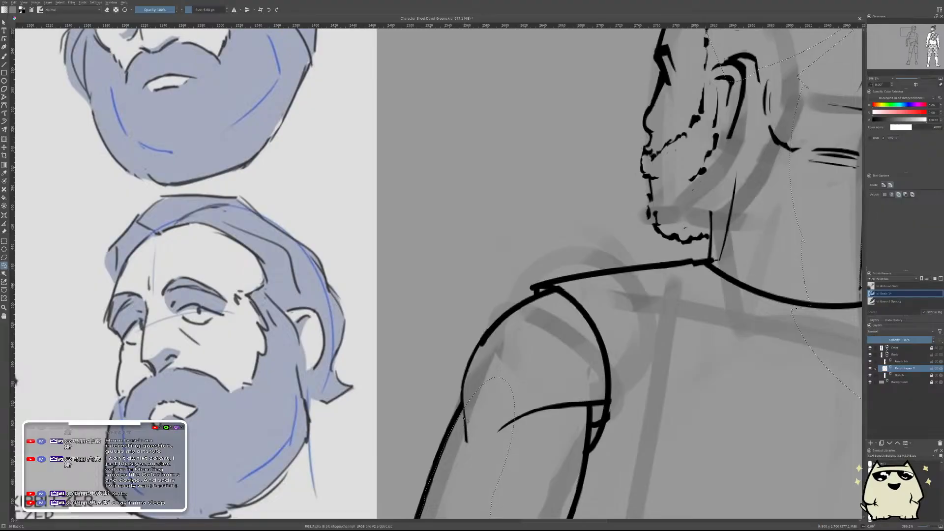
{"action": "mouse_move", "coordinate": [465, 390]}
{"action": "left_mouse_down"}
{"action": "mouse_move", "coordinate": [477, 359]}
{"action": "mouse_move", "coordinate": [540, 294]}
{"action": "mouse_move", "coordinate": [586, 289]}
{"action": "left_mouse_up"}
- Add the inner side of the left upper arm, the left shoulder line and the front of the neck to the selection
{"action": "left_click_drag", "start_coordinate": [556, 358], "coordinate": [584, 184]}
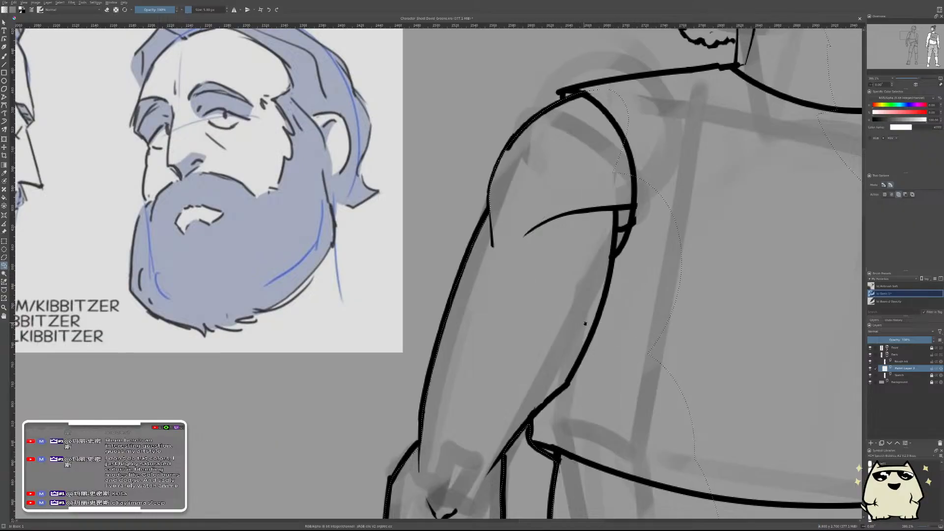
{"action": "left_click_drag", "start_coordinate": [585, 323], "coordinate": [524, 480]}
{"action": "mouse_move", "coordinate": [504, 265]}
{"action": "left_mouse_down"}
{"action": "mouse_move", "coordinate": [502, 335]}
{"action": "mouse_move", "coordinate": [521, 315]}
{"action": "mouse_move", "coordinate": [560, 307]}
{"action": "left_mouse_up"}
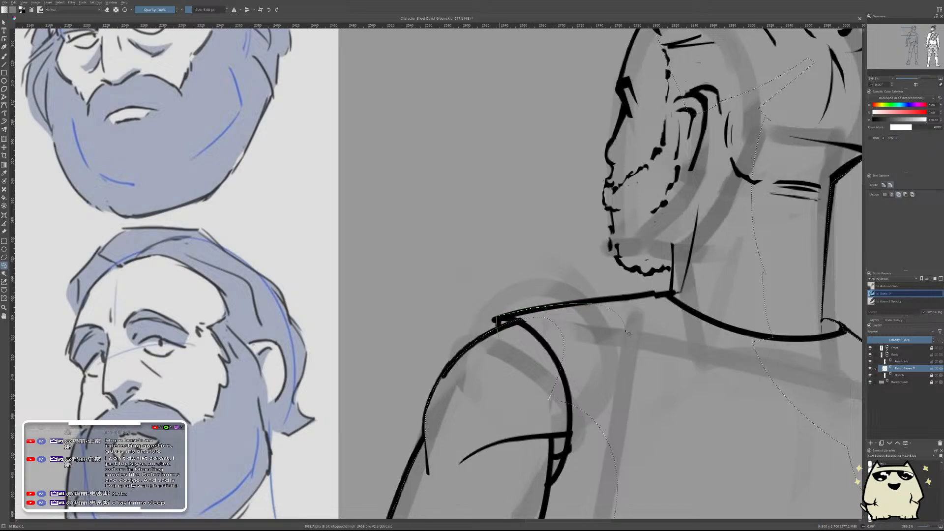
{"action": "left_click_drag", "start_coordinate": [628, 334], "coordinate": [468, 350]}
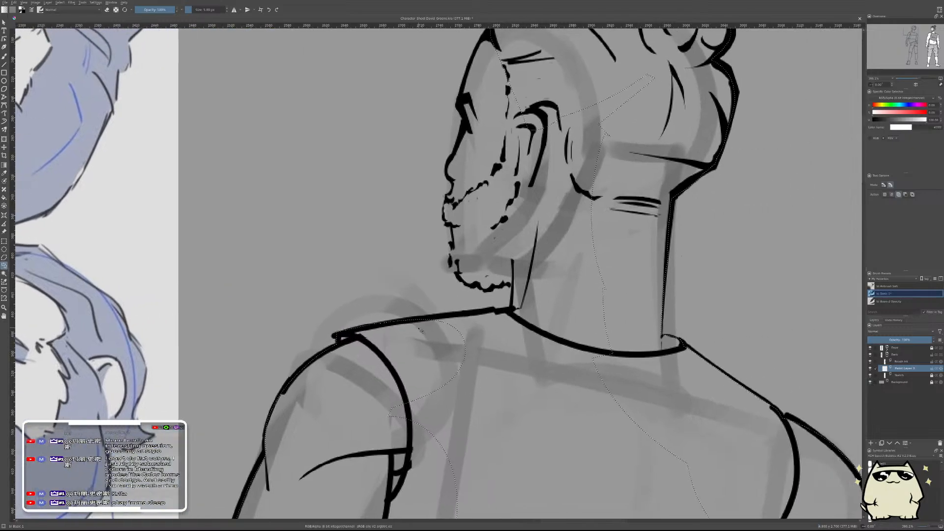
{"action": "left_click_drag", "start_coordinate": [419, 324], "coordinate": [488, 310]}
{"action": "mouse_move", "coordinate": [514, 277]}
{"action": "left_mouse_down"}
{"action": "mouse_move", "coordinate": [527, 239]}
{"action": "mouse_move", "coordinate": [489, 375]}
{"action": "mouse_move", "coordinate": [448, 383]}
{"action": "left_mouse_up"}
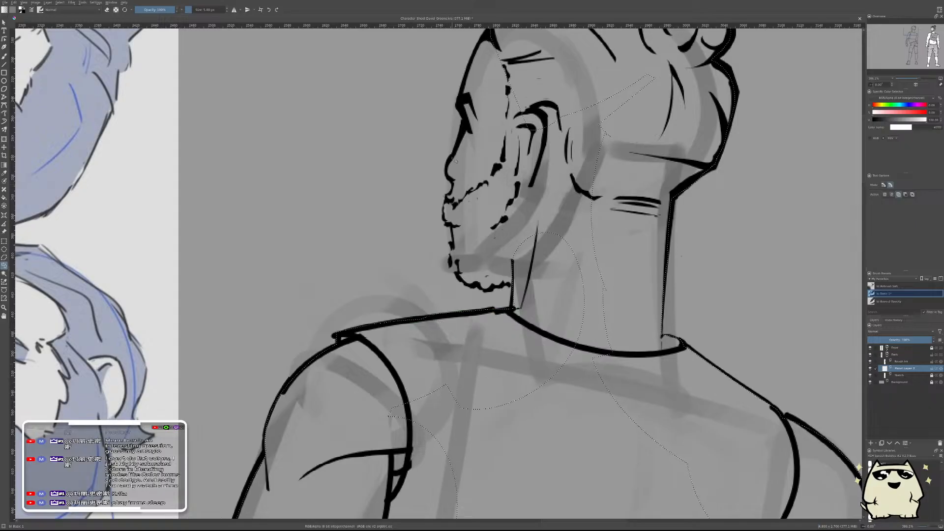
- Add the face profile and the beard to the selection
{"action": "mouse_move", "coordinate": [453, 186]}
{"action": "left_mouse_down"}
{"action": "mouse_move", "coordinate": [506, 140]}
{"action": "mouse_move", "coordinate": [450, 195]}
{"action": "left_mouse_up"}
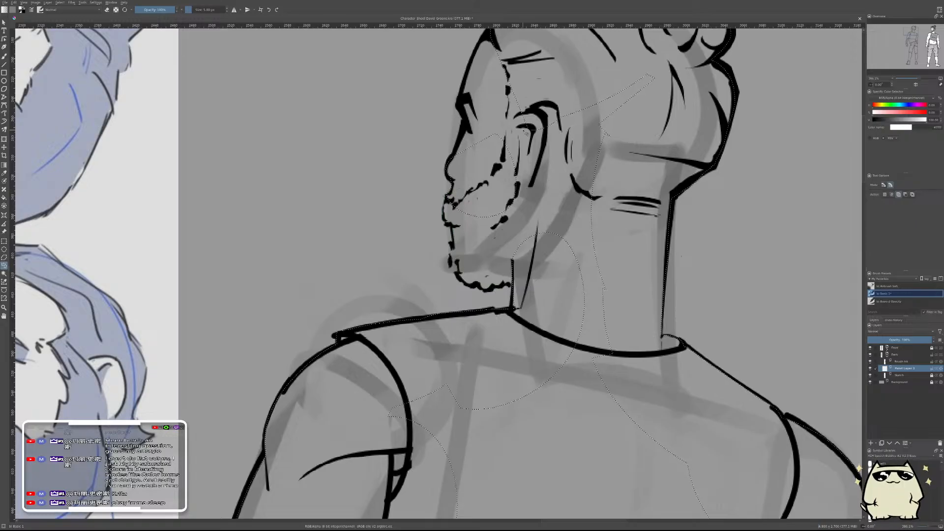
{"action": "left_click_drag", "start_coordinate": [542, 210], "coordinate": [550, 348]}
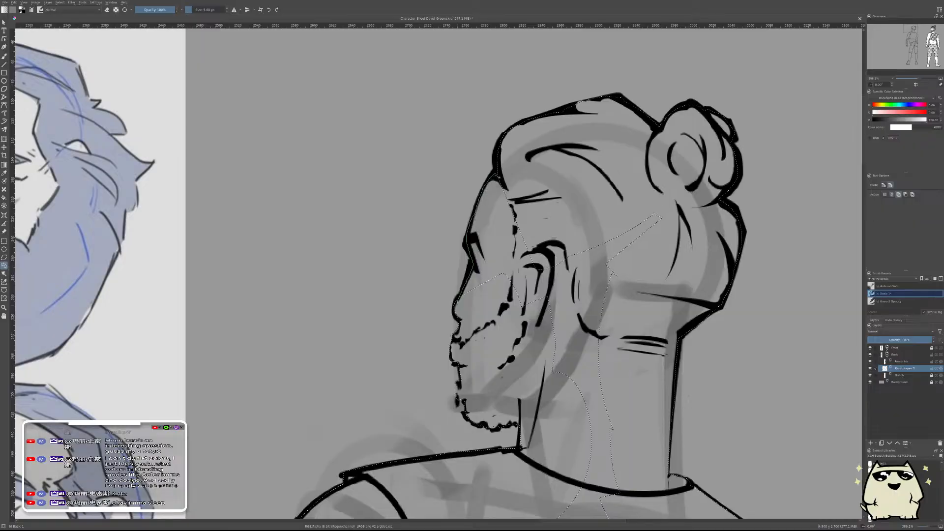
{"action": "left_click_drag", "start_coordinate": [644, 231], "coordinate": [639, 297]}
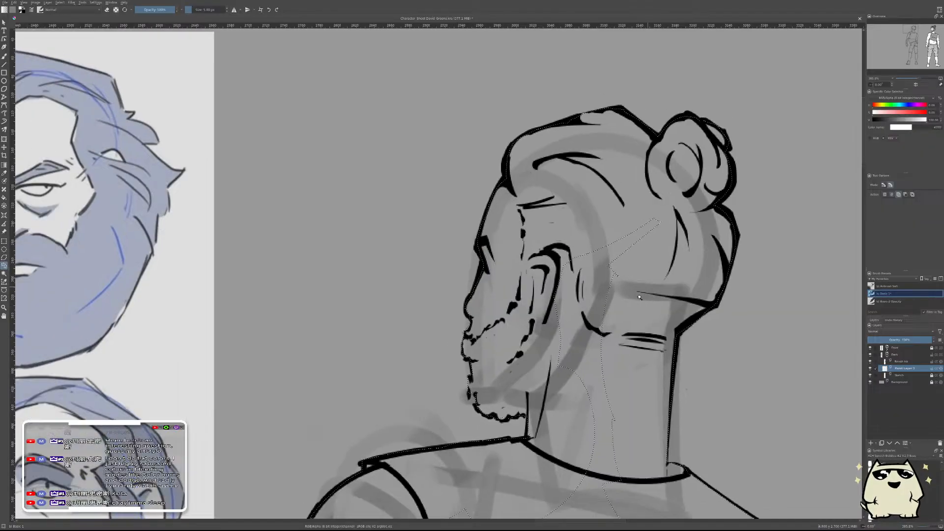
- Add the unselected gaps inside the head, neck and upper back to the selection
{"action": "scroll", "coordinate": [639, 297], "scroll_direction": "down", "scroll_amount": 5}
{"action": "left_click_drag", "start_coordinate": [634, 384], "coordinate": [608, 278]}
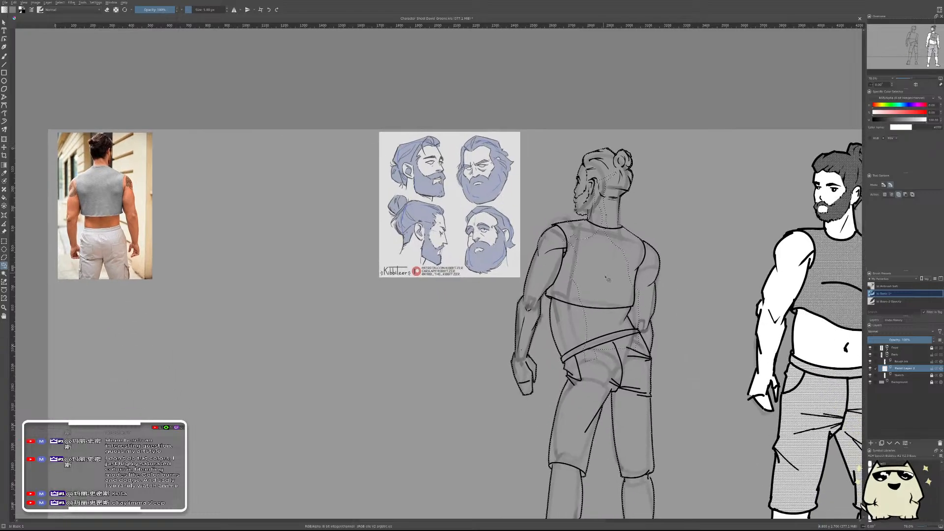
{"action": "scroll", "coordinate": [607, 279], "scroll_direction": "up", "scroll_amount": 5}
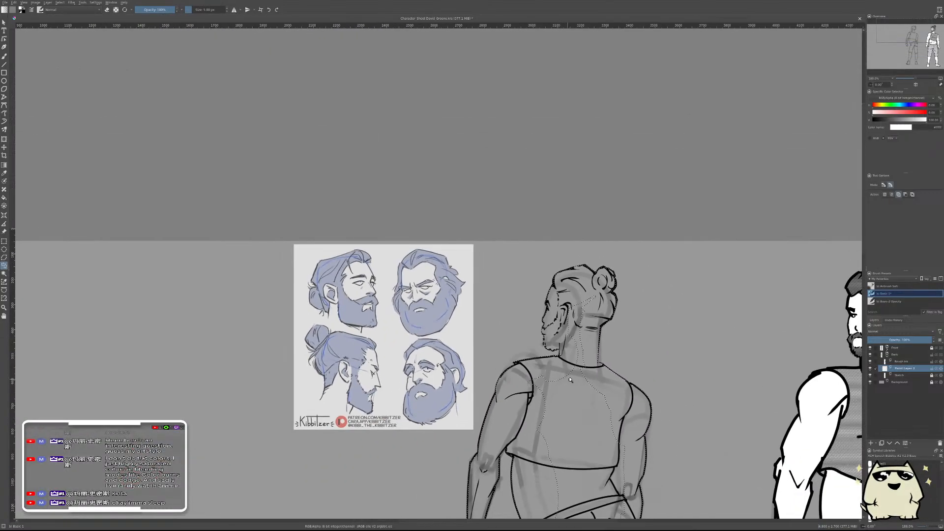
{"action": "scroll", "coordinate": [570, 380], "scroll_direction": "down", "scroll_amount": 5}
{"action": "scroll", "coordinate": [531, 333], "scroll_direction": "up", "scroll_amount": 5}
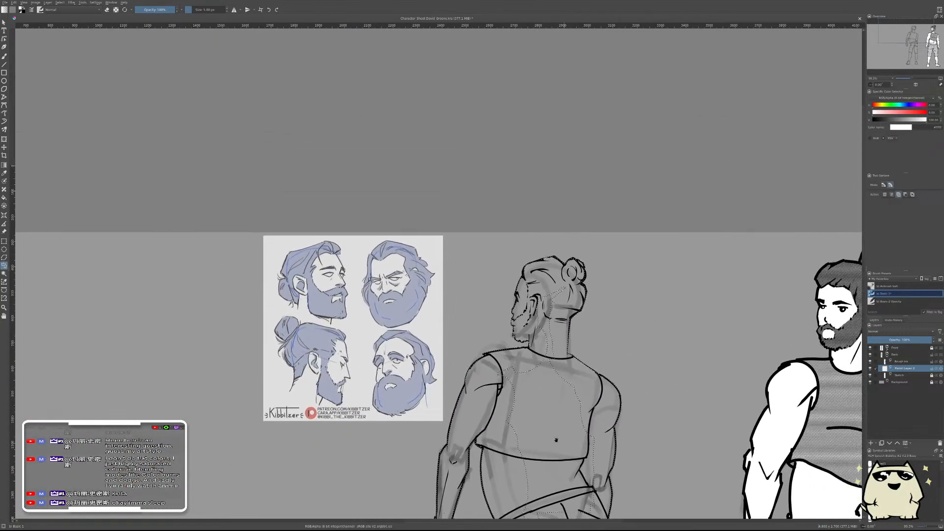
{"action": "scroll", "coordinate": [531, 332], "scroll_direction": "up", "scroll_amount": 3}
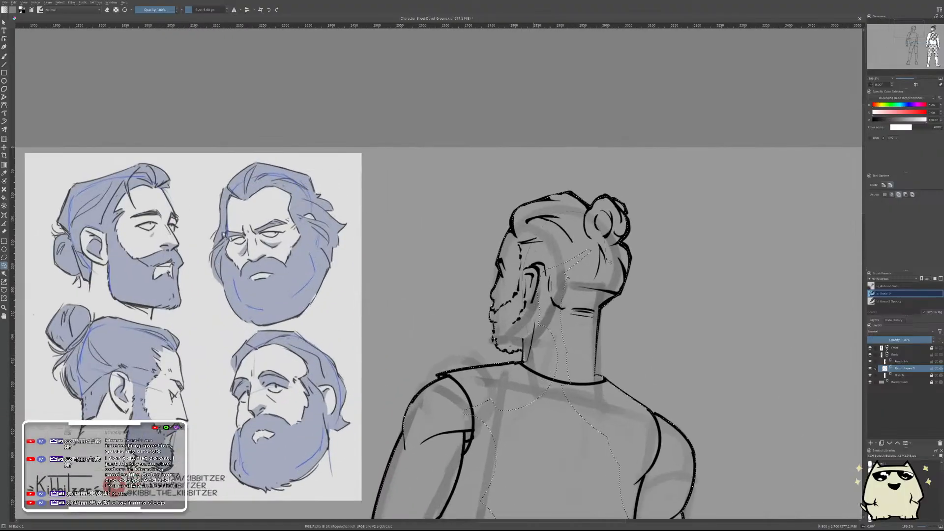
{"action": "scroll", "coordinate": [491, 295], "scroll_direction": "down", "scroll_amount": 3}
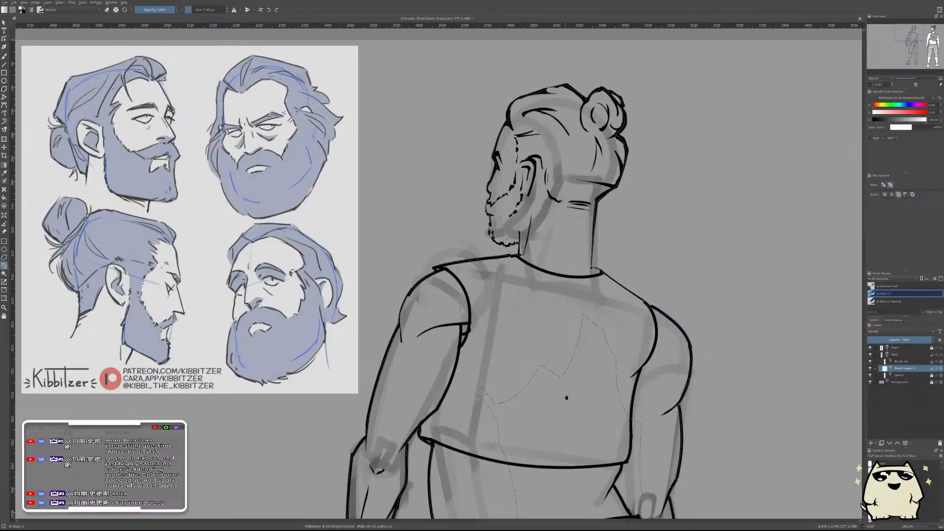
- Add the remaining gaps inside the lower back, waist and right forearm to the selection
{"action": "scroll", "coordinate": [556, 350], "scroll_direction": "down", "scroll_amount": 4}
{"action": "left_click_drag", "start_coordinate": [607, 206], "coordinate": [594, 294]}
{"action": "mouse_move", "coordinate": [541, 240]}
{"action": "left_mouse_down"}
{"action": "mouse_move", "coordinate": [472, 271]}
{"action": "mouse_move", "coordinate": [546, 322]}
{"action": "mouse_move", "coordinate": [614, 248]}
{"action": "left_mouse_up"}
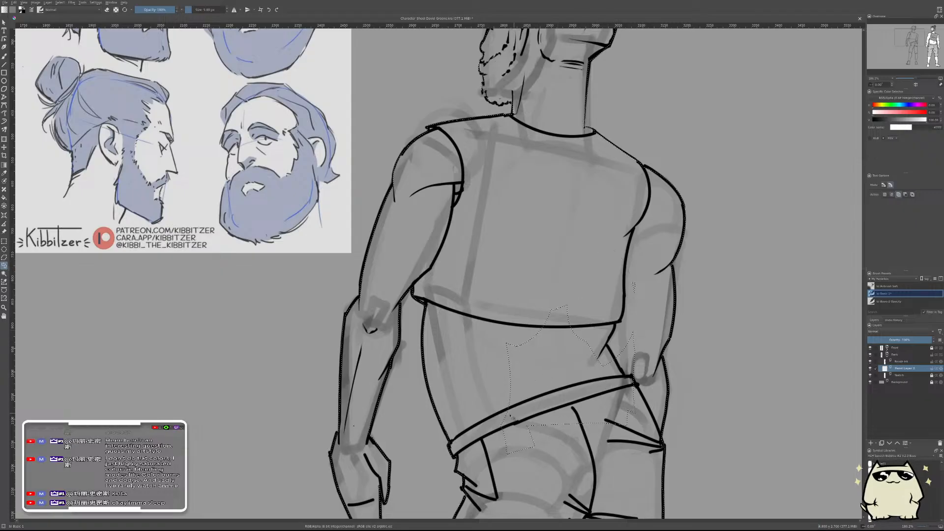
{"action": "scroll", "coordinate": [624, 246], "scroll_direction": "down", "scroll_amount": 1}
{"action": "scroll", "coordinate": [545, 319], "scroll_direction": "down", "scroll_amount": 4}
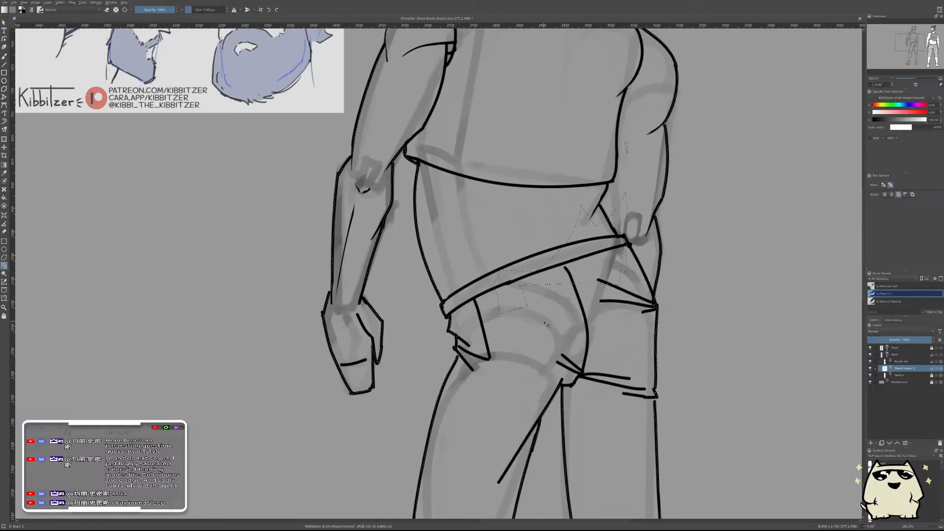
{"action": "scroll", "coordinate": [562, 321], "scroll_direction": "up", "scroll_amount": 3}
{"action": "scroll", "coordinate": [563, 320], "scroll_direction": "right", "scroll_amount": 2}
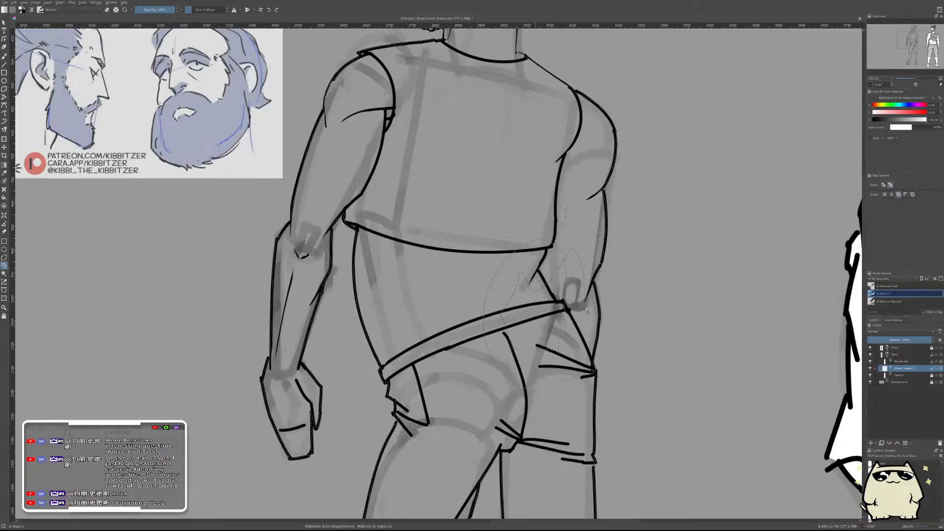
{"action": "scroll", "coordinate": [545, 223], "scroll_direction": "down", "scroll_amount": 5}
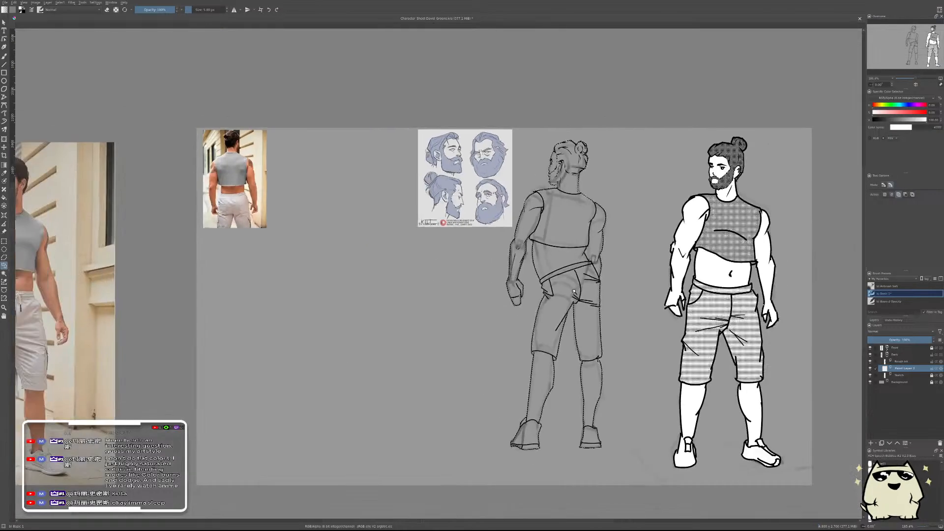
{"action": "scroll", "coordinate": [609, 275], "scroll_direction": "up", "scroll_amount": 4}
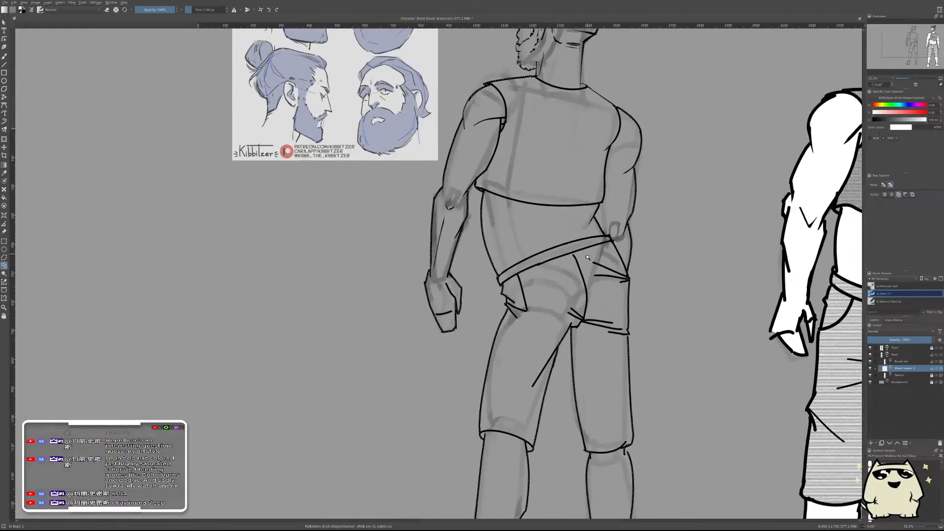
- Fill the selected silhouette of the back-view character with white on the paint layer
{"action": "scroll", "coordinate": [609, 276], "scroll_direction": "down", "scroll_amount": 4}
{"action": "scroll", "coordinate": [593, 322], "scroll_direction": "up", "scroll_amount": 5}
{"action": "scroll", "coordinate": [593, 322], "scroll_direction": "down", "scroll_amount": 4}
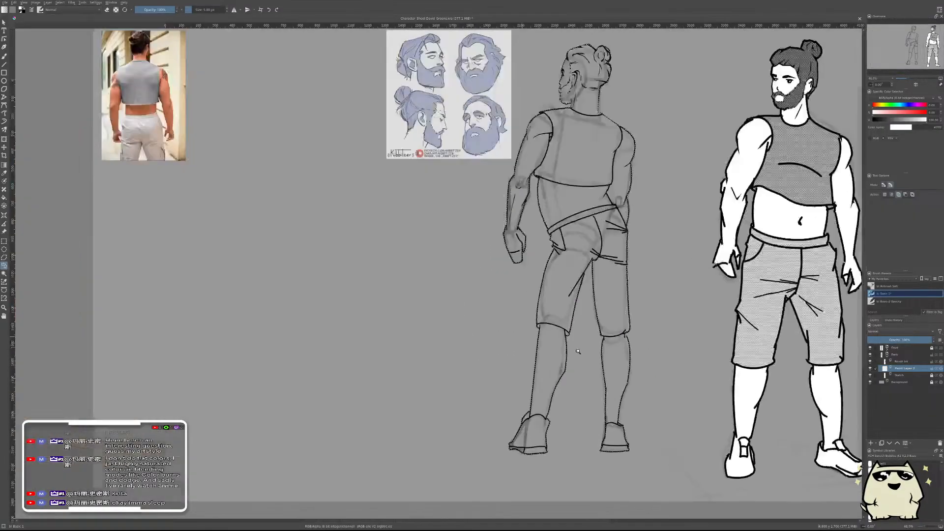
{"action": "scroll", "coordinate": [594, 322], "scroll_direction": "up", "scroll_amount": 3}
{"action": "left_click_drag", "start_coordinate": [605, 47], "coordinate": [585, 383]}
{"action": "scroll", "coordinate": [600, 251], "scroll_direction": "up", "scroll_amount": 4}
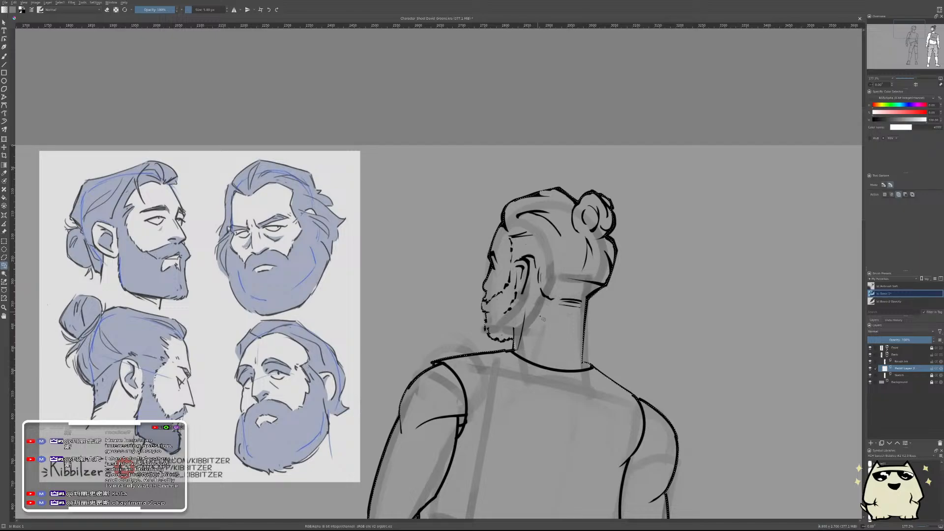
{"action": "scroll", "coordinate": [507, 250], "scroll_direction": "down", "scroll_amount": 5}
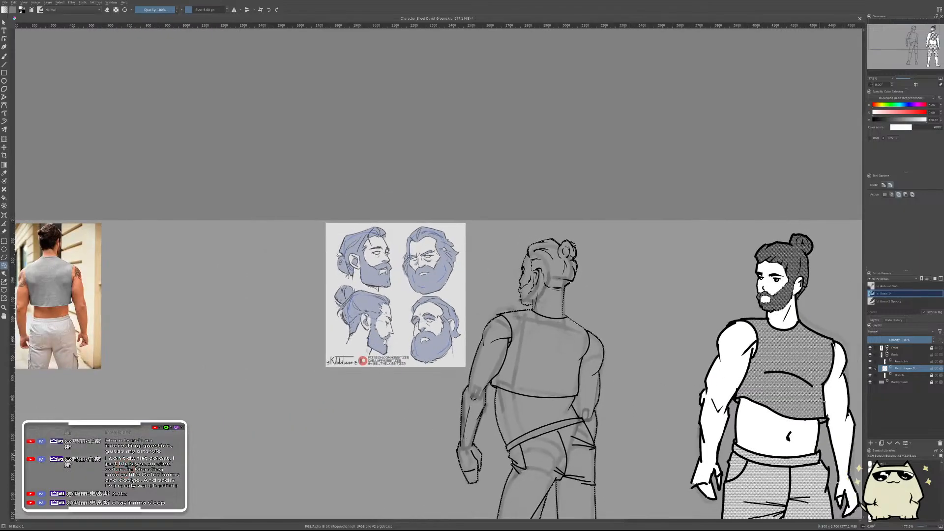
{"action": "key", "text": "f"}
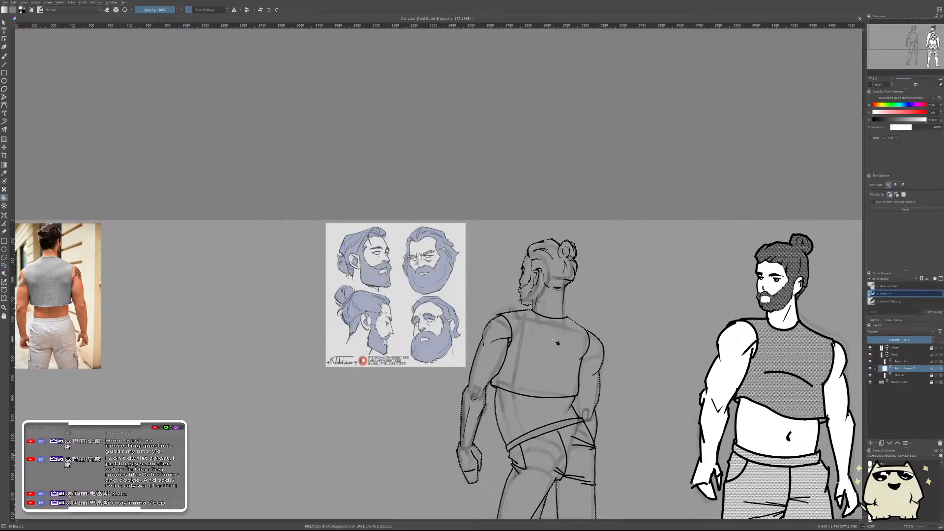
{"action": "left_click", "coordinate": [540, 372]}
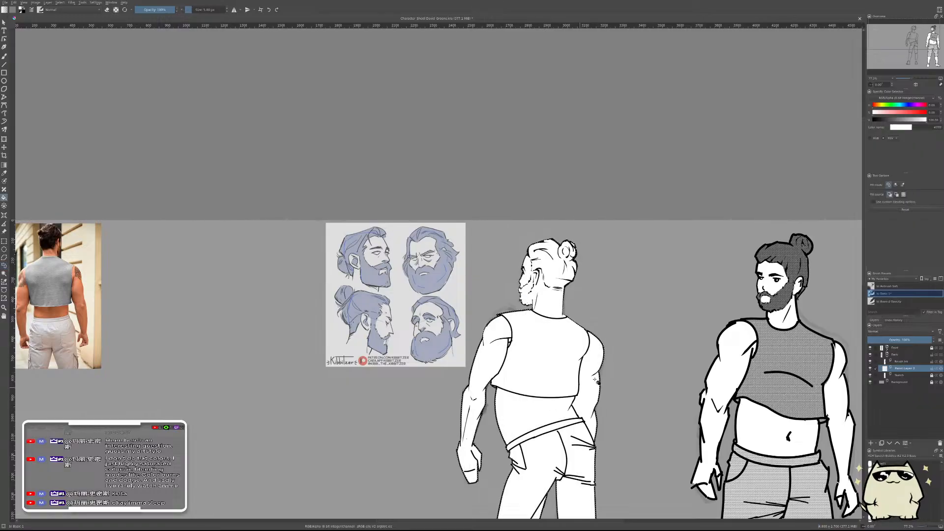
- Hide the halftone filter mask in the front view's group and pick the front figure's dark grey hair colour for the brush
{"action": "scroll", "coordinate": [654, 341], "scroll_direction": "down", "scroll_amount": 4}
{"action": "scroll", "coordinate": [649, 353], "scroll_direction": "up", "scroll_amount": 3}
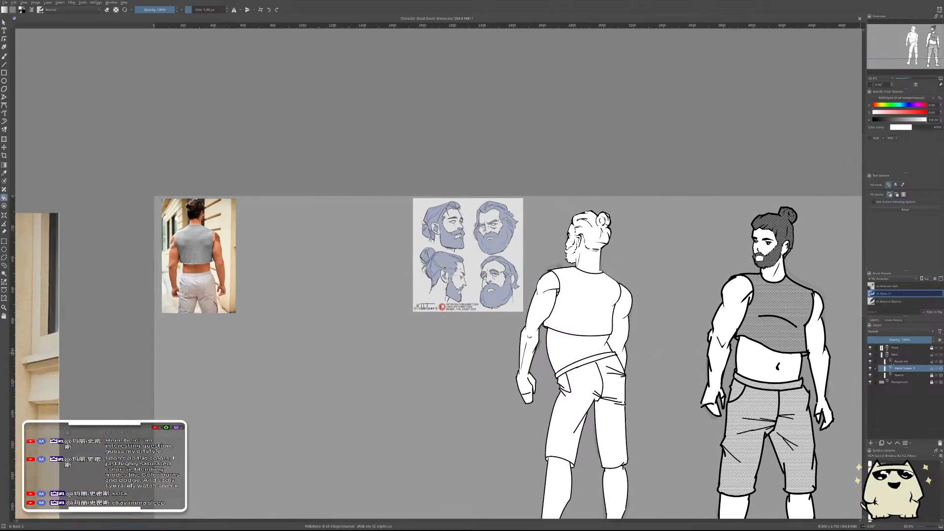
{"action": "left_click", "coordinate": [887, 348]}
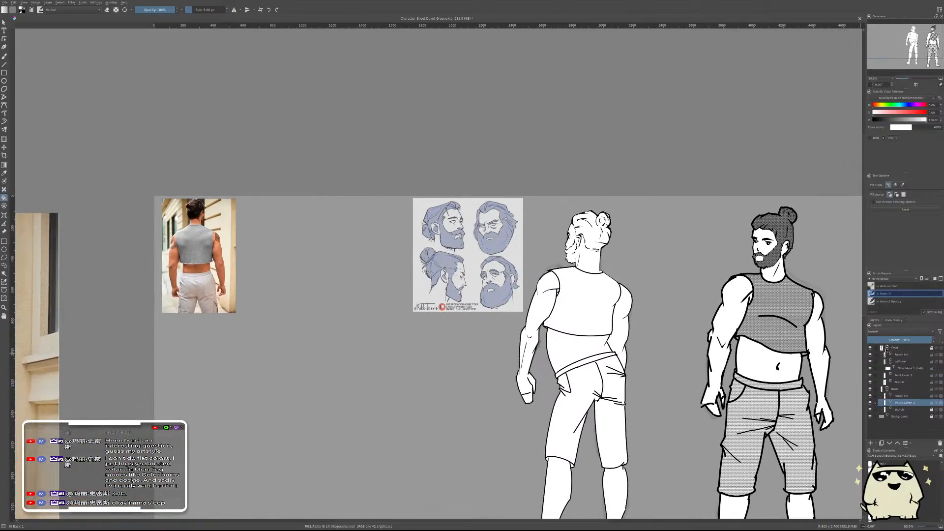
{"action": "left_click", "coordinate": [870, 369]}
{"action": "left_click", "coordinate": [787, 222], "text": "ctrl"}
{"action": "key", "text": "b"}
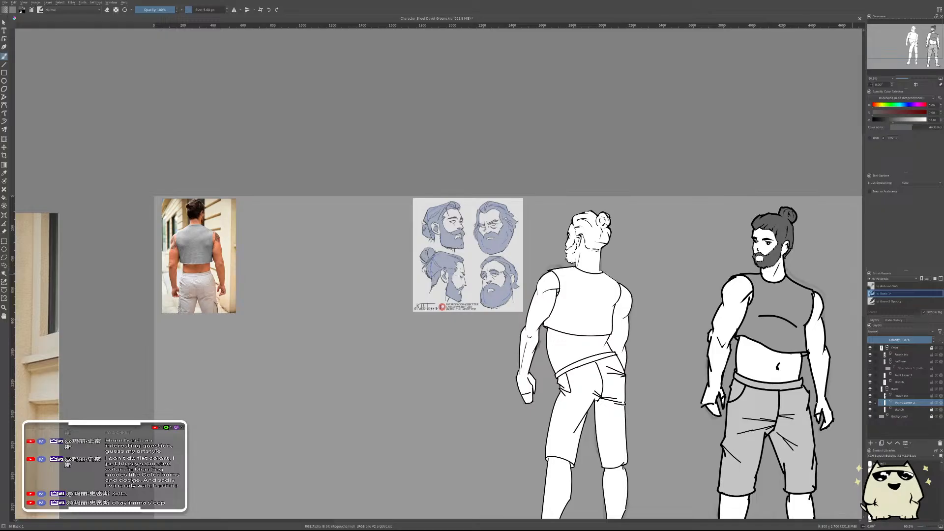
- Paint the back view's top hair, bun and side hair dark grey with a basic brush
{"action": "left_click", "coordinate": [884, 294]}
{"action": "scroll", "coordinate": [576, 220], "scroll_direction": "up", "scroll_amount": 5}
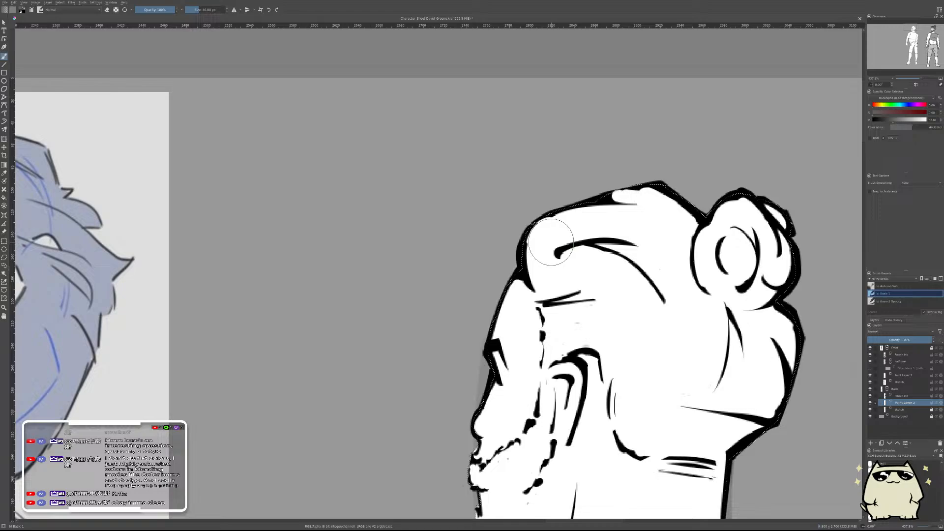
{"action": "scroll", "coordinate": [551, 240], "scroll_direction": "down", "scroll_amount": 6}
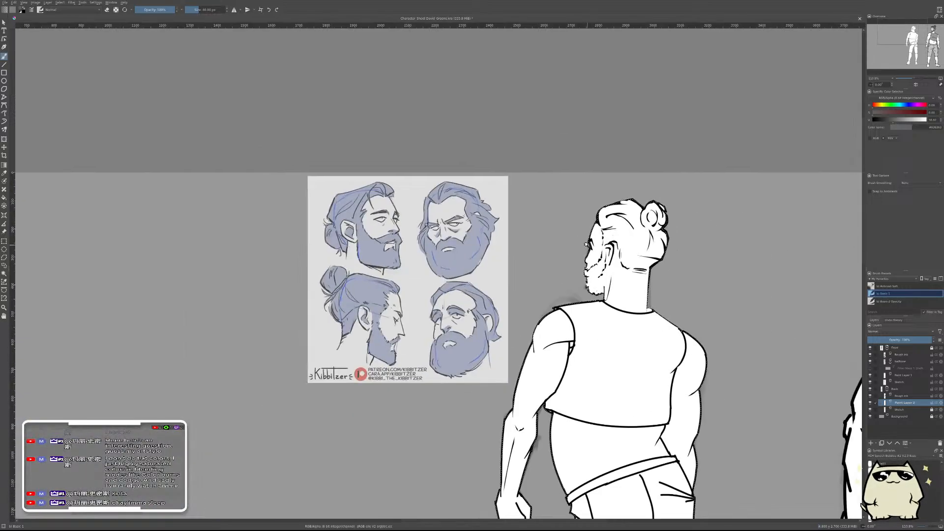
{"action": "scroll", "coordinate": [590, 231], "scroll_direction": "up", "scroll_amount": 5}
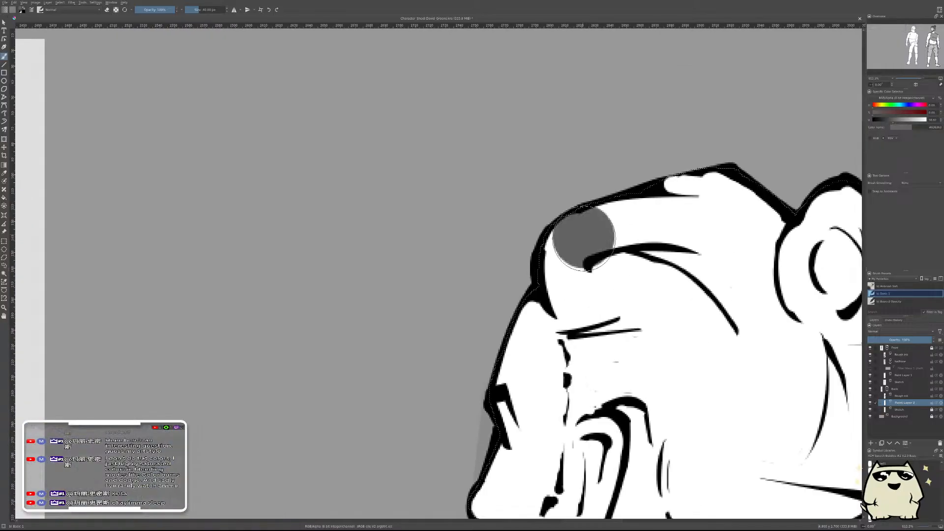
{"action": "mouse_move", "coordinate": [584, 238]}
{"action": "left_mouse_down"}
{"action": "mouse_move", "coordinate": [570, 290]}
{"action": "mouse_move", "coordinate": [639, 221]}
{"action": "mouse_move", "coordinate": [712, 207]}
{"action": "mouse_move", "coordinate": [664, 192]}
{"action": "mouse_move", "coordinate": [434, 167]}
{"action": "left_mouse_up"}
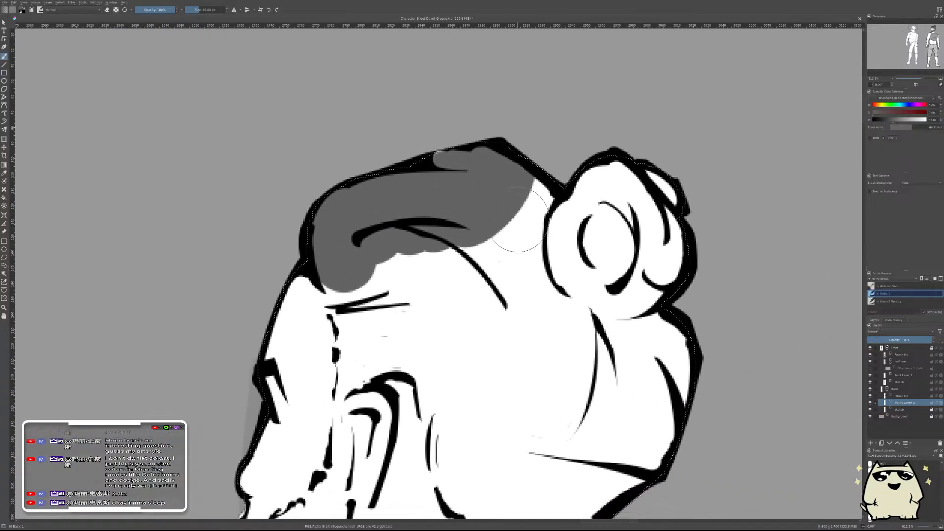
{"action": "mouse_move", "coordinate": [598, 227]}
{"action": "left_mouse_down"}
{"action": "mouse_move", "coordinate": [658, 236]}
{"action": "mouse_move", "coordinate": [629, 305]}
{"action": "mouse_move", "coordinate": [590, 344]}
{"action": "mouse_move", "coordinate": [540, 344]}
{"action": "left_mouse_up"}
{"action": "mouse_move", "coordinate": [496, 275]}
{"action": "left_mouse_down"}
{"action": "mouse_move", "coordinate": [394, 277]}
{"action": "mouse_move", "coordinate": [359, 295]}
{"action": "mouse_move", "coordinate": [349, 278]}
{"action": "mouse_move", "coordinate": [374, 332]}
{"action": "mouse_move", "coordinate": [393, 344]}
{"action": "mouse_move", "coordinate": [368, 364]}
{"action": "mouse_move", "coordinate": [456, 344]}
{"action": "left_mouse_up"}
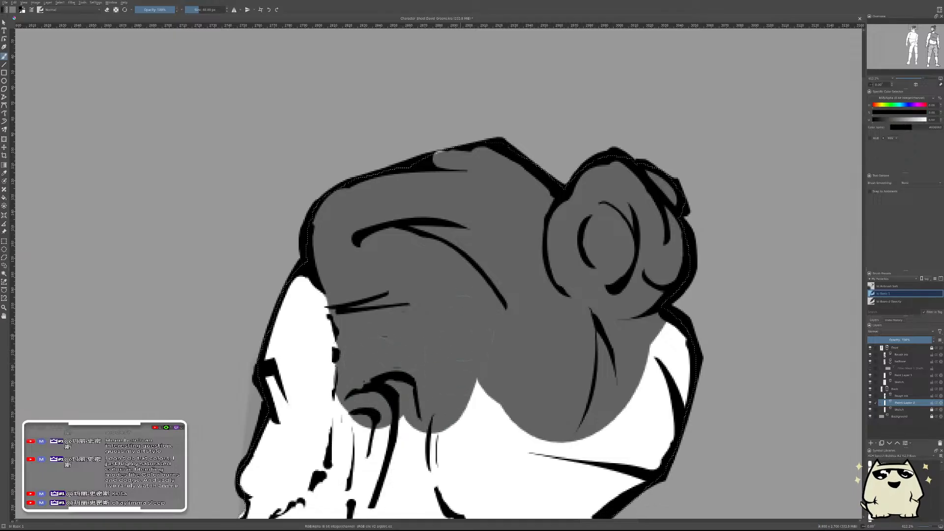
- Pick the hair's dark grey again and paint the sideburn, ear area and beard with it
{"action": "key", "text": "d"}
{"action": "left_click", "coordinate": [499, 202], "text": "ctrl"}
{"action": "left_click_drag", "start_coordinate": [379, 413], "coordinate": [418, 305]}
{"action": "left_click_drag", "start_coordinate": [422, 254], "coordinate": [408, 373]}
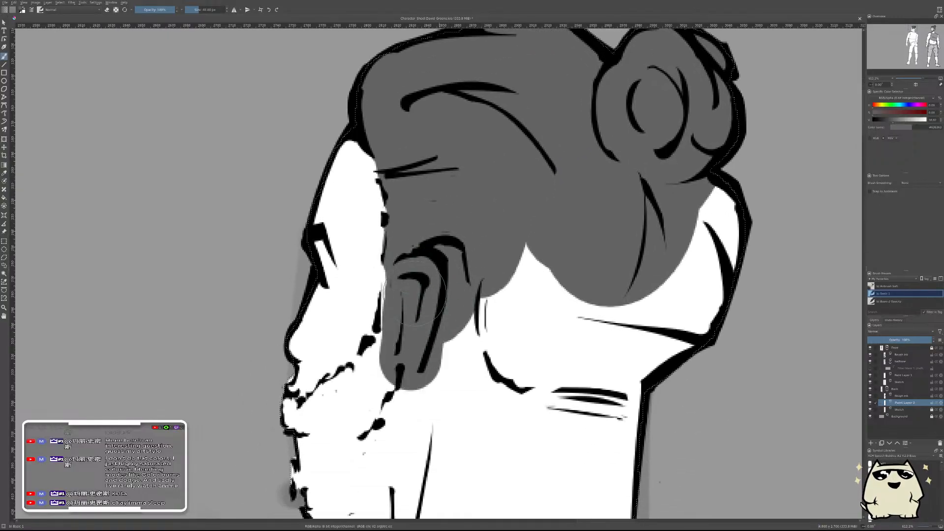
{"action": "mouse_move", "coordinate": [384, 280]}
{"action": "left_mouse_down"}
{"action": "mouse_move", "coordinate": [388, 378]}
{"action": "mouse_move", "coordinate": [401, 371]}
{"action": "mouse_move", "coordinate": [295, 433]}
{"action": "mouse_move", "coordinate": [401, 395]}
{"action": "mouse_move", "coordinate": [374, 492]}
{"action": "mouse_move", "coordinate": [339, 472]}
{"action": "left_mouse_up"}
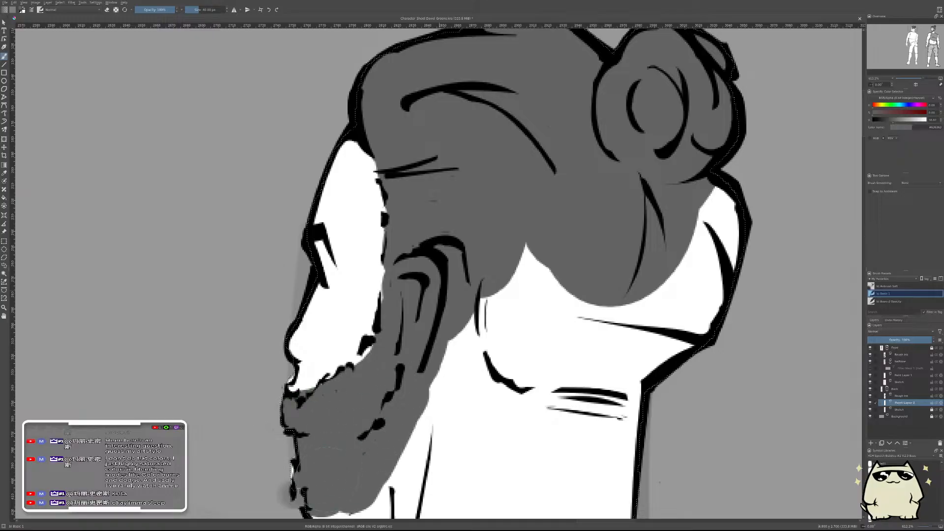
{"action": "left_click_drag", "start_coordinate": [363, 437], "coordinate": [397, 305]}
{"action": "mouse_move", "coordinate": [388, 354]}
{"action": "left_mouse_down"}
{"action": "mouse_move", "coordinate": [422, 398]}
{"action": "mouse_move", "coordinate": [396, 349]}
{"action": "left_mouse_up"}
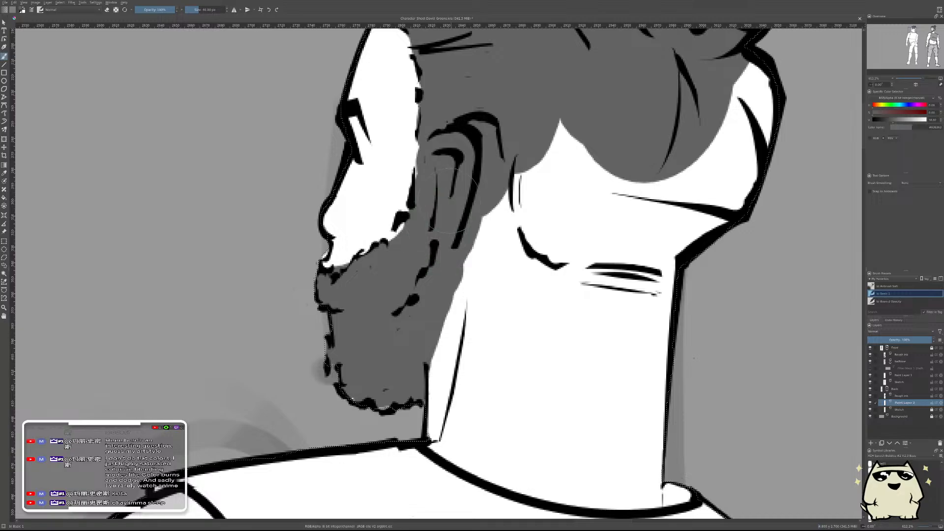
- Paint the ear back to white and extend the dark grey over the hair behind the ear down to the nape
{"action": "key", "text": "x"}
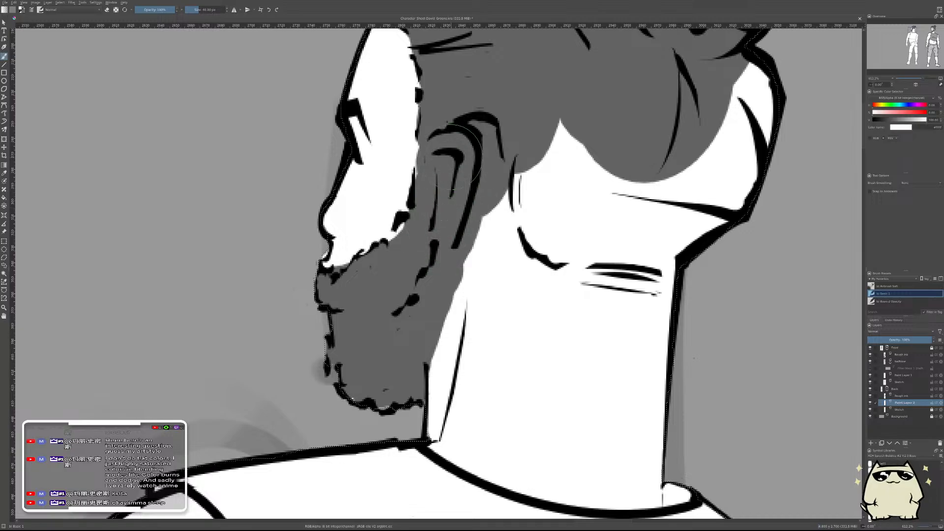
{"action": "mouse_move", "coordinate": [456, 156]}
{"action": "left_mouse_down"}
{"action": "mouse_move", "coordinate": [445, 189]}
{"action": "mouse_move", "coordinate": [464, 246]}
{"action": "left_mouse_up"}
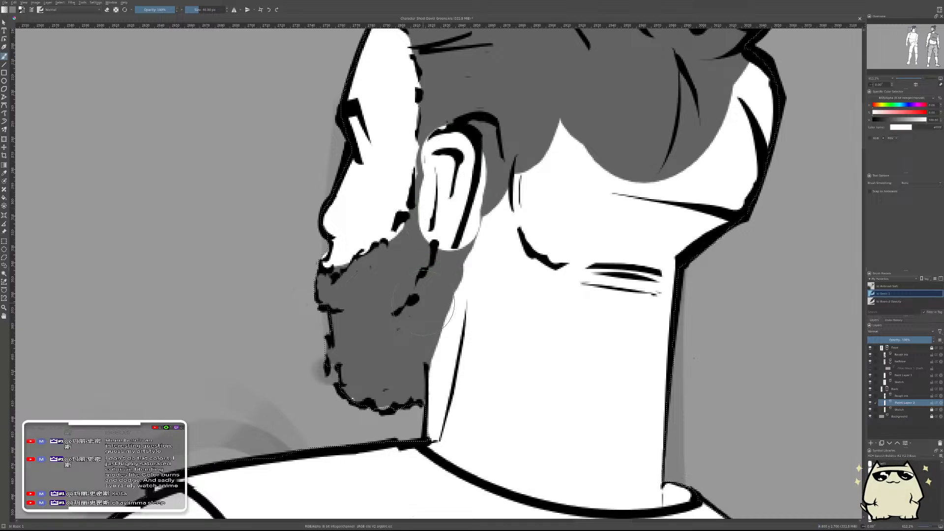
{"action": "key", "text": "x"}
{"action": "mouse_move", "coordinate": [506, 208]}
{"action": "left_mouse_down"}
{"action": "mouse_move", "coordinate": [486, 240]}
{"action": "mouse_move", "coordinate": [503, 216]}
{"action": "mouse_move", "coordinate": [512, 164]}
{"action": "mouse_move", "coordinate": [505, 211]}
{"action": "mouse_move", "coordinate": [484, 105]}
{"action": "mouse_move", "coordinate": [454, 274]}
{"action": "mouse_move", "coordinate": [429, 320]}
{"action": "mouse_move", "coordinate": [575, 141]}
{"action": "mouse_move", "coordinate": [559, 154]}
{"action": "mouse_move", "coordinate": [550, 186]}
{"action": "mouse_move", "coordinate": [612, 151]}
{"action": "mouse_move", "coordinate": [599, 218]}
{"action": "mouse_move", "coordinate": [612, 229]}
{"action": "mouse_move", "coordinate": [693, 201]}
{"action": "mouse_move", "coordinate": [740, 101]}
{"action": "mouse_move", "coordinate": [753, 105]}
{"action": "mouse_move", "coordinate": [681, 233]}
{"action": "left_mouse_up"}
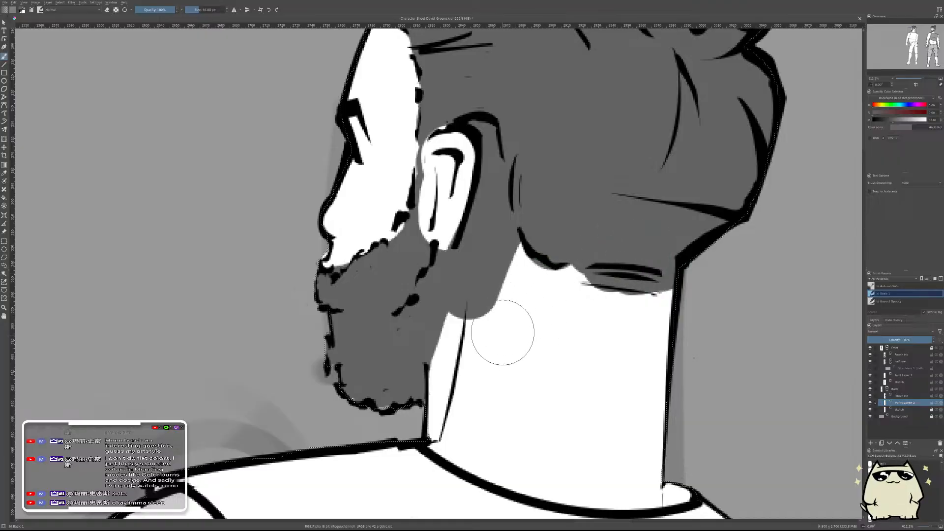
- Paint the grey spill on the upper neck and the area behind the ear white
{"action": "key", "text": "x"}
{"action": "mouse_move", "coordinate": [499, 326]}
{"action": "left_mouse_down"}
{"action": "mouse_move", "coordinate": [487, 318]}
{"action": "mouse_move", "coordinate": [489, 266]}
{"action": "mouse_move", "coordinate": [480, 323]}
{"action": "left_mouse_up"}
{"action": "mouse_move", "coordinate": [554, 347]}
{"action": "left_mouse_down"}
{"action": "mouse_move", "coordinate": [561, 391]}
{"action": "mouse_move", "coordinate": [547, 253]}
{"action": "left_mouse_up"}
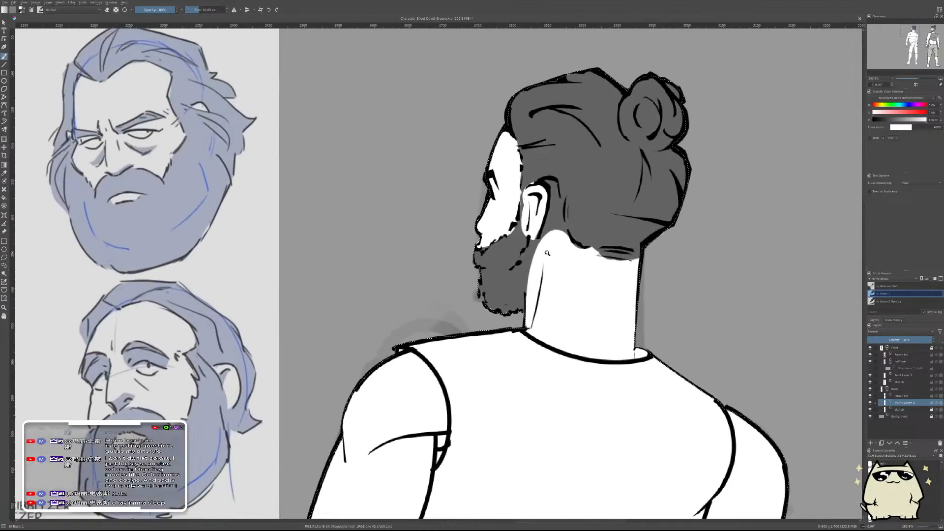
{"action": "left_click_drag", "start_coordinate": [530, 188], "coordinate": [533, 147]}
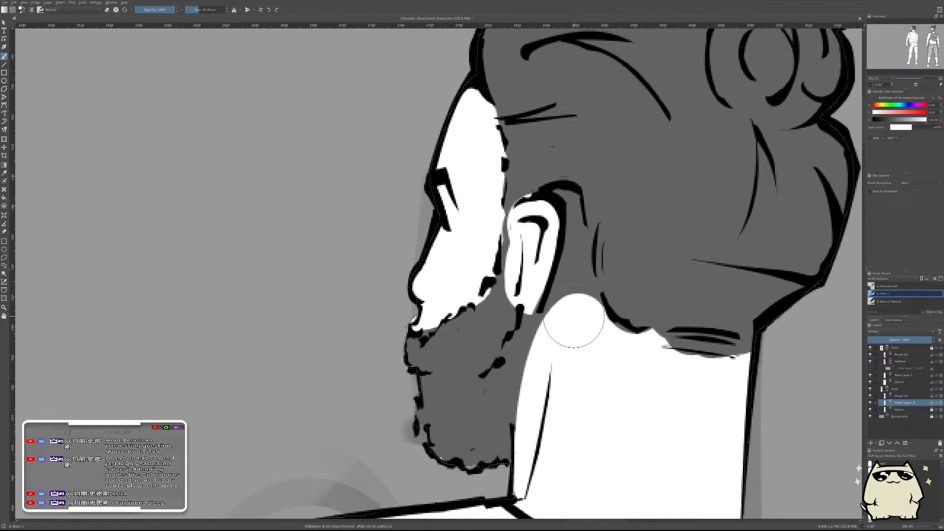
{"action": "mouse_move", "coordinate": [574, 317]}
{"action": "left_mouse_down"}
{"action": "mouse_move", "coordinate": [544, 331]}
{"action": "mouse_move", "coordinate": [570, 251]}
{"action": "left_mouse_up"}
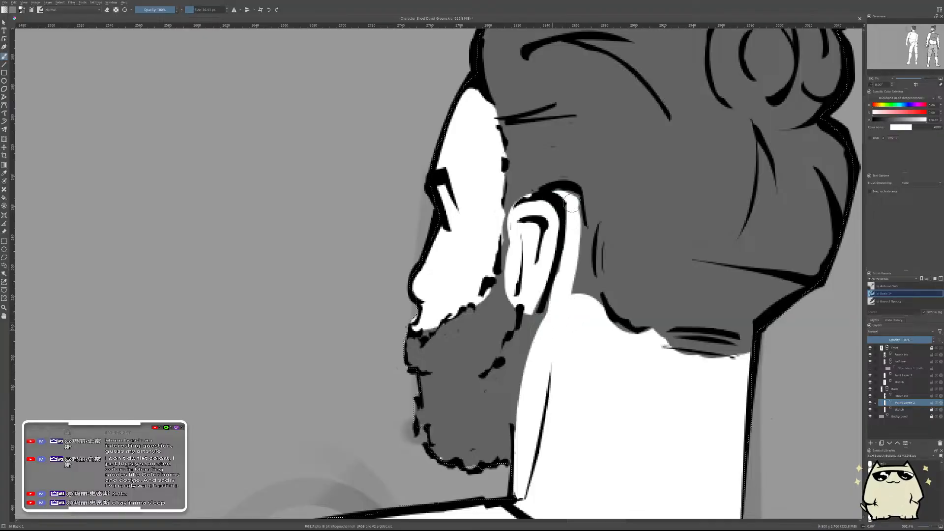
{"action": "left_click_drag", "start_coordinate": [578, 288], "coordinate": [626, 258]}
- Pick the hair's dark grey and paint the strip between the ear and the face with it
{"action": "scroll", "coordinate": [626, 258], "scroll_direction": "up", "scroll_amount": 2}
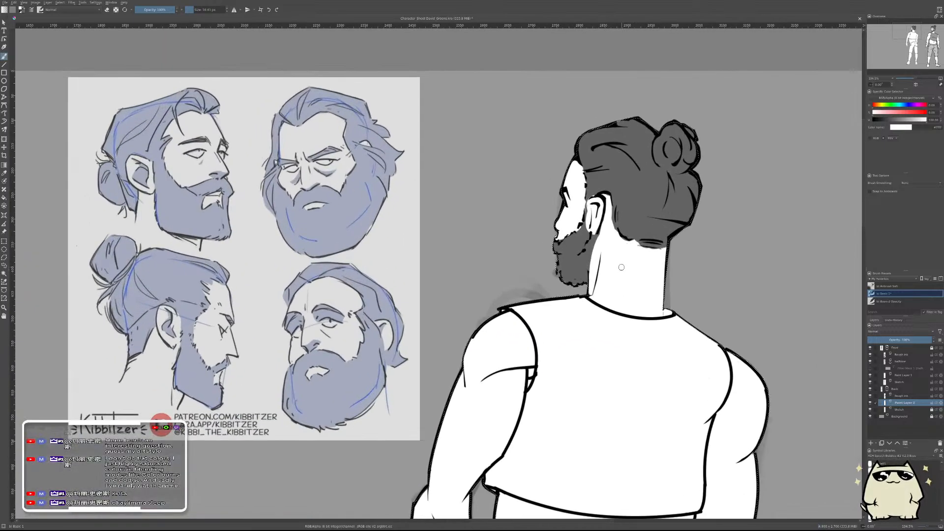
{"action": "scroll", "coordinate": [600, 254], "scroll_direction": "up", "scroll_amount": 3}
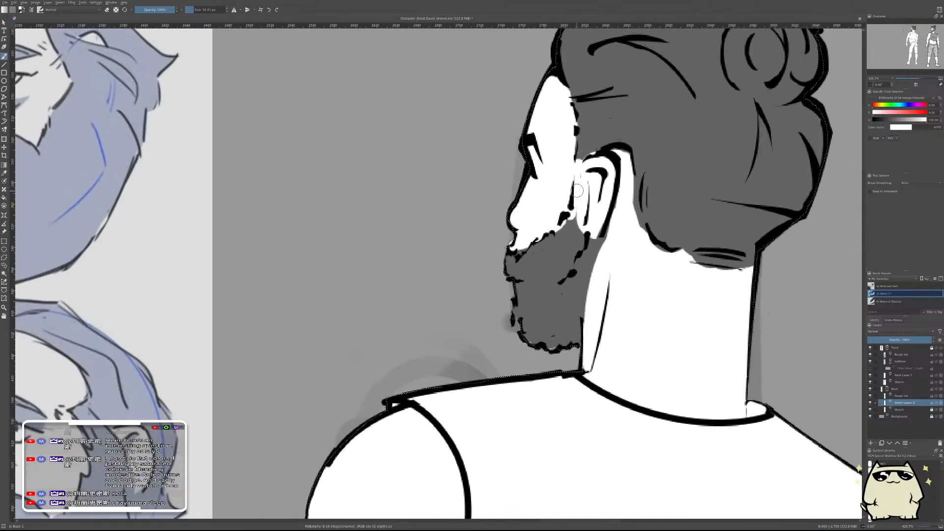
{"action": "left_click", "coordinate": [577, 189], "text": "ctrl"}
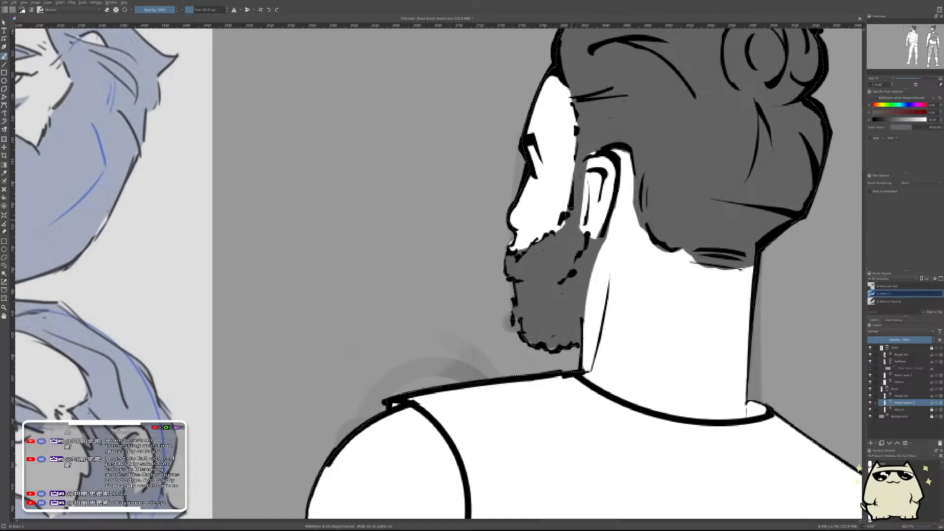
- Pick the front figure's shirt grey and paint the whole back of the cropped shirt with an enlarged brush
{"action": "scroll", "coordinate": [597, 150], "scroll_direction": "down", "scroll_amount": 8}
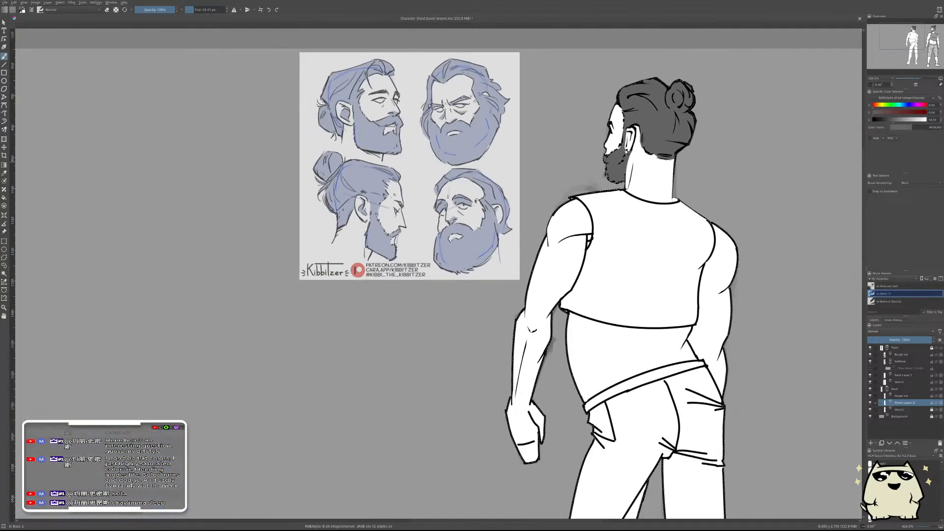
{"action": "scroll", "coordinate": [660, 274], "scroll_direction": "up", "scroll_amount": 2}
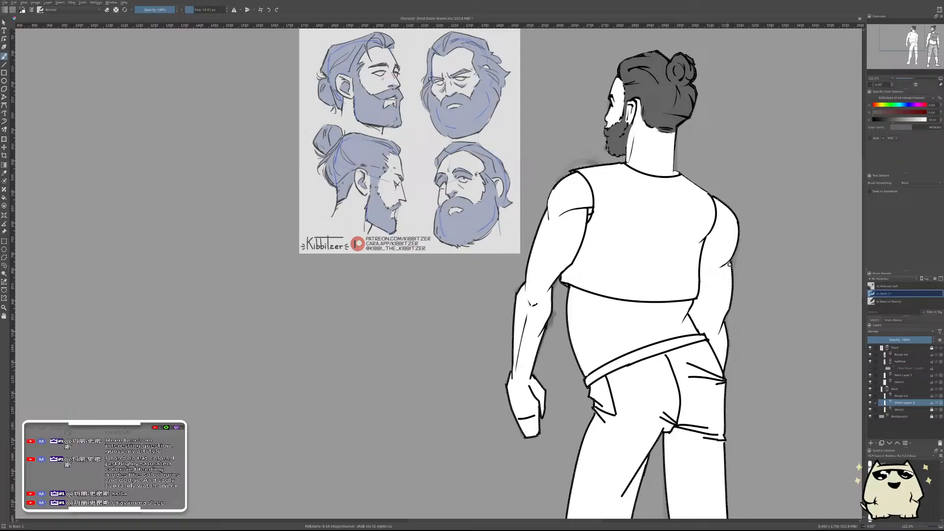
{"action": "scroll", "coordinate": [660, 274], "scroll_direction": "down", "scroll_amount": 5}
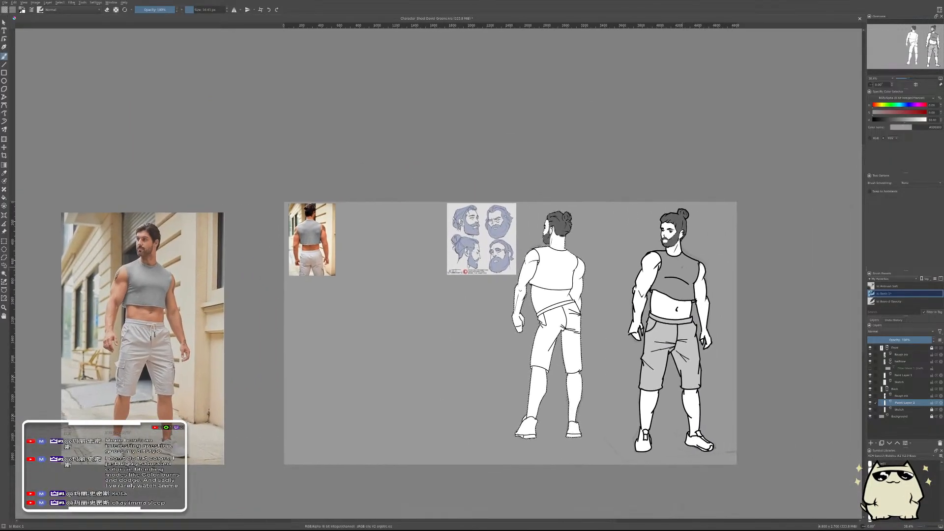
{"action": "scroll", "coordinate": [621, 276], "scroll_direction": "up", "scroll_amount": 5}
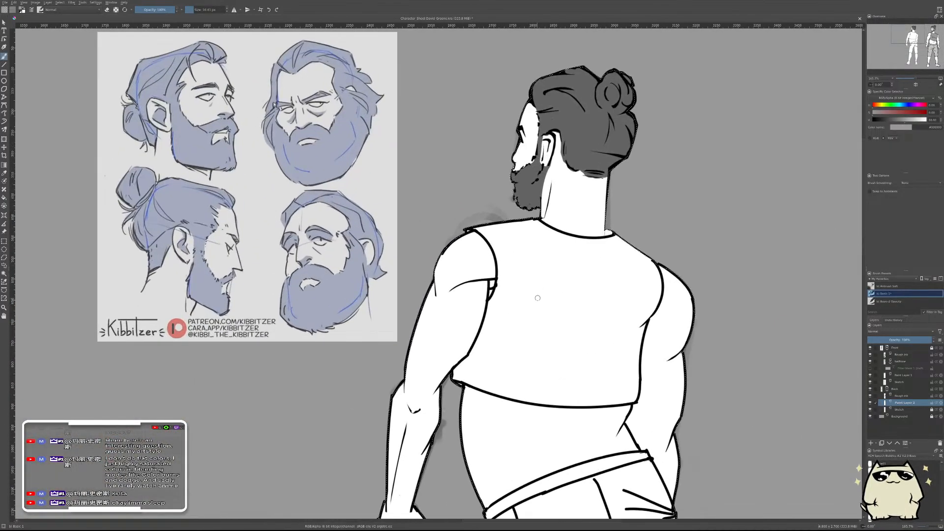
{"action": "left_click_drag", "start_coordinate": [531, 303], "coordinate": [533, 299]}
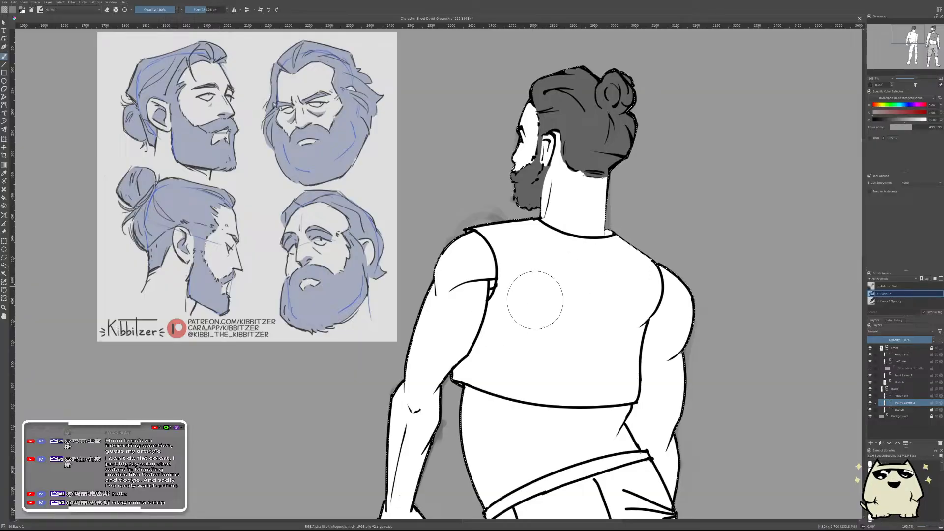
{"action": "mouse_move", "coordinate": [475, 236]}
{"action": "left_mouse_down"}
{"action": "mouse_move", "coordinate": [505, 268]}
{"action": "mouse_move", "coordinate": [493, 240]}
{"action": "mouse_move", "coordinate": [542, 253]}
{"action": "mouse_move", "coordinate": [495, 331]}
{"action": "mouse_move", "coordinate": [526, 392]}
{"action": "mouse_move", "coordinate": [614, 386]}
{"action": "mouse_move", "coordinate": [646, 285]}
{"action": "mouse_move", "coordinate": [622, 262]}
{"action": "mouse_move", "coordinate": [551, 265]}
{"action": "mouse_move", "coordinate": [576, 267]}
{"action": "mouse_move", "coordinate": [553, 257]}
{"action": "mouse_move", "coordinate": [592, 269]}
{"action": "mouse_move", "coordinate": [620, 259]}
{"action": "left_mouse_up"}
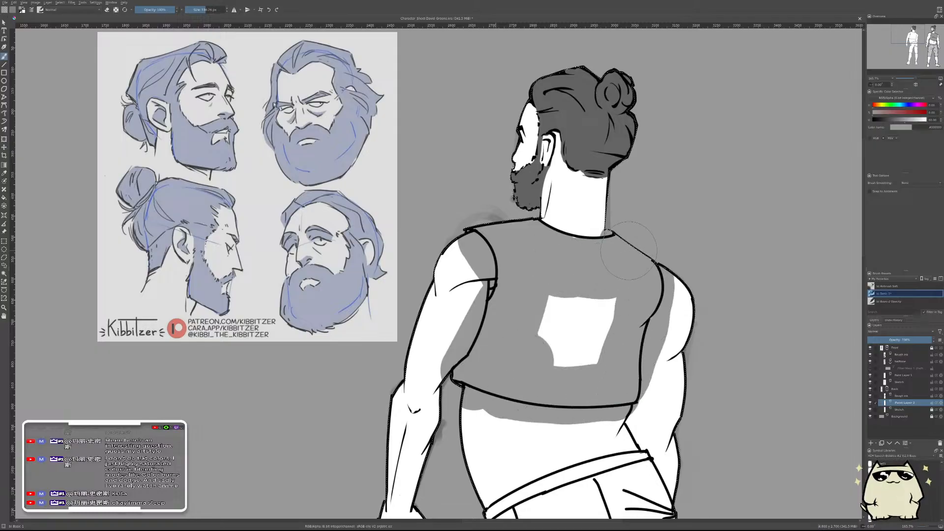
{"action": "mouse_move", "coordinate": [565, 304]}
{"action": "left_mouse_down"}
{"action": "mouse_move", "coordinate": [552, 274]}
{"action": "mouse_move", "coordinate": [543, 333]}
{"action": "mouse_move", "coordinate": [569, 363]}
{"action": "left_mouse_up"}
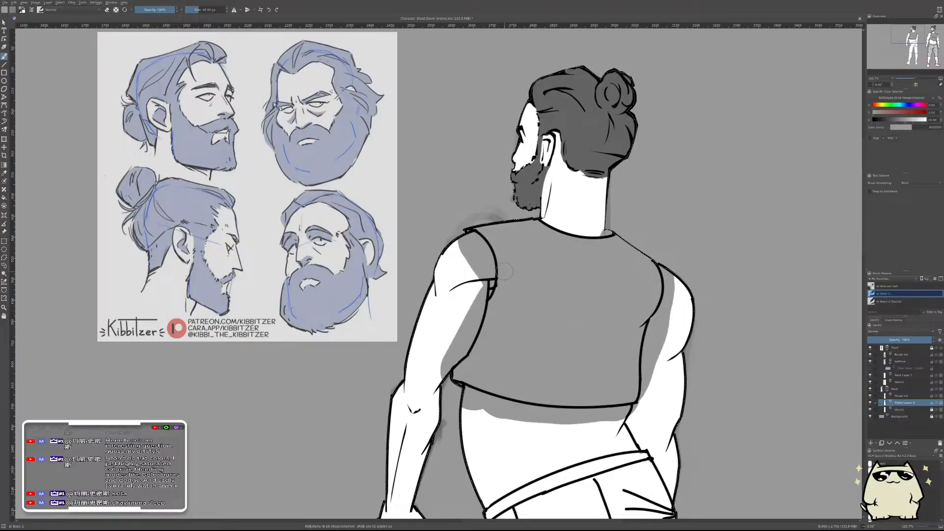
- Paint the grey shirt spill on the left shoulder back to white
{"action": "scroll", "coordinate": [505, 269], "scroll_direction": "up", "scroll_amount": 6}
{"action": "mouse_move", "coordinate": [406, 246]}
{"action": "left_mouse_down"}
{"action": "mouse_move", "coordinate": [430, 215]}
{"action": "mouse_move", "coordinate": [462, 203]}
{"action": "mouse_move", "coordinate": [485, 256]}
{"action": "mouse_move", "coordinate": [478, 217]}
{"action": "mouse_move", "coordinate": [499, 265]}
{"action": "mouse_move", "coordinate": [503, 255]}
{"action": "mouse_move", "coordinate": [498, 370]}
{"action": "mouse_move", "coordinate": [474, 346]}
{"action": "left_mouse_up"}
{"action": "scroll", "coordinate": [488, 278], "scroll_direction": "down", "scroll_amount": 7}
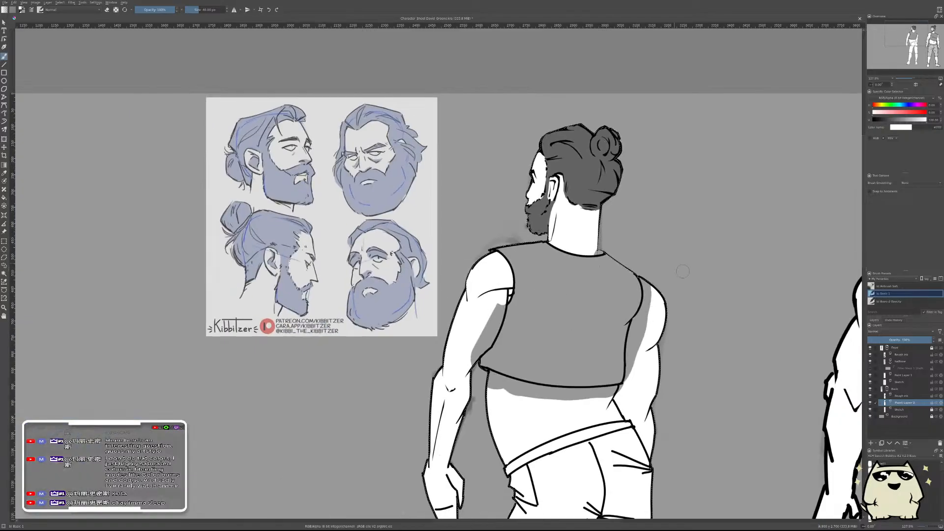
- Clean the neck above the collar with white and restore the shirt grey just below the neckline
{"action": "scroll", "coordinate": [573, 246], "scroll_direction": "up", "scroll_amount": 7}
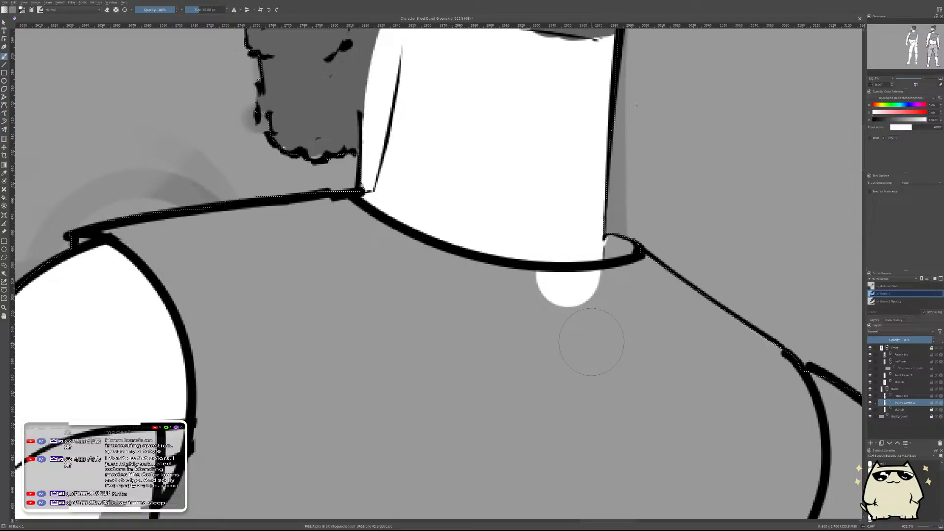
{"action": "left_click", "coordinate": [614, 305], "text": "ctrl"}
{"action": "left_click_drag", "start_coordinate": [565, 293], "coordinate": [582, 308]}
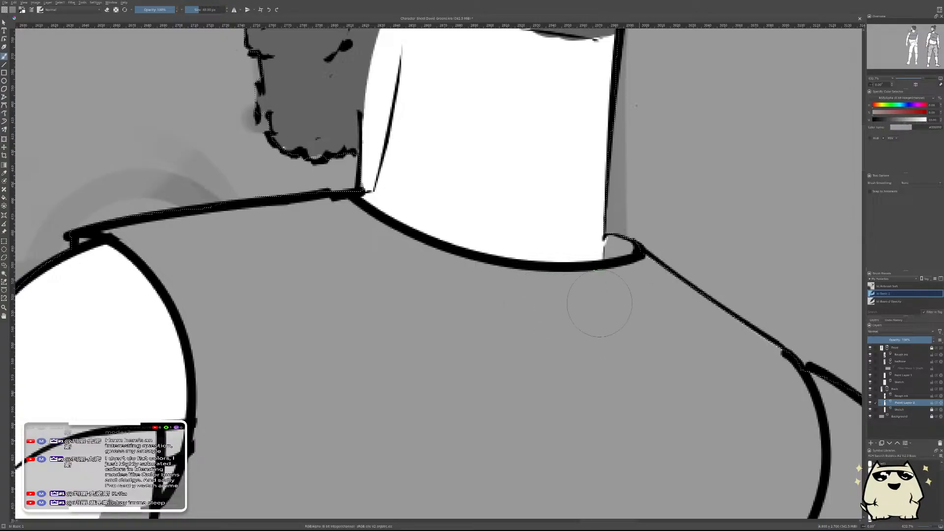
- Paint the grey shirt spill on the back figure's left upper arm back to white down to the elbow
{"action": "scroll", "coordinate": [653, 293], "scroll_direction": "down", "scroll_amount": 7}
{"action": "scroll", "coordinate": [653, 293], "scroll_direction": "down", "scroll_amount": 3}
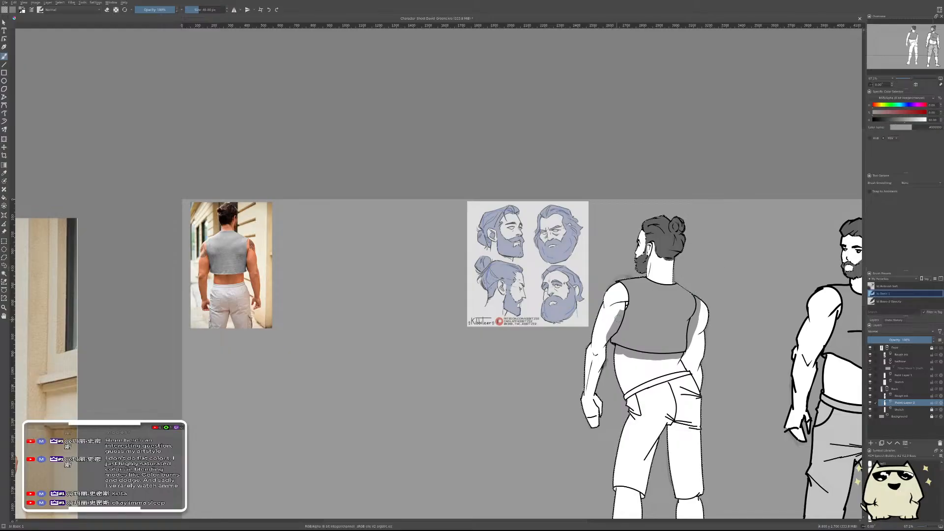
{"action": "scroll", "coordinate": [609, 328], "scroll_direction": "up", "scroll_amount": 5}
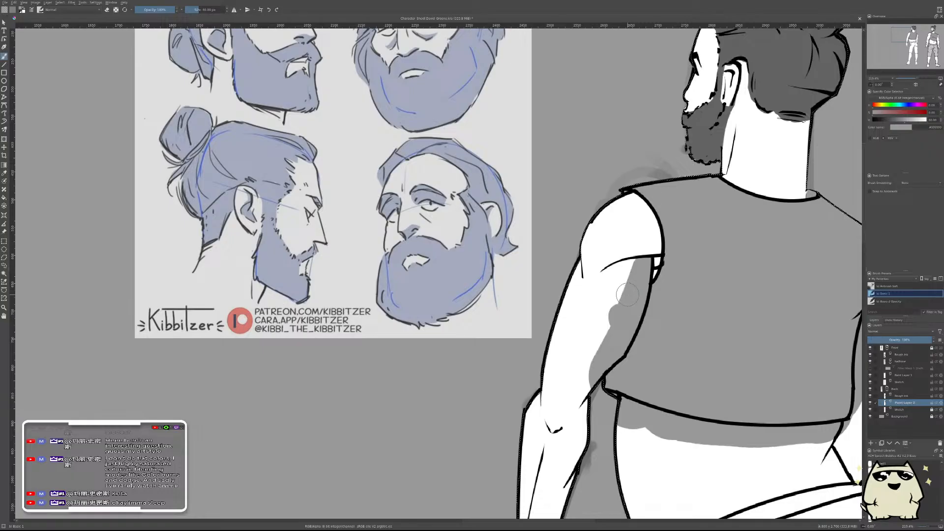
{"action": "left_click_drag", "start_coordinate": [635, 276], "coordinate": [627, 302]}
{"action": "left_click_drag", "start_coordinate": [644, 257], "coordinate": [606, 352]}
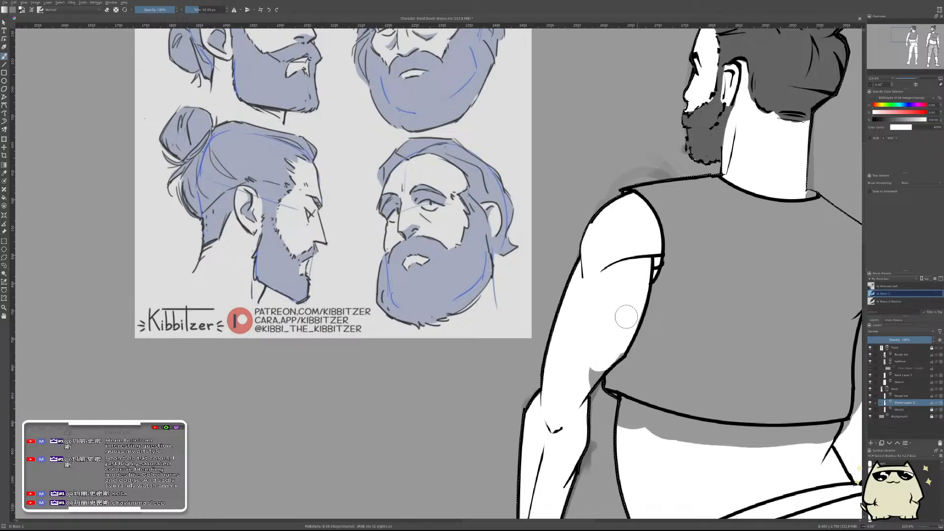
{"action": "left_click_drag", "start_coordinate": [626, 316], "coordinate": [582, 374]}
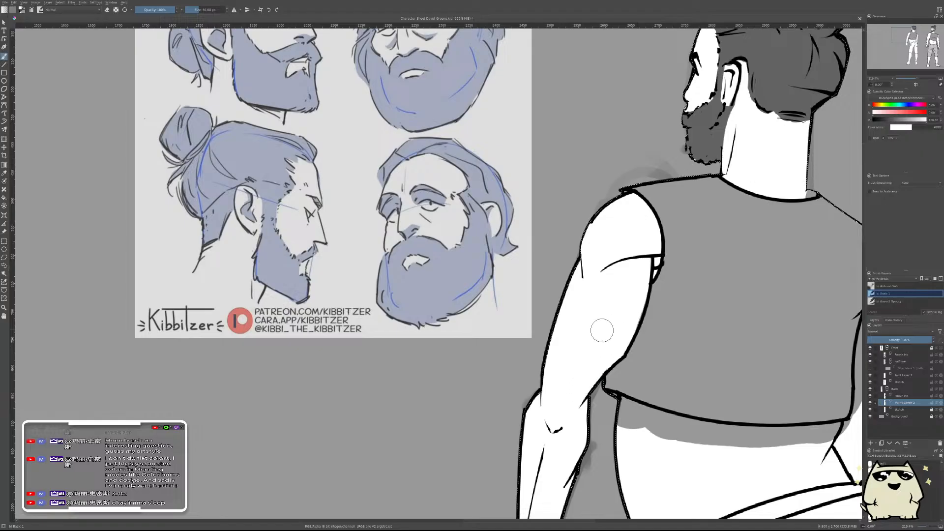
- Paint the grey spill along the back figure's right shoulder and arm back to white, down past the shirt's lower corner
{"action": "left_click_drag", "start_coordinate": [847, 353], "coordinate": [511, 316]}
{"action": "scroll", "coordinate": [565, 218], "scroll_direction": "up", "scroll_amount": 4}
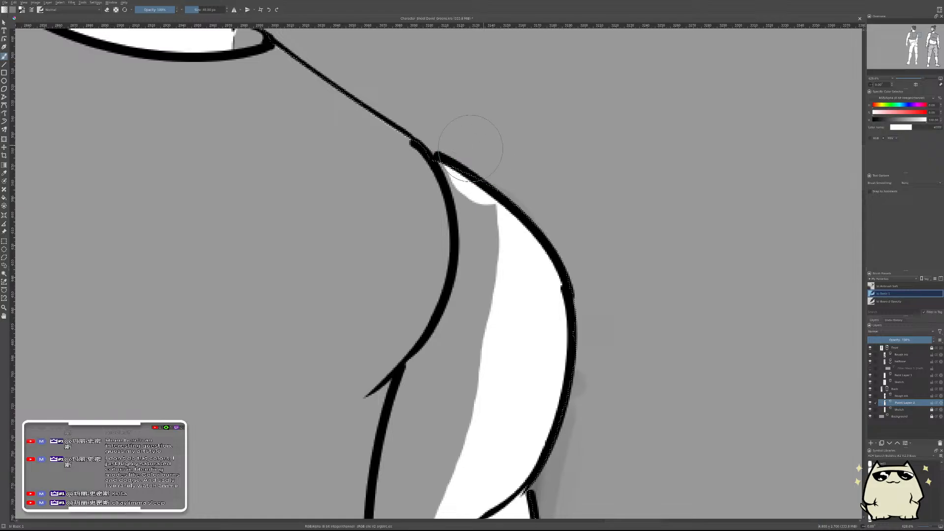
{"action": "mouse_move", "coordinate": [470, 149]}
{"action": "left_mouse_down"}
{"action": "mouse_move", "coordinate": [489, 205]}
{"action": "mouse_move", "coordinate": [486, 175]}
{"action": "mouse_move", "coordinate": [492, 276]}
{"action": "mouse_move", "coordinate": [483, 311]}
{"action": "mouse_move", "coordinate": [486, 267]}
{"action": "mouse_move", "coordinate": [438, 425]}
{"action": "mouse_move", "coordinate": [443, 382]}
{"action": "mouse_move", "coordinate": [425, 408]}
{"action": "mouse_move", "coordinate": [436, 372]}
{"action": "left_mouse_up"}
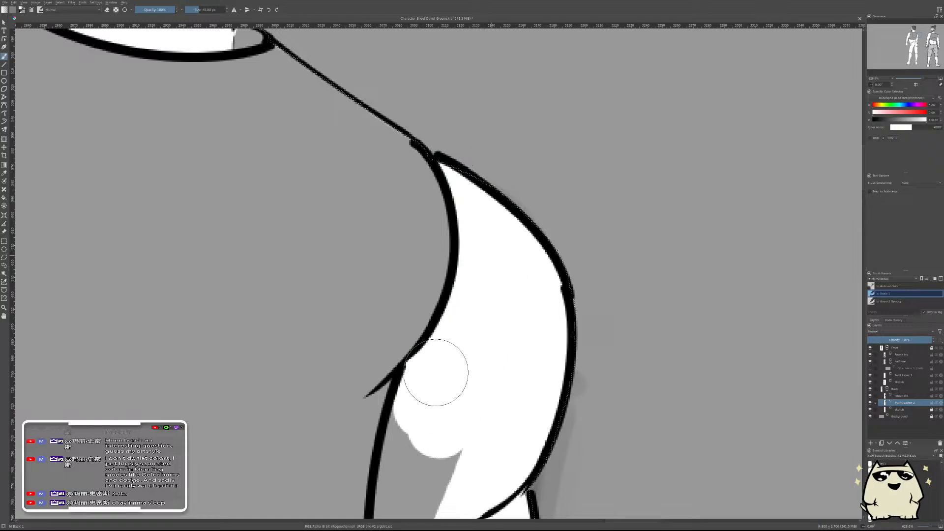
{"action": "left_click_drag", "start_coordinate": [449, 417], "coordinate": [522, 225]}
{"action": "mouse_move", "coordinate": [523, 302]}
{"action": "left_mouse_down"}
{"action": "mouse_move", "coordinate": [523, 235]}
{"action": "mouse_move", "coordinate": [493, 278]}
{"action": "mouse_move", "coordinate": [488, 250]}
{"action": "mouse_move", "coordinate": [462, 482]}
{"action": "left_mouse_up"}
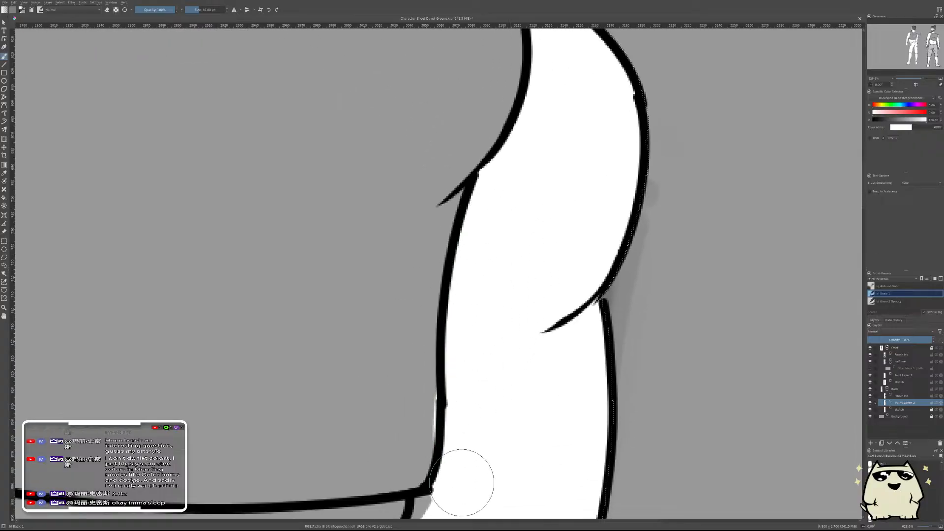
{"action": "left_click", "coordinate": [386, 395], "text": "ctrl"}
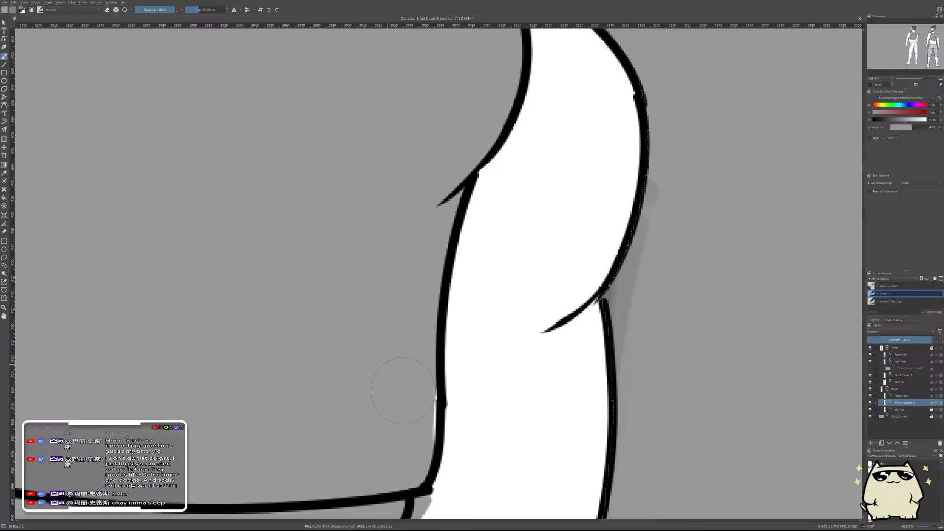
{"action": "left_click", "coordinate": [514, 403], "text": "ctrl"}
{"action": "left_click_drag", "start_coordinate": [469, 518], "coordinate": [546, 282]}
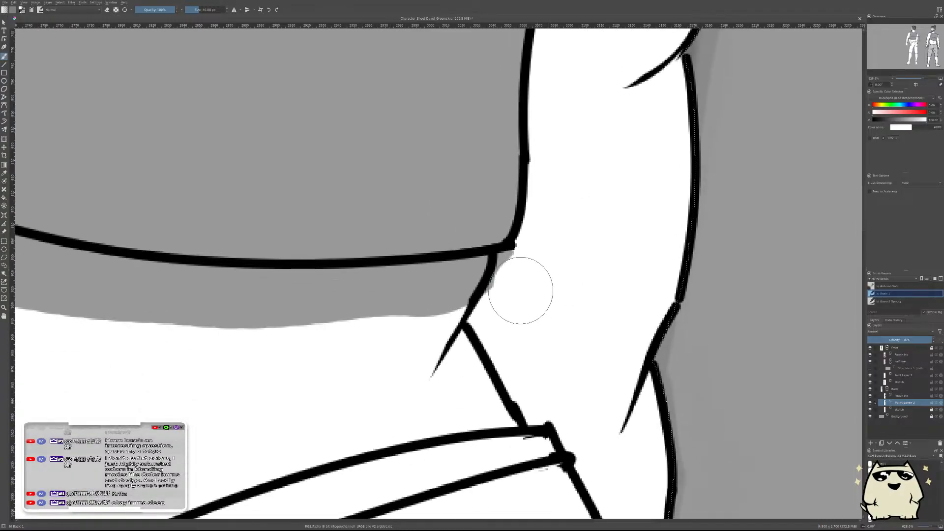
- Paint the grey spill below the cropped shirt's hem white across the whole lower back
{"action": "scroll", "coordinate": [587, 299], "scroll_direction": "down", "scroll_amount": 5}
{"action": "scroll", "coordinate": [396, 257], "scroll_direction": "up", "scroll_amount": 4}
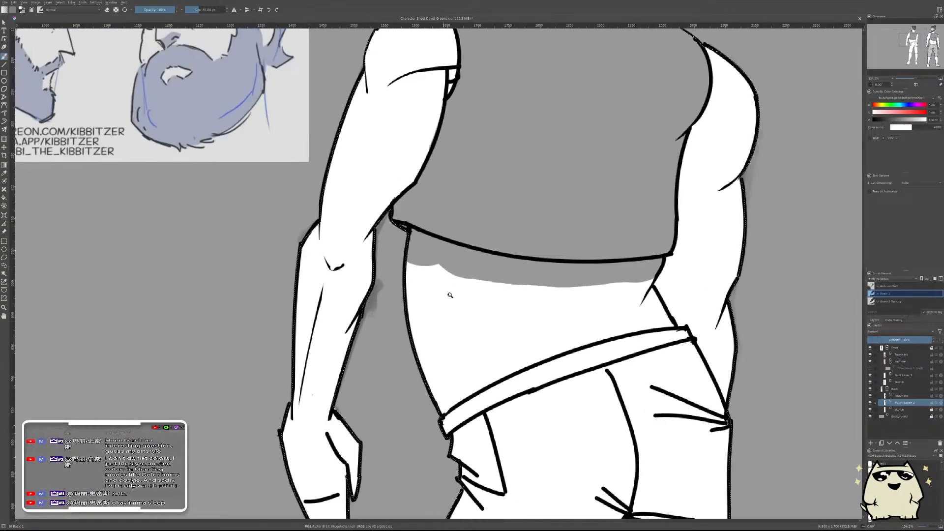
{"action": "left_click_drag", "start_coordinate": [397, 257], "coordinate": [400, 241]}
{"action": "left_click_drag", "start_coordinate": [398, 205], "coordinate": [518, 270]}
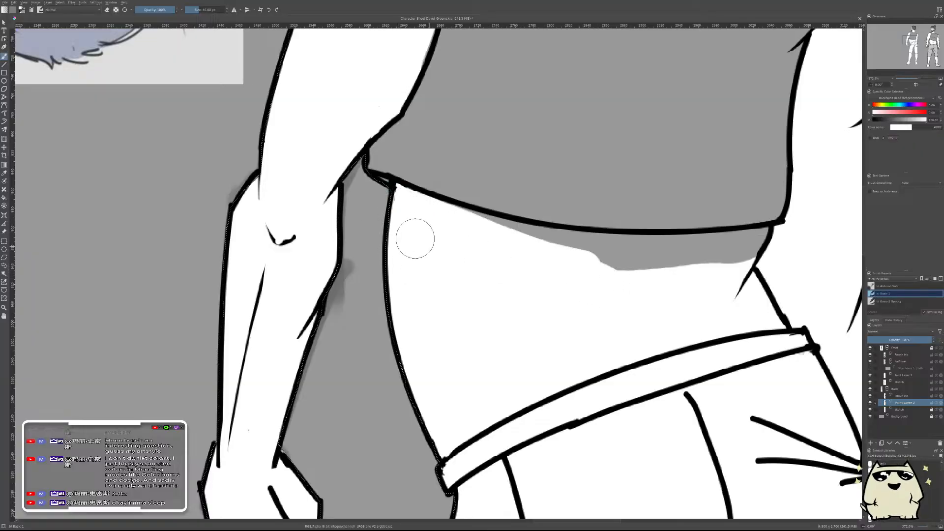
{"action": "mouse_move", "coordinate": [415, 236]}
{"action": "left_mouse_down"}
{"action": "mouse_move", "coordinate": [522, 236]}
{"action": "mouse_move", "coordinate": [516, 245]}
{"action": "mouse_move", "coordinate": [588, 259]}
{"action": "mouse_move", "coordinate": [785, 250]}
{"action": "mouse_move", "coordinate": [720, 285]}
{"action": "mouse_move", "coordinate": [861, 329]}
{"action": "left_mouse_up"}
{"action": "left_click_drag", "start_coordinate": [686, 302], "coordinate": [355, 309]}
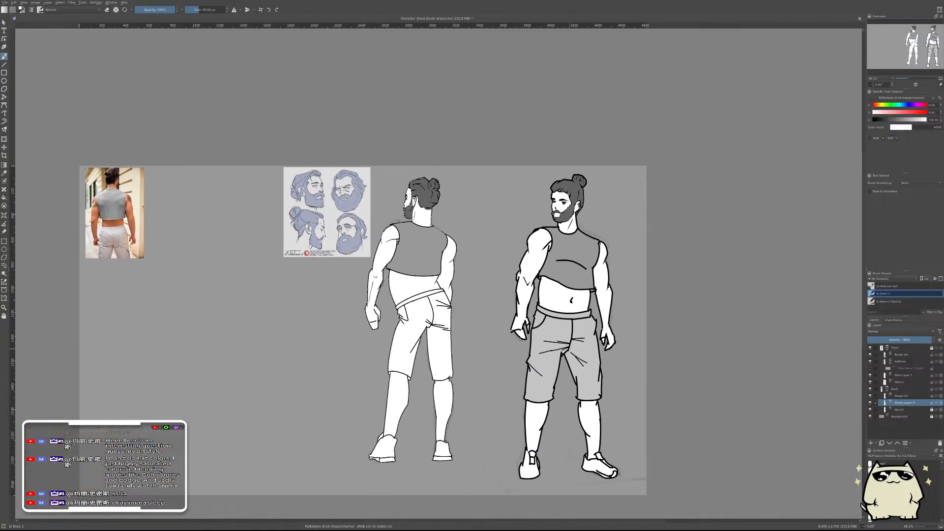
- Pick the light grey of the front figure's shorts and paint the back view's waistband and right hip edge with it
{"action": "left_click", "coordinate": [556, 333], "text": "ctrl"}
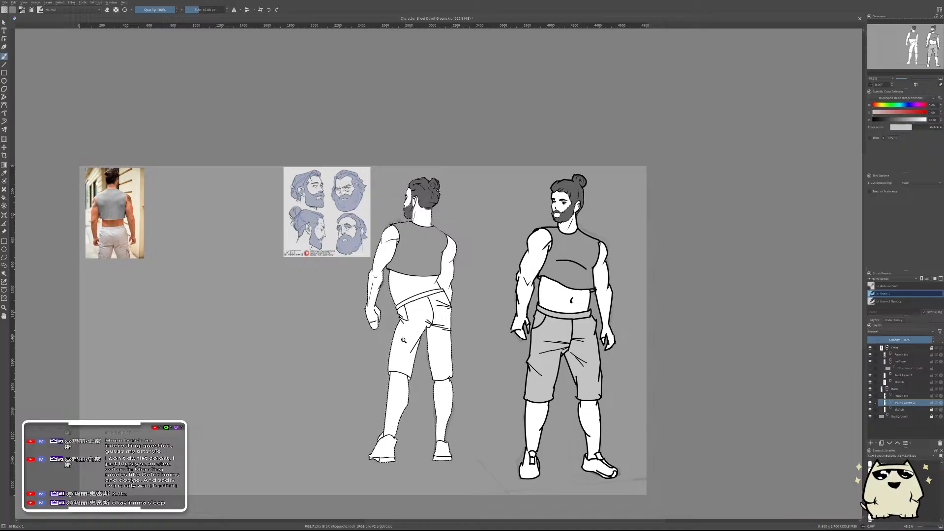
{"action": "left_click_drag", "start_coordinate": [409, 336], "coordinate": [424, 320]}
{"action": "left_click_drag", "start_coordinate": [396, 261], "coordinate": [458, 224]}
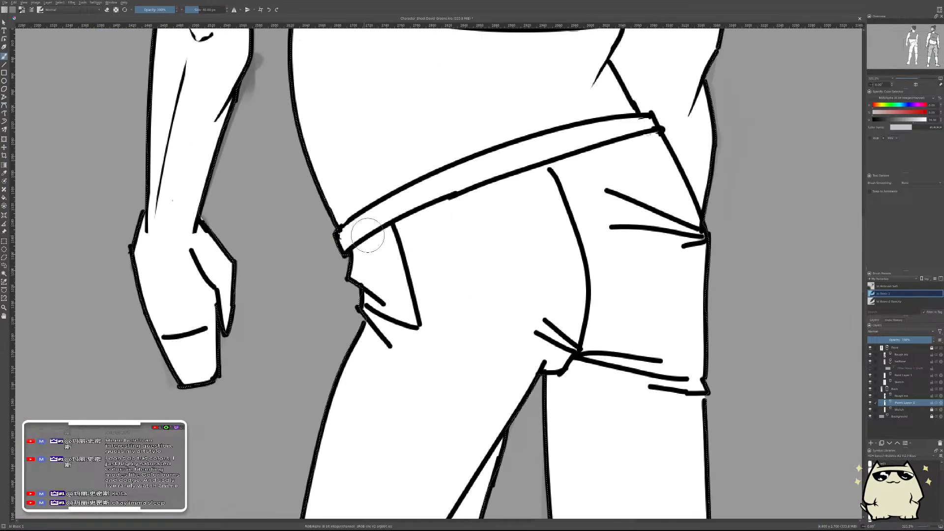
{"action": "mouse_move", "coordinate": [356, 243]}
{"action": "left_mouse_down"}
{"action": "mouse_move", "coordinate": [407, 215]}
{"action": "mouse_move", "coordinate": [323, 256]}
{"action": "mouse_move", "coordinate": [487, 181]}
{"action": "mouse_move", "coordinate": [394, 212]}
{"action": "mouse_move", "coordinate": [520, 168]}
{"action": "mouse_move", "coordinate": [399, 210]}
{"action": "mouse_move", "coordinate": [481, 180]}
{"action": "mouse_move", "coordinate": [415, 199]}
{"action": "left_mouse_up"}
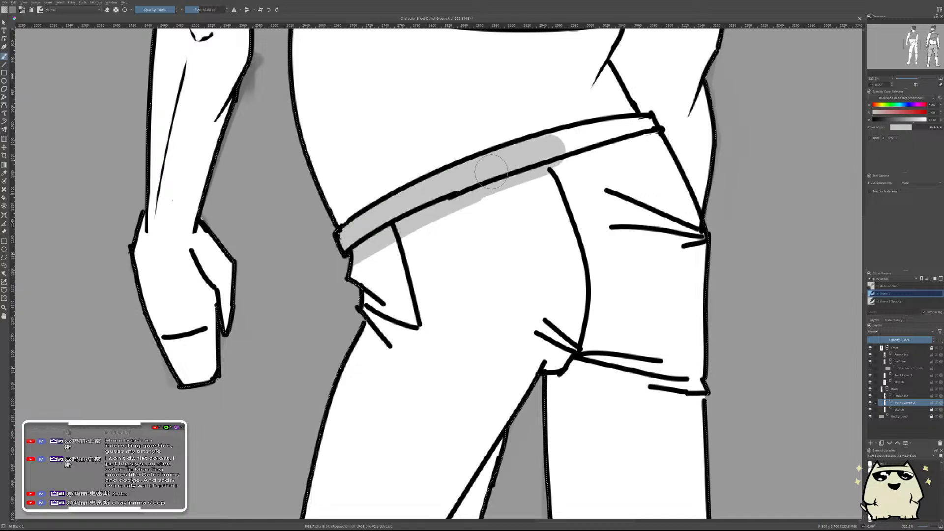
{"action": "left_click_drag", "start_coordinate": [491, 171], "coordinate": [639, 134]}
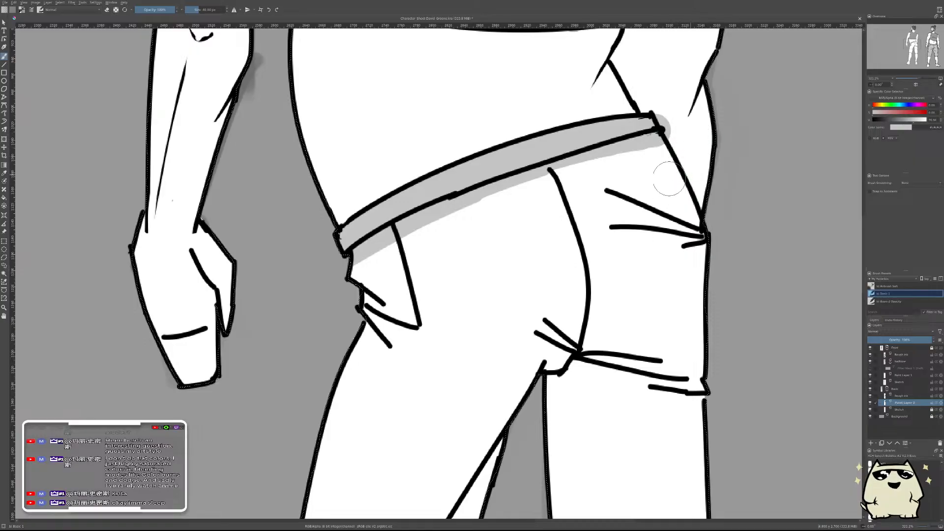
{"action": "mouse_move", "coordinate": [657, 132]}
{"action": "left_mouse_down"}
{"action": "mouse_move", "coordinate": [699, 241]}
{"action": "mouse_move", "coordinate": [688, 166]}
{"action": "mouse_move", "coordinate": [698, 182]}
{"action": "mouse_move", "coordinate": [686, 319]}
{"action": "left_mouse_up"}
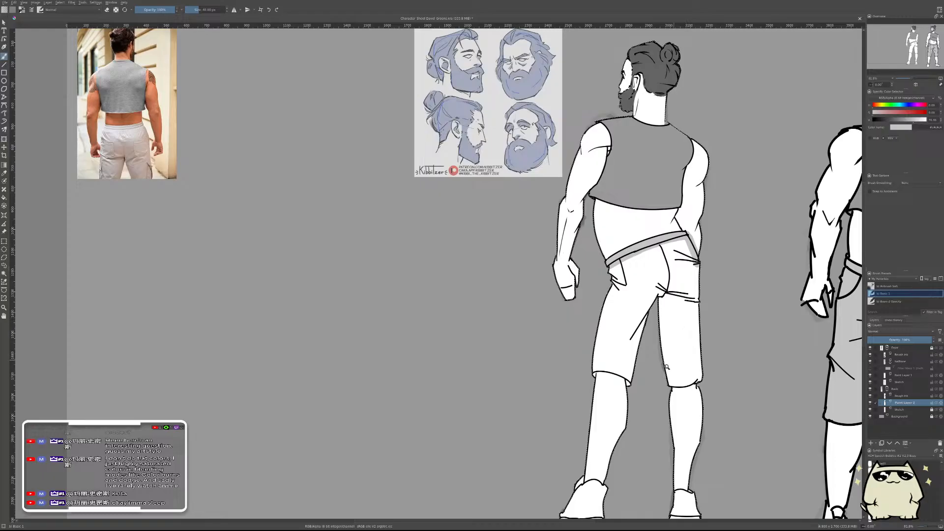
- Paint light grey along the lower hems of both legs of the back view's shorts
{"action": "left_click_drag", "start_coordinate": [666, 367], "coordinate": [627, 342]}
{"action": "mouse_move", "coordinate": [449, 295]}
{"action": "left_mouse_down"}
{"action": "mouse_move", "coordinate": [514, 272]}
{"action": "mouse_move", "coordinate": [606, 304]}
{"action": "mouse_move", "coordinate": [684, 348]}
{"action": "mouse_move", "coordinate": [624, 301]}
{"action": "mouse_move", "coordinate": [430, 284]}
{"action": "left_mouse_up"}
{"action": "left_click_drag", "start_coordinate": [767, 315], "coordinate": [384, 320]}
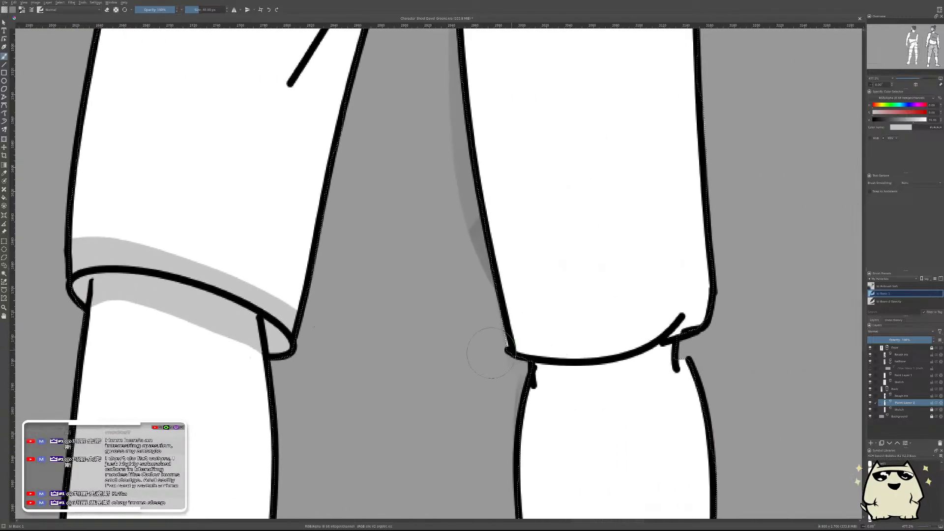
{"action": "mouse_move", "coordinate": [489, 354]}
{"action": "left_mouse_down"}
{"action": "mouse_move", "coordinate": [576, 352]}
{"action": "mouse_move", "coordinate": [711, 305]}
{"action": "mouse_move", "coordinate": [543, 368]}
{"action": "left_mouse_up"}
{"action": "left_click_drag", "start_coordinate": [701, 254], "coordinate": [688, 299]}
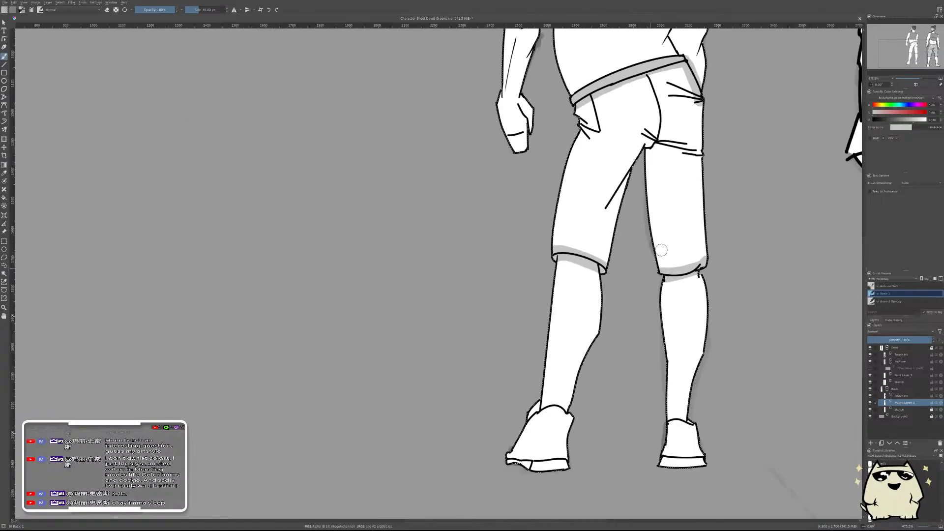
{"action": "left_click_drag", "start_coordinate": [659, 250], "coordinate": [554, 431]}
{"action": "left_click_drag", "start_coordinate": [605, 285], "coordinate": [616, 256]}
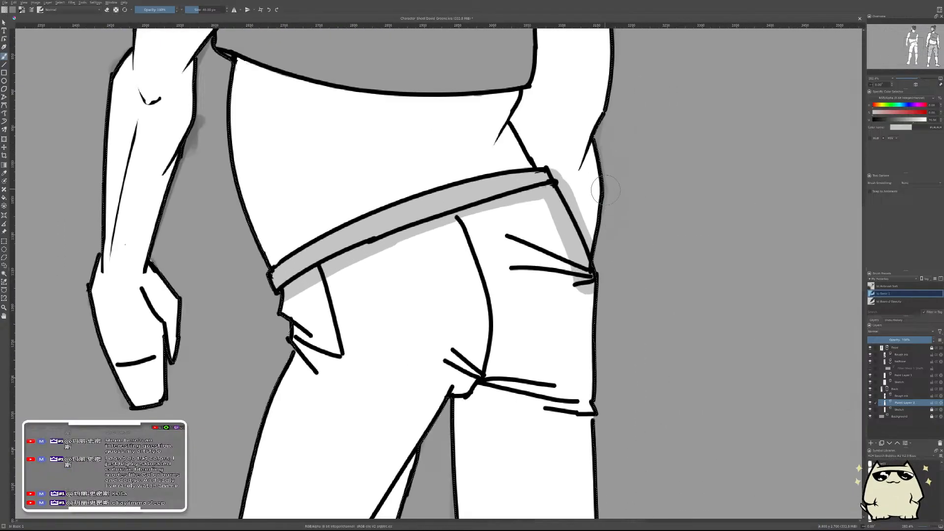
- Clean the grey spill on the right forearm beside the waistband and hip back to white
{"action": "left_click_drag", "start_coordinate": [558, 146], "coordinate": [576, 186]}
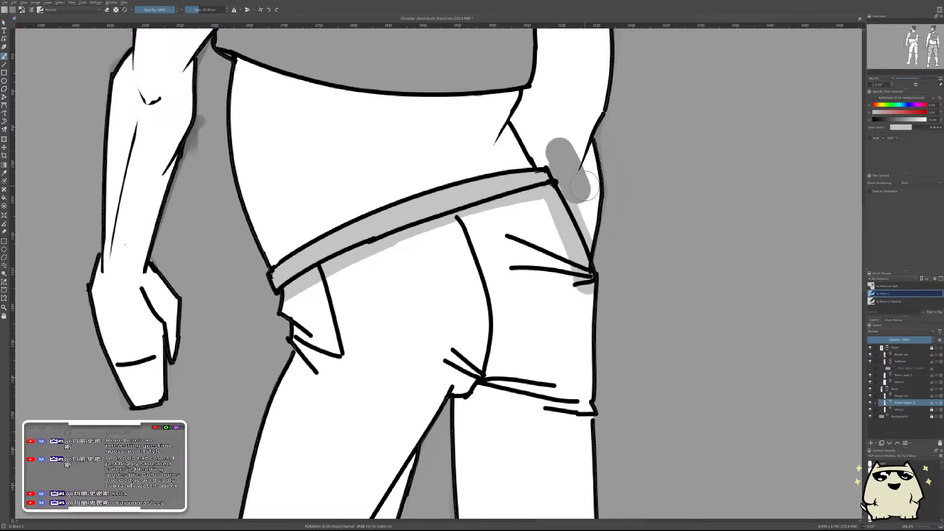
{"action": "key", "text": "x"}
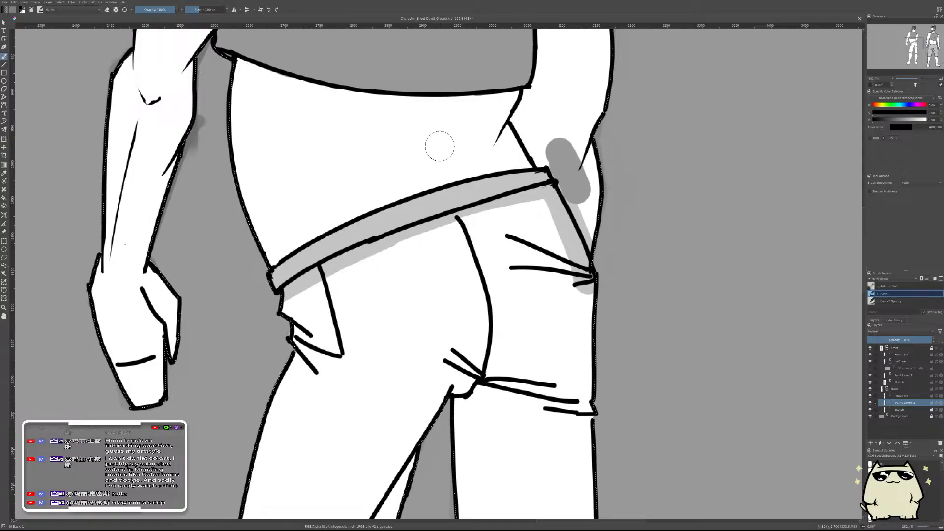
{"action": "left_click", "coordinate": [428, 216], "text": "ctrl"}
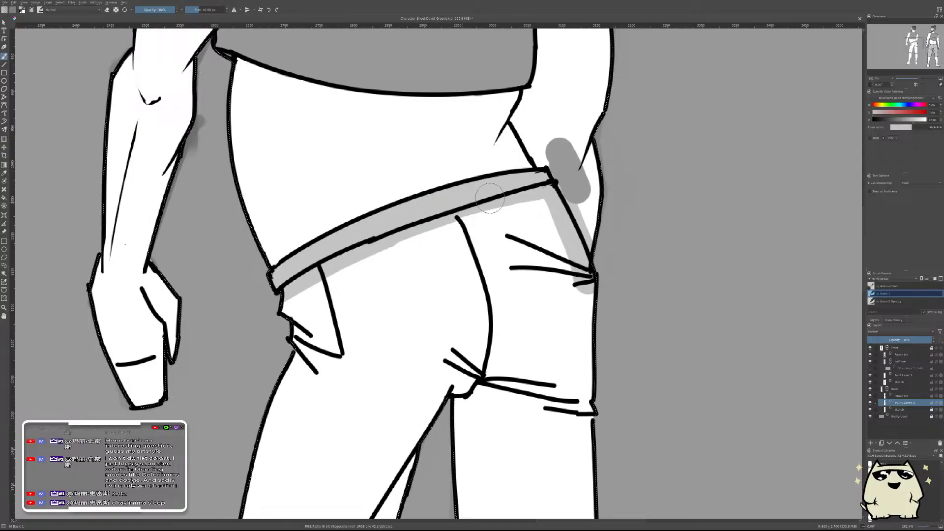
{"action": "left_click_drag", "start_coordinate": [559, 127], "coordinate": [584, 183]}
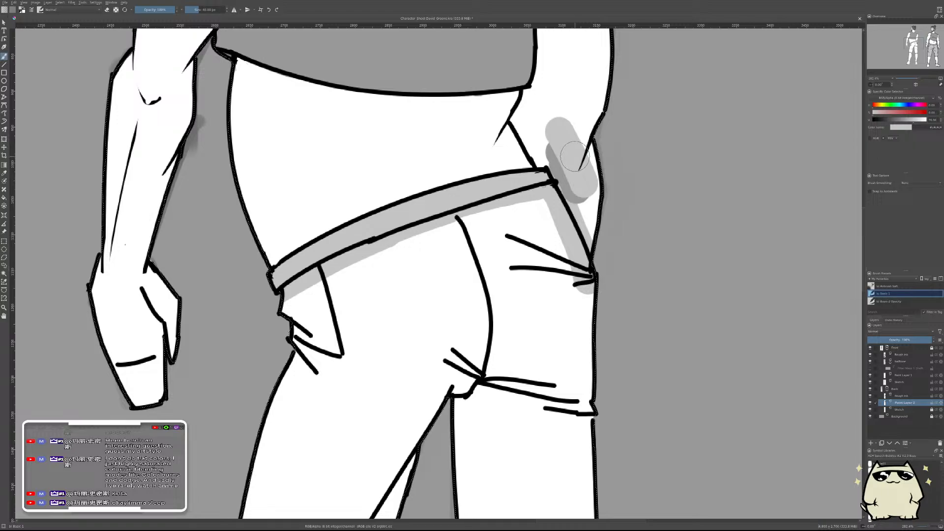
{"action": "mouse_move", "coordinate": [559, 119]}
{"action": "left_mouse_down"}
{"action": "mouse_move", "coordinate": [586, 183]}
{"action": "mouse_move", "coordinate": [560, 144]}
{"action": "mouse_move", "coordinate": [570, 179]}
{"action": "left_mouse_up"}
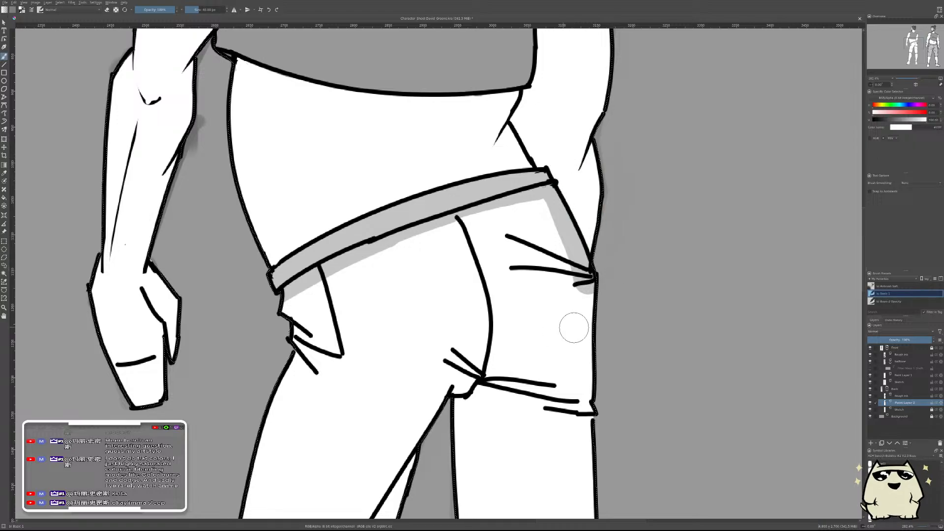
- Paint the light grey spill below the shorts' hems on both lower legs back to white
{"action": "scroll", "coordinate": [571, 326], "scroll_direction": "down", "scroll_amount": 10}
{"action": "scroll", "coordinate": [608, 342], "scroll_direction": "up", "scroll_amount": 3}
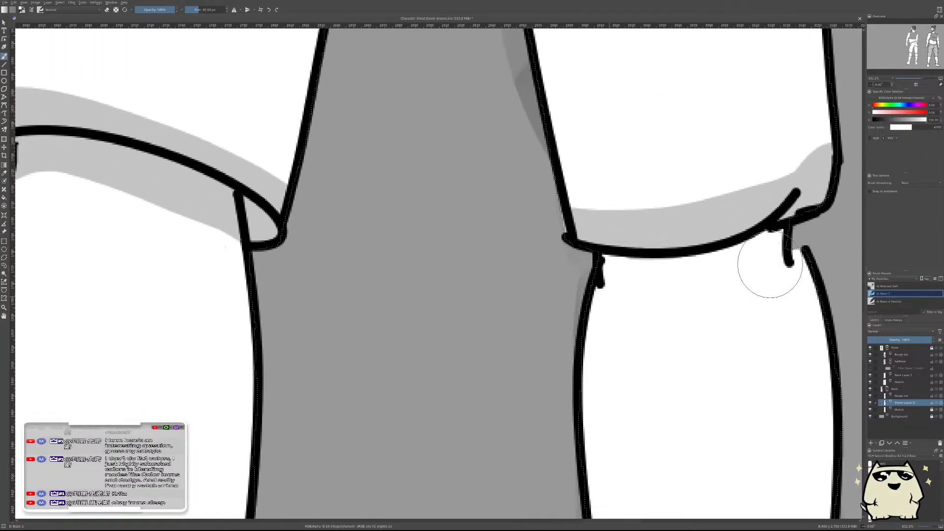
{"action": "scroll", "coordinate": [438, 271], "scroll_direction": "down", "scroll_amount": 4}
{"action": "scroll", "coordinate": [259, 257], "scroll_direction": "up", "scroll_amount": 4}
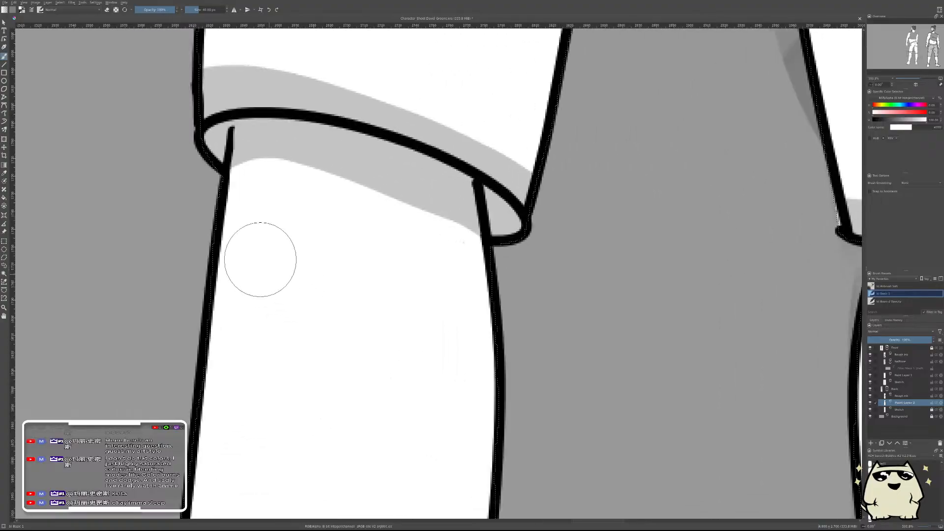
{"action": "mouse_move", "coordinate": [265, 167]}
{"action": "left_mouse_down"}
{"action": "mouse_move", "coordinate": [264, 152]}
{"action": "mouse_move", "coordinate": [312, 177]}
{"action": "mouse_move", "coordinate": [318, 161]}
{"action": "mouse_move", "coordinate": [396, 181]}
{"action": "mouse_move", "coordinate": [434, 215]}
{"action": "mouse_move", "coordinate": [438, 200]}
{"action": "mouse_move", "coordinate": [444, 206]}
{"action": "left_mouse_up"}
{"action": "scroll", "coordinate": [444, 205], "scroll_direction": "down", "scroll_amount": 8}
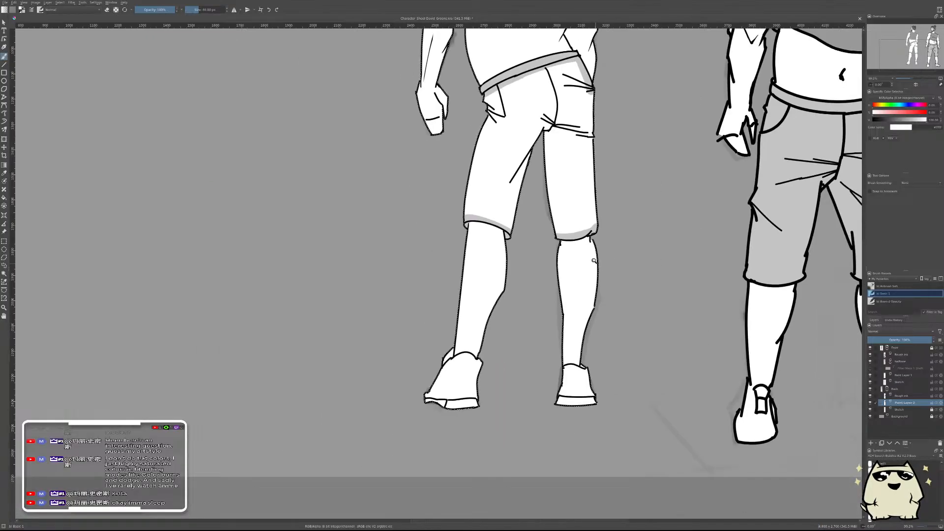
- Pick the shorts' light grey and paint the lower part of both shorts legs with it
{"action": "scroll", "coordinate": [616, 174], "scroll_direction": "up", "scroll_amount": 3}
{"action": "scroll", "coordinate": [599, 177], "scroll_direction": "up", "scroll_amount": 3}
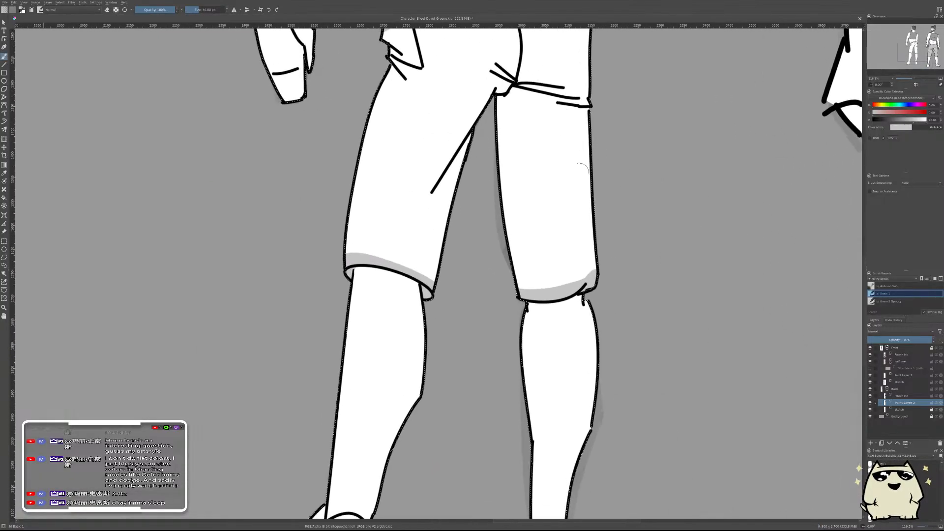
{"action": "left_click_drag", "start_coordinate": [528, 281], "coordinate": [549, 279]}
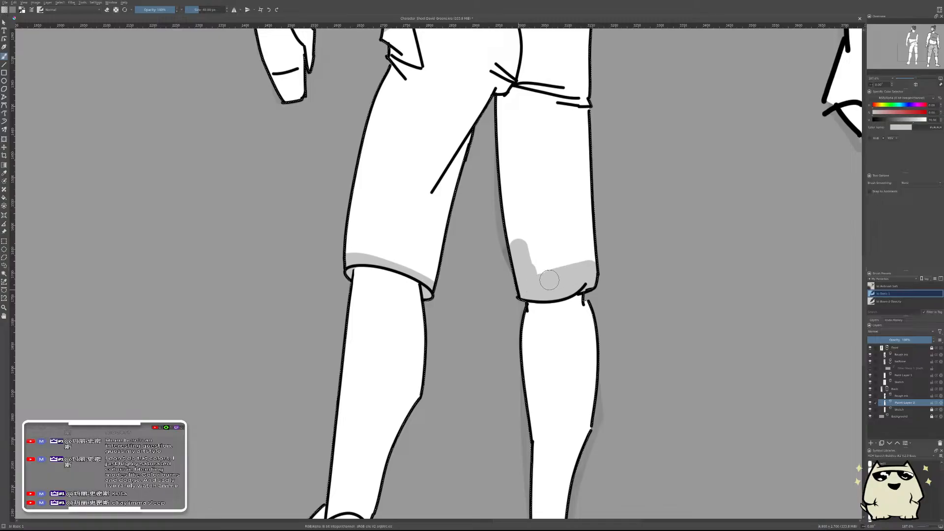
{"action": "mouse_move", "coordinate": [636, 248]}
{"action": "left_mouse_down"}
{"action": "mouse_move", "coordinate": [521, 234]}
{"action": "mouse_move", "coordinate": [541, 231]}
{"action": "mouse_move", "coordinate": [623, 154]}
{"action": "mouse_move", "coordinate": [593, 167]}
{"action": "left_mouse_up"}
{"action": "left_click_drag", "start_coordinate": [351, 226], "coordinate": [323, 245]}
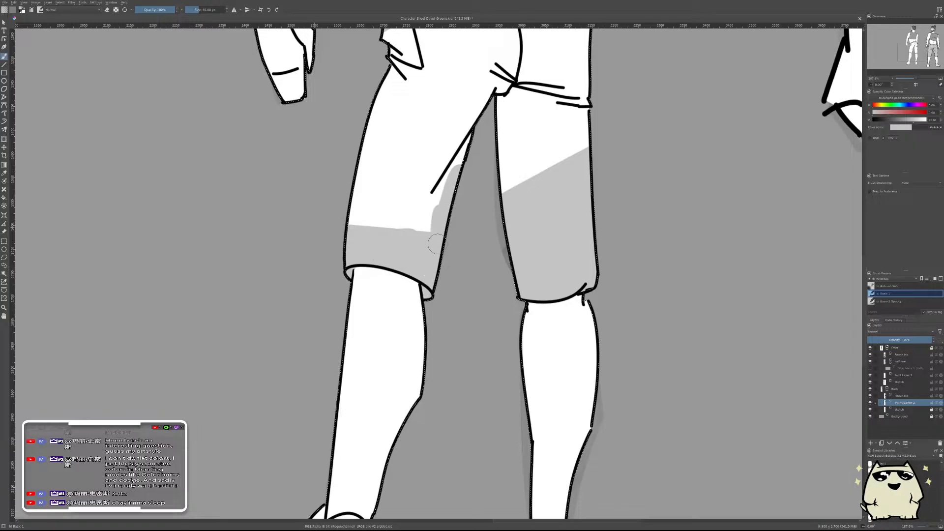
{"action": "left_click_drag", "start_coordinate": [436, 244], "coordinate": [476, 113]}
- Try to flood-fill the remaining white of the shorts with the light grey
{"action": "left_click_drag", "start_coordinate": [532, 124], "coordinate": [516, 275]}
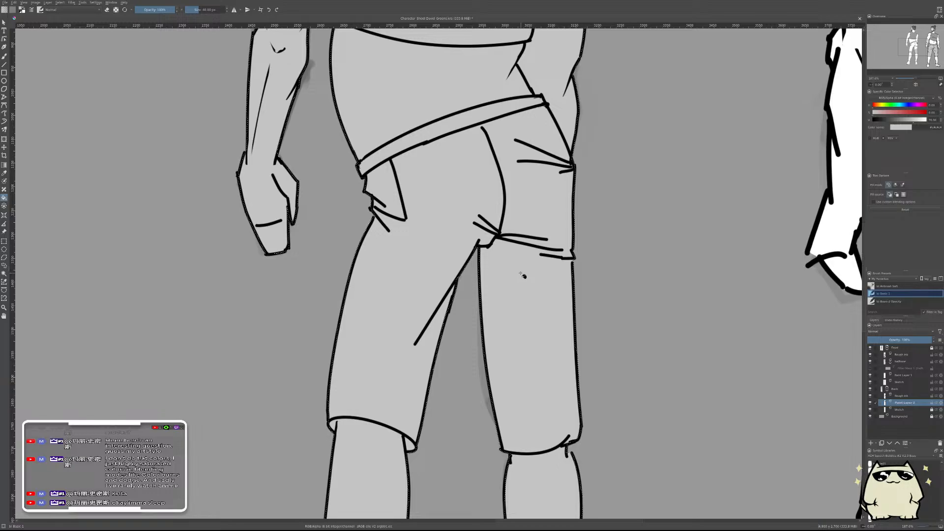
{"action": "left_click", "coordinate": [523, 276]}
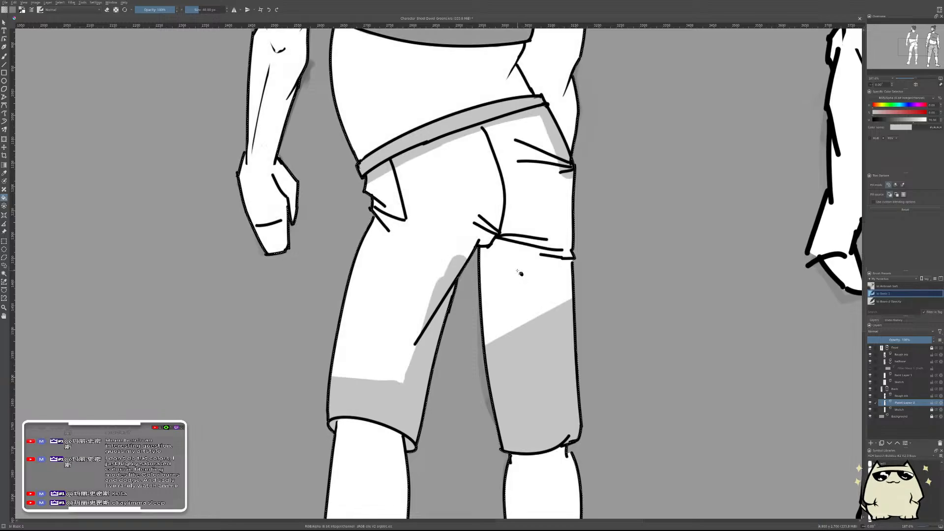
{"action": "key", "text": "b"}
- Paint the remaining white of both shorts legs and the seat light grey with the brush, up to the waistband
{"action": "left_click", "coordinate": [491, 295]}
{"action": "mouse_move", "coordinate": [522, 295]}
{"action": "left_mouse_down"}
{"action": "mouse_move", "coordinate": [498, 342]}
{"action": "mouse_move", "coordinate": [552, 288]}
{"action": "mouse_move", "coordinate": [543, 270]}
{"action": "mouse_move", "coordinate": [422, 326]}
{"action": "mouse_move", "coordinate": [423, 361]}
{"action": "mouse_move", "coordinate": [374, 373]}
{"action": "left_mouse_up"}
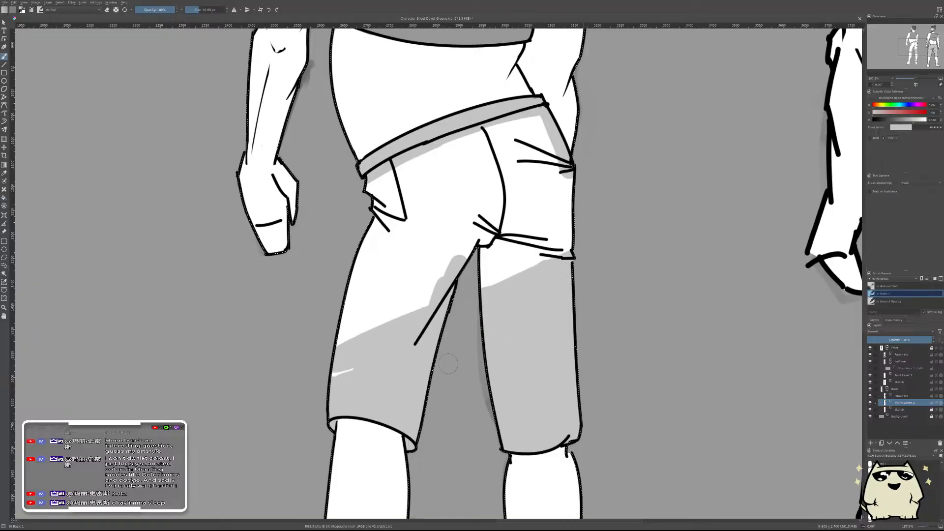
{"action": "mouse_move", "coordinate": [344, 345]}
{"action": "left_mouse_down"}
{"action": "mouse_move", "coordinate": [423, 305]}
{"action": "mouse_move", "coordinate": [344, 335]}
{"action": "left_mouse_up"}
{"action": "mouse_move", "coordinate": [486, 283]}
{"action": "left_mouse_down"}
{"action": "mouse_move", "coordinate": [615, 238]}
{"action": "mouse_move", "coordinate": [362, 337]}
{"action": "mouse_move", "coordinate": [356, 327]}
{"action": "mouse_move", "coordinate": [556, 242]}
{"action": "mouse_move", "coordinate": [560, 226]}
{"action": "mouse_move", "coordinate": [352, 310]}
{"action": "mouse_move", "coordinate": [423, 261]}
{"action": "mouse_move", "coordinate": [593, 176]}
{"action": "mouse_move", "coordinate": [368, 270]}
{"action": "mouse_move", "coordinate": [511, 179]}
{"action": "mouse_move", "coordinate": [354, 280]}
{"action": "mouse_move", "coordinate": [393, 204]}
{"action": "mouse_move", "coordinate": [376, 182]}
{"action": "mouse_move", "coordinate": [432, 158]}
{"action": "mouse_move", "coordinate": [467, 177]}
{"action": "mouse_move", "coordinate": [541, 172]}
{"action": "mouse_move", "coordinate": [546, 142]}
{"action": "mouse_move", "coordinate": [530, 123]}
{"action": "mouse_move", "coordinate": [469, 145]}
{"action": "mouse_move", "coordinate": [546, 150]}
{"action": "mouse_move", "coordinate": [514, 131]}
{"action": "mouse_move", "coordinate": [476, 182]}
{"action": "left_mouse_up"}
{"action": "scroll", "coordinate": [674, 251], "scroll_direction": "down", "scroll_amount": 5}
{"action": "scroll", "coordinate": [674, 251], "scroll_direction": "down", "scroll_amount": 6}
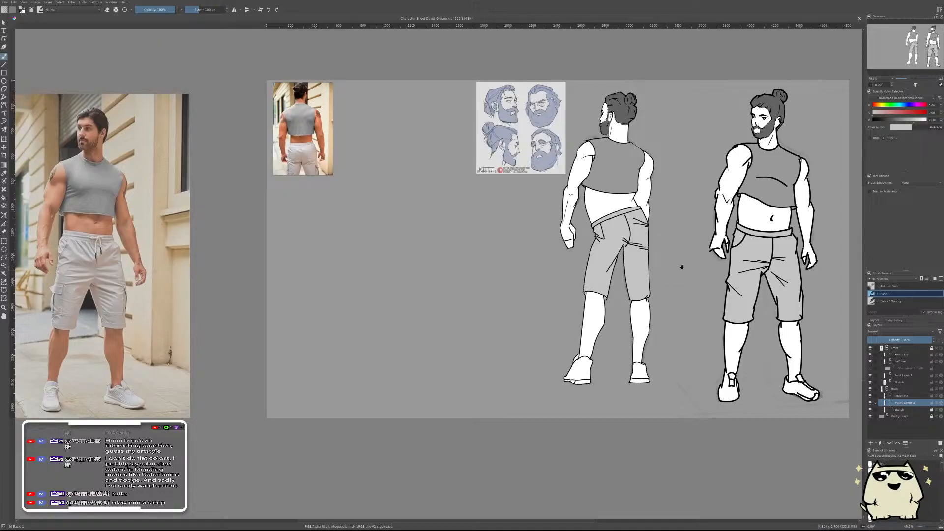
- Turn on the front view's halftone filter mask and copy it onto the back view's paint layer
{"action": "left_click_drag", "start_coordinate": [678, 267], "coordinate": [560, 306]}
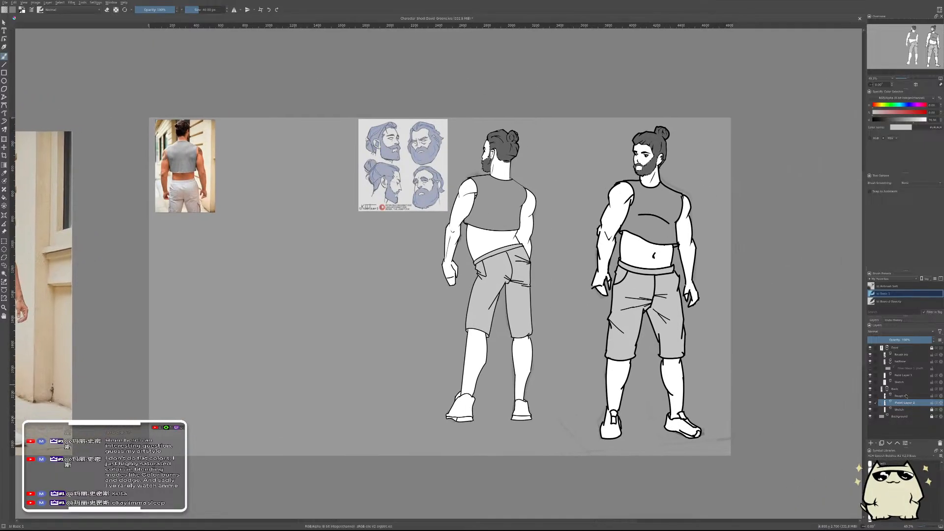
{"action": "left_click", "coordinate": [870, 369]}
{"action": "left_click", "coordinate": [907, 368]}
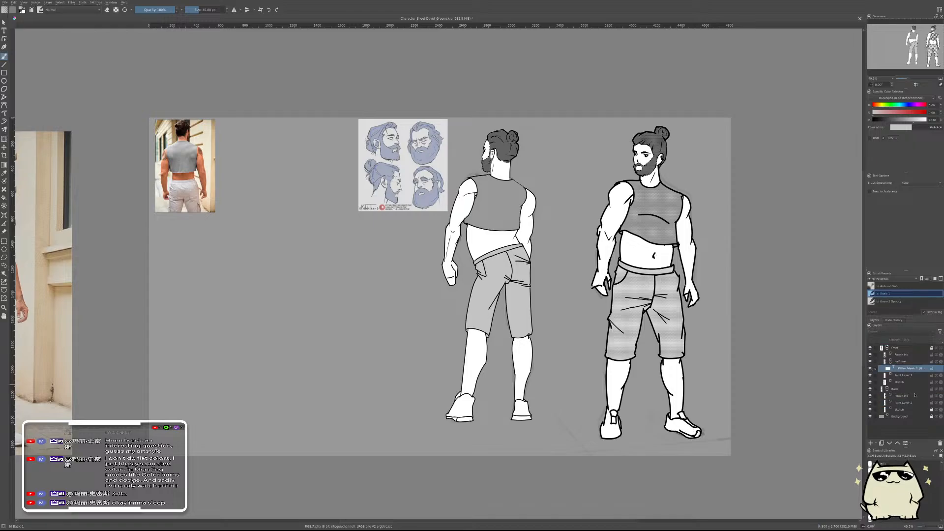
{"action": "left_click", "coordinate": [908, 403]}
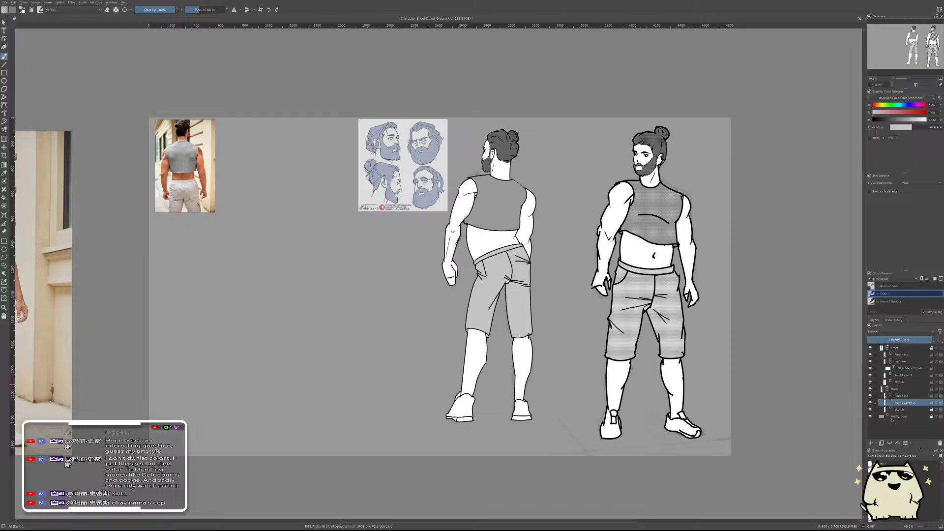
{"action": "key", "text": "ctrl+v"}
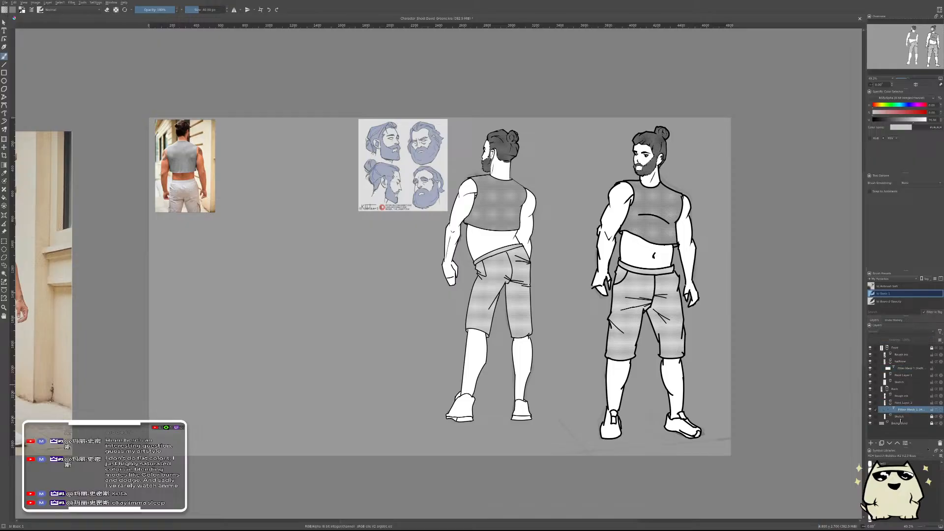
- Rename the back view's paint layer to Halftone and collapse the front and back layer groups
{"action": "left_click", "coordinate": [885, 361]}
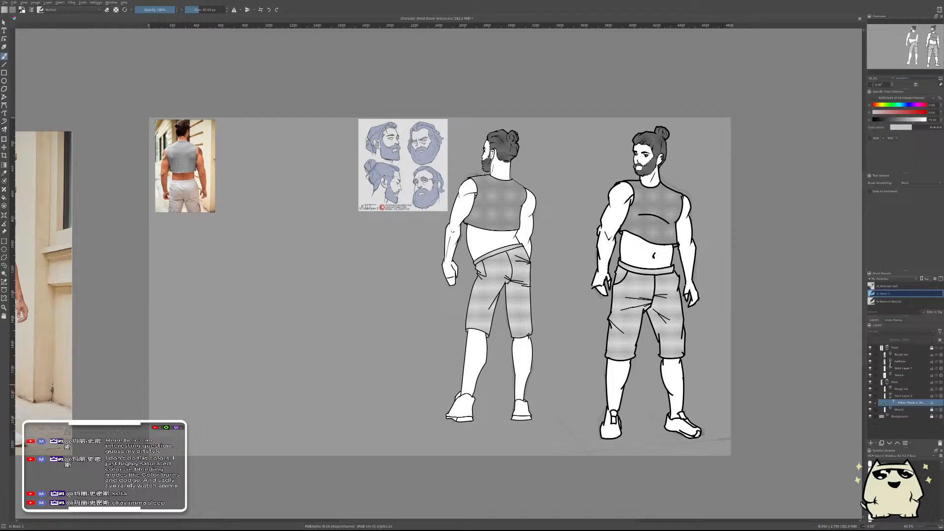
{"action": "left_click", "coordinate": [887, 353]}
{"action": "left_click", "coordinate": [882, 348]}
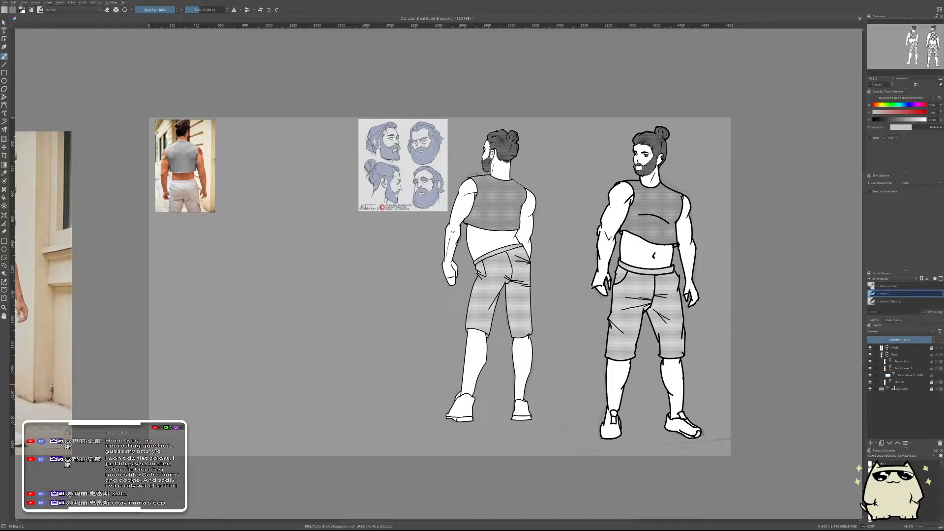
{"action": "double_click", "coordinate": [912, 368]}
{"action": "type", "text": "Halftone"}
{"action": "key", "text": "Return"}
{"action": "key", "text": "Return"}
{"action": "left_click", "coordinate": [887, 355]}
- Check both halftone-shaded figures in the mirrored canvas view, then restore the normal orientation
{"action": "left_click_drag", "start_coordinate": [570, 225], "coordinate": [609, 237]}
{"action": "key", "text": "m"}
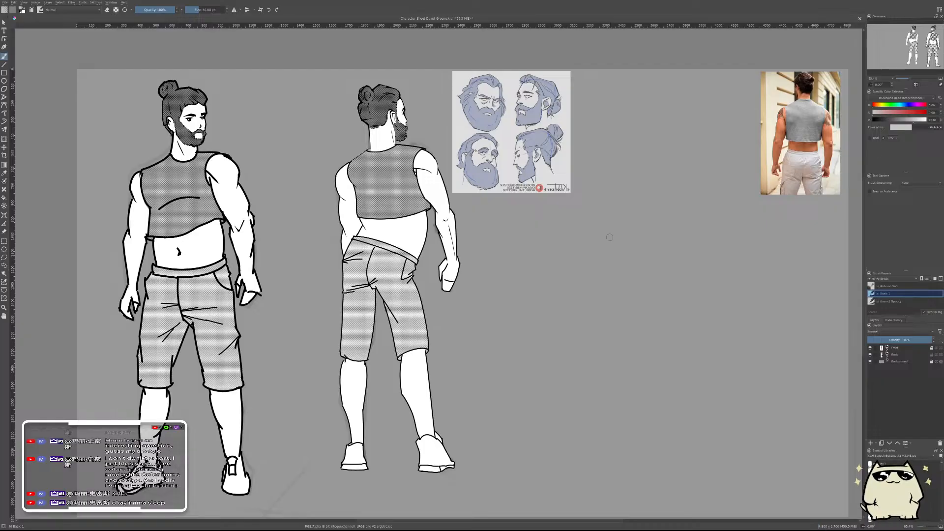
{"action": "scroll", "coordinate": [629, 238], "scroll_direction": "down", "scroll_amount": 4}
{"action": "scroll", "coordinate": [613, 280], "scroll_direction": "up", "scroll_amount": 2}
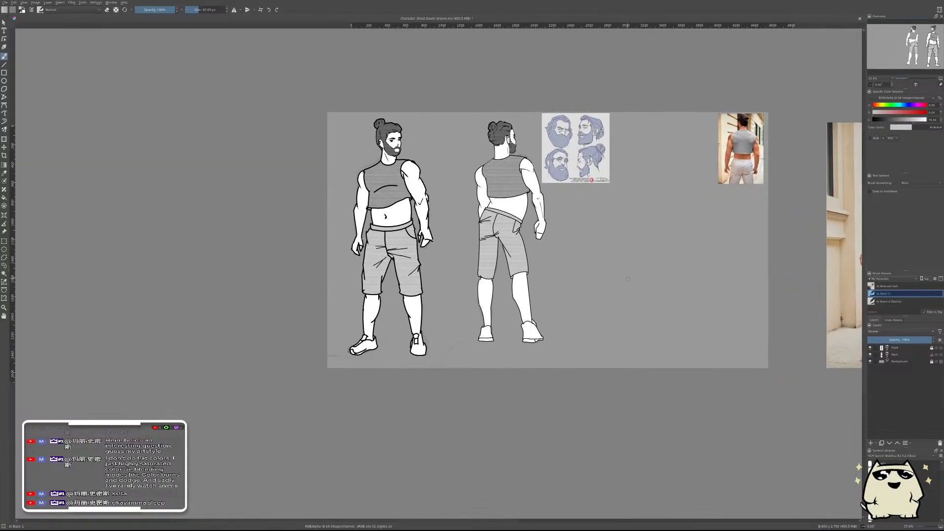
{"action": "key", "text": "m"}
- Move the front-view reference photo onto the canvas below the back-view photo and scale it down to fit inside the page
{"action": "left_click_drag", "start_coordinate": [423, 304], "coordinate": [641, 323]}
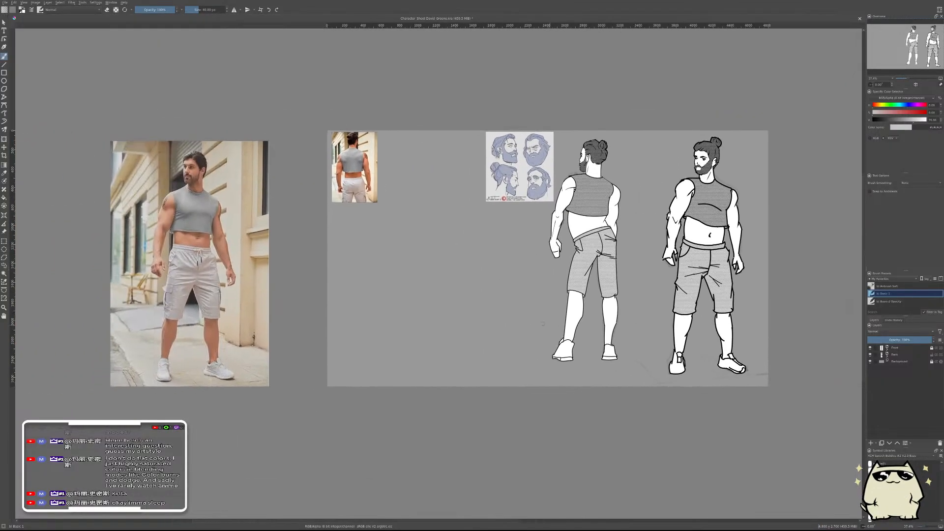
{"action": "left_click", "coordinate": [4, 231]}
{"action": "left_click_drag", "start_coordinate": [225, 284], "coordinate": [462, 291]}
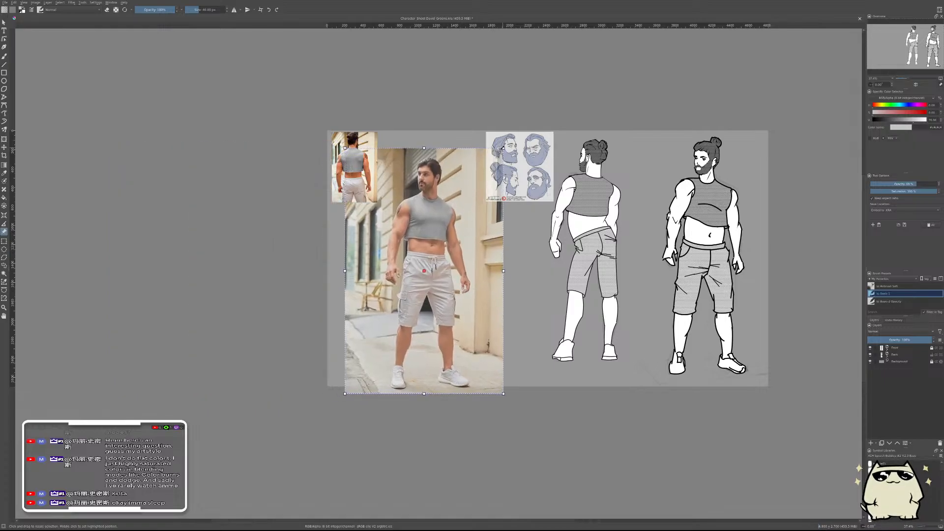
{"action": "left_click_drag", "start_coordinate": [505, 148], "coordinate": [463, 197]}
{"action": "left_click_drag", "start_coordinate": [415, 270], "coordinate": [440, 259]}
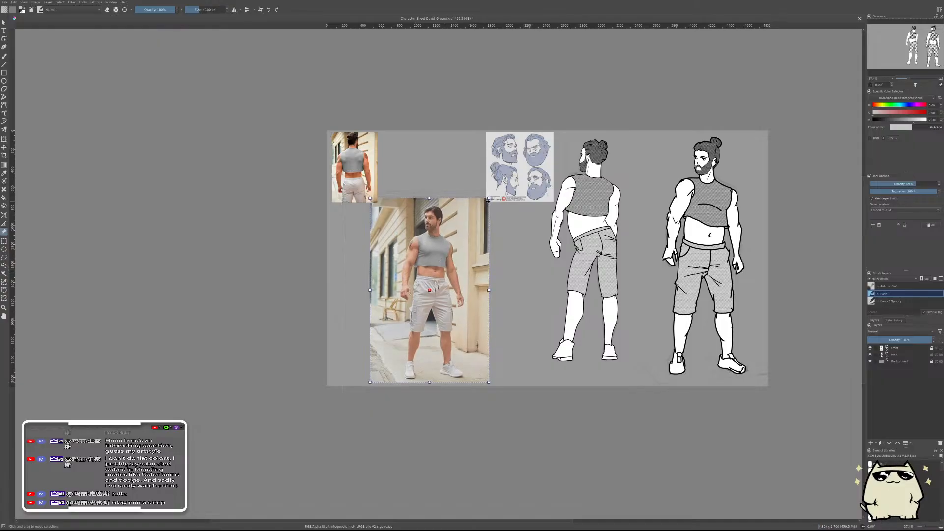
{"action": "left_click_drag", "start_coordinate": [488, 200], "coordinate": [480, 212]}
{"action": "key", "text": "b"}
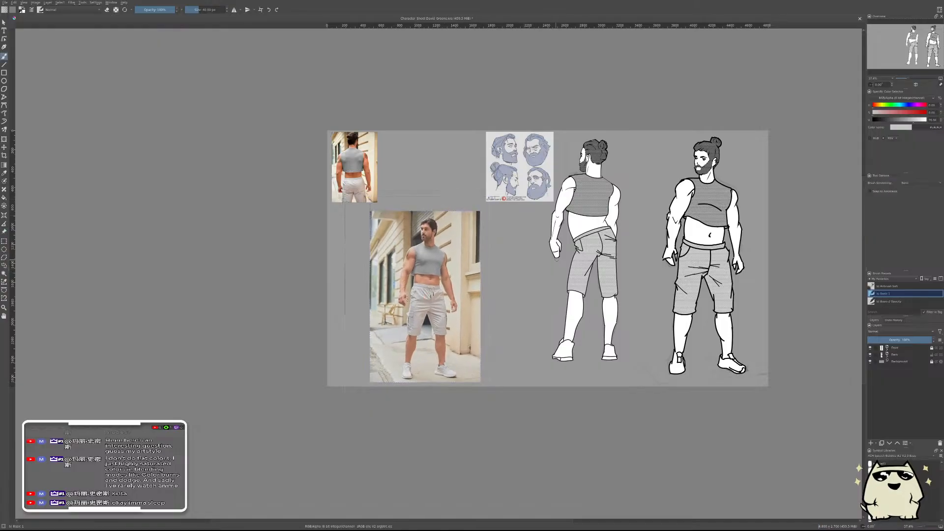
- Set the opacity of the front-view photo and the bearded heads reference sheet to 100%
{"action": "mouse_move", "coordinate": [581, 252]}
{"action": "left_mouse_down"}
{"action": "mouse_move", "coordinate": [493, 251]}
{"action": "mouse_move", "coordinate": [507, 253]}
{"action": "left_mouse_up"}
{"action": "left_click", "coordinate": [4, 231]}
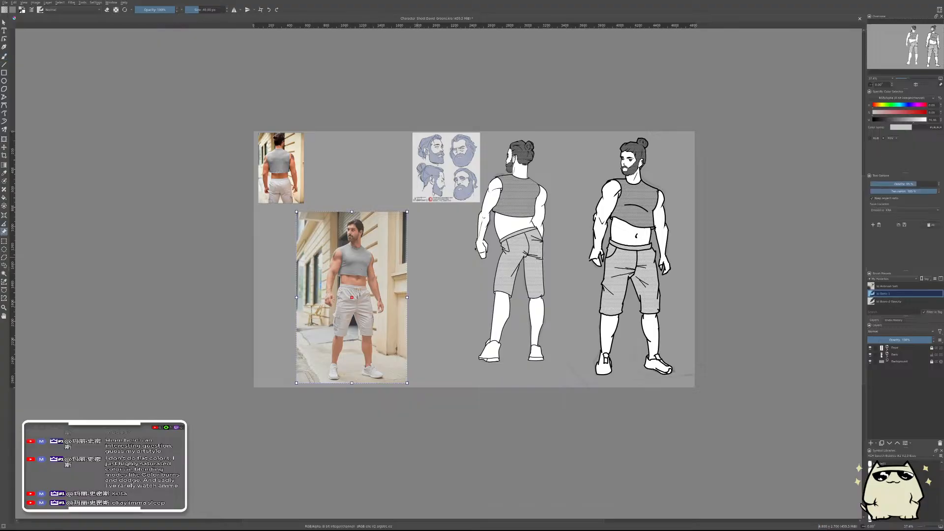
{"action": "left_click_drag", "start_coordinate": [889, 183], "coordinate": [938, 184]}
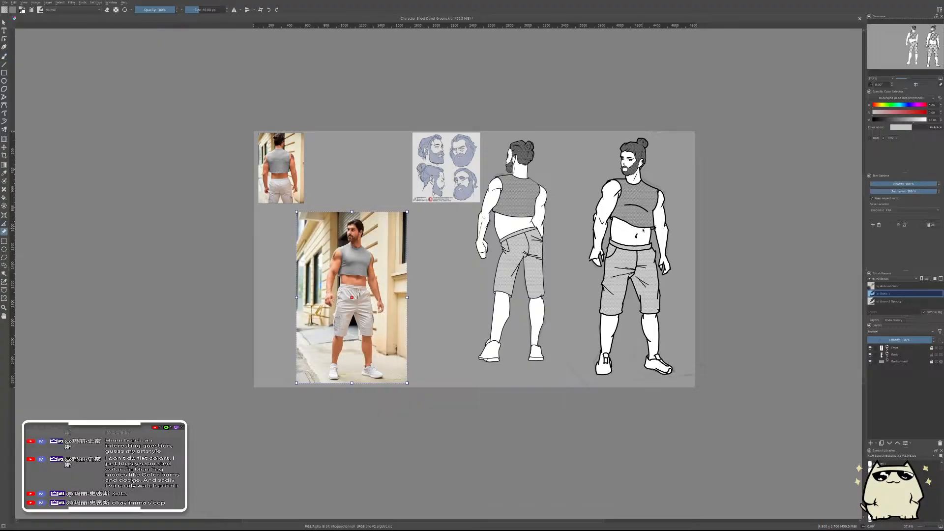
{"action": "key", "text": "b"}
{"action": "scroll", "coordinate": [588, 255], "scroll_direction": "up", "scroll_amount": 3}
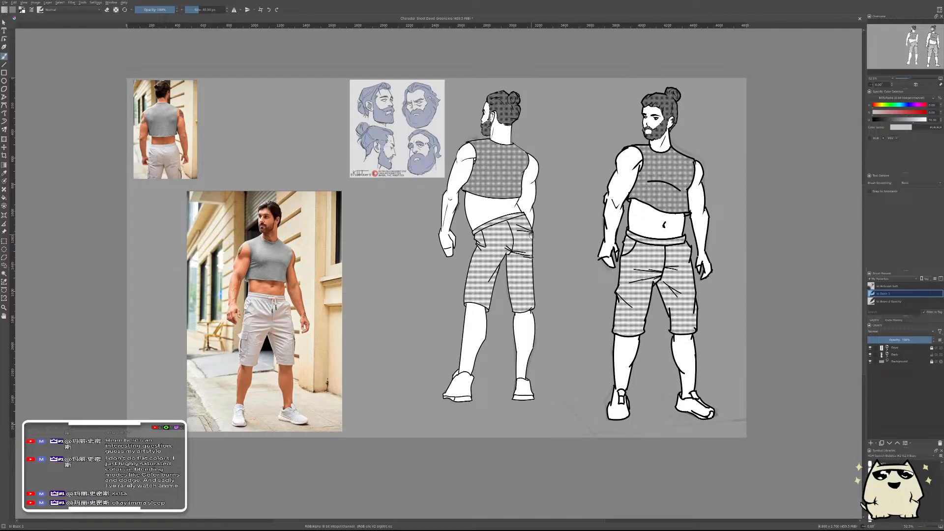
{"action": "left_click", "coordinate": [4, 231]}
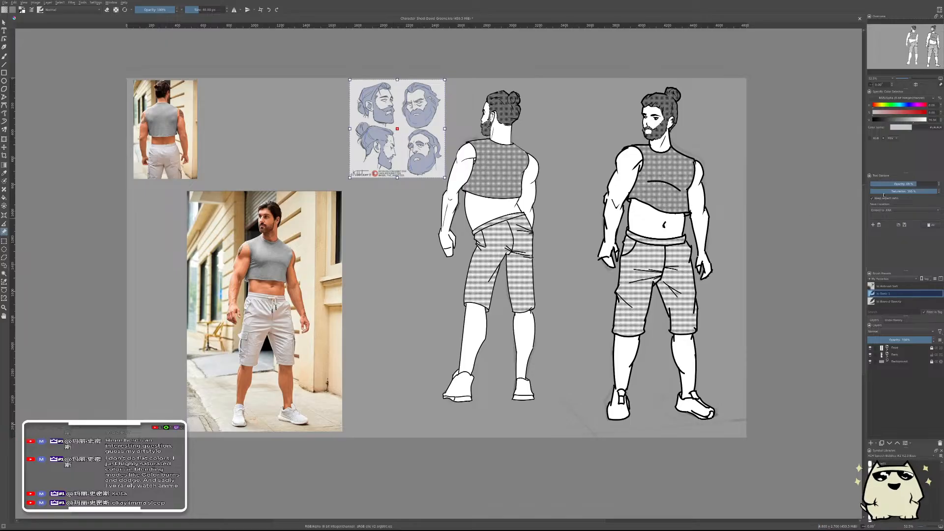
{"action": "left_click", "coordinate": [387, 139]}
{"action": "key", "text": "b"}
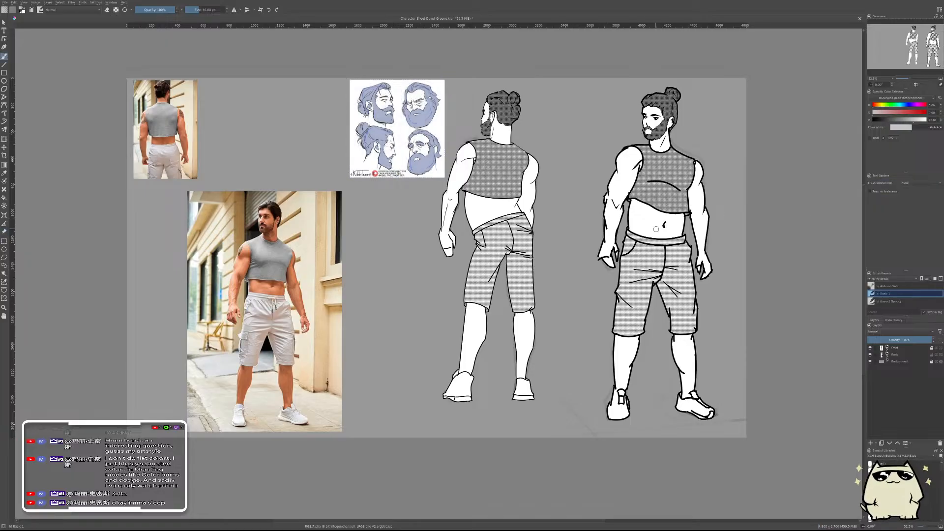
- Save the character sheet document
{"action": "scroll", "coordinate": [654, 231], "scroll_direction": "up", "scroll_amount": 2}
{"action": "left_click_drag", "start_coordinate": [672, 224], "coordinate": [642, 261]}
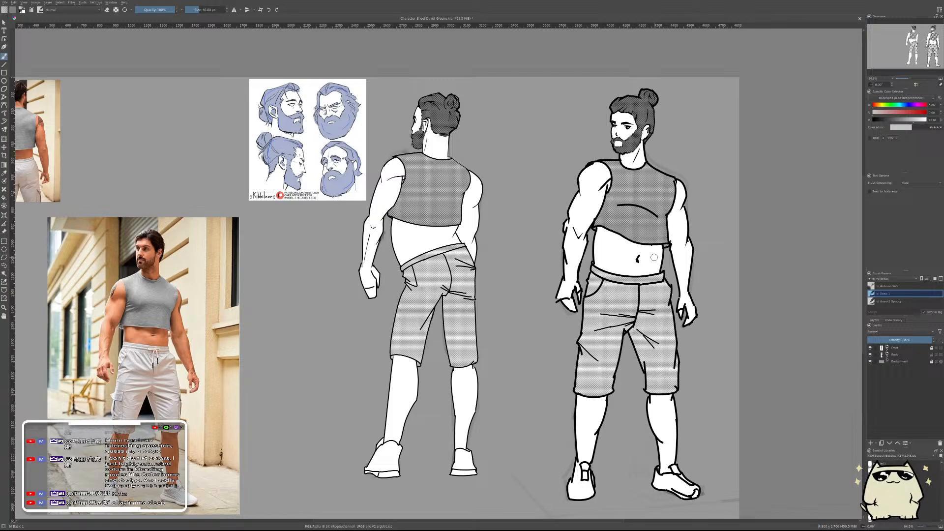
{"action": "key", "text": "ctrl+s"}
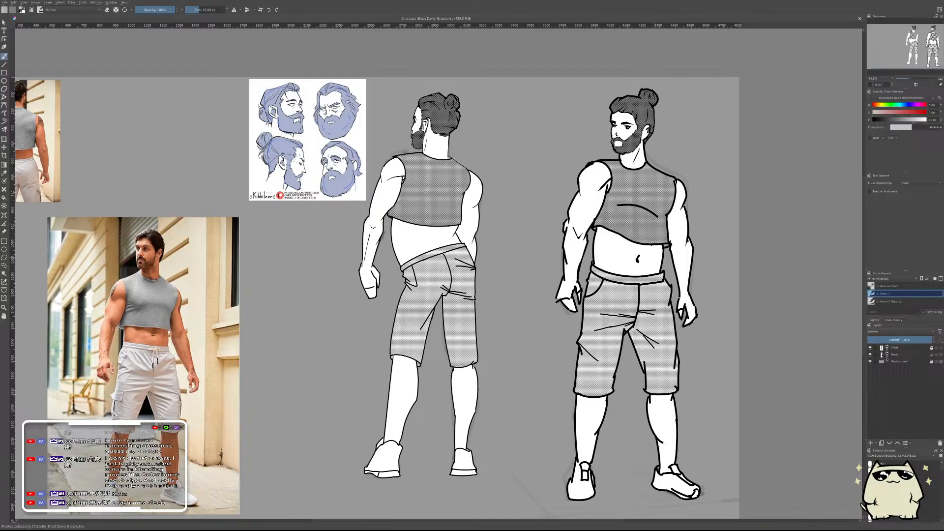